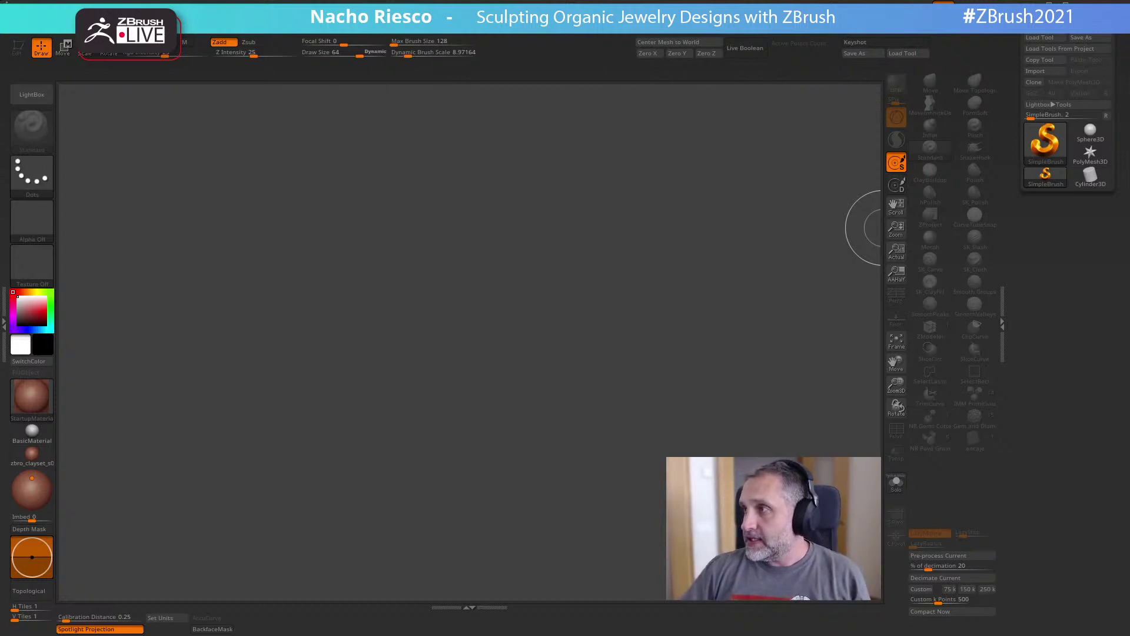
- Switch to the Picasa photo viewer, examine the pendant design in ZBL Sacred Heart3.jpg, and put the viewer away
{"action": "key", "text": "alt+Tab"}
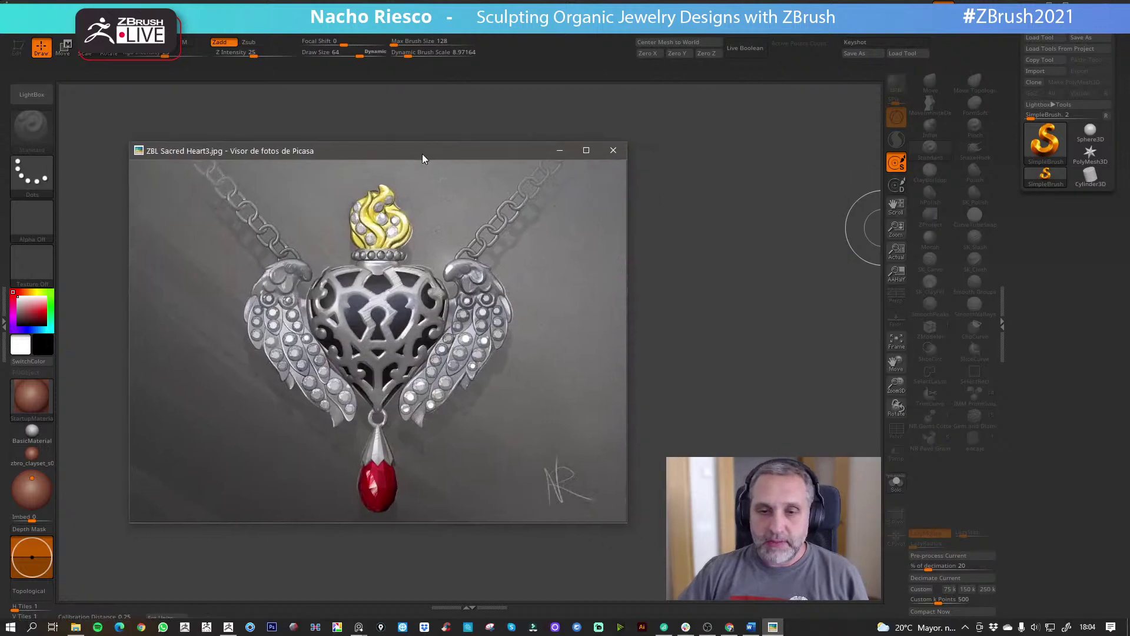
{"action": "left_click_drag", "start_coordinate": [424, 155], "coordinate": [457, 120]}
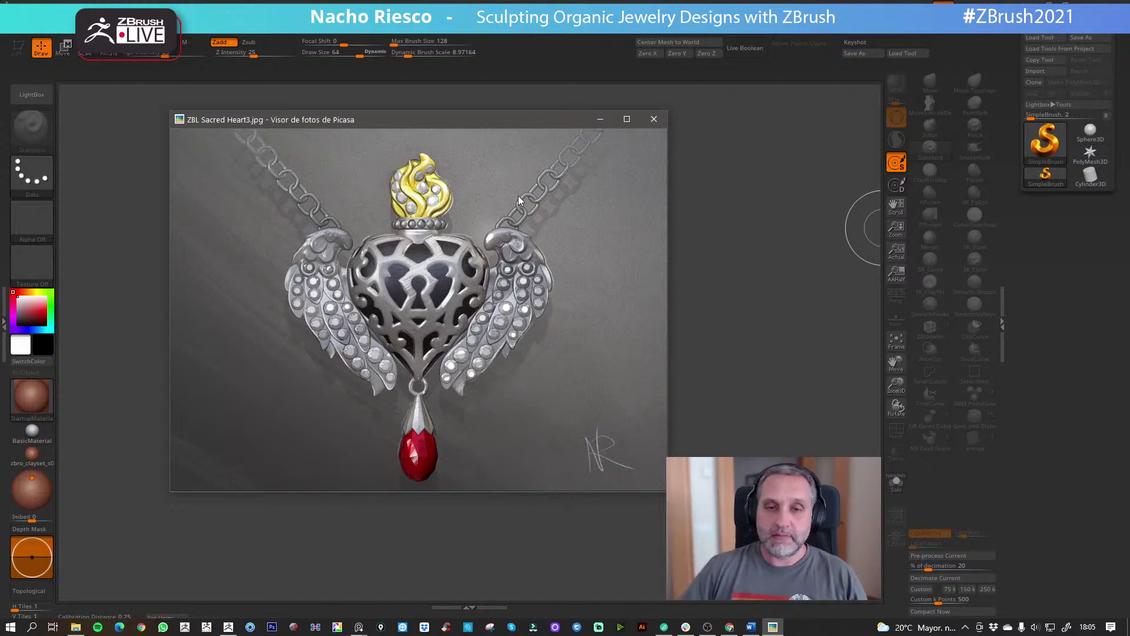
{"action": "left_click_drag", "start_coordinate": [538, 125], "coordinate": [527, 132]}
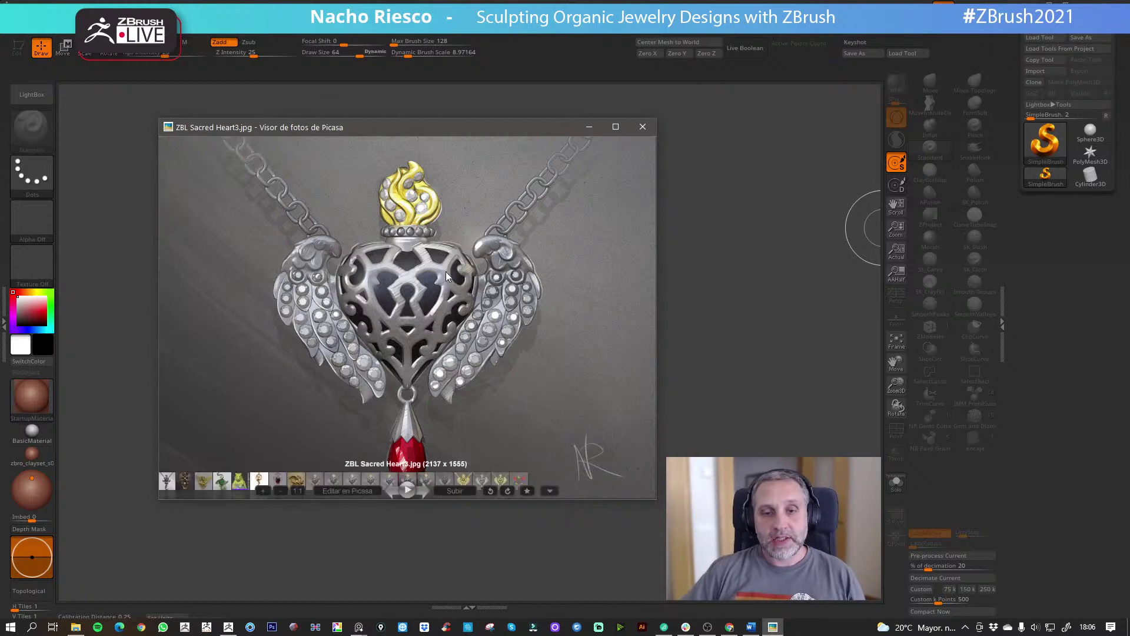
{"action": "left_click_drag", "start_coordinate": [470, 130], "coordinate": [466, 131]}
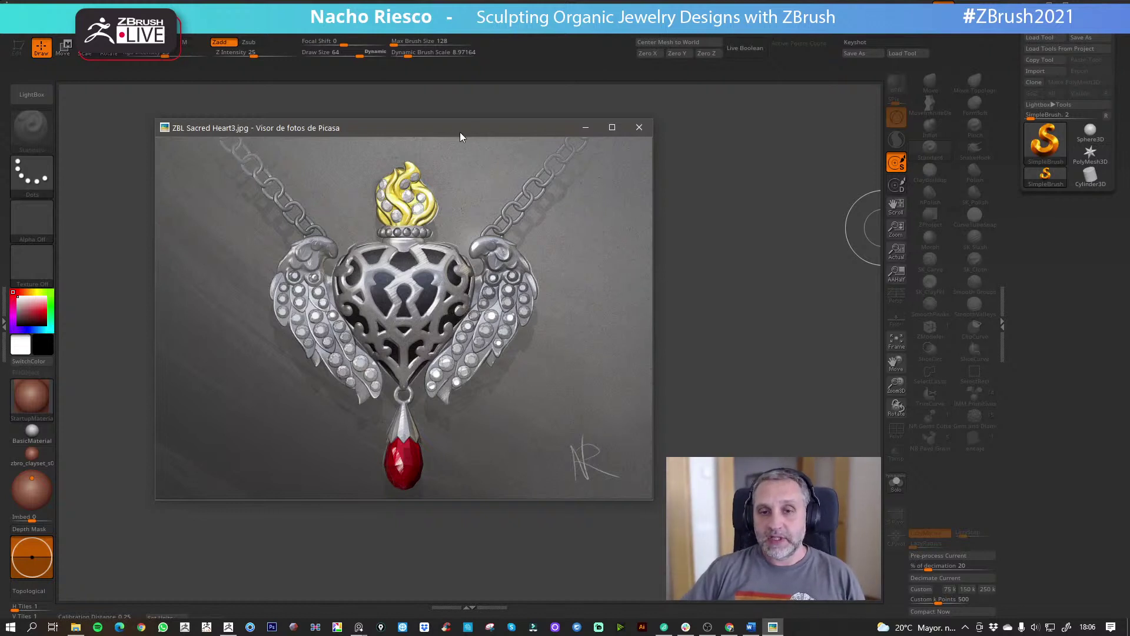
{"action": "left_click_drag", "start_coordinate": [458, 132], "coordinate": [485, 133]}
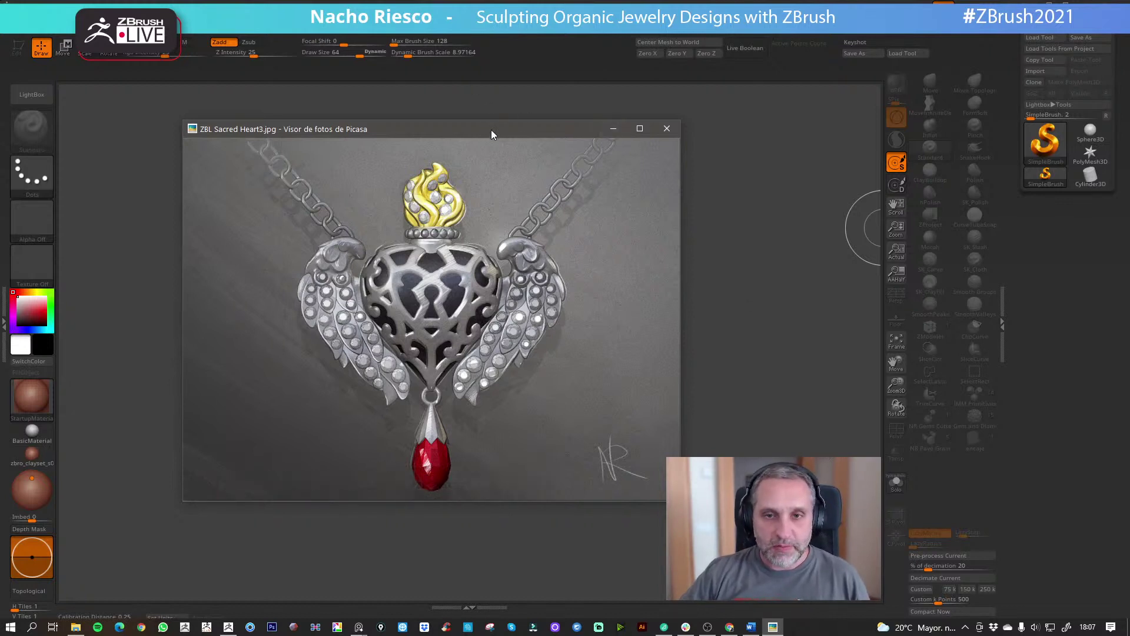
{"action": "left_click_drag", "start_coordinate": [491, 131], "coordinate": [463, 150]}
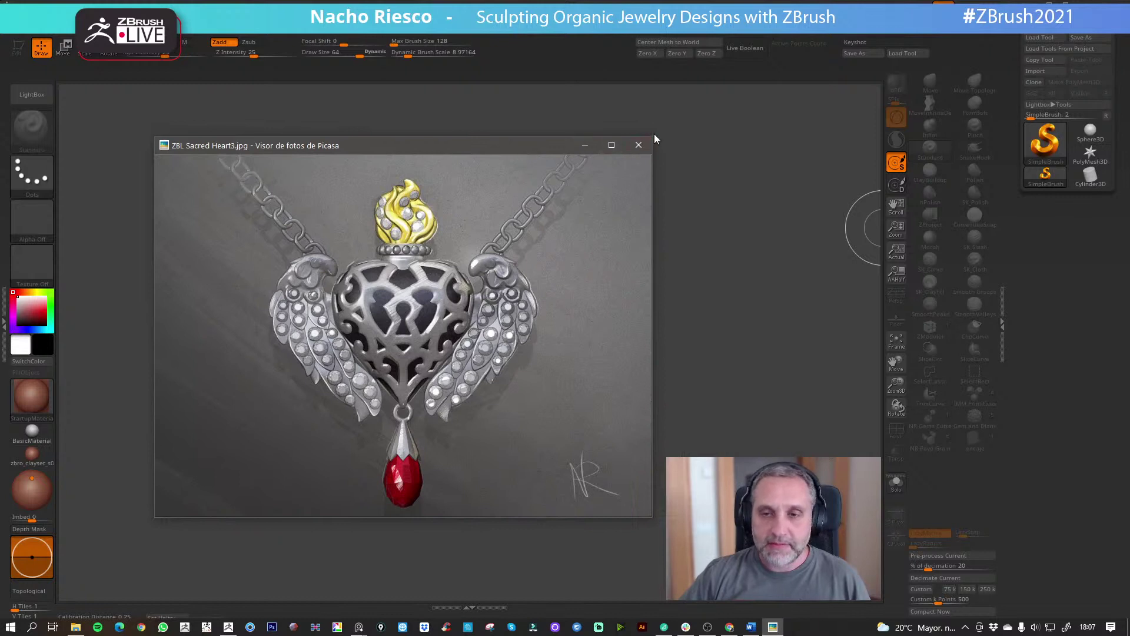
{"action": "left_click", "coordinate": [584, 146]}
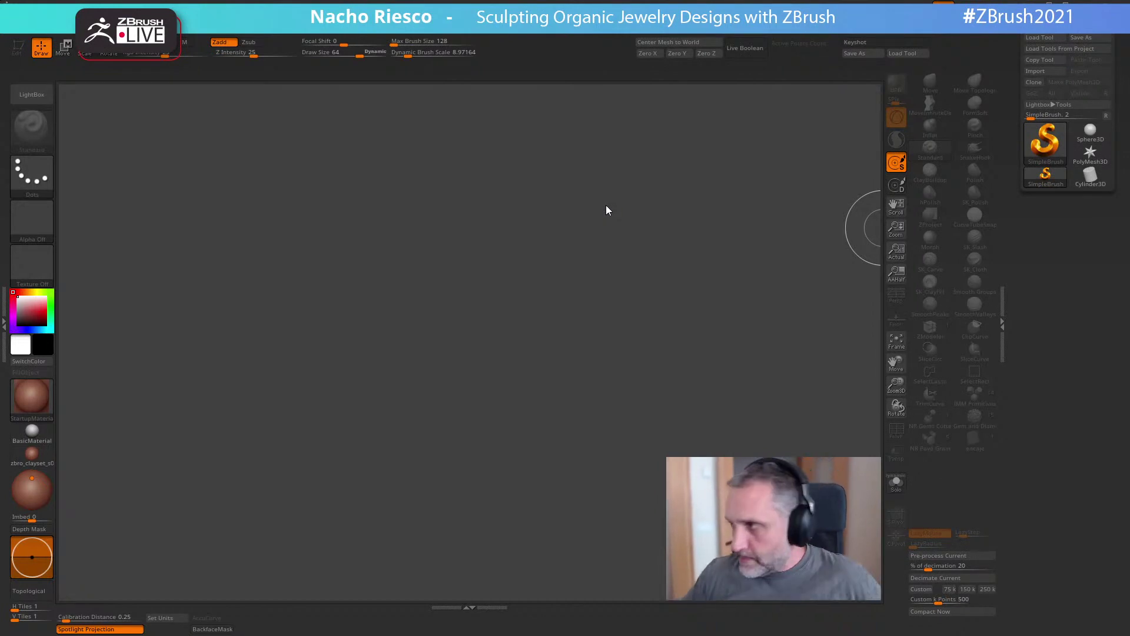
- Import the ZBL Sacred Heart3 image from the Stream1 folder as a texture and add it to Spotlight
{"action": "left_click", "coordinate": [563, 32]}
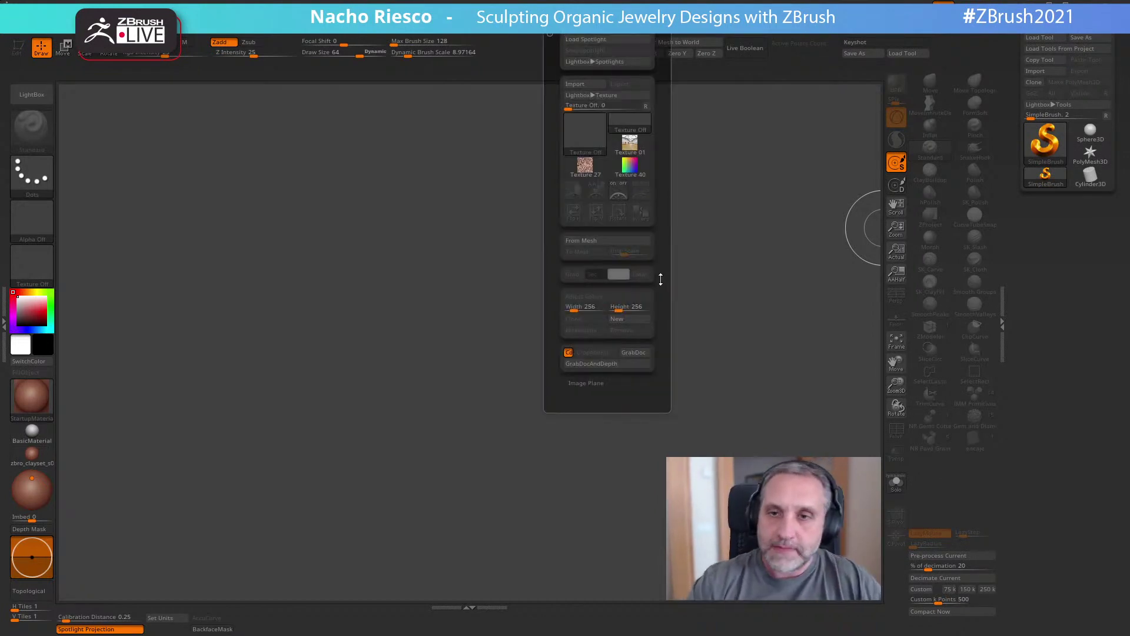
{"action": "left_click", "coordinate": [585, 83]}
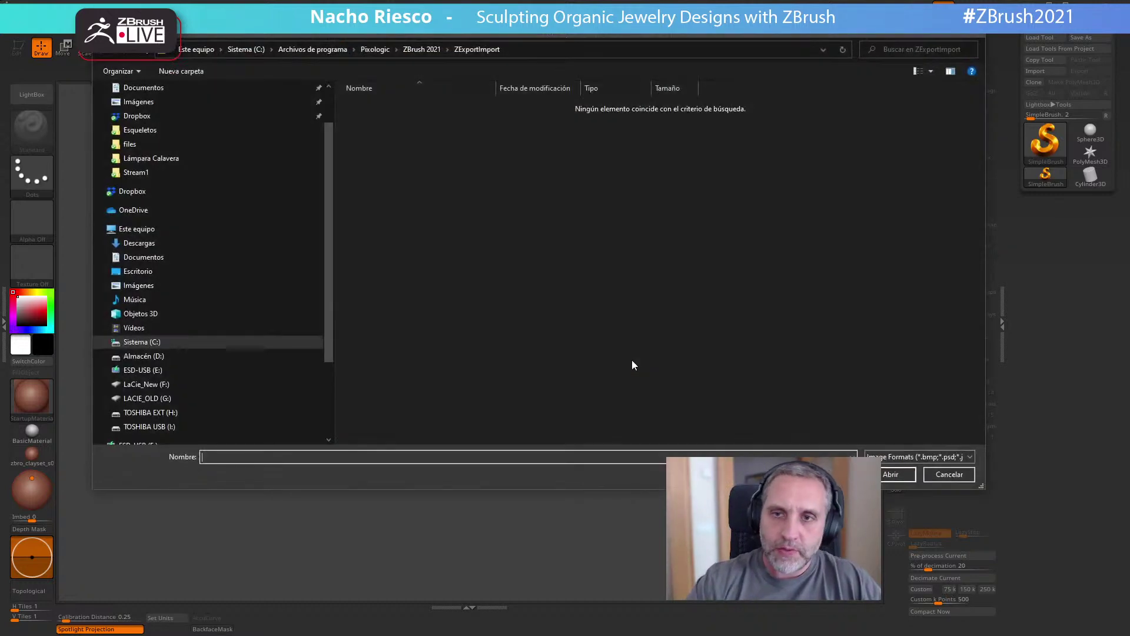
{"action": "left_click", "coordinate": [137, 173]}
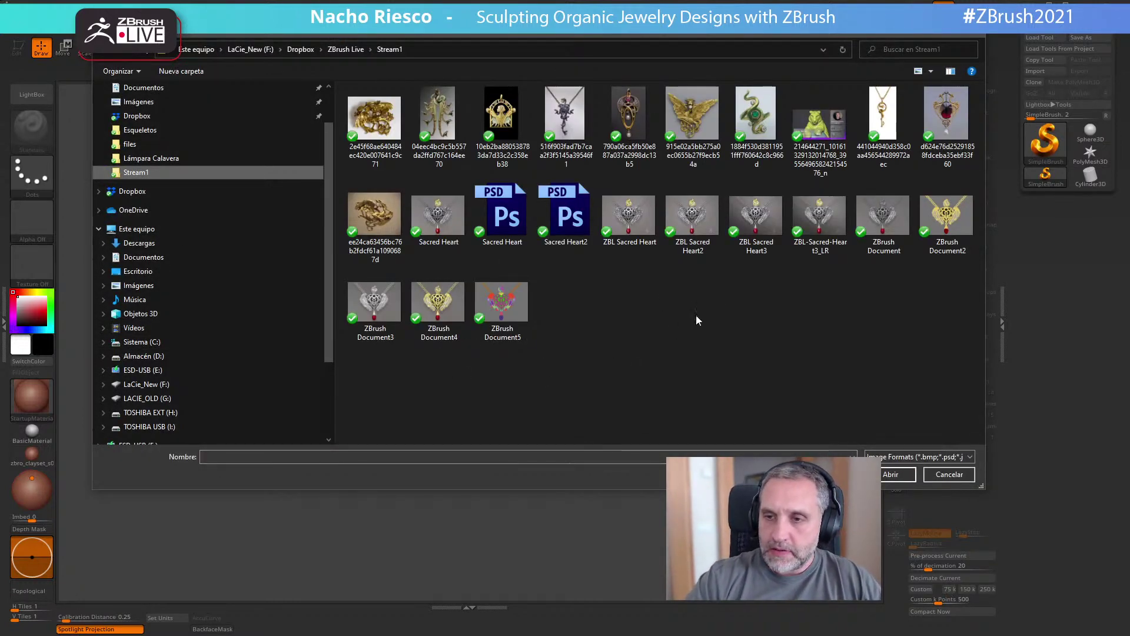
{"action": "left_click", "coordinate": [757, 221]}
{"action": "double_click", "coordinate": [757, 221]}
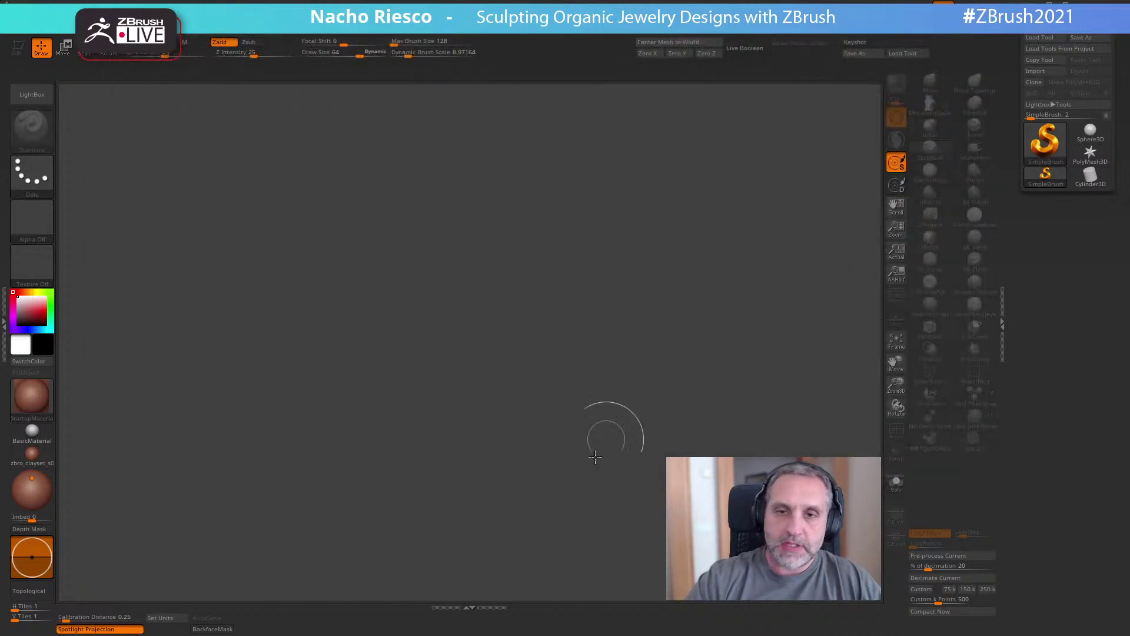
{"action": "left_click", "coordinate": [588, 29]}
{"action": "left_click", "coordinate": [585, 188]}
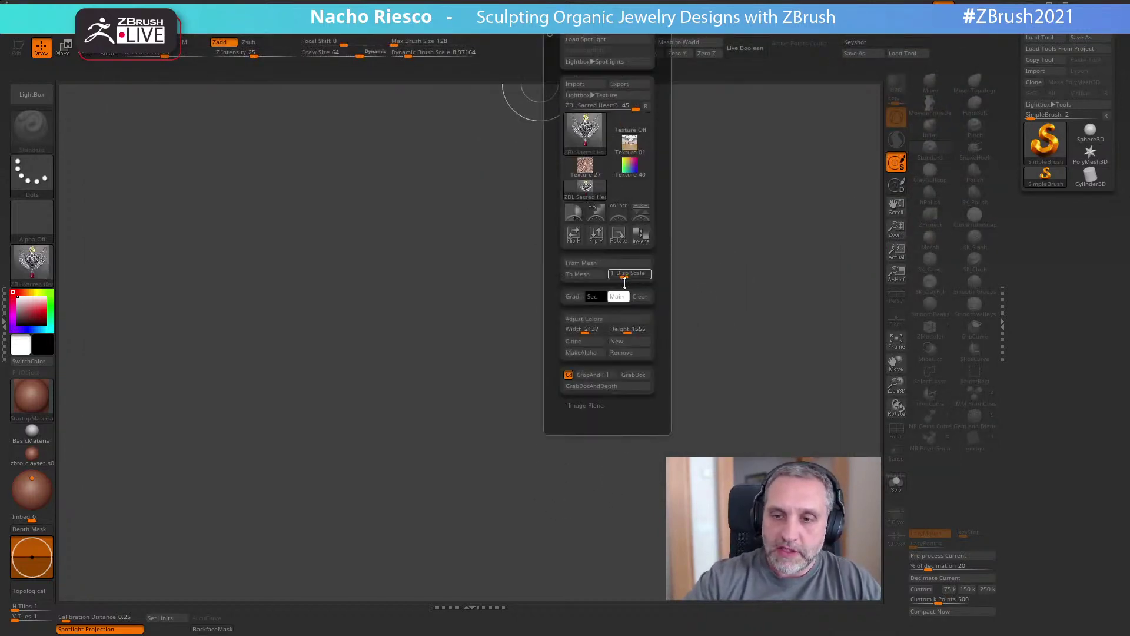
{"action": "left_click", "coordinate": [641, 213]}
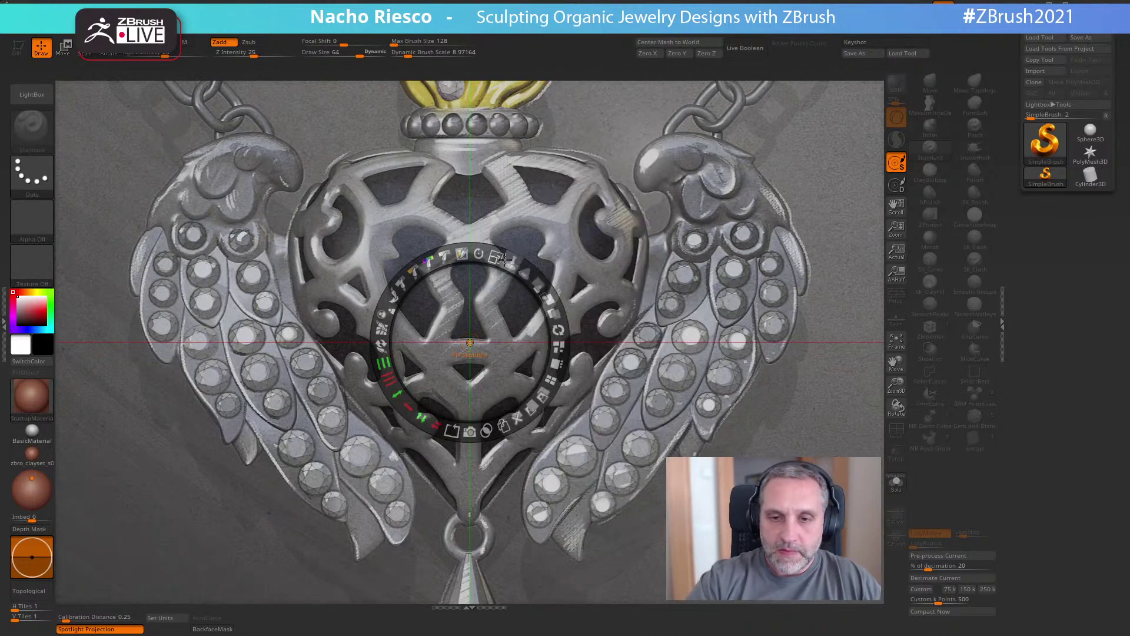
- Shrink the pendant reference in Spotlight, fit it into the lower-left corner of the canvas, and leave Spotlight editing
{"action": "left_click_drag", "start_coordinate": [511, 259], "coordinate": [217, 177]}
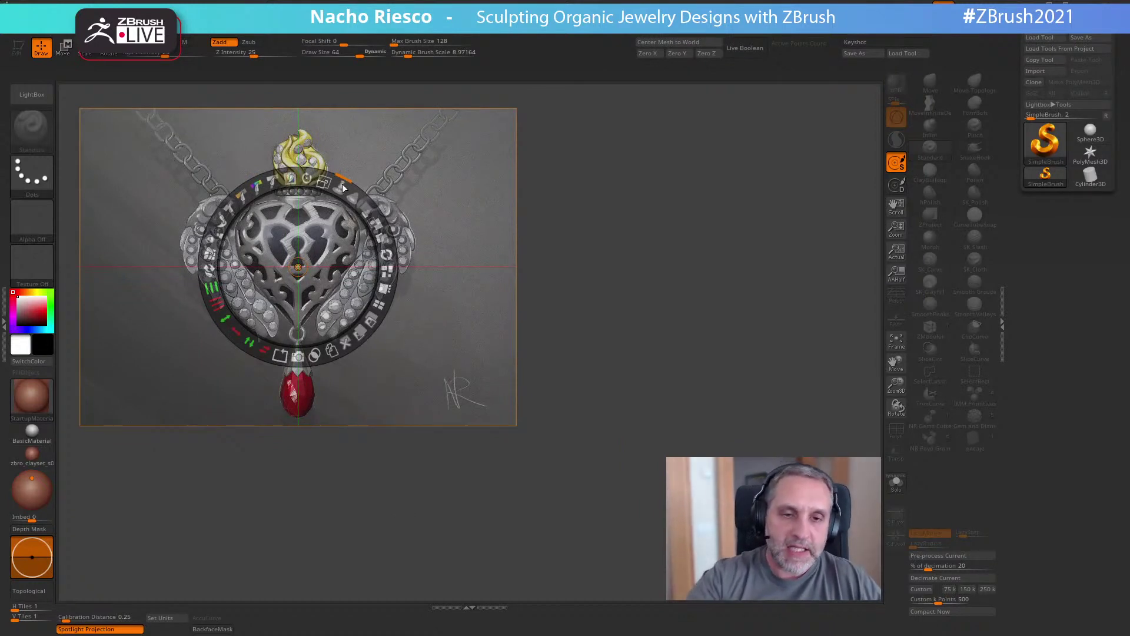
{"action": "left_click_drag", "start_coordinate": [324, 182], "coordinate": [323, 202]}
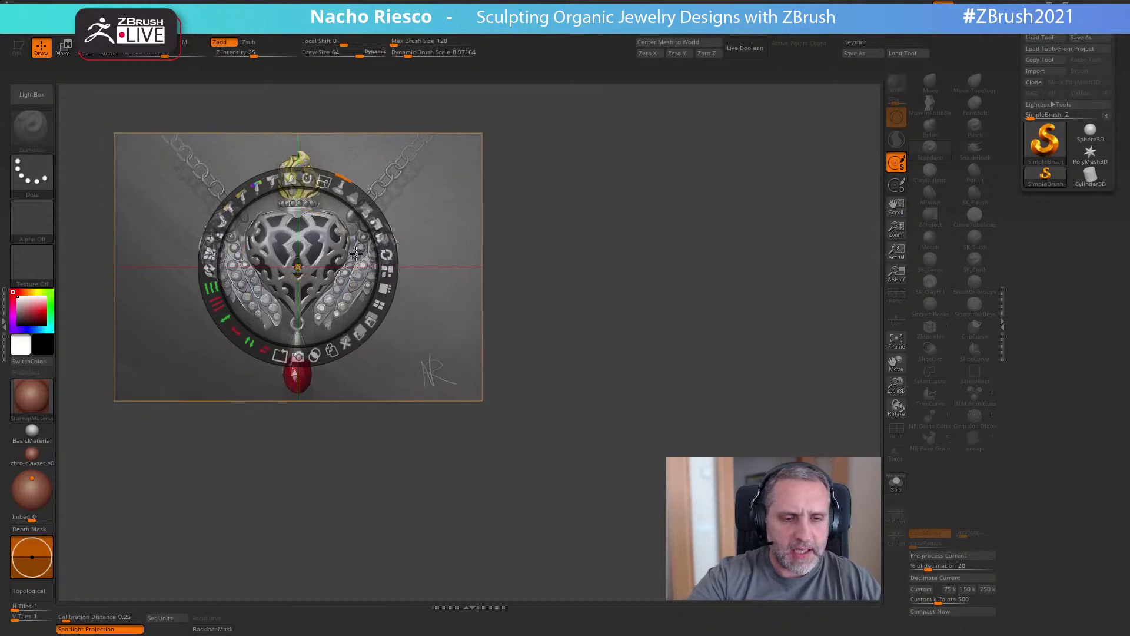
{"action": "left_click_drag", "start_coordinate": [353, 250], "coordinate": [280, 190]}
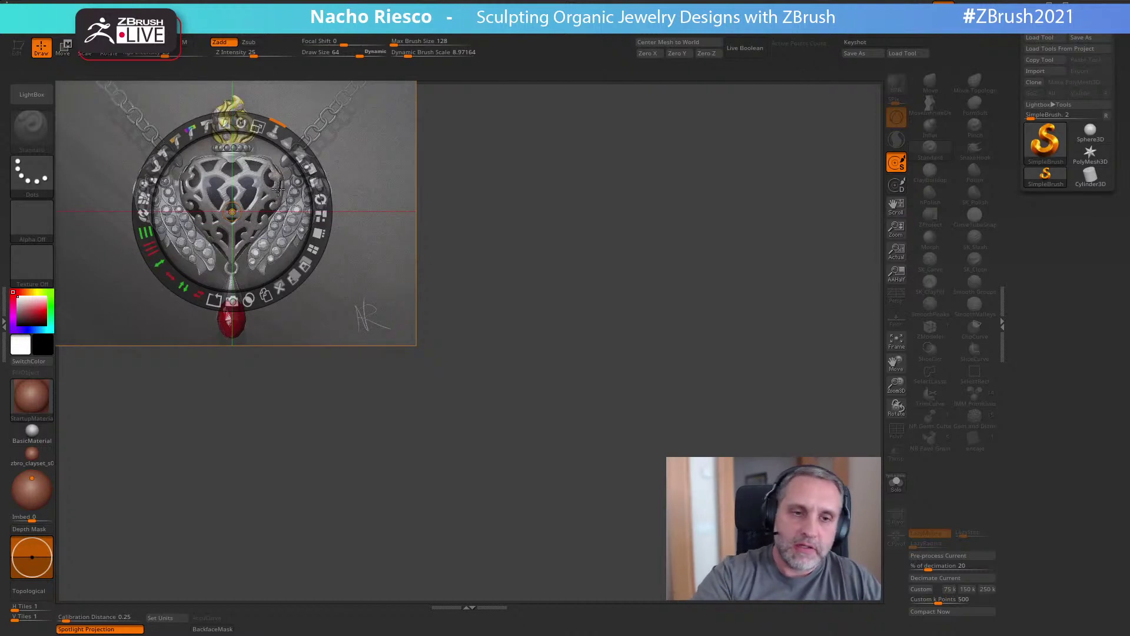
{"action": "left_click_drag", "start_coordinate": [277, 166], "coordinate": [269, 174]}
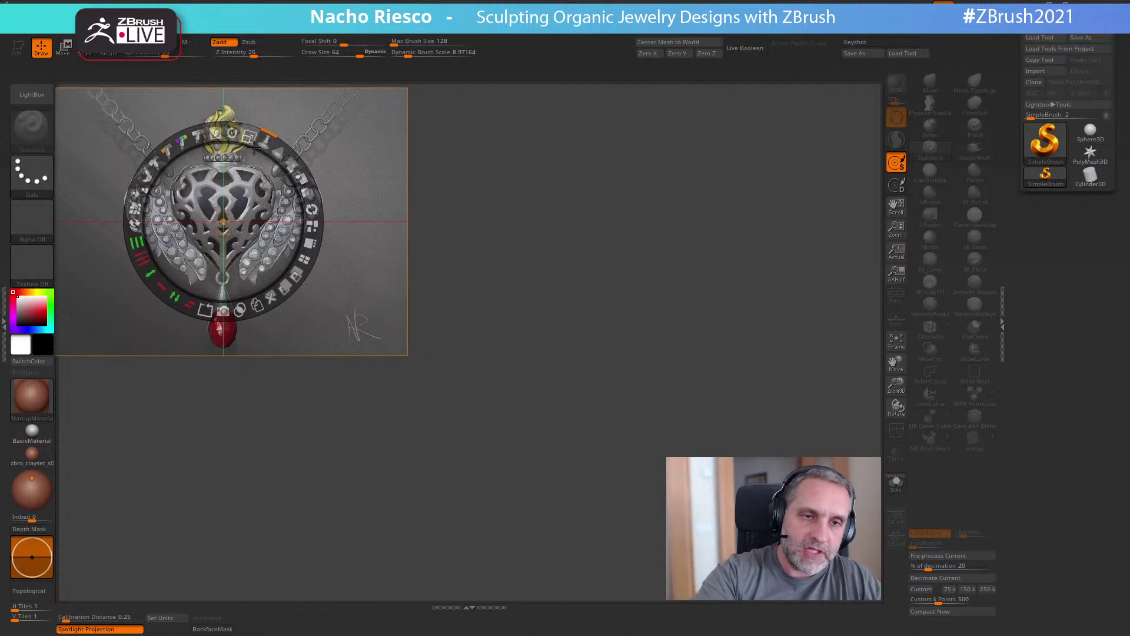
{"action": "left_click_drag", "start_coordinate": [249, 137], "coordinate": [250, 189]}
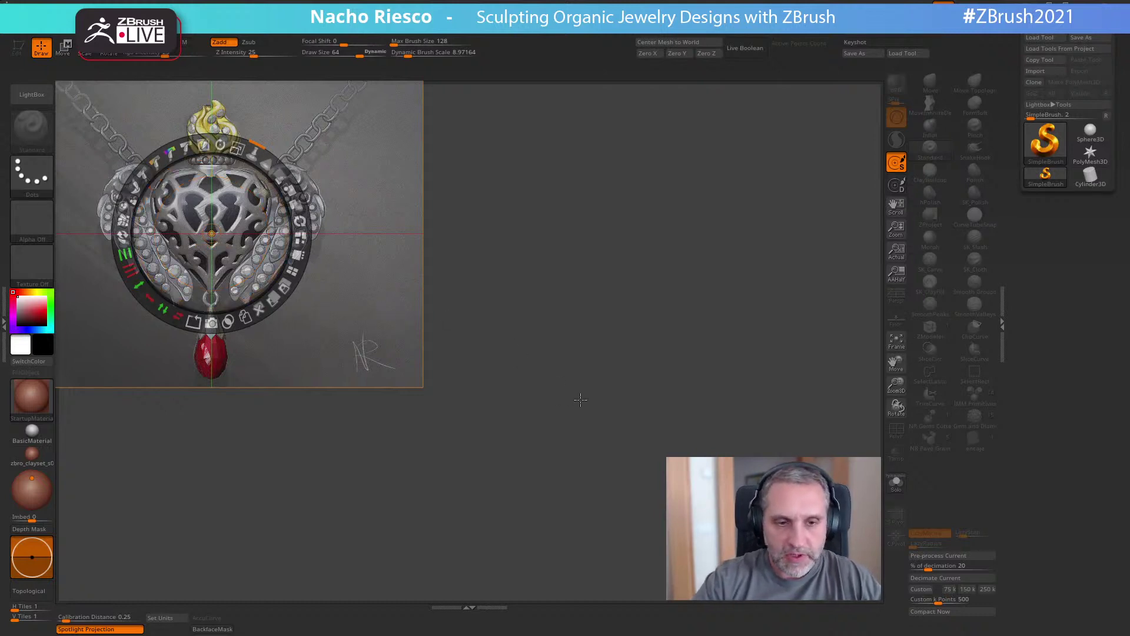
{"action": "left_click_drag", "start_coordinate": [258, 214], "coordinate": [241, 451]}
{"action": "left_click_drag", "start_coordinate": [222, 384], "coordinate": [198, 380]}
{"action": "left_click_drag", "start_coordinate": [227, 416], "coordinate": [208, 433]}
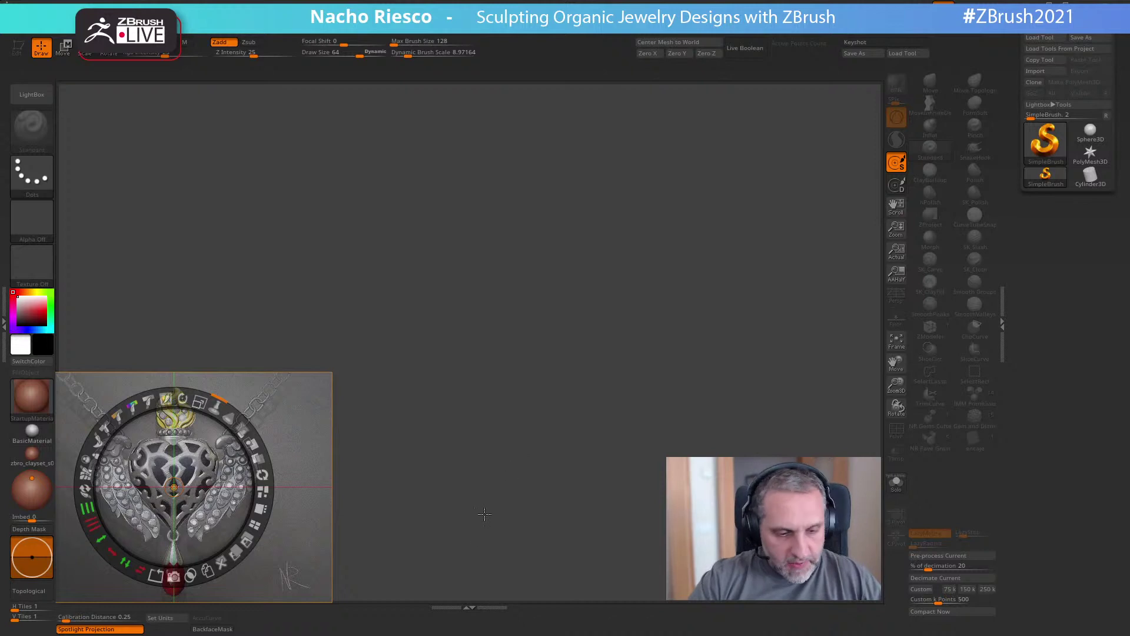
{"action": "left_click", "coordinate": [643, 464]}
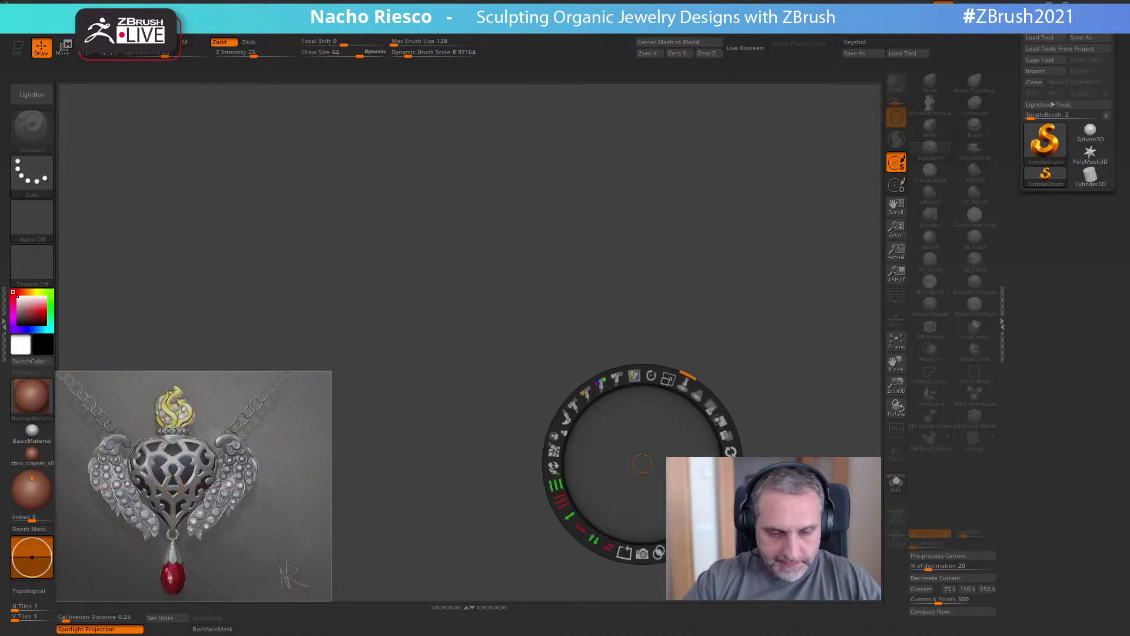
{"action": "key", "text": "z"}
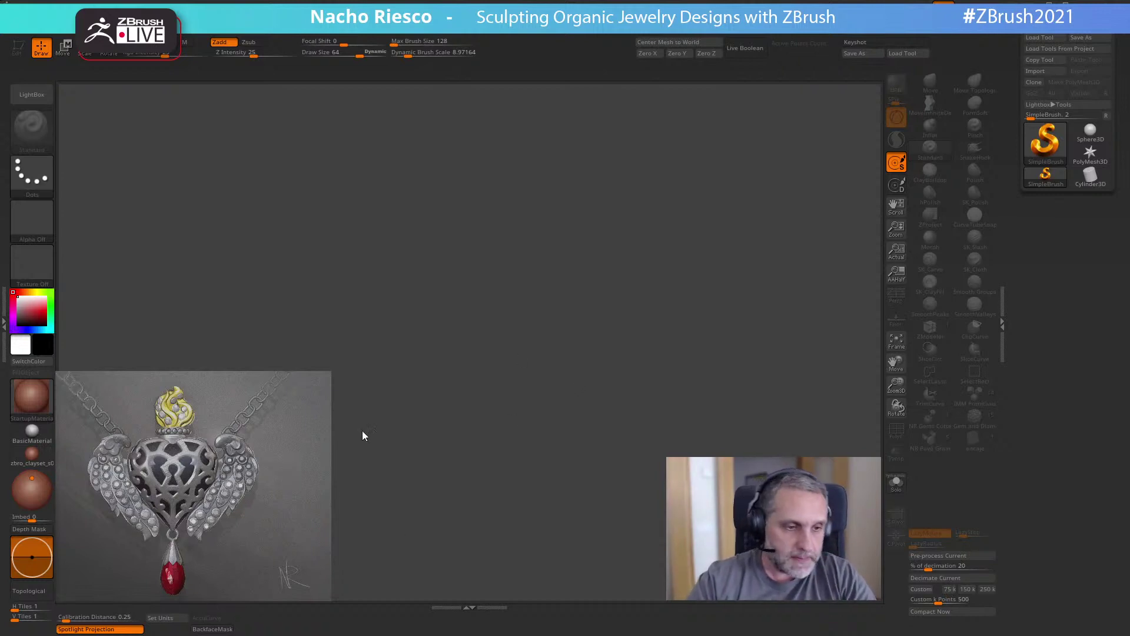
- Examine the Scale Master, IMM Draw Size and Precision Extract plugin options
{"action": "left_click", "coordinate": [5, 324]}
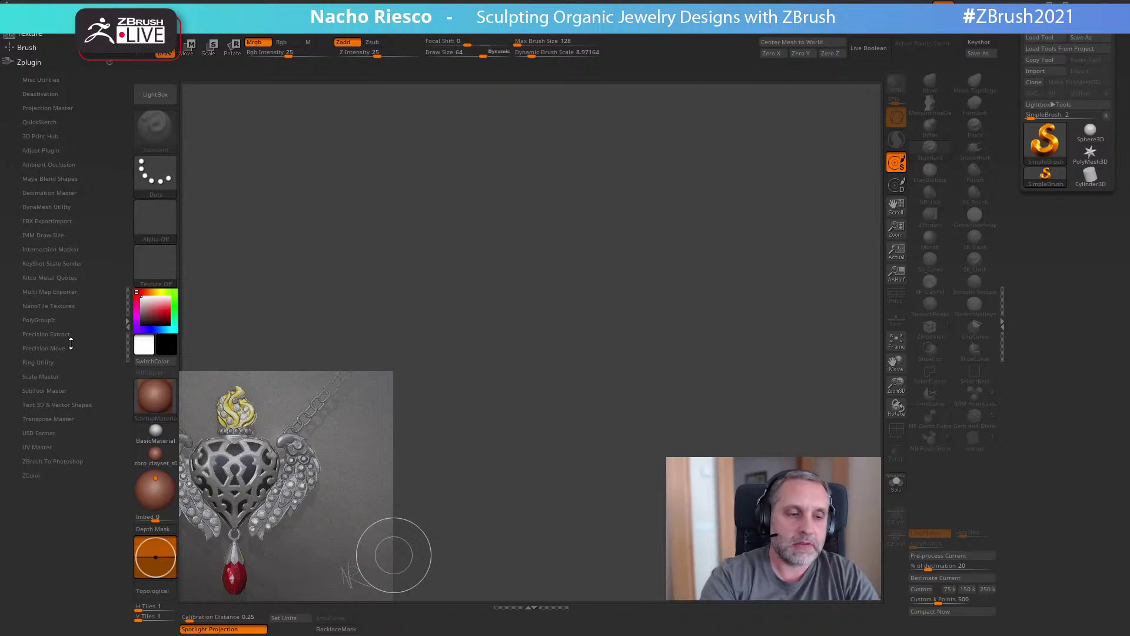
{"action": "left_click", "coordinate": [67, 376]}
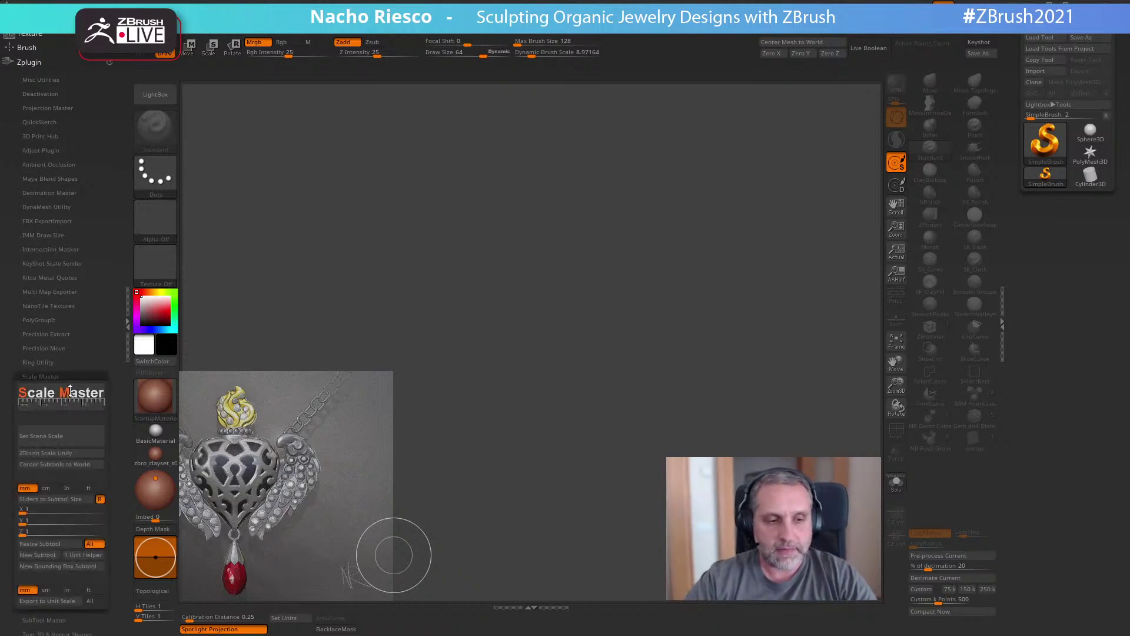
{"action": "left_click", "coordinate": [73, 375]}
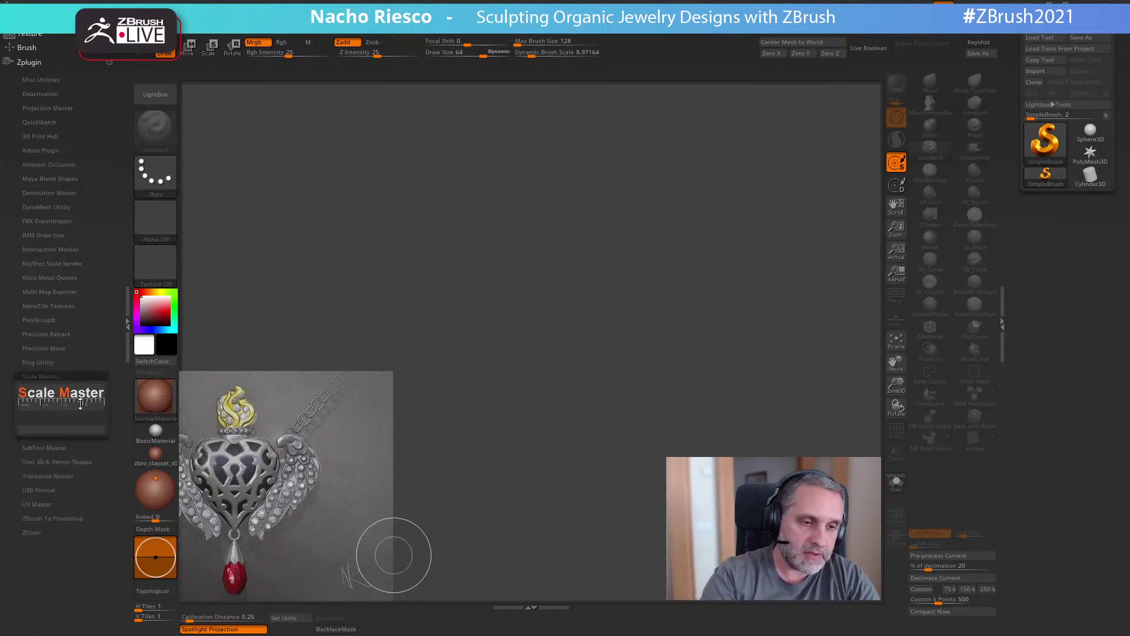
{"action": "left_click", "coordinate": [57, 376]}
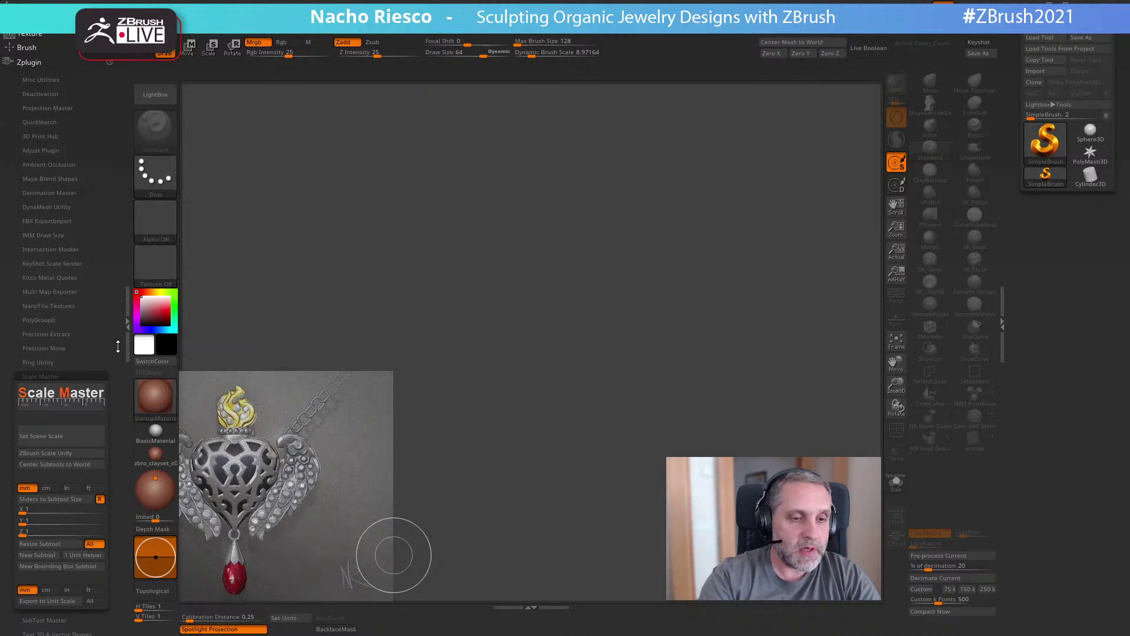
{"action": "left_click", "coordinate": [53, 235]}
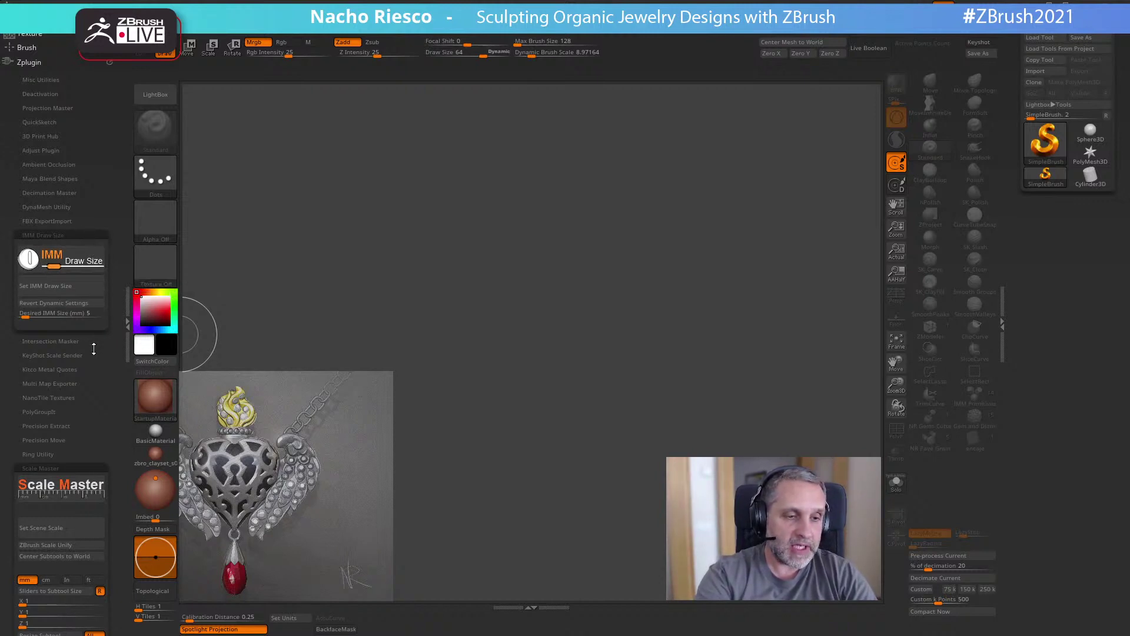
{"action": "left_click", "coordinate": [75, 235]}
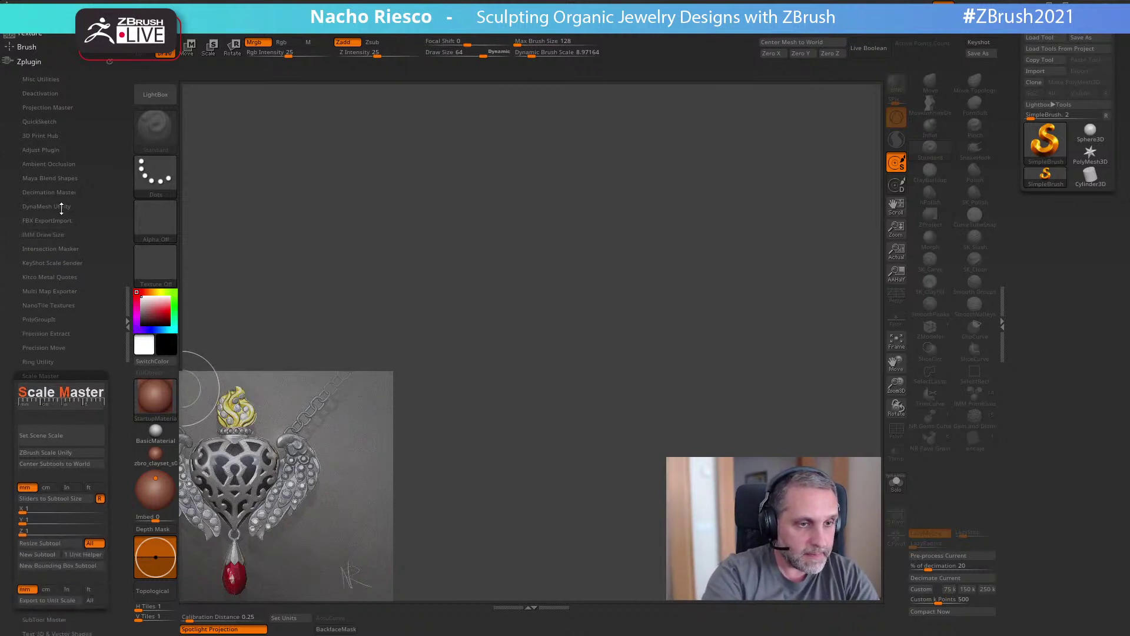
{"action": "left_click", "coordinate": [61, 334]}
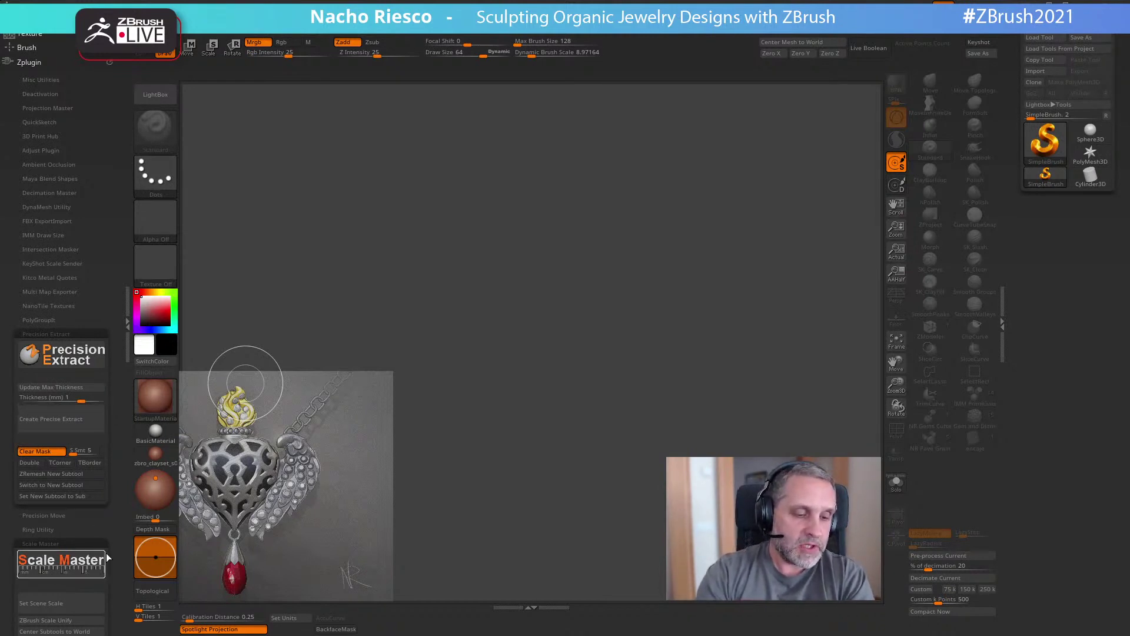
{"action": "scroll", "coordinate": [115, 515], "scroll_direction": "down", "scroll_amount": 3}
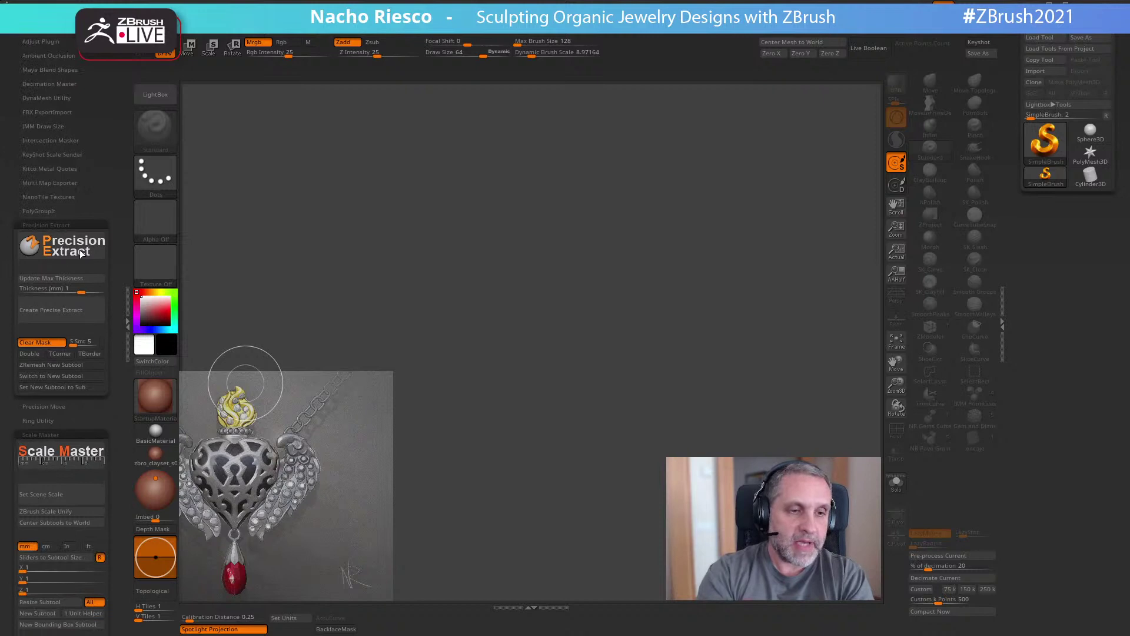
{"action": "left_click", "coordinate": [52, 126]}
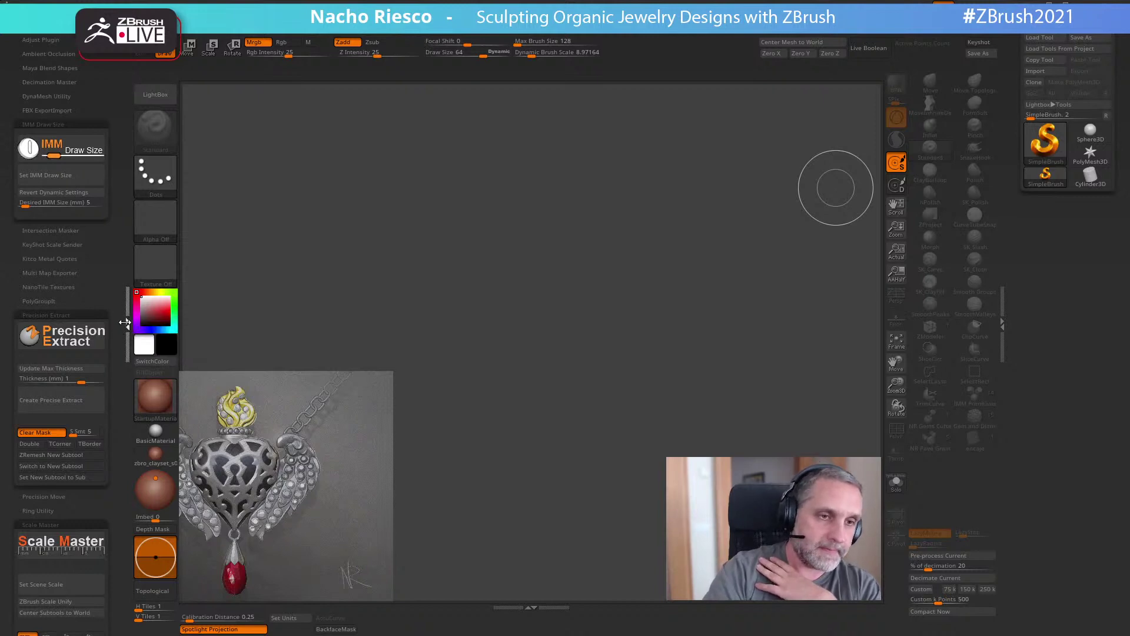
{"action": "left_click", "coordinate": [128, 343]}
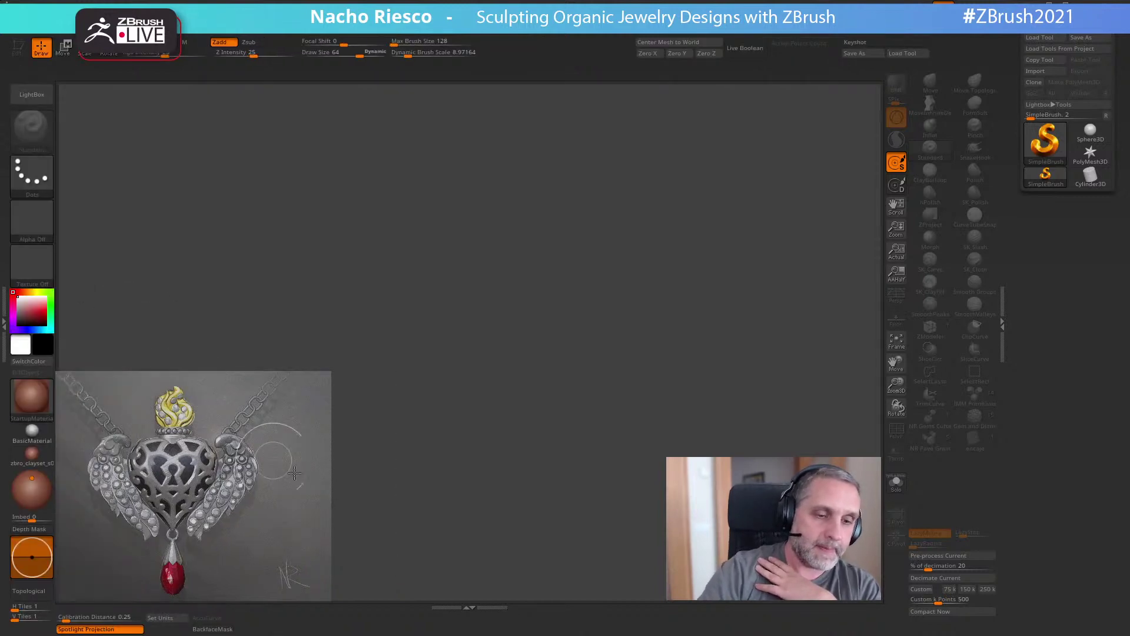
- Draw a Sphere3D on the canvas, make it an editable PolyMesh3D, and activate the Move gizmo on it
{"action": "left_click", "coordinate": [1090, 132]}
{"action": "mouse_move", "coordinate": [559, 311]}
{"action": "left_mouse_down"}
{"action": "mouse_move", "coordinate": [563, 339]}
{"action": "mouse_move", "coordinate": [615, 406]}
{"action": "left_mouse_up"}
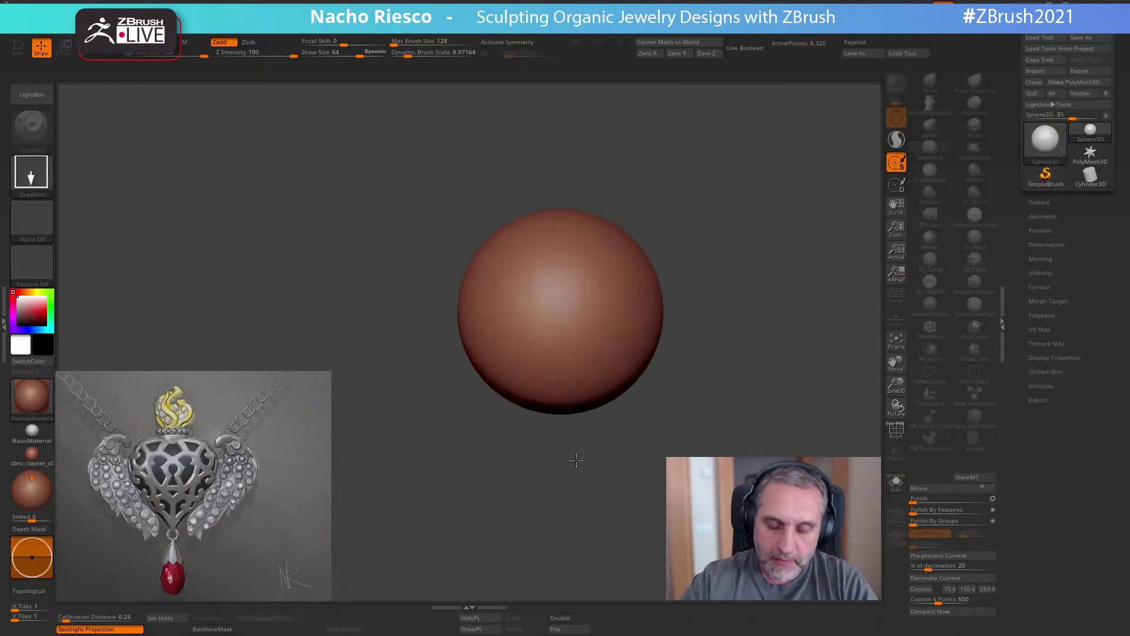
{"action": "key", "text": "t"}
{"action": "key", "text": "t"}
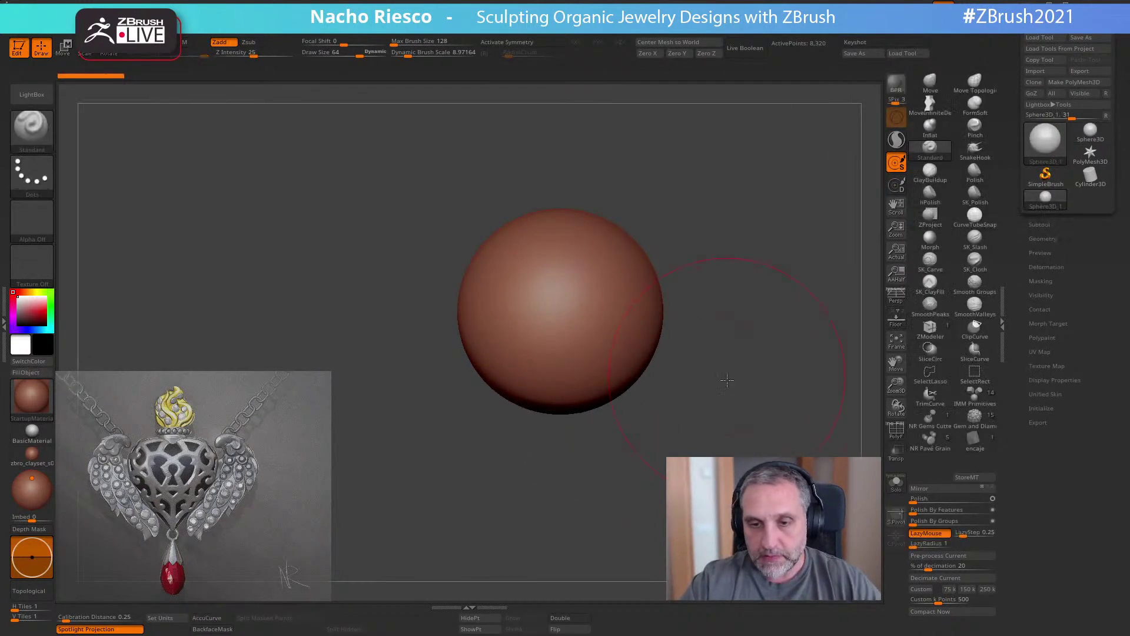
{"action": "left_click", "coordinate": [1075, 83]}
{"action": "left_click_drag", "start_coordinate": [715, 364], "coordinate": [648, 465], "text": "alt"}
{"action": "mouse_move", "coordinate": [703, 414]}
{"action": "left_mouse_down", "text": "alt"}
{"action": "mouse_move", "coordinate": [679, 412]}
{"action": "mouse_move", "coordinate": [666, 429]}
{"action": "left_mouse_up", "text": "alt"}
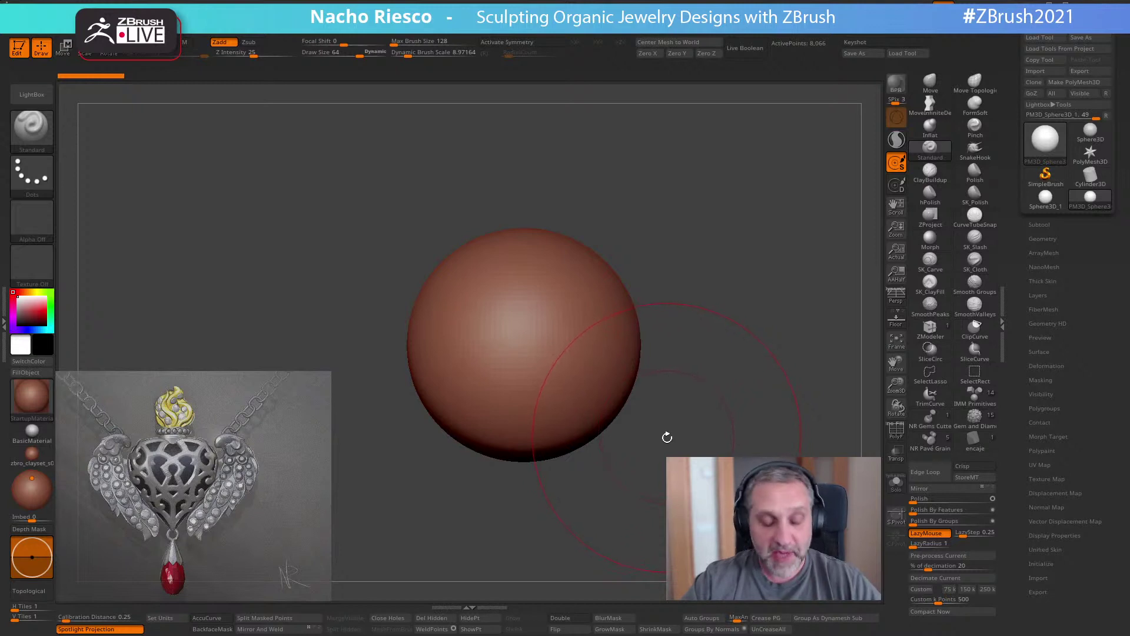
{"action": "key", "text": "w"}
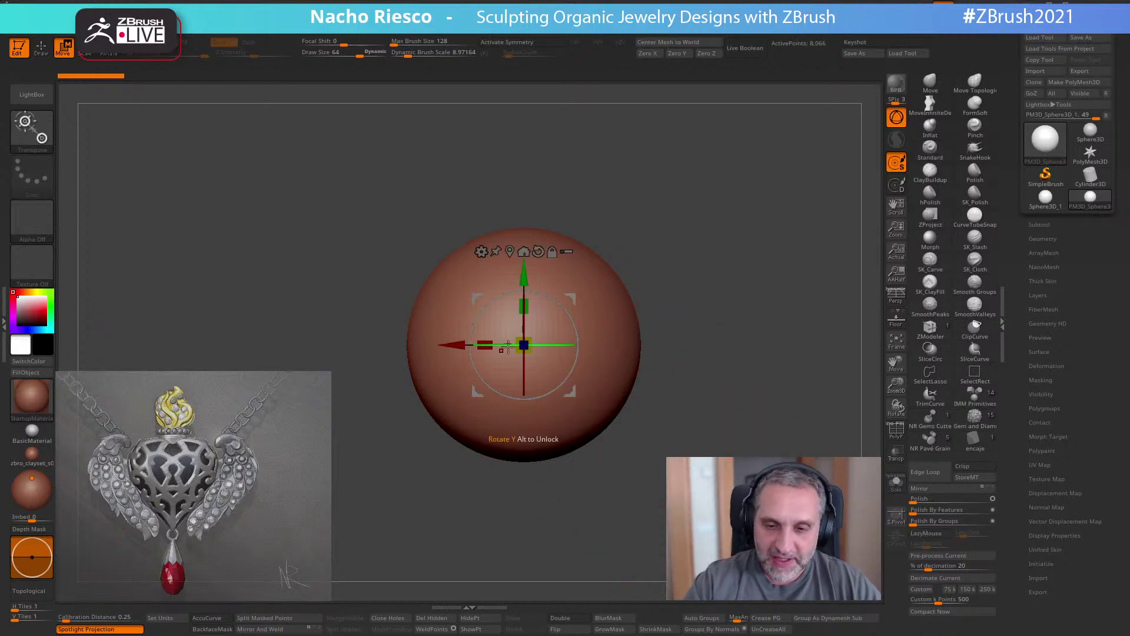
- Scale the sphere narrower in width and depth into an upright ellipsoid and tilt it in the front view
{"action": "left_click_drag", "start_coordinate": [485, 344], "coordinate": [536, 346]}
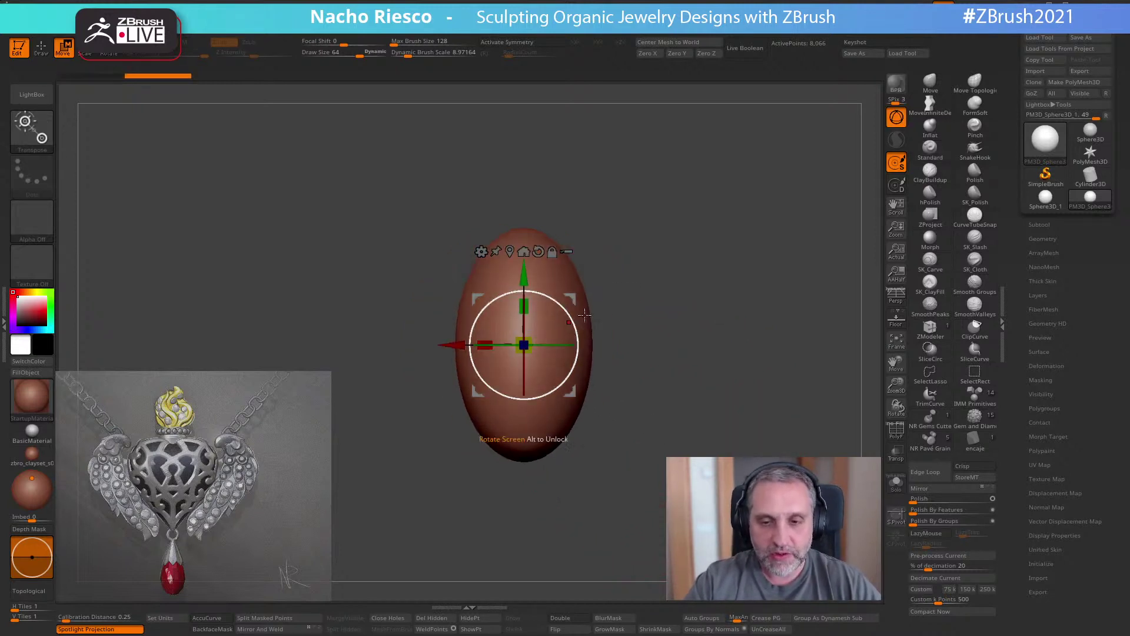
{"action": "left_click_drag", "start_coordinate": [638, 295], "coordinate": [674, 291], "text": "shift"}
{"action": "left_click_drag", "start_coordinate": [562, 345], "coordinate": [520, 346]}
{"action": "left_click_drag", "start_coordinate": [666, 283], "coordinate": [626, 300], "text": "shift"}
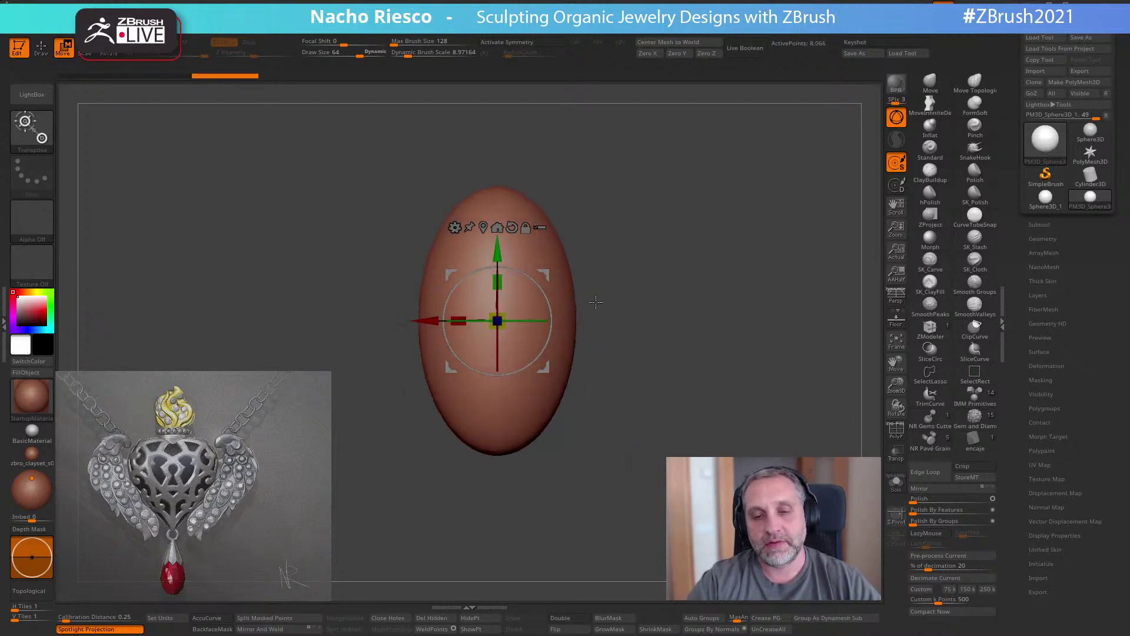
{"action": "left_click_drag", "start_coordinate": [538, 283], "coordinate": [519, 270]}
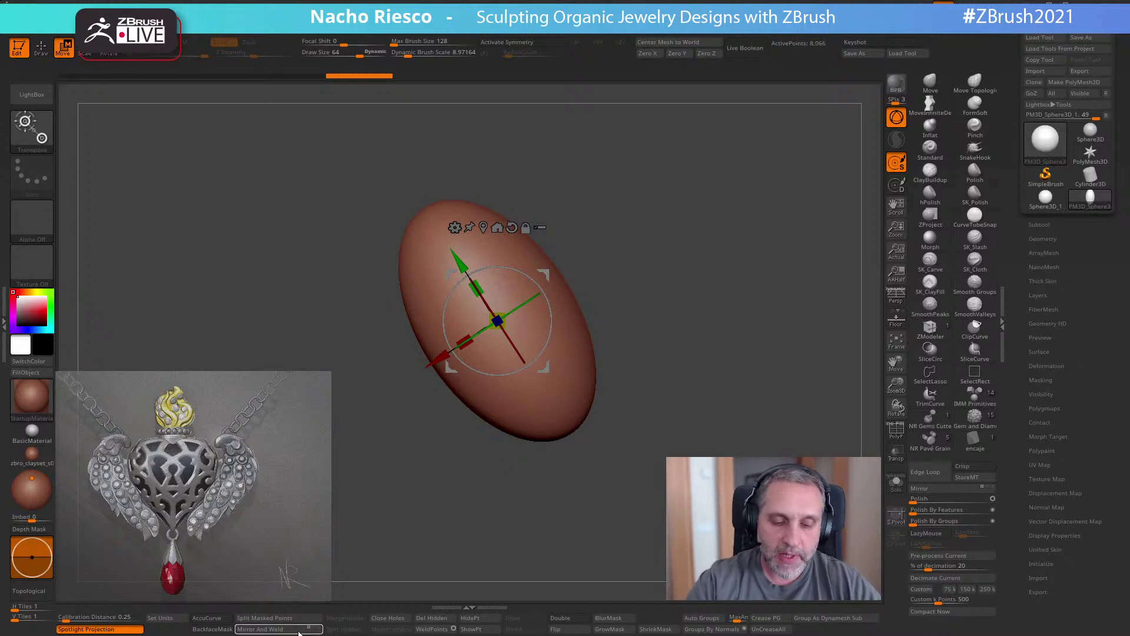
- Try Mirror And Weld on the tilted ellipsoid to test the heart shape, and undo each attempt
{"action": "left_click", "coordinate": [309, 628]}
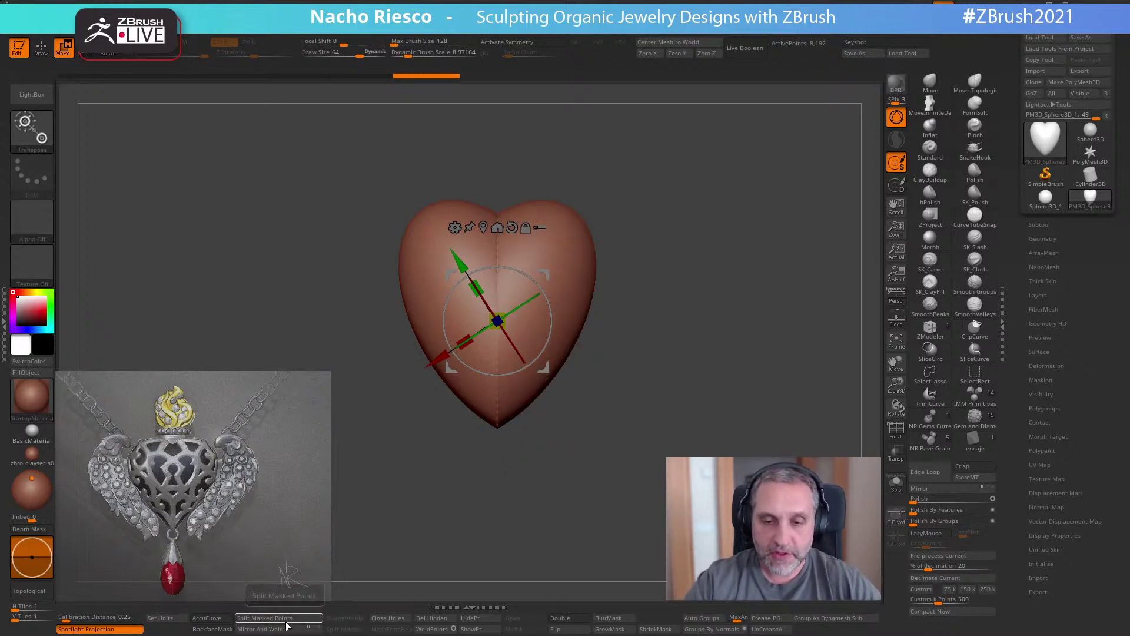
{"action": "key", "text": "ctrl+z"}
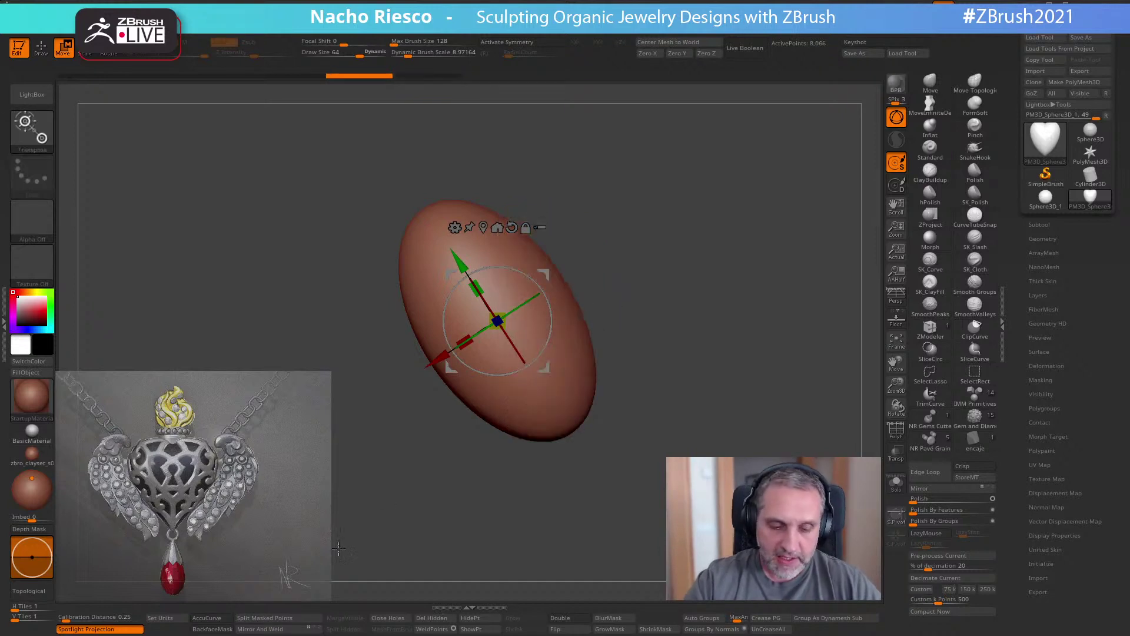
{"action": "left_click", "coordinate": [280, 628]}
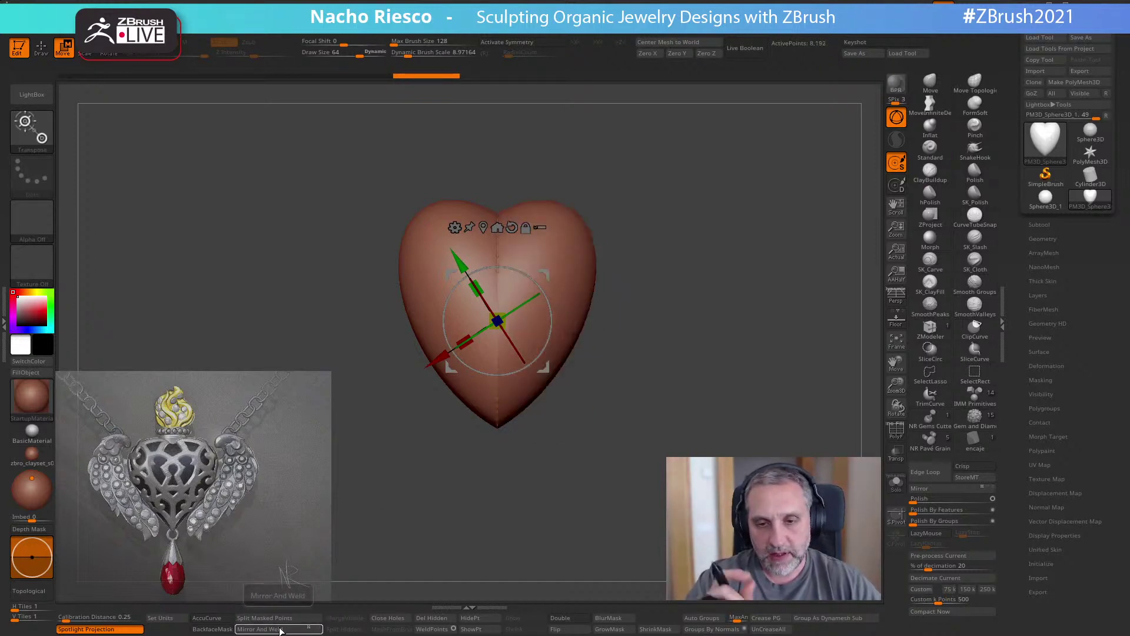
{"action": "key", "text": "ctrl"}
{"action": "key", "text": "ctrl+z"}
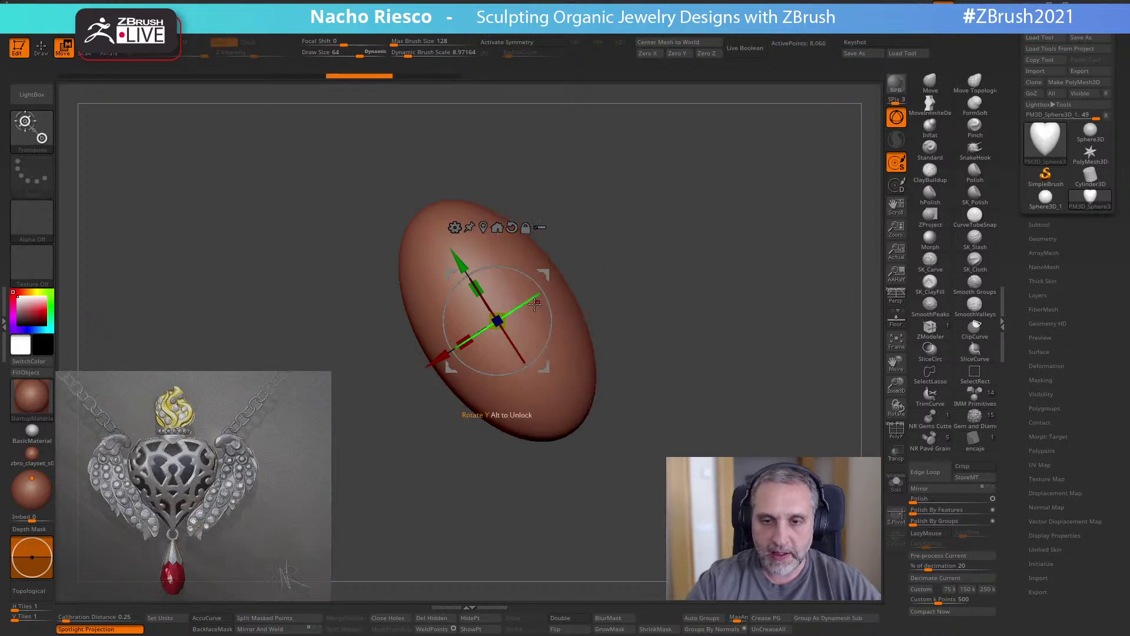
- Reset the gizmo orientation, shift the ellipsoid sideways and slightly down, and test the heart proportions with Mirror And Weld
{"action": "left_click", "coordinate": [511, 227]}
{"action": "left_click_drag", "start_coordinate": [441, 321], "coordinate": [416, 320]}
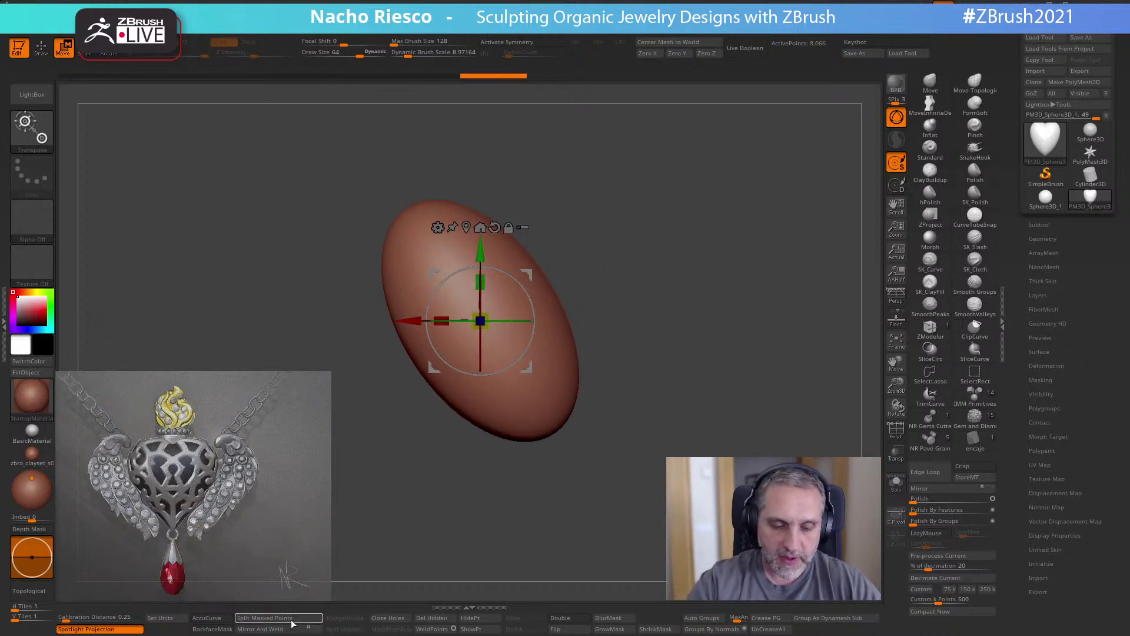
{"action": "left_click", "coordinate": [274, 629]}
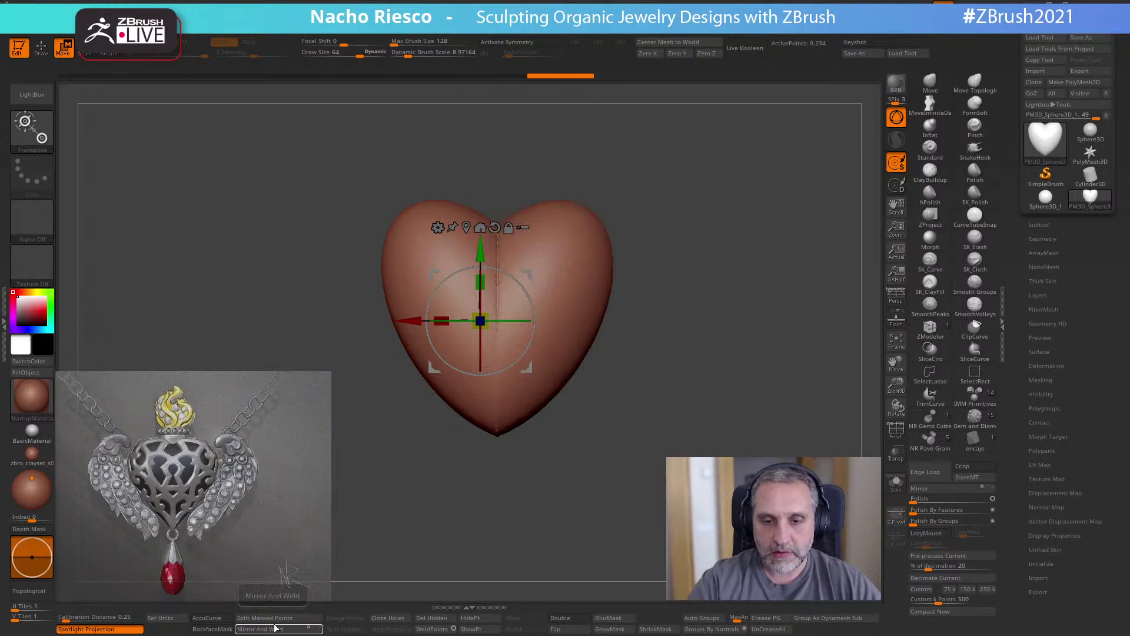
{"action": "key", "text": "ctrl+z"}
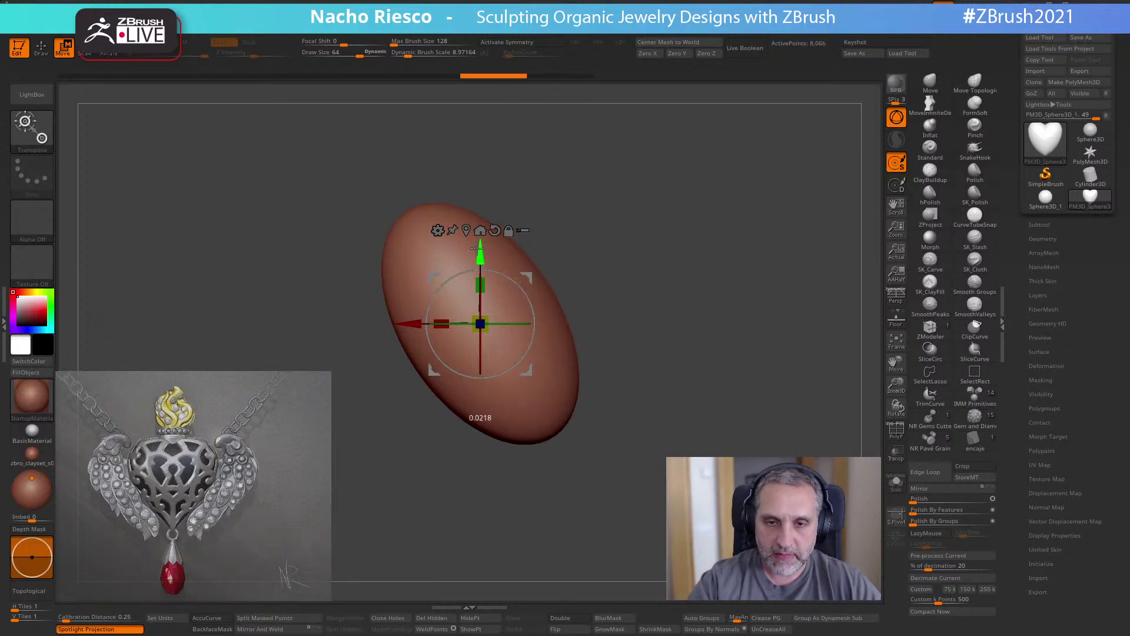
{"action": "left_click_drag", "start_coordinate": [513, 276], "coordinate": [515, 278]}
{"action": "left_click", "coordinate": [277, 629]}
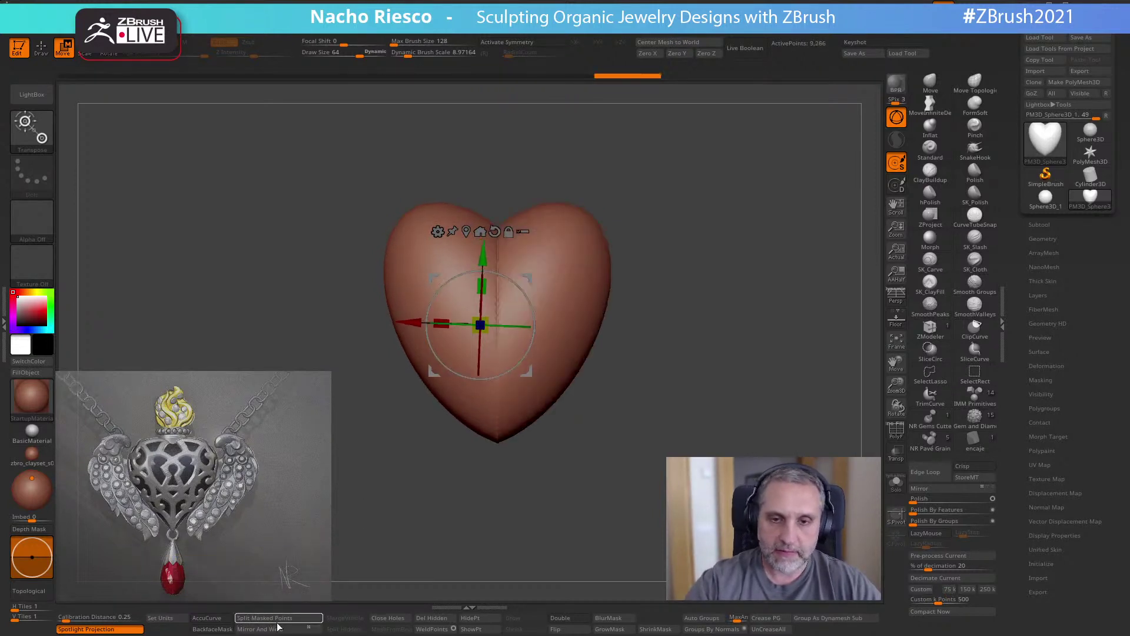
{"action": "key", "text": "ctrl+z"}
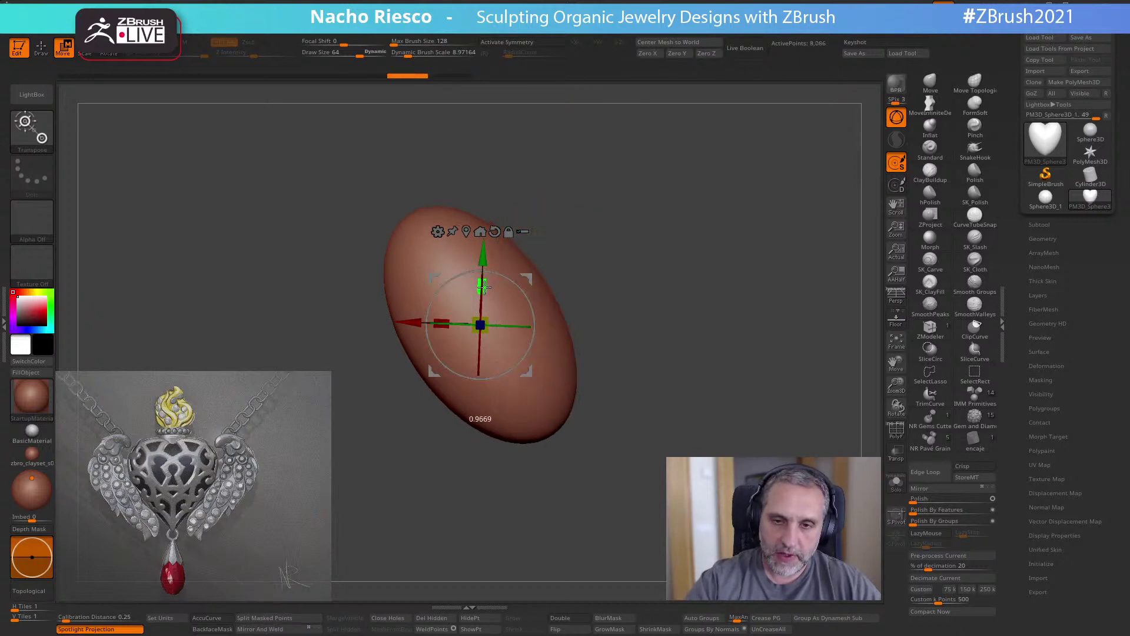
- Adjust the ellipsoid's tilt and apply Mirror And Weld across the X axis to form the heart
{"action": "left_click", "coordinate": [302, 630]}
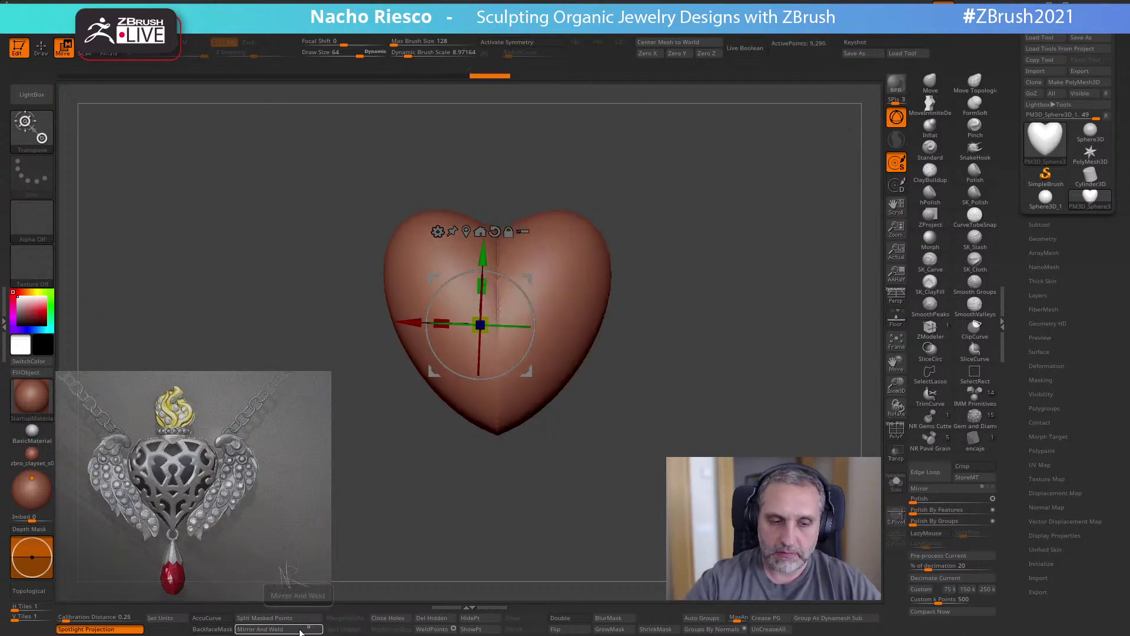
{"action": "key", "text": "ctrl+z"}
{"action": "left_click_drag", "start_coordinate": [507, 277], "coordinate": [484, 294]}
{"action": "left_click", "coordinate": [296, 629]}
{"action": "key", "text": "q"}
{"action": "mouse_move", "coordinate": [612, 366]}
{"action": "left_mouse_down"}
{"action": "mouse_move", "coordinate": [715, 369]}
{"action": "mouse_move", "coordinate": [701, 378]}
{"action": "left_mouse_up"}
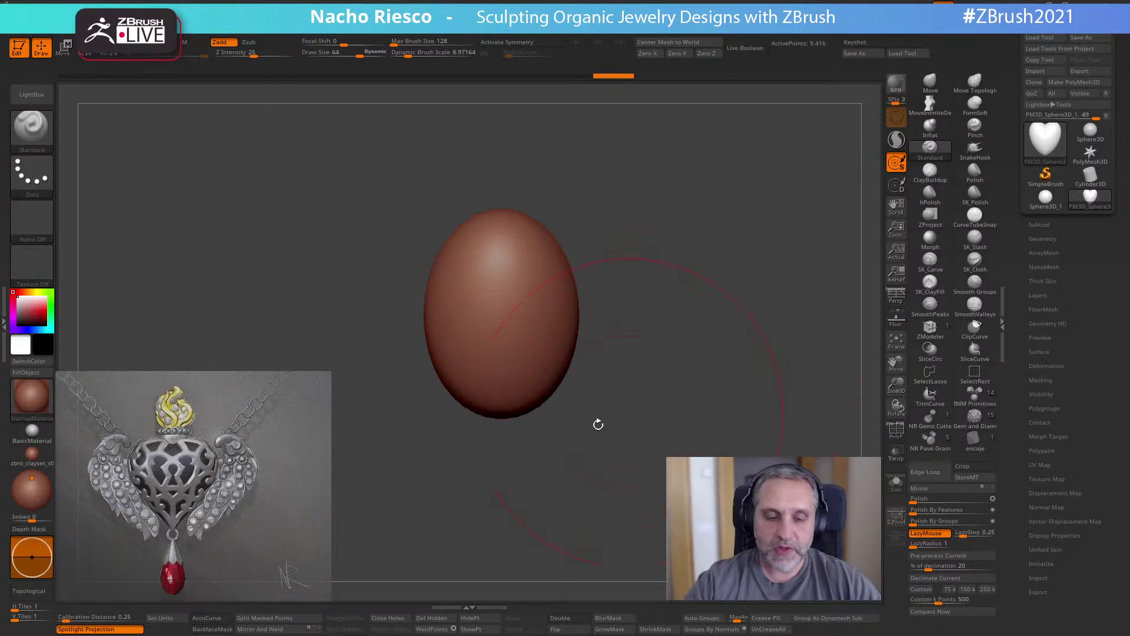
- Tilt the heart in the side view and apply Mirror And Weld across the Z axis to match front and back
{"action": "left_click", "coordinate": [308, 629]}
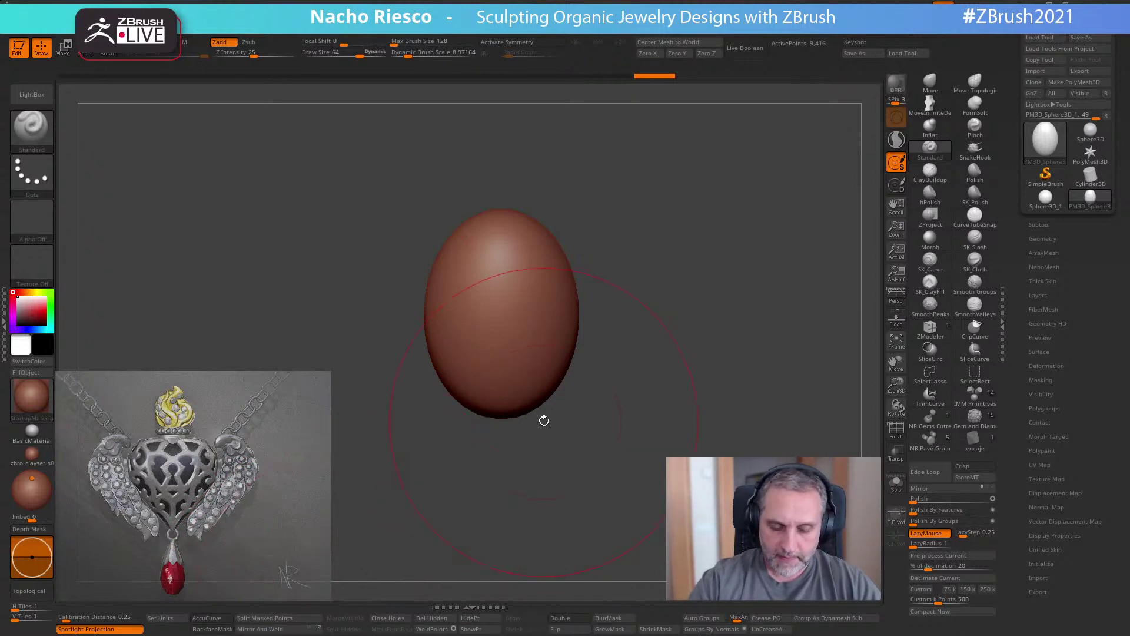
{"action": "key", "text": "r"}
{"action": "left_click_drag", "start_coordinate": [538, 279], "coordinate": [563, 193]}
{"action": "left_click", "coordinate": [281, 627]}
{"action": "key", "text": "ctrl+z"}
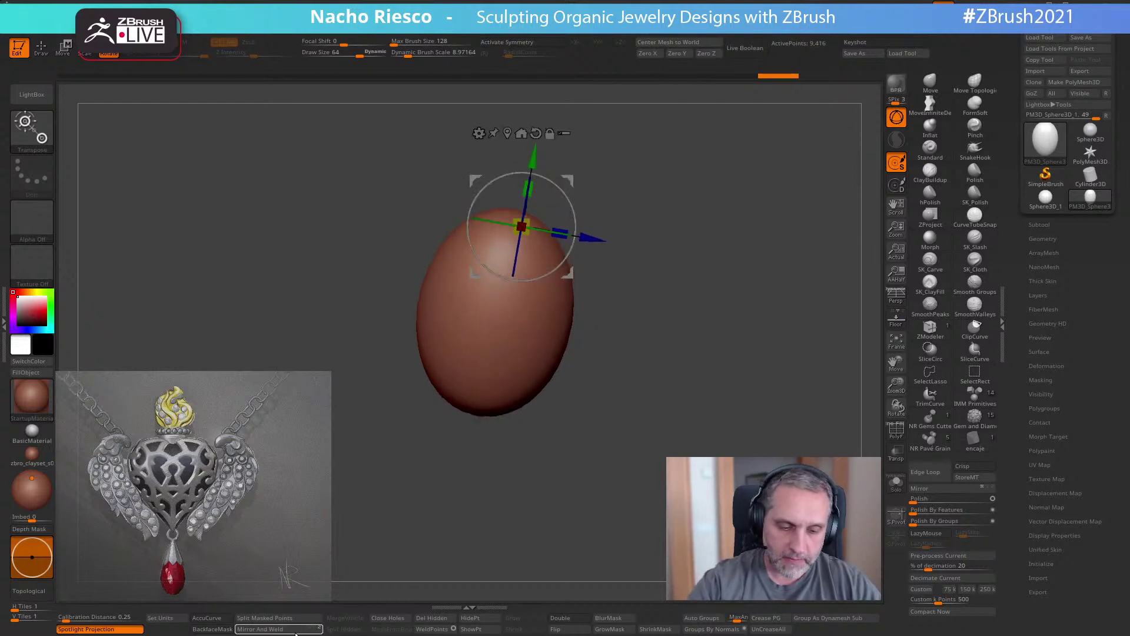
{"action": "left_click", "coordinate": [264, 629]}
{"action": "mouse_move", "coordinate": [518, 515]}
{"action": "left_mouse_down", "text": "shift"}
{"action": "mouse_move", "coordinate": [473, 516]}
{"action": "mouse_move", "coordinate": [494, 526]}
{"action": "mouse_move", "coordinate": [576, 505]}
{"action": "mouse_move", "coordinate": [466, 531]}
{"action": "left_mouse_up", "text": "shift"}
{"action": "key", "text": "q"}
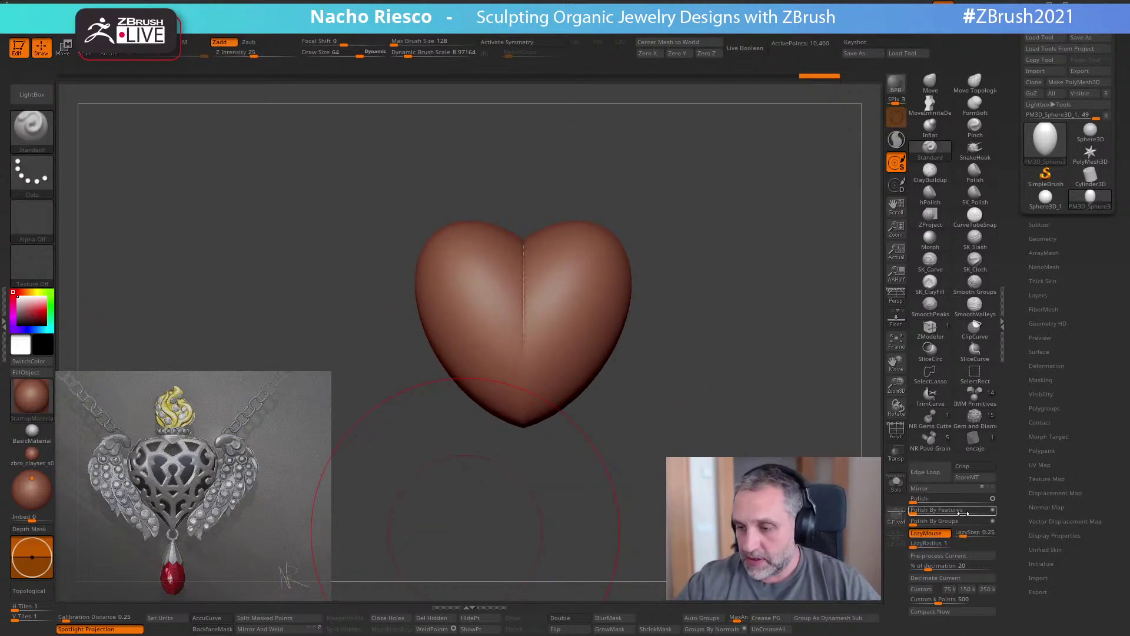
- Choose the infinite-depth Move brush and set its Draw Size to about 52
{"action": "left_click_drag", "start_coordinate": [686, 450], "coordinate": [664, 474], "text": "alt"}
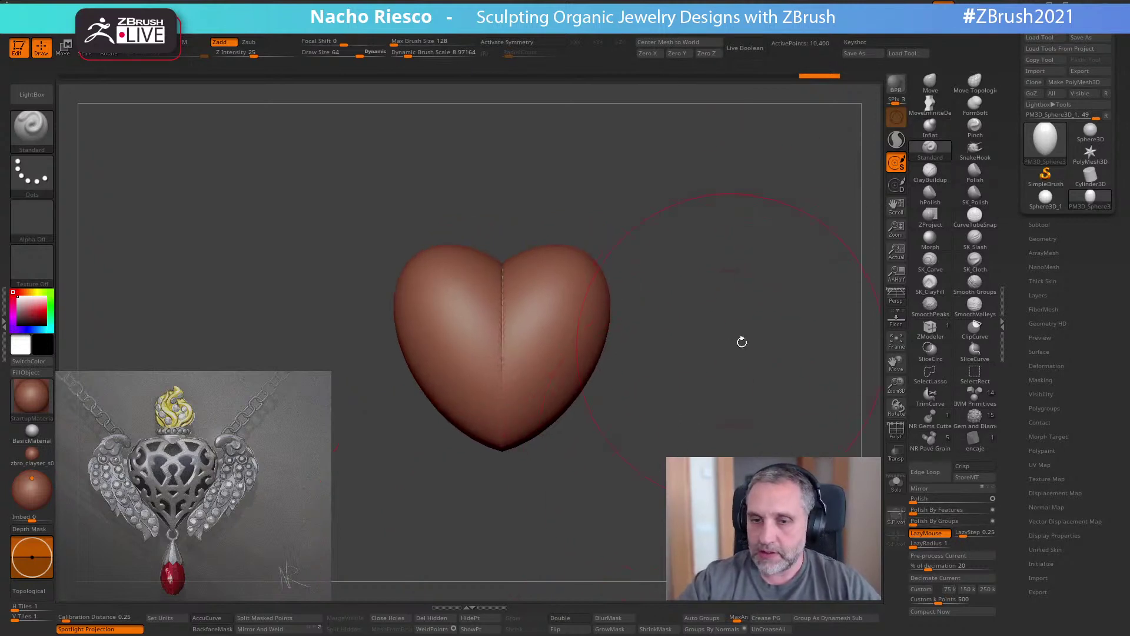
{"action": "left_click_drag", "start_coordinate": [731, 347], "coordinate": [841, 223], "text": "alt"}
{"action": "left_click_drag", "start_coordinate": [685, 380], "coordinate": [701, 366], "text": "alt"}
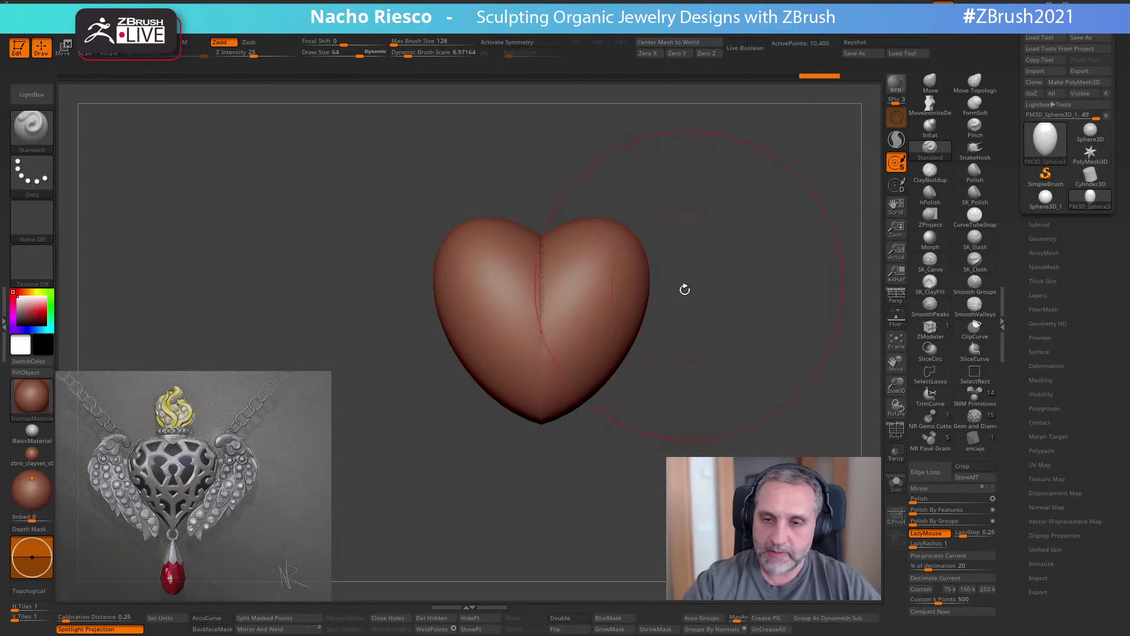
{"action": "left_click", "coordinate": [930, 106]}
{"action": "key", "text": "s"}
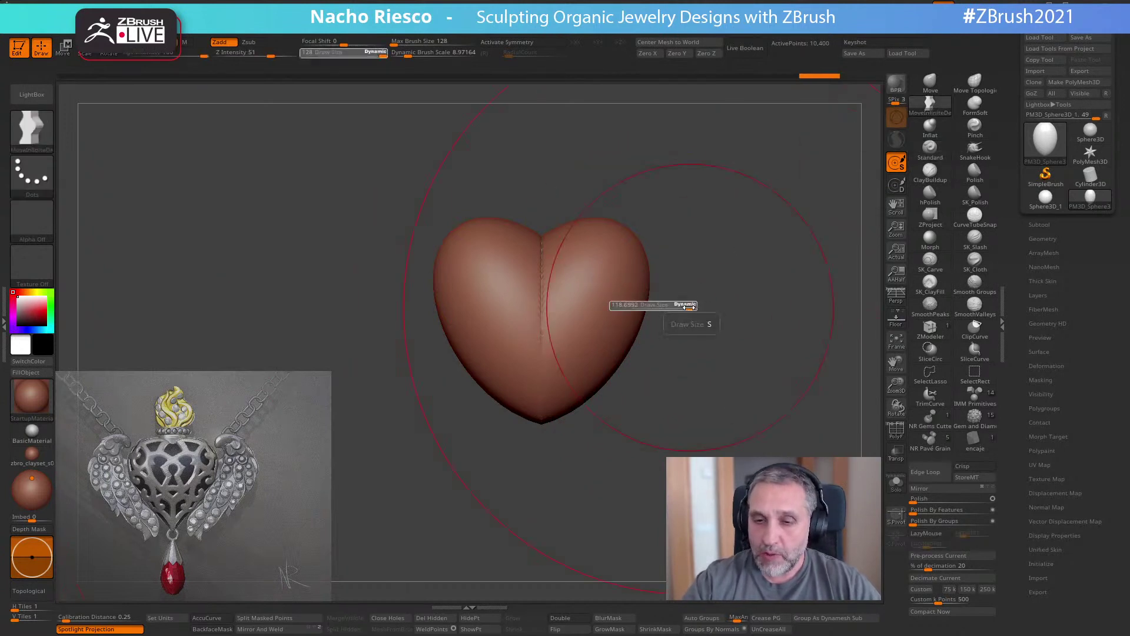
{"action": "left_click_drag", "start_coordinate": [665, 310], "coordinate": [662, 304]}
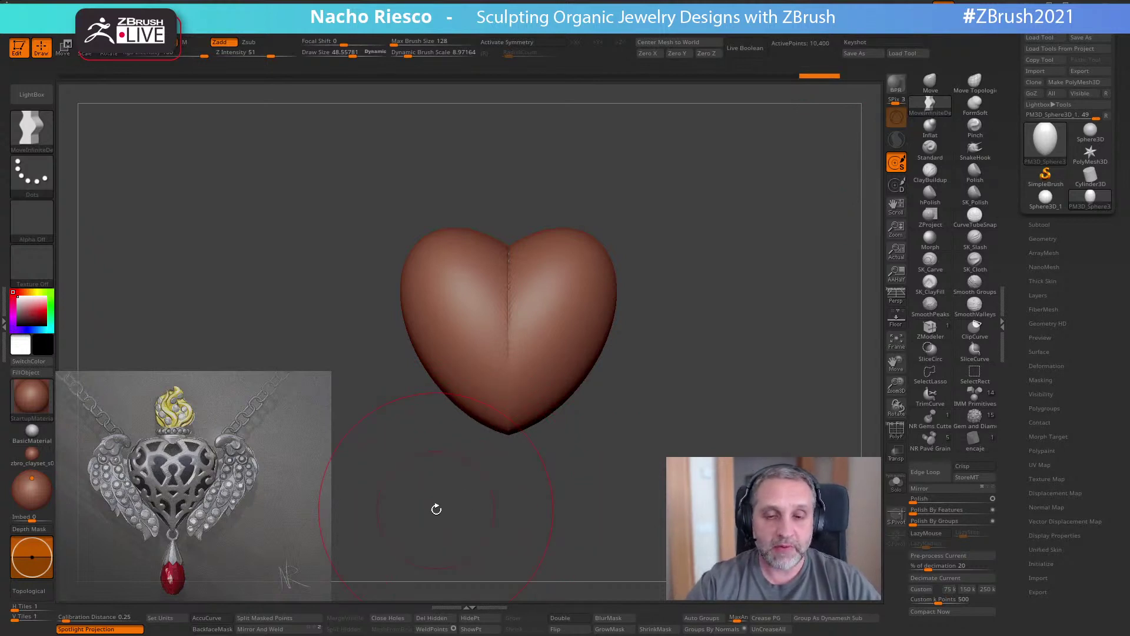
{"action": "left_click_drag", "start_coordinate": [659, 331], "coordinate": [663, 342], "text": "alt"}
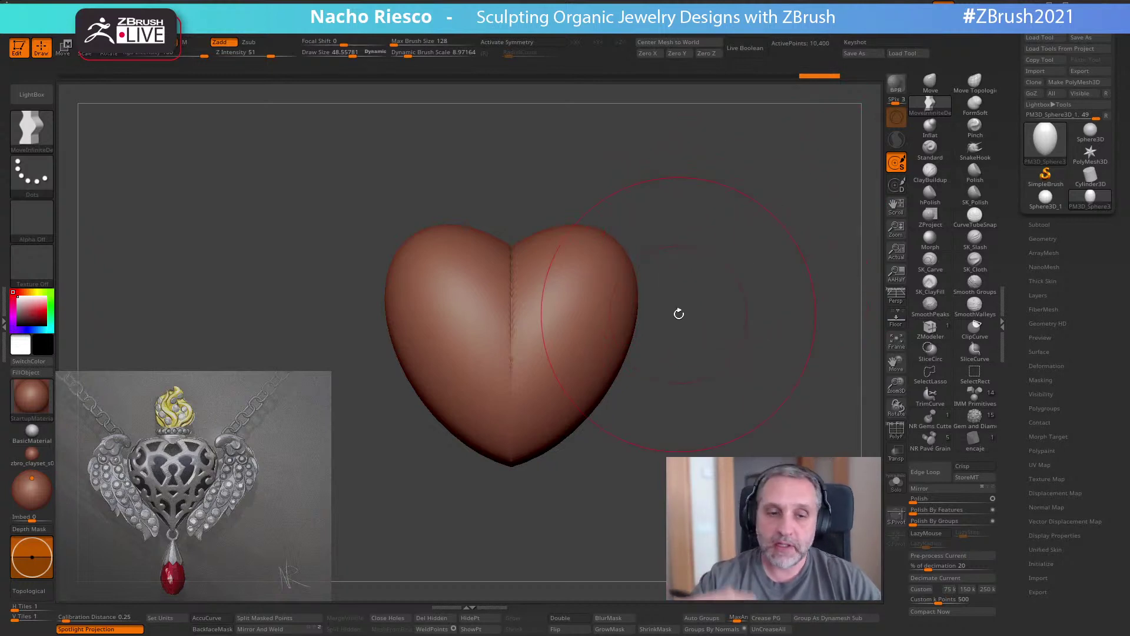
{"action": "key", "text": "s"}
{"action": "left_click_drag", "start_coordinate": [650, 295], "coordinate": [638, 308]}
{"action": "key", "text": "s"}
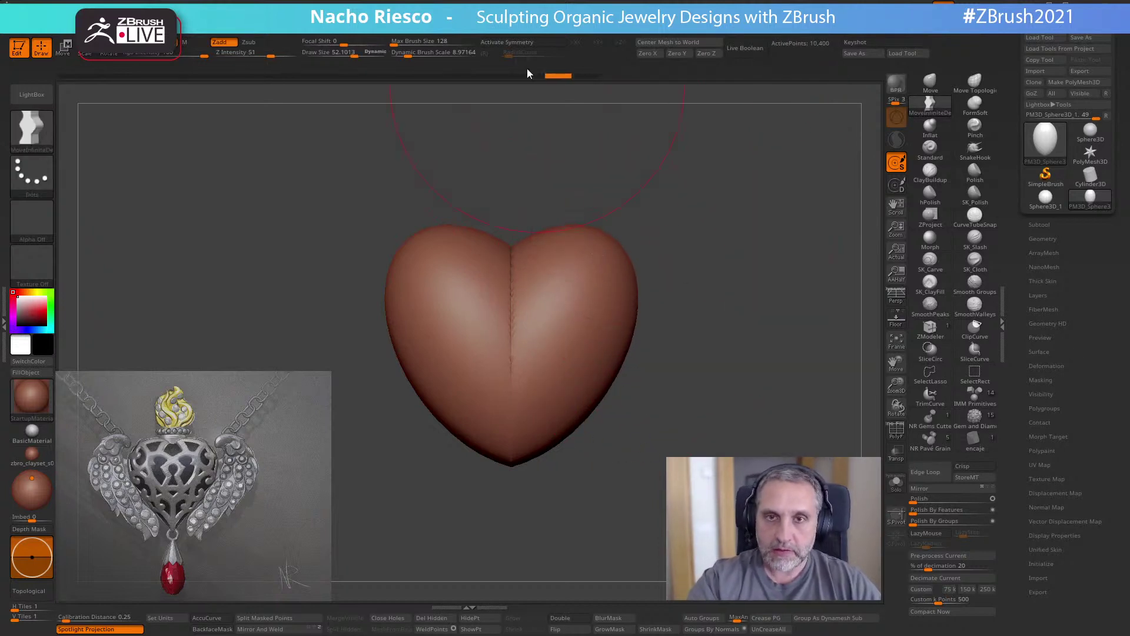
- Activate sculpting symmetry on both the X and Z axes
{"action": "left_click", "coordinate": [525, 45]}
{"action": "left_click", "coordinate": [622, 42]}
{"action": "left_click_drag", "start_coordinate": [695, 270], "coordinate": [566, 269], "text": "shift"}
{"action": "left_click_drag", "start_coordinate": [700, 255], "coordinate": [636, 257], "text": "shift"}
{"action": "left_click_drag", "start_coordinate": [700, 295], "coordinate": [717, 313], "text": "alt"}
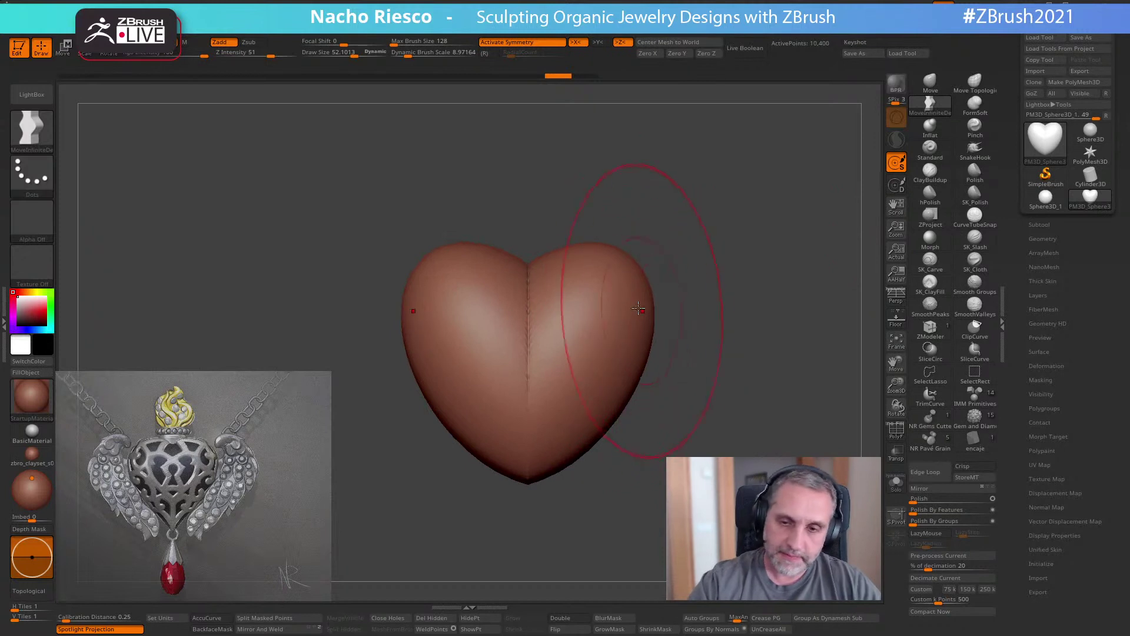
- Lower the heart's lobes slightly, pull its lower sides inward, and extend the bottom tip downward with smaller brush sizes
{"action": "left_click_drag", "start_coordinate": [688, 251], "coordinate": [635, 288], "text": "shift"}
{"action": "left_click_drag", "start_coordinate": [462, 253], "coordinate": [454, 268]}
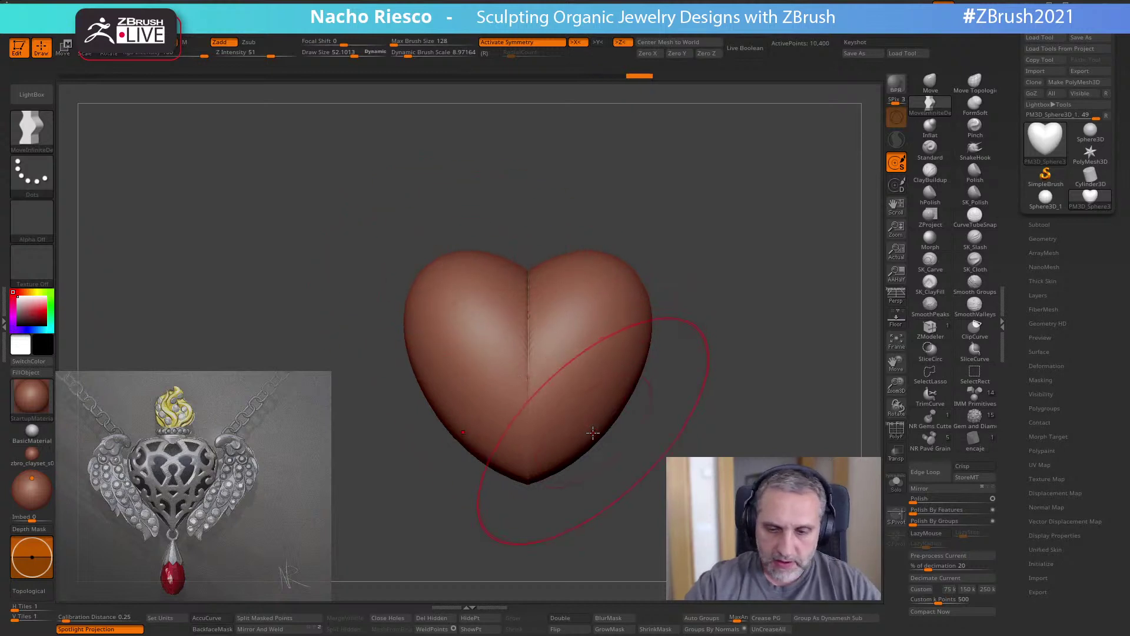
{"action": "left_click_drag", "start_coordinate": [597, 429], "coordinate": [587, 432]}
{"action": "key", "text": "bracketleft"}
{"action": "left_click_drag", "start_coordinate": [542, 475], "coordinate": [536, 492]}
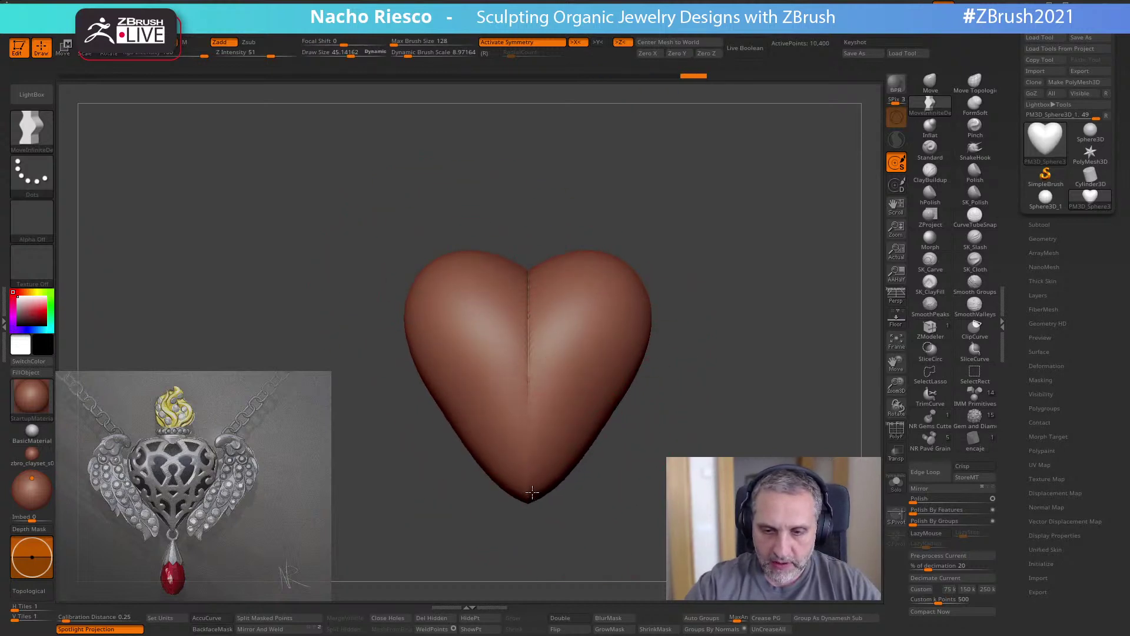
{"action": "key", "text": "bracketleft"}
{"action": "left_click_drag", "start_coordinate": [624, 389], "coordinate": [621, 400]}
{"action": "mouse_move", "coordinate": [598, 462]}
{"action": "left_mouse_down"}
{"action": "mouse_move", "coordinate": [544, 499]}
{"action": "mouse_move", "coordinate": [558, 486]}
{"action": "left_mouse_up"}
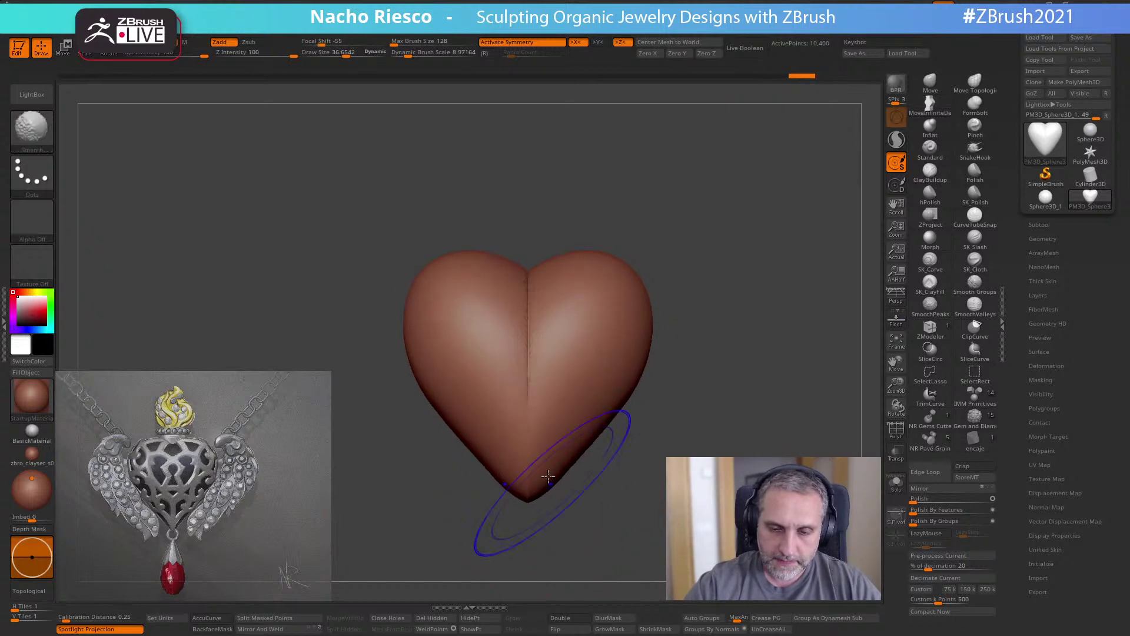
- Turn off Spotlight Projection and smooth the heart's central crease and lower side
{"action": "left_click_drag", "start_coordinate": [532, 450], "coordinate": [528, 307], "text": "shift"}
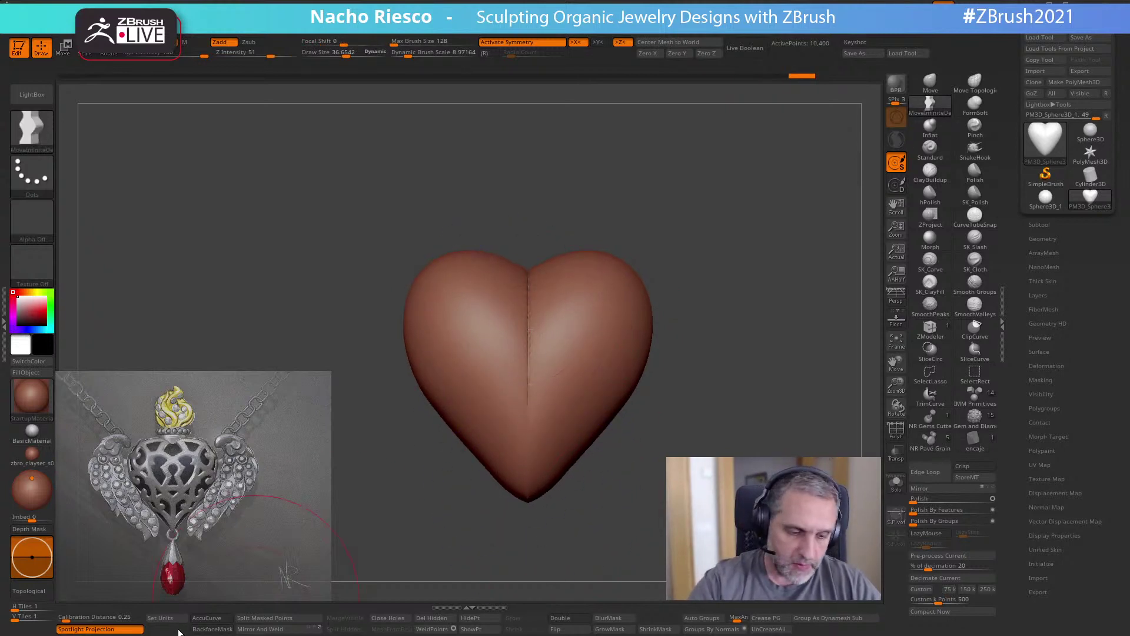
{"action": "left_click", "coordinate": [108, 630]}
{"action": "left_click_drag", "start_coordinate": [523, 428], "coordinate": [527, 289], "text": "shift"}
{"action": "mouse_move", "coordinate": [429, 389]}
{"action": "left_mouse_down", "text": "shift"}
{"action": "mouse_move", "coordinate": [416, 361]}
{"action": "mouse_move", "coordinate": [452, 422]}
{"action": "left_mouse_up", "text": "shift"}
- Slim the heart's lower half in profile with a Draw Size of about 46, and pull its sides slightly outward from the front
{"action": "left_click_drag", "start_coordinate": [597, 415], "coordinate": [680, 450]}
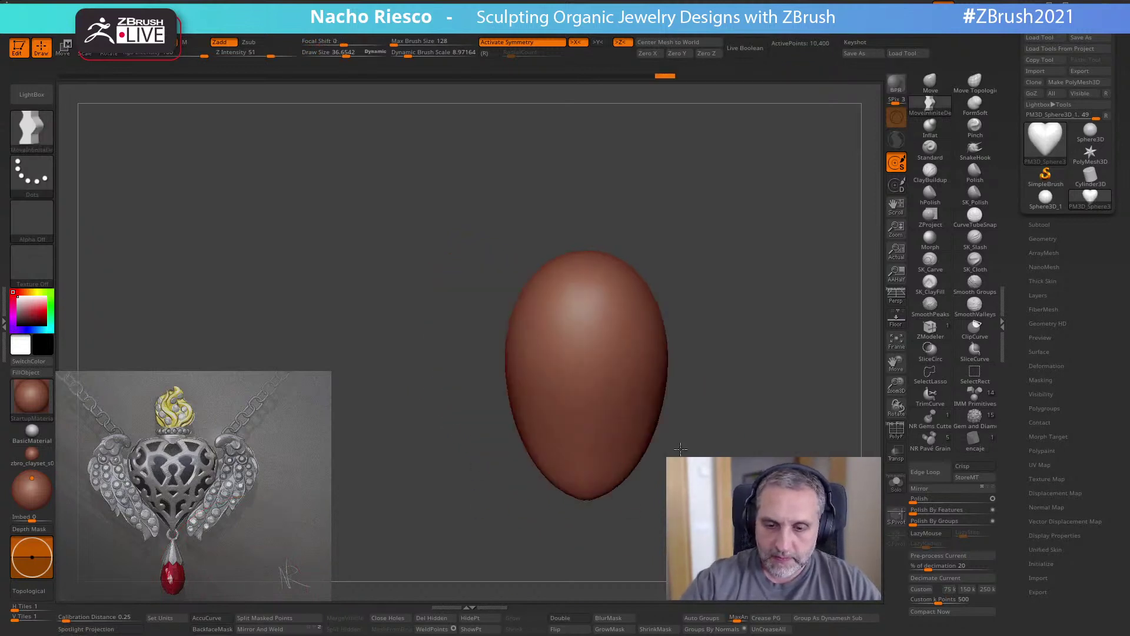
{"action": "key", "text": "s"}
{"action": "left_click_drag", "start_coordinate": [624, 475], "coordinate": [624, 469]}
{"action": "left_click_drag", "start_coordinate": [642, 427], "coordinate": [634, 423]}
{"action": "left_click_drag", "start_coordinate": [660, 386], "coordinate": [651, 382]}
{"action": "left_click_drag", "start_coordinate": [621, 474], "coordinate": [615, 478]}
{"action": "mouse_move", "coordinate": [665, 430]}
{"action": "left_mouse_down", "text": "shift"}
{"action": "mouse_move", "coordinate": [730, 438]}
{"action": "mouse_move", "coordinate": [605, 385]}
{"action": "left_mouse_up", "text": "shift"}
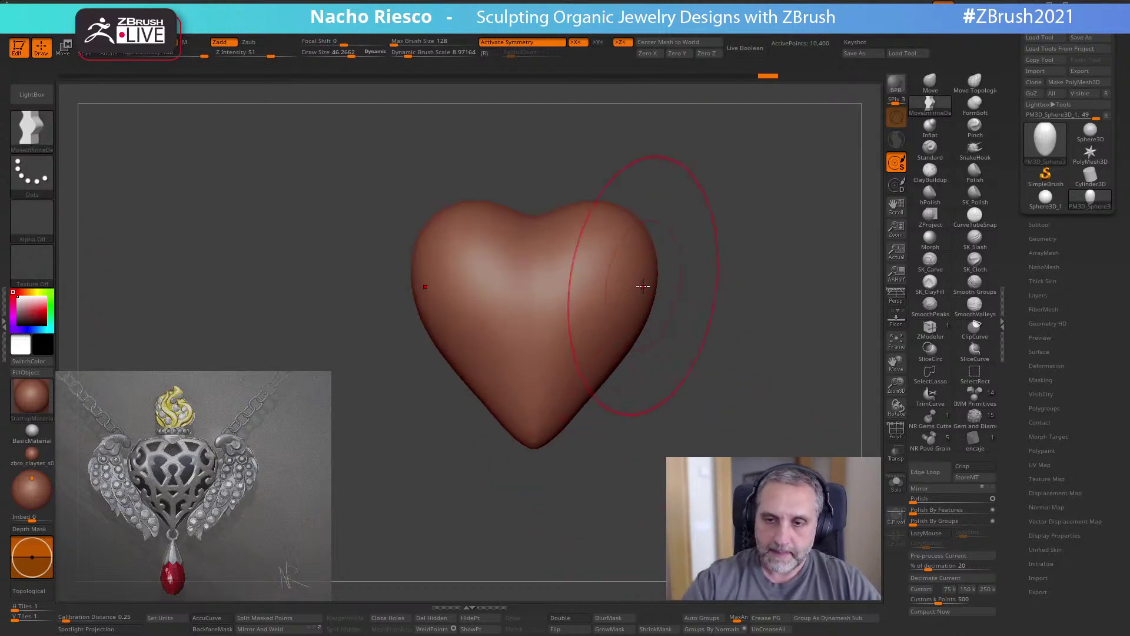
{"action": "left_click_drag", "start_coordinate": [645, 285], "coordinate": [649, 287]}
{"action": "left_click_drag", "start_coordinate": [634, 327], "coordinate": [640, 323]}
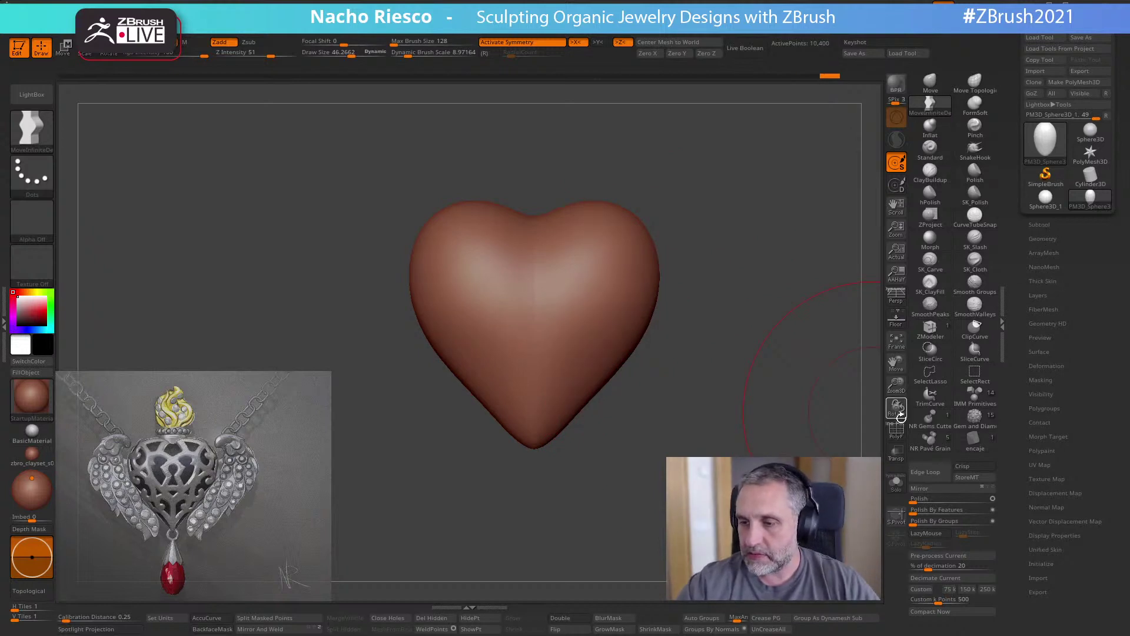
- Remesh the heart with ZRemesher at the Same polygon count, with AdaptiveSize 0 and Adapt off
{"action": "left_click", "coordinate": [1040, 240]}
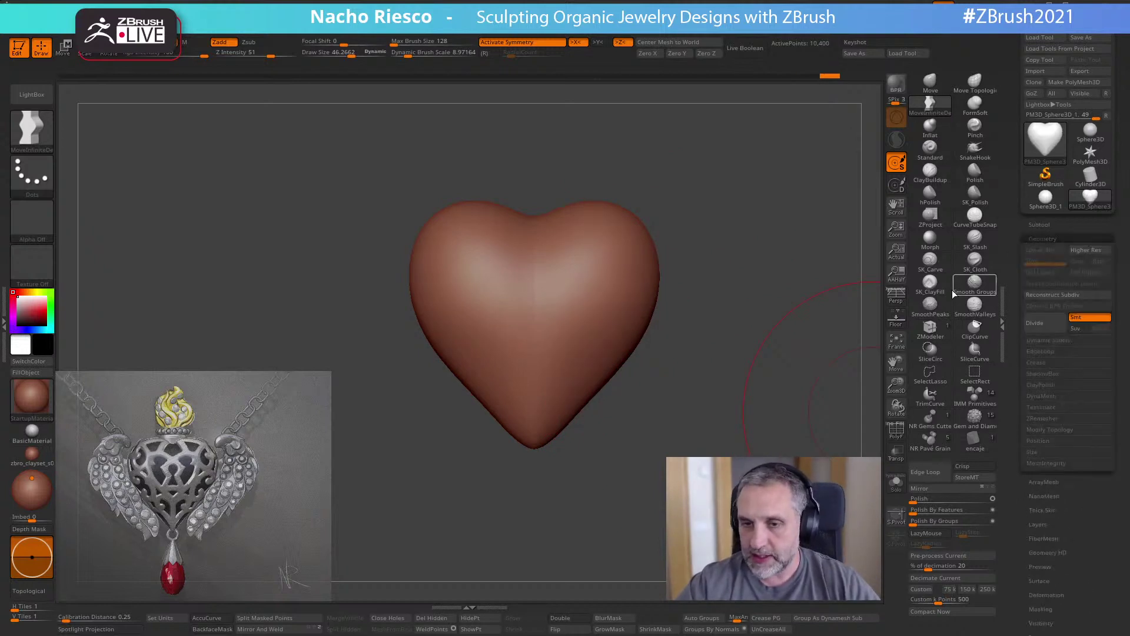
{"action": "left_click", "coordinate": [896, 432]}
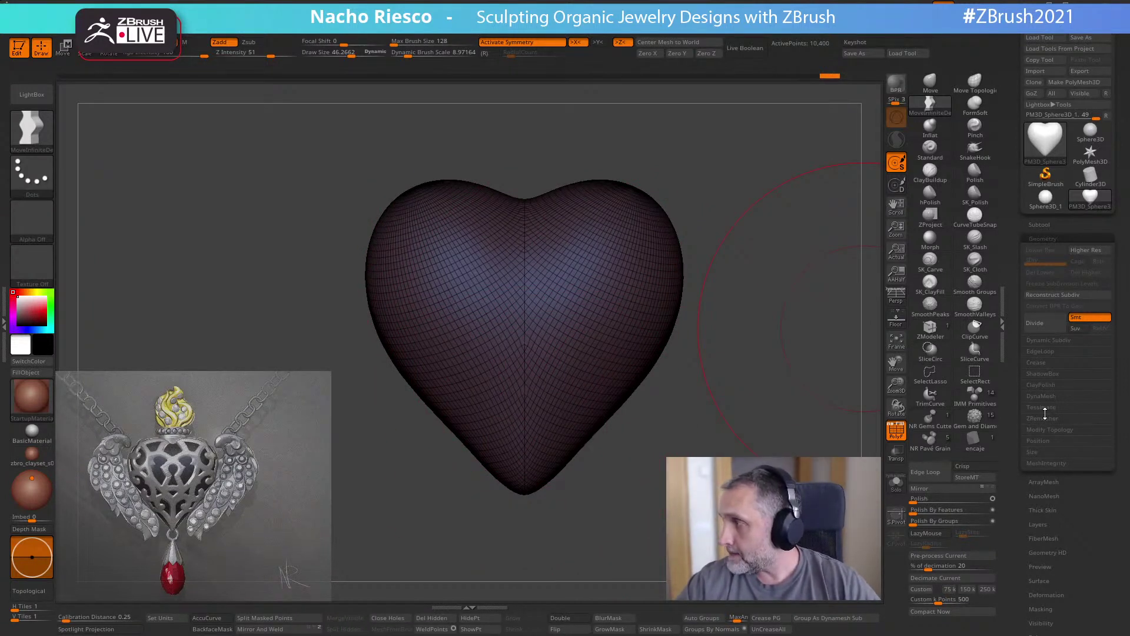
{"action": "left_click_drag", "start_coordinate": [726, 503], "coordinate": [757, 489]}
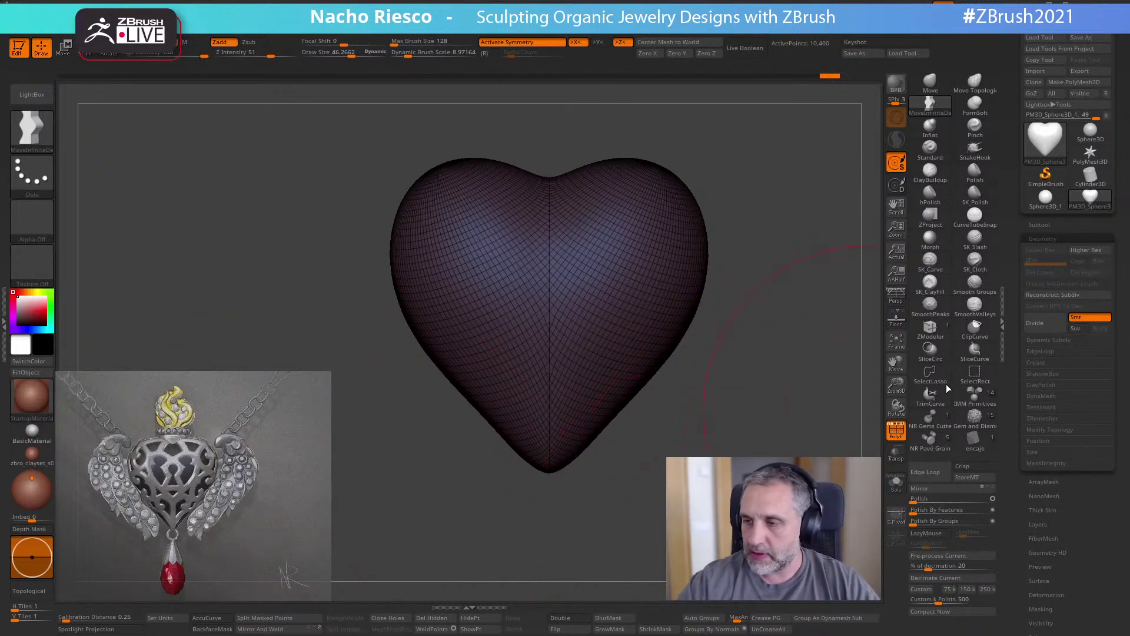
{"action": "left_click", "coordinate": [1053, 423]}
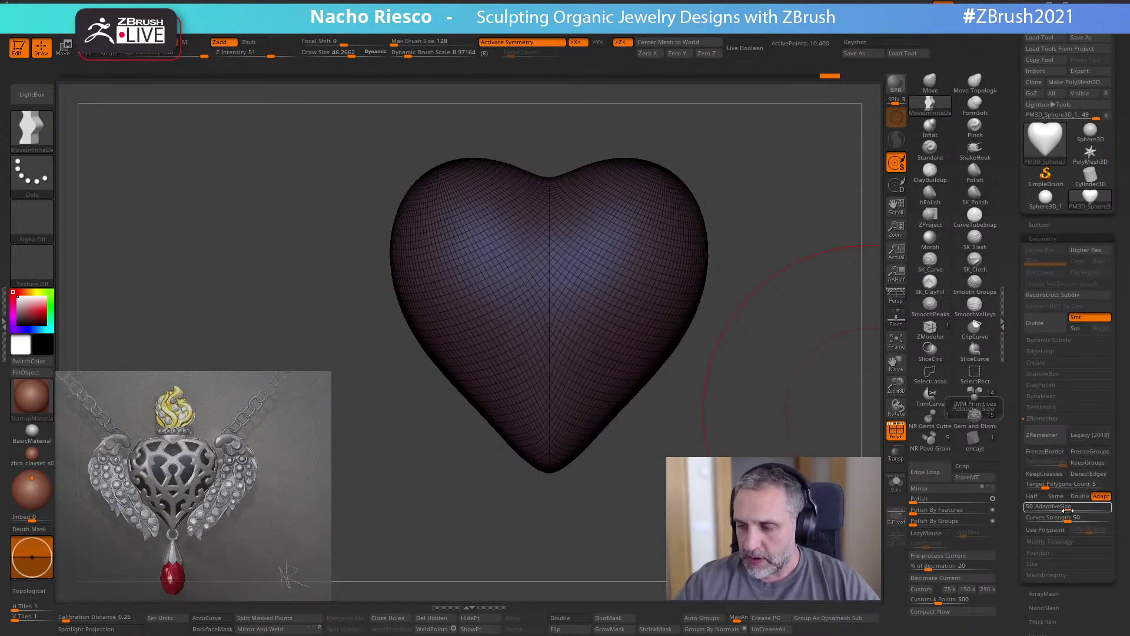
{"action": "left_click_drag", "start_coordinate": [1067, 510], "coordinate": [1003, 519]}
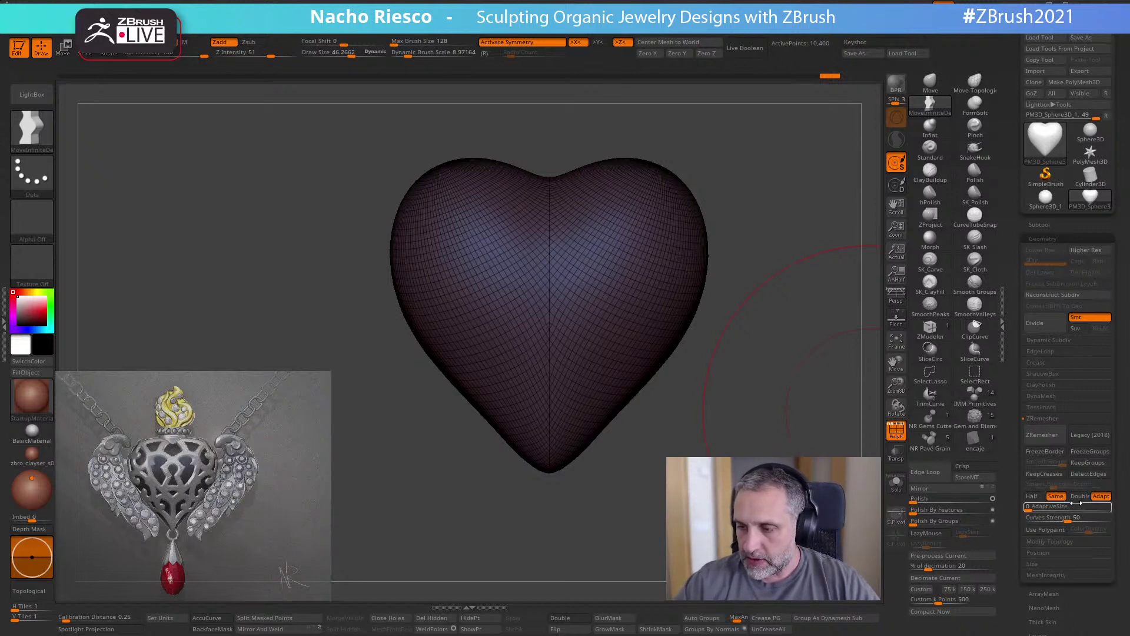
{"action": "left_click", "coordinate": [1056, 498]}
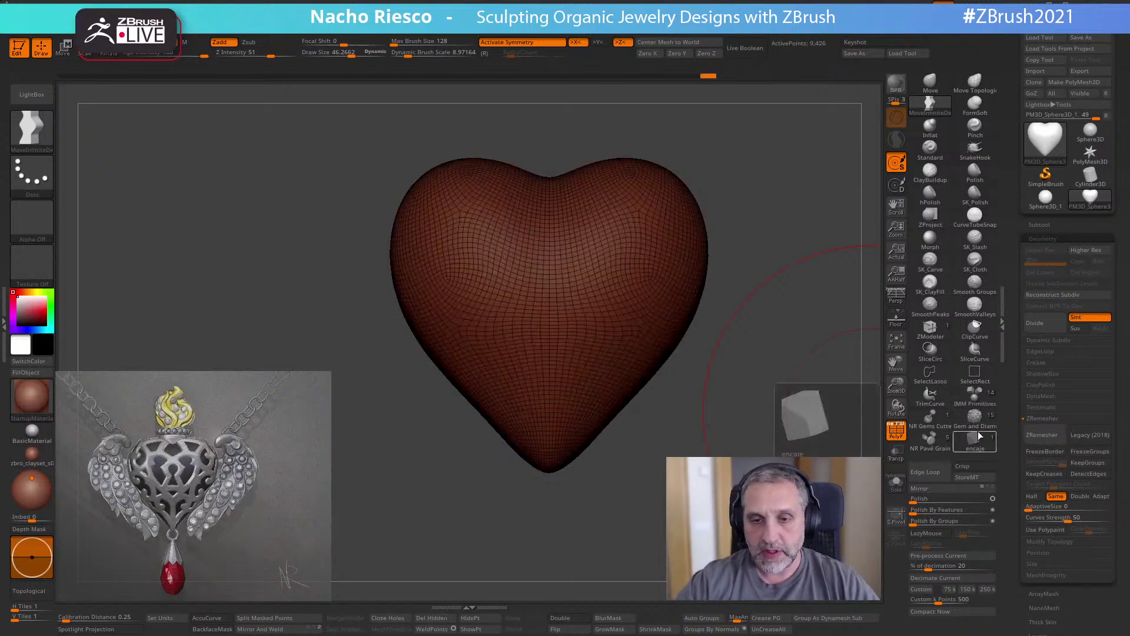
{"action": "left_click", "coordinate": [896, 431]}
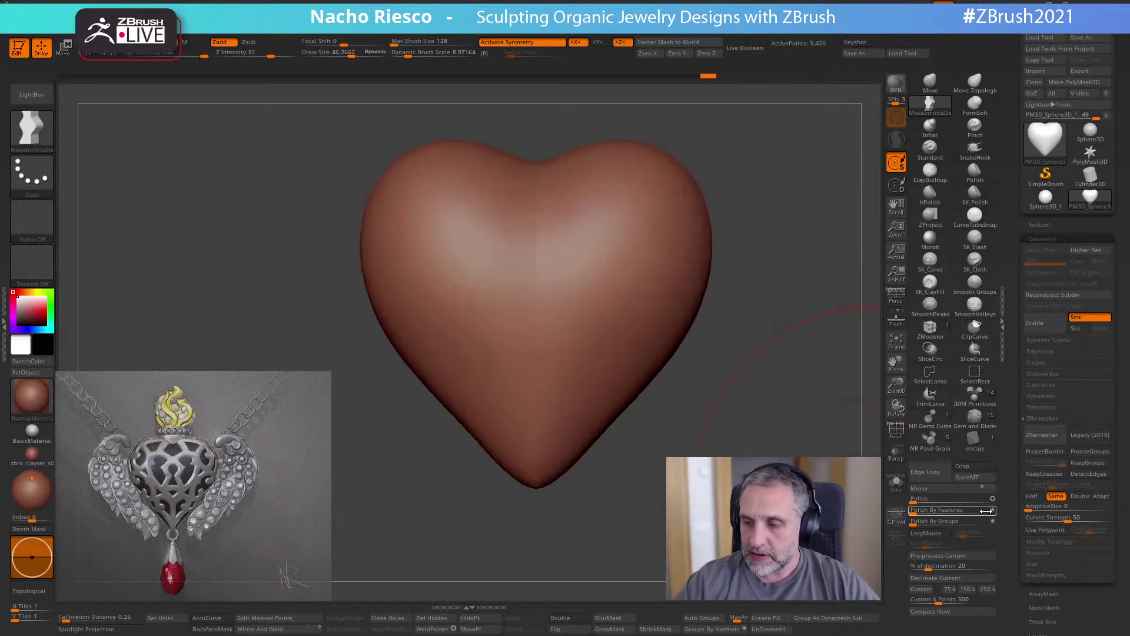
- Polish the heart's surface and pull its lower half inward in profile with a Draw Size of about 20
{"action": "left_click", "coordinate": [926, 501]}
{"action": "left_click_drag", "start_coordinate": [762, 478], "coordinate": [753, 506], "text": "alt"}
{"action": "key", "text": "s"}
{"action": "mouse_move", "coordinate": [597, 479]}
{"action": "left_mouse_down"}
{"action": "mouse_move", "coordinate": [569, 481]}
{"action": "mouse_move", "coordinate": [579, 469]}
{"action": "left_mouse_up"}
{"action": "key", "text": "s"}
{"action": "key", "text": "s"}
{"action": "left_click_drag", "start_coordinate": [613, 433], "coordinate": [669, 370]}
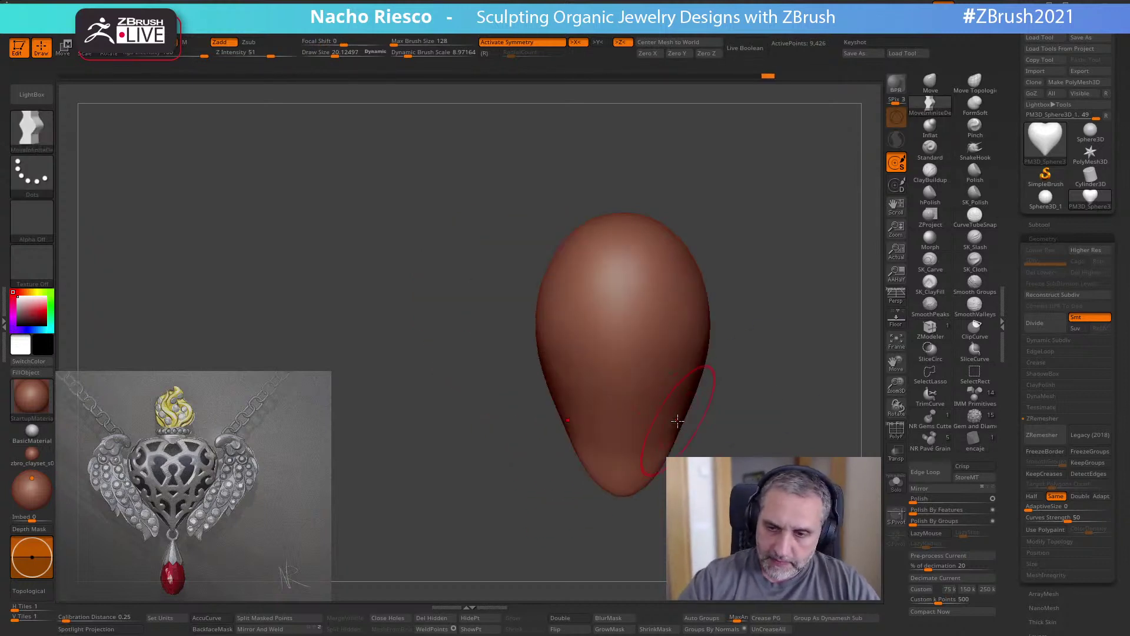
- Taper the heart's bottom tip in profile with a Draw Size of about 19
{"action": "left_click_drag", "start_coordinate": [662, 458], "coordinate": [660, 460]}
{"action": "key", "text": "s"}
{"action": "left_click_drag", "start_coordinate": [676, 421], "coordinate": [680, 417]}
{"action": "key", "text": "s"}
{"action": "left_click_drag", "start_coordinate": [659, 471], "coordinate": [611, 493]}
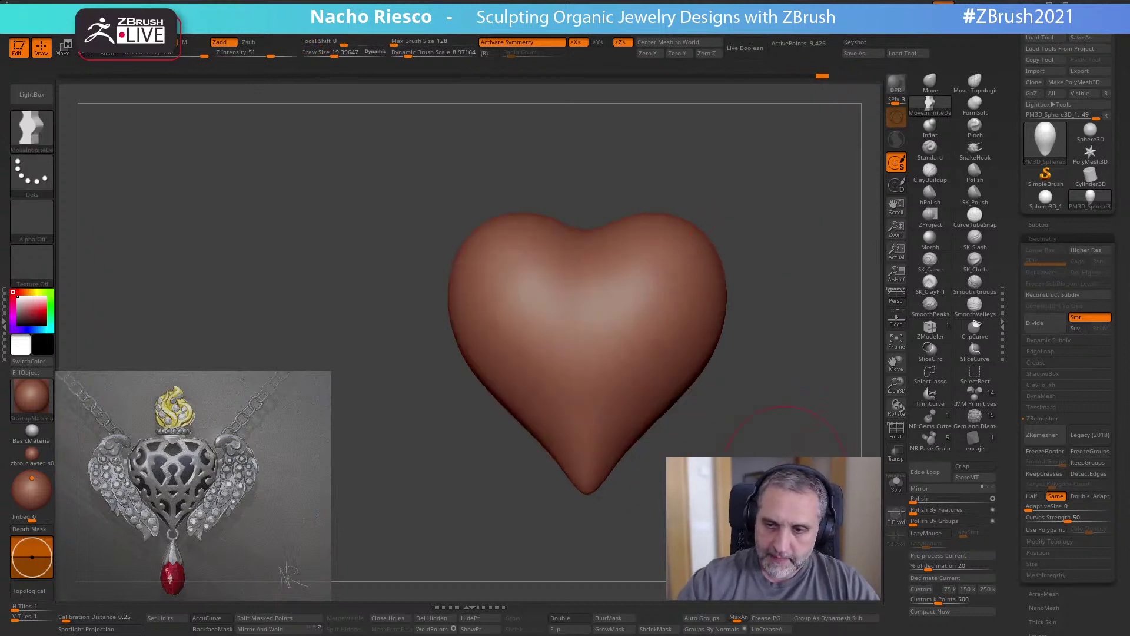
{"action": "left_click_drag", "start_coordinate": [606, 533], "coordinate": [622, 521]}
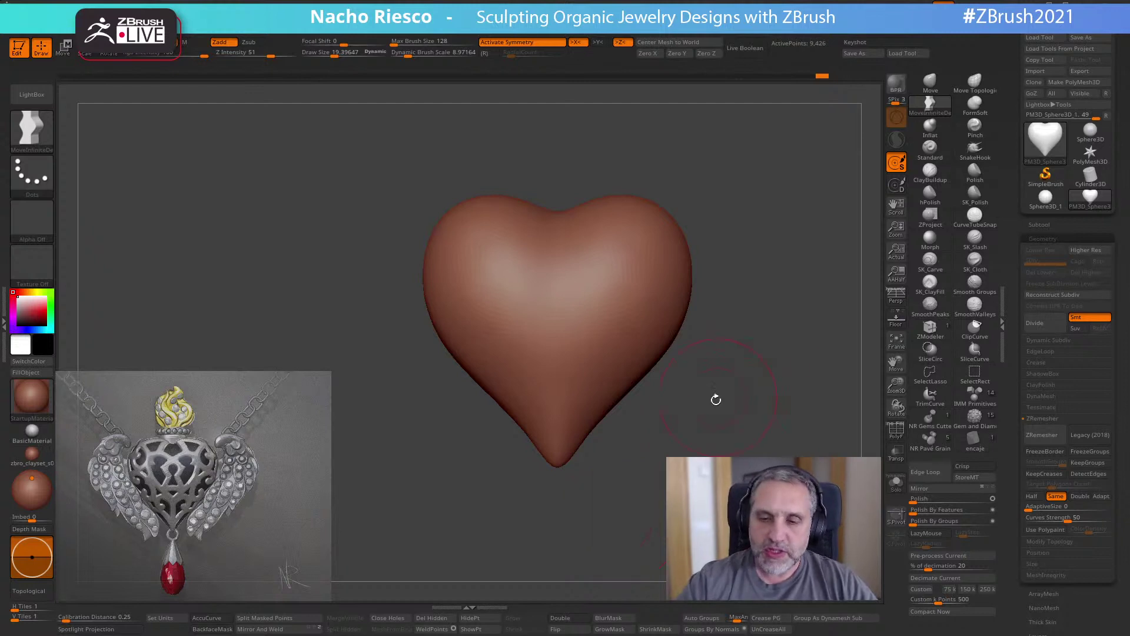
- Set SmoothPeaks as the sculpting smoothing brush
{"action": "key", "text": "shift"}
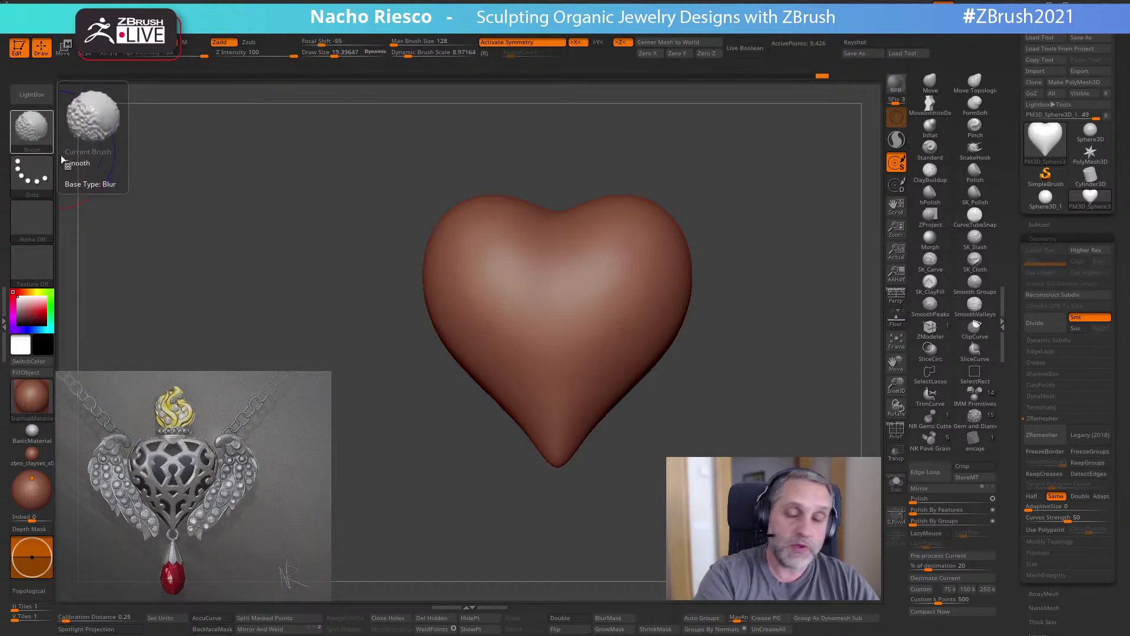
{"action": "left_click", "coordinate": [931, 309]}
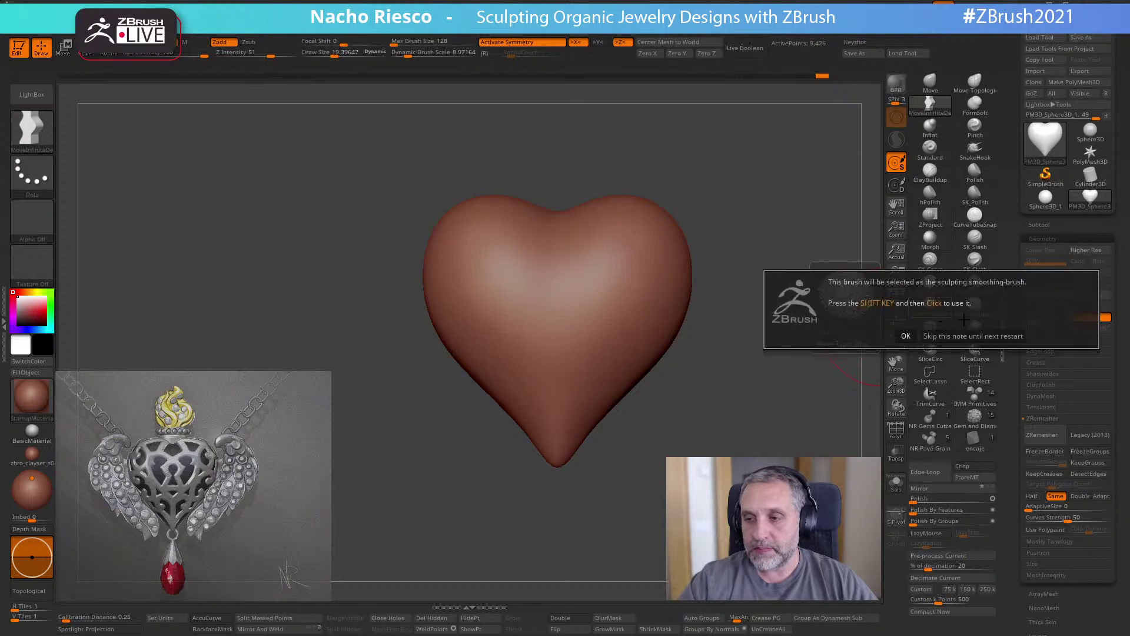
{"action": "left_click", "coordinate": [907, 336]}
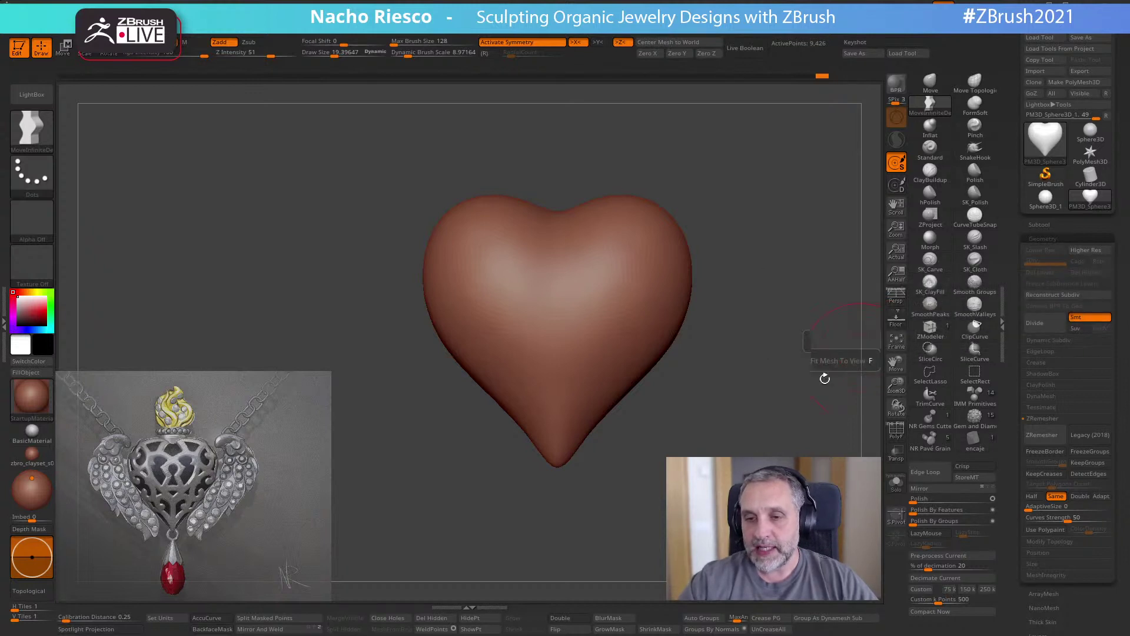
{"action": "left_click", "coordinate": [934, 311]}
{"action": "left_click", "coordinate": [662, 384]}
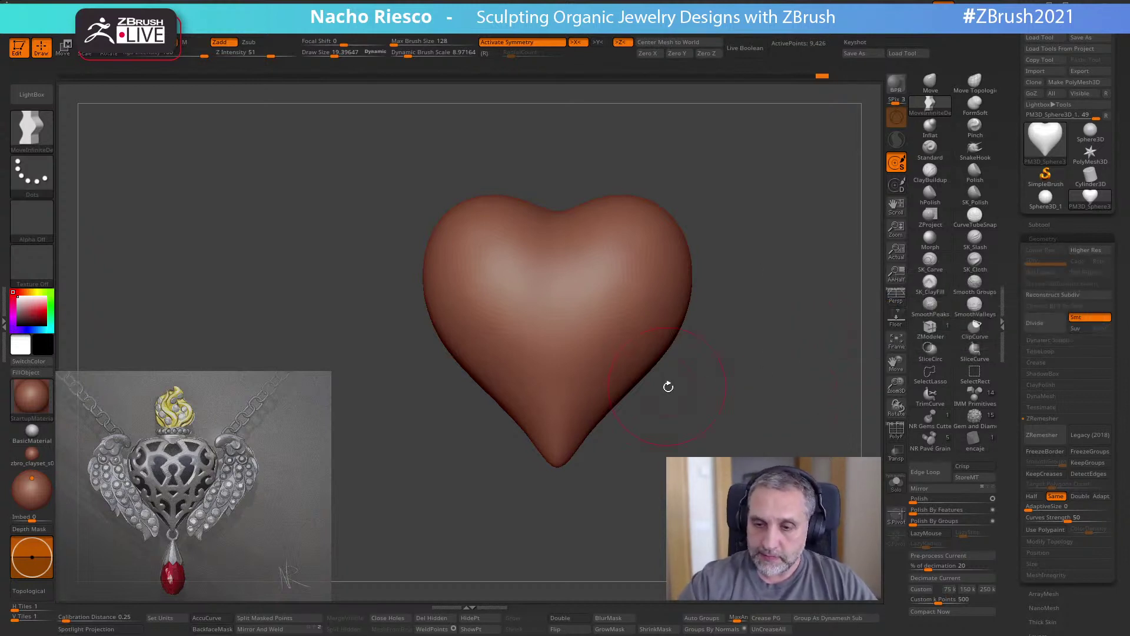
- Smooth the heart's lobes, sides and lower half from the front and in profile with a Draw Size of about 30
{"action": "key", "text": "s"}
{"action": "left_click_drag", "start_coordinate": [467, 318], "coordinate": [473, 319]}
{"action": "mouse_move", "coordinate": [478, 235]}
{"action": "left_mouse_down", "text": "shift"}
{"action": "mouse_move", "coordinate": [470, 228]}
{"action": "mouse_move", "coordinate": [475, 369]}
{"action": "mouse_move", "coordinate": [473, 276]}
{"action": "left_mouse_up", "text": "shift"}
{"action": "mouse_move", "coordinate": [563, 459]}
{"action": "left_mouse_down", "text": "shift"}
{"action": "mouse_move", "coordinate": [557, 425]}
{"action": "mouse_move", "coordinate": [615, 401]}
{"action": "mouse_move", "coordinate": [660, 341]}
{"action": "left_mouse_up", "text": "shift"}
{"action": "left_click_drag", "start_coordinate": [731, 316], "coordinate": [653, 313]}
{"action": "left_click_drag", "start_coordinate": [709, 234], "coordinate": [701, 274], "text": "shift"}
{"action": "left_click_drag", "start_coordinate": [836, 317], "coordinate": [699, 337]}
{"action": "mouse_move", "coordinate": [545, 347]}
{"action": "left_mouse_down", "text": "shift"}
{"action": "mouse_move", "coordinate": [522, 415]}
{"action": "mouse_move", "coordinate": [549, 375]}
{"action": "mouse_move", "coordinate": [550, 398]}
{"action": "left_mouse_up", "text": "shift"}
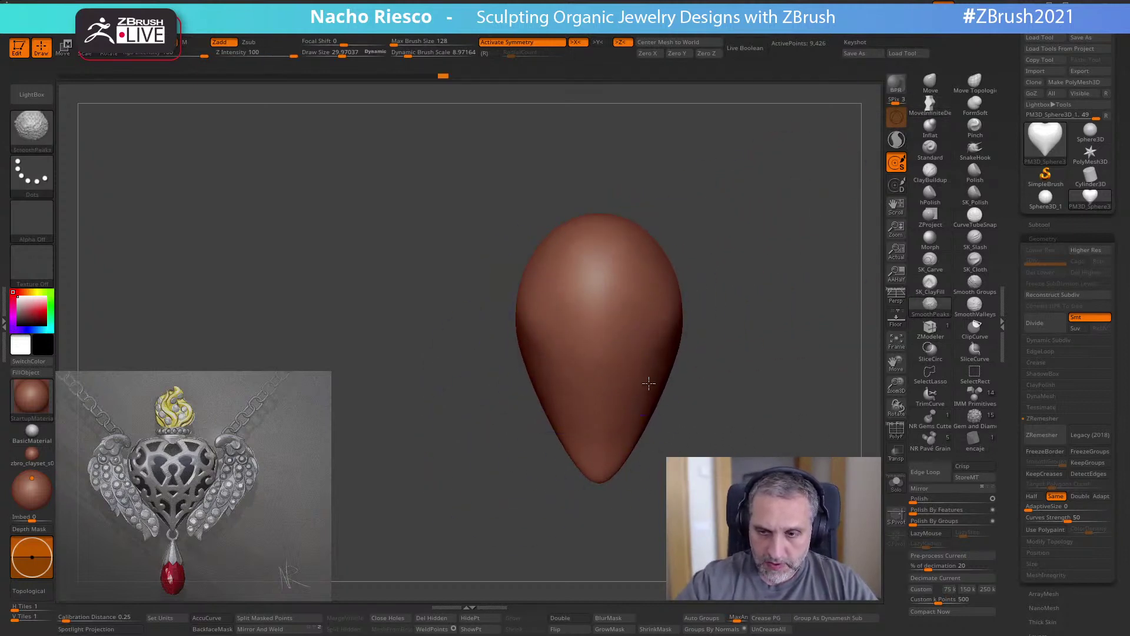
{"action": "left_click_drag", "start_coordinate": [711, 283], "coordinate": [663, 283], "text": "shift"}
{"action": "left_click_drag", "start_coordinate": [475, 287], "coordinate": [478, 365], "text": "shift"}
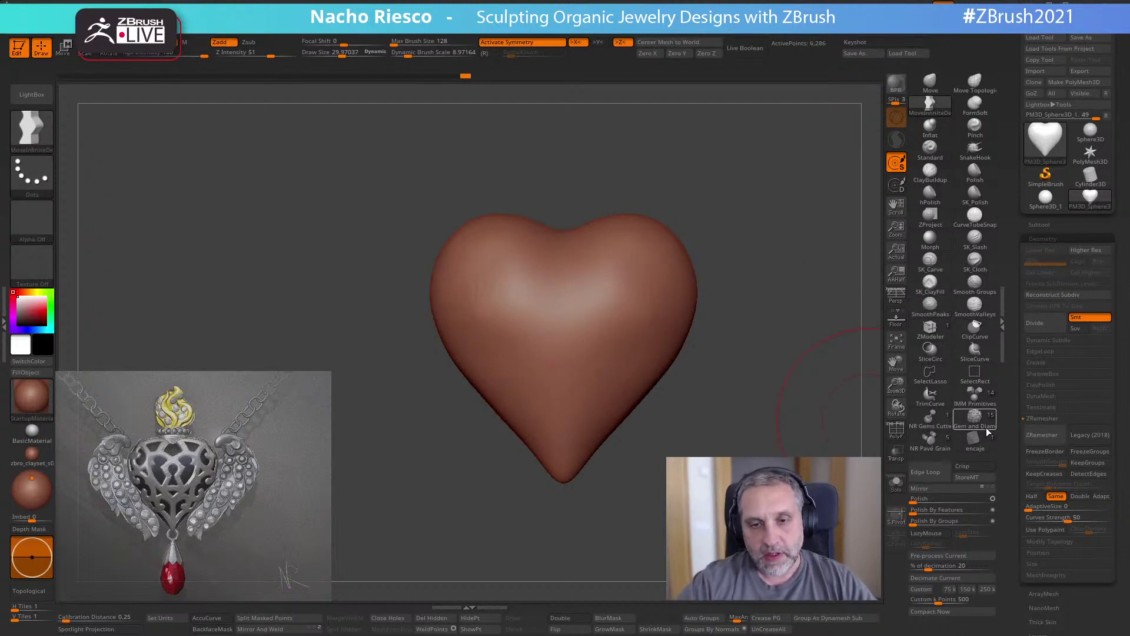
- Remesh the heart again with ZRemesher at Half the polygon count, checking the wireframe
{"action": "key", "text": "shift+f"}
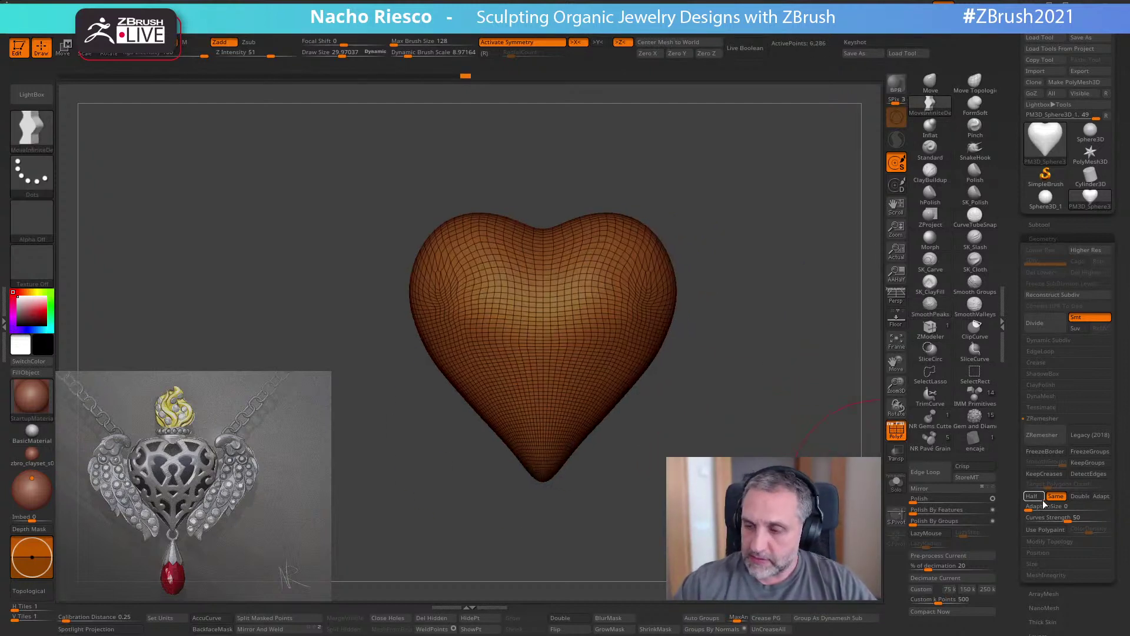
{"action": "left_click", "coordinate": [1032, 496]}
{"action": "left_click", "coordinate": [1042, 434]}
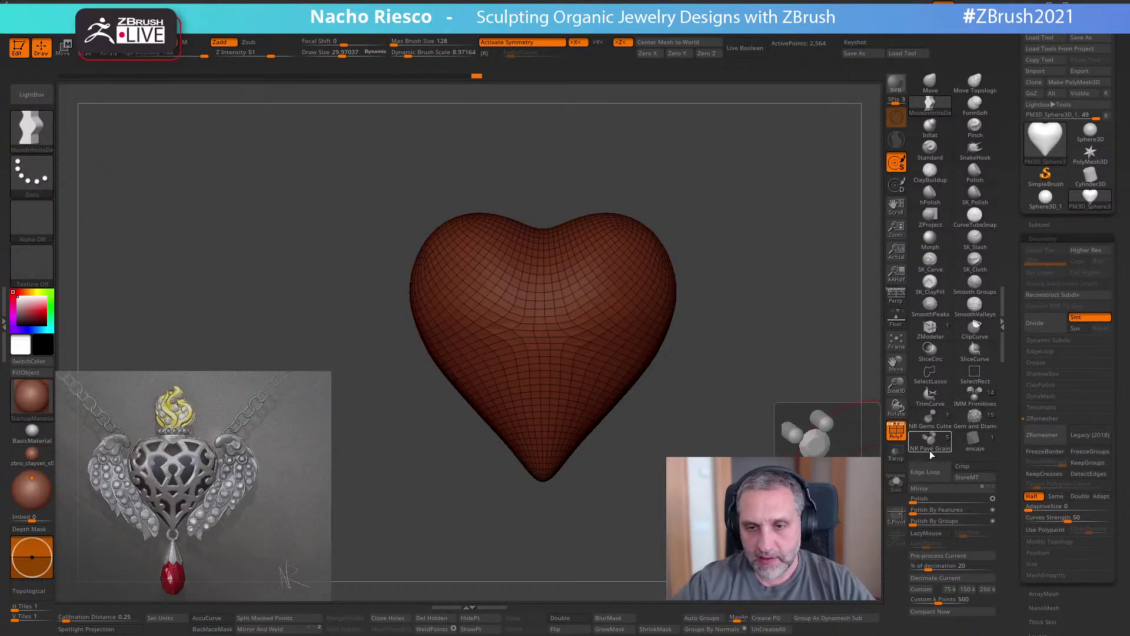
{"action": "left_click", "coordinate": [897, 429]}
{"action": "left_click_drag", "start_coordinate": [872, 433], "coordinate": [730, 455]}
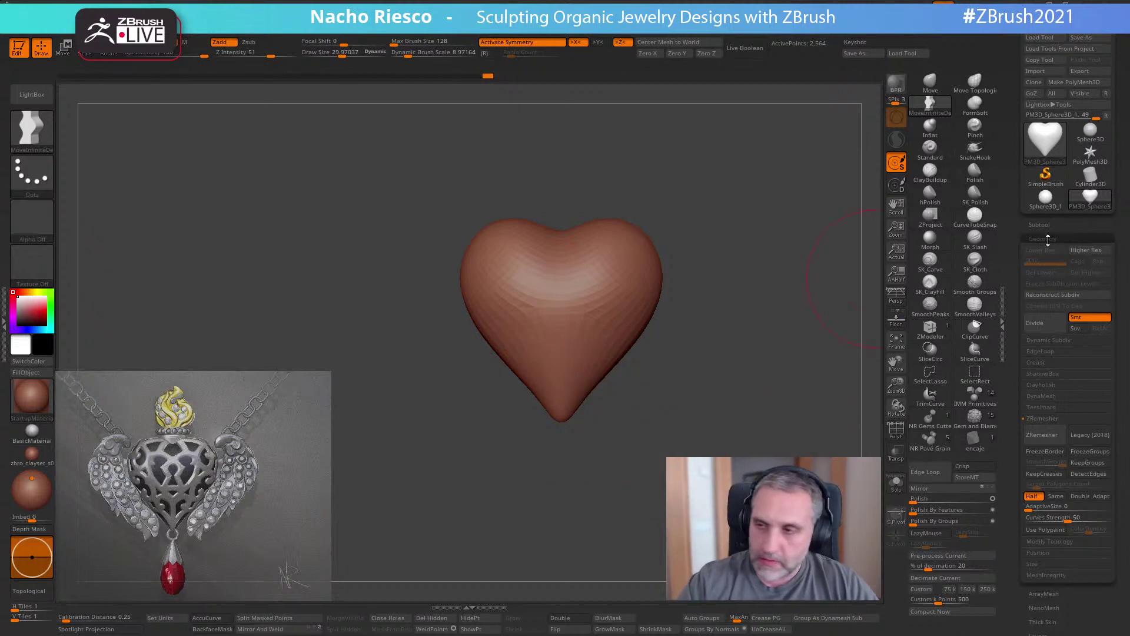
- Append a cylinder as a new subtool alongside the heart
{"action": "left_click", "coordinate": [1040, 224]}
{"action": "scroll", "coordinate": [1015, 545], "scroll_direction": "down", "scroll_amount": 1}
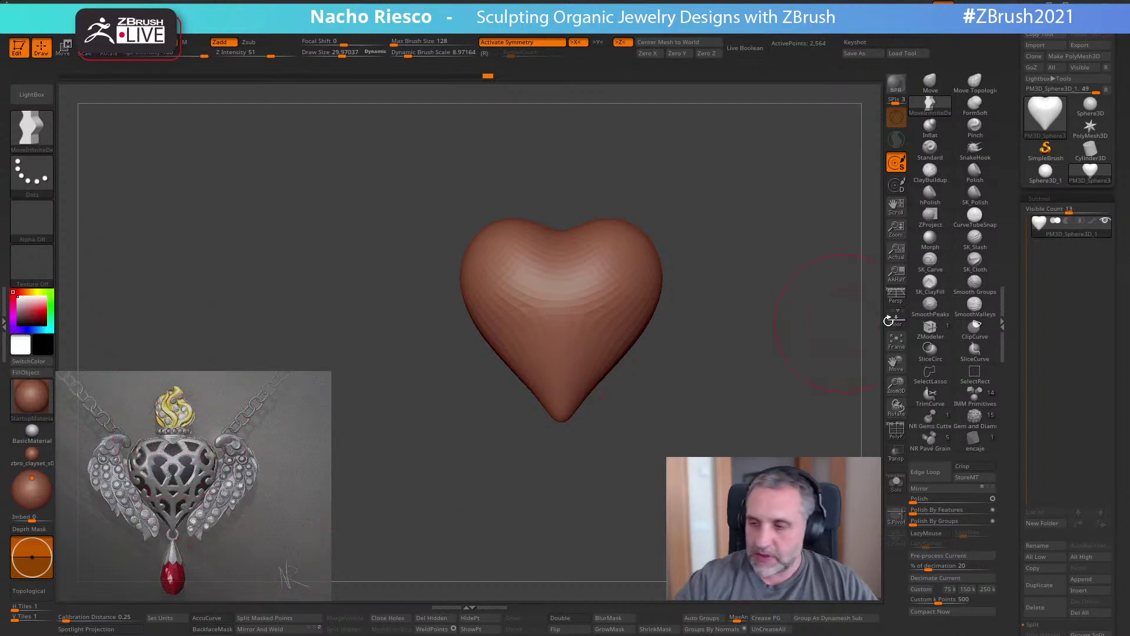
{"action": "scroll", "coordinate": [1020, 475], "scroll_direction": "down", "scroll_amount": 2}
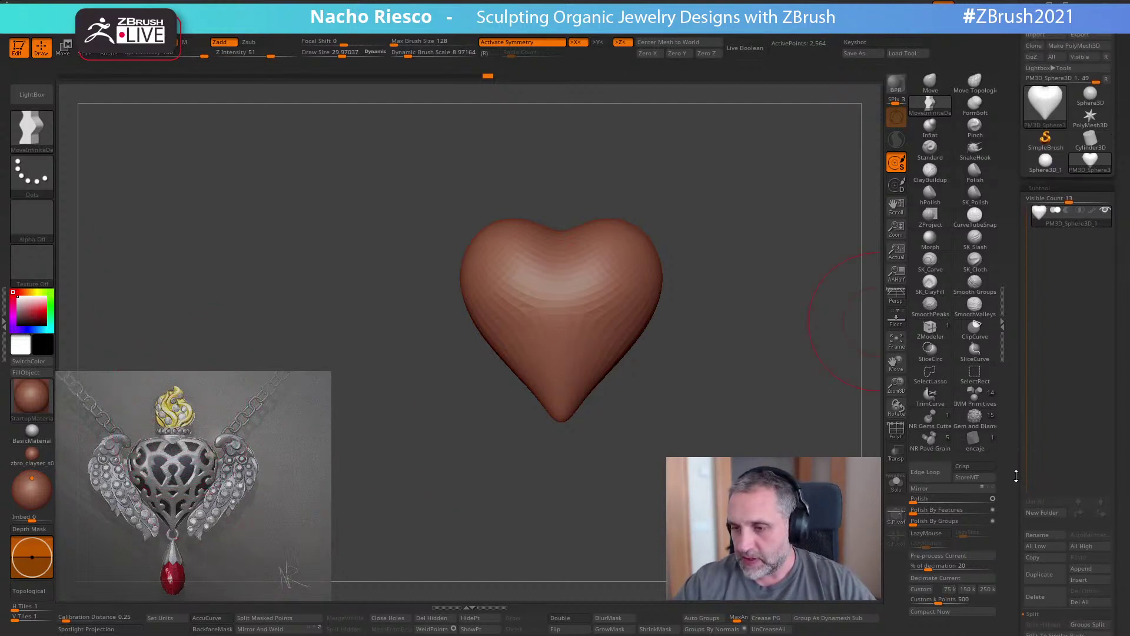
{"action": "scroll", "coordinate": [1015, 473], "scroll_direction": "down", "scroll_amount": 2}
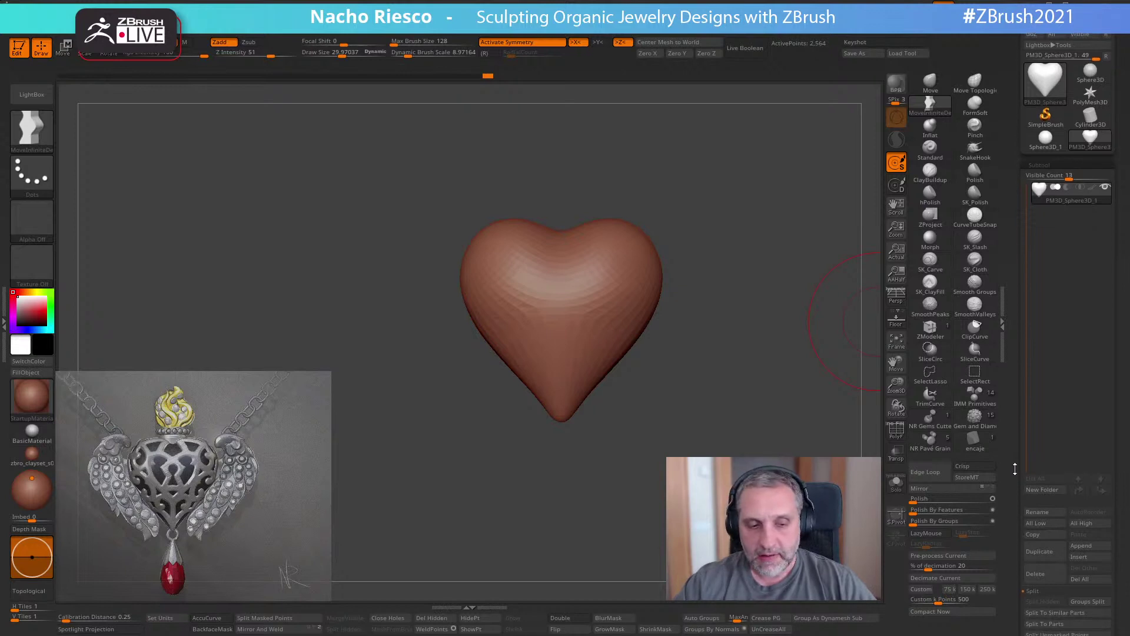
{"action": "scroll", "coordinate": [1015, 475], "scroll_direction": "down", "scroll_amount": 3}
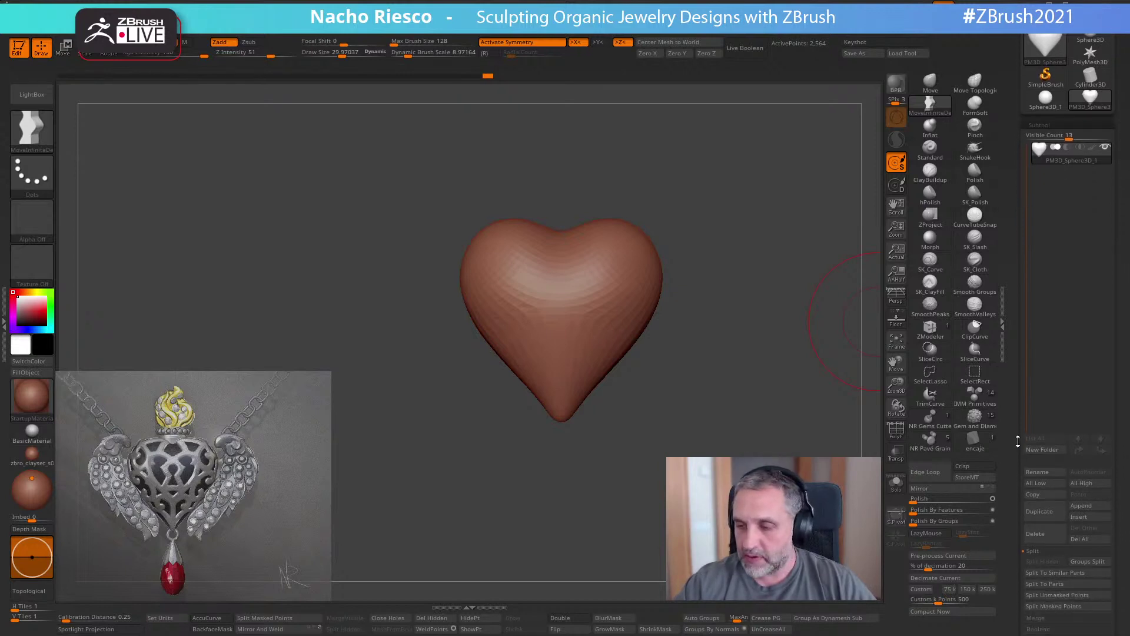
{"action": "left_click", "coordinate": [1081, 508]}
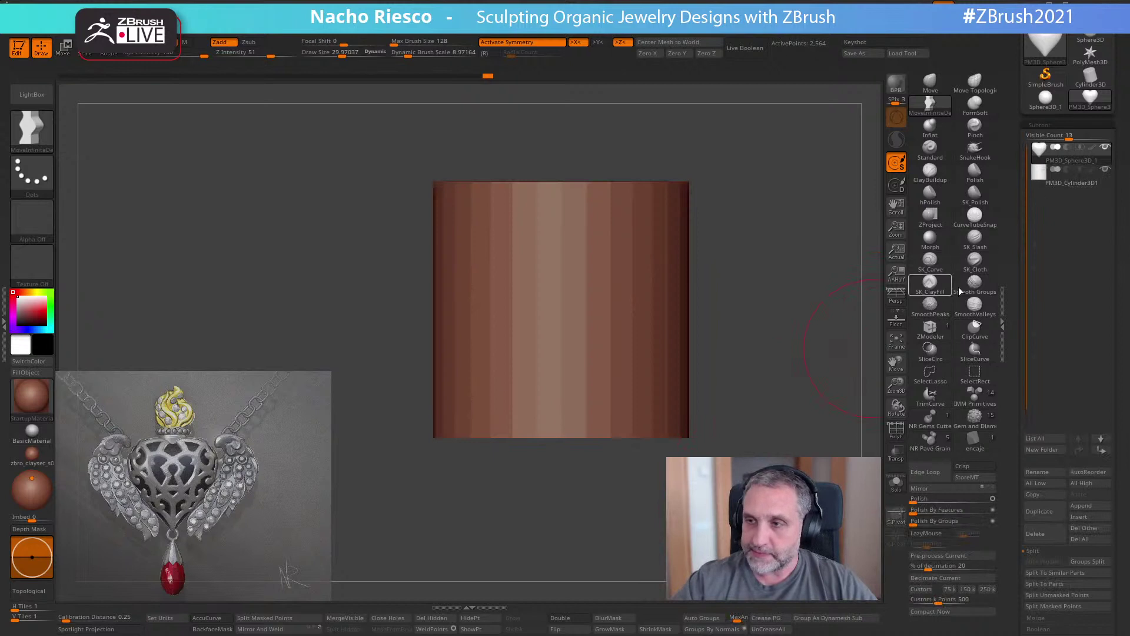
- Select the cylinder subtool and delete it, keeping only the heart
{"action": "left_click", "coordinate": [1090, 183]}
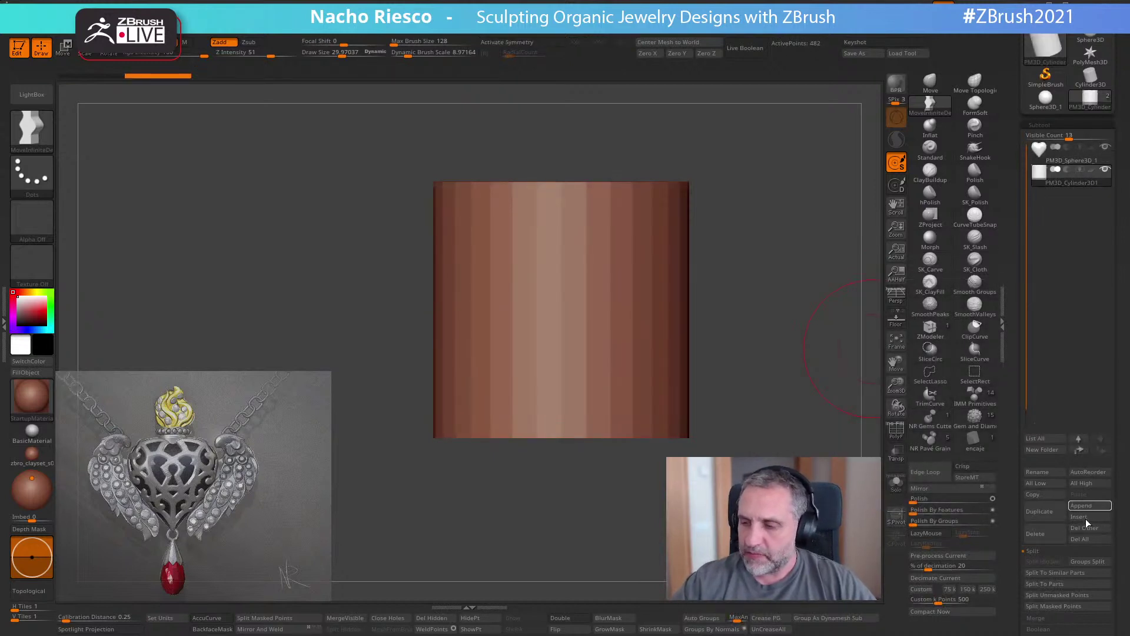
{"action": "left_click", "coordinate": [1046, 536]}
{"action": "left_click", "coordinate": [932, 562]}
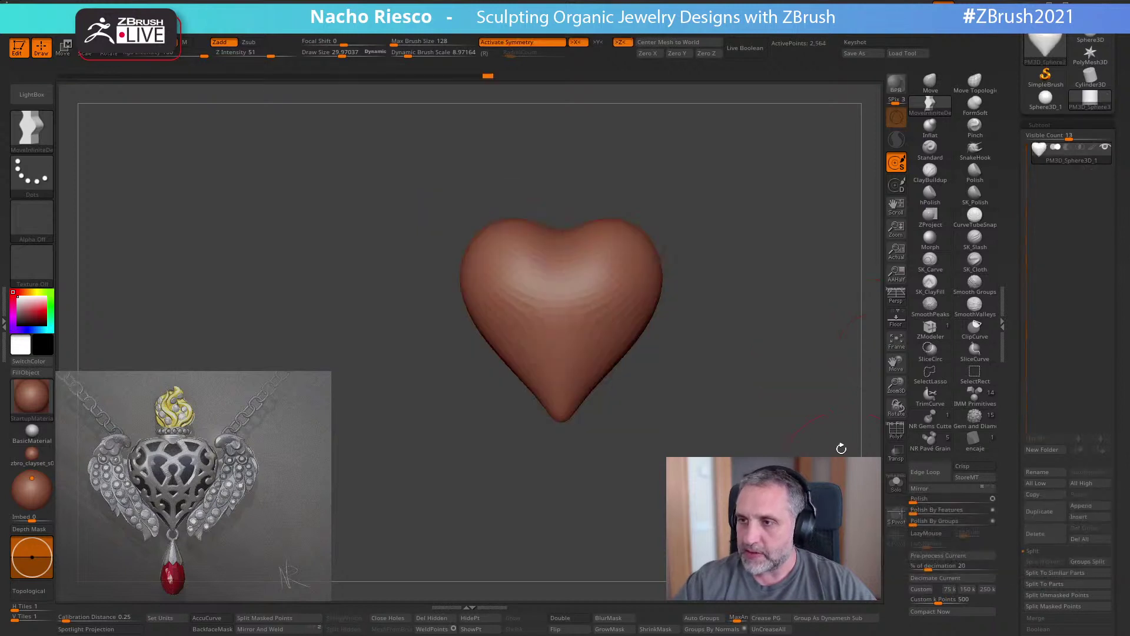
- Reshape the heart's lower sides into a wider, shorter silhouette with a Draw Size of about 47
{"action": "left_click_drag", "start_coordinate": [832, 316], "coordinate": [641, 489]}
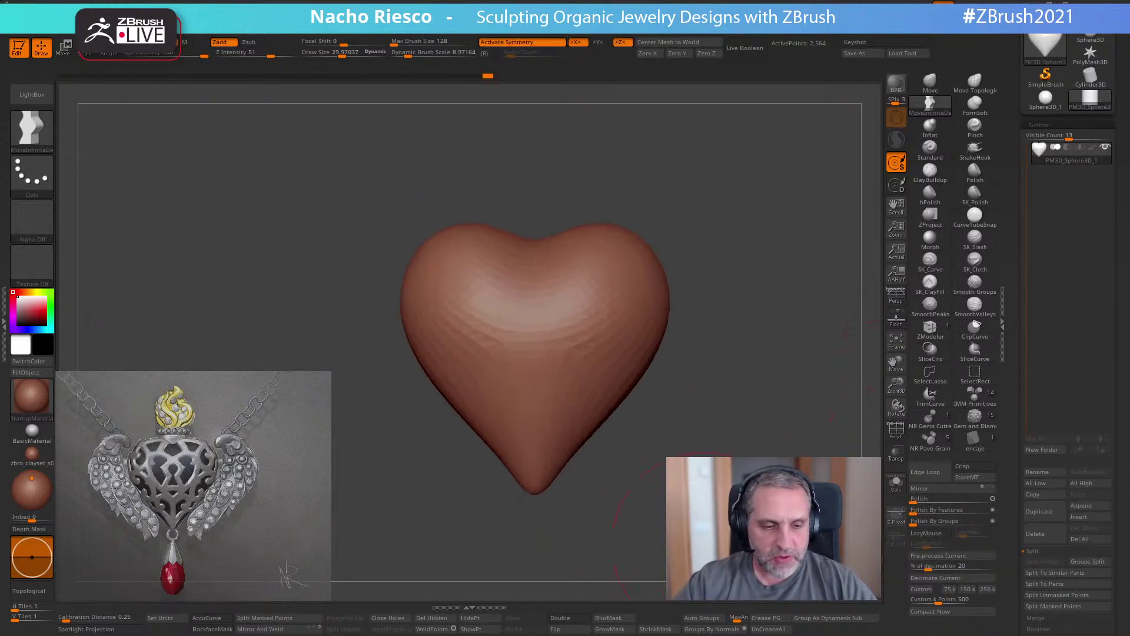
{"action": "key", "text": "s"}
{"action": "mouse_move", "coordinate": [656, 326]}
{"action": "left_mouse_down"}
{"action": "mouse_move", "coordinate": [708, 373]}
{"action": "mouse_move", "coordinate": [658, 368]}
{"action": "left_mouse_up"}
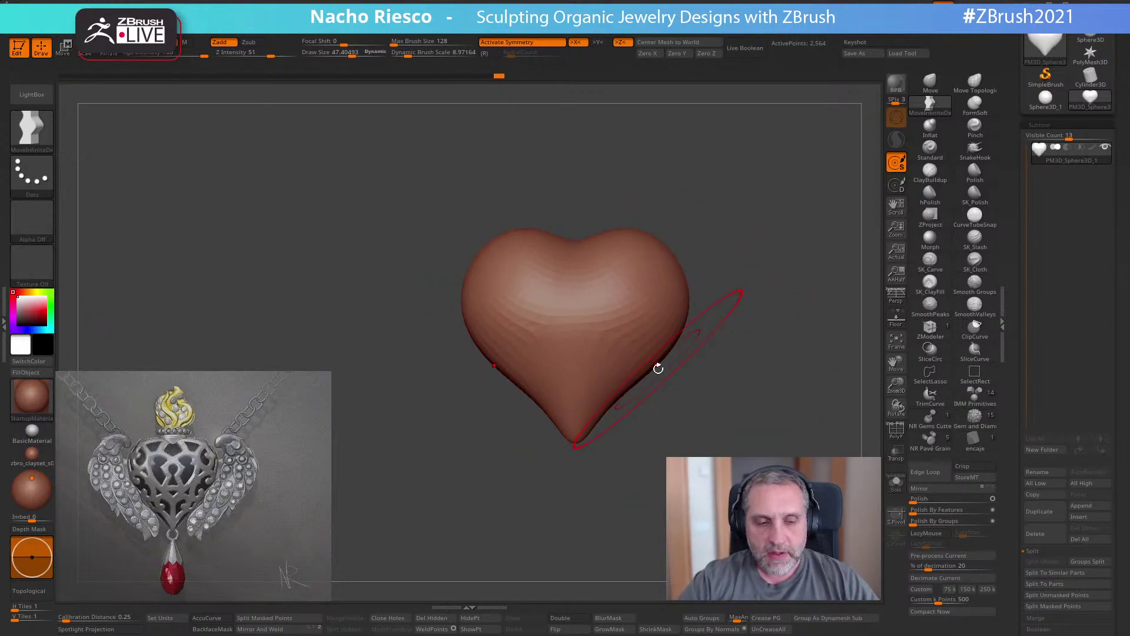
{"action": "left_click_drag", "start_coordinate": [563, 517], "coordinate": [503, 526]}
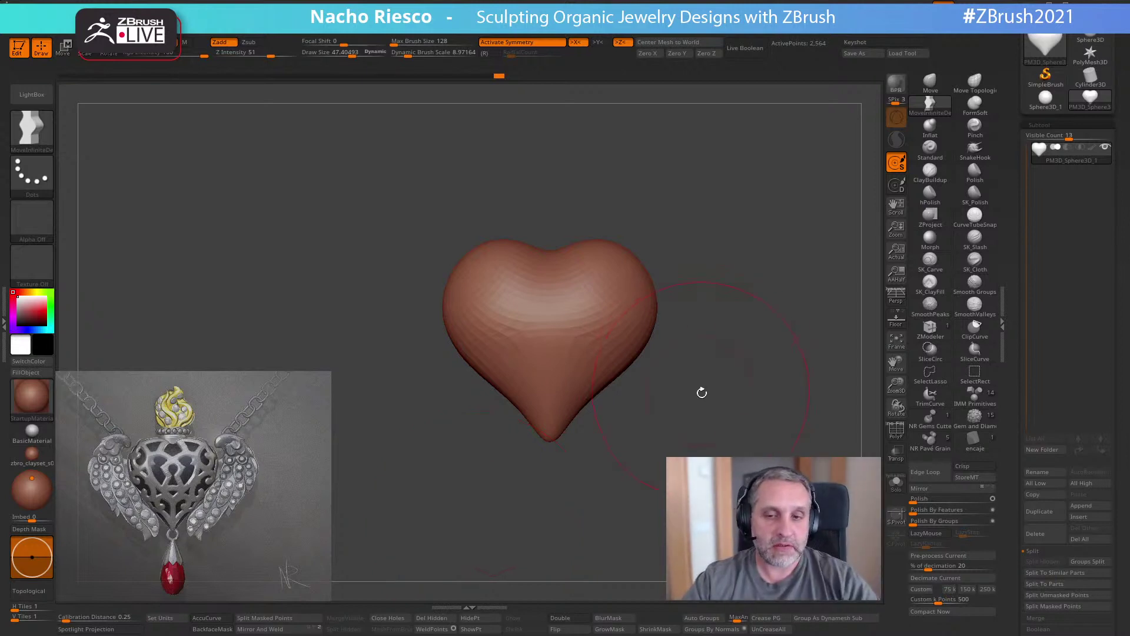
- Set the scene scale with Scale Master, choosing 1.68 x 1.59 x 1.00 mm for the heart
{"action": "left_click", "coordinate": [5, 336]}
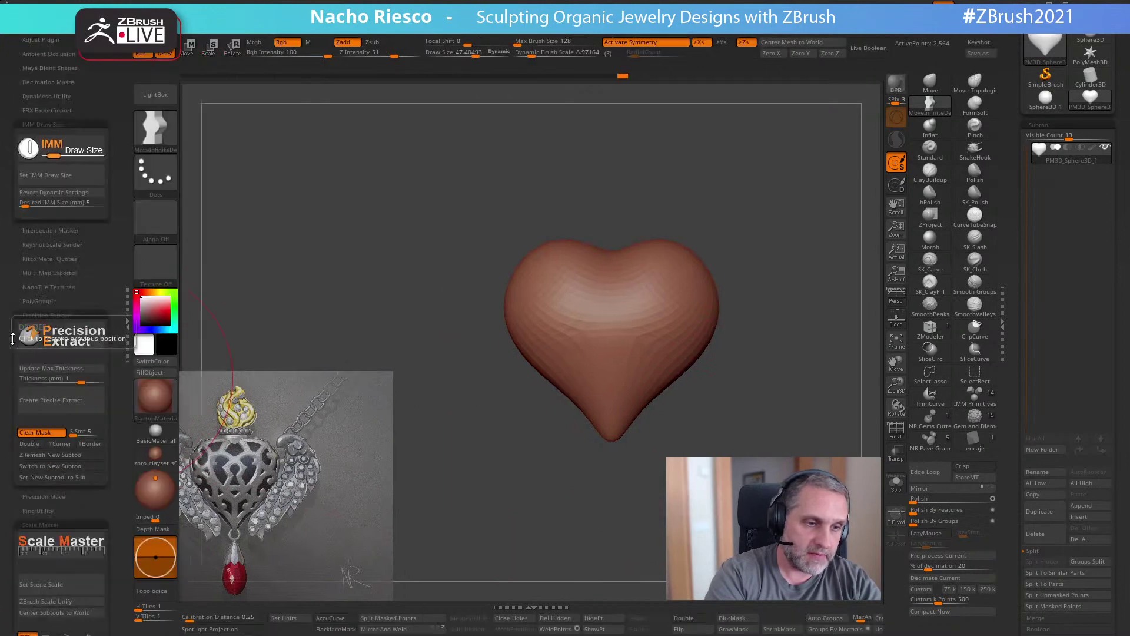
{"action": "scroll", "coordinate": [102, 434], "scroll_direction": "down", "scroll_amount": 1}
{"action": "left_click", "coordinate": [77, 447]}
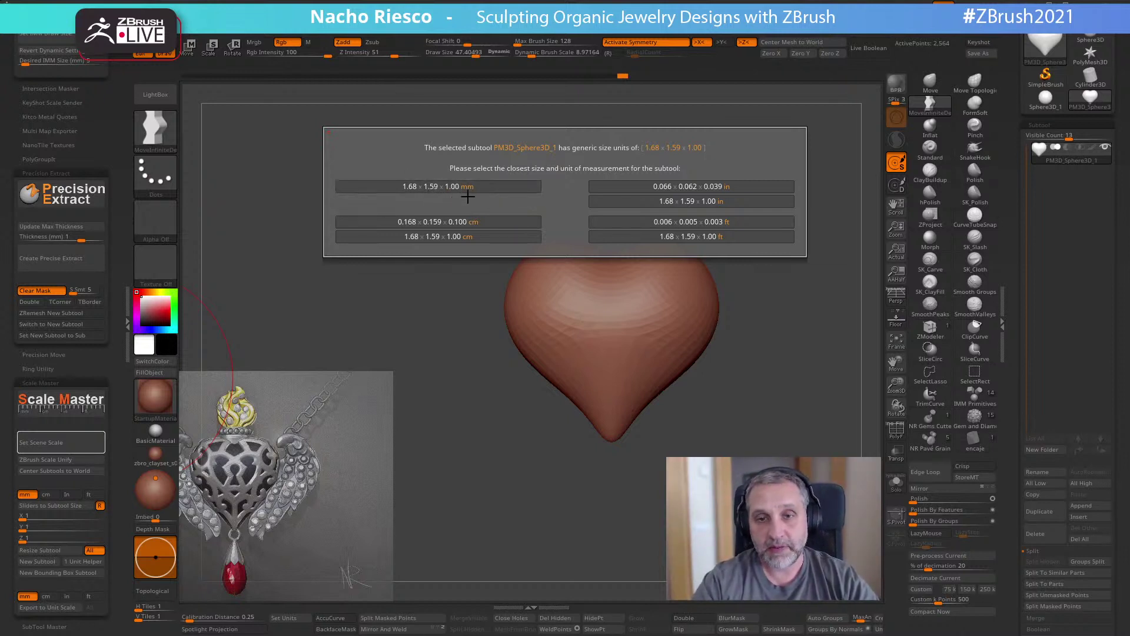
{"action": "left_click", "coordinate": [441, 187]}
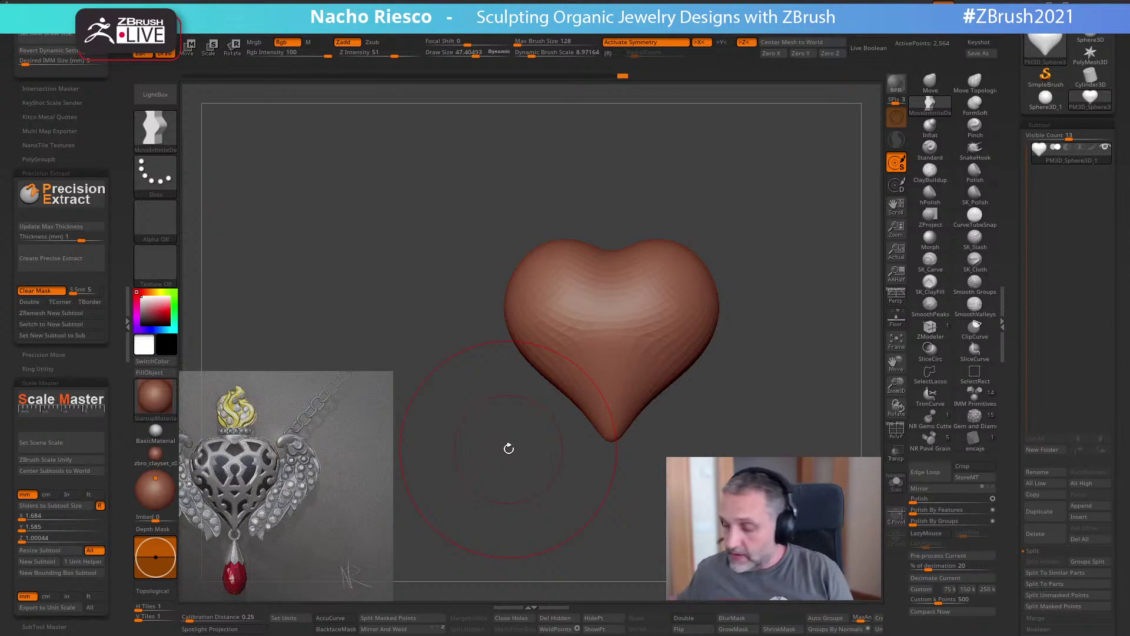
- Resize the heart proportionally to 20 mm in Y with Scale Master
{"action": "left_click", "coordinate": [69, 528]}
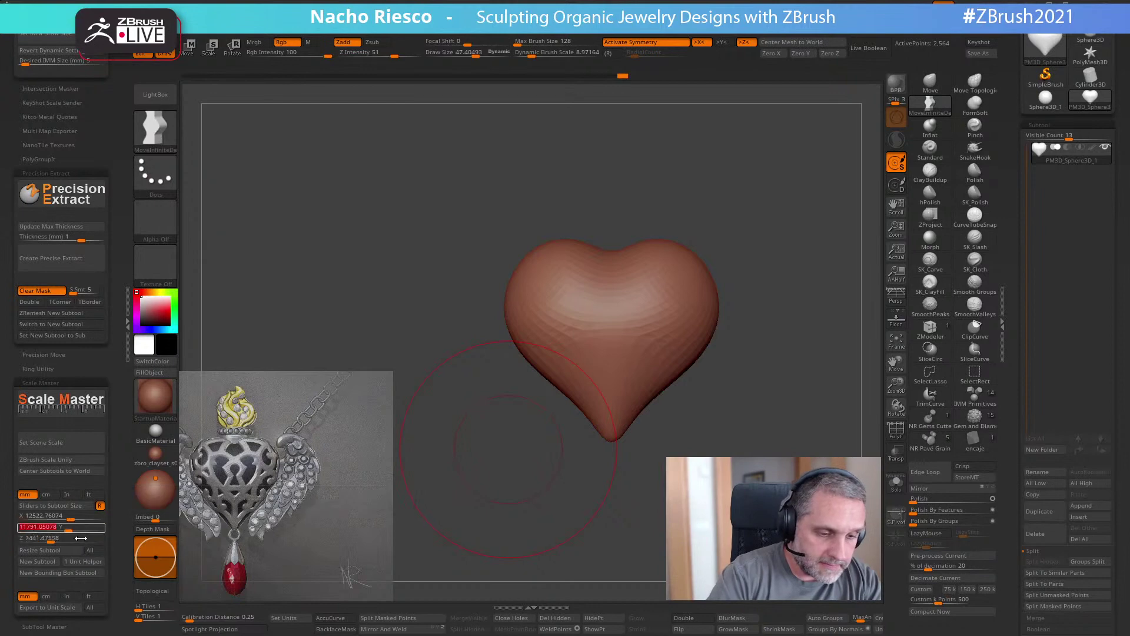
{"action": "type", "text": "20"}
{"action": "key", "text": "Return"}
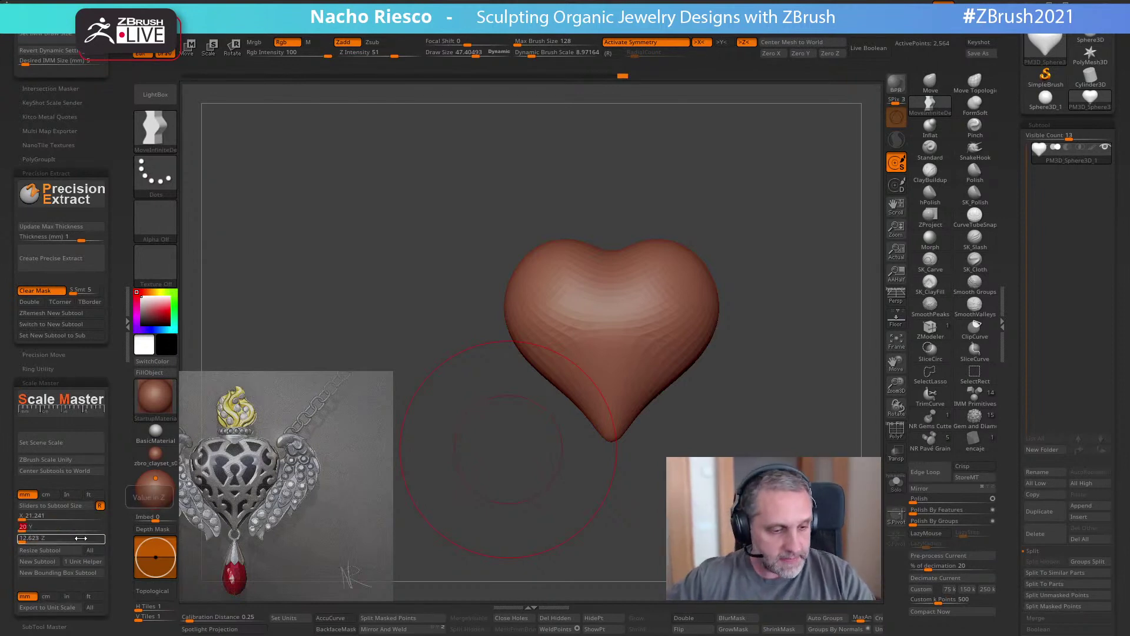
{"action": "left_click", "coordinate": [63, 549]}
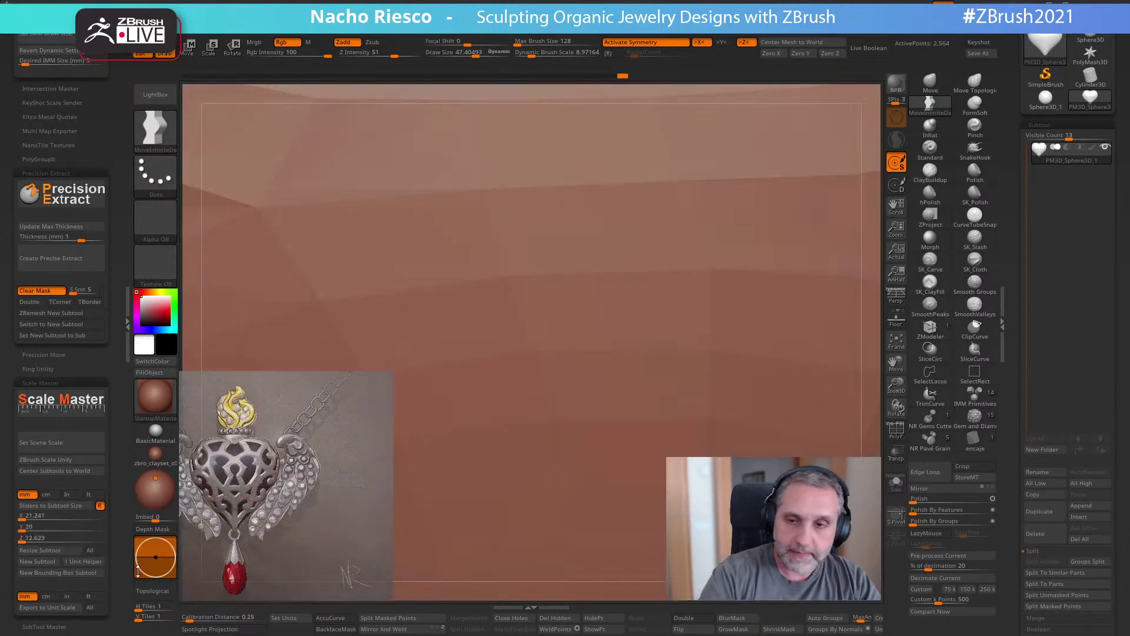
- Measure the heart's height in front view, from the top of its lobes down to the tip
{"action": "left_click", "coordinate": [896, 340]}
{"action": "left_click_drag", "start_coordinate": [830, 365], "coordinate": [724, 304], "text": "alt"}
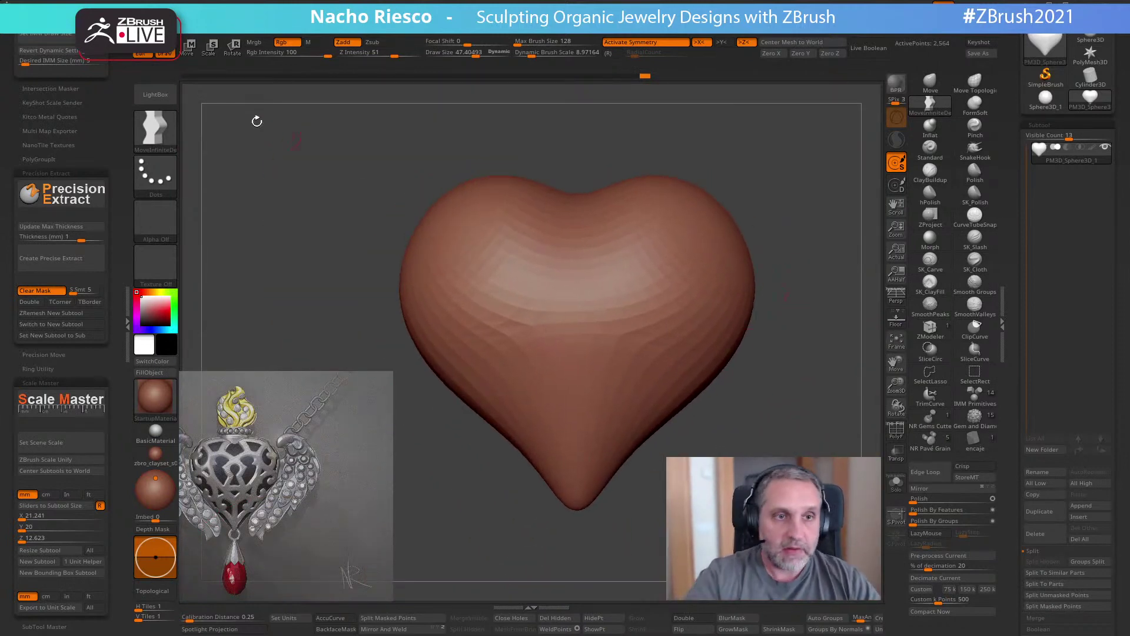
{"action": "key", "text": "w"}
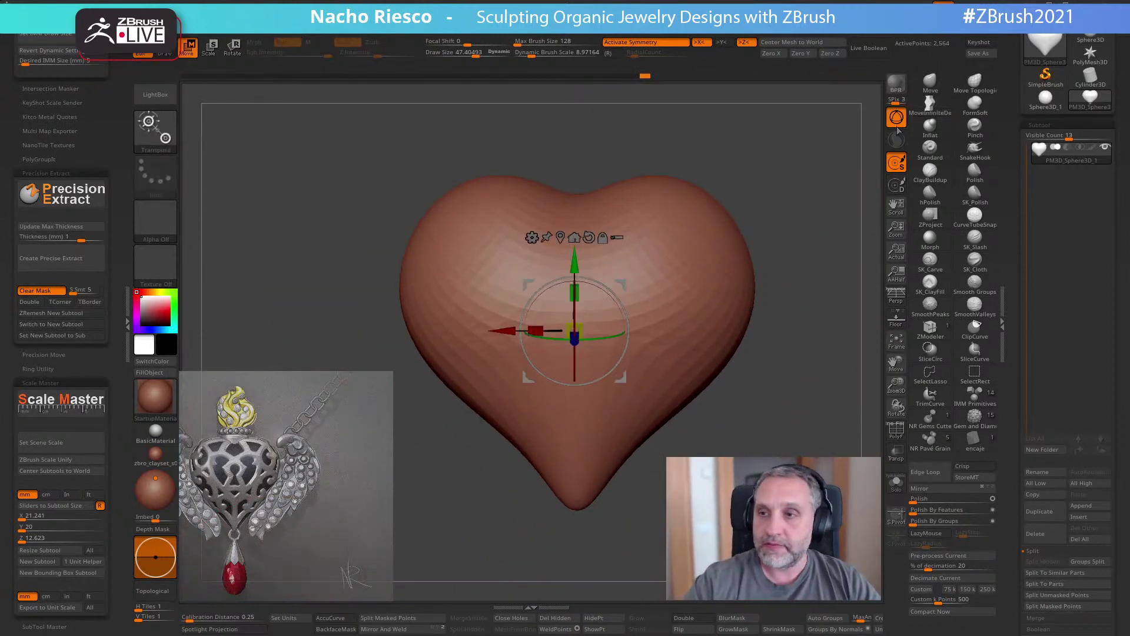
{"action": "left_click_drag", "start_coordinate": [809, 353], "coordinate": [808, 320], "text": "alt"}
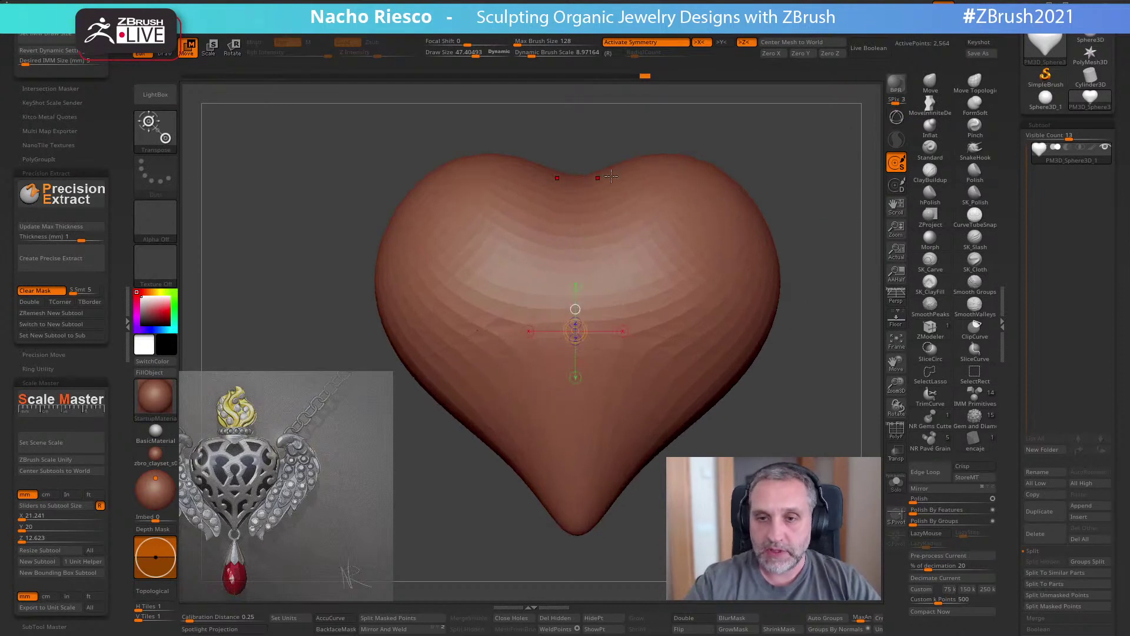
{"action": "left_click_drag", "start_coordinate": [637, 157], "coordinate": [627, 583]}
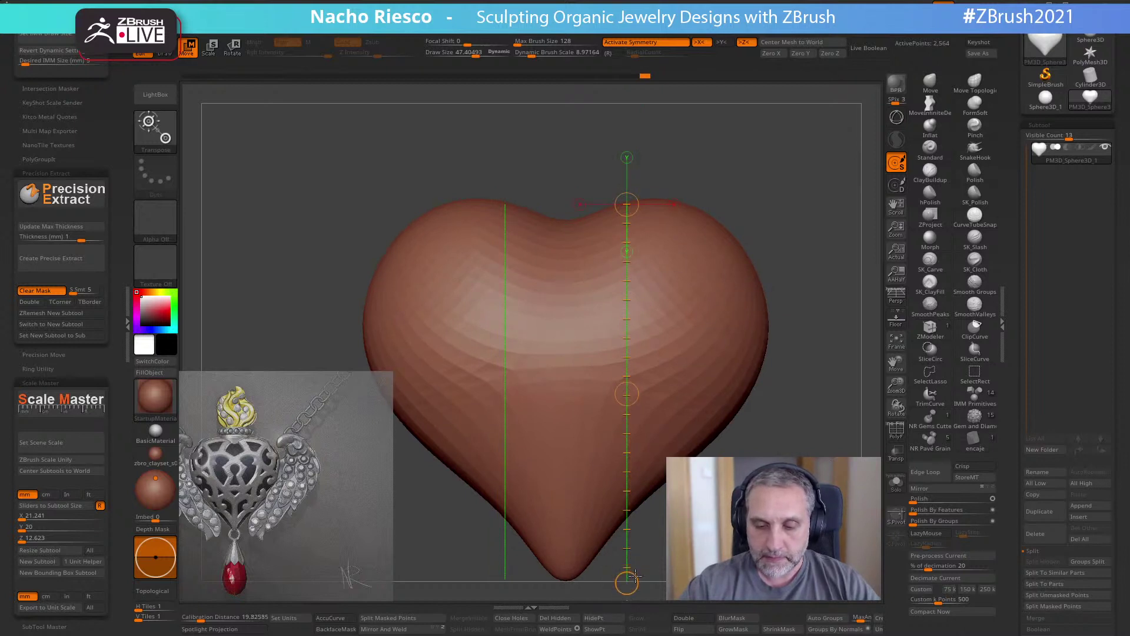
{"action": "left_click_drag", "start_coordinate": [627, 204], "coordinate": [627, 198]}
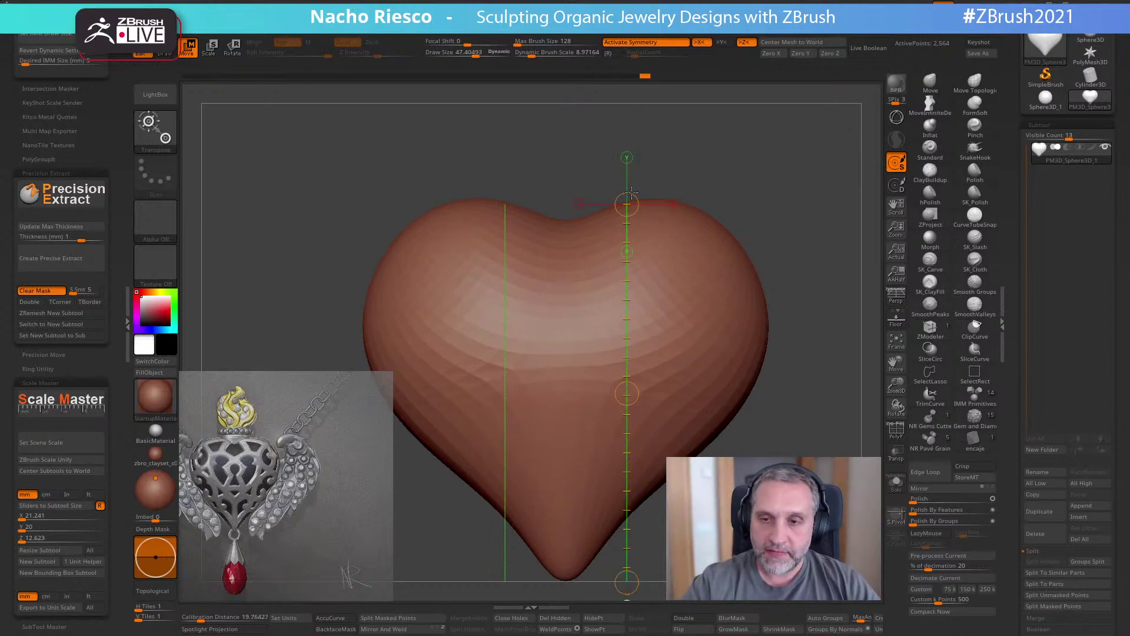
{"action": "left_click_drag", "start_coordinate": [628, 547], "coordinate": [505, 548]}
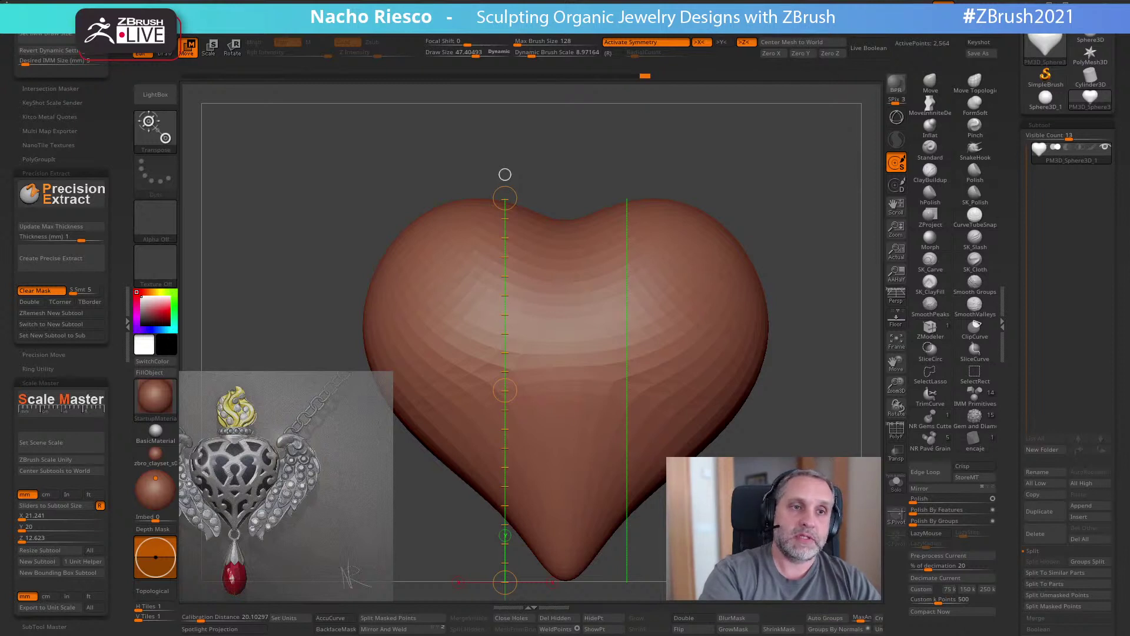
- Measure half of the heart's thickness in side view, from near its middle to the outer surface
{"action": "left_click_drag", "start_coordinate": [310, 180], "coordinate": [483, 179]}
{"action": "left_click_drag", "start_coordinate": [608, 344], "coordinate": [687, 343]}
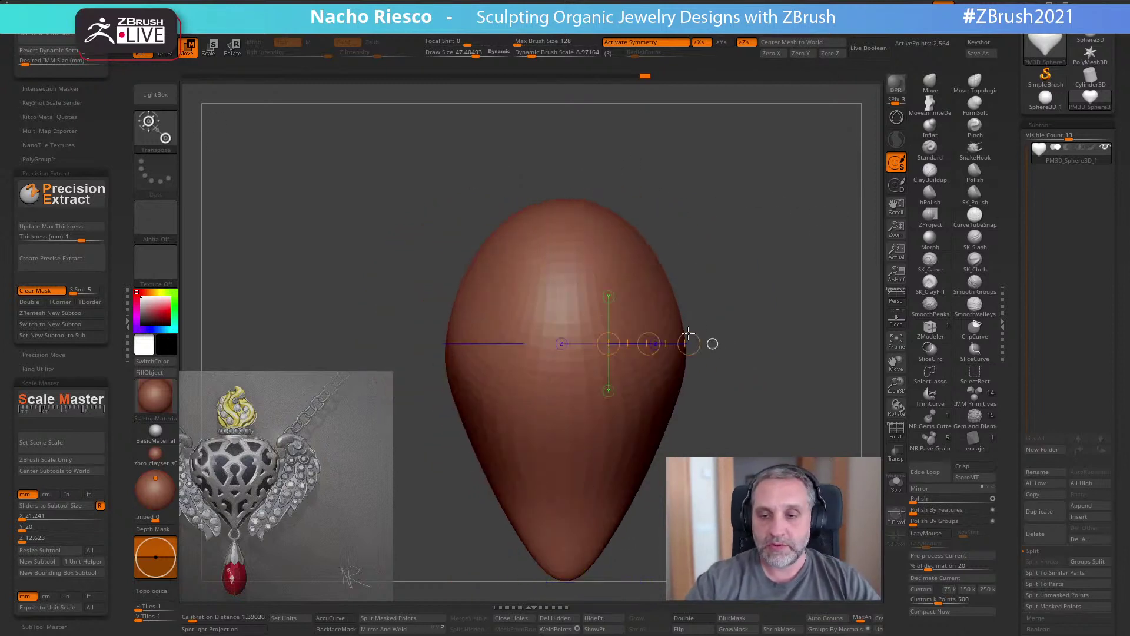
{"action": "left_click_drag", "start_coordinate": [590, 285], "coordinate": [636, 234]}
{"action": "left_click_drag", "start_coordinate": [611, 355], "coordinate": [689, 355]}
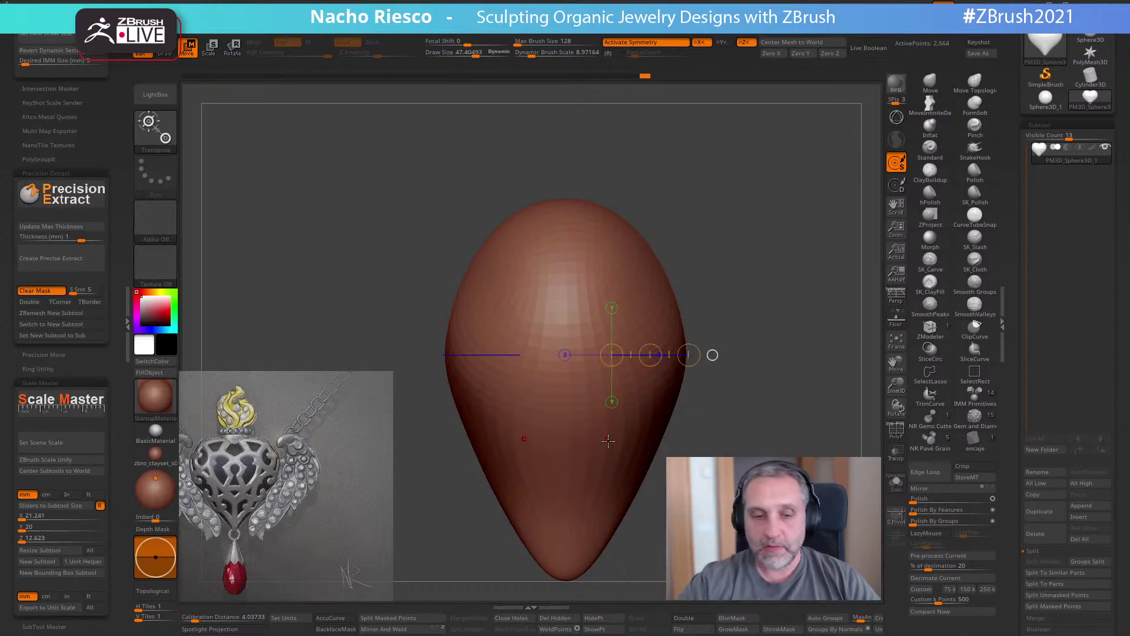
{"action": "key", "text": "q"}
- Save the tool as a new file named Sacred Heart2 in the Stream1 folder
{"action": "mouse_move", "coordinate": [814, 406]}
{"action": "left_mouse_down"}
{"action": "mouse_move", "coordinate": [642, 555]}
{"action": "mouse_move", "coordinate": [598, 512]}
{"action": "mouse_move", "coordinate": [489, 465]}
{"action": "mouse_move", "coordinate": [457, 485]}
{"action": "left_mouse_up"}
{"action": "left_click", "coordinate": [982, 54]}
{"action": "left_click", "coordinate": [559, 118]}
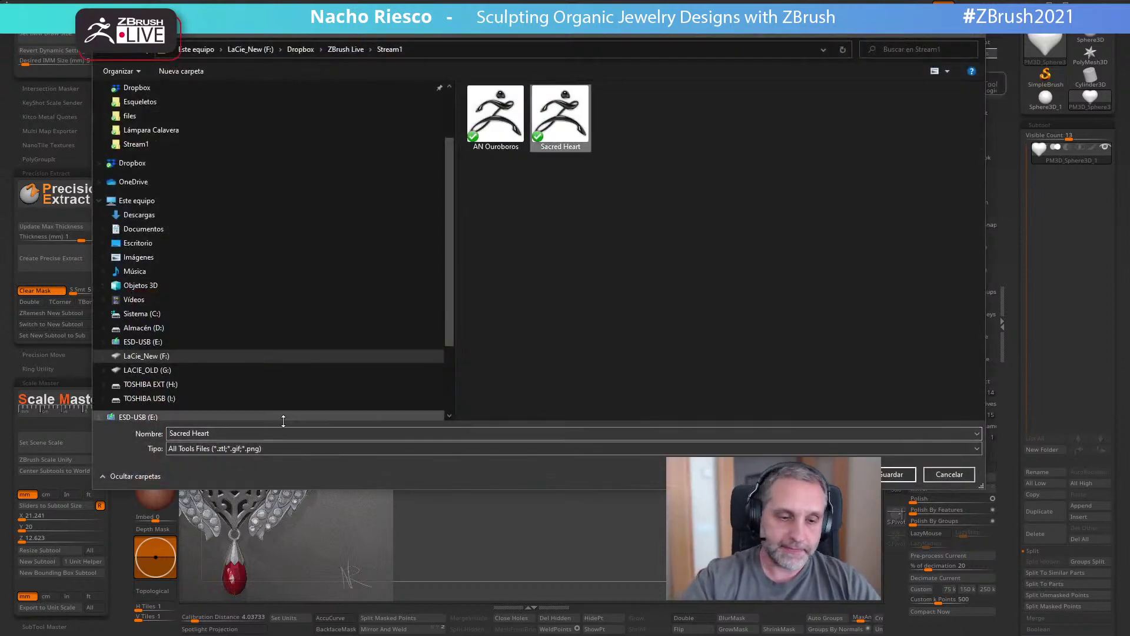
{"action": "left_click", "coordinate": [246, 433]}
{"action": "type", "text": "2"}
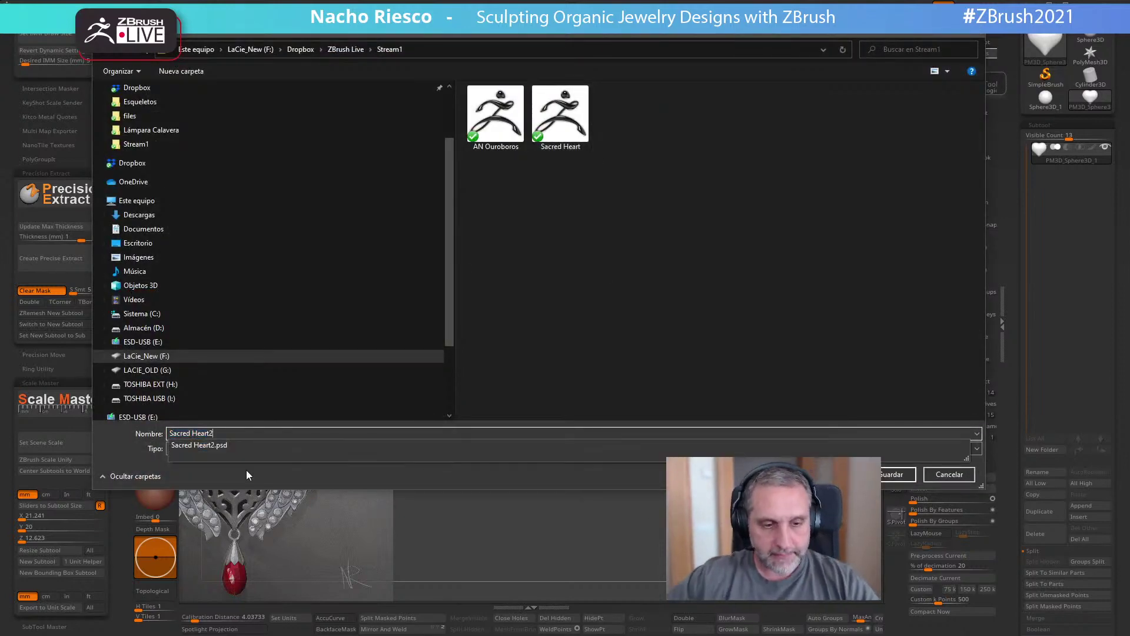
{"action": "key", "text": "Return"}
- Insert a cylinder as a new subtool below the heart and make it active with transparency on
{"action": "left_click_drag", "start_coordinate": [1013, 421], "coordinate": [1013, 361]}
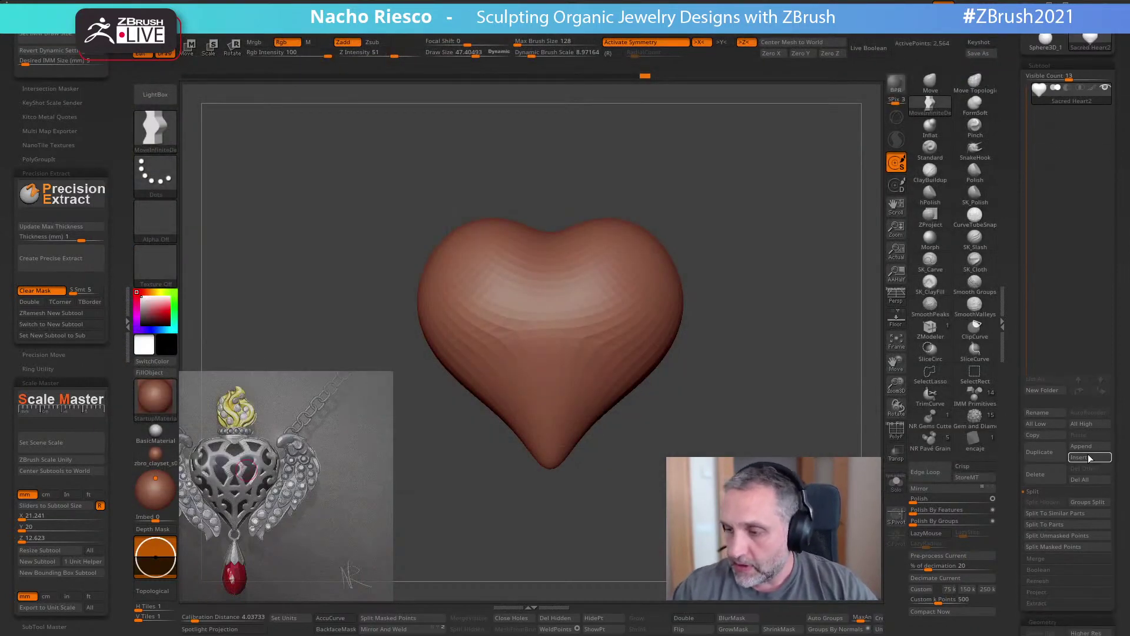
{"action": "left_click", "coordinate": [1086, 457]}
{"action": "left_click", "coordinate": [738, 470]}
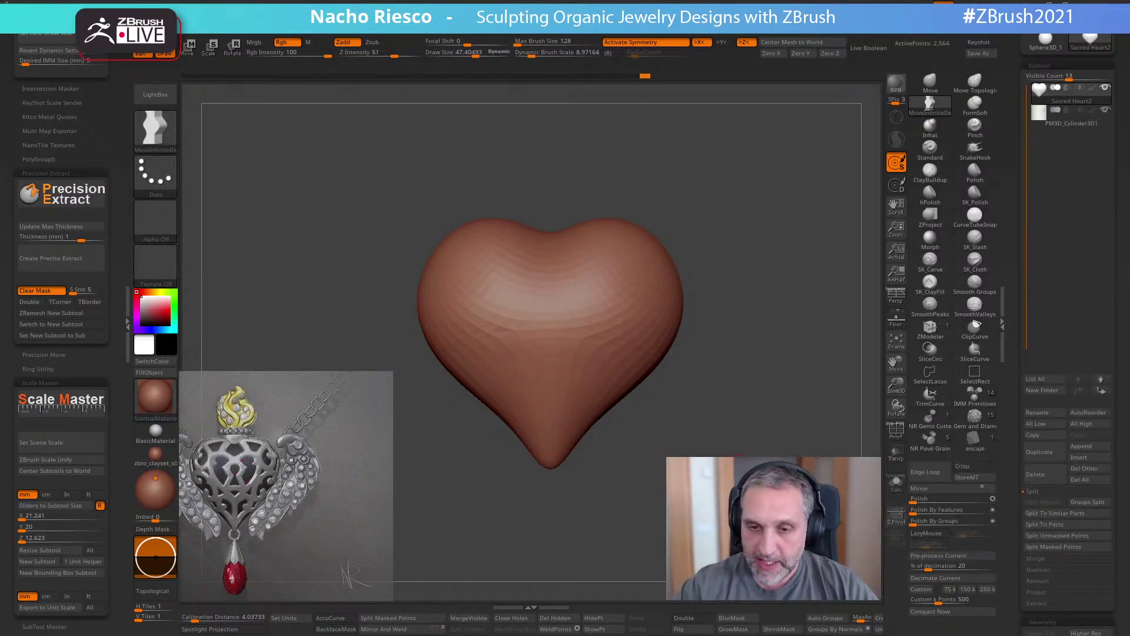
{"action": "left_click", "coordinate": [1071, 118]}
{"action": "left_click", "coordinate": [896, 452]}
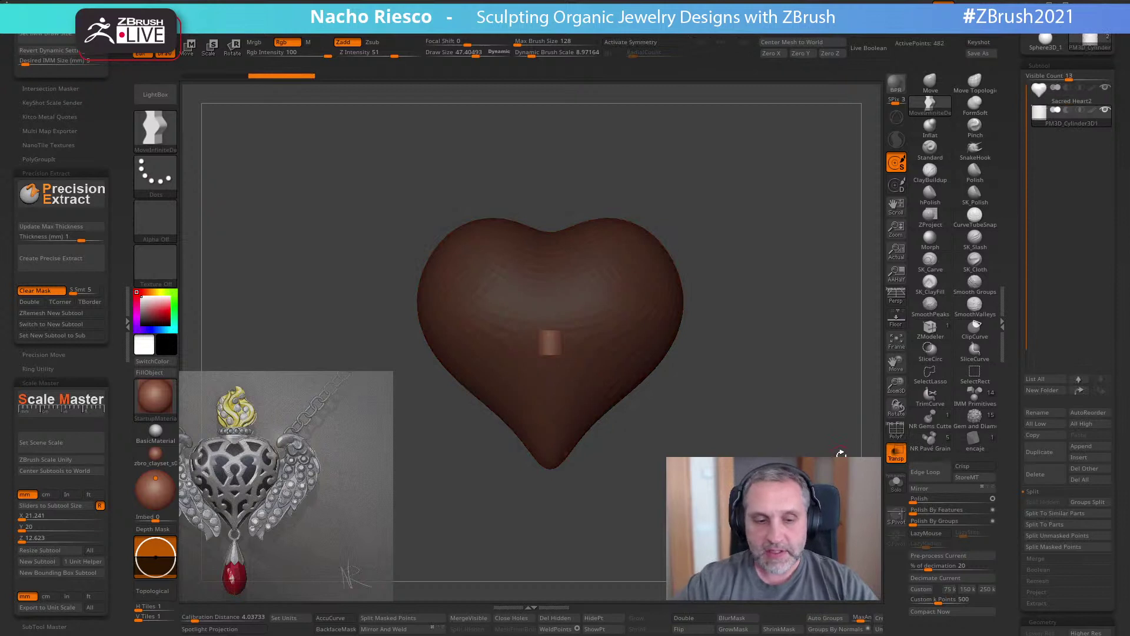
- Enlarge the cylinder and position it as a neck in the notch between the heart's lobes, with transparency off
{"action": "left_click", "coordinate": [126, 321]}
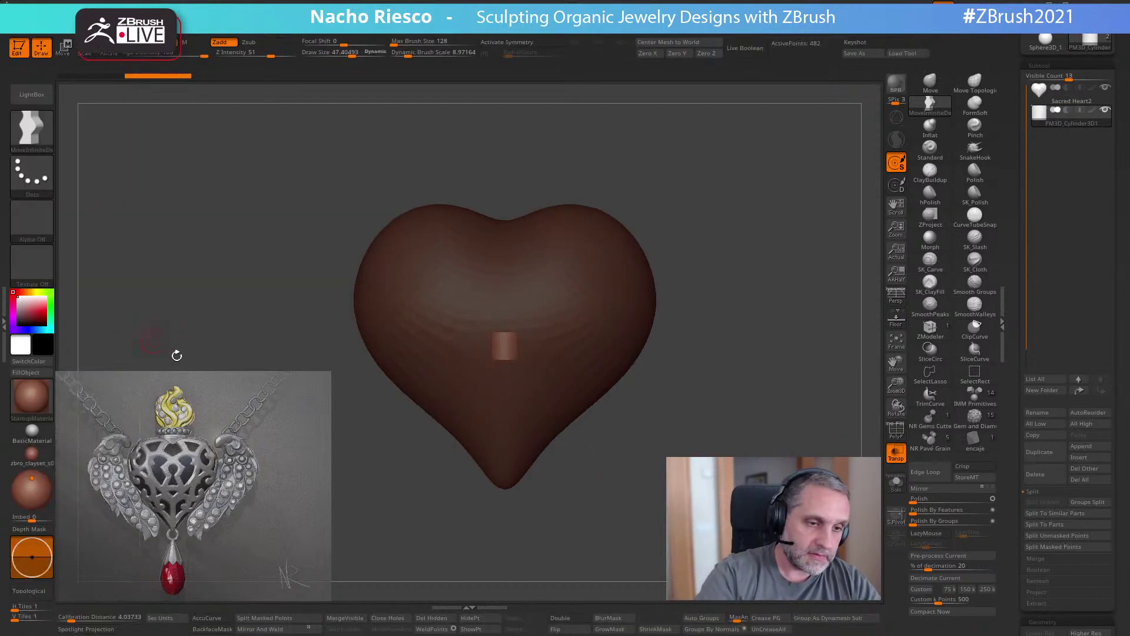
{"action": "key", "text": "w"}
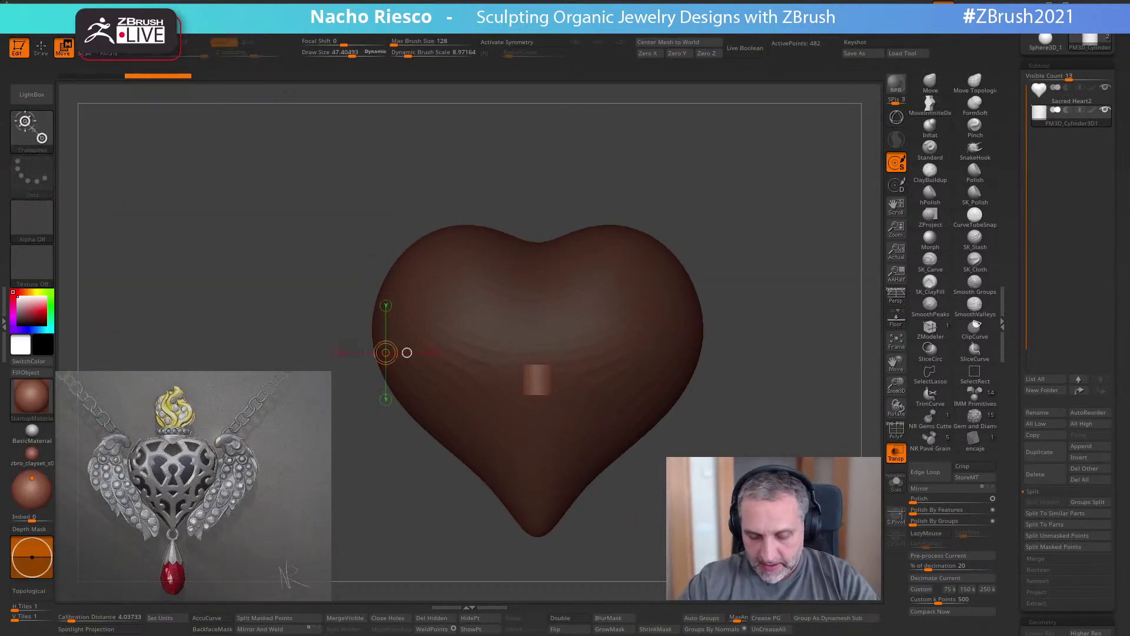
{"action": "key", "text": "y"}
{"action": "left_click_drag", "start_coordinate": [543, 333], "coordinate": [537, 154]}
{"action": "left_click_drag", "start_coordinate": [654, 158], "coordinate": [736, 155], "text": "shift"}
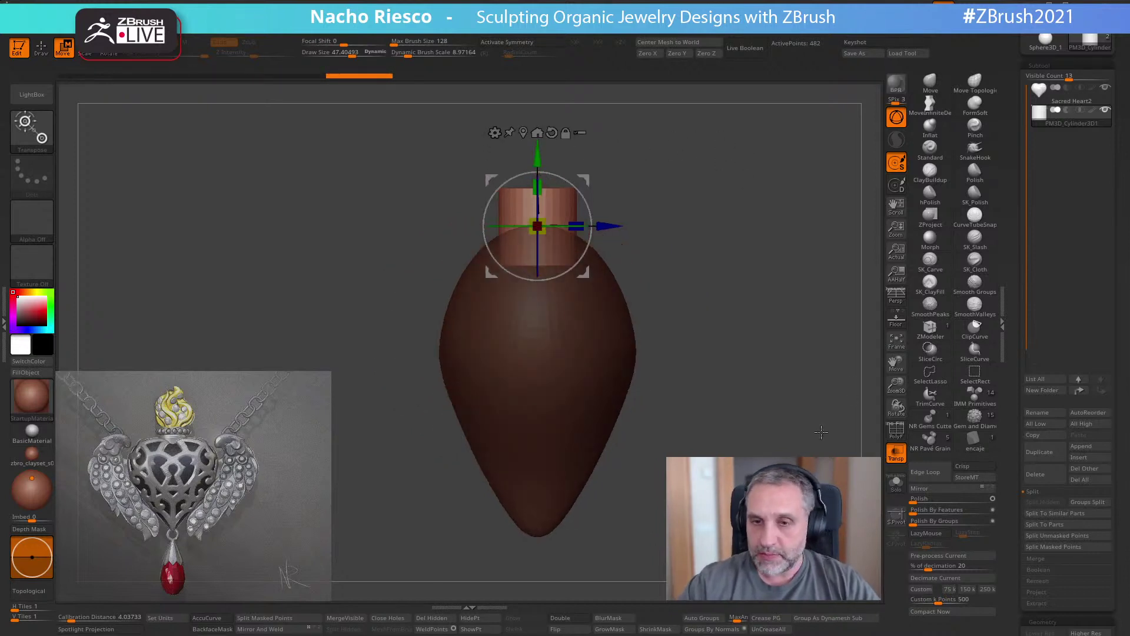
{"action": "left_click_drag", "start_coordinate": [839, 439], "coordinate": [765, 441], "text": "shift"}
{"action": "left_click", "coordinate": [895, 453]}
{"action": "left_click_drag", "start_coordinate": [742, 235], "coordinate": [729, 289], "text": "alt"}
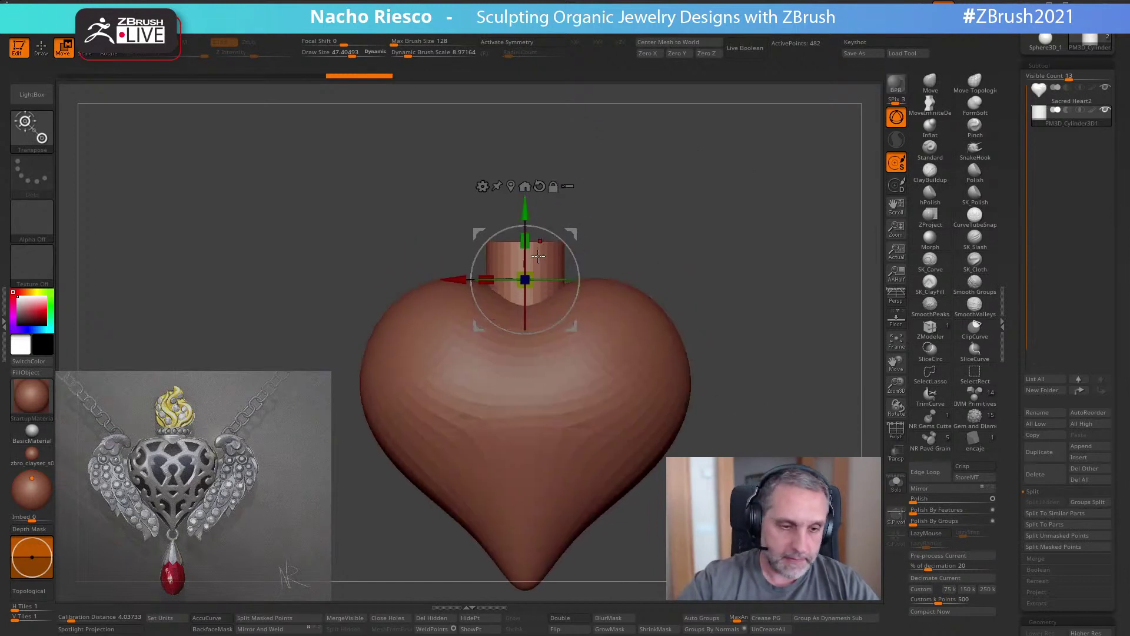
{"action": "left_click_drag", "start_coordinate": [536, 292], "coordinate": [544, 287]}
{"action": "left_click_drag", "start_coordinate": [538, 223], "coordinate": [538, 231]}
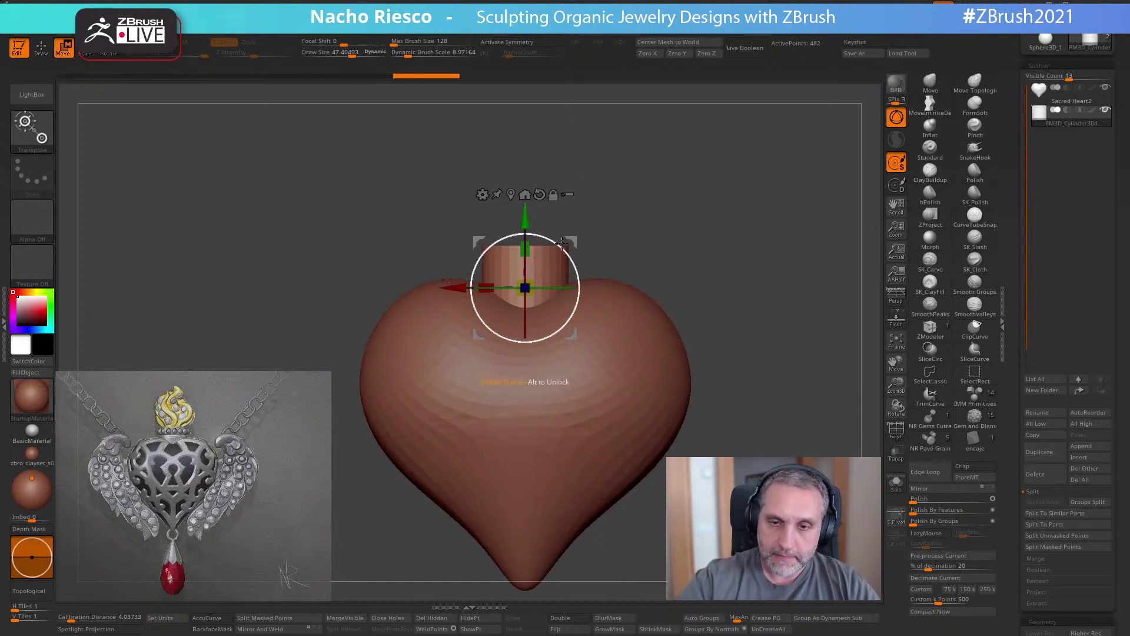
{"action": "key", "text": "q"}
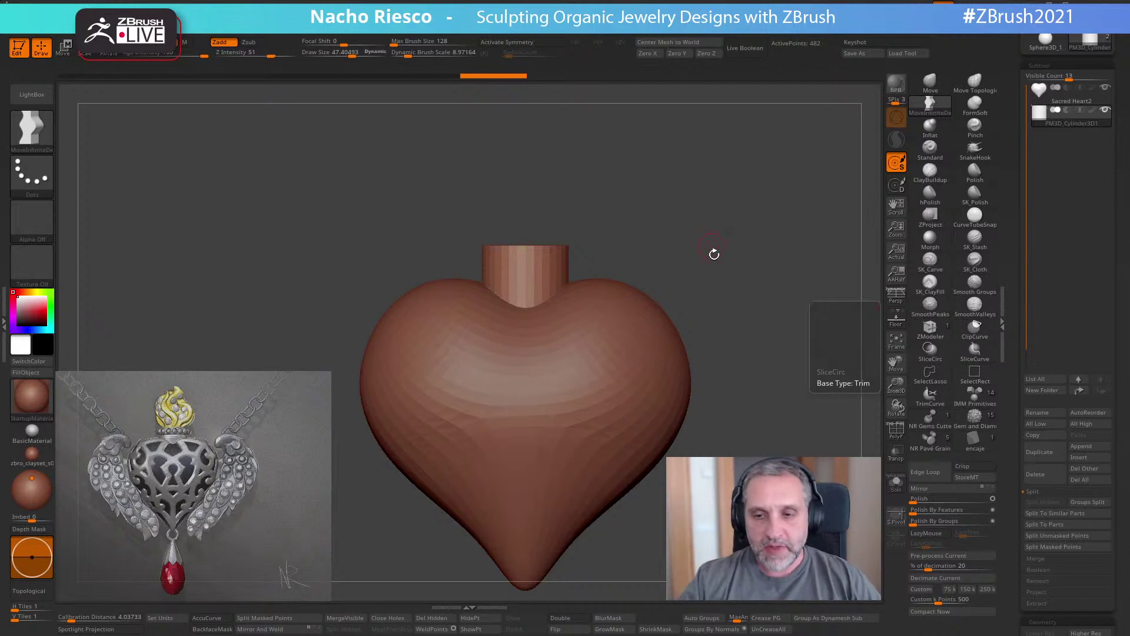
- Shorten the neck cylinder vertically to about 0.784 of its height
{"action": "left_click_drag", "start_coordinate": [749, 312], "coordinate": [745, 310]}
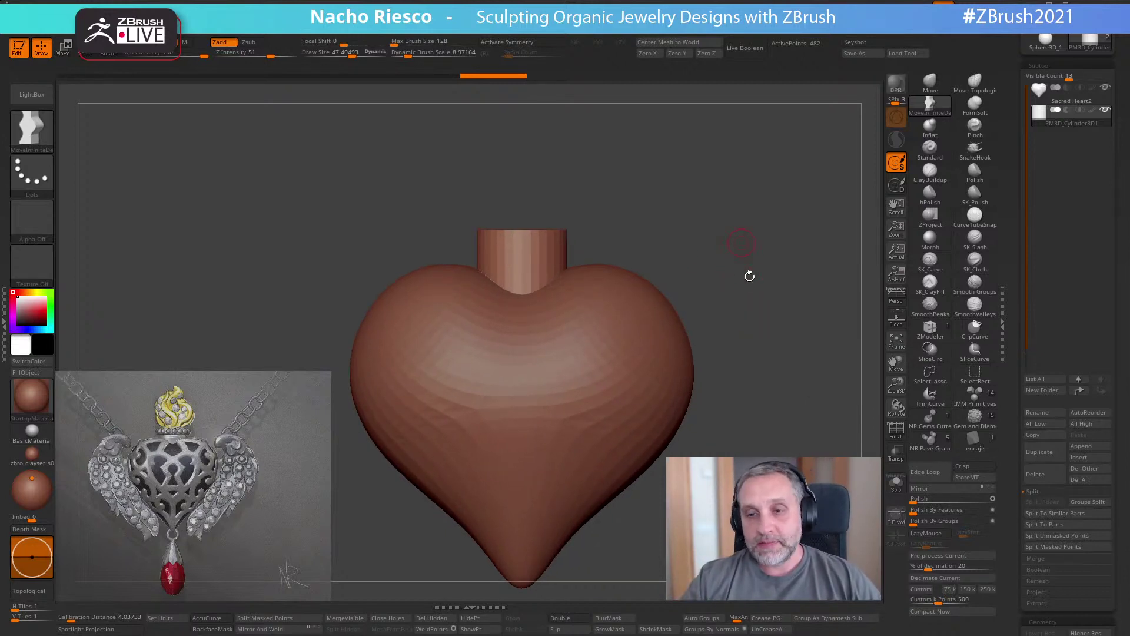
{"action": "left_click_drag", "start_coordinate": [742, 242], "coordinate": [741, 287]}
{"action": "key", "text": "w"}
{"action": "left_click_drag", "start_coordinate": [522, 235], "coordinate": [523, 242]}
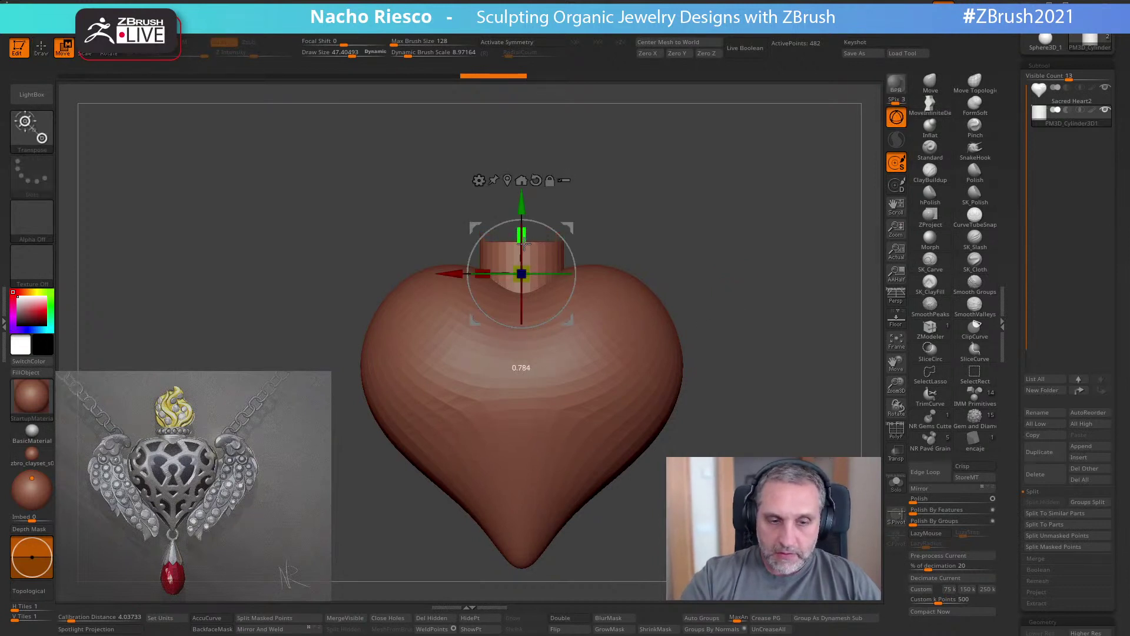
- Duplicate the neck cylinder upward within the same subtool and seat the copy on top as a wider, flatter collar
{"action": "left_click_drag", "start_coordinate": [629, 213], "coordinate": [641, 241], "text": "alt"}
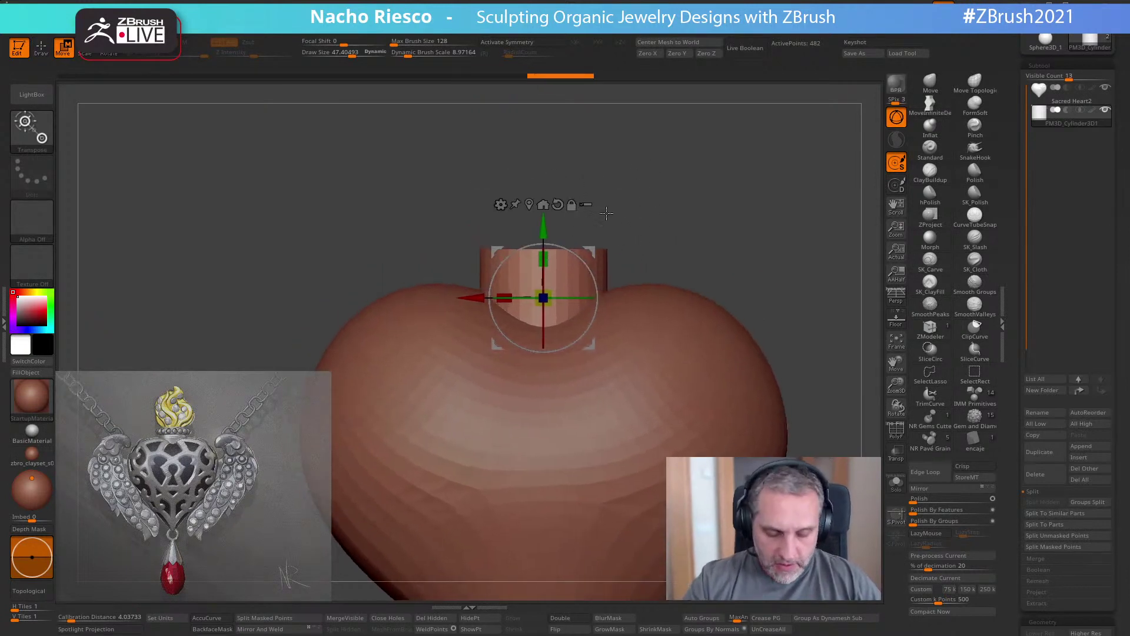
{"action": "mouse_move", "coordinate": [542, 228]}
{"action": "left_mouse_down", "text": "ctrl"}
{"action": "mouse_move", "coordinate": [542, 155]}
{"action": "mouse_move", "coordinate": [548, 231]}
{"action": "mouse_move", "coordinate": [549, 214]}
{"action": "left_mouse_up", "text": "ctrl"}
{"action": "left_click_drag", "start_coordinate": [543, 150], "coordinate": [542, 177]}
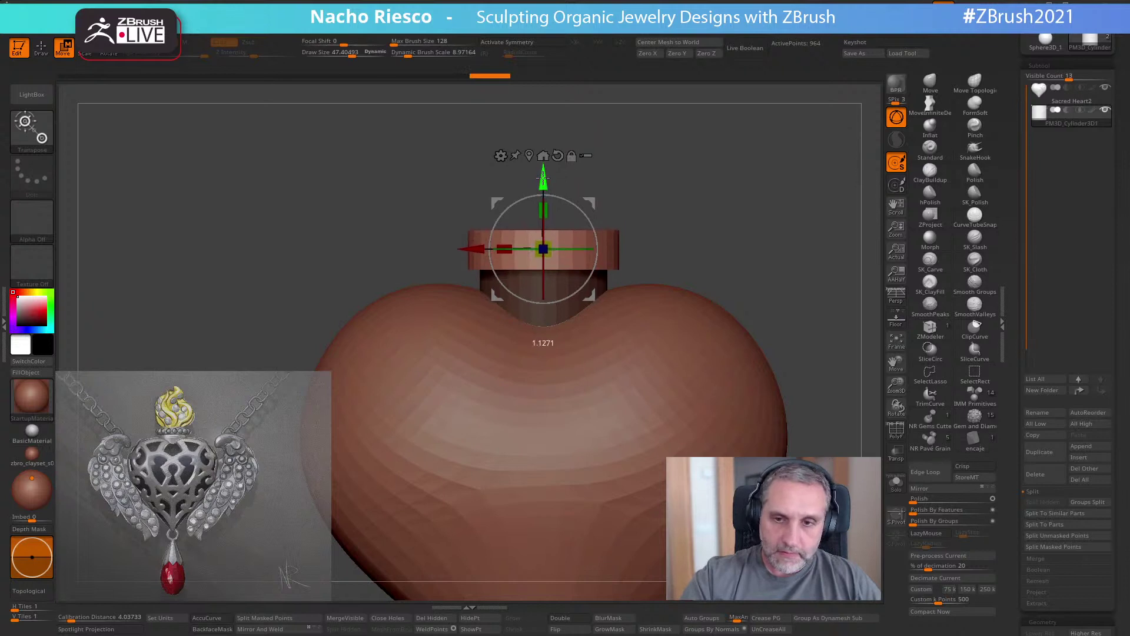
{"action": "key", "text": "q"}
{"action": "left_click_drag", "start_coordinate": [800, 277], "coordinate": [800, 293]}
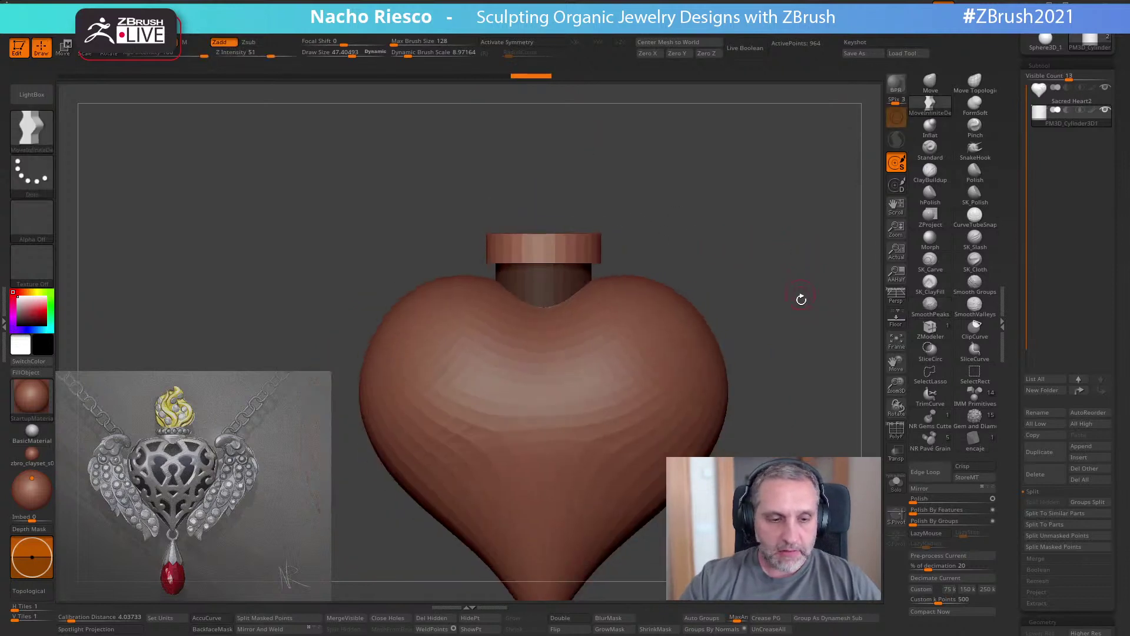
- Isolate the neck with polyframe shown and split its polygroups by normals into caps and sides
{"action": "left_click", "coordinate": [896, 431]}
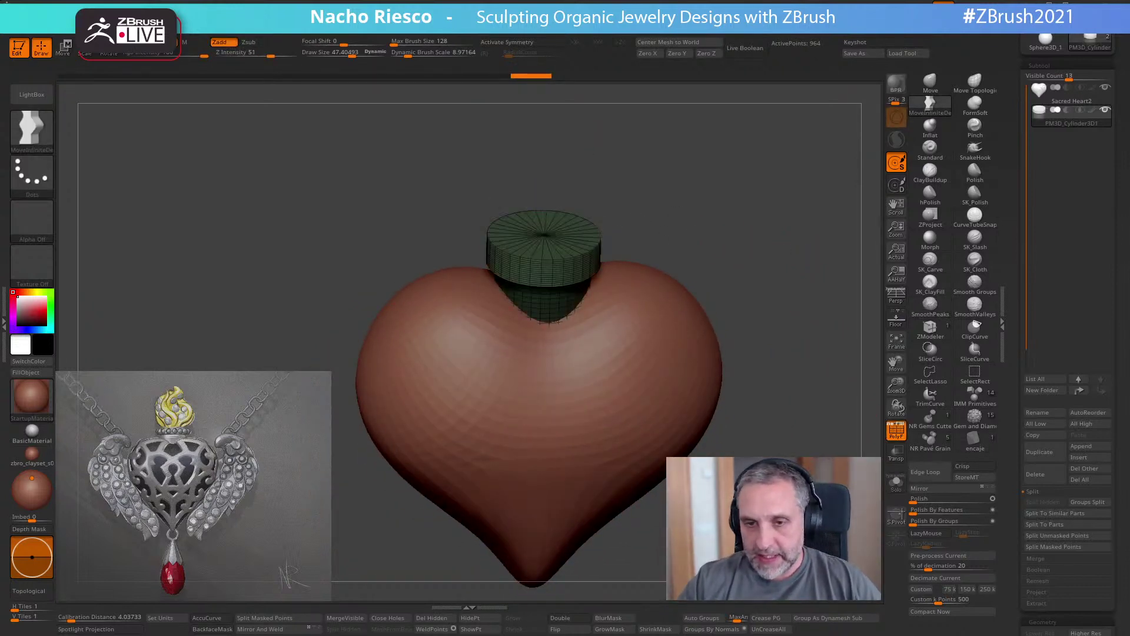
{"action": "left_click", "coordinate": [894, 486]}
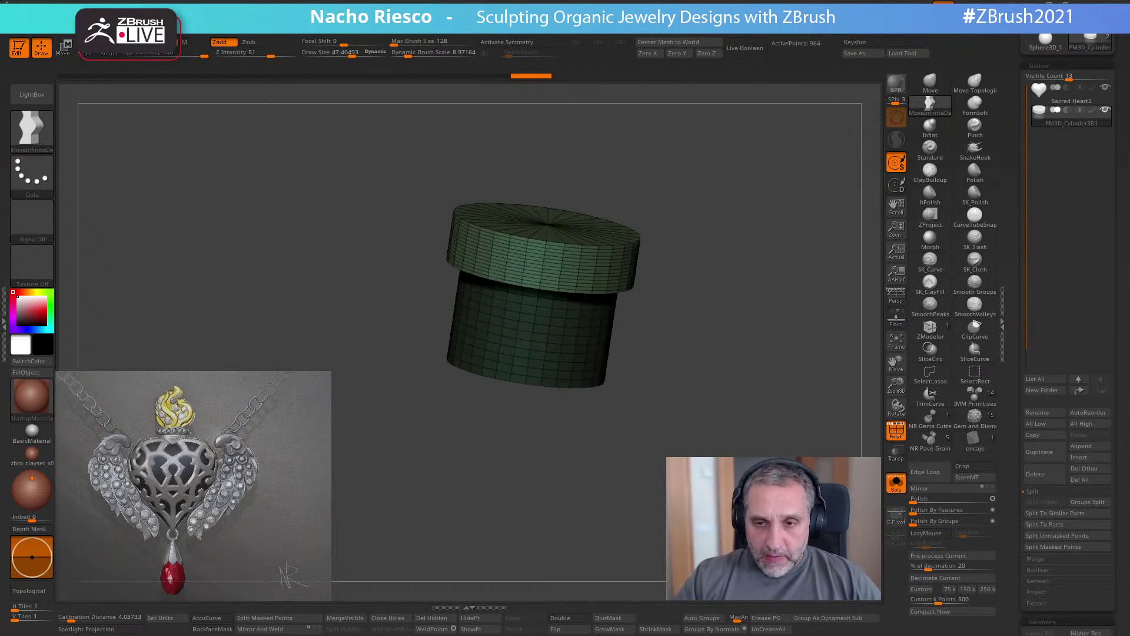
{"action": "key", "text": "ctrl+w"}
{"action": "left_click", "coordinate": [723, 627]}
{"action": "left_click_drag", "start_coordinate": [653, 365], "coordinate": [637, 449]}
{"action": "left_click_drag", "start_coordinate": [650, 569], "coordinate": [653, 533]}
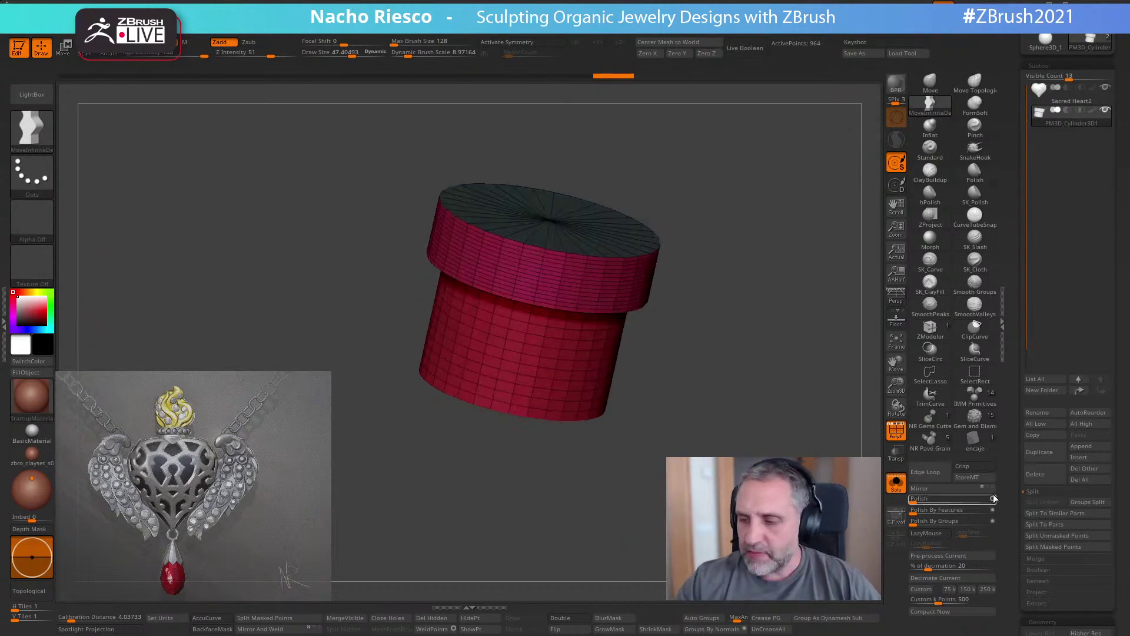
- ZRemesh the neck with Adapt off and the Double and KeepGroups options on
{"action": "scroll", "coordinate": [1014, 507], "scroll_direction": "down", "scroll_amount": 10}
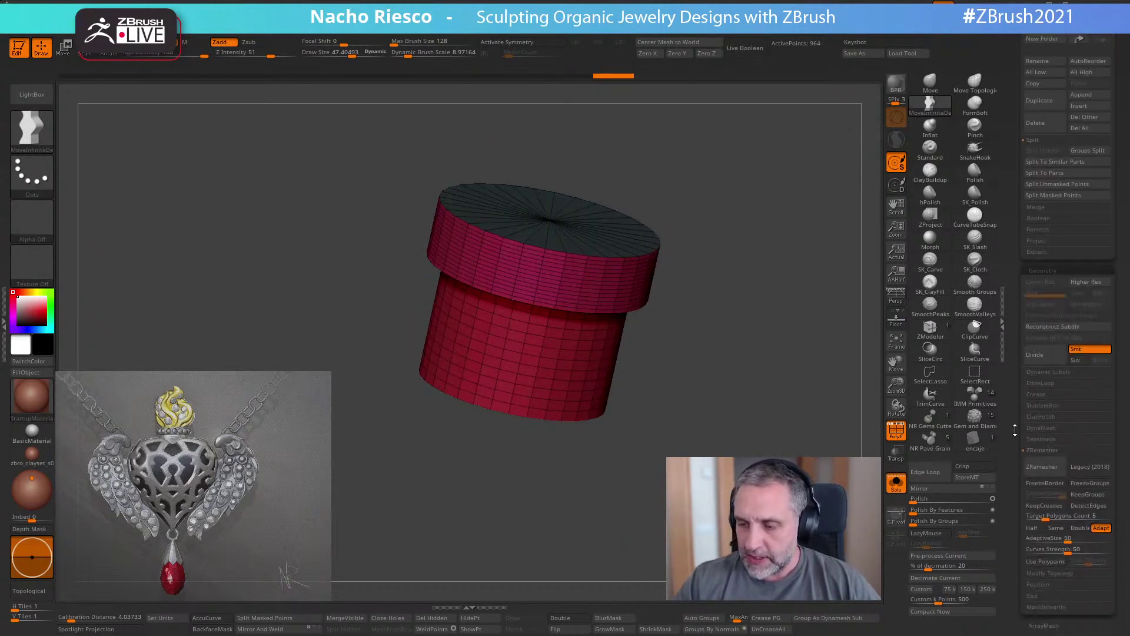
{"action": "left_click", "coordinate": [1101, 438]}
{"action": "left_click", "coordinate": [1079, 437]}
{"action": "left_click", "coordinate": [1087, 405]}
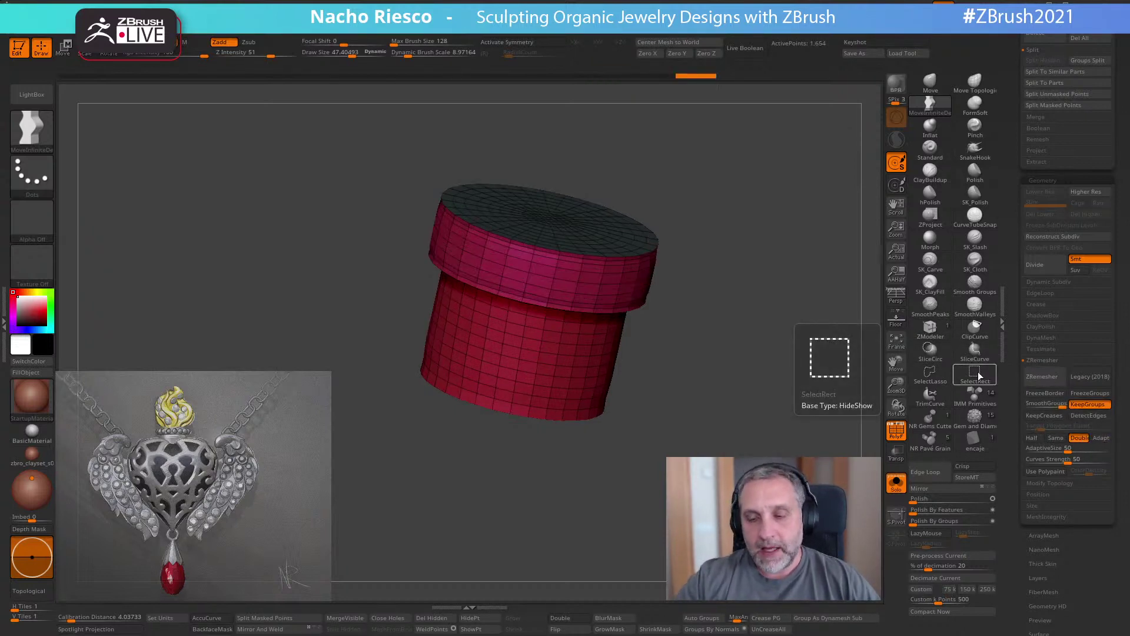
- Polish the neck to round its edges, then turn off polyframe and show the heart again
{"action": "left_click", "coordinate": [921, 499]}
{"action": "left_click", "coordinate": [895, 431]}
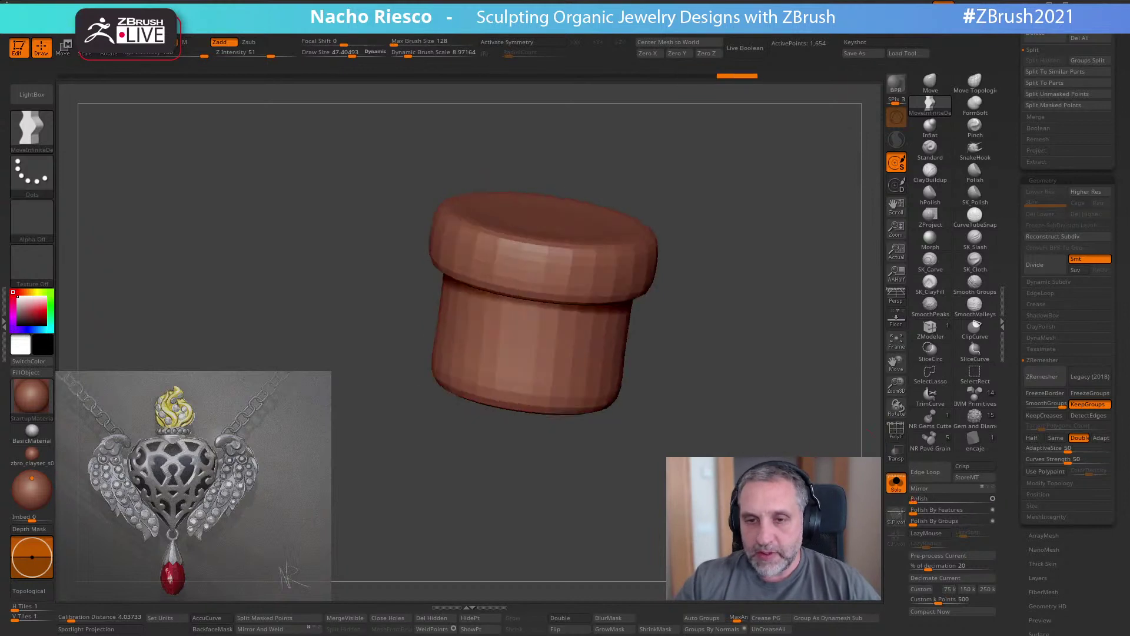
{"action": "left_click", "coordinate": [895, 481]}
{"action": "left_click_drag", "start_coordinate": [817, 320], "coordinate": [773, 174], "text": "alt"}
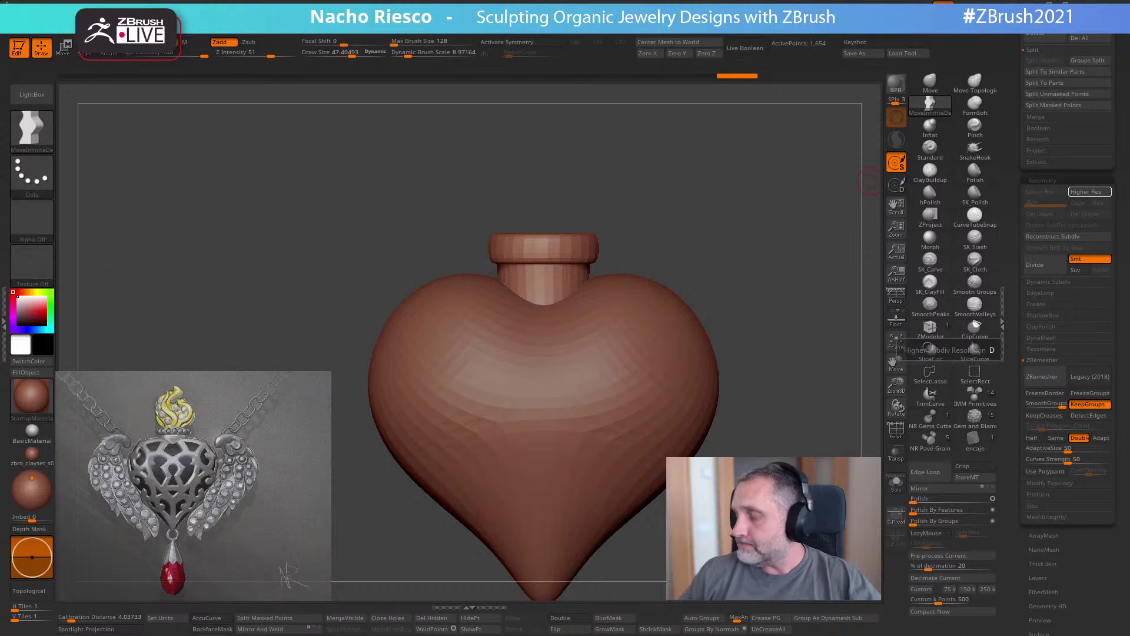
- Nudge the neck piece slightly along its vertical axis to adjust its fit on the heart
{"action": "scroll", "coordinate": [759, 241], "scroll_direction": "up", "scroll_amount": 3}
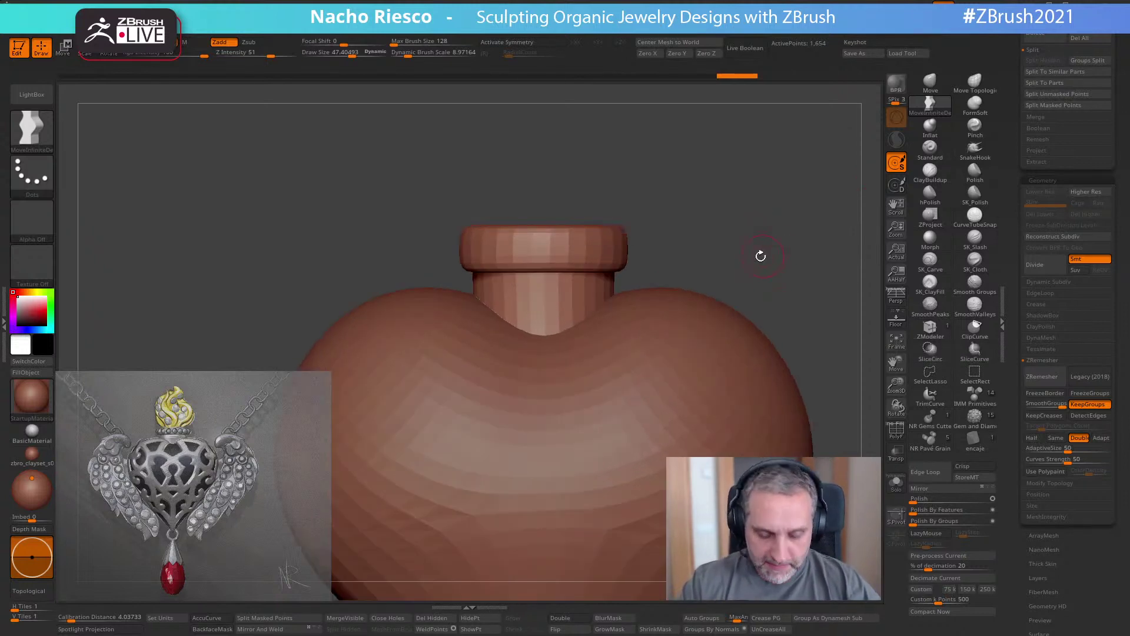
{"action": "key", "text": "w"}
{"action": "left_click_drag", "start_coordinate": [543, 176], "coordinate": [544, 174]}
{"action": "key", "text": "q"}
{"action": "scroll", "coordinate": [747, 197], "scroll_direction": "down", "scroll_amount": 3}
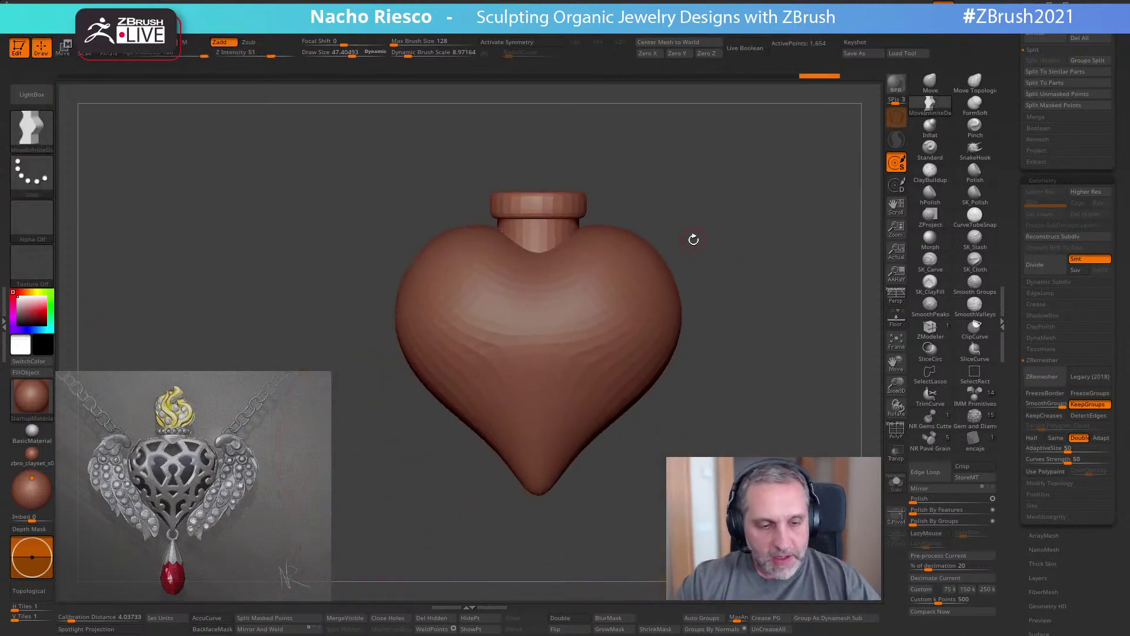
{"action": "key", "text": "ctrl+z"}
{"action": "key", "text": "ctrl+z"}
{"action": "key", "text": "ctrl+z"}
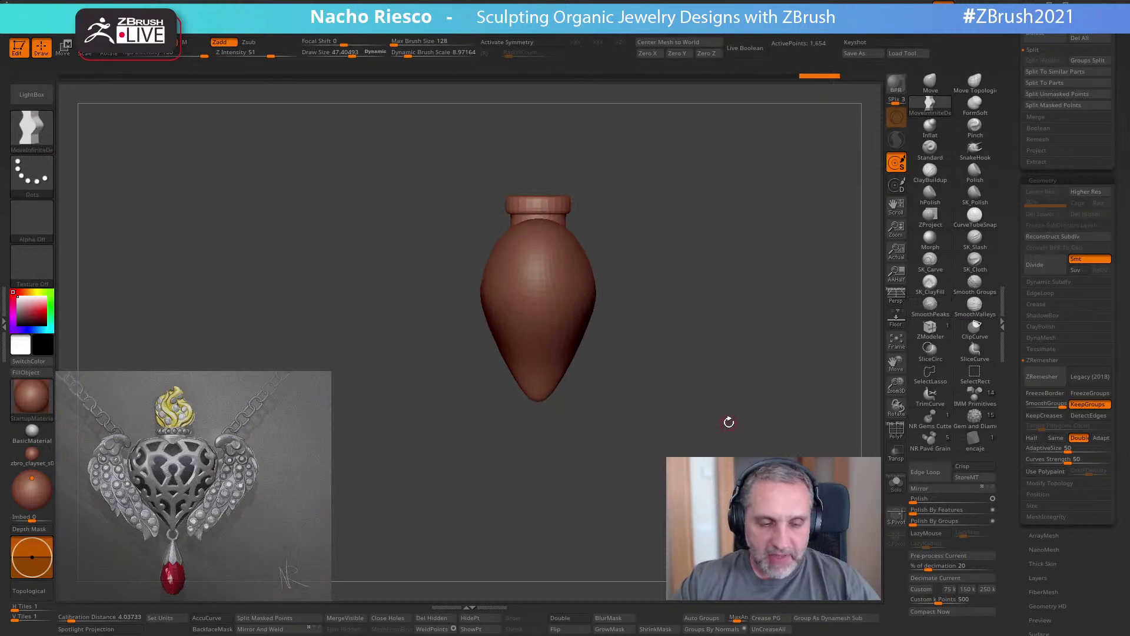
{"action": "key", "text": "ctrl+z"}
{"action": "key", "text": "ctrl+z"}
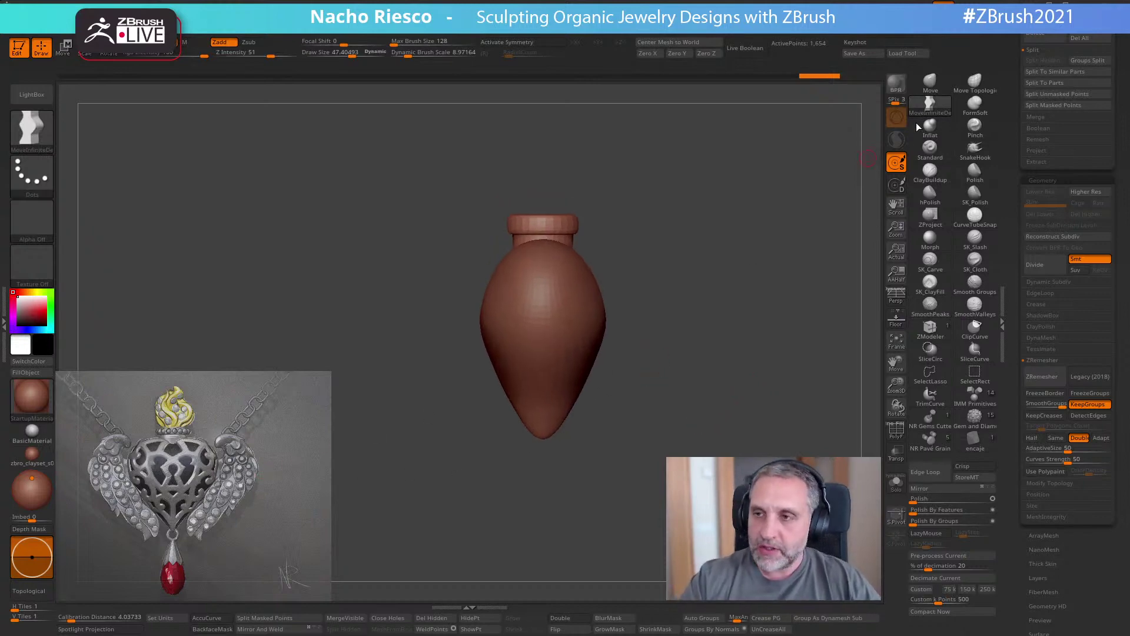
- Select the heart, set Dynamic Brush Scale to 50, and reshape its side profile fuller with the MoveInfiniteDepth brush
{"action": "key", "text": "ctrl+z"}
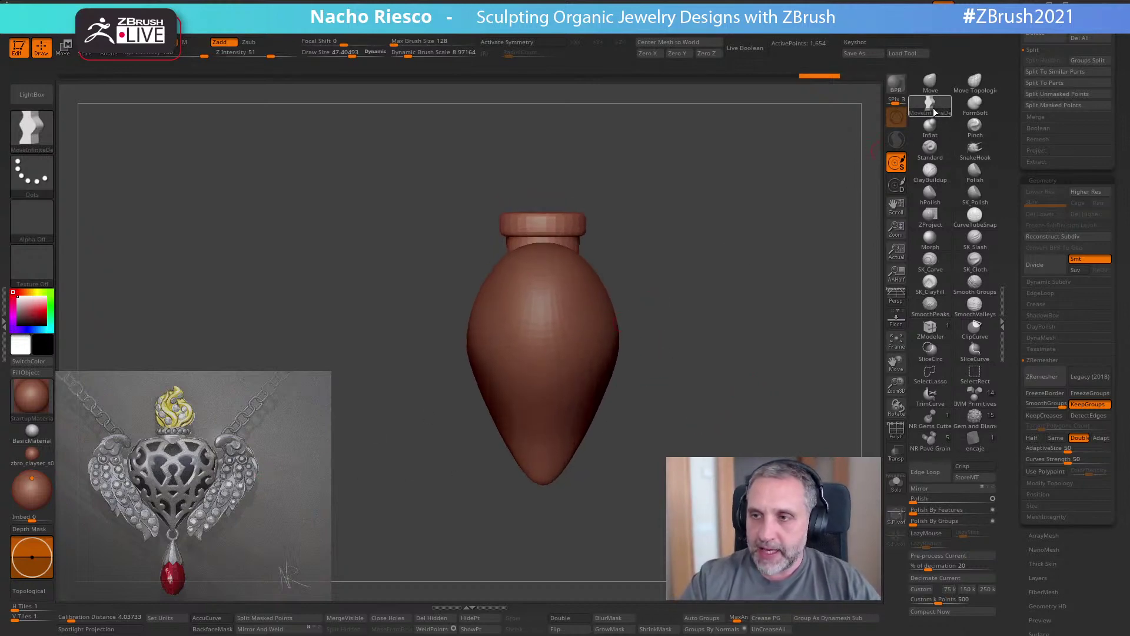
{"action": "key", "text": "b"}
{"action": "key", "text": "Escape"}
{"action": "left_click", "coordinate": [585, 324], "text": "alt"}
{"action": "key", "text": "s"}
{"action": "left_click_drag", "start_coordinate": [621, 300], "coordinate": [680, 303]}
{"action": "left_click_drag", "start_coordinate": [408, 55], "coordinate": [476, 55]}
{"action": "key", "text": "s"}
{"action": "mouse_move", "coordinate": [631, 284]}
{"action": "left_mouse_down"}
{"action": "mouse_move", "coordinate": [607, 294]}
{"action": "mouse_move", "coordinate": [614, 307]}
{"action": "left_mouse_up"}
{"action": "key", "text": "s"}
{"action": "left_click_drag", "start_coordinate": [612, 372], "coordinate": [619, 339]}
- Refine the taper near the heart's lower tip in side view using a smaller brush
{"action": "key", "text": "ctrl+shift+z"}
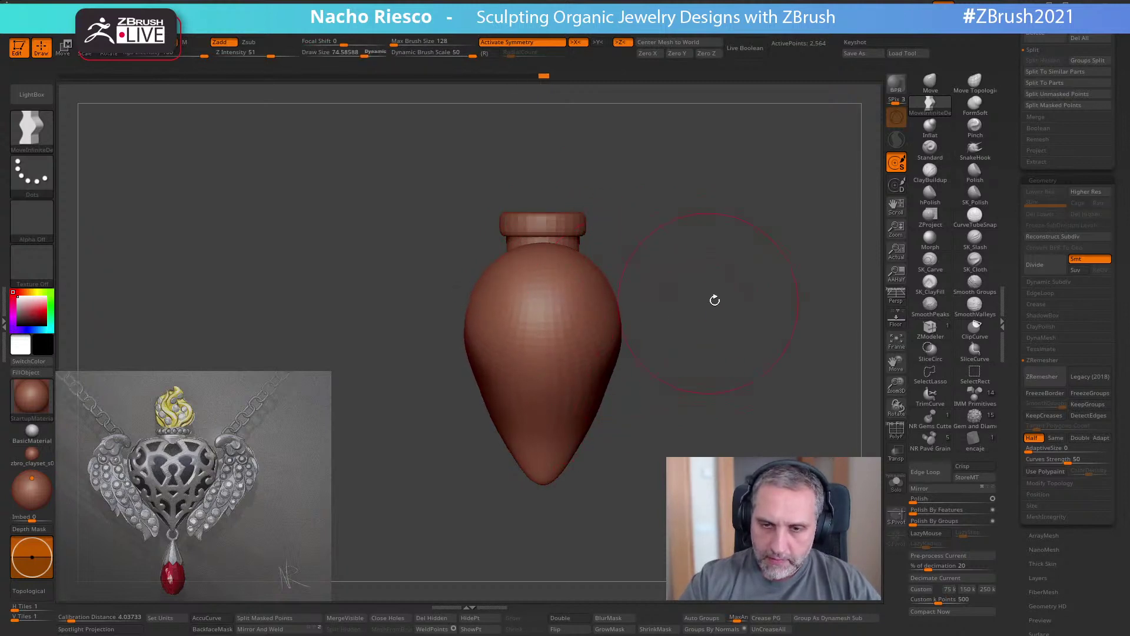
{"action": "key", "text": "ctrl+z"}
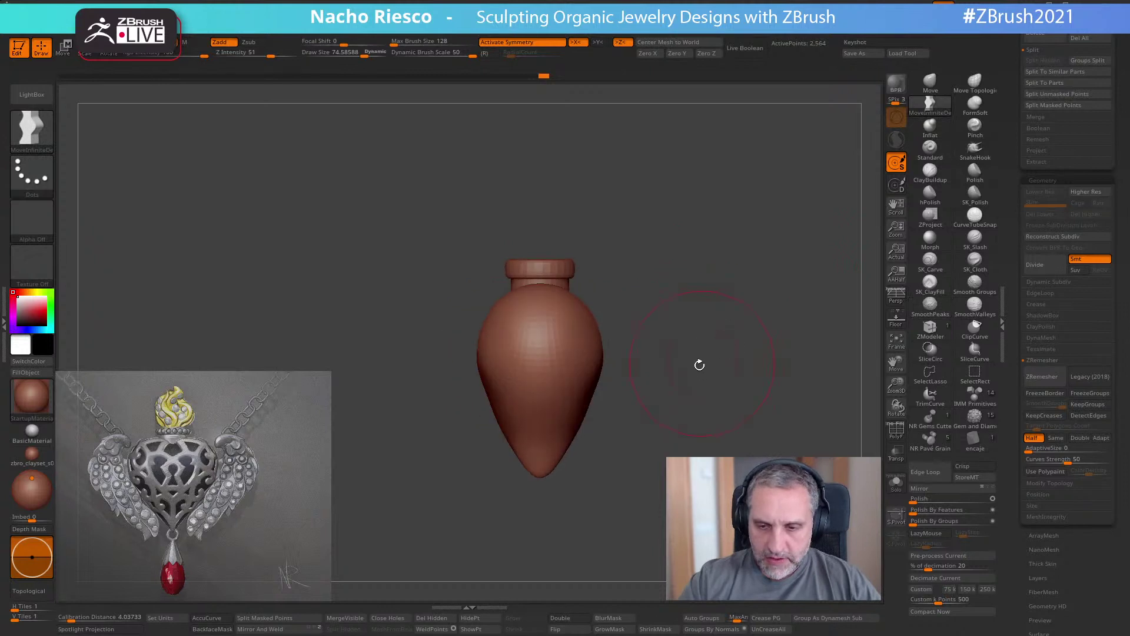
{"action": "key", "text": "s"}
{"action": "left_click_drag", "start_coordinate": [605, 420], "coordinate": [589, 422]}
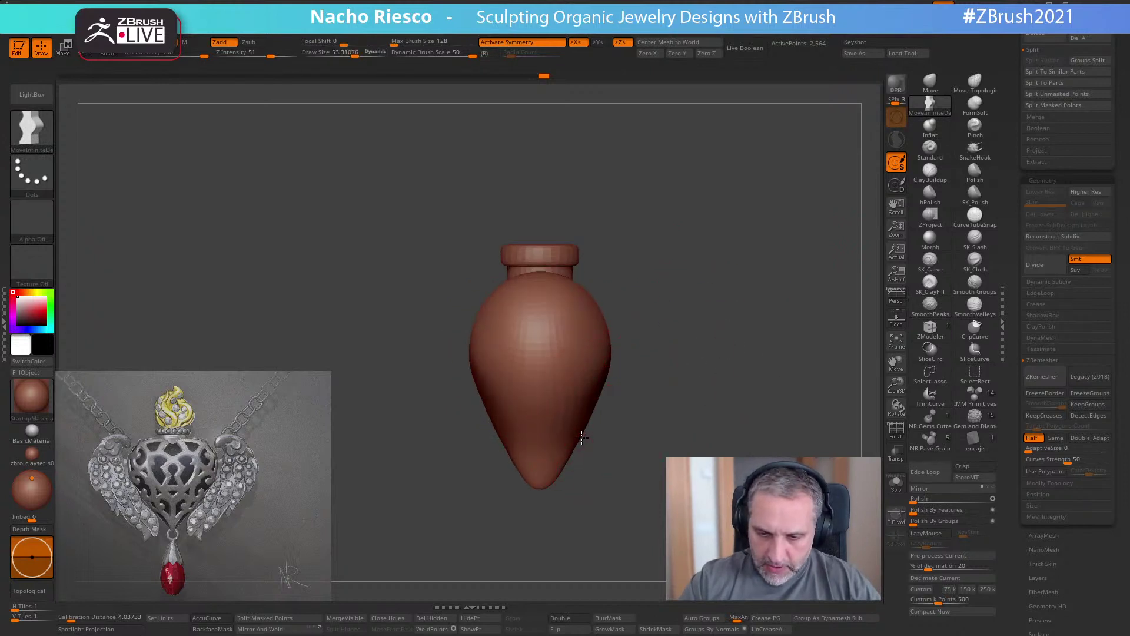
{"action": "key", "text": "ctrl+shift+z"}
{"action": "left_click_drag", "start_coordinate": [782, 328], "coordinate": [719, 320], "text": "alt"}
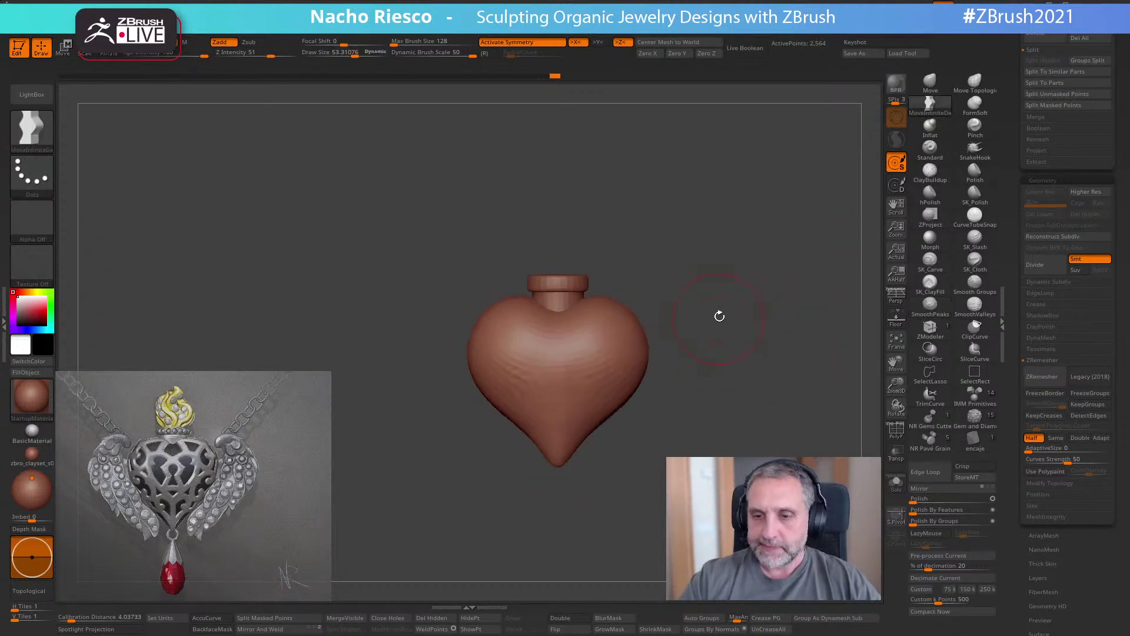
- Append a cube subtool, turn on transparency, and scale the cube up to be larger than the heart
{"action": "left_click_drag", "start_coordinate": [1023, 169], "coordinate": [1020, 458]}
{"action": "left_click_drag", "start_coordinate": [1069, 90], "coordinate": [1045, 90]}
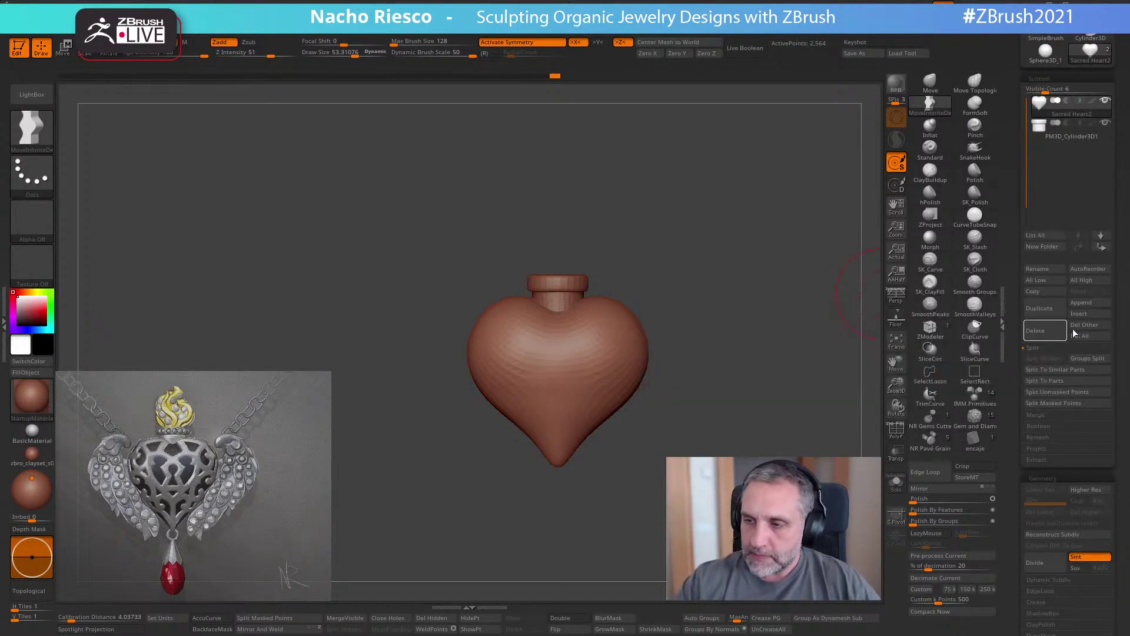
{"action": "left_click", "coordinate": [1086, 303]}
{"action": "left_click", "coordinate": [728, 372]}
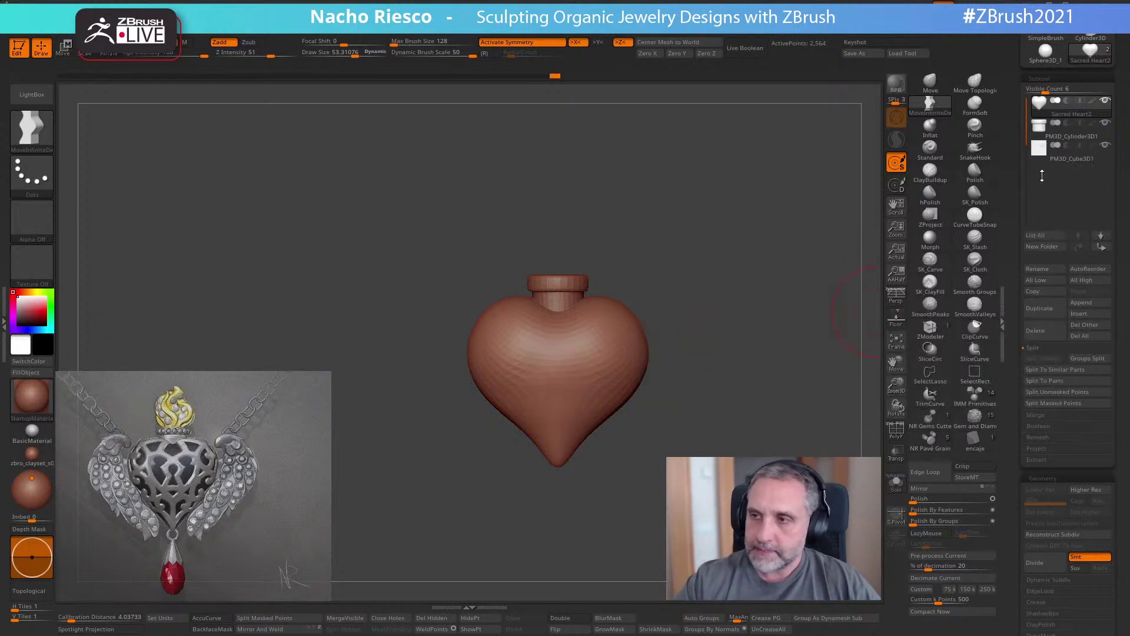
{"action": "left_click", "coordinate": [896, 452]}
{"action": "key", "text": "w"}
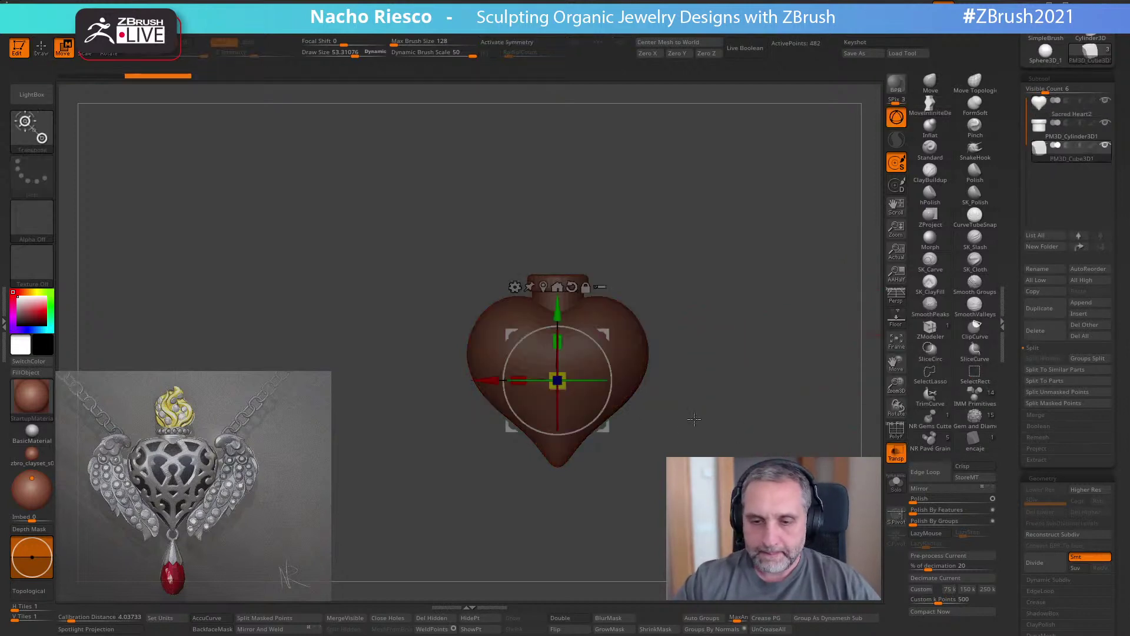
{"action": "left_click_drag", "start_coordinate": [562, 390], "coordinate": [587, 406]}
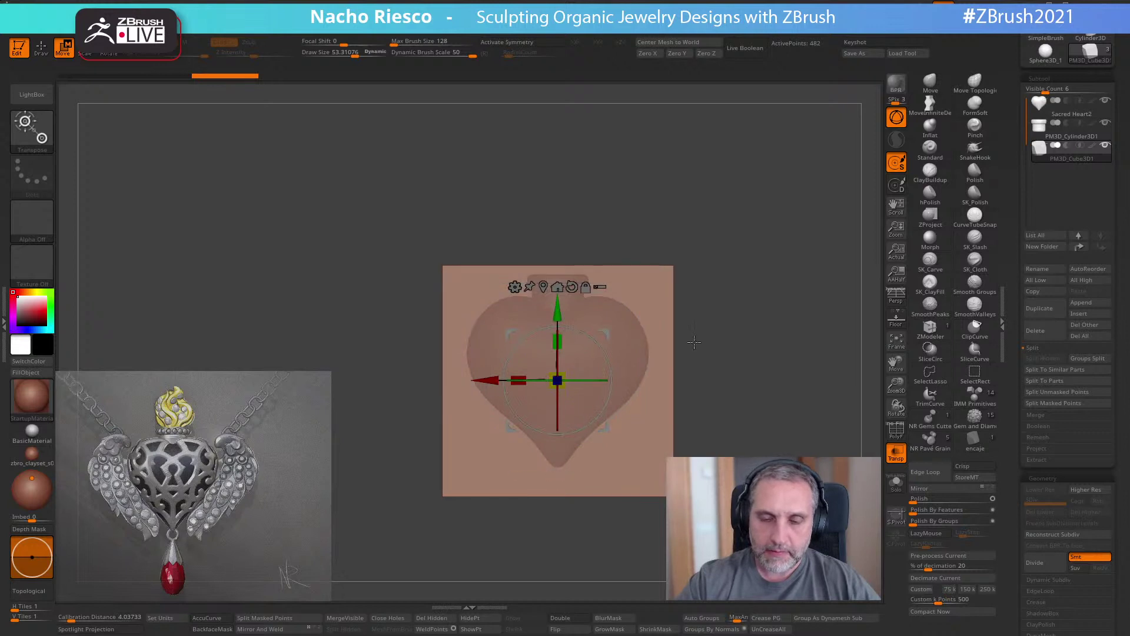
- Stretch the cube taller and move it along the depth axis until it overlaps only half of the heart
{"action": "left_click_drag", "start_coordinate": [684, 359], "coordinate": [726, 362], "text": "shift"}
{"action": "left_click_drag", "start_coordinate": [617, 381], "coordinate": [565, 378]}
{"action": "left_click_drag", "start_coordinate": [712, 335], "coordinate": [671, 333], "text": "shift"}
{"action": "left_click_drag", "start_coordinate": [461, 381], "coordinate": [514, 372]}
{"action": "key", "text": "ctrl+z"}
{"action": "left_click_drag", "start_coordinate": [498, 310], "coordinate": [498, 297]}
{"action": "left_click_drag", "start_coordinate": [691, 268], "coordinate": [735, 285], "text": "shift"}
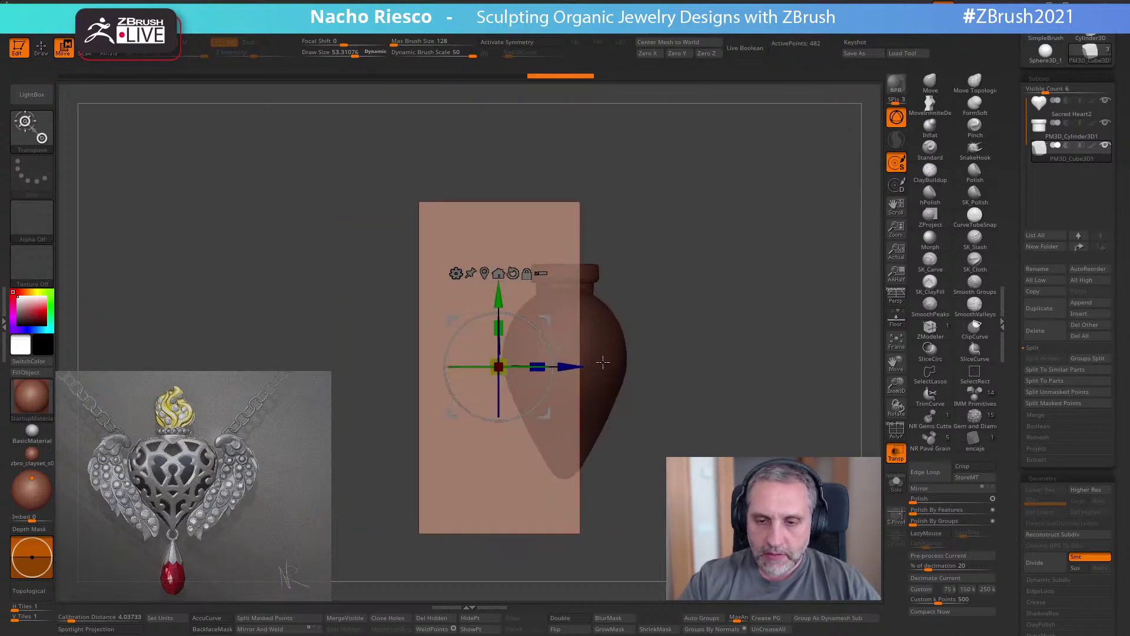
{"action": "left_click_drag", "start_coordinate": [575, 366], "coordinate": [555, 367]}
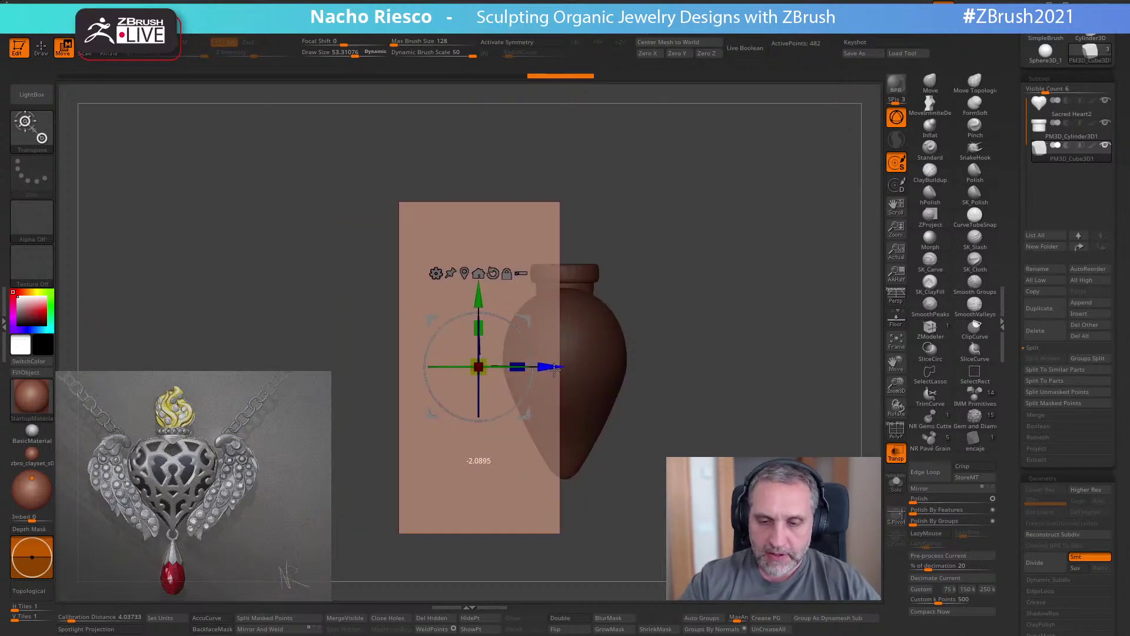
- Turn off transparency, set the cube subtool to subtract, and enable Live Boolean
{"action": "key", "text": "q"}
{"action": "left_click", "coordinate": [895, 452]}
{"action": "left_click_drag", "start_coordinate": [871, 382], "coordinate": [847, 365]}
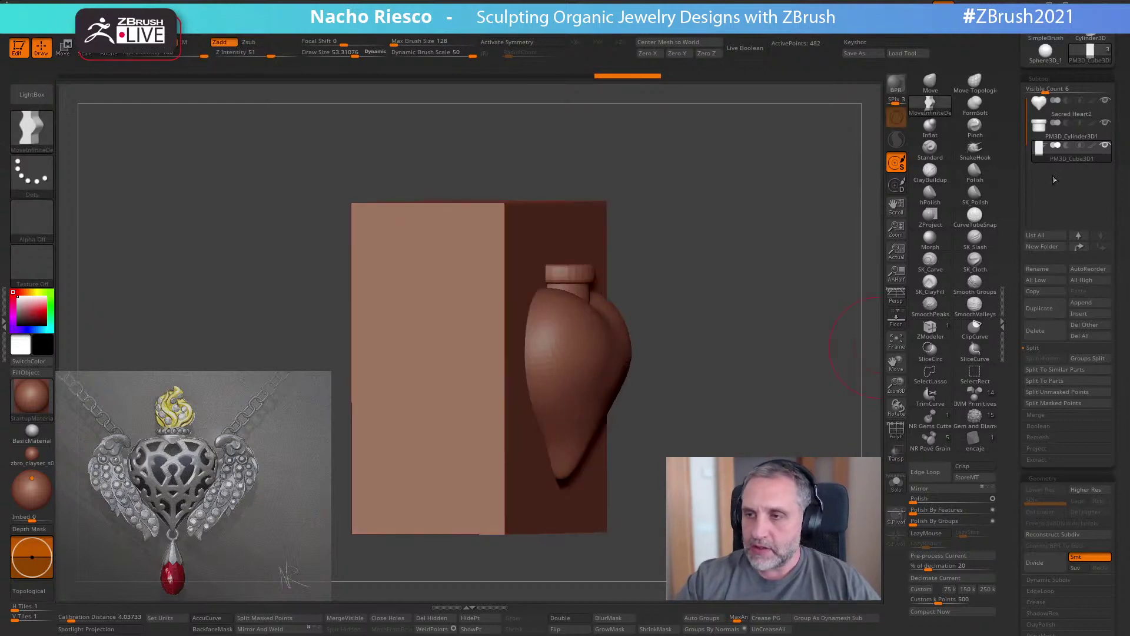
{"action": "left_click", "coordinate": [1066, 146]}
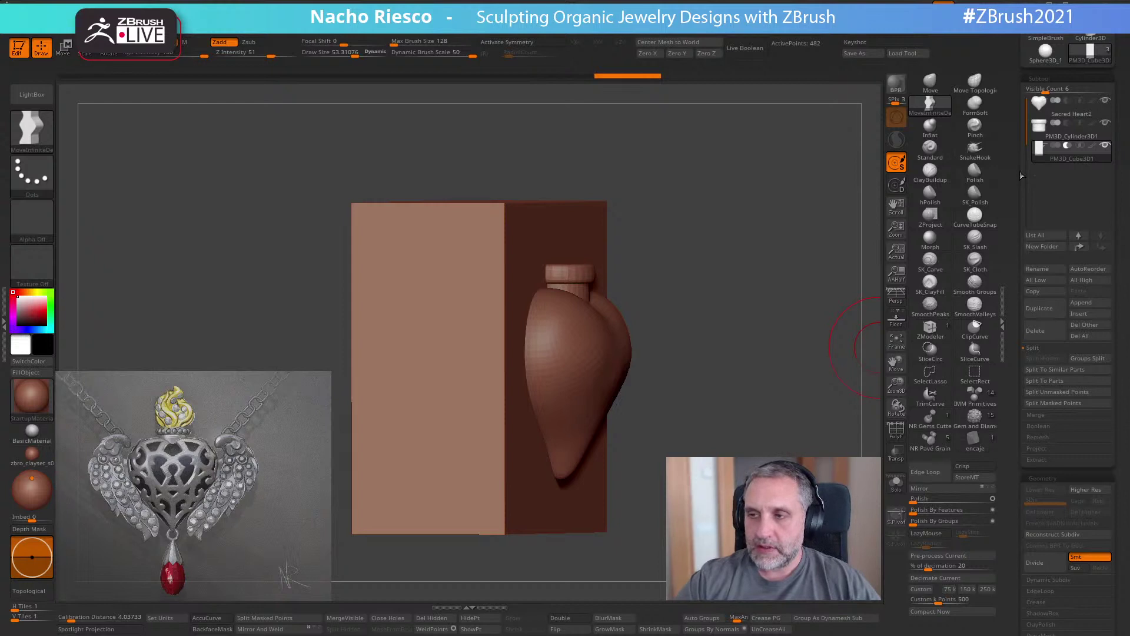
{"action": "left_click", "coordinate": [745, 48]}
- Nudge the subtracting cube along the depth axis so its cut face lies near the middle of the heart and neck
{"action": "left_click_drag", "start_coordinate": [743, 337], "coordinate": [721, 440]}
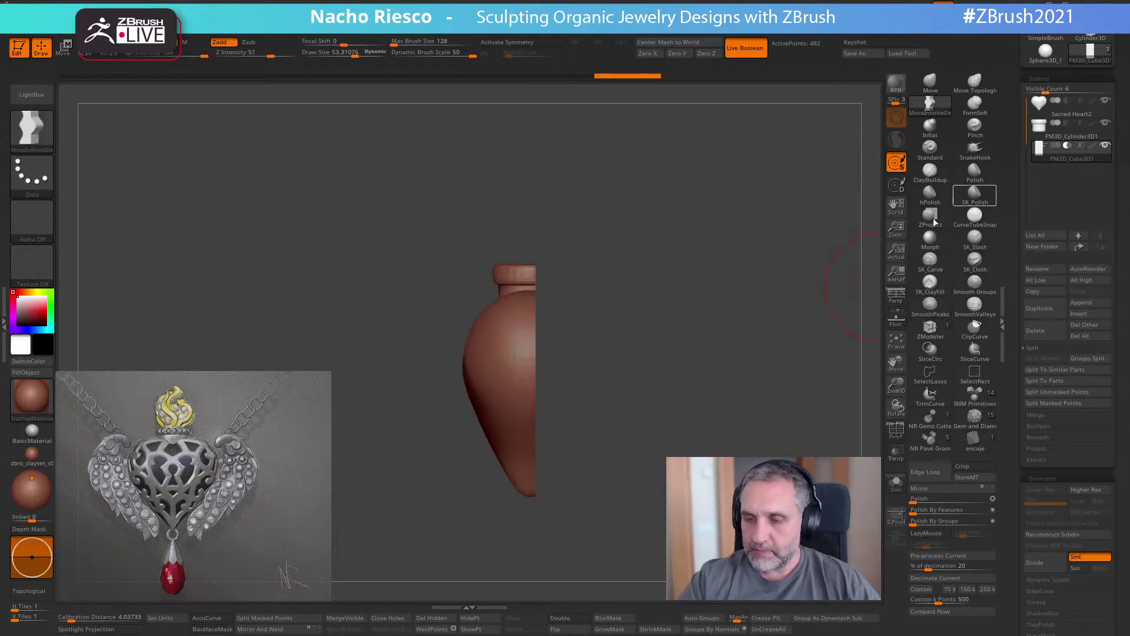
{"action": "key", "text": "w"}
{"action": "left_click_drag", "start_coordinate": [557, 376], "coordinate": [561, 376]}
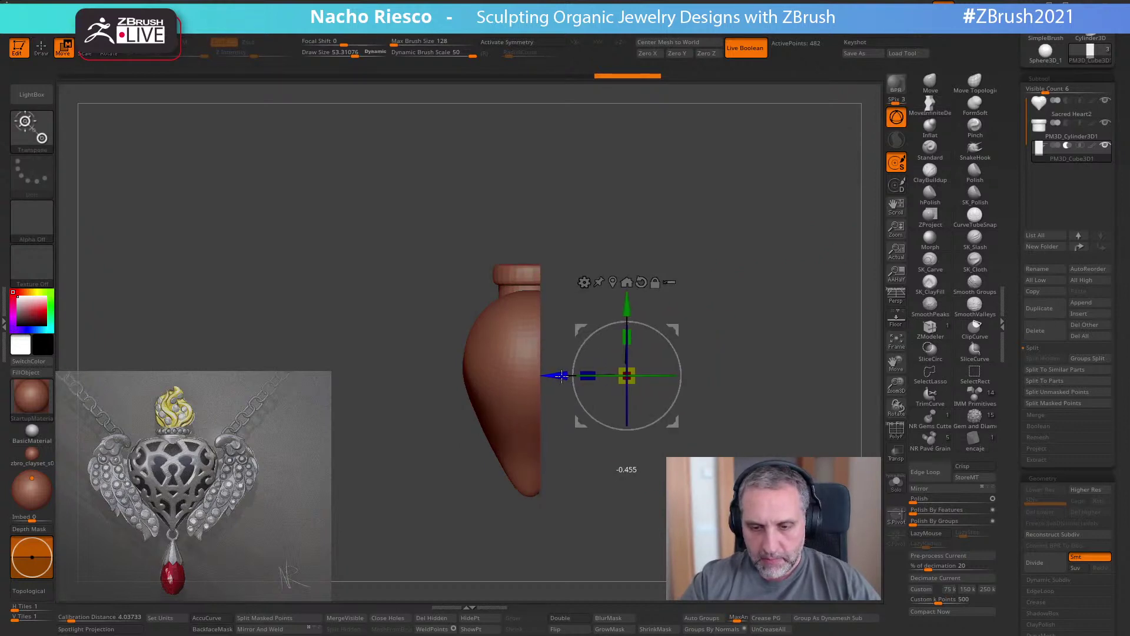
{"action": "key", "text": "q"}
{"action": "mouse_move", "coordinate": [582, 485]}
{"action": "left_mouse_down", "text": "alt"}
{"action": "mouse_move", "coordinate": [602, 363]}
{"action": "mouse_move", "coordinate": [590, 415]}
{"action": "left_mouse_up", "text": "alt"}
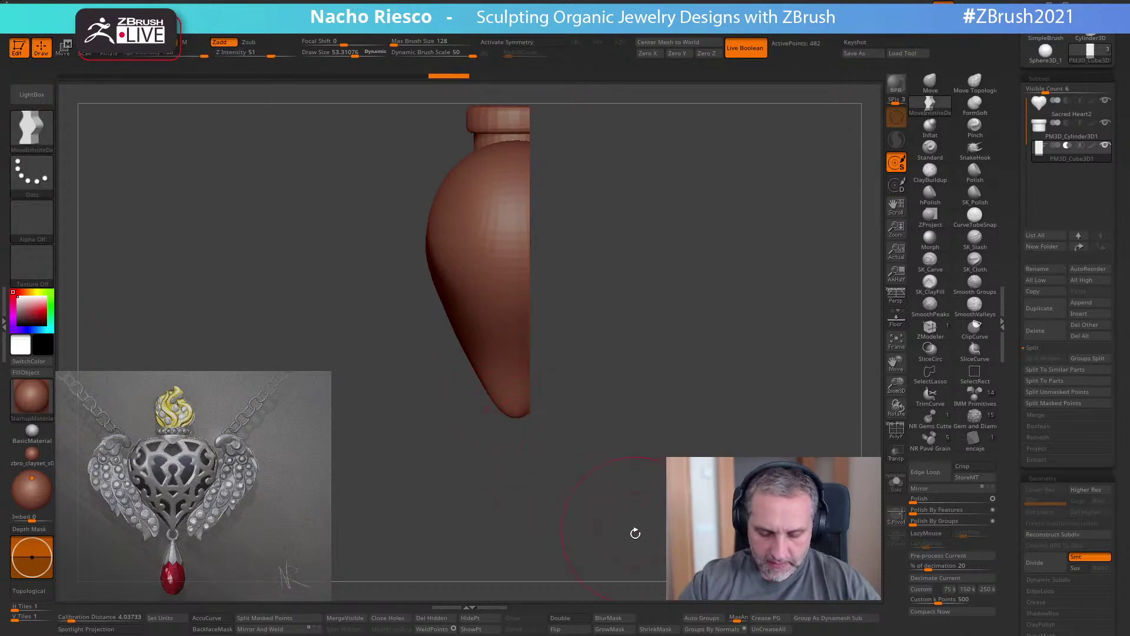
- Open the on-screen pen annotation tool, move its toolbar to the canvas edge, and collapse it
{"action": "key", "text": "super"}
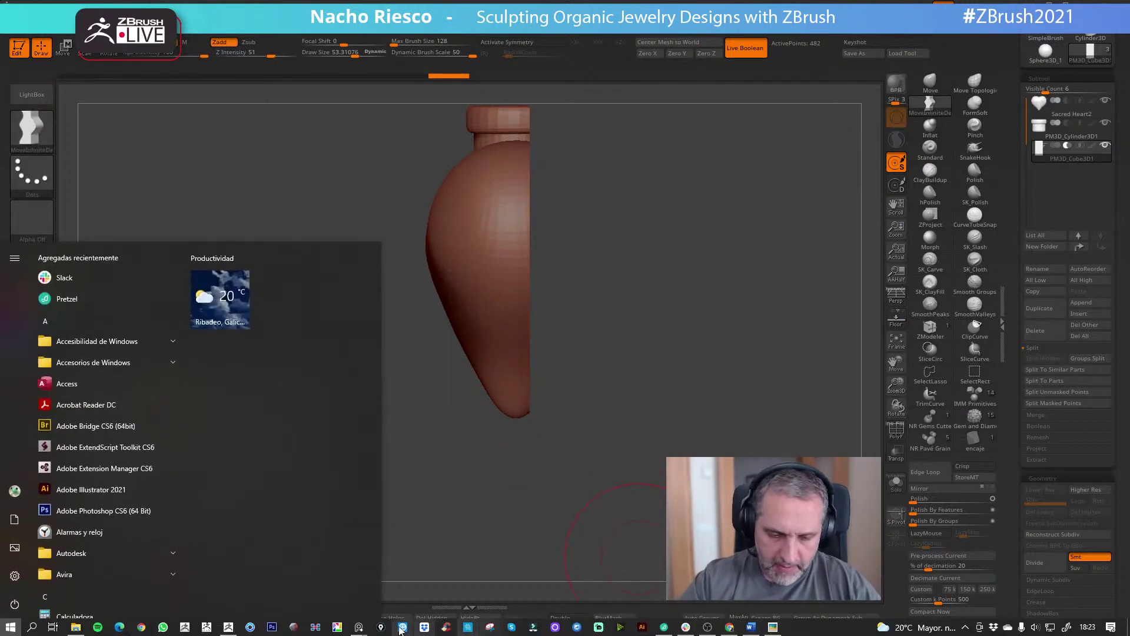
{"action": "left_click", "coordinate": [423, 627]}
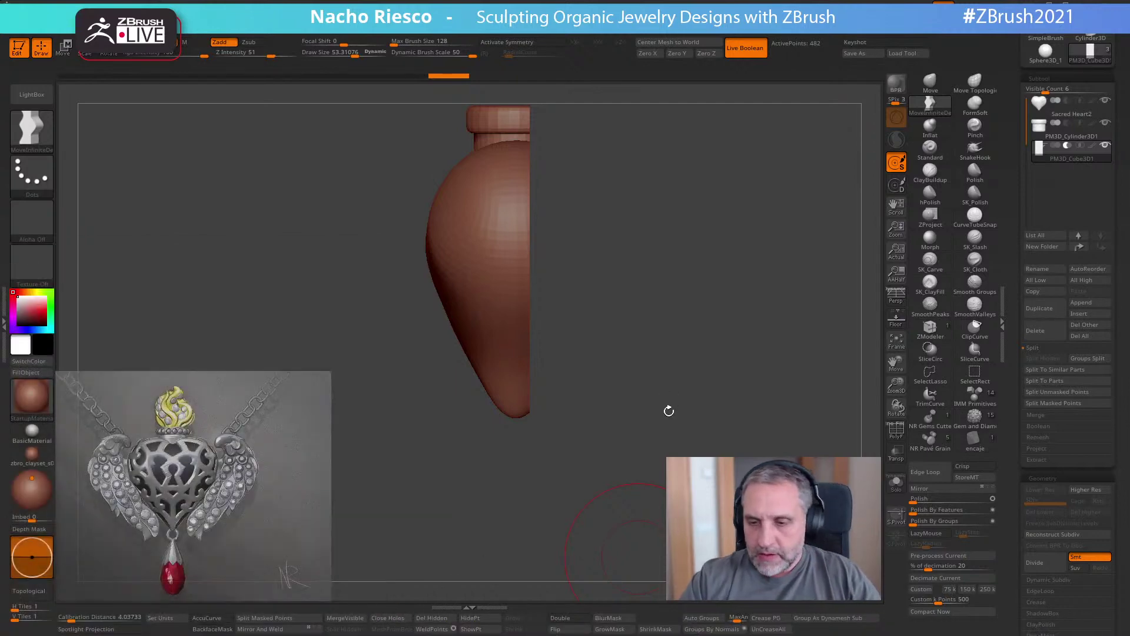
{"action": "key", "text": "super"}
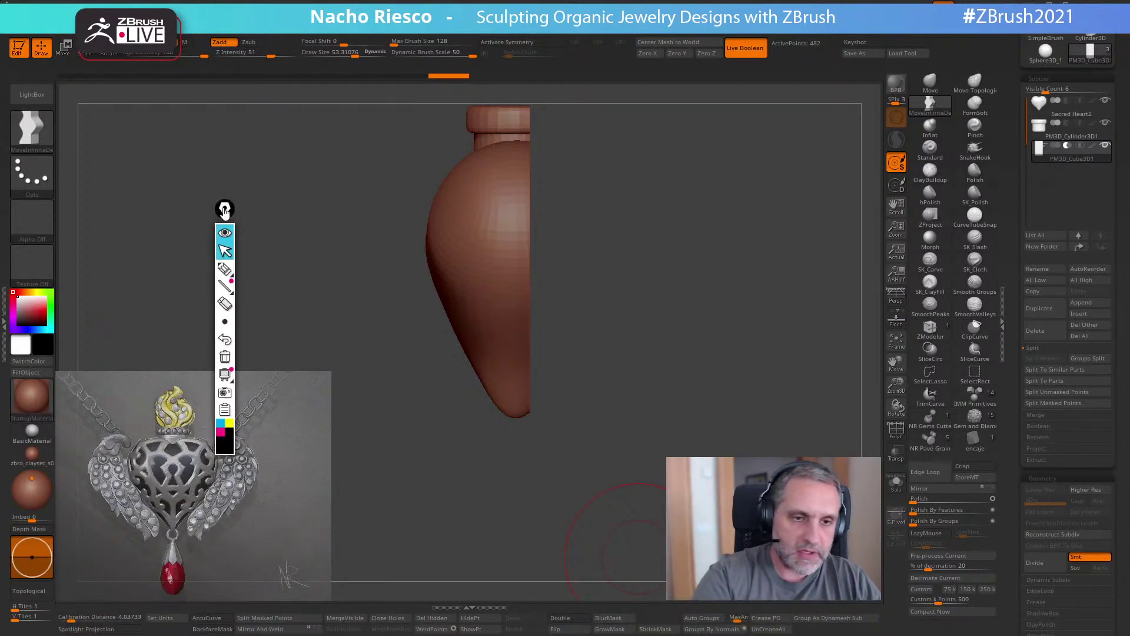
{"action": "mouse_move", "coordinate": [226, 212]}
{"action": "left_mouse_down"}
{"action": "mouse_move", "coordinate": [872, 109]}
{"action": "mouse_move", "coordinate": [873, 95]}
{"action": "left_mouse_up"}
{"action": "left_click", "coordinate": [873, 115]}
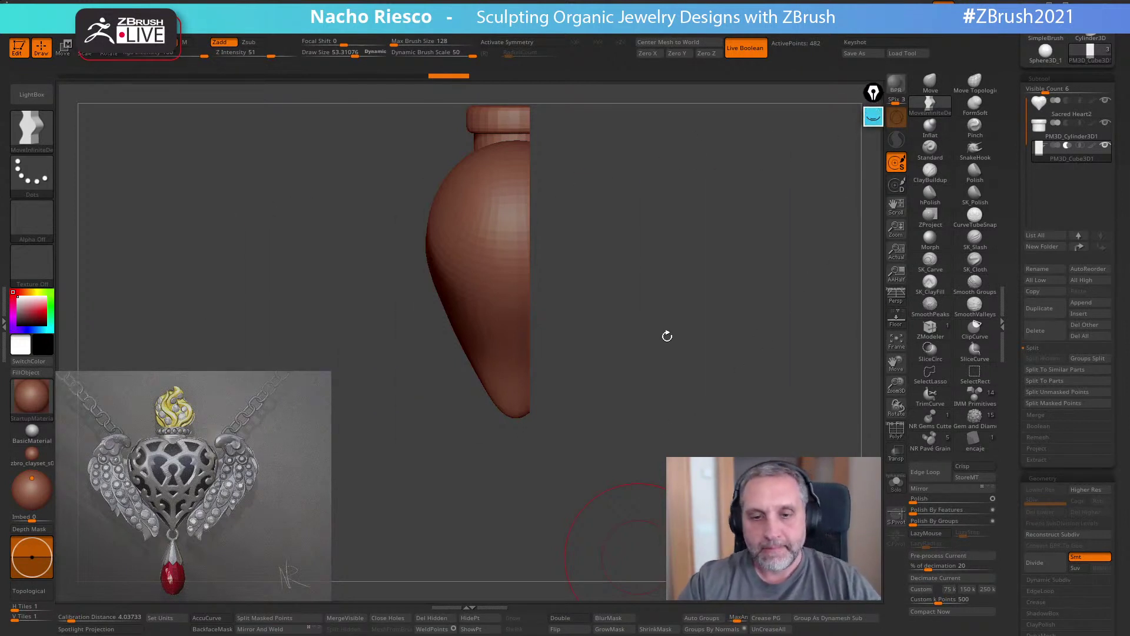
- Append a Ring3D subtool, make it the active piece, and turn on transparency to see it inside the heart
{"action": "left_click", "coordinate": [1033, 118]}
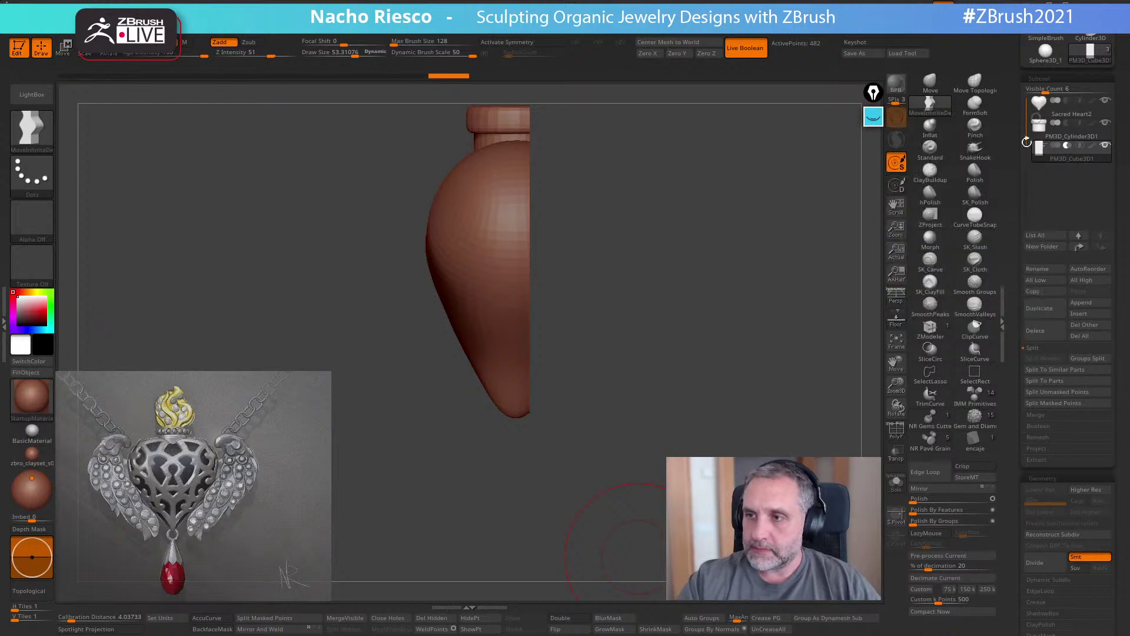
{"action": "mouse_move", "coordinate": [684, 360]}
{"action": "left_mouse_down"}
{"action": "mouse_move", "coordinate": [777, 378]}
{"action": "mouse_move", "coordinate": [810, 454]}
{"action": "mouse_move", "coordinate": [655, 536]}
{"action": "mouse_move", "coordinate": [640, 519]}
{"action": "mouse_move", "coordinate": [665, 474]}
{"action": "mouse_move", "coordinate": [665, 512]}
{"action": "left_mouse_up"}
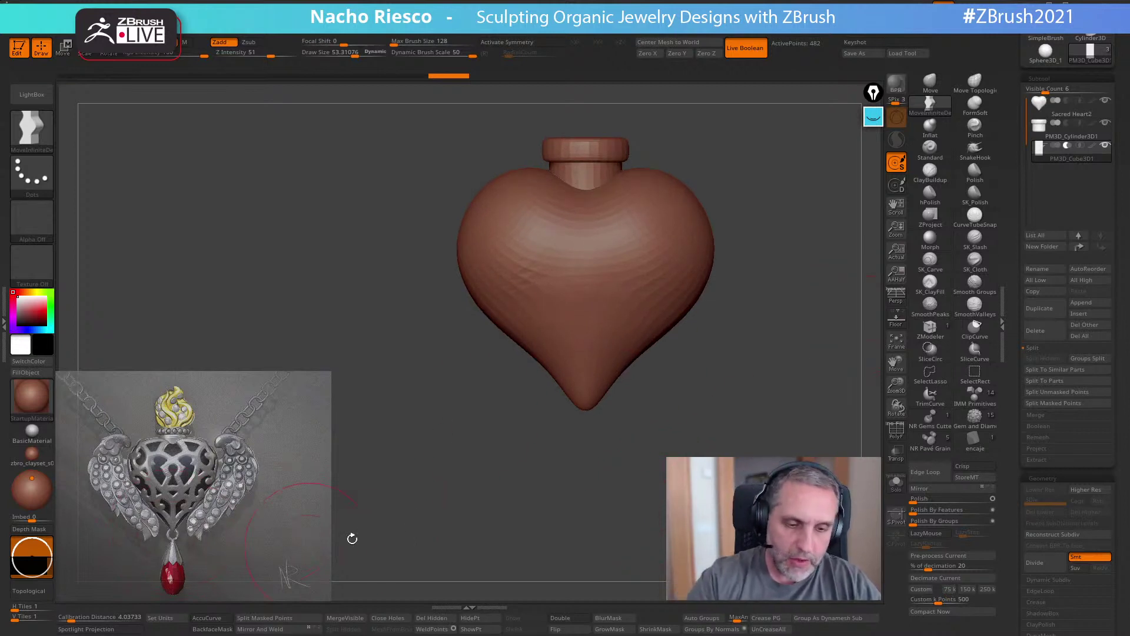
{"action": "left_click_drag", "start_coordinate": [756, 493], "coordinate": [740, 512], "text": "alt"}
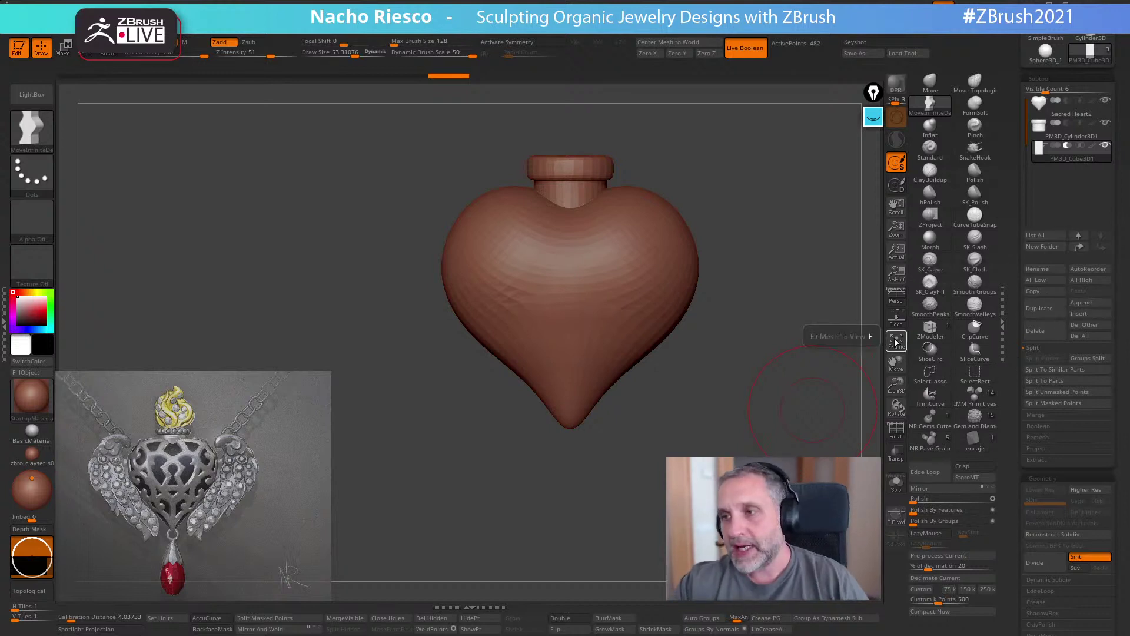
{"action": "left_click", "coordinate": [1082, 303]}
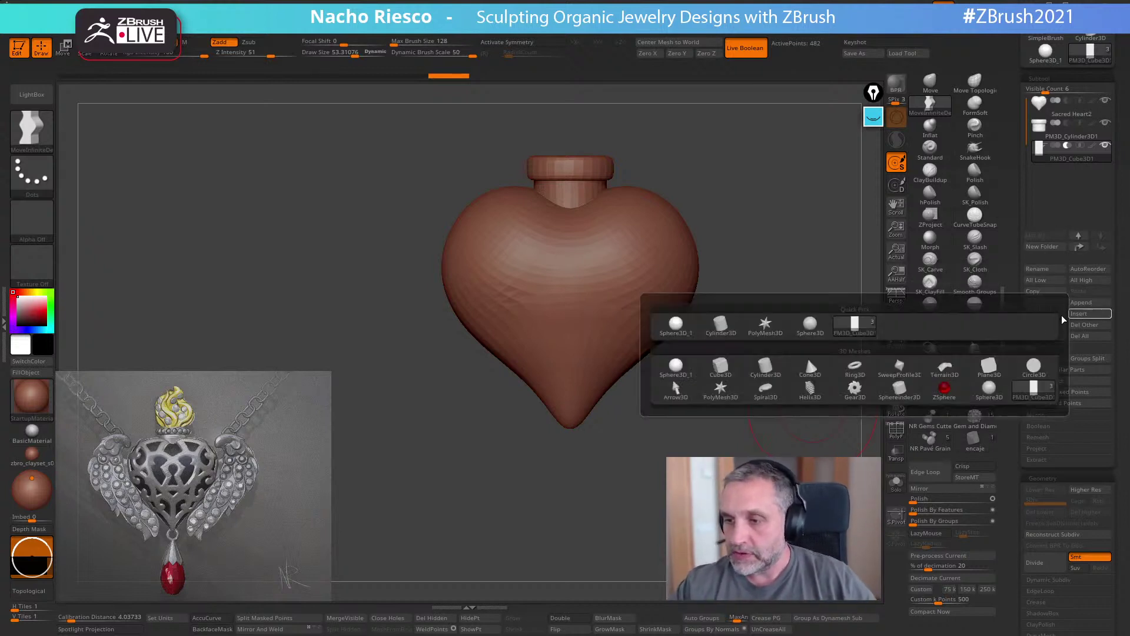
{"action": "left_click", "coordinate": [855, 372]}
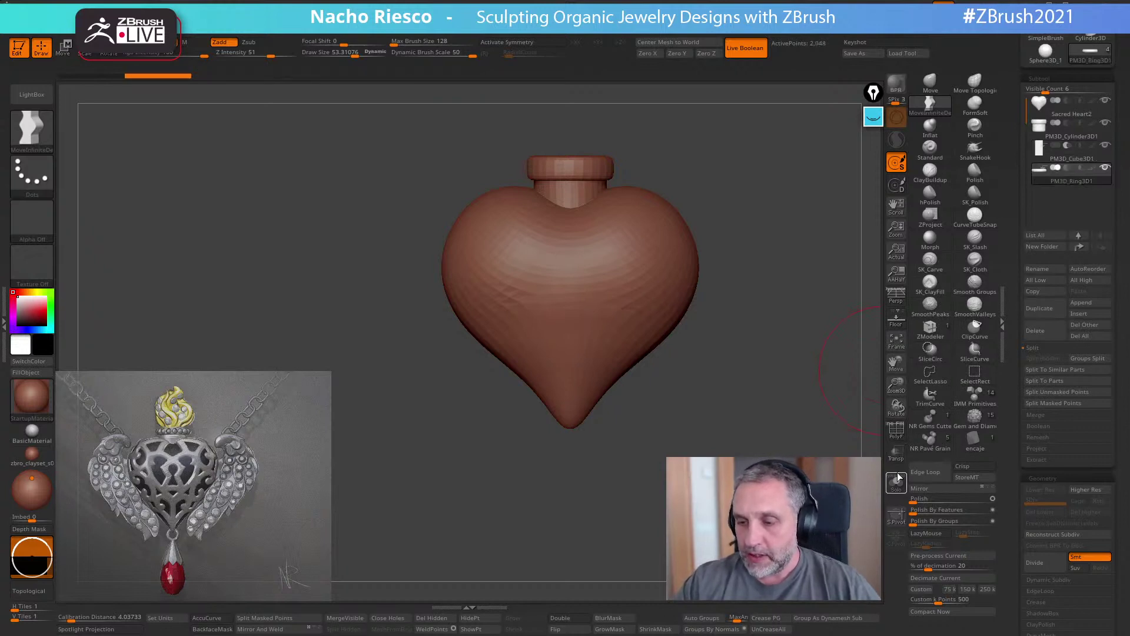
{"action": "left_click", "coordinate": [895, 453]}
{"action": "left_click_drag", "start_coordinate": [824, 455], "coordinate": [734, 454], "text": "alt"}
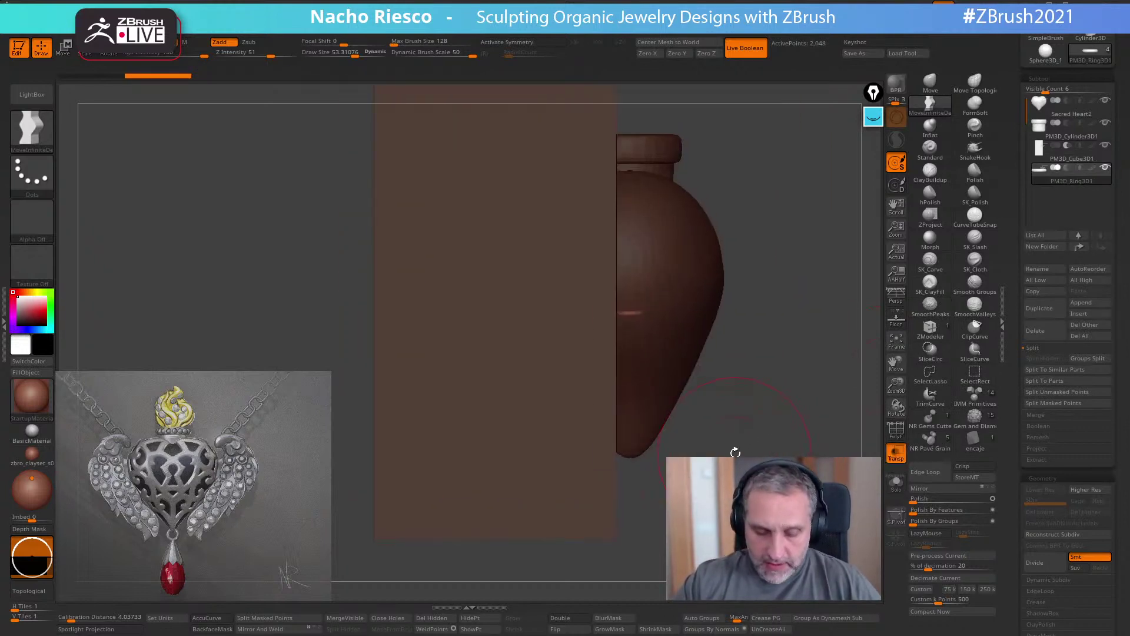
- Rotate the ring upright facing the front and move it down to the heart's lower tip
{"action": "key", "text": "r"}
{"action": "left_click_drag", "start_coordinate": [665, 272], "coordinate": [665, 339], "text": "shift"}
{"action": "left_click_drag", "start_coordinate": [630, 383], "coordinate": [630, 501]}
{"action": "left_click_drag", "start_coordinate": [818, 494], "coordinate": [736, 494], "text": "shift"}
{"action": "left_click_drag", "start_coordinate": [630, 500], "coordinate": [629, 533]}
{"action": "key", "text": "q"}
{"action": "left_click_drag", "start_coordinate": [699, 488], "coordinate": [627, 384], "text": "alt"}
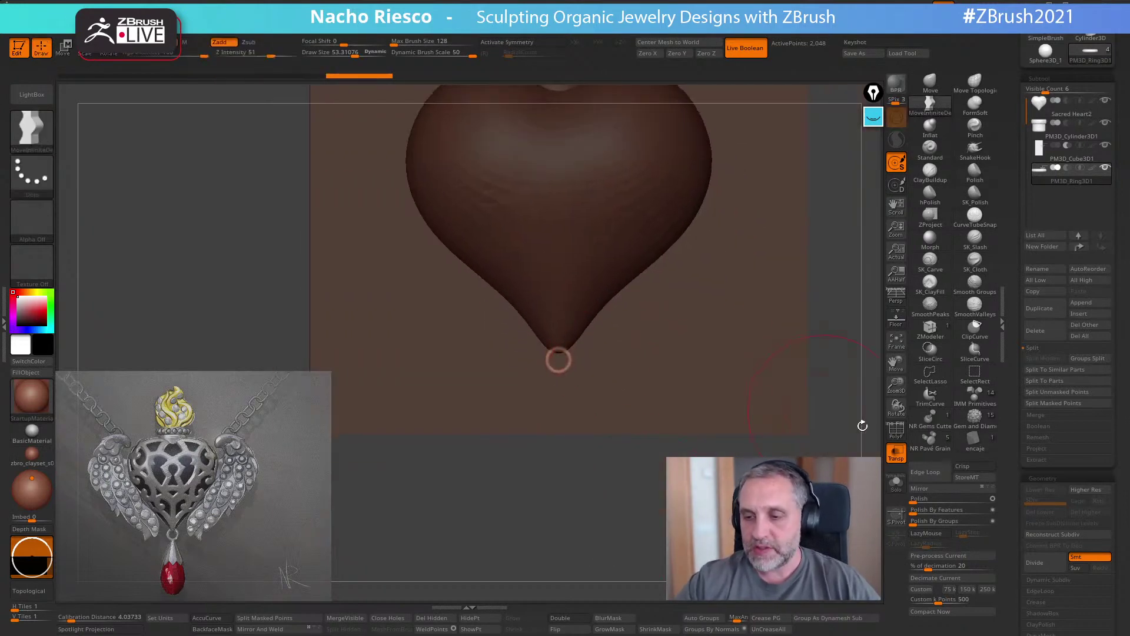
- Isolate the ring, switch from the gizmo to the Transpose line, and measure the thickness of the ring's band
{"action": "left_click", "coordinate": [898, 493]}
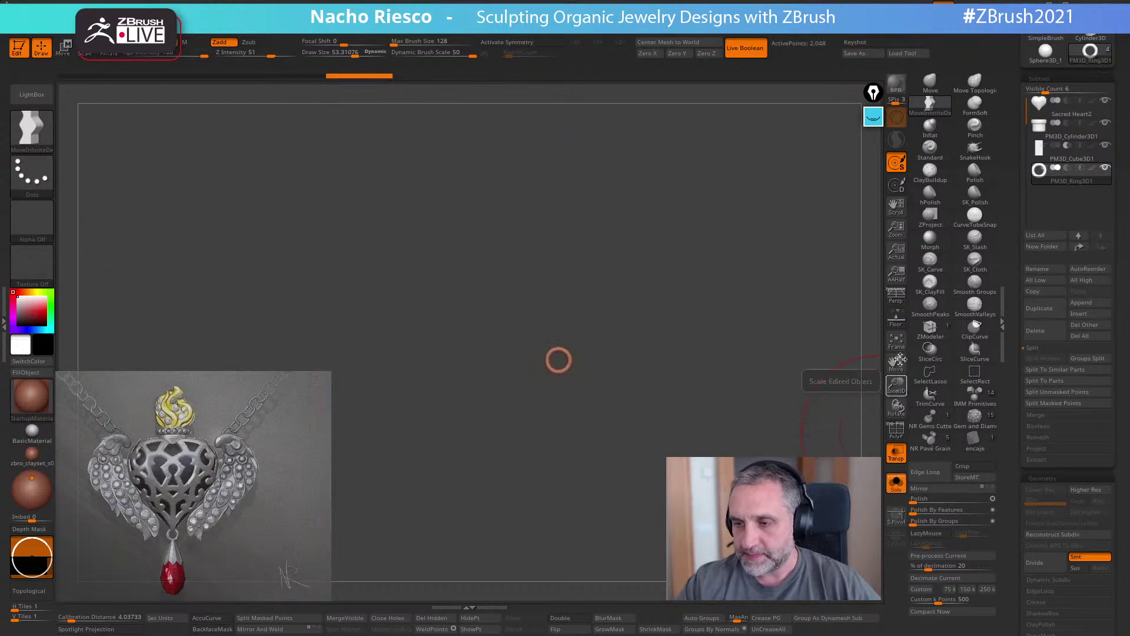
{"action": "key", "text": "f"}
{"action": "left_click_drag", "start_coordinate": [775, 385], "coordinate": [735, 411], "text": "alt"}
{"action": "key", "text": "w"}
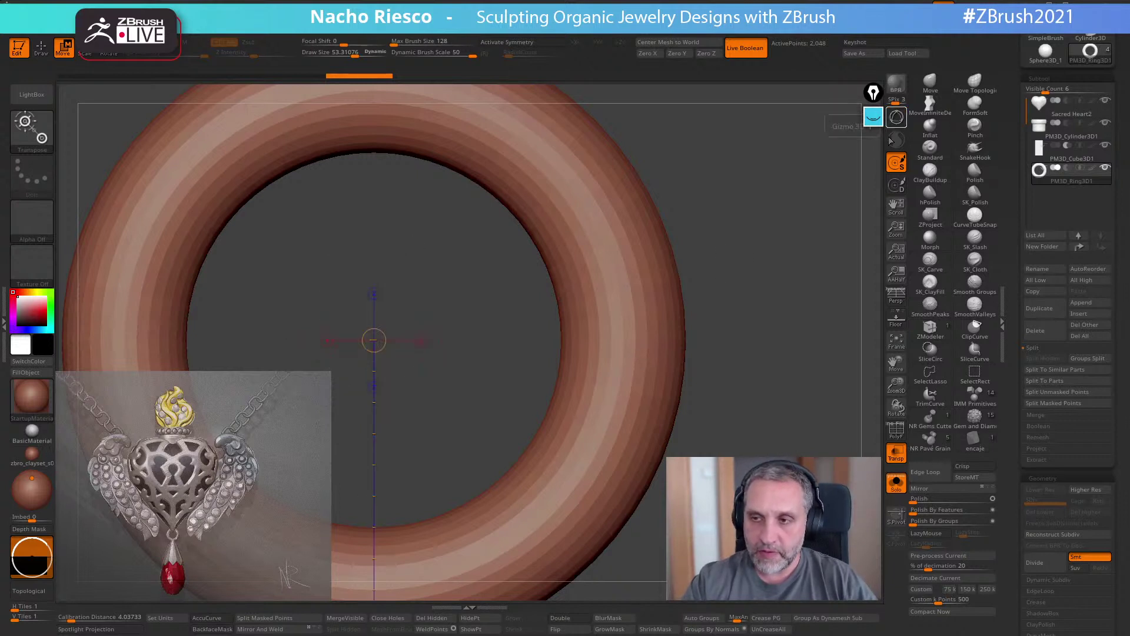
{"action": "left_click", "coordinate": [897, 118]}
{"action": "key", "text": "y"}
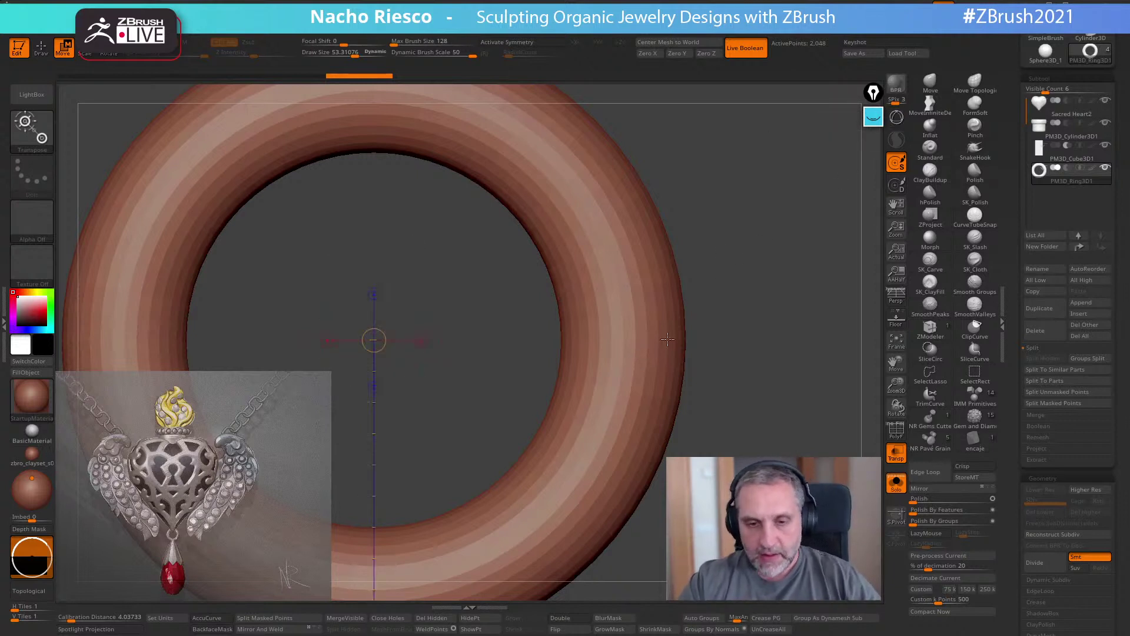
{"action": "left_click_drag", "start_coordinate": [561, 342], "coordinate": [685, 340]}
{"action": "right_click_drag", "start_coordinate": [754, 292], "coordinate": [541, 402], "text": "ctrl"}
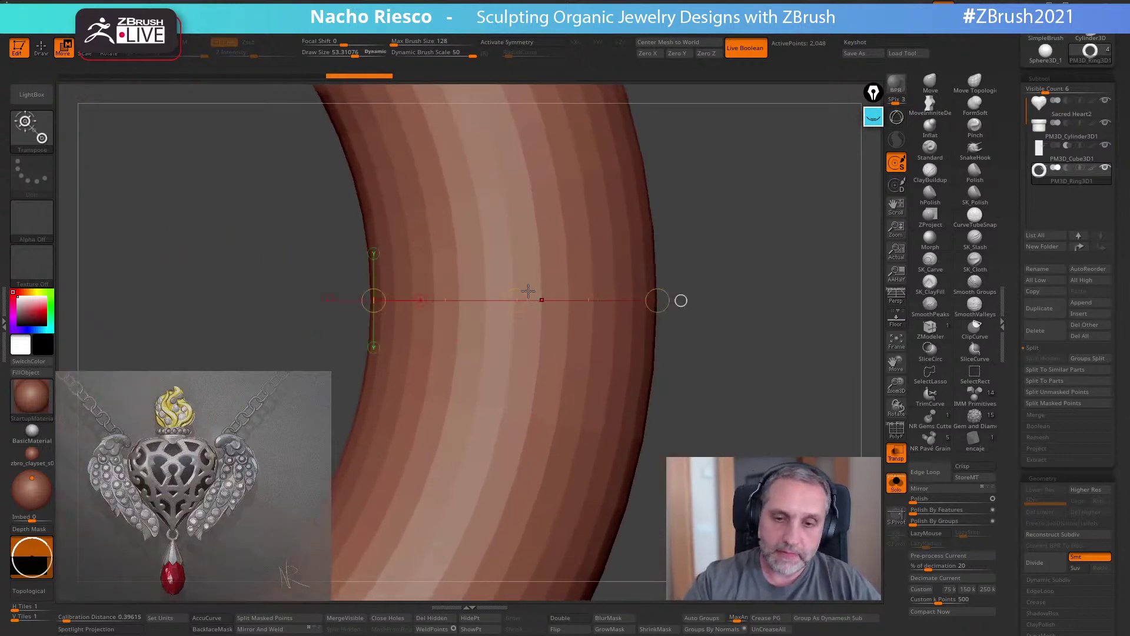
{"action": "left_click_drag", "start_coordinate": [373, 300], "coordinate": [655, 301]}
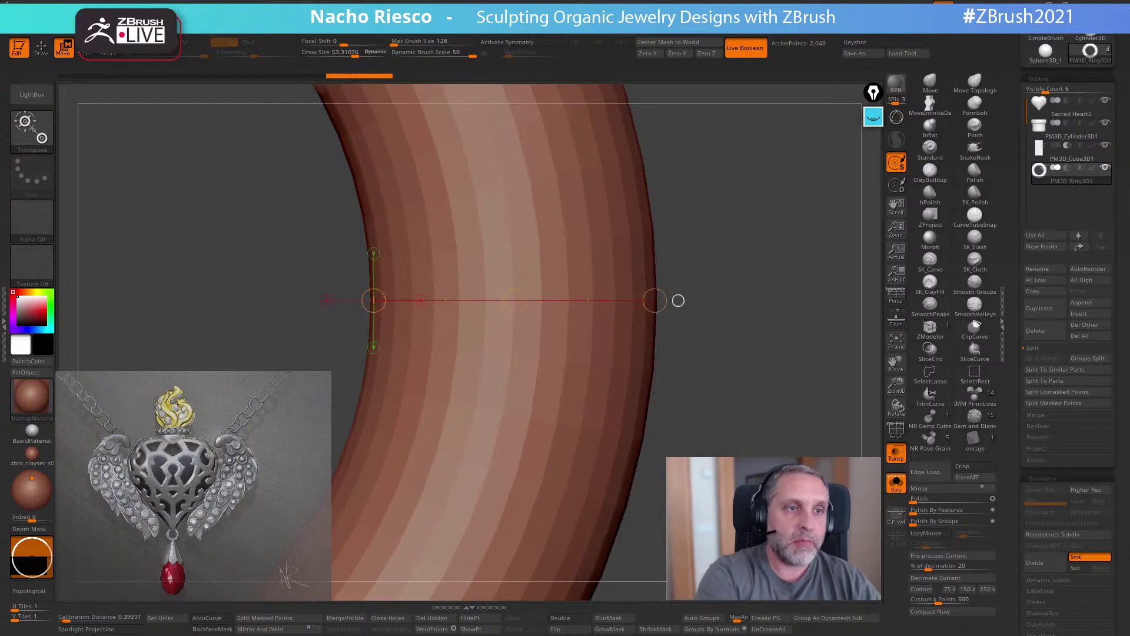
{"action": "left_click_drag", "start_coordinate": [517, 291], "coordinate": [513, 290]}
{"action": "left_click_drag", "start_coordinate": [651, 300], "coordinate": [657, 300]}
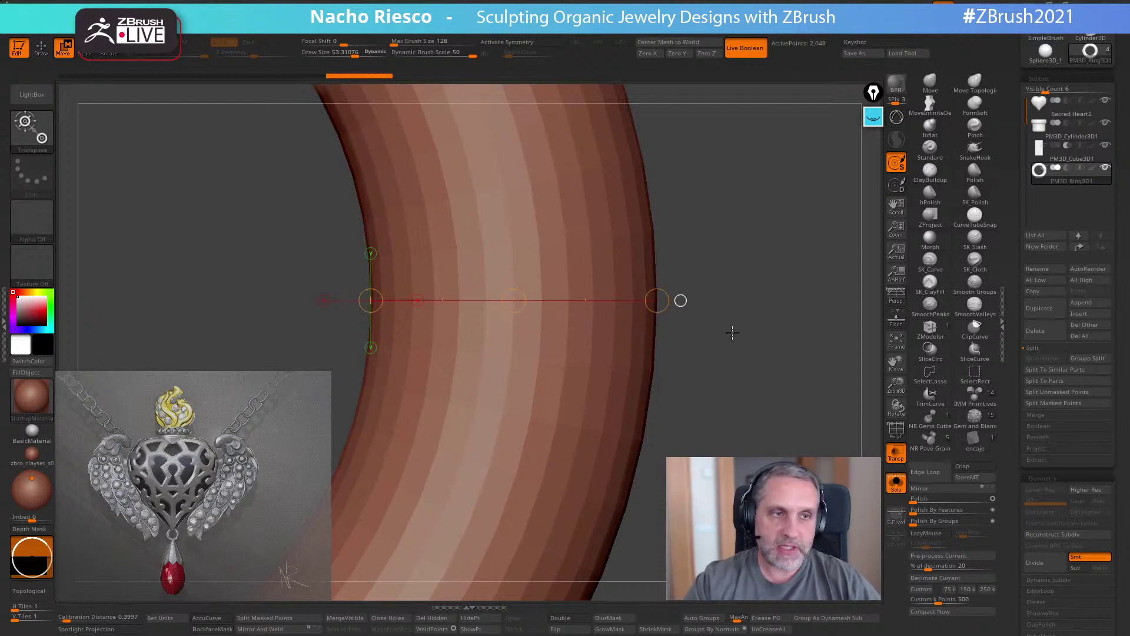
{"action": "left_click_drag", "start_coordinate": [732, 343], "coordinate": [706, 241], "text": "alt"}
- Turn off transparency and measure the isolated ring's inner diameter with the Transpose line
{"action": "key", "text": "q"}
{"action": "mouse_move", "coordinate": [652, 377]}
{"action": "left_mouse_down", "text": "alt"}
{"action": "mouse_move", "coordinate": [653, 335]}
{"action": "mouse_move", "coordinate": [728, 442]}
{"action": "left_mouse_up", "text": "alt"}
{"action": "left_click", "coordinate": [895, 481]}
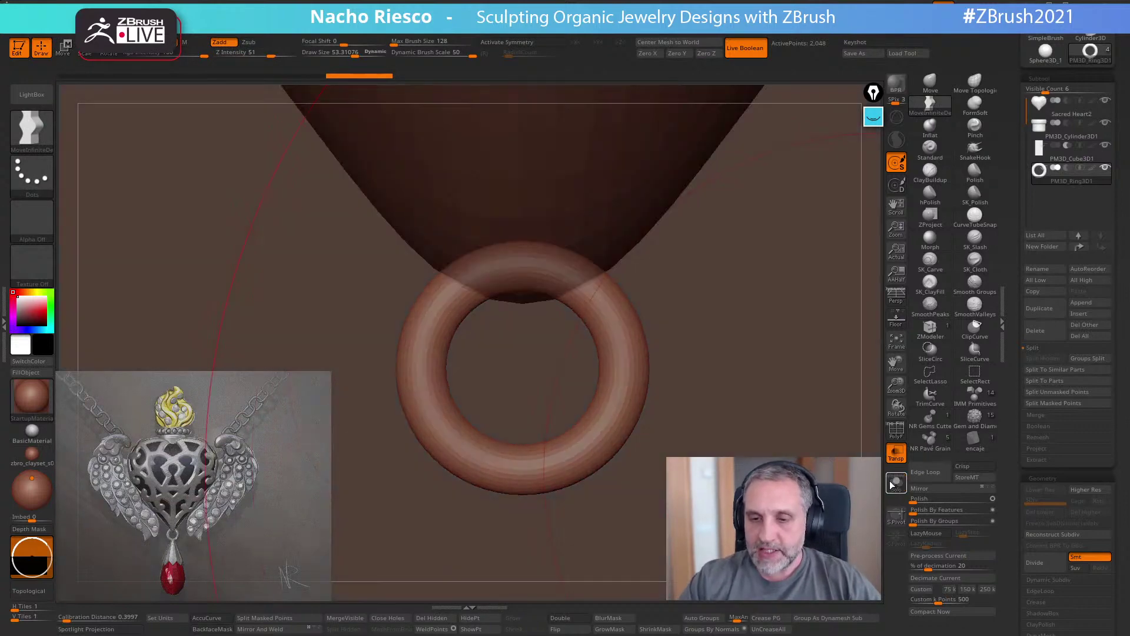
{"action": "left_click", "coordinate": [895, 451]}
{"action": "left_click", "coordinate": [896, 483]}
{"action": "key", "text": "w"}
{"action": "left_click_drag", "start_coordinate": [516, 231], "coordinate": [523, 436]}
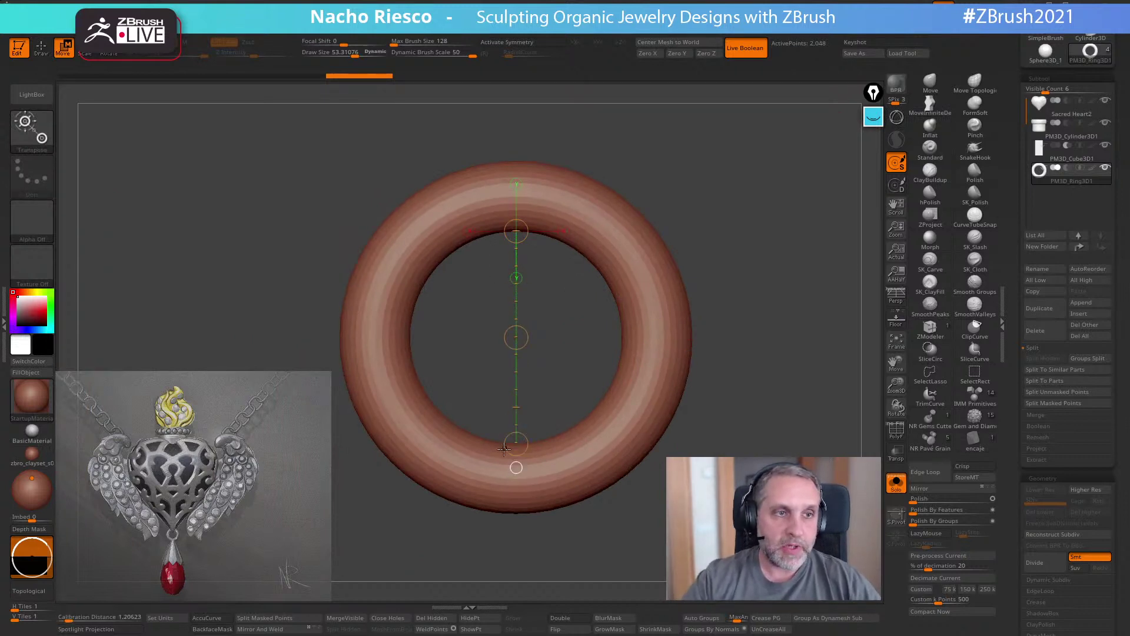
- Scale the ring up slightly, to an inner diameter of about 1.29 mm, checking it with the Transpose line
{"action": "key", "text": "y"}
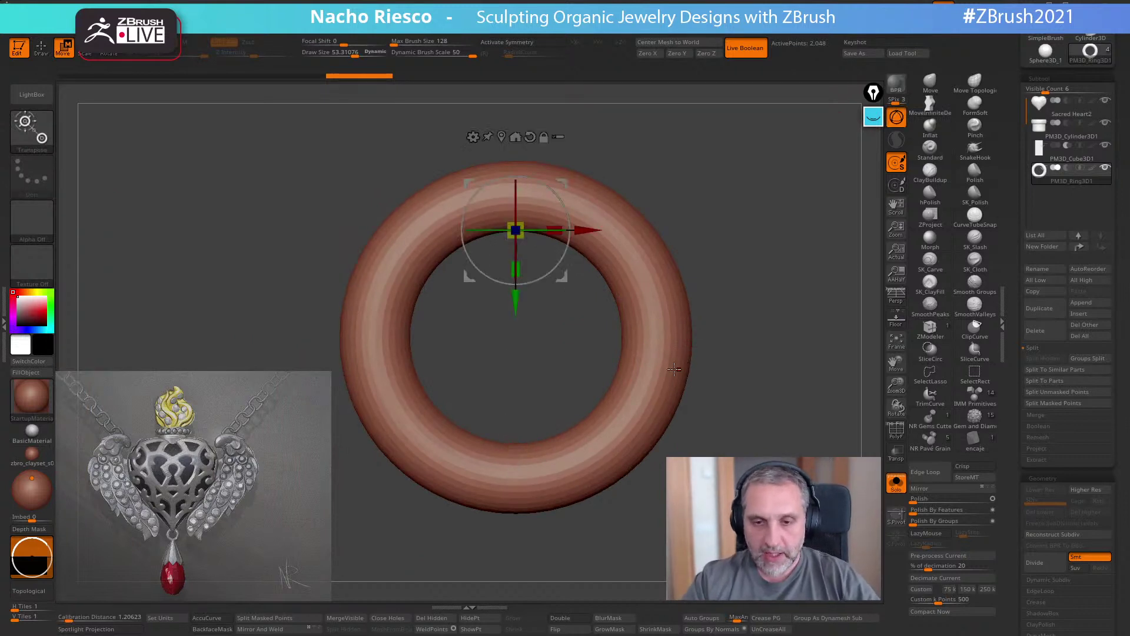
{"action": "left_click_drag", "start_coordinate": [516, 337], "coordinate": [532, 354]}
{"action": "key", "text": "y"}
{"action": "left_click_drag", "start_coordinate": [516, 222], "coordinate": [512, 461]}
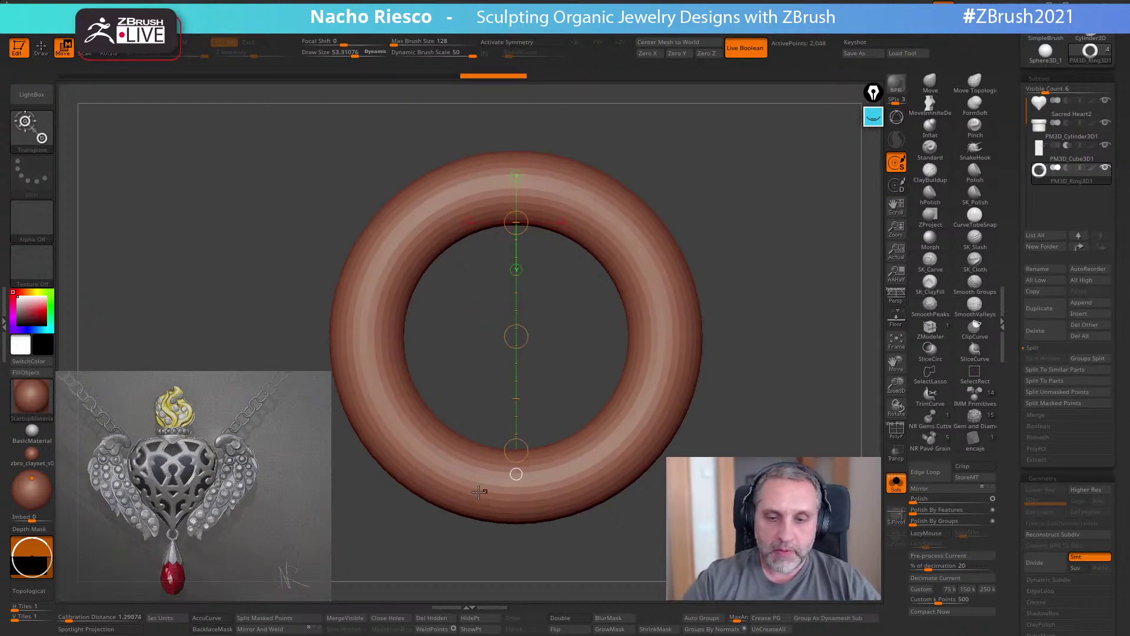
- Enlarge the ring further to an inner diameter of about 1.47 mm, centring the gizmo on it and re-measuring across the hole
{"action": "left_click_drag", "start_coordinate": [516, 336], "coordinate": [783, 339]}
{"action": "key", "text": "e"}
{"action": "left_click_drag", "start_coordinate": [516, 209], "coordinate": [517, 466]}
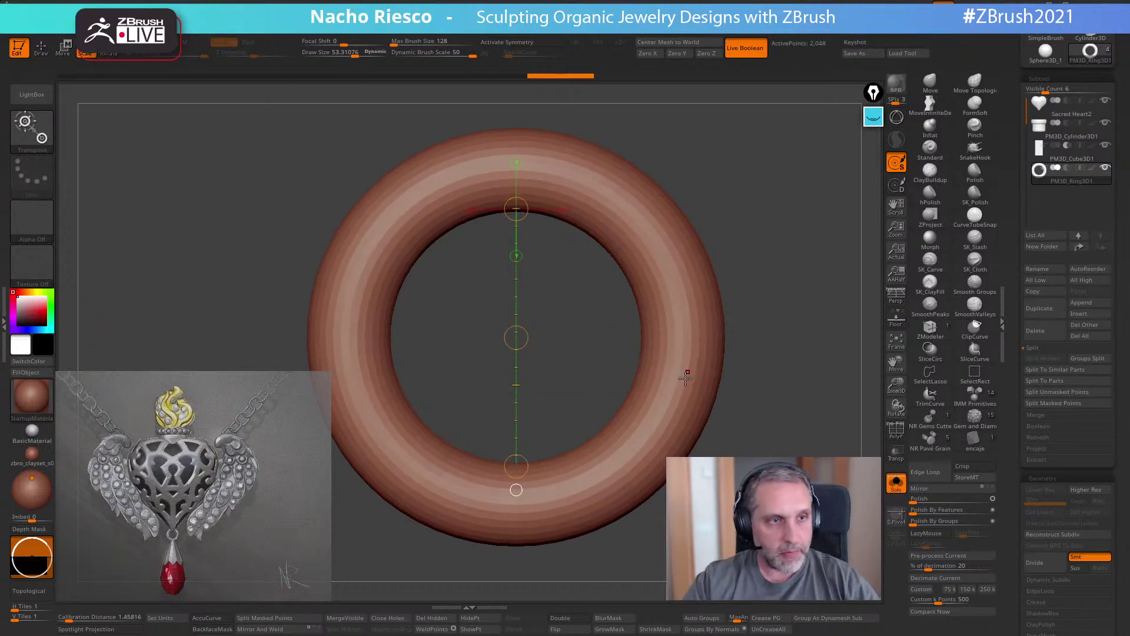
{"action": "key", "text": "y"}
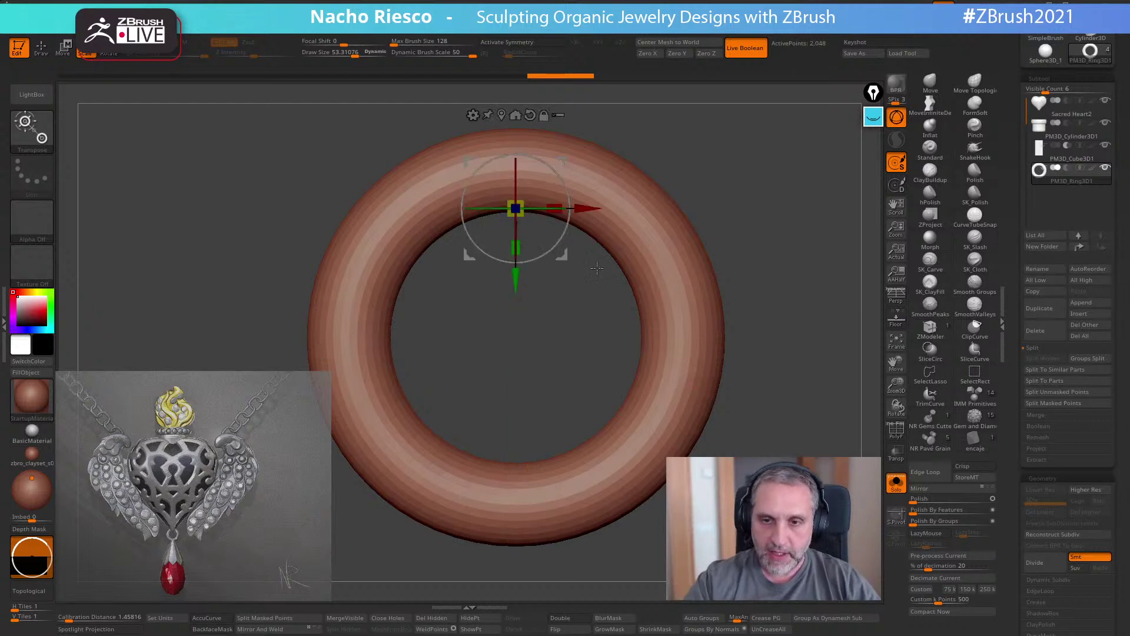
{"action": "left_click", "coordinate": [502, 116]}
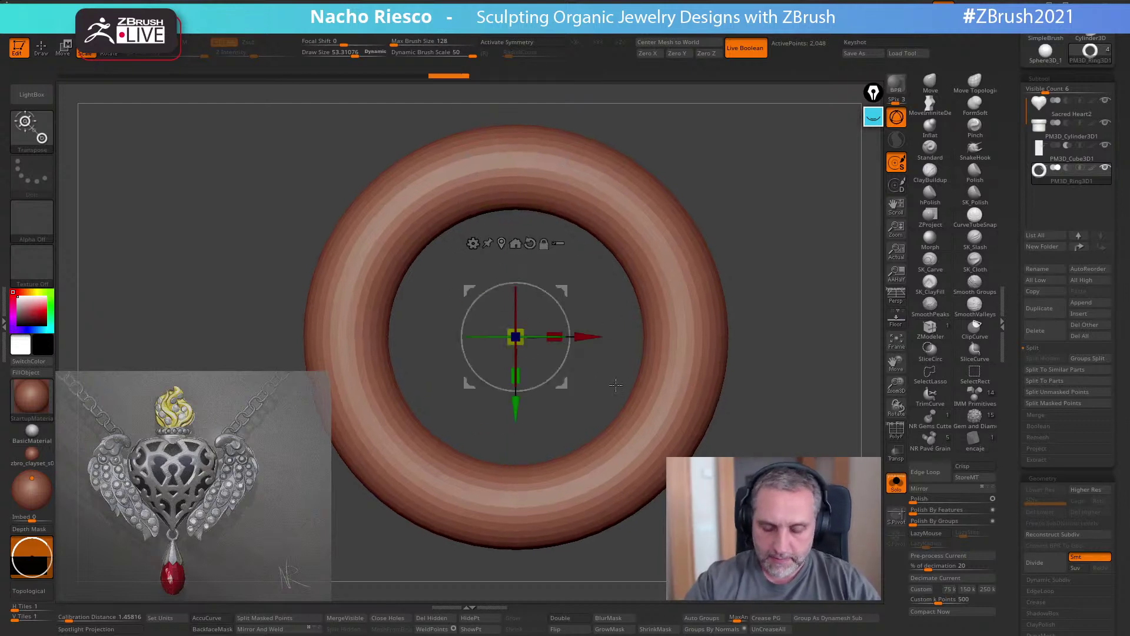
{"action": "key", "text": "y"}
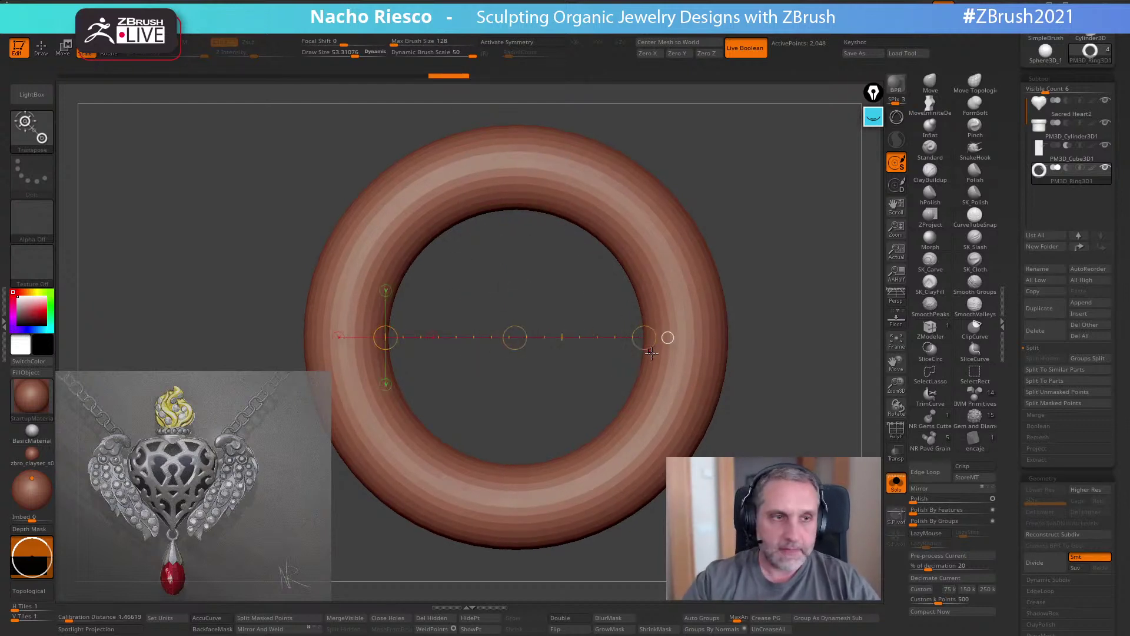
- Inflate the ring with the gizmo to thicken its band to about 0.63 mm, checking it with the Transpose line
{"action": "key", "text": "q"}
{"action": "key", "text": "f"}
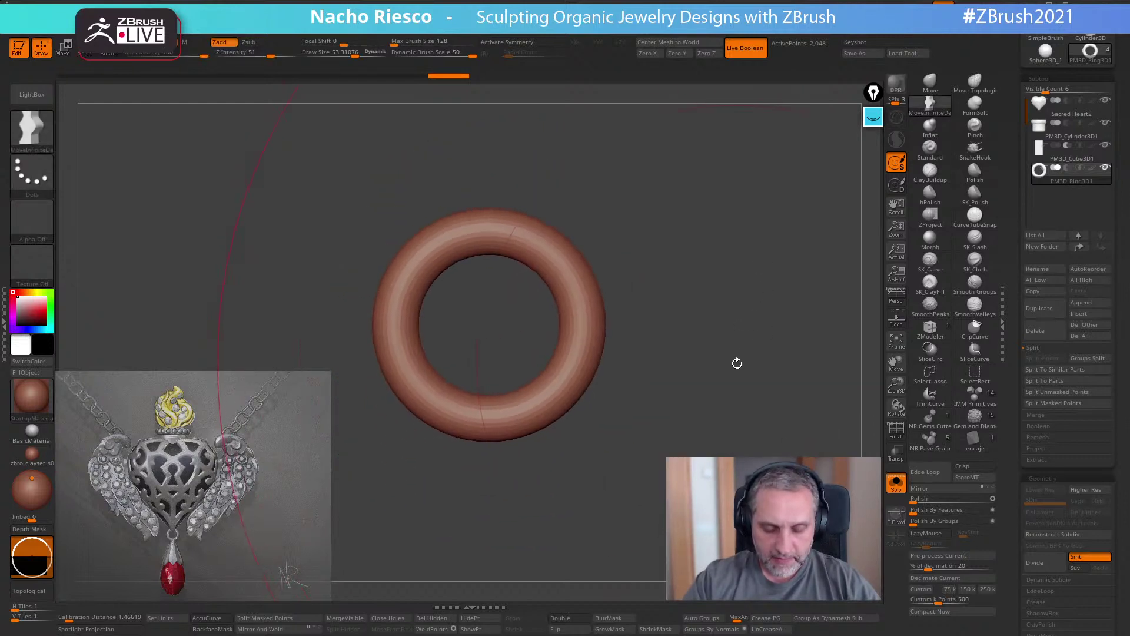
{"action": "key", "text": "w"}
{"action": "key", "text": "y"}
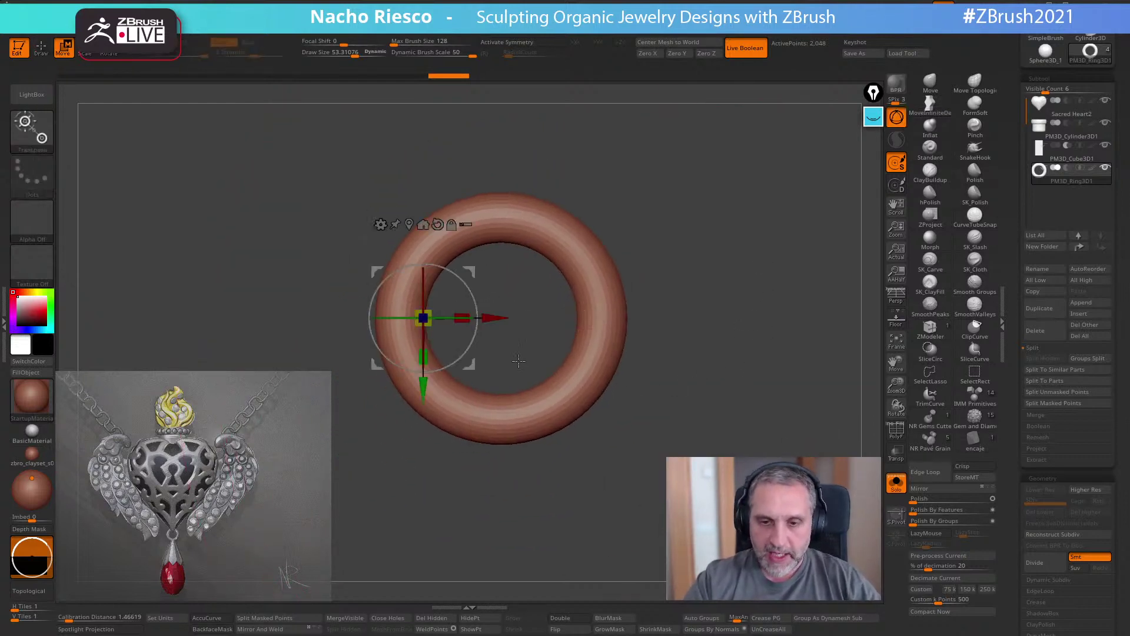
{"action": "left_click_drag", "start_coordinate": [427, 322], "coordinate": [492, 315]}
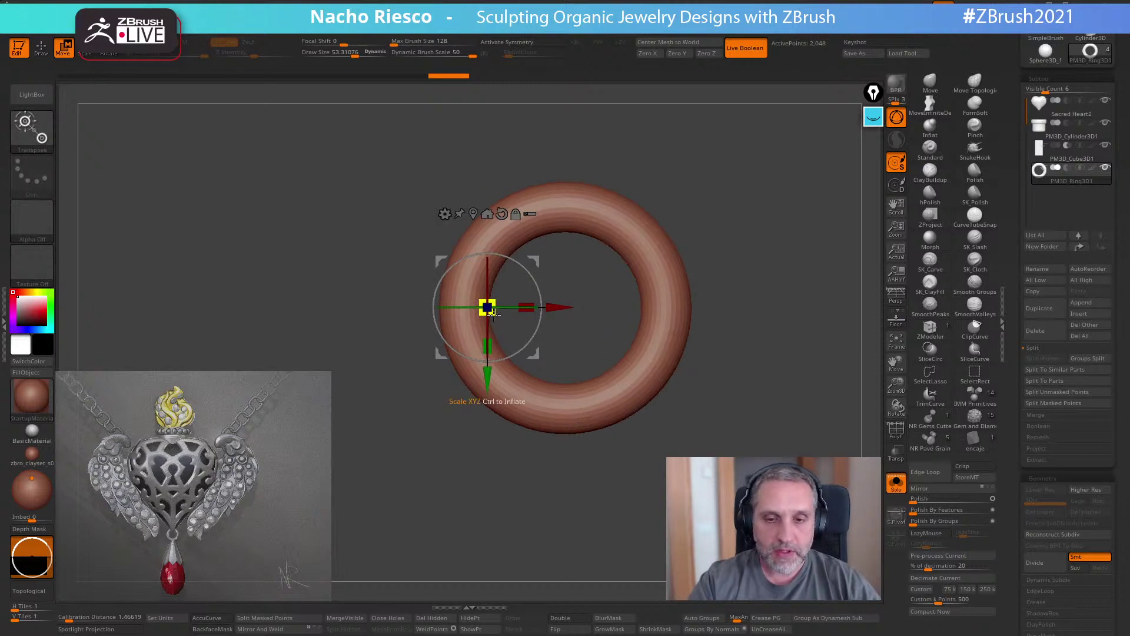
{"action": "left_click_drag", "start_coordinate": [494, 315], "coordinate": [499, 403], "text": "ctrl"}
{"action": "left_click_drag", "start_coordinate": [767, 258], "coordinate": [722, 298], "text": "alt"}
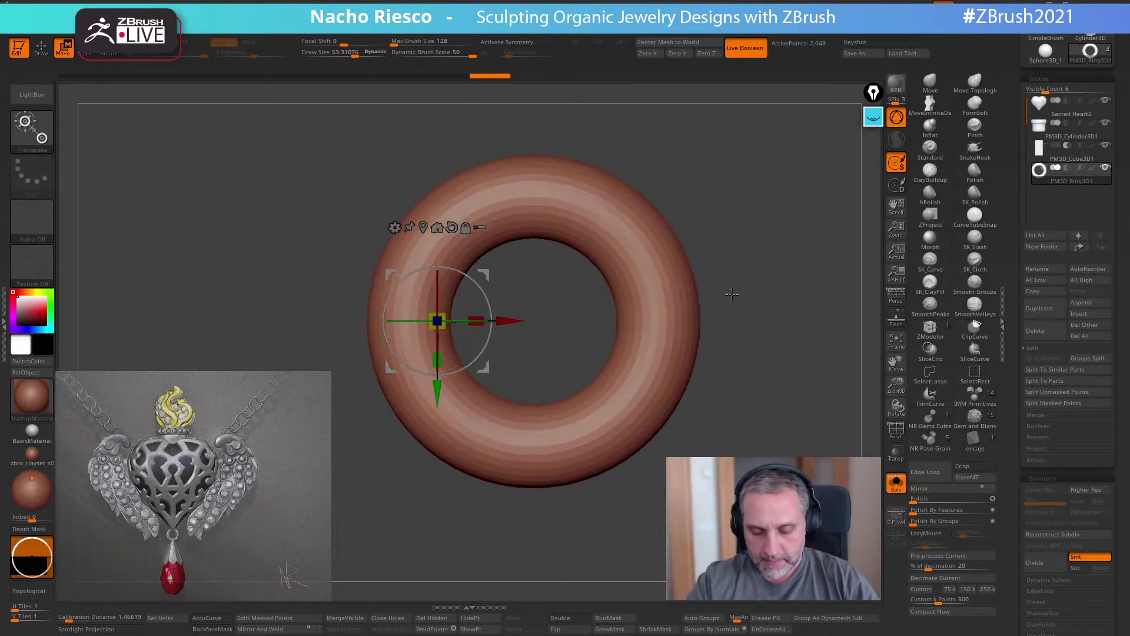
{"action": "left_click_drag", "start_coordinate": [630, 317], "coordinate": [573, 206], "text": "alt"}
{"action": "left_click_drag", "start_coordinate": [576, 344], "coordinate": [538, 500]}
- Inflate the ring a little more and measure its band at about 0.71 mm thick
{"action": "key", "text": "y"}
{"action": "left_click_drag", "start_coordinate": [543, 405], "coordinate": [565, 403]}
{"action": "left_click_drag", "start_coordinate": [682, 531], "coordinate": [662, 521], "text": "alt"}
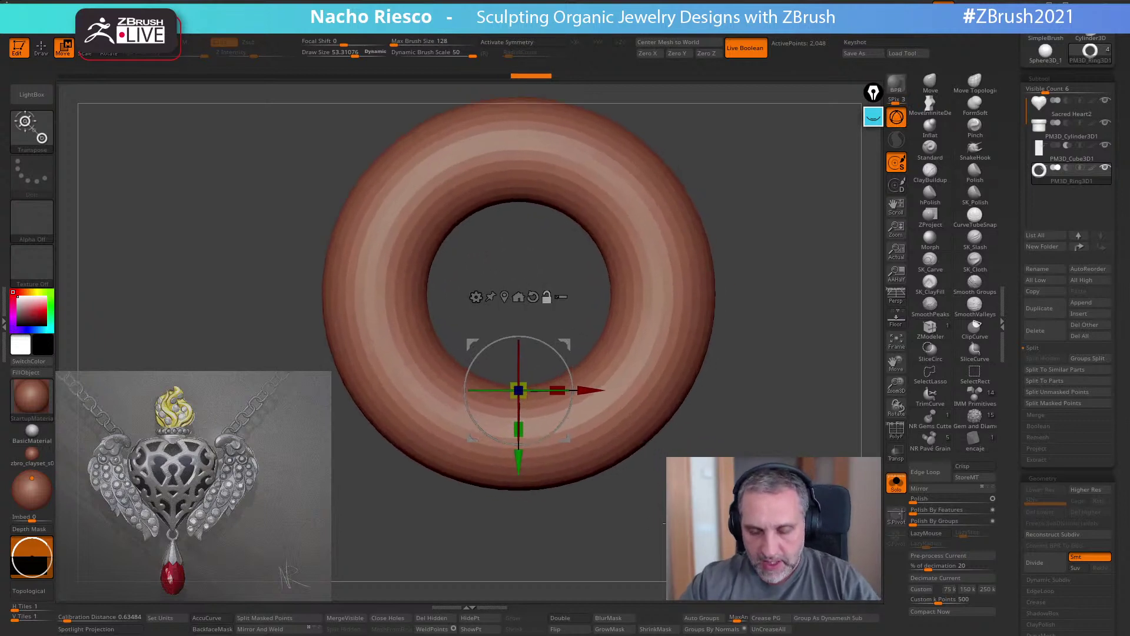
{"action": "key", "text": "y"}
{"action": "mouse_move", "coordinate": [613, 293]}
{"action": "left_mouse_down"}
{"action": "mouse_move", "coordinate": [724, 293]}
{"action": "mouse_move", "coordinate": [764, 310]}
{"action": "mouse_move", "coordinate": [753, 348]}
{"action": "mouse_move", "coordinate": [667, 360]}
{"action": "mouse_move", "coordinate": [630, 352]}
{"action": "left_mouse_up"}
{"action": "left_click_drag", "start_coordinate": [726, 352], "coordinate": [738, 356]}
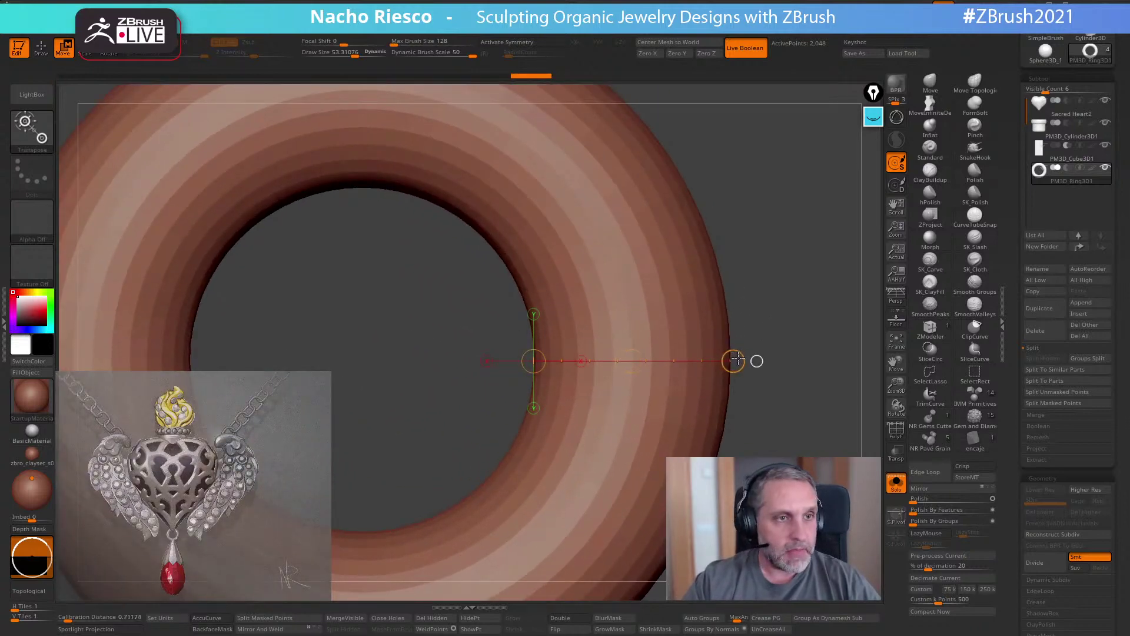
- Measure the thickened ring's inner diameter with the Transpose line
{"action": "key", "text": "q"}
{"action": "left_click_drag", "start_coordinate": [803, 360], "coordinate": [753, 304], "text": "alt"}
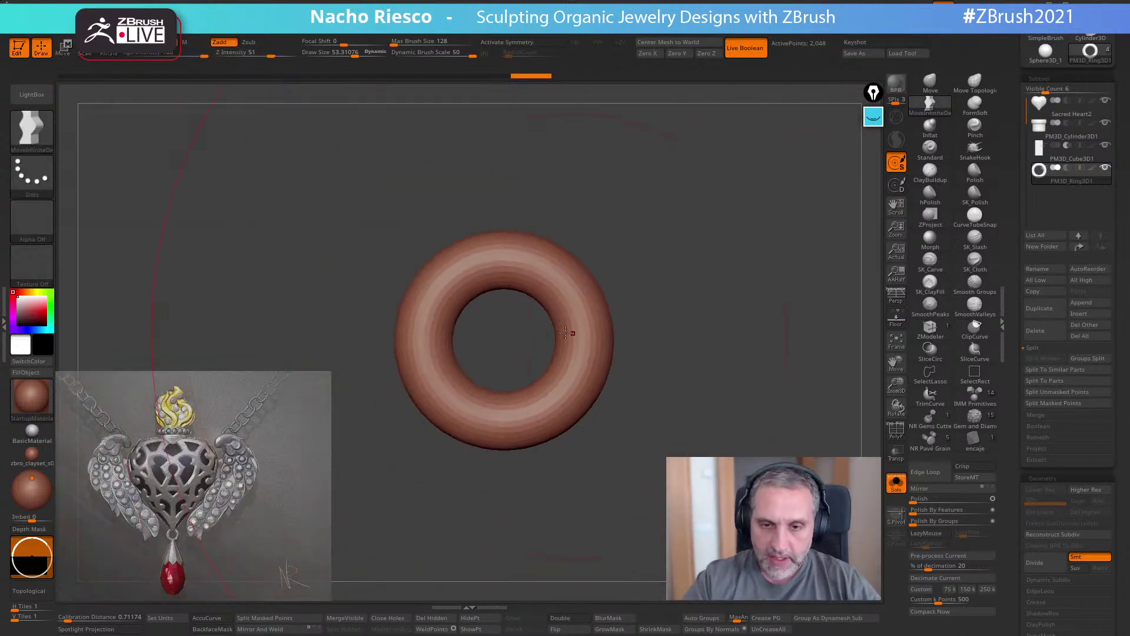
{"action": "key", "text": "e"}
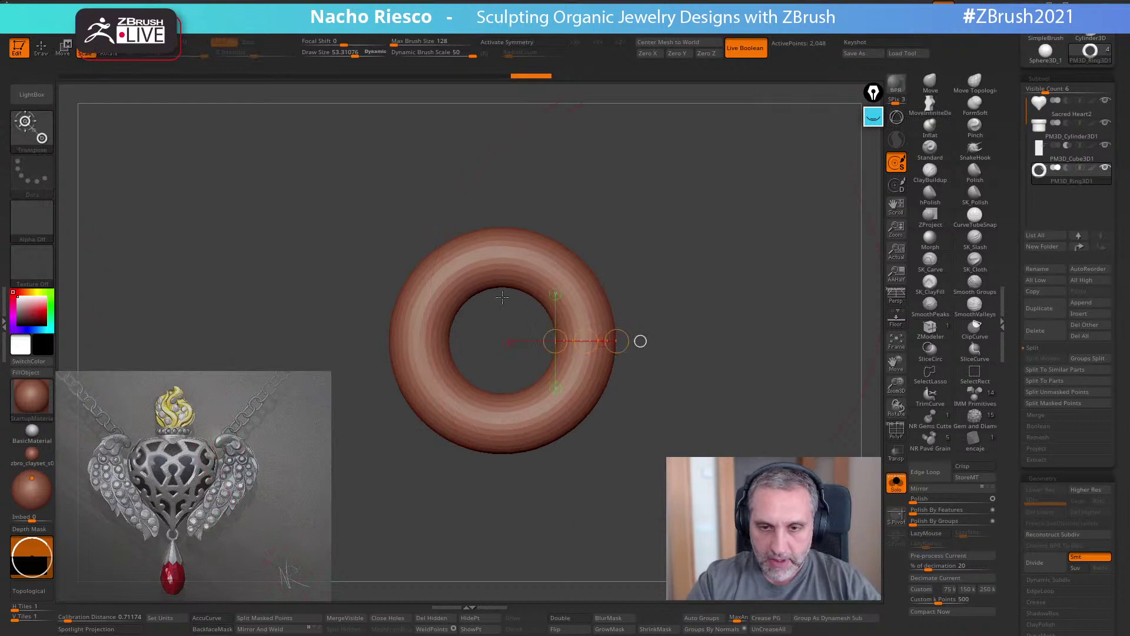
{"action": "left_click_drag", "start_coordinate": [506, 290], "coordinate": [507, 392]}
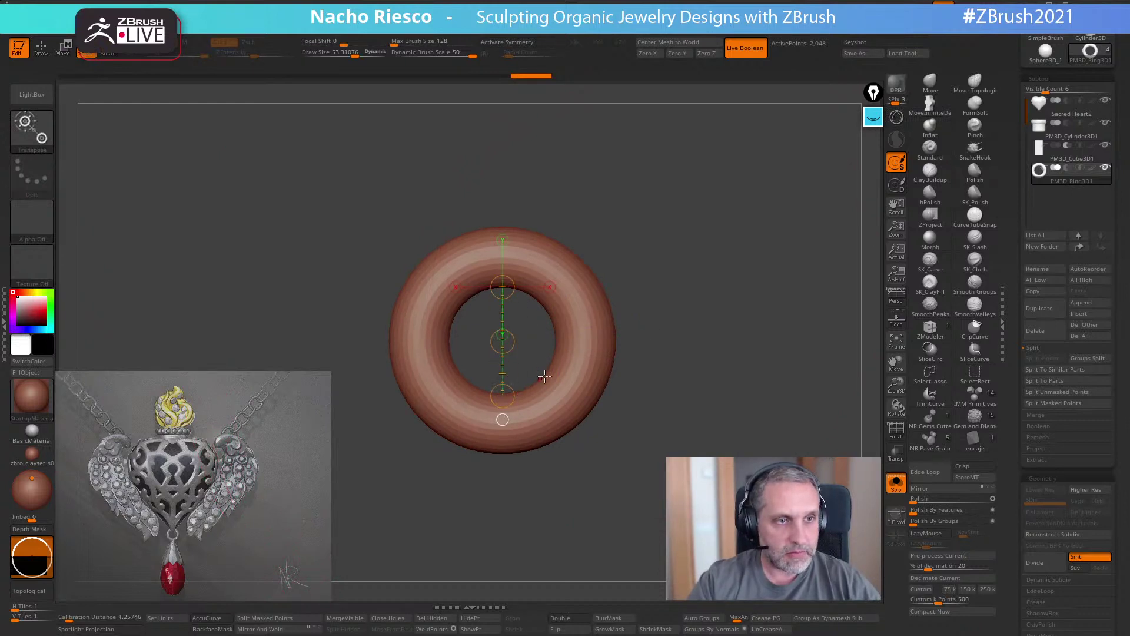
- Adjust the ring's size slightly with the gizmo and turn off Solo to show the whole pendant
{"action": "key", "text": "y"}
{"action": "left_click_drag", "start_coordinate": [505, 288], "coordinate": [514, 292]}
{"action": "key", "text": "q"}
{"action": "left_click", "coordinate": [895, 482]}
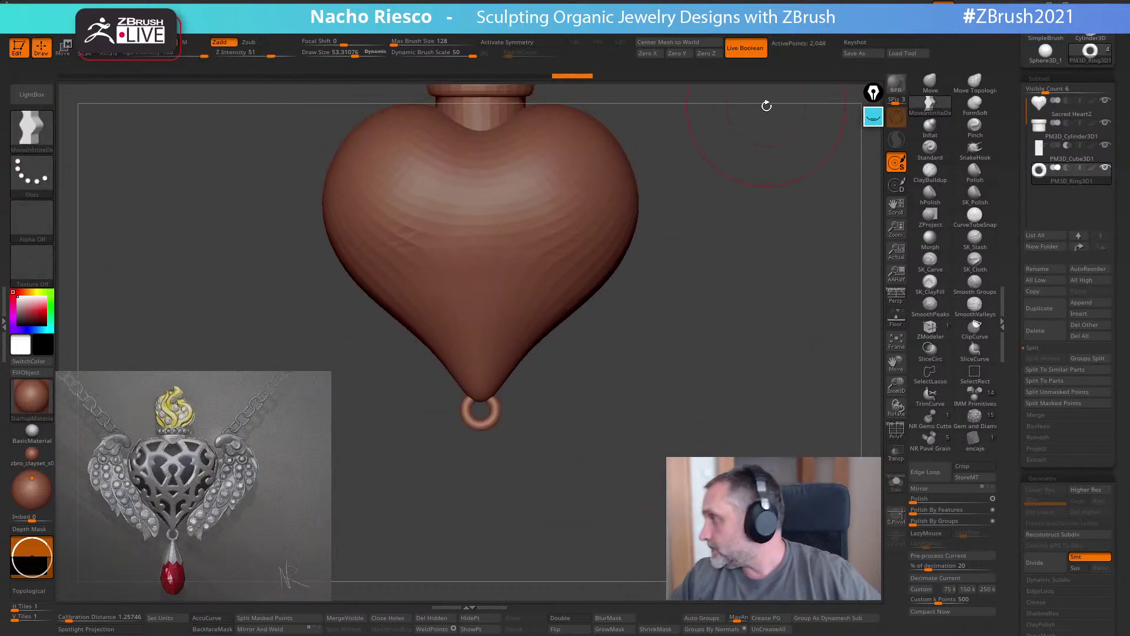
- Measure the thickness of the ring's band at the heart's lower tip with the Transpose line
{"action": "mouse_move", "coordinate": [1039, 126]}
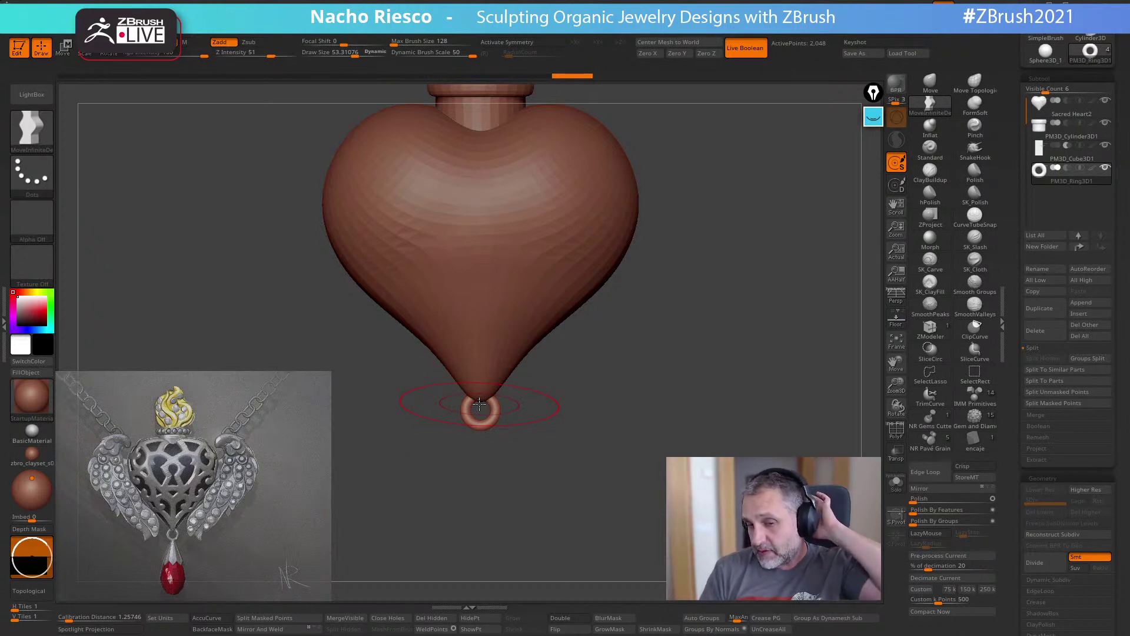
{"action": "left_click_drag", "start_coordinate": [657, 362], "coordinate": [657, 556], "text": "alt"}
{"action": "key", "text": "w"}
{"action": "key", "text": "y"}
{"action": "mouse_move", "coordinate": [568, 420]}
{"action": "left_mouse_down", "text": "shift"}
{"action": "mouse_move", "coordinate": [648, 416]}
{"action": "mouse_move", "coordinate": [596, 442]}
{"action": "mouse_move", "coordinate": [558, 436]}
{"action": "mouse_move", "coordinate": [655, 415]}
{"action": "left_mouse_up", "text": "shift"}
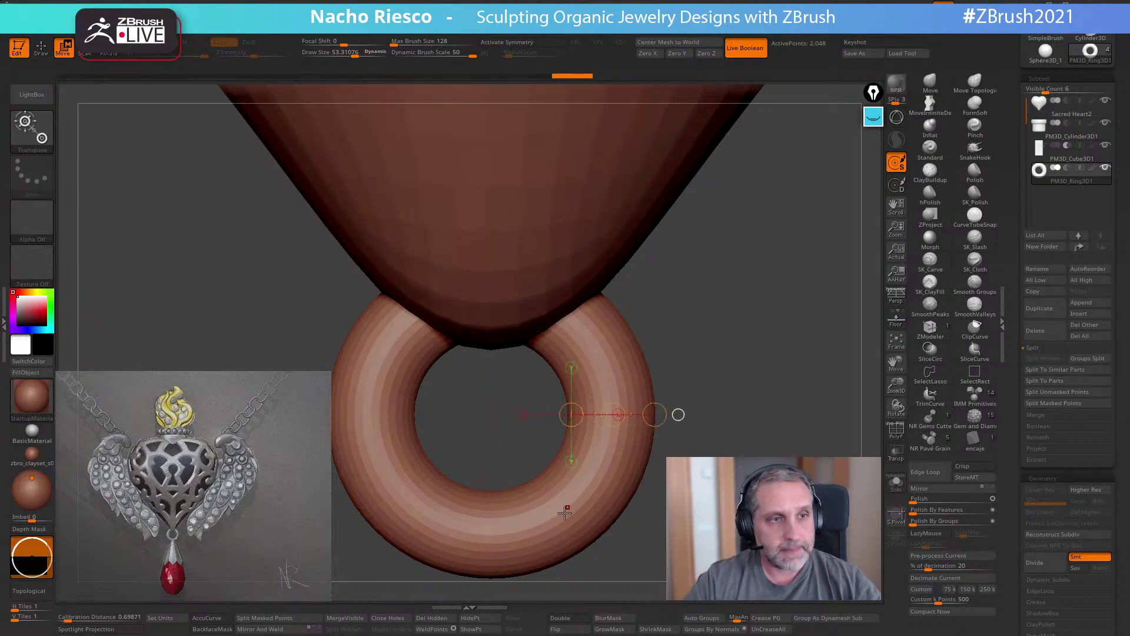
- Slim the ring's band to about 0.64 mm with the gizmo, checking its thickness with the Transpose line
{"action": "key", "text": "y"}
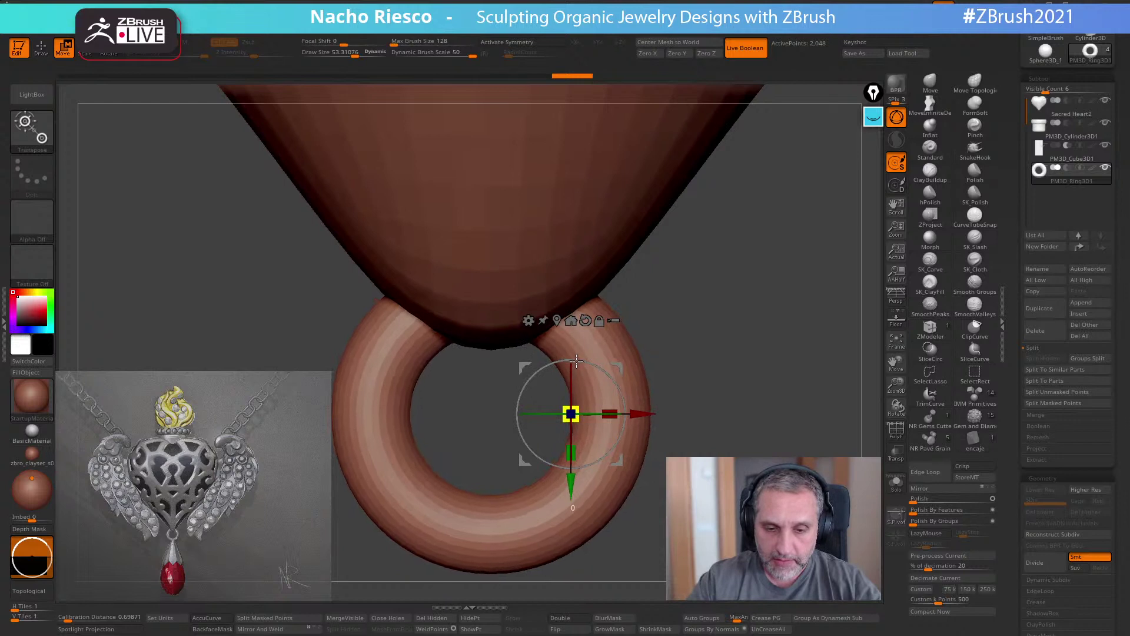
{"action": "key", "text": "y"}
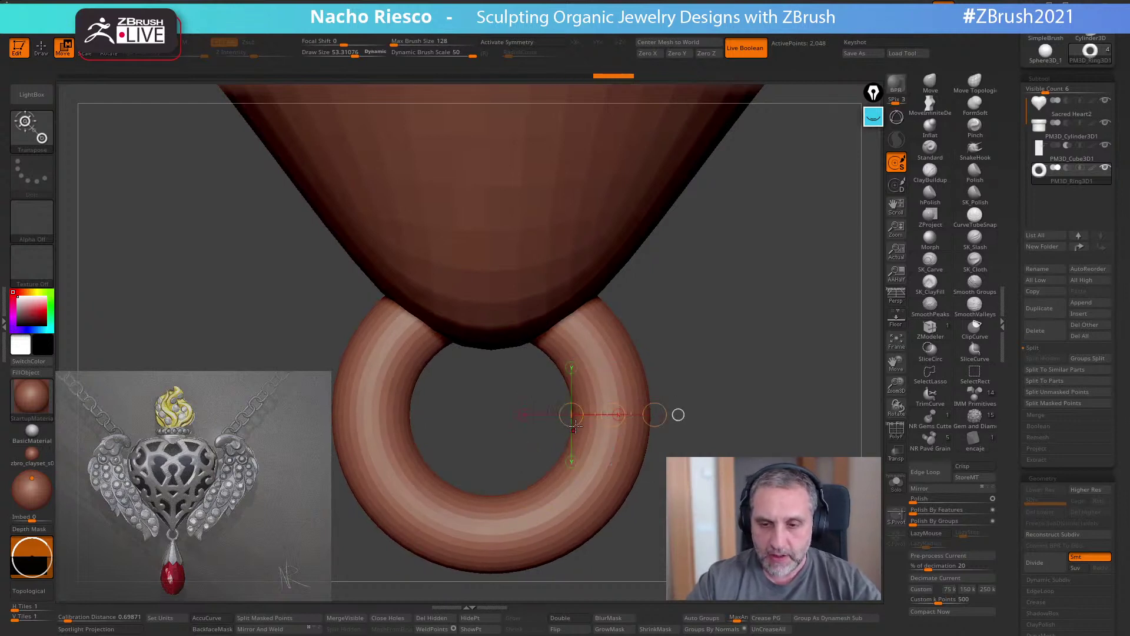
{"action": "left_click_drag", "start_coordinate": [560, 369], "coordinate": [641, 314]}
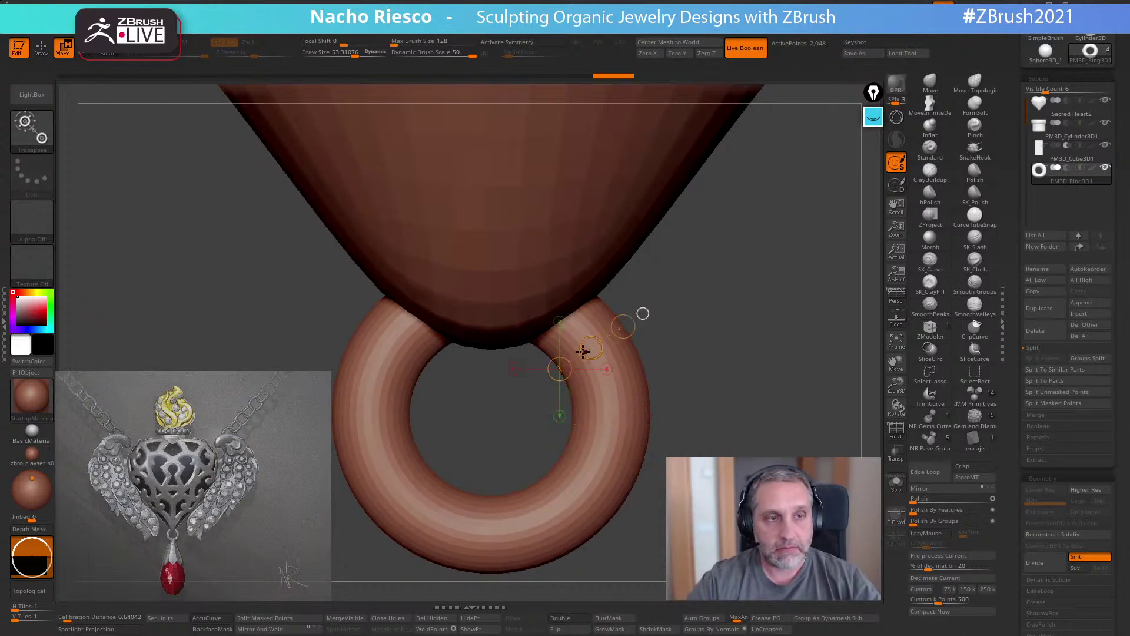
{"action": "key", "text": "q"}
{"action": "mouse_move", "coordinate": [739, 453]}
{"action": "right_mouse_down", "text": "ctrl"}
{"action": "mouse_move", "coordinate": [721, 434]}
{"action": "mouse_move", "coordinate": [709, 454]}
{"action": "mouse_move", "coordinate": [691, 441]}
{"action": "mouse_move", "coordinate": [629, 492]}
{"action": "right_mouse_up", "text": "ctrl"}
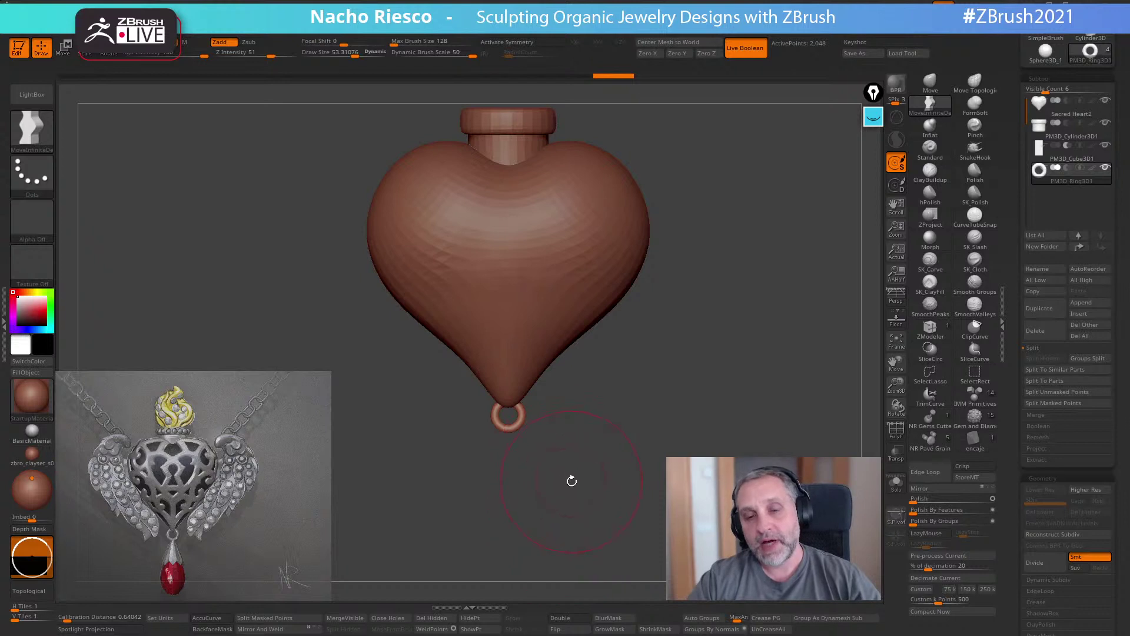
{"action": "scroll", "coordinate": [569, 480], "scroll_direction": "up", "scroll_amount": 2}
{"action": "scroll", "coordinate": [565, 501], "scroll_direction": "up", "scroll_amount": 2}
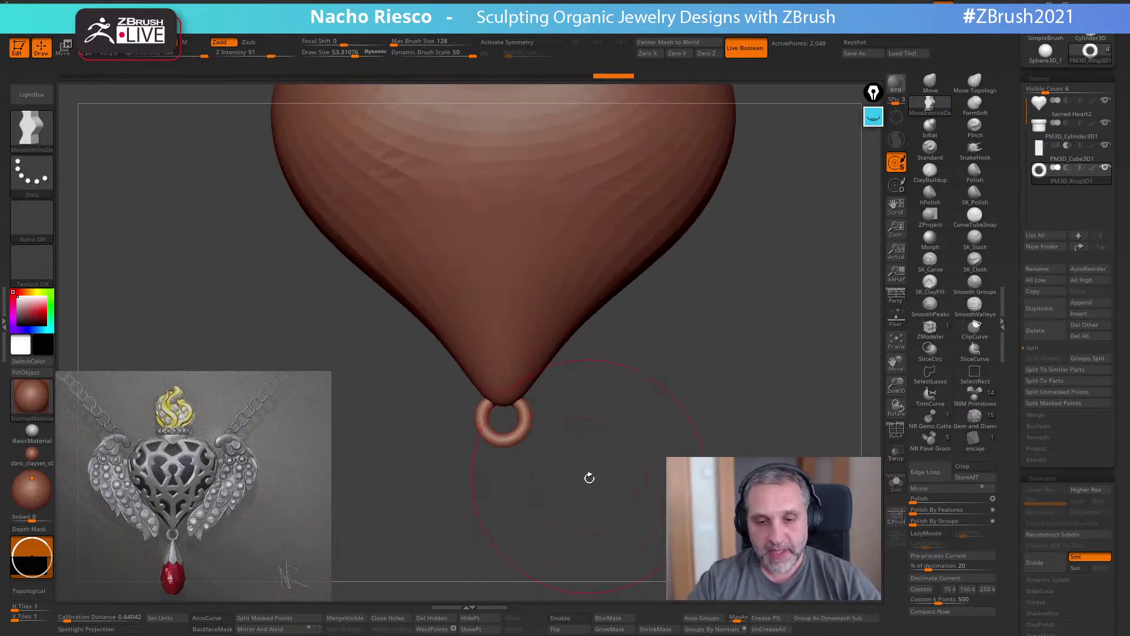
{"action": "left_click_drag", "start_coordinate": [589, 475], "coordinate": [578, 525]}
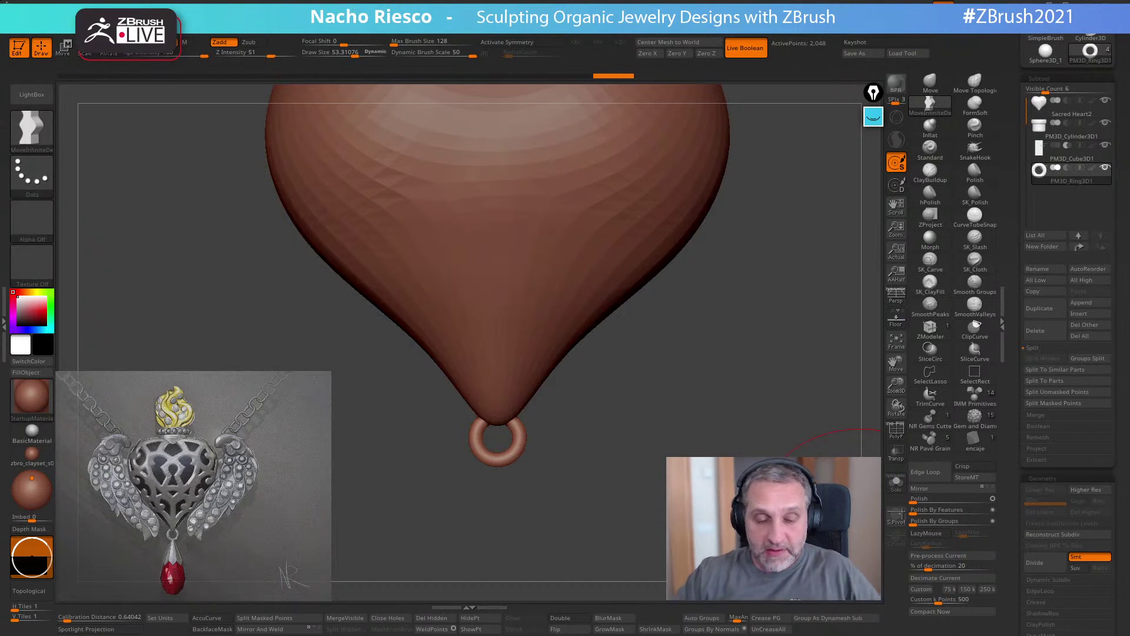
{"action": "left_click_drag", "start_coordinate": [652, 438], "coordinate": [571, 470], "text": "alt"}
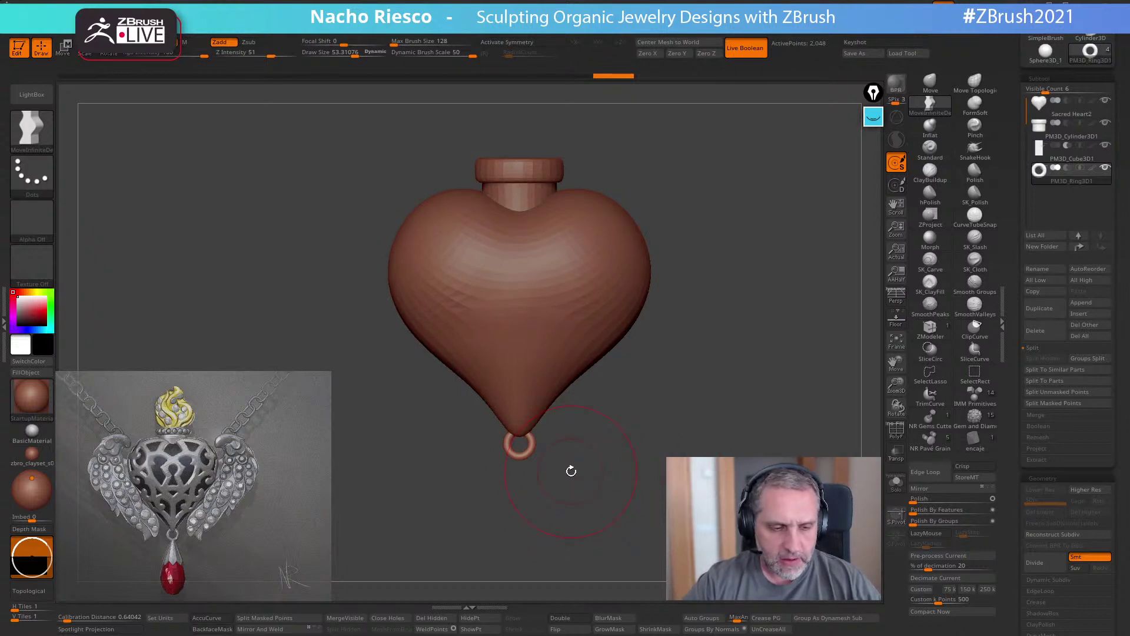
{"action": "left_click_drag", "start_coordinate": [662, 457], "coordinate": [655, 504]}
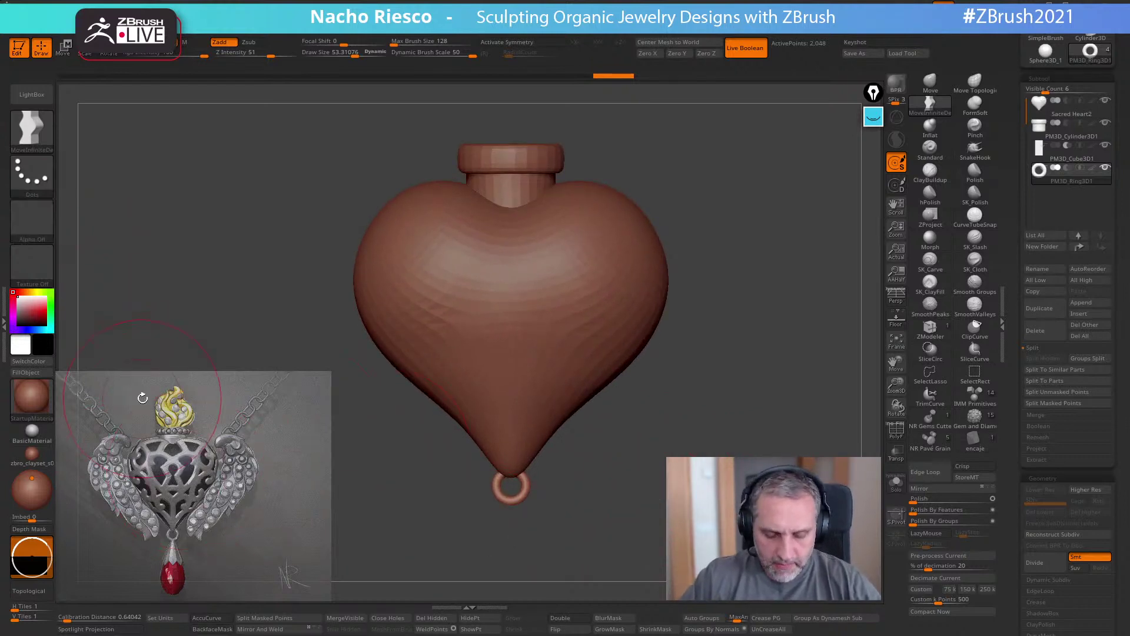
- Enlarge the reference image over the canvas to examine the openwork pattern of the heart
{"action": "key", "text": "shift+z"}
{"action": "left_click_drag", "start_coordinate": [465, 345], "coordinate": [227, 484]}
{"action": "left_click_drag", "start_coordinate": [260, 428], "coordinate": [422, 354]}
{"action": "key", "text": "z"}
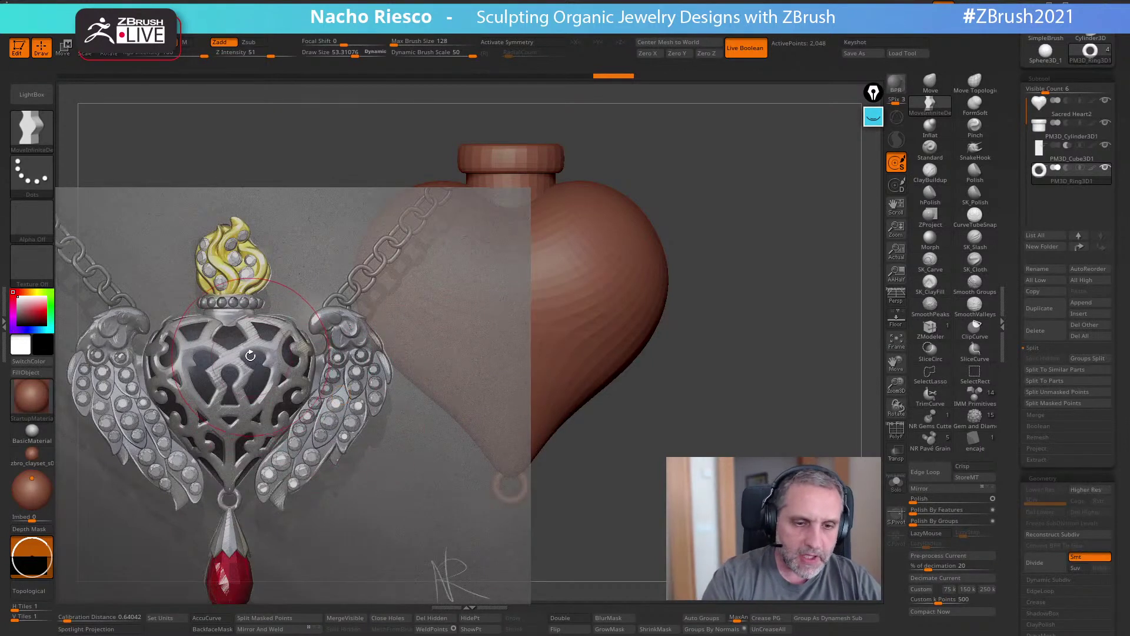
- Mark one of the heart's openings on the reference image with the screen annotation pen and clear the markings
{"action": "left_click", "coordinate": [873, 118]}
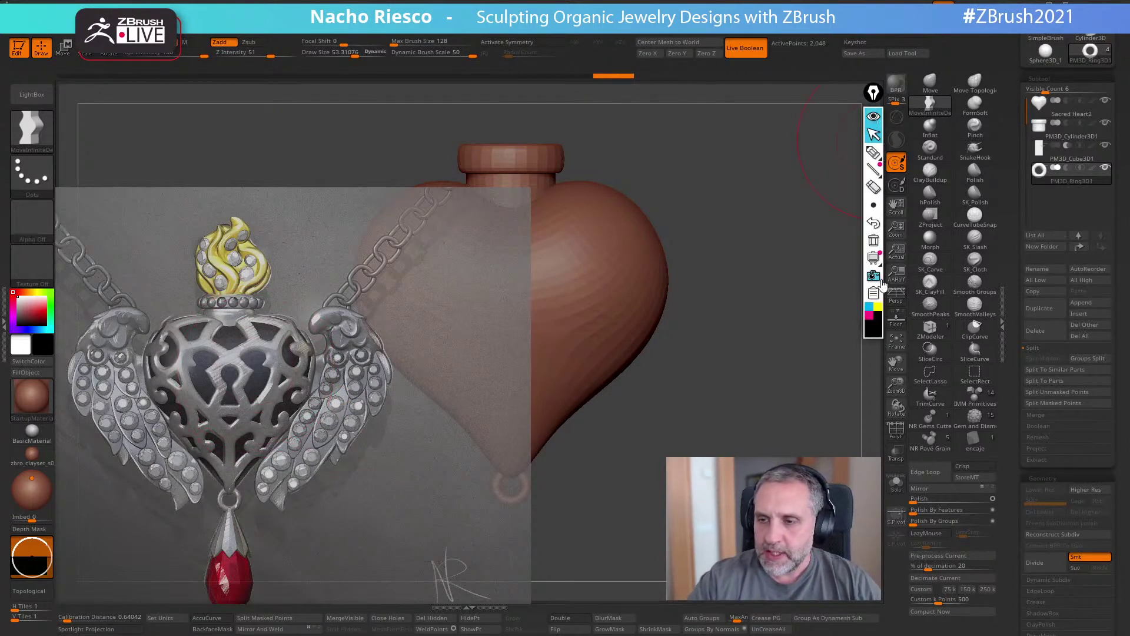
{"action": "left_click", "coordinate": [874, 154]}
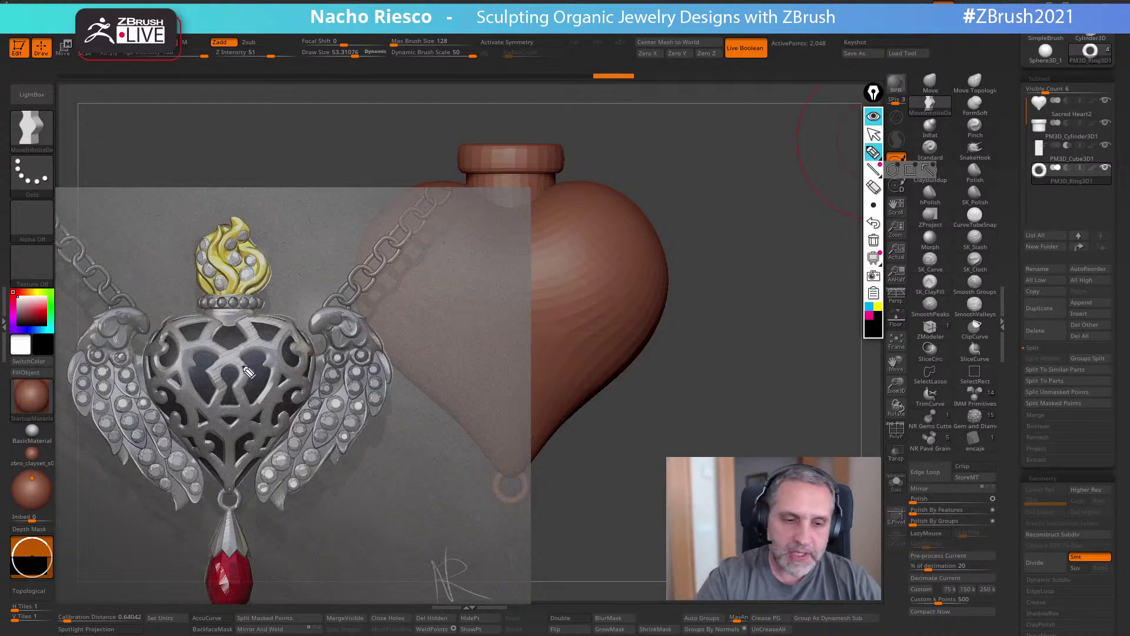
{"action": "mouse_move", "coordinate": [242, 354]}
{"action": "left_mouse_down"}
{"action": "mouse_move", "coordinate": [259, 407]}
{"action": "mouse_move", "coordinate": [273, 365]}
{"action": "mouse_move", "coordinate": [253, 354]}
{"action": "mouse_move", "coordinate": [273, 402]}
{"action": "left_mouse_up"}
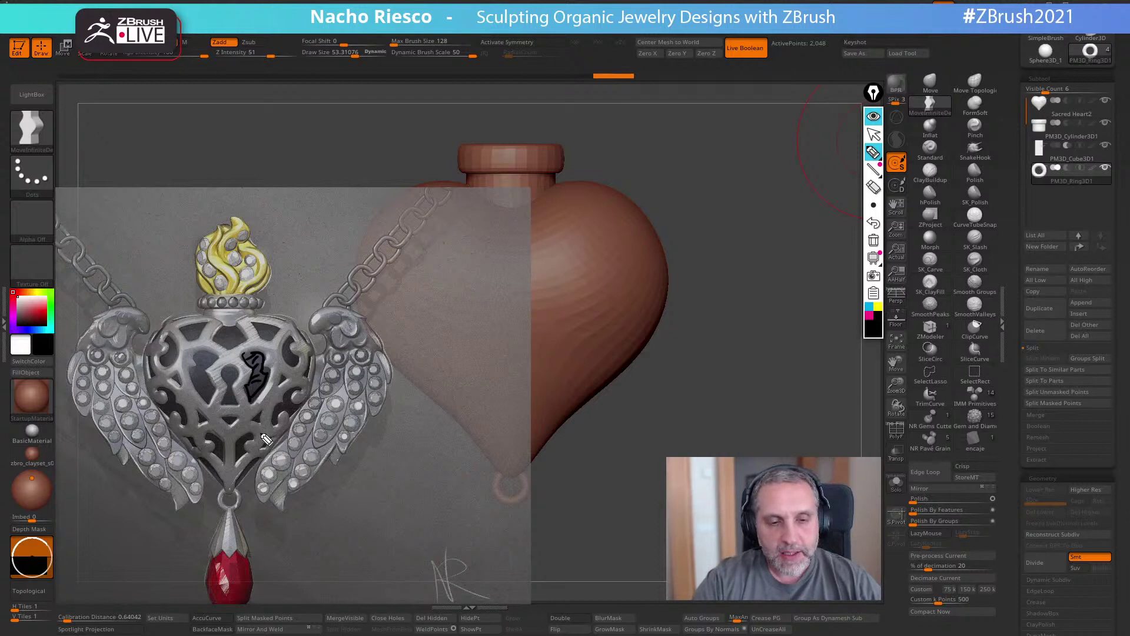
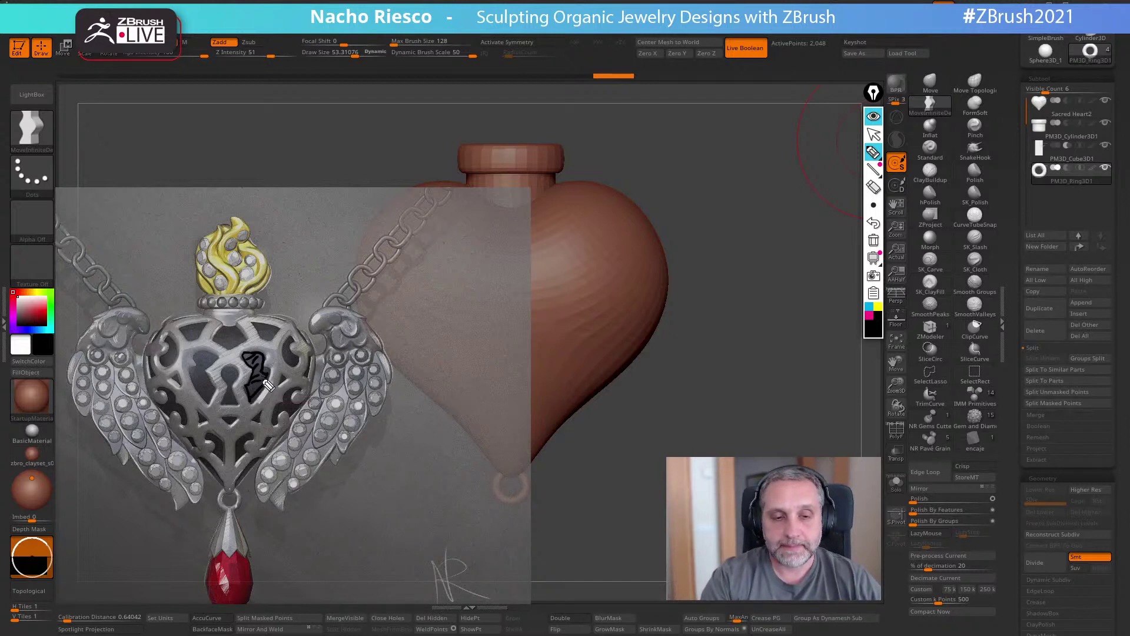
{"action": "left_click", "coordinate": [874, 239]}
{"action": "left_click", "coordinate": [874, 134]}
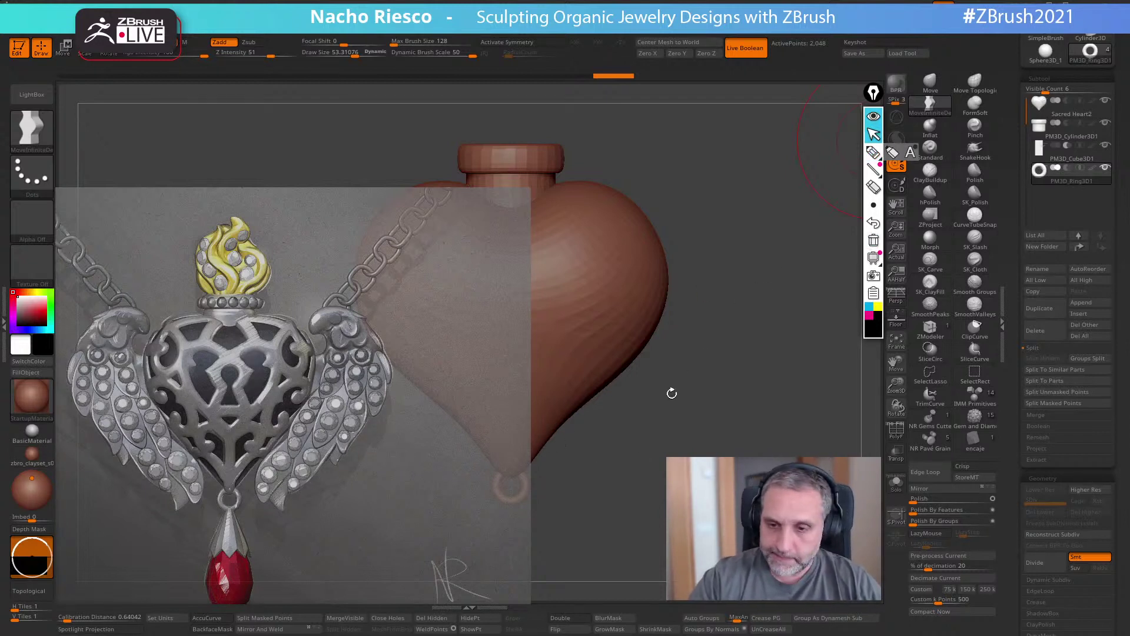
- Shrink the reference image and move it back beside the heart so the whole pendant is uncovered
{"action": "key", "text": "z"}
{"action": "mouse_move", "coordinate": [363, 308]}
{"action": "left_mouse_down"}
{"action": "mouse_move", "coordinate": [343, 349]}
{"action": "mouse_move", "coordinate": [262, 431]}
{"action": "left_mouse_up"}
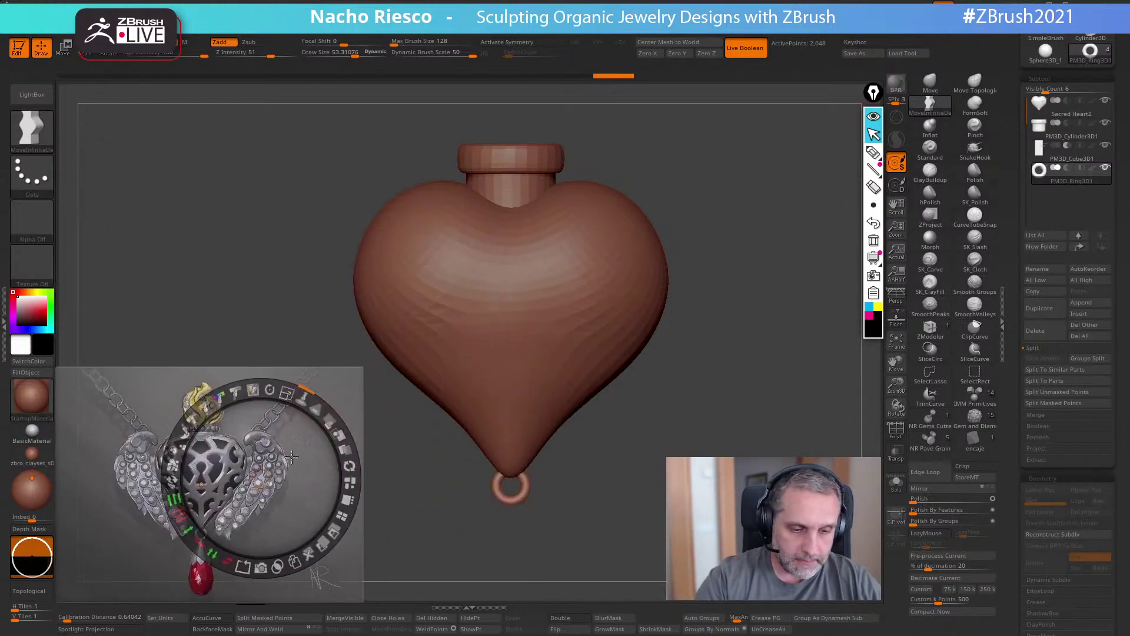
{"action": "key", "text": "z"}
- Make the heart the active subtool, viewed from the front, and bring up its ZRemesher settings
{"action": "left_click_drag", "start_coordinate": [725, 411], "coordinate": [685, 437]}
{"action": "left_click", "coordinate": [529, 328], "text": "alt"}
{"action": "left_click_drag", "start_coordinate": [651, 345], "coordinate": [718, 391], "text": "shift"}
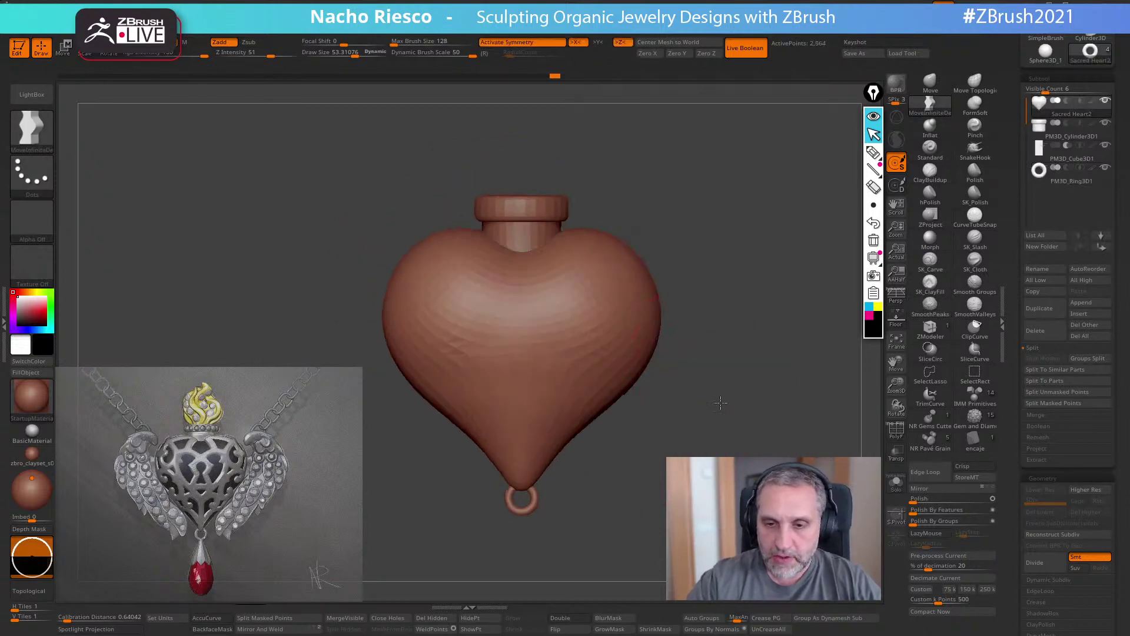
{"action": "scroll", "coordinate": [1013, 458], "scroll_direction": "down", "scroll_amount": 5}
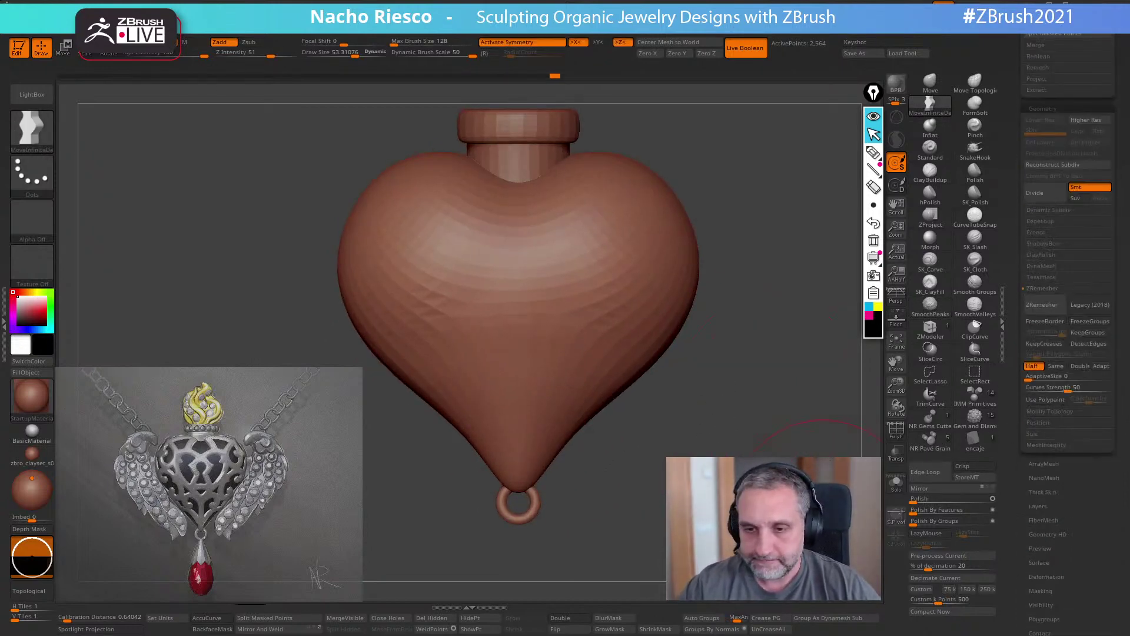
- Remesh the heart with ZRemesher's Double option and check the new topology in the polygon wireframe
{"action": "left_click", "coordinate": [1079, 366]}
{"action": "left_click", "coordinate": [896, 431]}
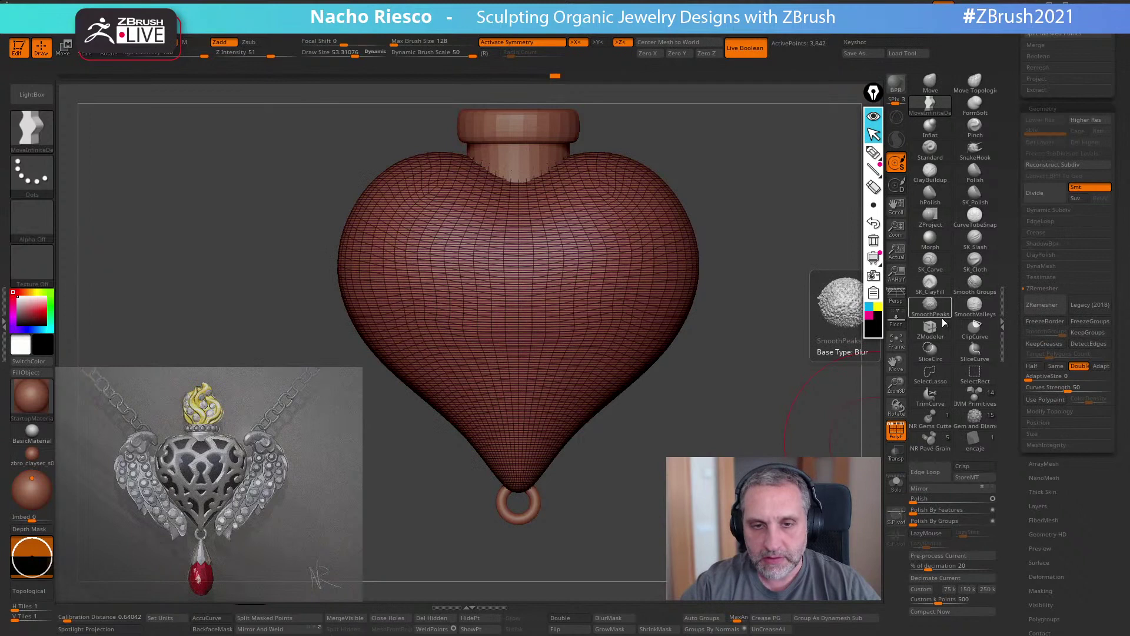
{"action": "left_click", "coordinate": [895, 431]}
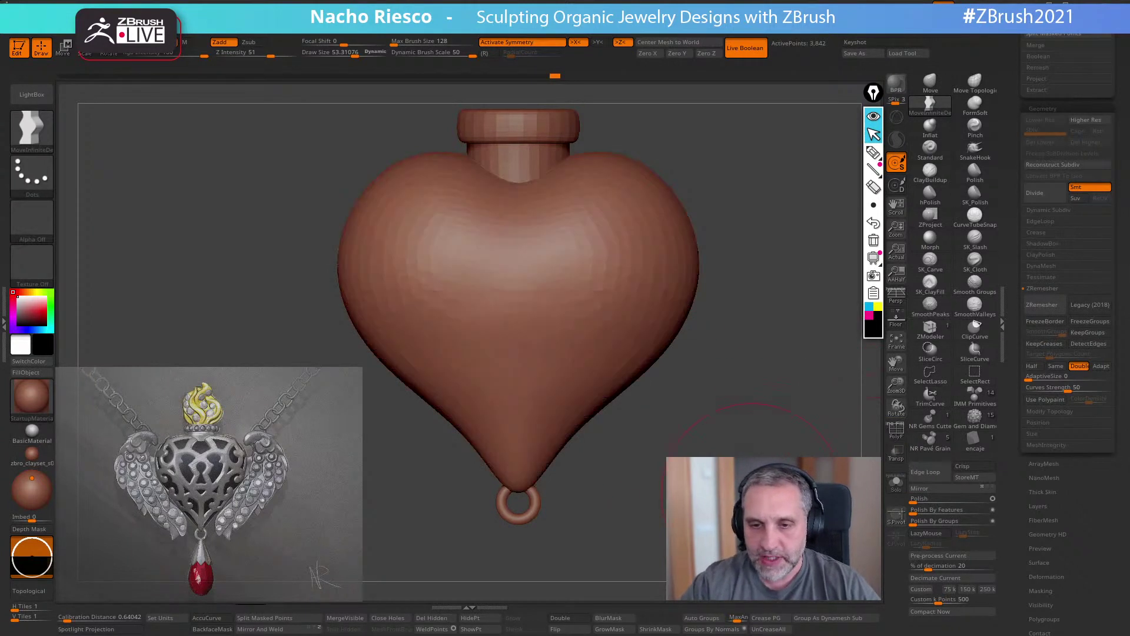
- Subdivide the remeshed heart up to subdivision level 5
{"action": "left_click_drag", "start_coordinate": [747, 489], "coordinate": [746, 509], "text": "alt"}
{"action": "left_click", "coordinate": [1044, 194]}
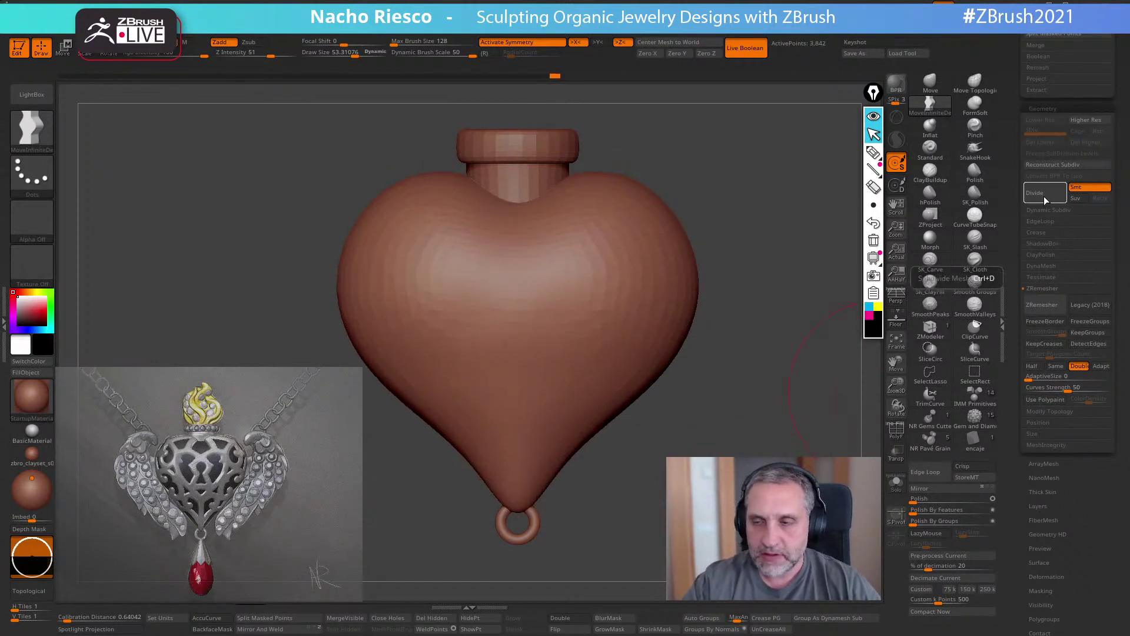
{"action": "left_click", "coordinate": [1044, 195]}
{"action": "left_click", "coordinate": [1043, 196]}
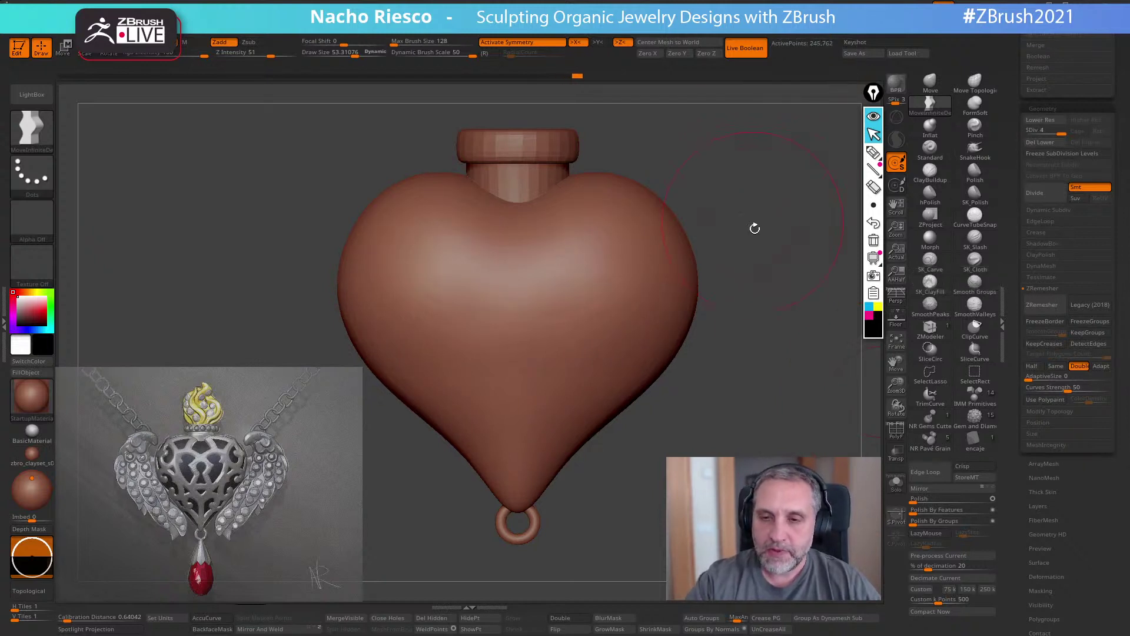
{"action": "left_click_drag", "start_coordinate": [751, 222], "coordinate": [753, 234], "text": "alt"}
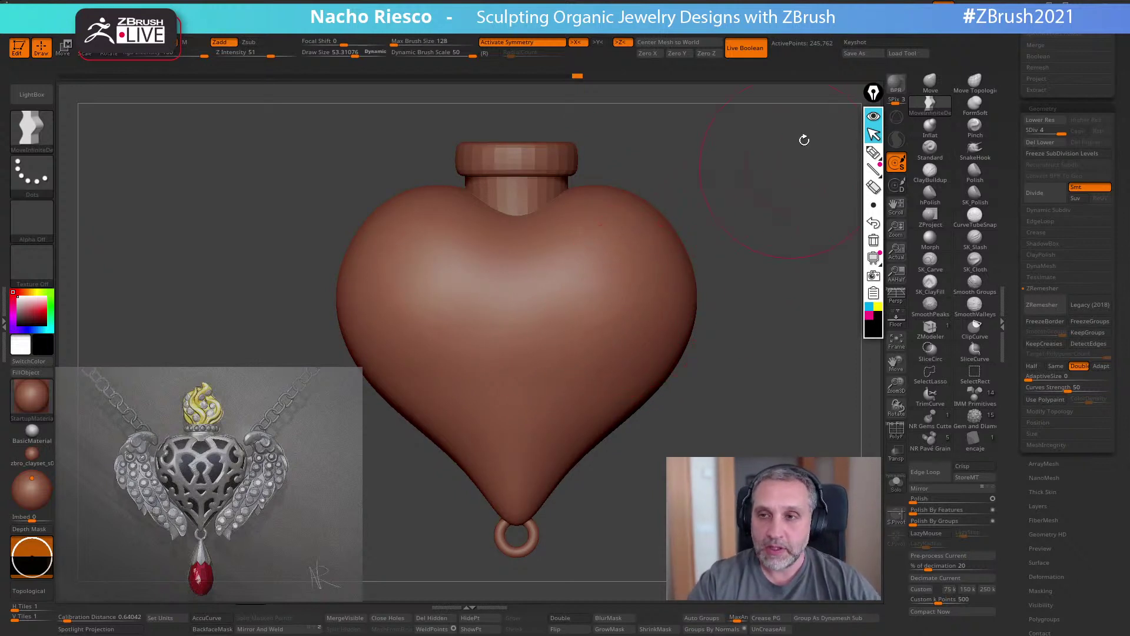
{"action": "left_click_drag", "start_coordinate": [774, 159], "coordinate": [764, 183], "text": "alt"}
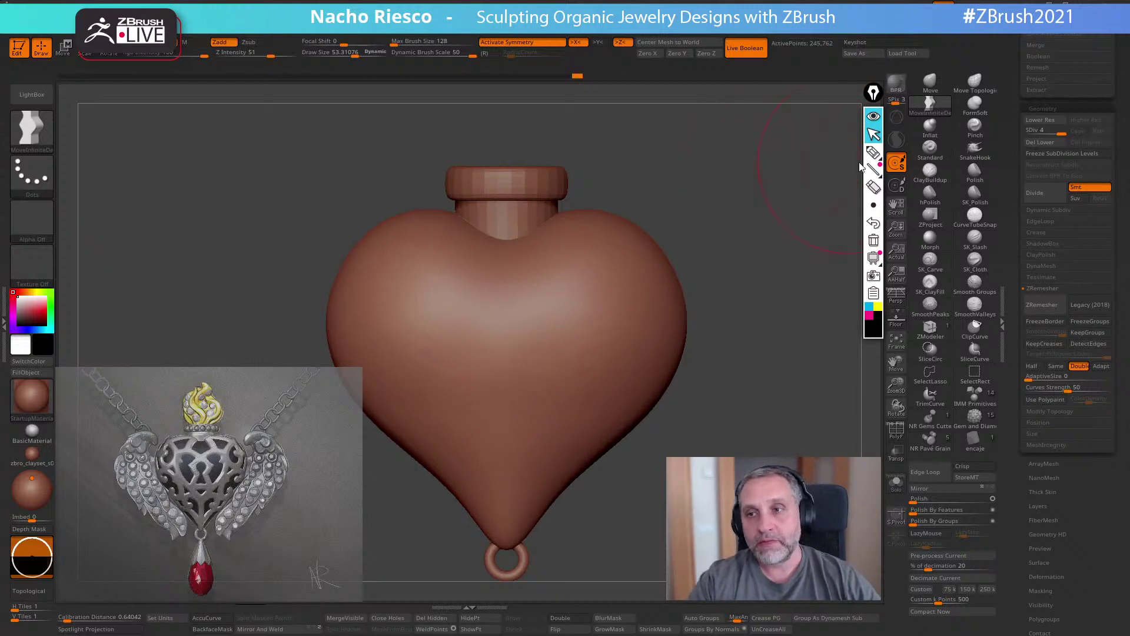
{"action": "left_click", "coordinate": [1042, 193]}
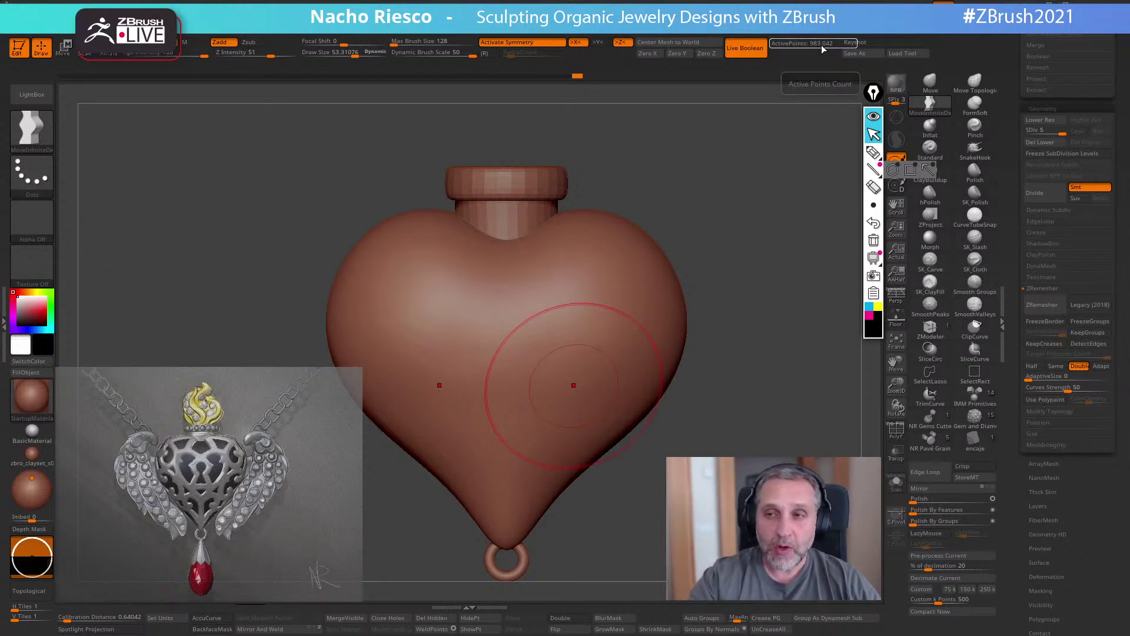
- Set the draw size to about 50 and smooth the heart's front surface with the SmoothPeaks brush
{"action": "key", "text": "s"}
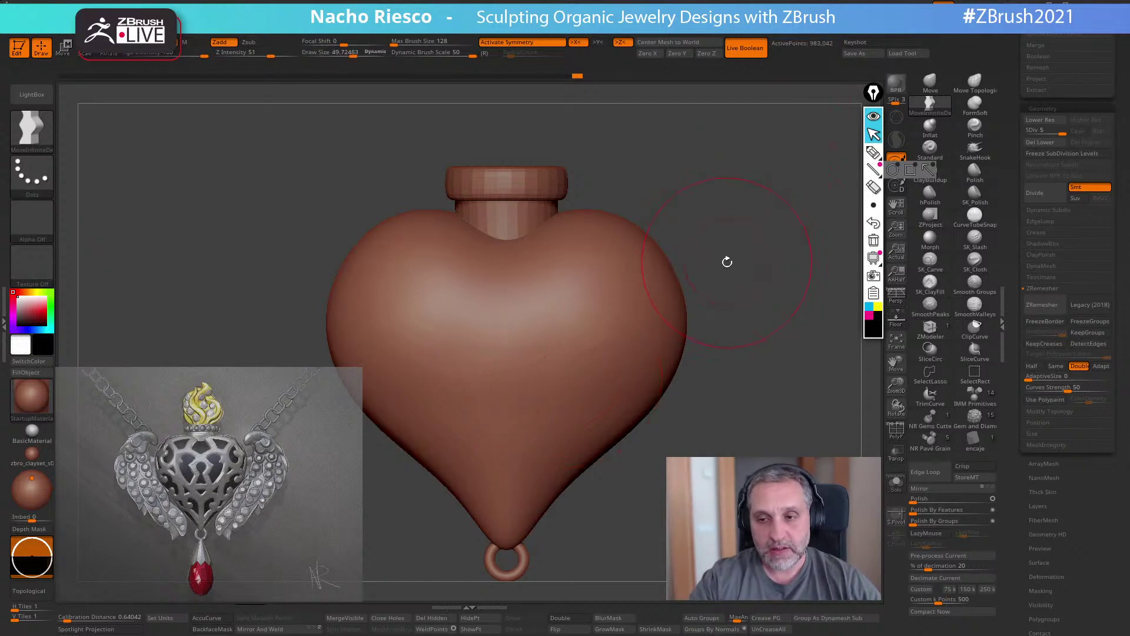
{"action": "key", "text": "shift"}
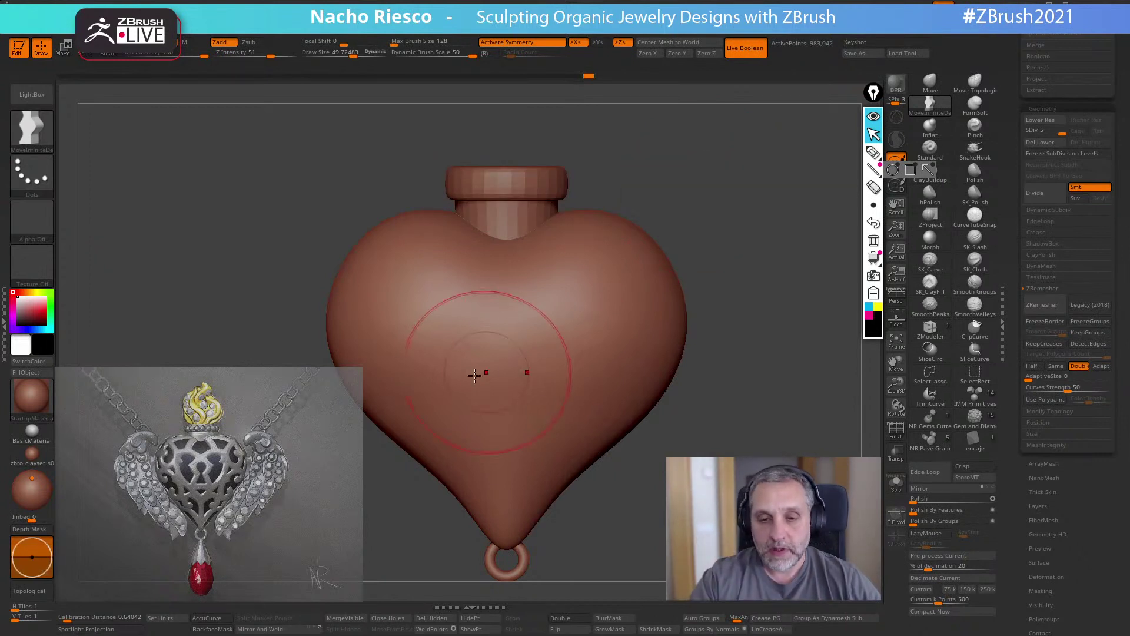
{"action": "key", "text": "shift"}
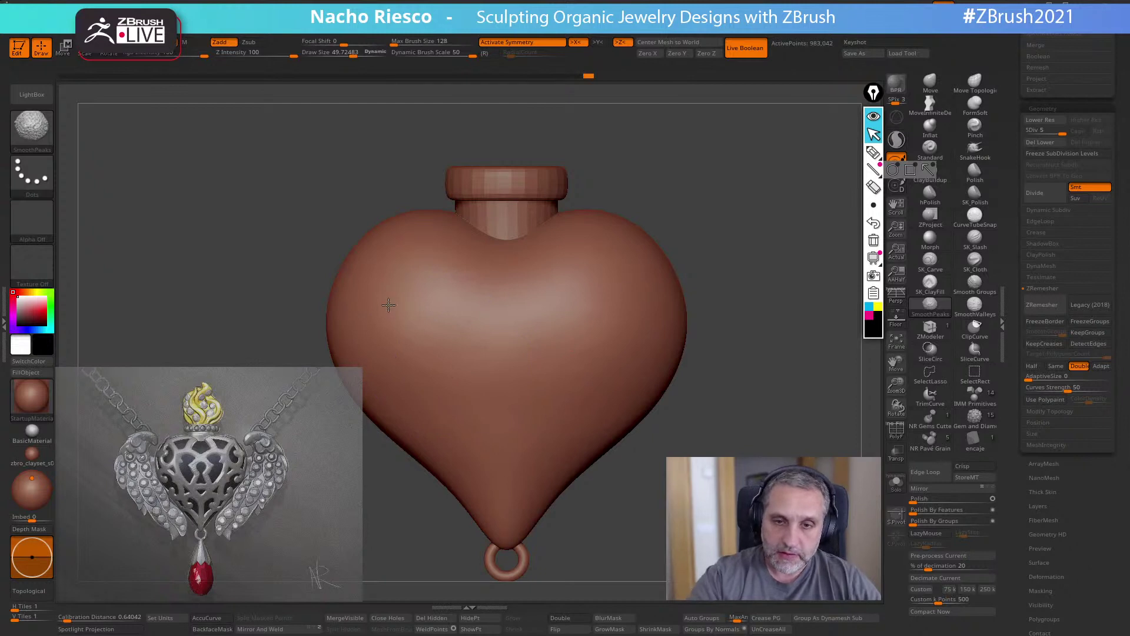
{"action": "left_click_drag", "start_coordinate": [747, 301], "coordinate": [746, 313], "text": "alt"}
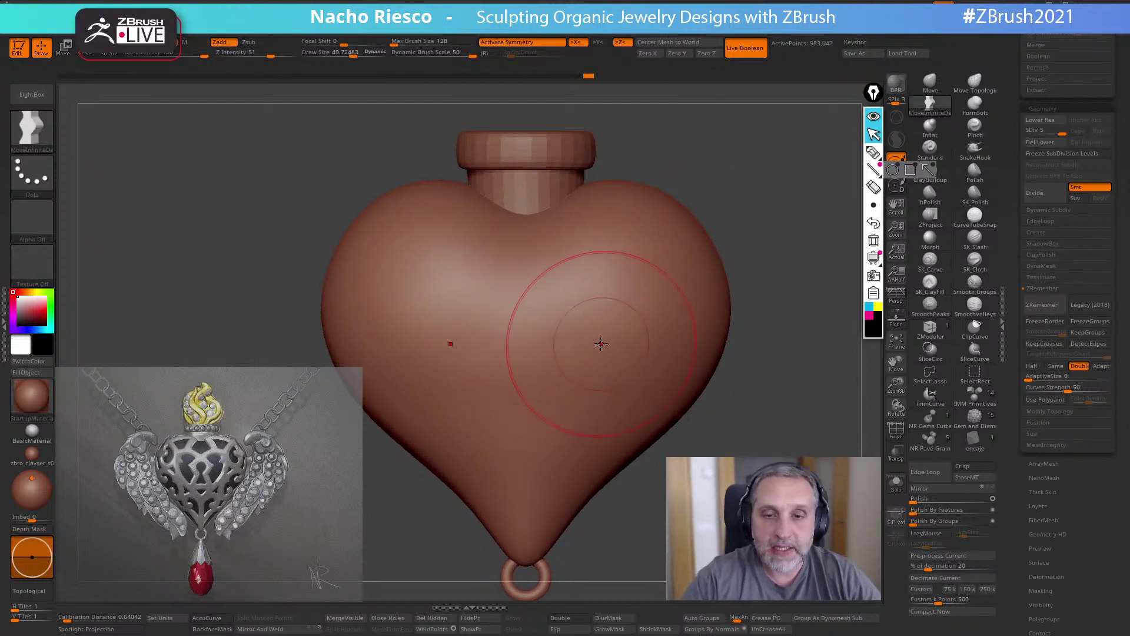
- Turn off Z symmetry and mask a thin strip along the heart's flat back, seen from the side
{"action": "left_click_drag", "start_coordinate": [772, 358], "coordinate": [661, 348]}
{"action": "mouse_move", "coordinate": [605, 168]}
{"action": "left_mouse_down", "text": "ctrl"}
{"action": "mouse_move", "coordinate": [537, 467]}
{"action": "mouse_move", "coordinate": [512, 514]}
{"action": "left_mouse_up", "text": "ctrl"}
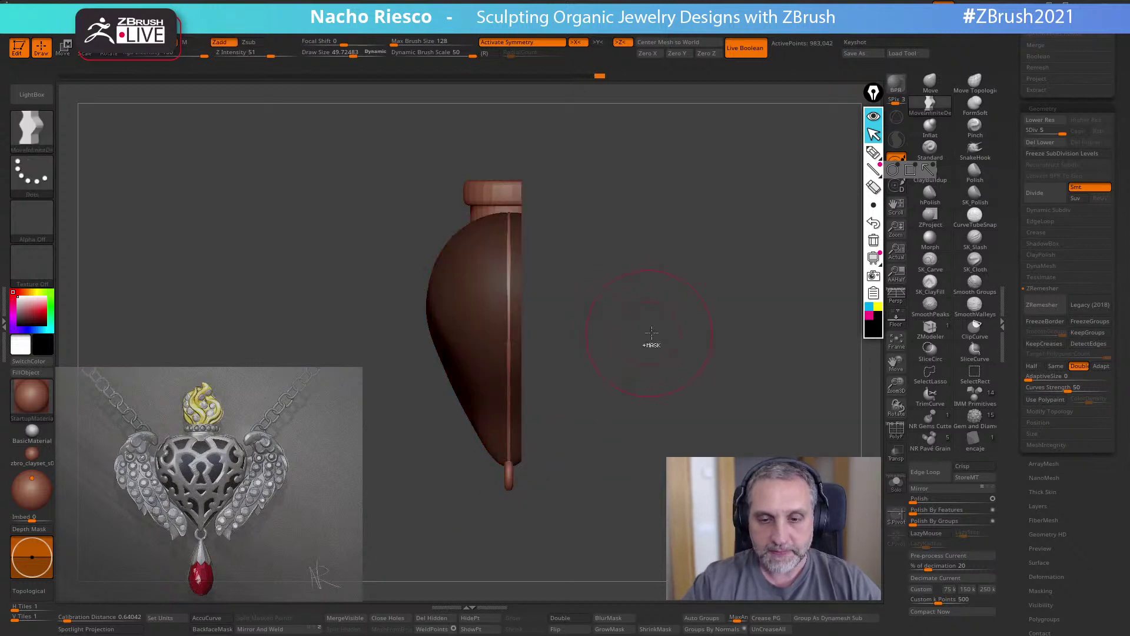
{"action": "left_click_drag", "start_coordinate": [649, 333], "coordinate": [658, 365], "text": "ctrl"}
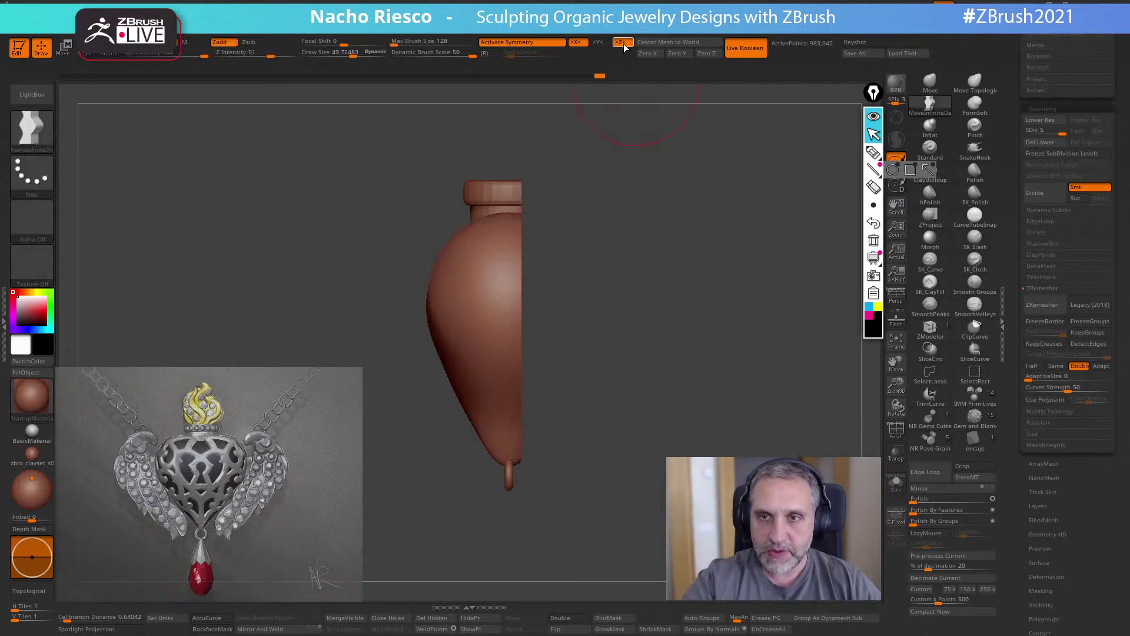
{"action": "left_click_drag", "start_coordinate": [626, 161], "coordinate": [510, 499], "text": "ctrl"}
{"action": "mouse_move", "coordinate": [659, 287]}
{"action": "left_mouse_down", "text": "alt"}
{"action": "mouse_move", "coordinate": [730, 346]}
{"action": "mouse_move", "coordinate": [609, 311]}
{"action": "mouse_move", "coordinate": [709, 330]}
{"action": "mouse_move", "coordinate": [671, 341]}
{"action": "left_mouse_up", "text": "alt"}
- Measure the width of the masked strip on the heart's back with a transpose line
{"action": "key", "text": "w"}
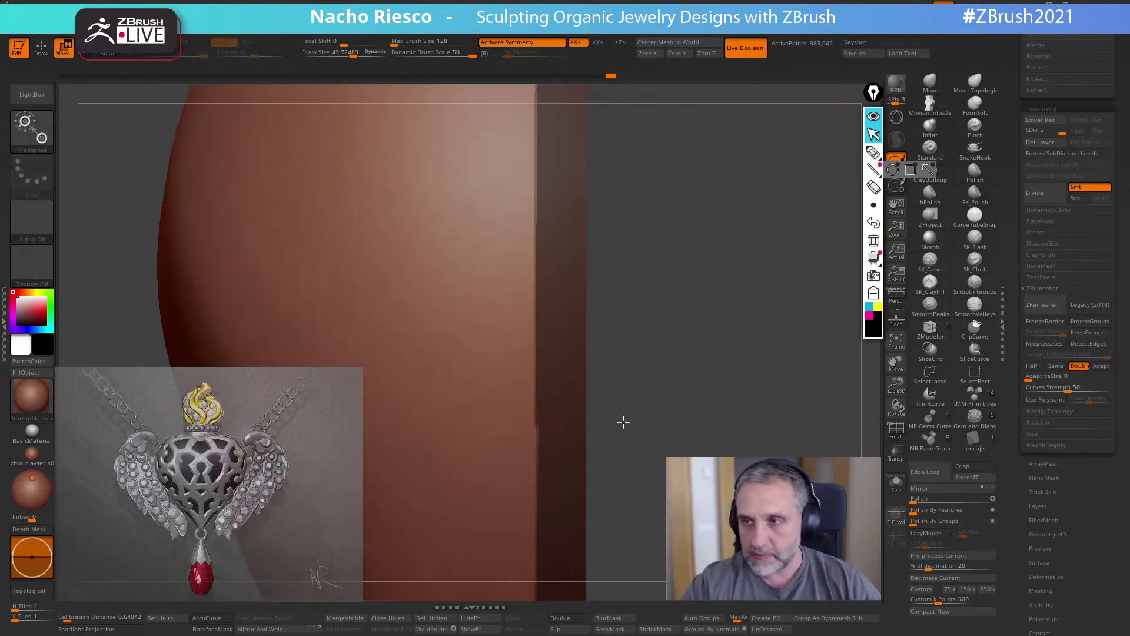
{"action": "left_click_drag", "start_coordinate": [534, 329], "coordinate": [579, 329], "text": "shift"}
{"action": "left_click_drag", "start_coordinate": [673, 288], "coordinate": [678, 330], "text": "alt"}
{"action": "left_click_drag", "start_coordinate": [537, 304], "coordinate": [624, 301], "text": "shift"}
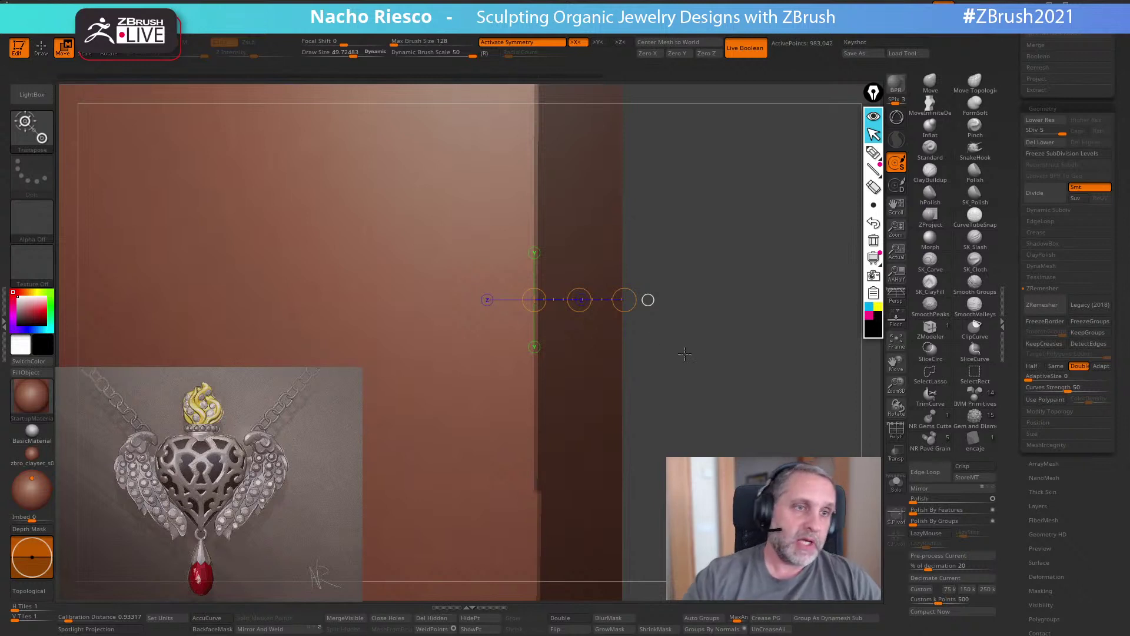
- Mask the strip along the heart's back again in side view and return to the front view
{"action": "mouse_move", "coordinate": [742, 412]}
{"action": "right_mouse_down", "text": "ctrl"}
{"action": "mouse_move", "coordinate": [719, 240]}
{"action": "mouse_move", "coordinate": [682, 250]}
{"action": "right_mouse_up", "text": "ctrl"}
{"action": "key", "text": "q"}
{"action": "left_click_drag", "start_coordinate": [620, 141], "coordinate": [535, 495], "text": "ctrl"}
{"action": "right_click_drag", "start_coordinate": [576, 437], "coordinate": [647, 432], "text": "ctrl"}
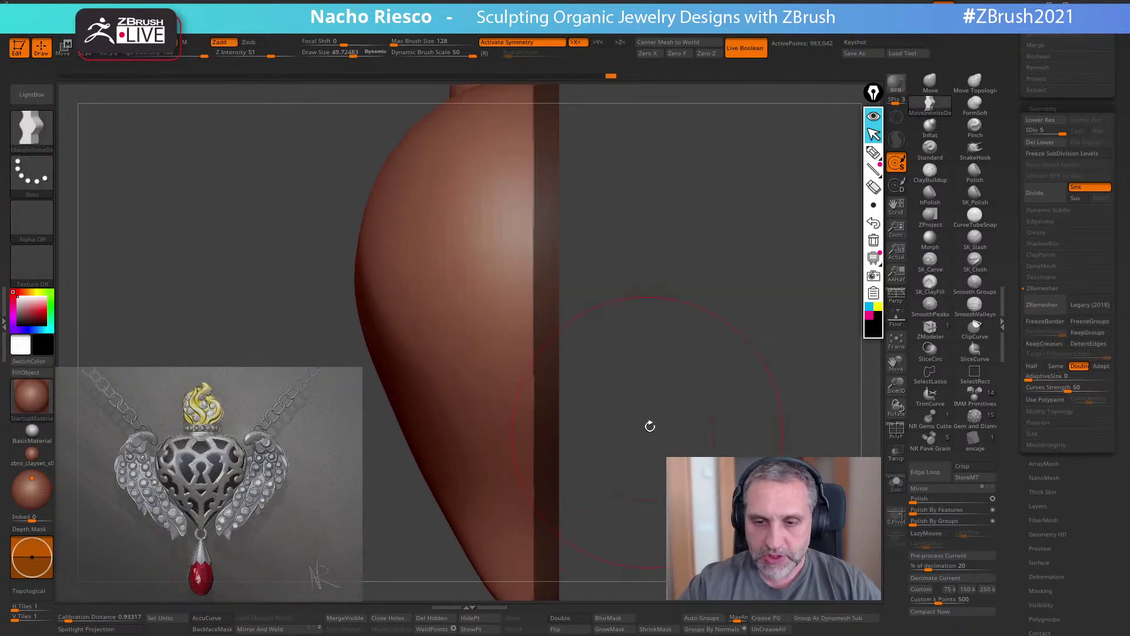
{"action": "right_click_drag", "start_coordinate": [643, 341], "coordinate": [661, 378]}
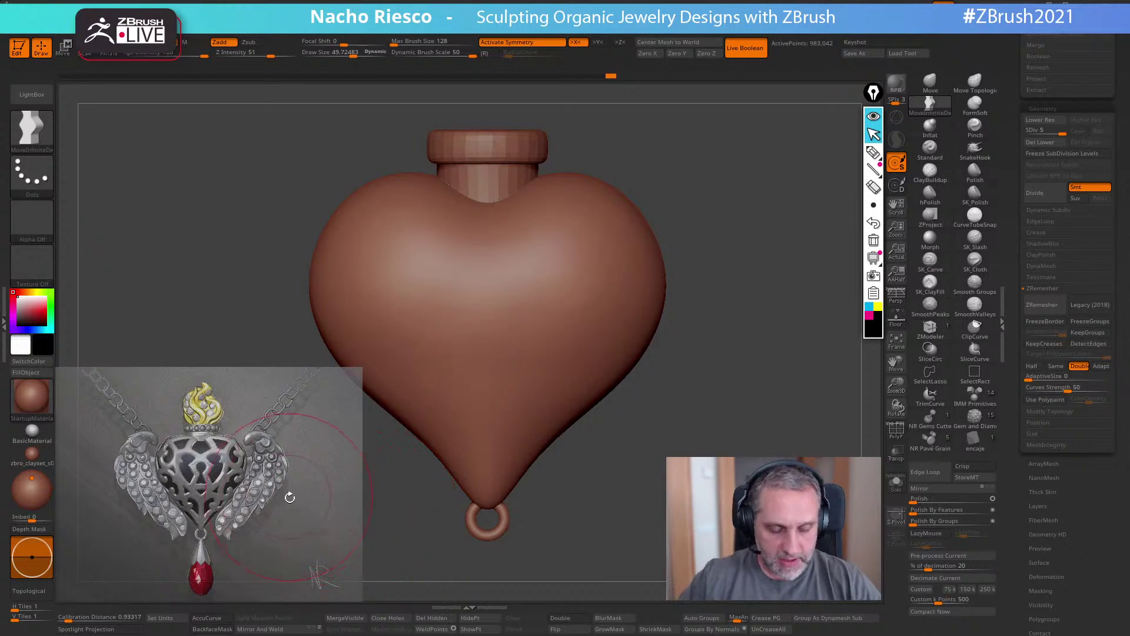
- Enlarge the reference image in Spotlight and place its openwork heart over the modelled heart
{"action": "key", "text": "z"}
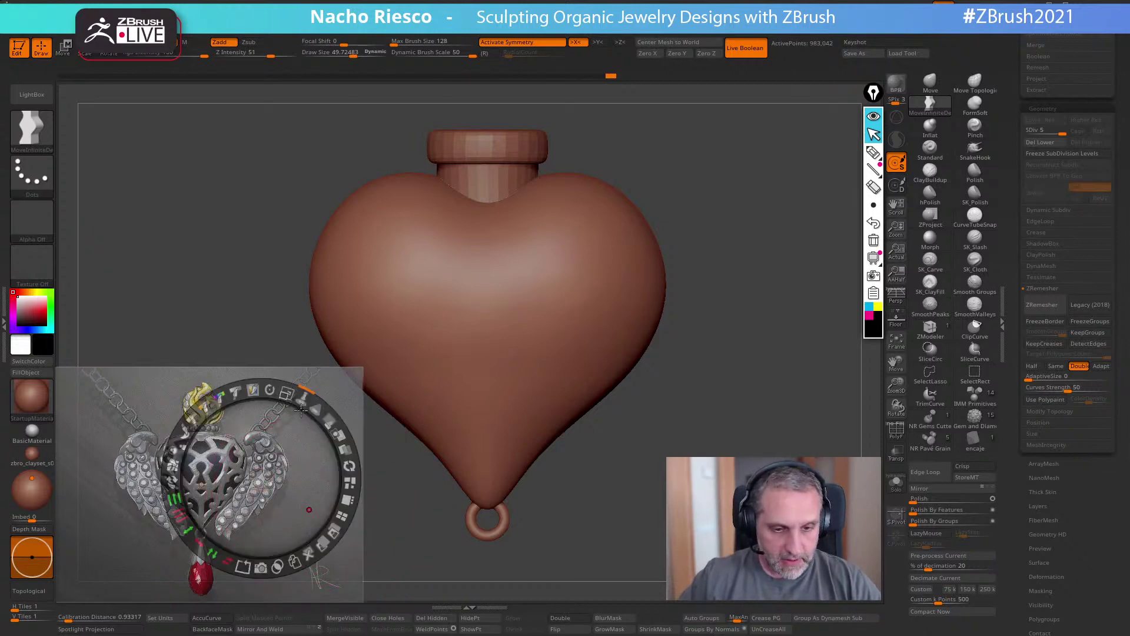
{"action": "left_click_drag", "start_coordinate": [285, 394], "coordinate": [572, 358]}
{"action": "left_click_drag", "start_coordinate": [580, 258], "coordinate": [657, 285]}
{"action": "left_click_drag", "start_coordinate": [680, 240], "coordinate": [707, 251]}
{"action": "left_click", "coordinate": [693, 333]}
{"action": "left_click_drag", "start_coordinate": [671, 305], "coordinate": [708, 311]}
{"action": "left_click", "coordinate": [813, 296]}
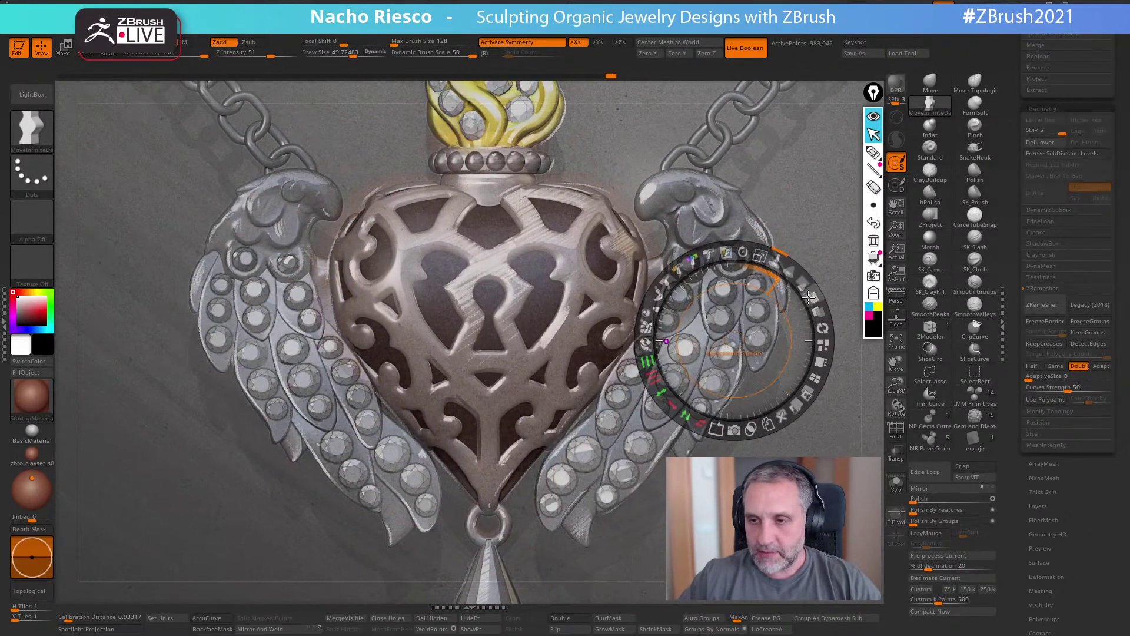
- Lower the reference image's opacity, leave Spotlight editing and line the heart up with the drawing
{"action": "left_click_drag", "start_coordinate": [782, 289], "coordinate": [709, 277]}
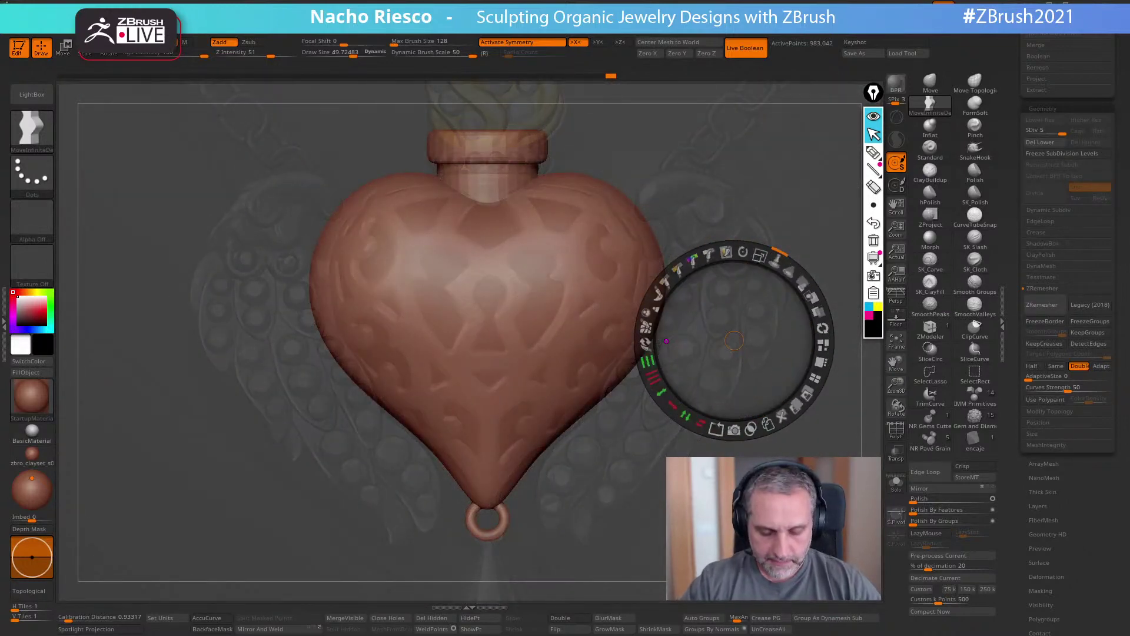
{"action": "key", "text": "z"}
{"action": "mouse_move", "coordinate": [727, 508]}
{"action": "left_mouse_down", "text": "alt"}
{"action": "mouse_move", "coordinate": [742, 503]}
{"action": "mouse_move", "coordinate": [731, 511]}
{"action": "left_mouse_up", "text": "alt"}
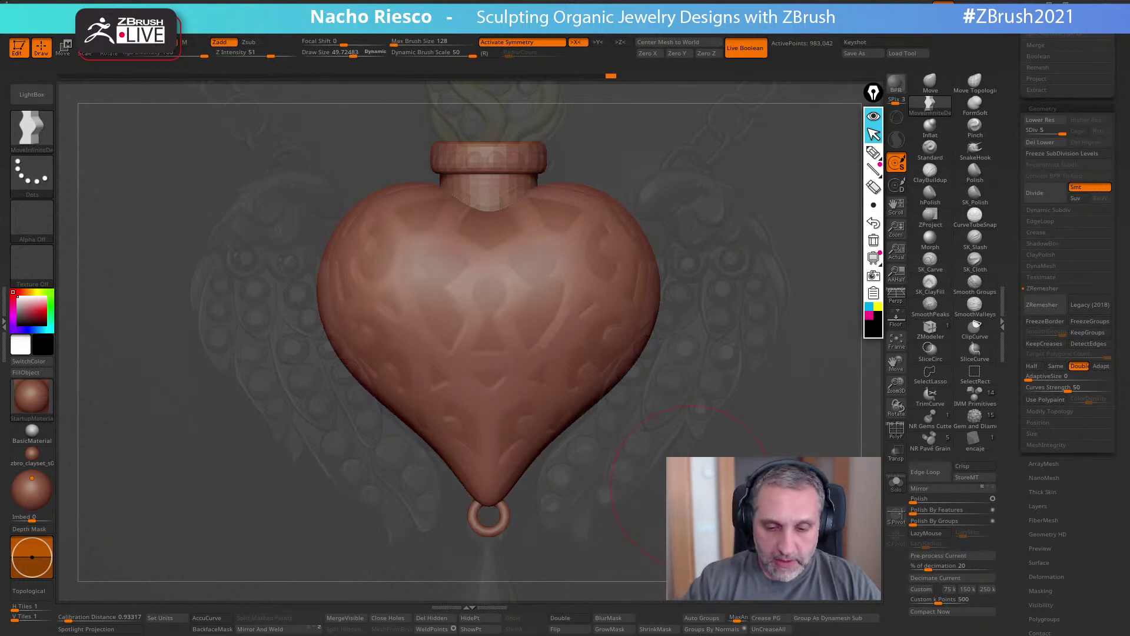
{"action": "left_click_drag", "start_coordinate": [700, 497], "coordinate": [699, 518]}
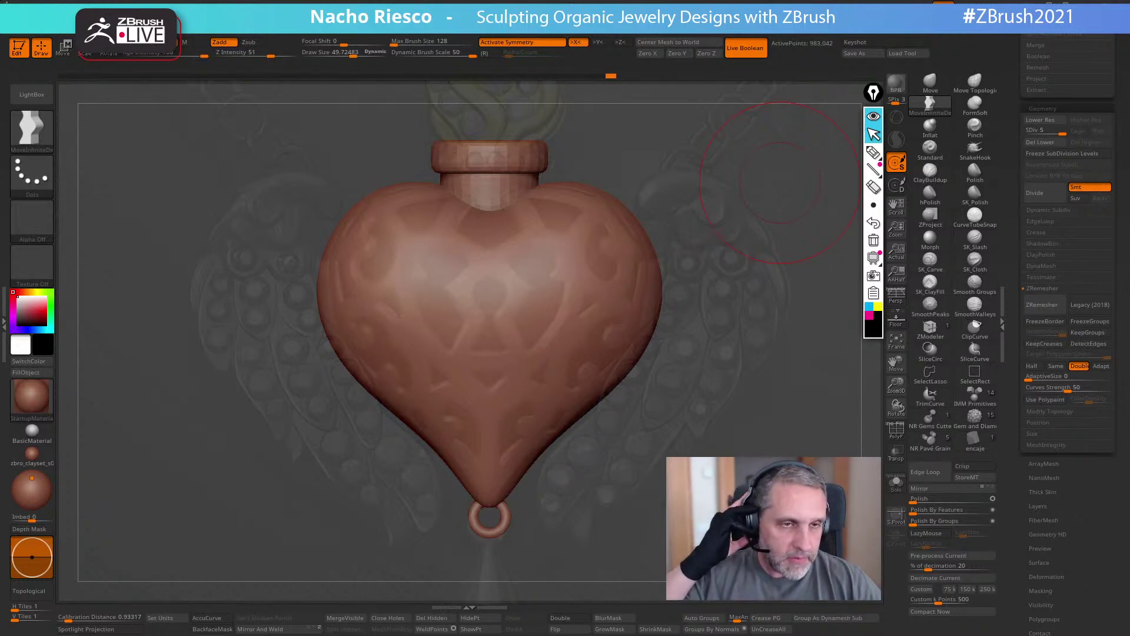
{"action": "key", "text": "XF86AudioLowerVolume"}
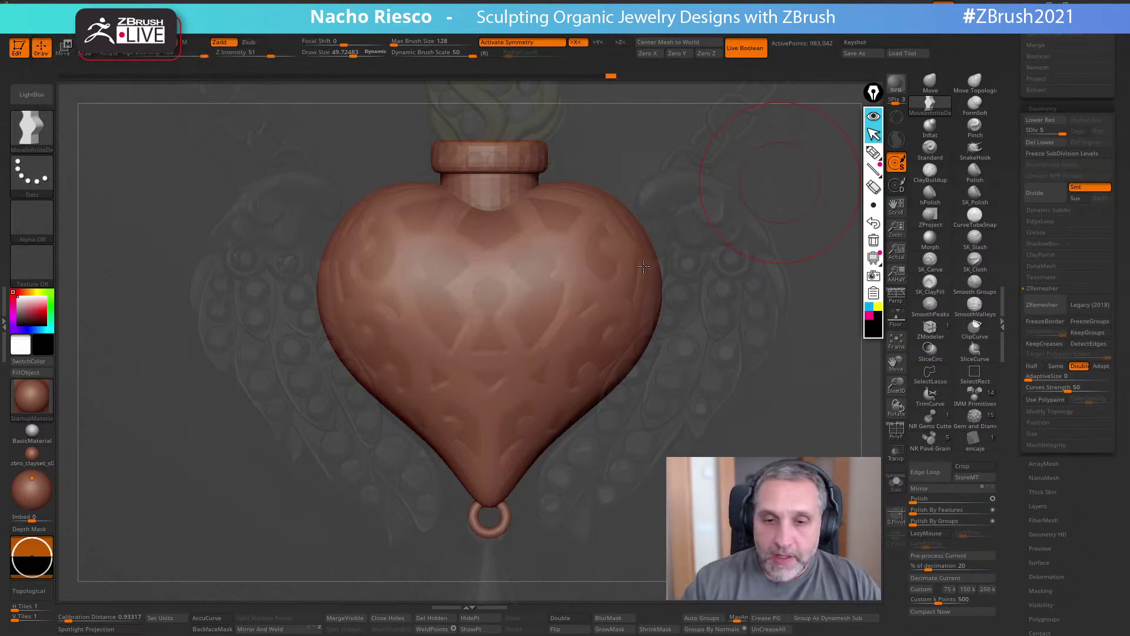
- Set the draw size to about 7.8 and try mask strokes along the heart's pattern, undoing each one
{"action": "key", "text": "s"}
{"action": "left_click_drag", "start_coordinate": [478, 339], "coordinate": [456, 340]}
{"action": "left_click_drag", "start_coordinate": [575, 243], "coordinate": [546, 362], "text": "ctrl"}
{"action": "key", "text": "ctrl+z"}
{"action": "mouse_move", "coordinate": [592, 212]}
{"action": "left_mouse_down", "text": "ctrl"}
{"action": "mouse_move", "coordinate": [598, 289]}
{"action": "mouse_move", "coordinate": [606, 246]}
{"action": "left_mouse_up", "text": "ctrl"}
{"action": "key", "text": "ctrl+z"}
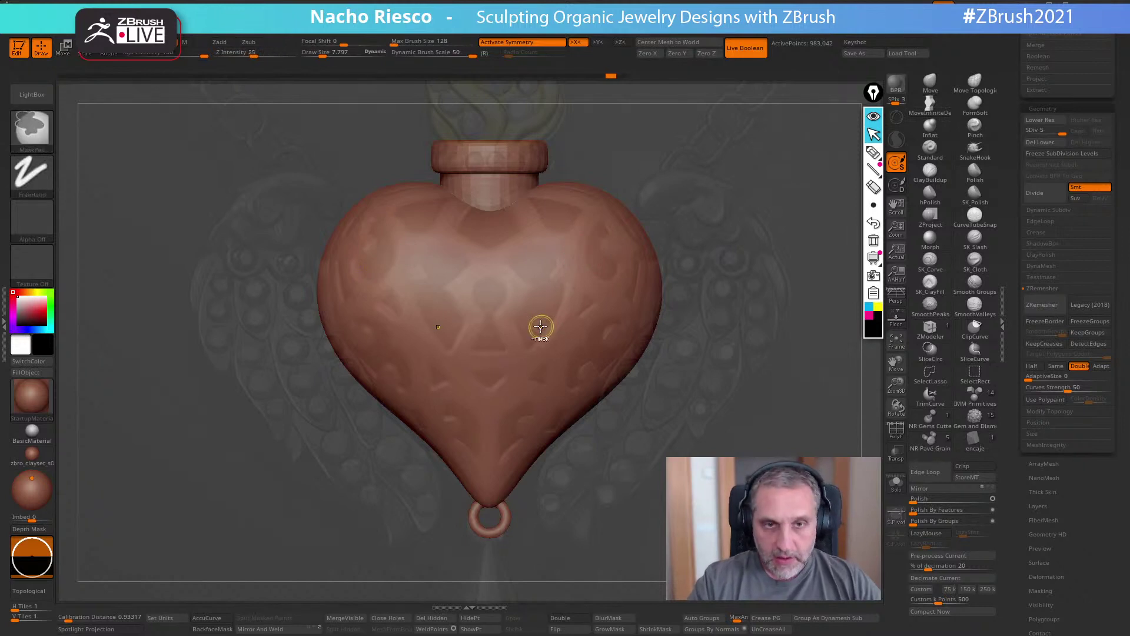
- Give the mask pen a focal shift of -100 and LazyMouse with LazyStep 0, testing it with a curved stroke and clearing it
{"action": "left_click_drag", "start_coordinate": [344, 40], "coordinate": [308, 36]}
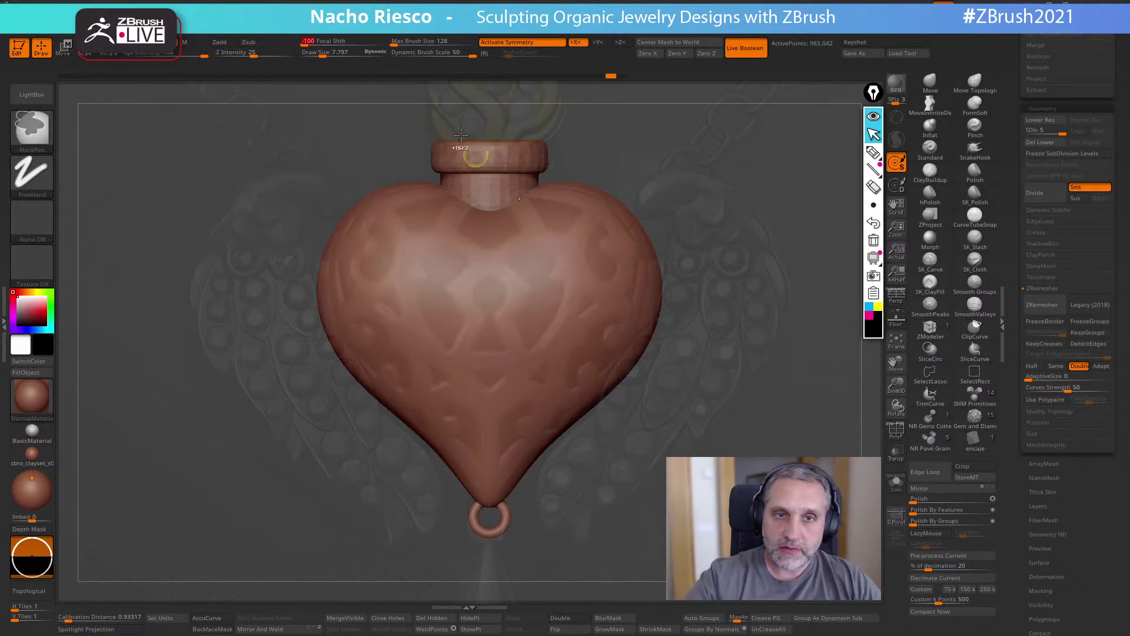
{"action": "left_click", "coordinate": [927, 533]}
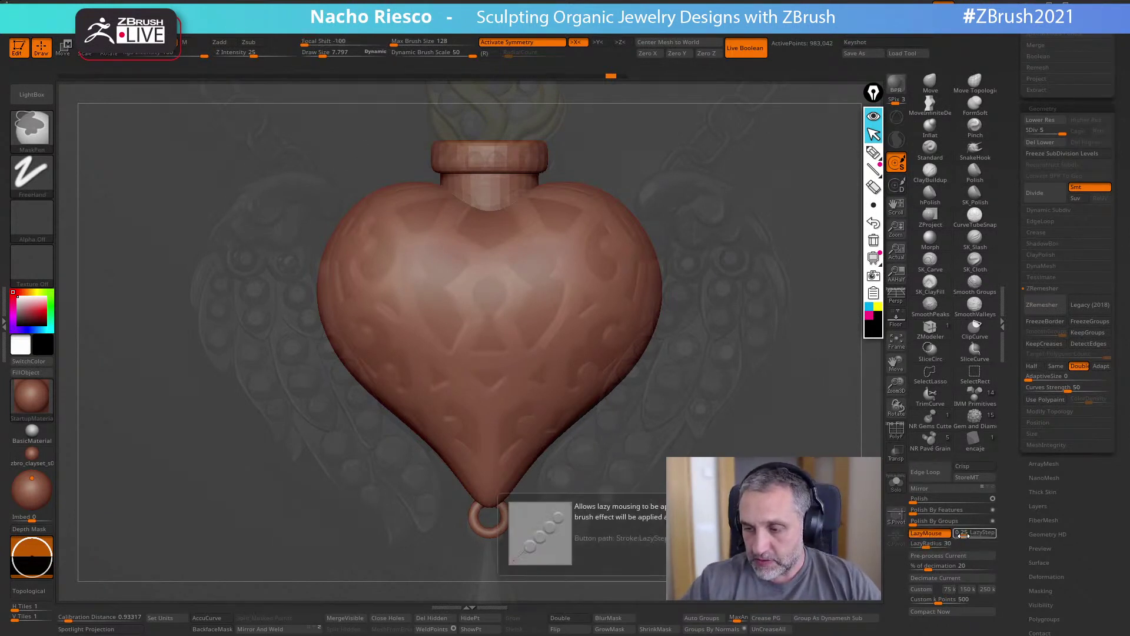
{"action": "left_click_drag", "start_coordinate": [963, 536], "coordinate": [954, 537]}
{"action": "mouse_move", "coordinate": [560, 272]}
{"action": "left_mouse_down", "text": "ctrl"}
{"action": "mouse_move", "coordinate": [524, 370]}
{"action": "mouse_move", "coordinate": [606, 342]}
{"action": "left_mouse_up", "text": "ctrl"}
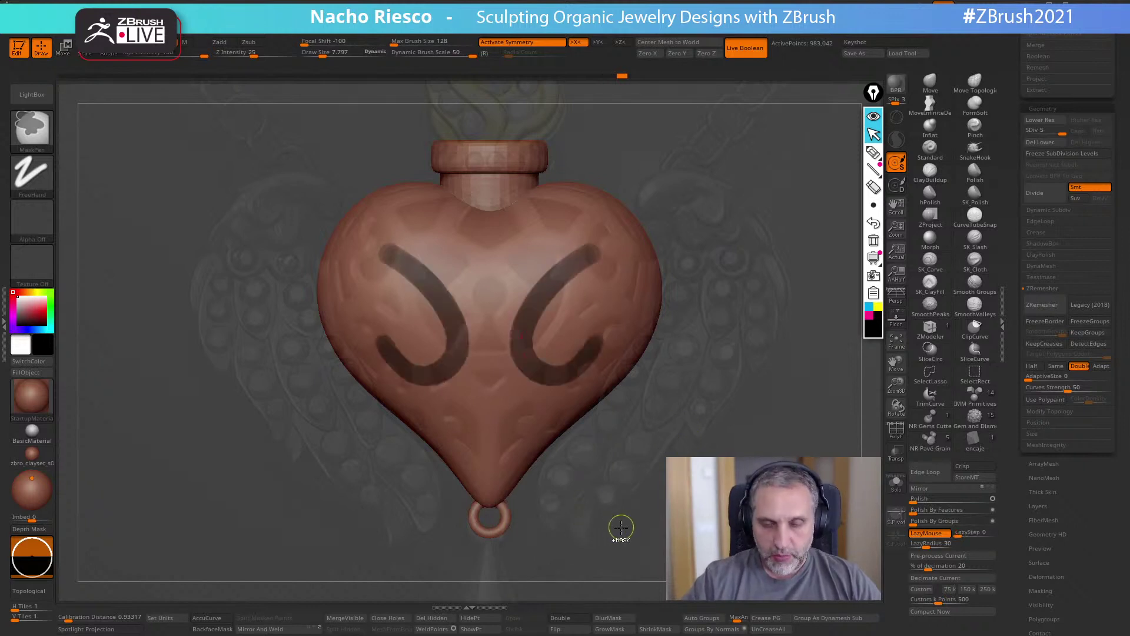
{"action": "left_click_drag", "start_coordinate": [621, 527], "coordinate": [609, 512], "text": "ctrl"}
- Reduce the draw size to about 6.95 and mask a short diagonal bar beside the keyhole on the heart's front
{"action": "key", "text": "s"}
{"action": "left_click_drag", "start_coordinate": [523, 283], "coordinate": [520, 282]}
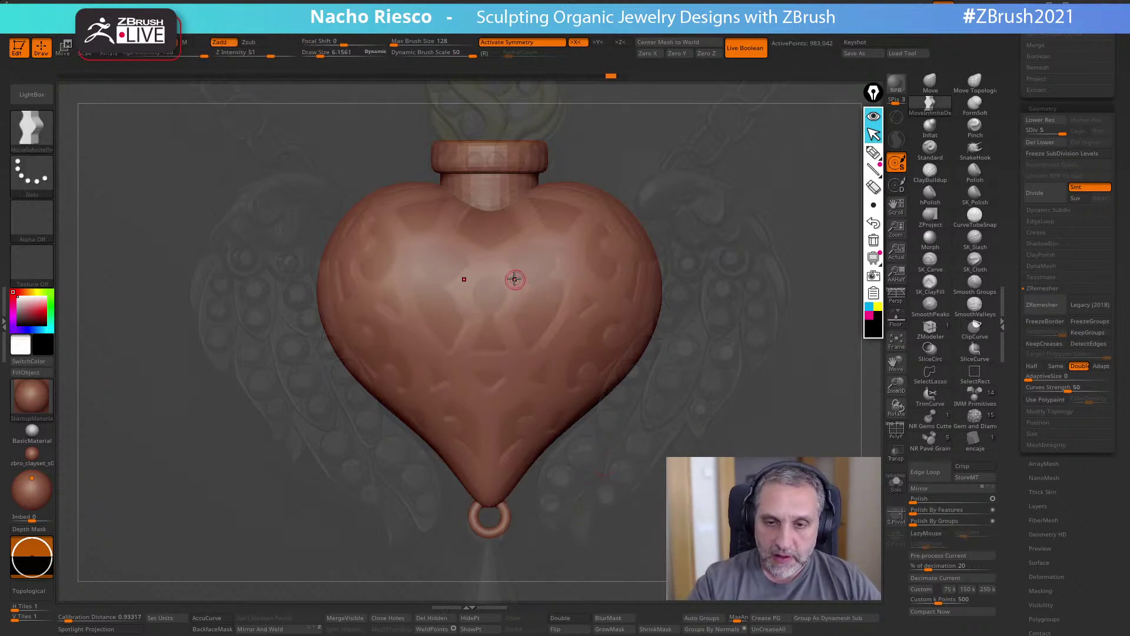
{"action": "key", "text": "ctrl"}
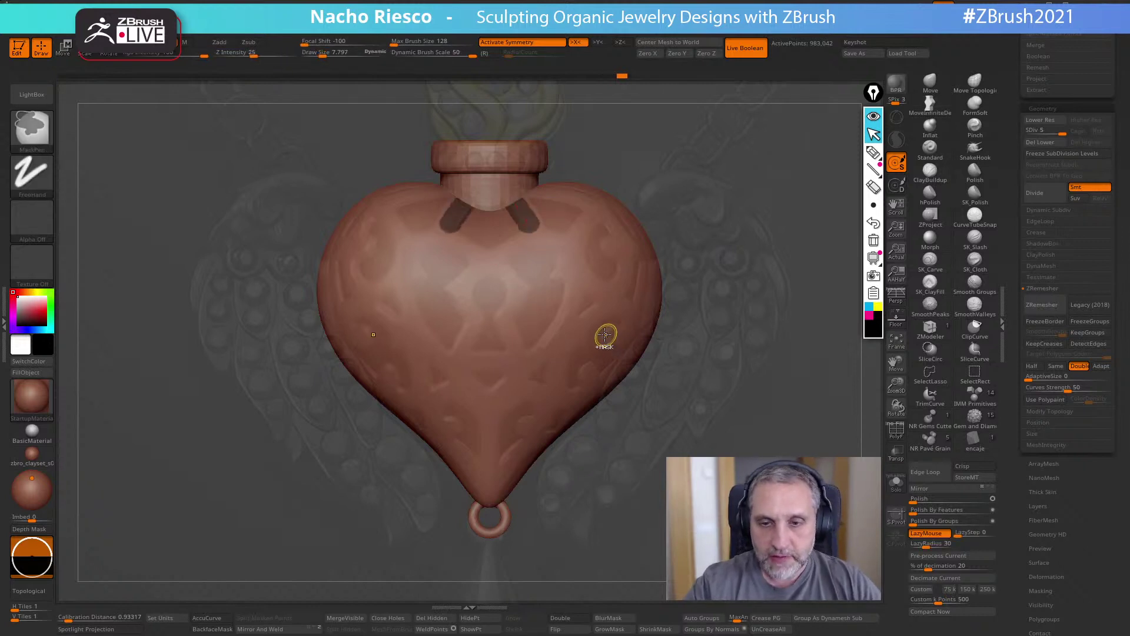
{"action": "key", "text": "s"}
{"action": "key", "text": "ctrl"}
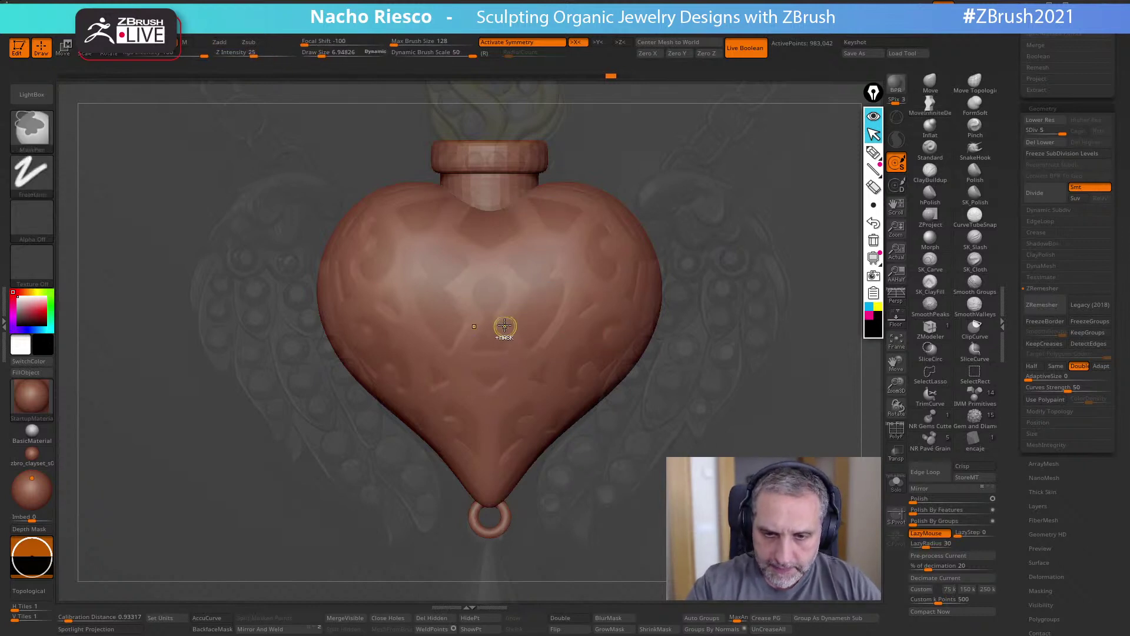
{"action": "left_click_drag", "start_coordinate": [505, 325], "coordinate": [527, 369], "text": "ctrl"}
- Measure the width of the masked diagonal bar close up with a transpose line and return to drawing mode
{"action": "right_click_drag", "start_coordinate": [734, 202], "coordinate": [695, 429], "text": "ctrl"}
{"action": "right_click_drag", "start_coordinate": [609, 405], "coordinate": [610, 413]}
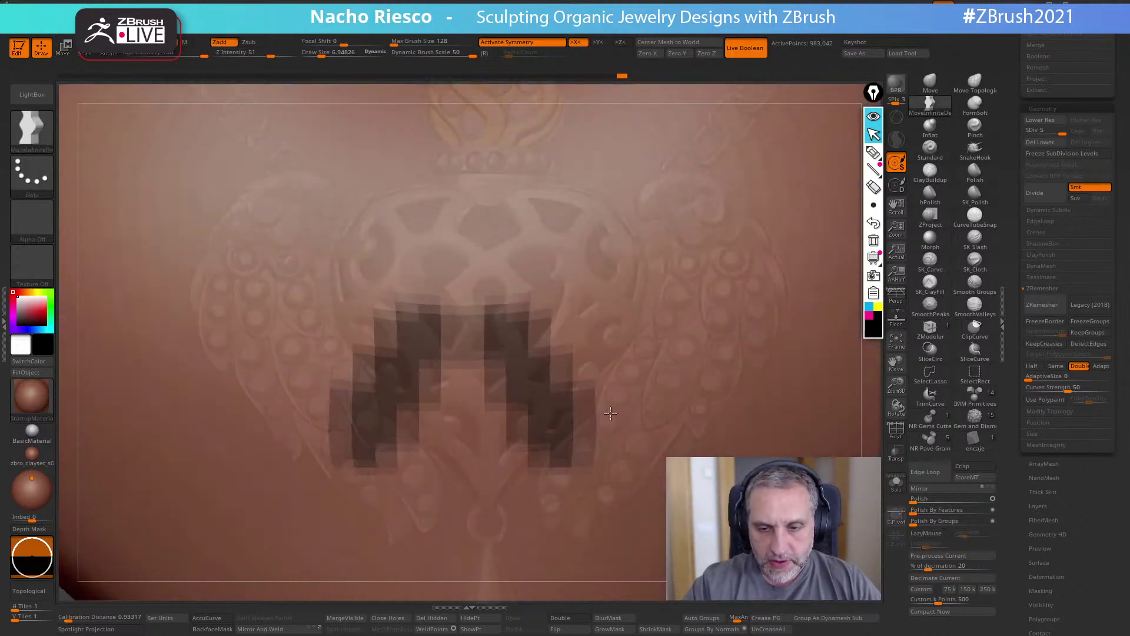
{"action": "key", "text": "w"}
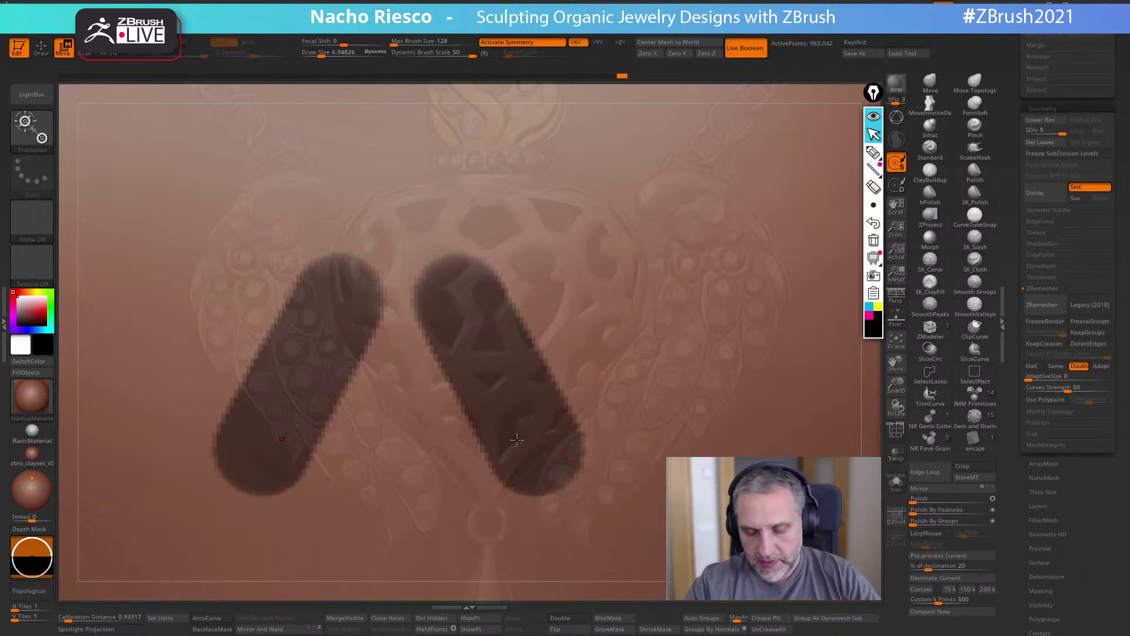
{"action": "left_click_drag", "start_coordinate": [466, 416], "coordinate": [547, 369]}
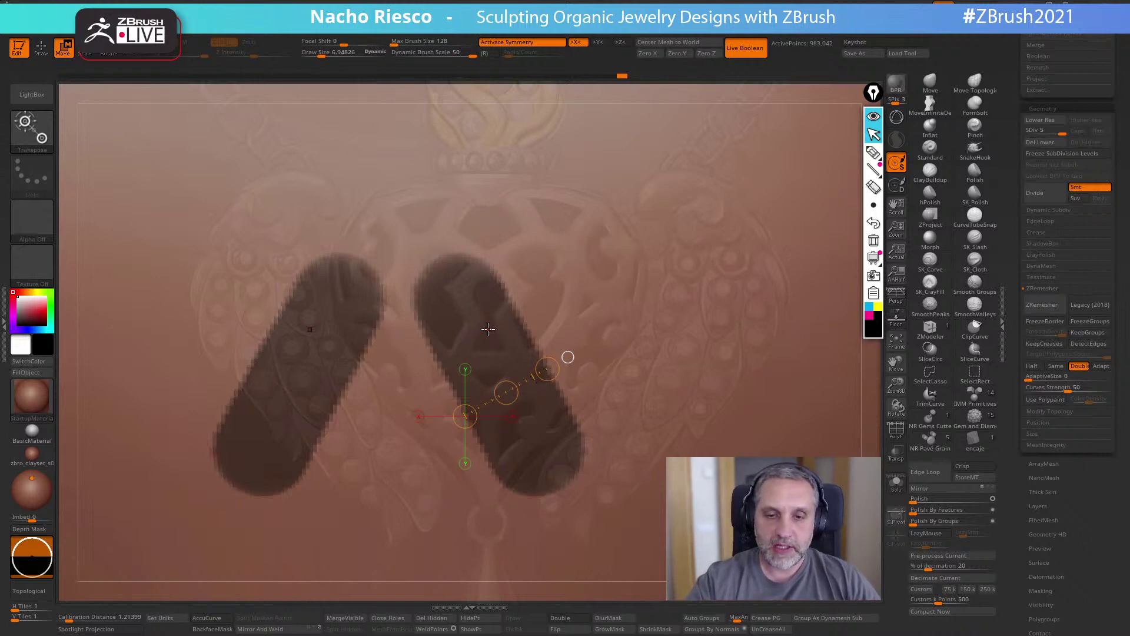
{"action": "right_click_drag", "start_coordinate": [583, 385], "coordinate": [583, 175], "text": "ctrl"}
{"action": "key", "text": "q"}
{"action": "right_click_drag", "start_coordinate": [540, 401], "coordinate": [539, 294], "text": "ctrl"}
- Clear the masked test bars from the heart's front and reduce the draw size to about 6.16 over the aligned reference
{"action": "right_click_drag", "start_coordinate": [744, 501], "coordinate": [734, 476], "text": "alt"}
{"action": "key", "text": "z"}
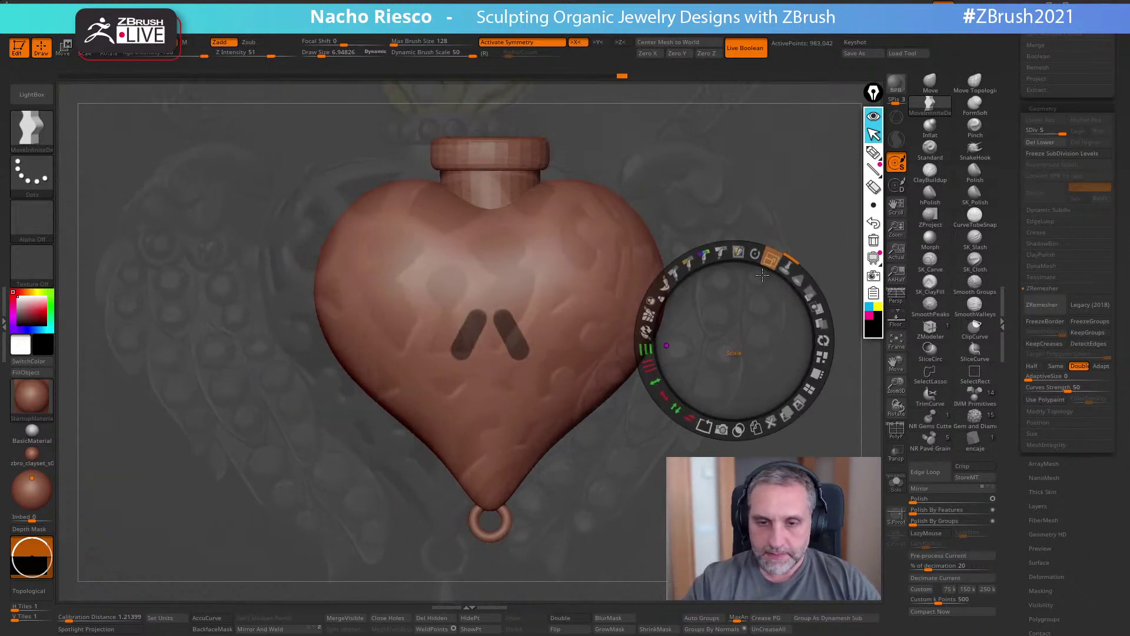
{"action": "left_click_drag", "start_coordinate": [751, 342], "coordinate": [800, 343]}
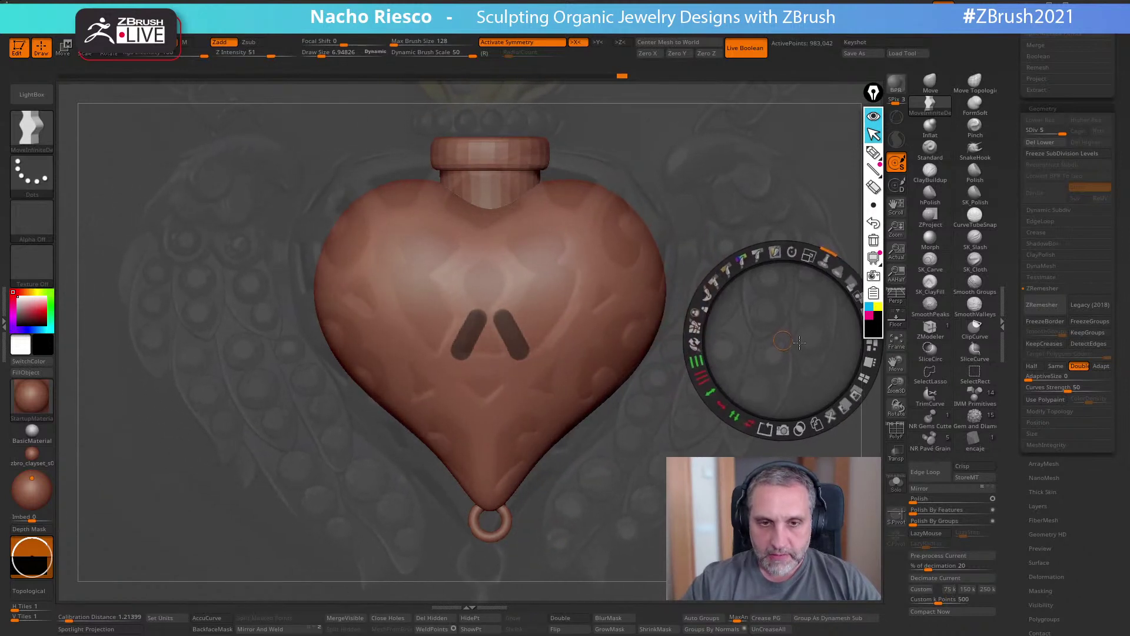
{"action": "key", "text": "shift+z"}
{"action": "key", "text": "f"}
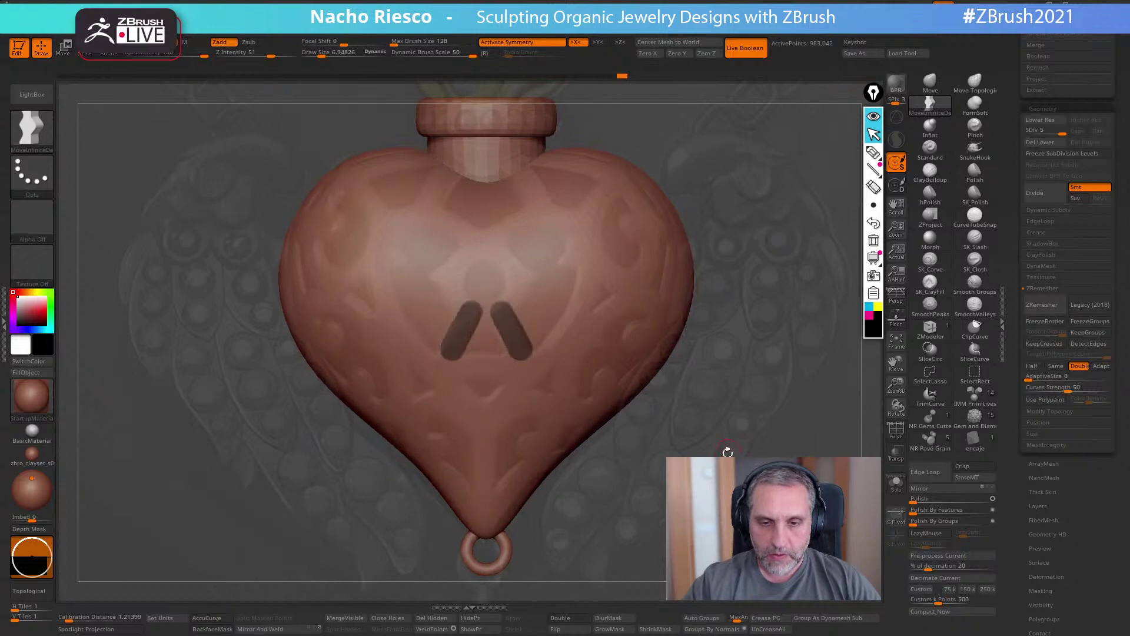
{"action": "key", "text": "s"}
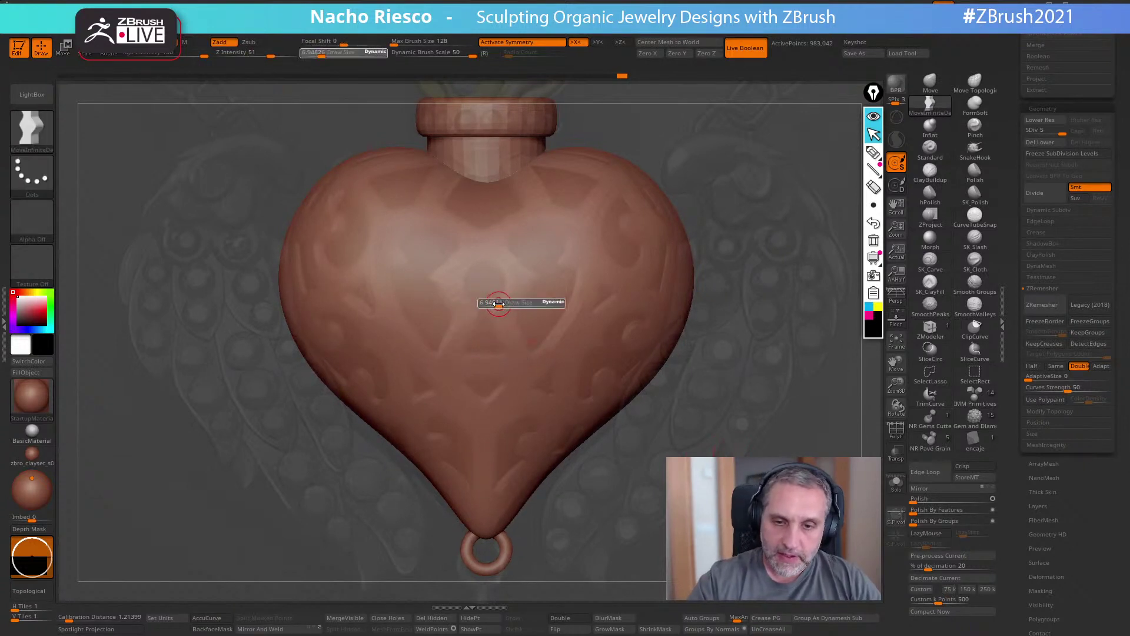
{"action": "left_click", "coordinate": [497, 304]}
{"action": "key", "text": "ctrl"}
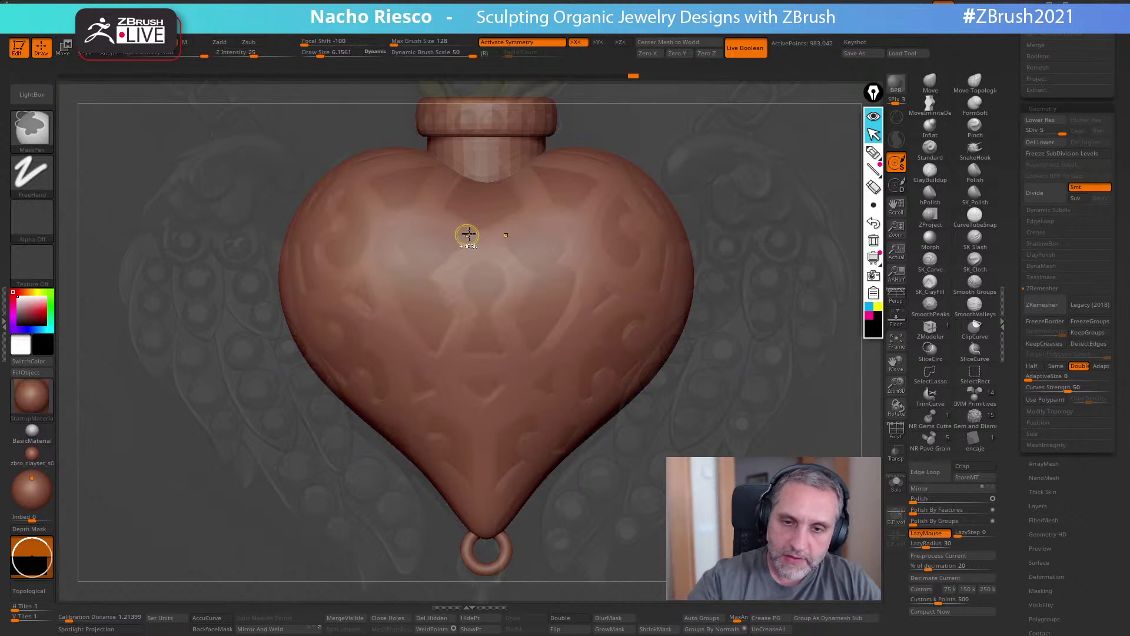
- Mask the inner heart outline, the keyhole inside it and the straight vertical stem running down to the heart's tip
{"action": "mouse_move", "coordinate": [454, 220]}
{"action": "left_mouse_down", "text": "ctrl"}
{"action": "mouse_move", "coordinate": [379, 252]}
{"action": "mouse_move", "coordinate": [412, 356]}
{"action": "mouse_move", "coordinate": [504, 431]}
{"action": "left_mouse_up", "text": "ctrl"}
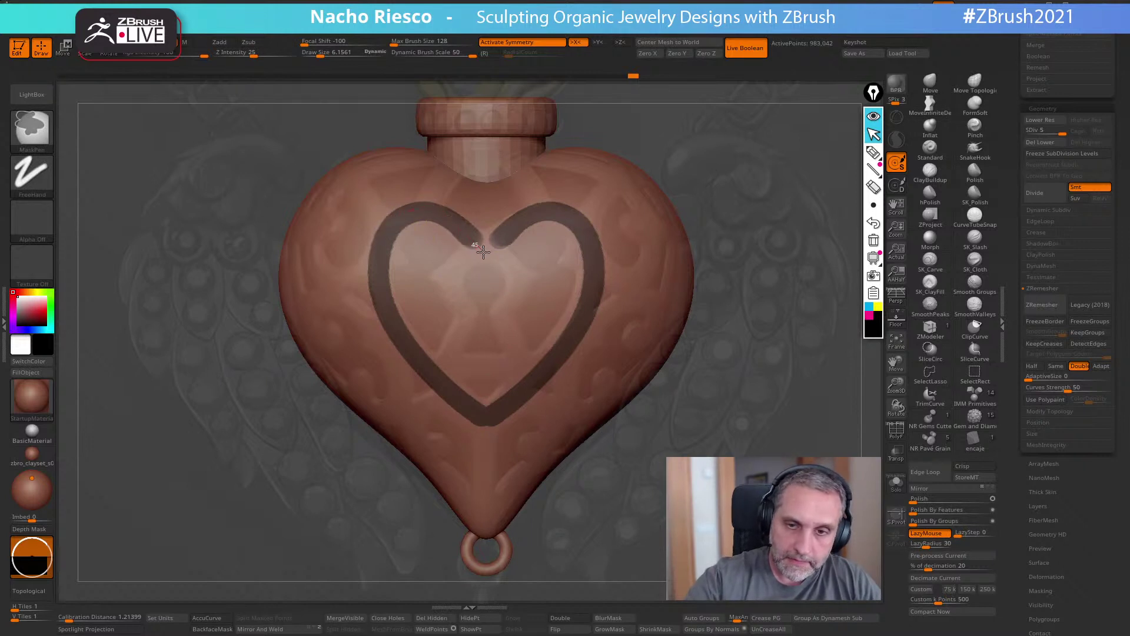
{"action": "mouse_move", "coordinate": [485, 261]}
{"action": "left_mouse_down", "text": "ctrl"}
{"action": "mouse_move", "coordinate": [470, 247]}
{"action": "mouse_move", "coordinate": [450, 277]}
{"action": "mouse_move", "coordinate": [456, 312]}
{"action": "mouse_move", "coordinate": [478, 320]}
{"action": "mouse_move", "coordinate": [440, 381]}
{"action": "mouse_move", "coordinate": [488, 370]}
{"action": "left_mouse_up", "text": "ctrl"}
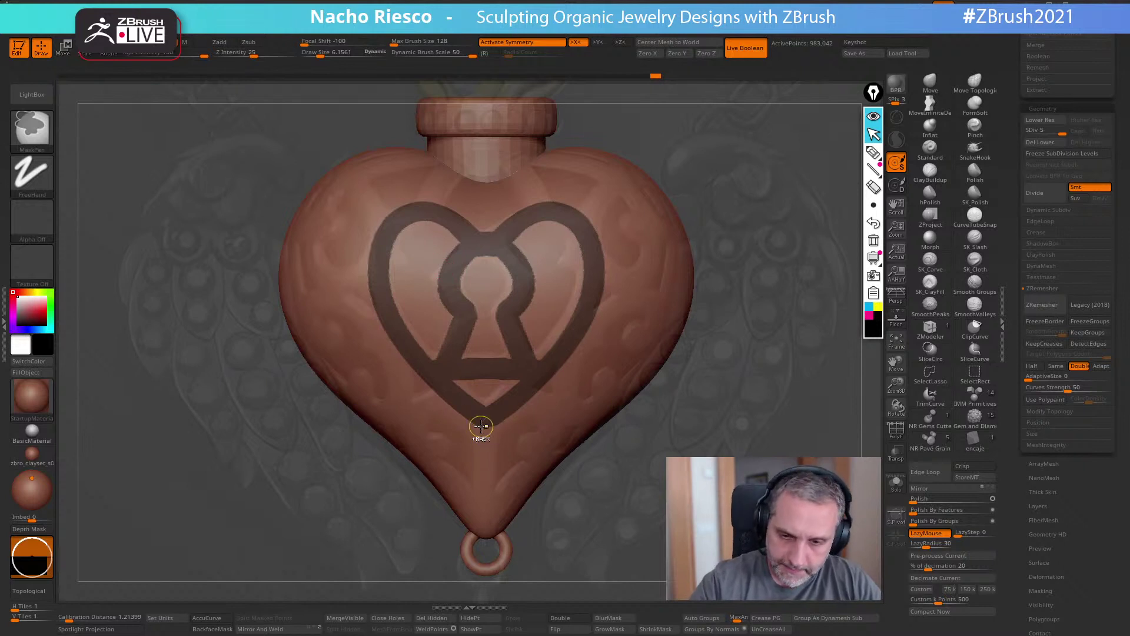
{"action": "left_click_drag", "start_coordinate": [482, 446], "coordinate": [487, 533], "text": "ctrl"}
{"action": "key", "text": "ctrl+z"}
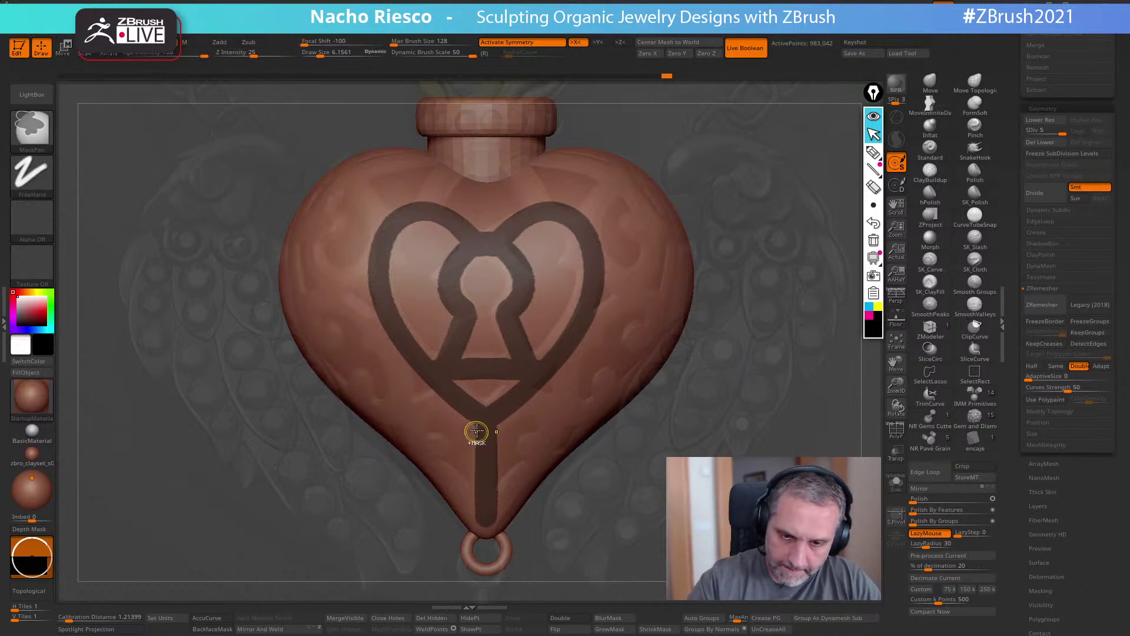
- Mask the mirrored scrolls beside the lower stem, reducing the LazyMouse radius to 14 for the tight curls
{"action": "mouse_move", "coordinate": [440, 396]}
{"action": "left_mouse_down", "text": "ctrl"}
{"action": "mouse_move", "coordinate": [411, 419]}
{"action": "mouse_move", "coordinate": [425, 455]}
{"action": "mouse_move", "coordinate": [472, 415]}
{"action": "mouse_move", "coordinate": [507, 476]}
{"action": "left_mouse_up", "text": "ctrl"}
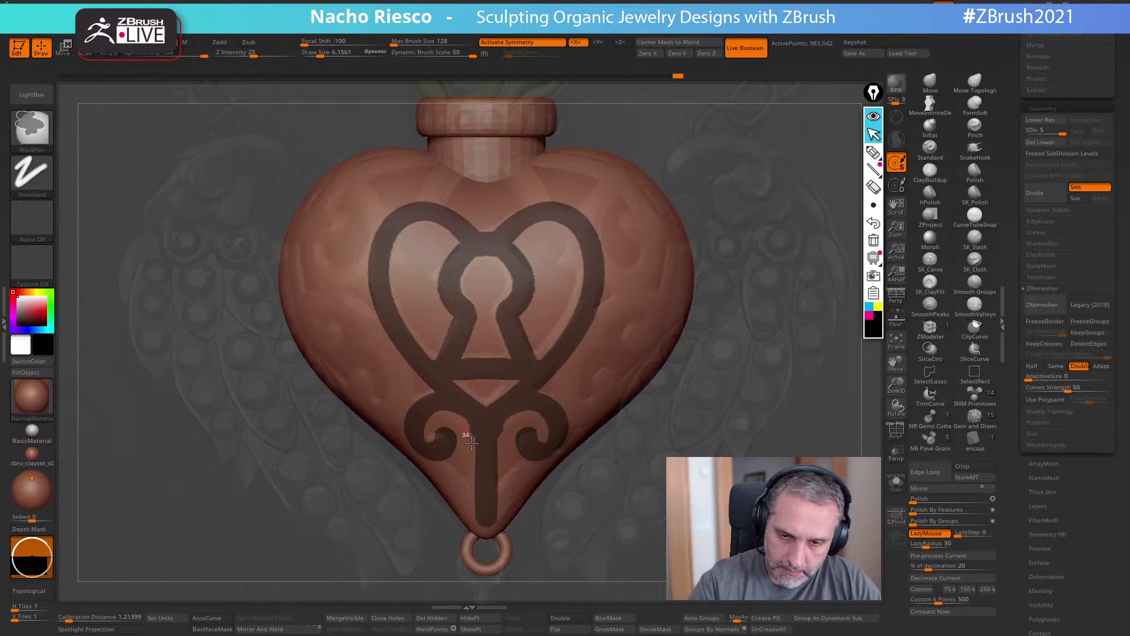
{"action": "left_click_drag", "start_coordinate": [469, 453], "coordinate": [470, 457], "text": "ctrl"}
{"action": "left_click_drag", "start_coordinate": [469, 410], "coordinate": [488, 453], "text": "ctrl"}
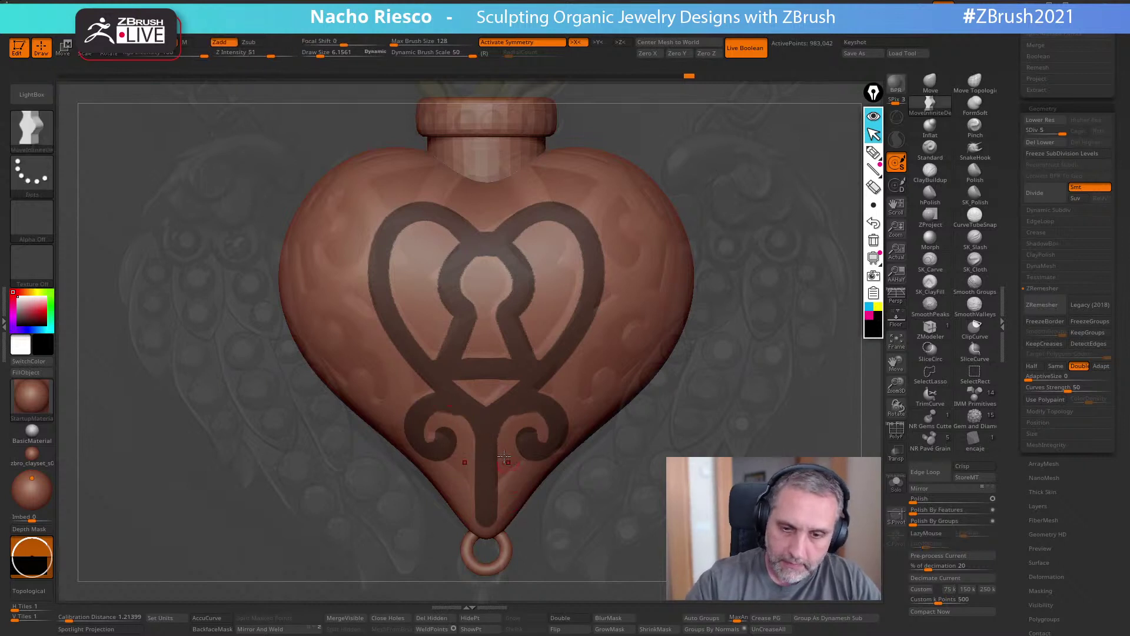
{"action": "left_click_drag", "start_coordinate": [923, 547], "coordinate": [916, 546]}
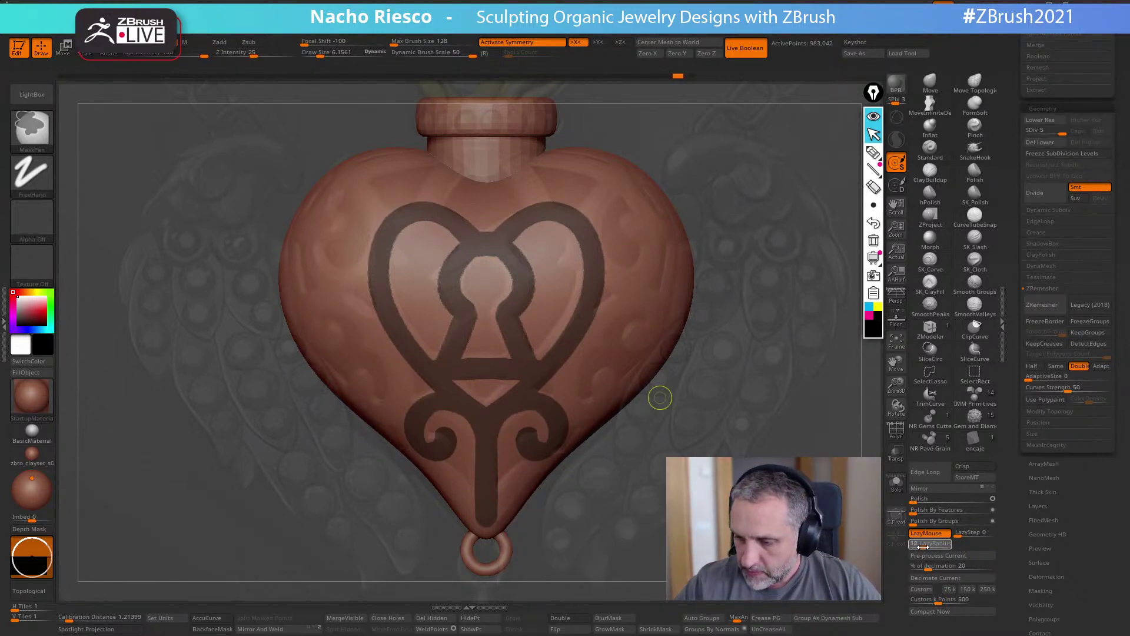
{"action": "mouse_move", "coordinate": [448, 402]}
{"action": "left_mouse_down", "text": "ctrl"}
{"action": "mouse_move", "coordinate": [434, 407]}
{"action": "mouse_move", "coordinate": [404, 333]}
{"action": "mouse_move", "coordinate": [631, 419]}
{"action": "left_mouse_up", "text": "ctrl"}
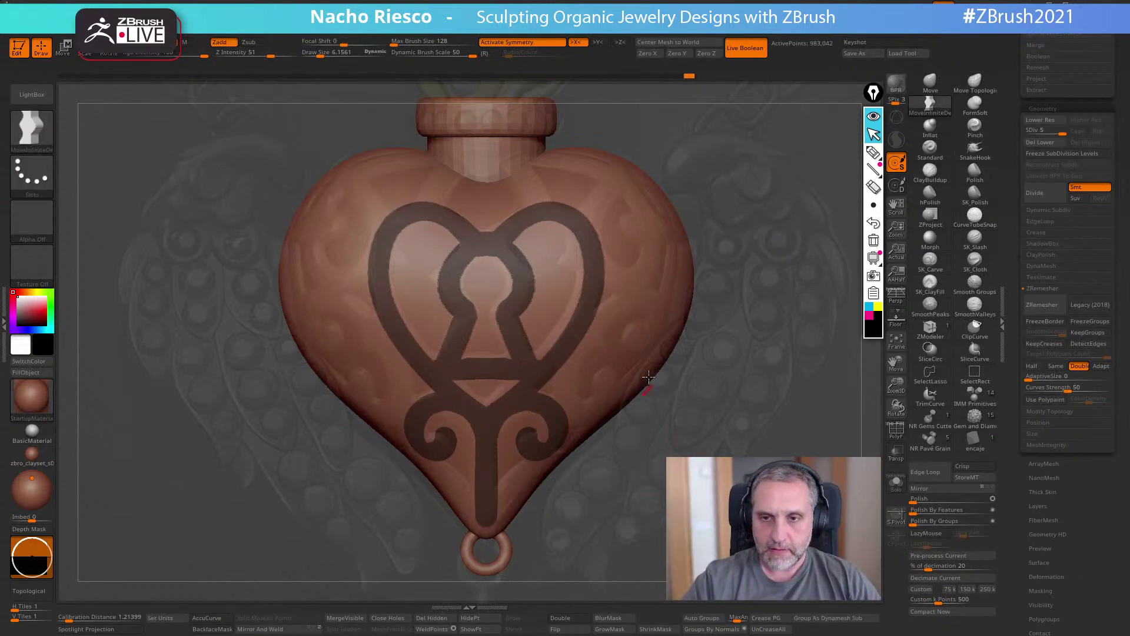
- Mask the mirrored scrolls beside the upper part of the inner heart and the short bars rising toward the neck
{"action": "key", "text": "ctrl"}
{"action": "left_click_drag", "start_coordinate": [600, 197], "coordinate": [592, 231], "text": "ctrl"}
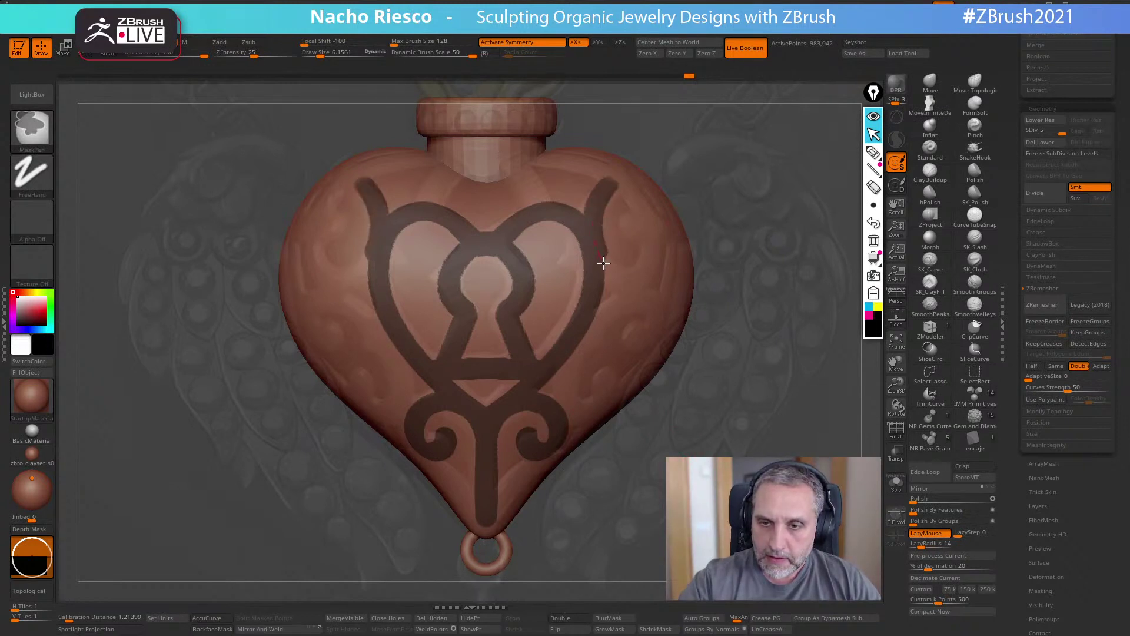
{"action": "mouse_move", "coordinate": [621, 276]}
{"action": "left_mouse_down", "text": "ctrl"}
{"action": "mouse_move", "coordinate": [653, 257]}
{"action": "mouse_move", "coordinate": [631, 217]}
{"action": "mouse_move", "coordinate": [619, 246]}
{"action": "mouse_move", "coordinate": [633, 240]}
{"action": "left_mouse_up", "text": "ctrl"}
{"action": "mouse_move", "coordinate": [441, 189]}
{"action": "left_mouse_down", "text": "ctrl"}
{"action": "mouse_move", "coordinate": [419, 219]}
{"action": "mouse_move", "coordinate": [467, 181]}
{"action": "left_mouse_up", "text": "ctrl"}
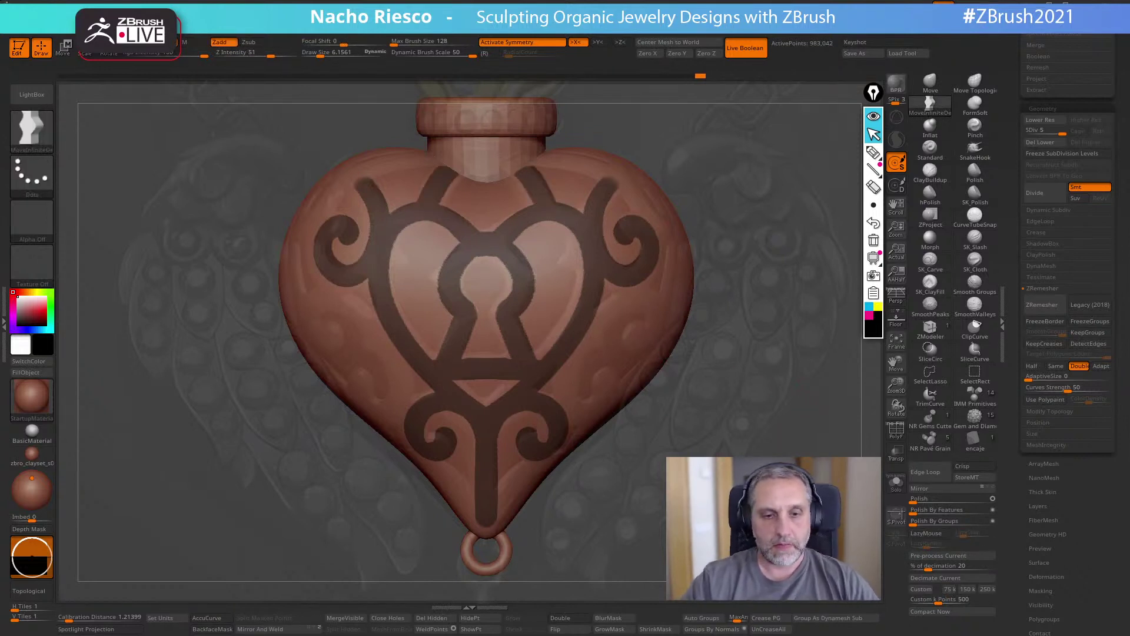
- Try to mask the double scrolls on the heart's lower sides from the front, undoing the strokes
{"action": "key", "text": "ctrl"}
{"action": "mouse_move", "coordinate": [355, 380]}
{"action": "left_mouse_down", "text": "ctrl"}
{"action": "mouse_move", "coordinate": [365, 409]}
{"action": "mouse_move", "coordinate": [407, 375]}
{"action": "mouse_move", "coordinate": [384, 327]}
{"action": "mouse_move", "coordinate": [335, 296]}
{"action": "mouse_move", "coordinate": [310, 322]}
{"action": "mouse_move", "coordinate": [344, 352]}
{"action": "left_mouse_up", "text": "ctrl"}
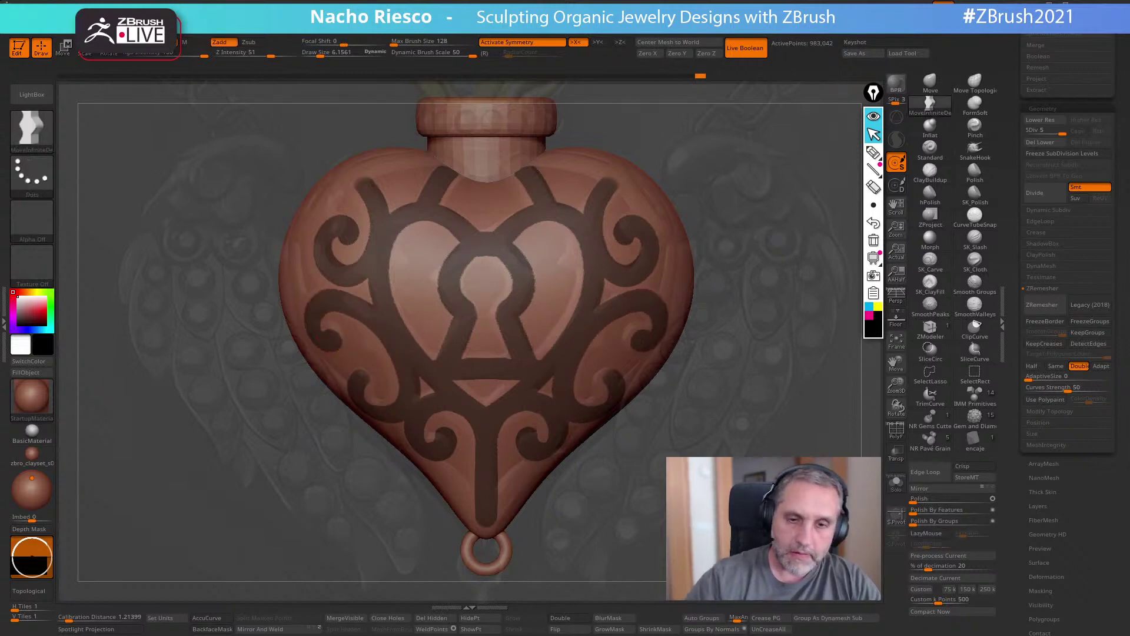
{"action": "mouse_move", "coordinate": [194, 377]}
{"action": "left_mouse_down"}
{"action": "mouse_move", "coordinate": [312, 395]}
{"action": "mouse_move", "coordinate": [362, 422]}
{"action": "mouse_move", "coordinate": [406, 379]}
{"action": "mouse_move", "coordinate": [397, 326]}
{"action": "mouse_move", "coordinate": [333, 289]}
{"action": "left_mouse_up"}
{"action": "key", "text": "ctrl+z"}
{"action": "key", "text": "ctrl+z"}
{"action": "key", "text": "ctrl"}
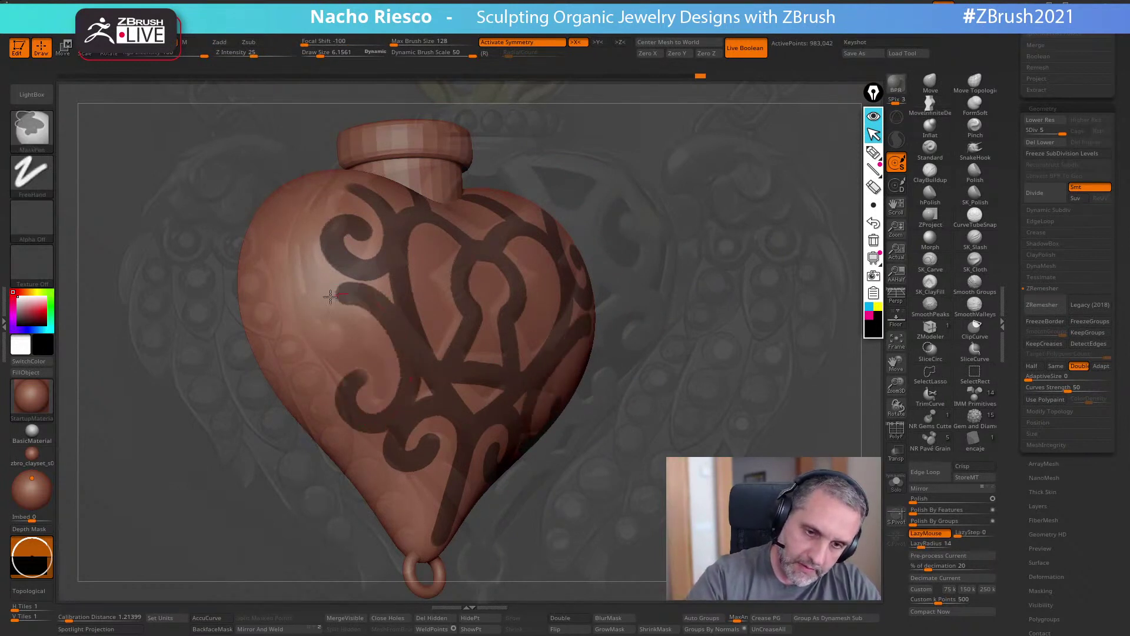
{"action": "right_click_drag", "start_coordinate": [377, 415], "coordinate": [396, 391]}
{"action": "key", "text": "ctrl+z"}
{"action": "key", "text": "ctrl+z"}
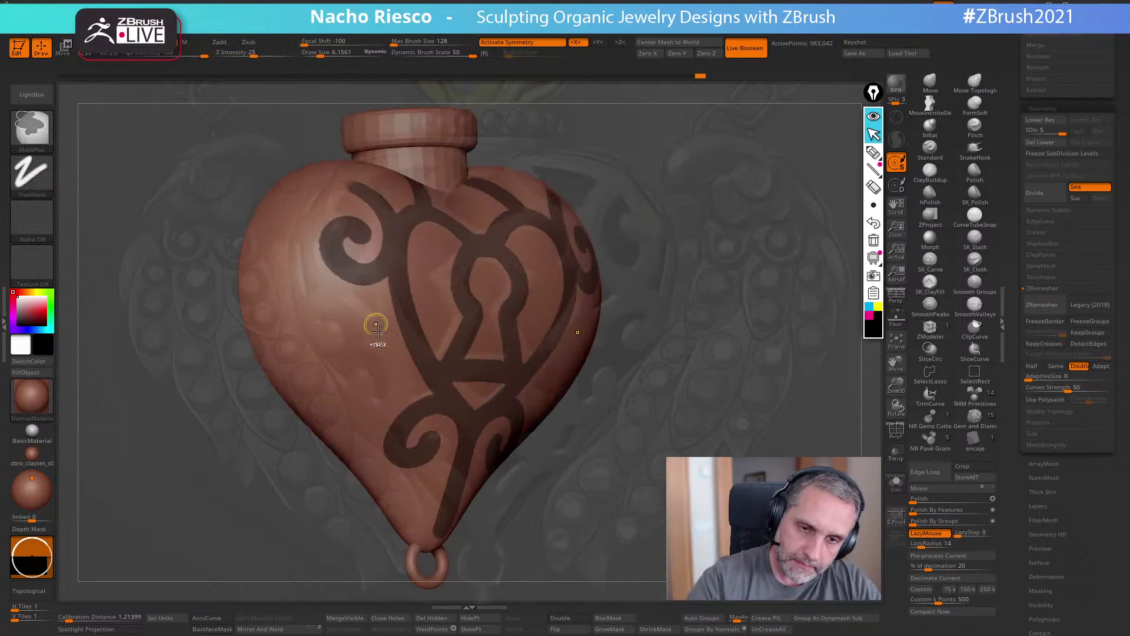
- Mask the double scrolls branching from the inner heart's lower sides, following the curved side of the heart
{"action": "mouse_move", "coordinate": [338, 318]}
{"action": "right_mouse_down"}
{"action": "mouse_move", "coordinate": [297, 323]}
{"action": "mouse_move", "coordinate": [358, 327]}
{"action": "right_mouse_up"}
{"action": "mouse_move", "coordinate": [358, 327]}
{"action": "left_mouse_down", "text": "ctrl"}
{"action": "mouse_move", "coordinate": [320, 353]}
{"action": "mouse_move", "coordinate": [312, 306]}
{"action": "mouse_move", "coordinate": [368, 295]}
{"action": "mouse_move", "coordinate": [401, 321]}
{"action": "mouse_move", "coordinate": [412, 381]}
{"action": "mouse_move", "coordinate": [397, 415]}
{"action": "mouse_move", "coordinate": [356, 410]}
{"action": "mouse_move", "coordinate": [371, 373]}
{"action": "left_mouse_up", "text": "ctrl"}
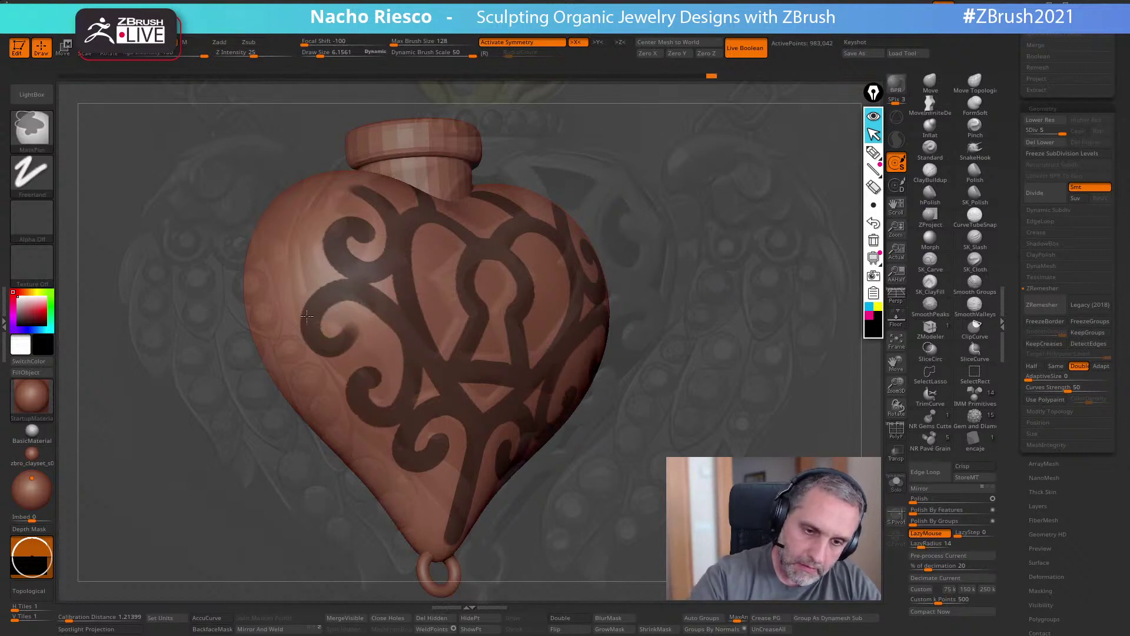
{"action": "left_click_drag", "start_coordinate": [592, 440], "coordinate": [523, 449]}
{"action": "left_click_drag", "start_coordinate": [592, 444], "coordinate": [659, 449]}
- Extend the bar above the upper scroll as a curved mask band over the shoulder to the heart's side edge
{"action": "left_click_drag", "start_coordinate": [745, 430], "coordinate": [733, 450]}
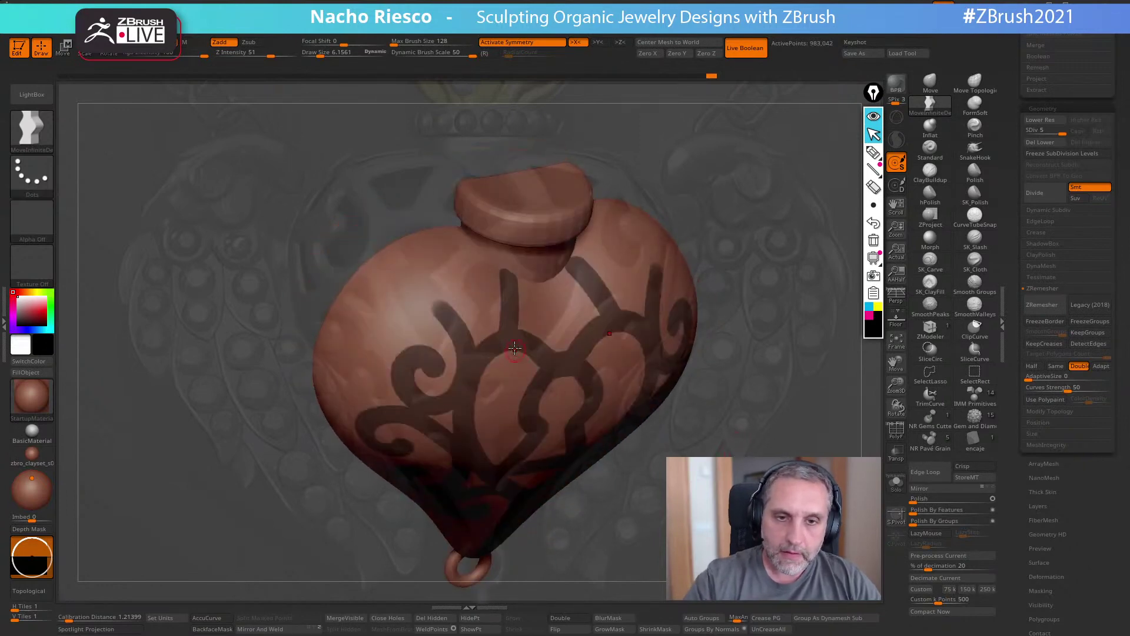
{"action": "left_click_drag", "start_coordinate": [630, 441], "coordinate": [677, 445]}
{"action": "left_click", "coordinate": [479, 355], "text": "ctrl"}
{"action": "left_click_drag", "start_coordinate": [609, 379], "coordinate": [581, 375]}
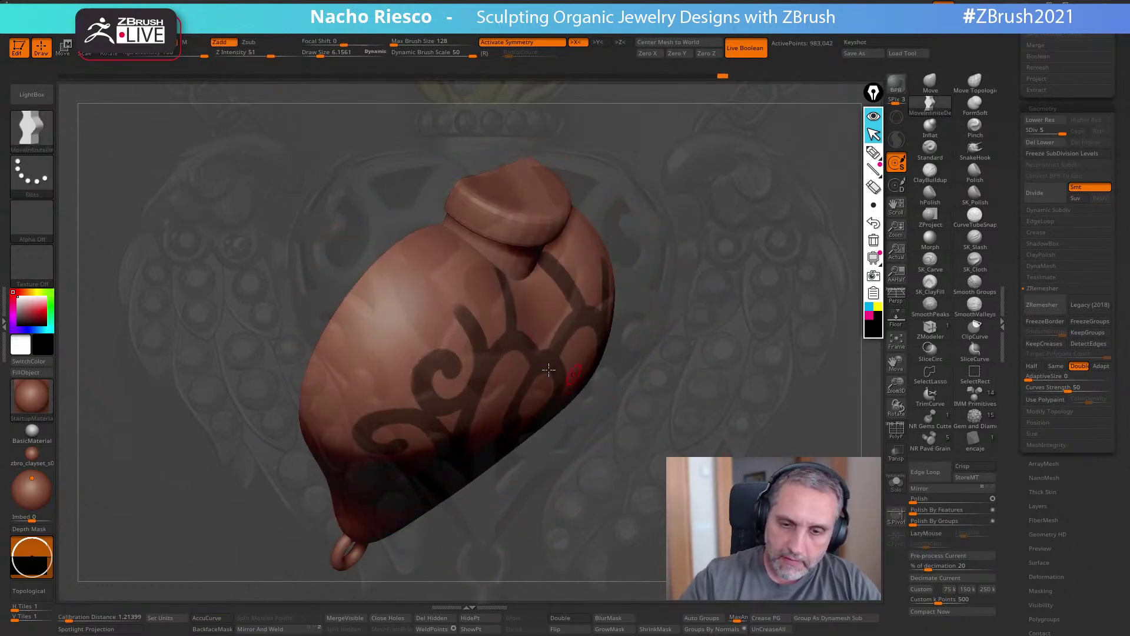
{"action": "key", "text": "ctrl"}
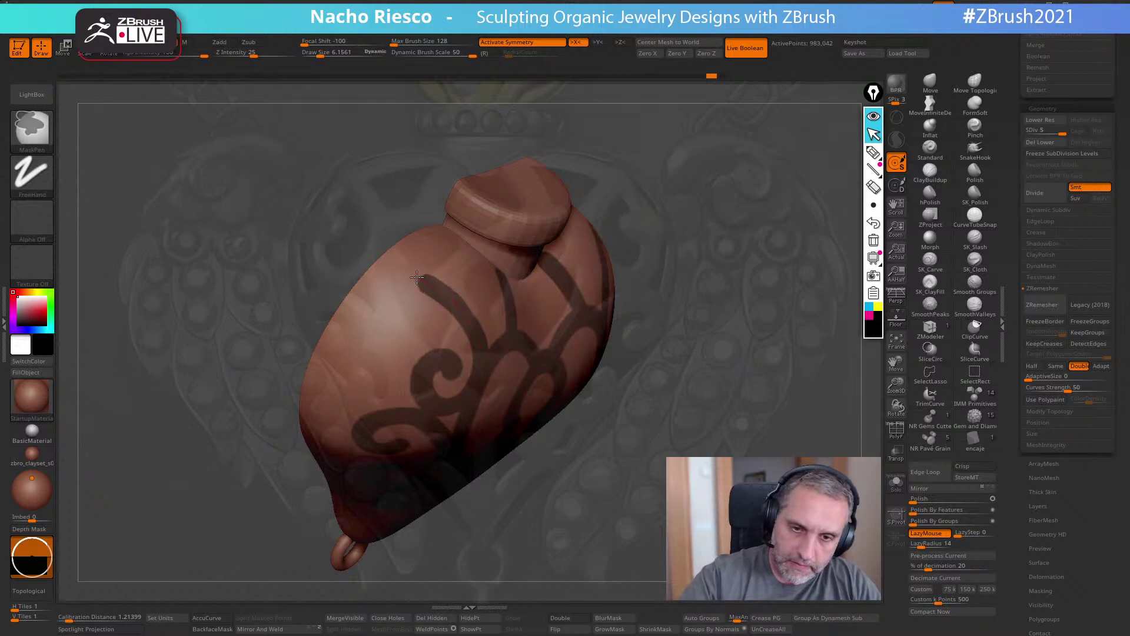
{"action": "left_click_drag", "start_coordinate": [369, 264], "coordinate": [366, 266], "text": "ctrl"}
{"action": "mouse_move", "coordinate": [700, 329]}
{"action": "left_mouse_down", "text": "shift"}
{"action": "mouse_move", "coordinate": [716, 341]}
{"action": "mouse_move", "coordinate": [529, 339]}
{"action": "left_mouse_up", "text": "shift"}
{"action": "key", "text": "ctrl"}
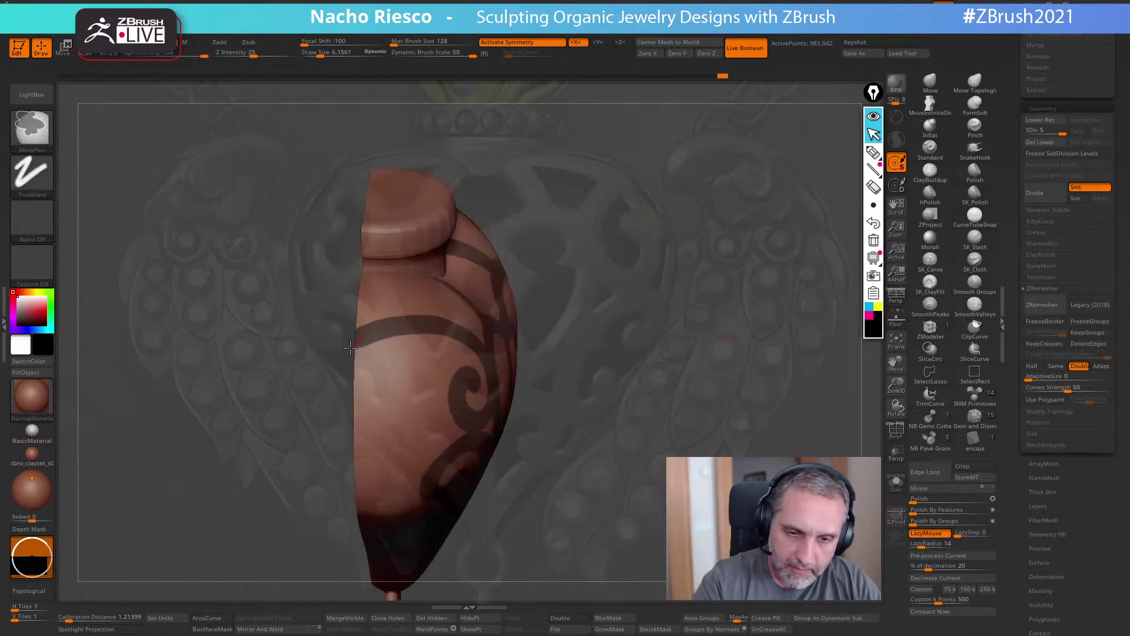
{"action": "left_click_drag", "start_coordinate": [350, 347], "coordinate": [348, 363], "text": "ctrl"}
- Mask a straight vertical band along the heart's side edge and measure its width with a transpose line
{"action": "mouse_move", "coordinate": [555, 343]}
{"action": "left_mouse_down", "text": "shift"}
{"action": "mouse_move", "coordinate": [618, 394]}
{"action": "mouse_move", "coordinate": [708, 247]}
{"action": "left_mouse_up", "text": "shift"}
{"action": "mouse_move", "coordinate": [391, 159]}
{"action": "left_mouse_down", "text": "ctrl"}
{"action": "mouse_move", "coordinate": [434, 556]}
{"action": "mouse_move", "coordinate": [465, 604]}
{"action": "left_mouse_up", "text": "ctrl"}
{"action": "mouse_move", "coordinate": [584, 419]}
{"action": "left_mouse_down", "text": "alt"}
{"action": "mouse_move", "coordinate": [506, 336]}
{"action": "mouse_move", "coordinate": [562, 271]}
{"action": "mouse_move", "coordinate": [537, 378]}
{"action": "left_mouse_up", "text": "alt"}
{"action": "key", "text": "w"}
{"action": "left_click_drag", "start_coordinate": [439, 357], "coordinate": [507, 357]}
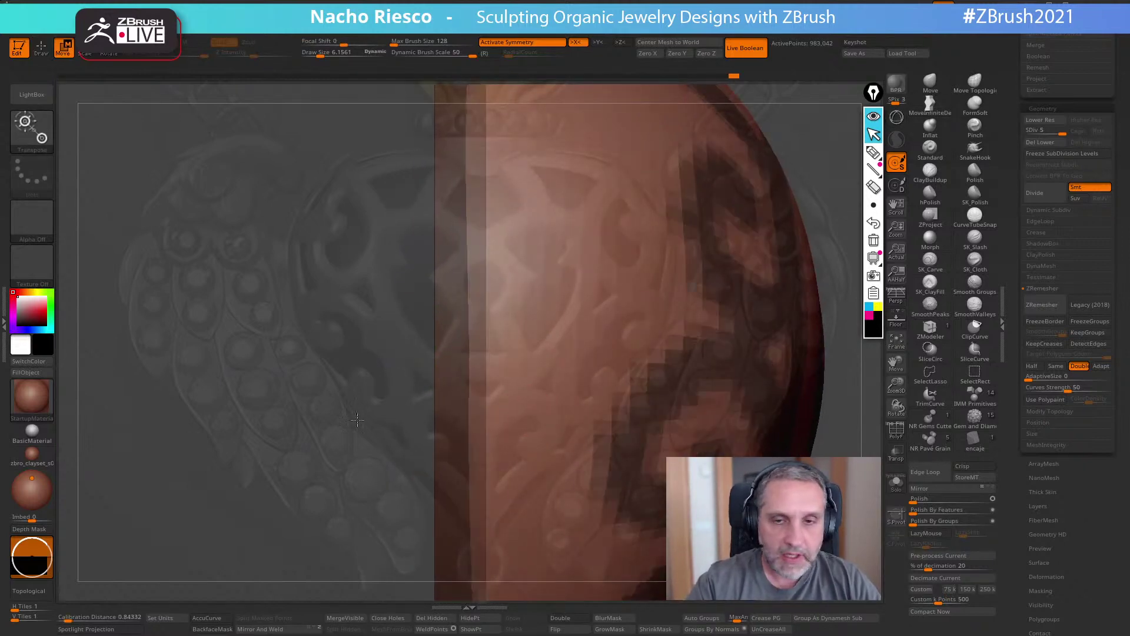
{"action": "key", "text": "f"}
{"action": "left_click_drag", "start_coordinate": [415, 231], "coordinate": [465, 521], "text": "ctrl"}
{"action": "key", "text": "q"}
{"action": "mouse_move", "coordinate": [656, 330]}
{"action": "left_mouse_down"}
{"action": "mouse_move", "coordinate": [714, 452]}
{"action": "mouse_move", "coordinate": [755, 454]}
{"action": "mouse_move", "coordinate": [623, 429]}
{"action": "left_mouse_up"}
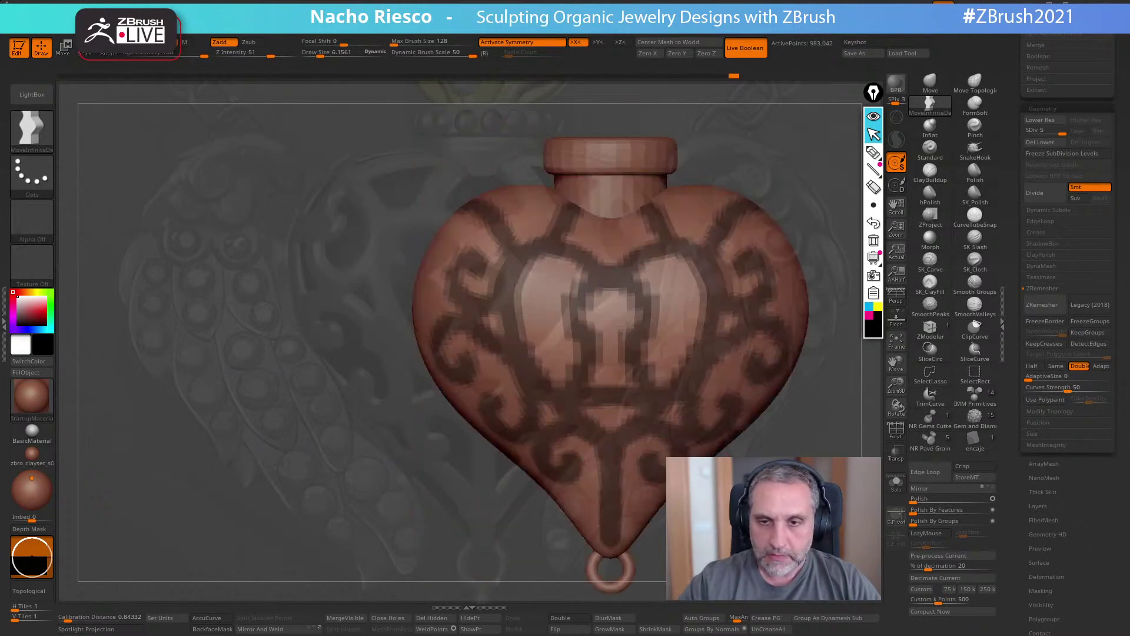
- Isolate the heart and extend the mask bars across the area hidden under the neck, restoring the other parts
{"action": "right_click_drag", "start_coordinate": [595, 411], "coordinate": [568, 325]}
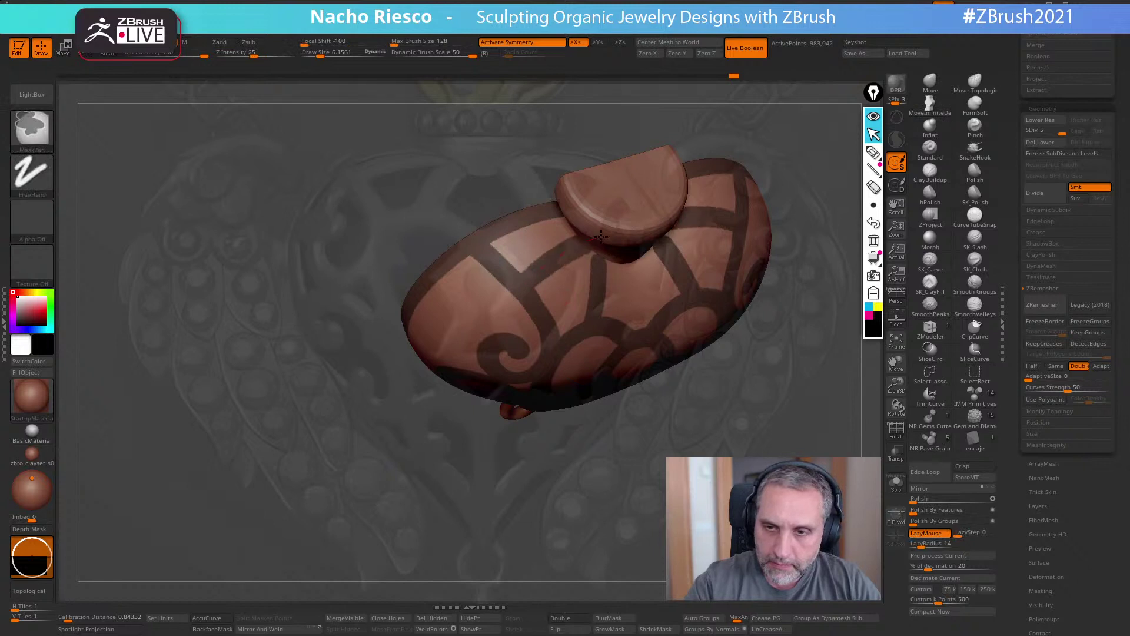
{"action": "right_click_drag", "start_coordinate": [611, 301], "coordinate": [629, 283]}
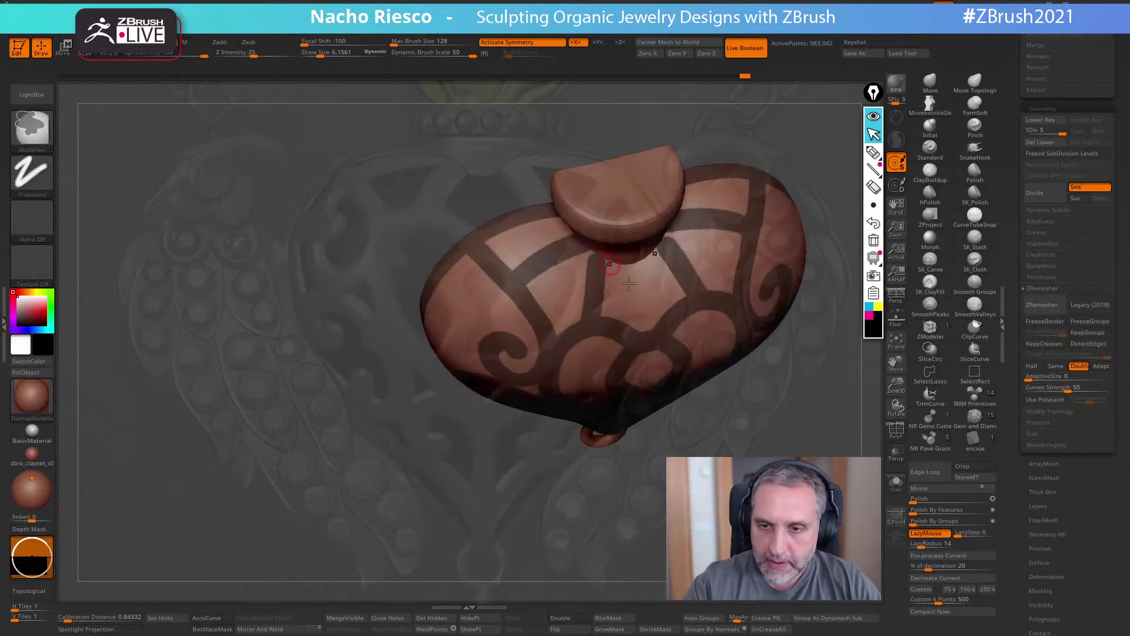
{"action": "left_click", "coordinate": [893, 487]}
{"action": "key", "text": "ctrl+z"}
{"action": "mouse_move", "coordinate": [529, 284]}
{"action": "left_mouse_down", "text": "ctrl"}
{"action": "mouse_move", "coordinate": [512, 276]}
{"action": "mouse_move", "coordinate": [634, 245]}
{"action": "left_mouse_up", "text": "ctrl"}
{"action": "mouse_move", "coordinate": [586, 206]}
{"action": "left_mouse_down", "text": "ctrl"}
{"action": "mouse_move", "coordinate": [595, 254]}
{"action": "mouse_move", "coordinate": [638, 258]}
{"action": "left_mouse_up", "text": "ctrl"}
{"action": "mouse_move", "coordinate": [759, 406]}
{"action": "left_mouse_down"}
{"action": "mouse_move", "coordinate": [760, 182]}
{"action": "mouse_move", "coordinate": [787, 439]}
{"action": "mouse_move", "coordinate": [799, 432]}
{"action": "left_mouse_up"}
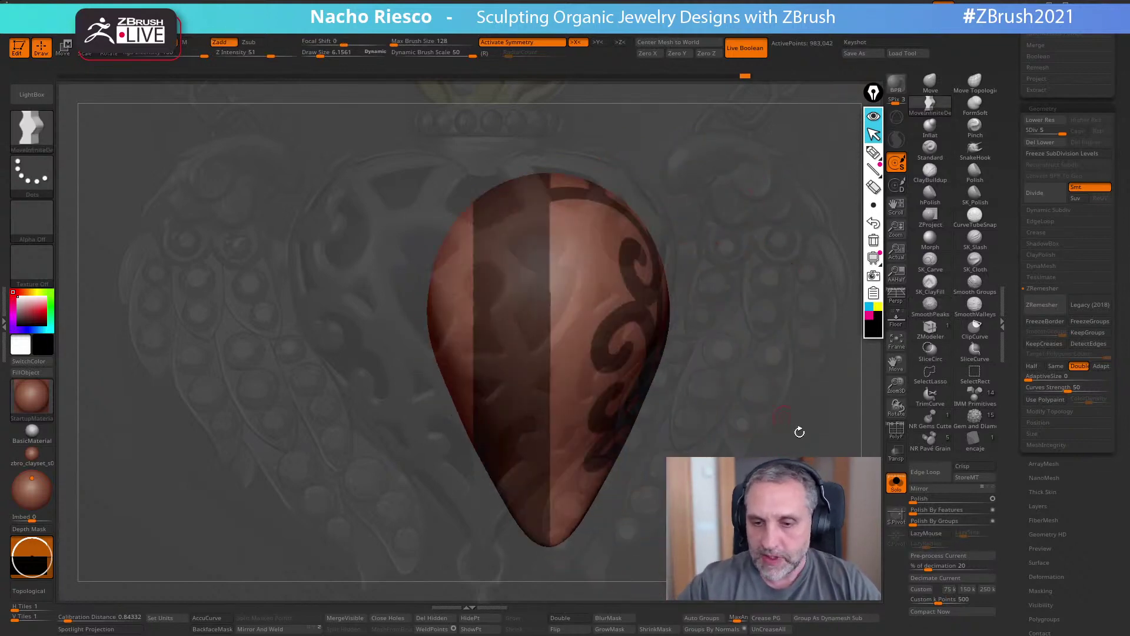
{"action": "left_click", "coordinate": [896, 485]}
- Turn the transparent reference overlay into a small opaque image placed beside the heart
{"action": "left_click_drag", "start_coordinate": [818, 377], "coordinate": [706, 379]}
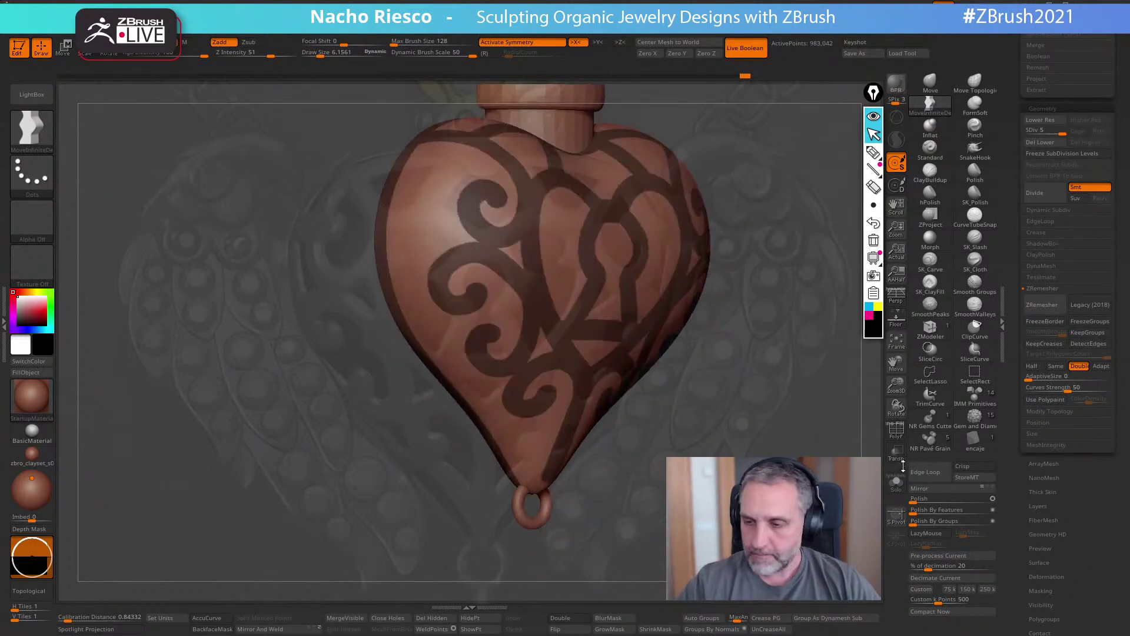
{"action": "key", "text": "z"}
{"action": "left_click_drag", "start_coordinate": [808, 254], "coordinate": [727, 265]}
{"action": "left_click_drag", "start_coordinate": [798, 347], "coordinate": [390, 393]}
{"action": "left_click_drag", "start_coordinate": [416, 299], "coordinate": [443, 339]}
{"action": "left_click_drag", "start_coordinate": [417, 304], "coordinate": [355, 304]}
{"action": "left_click_drag", "start_coordinate": [386, 382], "coordinate": [297, 446]}
{"action": "left_click_drag", "start_coordinate": [303, 361], "coordinate": [279, 357]}
{"action": "left_click_drag", "start_coordinate": [313, 431], "coordinate": [308, 451]}
{"action": "key", "text": "z"}
{"action": "left_click_drag", "start_coordinate": [700, 490], "coordinate": [682, 440], "text": "shift"}
{"action": "mouse_move", "coordinate": [769, 392]}
{"action": "left_mouse_down"}
{"action": "mouse_move", "coordinate": [779, 396]}
{"action": "mouse_move", "coordinate": [760, 406]}
{"action": "left_mouse_up"}
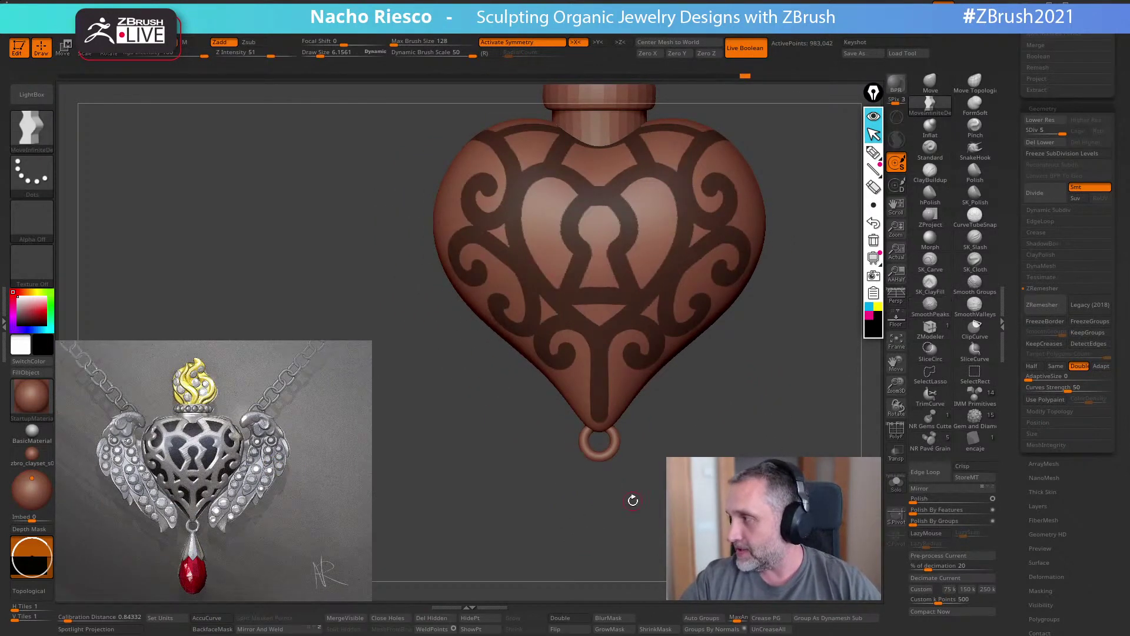
- Mask a curved strut connecting the lower side scroll to the vertical band on the heart's side edge
{"action": "mouse_move", "coordinate": [294, 236]}
{"action": "left_mouse_down"}
{"action": "mouse_move", "coordinate": [342, 236]}
{"action": "mouse_move", "coordinate": [354, 254]}
{"action": "mouse_move", "coordinate": [294, 283]}
{"action": "mouse_move", "coordinate": [277, 242]}
{"action": "left_mouse_up"}
{"action": "mouse_move", "coordinate": [609, 533]}
{"action": "left_mouse_down"}
{"action": "mouse_move", "coordinate": [537, 478]}
{"action": "mouse_move", "coordinate": [525, 508]}
{"action": "mouse_move", "coordinate": [477, 507]}
{"action": "mouse_move", "coordinate": [518, 490]}
{"action": "mouse_move", "coordinate": [505, 495]}
{"action": "mouse_move", "coordinate": [495, 480]}
{"action": "left_mouse_up"}
{"action": "mouse_move", "coordinate": [559, 459]}
{"action": "left_mouse_down"}
{"action": "mouse_move", "coordinate": [580, 416]}
{"action": "mouse_move", "coordinate": [530, 376]}
{"action": "left_mouse_up"}
{"action": "mouse_move", "coordinate": [429, 356]}
{"action": "left_mouse_down", "text": "ctrl"}
{"action": "mouse_move", "coordinate": [496, 351]}
{"action": "mouse_move", "coordinate": [525, 374]}
{"action": "mouse_move", "coordinate": [550, 461]}
{"action": "mouse_move", "coordinate": [591, 496]}
{"action": "mouse_move", "coordinate": [480, 388]}
{"action": "mouse_move", "coordinate": [480, 333]}
{"action": "mouse_move", "coordinate": [455, 285]}
{"action": "mouse_move", "coordinate": [414, 243]}
{"action": "mouse_move", "coordinate": [349, 230]}
{"action": "left_mouse_up", "text": "ctrl"}
{"action": "mouse_move", "coordinate": [734, 352]}
{"action": "left_mouse_down"}
{"action": "mouse_move", "coordinate": [772, 395]}
{"action": "mouse_move", "coordinate": [785, 465]}
{"action": "mouse_move", "coordinate": [623, 429]}
{"action": "left_mouse_up"}
{"action": "mouse_move", "coordinate": [459, 372]}
{"action": "right_mouse_down"}
{"action": "mouse_move", "coordinate": [437, 376]}
{"action": "mouse_move", "coordinate": [486, 336]}
{"action": "mouse_move", "coordinate": [710, 375]}
{"action": "right_mouse_up"}
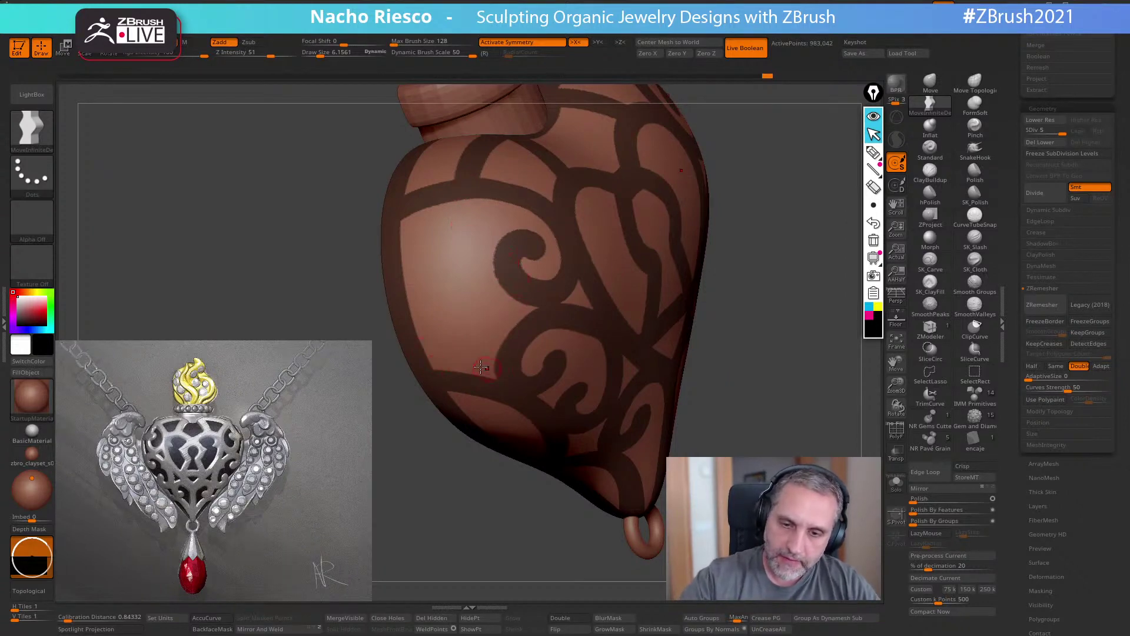
- Try to mask another connecting line from the scrolls across the open area on the heart's side, undoing it
{"action": "right_click_drag", "start_coordinate": [462, 358], "coordinate": [497, 268]}
{"action": "left_click_drag", "start_coordinate": [499, 270], "coordinate": [393, 291], "text": "ctrl"}
{"action": "right_click_drag", "start_coordinate": [482, 359], "coordinate": [470, 382]}
{"action": "right_click_drag", "start_coordinate": [654, 436], "coordinate": [774, 449]}
{"action": "key", "text": "ctrl+z"}
- Erase the upper side scroll's mask and redraw its curl on the heart's shoulder
{"action": "mouse_move", "coordinate": [683, 347]}
{"action": "right_mouse_down", "text": "alt"}
{"action": "mouse_move", "coordinate": [654, 349]}
{"action": "mouse_move", "coordinate": [632, 375]}
{"action": "right_mouse_up", "text": "alt"}
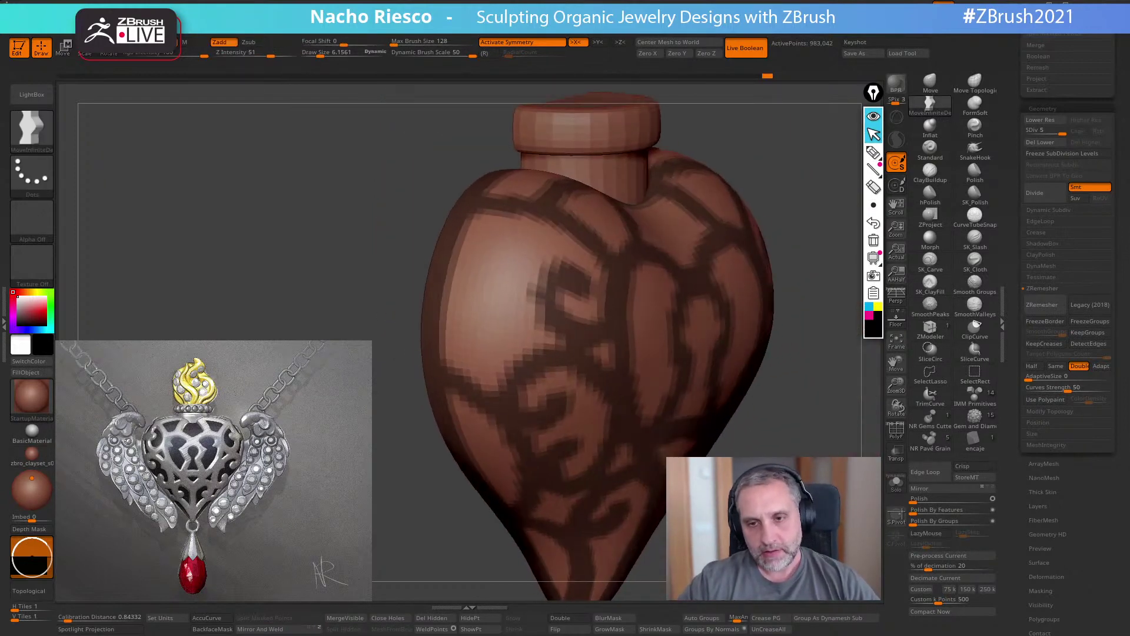
{"action": "right_click_drag", "start_coordinate": [571, 274], "coordinate": [598, 286]}
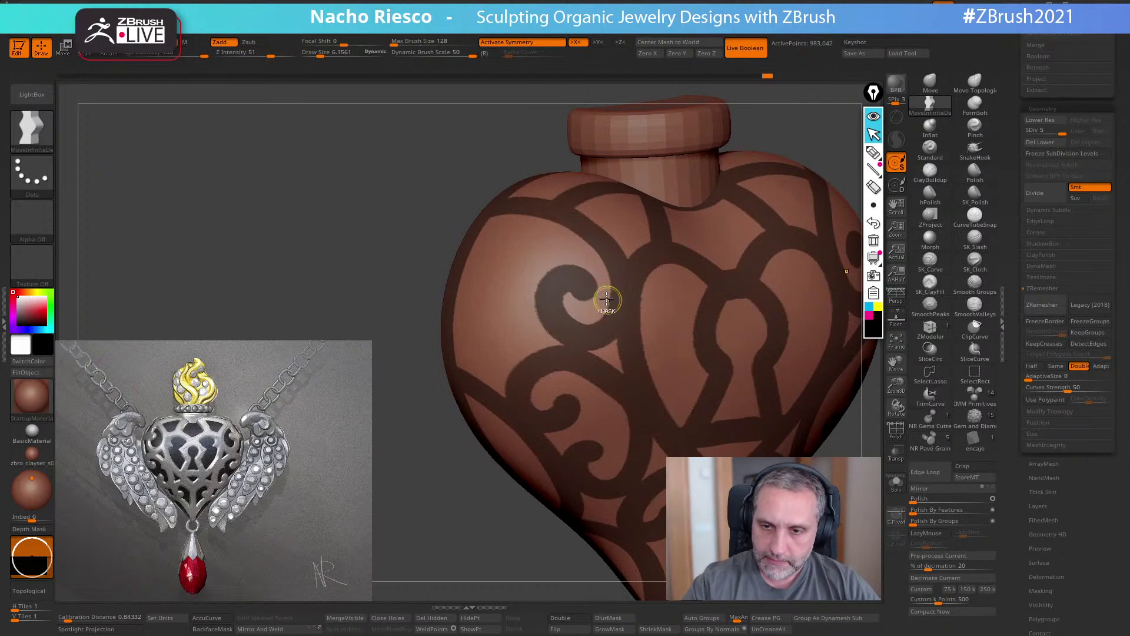
{"action": "mouse_move", "coordinate": [529, 289]}
{"action": "left_mouse_down", "text": "ctrl+alt"}
{"action": "mouse_move", "coordinate": [579, 283]}
{"action": "mouse_move", "coordinate": [596, 295]}
{"action": "mouse_move", "coordinate": [569, 292]}
{"action": "left_mouse_up", "text": "ctrl+alt"}
{"action": "left_click_drag", "start_coordinate": [524, 322], "coordinate": [595, 285], "text": "ctrl+alt"}
{"action": "mouse_move", "coordinate": [609, 341]}
{"action": "left_mouse_down", "text": "ctrl"}
{"action": "mouse_move", "coordinate": [526, 328]}
{"action": "mouse_move", "coordinate": [619, 299]}
{"action": "mouse_move", "coordinate": [605, 332]}
{"action": "mouse_move", "coordinate": [521, 344]}
{"action": "mouse_move", "coordinate": [492, 288]}
{"action": "mouse_move", "coordinate": [530, 246]}
{"action": "mouse_move", "coordinate": [556, 266]}
{"action": "mouse_move", "coordinate": [540, 297]}
{"action": "left_mouse_up", "text": "ctrl"}
- Mask a further connecting curve on the heart's side and check the complete pattern with the heart isolated
{"action": "right_click_drag", "start_coordinate": [570, 404], "coordinate": [620, 463], "text": "shift"}
{"action": "mouse_move", "coordinate": [531, 450]}
{"action": "right_mouse_down"}
{"action": "mouse_move", "coordinate": [744, 335]}
{"action": "mouse_move", "coordinate": [492, 298]}
{"action": "right_mouse_up"}
{"action": "left_click_drag", "start_coordinate": [466, 291], "coordinate": [520, 287], "text": "ctrl"}
{"action": "right_click_drag", "start_coordinate": [530, 295], "coordinate": [734, 251]}
{"action": "mouse_move", "coordinate": [729, 302]}
{"action": "right_mouse_down"}
{"action": "mouse_move", "coordinate": [777, 299]}
{"action": "mouse_move", "coordinate": [765, 274]}
{"action": "mouse_move", "coordinate": [757, 290]}
{"action": "mouse_move", "coordinate": [721, 301]}
{"action": "mouse_move", "coordinate": [756, 378]}
{"action": "right_mouse_up"}
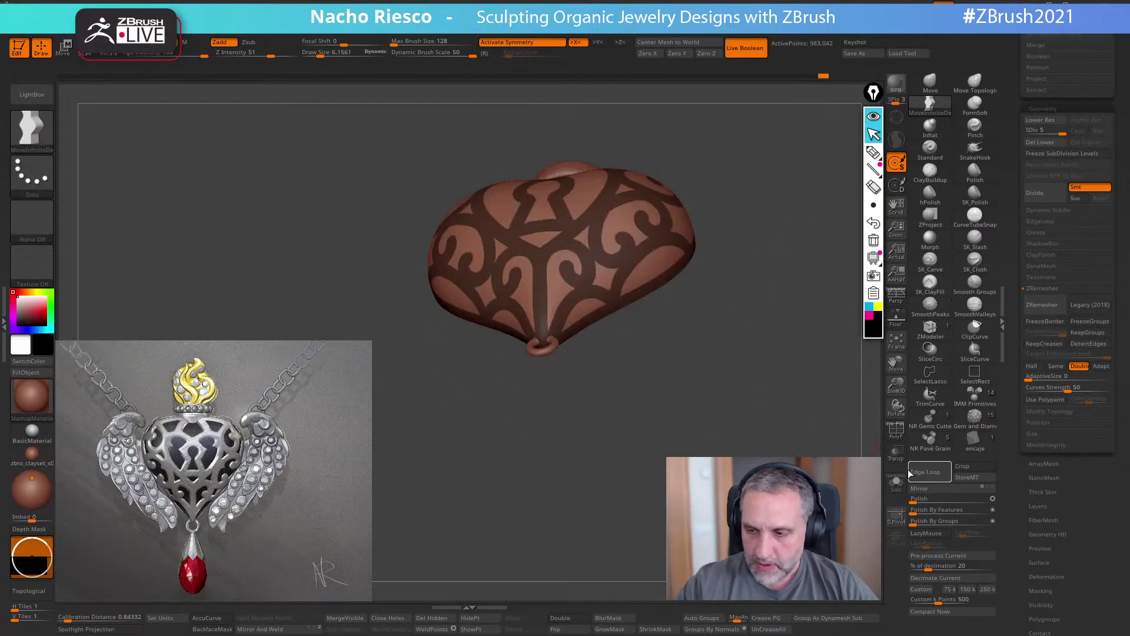
{"action": "left_click", "coordinate": [896, 481]}
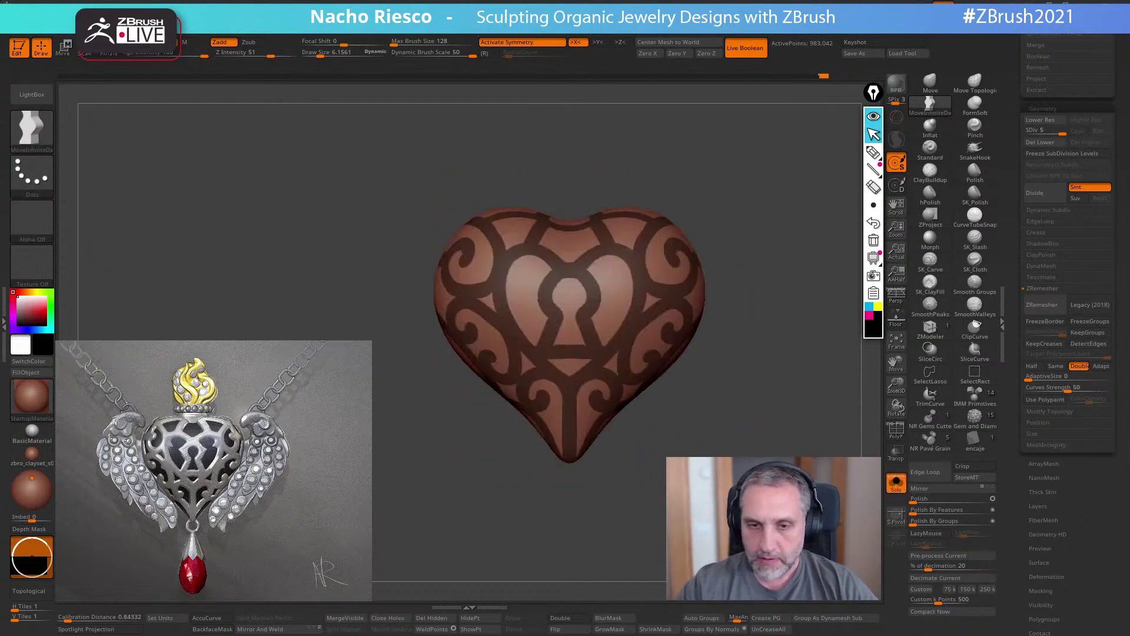
{"action": "left_click", "coordinate": [897, 486]}
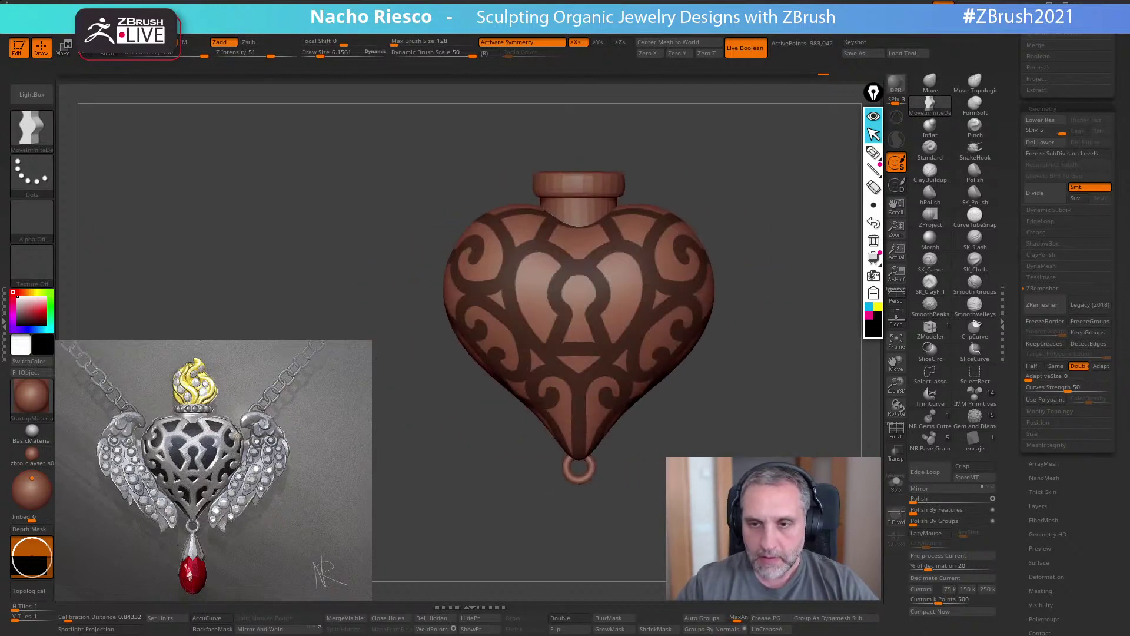
- Compare the heart's masked pattern with the reference image, marking the keyhole area on the reference with the annotation pen
{"action": "left_click_drag", "start_coordinate": [765, 495], "coordinate": [700, 529], "text": "alt"}
{"action": "key", "text": "f"}
{"action": "left_click_drag", "start_coordinate": [350, 387], "coordinate": [572, 317], "text": "alt"}
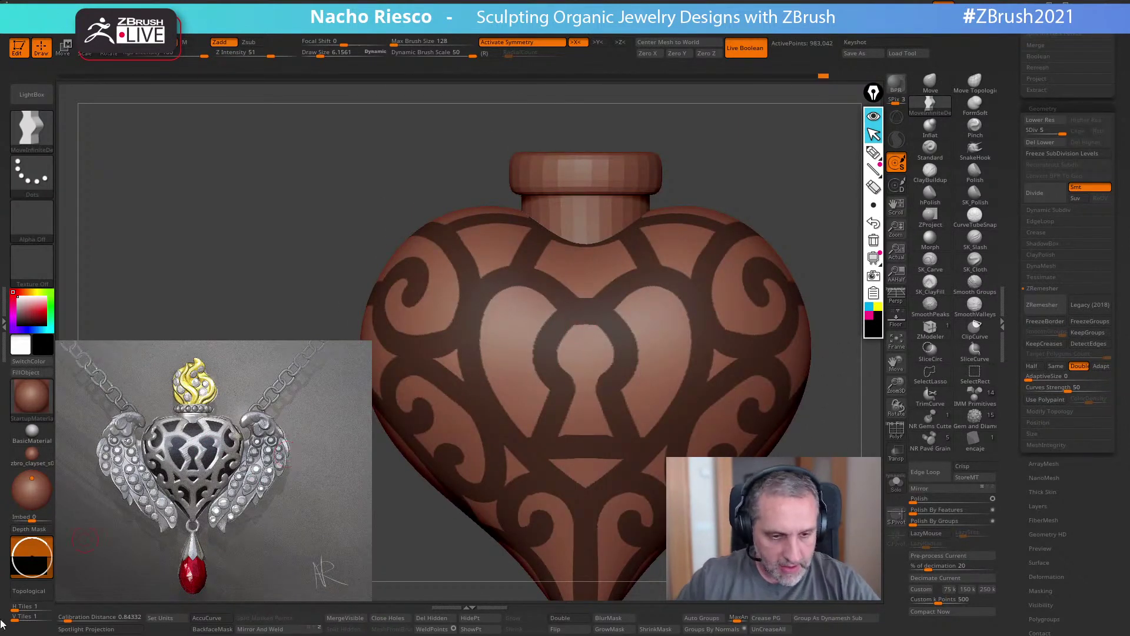
{"action": "left_click", "coordinate": [873, 152]}
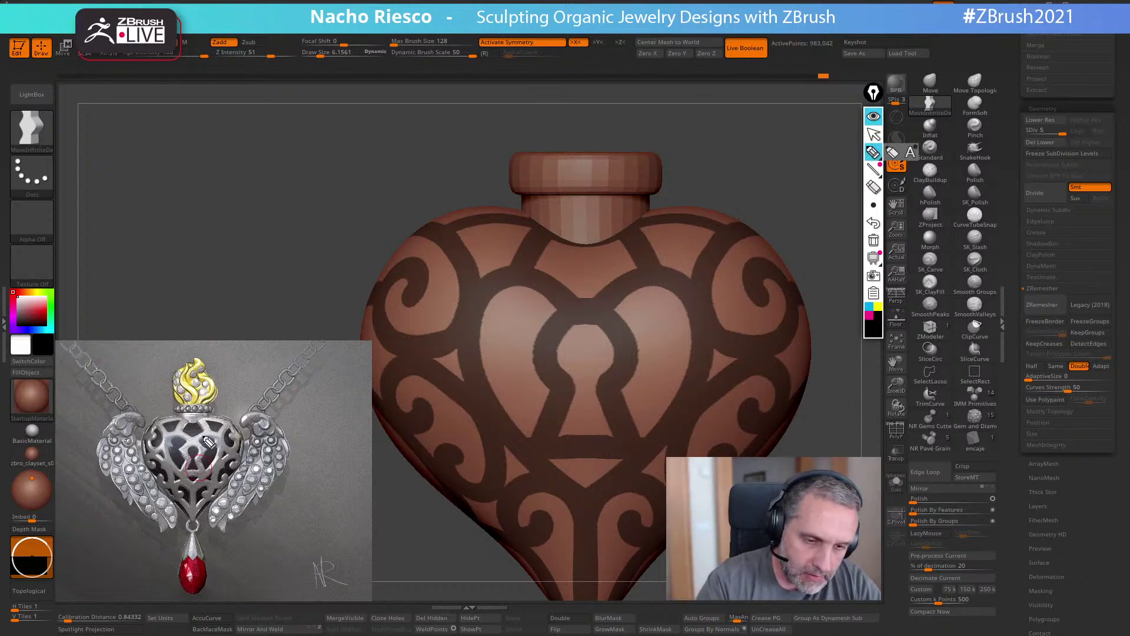
{"action": "left_click_drag", "start_coordinate": [203, 438], "coordinate": [219, 448]}
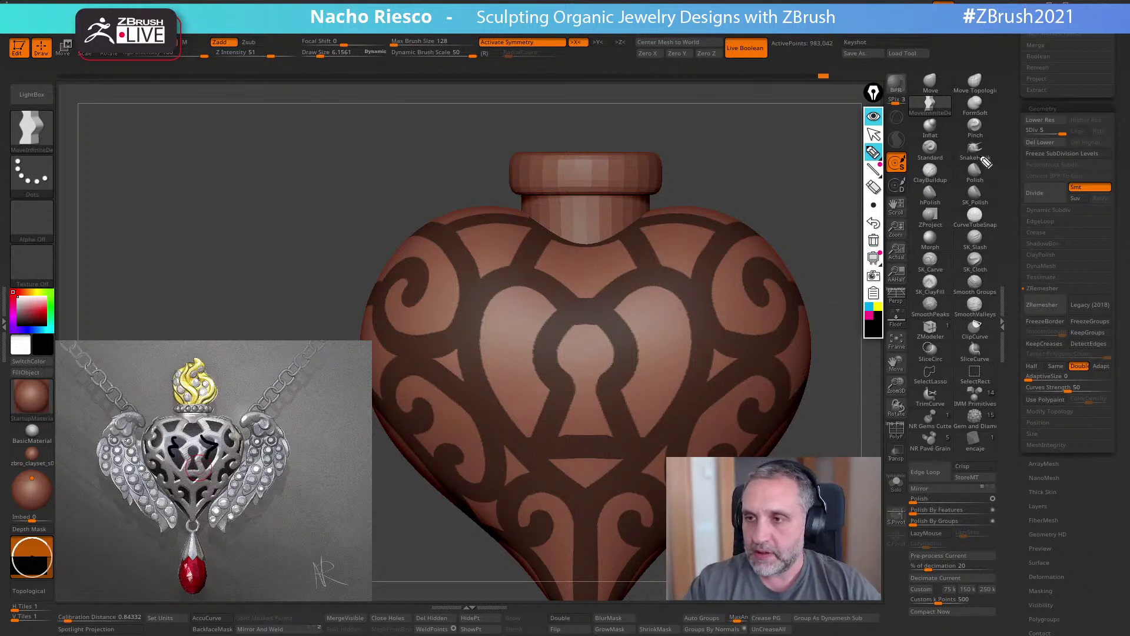
{"action": "left_click", "coordinate": [874, 134]}
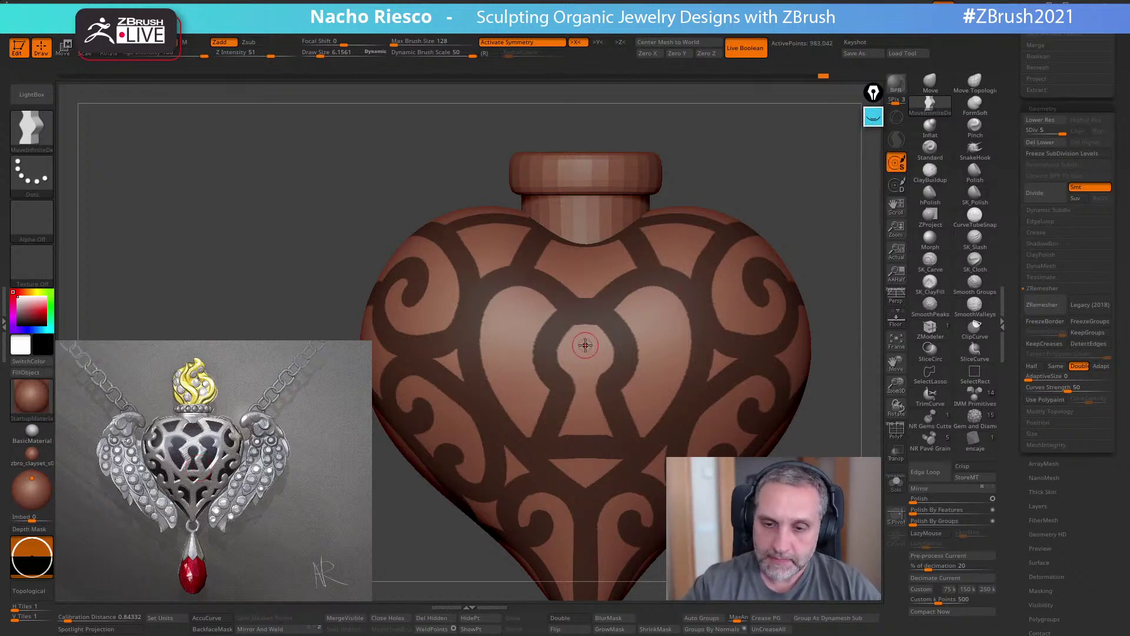
- Clean up the mask edges of the keyhole's lower opening and the horizontal bar beneath it
{"action": "key", "text": "ctrl"}
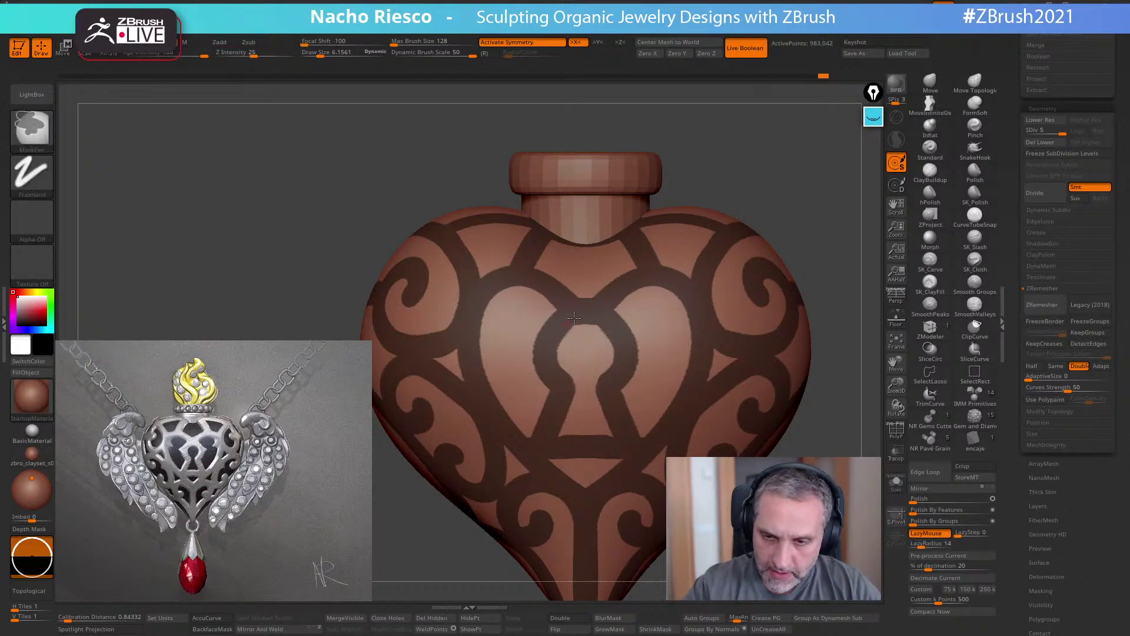
{"action": "key", "text": "ctrl"}
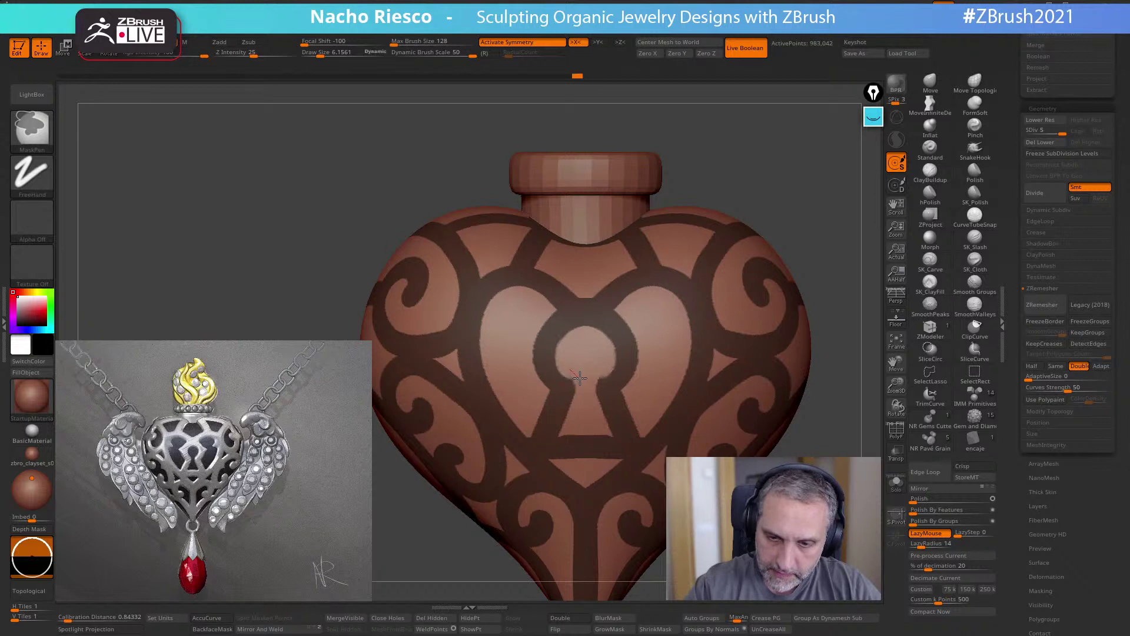
{"action": "key", "text": "ctrl"}
{"action": "left_click_drag", "start_coordinate": [566, 432], "coordinate": [563, 438], "text": "ctrl+alt"}
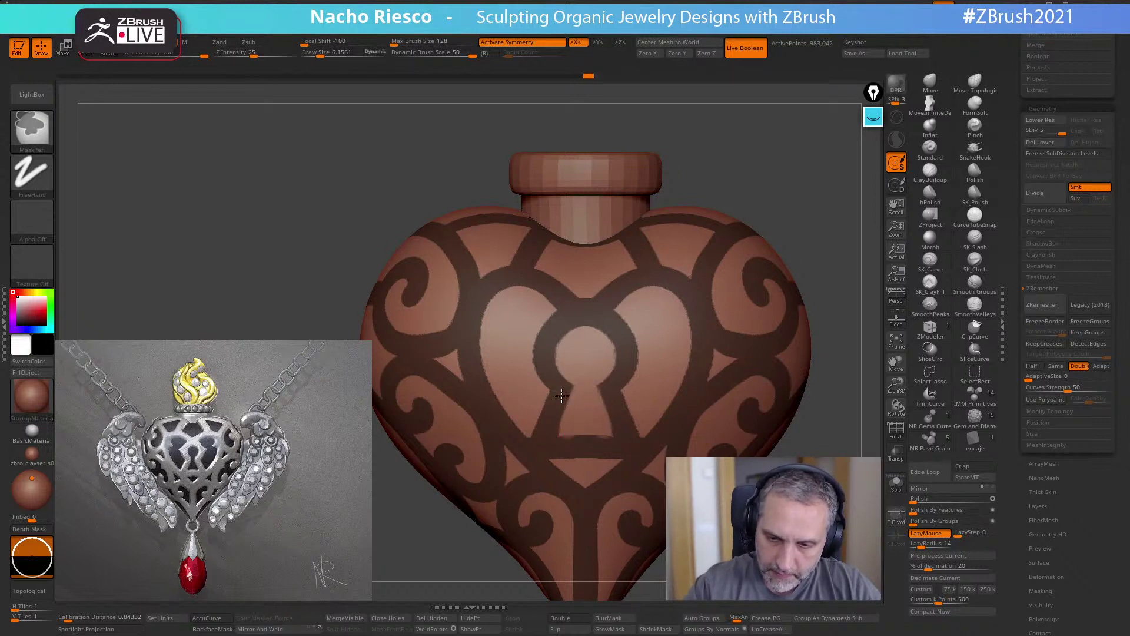
{"action": "left_click_drag", "start_coordinate": [584, 443], "coordinate": [612, 443], "text": "ctrl"}
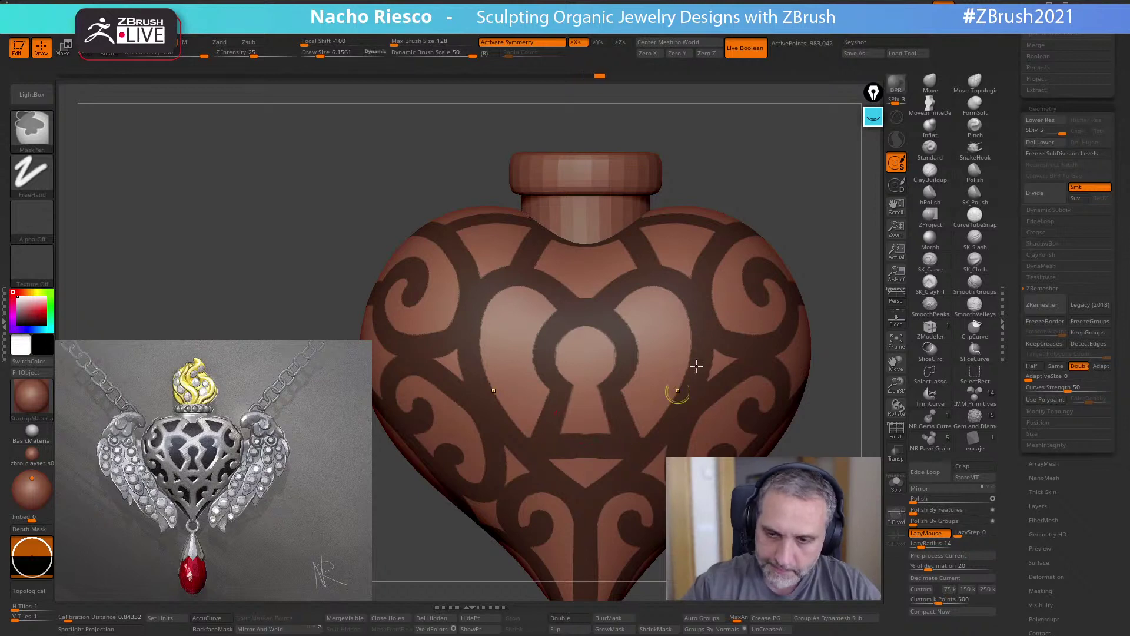
- Measure the width of the masked bands beside the keyhole and at the lower scroll with the transpose line
{"action": "right_click_drag", "start_coordinate": [638, 337], "coordinate": [648, 383], "text": "ctrl"}
{"action": "key", "text": "w"}
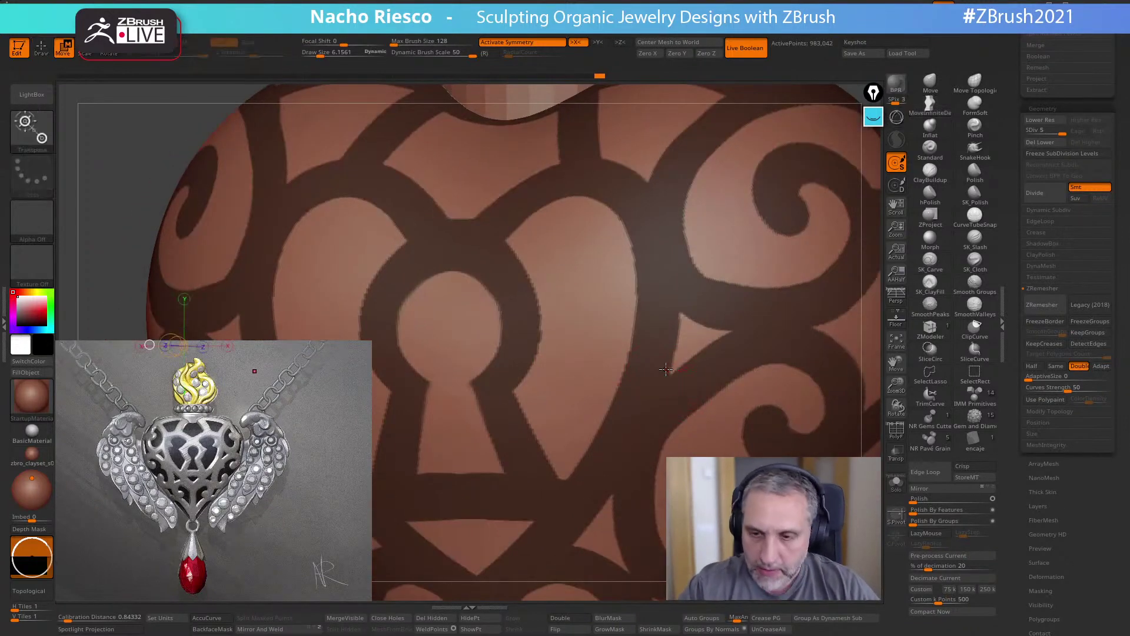
{"action": "left_click", "coordinate": [635, 336]}
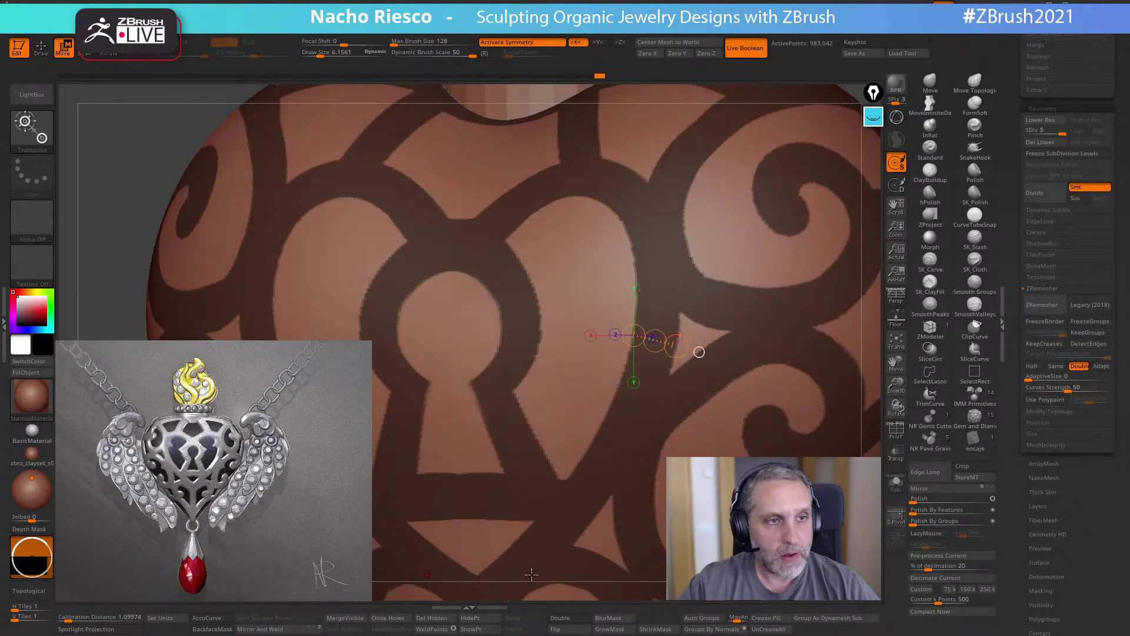
{"action": "left_click", "coordinate": [687, 364]}
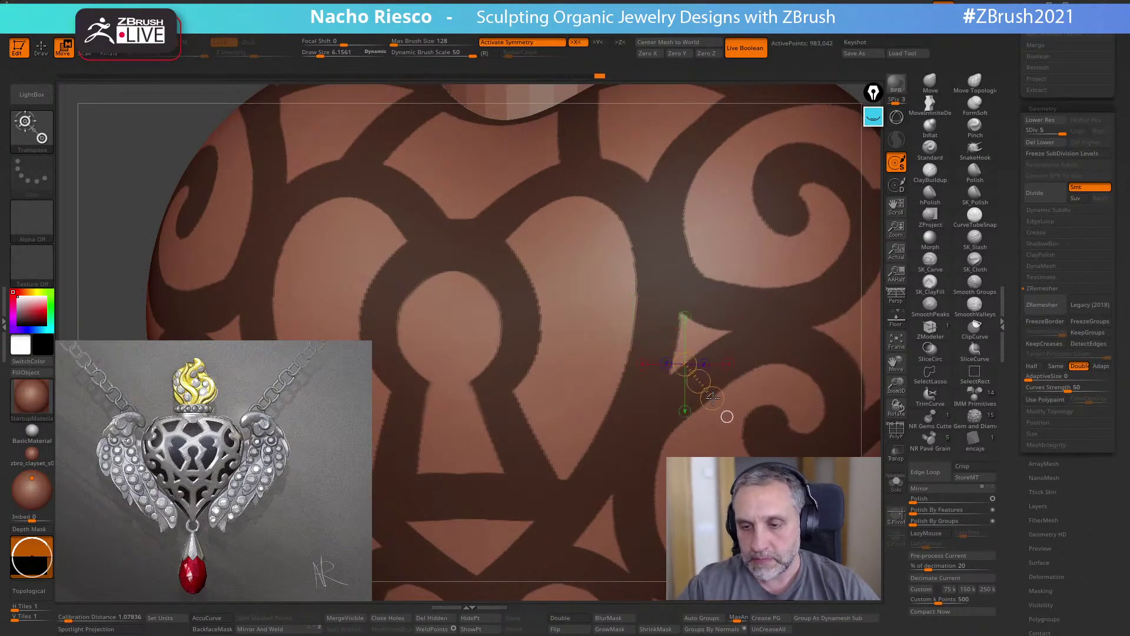
{"action": "right_click_drag", "start_coordinate": [541, 561], "coordinate": [607, 529]}
{"action": "right_click_drag", "start_coordinate": [730, 329], "coordinate": [849, 167], "text": "ctrl"}
{"action": "right_click_drag", "start_coordinate": [642, 385], "coordinate": [580, 342], "text": "alt"}
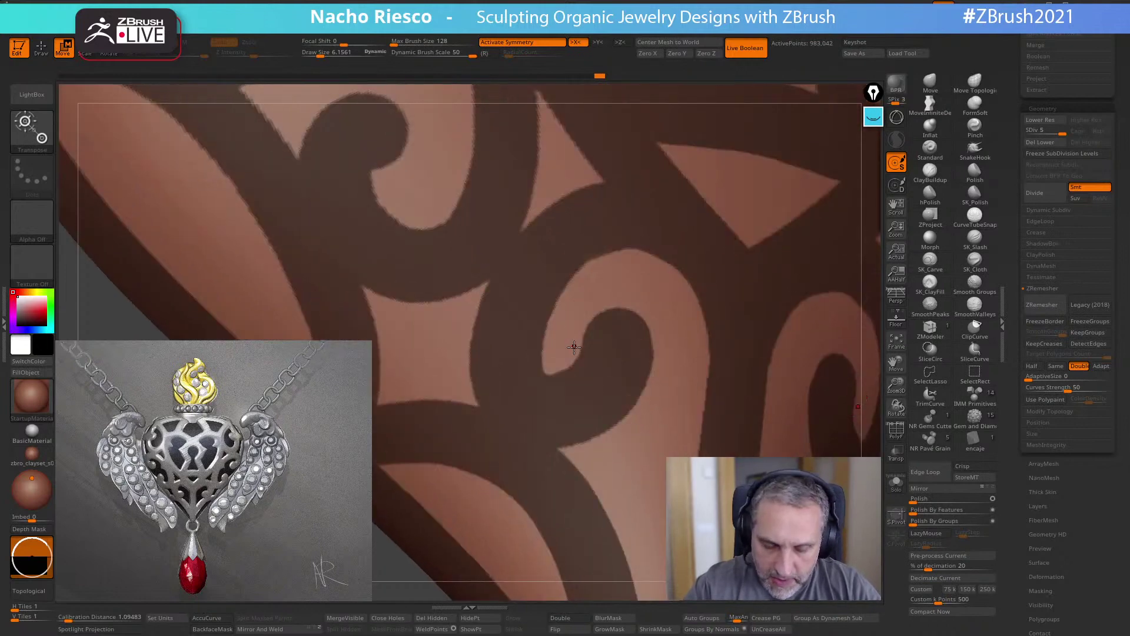
{"action": "left_click", "coordinate": [553, 330]}
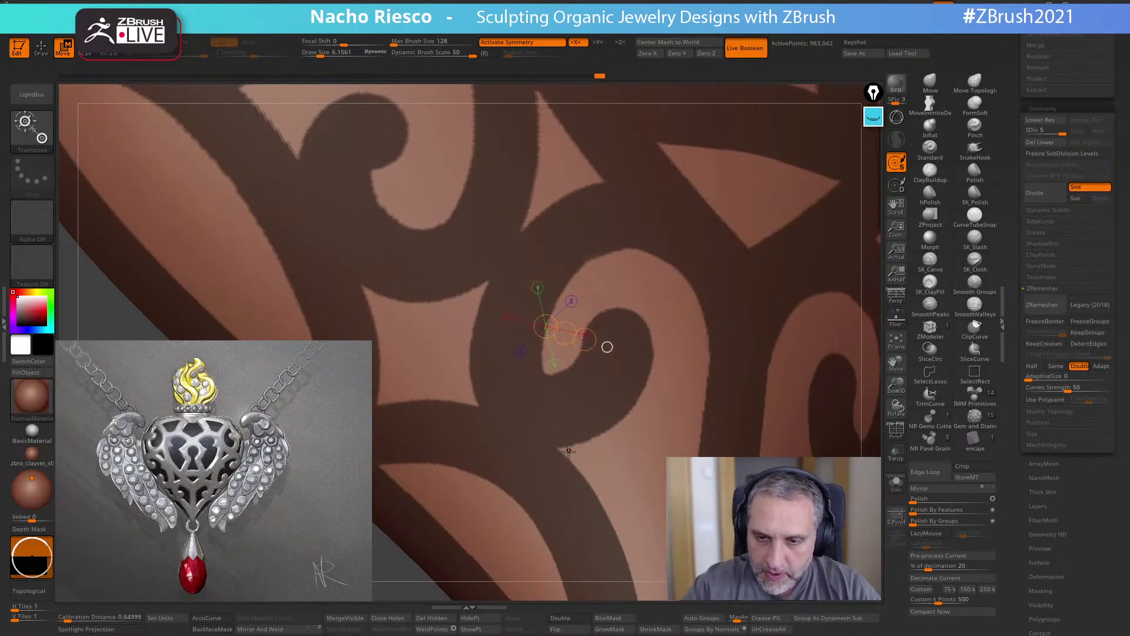
{"action": "key", "text": "q"}
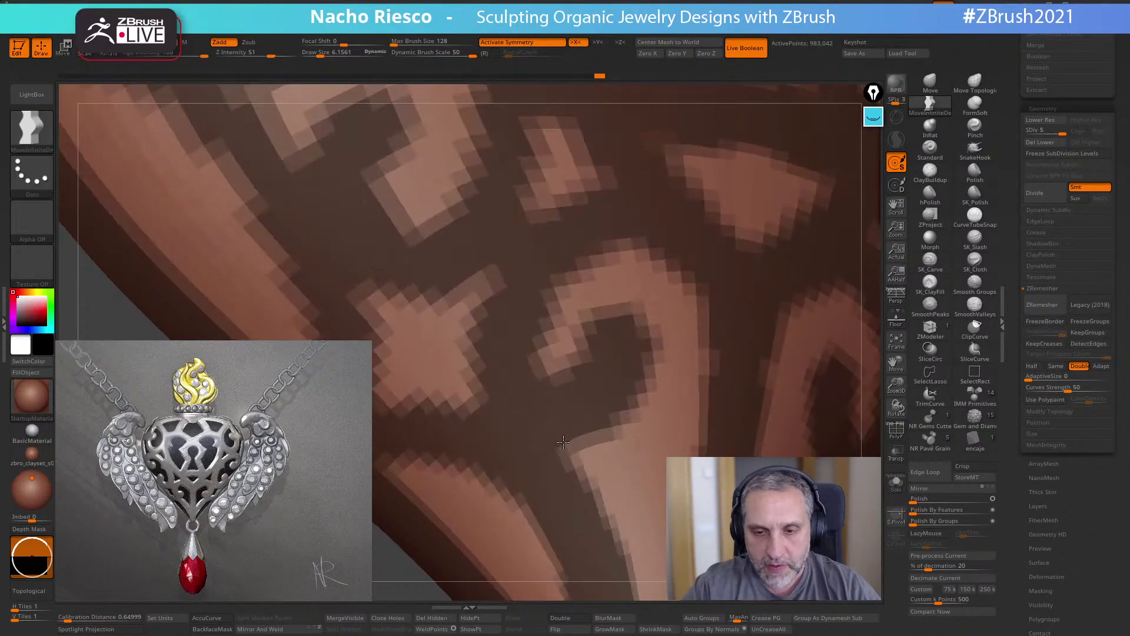
- Touch up the mask around the curl of the lower scroll, then return to a front view of the heart
{"action": "key", "text": "ctrl"}
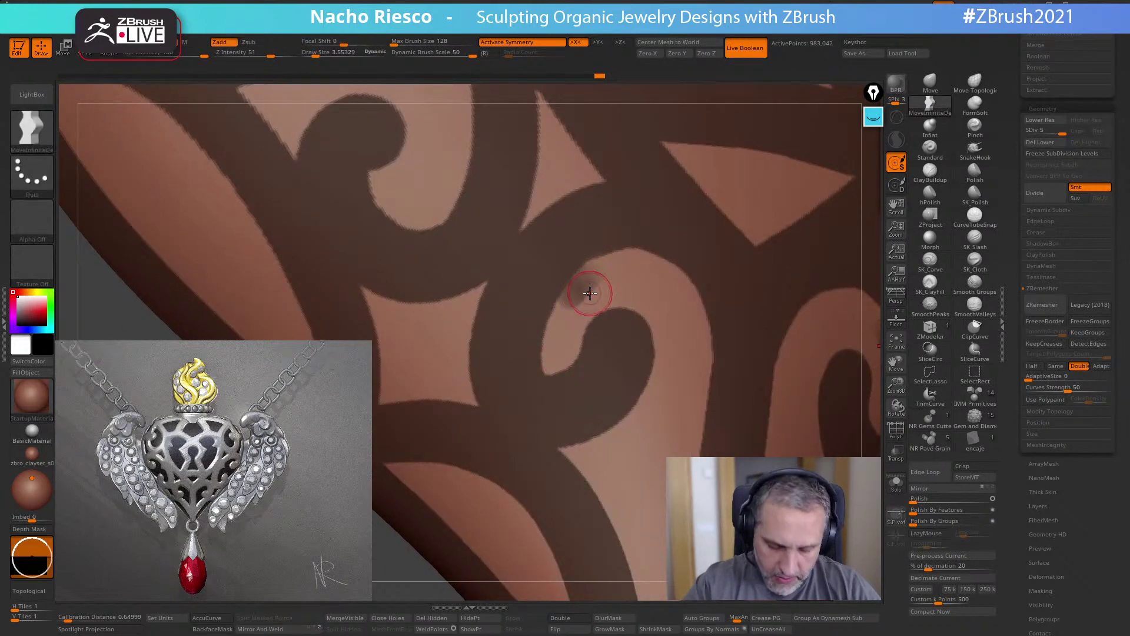
{"action": "mouse_move", "coordinate": [562, 310]}
{"action": "left_mouse_down", "text": "ctrl"}
{"action": "mouse_move", "coordinate": [540, 344]}
{"action": "mouse_move", "coordinate": [551, 376]}
{"action": "mouse_move", "coordinate": [592, 368]}
{"action": "mouse_move", "coordinate": [576, 342]}
{"action": "left_mouse_up", "text": "ctrl"}
{"action": "right_click_drag", "start_coordinate": [600, 396], "coordinate": [613, 390]}
{"action": "mouse_move", "coordinate": [608, 330]}
{"action": "left_mouse_down", "text": "ctrl"}
{"action": "mouse_move", "coordinate": [618, 345]}
{"action": "mouse_move", "coordinate": [591, 320]}
{"action": "mouse_move", "coordinate": [644, 339]}
{"action": "left_mouse_up", "text": "ctrl"}
{"action": "mouse_move", "coordinate": [550, 339]}
{"action": "left_mouse_down", "text": "ctrl+alt"}
{"action": "mouse_move", "coordinate": [578, 290]}
{"action": "mouse_move", "coordinate": [667, 302]}
{"action": "left_mouse_up", "text": "ctrl+alt"}
{"action": "mouse_move", "coordinate": [638, 351]}
{"action": "right_mouse_down", "text": "shift"}
{"action": "mouse_move", "coordinate": [647, 347]}
{"action": "mouse_move", "coordinate": [641, 230]}
{"action": "mouse_move", "coordinate": [558, 238]}
{"action": "mouse_move", "coordinate": [553, 182]}
{"action": "right_mouse_up", "text": "shift"}
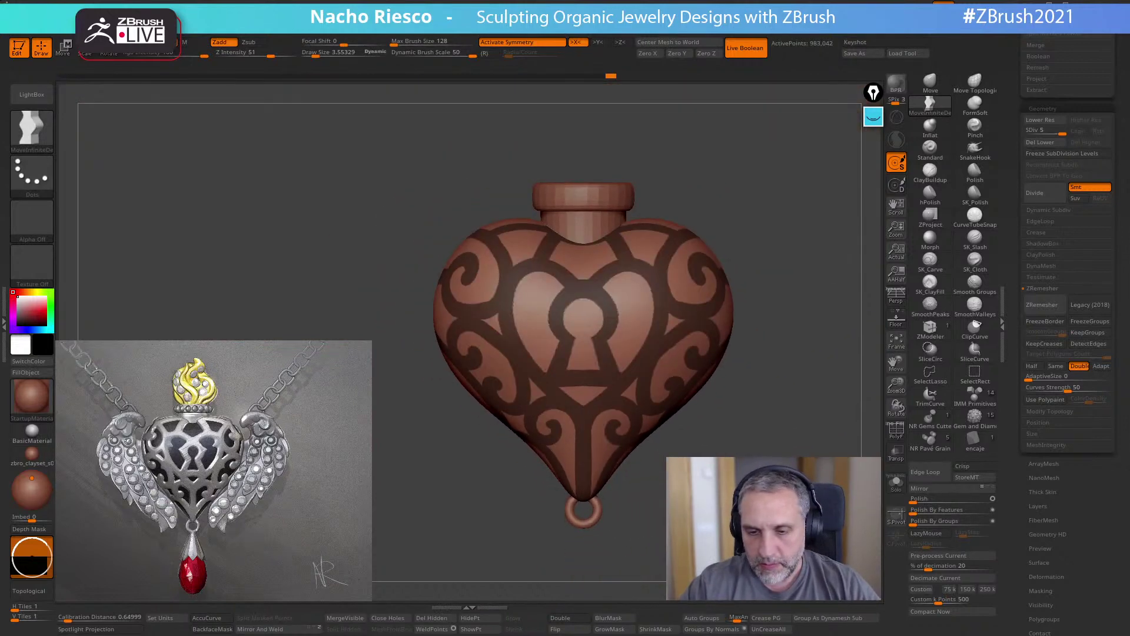
- Sharpen the mask of the heart's openwork pattern three times
{"action": "right_click_drag", "start_coordinate": [646, 388], "coordinate": [646, 433], "text": "alt"}
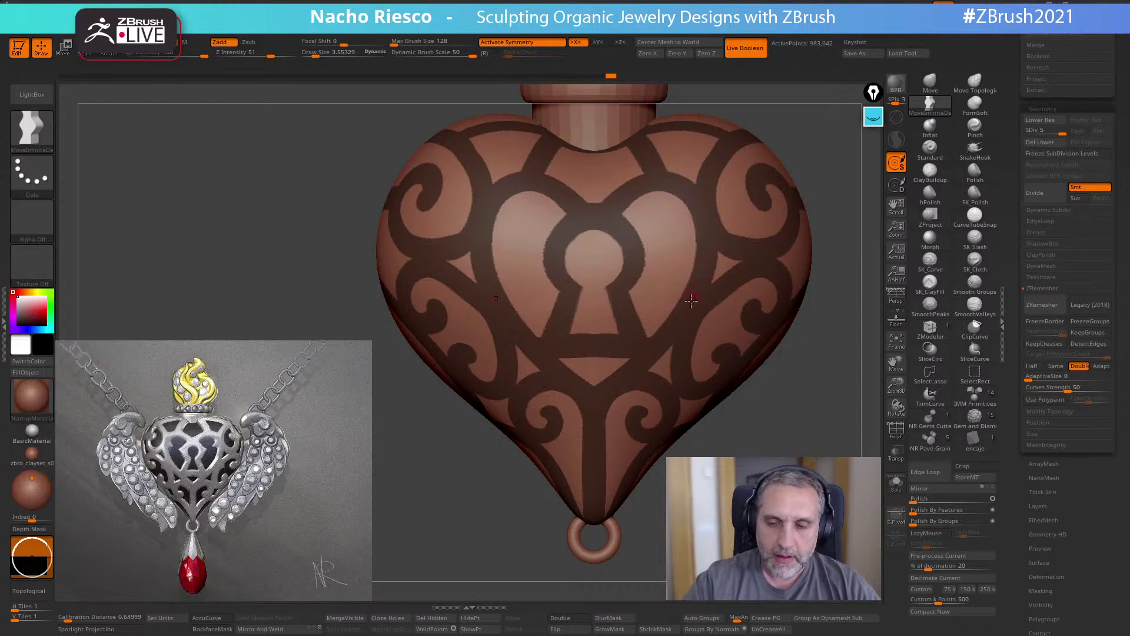
{"action": "right_click_drag", "start_coordinate": [684, 322], "coordinate": [636, 336], "text": "alt"}
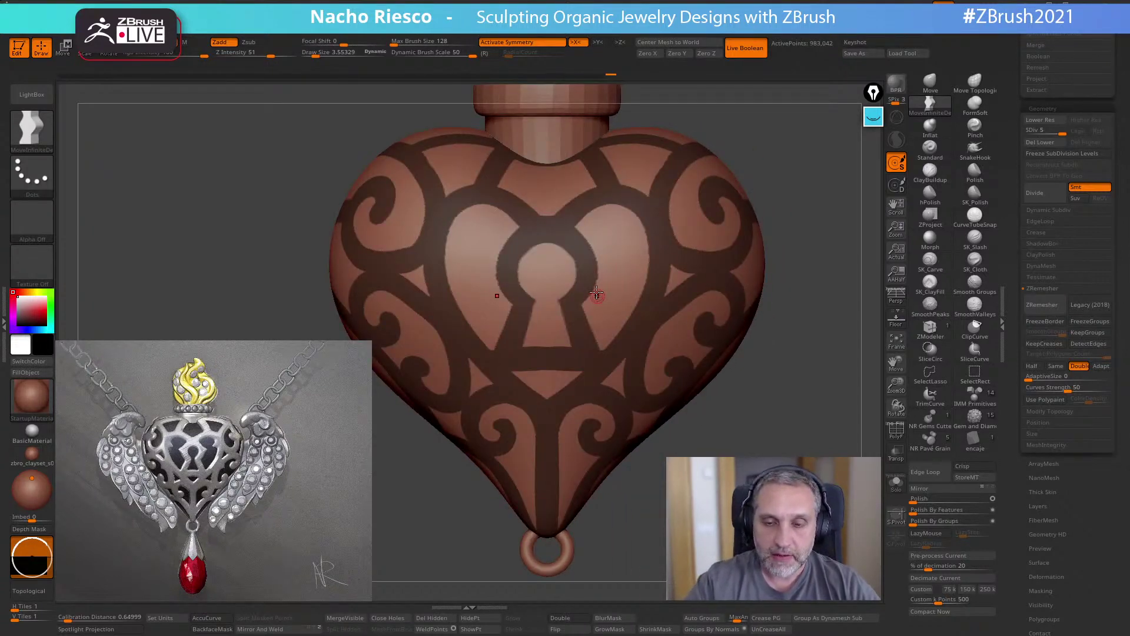
{"action": "right_click_drag", "start_coordinate": [651, 258], "coordinate": [759, 451]}
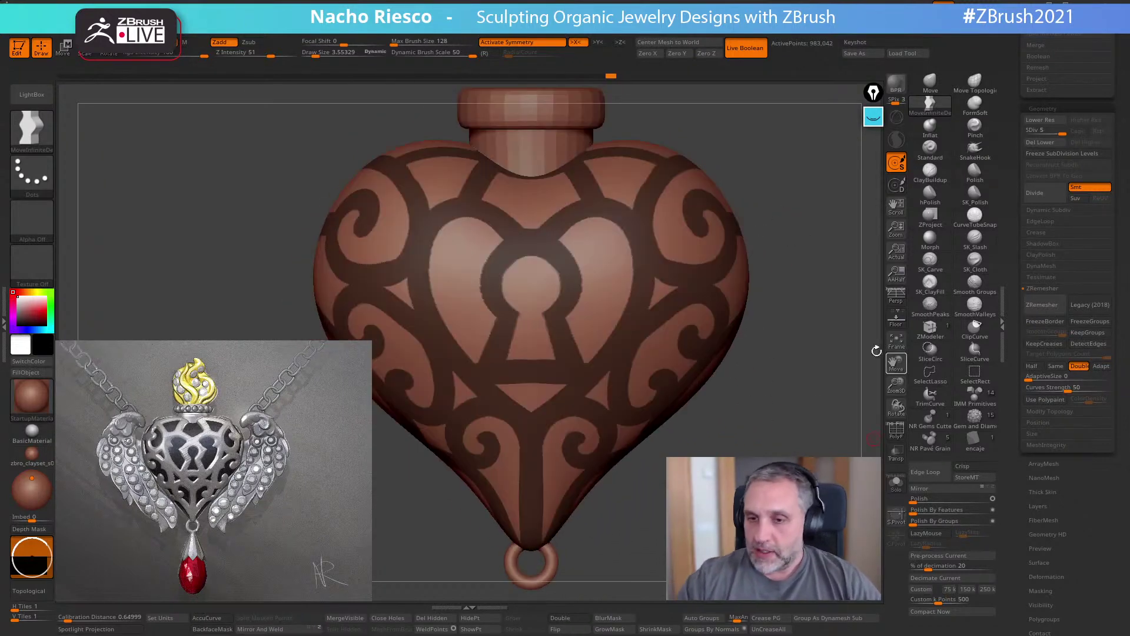
{"action": "scroll", "coordinate": [1012, 422], "scroll_direction": "down", "scroll_amount": 3}
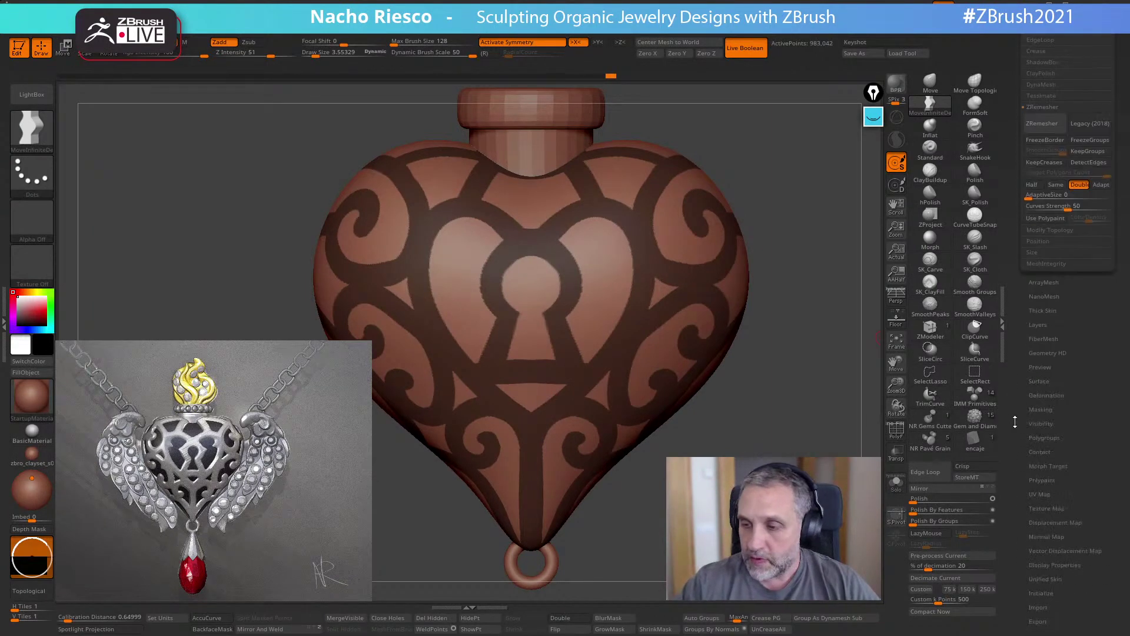
{"action": "scroll", "coordinate": [1018, 236], "scroll_direction": "up", "scroll_amount": 3}
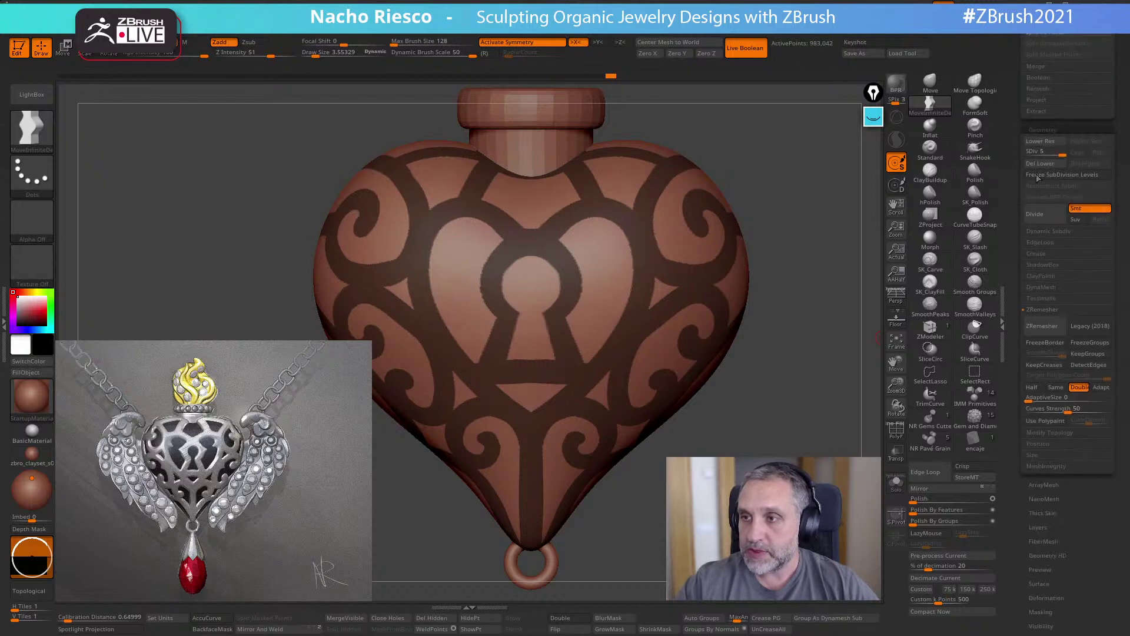
{"action": "scroll", "coordinate": [1026, 417], "scroll_direction": "down", "scroll_amount": 3}
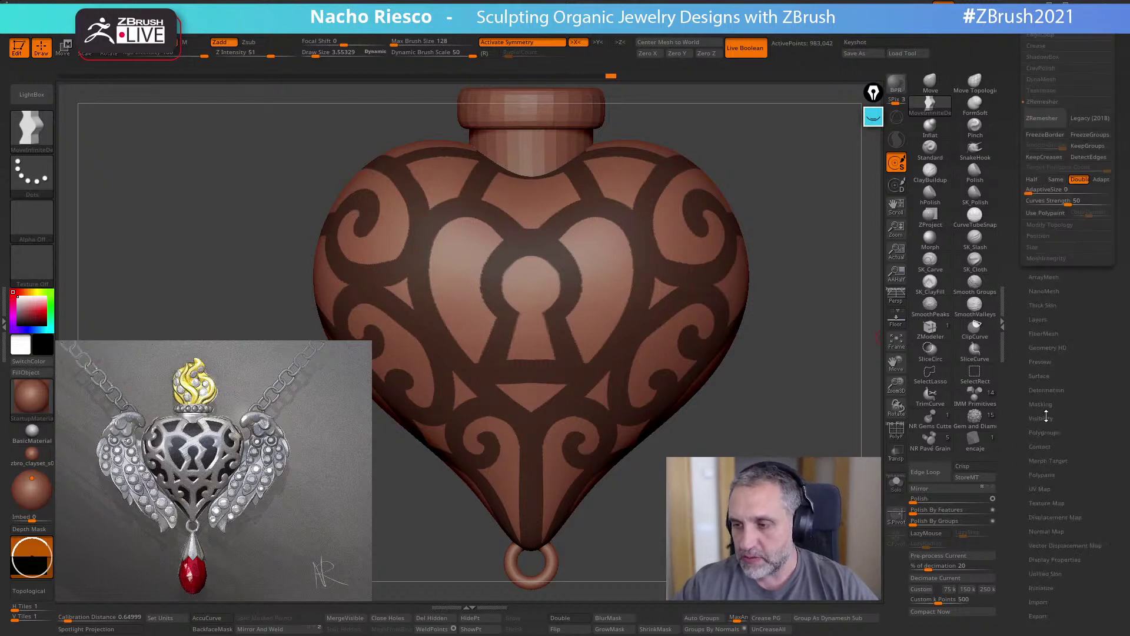
{"action": "left_click", "coordinate": [1040, 404]}
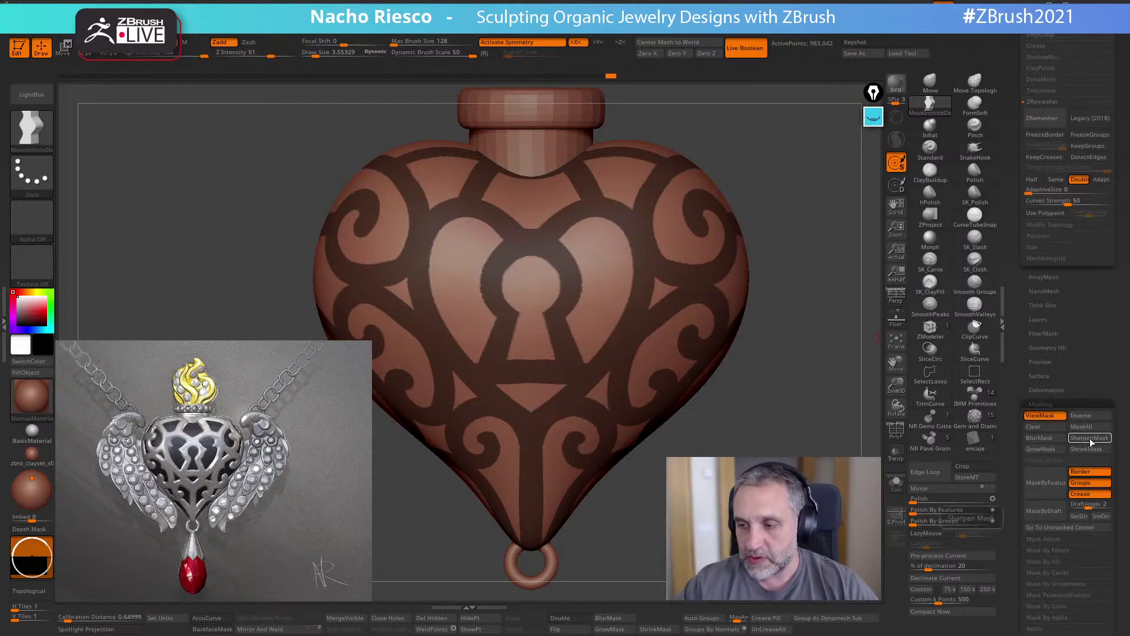
{"action": "left_click", "coordinate": [1089, 439]}
{"action": "left_click", "coordinate": [1088, 440]}
{"action": "left_click", "coordinate": [1087, 440]}
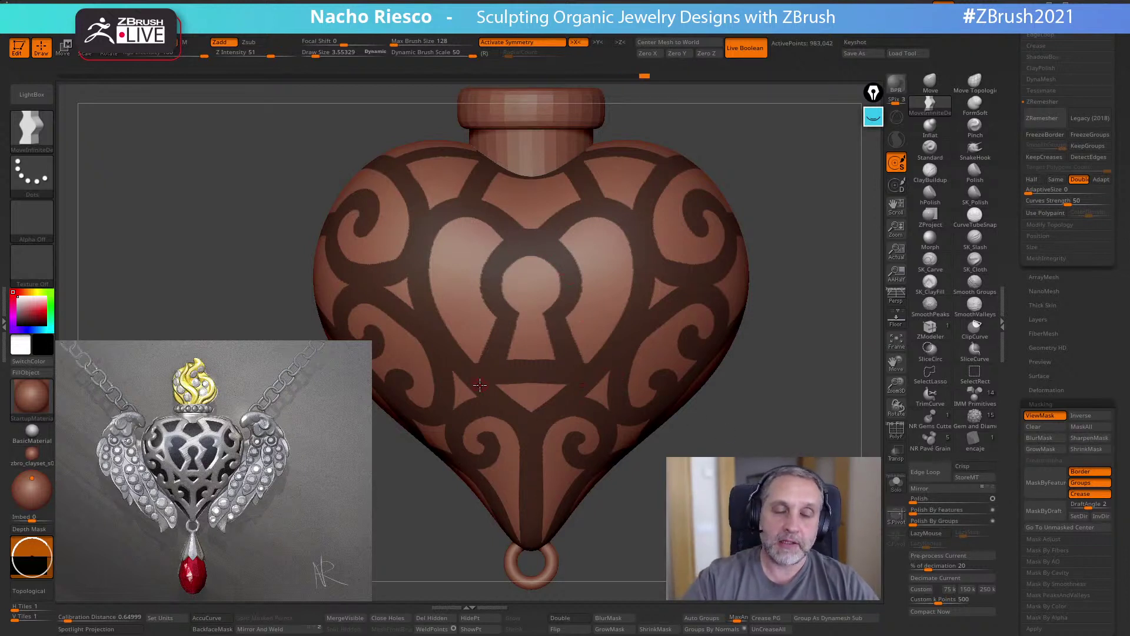
- Create a precise extract from the heart's masked pattern with a thickness of 0.8 mm
{"action": "mouse_move", "coordinate": [676, 477]}
{"action": "left_mouse_down"}
{"action": "mouse_move", "coordinate": [730, 478]}
{"action": "mouse_move", "coordinate": [676, 477]}
{"action": "left_mouse_up"}
{"action": "left_click_drag", "start_coordinate": [427, 471], "coordinate": [432, 455], "text": "alt"}
{"action": "left_click_drag", "start_coordinate": [432, 454], "coordinate": [542, 453]}
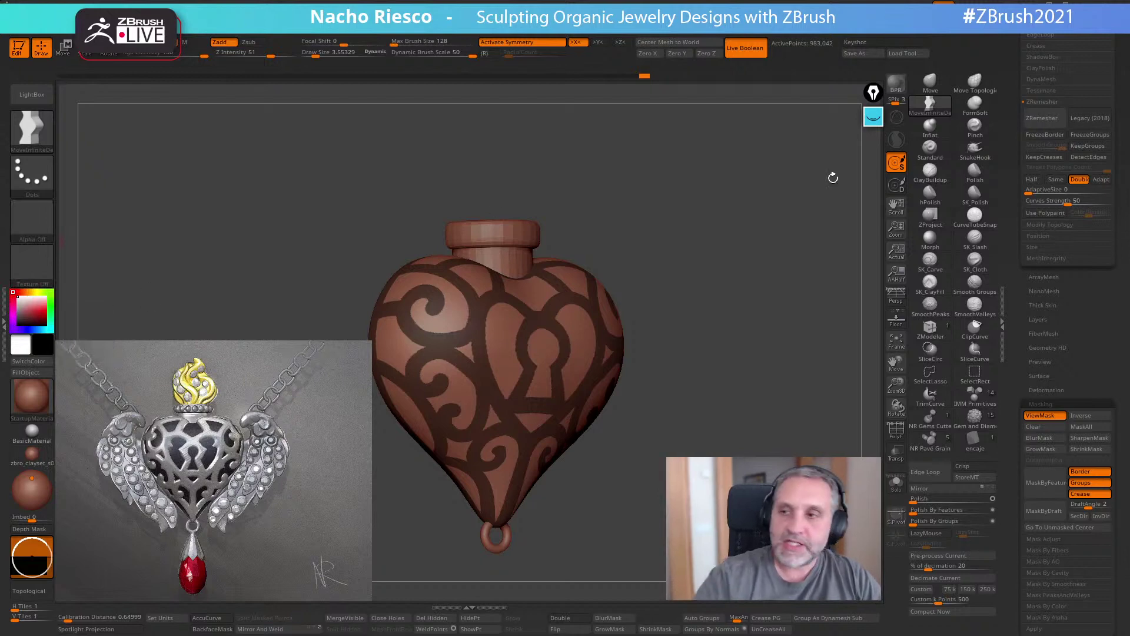
{"action": "scroll", "coordinate": [1022, 225], "scroll_direction": "up", "scroll_amount": 5}
{"action": "scroll", "coordinate": [1021, 225], "scroll_direction": "up", "scroll_amount": 3}
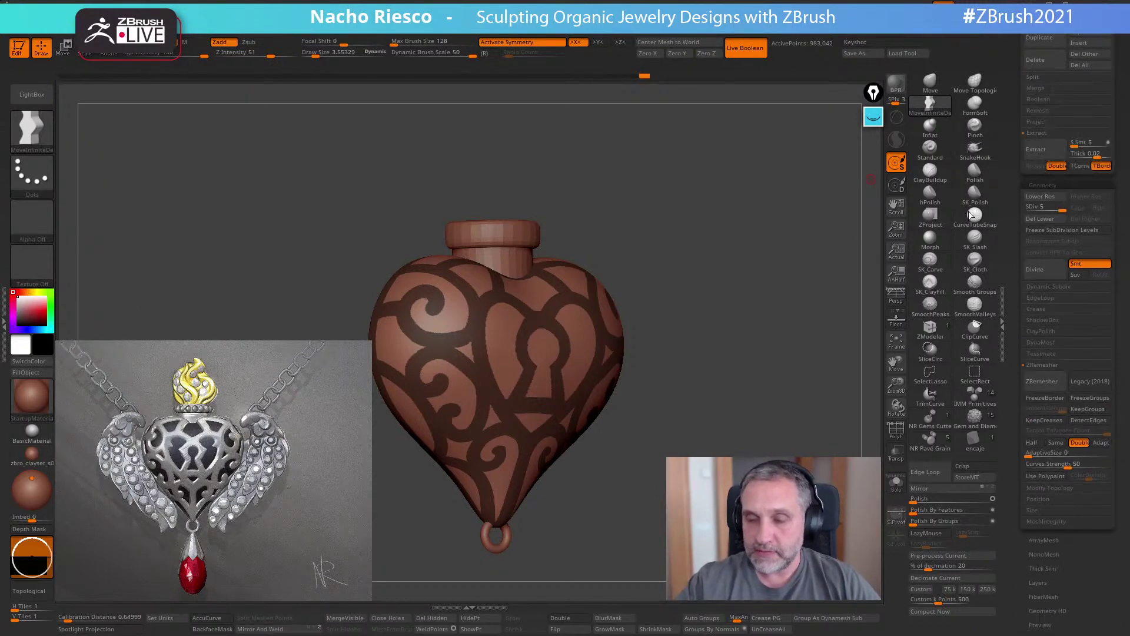
{"action": "left_click", "coordinate": [5, 325]}
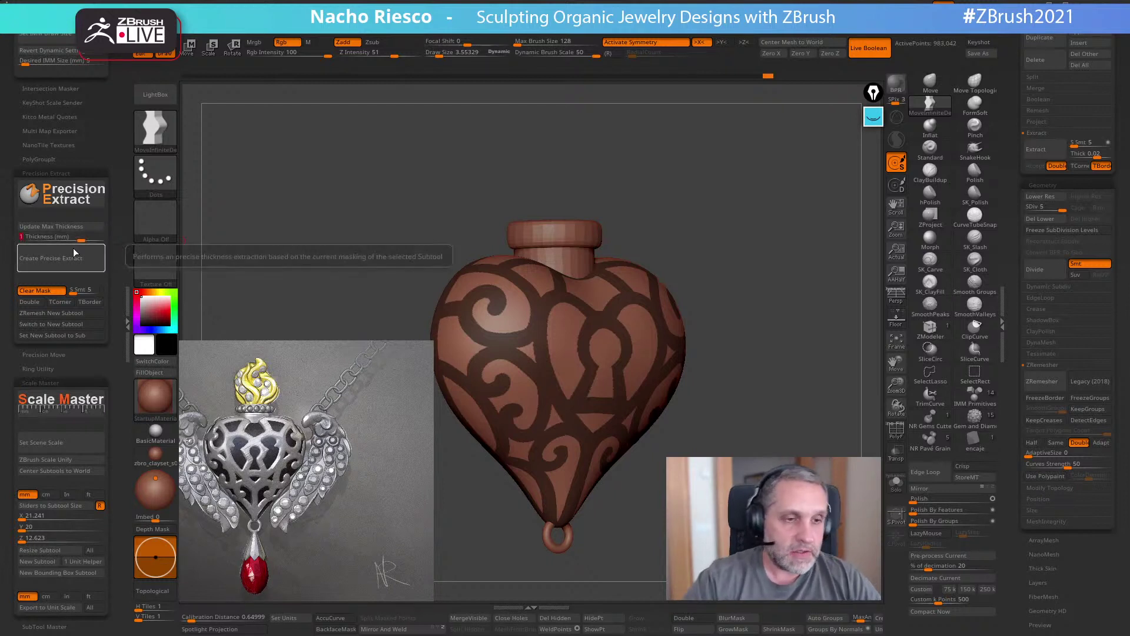
{"action": "type", "text": "0.8"}
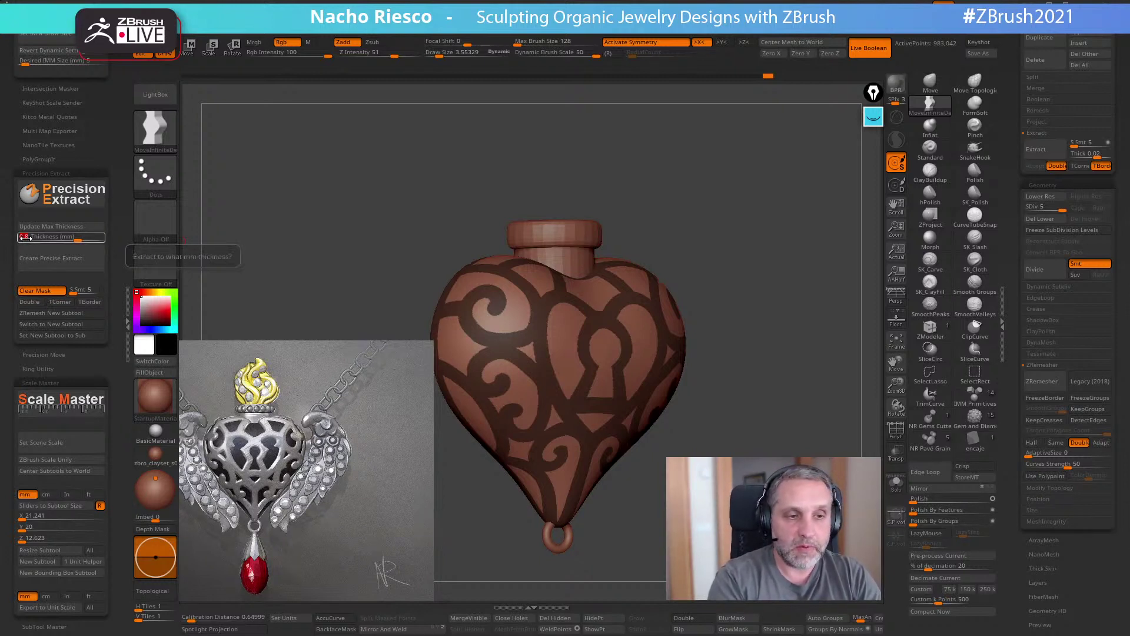
{"action": "left_click", "coordinate": [59, 265]}
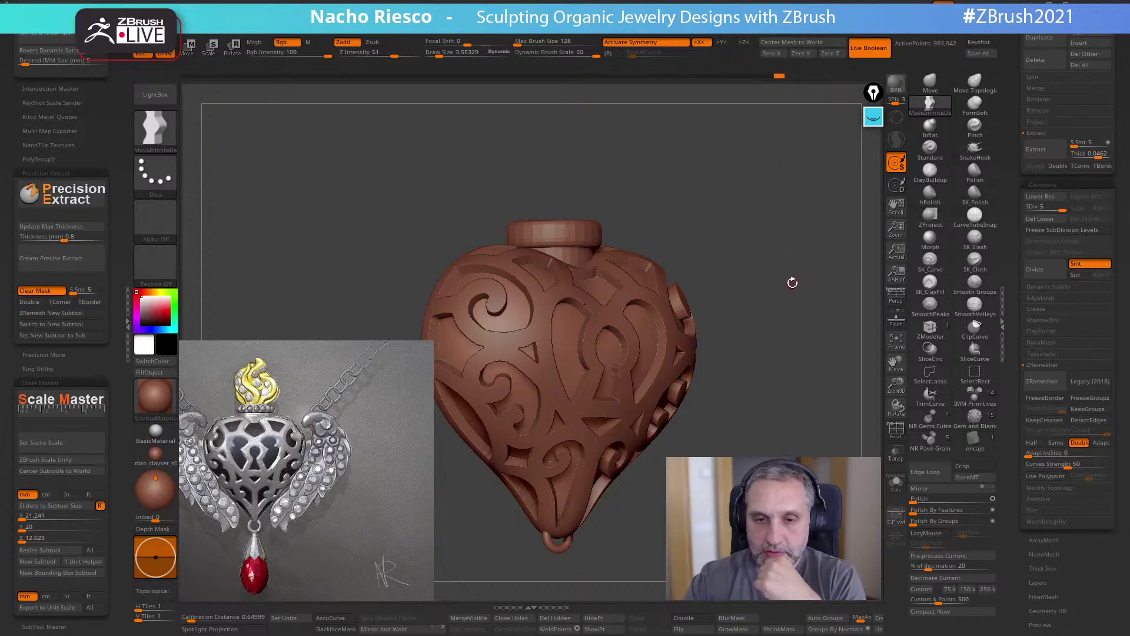
- Undo the last change on the heart, then select the extracted openwork subtool and isolate it
{"action": "left_click_drag", "start_coordinate": [1014, 189], "coordinate": [1010, 252]}
{"action": "left_click_drag", "start_coordinate": [804, 290], "coordinate": [802, 270]}
{"action": "key", "text": "ctrl+z"}
{"action": "left_click", "coordinate": [1067, 141]}
{"action": "left_click", "coordinate": [895, 482]}
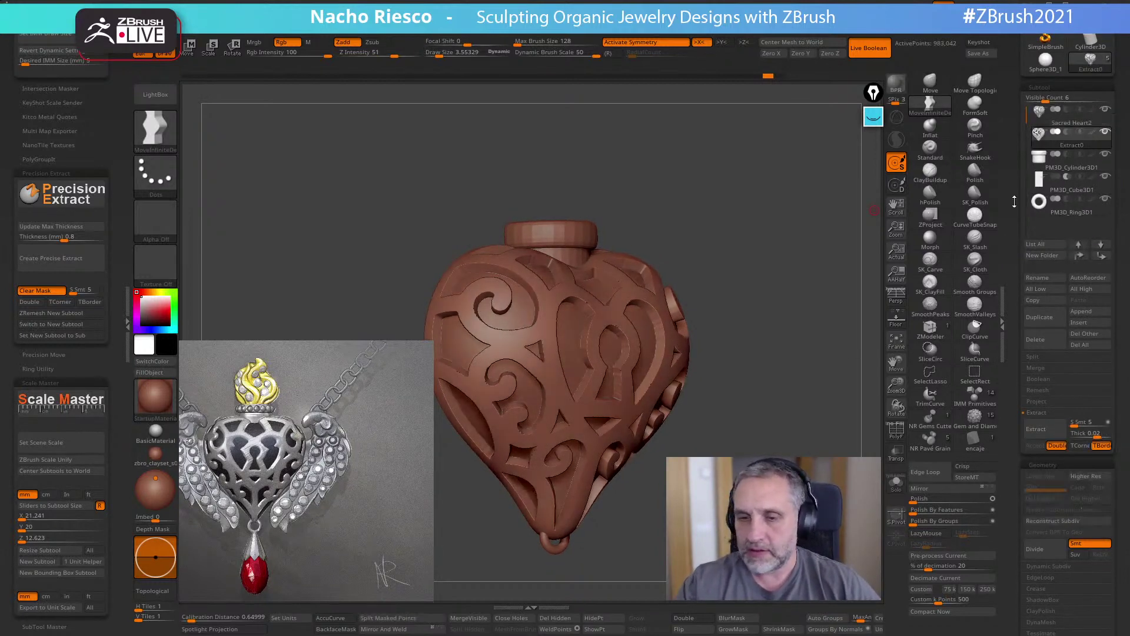
- Isolate the extracted filigree subtool directly below the Sacred Heart2 subtool and delete it
{"action": "mouse_move", "coordinate": [782, 353]}
{"action": "left_mouse_down"}
{"action": "mouse_move", "coordinate": [815, 352]}
{"action": "mouse_move", "coordinate": [727, 355]}
{"action": "left_mouse_up"}
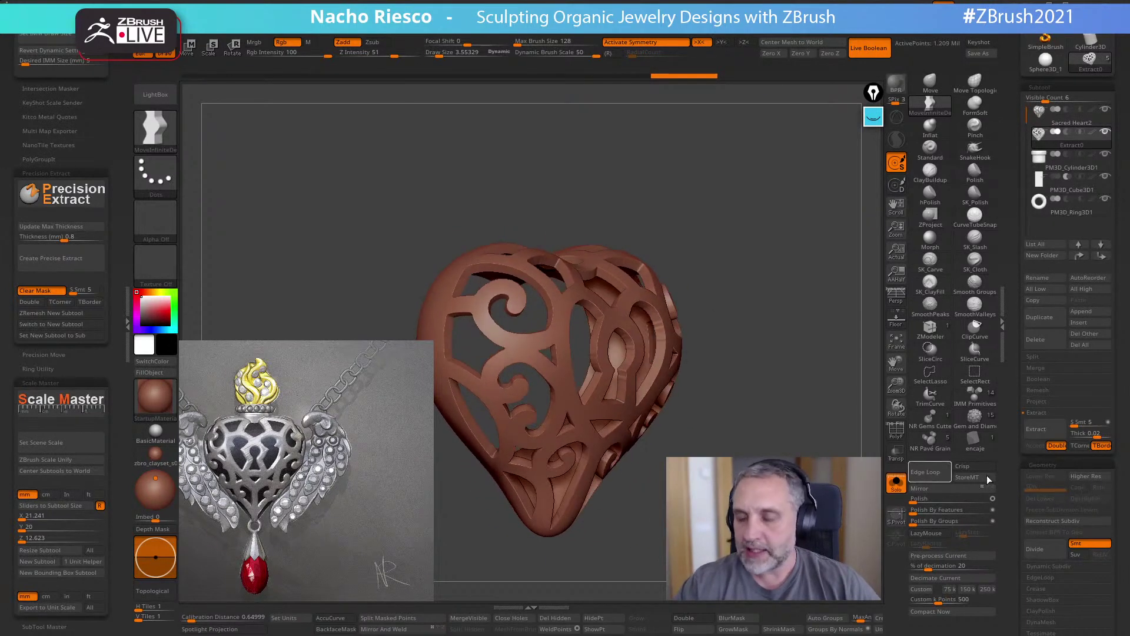
{"action": "left_click", "coordinate": [1043, 341]}
{"action": "left_click", "coordinate": [929, 365]}
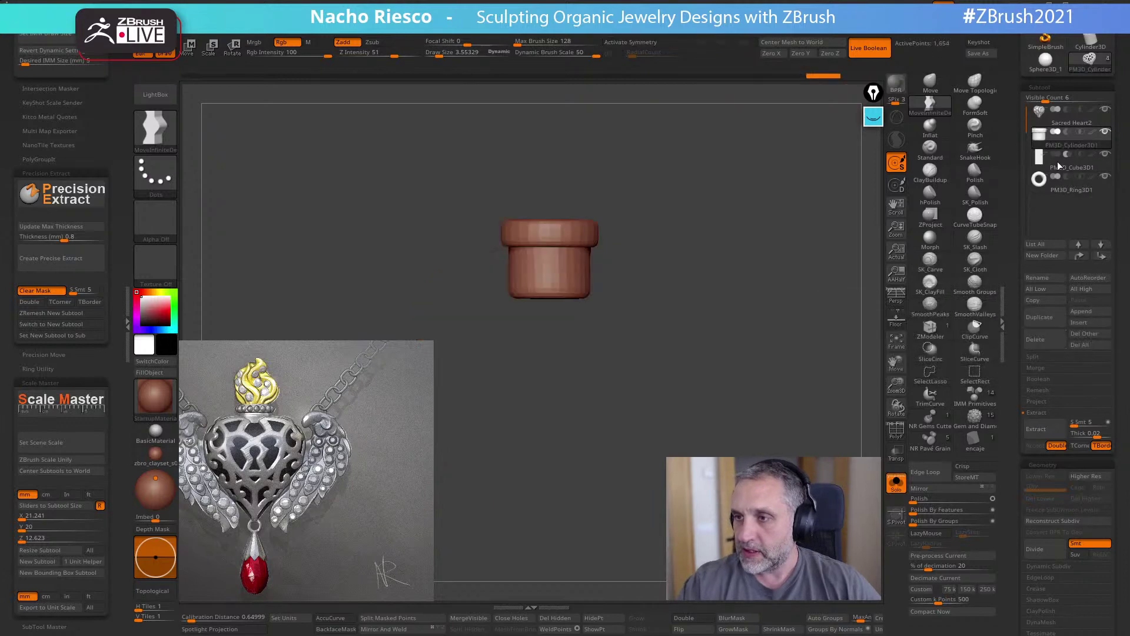
- Create a new precise extract from the masked filigree on Sacred Heart2 with a thickness of 0.7 mm
{"action": "left_click", "coordinate": [1046, 120]}
{"action": "left_click_drag", "start_coordinate": [594, 441], "coordinate": [633, 429]}
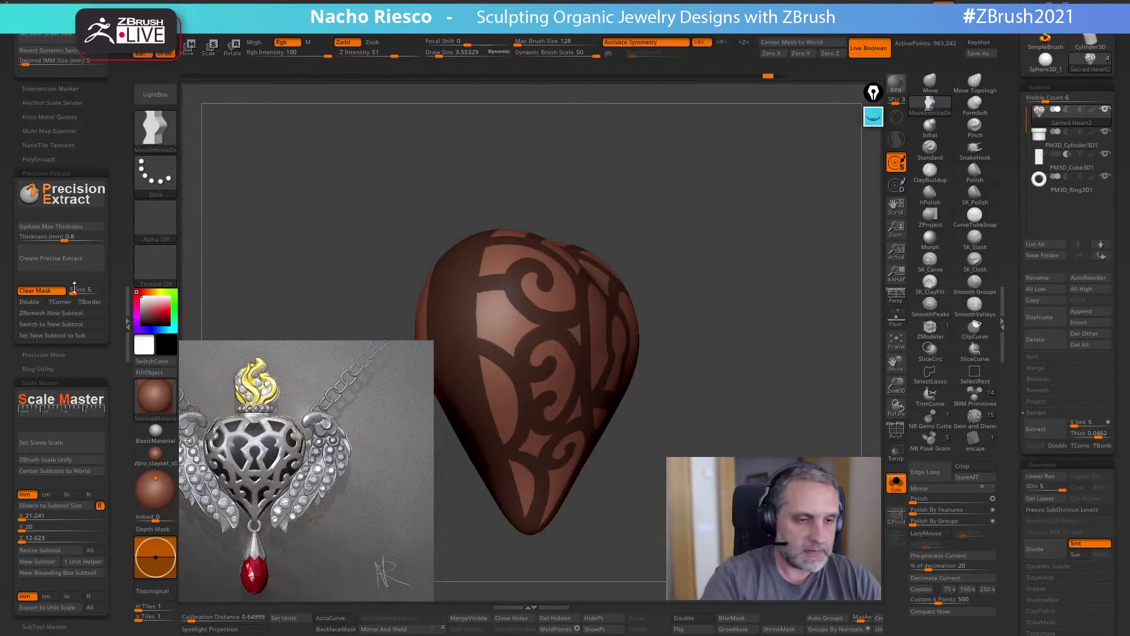
{"action": "left_click", "coordinate": [66, 236]}
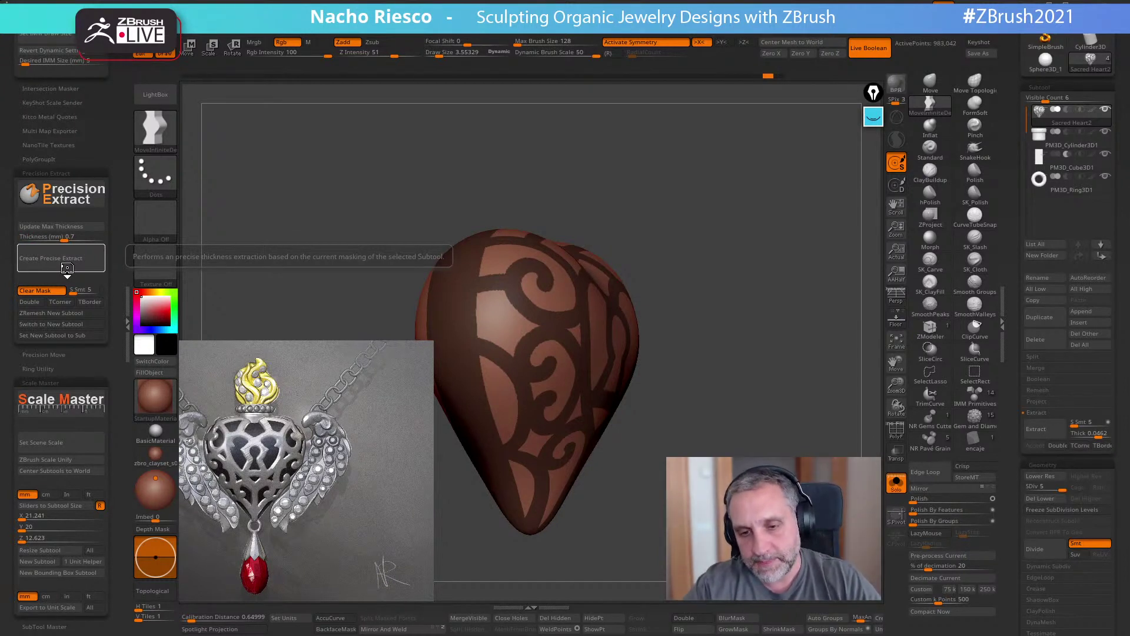
{"action": "left_click", "coordinate": [66, 267]}
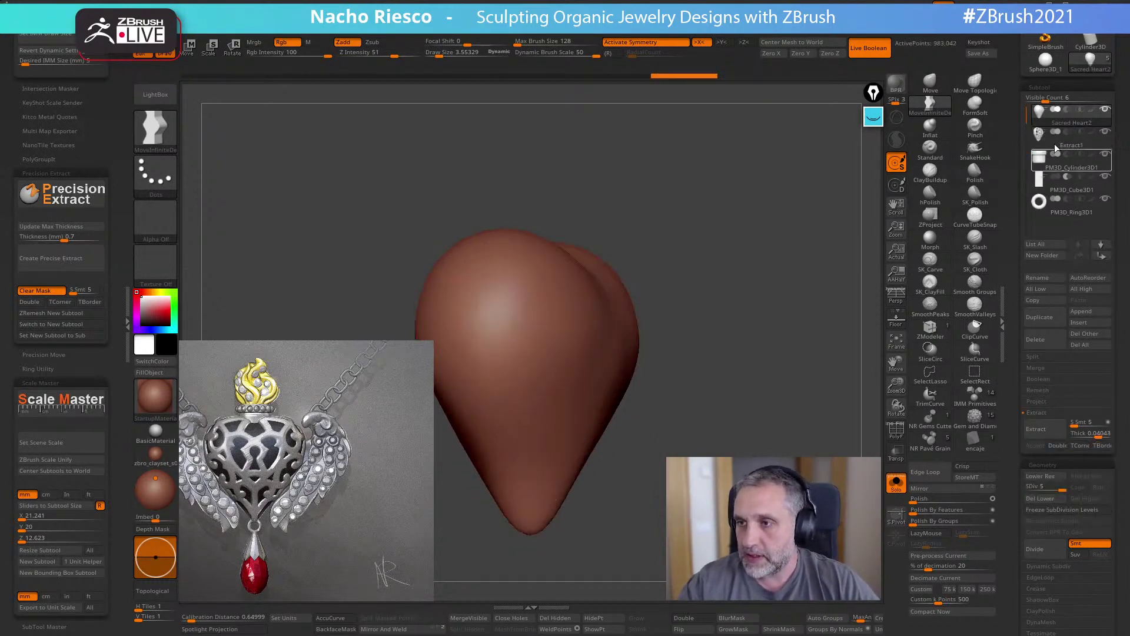
- View the new filigree extract from the front and save the tool over the existing Sacred Heart2 file
{"action": "left_click_drag", "start_coordinate": [818, 383], "coordinate": [785, 414], "text": "shift"}
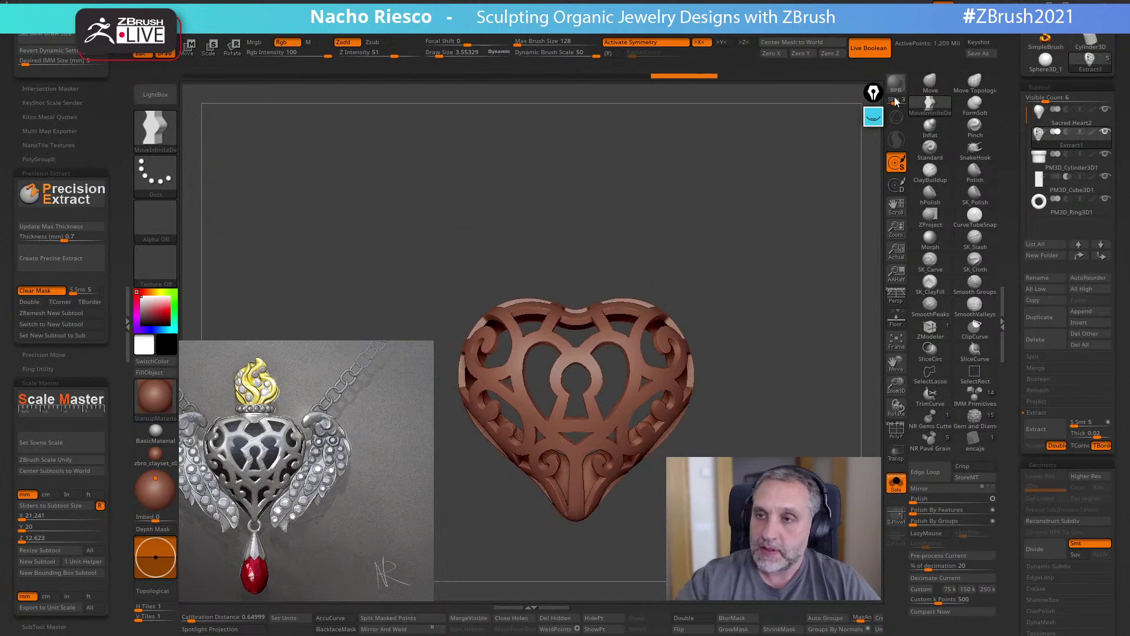
{"action": "left_click", "coordinate": [984, 52]}
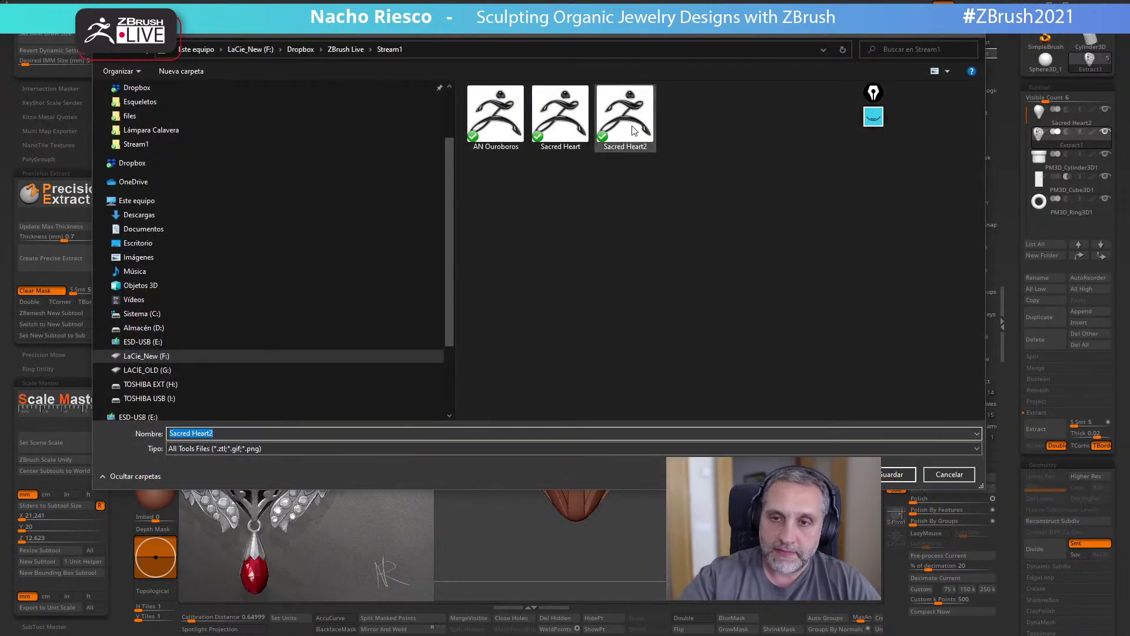
{"action": "double_click", "coordinate": [633, 132]}
{"action": "left_click", "coordinate": [596, 318]}
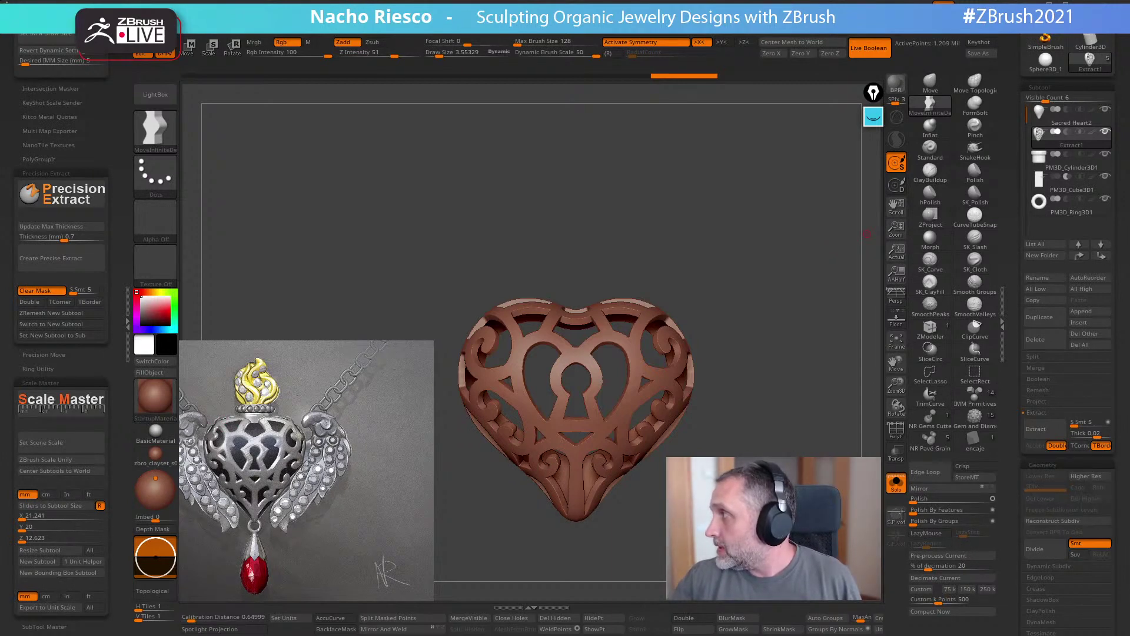
- Switch to the Chrome browser and open the ZBrush Plugins page in Pixologic's download center
{"action": "key", "text": "alt+Tab"}
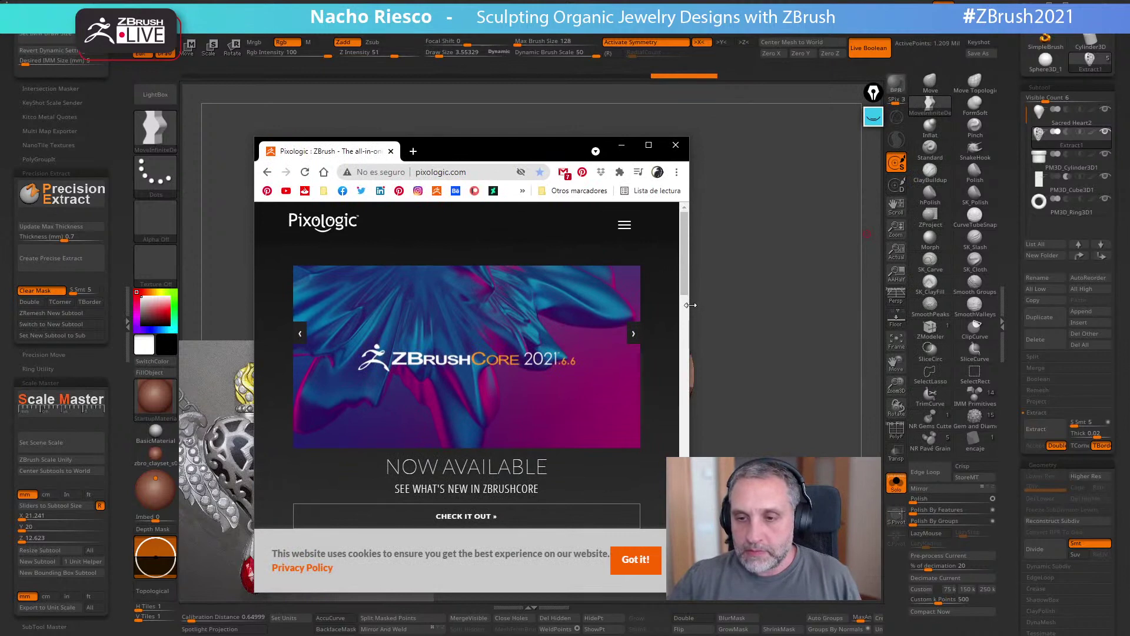
{"action": "left_click_drag", "start_coordinate": [690, 304], "coordinate": [921, 294]}
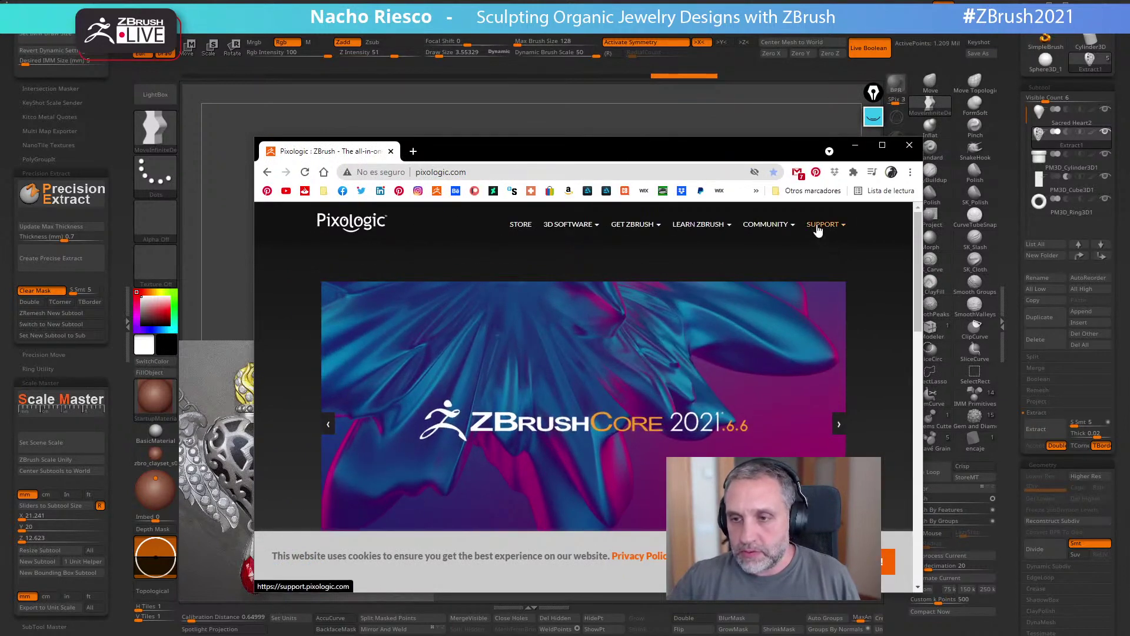
{"action": "mouse_move", "coordinate": [822, 225]}
{"action": "left_click", "coordinate": [842, 329]}
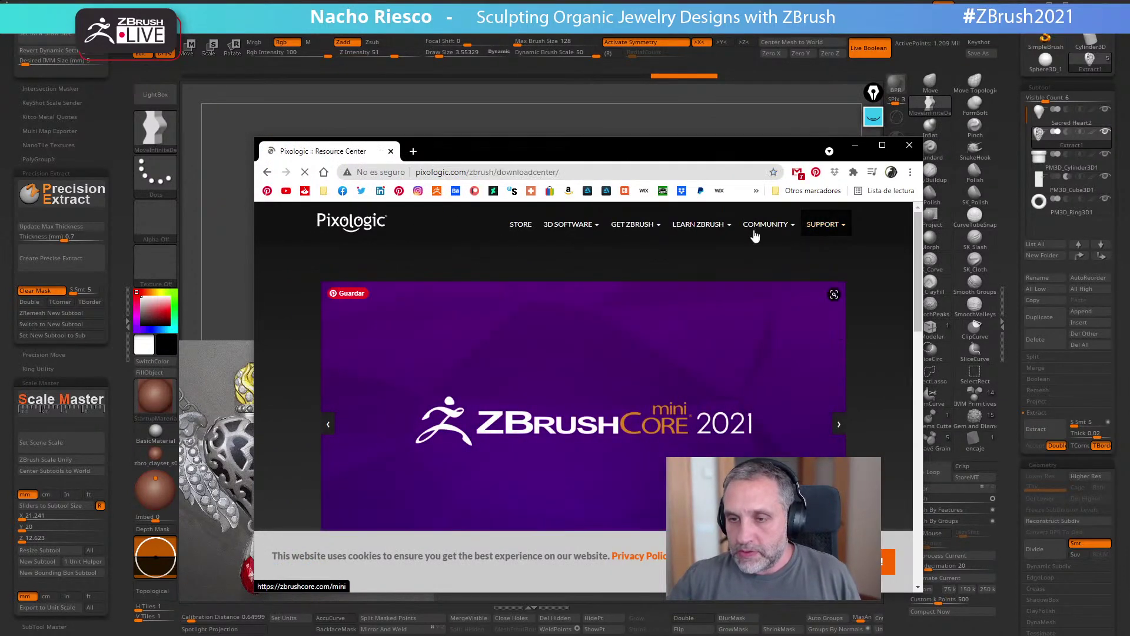
{"action": "left_click_drag", "start_coordinate": [702, 142], "coordinate": [607, 93]}
{"action": "scroll", "coordinate": [636, 393], "scroll_direction": "down", "scroll_amount": 2}
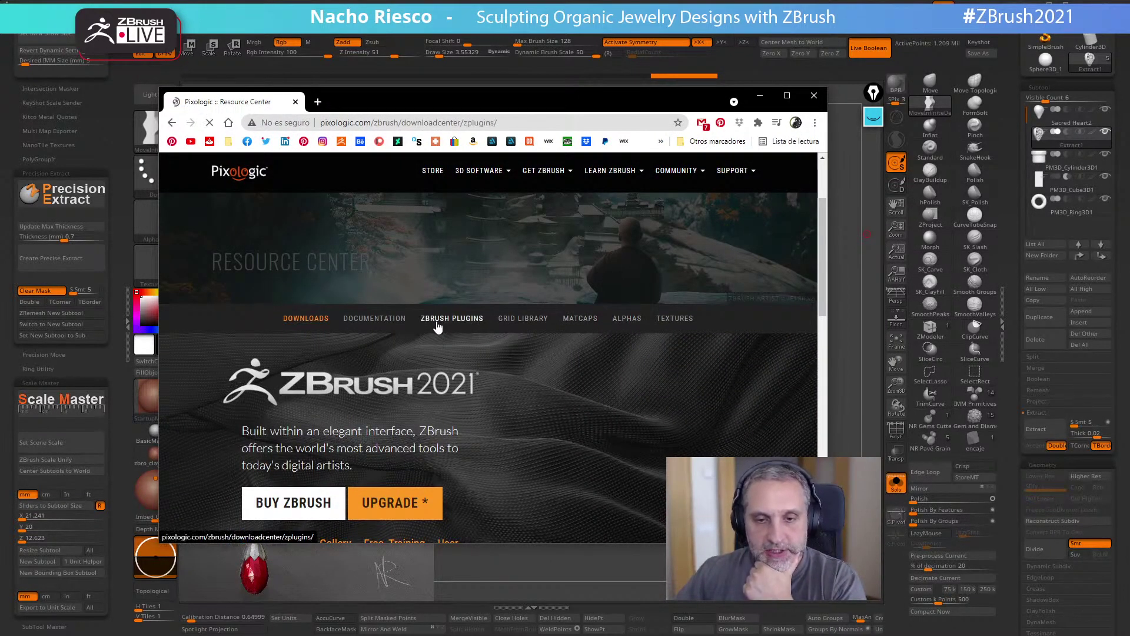
- Look through the ZBrush plugin listings to find the PrecisionExtract plugin
{"action": "left_click_drag", "start_coordinate": [833, 362], "coordinate": [981, 364]}
{"action": "scroll", "coordinate": [530, 389], "scroll_direction": "down", "scroll_amount": 8}
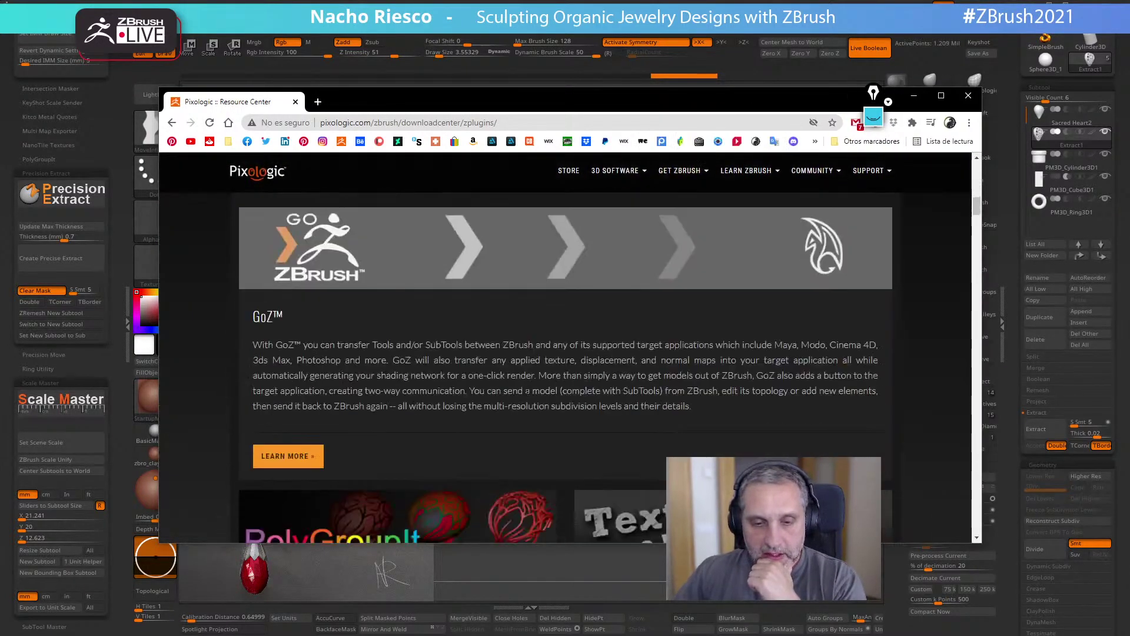
{"action": "left_click_drag", "start_coordinate": [160, 451], "coordinate": [151, 462]}
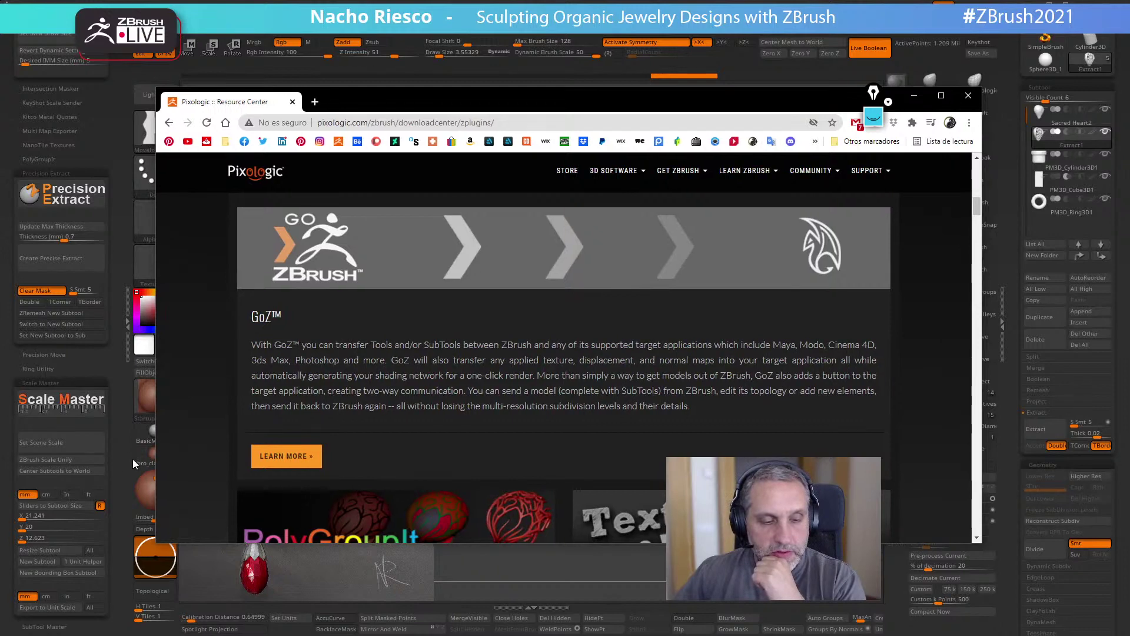
{"action": "scroll", "coordinate": [436, 371], "scroll_direction": "up", "scroll_amount": 5}
{"action": "scroll", "coordinate": [434, 378], "scroll_direction": "down", "scroll_amount": 4}
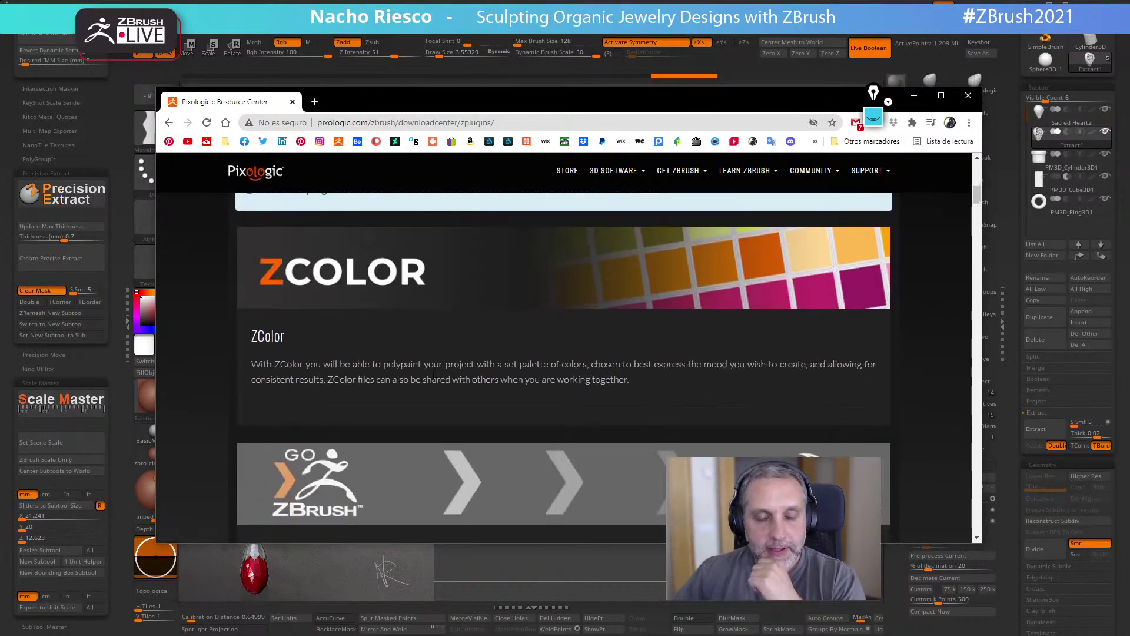
{"action": "scroll", "coordinate": [432, 381], "scroll_direction": "down", "scroll_amount": 15}
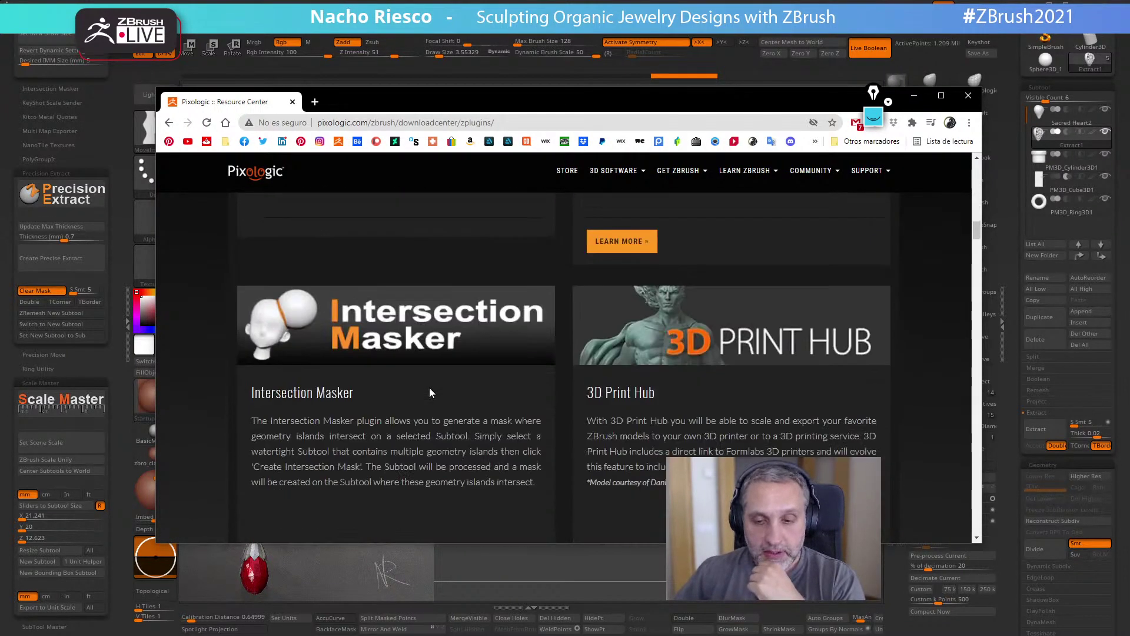
{"action": "scroll", "coordinate": [429, 389], "scroll_direction": "down", "scroll_amount": 15}
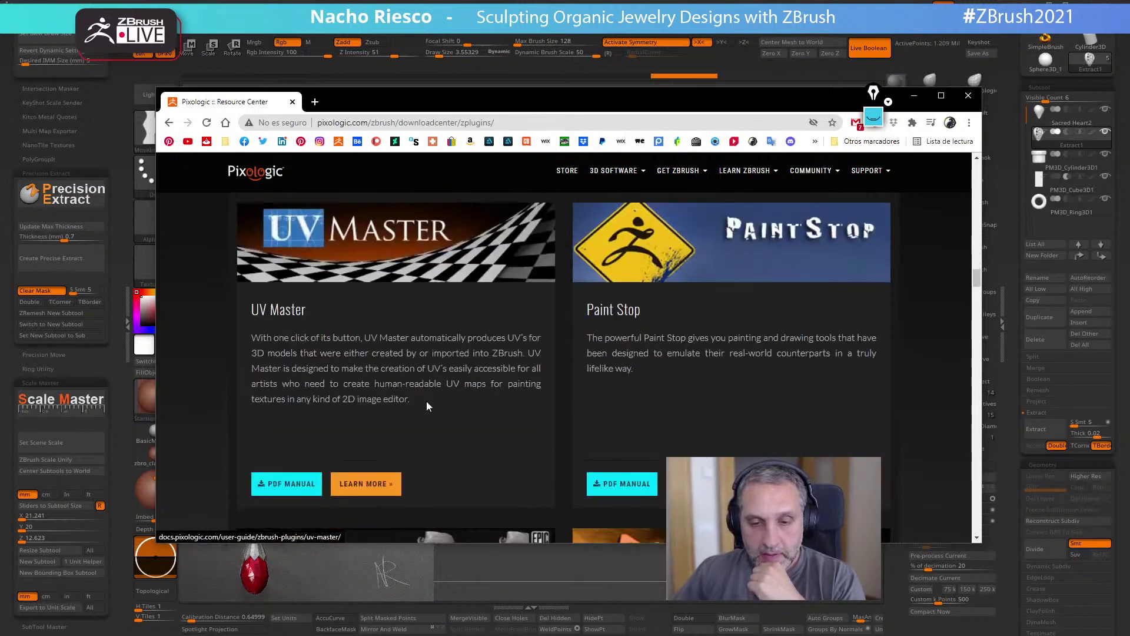
{"action": "scroll", "coordinate": [427, 412], "scroll_direction": "down", "scroll_amount": 15}
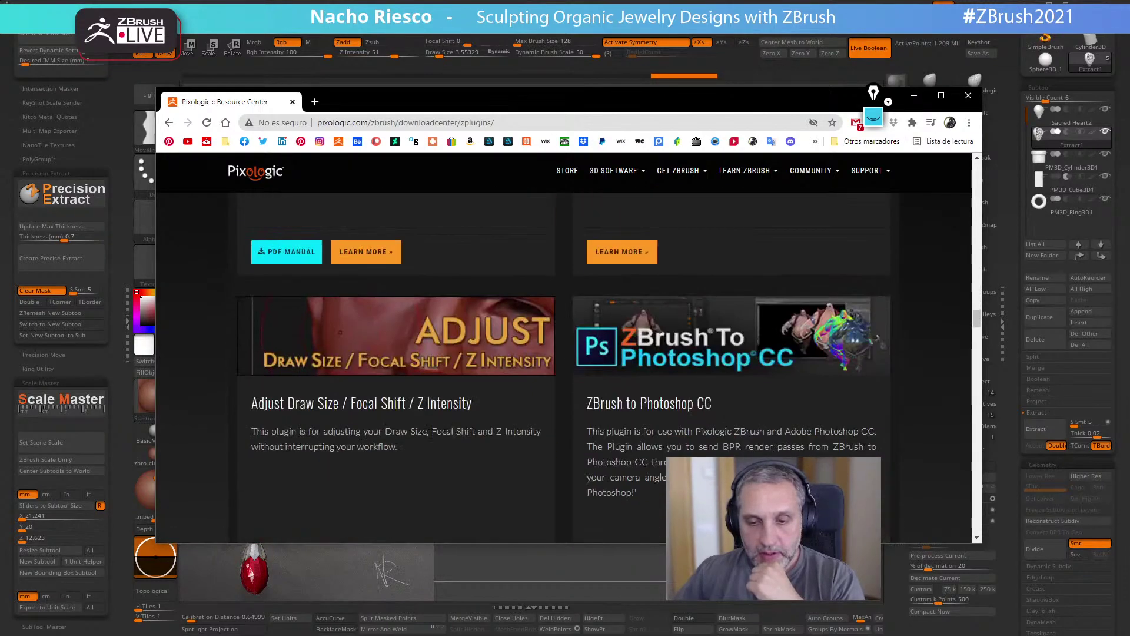
{"action": "scroll", "coordinate": [430, 439], "scroll_direction": "down", "scroll_amount": 8}
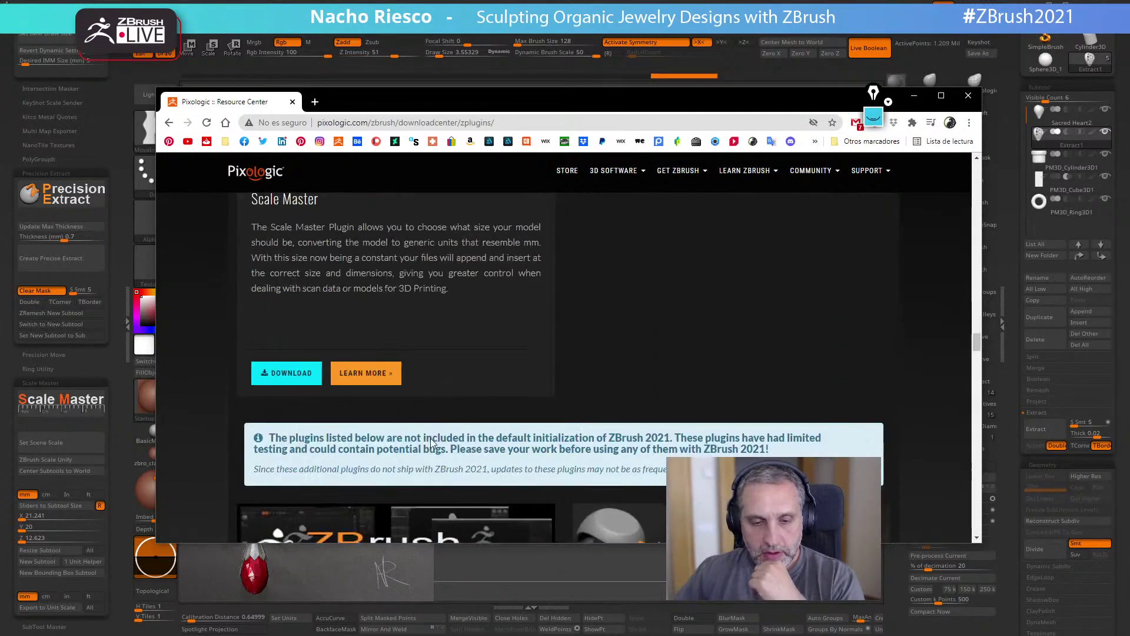
{"action": "scroll", "coordinate": [429, 437], "scroll_direction": "down", "scroll_amount": 2}
{"action": "scroll", "coordinate": [518, 351], "scroll_direction": "down", "scroll_amount": 6}
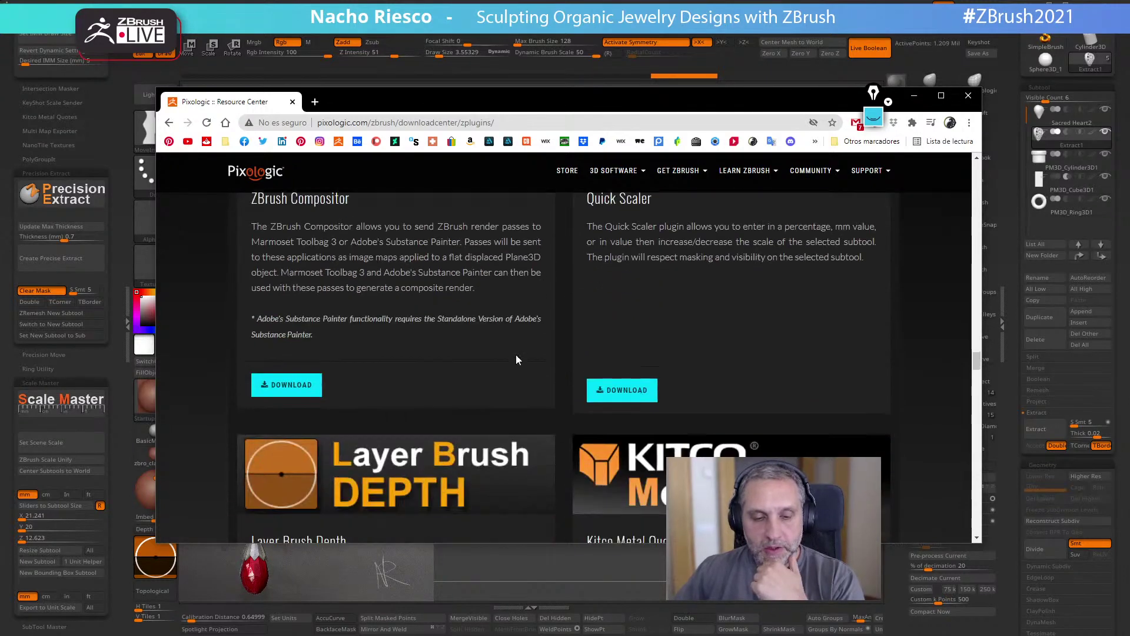
{"action": "scroll", "coordinate": [447, 388], "scroll_direction": "down", "scroll_amount": 2}
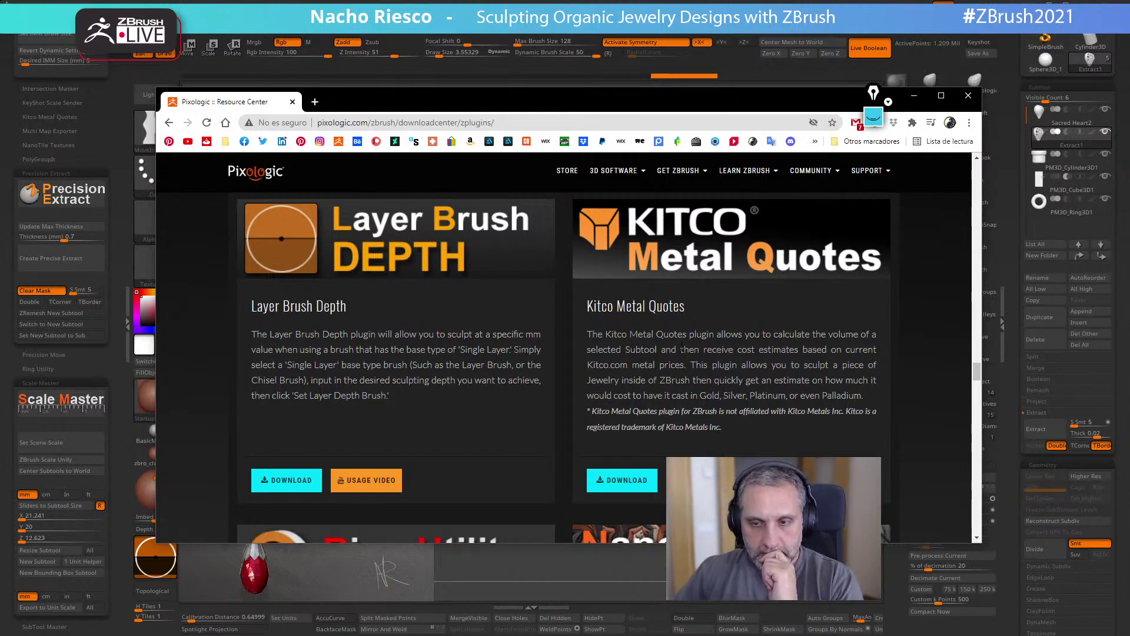
{"action": "scroll", "coordinate": [680, 348], "scroll_direction": "down", "scroll_amount": 10}
{"action": "scroll", "coordinate": [676, 358], "scroll_direction": "down", "scroll_amount": 10}
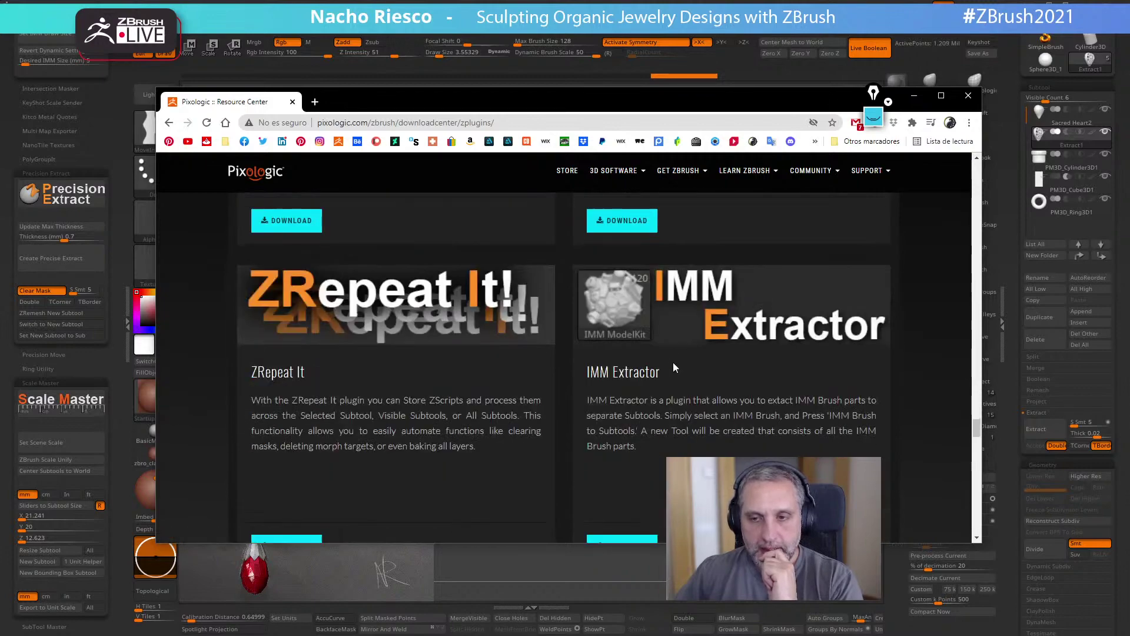
{"action": "scroll", "coordinate": [672, 353], "scroll_direction": "down", "scroll_amount": 10}
{"action": "scroll", "coordinate": [668, 372], "scroll_direction": "down", "scroll_amount": 5}
{"action": "scroll", "coordinate": [623, 398], "scroll_direction": "down", "scroll_amount": 4}
{"action": "scroll", "coordinate": [623, 398], "scroll_direction": "up", "scroll_amount": 8}
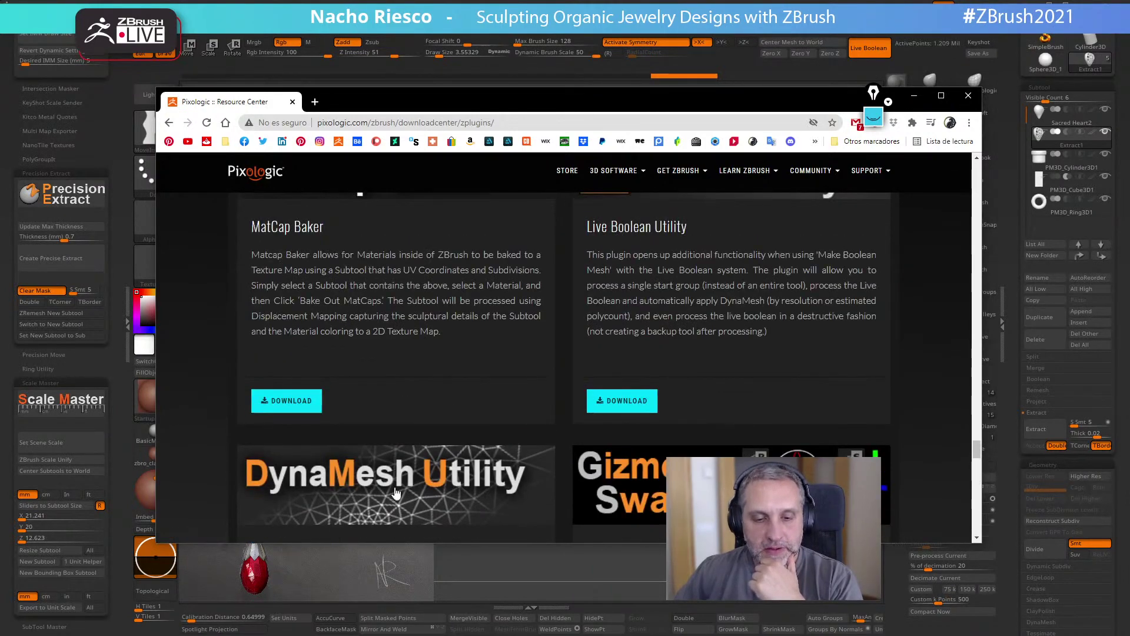
{"action": "scroll", "coordinate": [390, 477], "scroll_direction": "down", "scroll_amount": 8}
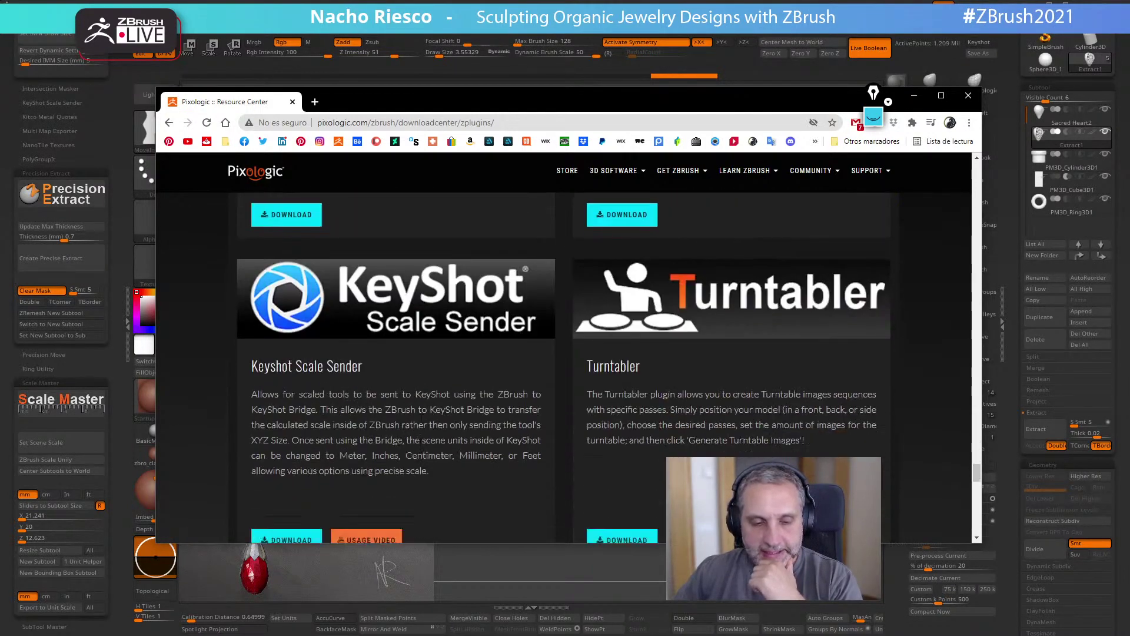
{"action": "scroll", "coordinate": [418, 442], "scroll_direction": "down", "scroll_amount": 8}
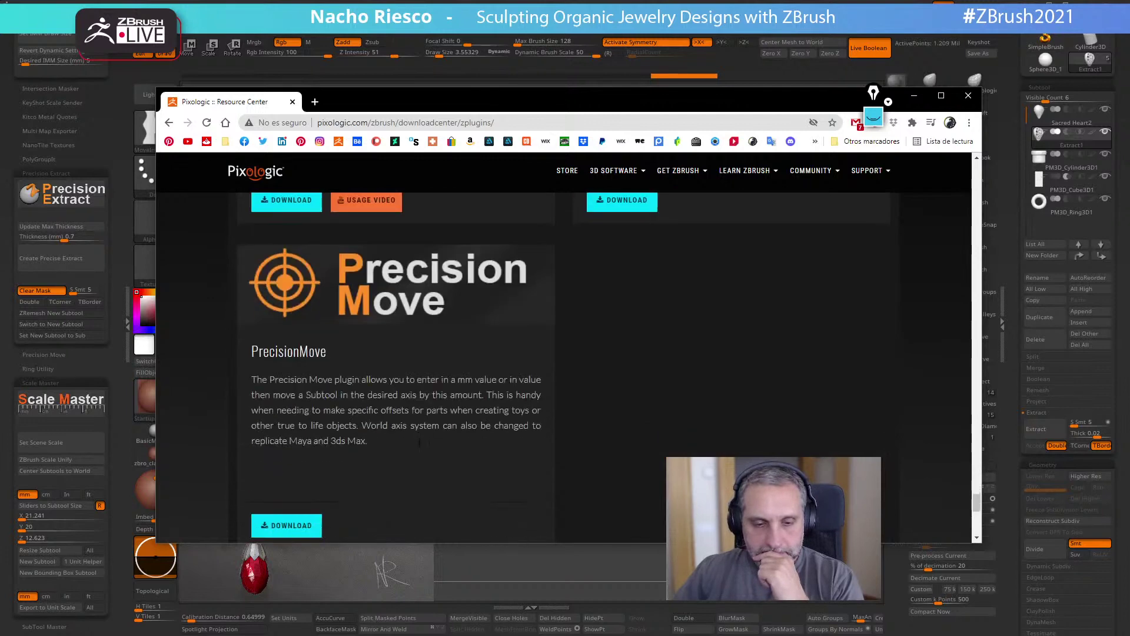
{"action": "scroll", "coordinate": [421, 447], "scroll_direction": "down", "scroll_amount": 4}
{"action": "scroll", "coordinate": [400, 475], "scroll_direction": "up", "scroll_amount": 10}
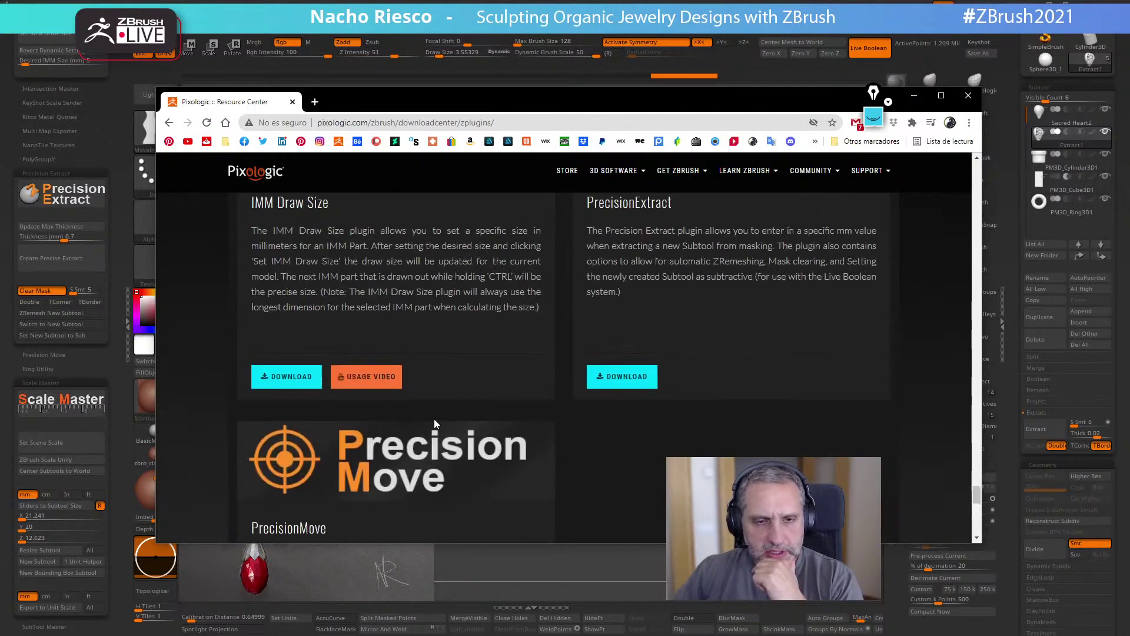
{"action": "scroll", "coordinate": [436, 422], "scroll_direction": "up", "scroll_amount": 1}
{"action": "scroll", "coordinate": [677, 412], "scroll_direction": "down", "scroll_amount": 1}
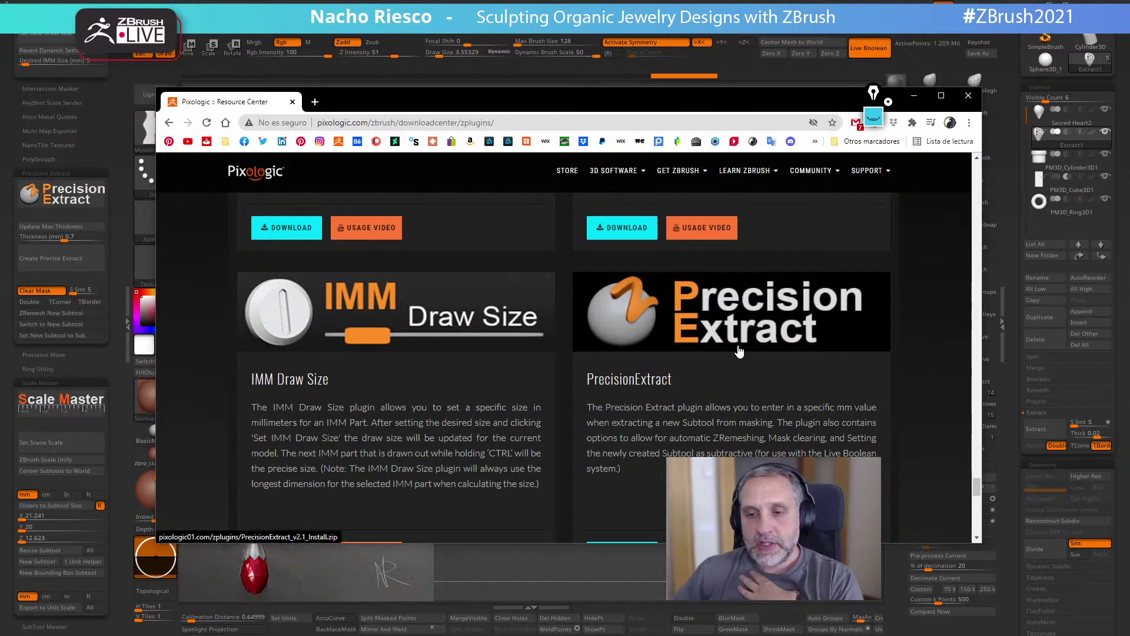
- Request the PrecisionExtract plugin download, then minimize the browser to return to ZBrush
{"action": "scroll", "coordinate": [655, 397], "scroll_direction": "down", "scroll_amount": 2}
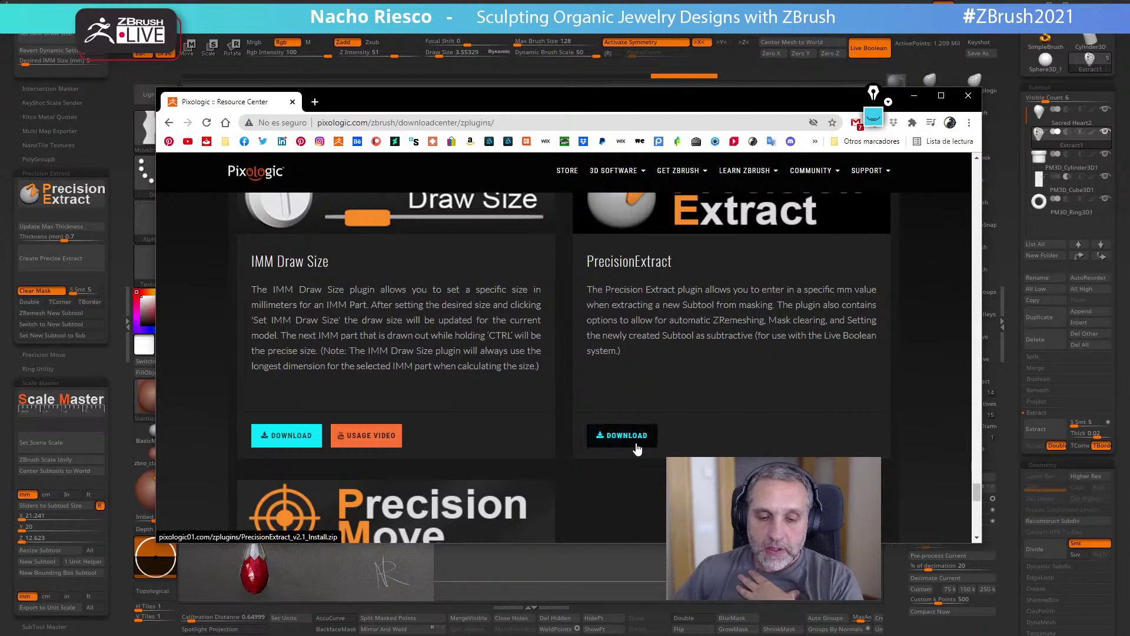
{"action": "left_click", "coordinate": [639, 447]}
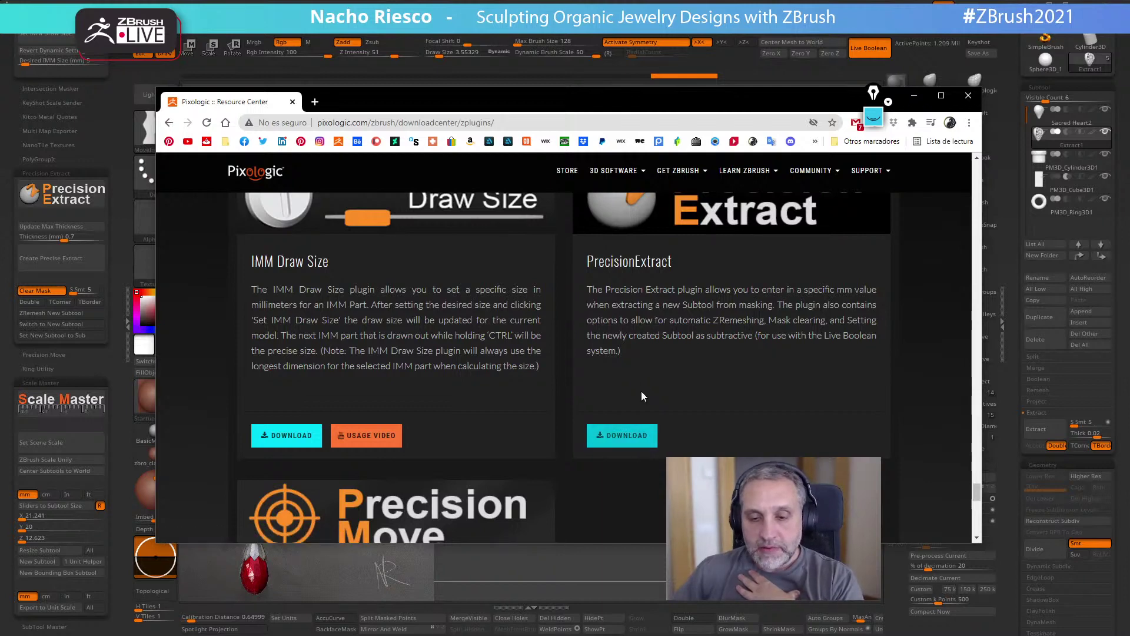
{"action": "left_click_drag", "start_coordinate": [772, 113], "coordinate": [667, 146]}
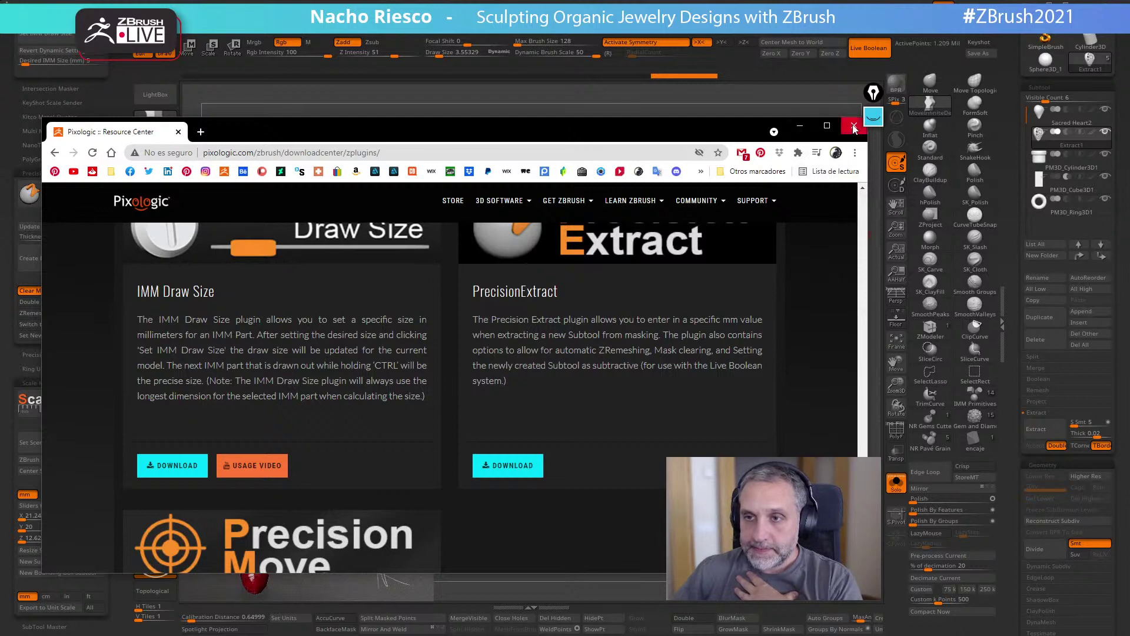
{"action": "left_click", "coordinate": [800, 127]}
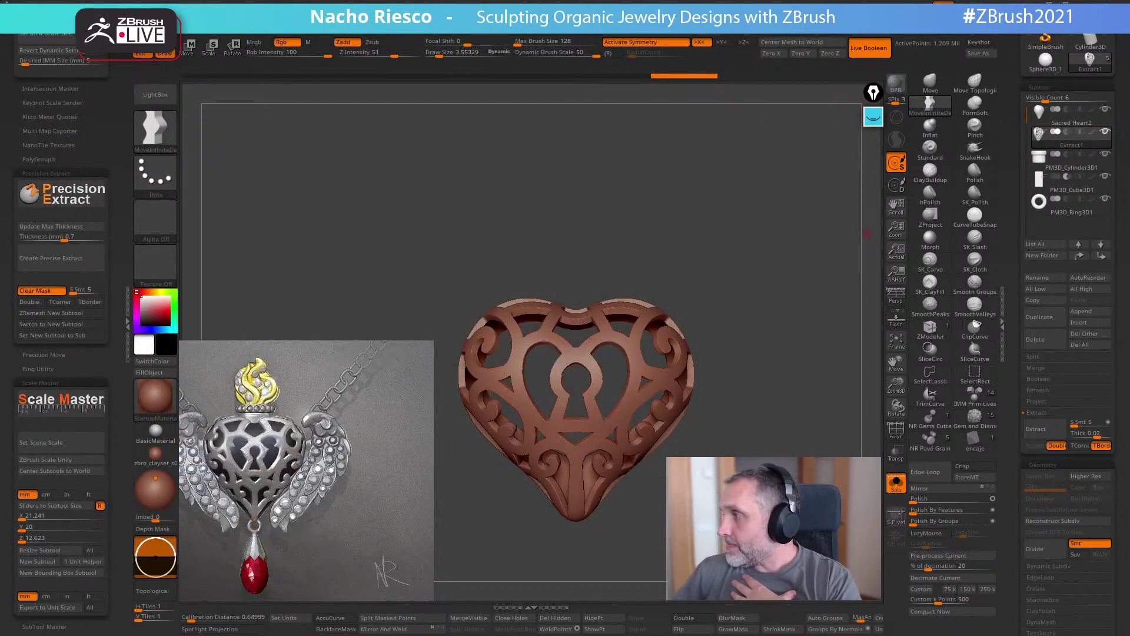
- Enlarge the canvas and display the polygroup colors of the extracted heart without wireframe lines, viewed close to the keyhole
{"action": "left_click_drag", "start_coordinate": [681, 188], "coordinate": [793, 395]}
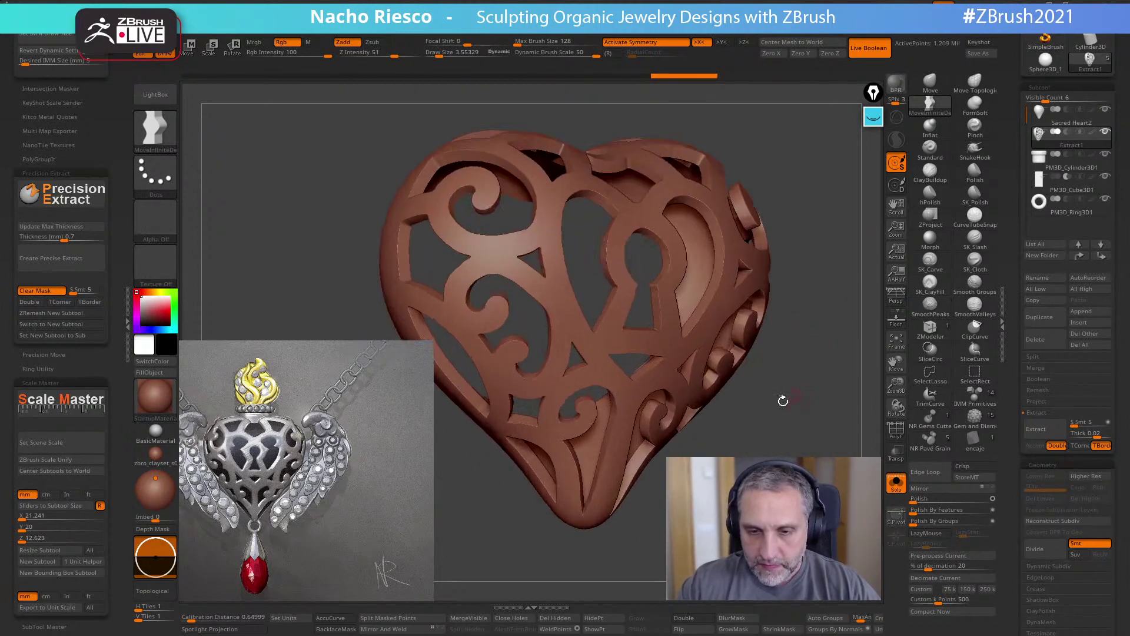
{"action": "left_click", "coordinate": [126, 324]}
{"action": "left_click_drag", "start_coordinate": [407, 497], "coordinate": [529, 489]}
{"action": "left_click_drag", "start_coordinate": [795, 412], "coordinate": [626, 386]}
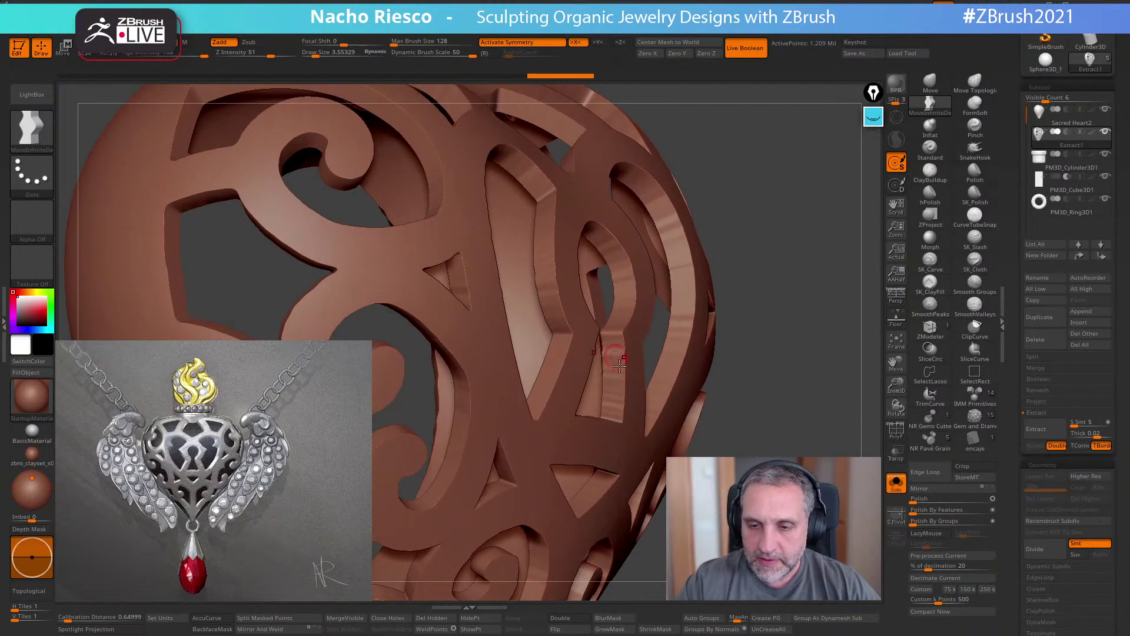
{"action": "left_click", "coordinate": [896, 434]}
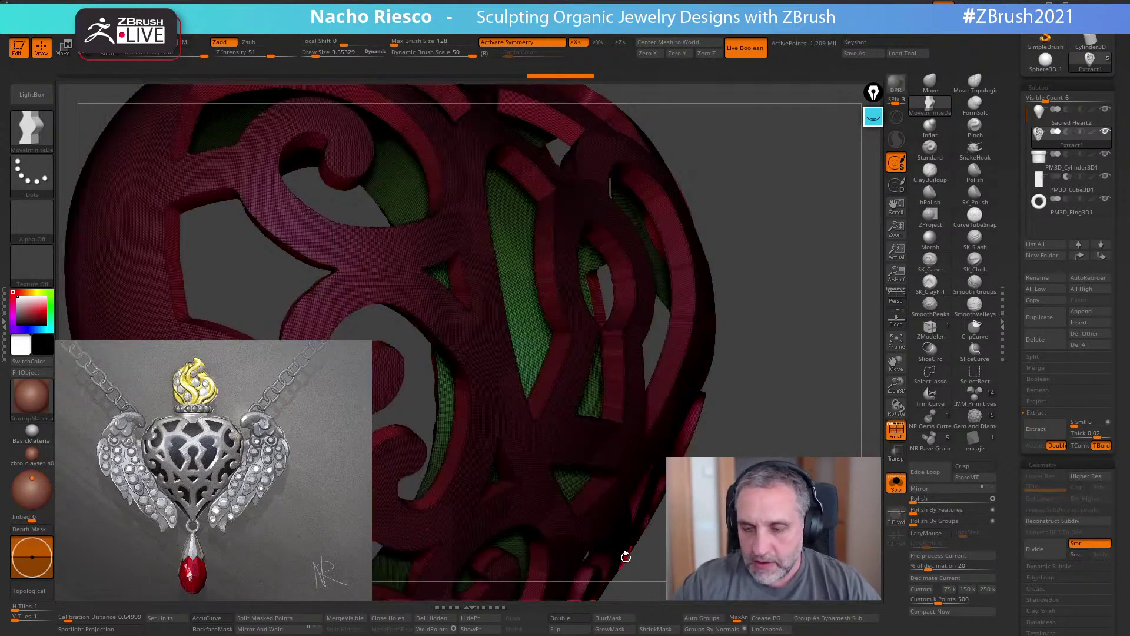
{"action": "left_click", "coordinate": [896, 434]}
{"action": "left_click", "coordinate": [896, 435]}
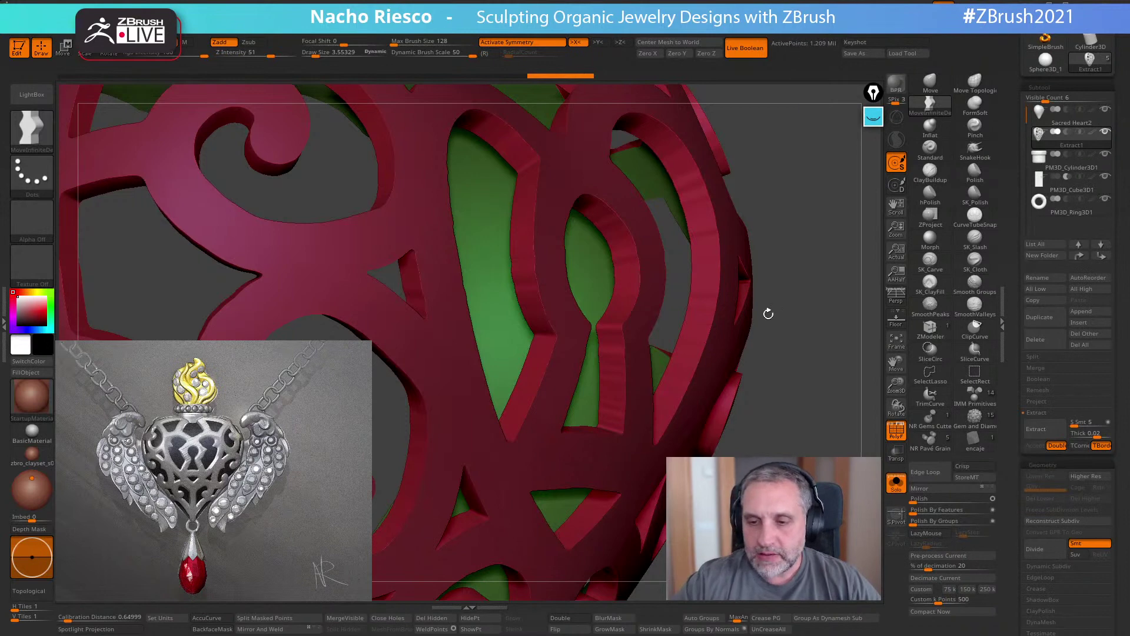
- Smooth the extracted filigree's jagged edges with Polish By Features and check the walls around the keyhole from several angles
{"action": "left_click_drag", "start_coordinate": [760, 313], "coordinate": [761, 343]}
{"action": "mouse_move", "coordinate": [729, 385]}
{"action": "right_mouse_down"}
{"action": "mouse_move", "coordinate": [742, 368]}
{"action": "mouse_move", "coordinate": [732, 376]}
{"action": "mouse_move", "coordinate": [785, 382]}
{"action": "mouse_move", "coordinate": [736, 403]}
{"action": "right_mouse_up"}
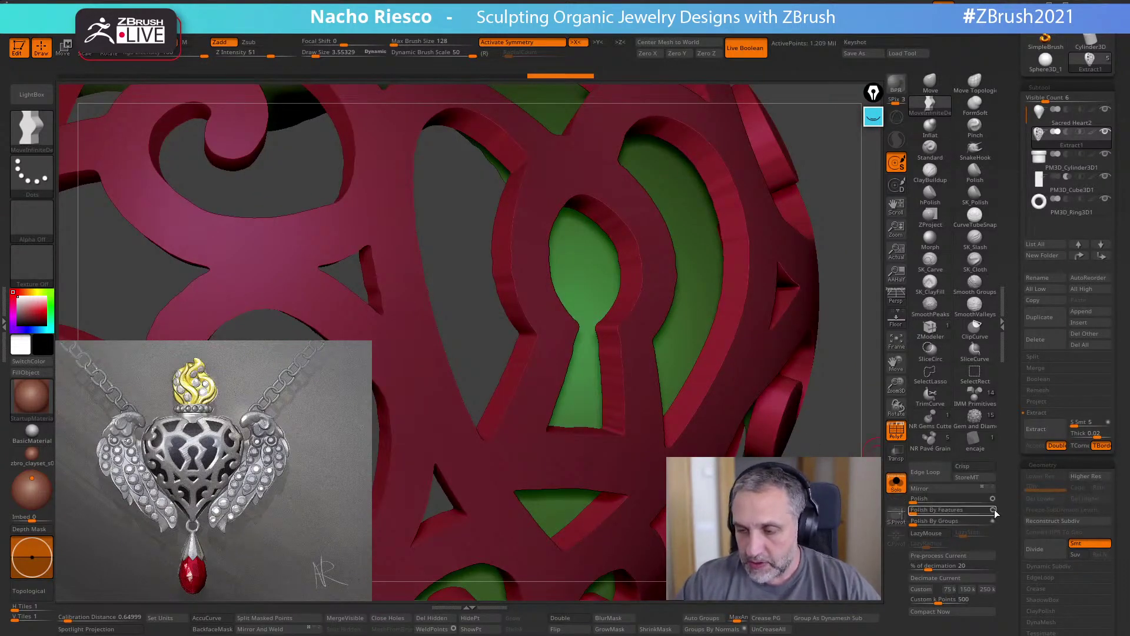
{"action": "left_click", "coordinate": [923, 514]}
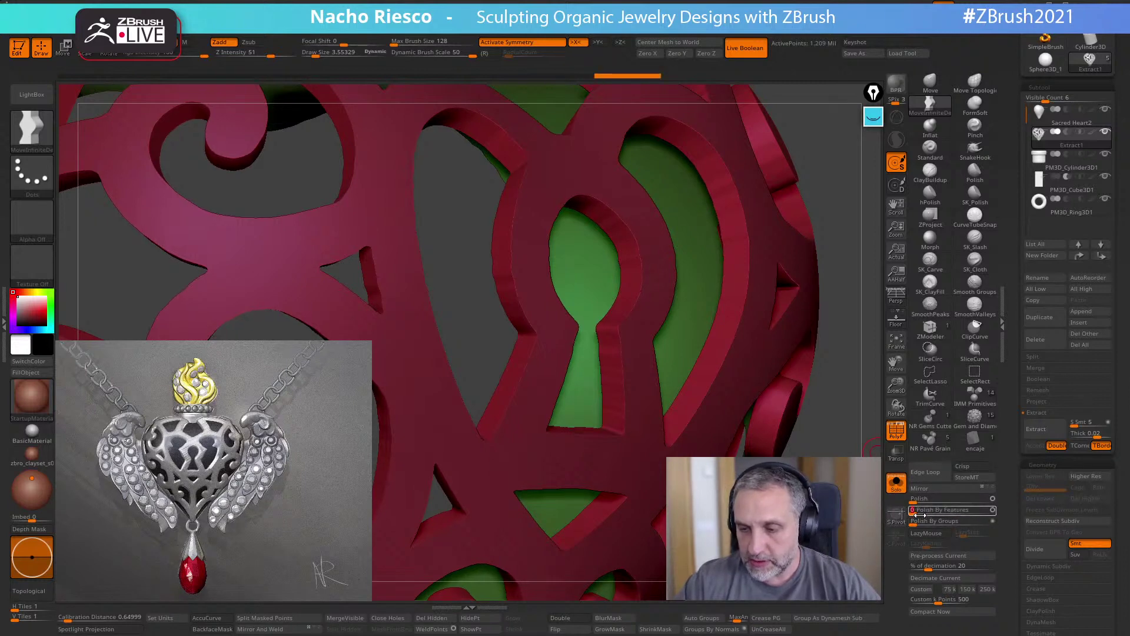
{"action": "left_click", "coordinate": [923, 514]}
{"action": "left_click", "coordinate": [923, 513]}
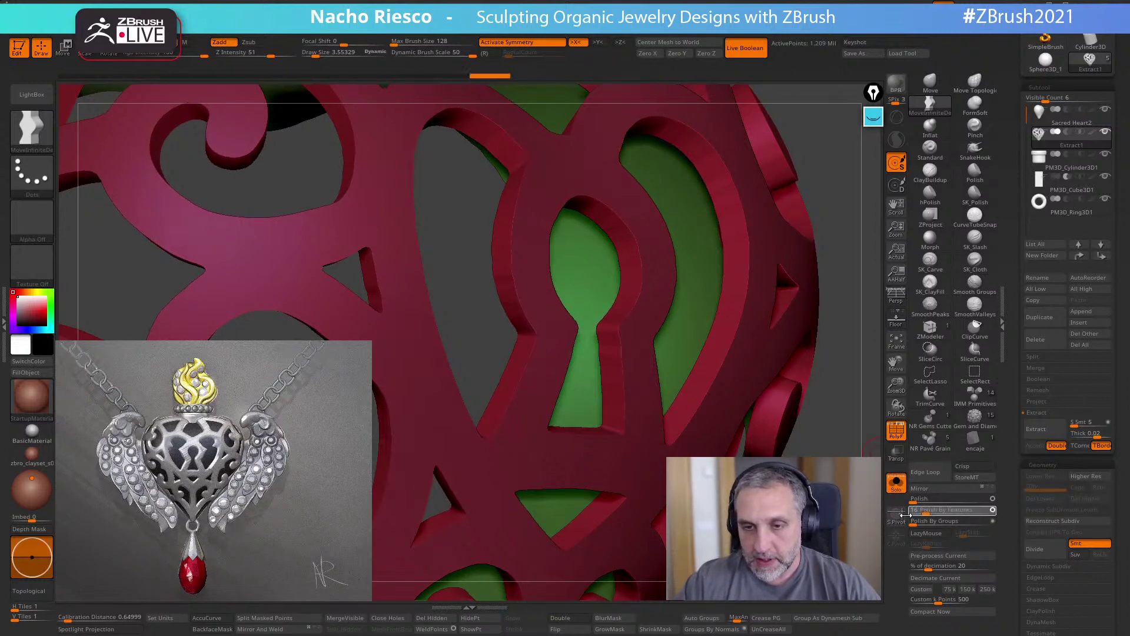
{"action": "left_click", "coordinate": [922, 513]}
{"action": "left_click_drag", "start_coordinate": [789, 447], "coordinate": [748, 453]}
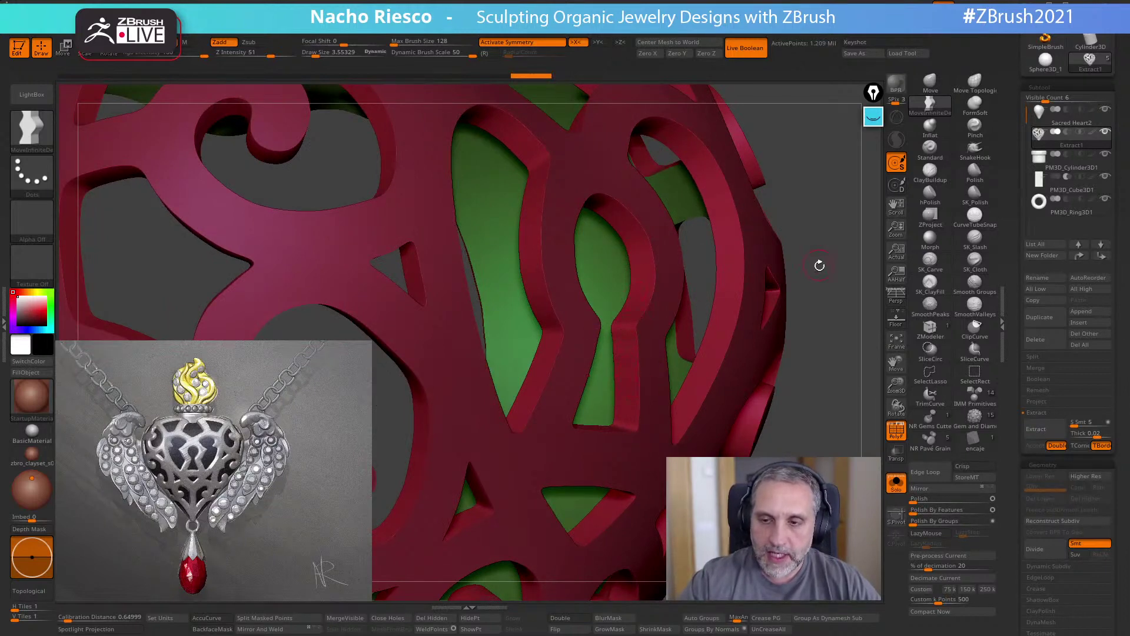
{"action": "left_click_drag", "start_coordinate": [818, 265], "coordinate": [720, 332]}
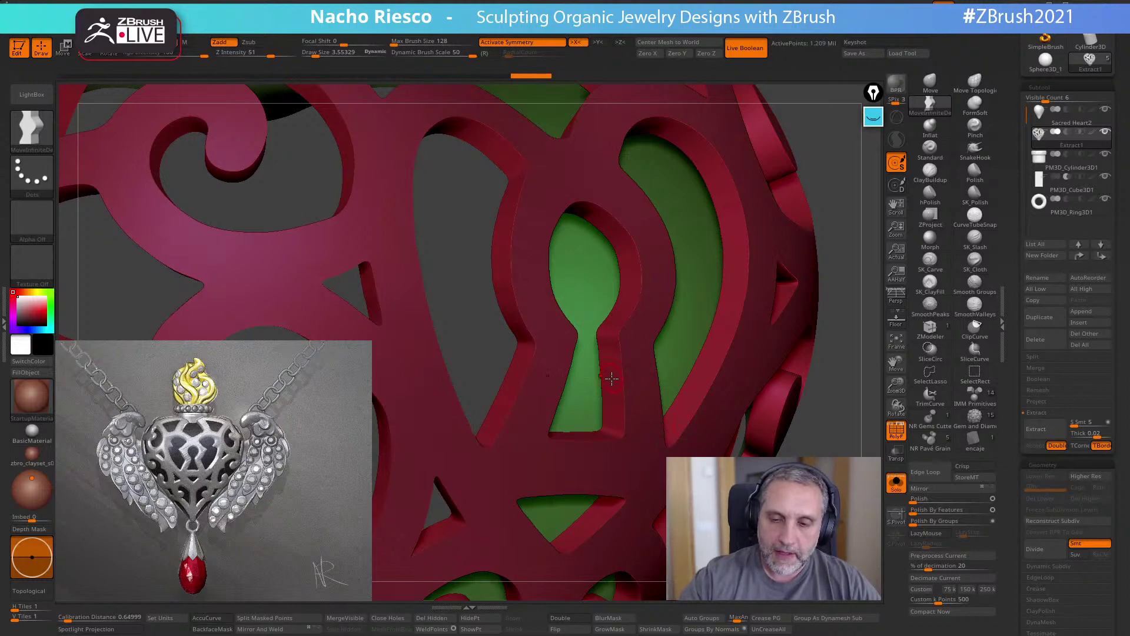
{"action": "left_click_drag", "start_coordinate": [639, 374], "coordinate": [643, 378]}
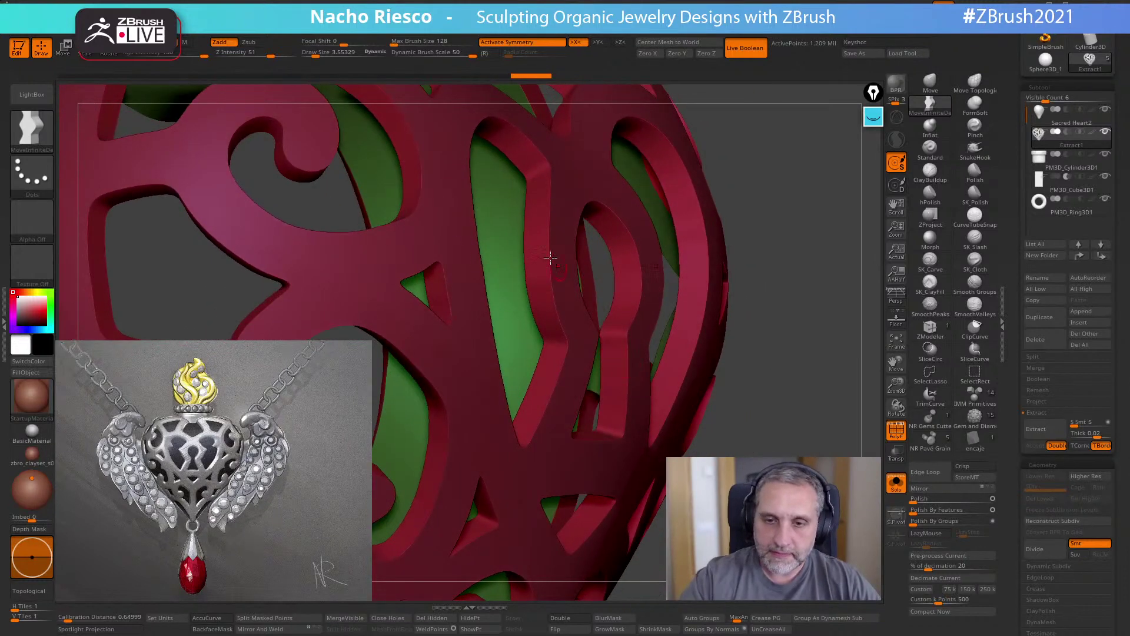
- ZRemesh the extracted filigree with the Same polygon count option and Keep Groups enabled
{"action": "mouse_move", "coordinate": [788, 383]}
{"action": "left_mouse_down", "text": "alt"}
{"action": "mouse_move", "coordinate": [786, 335]}
{"action": "mouse_move", "coordinate": [788, 406]}
{"action": "mouse_move", "coordinate": [668, 412]}
{"action": "mouse_move", "coordinate": [671, 453]}
{"action": "mouse_move", "coordinate": [592, 467]}
{"action": "mouse_move", "coordinate": [605, 501]}
{"action": "left_mouse_up", "text": "alt"}
{"action": "left_click", "coordinate": [892, 424]}
{"action": "right_click_drag", "start_coordinate": [604, 501], "coordinate": [731, 583], "text": "alt"}
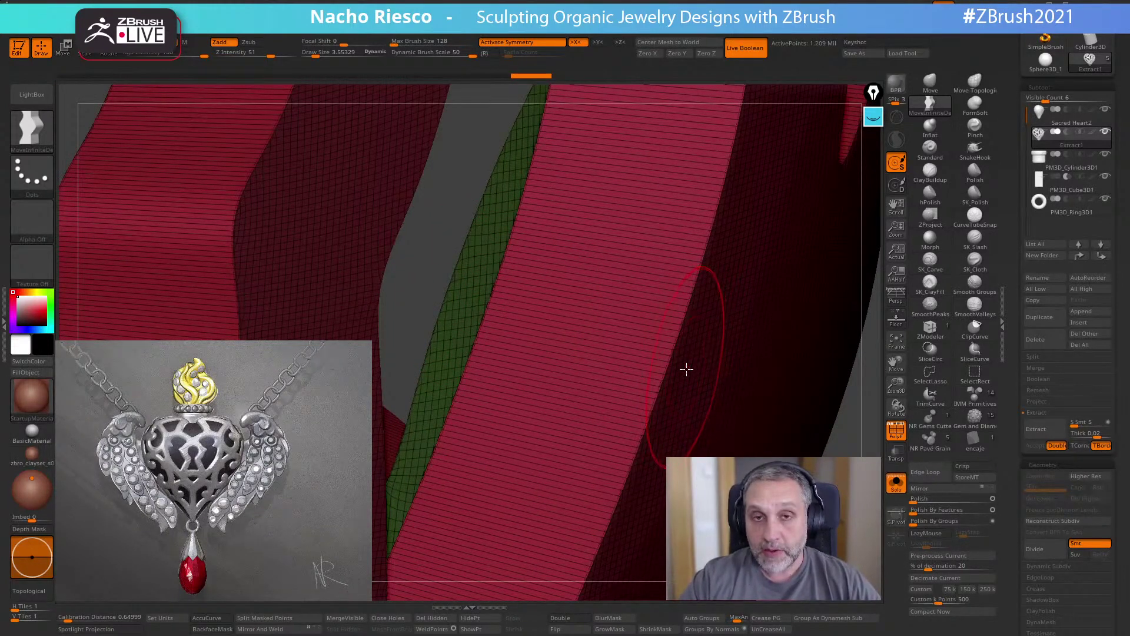
{"action": "scroll", "coordinate": [1029, 477], "scroll_direction": "down", "scroll_amount": 5}
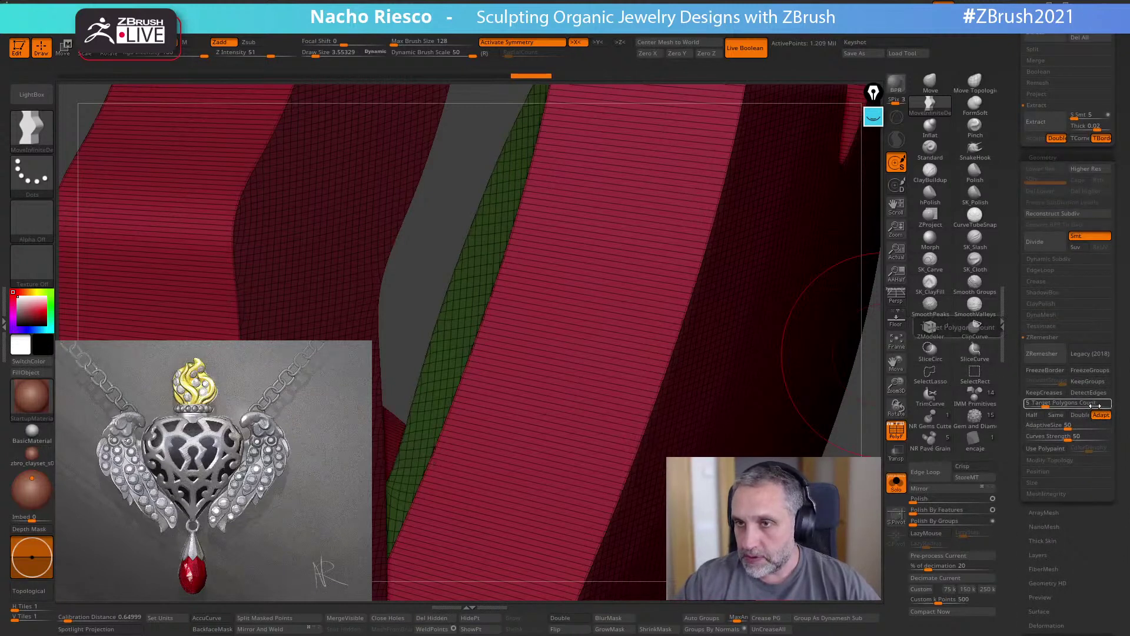
{"action": "left_click", "coordinate": [1057, 415]}
{"action": "left_click", "coordinate": [1085, 382]}
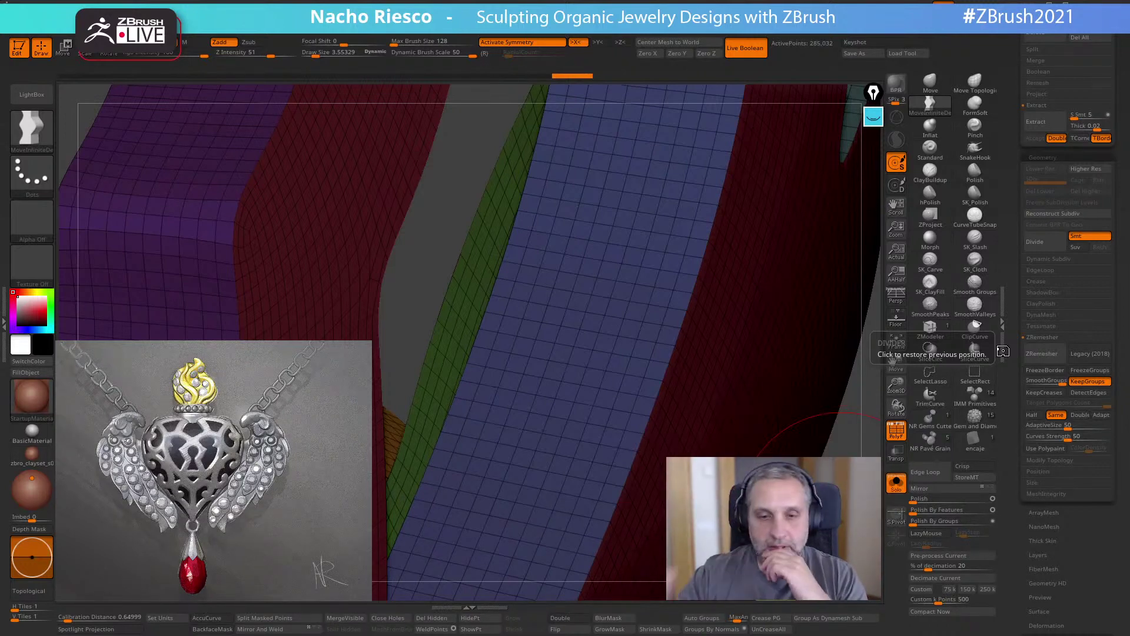
- Hide the polygroup display, lightly polish the remeshed filigree, and frame it in the view
{"action": "left_click_drag", "start_coordinate": [872, 431], "coordinate": [832, 421]}
{"action": "left_click", "coordinate": [895, 341]}
{"action": "left_click", "coordinate": [895, 430]}
{"action": "left_click", "coordinate": [916, 499]}
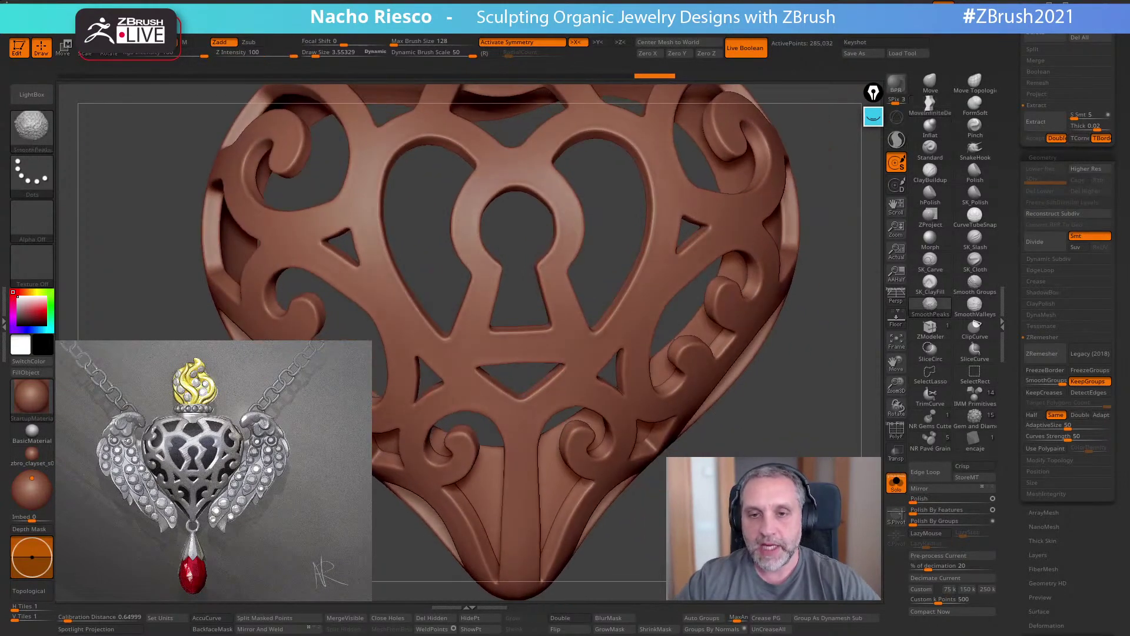
{"action": "key", "text": "f"}
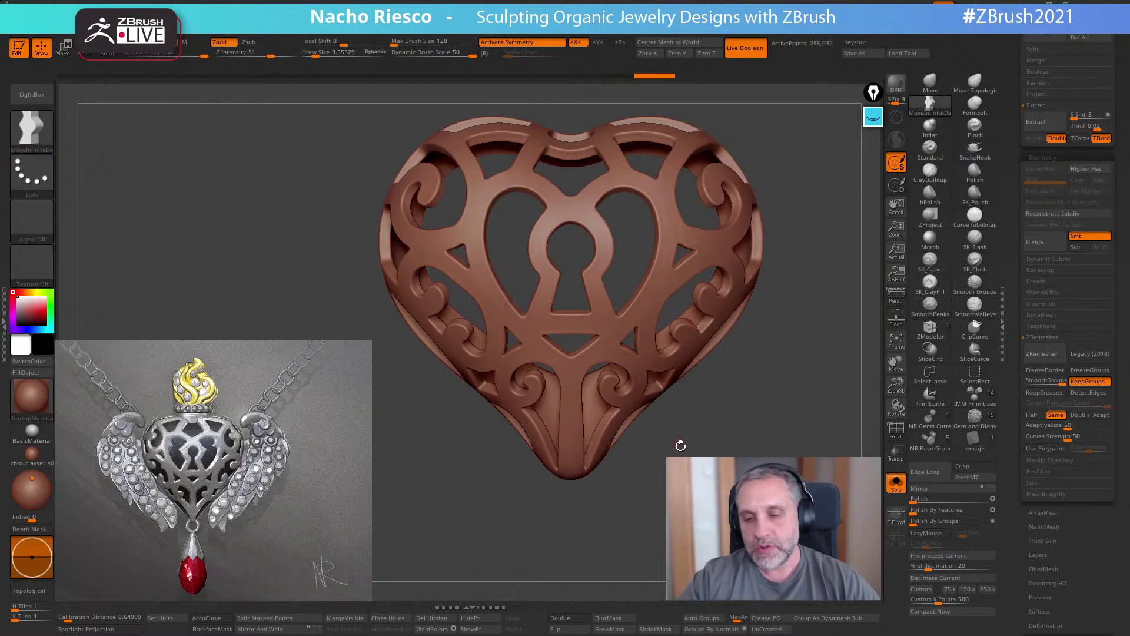
- Turn off Solo to show all the pendant's parts and check the heart from the side and front
{"action": "left_click", "coordinate": [896, 482]}
{"action": "left_click_drag", "start_coordinate": [830, 419], "coordinate": [706, 395], "text": "alt"}
{"action": "left_click_drag", "start_coordinate": [706, 518], "coordinate": [612, 533], "text": "alt"}
{"action": "left_click_drag", "start_coordinate": [612, 532], "coordinate": [612, 563]}
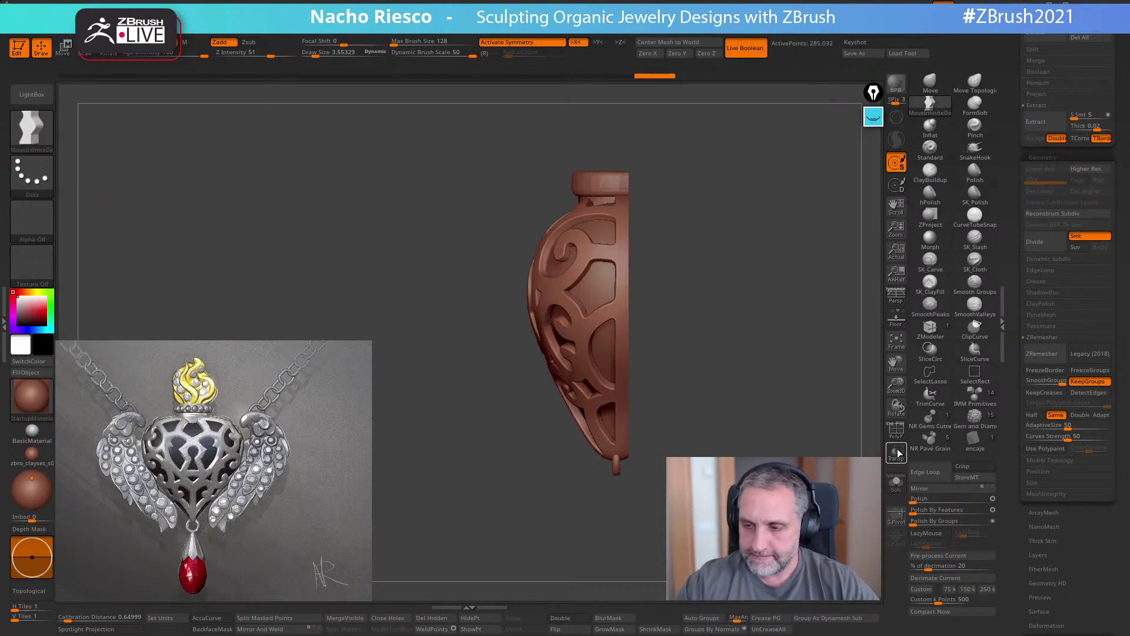
{"action": "left_click_drag", "start_coordinate": [507, 518], "coordinate": [551, 440]}
- Move the small ring slightly down below the heart's tip
{"action": "key", "text": "w"}
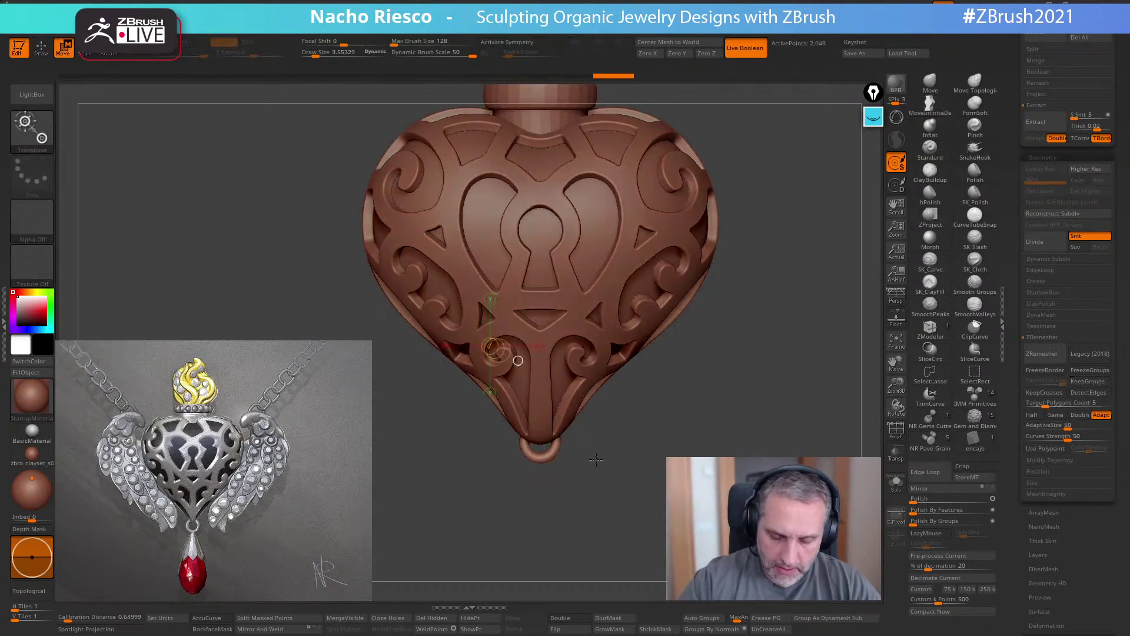
{"action": "key", "text": "y"}
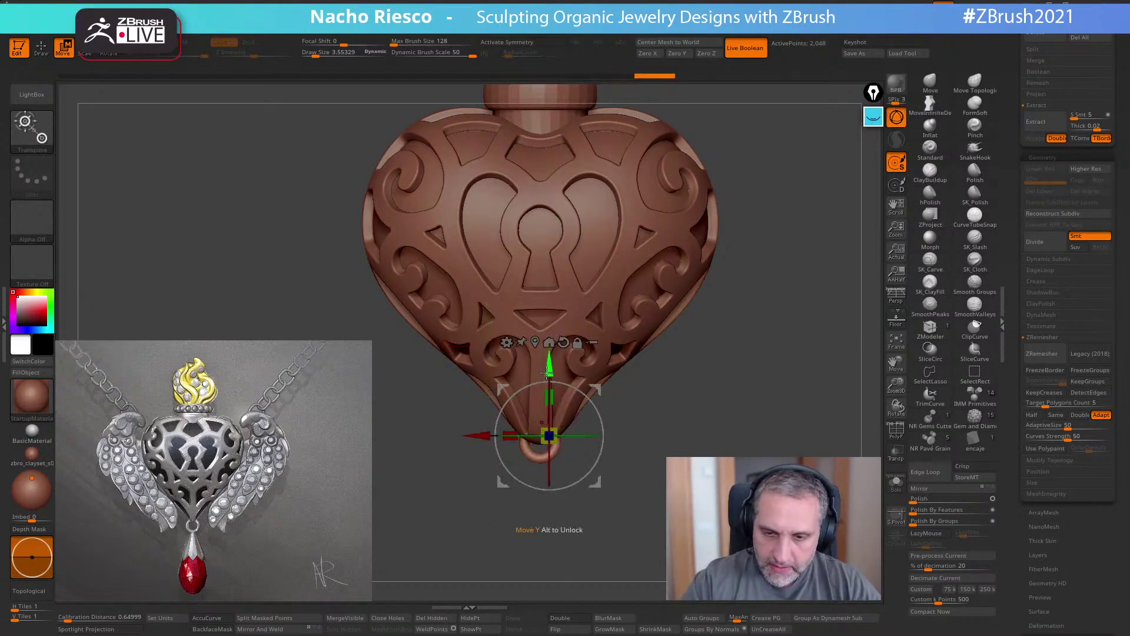
{"action": "key", "text": "q"}
{"action": "key", "text": "f"}
- Measure the width of the filigree bars beside the triangular openings and around the keyhole with the Transpose line
{"action": "scroll", "coordinate": [591, 375], "scroll_direction": "up", "scroll_amount": 10}
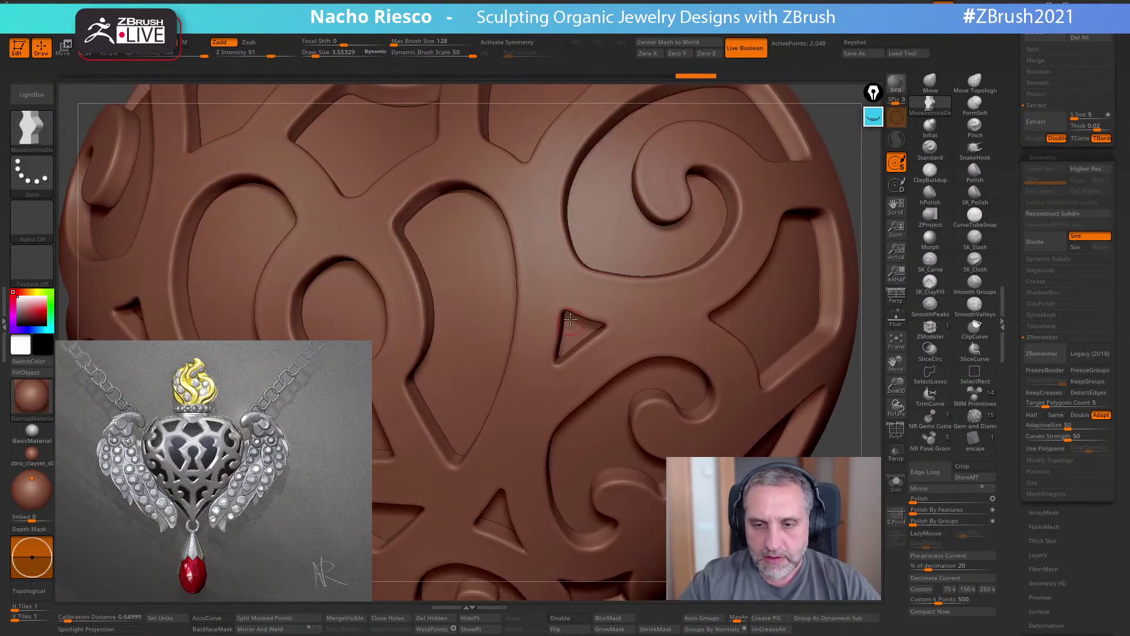
{"action": "scroll", "coordinate": [570, 321], "scroll_direction": "up", "scroll_amount": 10}
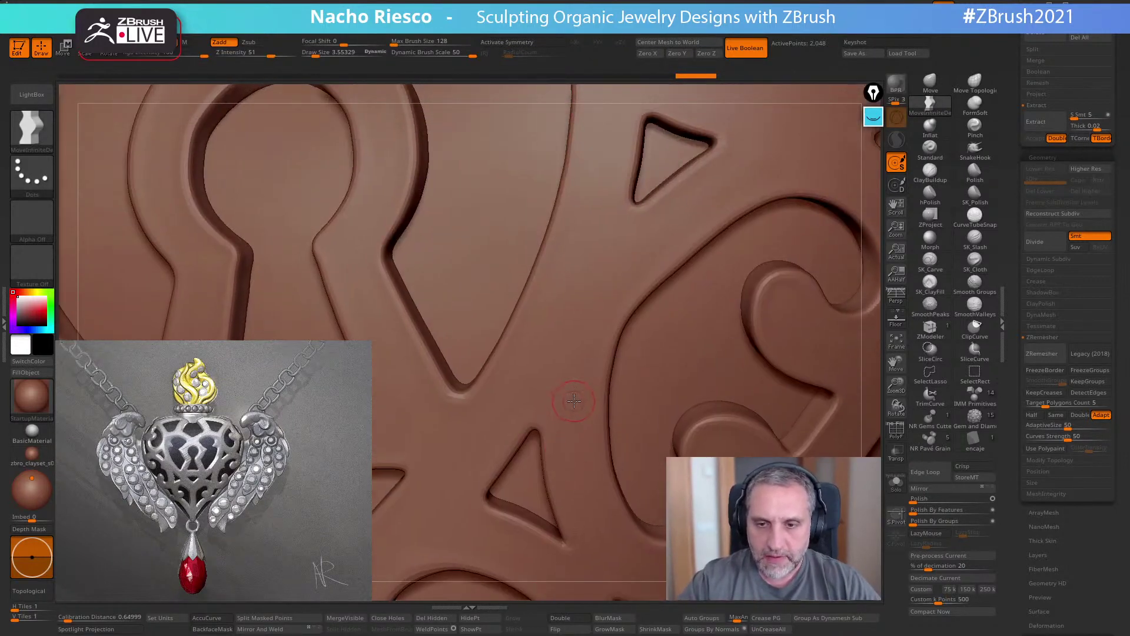
{"action": "key", "text": "w"}
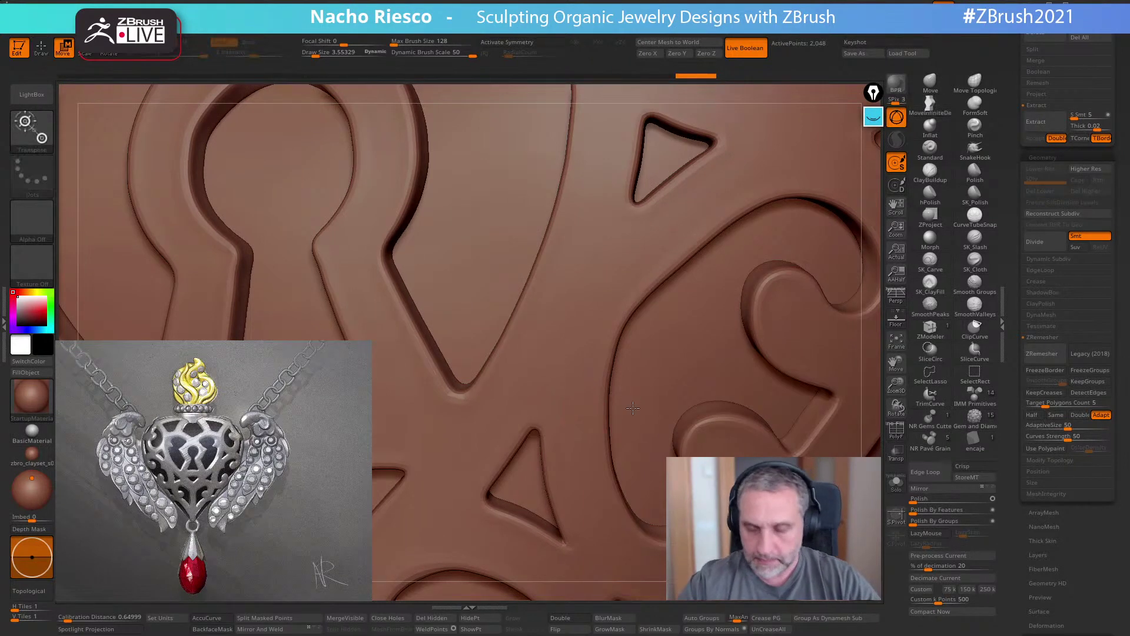
{"action": "key", "text": "y"}
{"action": "left_click_drag", "start_coordinate": [529, 284], "coordinate": [620, 326]}
{"action": "left_click_drag", "start_coordinate": [542, 480], "coordinate": [615, 458]}
{"action": "right_click_drag", "start_coordinate": [588, 471], "coordinate": [514, 388]}
{"action": "left_click_drag", "start_coordinate": [474, 378], "coordinate": [558, 353]}
{"action": "left_click_drag", "start_coordinate": [481, 224], "coordinate": [536, 241]}
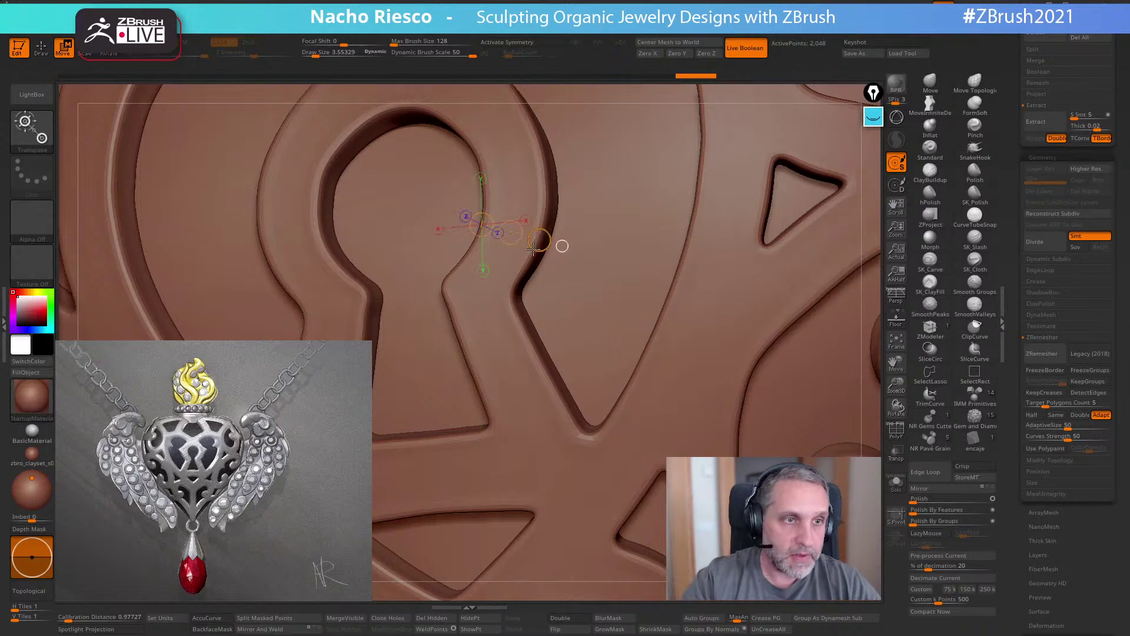
- Measure the width of the filigree bar between the upper openings near the heart's neck
{"action": "key", "text": "q"}
{"action": "mouse_move", "coordinate": [533, 247]}
{"action": "right_mouse_down"}
{"action": "mouse_move", "coordinate": [638, 305]}
{"action": "mouse_move", "coordinate": [618, 253]}
{"action": "right_mouse_up"}
{"action": "key", "text": "w"}
{"action": "left_click", "coordinate": [459, 241]}
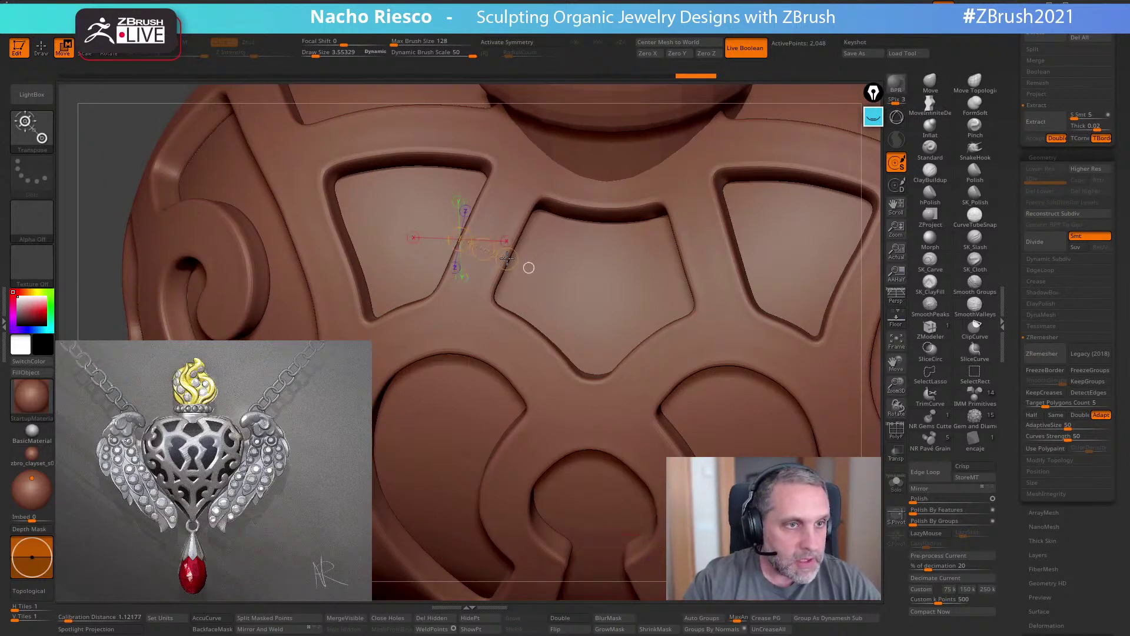
{"action": "mouse_move", "coordinate": [581, 428]}
{"action": "right_mouse_down"}
{"action": "mouse_move", "coordinate": [558, 303]}
{"action": "mouse_move", "coordinate": [509, 287]}
{"action": "right_mouse_up"}
{"action": "key", "text": "q"}
- Narrow the filigree heart's lower tip into a sharper point with the MoveInfiniteDepth brush at draw size about 17
{"action": "right_click", "coordinate": [510, 287]}
{"action": "right_click_drag", "start_coordinate": [719, 339], "coordinate": [650, 154]}
{"action": "right_click_drag", "start_coordinate": [782, 288], "coordinate": [726, 159], "text": "alt"}
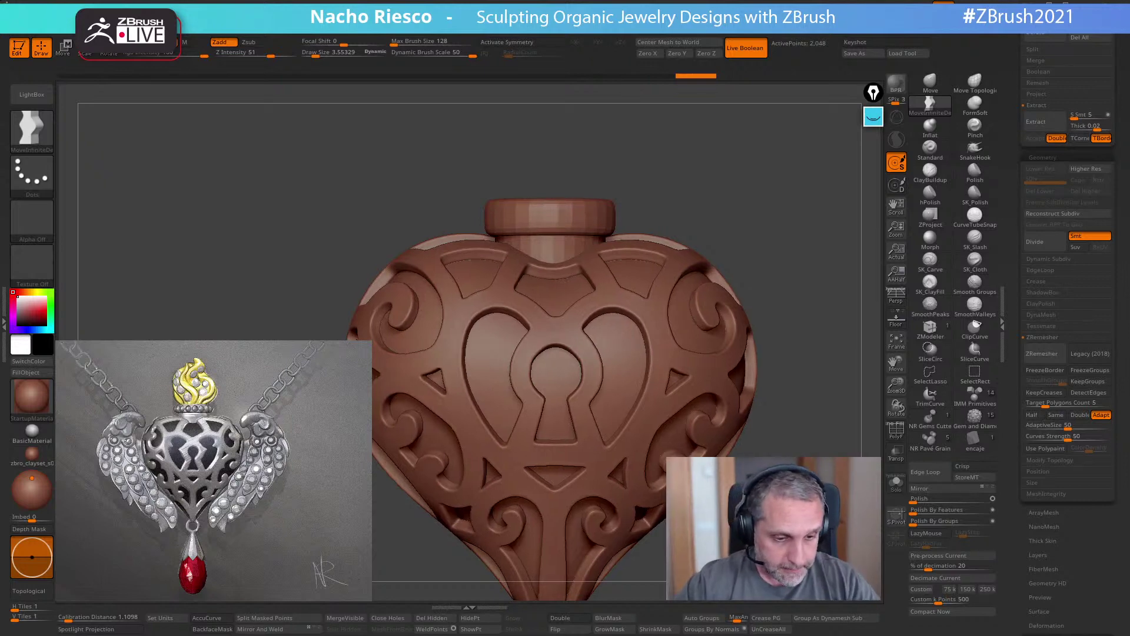
{"action": "right_click_drag", "start_coordinate": [783, 294], "coordinate": [770, 170], "text": "alt"}
{"action": "right_click_drag", "start_coordinate": [848, 271], "coordinate": [847, 236], "text": "alt"}
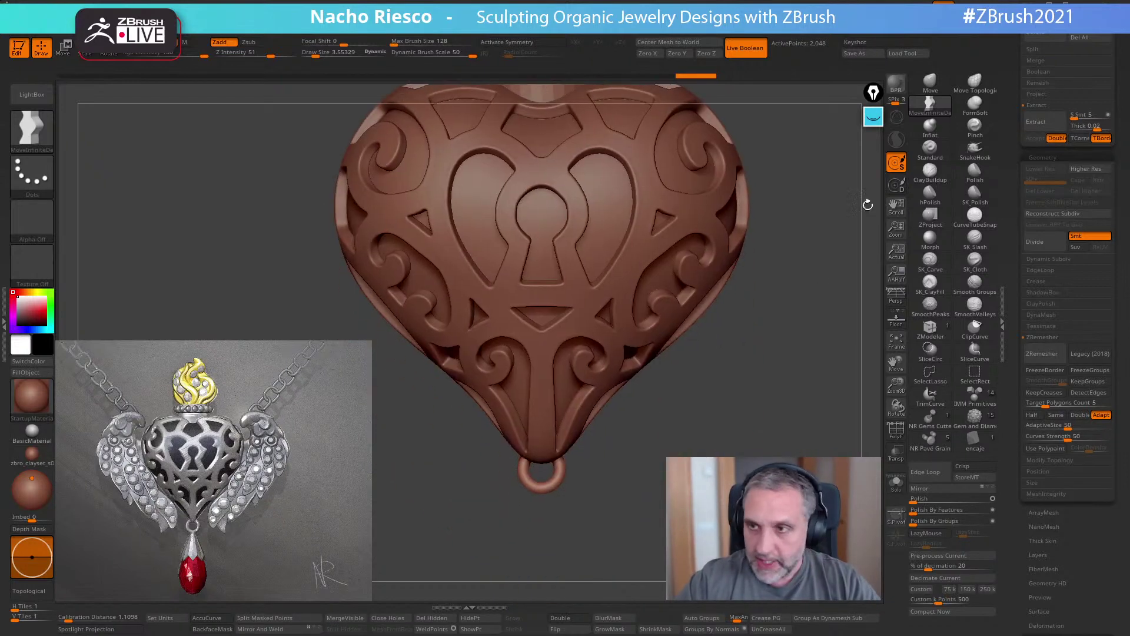
{"action": "left_click", "coordinate": [931, 83]}
{"action": "right_click_drag", "start_coordinate": [597, 500], "coordinate": [613, 448], "text": "alt"}
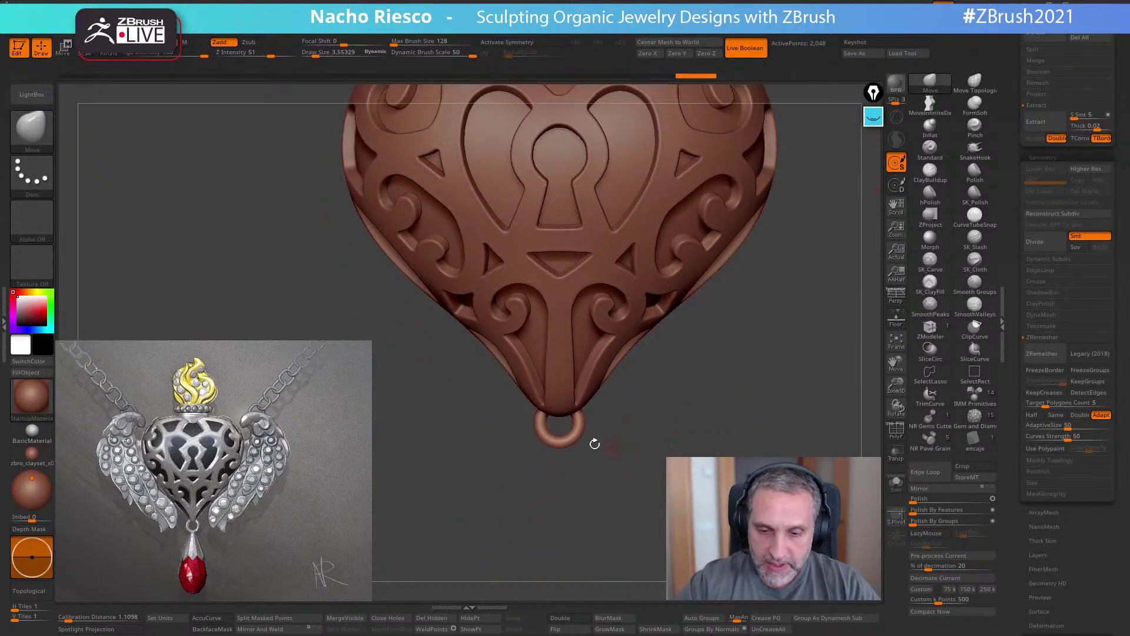
{"action": "left_click", "coordinate": [561, 408], "text": "alt"}
{"action": "left_click", "coordinate": [927, 107]}
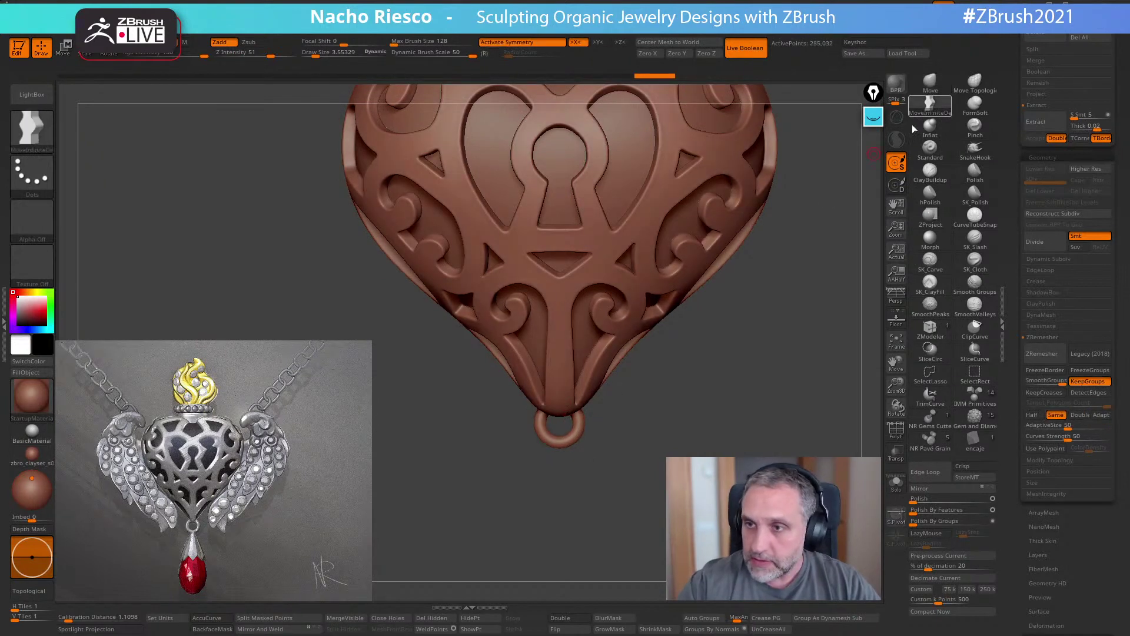
{"action": "key", "text": "s"}
{"action": "mouse_move", "coordinate": [579, 443]}
{"action": "left_mouse_down"}
{"action": "mouse_move", "coordinate": [612, 444]}
{"action": "mouse_move", "coordinate": [559, 417]}
{"action": "mouse_move", "coordinate": [579, 406]}
{"action": "left_mouse_up"}
{"action": "key", "text": "s"}
{"action": "key", "text": "bracketleft"}
{"action": "left_click_drag", "start_coordinate": [653, 430], "coordinate": [580, 430]}
{"action": "left_click_drag", "start_coordinate": [646, 414], "coordinate": [666, 454], "text": "shift"}
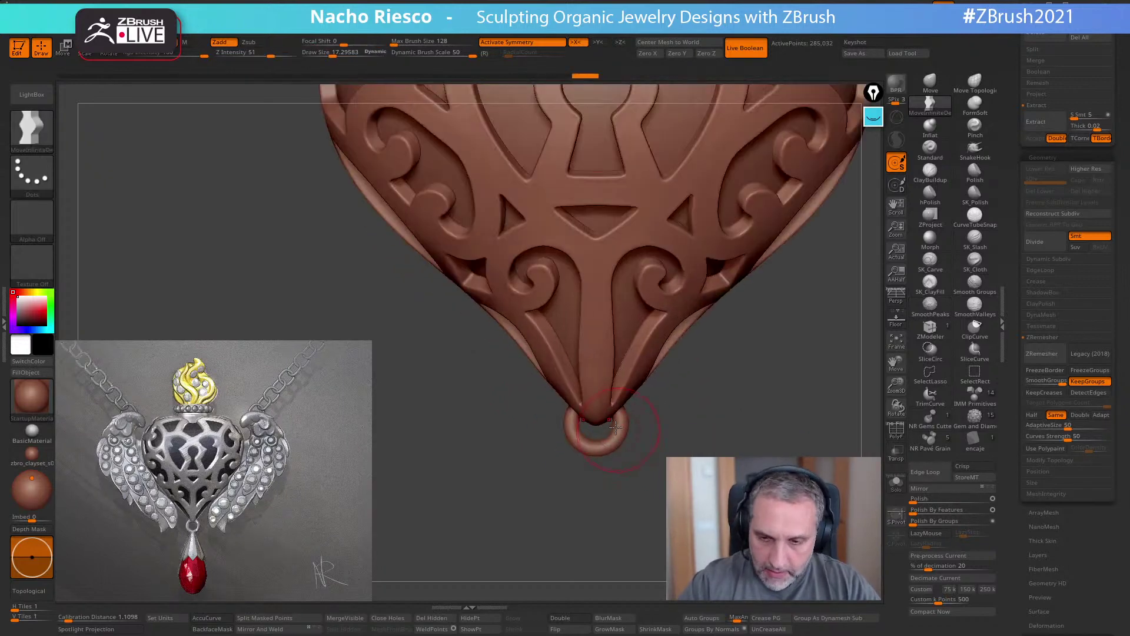
- Lower the small ring slightly to fit the reshaped heart tip and frame the pendant
{"action": "left_click", "coordinate": [615, 440], "text": "alt"}
{"action": "key", "text": "w"}
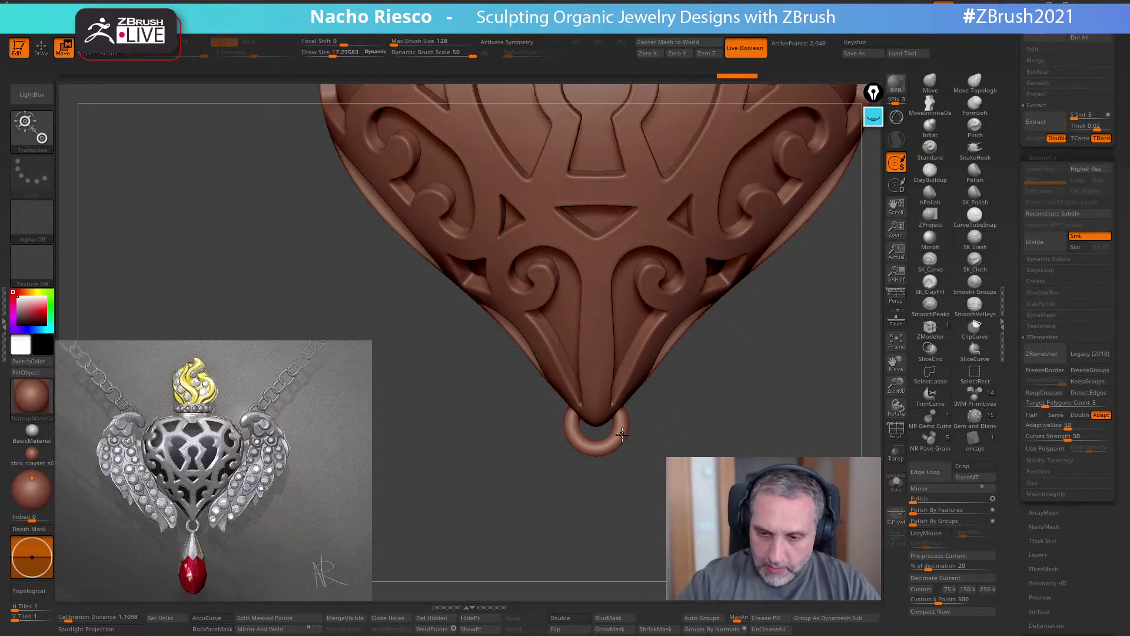
{"action": "left_click", "coordinate": [900, 122]}
{"action": "left_click", "coordinate": [620, 430]}
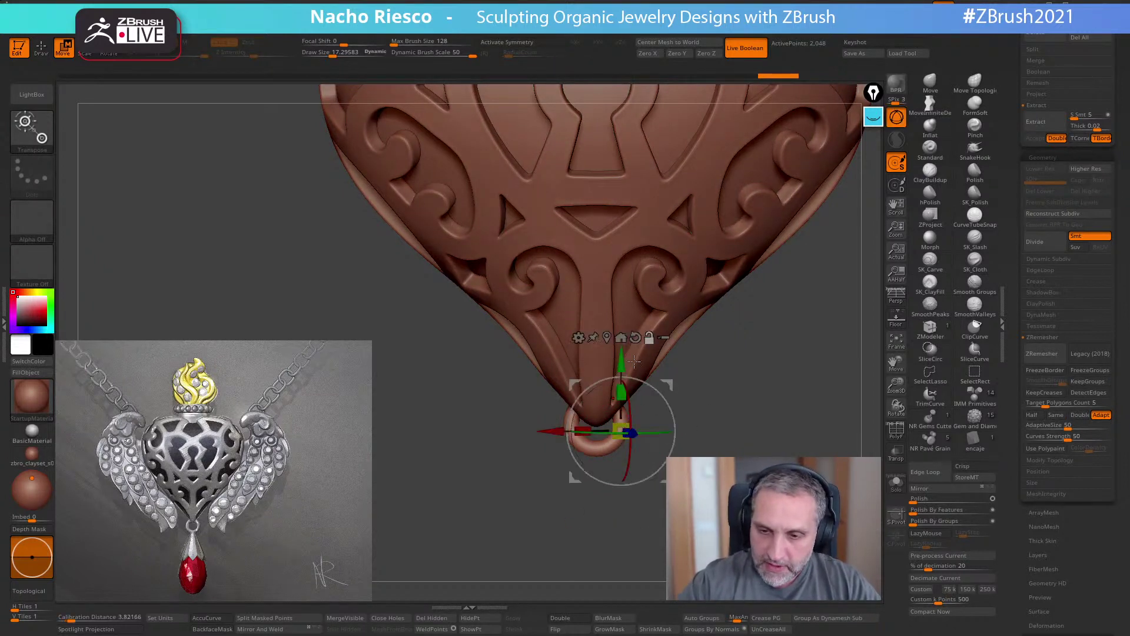
{"action": "left_click_drag", "start_coordinate": [619, 357], "coordinate": [619, 373]}
{"action": "key", "text": "q"}
{"action": "key", "text": "f"}
- Select the filigree heart and set up the SnakeHook brush with AccuCurve enabled
{"action": "left_click", "coordinate": [623, 375], "text": "alt"}
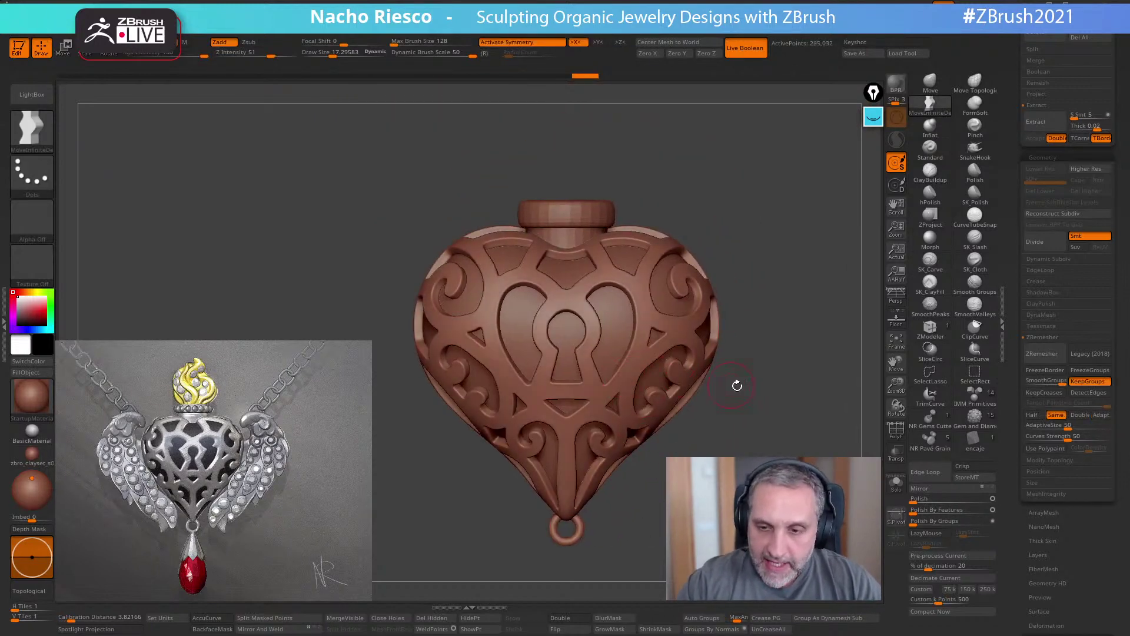
{"action": "left_click_drag", "start_coordinate": [762, 398], "coordinate": [854, 258]}
{"action": "left_click", "coordinate": [975, 148]}
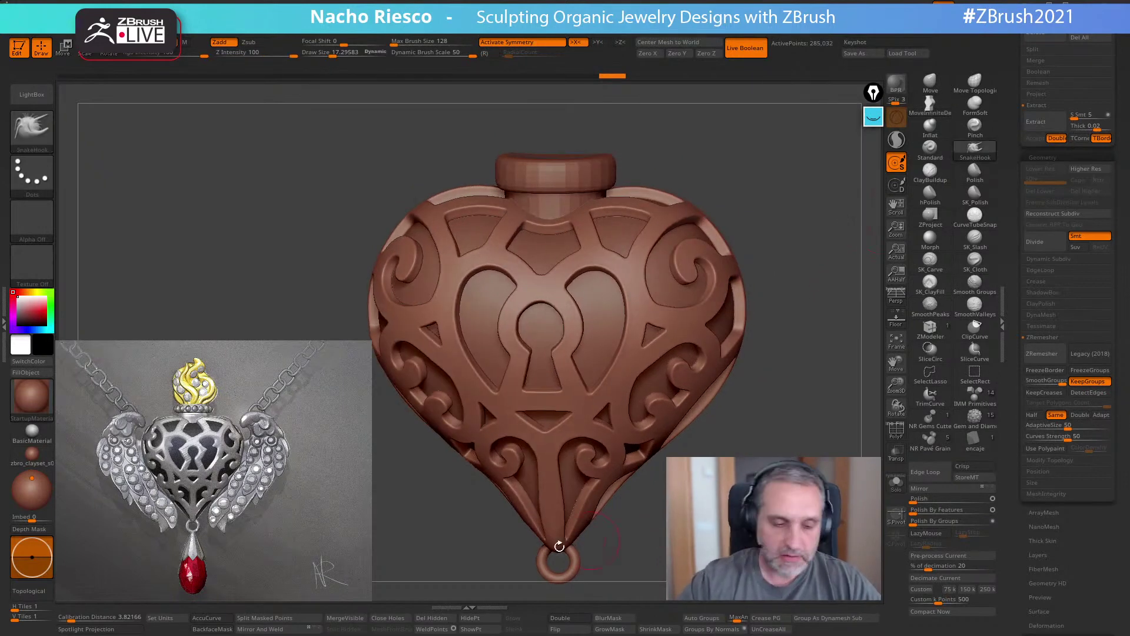
{"action": "left_click", "coordinate": [207, 617]}
{"action": "mouse_move", "coordinate": [666, 566]}
{"action": "left_mouse_down"}
{"action": "mouse_move", "coordinate": [636, 552]}
{"action": "mouse_move", "coordinate": [652, 568]}
{"action": "left_mouse_up"}
- Pull the bars around the keyhole and heart-shaped openings into pointed corners with SnakeHook, reducing the draw size to about 12
{"action": "key", "text": "s"}
{"action": "mouse_move", "coordinate": [618, 286]}
{"action": "left_mouse_down"}
{"action": "mouse_move", "coordinate": [611, 270]}
{"action": "mouse_move", "coordinate": [612, 280]}
{"action": "left_mouse_up"}
{"action": "mouse_move", "coordinate": [792, 194]}
{"action": "left_mouse_down", "text": "shift"}
{"action": "mouse_move", "coordinate": [772, 202]}
{"action": "mouse_move", "coordinate": [802, 214]}
{"action": "left_mouse_up", "text": "shift"}
{"action": "left_click_drag", "start_coordinate": [802, 214], "coordinate": [798, 232], "text": "alt"}
{"action": "key", "text": "ctrl+z"}
{"action": "left_click_drag", "start_coordinate": [617, 280], "coordinate": [599, 285]}
{"action": "left_click_drag", "start_coordinate": [809, 221], "coordinate": [750, 229]}
{"action": "left_click_drag", "start_coordinate": [594, 287], "coordinate": [592, 288]}
{"action": "left_click_drag", "start_coordinate": [806, 250], "coordinate": [771, 254], "text": "shift"}
{"action": "left_click_drag", "start_coordinate": [777, 329], "coordinate": [824, 294], "text": "alt"}
{"action": "key", "text": "s"}
{"action": "mouse_move", "coordinate": [599, 289]}
{"action": "left_mouse_down"}
{"action": "mouse_move", "coordinate": [588, 267]}
{"action": "mouse_move", "coordinate": [604, 282]}
{"action": "left_mouse_up"}
{"action": "right_click_drag", "start_coordinate": [471, 272], "coordinate": [506, 287]}
{"action": "mouse_move", "coordinate": [729, 438]}
{"action": "left_mouse_down", "text": "alt"}
{"action": "mouse_move", "coordinate": [727, 422]}
{"action": "mouse_move", "coordinate": [692, 471]}
{"action": "mouse_move", "coordinate": [758, 402]}
{"action": "mouse_move", "coordinate": [786, 459]}
{"action": "mouse_move", "coordinate": [765, 465]}
{"action": "left_mouse_up", "text": "alt"}
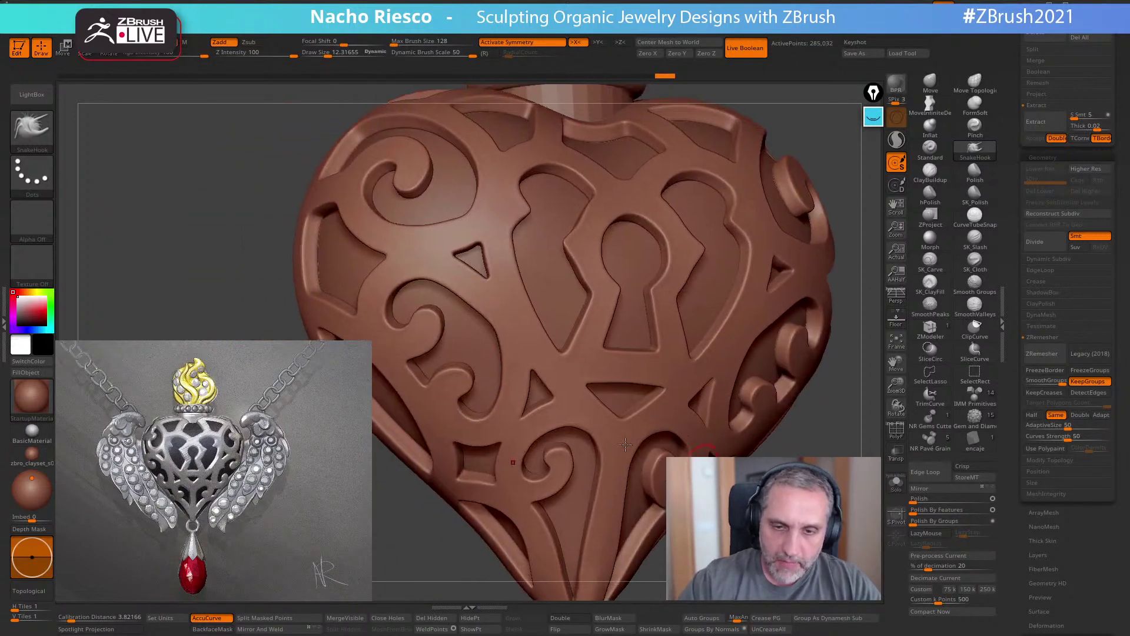
- Pull the outer rim of the scroll opening beside the keyhole with SnakeHook and check its relief from the side
{"action": "left_click_drag", "start_coordinate": [489, 324], "coordinate": [487, 321]}
{"action": "mouse_move", "coordinate": [488, 321]}
{"action": "right_mouse_down"}
{"action": "mouse_move", "coordinate": [781, 374]}
{"action": "mouse_move", "coordinate": [660, 436]}
{"action": "right_mouse_up"}
{"action": "right_click_drag", "start_coordinate": [743, 395], "coordinate": [648, 453]}
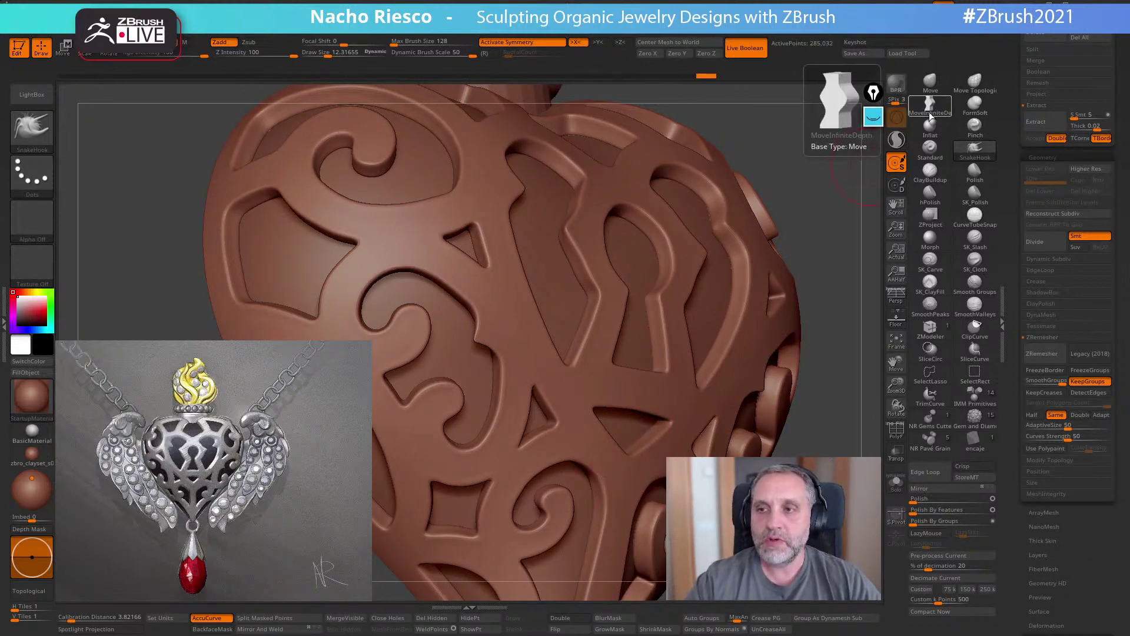
{"action": "right_click_drag", "start_coordinate": [842, 156], "coordinate": [823, 171]}
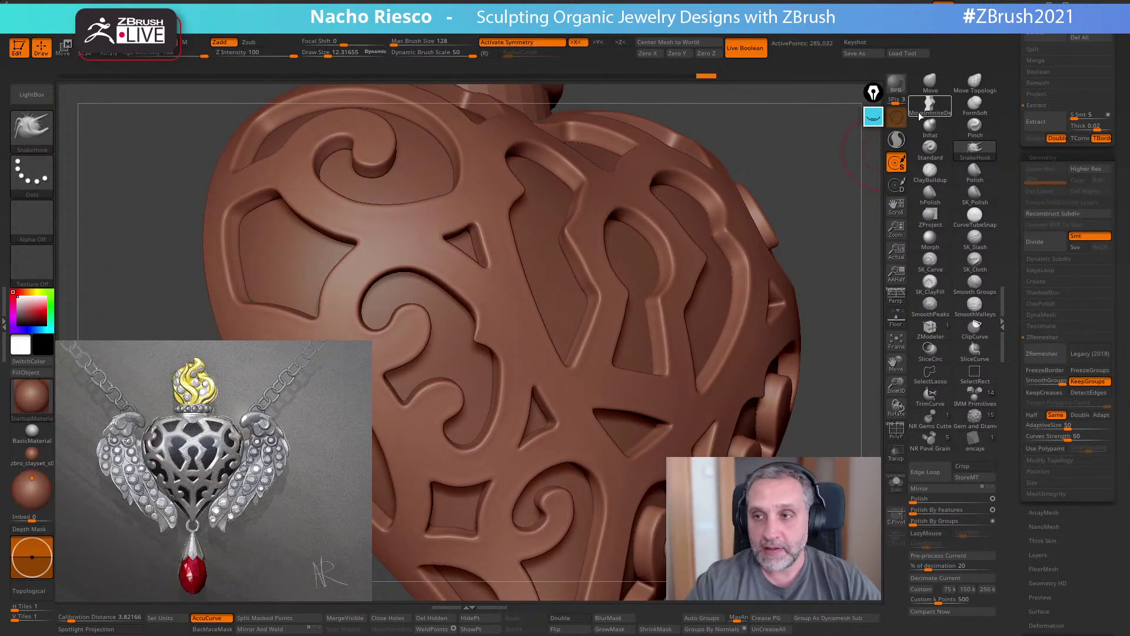
{"action": "mouse_move", "coordinate": [735, 252]}
{"action": "right_mouse_down"}
{"action": "mouse_move", "coordinate": [612, 312]}
{"action": "mouse_move", "coordinate": [651, 280]}
{"action": "mouse_move", "coordinate": [700, 263]}
{"action": "mouse_move", "coordinate": [609, 339]}
{"action": "right_mouse_up"}
{"action": "right_click_drag", "start_coordinate": [512, 337], "coordinate": [492, 353]}
{"action": "mouse_move", "coordinate": [518, 294]}
{"action": "right_mouse_down"}
{"action": "mouse_move", "coordinate": [517, 324]}
{"action": "mouse_move", "coordinate": [552, 313]}
{"action": "mouse_move", "coordinate": [500, 338]}
{"action": "right_mouse_up"}
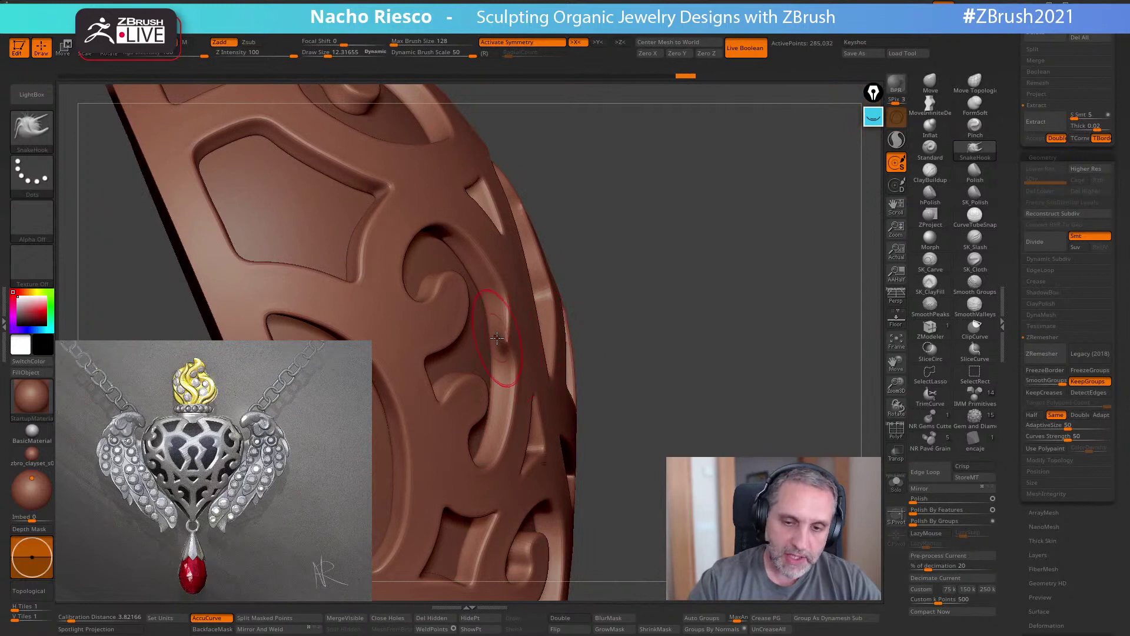
{"action": "right_click_drag", "start_coordinate": [733, 292], "coordinate": [847, 177]}
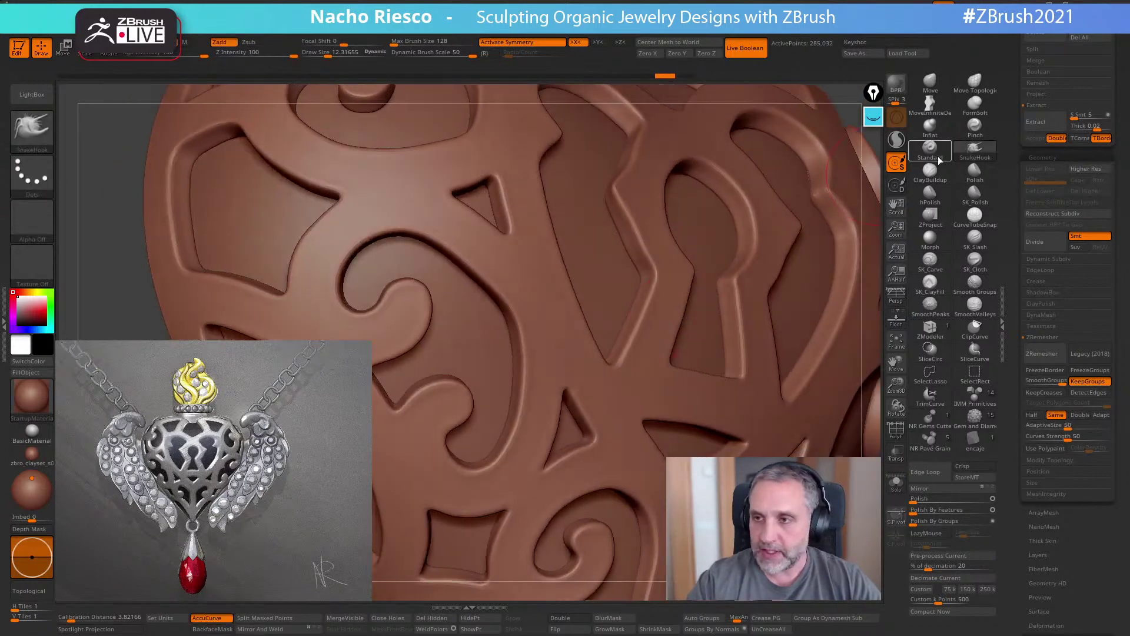
- Switch to the MoveInfiniteDepth brush and enable AccuCurve for reshaping the scroll opening
{"action": "left_click", "coordinate": [930, 106]}
{"action": "right_click_drag", "start_coordinate": [579, 383], "coordinate": [529, 398]}
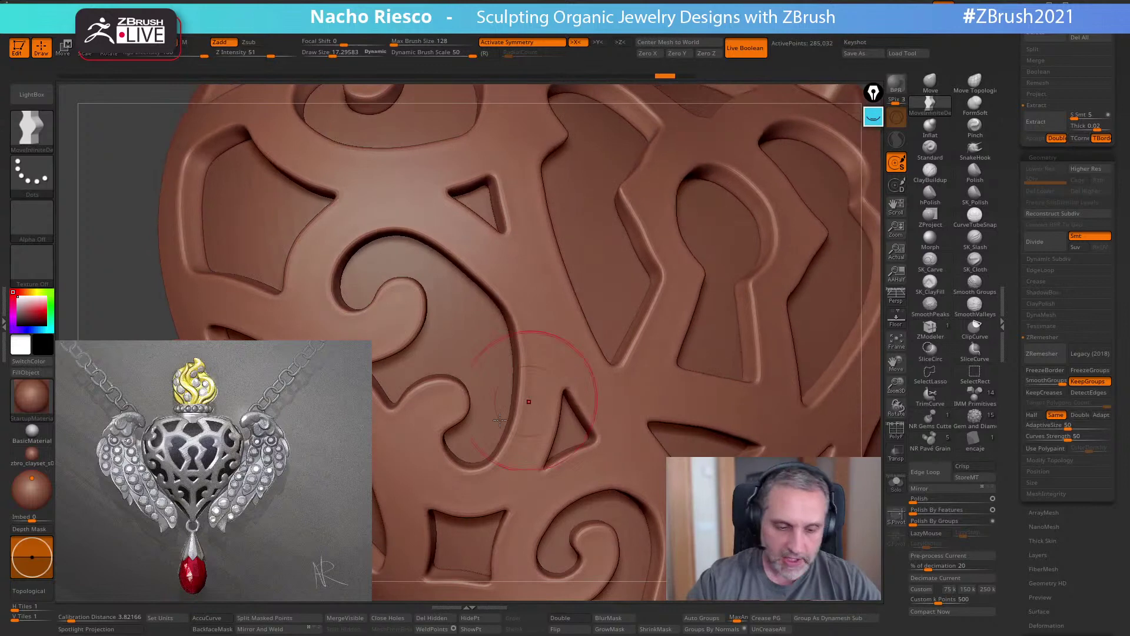
{"action": "left_click", "coordinate": [212, 617]}
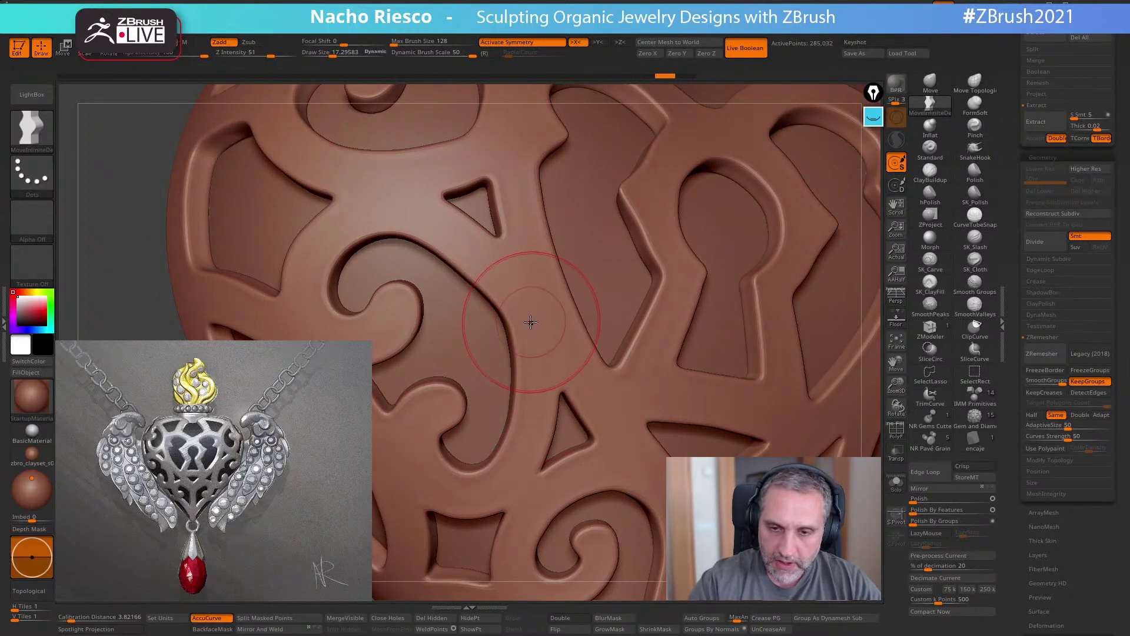
- Set the MoveInfiniteDepth draw size to about 12 and pull a pointed notch into the scroll opening's outer rim beside the keyhole
{"action": "key", "text": "s"}
{"action": "left_click_drag", "start_coordinate": [509, 326], "coordinate": [465, 344]}
{"action": "mouse_move", "coordinate": [492, 339]}
{"action": "right_mouse_down"}
{"action": "mouse_move", "coordinate": [522, 325]}
{"action": "mouse_move", "coordinate": [510, 344]}
{"action": "mouse_move", "coordinate": [485, 340]}
{"action": "mouse_move", "coordinate": [482, 328]}
{"action": "mouse_move", "coordinate": [464, 338]}
{"action": "mouse_move", "coordinate": [500, 332]}
{"action": "mouse_move", "coordinate": [444, 336]}
{"action": "right_mouse_up"}
{"action": "right_click_drag", "start_coordinate": [731, 269], "coordinate": [553, 325]}
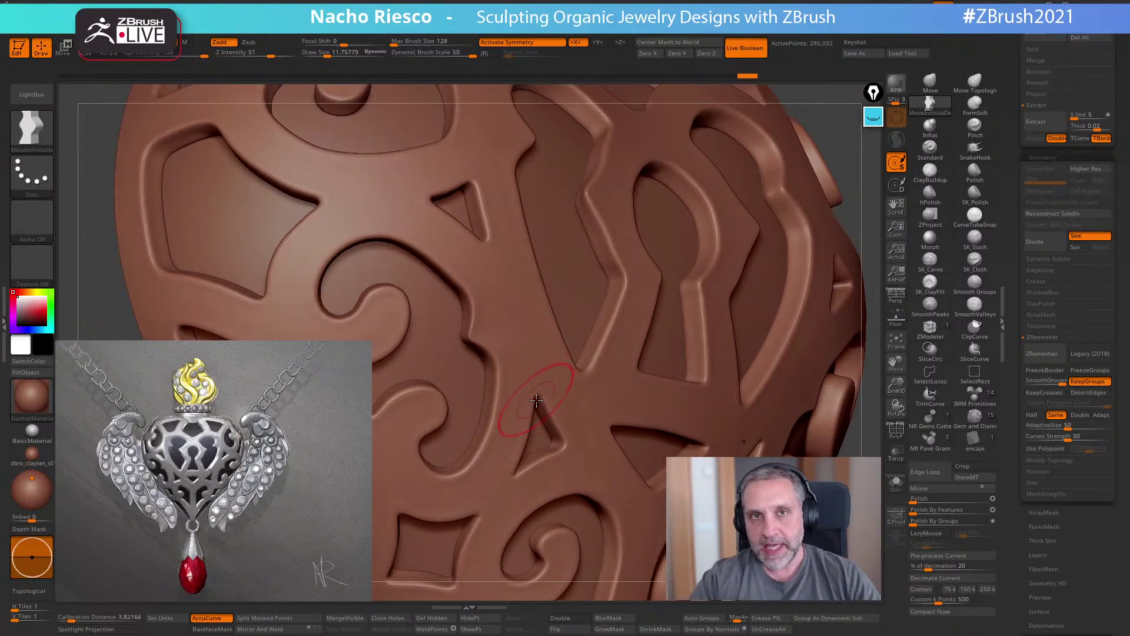
- Smooth the bar around the scroll opening's new notch with the SmoothPeaks and SmoothValleys brushes
{"action": "mouse_move", "coordinate": [534, 402]}
{"action": "right_mouse_down"}
{"action": "mouse_move", "coordinate": [470, 303]}
{"action": "mouse_move", "coordinate": [459, 318]}
{"action": "right_mouse_up"}
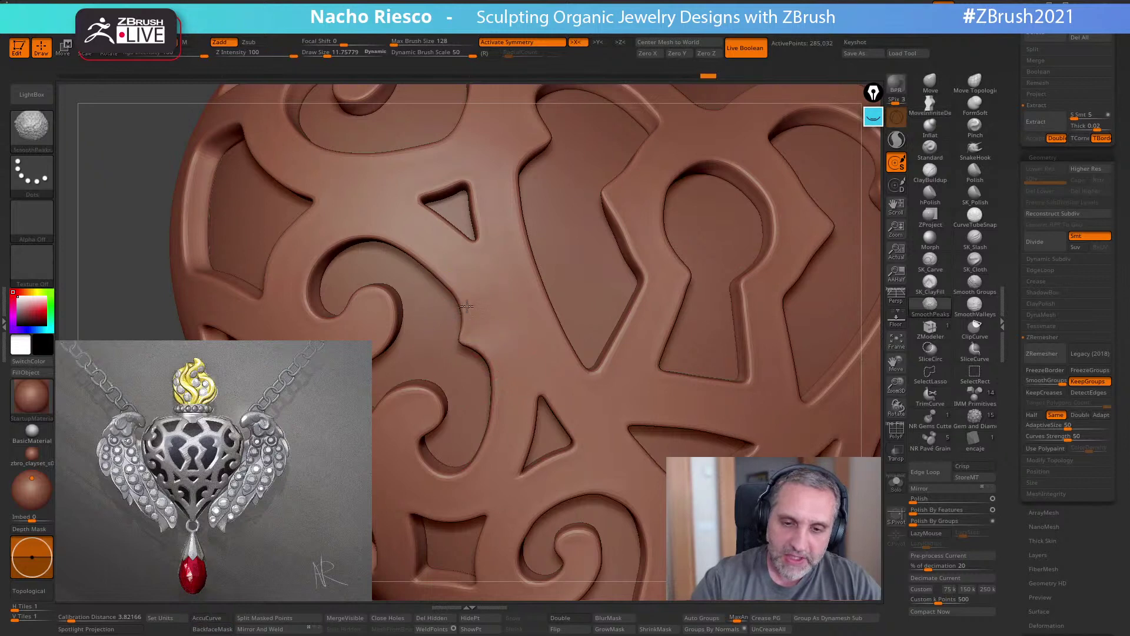
{"action": "right_click_drag", "start_coordinate": [529, 344], "coordinate": [530, 301]}
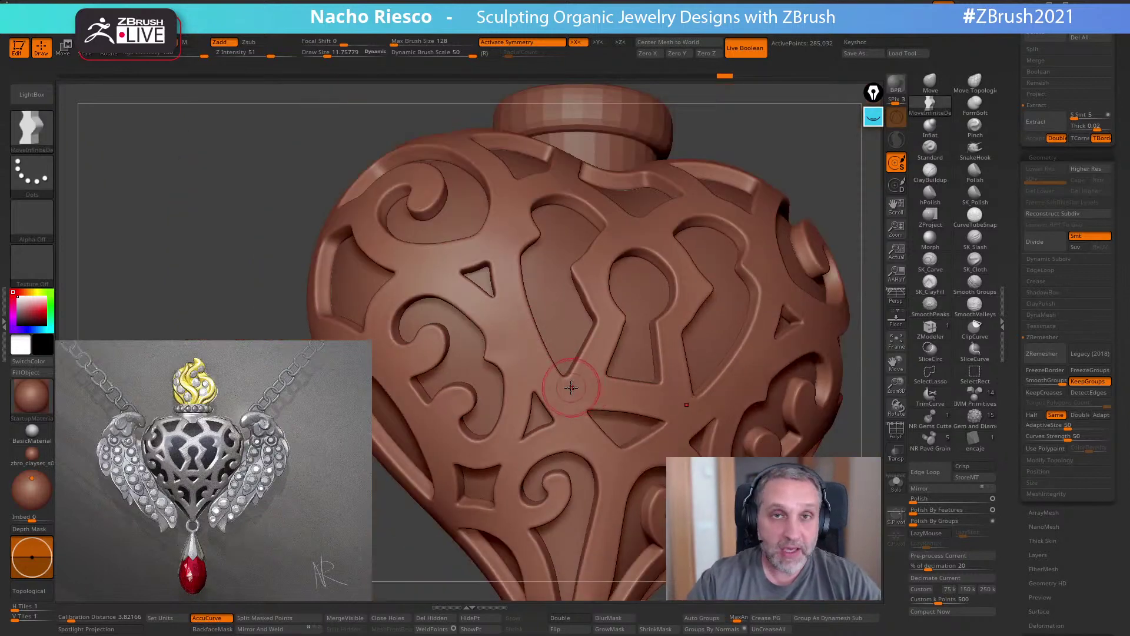
{"action": "right_click_drag", "start_coordinate": [573, 390], "coordinate": [615, 407], "text": "ctrl"}
{"action": "key", "text": "shift"}
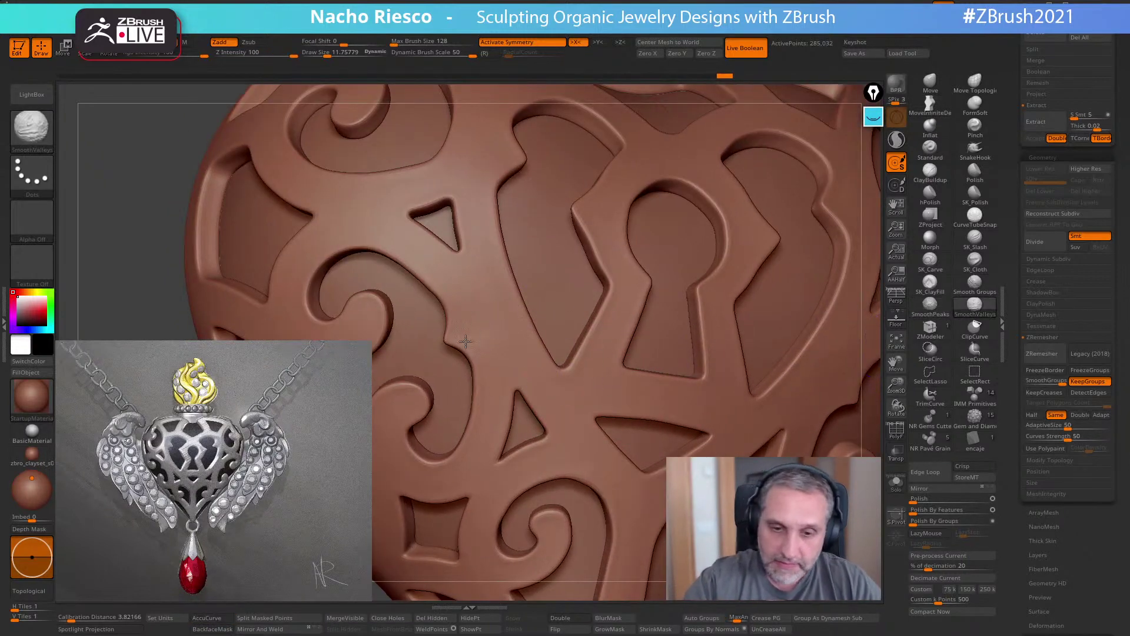
{"action": "left_click_drag", "start_coordinate": [466, 335], "coordinate": [468, 324], "text": "shift"}
{"action": "right_click_drag", "start_coordinate": [507, 368], "coordinate": [520, 467]}
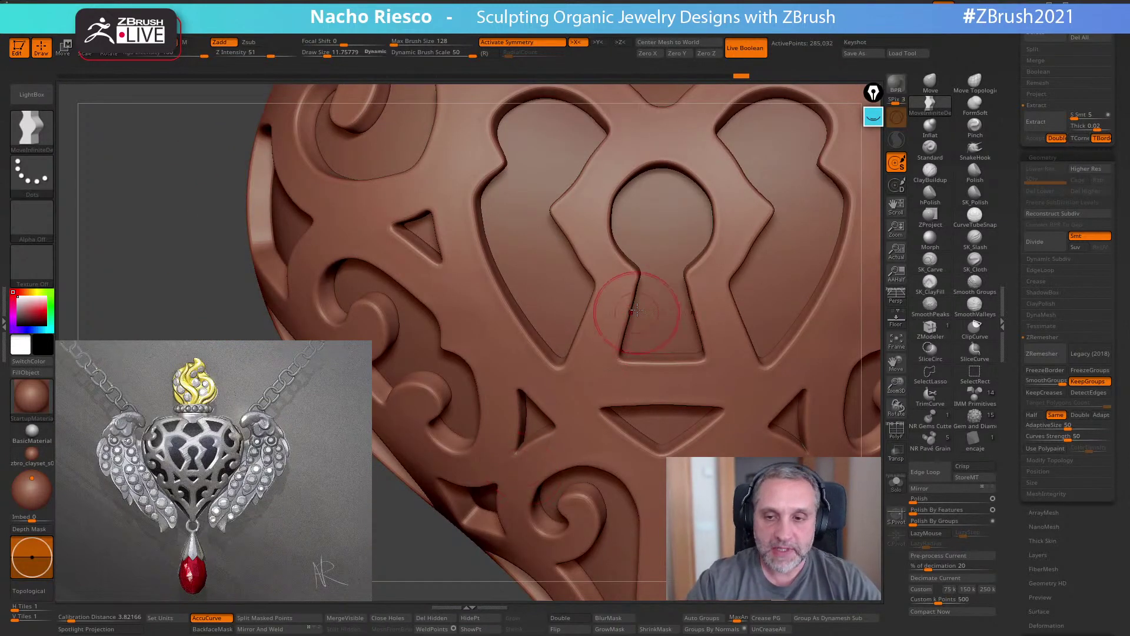
- Undo the recent strokes on the scroll and heart-shaped openings to compare the pattern with its earlier shape
{"action": "right_click_drag", "start_coordinate": [623, 284], "coordinate": [662, 268]}
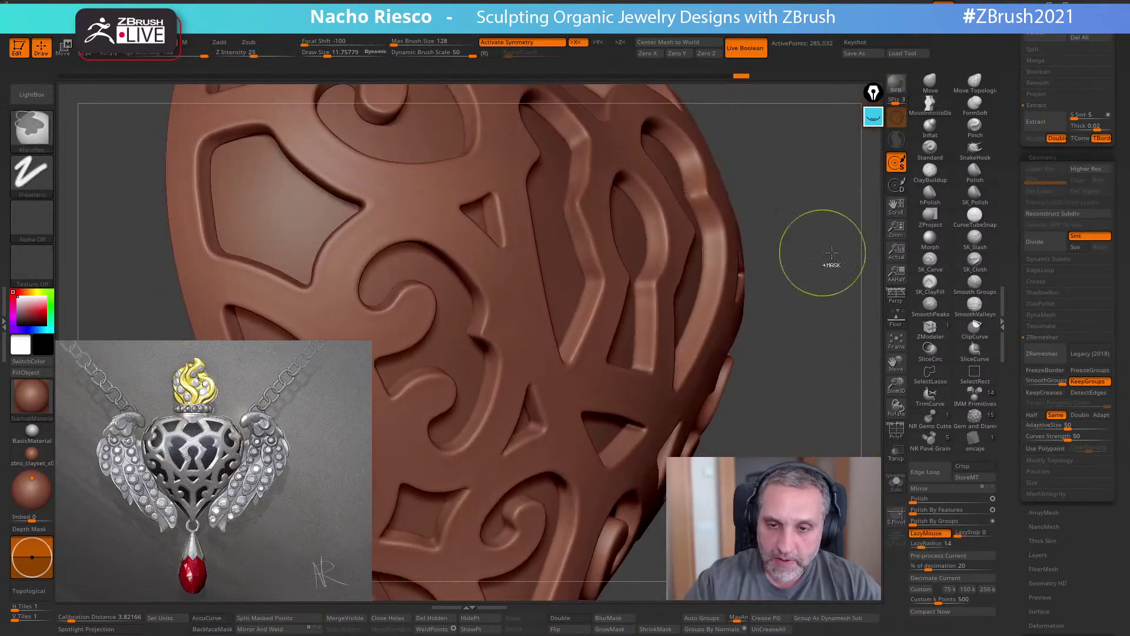
{"action": "key", "text": "ctrl+z"}
{"action": "right_click_drag", "start_coordinate": [802, 199], "coordinate": [810, 201]}
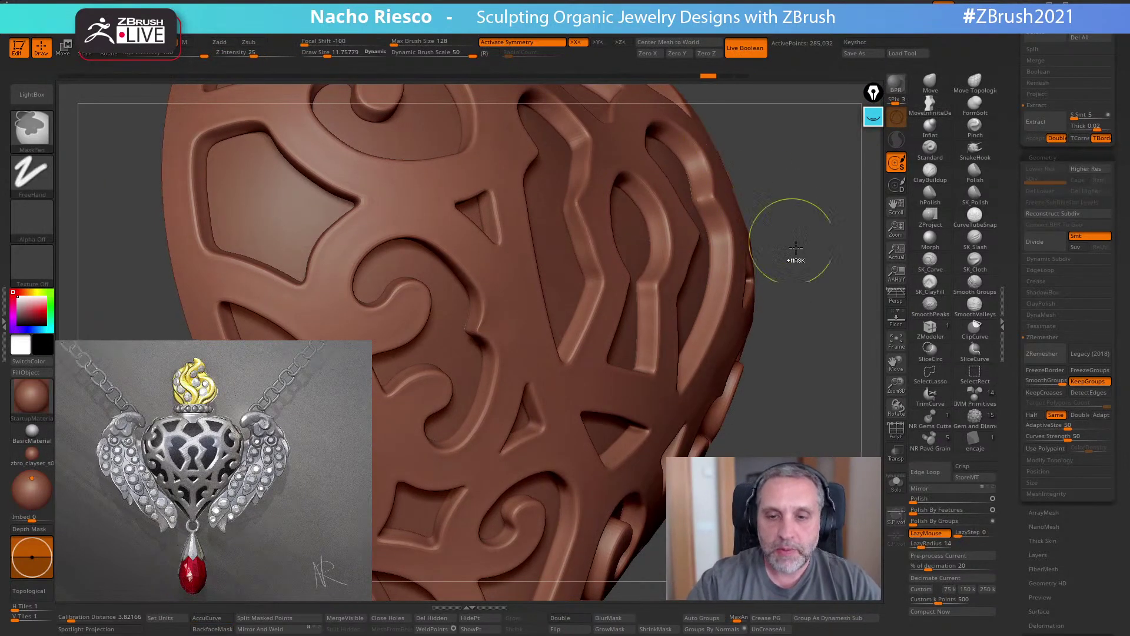
{"action": "key", "text": "ctrl+z"}
{"action": "key", "text": "ctrl+z"}
{"action": "key", "text": "ctrl+z"}
{"action": "key", "text": "ctrl+z"}
{"action": "key", "text": "ctrl+z"}
{"action": "key", "text": "ctrl+z"}
{"action": "key", "text": "ctrl+z"}
{"action": "key", "text": "ctrl+z"}
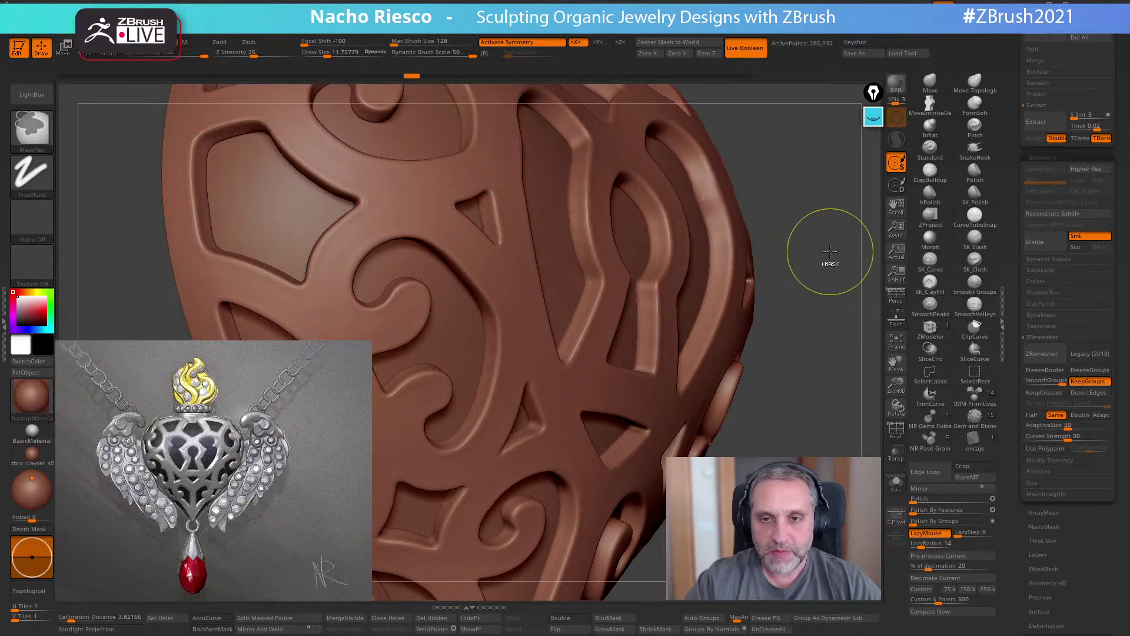
- Pull the corners of the heart-shaped opening beside the keyhole with MoveInfiniteDepth, undoing the last stroke
{"action": "right_click_drag", "start_coordinate": [830, 251], "coordinate": [759, 262]}
{"action": "mouse_move", "coordinate": [644, 315]}
{"action": "right_mouse_down", "text": "alt"}
{"action": "mouse_move", "coordinate": [660, 419]}
{"action": "mouse_move", "coordinate": [671, 415]}
{"action": "right_mouse_up", "text": "alt"}
{"action": "key", "text": "s"}
{"action": "left_click_drag", "start_coordinate": [594, 324], "coordinate": [568, 318]}
{"action": "key", "text": "bracketright"}
{"action": "left_click_drag", "start_coordinate": [494, 271], "coordinate": [511, 272]}
{"action": "left_click_drag", "start_coordinate": [579, 323], "coordinate": [576, 323]}
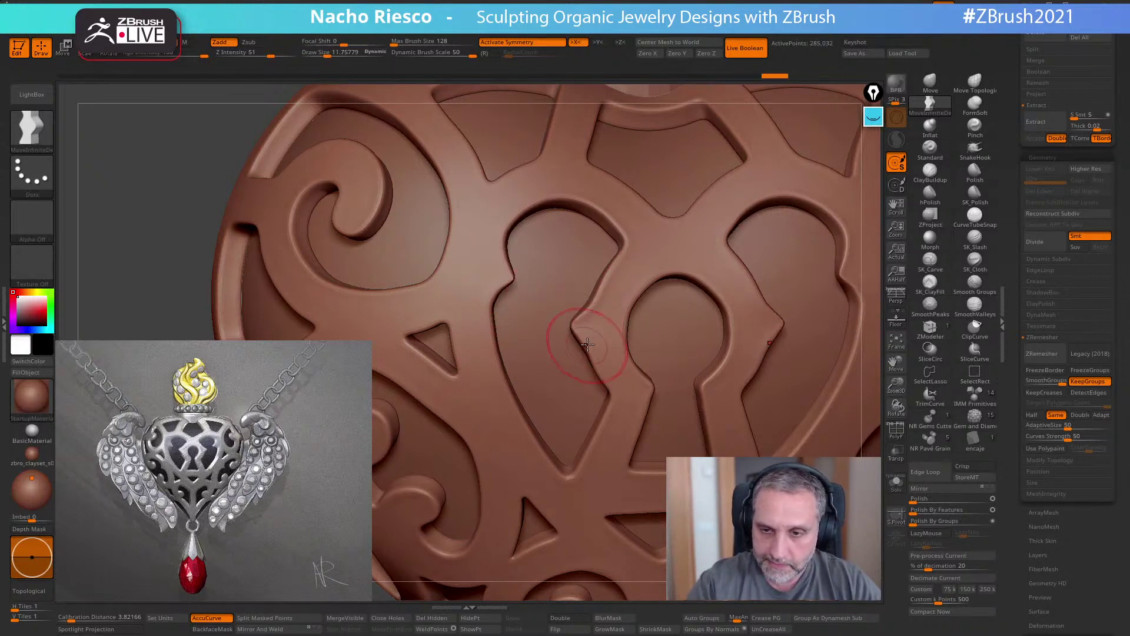
{"action": "key", "text": "ctrl+z"}
- Smooth the bar at the scroll opening's notch with SmoothValleys, and switch the smoothing brush to SmoothPeaks
{"action": "key", "text": "shift"}
{"action": "right_click_drag", "start_coordinate": [547, 338], "coordinate": [517, 347]}
{"action": "mouse_move", "coordinate": [594, 411]}
{"action": "right_mouse_down", "text": "alt"}
{"action": "mouse_move", "coordinate": [666, 286]}
{"action": "mouse_move", "coordinate": [565, 321]}
{"action": "right_mouse_up", "text": "alt"}
{"action": "mouse_move", "coordinate": [556, 314]}
{"action": "left_mouse_down", "text": "shift"}
{"action": "mouse_move", "coordinate": [538, 300]}
{"action": "mouse_move", "coordinate": [527, 321]}
{"action": "mouse_move", "coordinate": [547, 306]}
{"action": "mouse_move", "coordinate": [518, 329]}
{"action": "mouse_move", "coordinate": [536, 309]}
{"action": "left_mouse_up", "text": "shift"}
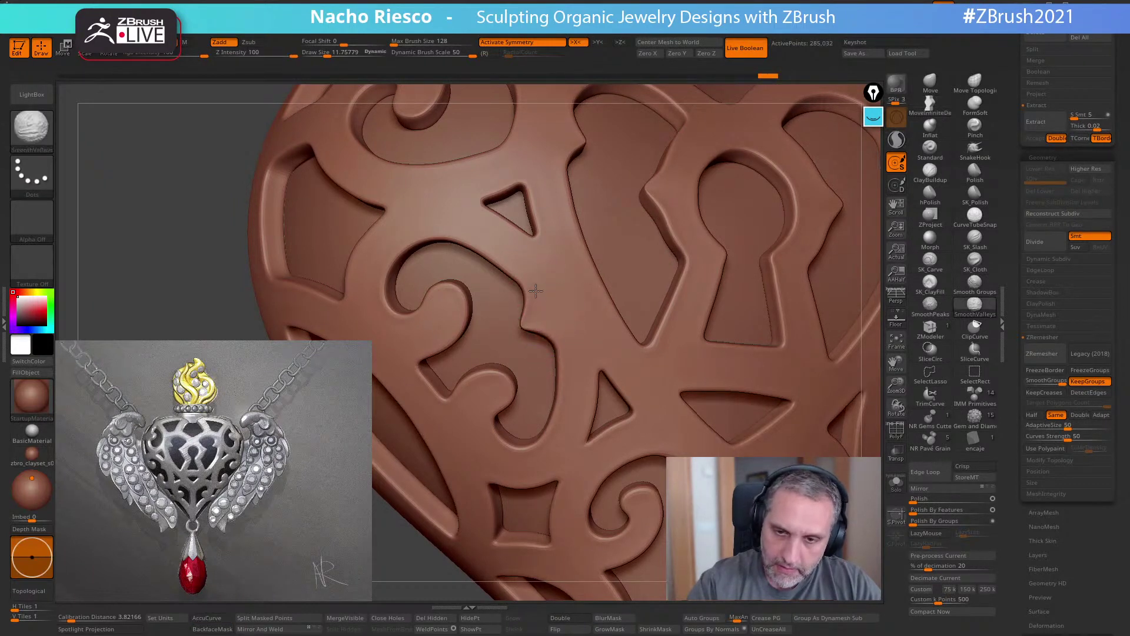
{"action": "right_click_drag", "start_coordinate": [533, 315], "coordinate": [618, 367]}
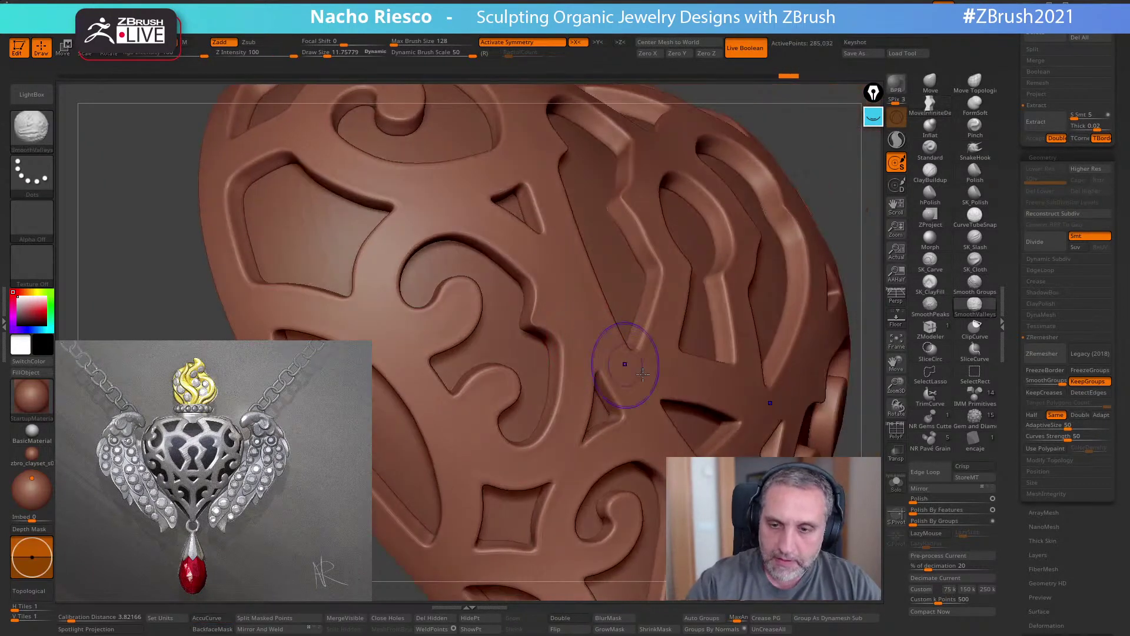
{"action": "left_click", "coordinate": [930, 305], "text": "shift"}
{"action": "right_click_drag", "start_coordinate": [548, 331], "coordinate": [606, 307]}
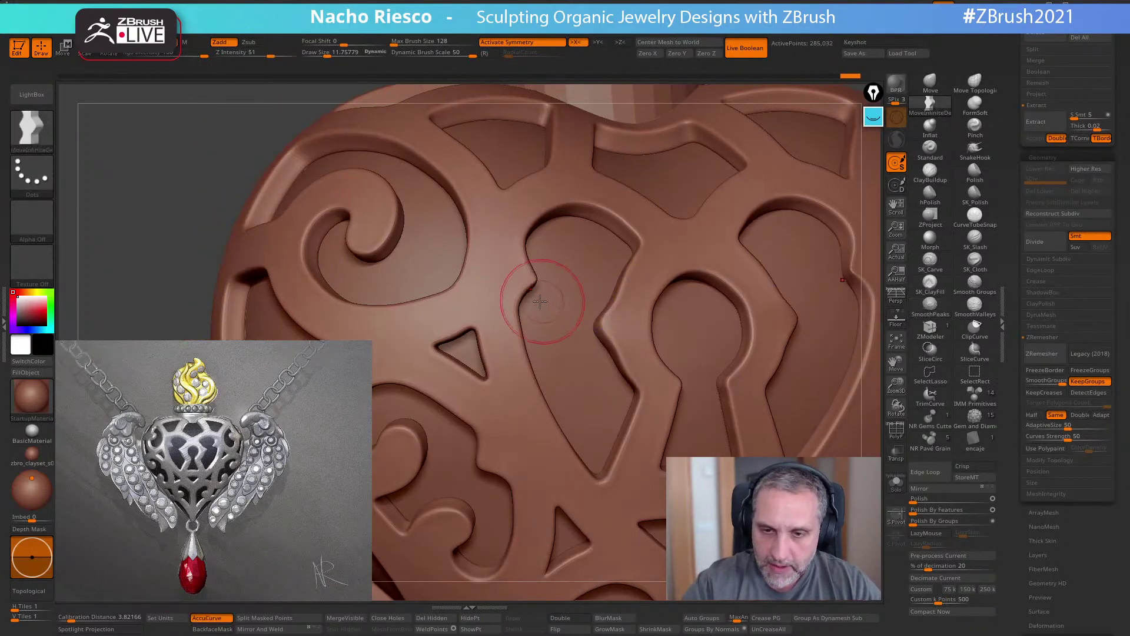
- Rework the heart-shaped opening's pointed corners with MoveInfiniteDepth, comparing the strokes through undo and redo
{"action": "key", "text": "ctrl+z"}
{"action": "key", "text": "ctrl+z"}
{"action": "key", "text": "ctrl+z"}
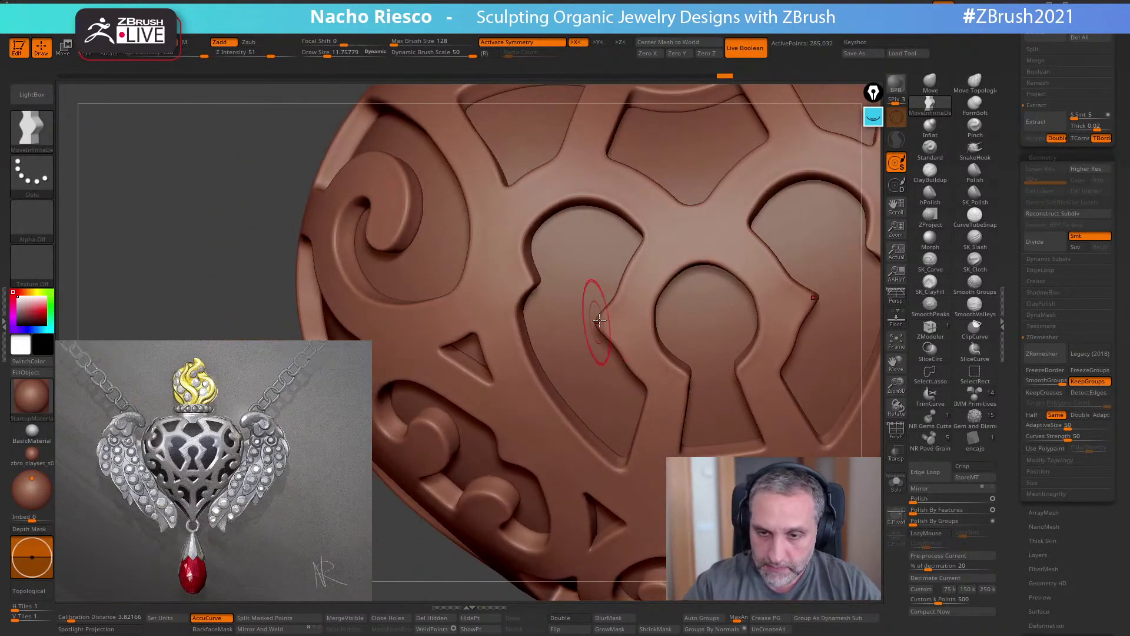
{"action": "left_click_drag", "start_coordinate": [606, 322], "coordinate": [532, 283]}
{"action": "key", "text": "ctrl+z"}
{"action": "key", "text": "ctrl+z"}
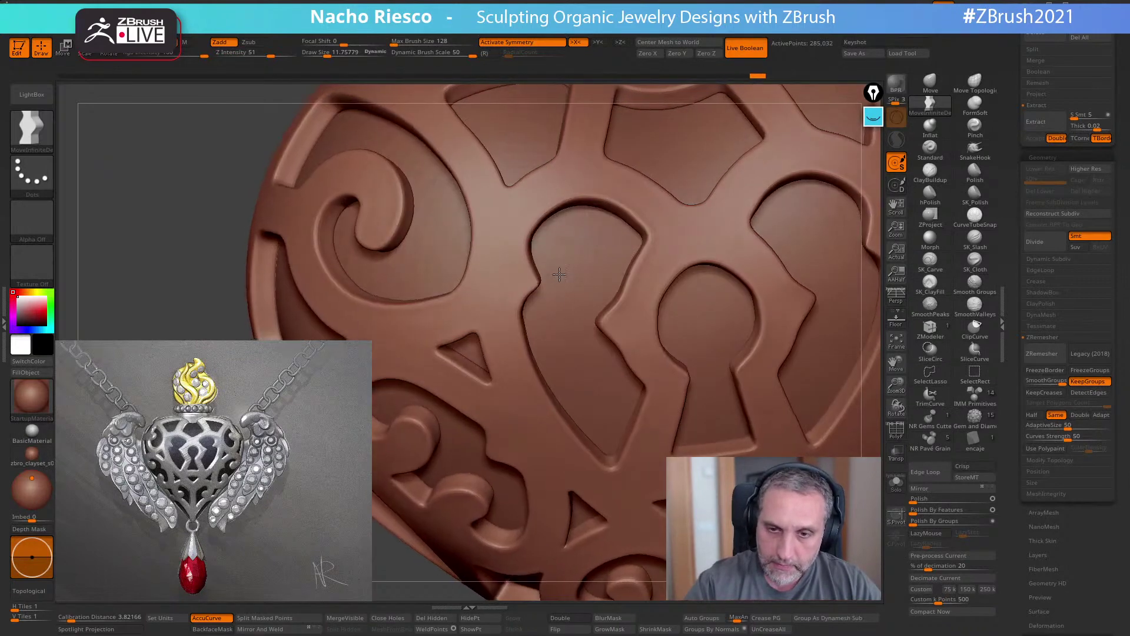
{"action": "key", "text": "ctrl+shift+z"}
{"action": "key", "text": "ctrl+shift+z"}
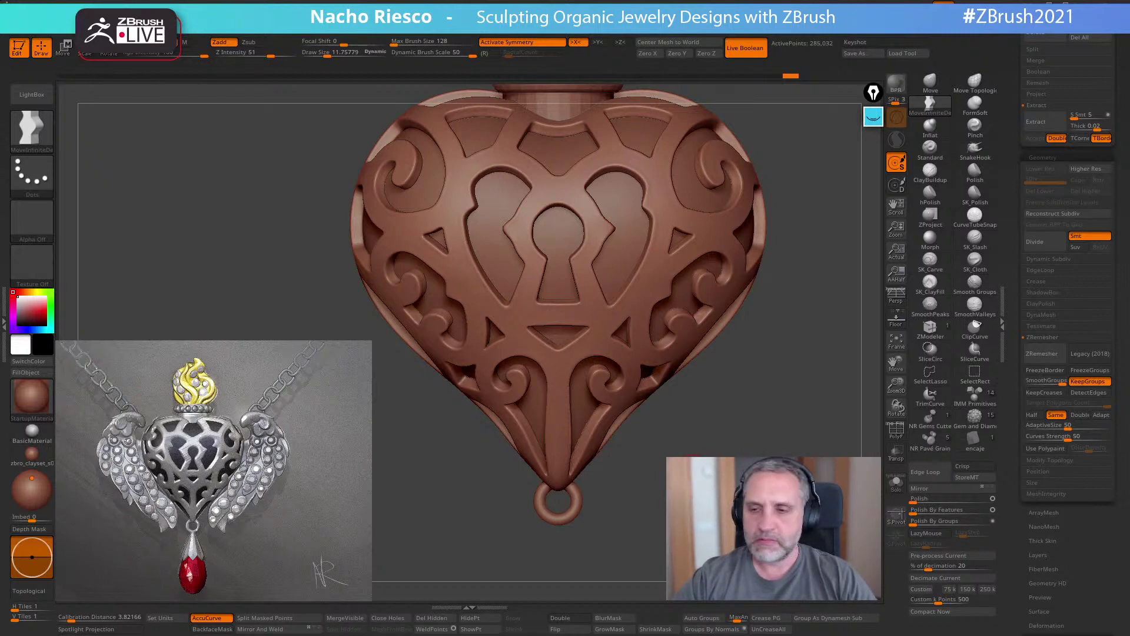
- Browse the brush library for the brushes beginning with M
{"action": "left_click", "coordinate": [34, 133]}
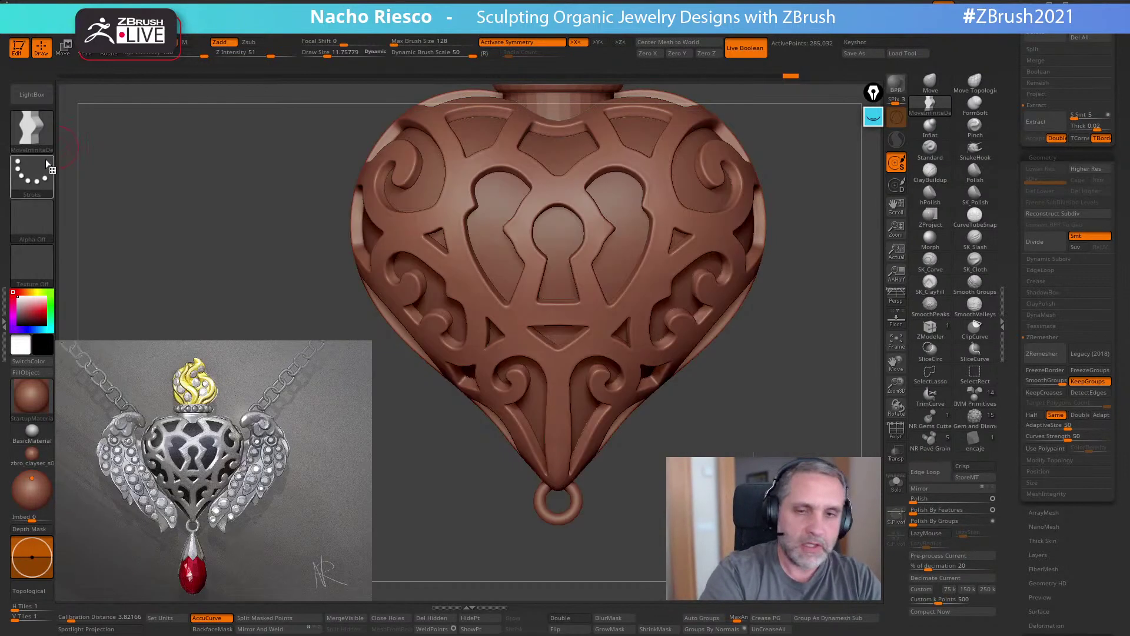
{"action": "left_click", "coordinate": [37, 126]}
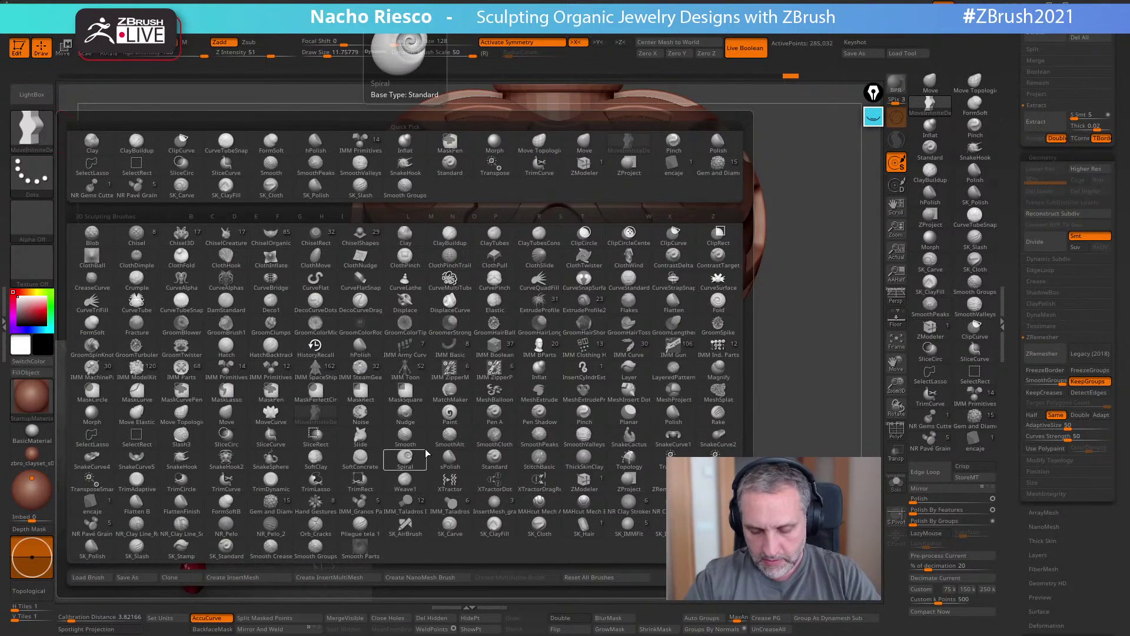
{"action": "key", "text": "m"}
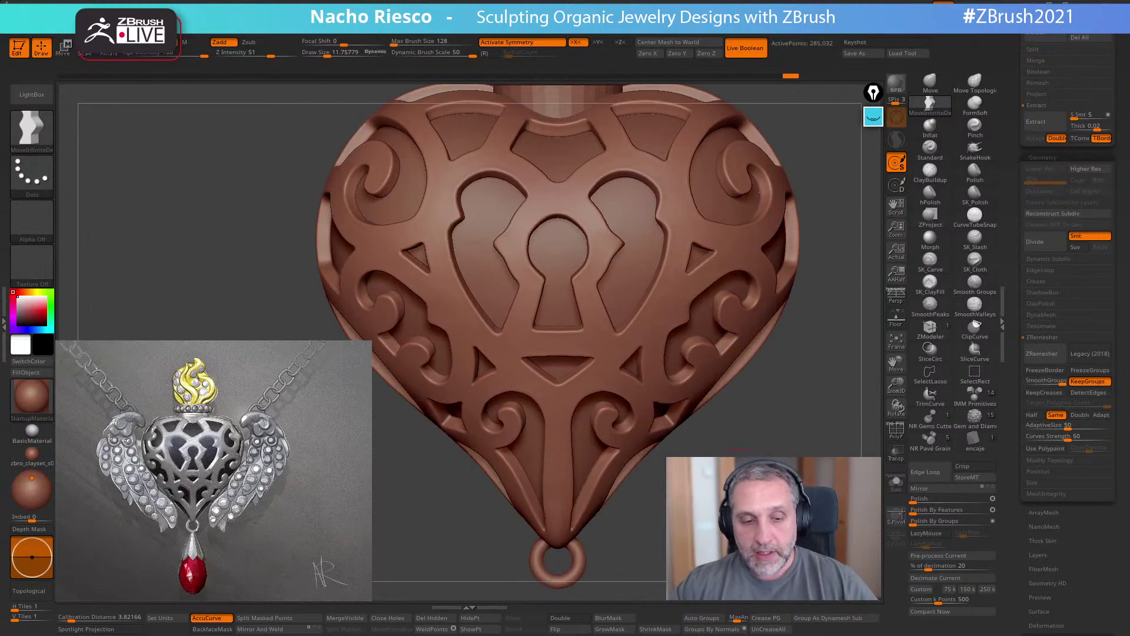
- Disable AccuCurve and reshape the central bar above the heart's tip using MoveInfiniteDepth at a draw size of about 18
{"action": "mouse_move", "coordinate": [265, 259]}
{"action": "left_mouse_down"}
{"action": "mouse_move", "coordinate": [289, 256]}
{"action": "mouse_move", "coordinate": [264, 259]}
{"action": "left_mouse_up"}
{"action": "left_click_drag", "start_coordinate": [751, 436], "coordinate": [741, 415], "text": "alt"}
{"action": "right_click_drag", "start_coordinate": [625, 501], "coordinate": [627, 533], "text": "ctrl"}
{"action": "right_click_drag", "start_coordinate": [627, 533], "coordinate": [635, 486], "text": "alt"}
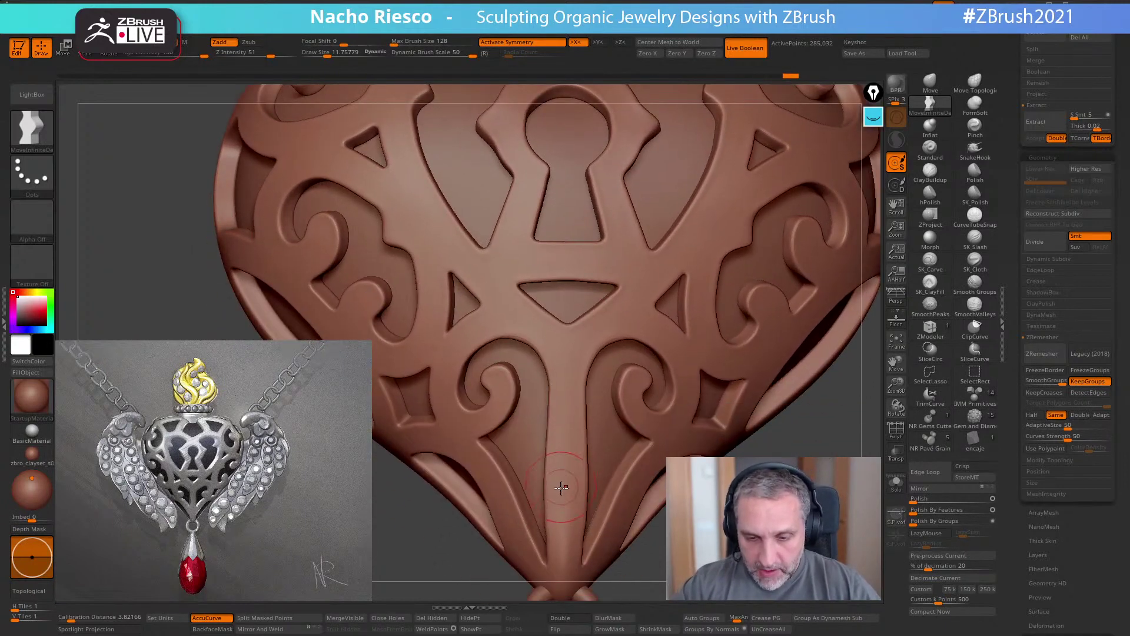
{"action": "right_click_drag", "start_coordinate": [561, 486], "coordinate": [559, 399], "text": "alt"}
{"action": "key", "text": "s"}
{"action": "left_click_drag", "start_coordinate": [562, 397], "coordinate": [565, 396]}
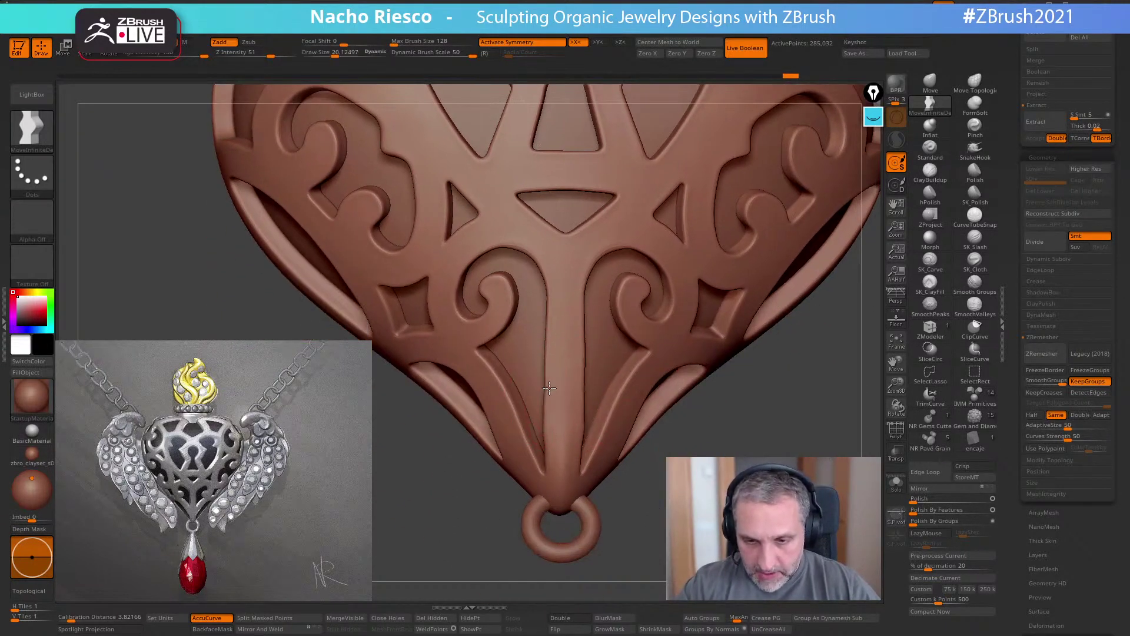
{"action": "left_click", "coordinate": [210, 617]}
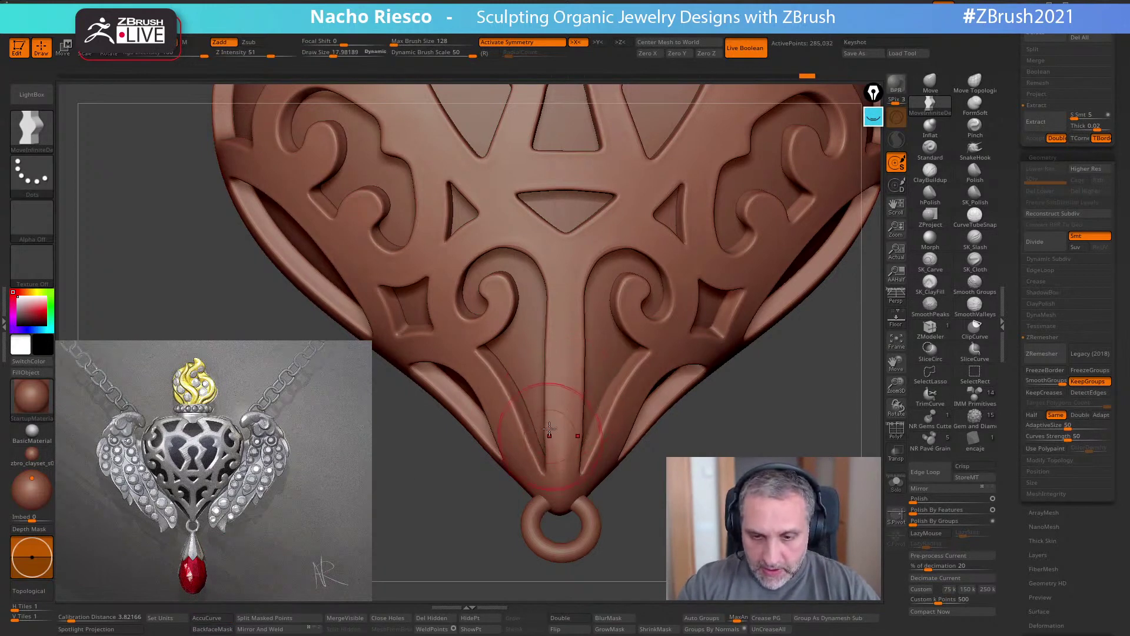
{"action": "left_click_drag", "start_coordinate": [550, 438], "coordinate": [549, 346]}
- Annotate the bar's edge beside the heart-shaped opening, sketch rounded and square cross-sections next to the model, and clear the annotations
{"action": "left_click_drag", "start_coordinate": [638, 471], "coordinate": [627, 443], "text": "alt"}
{"action": "mouse_move", "coordinate": [721, 441]}
{"action": "left_mouse_down", "text": "alt"}
{"action": "mouse_move", "coordinate": [719, 378]}
{"action": "mouse_move", "coordinate": [710, 416]}
{"action": "left_mouse_up", "text": "alt"}
{"action": "left_click_drag", "start_coordinate": [594, 517], "coordinate": [865, 454]}
{"action": "mouse_move", "coordinate": [760, 383]}
{"action": "left_mouse_down", "text": "shift"}
{"action": "mouse_move", "coordinate": [735, 385]}
{"action": "mouse_move", "coordinate": [722, 412]}
{"action": "mouse_move", "coordinate": [756, 392]}
{"action": "left_mouse_up", "text": "shift"}
{"action": "mouse_move", "coordinate": [756, 353]}
{"action": "left_mouse_down", "text": "alt"}
{"action": "mouse_move", "coordinate": [765, 411]}
{"action": "mouse_move", "coordinate": [783, 338]}
{"action": "mouse_move", "coordinate": [757, 303]}
{"action": "mouse_move", "coordinate": [741, 242]}
{"action": "mouse_move", "coordinate": [757, 244]}
{"action": "mouse_move", "coordinate": [768, 331]}
{"action": "mouse_move", "coordinate": [759, 359]}
{"action": "left_mouse_up", "text": "alt"}
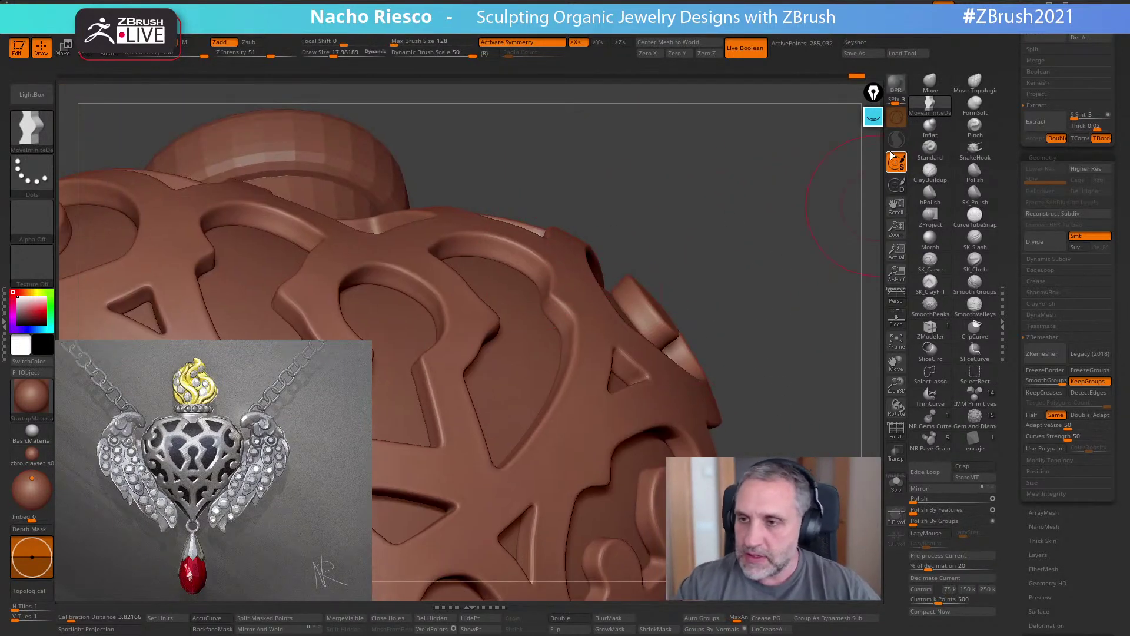
{"action": "left_click", "coordinate": [874, 116]}
{"action": "left_click", "coordinate": [873, 153]}
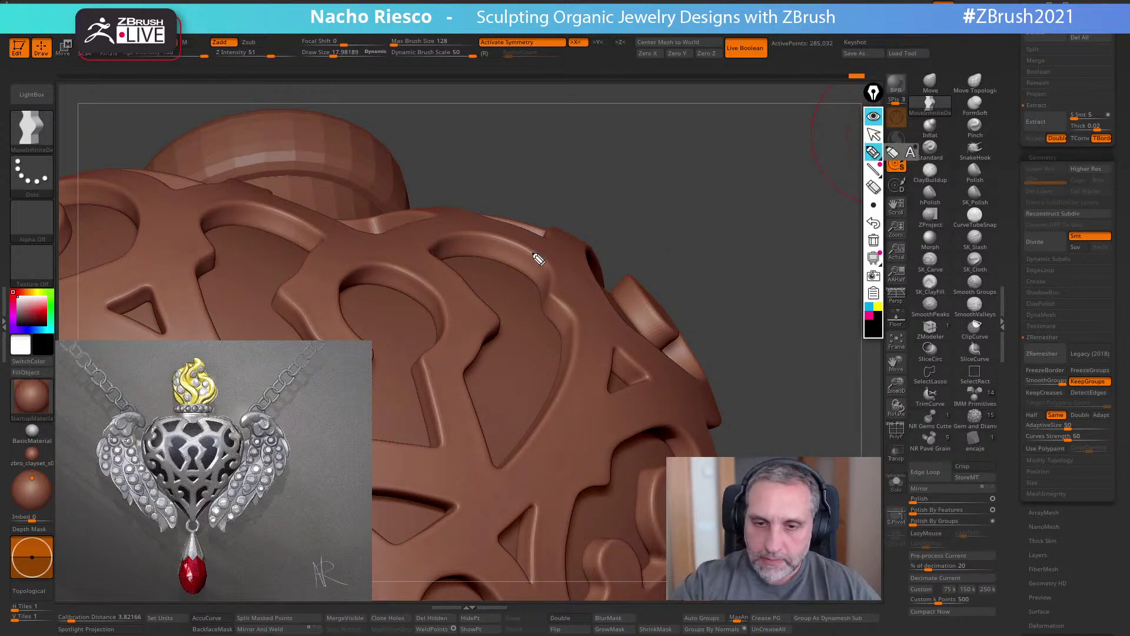
{"action": "left_click_drag", "start_coordinate": [507, 263], "coordinate": [520, 245]}
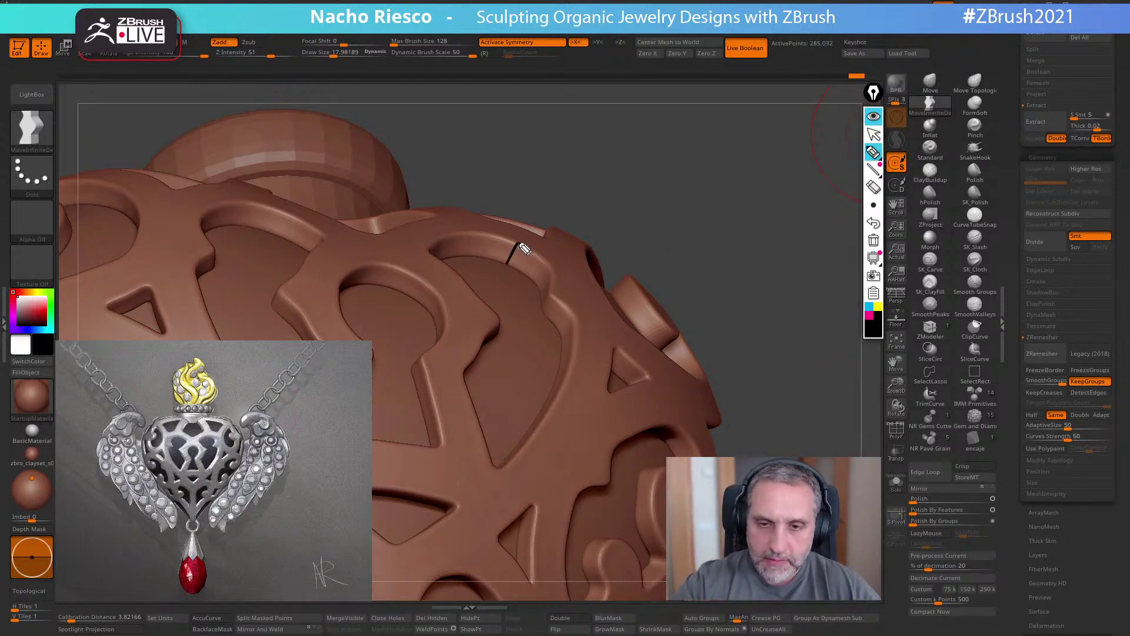
{"action": "left_click_drag", "start_coordinate": [628, 175], "coordinate": [694, 177]}
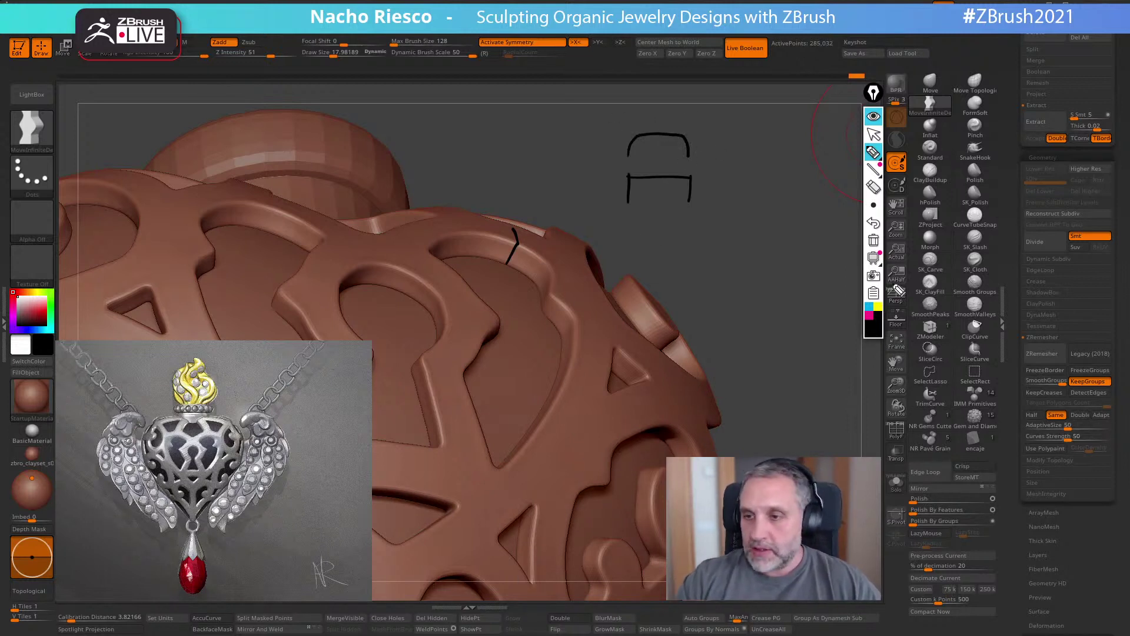
{"action": "left_click", "coordinate": [873, 240]}
{"action": "left_click", "coordinate": [874, 134]}
- Solo the filigree heart, display its polygroup colours without wireframe lines, and isolate the red outer-surface polygroup
{"action": "left_click_drag", "start_coordinate": [794, 286], "coordinate": [795, 212]}
{"action": "left_click_drag", "start_coordinate": [850, 454], "coordinate": [905, 279], "text": "alt"}
{"action": "left_click_drag", "start_coordinate": [805, 324], "coordinate": [762, 436]}
{"action": "key", "text": "shift+f"}
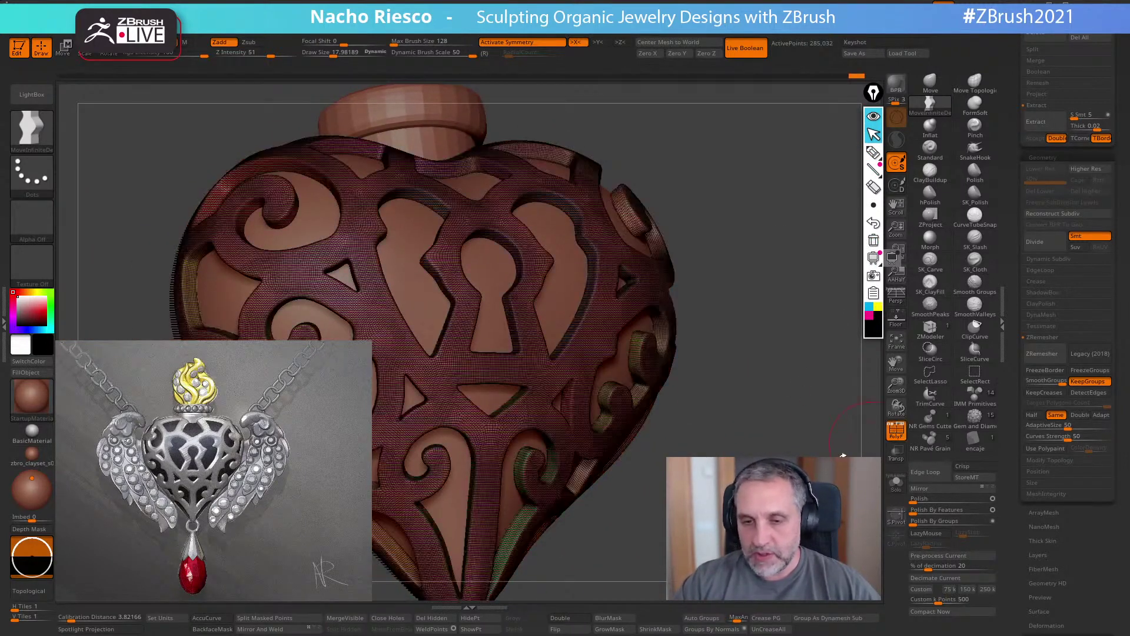
{"action": "left_click", "coordinate": [896, 486]}
{"action": "left_click", "coordinate": [891, 426]}
{"action": "left_click_drag", "start_coordinate": [747, 359], "coordinate": [780, 350], "text": "alt"}
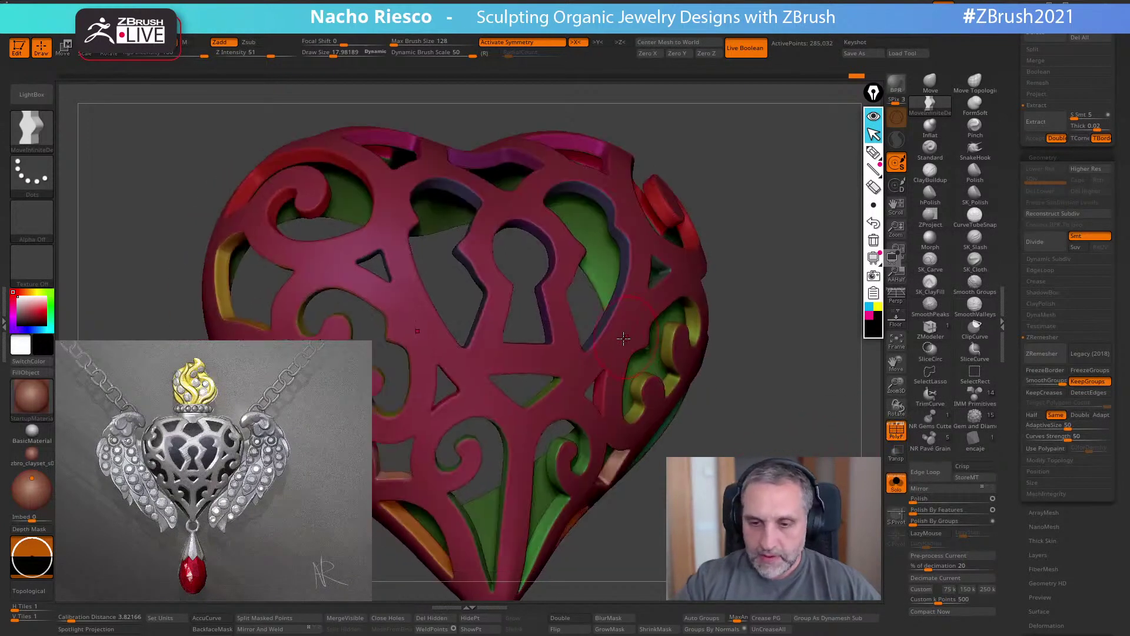
{"action": "left_click", "coordinate": [623, 343], "text": "ctrl+shift"}
- Try growing the visible outer surface once, and undo the visibility change
{"action": "left_click_drag", "start_coordinate": [542, 440], "coordinate": [572, 407], "text": "alt"}
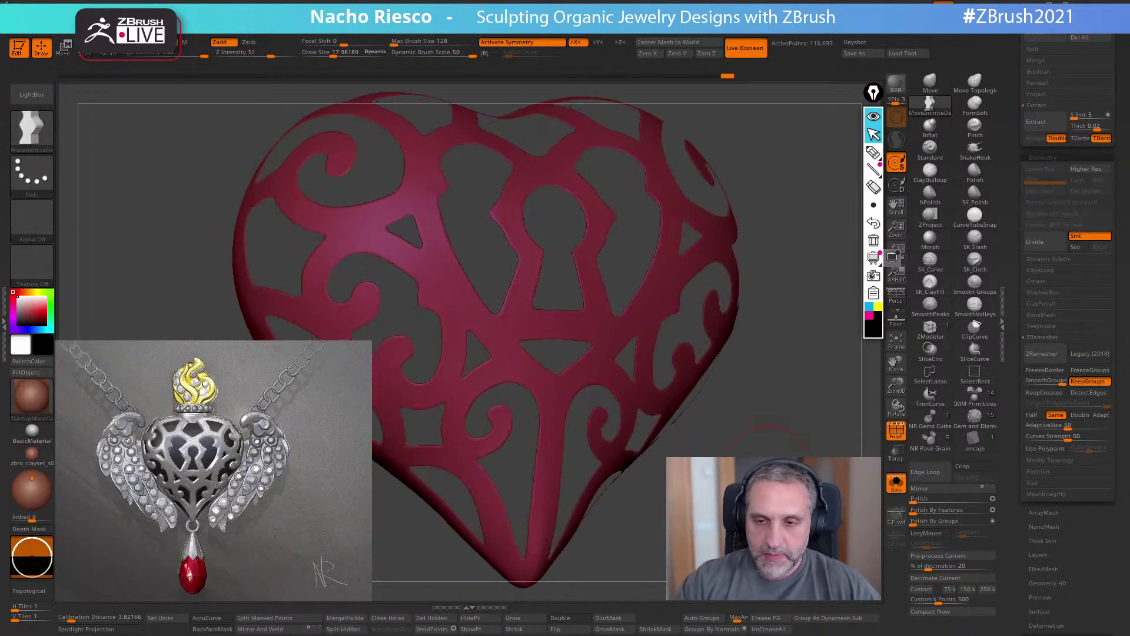
{"action": "left_click", "coordinate": [530, 618]}
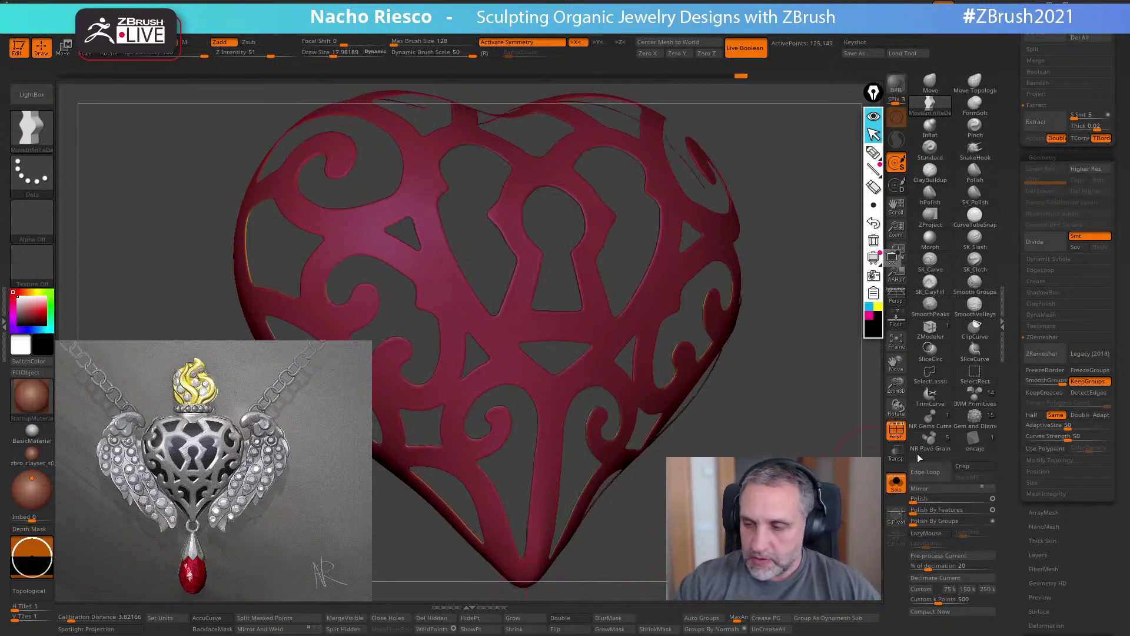
{"action": "key", "text": "ctrl+z"}
- Open the Visibility options and grow the visible outer surface onto the bars' side walls, checking the added edge strip up close
{"action": "left_click_drag", "start_coordinate": [1035, 550], "coordinate": [1035, 353]}
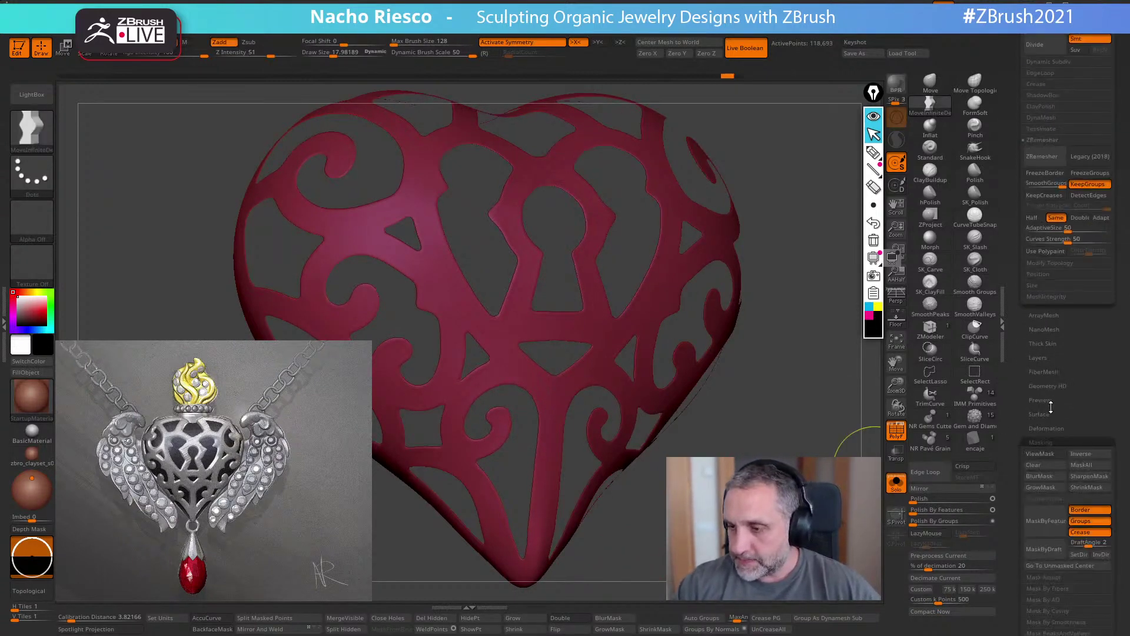
{"action": "left_click", "coordinate": [1045, 441]}
{"action": "left_click", "coordinate": [1067, 456]}
{"action": "left_click", "coordinate": [1041, 400]}
{"action": "left_click", "coordinate": [1053, 314]}
{"action": "left_click", "coordinate": [1049, 372]}
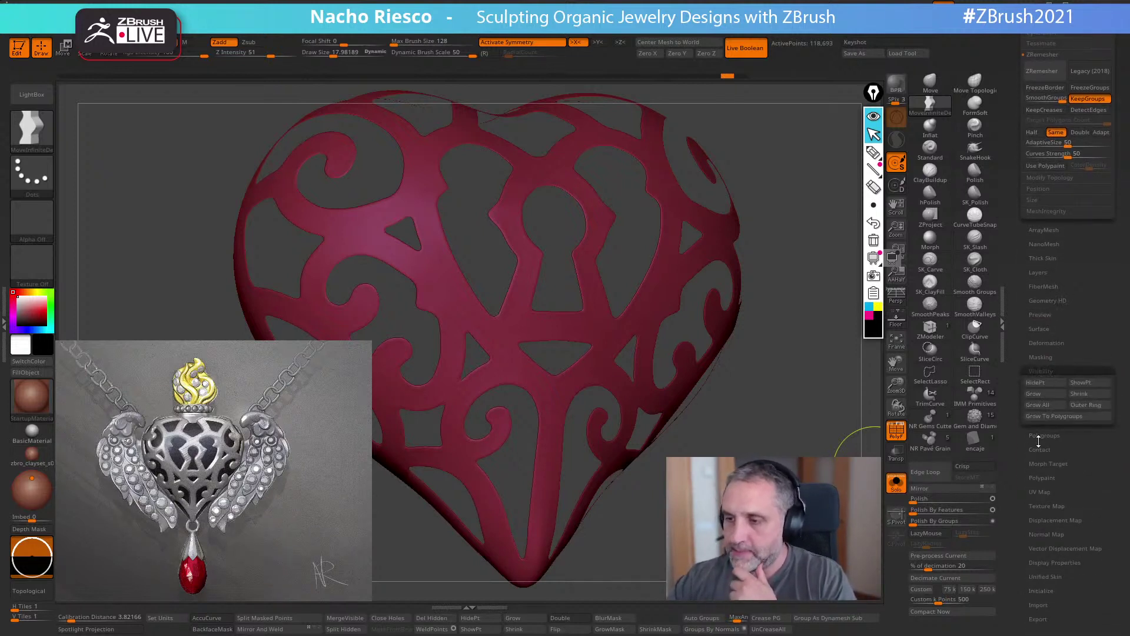
{"action": "left_click", "coordinate": [1041, 405]}
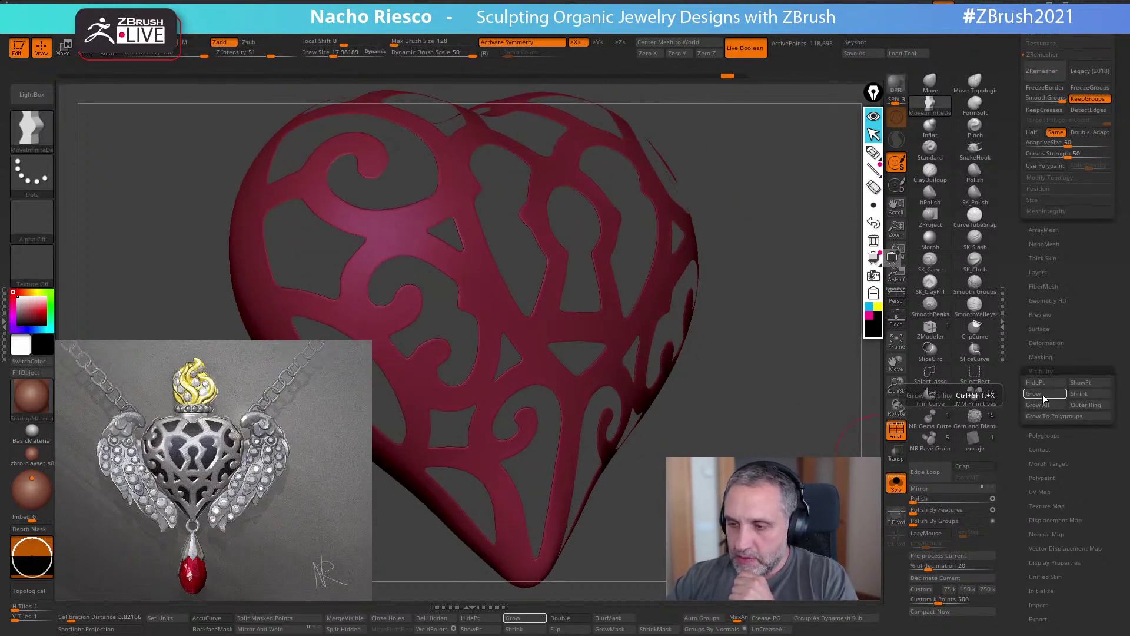
{"action": "left_click_drag", "start_coordinate": [759, 330], "coordinate": [806, 426]}
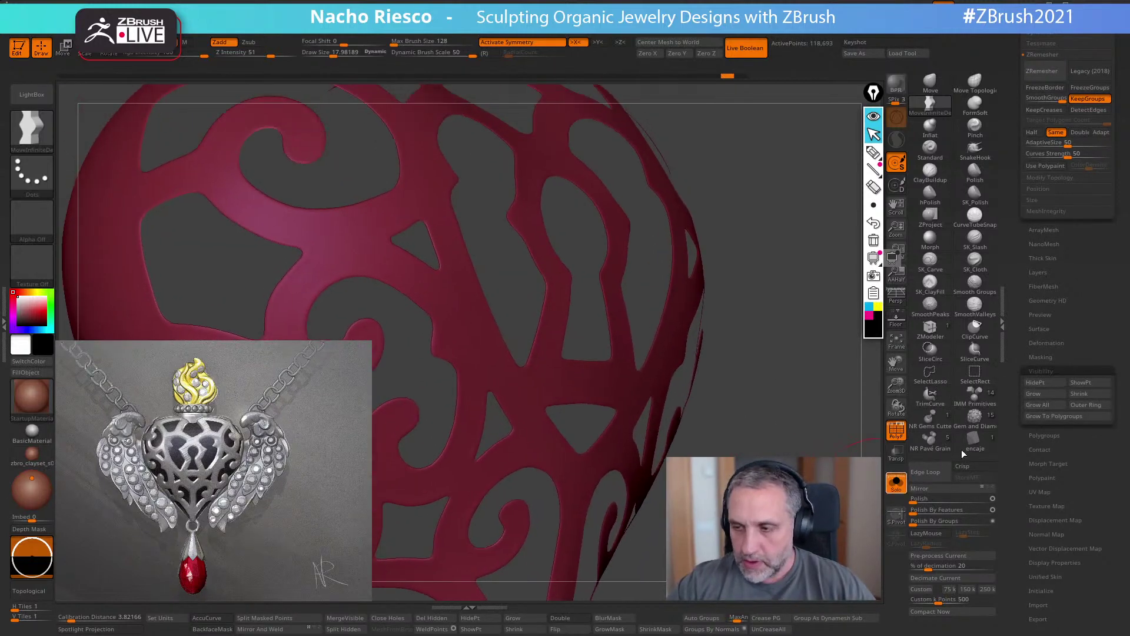
{"action": "left_click", "coordinate": [1040, 394]}
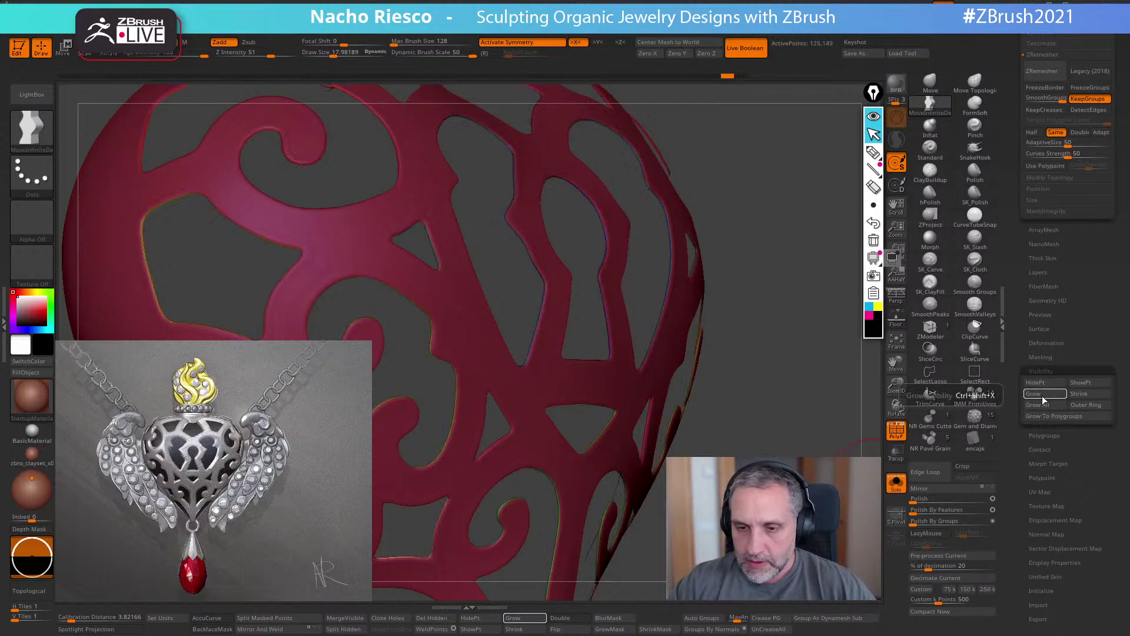
{"action": "left_click_drag", "start_coordinate": [859, 448], "coordinate": [794, 509], "text": "alt"}
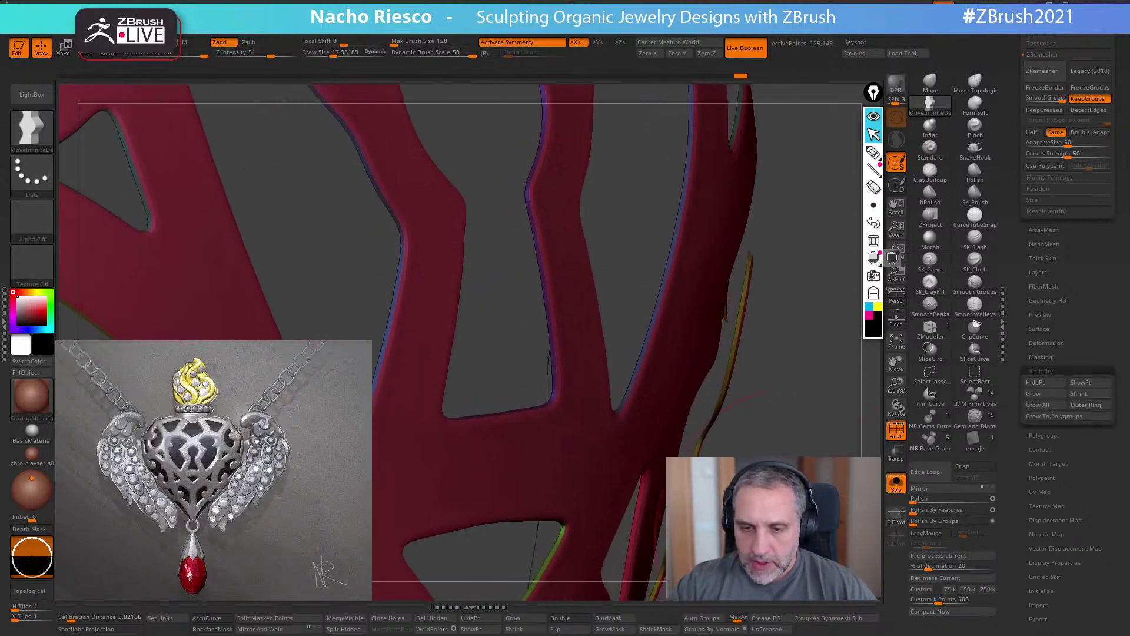
- Grow the visible outer surface further onto the bars' side walls and group the visible faces as one polygroup
{"action": "left_click", "coordinate": [1043, 394]}
{"action": "left_click", "coordinate": [1043, 396]}
{"action": "left_click_drag", "start_coordinate": [782, 565], "coordinate": [818, 545], "text": "alt"}
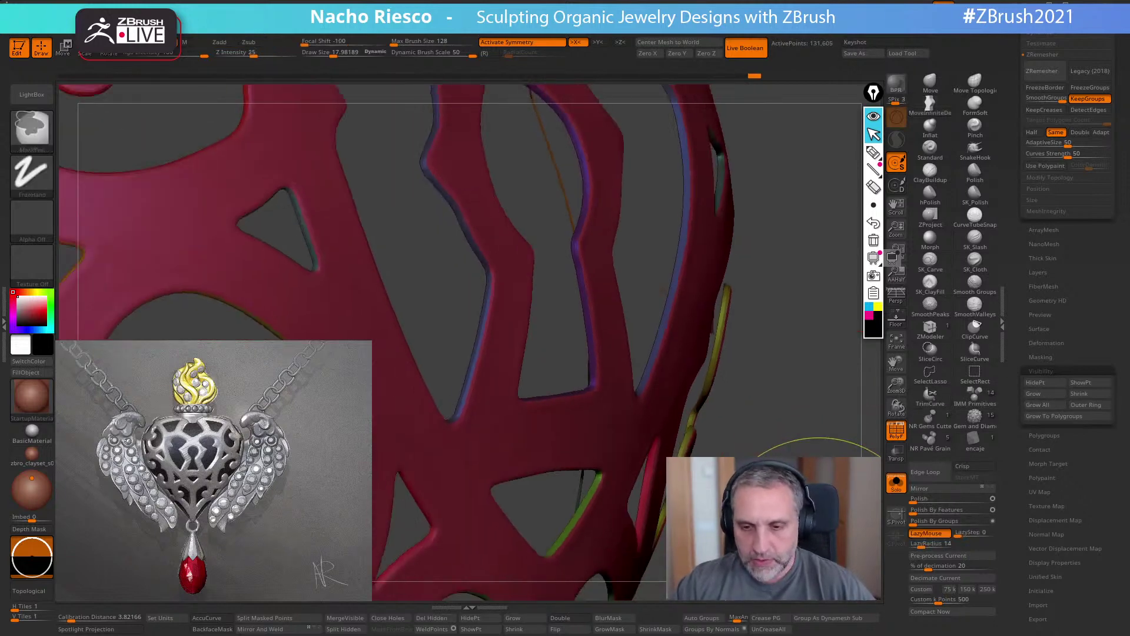
{"action": "key", "text": "ctrl+w"}
- Unhide the whole heart, leave solo mode, and turn off the polygroup colour display
{"action": "left_click", "coordinate": [803, 498], "text": "ctrl+shift"}
{"action": "left_click_drag", "start_coordinate": [803, 498], "coordinate": [791, 471]}
{"action": "left_click", "coordinate": [896, 483]}
{"action": "left_click", "coordinate": [896, 433]}
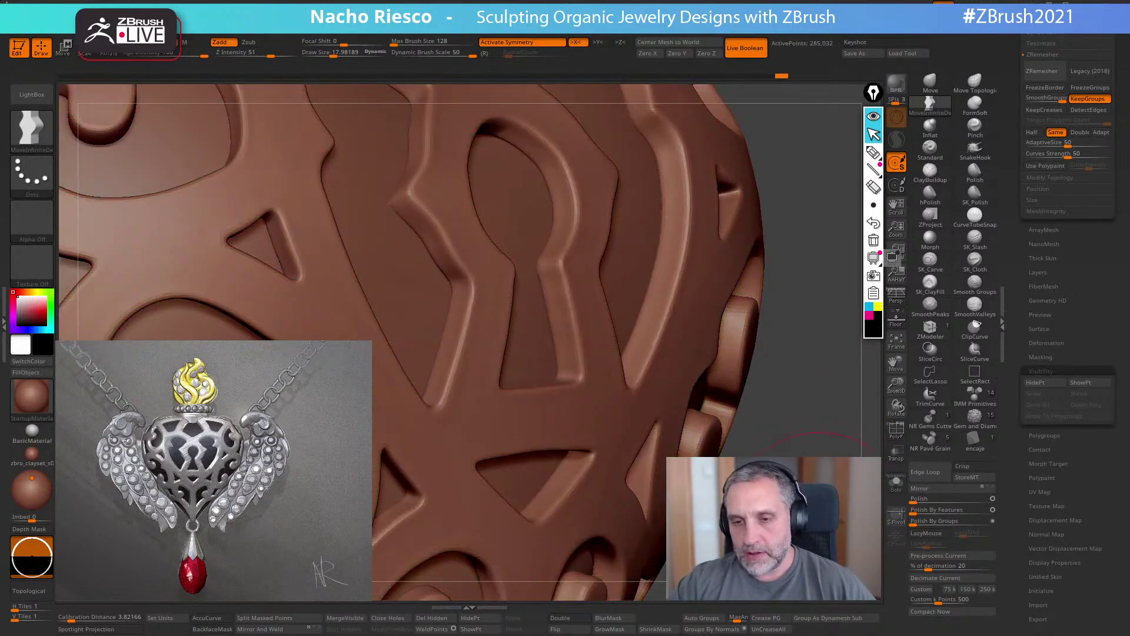
- Soften the filigree bars' edges with Polish By Features and Polish, checking the result around the heart
{"action": "left_click_drag", "start_coordinate": [839, 441], "coordinate": [779, 453], "text": "shift"}
{"action": "left_click", "coordinate": [949, 511]}
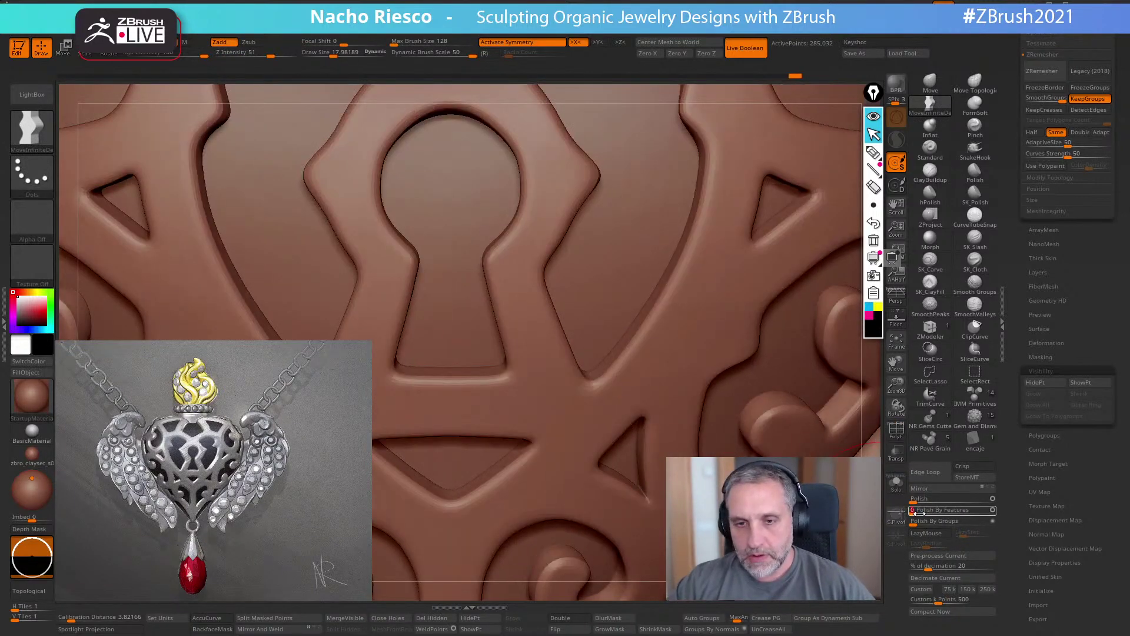
{"action": "left_click_drag", "start_coordinate": [872, 442], "coordinate": [861, 386], "text": "alt"}
{"action": "left_click", "coordinate": [913, 499]}
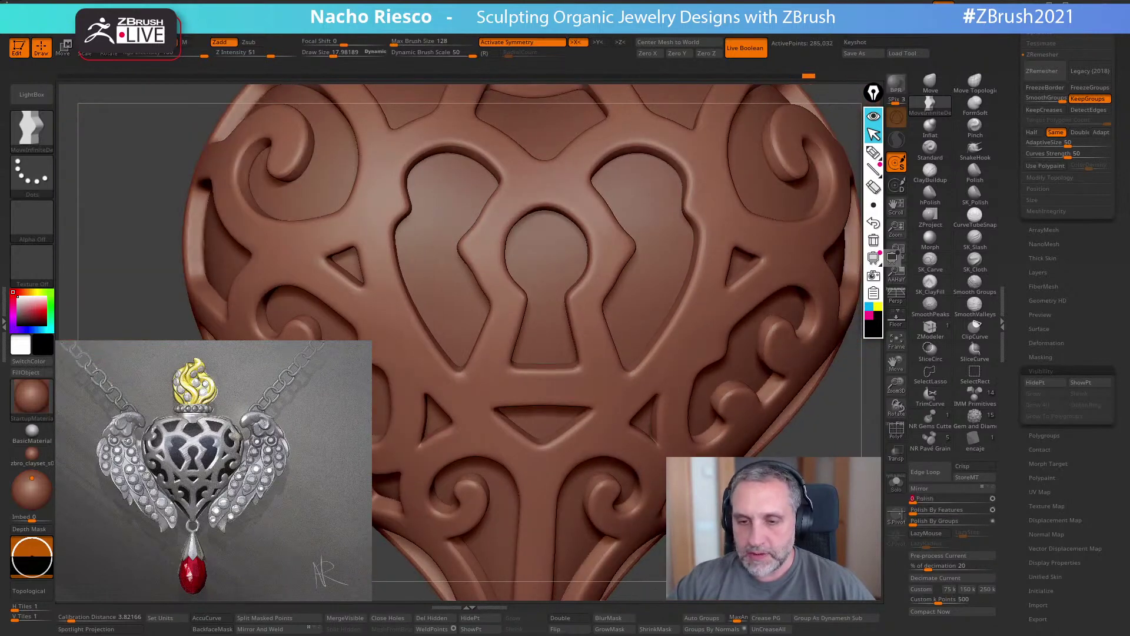
{"action": "left_click_drag", "start_coordinate": [818, 435], "coordinate": [848, 306], "text": "alt"}
{"action": "mouse_move", "coordinate": [765, 377]}
{"action": "left_mouse_down"}
{"action": "mouse_move", "coordinate": [841, 391]}
{"action": "mouse_move", "coordinate": [792, 382]}
{"action": "left_mouse_up"}
{"action": "left_click_drag", "start_coordinate": [406, 235], "coordinate": [388, 306], "text": "alt"}
{"action": "mouse_move", "coordinate": [448, 329]}
{"action": "left_mouse_down"}
{"action": "mouse_move", "coordinate": [376, 341]}
{"action": "mouse_move", "coordinate": [406, 337]}
{"action": "left_mouse_up"}
{"action": "left_click_drag", "start_coordinate": [330, 253], "coordinate": [294, 294]}
{"action": "left_click_drag", "start_coordinate": [873, 257], "coordinate": [821, 249], "text": "alt"}
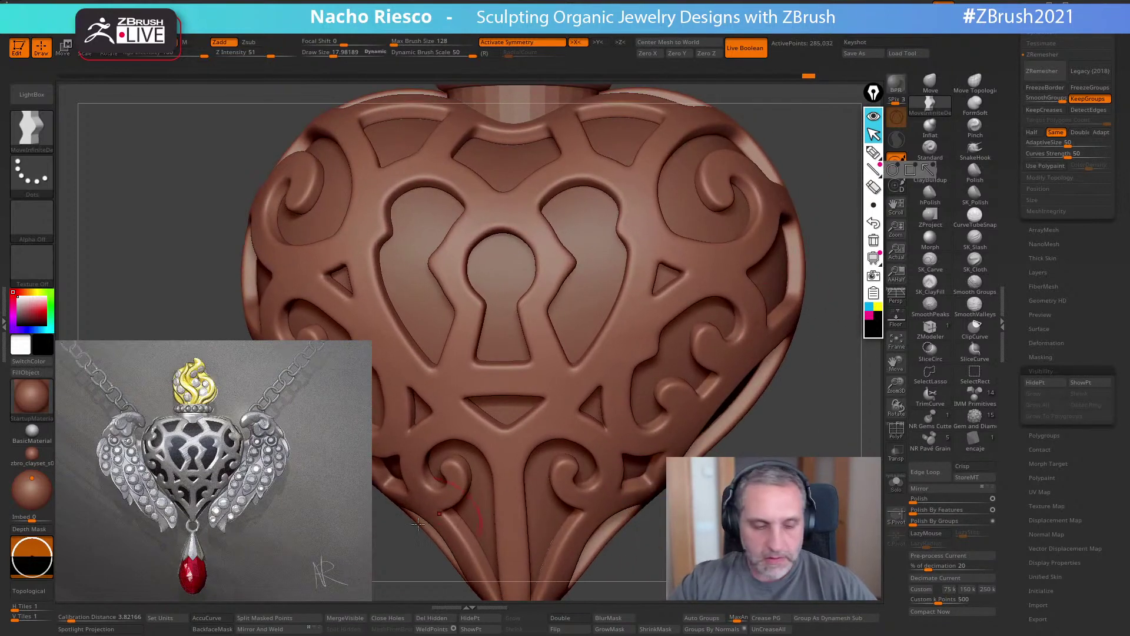
- Turn on AccuCurve and pull the corners of the small triangular opening beside the heart-shaped cutout into sharper points
{"action": "left_click", "coordinate": [219, 618]}
{"action": "right_click_drag", "start_coordinate": [653, 325], "coordinate": [623, 363], "text": "ctrl"}
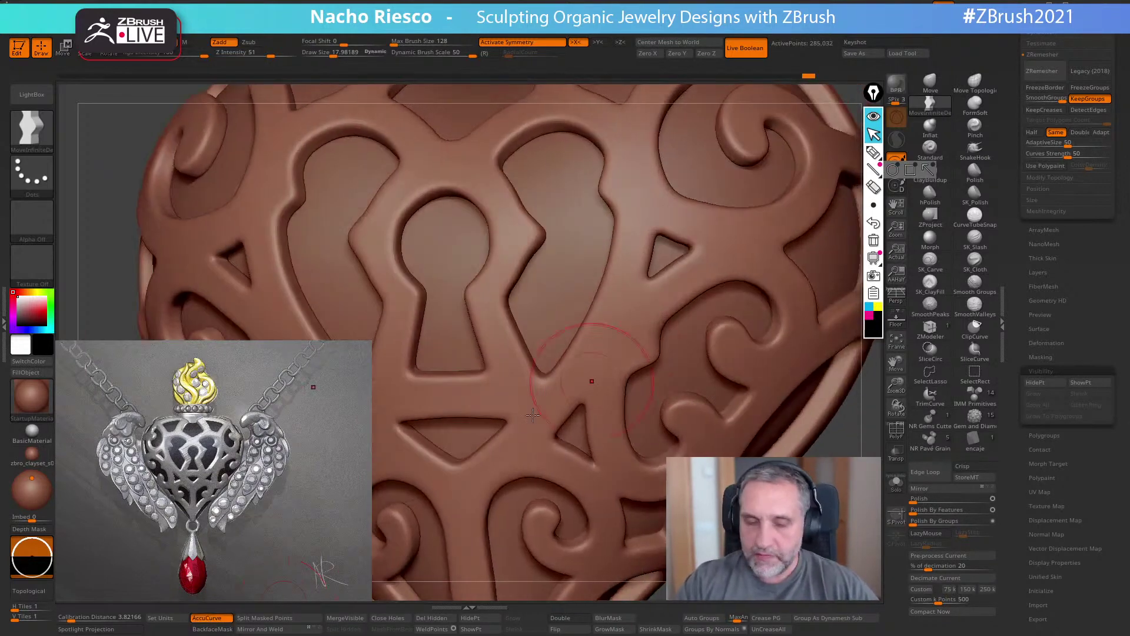
{"action": "left_click_drag", "start_coordinate": [652, 278], "coordinate": [646, 287]}
{"action": "mouse_move", "coordinate": [689, 247]}
{"action": "left_mouse_down"}
{"action": "mouse_move", "coordinate": [699, 247]}
{"action": "mouse_move", "coordinate": [657, 230]}
{"action": "left_mouse_up"}
{"action": "left_click_drag", "start_coordinate": [645, 286], "coordinate": [641, 292]}
{"action": "left_click_drag", "start_coordinate": [700, 247], "coordinate": [709, 249]}
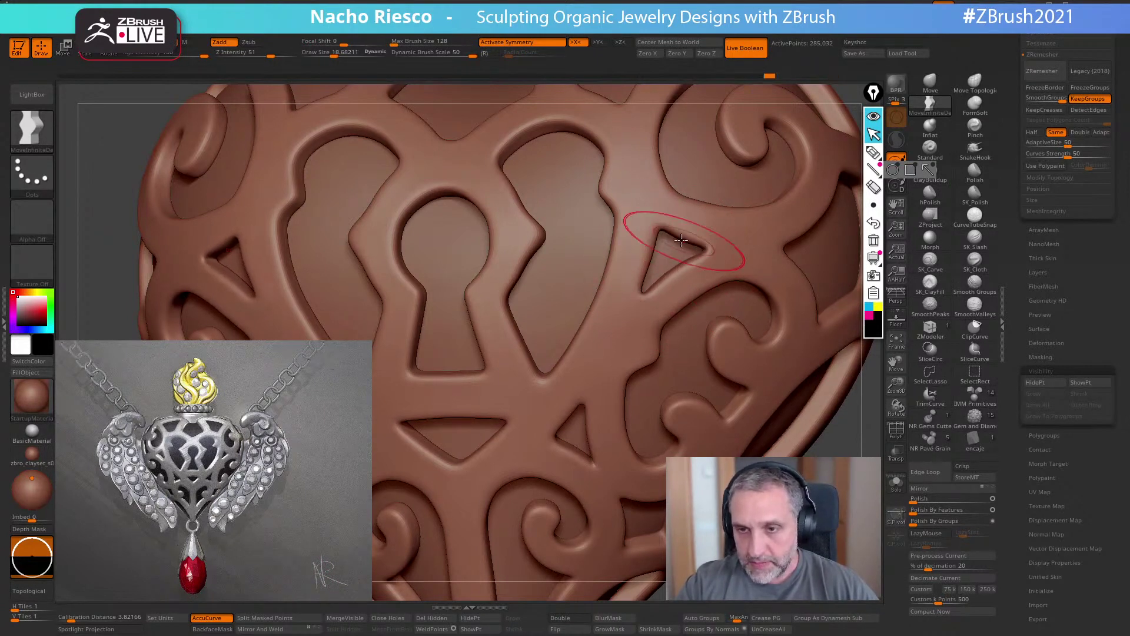
- Sharpen the corners of the lower side triangular opening and refine the lower corner of the one above it
{"action": "mouse_move", "coordinate": [637, 330]}
{"action": "right_mouse_down"}
{"action": "mouse_move", "coordinate": [648, 358]}
{"action": "mouse_move", "coordinate": [639, 366]}
{"action": "right_mouse_up"}
{"action": "left_click_drag", "start_coordinate": [585, 396], "coordinate": [599, 371]}
{"action": "left_click_drag", "start_coordinate": [556, 434], "coordinate": [537, 436]}
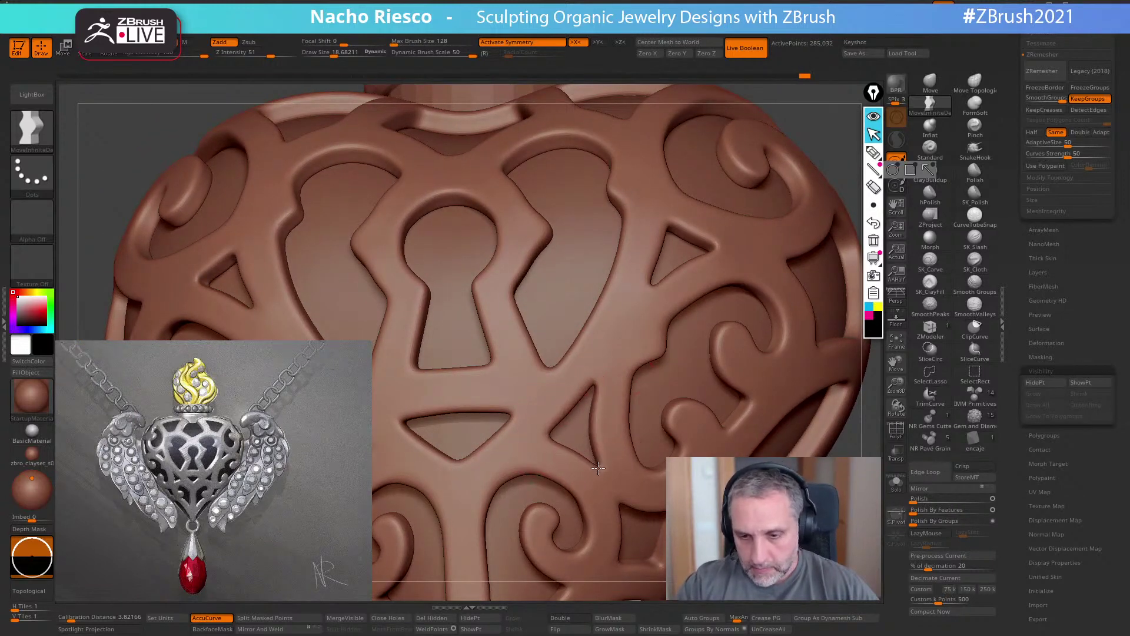
{"action": "mouse_move", "coordinate": [587, 405]}
{"action": "right_mouse_down"}
{"action": "mouse_move", "coordinate": [595, 382]}
{"action": "mouse_move", "coordinate": [744, 234]}
{"action": "mouse_move", "coordinate": [779, 222]}
{"action": "mouse_move", "coordinate": [783, 263]}
{"action": "right_mouse_up"}
{"action": "key", "text": "f"}
{"action": "right_click_drag", "start_coordinate": [782, 263], "coordinate": [873, 257], "text": "alt"}
{"action": "left_click_drag", "start_coordinate": [461, 383], "coordinate": [478, 386]}
{"action": "right_click_drag", "start_coordinate": [478, 389], "coordinate": [480, 410], "text": "ctrl"}
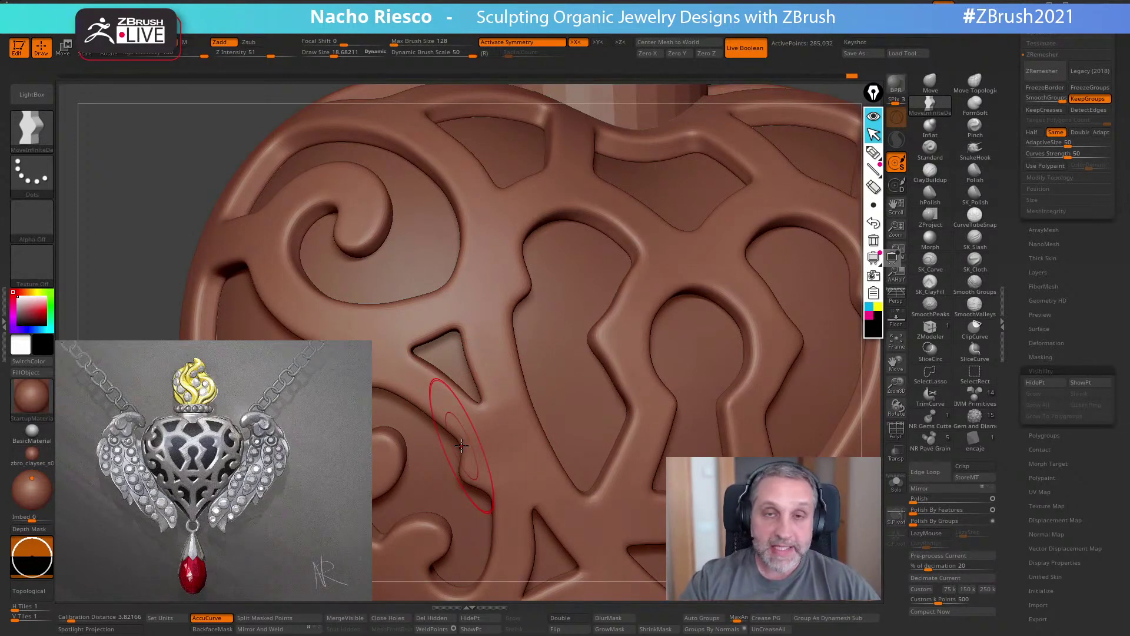
- Turn off AccuCurve and reshape the bars around the lower inner scroll and the neighbouring small triangular opening
{"action": "right_click_drag", "start_coordinate": [491, 420], "coordinate": [521, 202], "text": "ctrl"}
{"action": "left_click_drag", "start_coordinate": [694, 229], "coordinate": [688, 224], "text": "shift"}
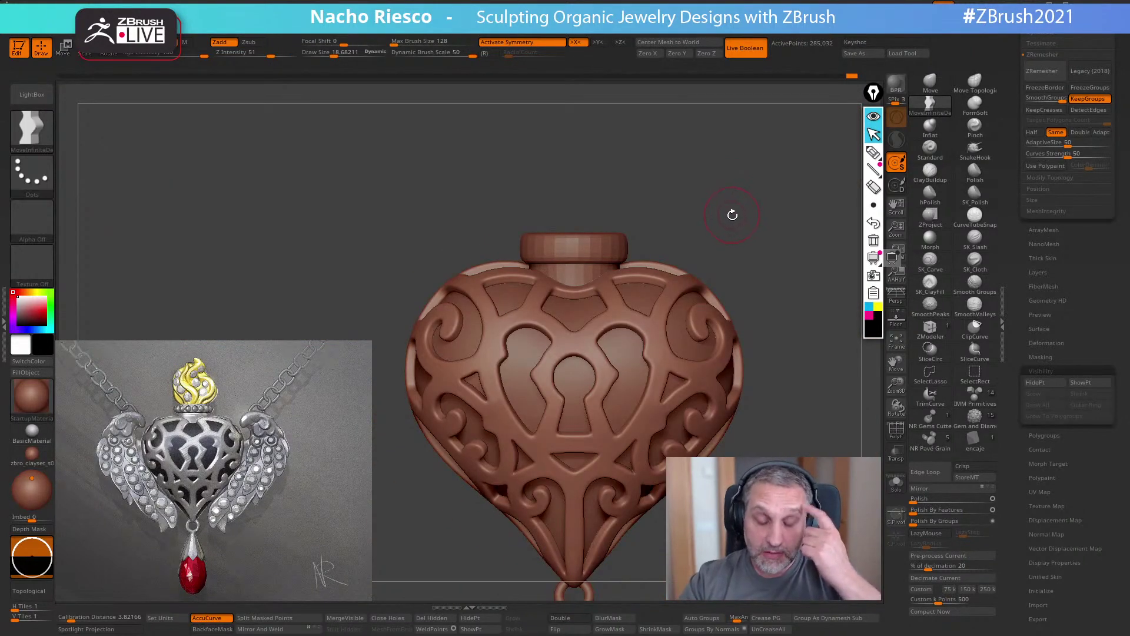
{"action": "right_click_drag", "start_coordinate": [735, 235], "coordinate": [758, 172], "text": "ctrl"}
{"action": "right_click_drag", "start_coordinate": [758, 171], "coordinate": [775, 170]}
{"action": "left_click", "coordinate": [213, 618]}
{"action": "key", "text": "s"}
{"action": "left_click_drag", "start_coordinate": [560, 415], "coordinate": [562, 414]}
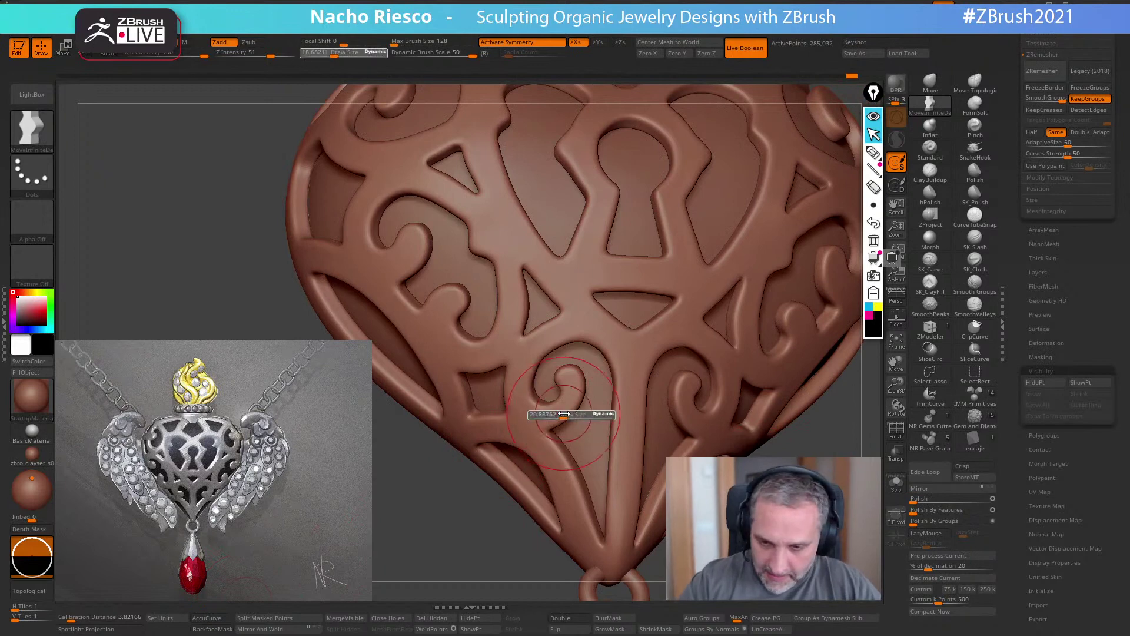
{"action": "mouse_move", "coordinate": [559, 399]}
{"action": "right_mouse_down"}
{"action": "mouse_move", "coordinate": [572, 392]}
{"action": "mouse_move", "coordinate": [570, 404]}
{"action": "right_mouse_up"}
{"action": "key", "text": "s"}
{"action": "left_click_drag", "start_coordinate": [571, 403], "coordinate": [579, 376]}
{"action": "left_click_drag", "start_coordinate": [579, 377], "coordinate": [582, 383]}
{"action": "mouse_move", "coordinate": [513, 376]}
{"action": "left_mouse_down"}
{"action": "mouse_move", "coordinate": [506, 353]}
{"action": "mouse_move", "coordinate": [518, 345]}
{"action": "left_mouse_up"}
{"action": "left_click_drag", "start_coordinate": [550, 304], "coordinate": [599, 293]}
{"action": "right_click_drag", "start_coordinate": [595, 328], "coordinate": [585, 393]}
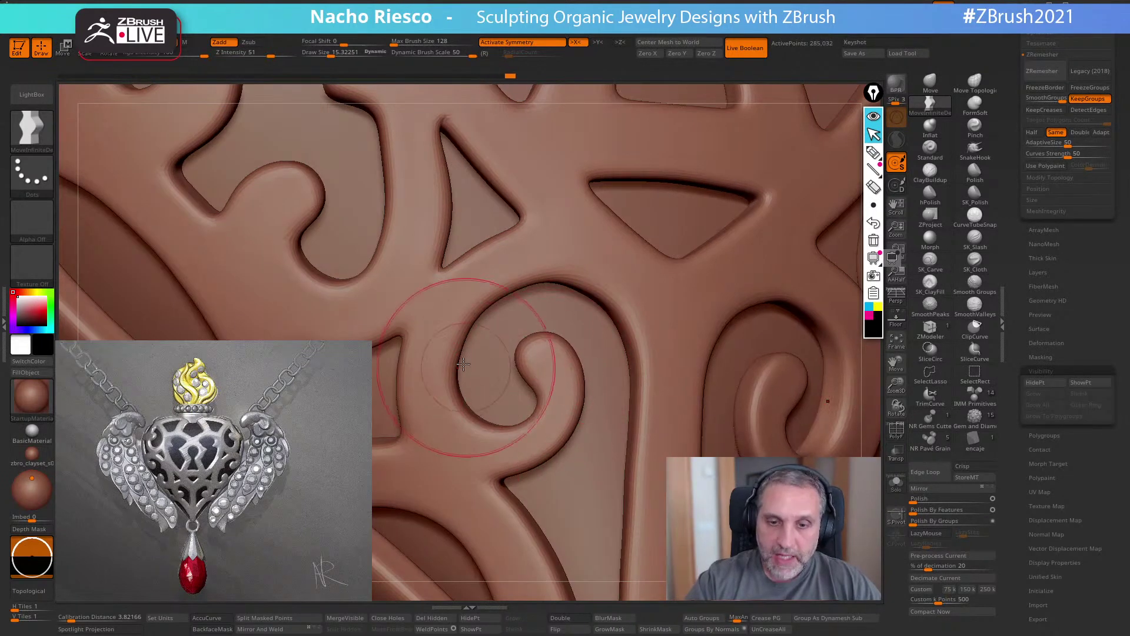
- Set the draw size to about 11.8 and push the lower scroll opening's outer edge outward
{"action": "key", "text": "s"}
{"action": "left_click_drag", "start_coordinate": [492, 337], "coordinate": [455, 341]}
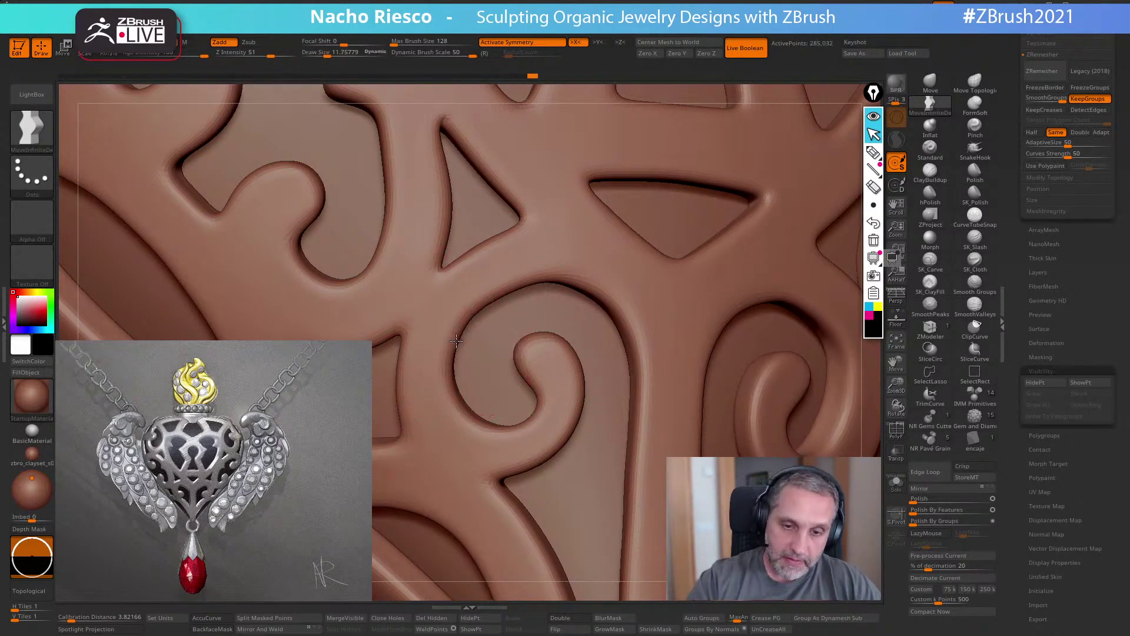
{"action": "right_click_drag", "start_coordinate": [530, 417], "coordinate": [662, 500], "text": "ctrl"}
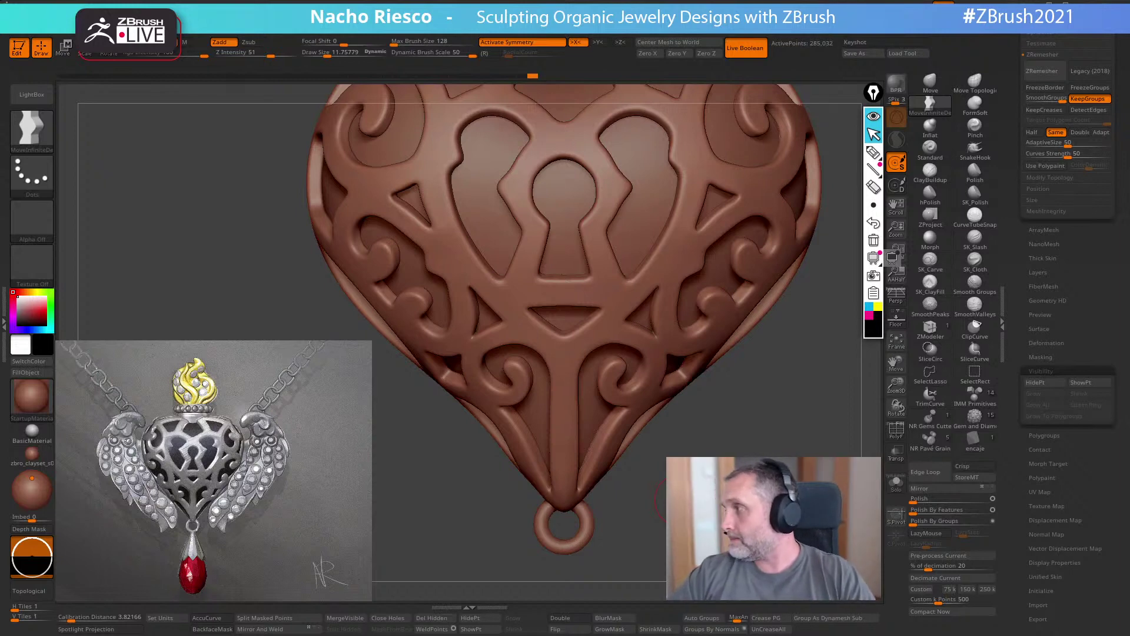
- Set the draw size to about 16.6 and arch the upper edge of the central triangular opening below the keyhole
{"action": "mouse_move", "coordinate": [717, 412]}
{"action": "right_mouse_down", "text": "ctrl"}
{"action": "mouse_move", "coordinate": [718, 482]}
{"action": "mouse_move", "coordinate": [716, 425]}
{"action": "right_mouse_up", "text": "ctrl"}
{"action": "right_click_drag", "start_coordinate": [574, 346], "coordinate": [576, 335]}
{"action": "key", "text": "s"}
{"action": "mouse_move", "coordinate": [572, 348]}
{"action": "left_mouse_down"}
{"action": "mouse_move", "coordinate": [566, 338]}
{"action": "mouse_move", "coordinate": [592, 342]}
{"action": "mouse_move", "coordinate": [555, 306]}
{"action": "left_mouse_up"}
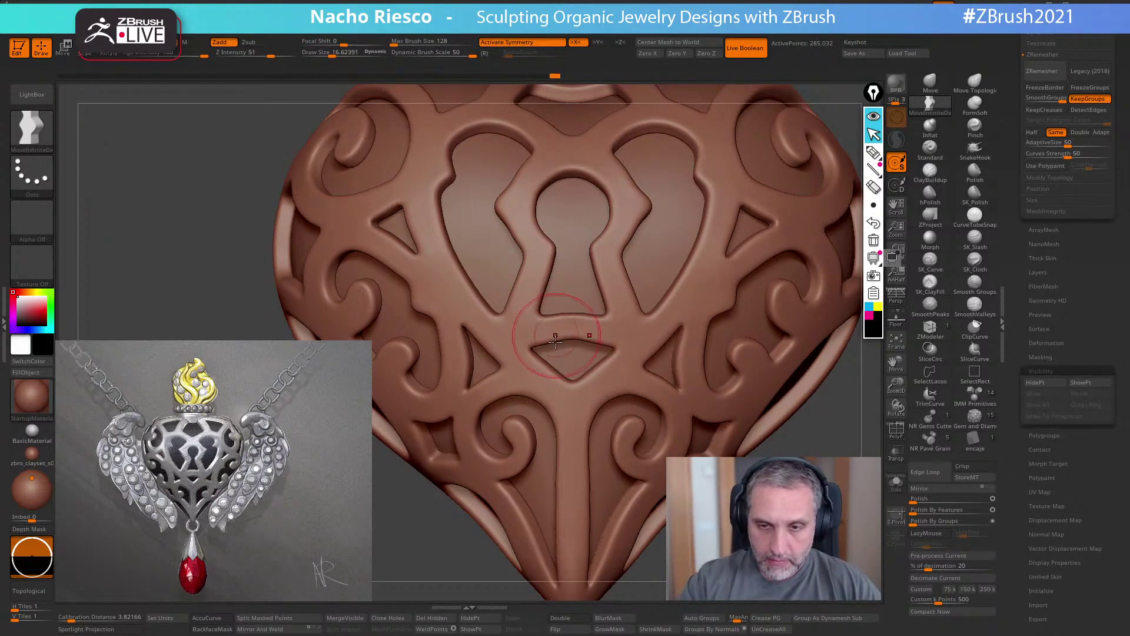
- Turn on AccuCurve, set the draw size to about 13.5, and pull the keyhole's lower corners outward into points
{"action": "left_click", "coordinate": [221, 621]}
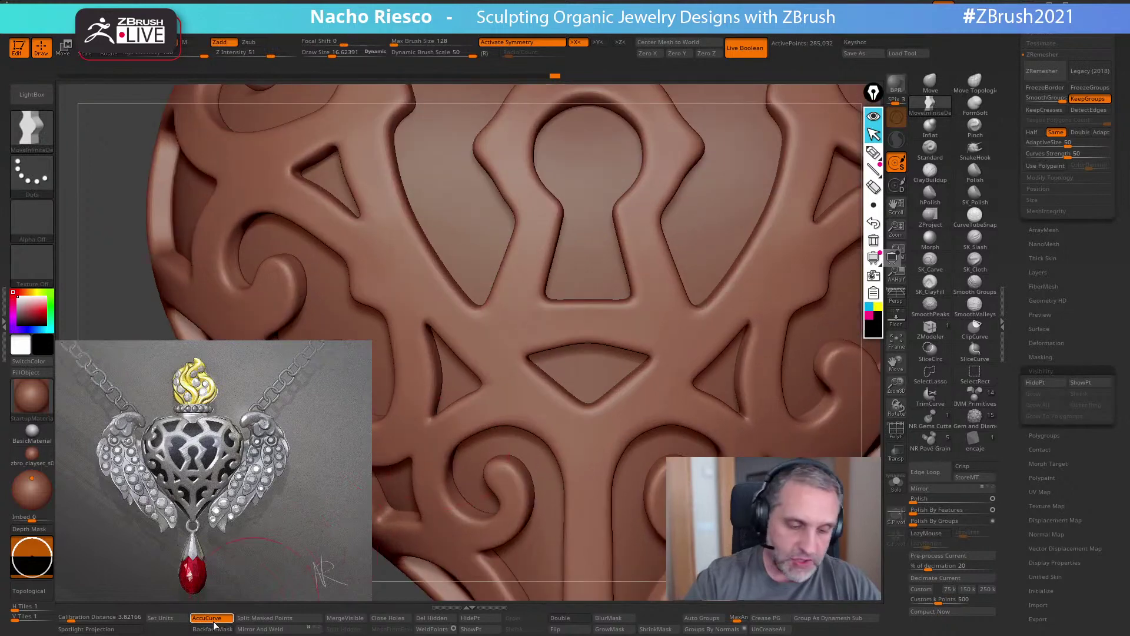
{"action": "key", "text": "s"}
{"action": "left_click_drag", "start_coordinate": [558, 307], "coordinate": [544, 297]}
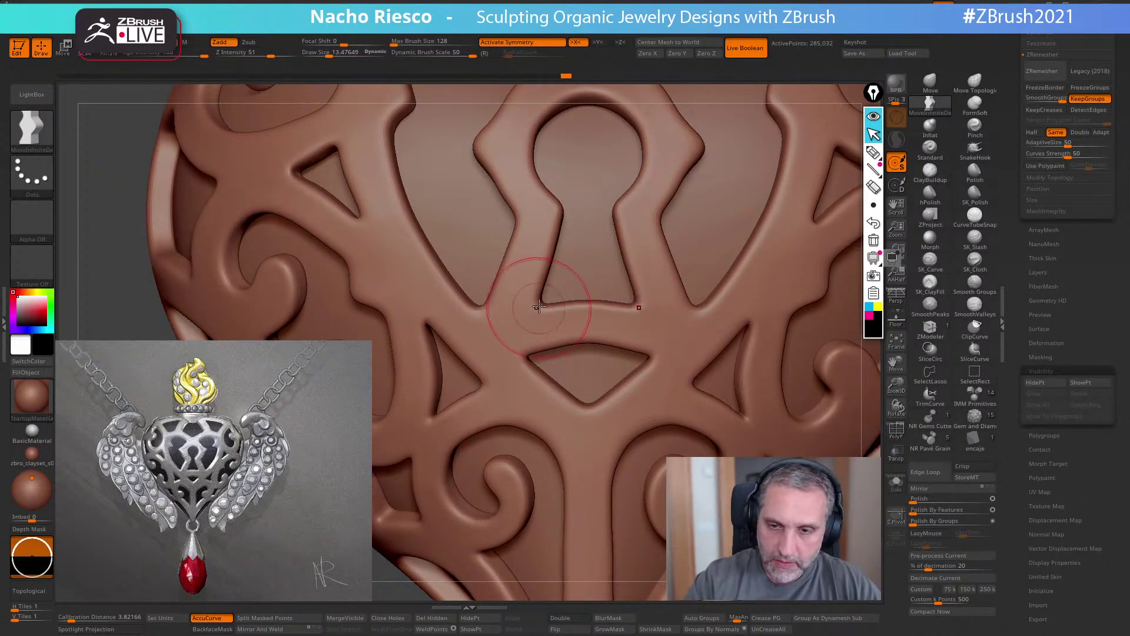
{"action": "mouse_move", "coordinate": [621, 294]}
{"action": "right_mouse_down", "text": "ctrl"}
{"action": "mouse_move", "coordinate": [598, 229]}
{"action": "mouse_move", "coordinate": [603, 147]}
{"action": "mouse_move", "coordinate": [625, 280]}
{"action": "right_mouse_up", "text": "ctrl"}
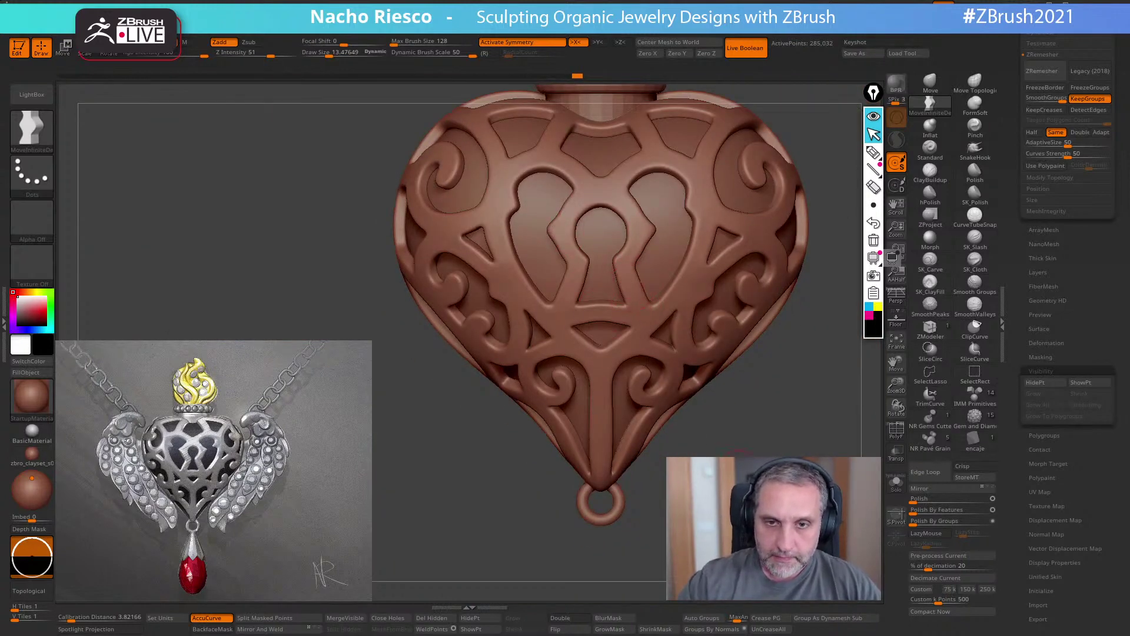
{"action": "right_click_drag", "start_coordinate": [565, 330], "coordinate": [567, 311], "text": "ctrl"}
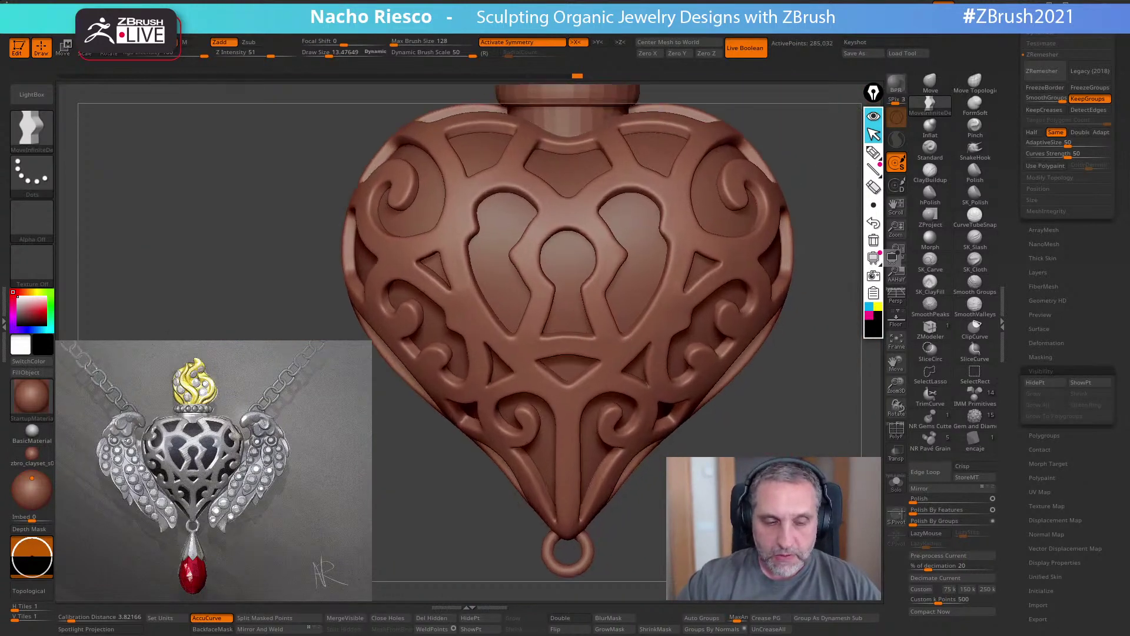
- Adjust the corners of the openings beside the neck at the top of the heart
{"action": "mouse_move", "coordinate": [589, 265]}
{"action": "right_mouse_down"}
{"action": "mouse_move", "coordinate": [588, 359]}
{"action": "mouse_move", "coordinate": [583, 294]}
{"action": "mouse_move", "coordinate": [568, 400]}
{"action": "mouse_move", "coordinate": [563, 306]}
{"action": "mouse_move", "coordinate": [593, 452]}
{"action": "right_mouse_up"}
{"action": "mouse_move", "coordinate": [527, 413]}
{"action": "left_mouse_down"}
{"action": "mouse_move", "coordinate": [529, 399]}
{"action": "mouse_move", "coordinate": [532, 407]}
{"action": "mouse_move", "coordinate": [494, 377]}
{"action": "left_mouse_up"}
{"action": "right_click_drag", "start_coordinate": [494, 377], "coordinate": [486, 332]}
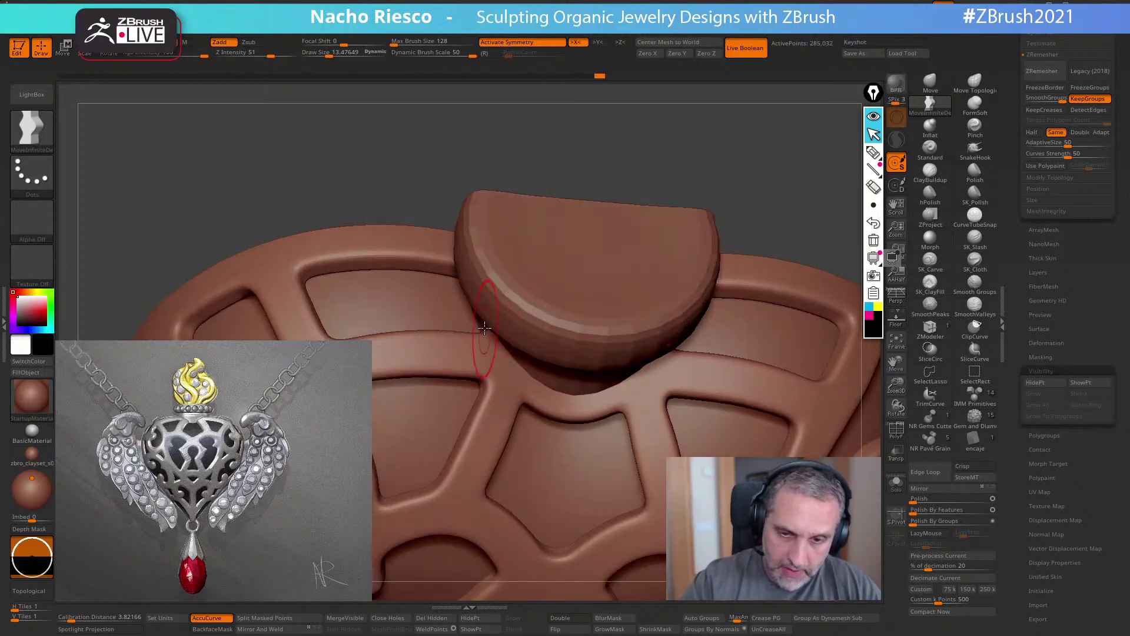
{"action": "left_click_drag", "start_coordinate": [496, 296], "coordinate": [498, 290]}
{"action": "mouse_move", "coordinate": [743, 154]}
{"action": "right_mouse_down", "text": "shift"}
{"action": "mouse_move", "coordinate": [754, 195]}
{"action": "mouse_move", "coordinate": [719, 209]}
{"action": "mouse_move", "coordinate": [722, 133]}
{"action": "right_mouse_up", "text": "shift"}
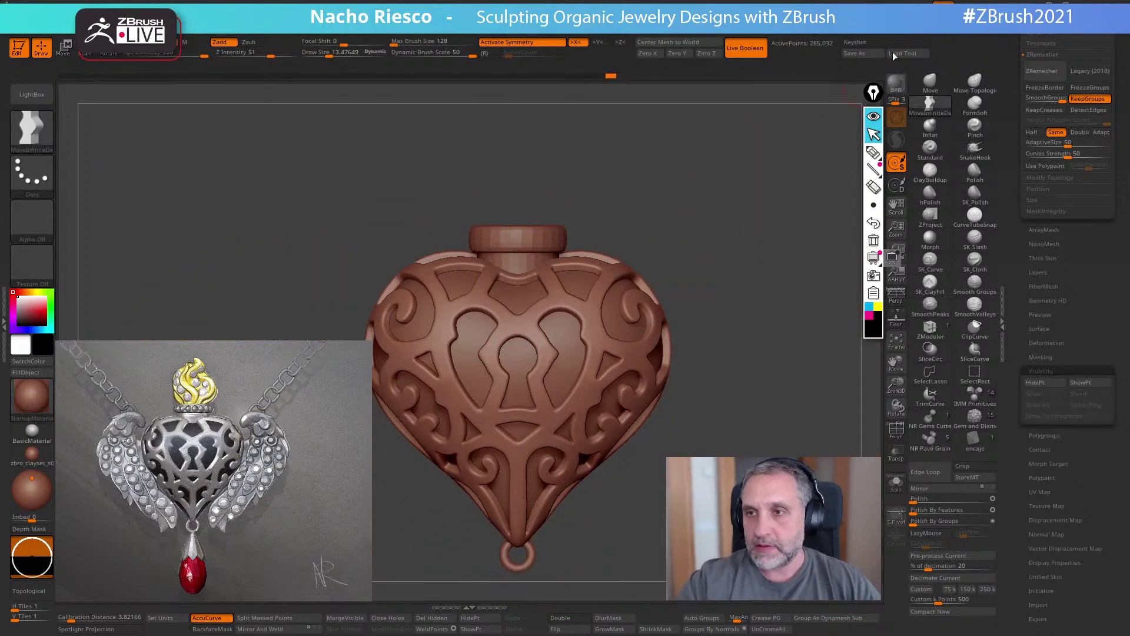
- Save the tool over the existing Sacred Heart2 file
{"action": "left_click", "coordinate": [862, 53]}
{"action": "double_click", "coordinate": [626, 126]}
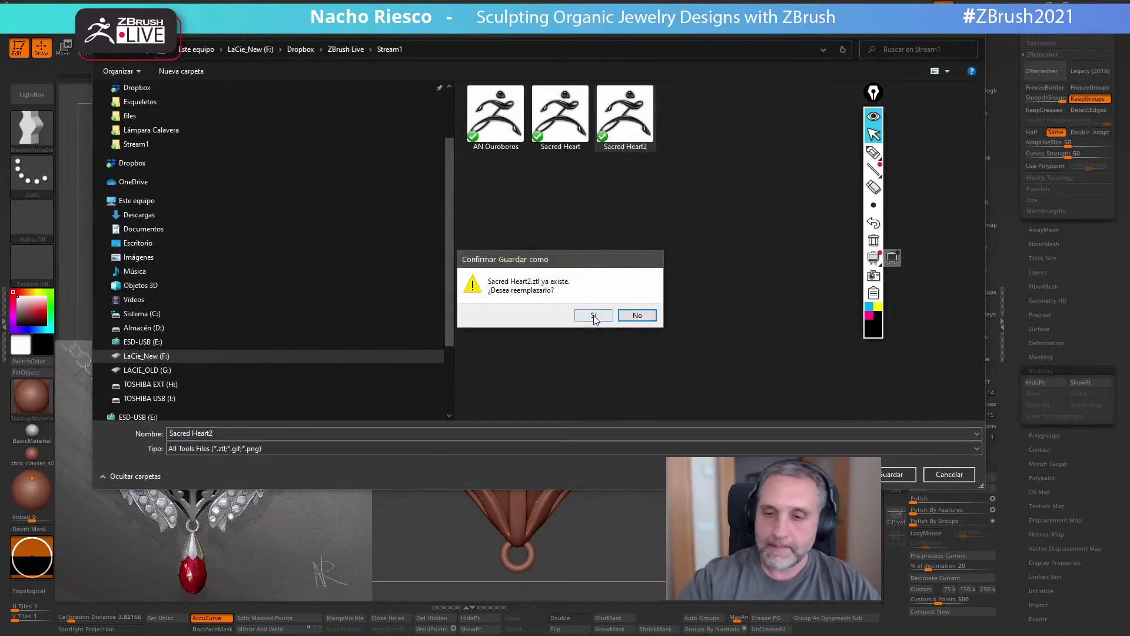
{"action": "left_click", "coordinate": [596, 316]}
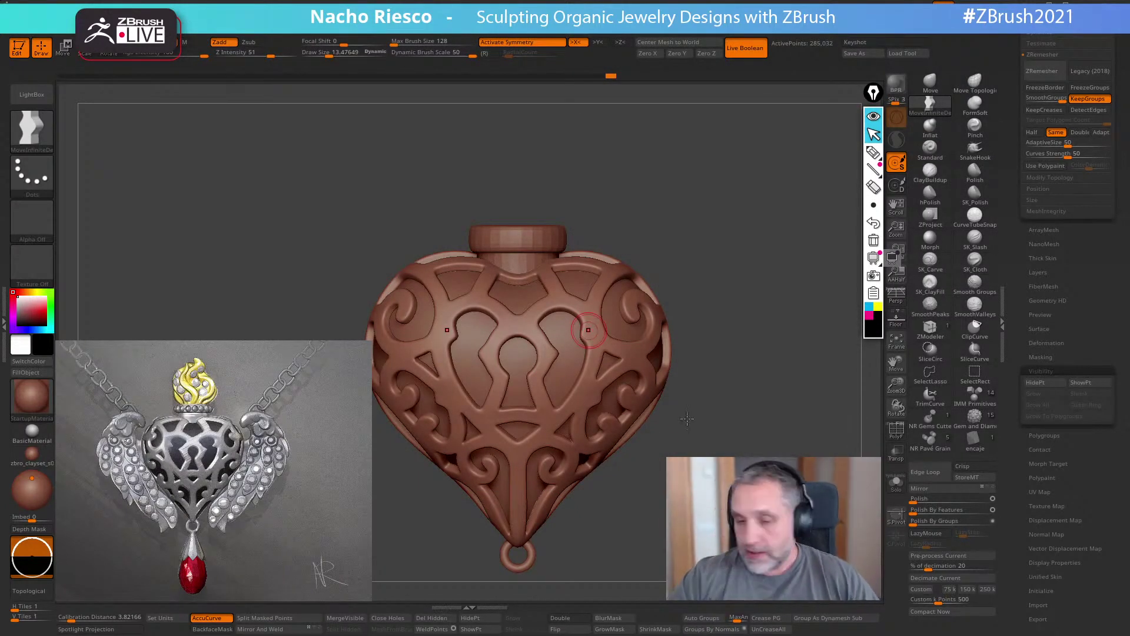
- Select the heart's neck piece and move it slightly upward
{"action": "left_click_drag", "start_coordinate": [736, 500], "coordinate": [761, 462], "text": "alt"}
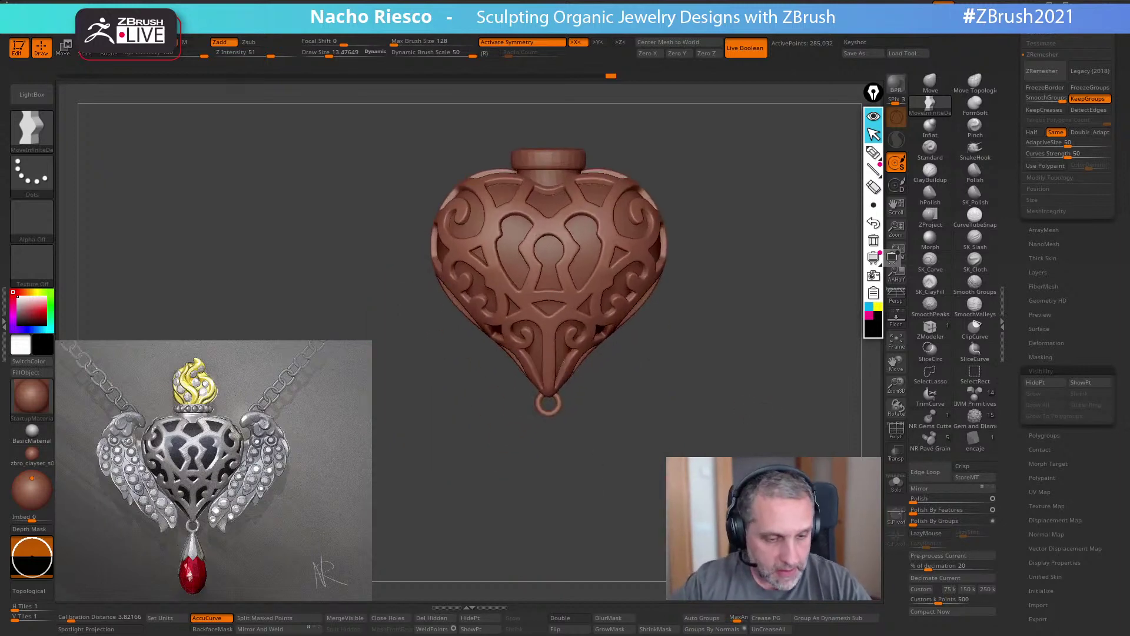
{"action": "left_click_drag", "start_coordinate": [732, 366], "coordinate": [760, 521]}
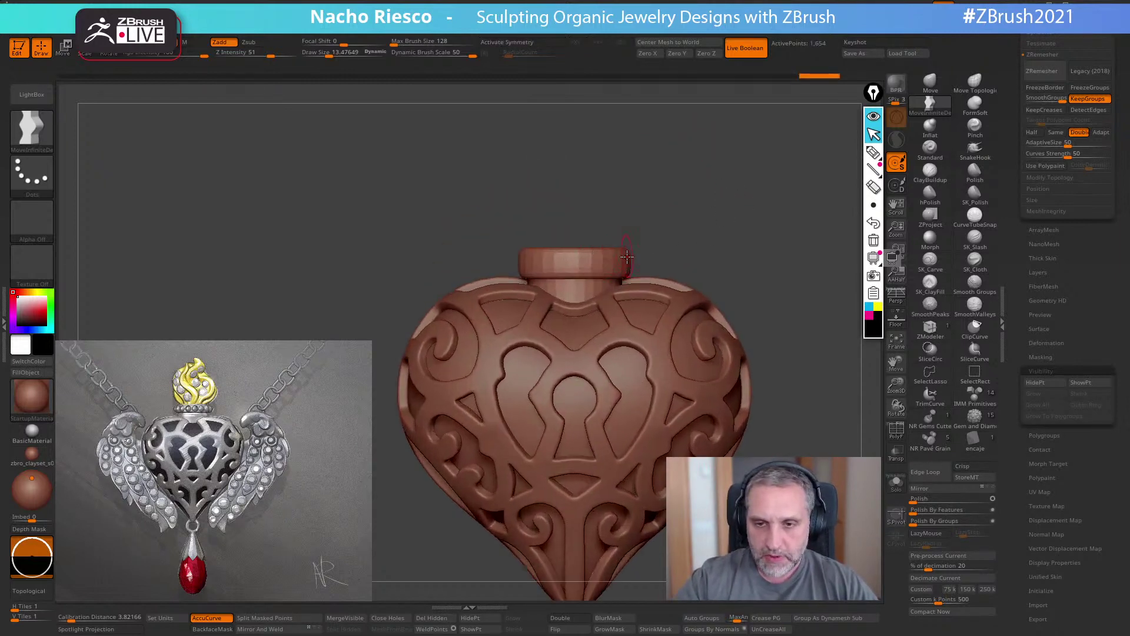
{"action": "key", "text": "w"}
{"action": "left_click_drag", "start_coordinate": [573, 193], "coordinate": [574, 187]}
{"action": "key", "text": "q"}
{"action": "mouse_move", "coordinate": [747, 211]}
{"action": "left_mouse_down"}
{"action": "mouse_move", "coordinate": [746, 194]}
{"action": "mouse_move", "coordinate": [747, 205]}
{"action": "left_mouse_up"}
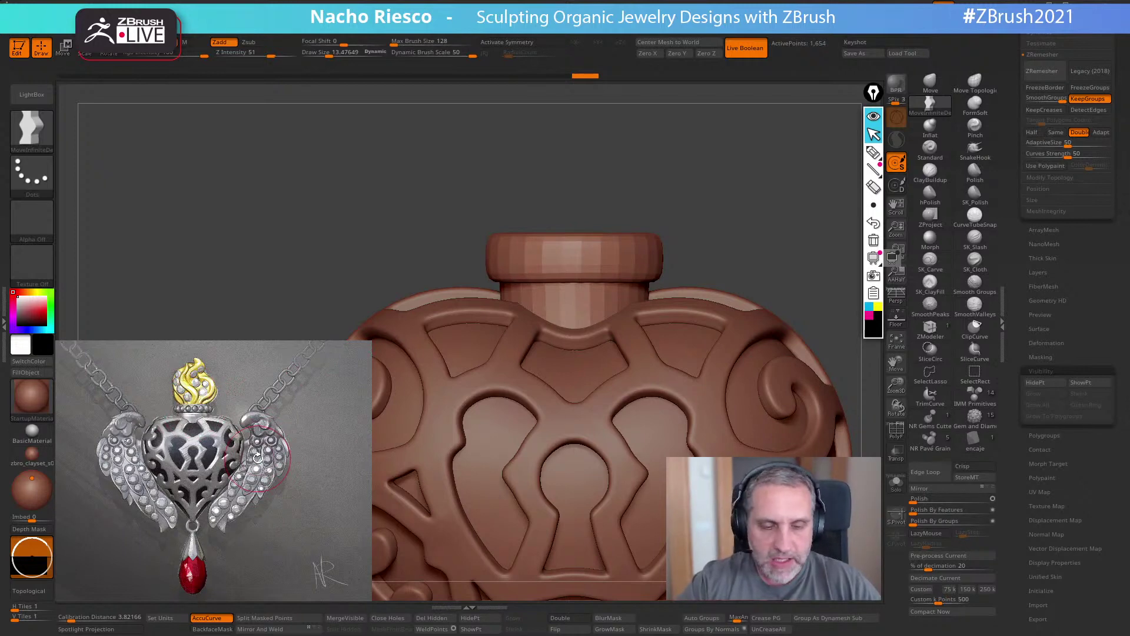
{"action": "left_click_drag", "start_coordinate": [790, 258], "coordinate": [783, 231], "text": "alt"}
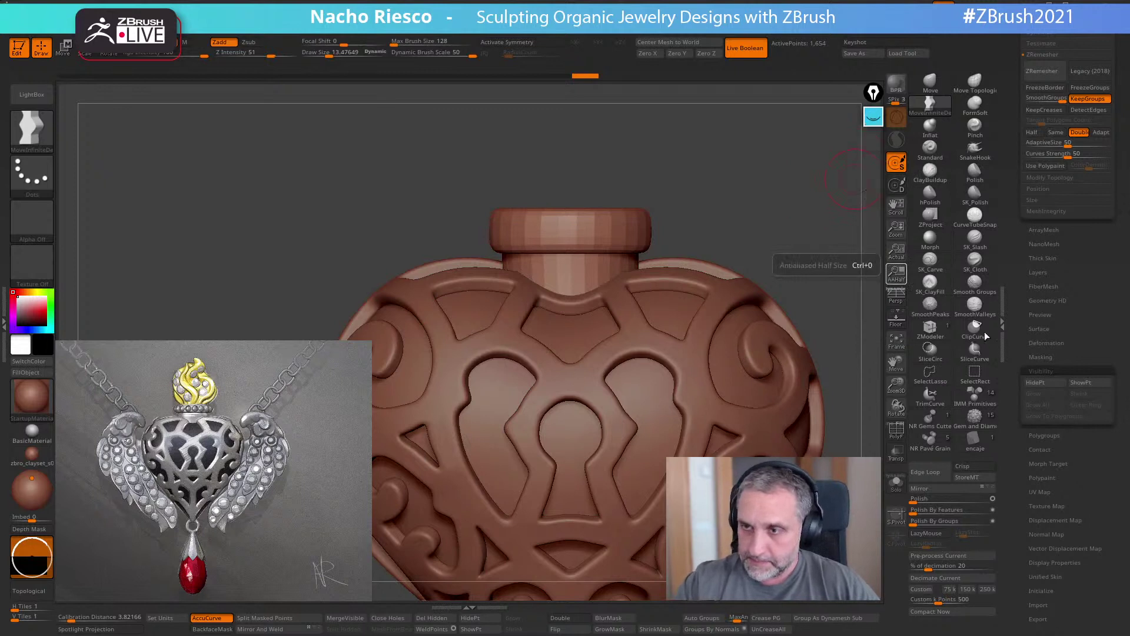
- Choose the sphere from the IMM Primitives brush, and try placing single spheres on the neck's collar, undoing them
{"action": "left_click", "coordinate": [975, 394]}
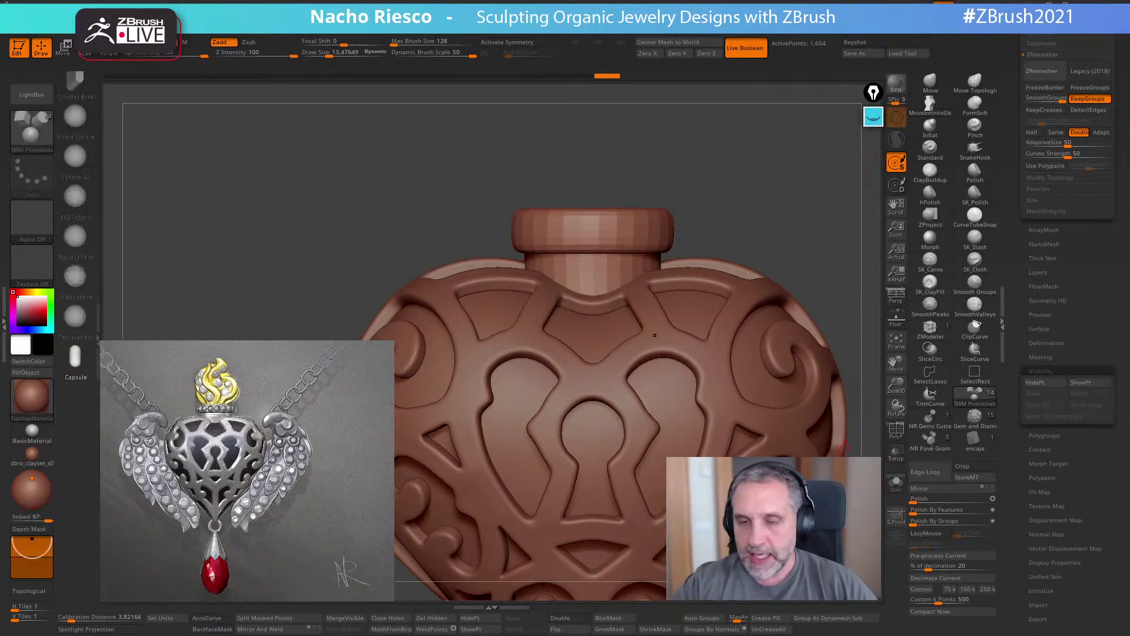
{"action": "left_click", "coordinate": [75, 118]}
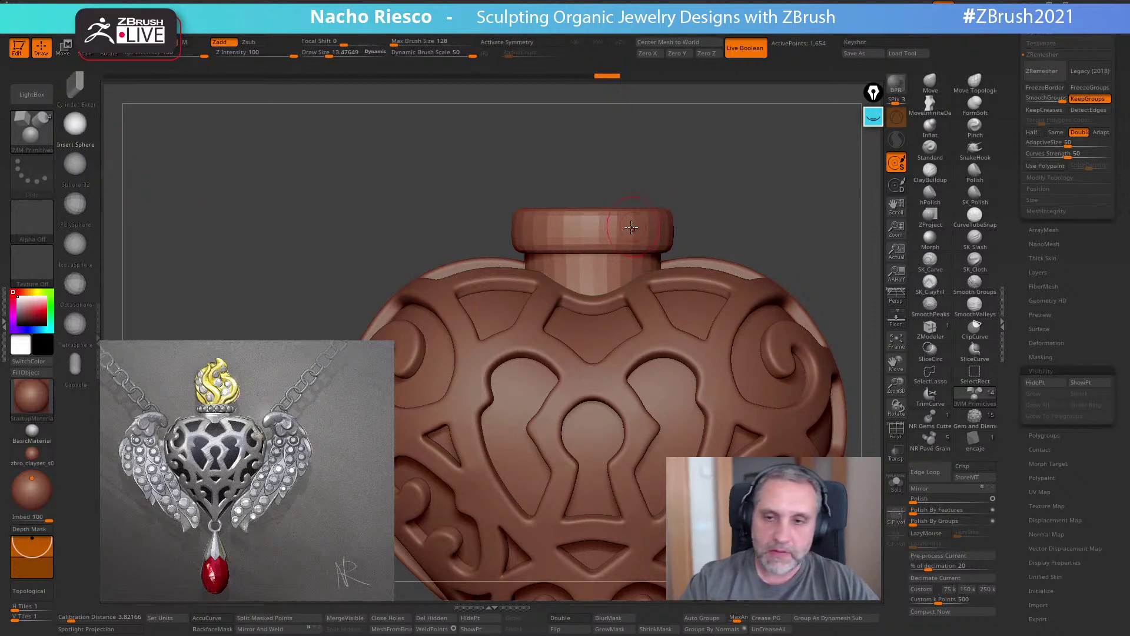
{"action": "left_click_drag", "start_coordinate": [573, 230], "coordinate": [577, 232]}
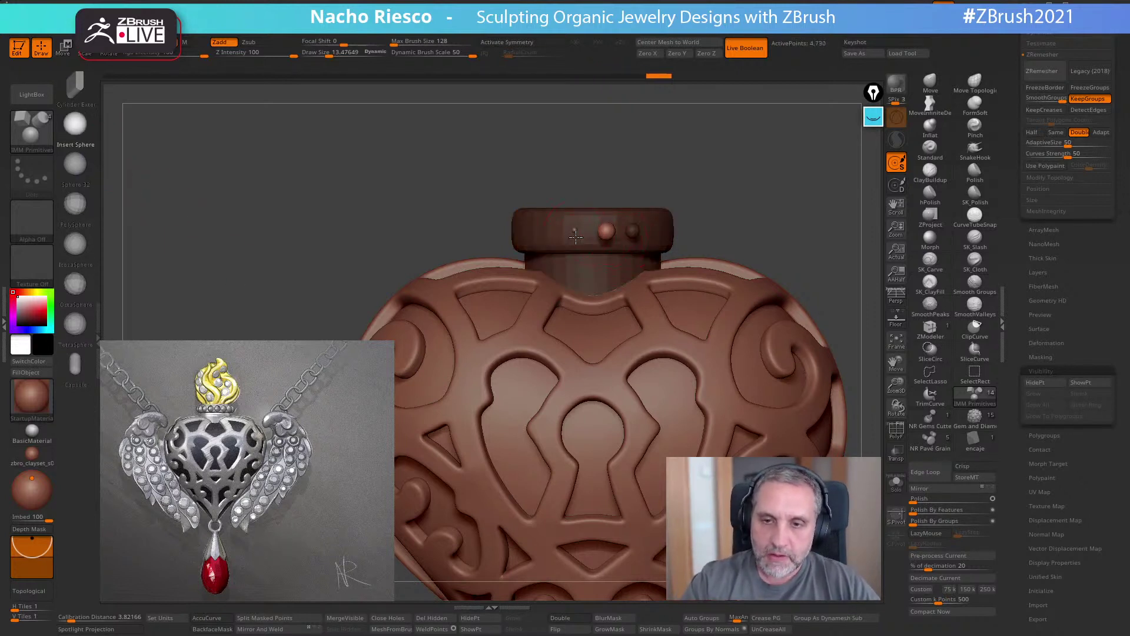
{"action": "key", "text": "ctrl+z"}
{"action": "key", "text": "ctrl+z"}
{"action": "key", "text": "ctrl+z"}
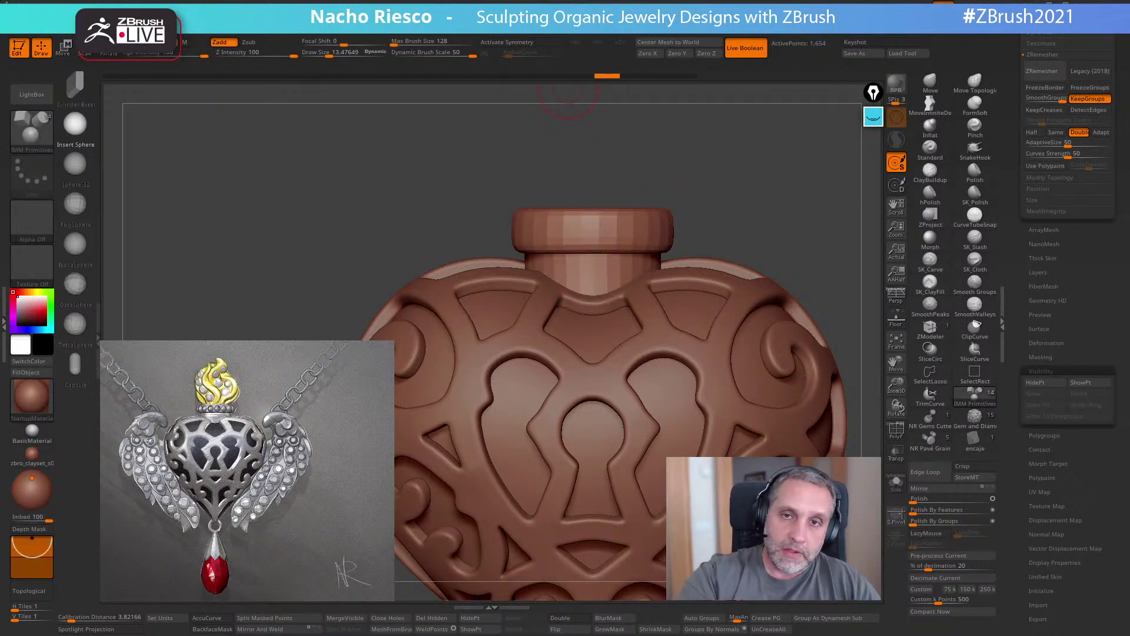
- Enable Curve Mode for the sphere brush, and try a row of spheres across the collar at draw size about 10.7, undoing it
{"action": "mouse_move", "coordinate": [534, 19]}
{"action": "left_click", "coordinate": [592, 207]}
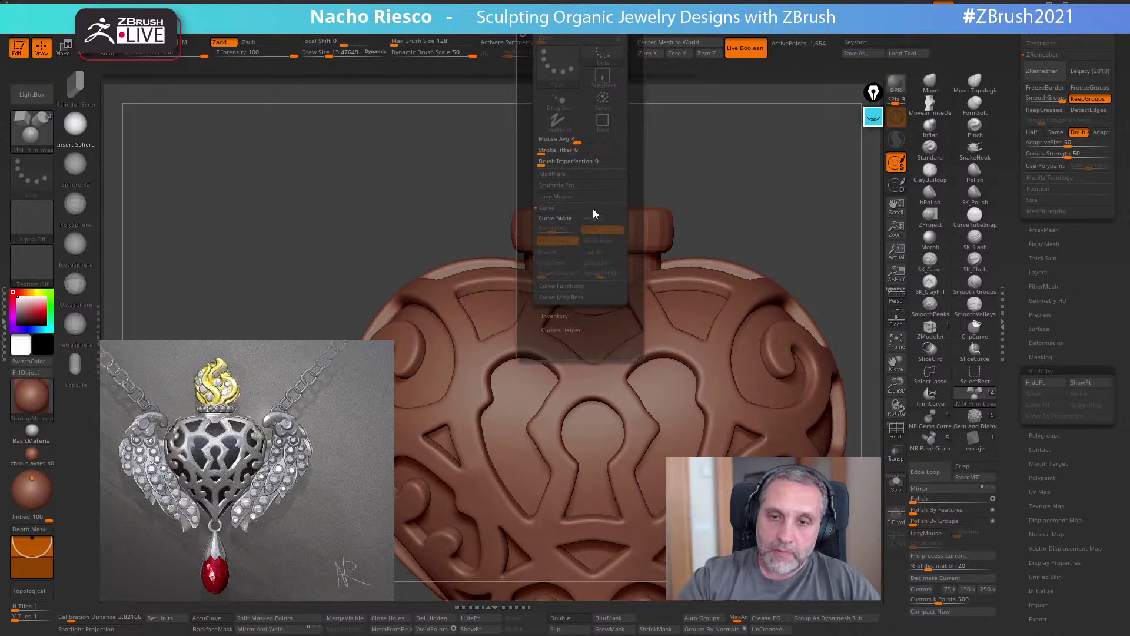
{"action": "left_click", "coordinate": [559, 220]}
{"action": "key", "text": "s"}
{"action": "left_click_drag", "start_coordinate": [665, 245], "coordinate": [692, 229]}
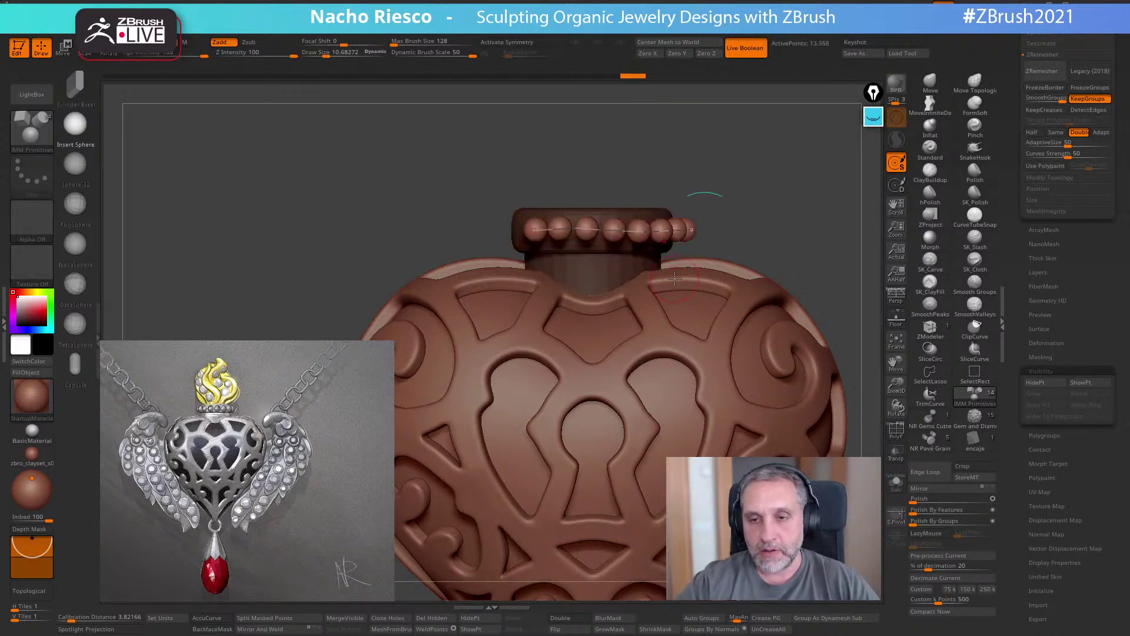
{"action": "key", "text": "ctrl+z"}
- Solo the neck piece and draw a curve of spheres around its collar at draw size about 6.2, undoing the larger-sized attempts
{"action": "left_click", "coordinate": [898, 487]}
{"action": "mouse_move", "coordinate": [781, 271]}
{"action": "left_mouse_down", "text": "alt"}
{"action": "mouse_move", "coordinate": [777, 325]}
{"action": "mouse_move", "coordinate": [709, 371]}
{"action": "left_mouse_up", "text": "alt"}
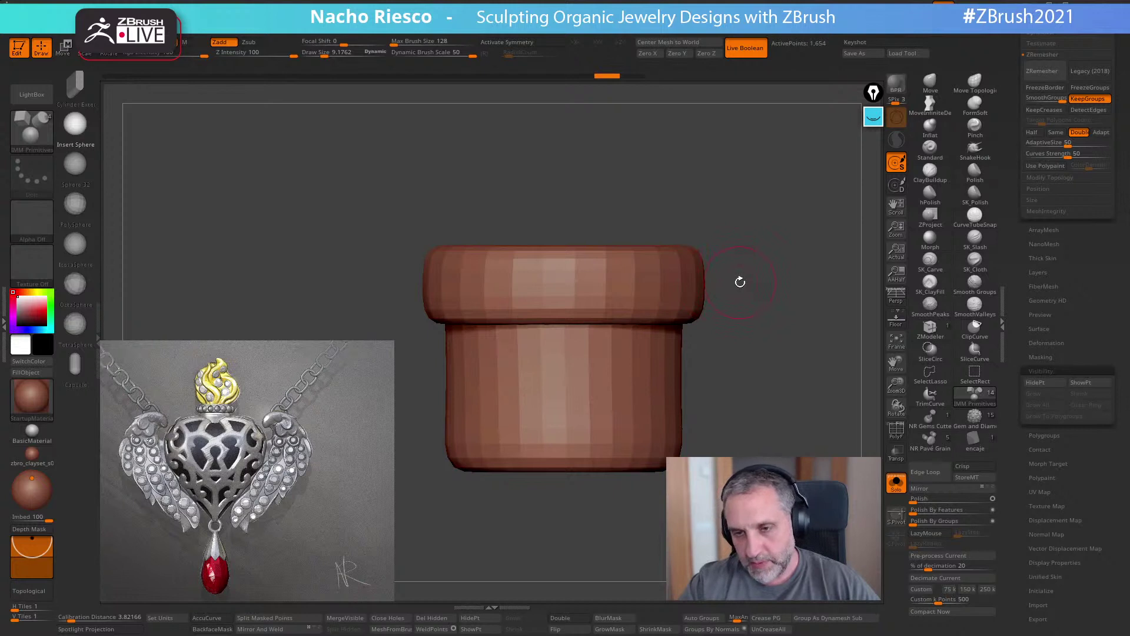
{"action": "left_click_drag", "start_coordinate": [515, 286], "coordinate": [838, 276]}
{"action": "key", "text": "ctrl+z"}
{"action": "mouse_move", "coordinate": [503, 279]}
{"action": "left_mouse_down"}
{"action": "mouse_move", "coordinate": [774, 277]}
{"action": "mouse_move", "coordinate": [719, 285]}
{"action": "left_mouse_up"}
{"action": "key", "text": "ctrl+z"}
{"action": "key", "text": "s"}
{"action": "left_click_drag", "start_coordinate": [539, 287], "coordinate": [808, 280]}
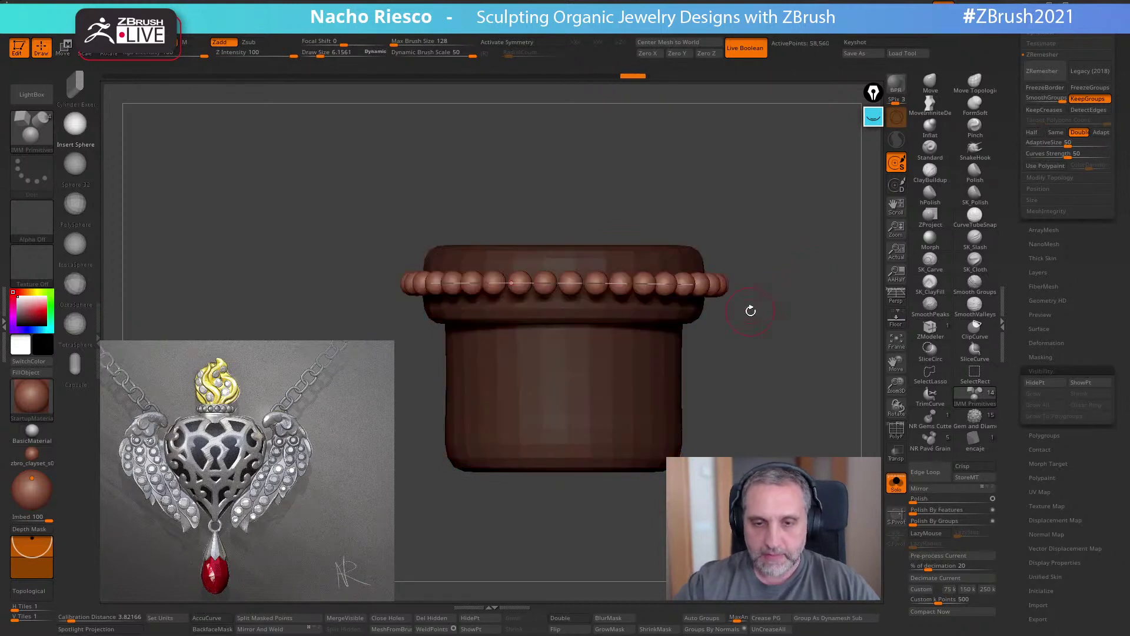
- Redraw the sphere curve around the neck's collar with the brush imbed at 6 and the draw size at about 12.9
{"action": "key", "text": "s"}
{"action": "left_click_drag", "start_coordinate": [781, 276], "coordinate": [786, 277]}
{"action": "key", "text": "ctrl+z"}
{"action": "left_click_drag", "start_coordinate": [32, 541], "coordinate": [32, 557]}
{"action": "mouse_move", "coordinate": [576, 285]}
{"action": "left_mouse_down"}
{"action": "mouse_move", "coordinate": [641, 284]}
{"action": "mouse_move", "coordinate": [535, 285]}
{"action": "mouse_move", "coordinate": [818, 278]}
{"action": "mouse_move", "coordinate": [792, 302]}
{"action": "mouse_move", "coordinate": [738, 281]}
{"action": "left_mouse_up"}
{"action": "key", "text": "s"}
{"action": "left_click", "coordinate": [681, 285]}
{"action": "key", "text": "s"}
{"action": "left_click", "coordinate": [662, 286]}
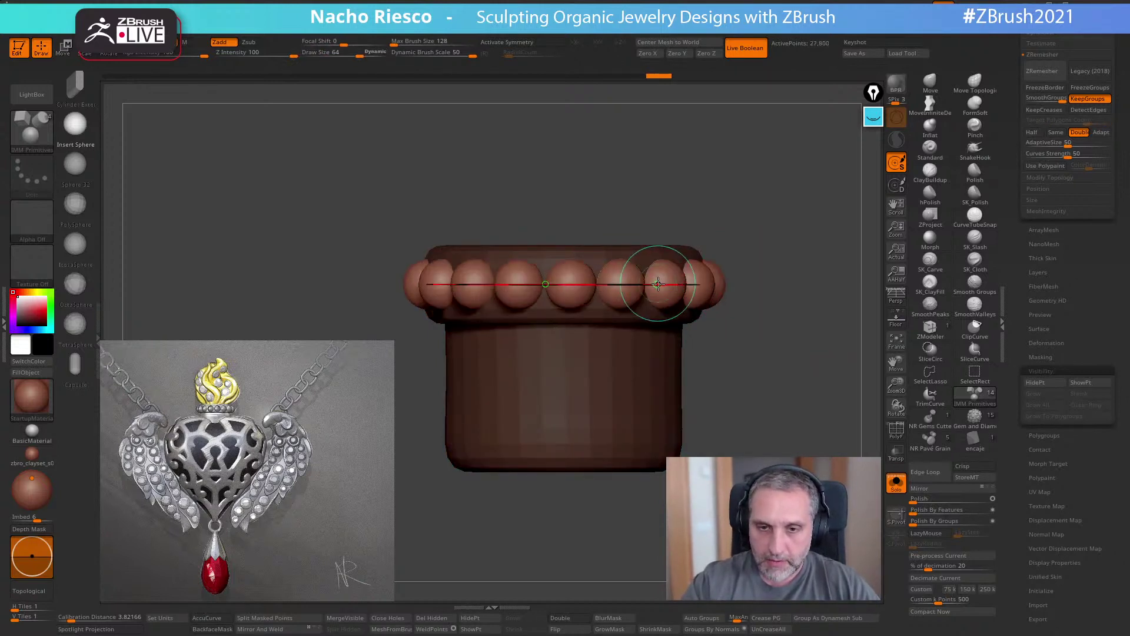
{"action": "left_click_drag", "start_coordinate": [766, 490], "coordinate": [757, 406], "text": "alt"}
{"action": "left_click_drag", "start_coordinate": [756, 406], "coordinate": [742, 467]}
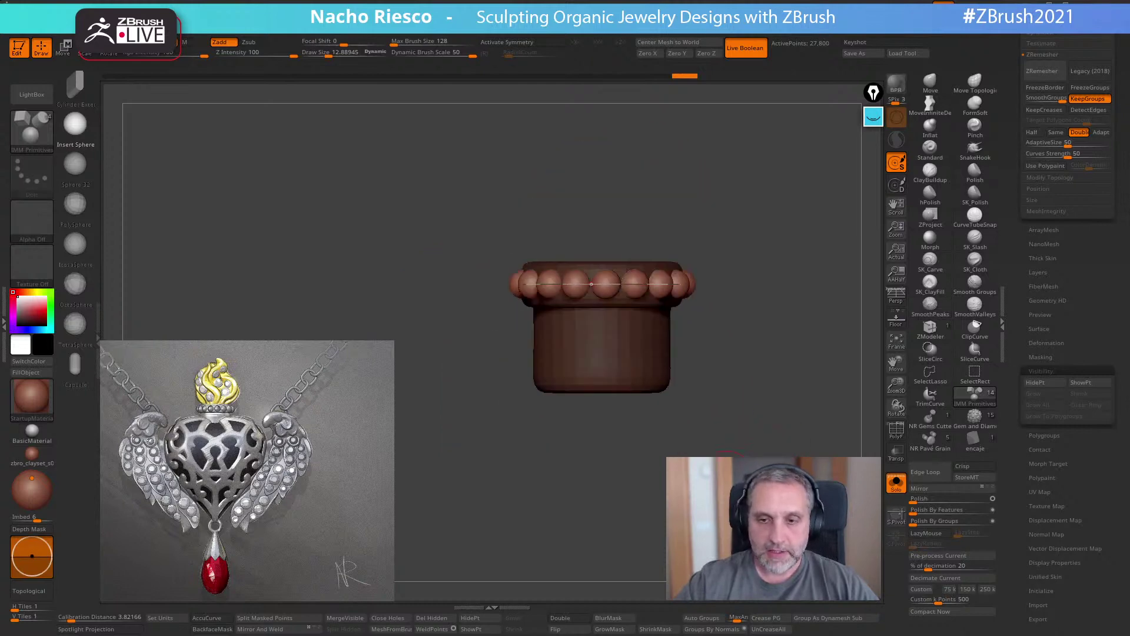
- Split the row of spheres off the neck piece into its own subtool and leave Solo mode to show the whole pendant
{"action": "left_click", "coordinate": [286, 619]}
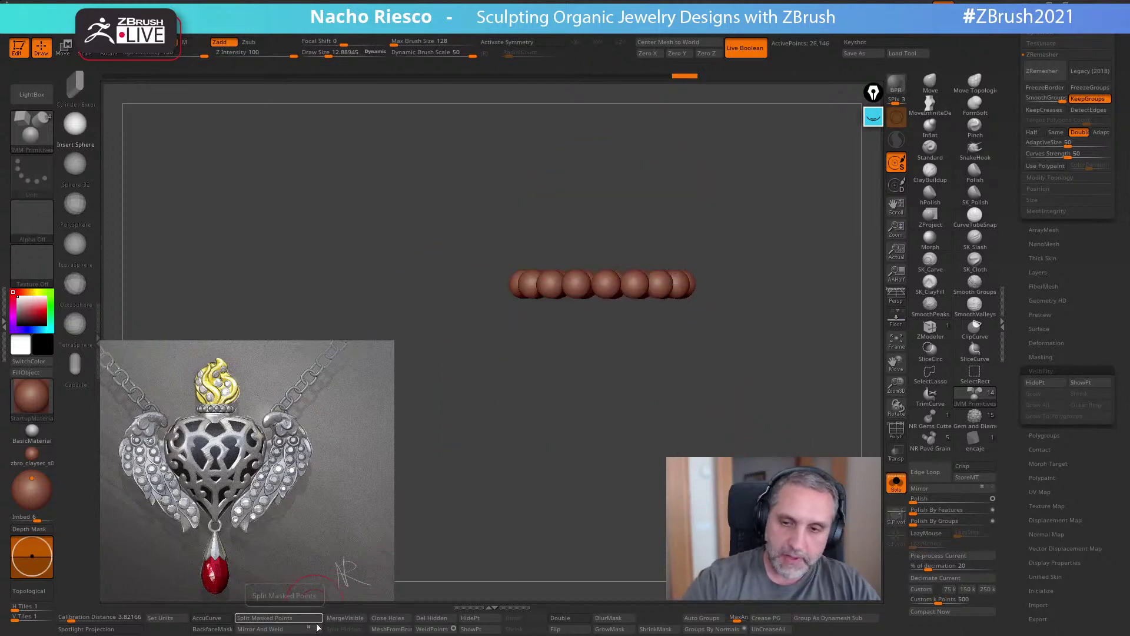
{"action": "left_click", "coordinate": [899, 490]}
{"action": "left_click_drag", "start_coordinate": [807, 189], "coordinate": [729, 219], "text": "alt"}
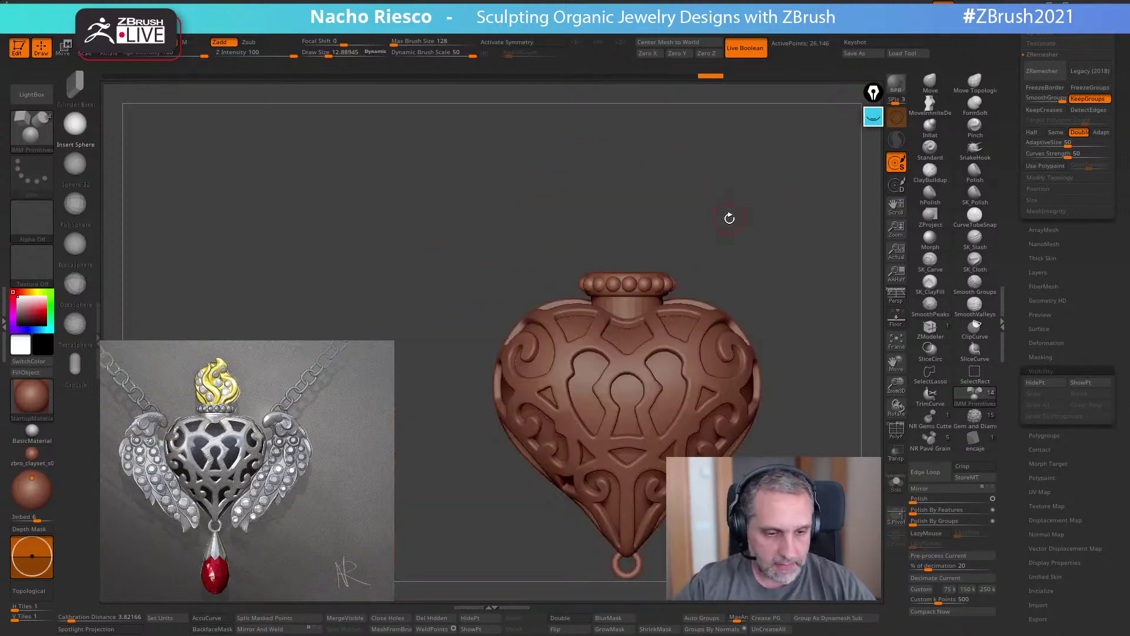
{"action": "left_click_drag", "start_coordinate": [794, 236], "coordinate": [799, 281], "text": "alt"}
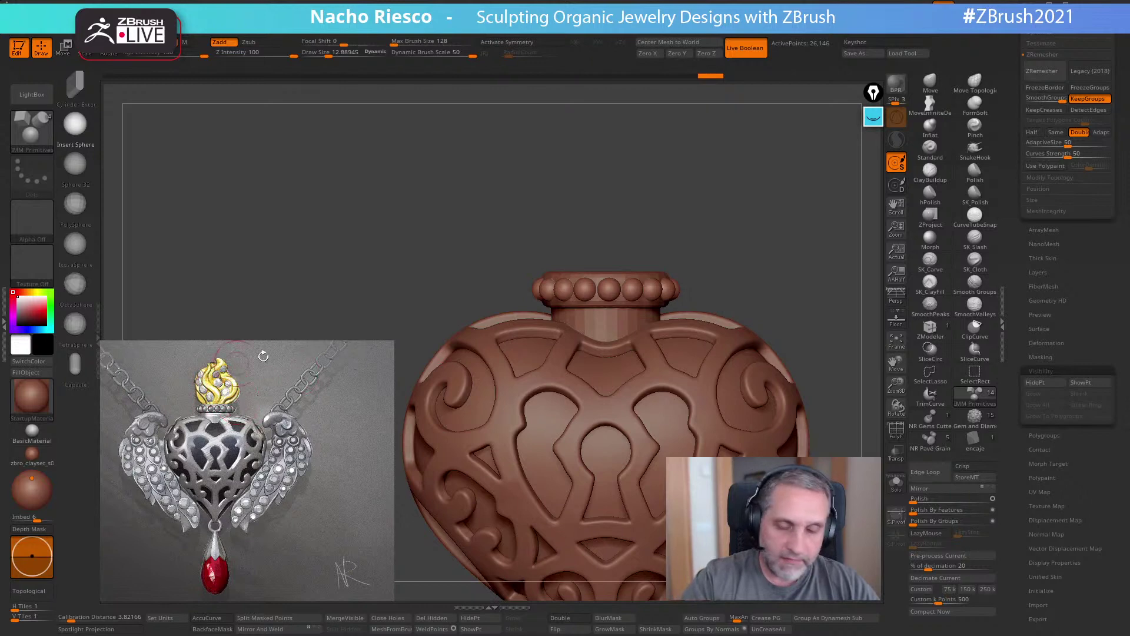
- Turn off Live Boolean, select the cube cutting through the heart and move it upward
{"action": "left_click_drag", "start_coordinate": [1010, 191], "coordinate": [1012, 382]}
{"action": "left_click_drag", "start_coordinate": [1014, 233], "coordinate": [1011, 253]}
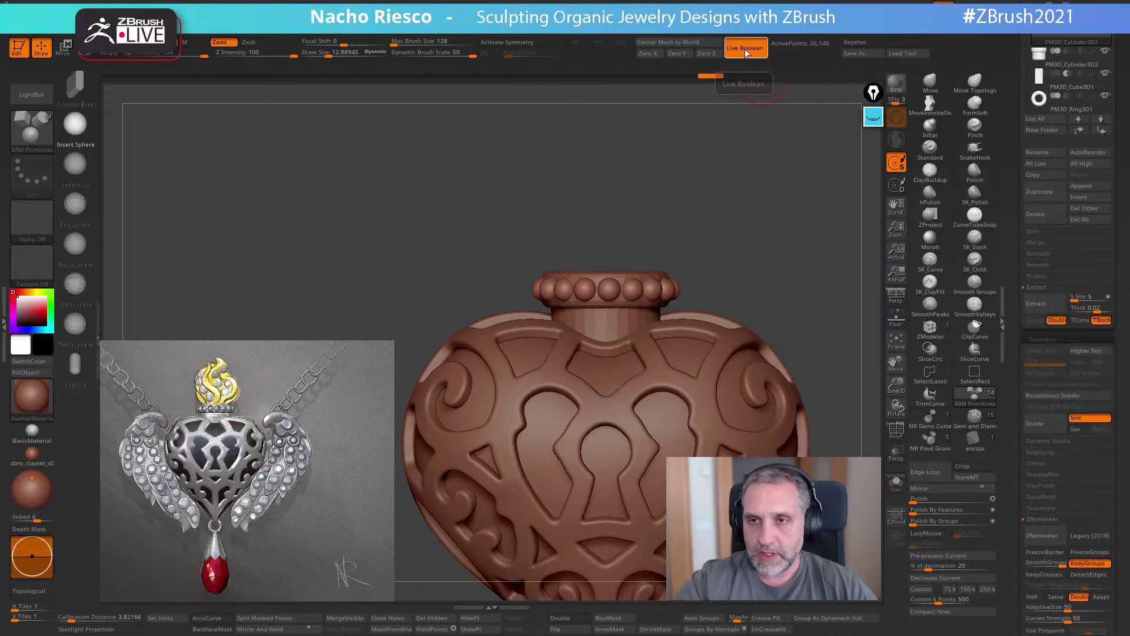
{"action": "left_click", "coordinate": [746, 52]}
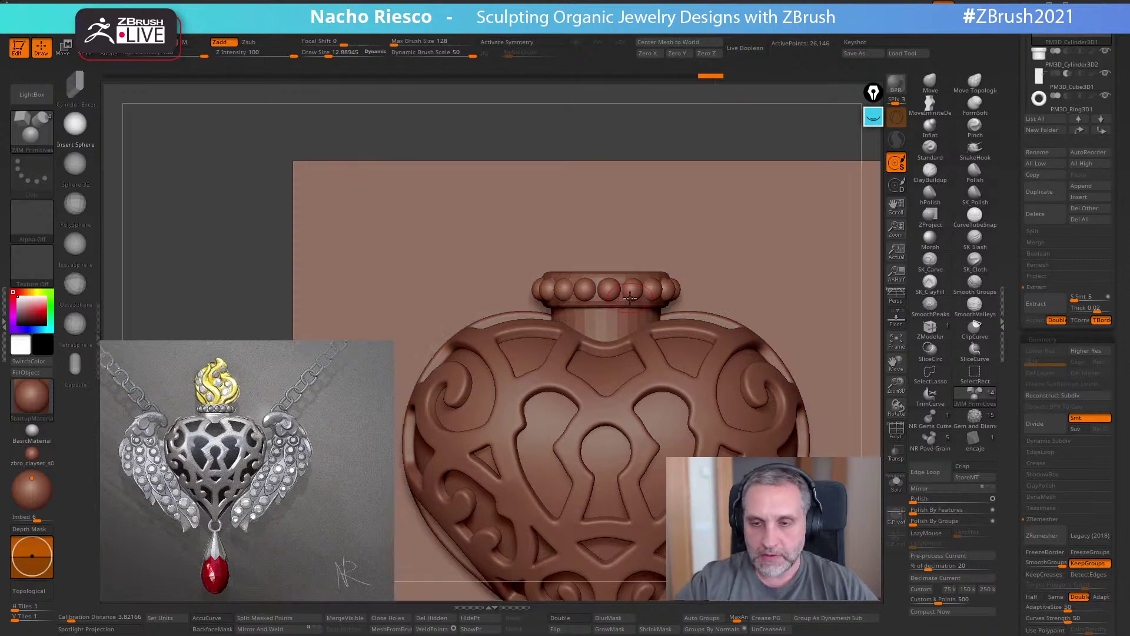
{"action": "left_click", "coordinate": [801, 380], "text": "alt"}
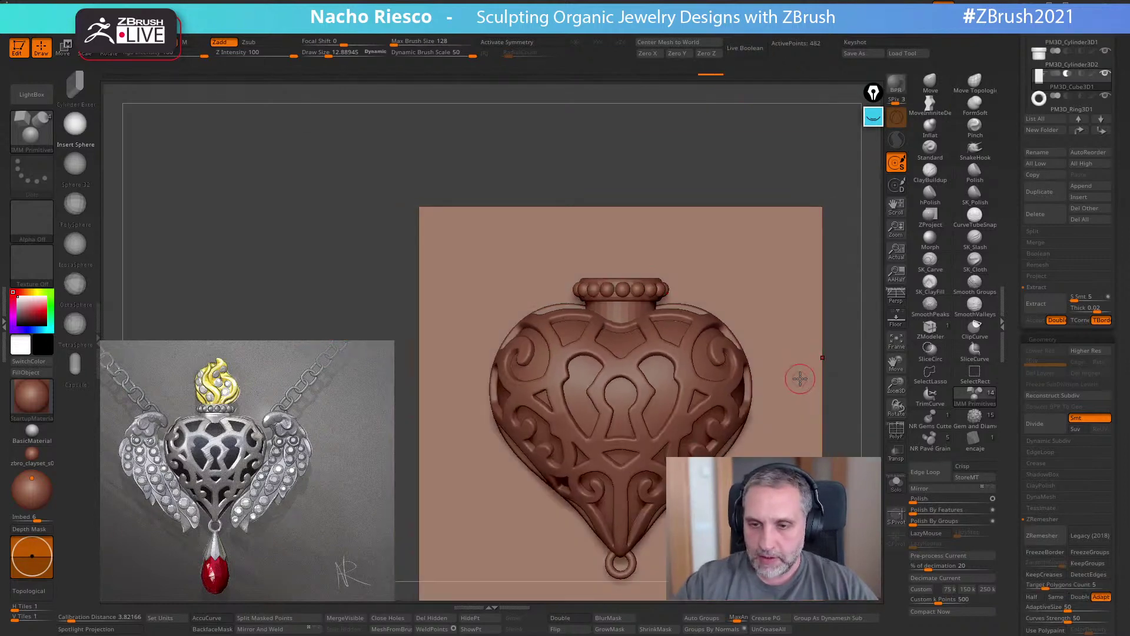
{"action": "key", "text": "w"}
{"action": "left_click_drag", "start_coordinate": [619, 334], "coordinate": [619, 299]}
{"action": "key", "text": "q"}
{"action": "mouse_move", "coordinate": [841, 247]}
{"action": "left_mouse_down", "text": "alt"}
{"action": "mouse_move", "coordinate": [823, 256]}
{"action": "mouse_move", "coordinate": [810, 292]}
{"action": "left_mouse_up", "text": "alt"}
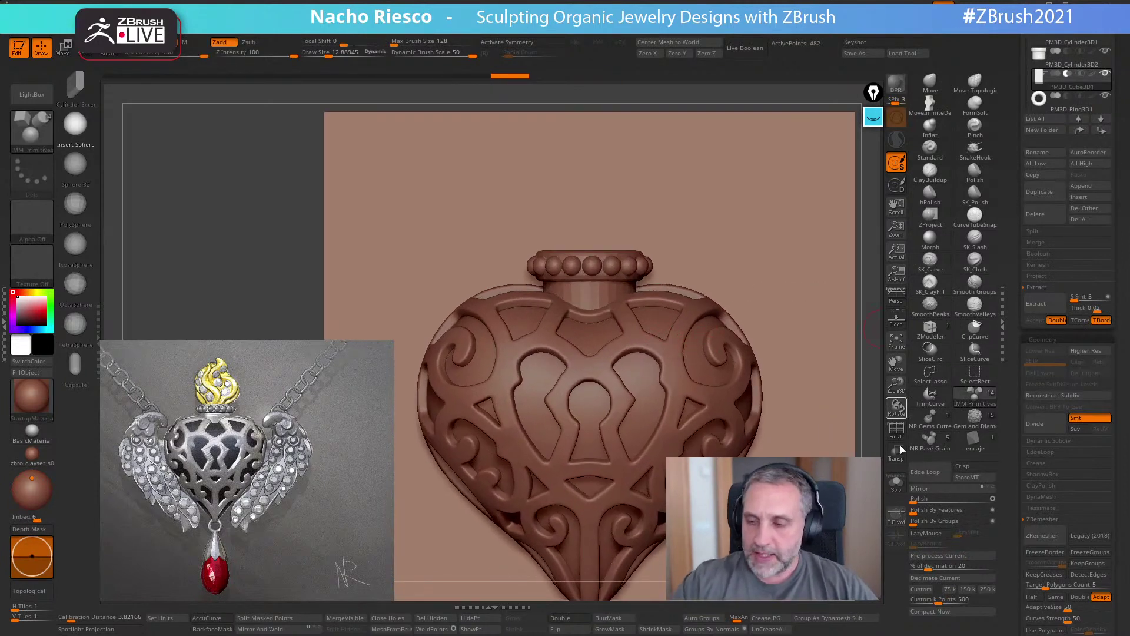
- Choose the CurveTubeSnap brush and set its draw size to about 8.7
{"action": "right_click_drag", "start_coordinate": [710, 343], "coordinate": [670, 400], "text": "alt"}
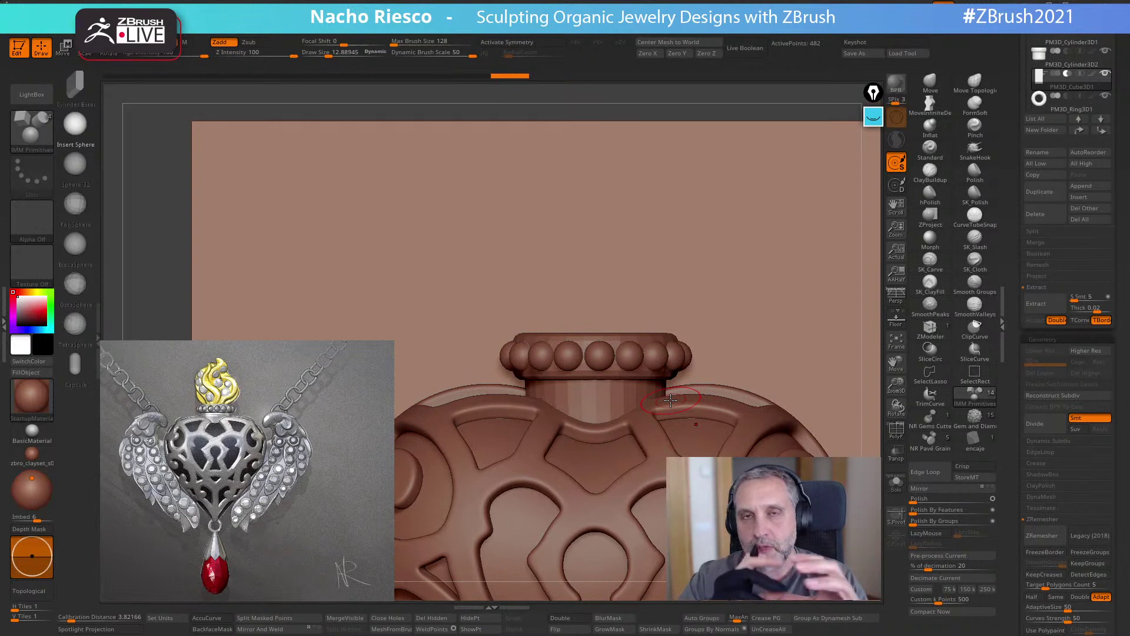
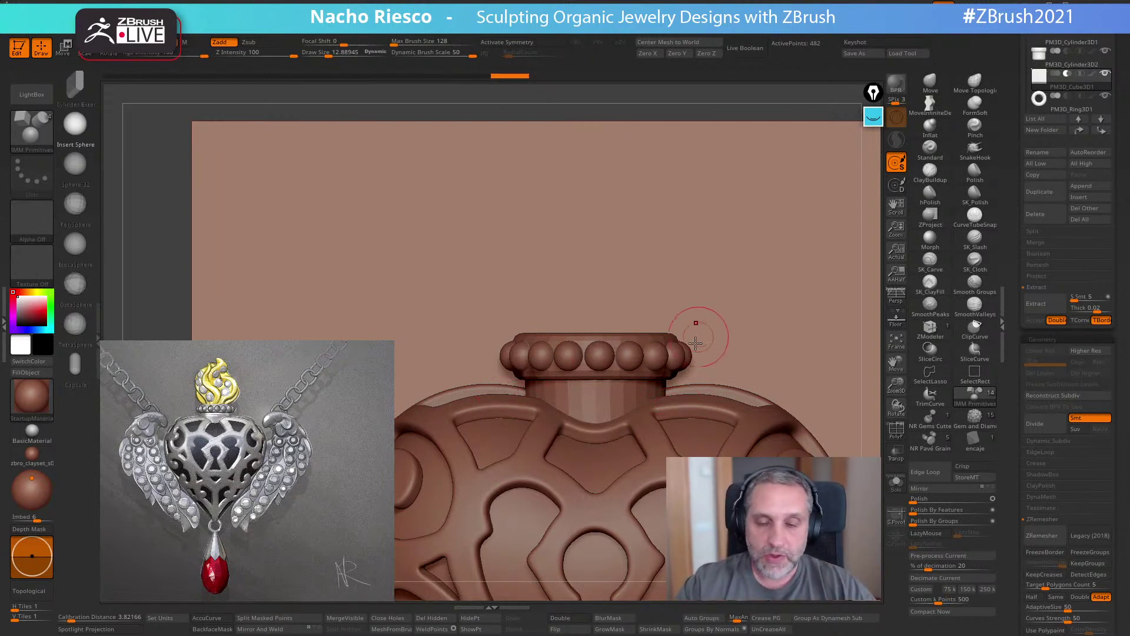
{"action": "mouse_move", "coordinate": [978, 225]}
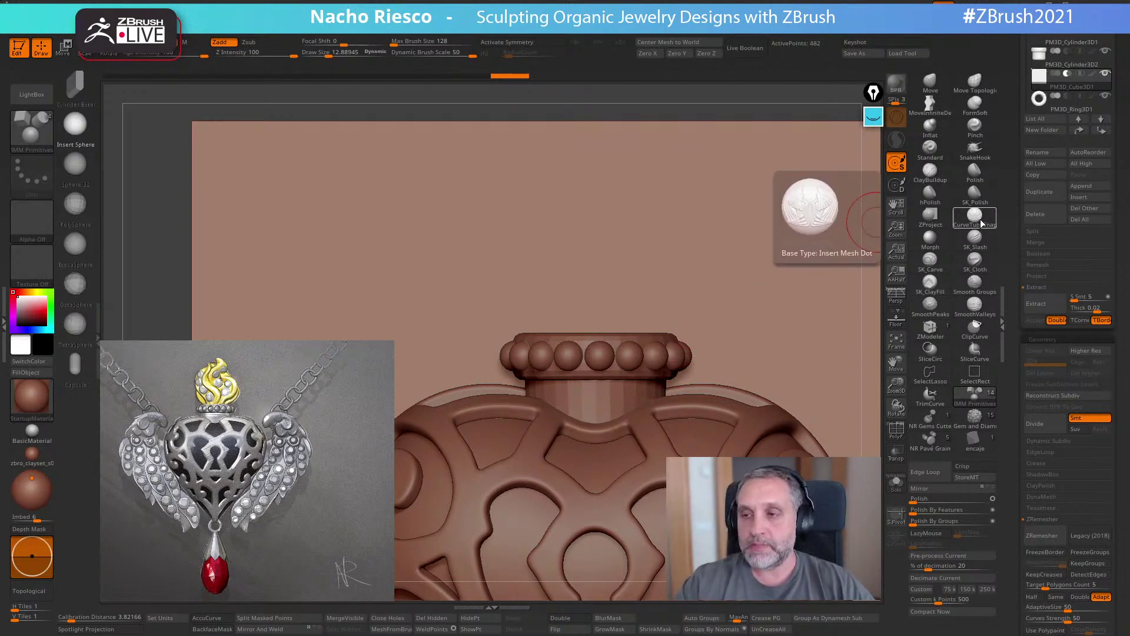
{"action": "left_click", "coordinate": [979, 221]}
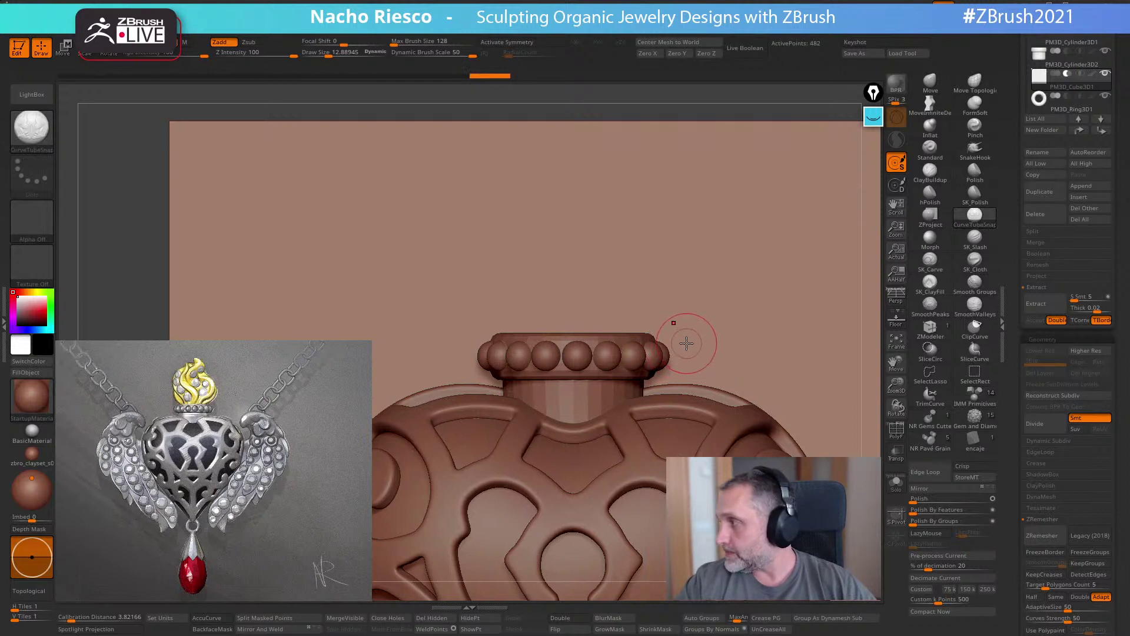
{"action": "right_click_drag", "start_coordinate": [675, 348], "coordinate": [708, 335], "text": "alt"}
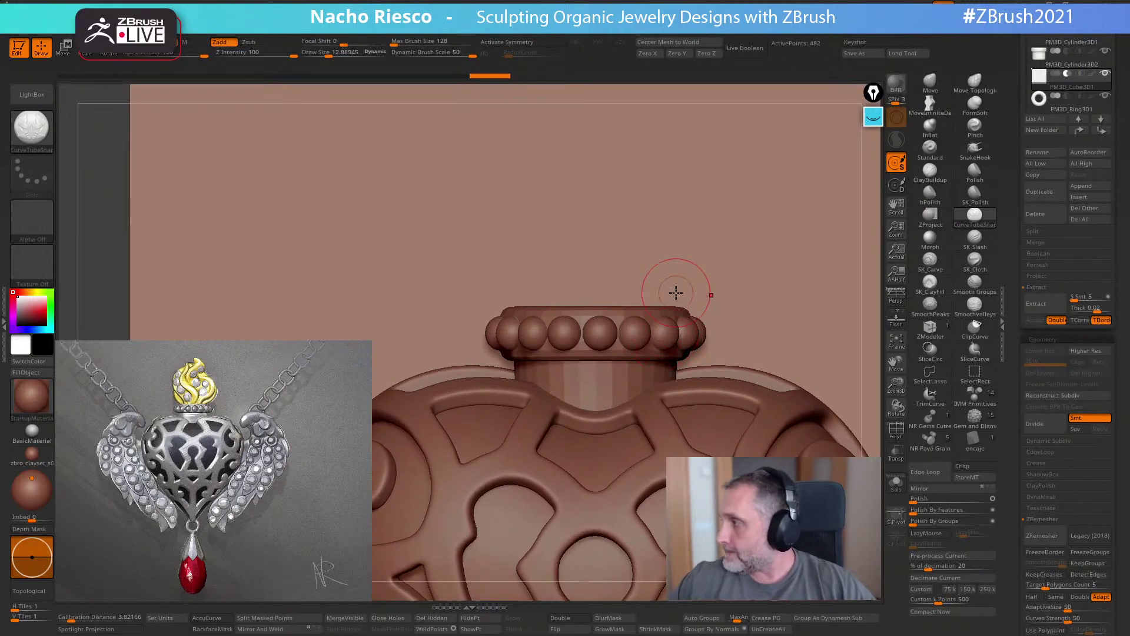
{"action": "key", "text": "s"}
{"action": "left_click_drag", "start_coordinate": [616, 265], "coordinate": [595, 302]}
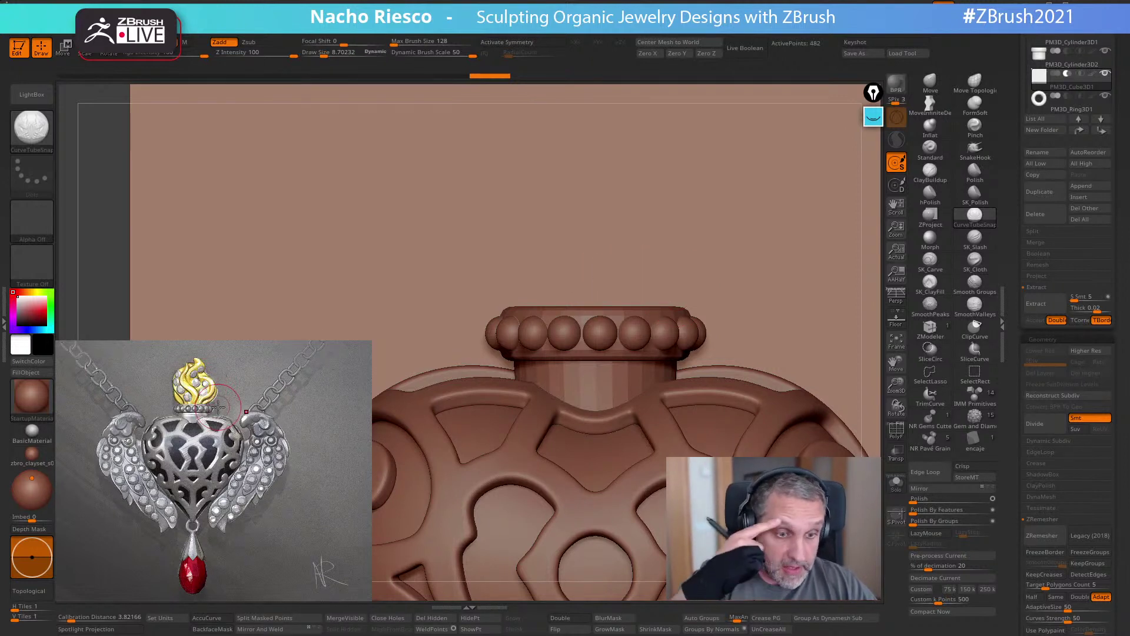
{"action": "right_click_drag", "start_coordinate": [620, 284], "coordinate": [601, 341], "text": "alt"}
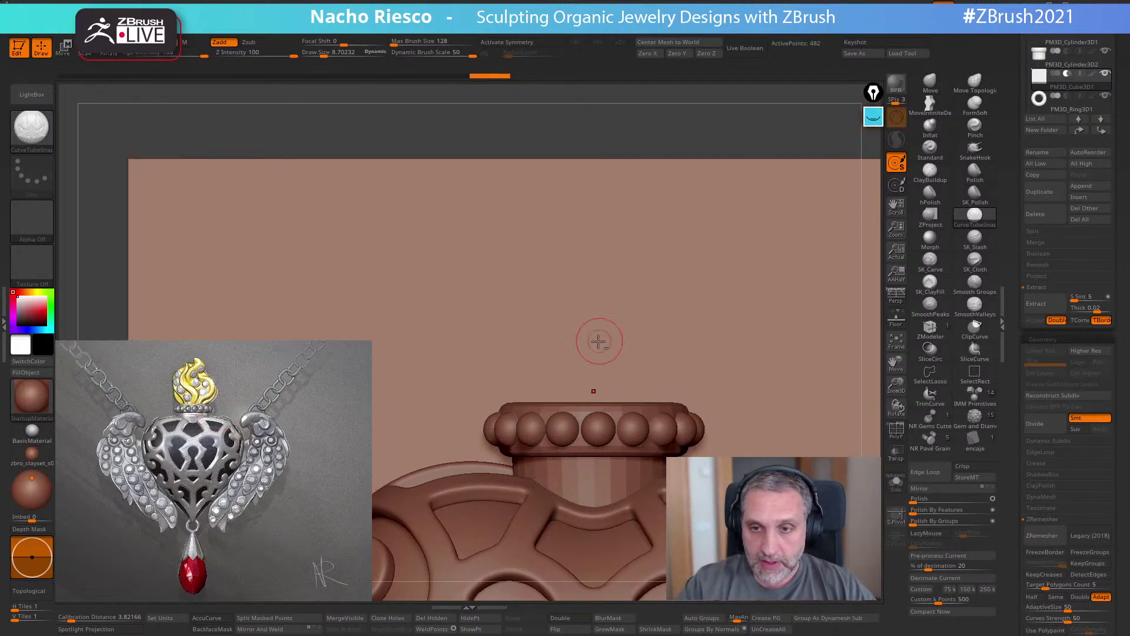
- Raise the cube further and draw an S-shaped curve tube on its face above the beaded collar
{"action": "key", "text": "w"}
{"action": "left_click_drag", "start_coordinate": [593, 553], "coordinate": [594, 495]}
{"action": "key", "text": "q"}
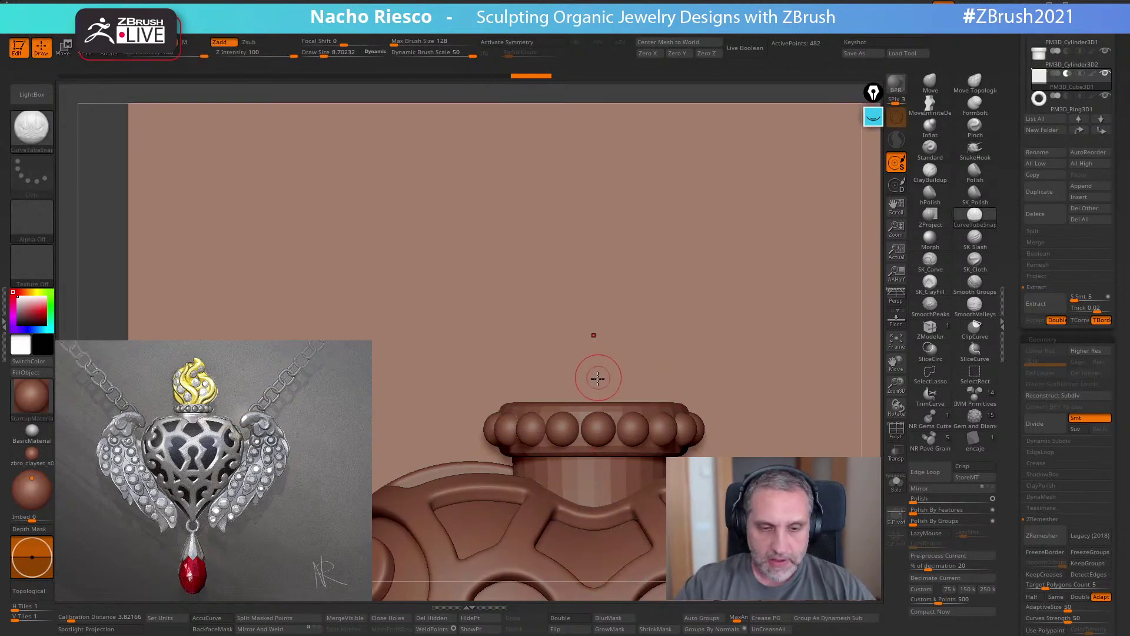
{"action": "left_click_drag", "start_coordinate": [624, 243], "coordinate": [613, 160]}
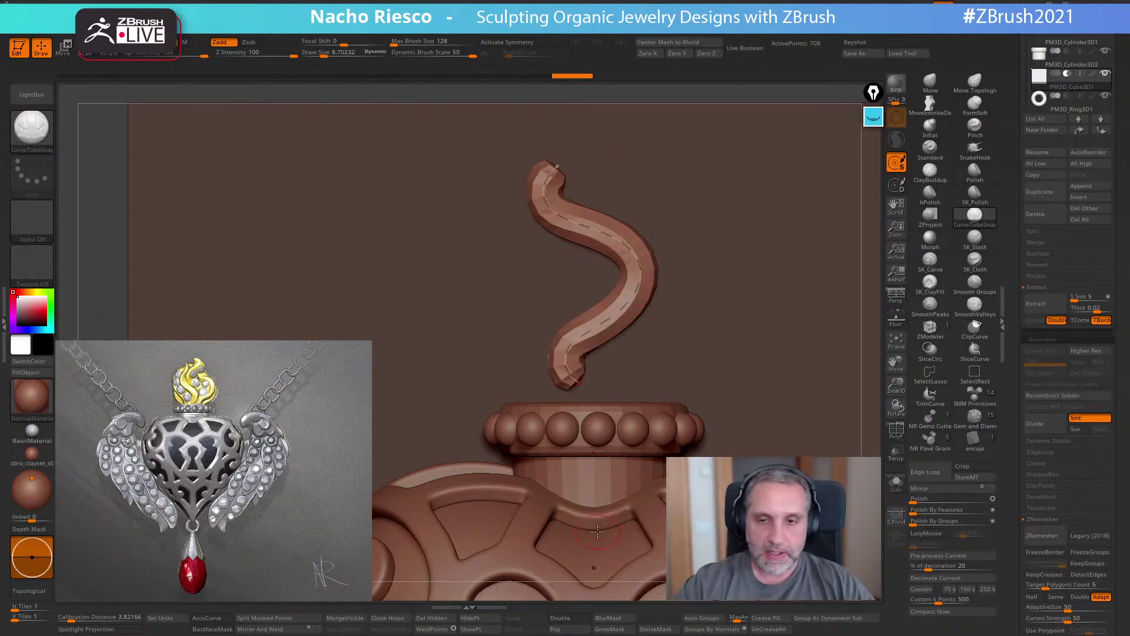
- Split the S-shaped tube off the cube into its own subtool, make it active, and undo a trial copy
{"action": "left_click", "coordinate": [279, 621]}
{"action": "key", "text": "w"}
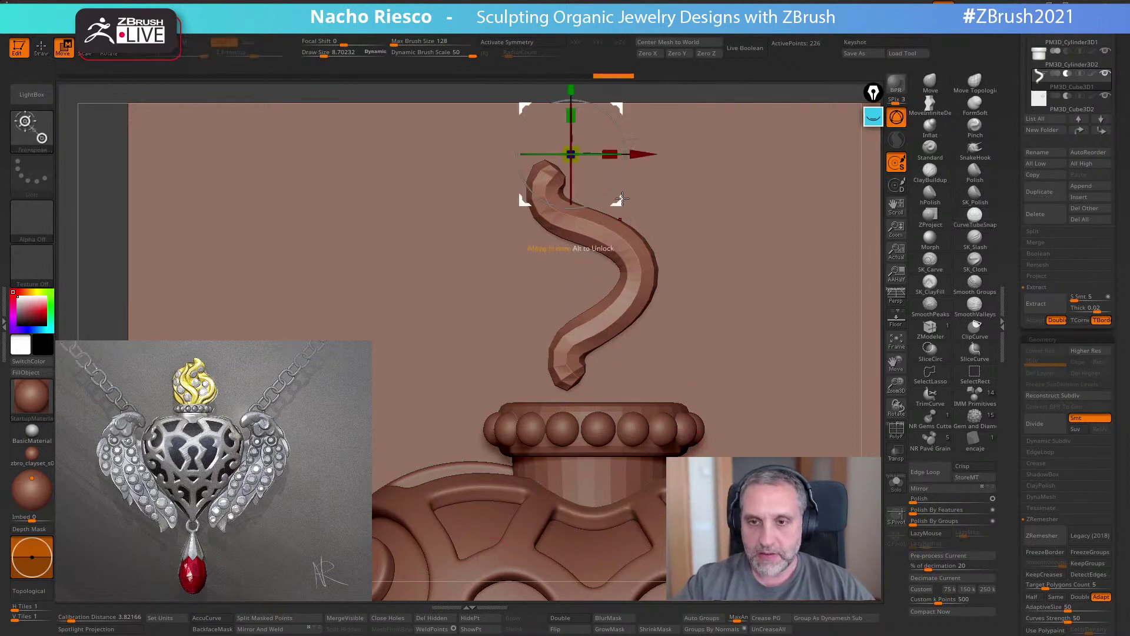
{"action": "left_click", "coordinate": [639, 276], "text": "alt"}
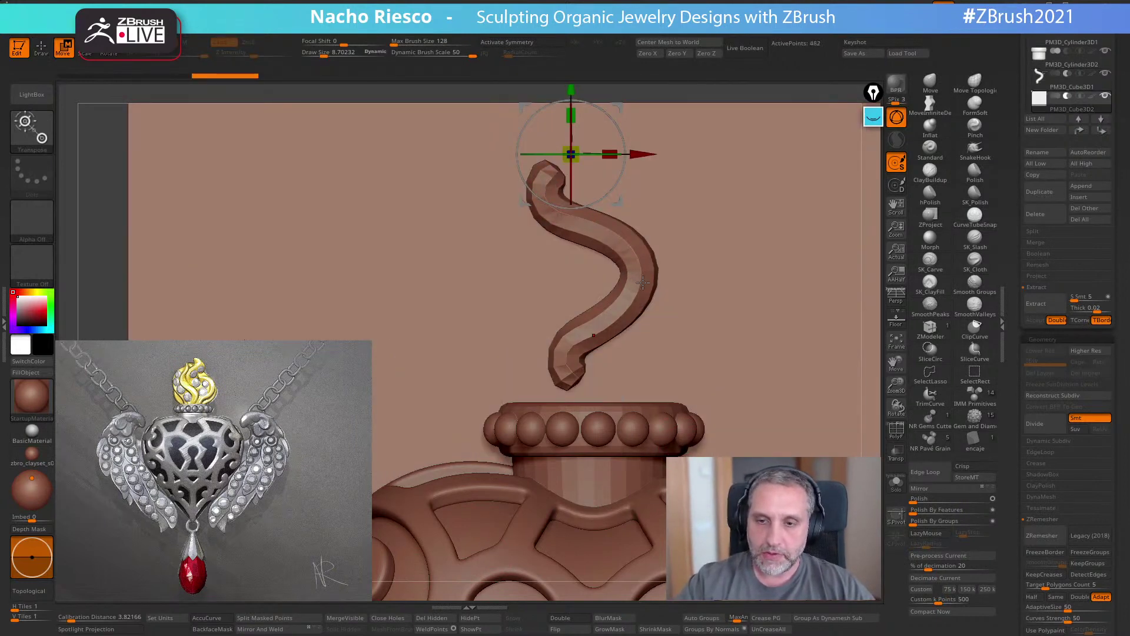
{"action": "left_click", "coordinate": [643, 274], "text": "alt"}
{"action": "left_click_drag", "start_coordinate": [615, 196], "coordinate": [630, 297], "text": "ctrl"}
{"action": "key", "text": "ctrl+z"}
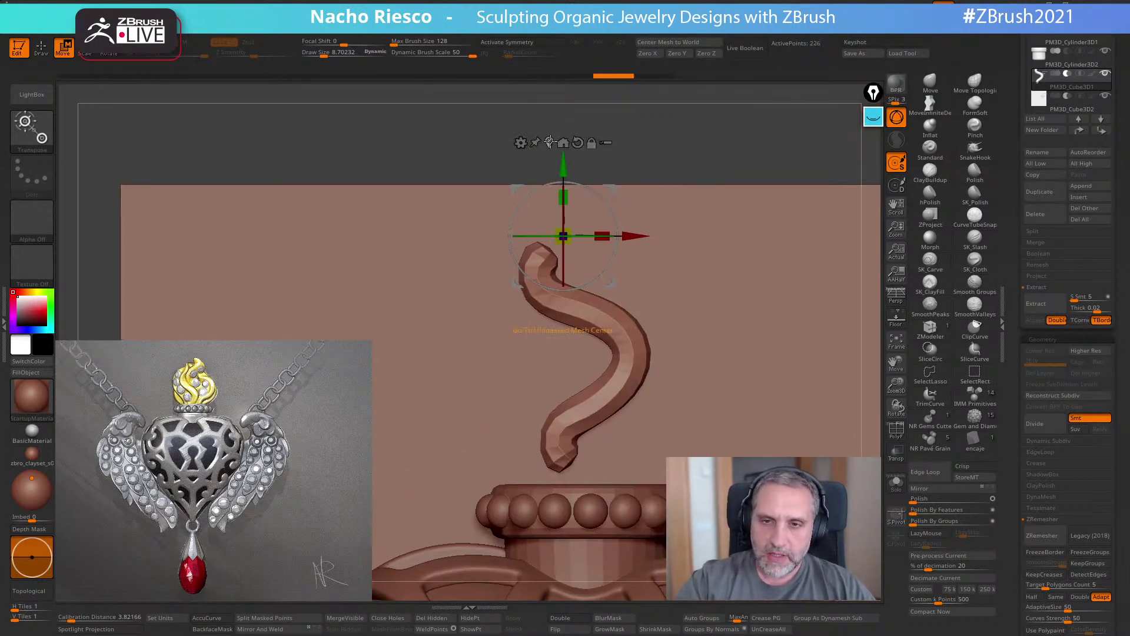
- Center the gizmo on the S-shaped tube, lower it onto the collar, and add a slightly tilted copy beside it
{"action": "left_click", "coordinate": [549, 144]}
{"action": "left_click_drag", "start_coordinate": [586, 358], "coordinate": [597, 370]}
{"action": "left_click_drag", "start_coordinate": [598, 291], "coordinate": [598, 323]}
{"action": "left_click_drag", "start_coordinate": [640, 428], "coordinate": [689, 352]}
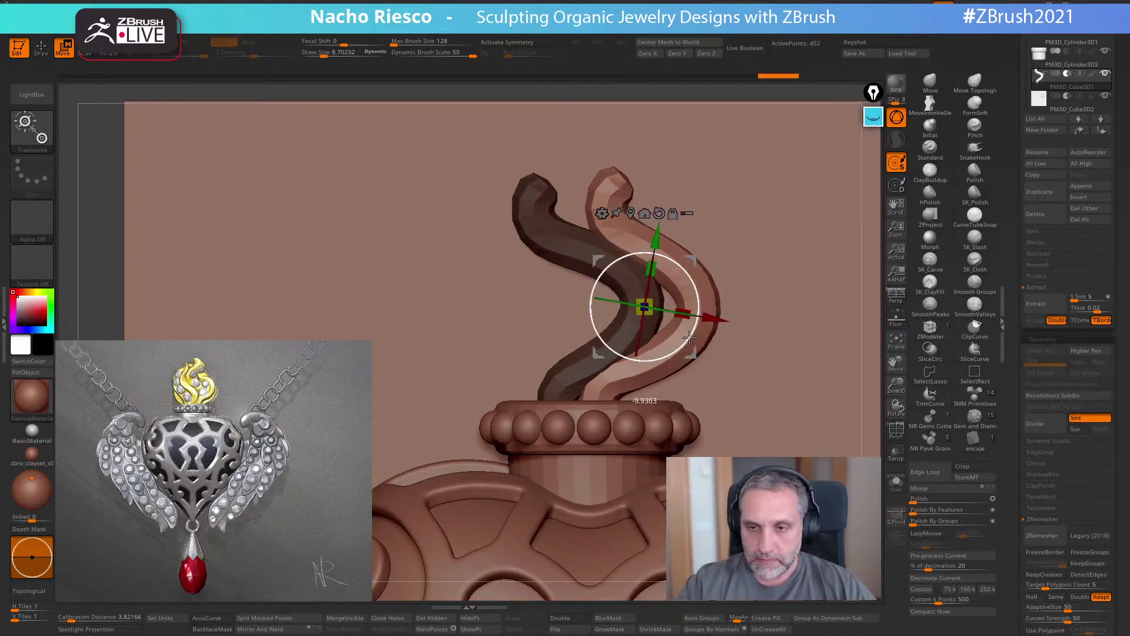
{"action": "left_click_drag", "start_coordinate": [690, 335], "coordinate": [684, 366]}
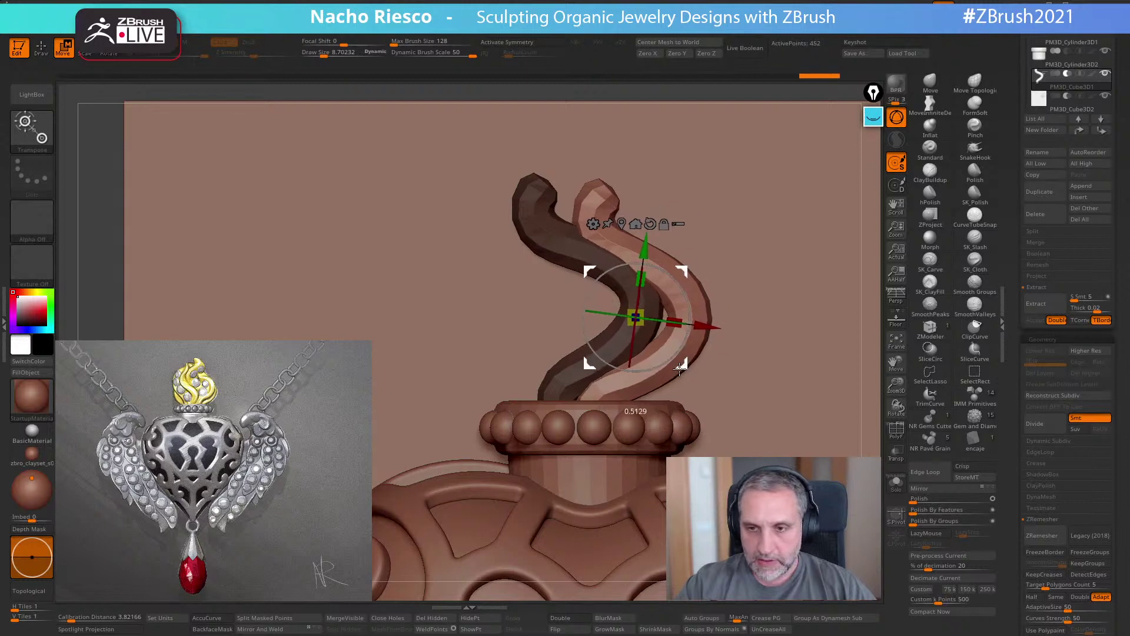
- Reshape the copied tube with the MoveInfiniteDepth brush at draw size about 82 so it hugs the first tube
{"action": "key", "text": "q"}
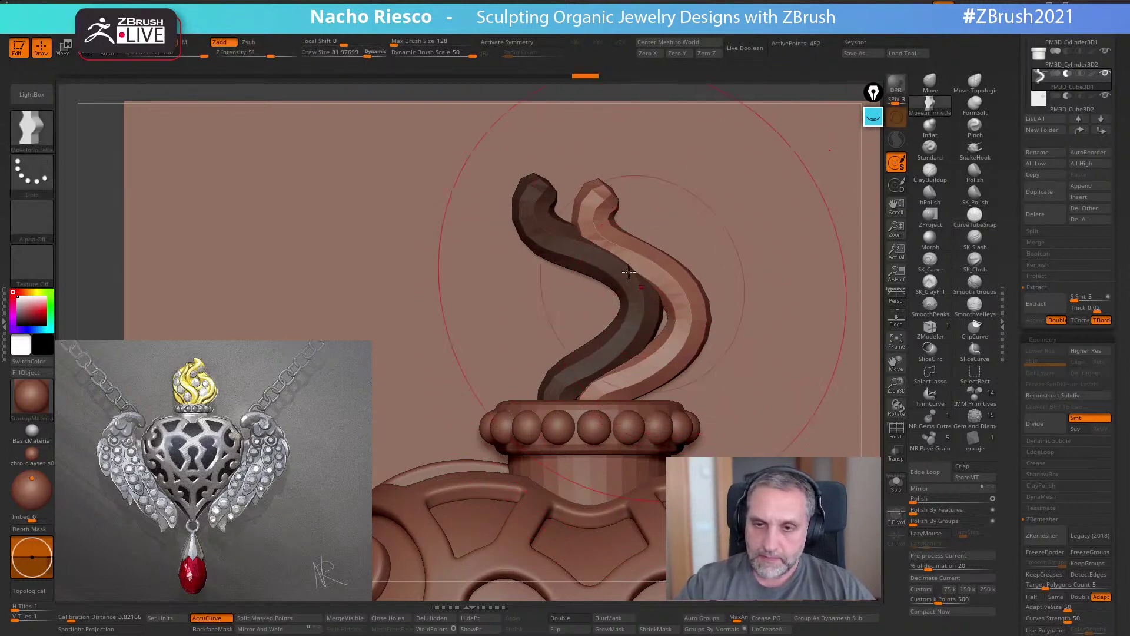
{"action": "mouse_move", "coordinate": [680, 334]}
{"action": "right_mouse_down"}
{"action": "mouse_move", "coordinate": [638, 308]}
{"action": "mouse_move", "coordinate": [662, 281]}
{"action": "right_mouse_up"}
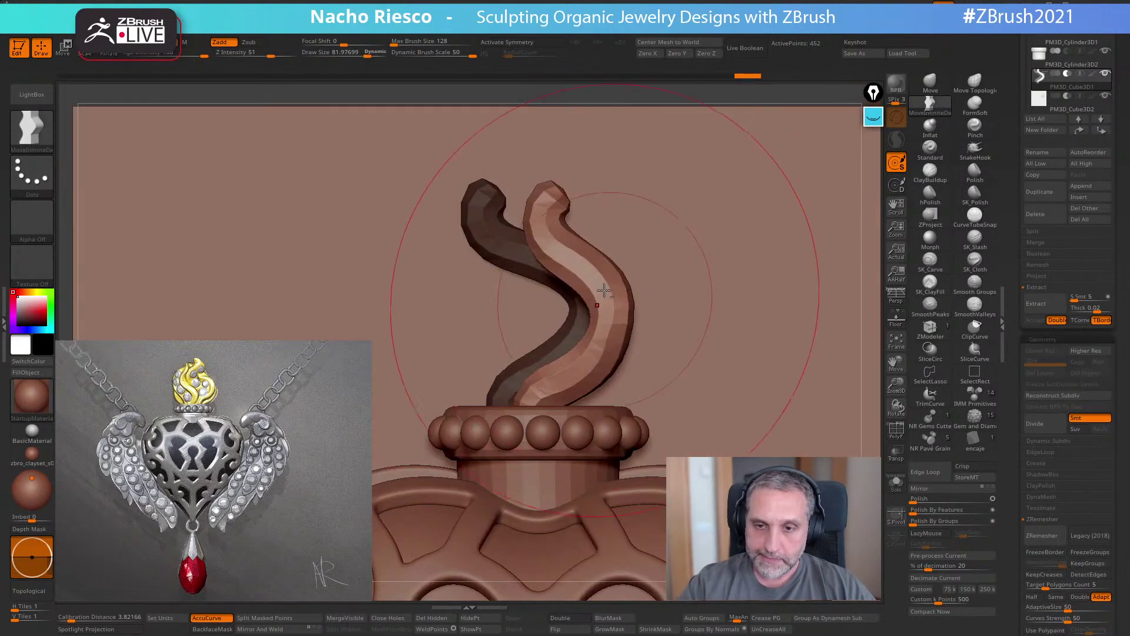
{"action": "right_click_drag", "start_coordinate": [865, 315], "coordinate": [724, 343]}
- Add a third, flipped tube copy in front of the other two and adjust its depth from the side
{"action": "key", "text": "w"}
{"action": "left_click", "coordinate": [683, 262], "text": "ctrl"}
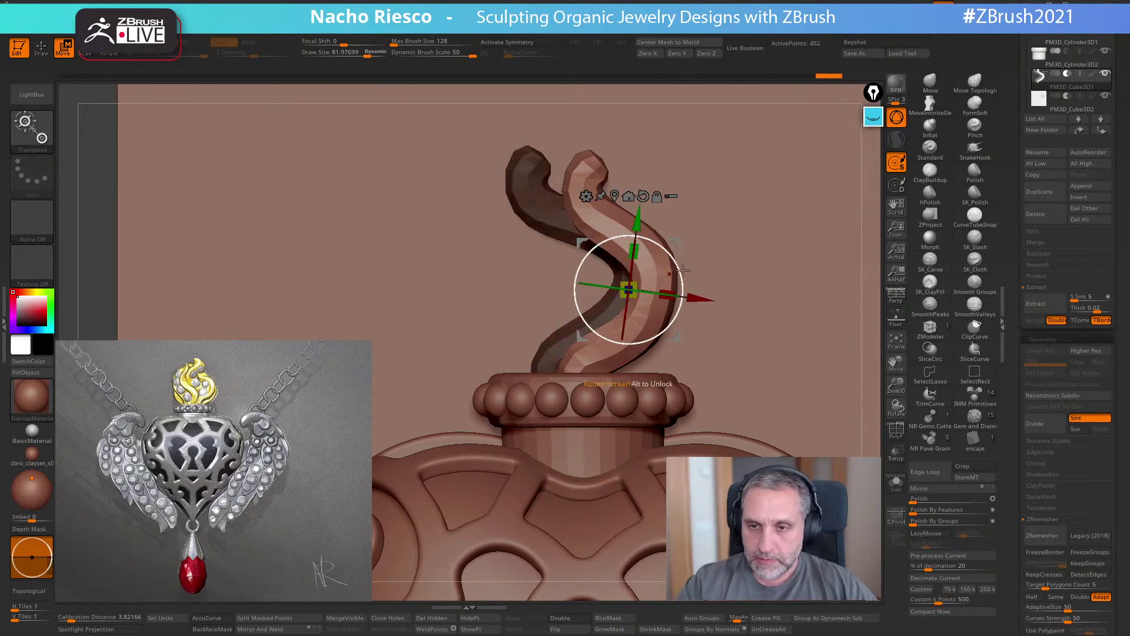
{"action": "left_click_drag", "start_coordinate": [553, 289], "coordinate": [707, 262]}
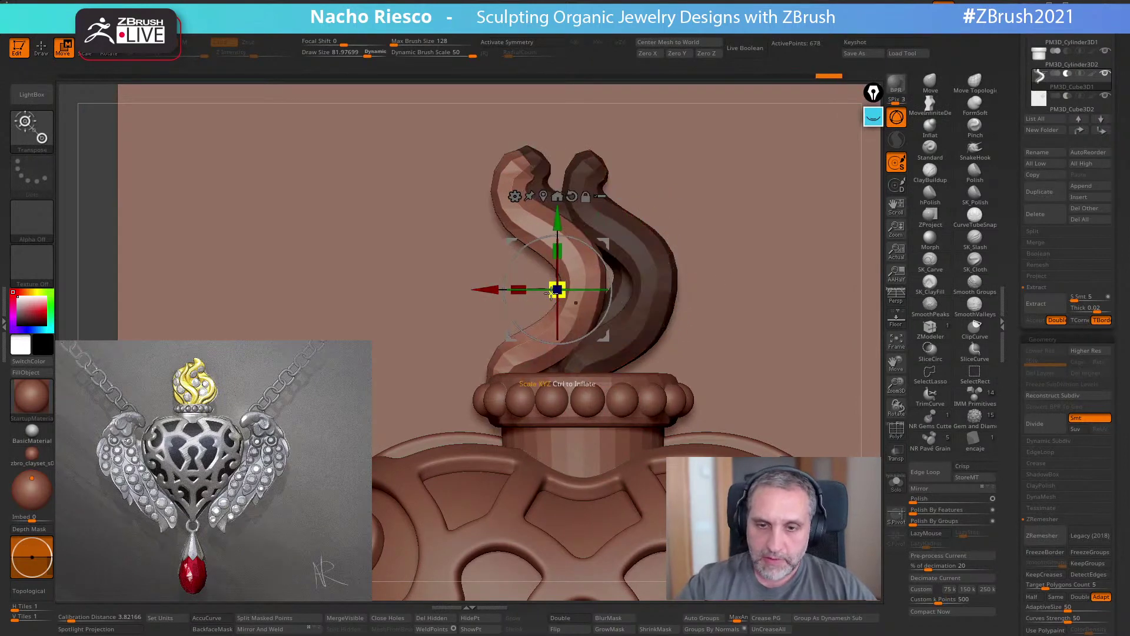
{"action": "right_click_drag", "start_coordinate": [698, 277], "coordinate": [744, 292], "text": "shift"}
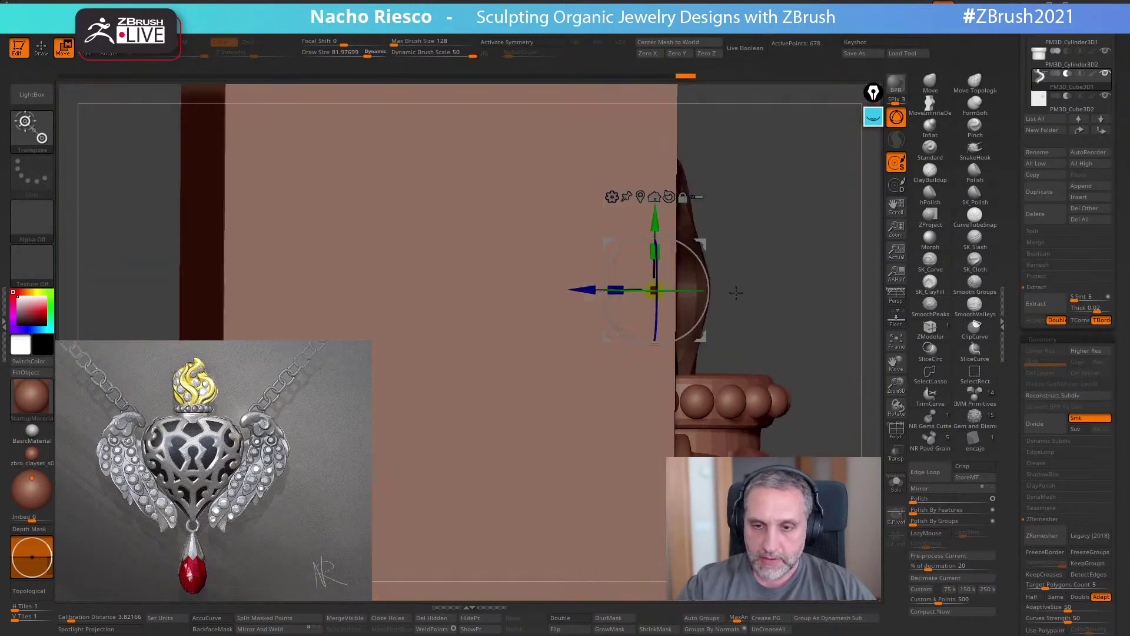
{"action": "right_click_drag", "start_coordinate": [586, 289], "coordinate": [736, 323], "text": "shift"}
{"action": "left_click_drag", "start_coordinate": [775, 324], "coordinate": [800, 325]}
{"action": "left_click_drag", "start_coordinate": [787, 369], "coordinate": [805, 374]}
{"action": "mouse_move", "coordinate": [762, 356]}
{"action": "right_mouse_down"}
{"action": "mouse_move", "coordinate": [789, 365]}
{"action": "mouse_move", "coordinate": [578, 320]}
{"action": "right_mouse_up"}
{"action": "key", "text": "q"}
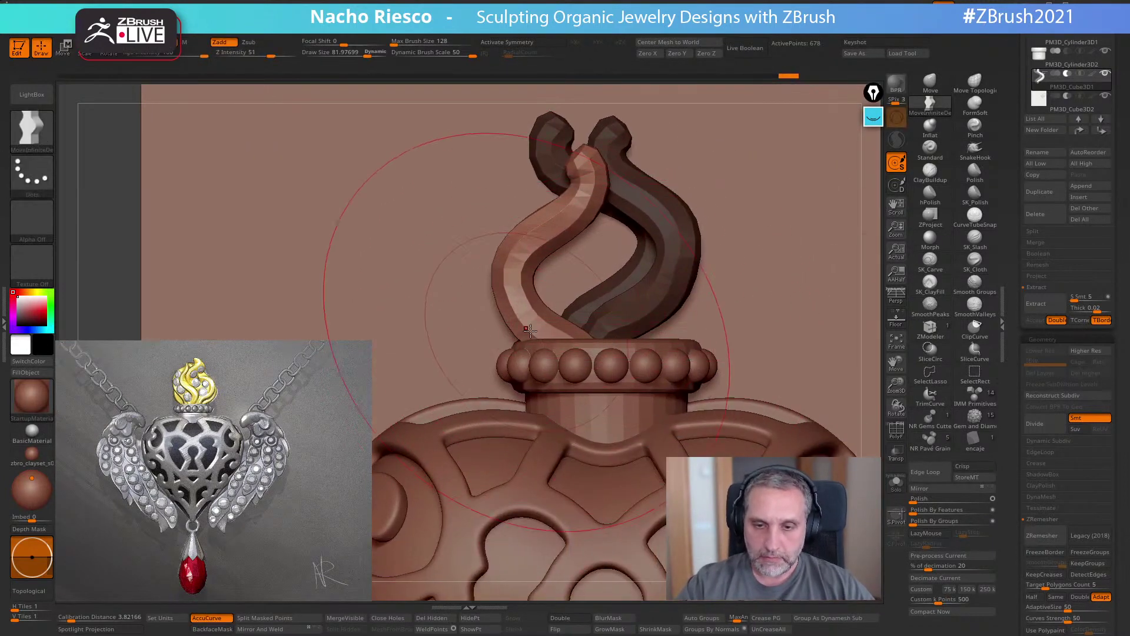
- Add a smaller fourth tube copy inside the flame, adjust its depth from the side and bend its tip with MoveInfiniteDepth
{"action": "key", "text": "w"}
{"action": "left_click_drag", "start_coordinate": [611, 309], "coordinate": [645, 353], "text": "ctrl"}
{"action": "right_click_drag", "start_coordinate": [644, 353], "coordinate": [760, 307]}
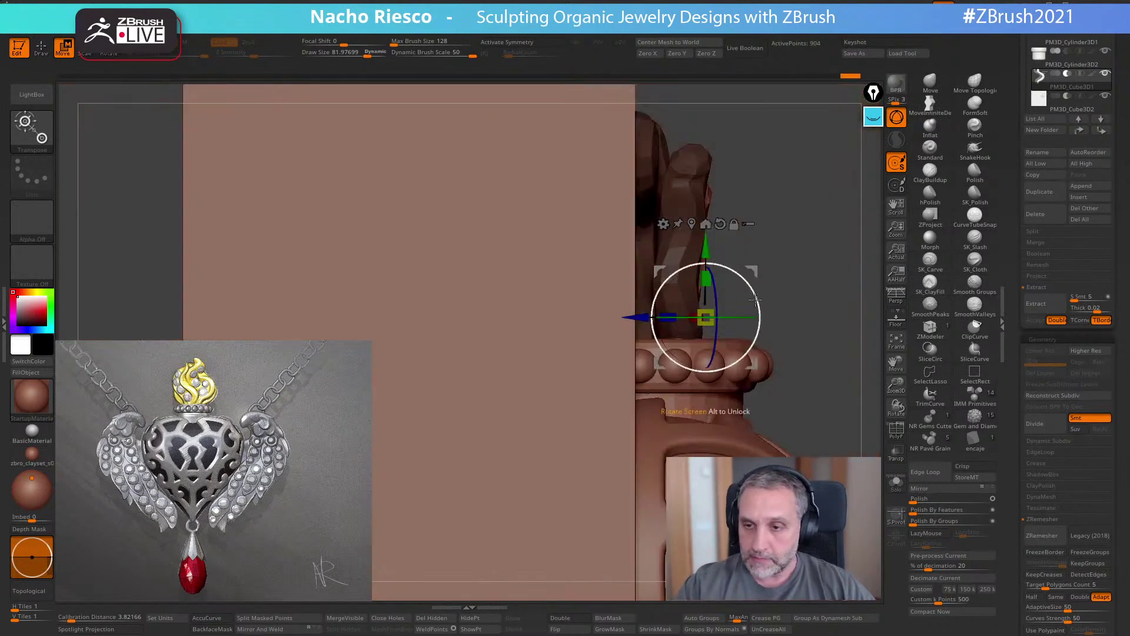
{"action": "left_click_drag", "start_coordinate": [752, 366], "coordinate": [735, 365]}
{"action": "right_click_drag", "start_coordinate": [736, 364], "coordinate": [654, 344]}
{"action": "key", "text": "q"}
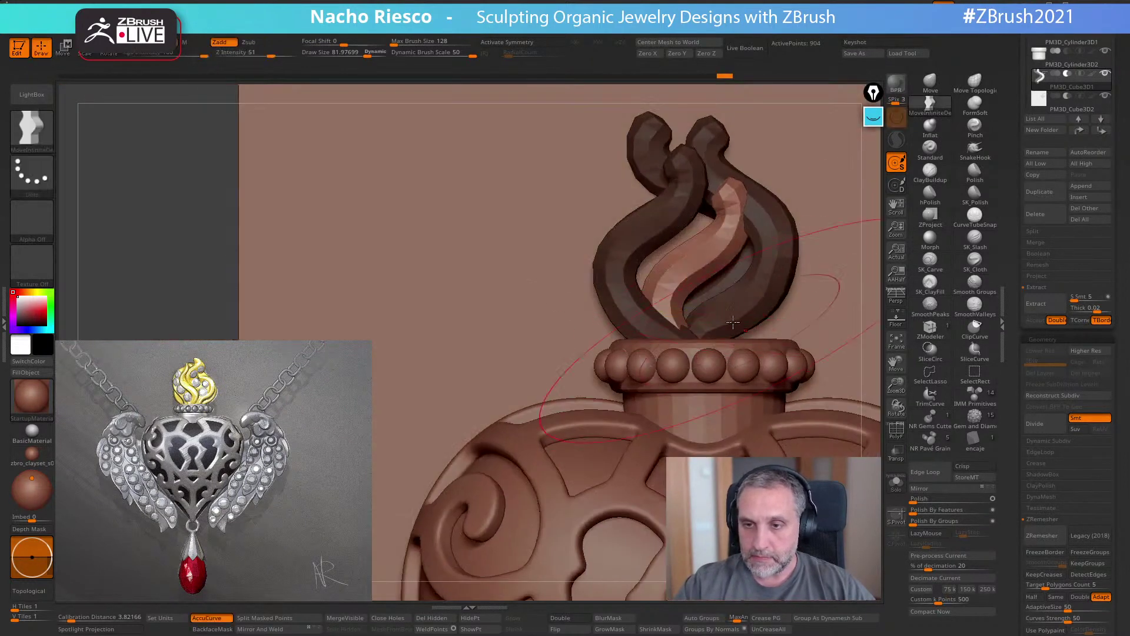
{"action": "left_click_drag", "start_coordinate": [734, 206], "coordinate": [712, 204]}
{"action": "right_click_drag", "start_coordinate": [807, 322], "coordinate": [673, 324], "text": "alt"}
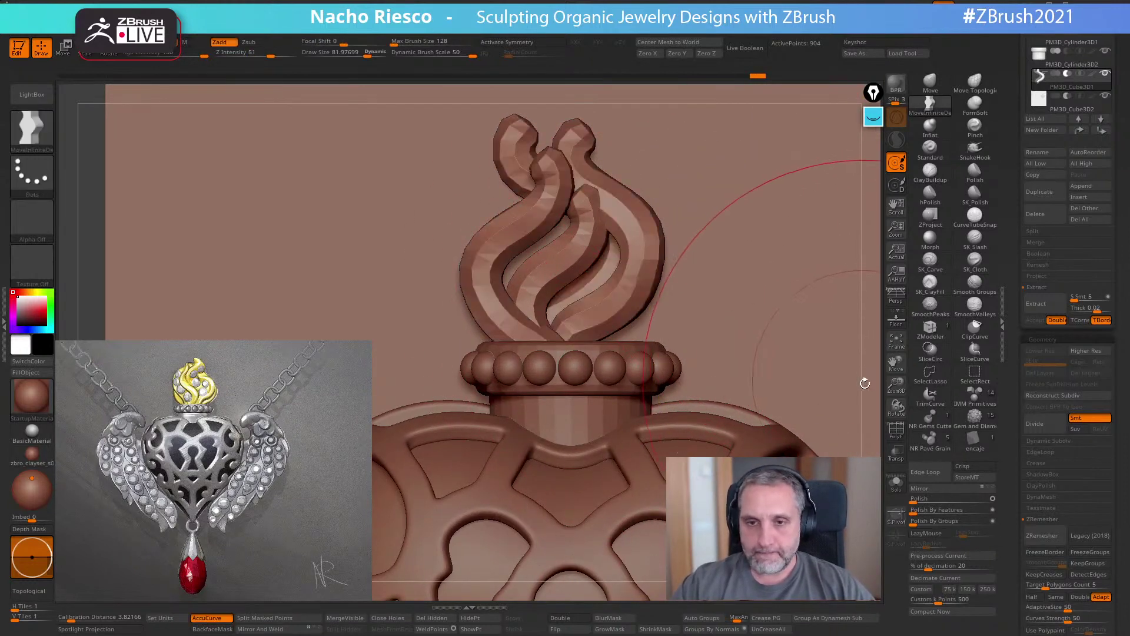
- Give each flame tube its own polygroup with Auto Groups, isolate the outer tube and place a copy of it beside the flame
{"action": "left_click", "coordinate": [898, 431]}
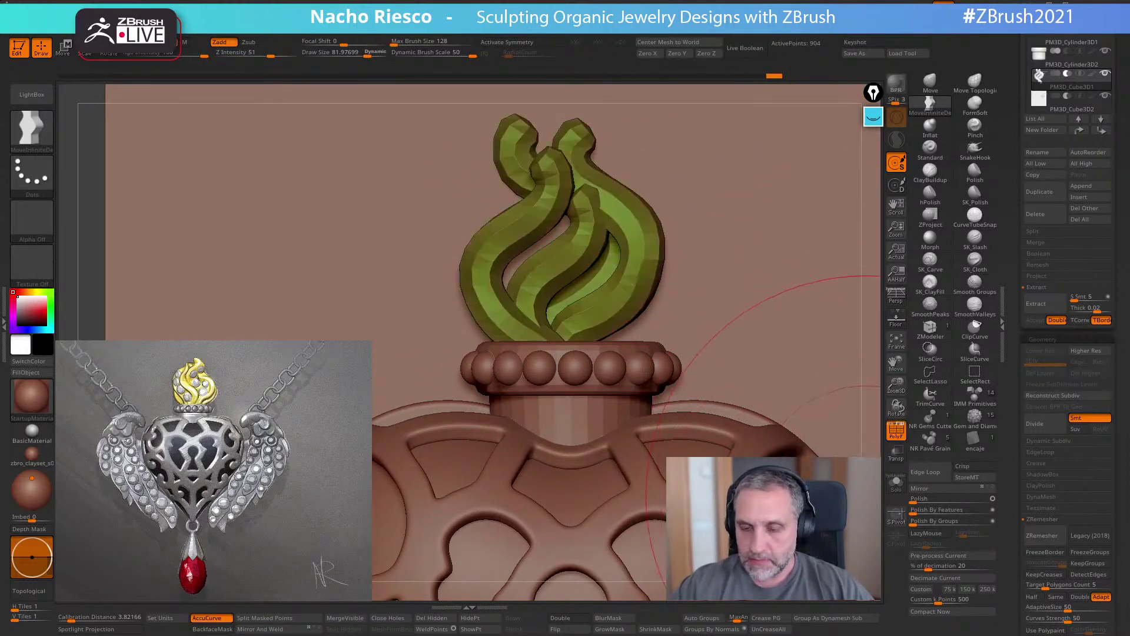
{"action": "left_click", "coordinate": [708, 621]}
{"action": "key", "text": "w"}
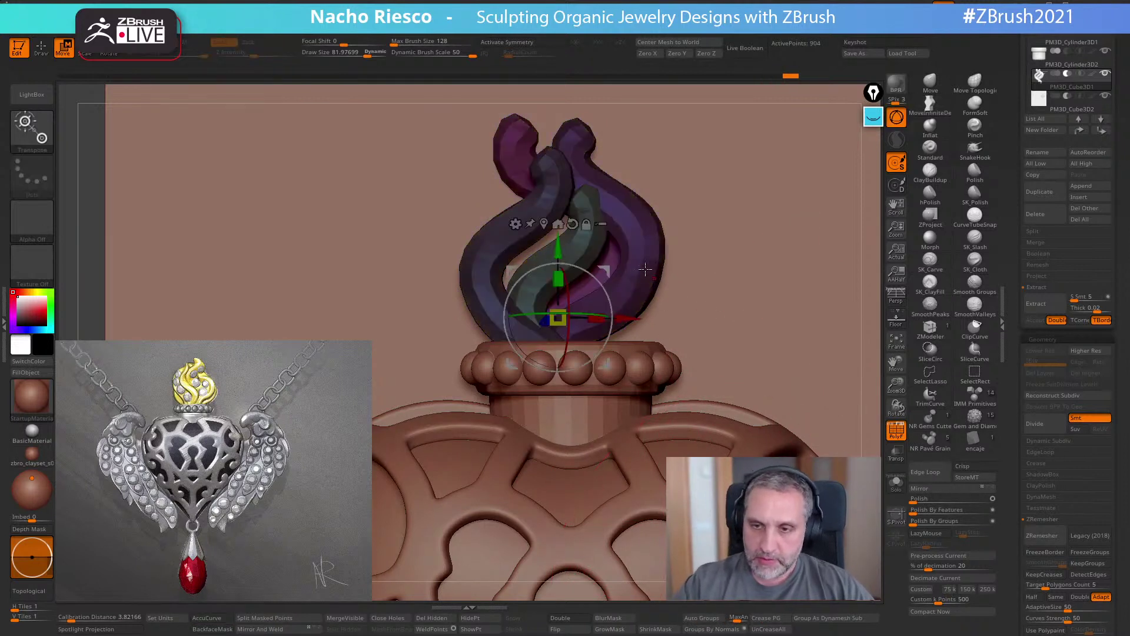
{"action": "left_click", "coordinate": [648, 274]}
{"action": "left_click", "coordinate": [896, 432]}
{"action": "left_click_drag", "start_coordinate": [688, 303], "coordinate": [725, 324]}
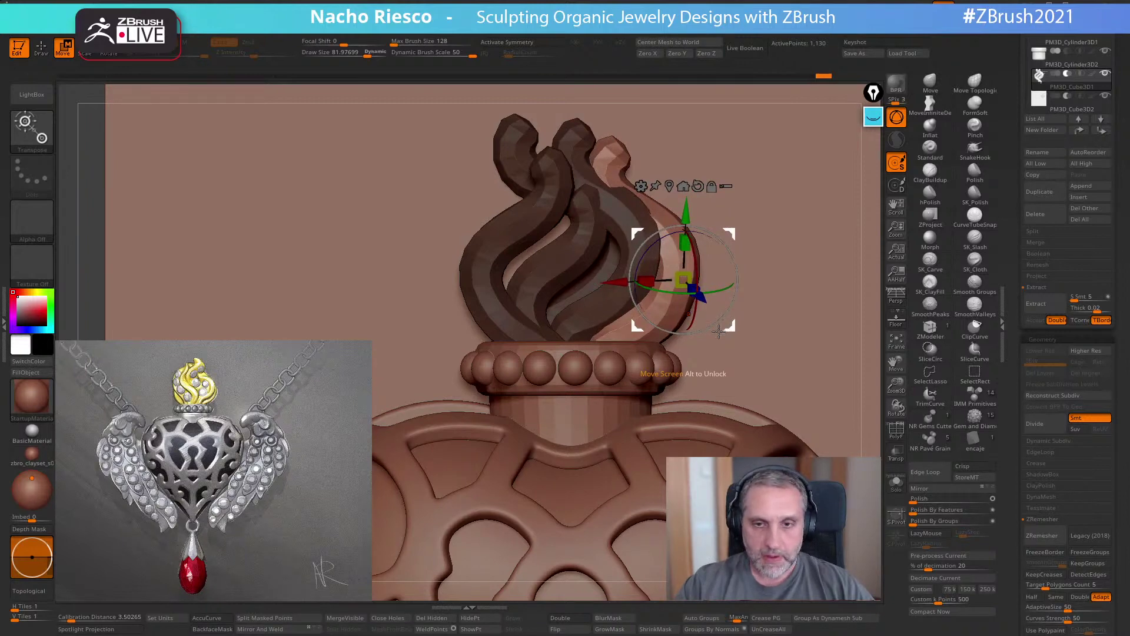
- Place another copy of the tube within the flame, adjust its depth from the side and bring back the whole flame unmasked
{"action": "left_click", "coordinate": [506, 328]}
{"action": "left_click_drag", "start_coordinate": [555, 366], "coordinate": [529, 353], "text": "ctrl"}
{"action": "right_click_drag", "start_coordinate": [530, 347], "coordinate": [597, 323], "text": "shift"}
{"action": "left_click_drag", "start_coordinate": [600, 297], "coordinate": [572, 302]}
{"action": "right_click_drag", "start_coordinate": [588, 329], "coordinate": [533, 355], "text": "shift"}
{"action": "left_click_drag", "start_coordinate": [553, 362], "coordinate": [565, 354]}
{"action": "key", "text": "q"}
{"action": "mouse_move", "coordinate": [707, 377]}
{"action": "right_mouse_down", "text": "ctrl"}
{"action": "mouse_move", "coordinate": [682, 312]}
{"action": "mouse_move", "coordinate": [599, 325]}
{"action": "right_mouse_up", "text": "ctrl"}
{"action": "left_click_drag", "start_coordinate": [646, 129], "coordinate": [665, 154], "text": "ctrl"}
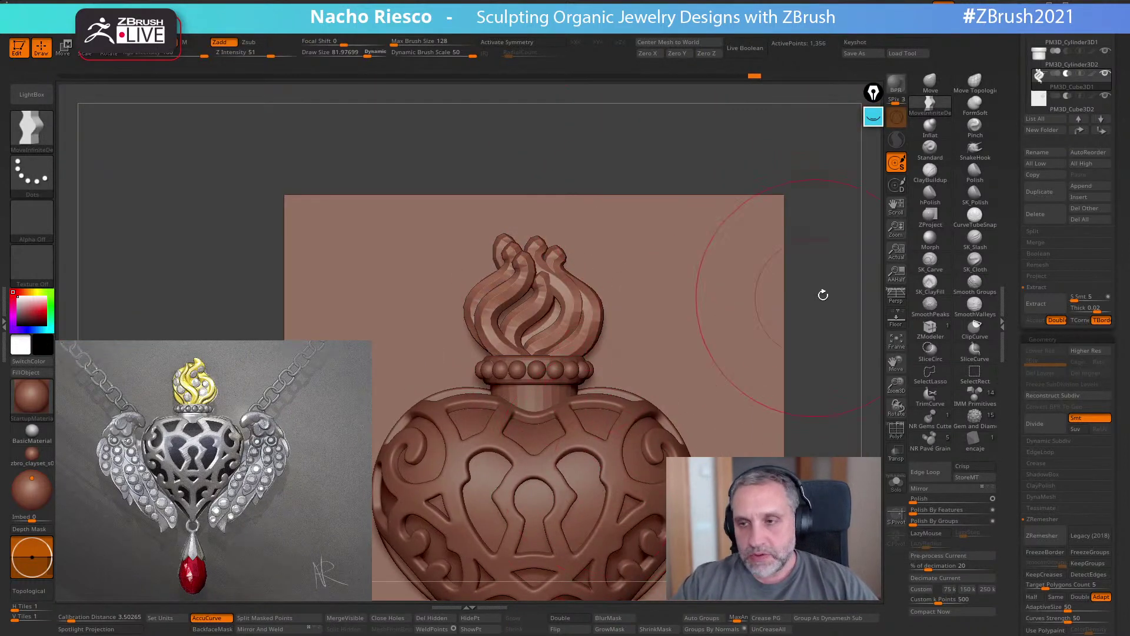
- Pull the flame's left side upward with the MoveInfiniteDepth brush at draw size about 96
{"action": "left_click", "coordinate": [930, 82]}
{"action": "right_click_drag", "start_coordinate": [536, 308], "coordinate": [560, 303], "text": "alt"}
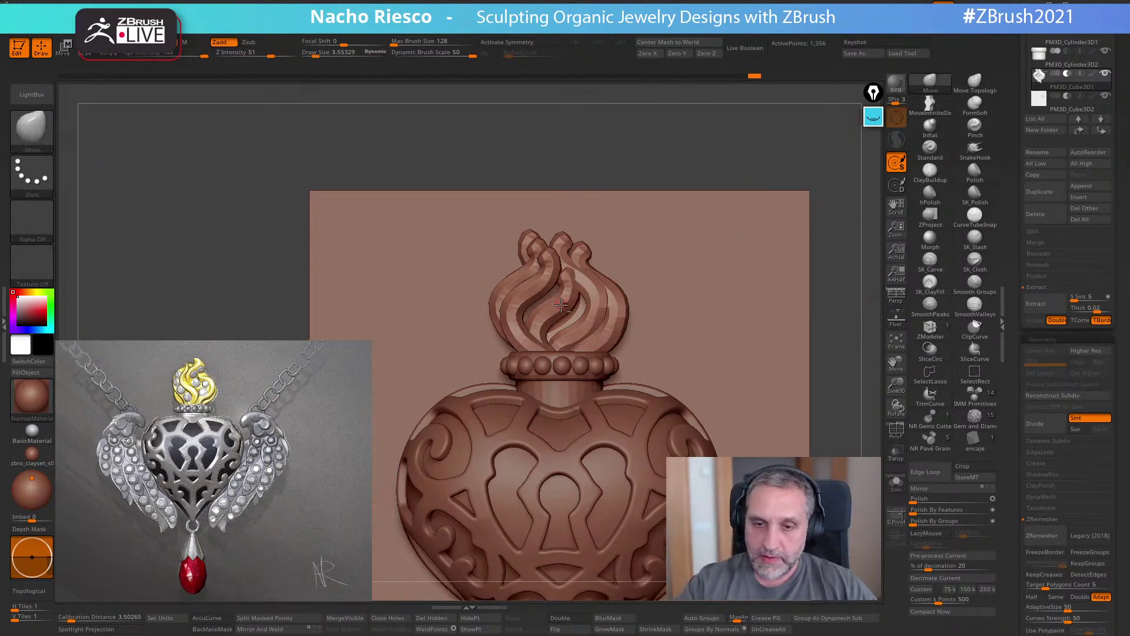
{"action": "left_click", "coordinate": [931, 108]}
{"action": "right_click_drag", "start_coordinate": [707, 294], "coordinate": [609, 307], "text": "ctrl"}
{"action": "key", "text": "s"}
{"action": "left_click_drag", "start_coordinate": [603, 310], "coordinate": [611, 310]}
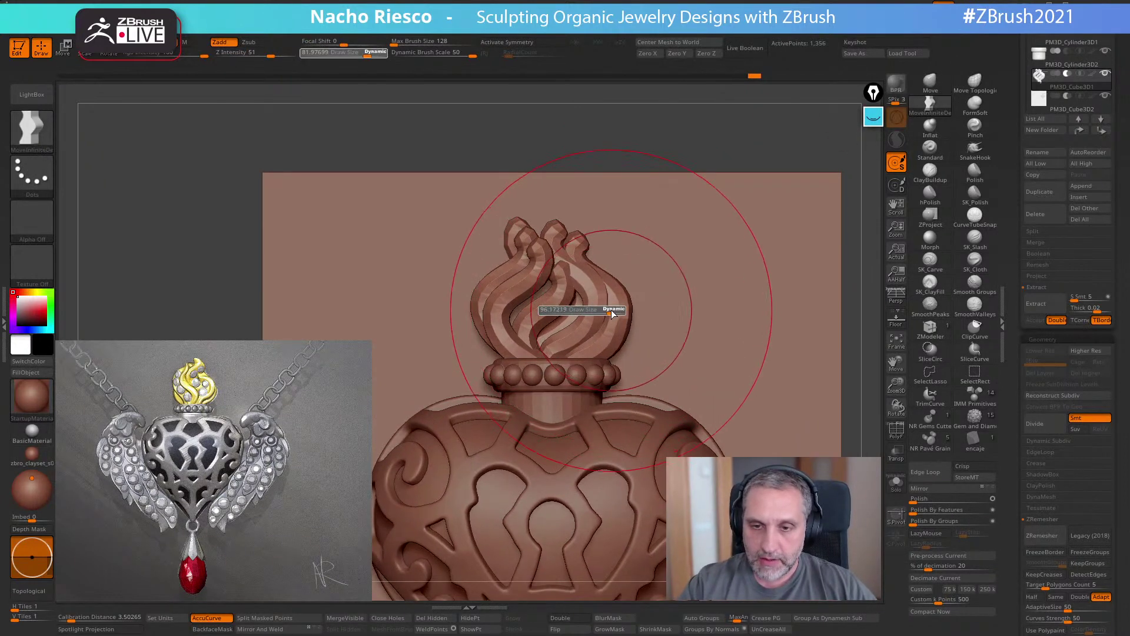
{"action": "left_click_drag", "start_coordinate": [514, 289], "coordinate": [519, 276]}
- Adjust the flame's upper tips and lower right base with MoveInfiniteDepth at draw size about 77
{"action": "key", "text": "s"}
{"action": "left_click_drag", "start_coordinate": [499, 321], "coordinate": [504, 321]}
{"action": "left_click_drag", "start_coordinate": [531, 245], "coordinate": [517, 244]}
{"action": "left_click_drag", "start_coordinate": [595, 265], "coordinate": [598, 278]}
{"action": "left_click_drag", "start_coordinate": [614, 346], "coordinate": [603, 355]}
{"action": "mouse_move", "coordinate": [564, 288]}
{"action": "right_mouse_down", "text": "ctrl"}
{"action": "mouse_move", "coordinate": [483, 520]}
{"action": "mouse_move", "coordinate": [497, 503]}
{"action": "right_mouse_up", "text": "ctrl"}
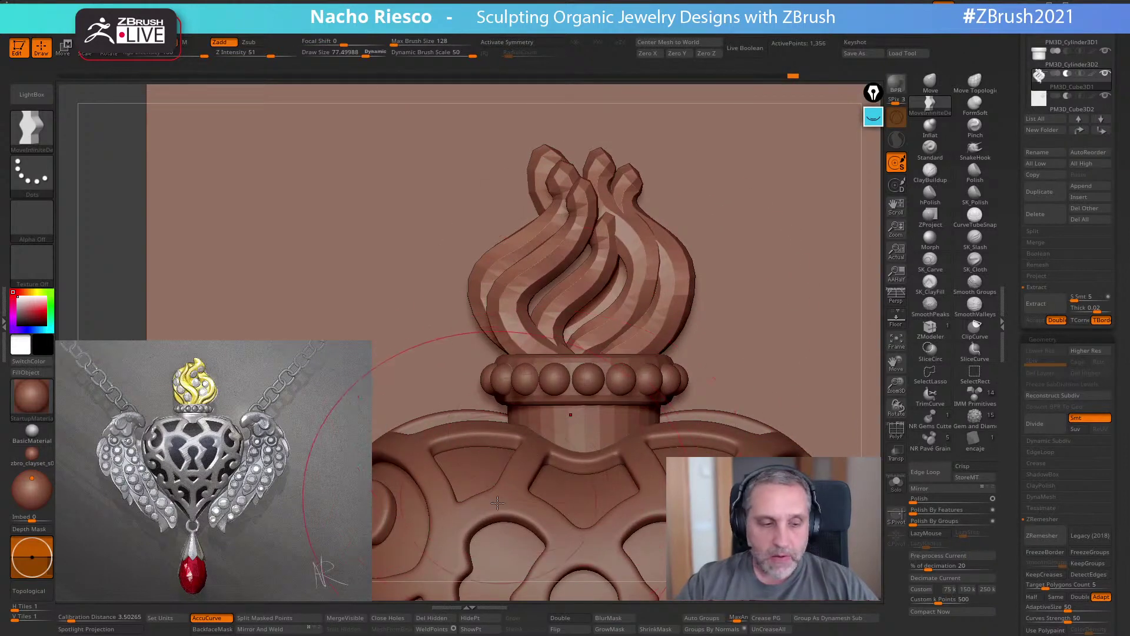
- Enable Topological and BackfaceMask for MoveInfiniteDepth and reshape the right and front tubes of the flame individually
{"action": "left_click", "coordinate": [35, 592]}
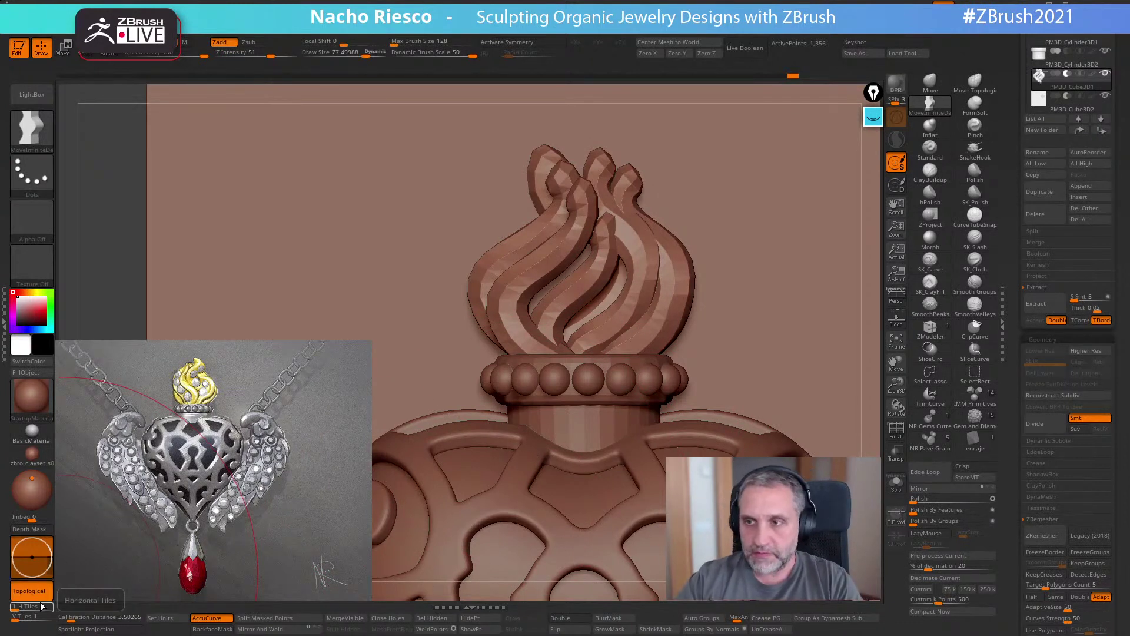
{"action": "left_click", "coordinate": [212, 628]}
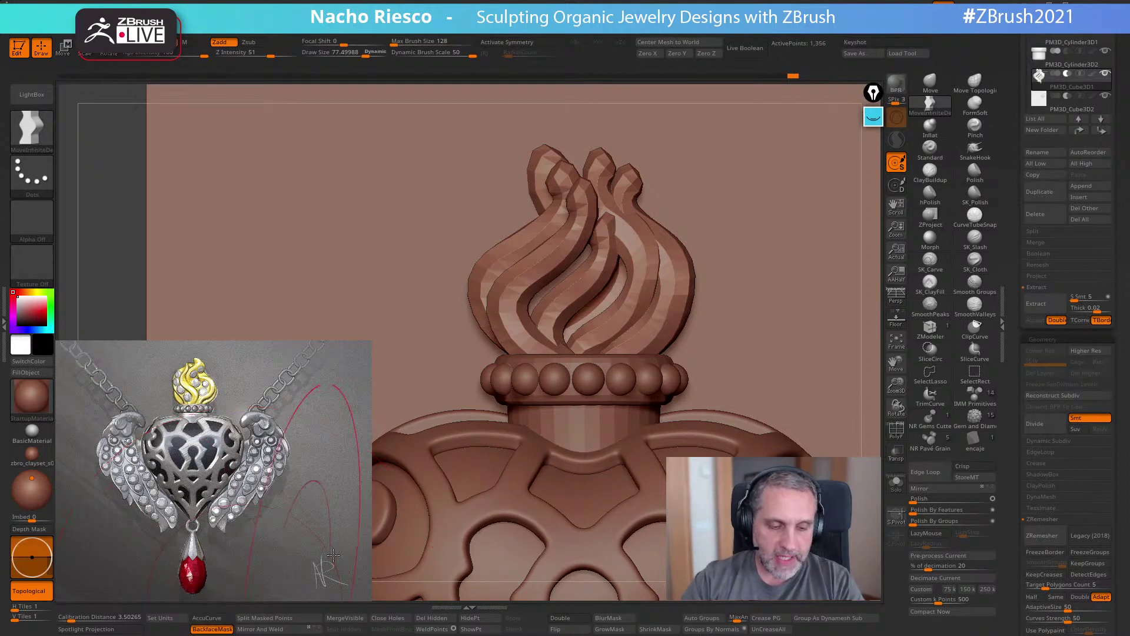
{"action": "right_click_drag", "start_coordinate": [588, 329], "coordinate": [618, 319], "text": "ctrl"}
{"action": "key", "text": "s"}
{"action": "key", "text": "s"}
{"action": "mouse_move", "coordinate": [666, 282]}
{"action": "left_mouse_down"}
{"action": "mouse_move", "coordinate": [684, 272]}
{"action": "mouse_move", "coordinate": [641, 271]}
{"action": "mouse_move", "coordinate": [648, 247]}
{"action": "left_mouse_up"}
{"action": "key", "text": "s"}
{"action": "left_click_drag", "start_coordinate": [573, 276], "coordinate": [570, 288]}
{"action": "left_click_drag", "start_coordinate": [574, 298], "coordinate": [551, 305]}
- Widen the left, front and inner flame tubes with MoveInfiniteDepth at draw size about 35 to close the gaps between them
{"action": "key", "text": "s"}
{"action": "mouse_move", "coordinate": [486, 277]}
{"action": "left_mouse_down"}
{"action": "mouse_move", "coordinate": [479, 271]}
{"action": "mouse_move", "coordinate": [505, 302]}
{"action": "left_mouse_up"}
{"action": "left_click_drag", "start_coordinate": [478, 312], "coordinate": [469, 313]}
{"action": "key", "text": "s"}
{"action": "mouse_move", "coordinate": [547, 255]}
{"action": "left_mouse_down"}
{"action": "mouse_move", "coordinate": [577, 254]}
{"action": "mouse_move", "coordinate": [558, 243]}
{"action": "mouse_move", "coordinate": [583, 237]}
{"action": "left_mouse_up"}
{"action": "key", "text": "s"}
{"action": "left_click_drag", "start_coordinate": [661, 255], "coordinate": [665, 256]}
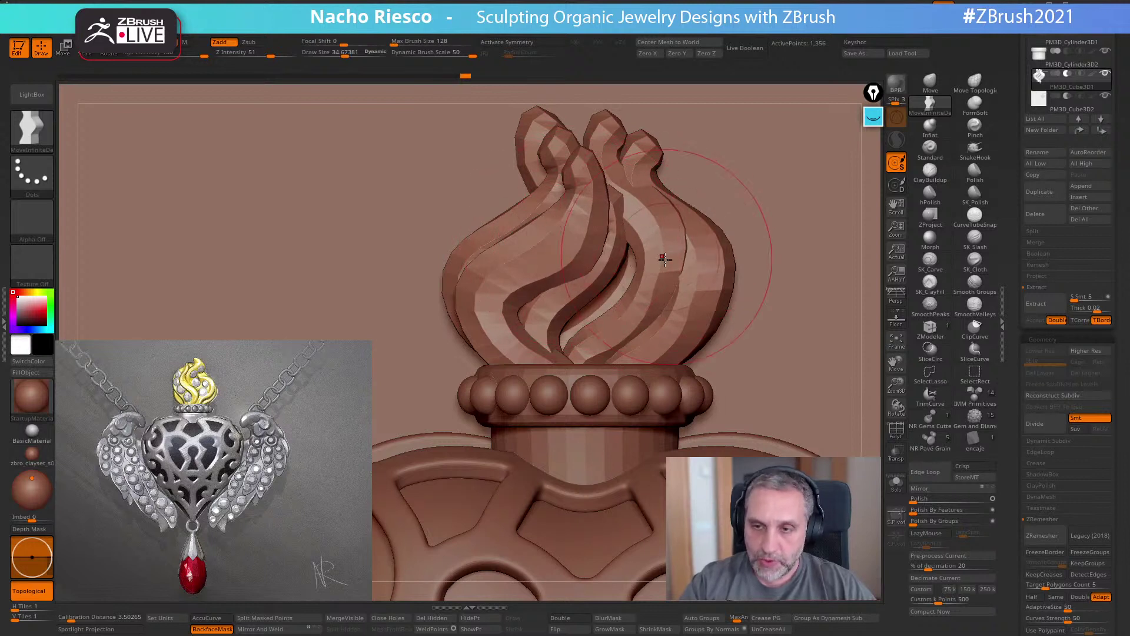
{"action": "left_click_drag", "start_coordinate": [617, 320], "coordinate": [605, 298]}
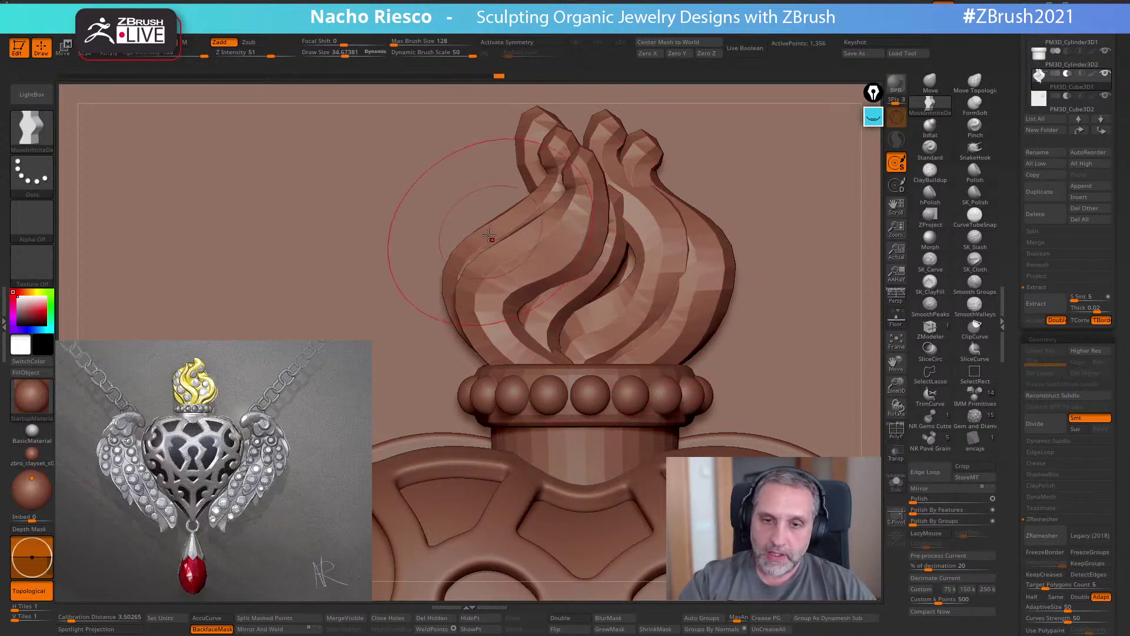
{"action": "right_click_drag", "start_coordinate": [700, 258], "coordinate": [715, 374], "text": "alt"}
{"action": "key", "text": "s"}
{"action": "left_click_drag", "start_coordinate": [678, 303], "coordinate": [684, 304]}
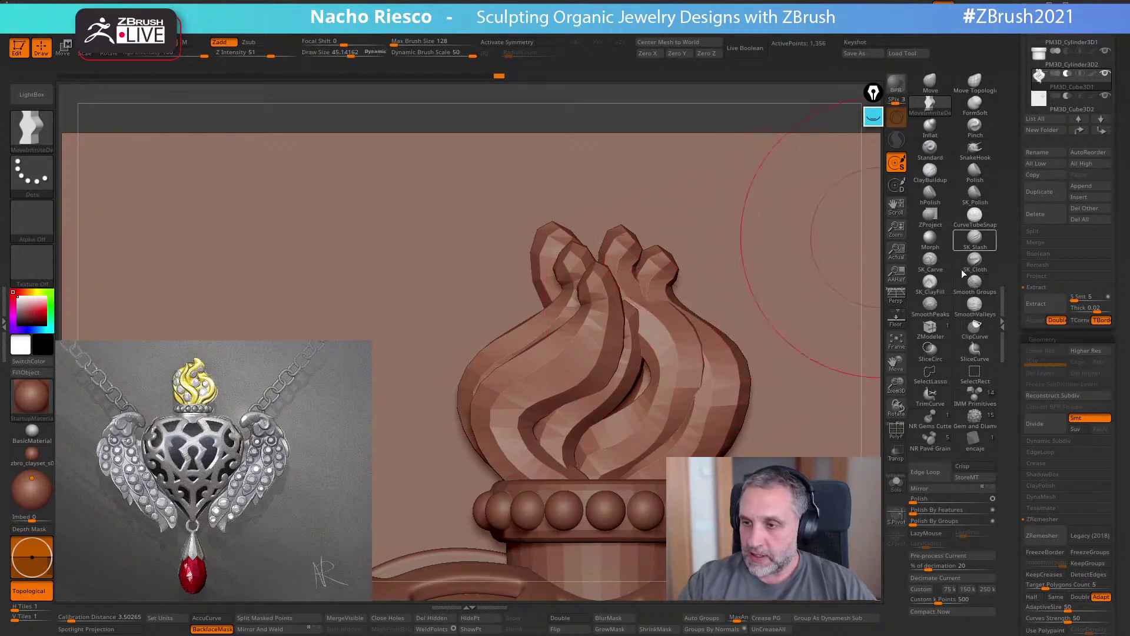
- Taper the flame tips with the SmoothPeaks brush, with topological masking on and draw size about 39
{"action": "left_click", "coordinate": [938, 314]}
{"action": "left_click", "coordinate": [36, 594], "text": "shift"}
{"action": "key", "text": "s"}
{"action": "left_click_drag", "start_coordinate": [607, 300], "coordinate": [616, 300]}
{"action": "mouse_move", "coordinate": [585, 242]}
{"action": "left_mouse_down", "text": "shift"}
{"action": "mouse_move", "coordinate": [517, 202]}
{"action": "mouse_move", "coordinate": [630, 214]}
{"action": "mouse_move", "coordinate": [660, 269]}
{"action": "mouse_move", "coordinate": [583, 253]}
{"action": "mouse_move", "coordinate": [578, 323]}
{"action": "mouse_move", "coordinate": [606, 295]}
{"action": "mouse_move", "coordinate": [628, 331]}
{"action": "mouse_move", "coordinate": [580, 267]}
{"action": "mouse_move", "coordinate": [600, 237]}
{"action": "left_mouse_up", "text": "shift"}
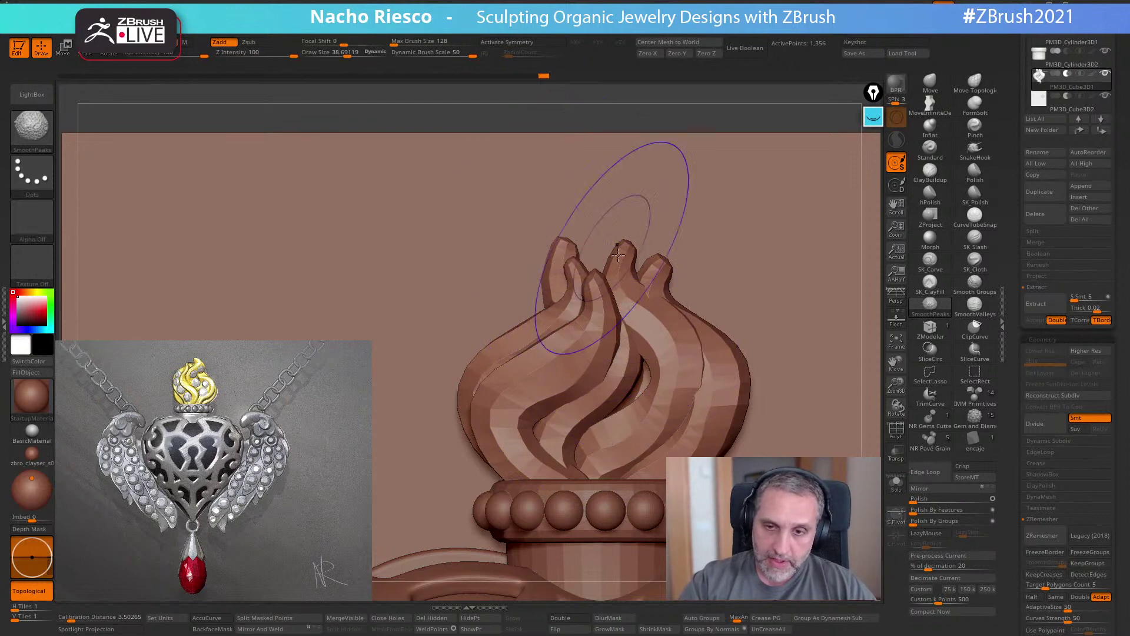
{"action": "left_click_drag", "start_coordinate": [563, 284], "coordinate": [580, 295], "text": "shift"}
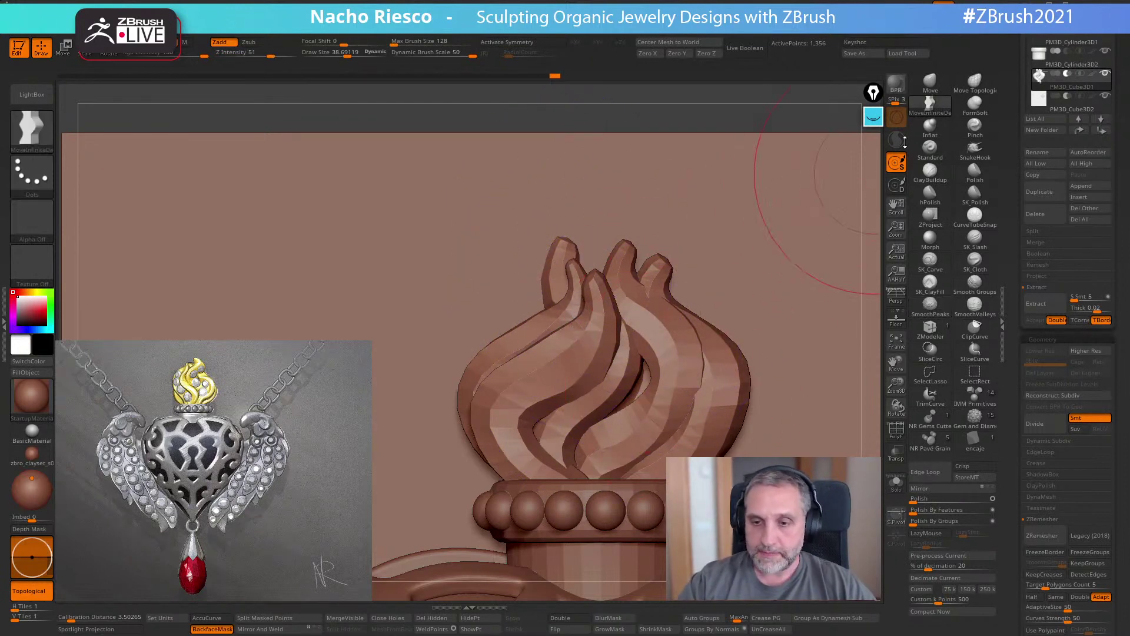
- Turn off BackfaceMask and pull the middle tube's tip up above the others with MoveInfiniteDepth at draw size about 45
{"action": "left_click", "coordinate": [933, 112]}
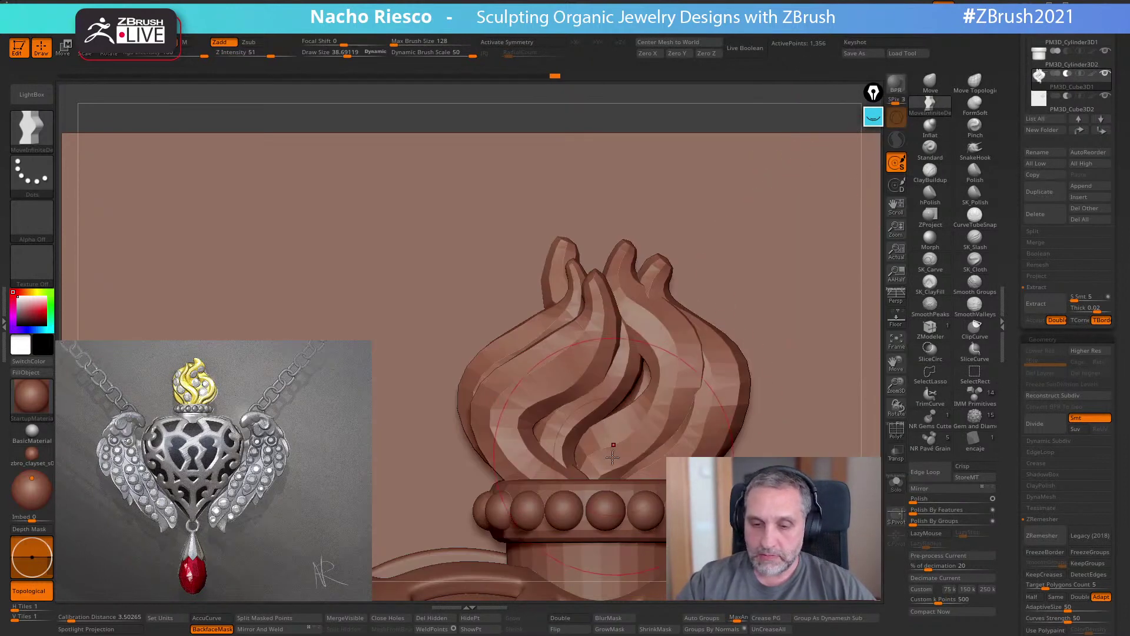
{"action": "left_click", "coordinate": [216, 632]}
{"action": "key", "text": "bracketright"}
{"action": "left_click_drag", "start_coordinate": [557, 253], "coordinate": [595, 249]}
{"action": "mouse_move", "coordinate": [585, 271]}
{"action": "left_mouse_down"}
{"action": "mouse_move", "coordinate": [571, 269]}
{"action": "mouse_move", "coordinate": [566, 246]}
{"action": "mouse_move", "coordinate": [612, 252]}
{"action": "mouse_move", "coordinate": [602, 234]}
{"action": "left_mouse_up"}
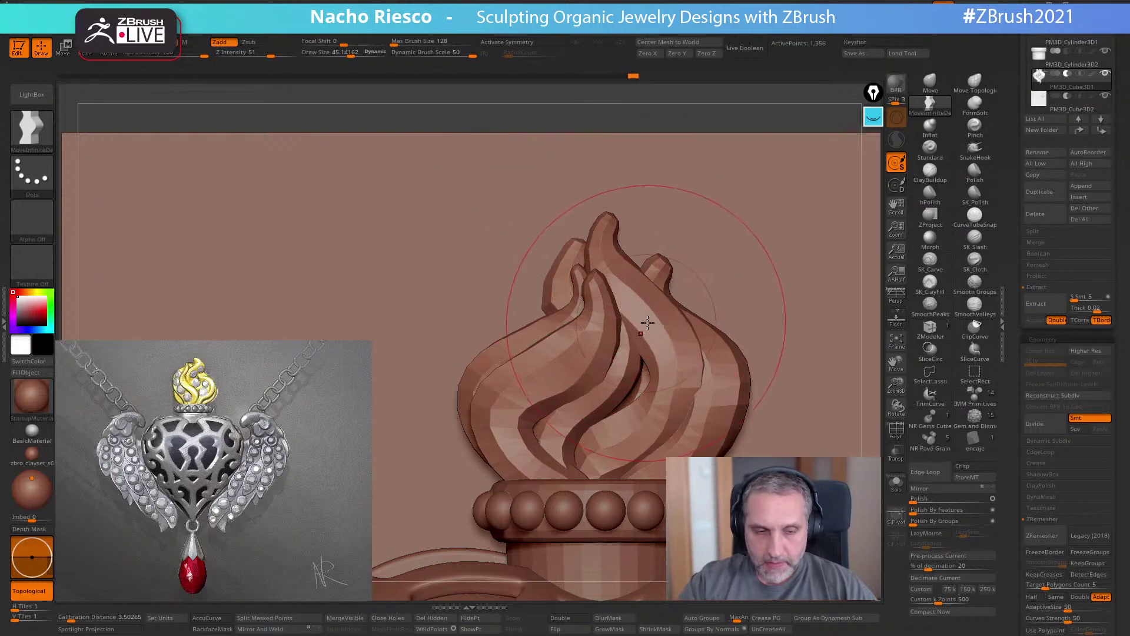
- Reset the gizmo orientation in the side view and shift the flame forward in depth
{"action": "right_click_drag", "start_coordinate": [661, 404], "coordinate": [690, 403]}
{"action": "right_click_drag", "start_coordinate": [751, 376], "coordinate": [717, 291], "text": "ctrl"}
{"action": "key", "text": "w"}
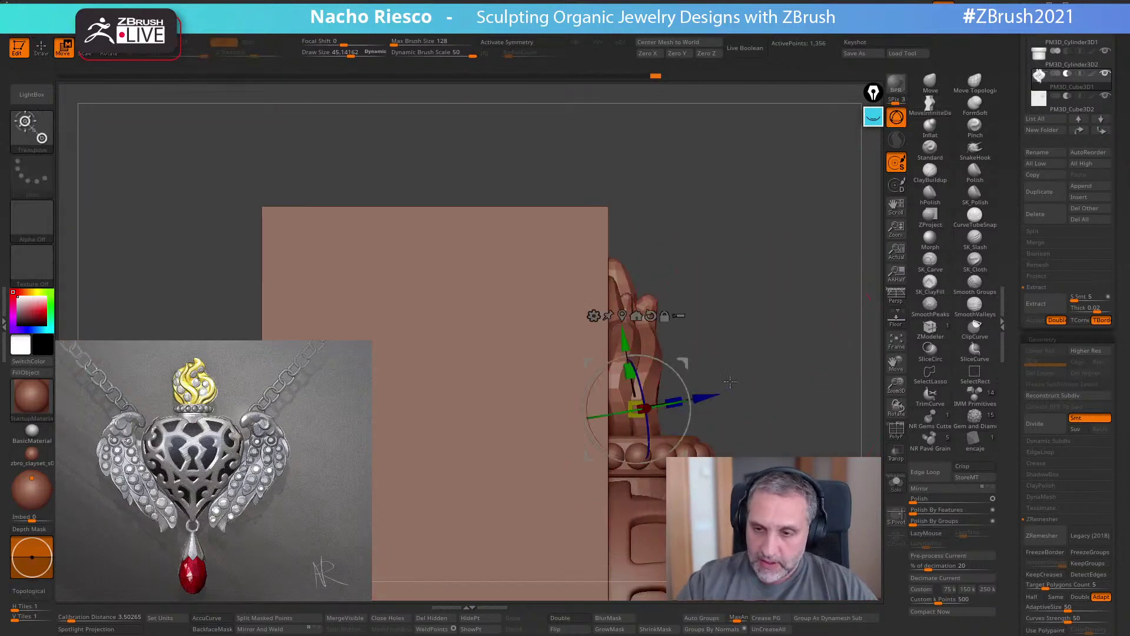
{"action": "left_click", "coordinate": [652, 318], "text": "alt"}
{"action": "left_click_drag", "start_coordinate": [675, 409], "coordinate": [715, 408]}
{"action": "right_click_drag", "start_coordinate": [715, 408], "coordinate": [759, 412], "text": "shift"}
{"action": "key", "text": "q"}
- Refine the flame's front outline with small MoveInfiniteDepth strokes at draw size about 56
{"action": "right_click_drag", "start_coordinate": [681, 442], "coordinate": [626, 357], "text": "alt"}
{"action": "left_click_drag", "start_coordinate": [589, 338], "coordinate": [601, 333]}
{"action": "left_click_drag", "start_coordinate": [553, 297], "coordinate": [561, 296]}
{"action": "right_click_drag", "start_coordinate": [683, 398], "coordinate": [587, 394], "text": "alt"}
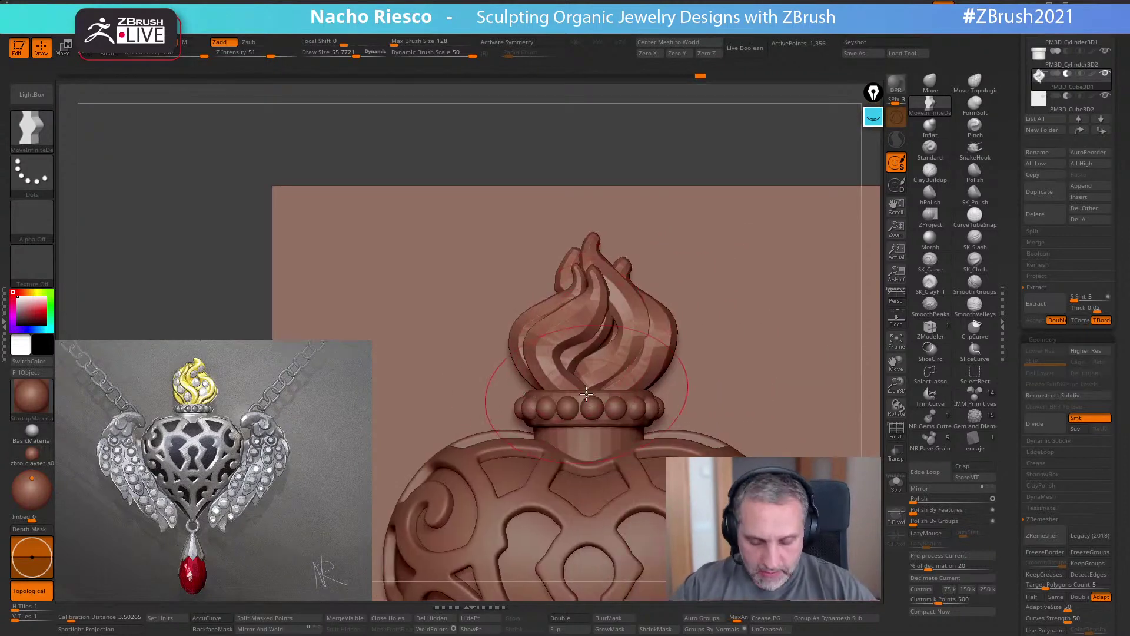
- Remesh the flame with ZRemesher using the Double option and polish its surface
{"action": "left_click_drag", "start_coordinate": [1015, 487], "coordinate": [1043, 399]}
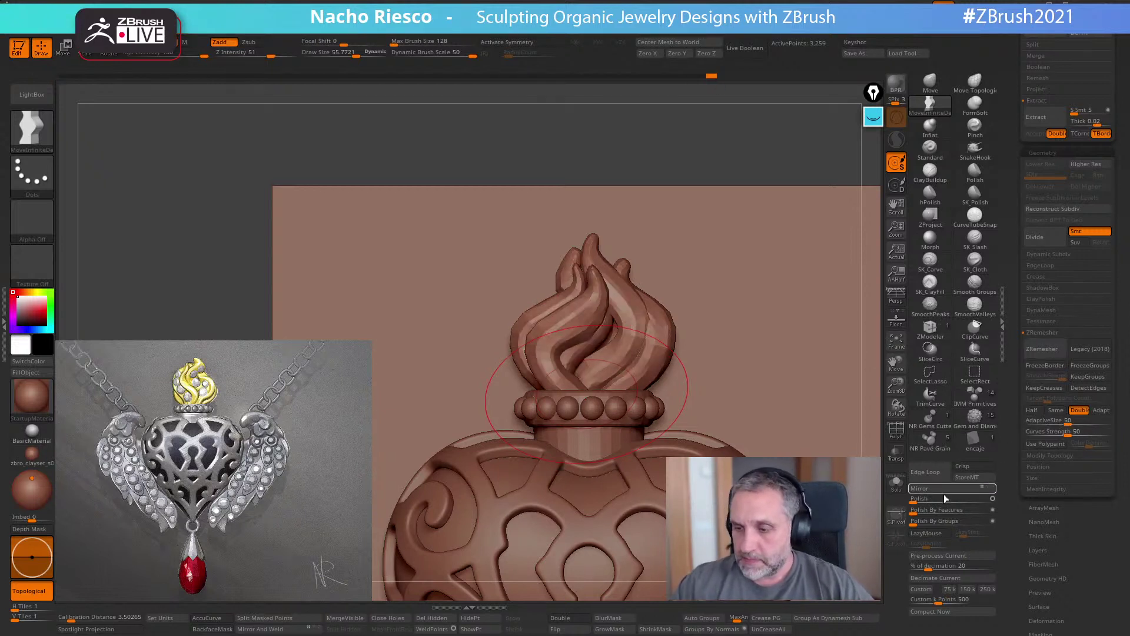
{"action": "left_click_drag", "start_coordinate": [920, 499], "coordinate": [932, 499]}
{"action": "left_click", "coordinate": [1042, 353]}
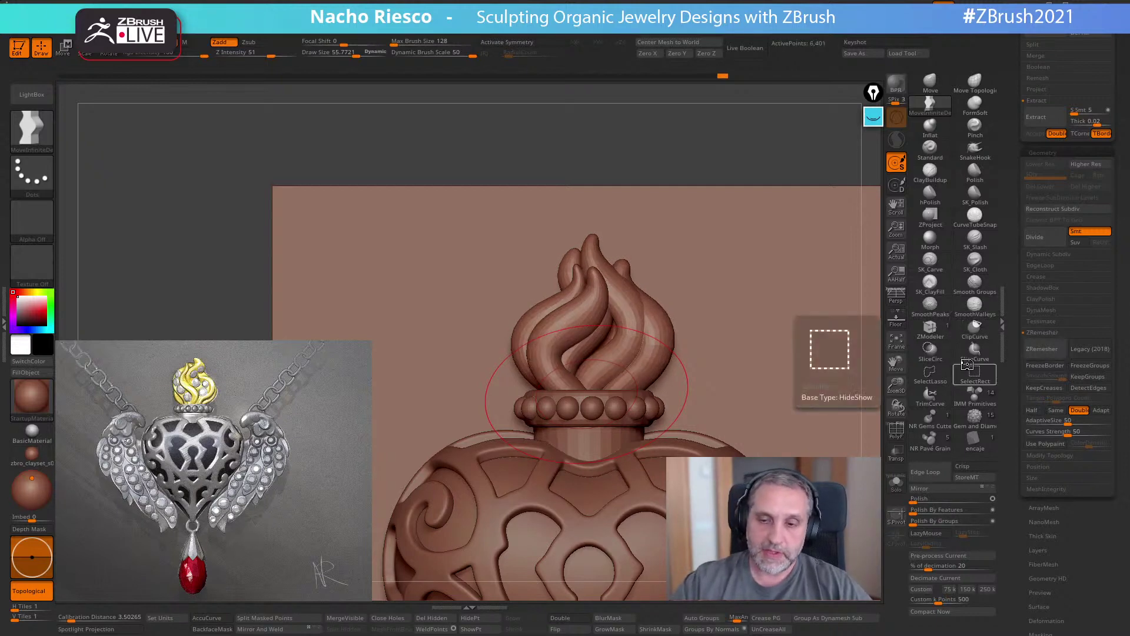
- Fine-tune the remeshed flame tubes from several angles with MoveInfiniteDepth, reducing the draw size to about 42
{"action": "right_click_drag", "start_coordinate": [750, 126], "coordinate": [721, 177], "text": "ctrl"}
{"action": "key", "text": "s"}
{"action": "left_click_drag", "start_coordinate": [623, 348], "coordinate": [626, 349]}
{"action": "right_click_drag", "start_coordinate": [625, 349], "coordinate": [630, 360]}
{"action": "mouse_move", "coordinate": [633, 351]}
{"action": "right_mouse_down"}
{"action": "mouse_move", "coordinate": [604, 358]}
{"action": "mouse_move", "coordinate": [585, 315]}
{"action": "mouse_move", "coordinate": [600, 371]}
{"action": "mouse_move", "coordinate": [570, 388]}
{"action": "mouse_move", "coordinate": [586, 356]}
{"action": "mouse_move", "coordinate": [686, 325]}
{"action": "right_mouse_up"}
{"action": "left_click_drag", "start_coordinate": [573, 355], "coordinate": [577, 355]}
{"action": "key", "text": "["}
{"action": "left_click_drag", "start_coordinate": [573, 284], "coordinate": [568, 284]}
{"action": "right_click_drag", "start_coordinate": [666, 359], "coordinate": [605, 360]}
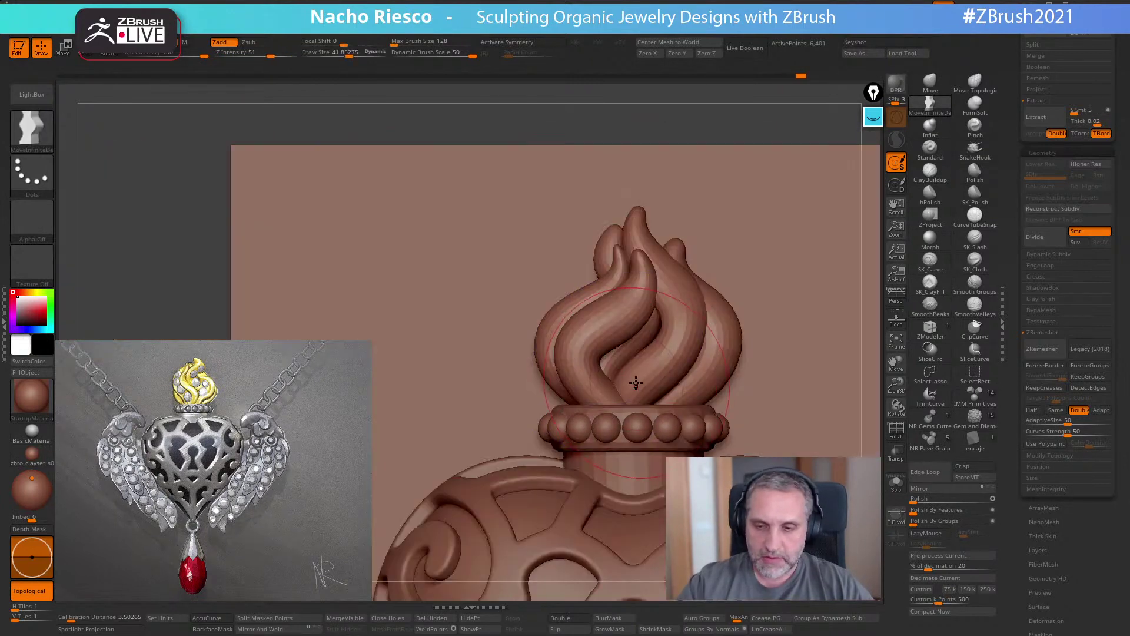
- Draw a zigzag annotation line over the tops of the flame tubes and clear it
{"action": "mouse_move", "coordinate": [654, 312]}
{"action": "right_mouse_down"}
{"action": "mouse_move", "coordinate": [678, 321]}
{"action": "mouse_move", "coordinate": [691, 264]}
{"action": "mouse_move", "coordinate": [707, 275]}
{"action": "right_mouse_up"}
{"action": "left_click", "coordinate": [872, 121]}
{"action": "left_click", "coordinate": [872, 152]}
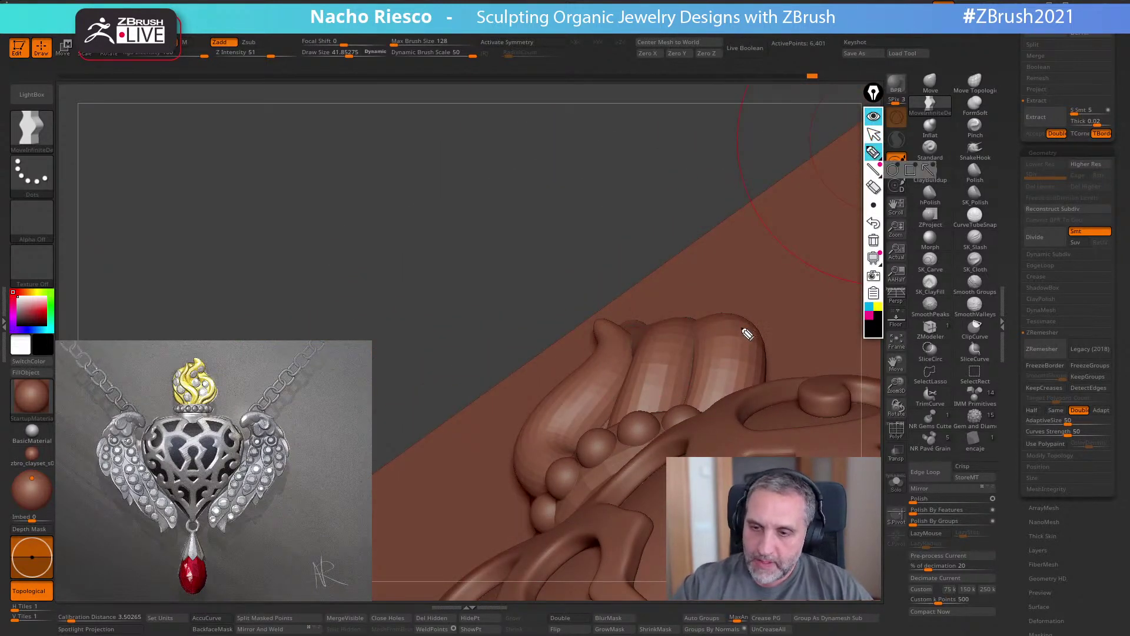
{"action": "left_click_drag", "start_coordinate": [756, 339], "coordinate": [734, 318]}
{"action": "left_click_drag", "start_coordinate": [643, 353], "coordinate": [582, 367]}
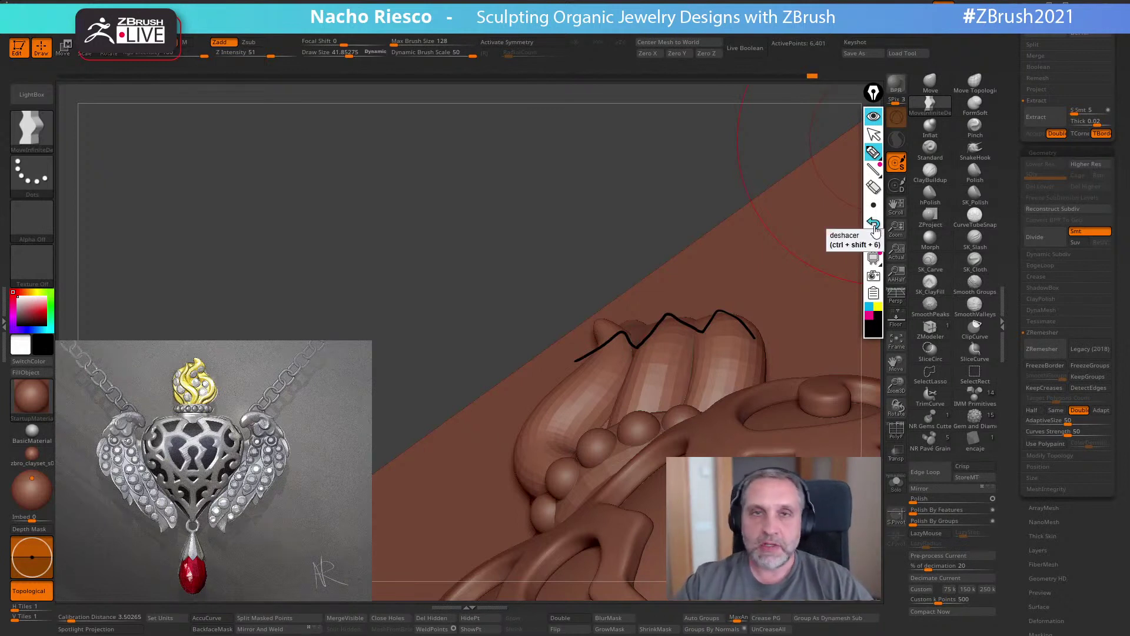
{"action": "left_click", "coordinate": [873, 134]}
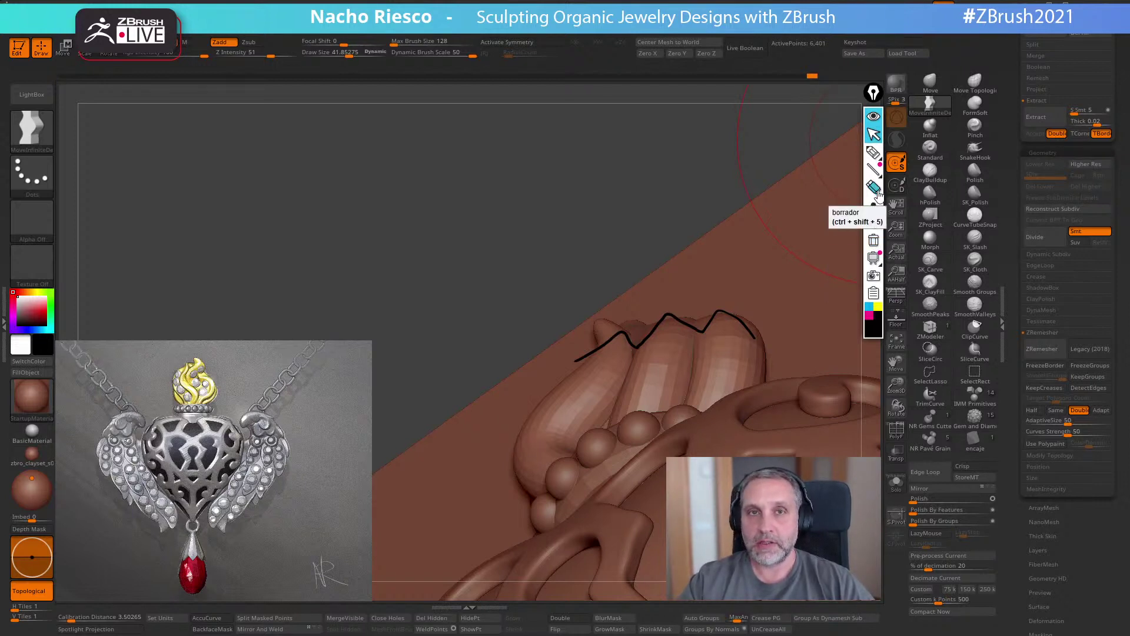
{"action": "left_click", "coordinate": [877, 170]}
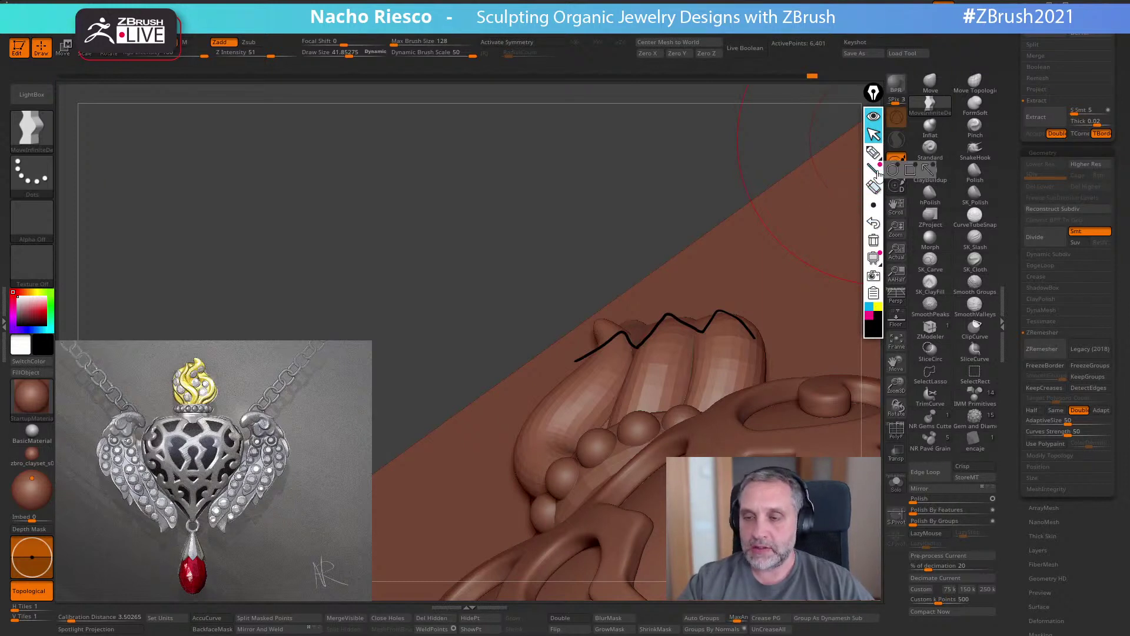
{"action": "left_click", "coordinate": [874, 243]}
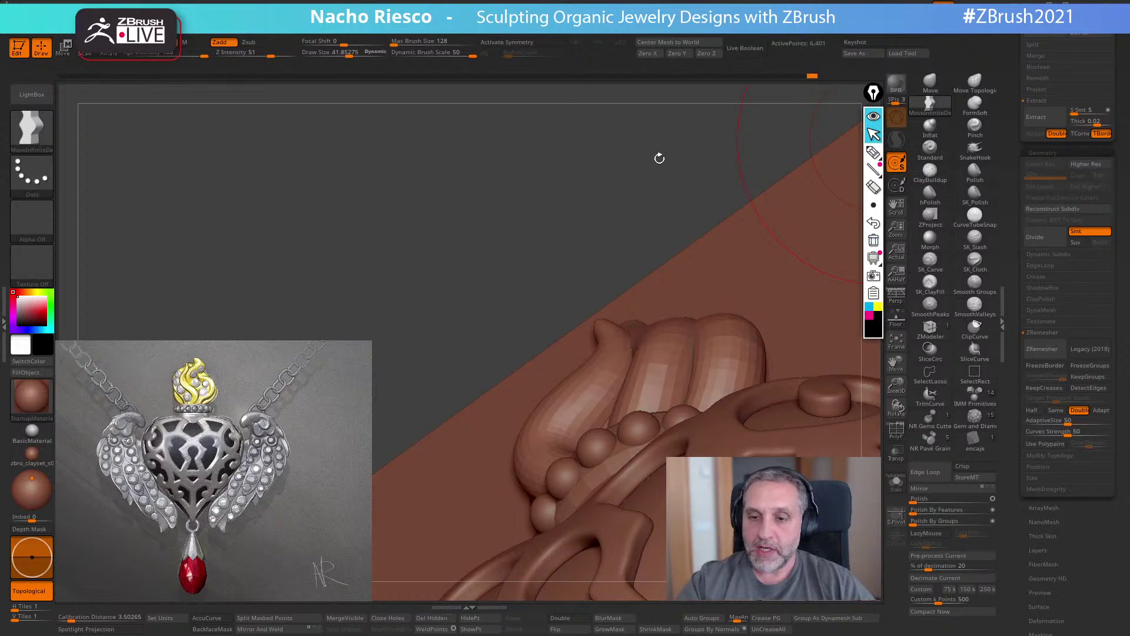
- Nudge the rear left tube's tip inward with MoveInfiniteDepth at draw size about 33
{"action": "left_click_drag", "start_coordinate": [660, 162], "coordinate": [824, 230]}
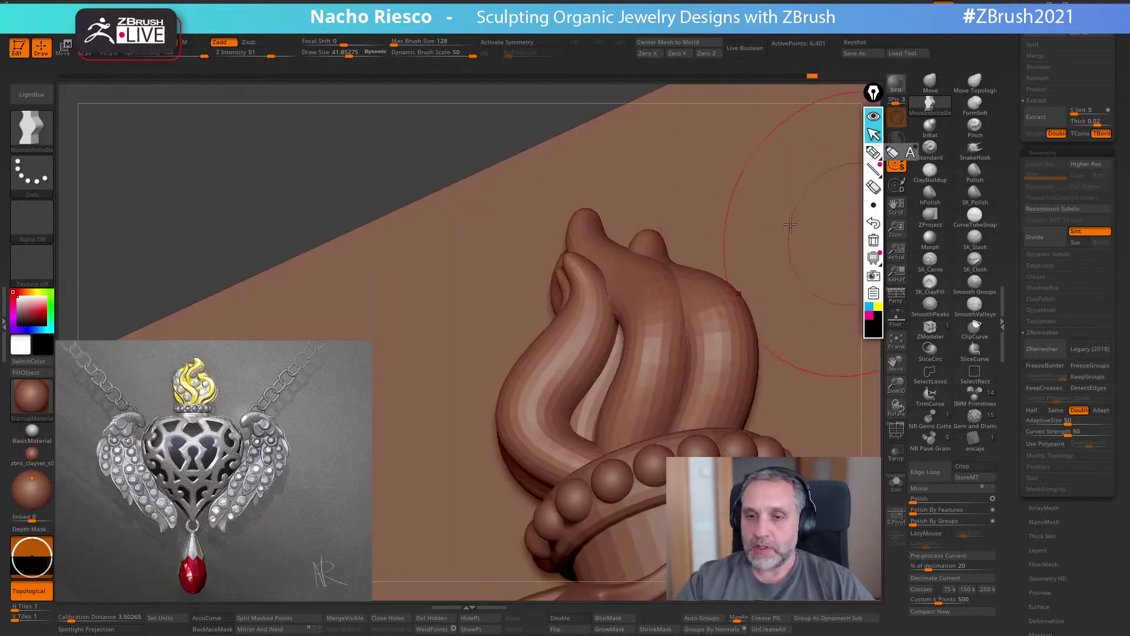
{"action": "mouse_move", "coordinate": [896, 406]}
{"action": "left_mouse_down"}
{"action": "mouse_move", "coordinate": [888, 453]}
{"action": "mouse_move", "coordinate": [677, 421]}
{"action": "mouse_move", "coordinate": [612, 384]}
{"action": "mouse_move", "coordinate": [593, 392]}
{"action": "mouse_move", "coordinate": [620, 358]}
{"action": "left_mouse_up"}
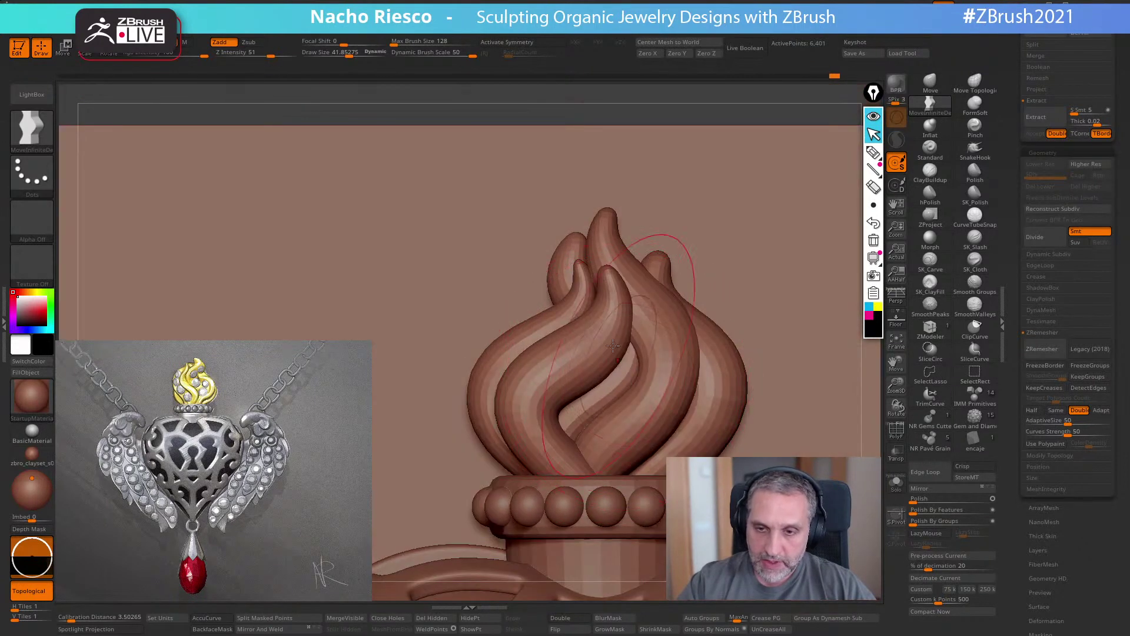
{"action": "key", "text": "s"}
{"action": "left_click_drag", "start_coordinate": [615, 319], "coordinate": [605, 318]}
{"action": "left_click_drag", "start_coordinate": [567, 235], "coordinate": [577, 238]}
{"action": "mouse_move", "coordinate": [592, 464]}
{"action": "right_mouse_down"}
{"action": "mouse_move", "coordinate": [582, 468]}
{"action": "mouse_move", "coordinate": [627, 448]}
{"action": "right_mouse_up"}
{"action": "mouse_move", "coordinate": [749, 382]}
{"action": "right_mouse_down", "text": "shift"}
{"action": "mouse_move", "coordinate": [709, 379]}
{"action": "mouse_move", "coordinate": [694, 280]}
{"action": "mouse_move", "coordinate": [633, 173]}
{"action": "right_mouse_up", "text": "shift"}
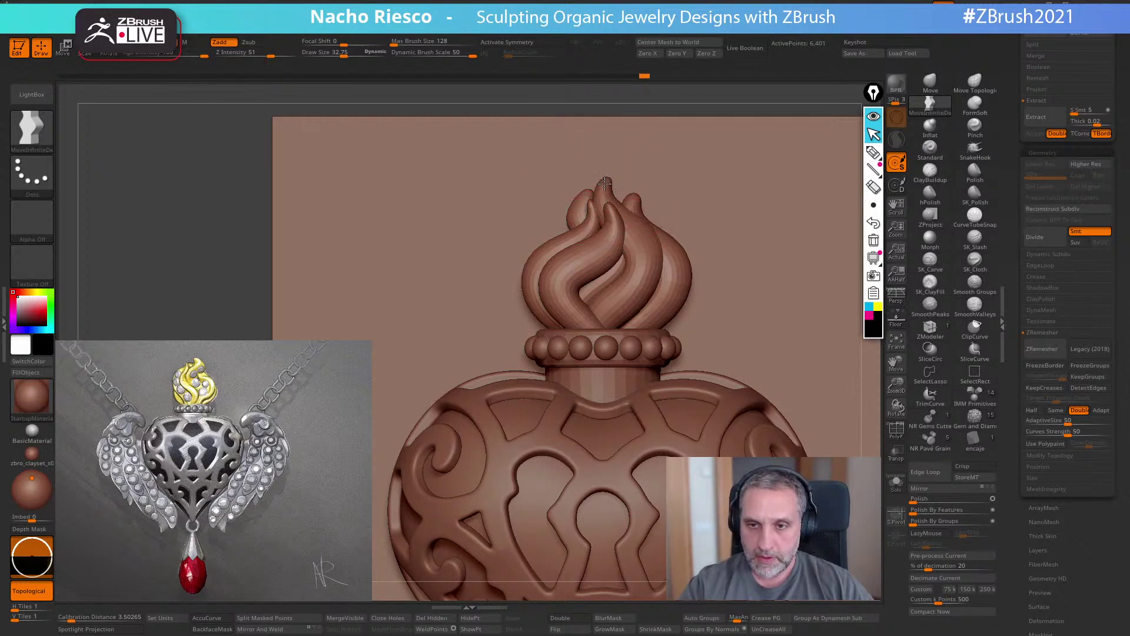
- Adjust the flame's upper tips from the front and side with MoveInfiniteDepth at draw size about 38 to 41
{"action": "key", "text": "s"}
{"action": "key", "text": "bracketright"}
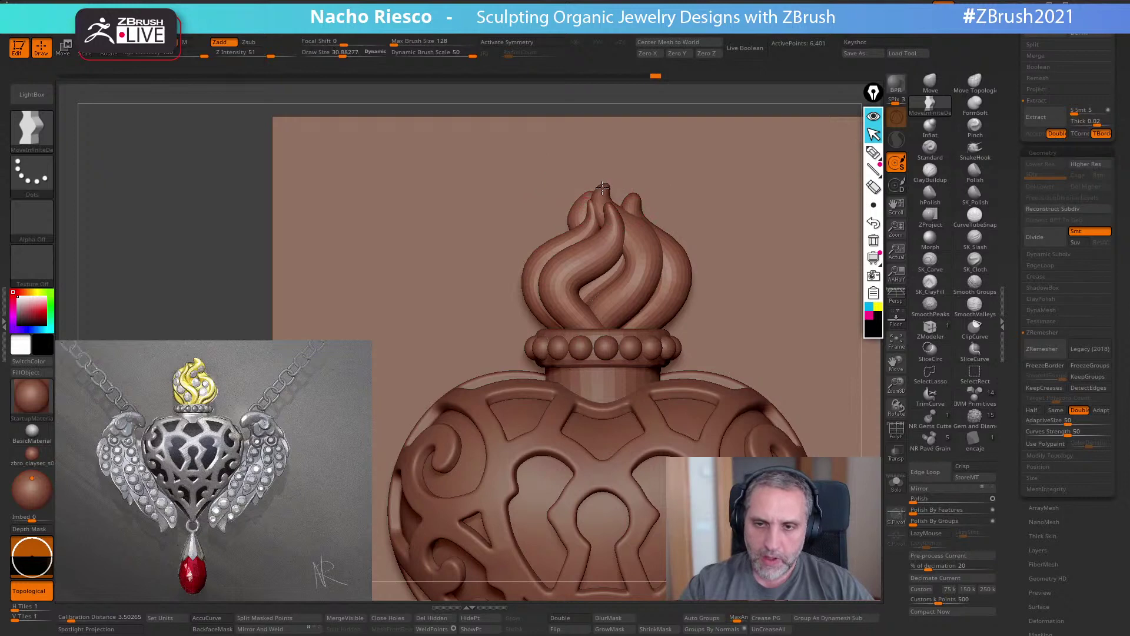
{"action": "key", "text": "plus"}
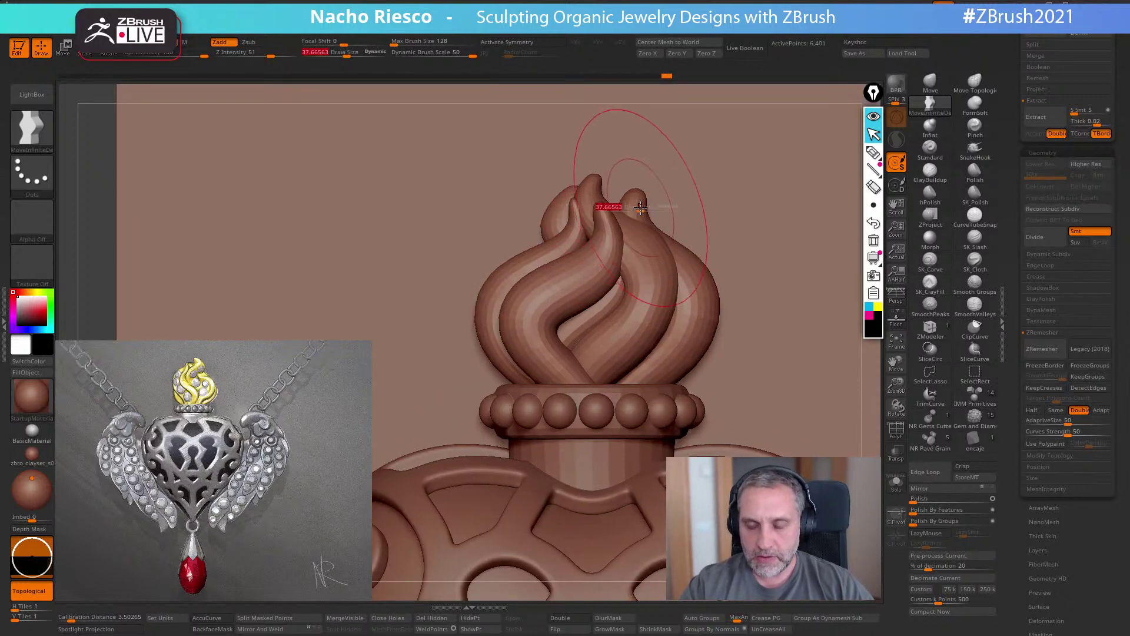
{"action": "right_click_drag", "start_coordinate": [636, 202], "coordinate": [585, 259], "text": "shift"}
{"action": "key", "text": "s"}
{"action": "left_click_drag", "start_coordinate": [647, 224], "coordinate": [648, 243]}
{"action": "key", "text": "bracketright"}
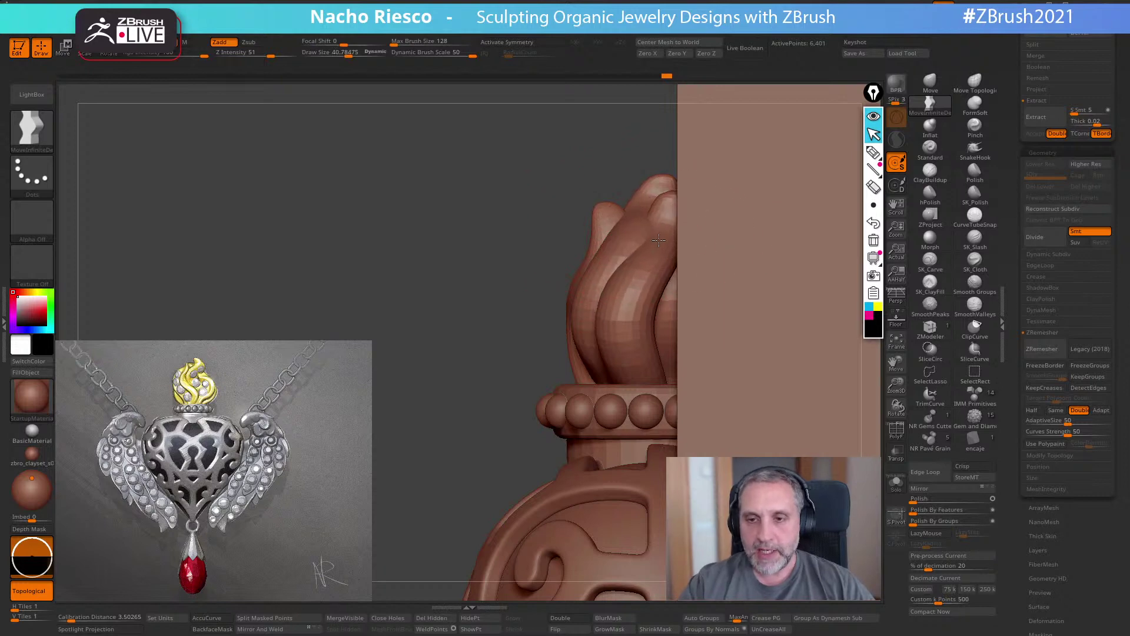
{"action": "right_click_drag", "start_coordinate": [650, 247], "coordinate": [638, 300], "text": "shift"}
{"action": "right_click_drag", "start_coordinate": [658, 239], "coordinate": [629, 295], "text": "shift"}
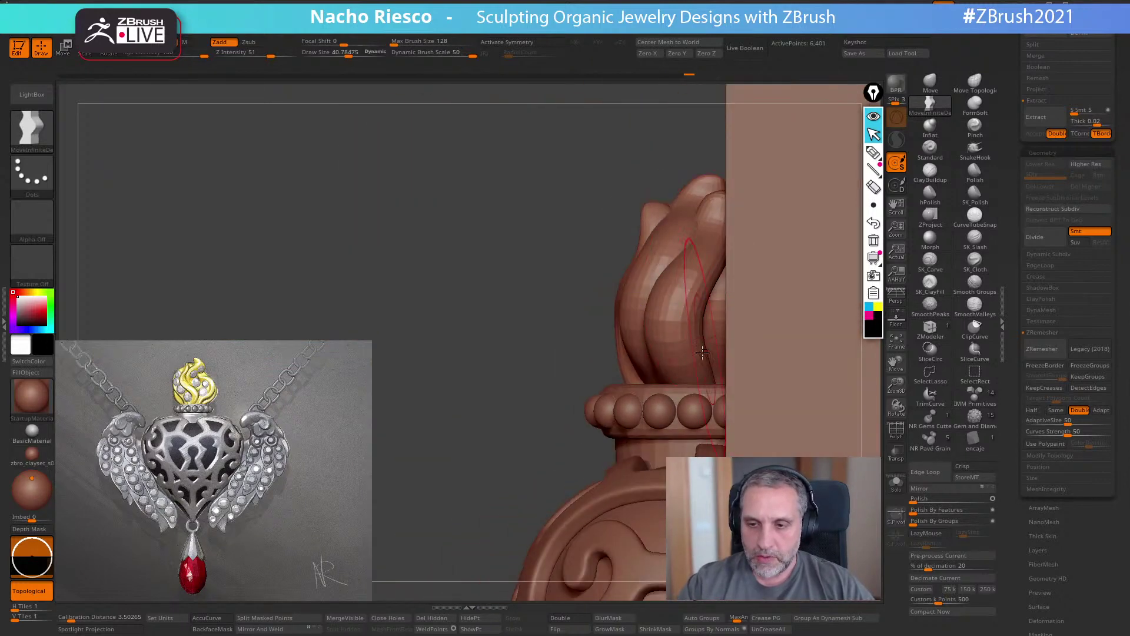
- Enable BackfaceMask and widen the flame's side tube with MoveInfiniteDepth at draw size about 47
{"action": "right_click_drag", "start_coordinate": [612, 358], "coordinate": [542, 298], "text": "alt"}
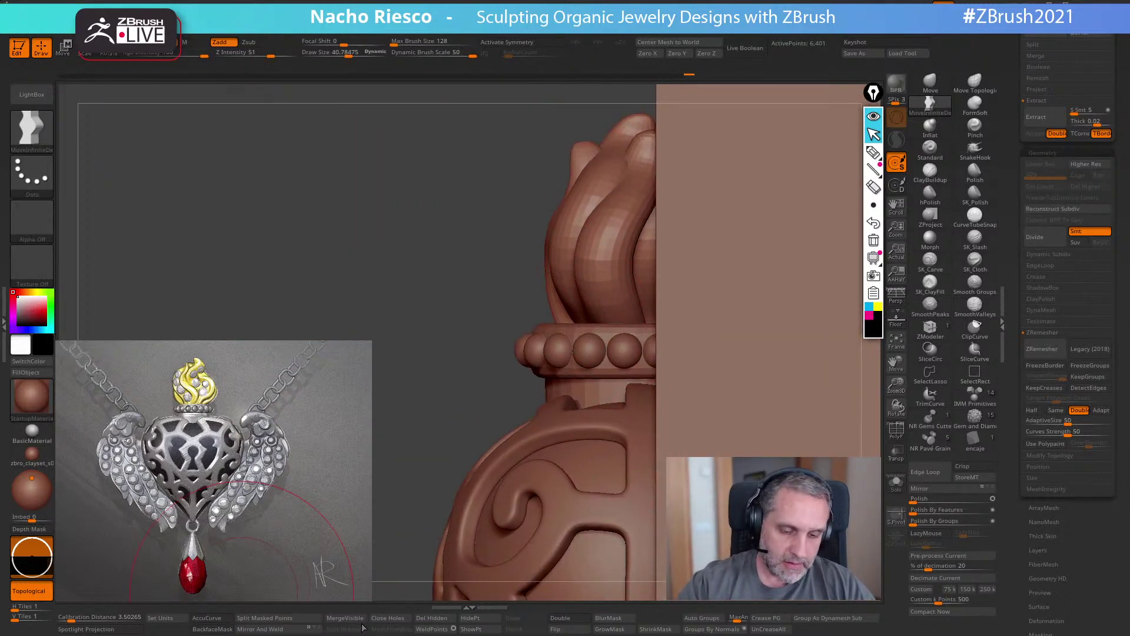
{"action": "left_click", "coordinate": [213, 629]}
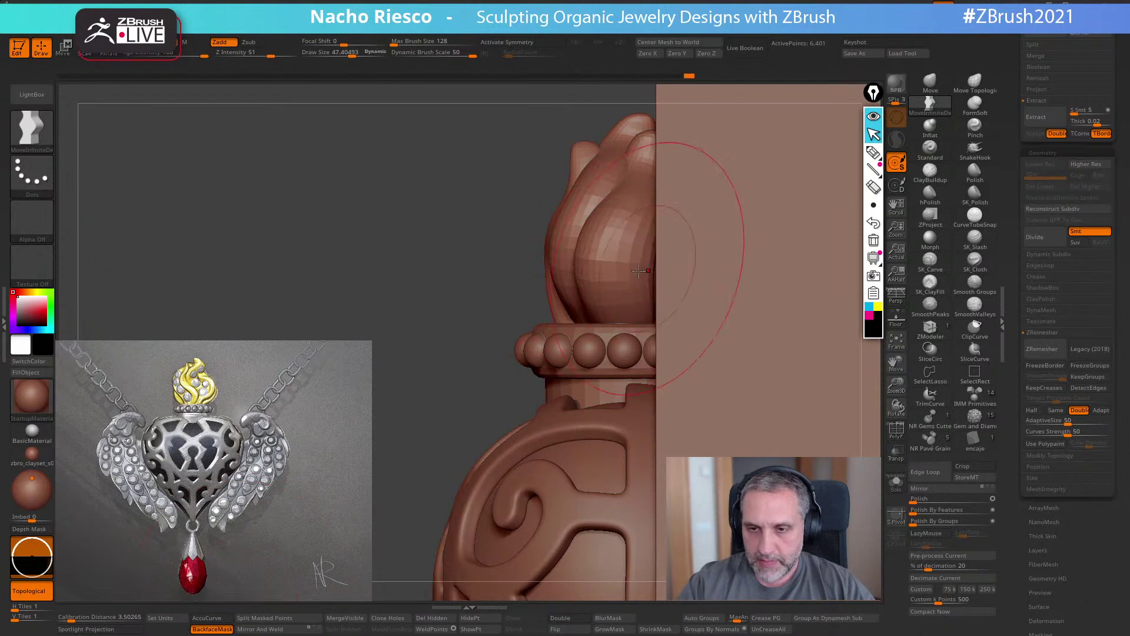
{"action": "mouse_move", "coordinate": [568, 202]}
{"action": "right_mouse_down"}
{"action": "mouse_move", "coordinate": [696, 221]}
{"action": "mouse_move", "coordinate": [542, 252]}
{"action": "right_mouse_up"}
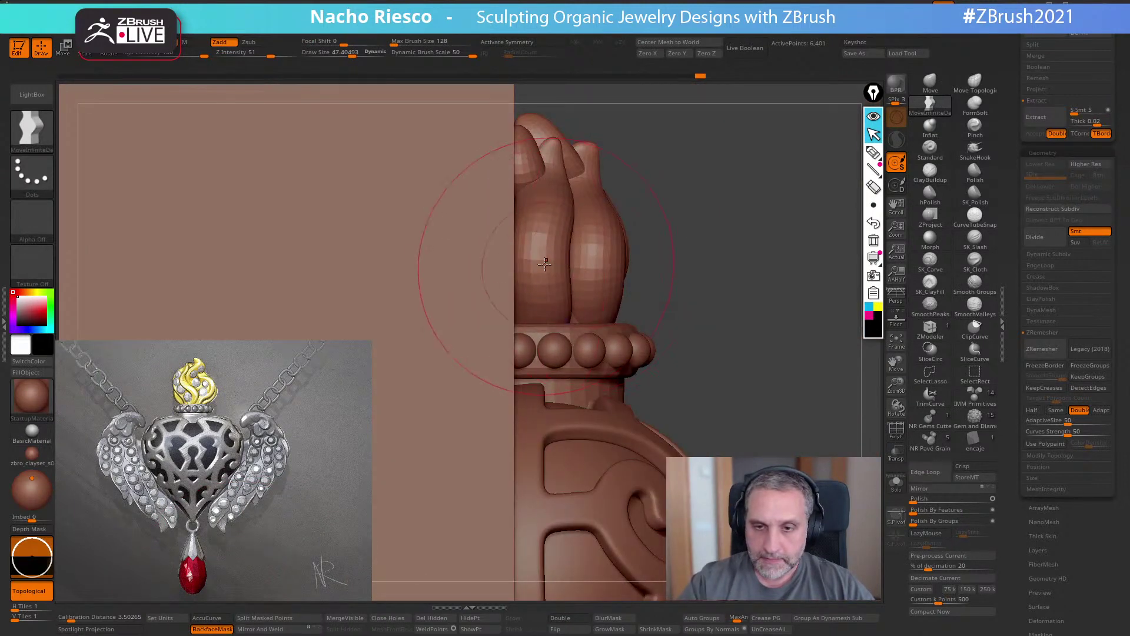
- Turn on Live Boolean, set the flame subtool to additive and inspect the flat-cut back of the pendant
{"action": "left_click", "coordinate": [750, 53]}
{"action": "left_click_drag", "start_coordinate": [1009, 164], "coordinate": [1014, 310]}
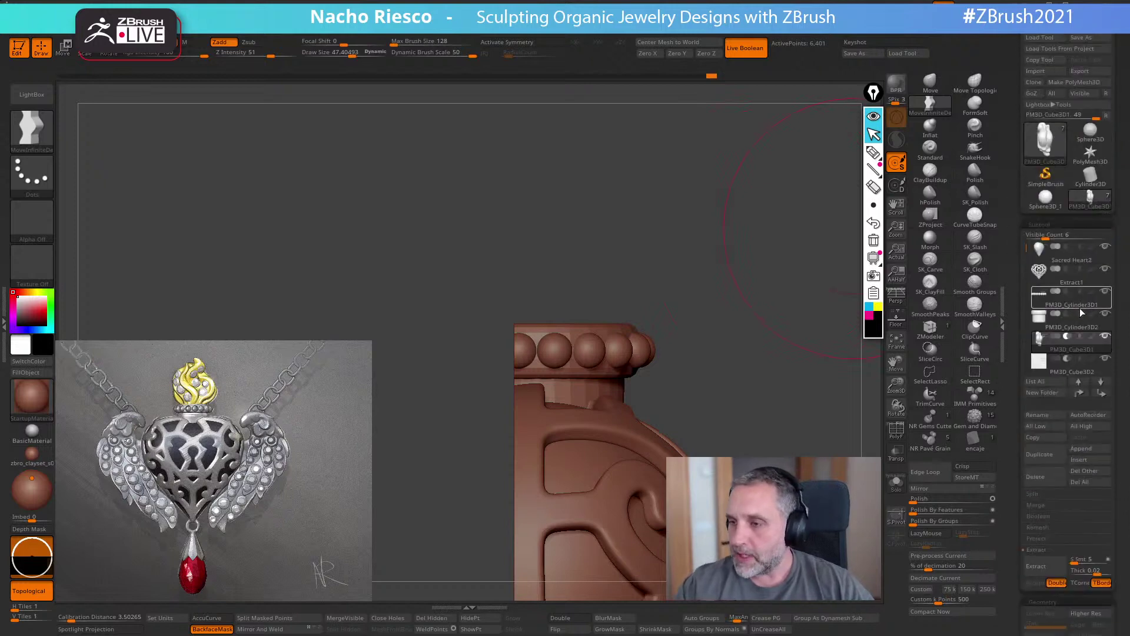
{"action": "left_click", "coordinate": [1055, 338]}
{"action": "mouse_move", "coordinate": [831, 393]}
{"action": "right_mouse_down"}
{"action": "mouse_move", "coordinate": [918, 386]}
{"action": "mouse_move", "coordinate": [848, 383]}
{"action": "mouse_move", "coordinate": [913, 385]}
{"action": "right_mouse_up"}
{"action": "left_click_drag", "start_coordinate": [438, 405], "coordinate": [435, 289], "text": "ctrl+alt+shift"}
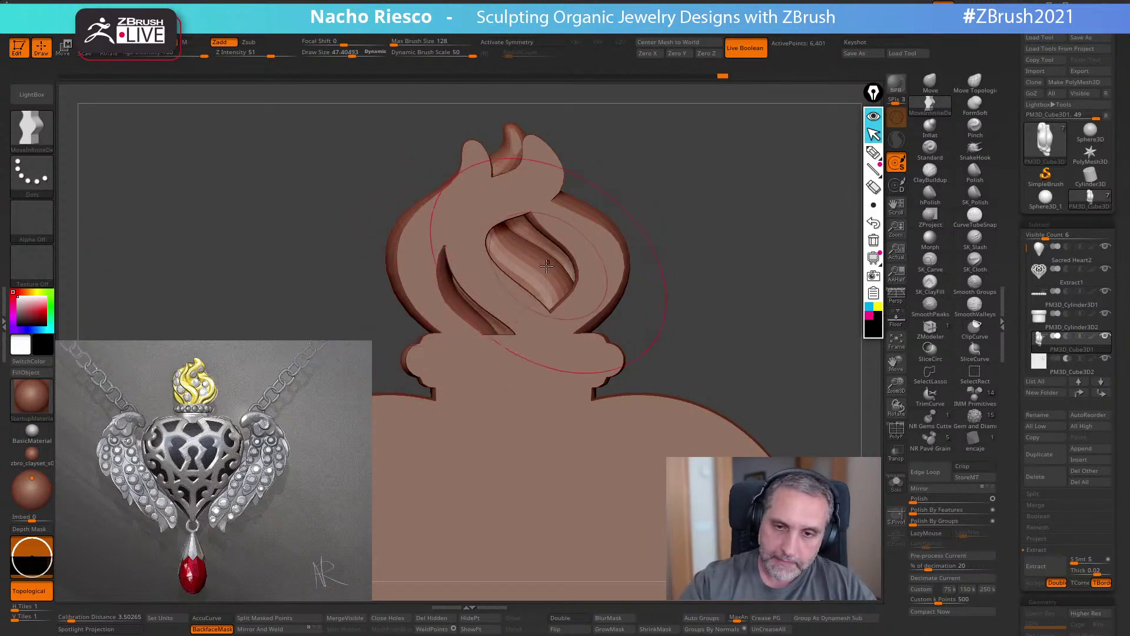
- Nudge the flame's side contour with MoveInfiniteDepth at draw size about 56, checking it from several angles
{"action": "right_click_drag", "start_coordinate": [698, 203], "coordinate": [606, 245], "text": "shift"}
{"action": "key", "text": "s"}
{"action": "left_click_drag", "start_coordinate": [504, 245], "coordinate": [510, 245]}
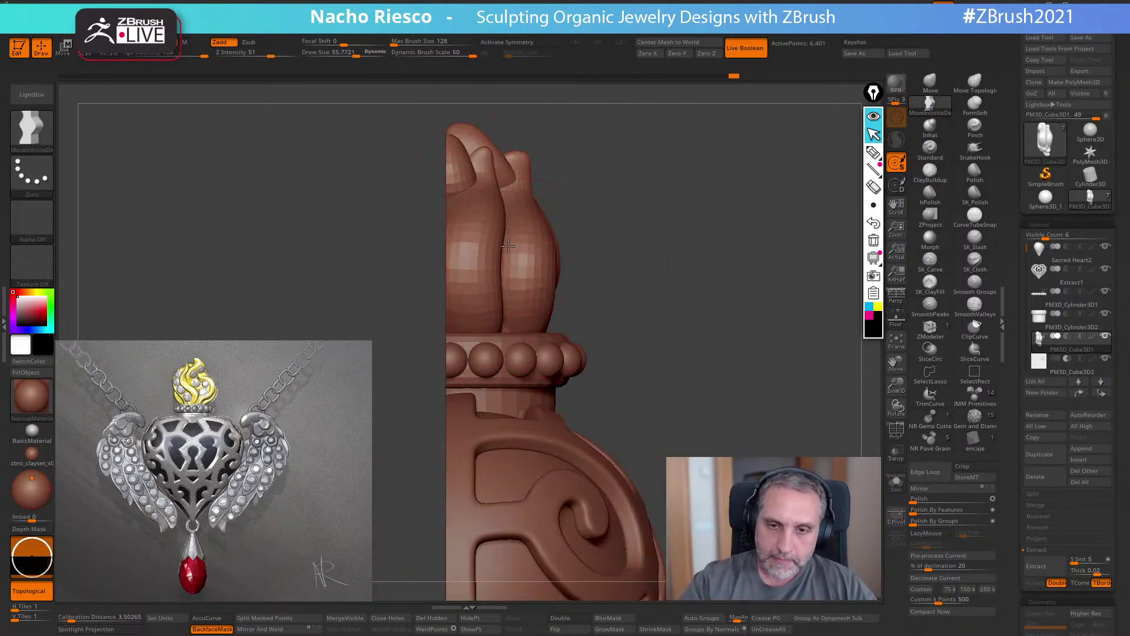
{"action": "right_click_drag", "start_coordinate": [465, 236], "coordinate": [555, 237]}
{"action": "mouse_move", "coordinate": [443, 258]}
{"action": "right_mouse_down"}
{"action": "mouse_move", "coordinate": [641, 198]}
{"action": "mouse_move", "coordinate": [715, 220]}
{"action": "mouse_move", "coordinate": [595, 247]}
{"action": "mouse_move", "coordinate": [724, 247]}
{"action": "right_mouse_up"}
{"action": "left_click_drag", "start_coordinate": [535, 233], "coordinate": [522, 237]}
{"action": "mouse_move", "coordinate": [456, 259]}
{"action": "right_mouse_down"}
{"action": "mouse_move", "coordinate": [517, 274]}
{"action": "mouse_move", "coordinate": [502, 255]}
{"action": "right_mouse_up"}
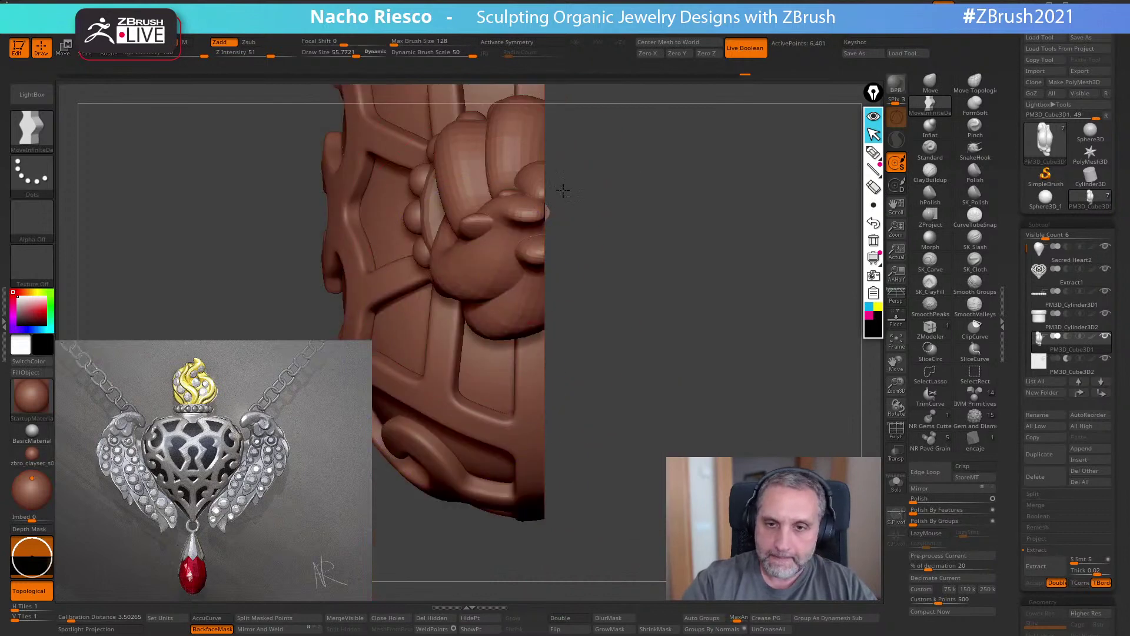
{"action": "right_click_drag", "start_coordinate": [644, 227], "coordinate": [729, 203]}
{"action": "right_click_drag", "start_coordinate": [762, 261], "coordinate": [699, 365], "text": "alt"}
- Auto-group the flame's tubes, isolate the front tube, reshape its contour from the side and show the whole flame again
{"action": "left_click", "coordinate": [716, 624]}
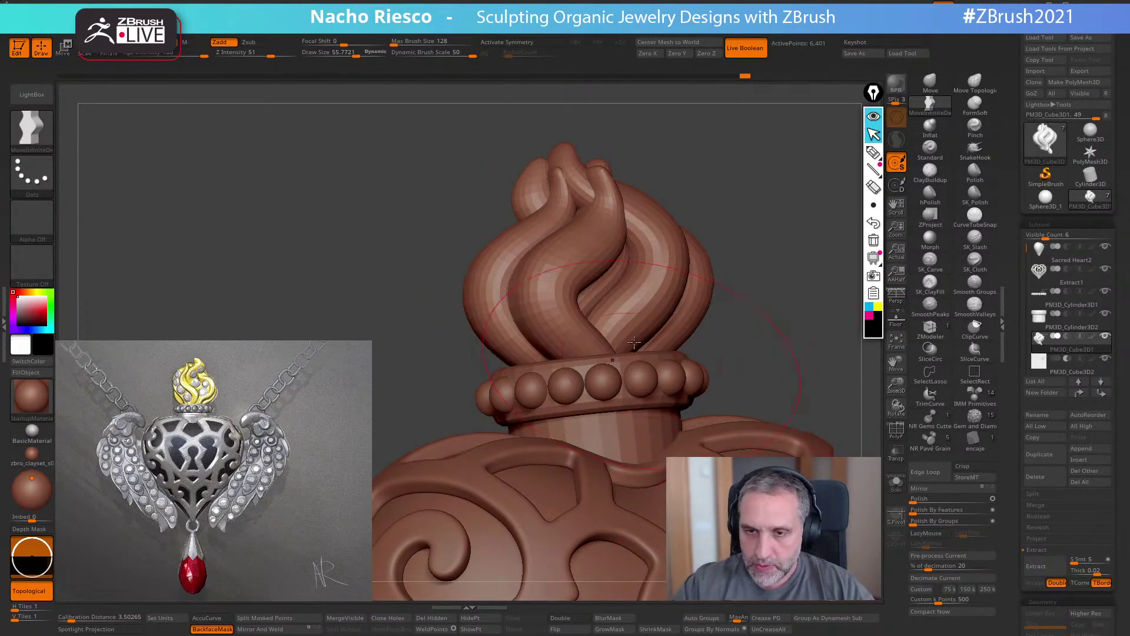
{"action": "left_click", "coordinate": [608, 284], "text": "ctrl+shift"}
{"action": "right_click_drag", "start_coordinate": [673, 263], "coordinate": [633, 283], "text": "shift"}
{"action": "left_click_drag", "start_coordinate": [570, 281], "coordinate": [502, 277]}
{"action": "left_click_drag", "start_coordinate": [544, 246], "coordinate": [530, 240]}
{"action": "right_click_drag", "start_coordinate": [629, 237], "coordinate": [673, 235]}
{"action": "left_click", "coordinate": [735, 305], "text": "ctrl+shift"}
{"action": "right_click_drag", "start_coordinate": [739, 301], "coordinate": [759, 284]}
- Isolate the flame's outer side tube, nudge its lower edge from another angle and show all tubes again
{"action": "left_click", "coordinate": [495, 312], "text": "ctrl+shift"}
{"action": "right_click_drag", "start_coordinate": [606, 279], "coordinate": [821, 253]}
{"action": "left_click_drag", "start_coordinate": [474, 330], "coordinate": [490, 337]}
{"action": "left_click", "coordinate": [751, 306], "text": "ctrl+shift"}
{"action": "mouse_move", "coordinate": [818, 281]}
{"action": "right_mouse_down"}
{"action": "mouse_move", "coordinate": [769, 274]}
{"action": "mouse_move", "coordinate": [815, 275]}
{"action": "right_mouse_up"}
- Isolate one more flame tube, adjust its edge from two viewing angles and restore the full flame
{"action": "left_click", "coordinate": [475, 300], "text": "ctrl+shift"}
{"action": "right_click_drag", "start_coordinate": [549, 306], "coordinate": [459, 301]}
{"action": "left_click_drag", "start_coordinate": [473, 315], "coordinate": [461, 312]}
{"action": "right_click_drag", "start_coordinate": [595, 264], "coordinate": [539, 290]}
{"action": "left_click_drag", "start_coordinate": [458, 305], "coordinate": [469, 292]}
{"action": "left_click", "coordinate": [631, 305], "text": "ctrl+shift"}
{"action": "right_click_drag", "start_coordinate": [639, 294], "coordinate": [801, 265]}
- Remesh the flame with ZRemesher using the Double target
{"action": "right_click_drag", "start_coordinate": [785, 304], "coordinate": [853, 292]}
{"action": "left_click_drag", "start_coordinate": [1013, 513], "coordinate": [1011, 414]}
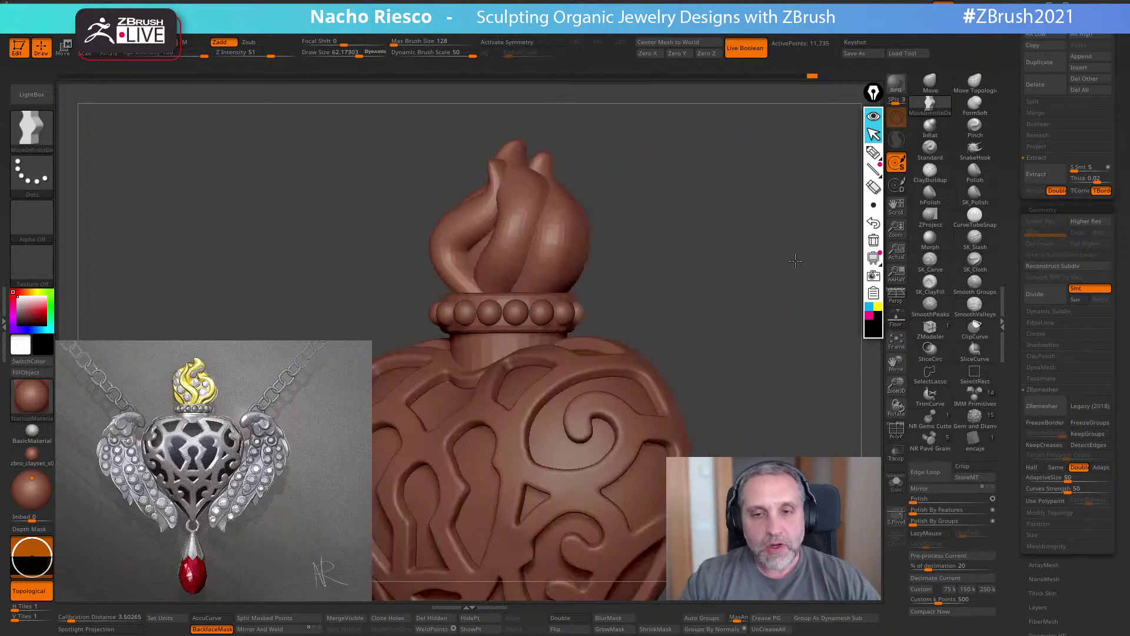
{"action": "mouse_move", "coordinate": [772, 260]}
{"action": "left_mouse_down"}
{"action": "mouse_move", "coordinate": [707, 282]}
{"action": "mouse_move", "coordinate": [703, 315]}
{"action": "mouse_move", "coordinate": [667, 334]}
{"action": "mouse_move", "coordinate": [657, 328]}
{"action": "left_mouse_up"}
- Turn off BackfaceMask and push the front tube's tip inward from the side with MoveInfiniteDepth at draw size about 29
{"action": "key", "text": "s"}
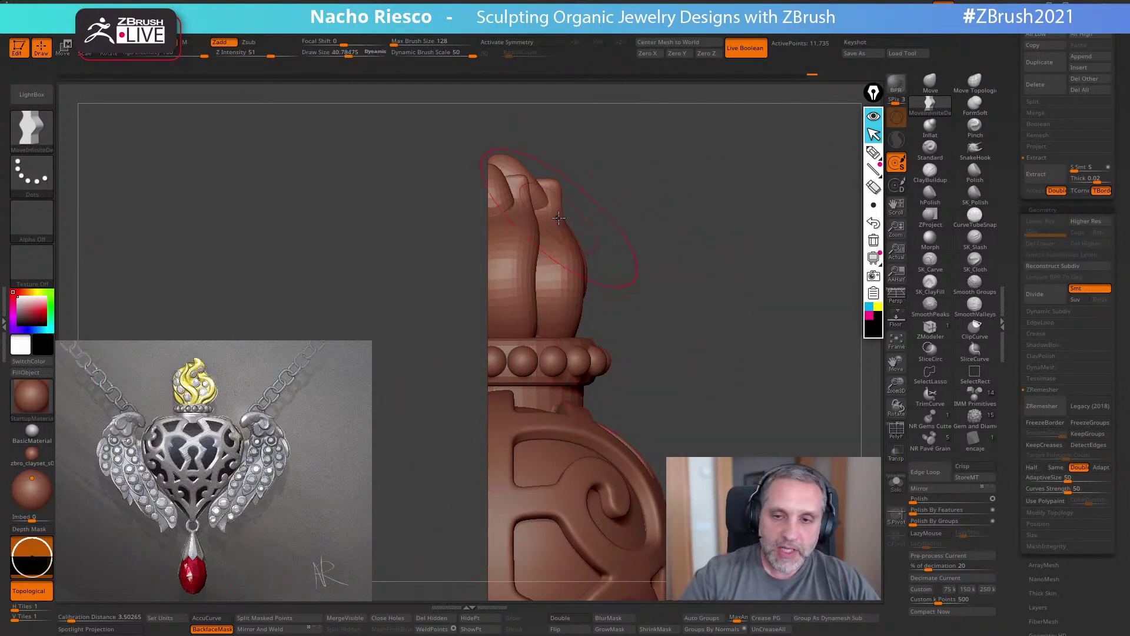
{"action": "key", "text": "s"}
{"action": "left_click_drag", "start_coordinate": [574, 231], "coordinate": [562, 232]}
{"action": "left_click_drag", "start_coordinate": [552, 187], "coordinate": [546, 183]}
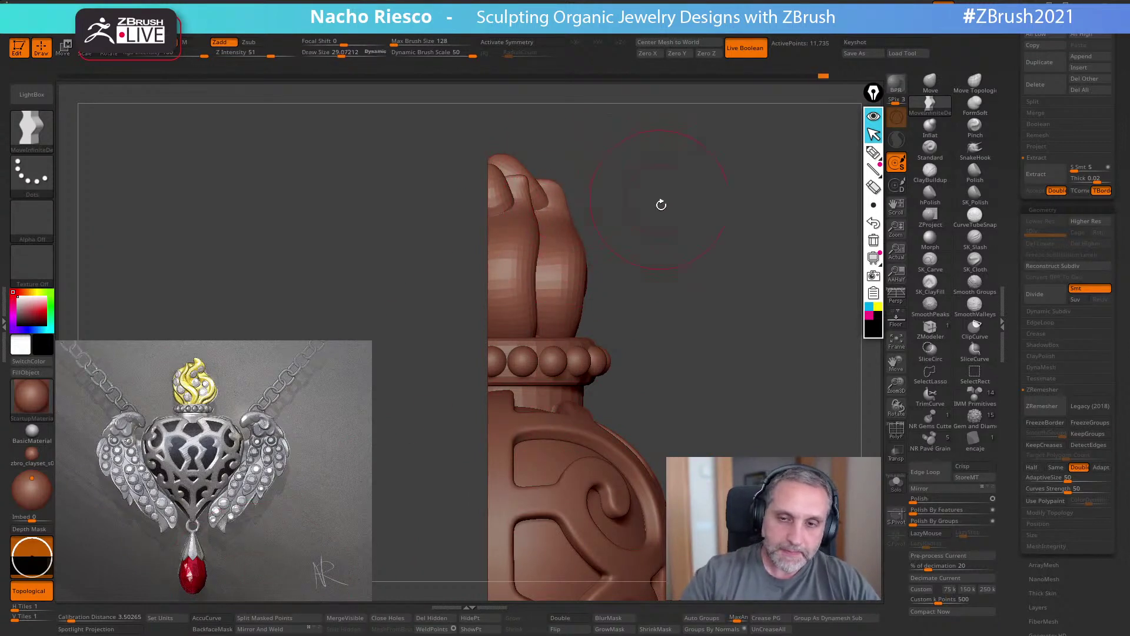
{"action": "left_click_drag", "start_coordinate": [662, 200], "coordinate": [686, 285], "text": "shift"}
{"action": "mouse_move", "coordinate": [743, 323]}
{"action": "left_mouse_down", "text": "alt"}
{"action": "mouse_move", "coordinate": [731, 277]}
{"action": "mouse_move", "coordinate": [727, 329]}
{"action": "left_mouse_up", "text": "alt"}
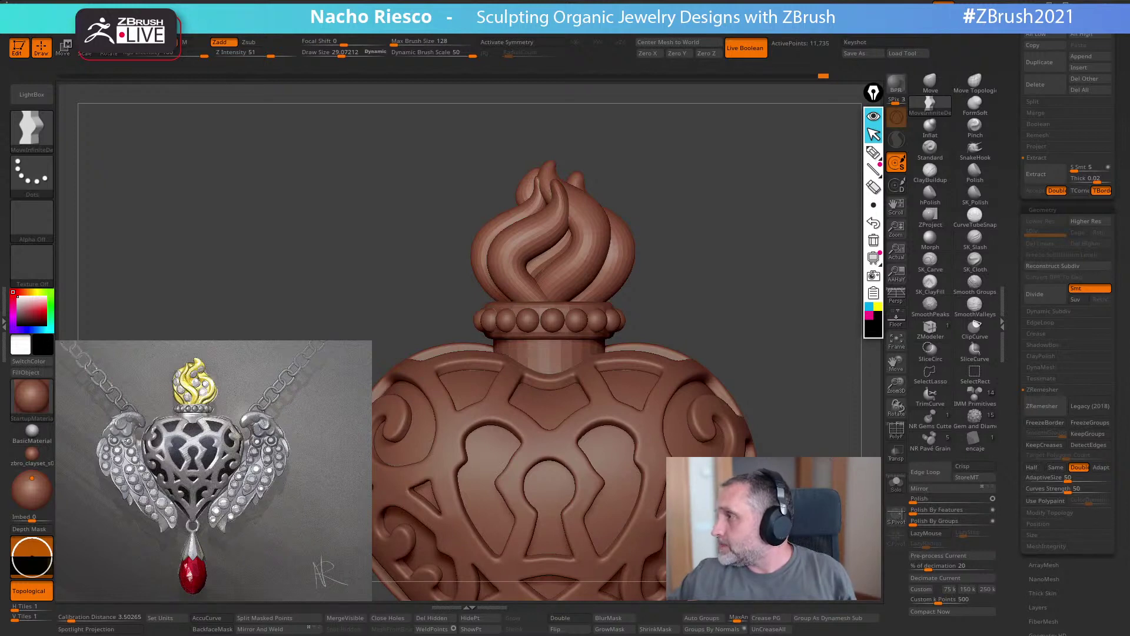
- Switch to the browser and look through the Digital Renders gallery on the artist's jewelry website
{"action": "key", "text": "alt+Tab"}
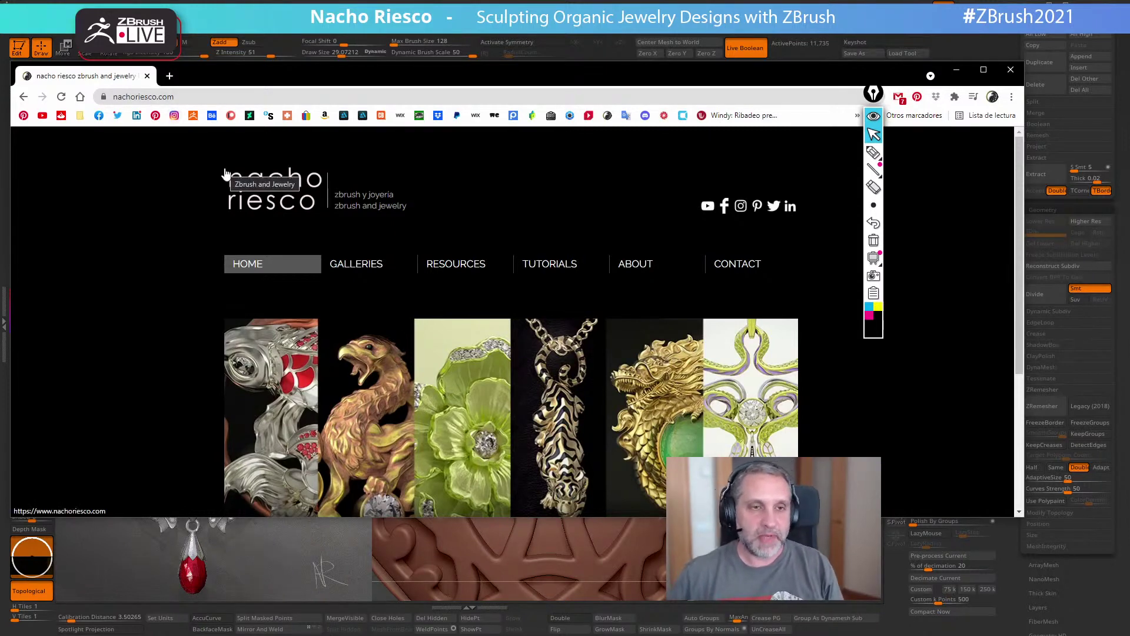
{"action": "left_click", "coordinate": [366, 268]}
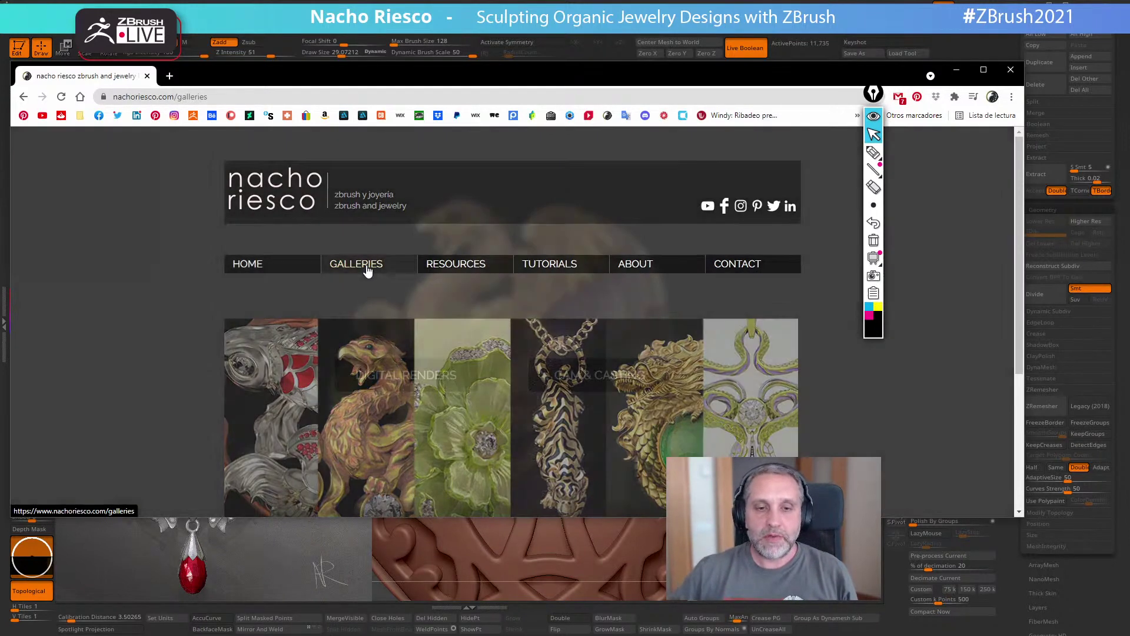
{"action": "scroll", "coordinate": [505, 397], "scroll_direction": "down", "scroll_amount": 1}
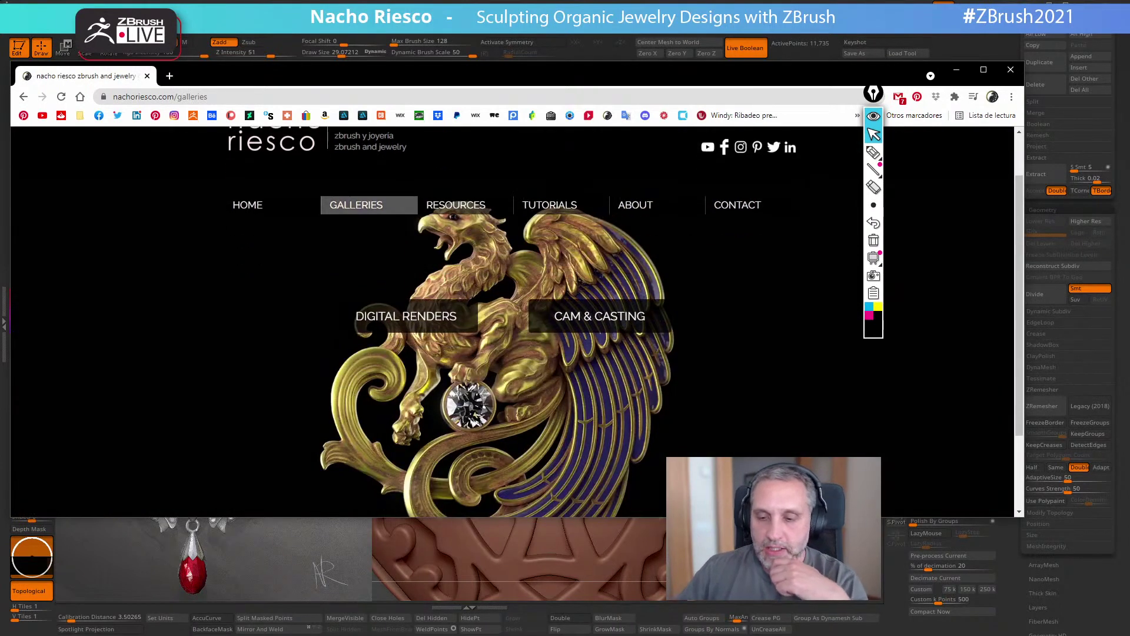
{"action": "key", "text": "alt+Tab"}
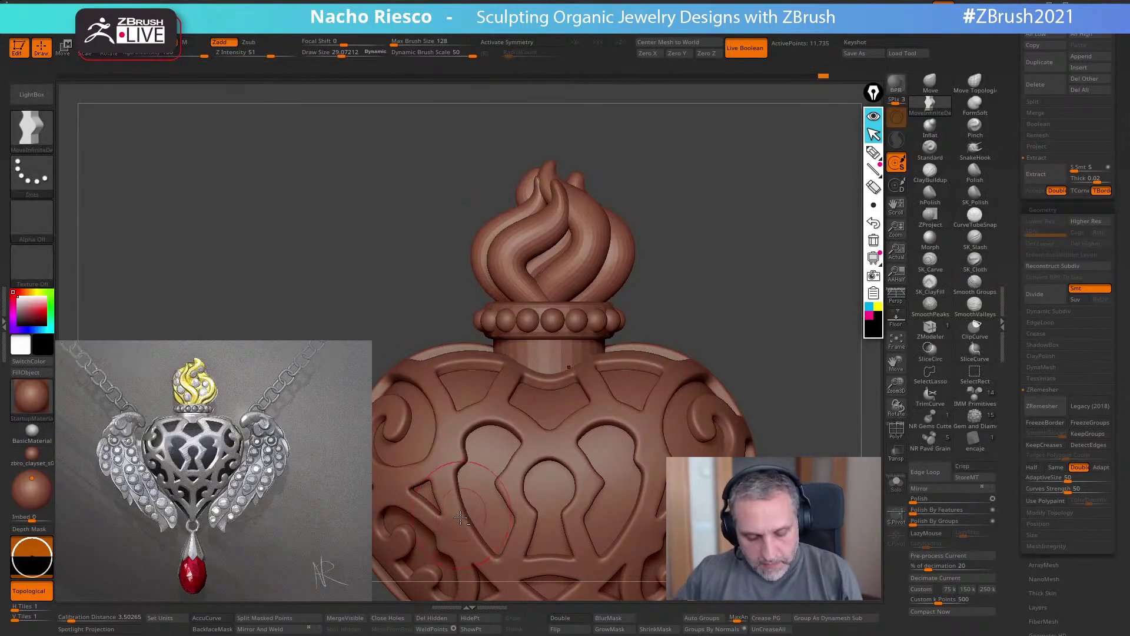
{"action": "key", "text": "alt+Tab"}
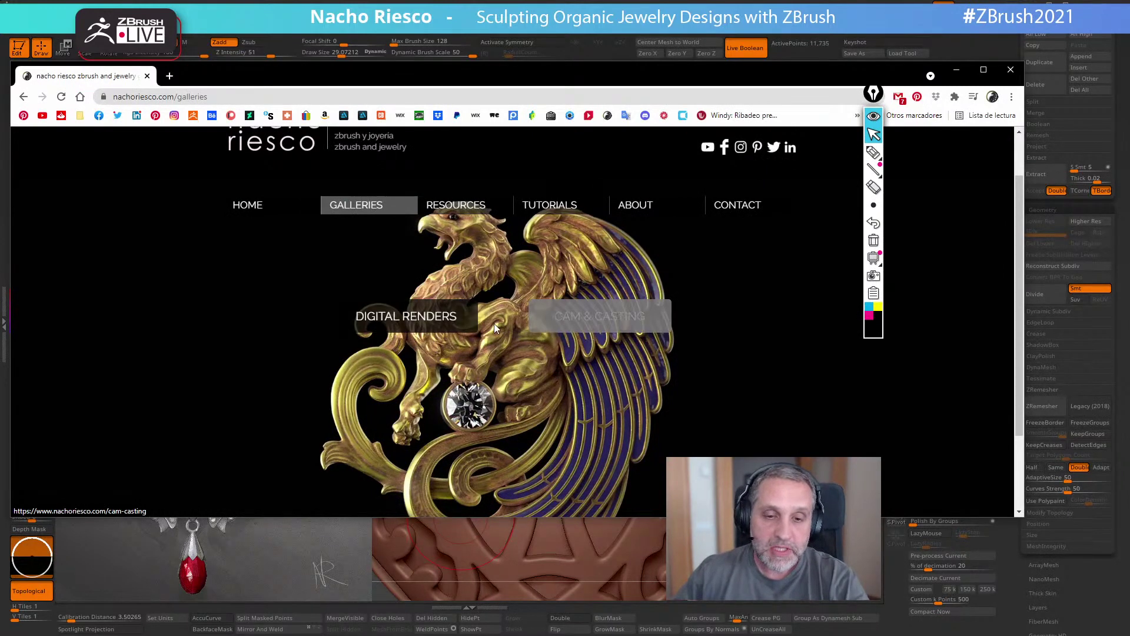
{"action": "left_click", "coordinate": [480, 310]}
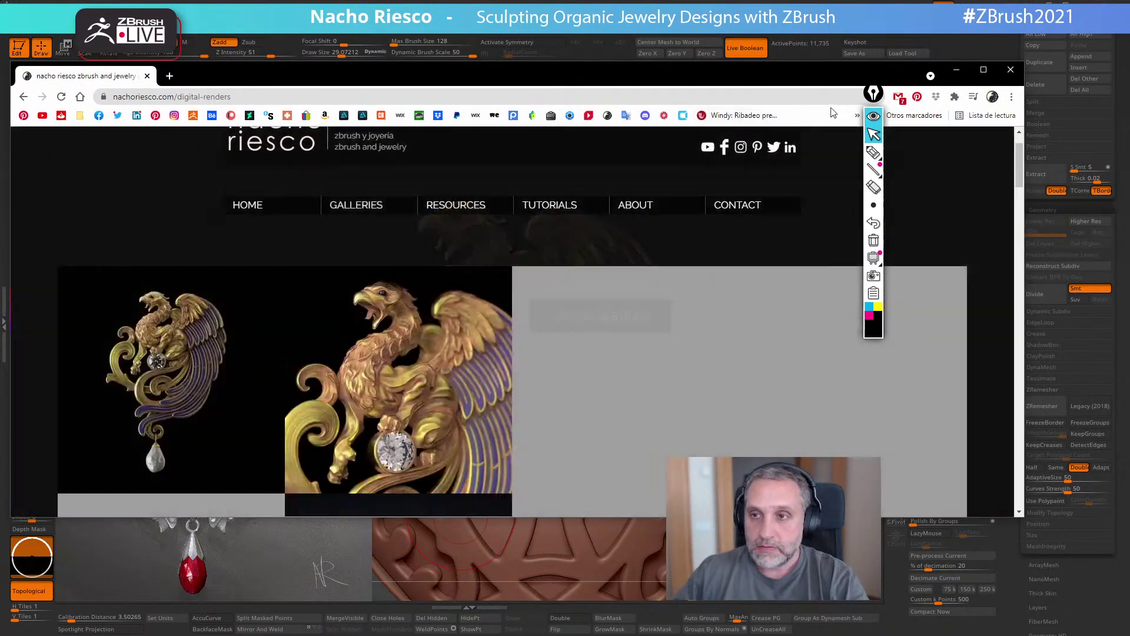
{"action": "left_click_drag", "start_coordinate": [792, 63], "coordinate": [792, 30]}
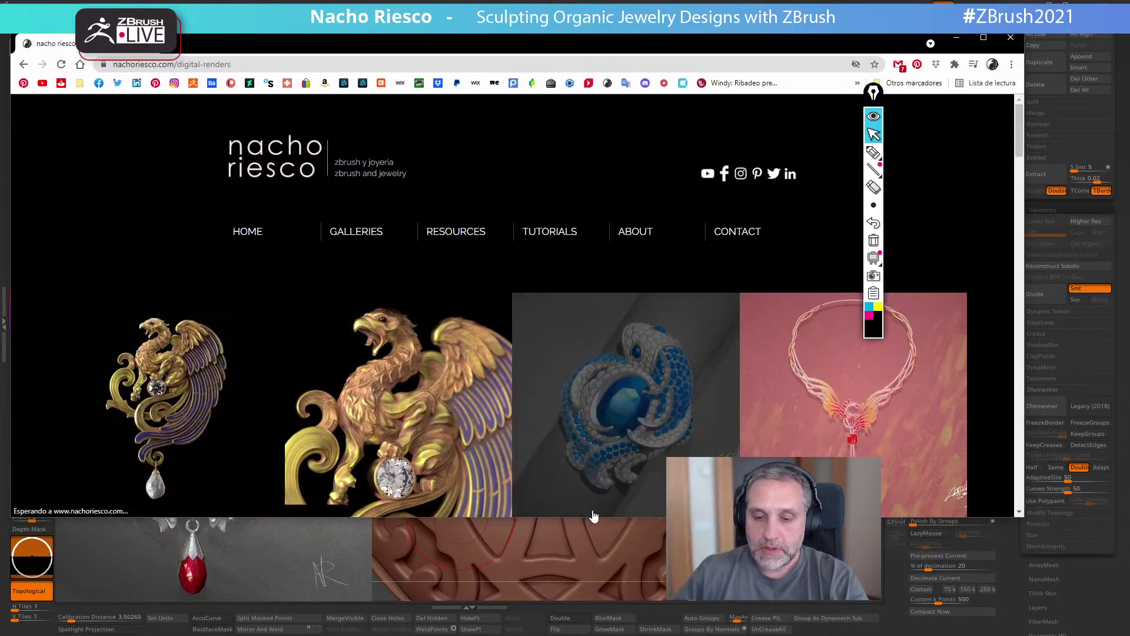
{"action": "left_click_drag", "start_coordinate": [593, 518], "coordinate": [583, 587]}
{"action": "scroll", "coordinate": [526, 427], "scroll_direction": "down", "scroll_amount": 9}
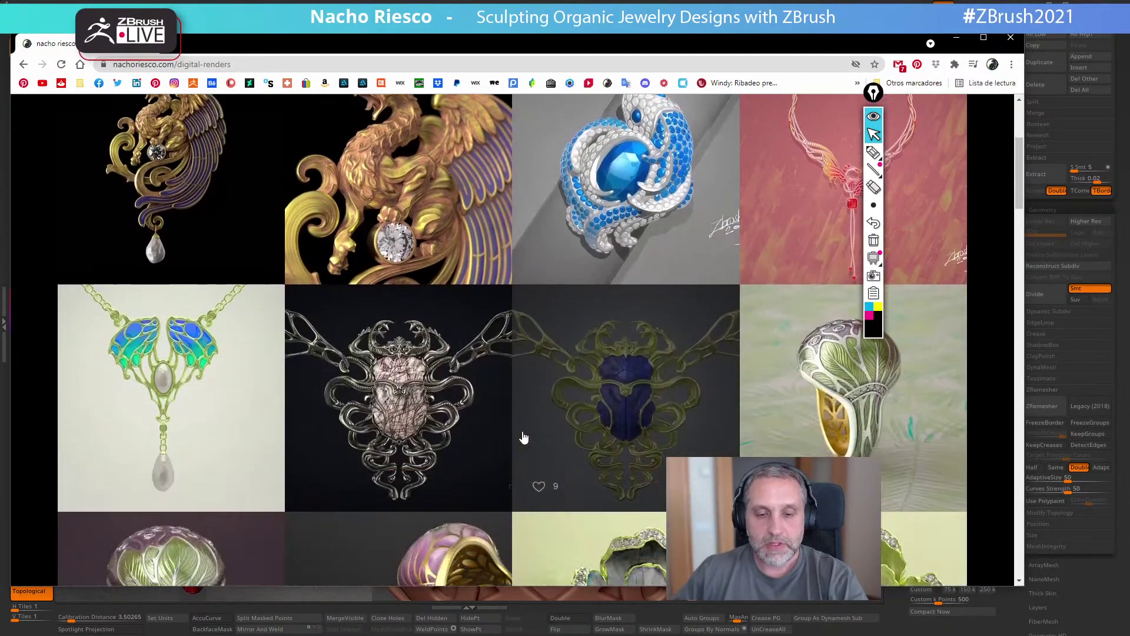
{"action": "scroll", "coordinate": [528, 425], "scroll_direction": "down", "scroll_amount": 9}
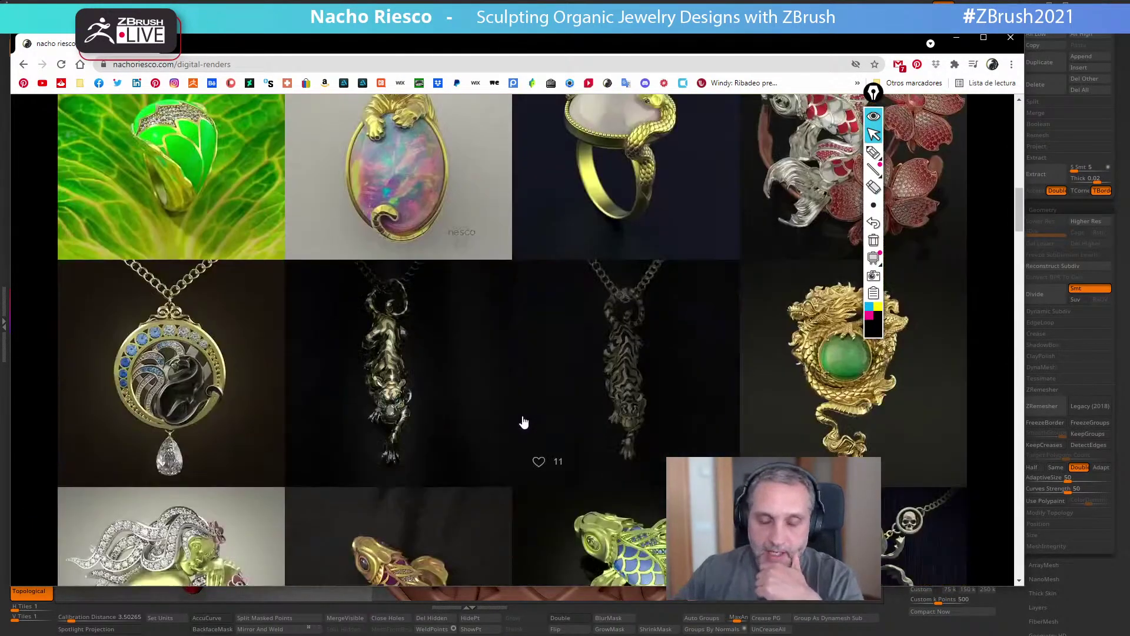
{"action": "scroll", "coordinate": [522, 426], "scroll_direction": "up", "scroll_amount": 6}
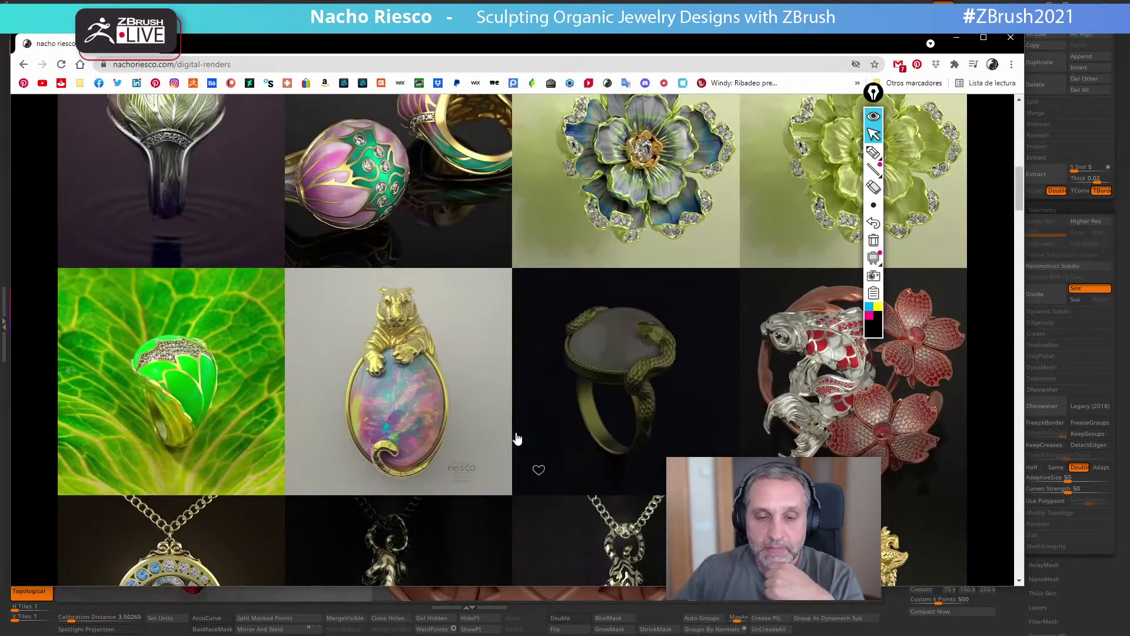
{"action": "scroll", "coordinate": [514, 448], "scroll_direction": "up", "scroll_amount": 5}
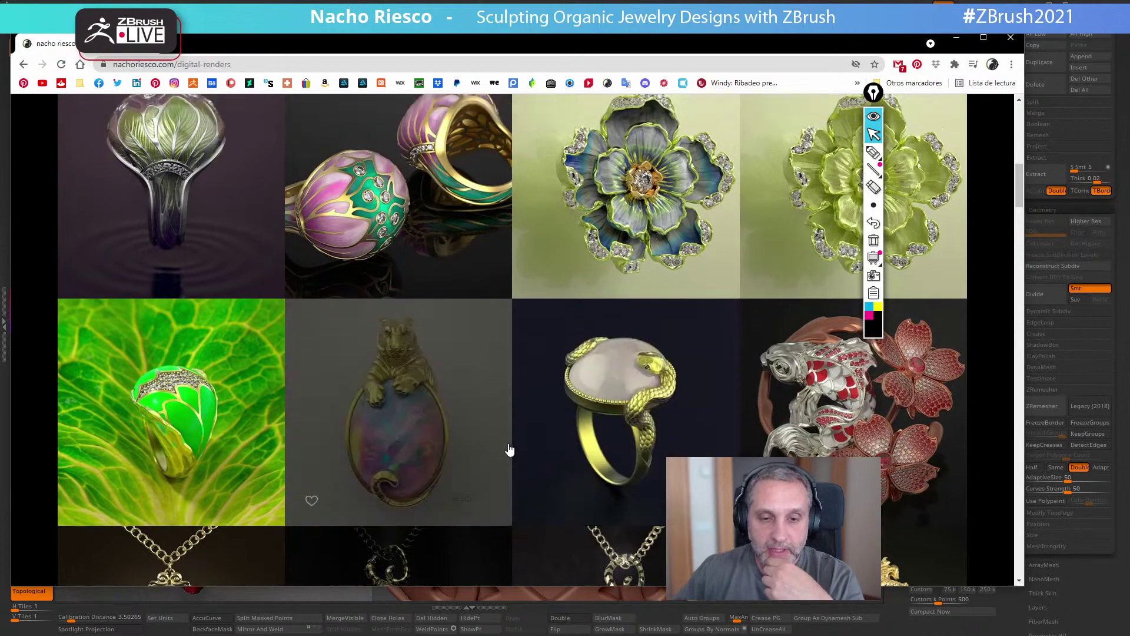
{"action": "scroll", "coordinate": [503, 458], "scroll_direction": "up", "scroll_amount": 7}
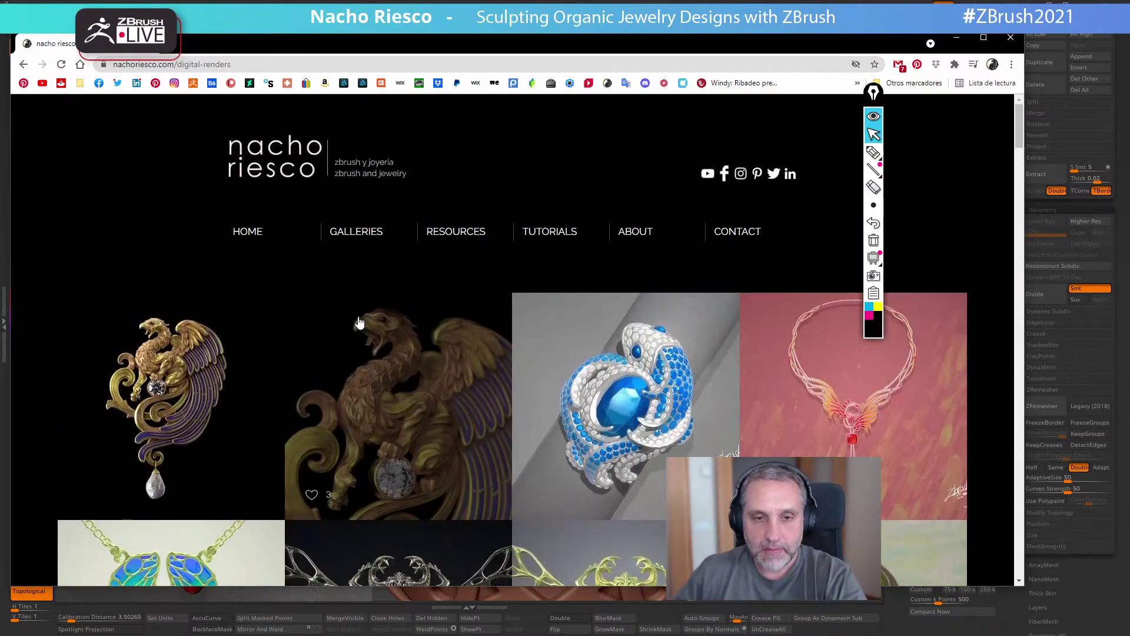
- Look through the CAM & Casting gallery of printed and cast pieces and return to ZBrush
{"action": "left_click", "coordinate": [370, 235]}
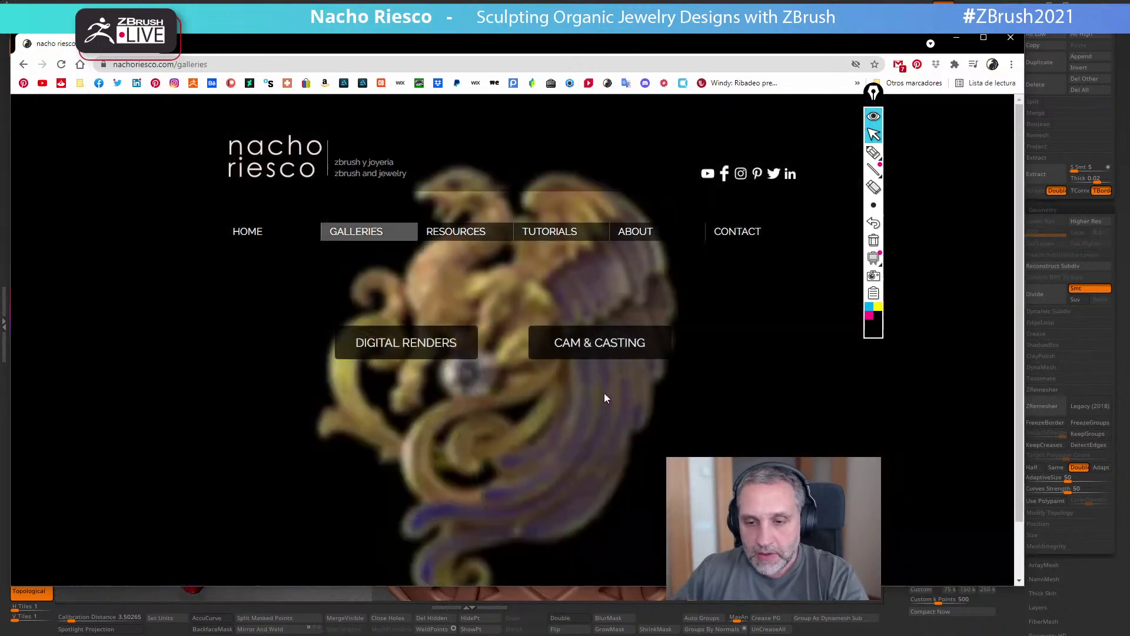
{"action": "left_click", "coordinate": [587, 346]}
{"action": "scroll", "coordinate": [565, 371], "scroll_direction": "down", "scroll_amount": 2}
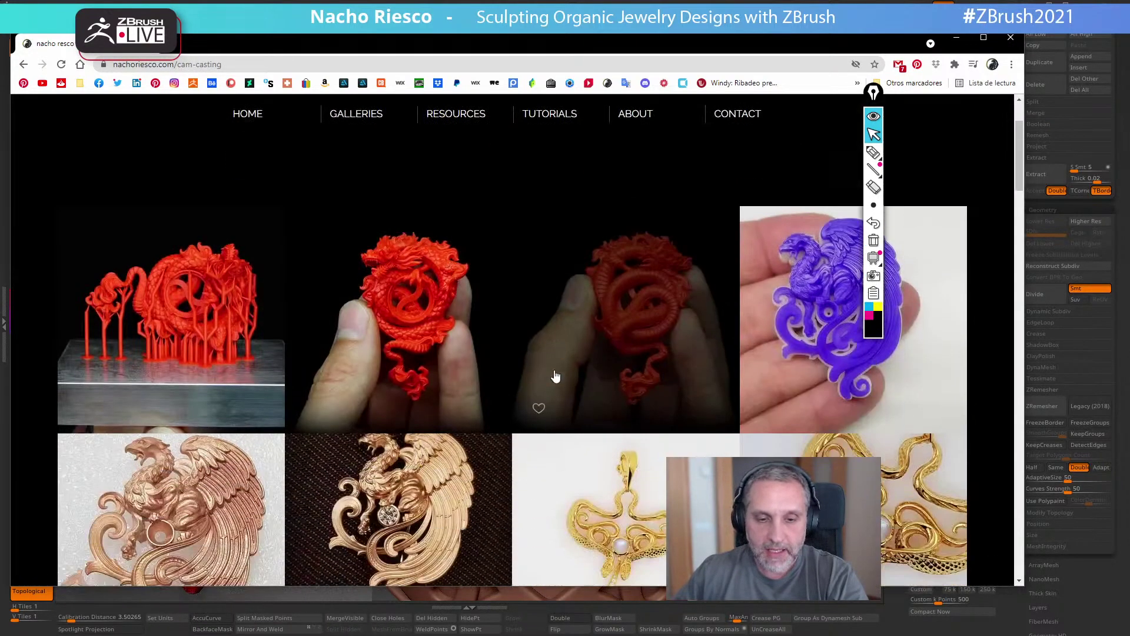
{"action": "scroll", "coordinate": [555, 375], "scroll_direction": "down", "scroll_amount": 4}
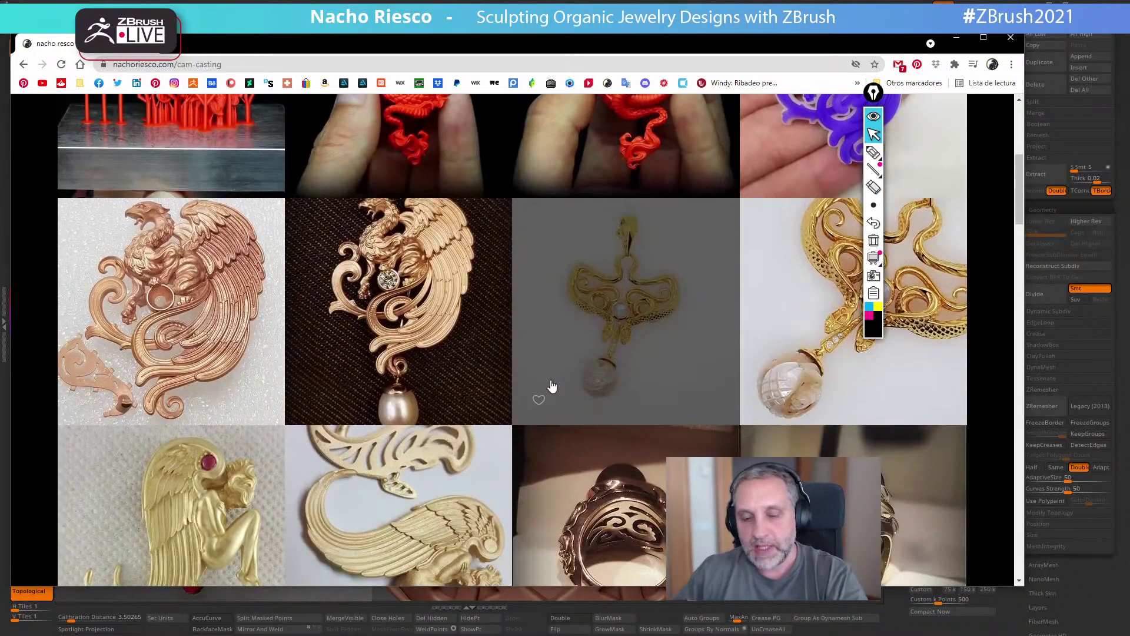
{"action": "scroll", "coordinate": [552, 385], "scroll_direction": "down", "scroll_amount": 9}
{"action": "scroll", "coordinate": [553, 386], "scroll_direction": "down", "scroll_amount": 6}
{"action": "scroll", "coordinate": [556, 386], "scroll_direction": "up", "scroll_amount": 5}
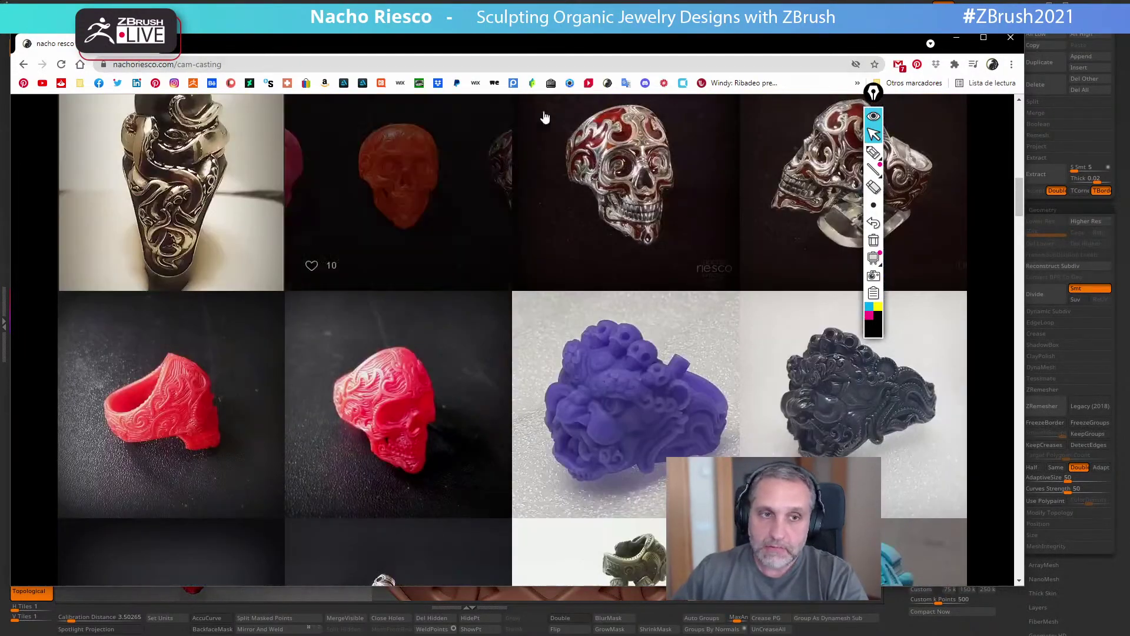
{"action": "left_click", "coordinate": [956, 38]}
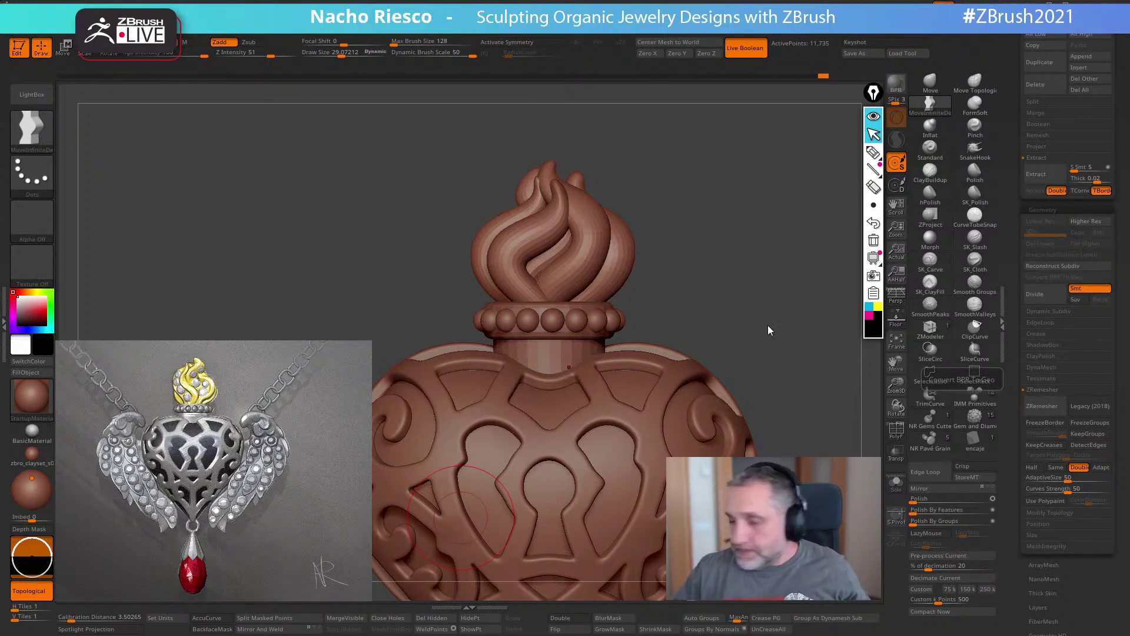
- Choose the SK_Slash brush for the flame and set its draw size to about 19
{"action": "left_click_drag", "start_coordinate": [771, 219], "coordinate": [773, 368], "text": "alt"}
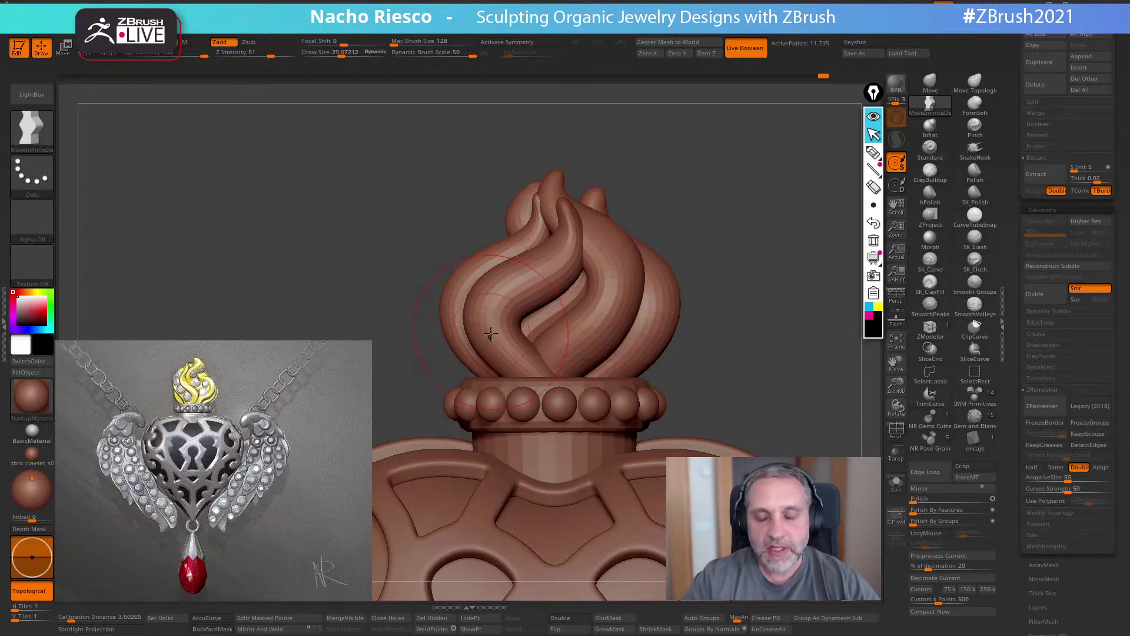
{"action": "left_click", "coordinate": [976, 243]}
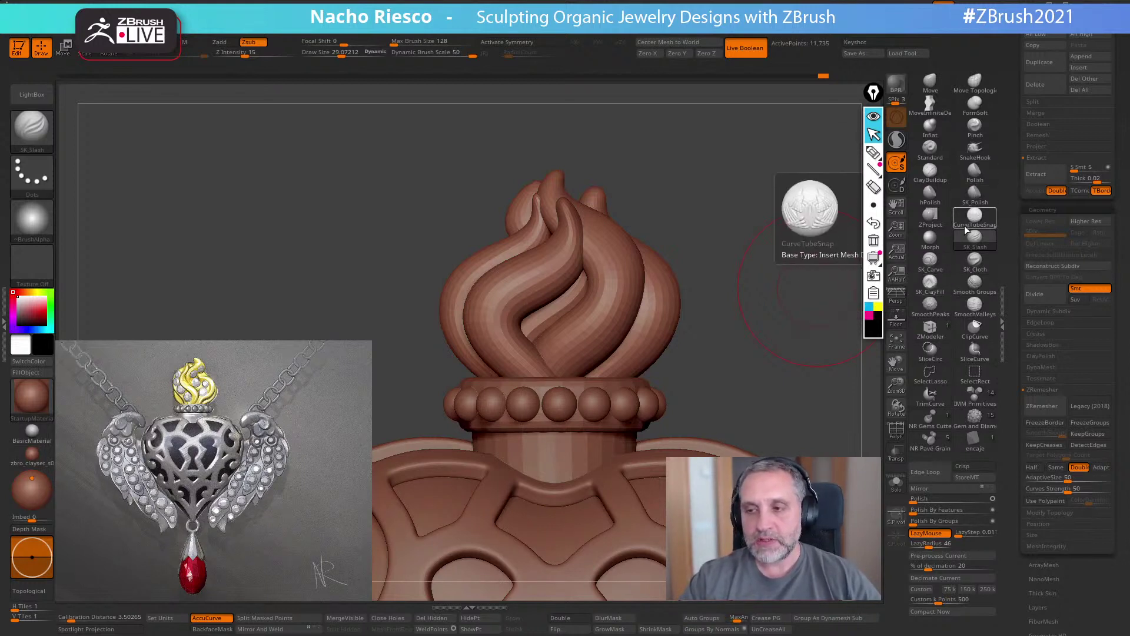
{"action": "scroll", "coordinate": [764, 358], "scroll_direction": "up", "scroll_amount": 2}
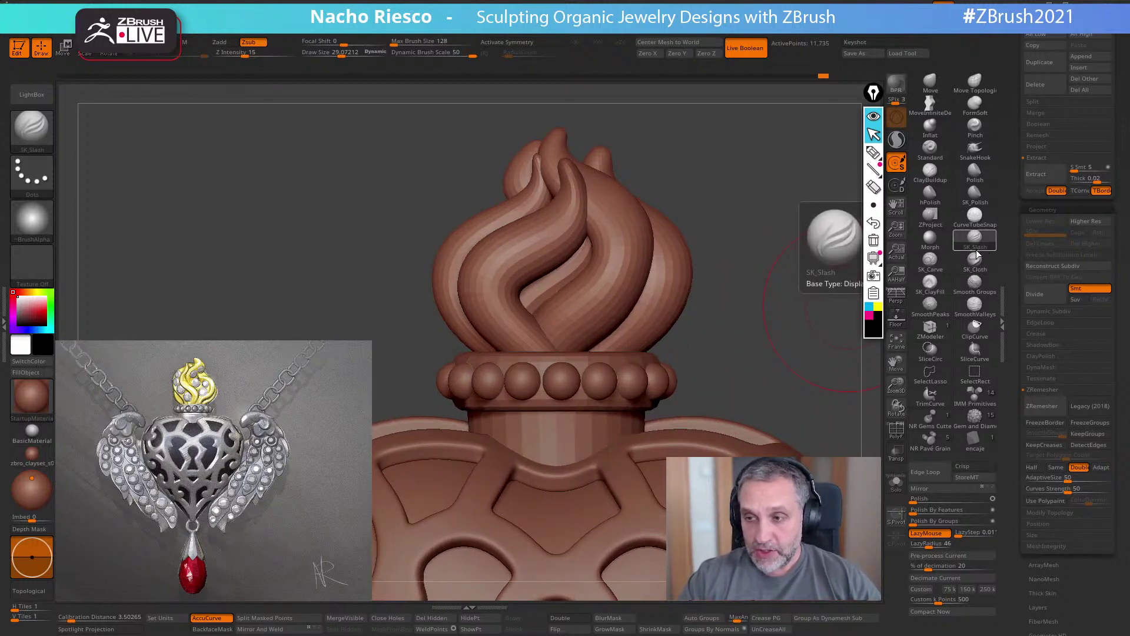
{"action": "key", "text": "s"}
{"action": "left_click_drag", "start_coordinate": [734, 334], "coordinate": [727, 348]}
- Try carving a single groove down the flame's front tube with SK_Slash at draw size about 19
{"action": "mouse_move", "coordinate": [590, 180]}
{"action": "left_mouse_down"}
{"action": "mouse_move", "coordinate": [629, 243]}
{"action": "mouse_move", "coordinate": [542, 353]}
{"action": "left_mouse_up"}
{"action": "key", "text": "ctrl+z"}
{"action": "mouse_move", "coordinate": [593, 180]}
{"action": "left_mouse_down"}
{"action": "mouse_move", "coordinate": [616, 217]}
{"action": "mouse_move", "coordinate": [548, 327]}
{"action": "left_mouse_up"}
{"action": "key", "text": "ctrl+z"}
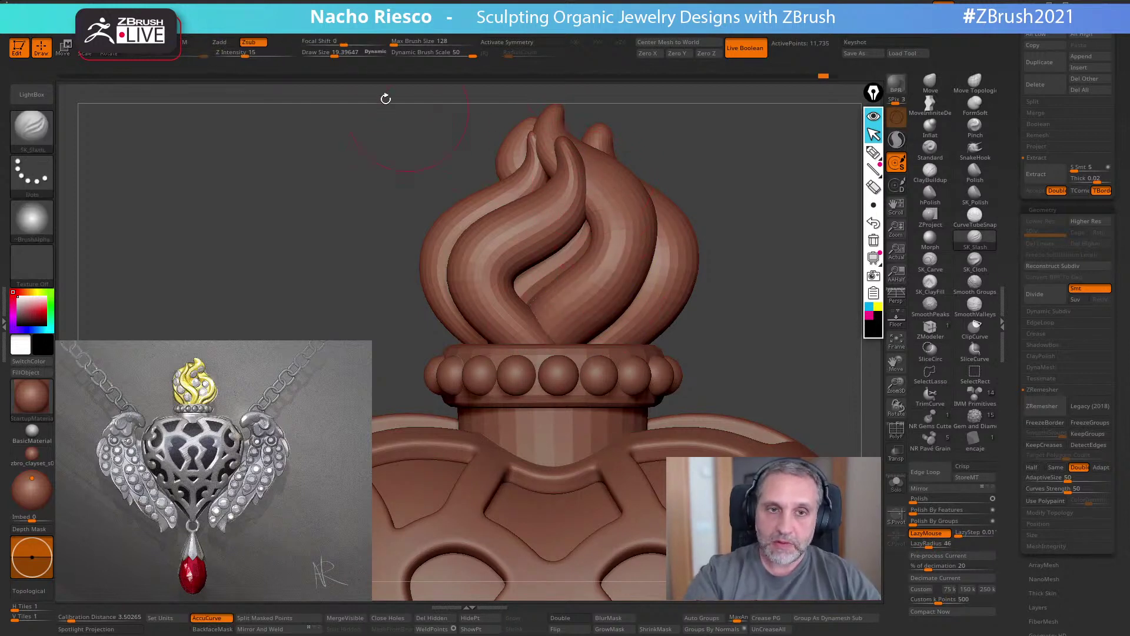
{"action": "left_click_drag", "start_coordinate": [630, 215], "coordinate": [539, 327]}
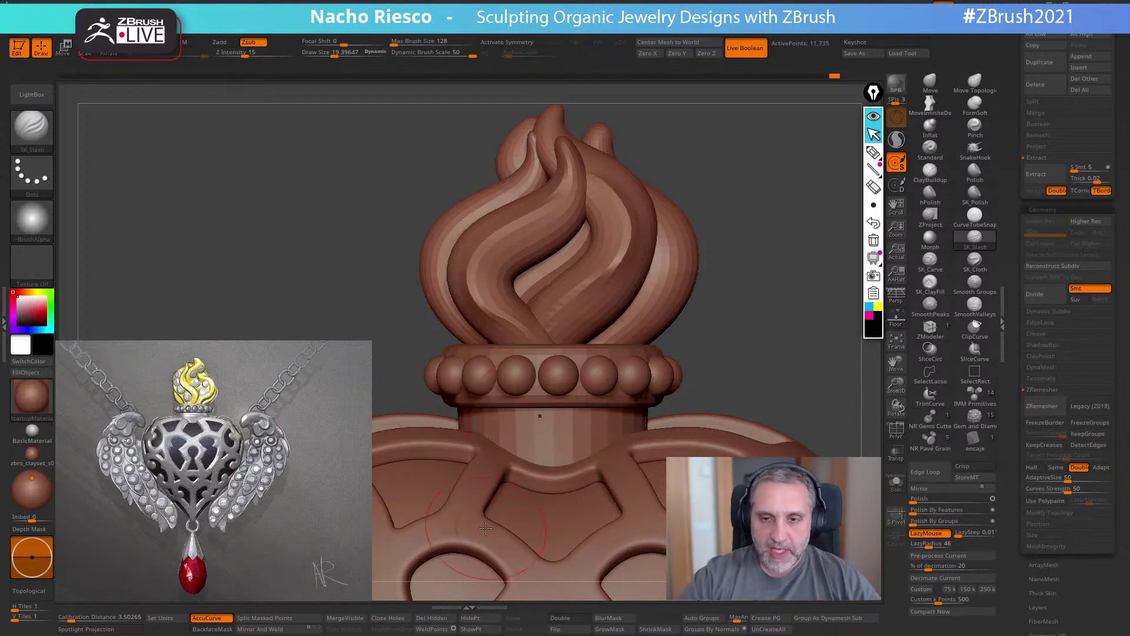
{"action": "key", "text": "ctrl+z"}
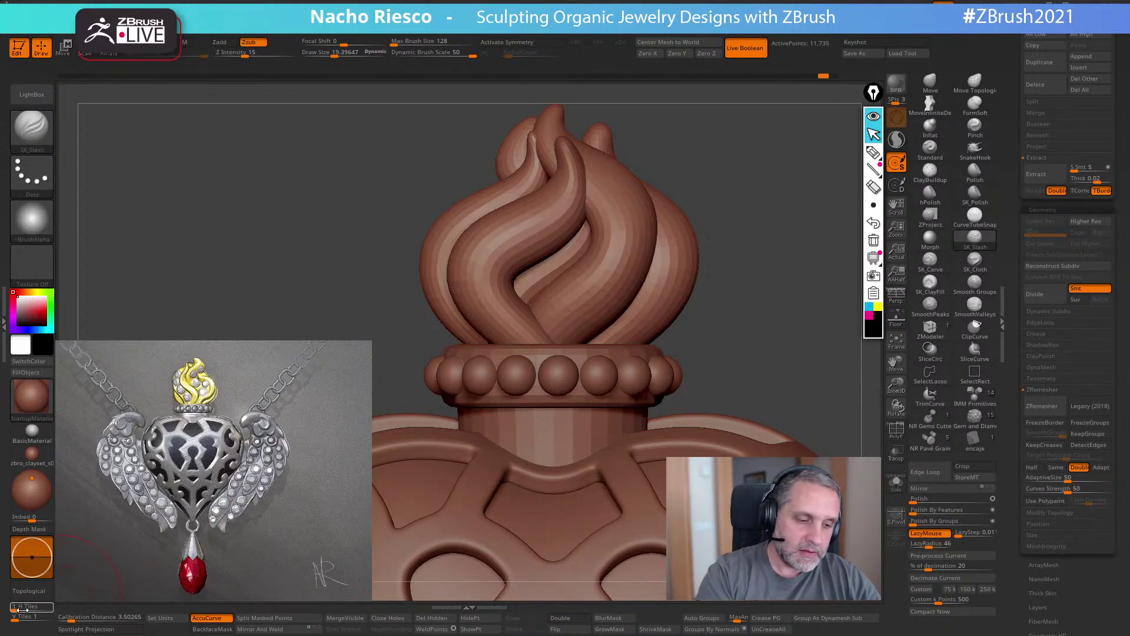
- Set the SK_Slash brush alpha's horizontal tiling to 2
{"action": "left_click", "coordinate": [17, 608]}
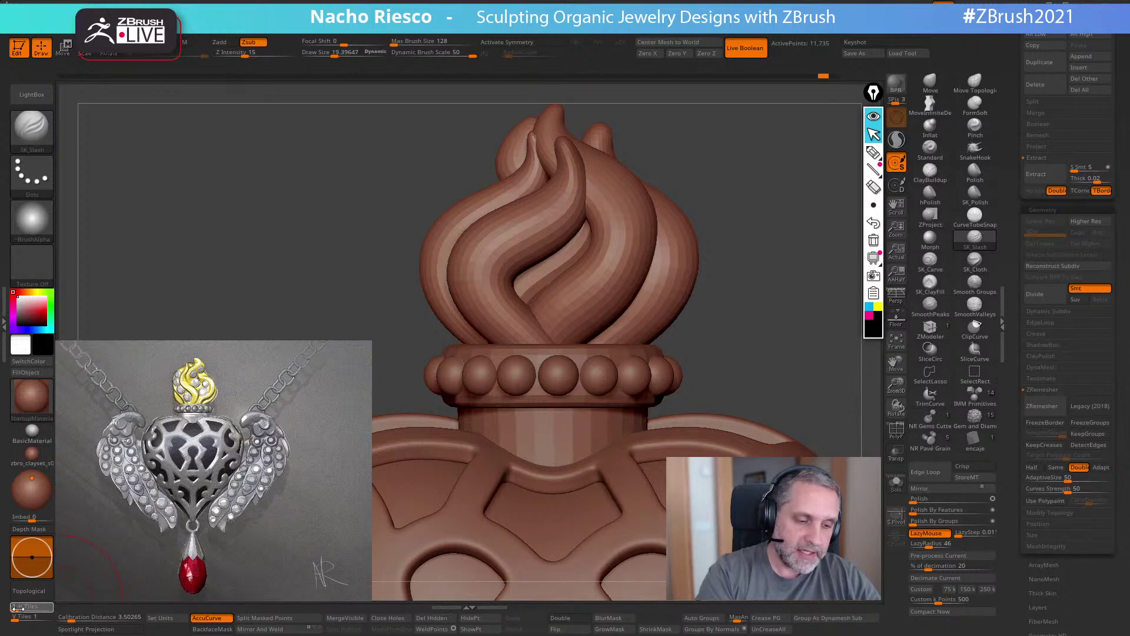
{"action": "left_click_drag", "start_coordinate": [16, 608], "coordinate": [23, 608]}
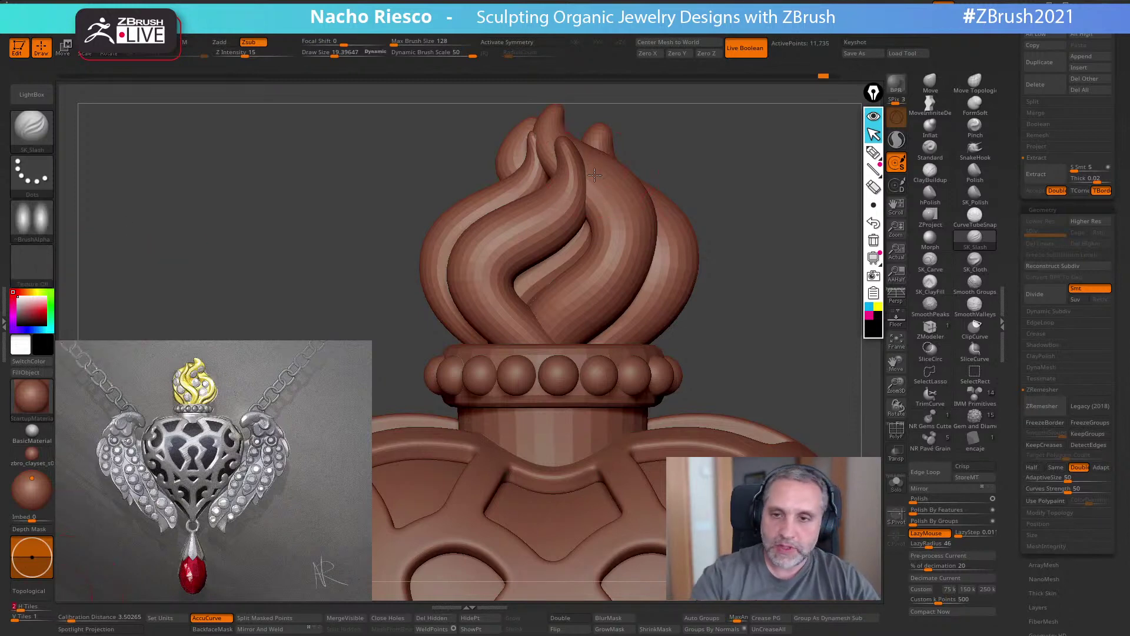
- Try carving double grooves along the flame's tubes with SK_Slash at draw size about 22, and undo the strokes
{"action": "left_click_drag", "start_coordinate": [600, 285], "coordinate": [544, 327]}
{"action": "key", "text": "s"}
{"action": "left_click", "coordinate": [553, 217]}
{"action": "mouse_move", "coordinate": [566, 170]}
{"action": "left_mouse_down"}
{"action": "mouse_move", "coordinate": [552, 203]}
{"action": "mouse_move", "coordinate": [473, 276]}
{"action": "mouse_move", "coordinate": [484, 321]}
{"action": "mouse_move", "coordinate": [532, 346]}
{"action": "left_mouse_up"}
{"action": "left_click_drag", "start_coordinate": [742, 269], "coordinate": [677, 262]}
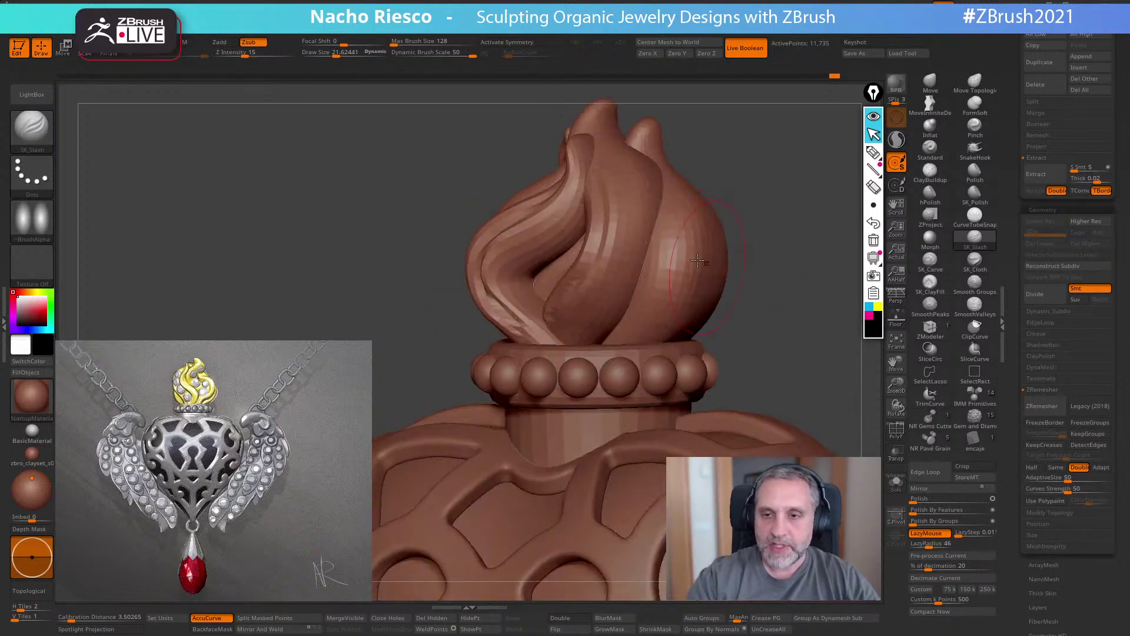
{"action": "mouse_move", "coordinate": [657, 151]}
{"action": "left_mouse_down"}
{"action": "mouse_move", "coordinate": [686, 270]}
{"action": "mouse_move", "coordinate": [626, 332]}
{"action": "left_mouse_up"}
{"action": "mouse_move", "coordinate": [757, 282]}
{"action": "left_mouse_down"}
{"action": "mouse_move", "coordinate": [787, 285]}
{"action": "mouse_move", "coordinate": [695, 273]}
{"action": "left_mouse_up"}
{"action": "left_click_drag", "start_coordinate": [602, 176], "coordinate": [556, 338]}
{"action": "left_click_drag", "start_coordinate": [826, 381], "coordinate": [816, 369]}
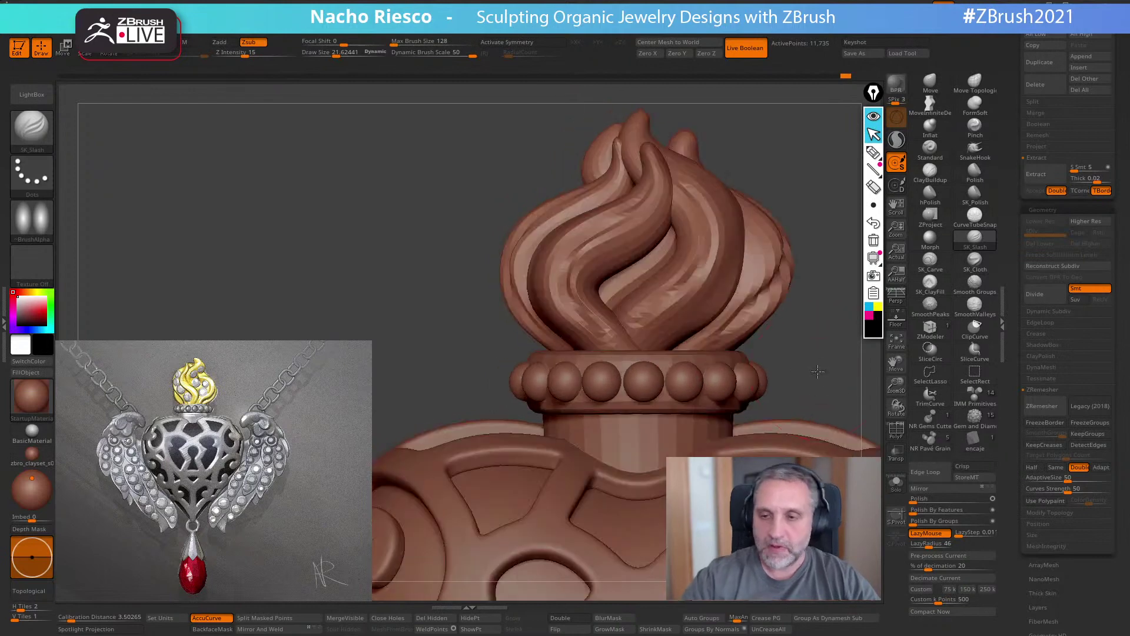
{"action": "key", "text": "ctrl+z"}
{"action": "key", "text": "ctrl+z"}
{"action": "key", "text": "ctrl+z"}
{"action": "key", "text": "ctrl+z"}
{"action": "key", "text": "ctrl+z"}
- Divide the flame mesh to subdivision level 2
{"action": "key", "text": "d"}
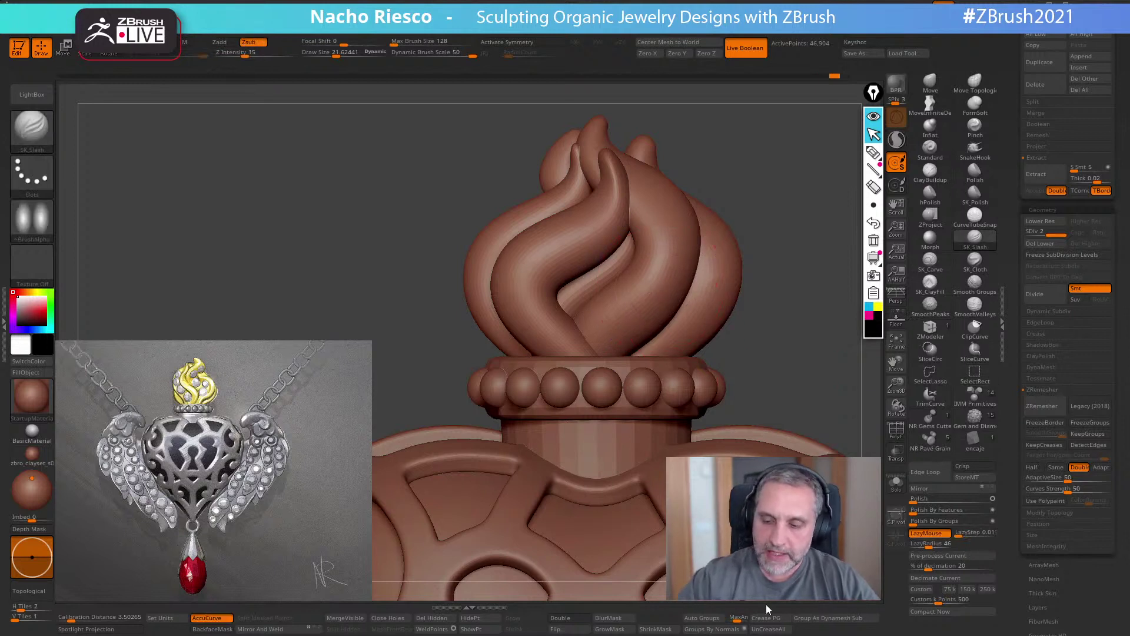
- Isolate the flame's curved right-hand front tube, carve a double groove along it with SK_Slash at draw size about 21, and show all tubes
{"action": "left_click", "coordinate": [617, 173], "text": "ctrl+shift"}
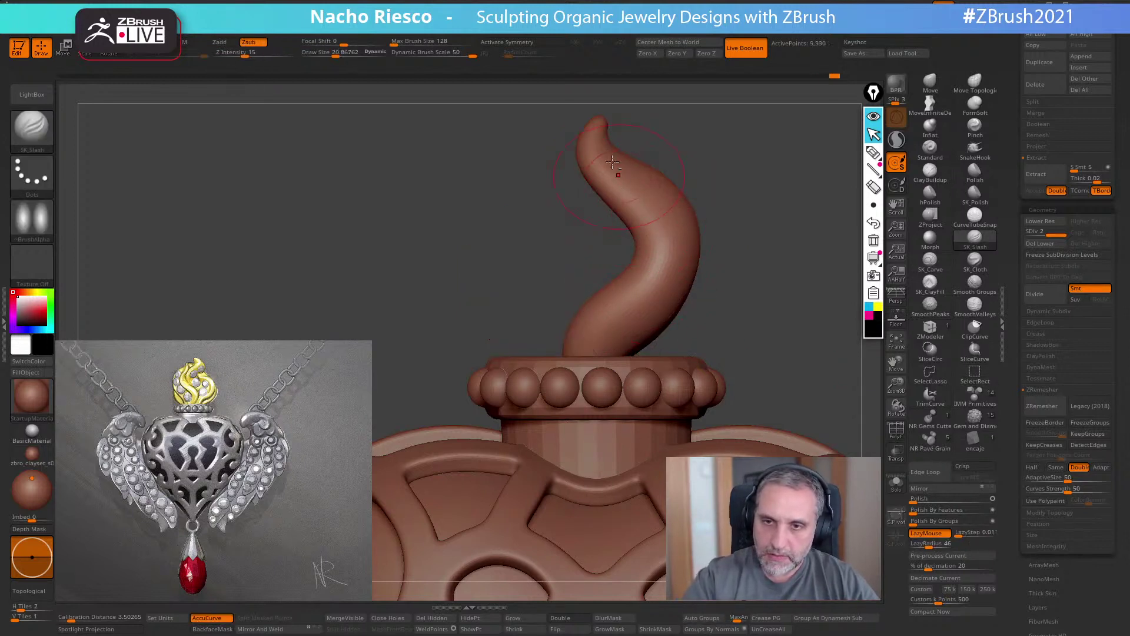
{"action": "mouse_move", "coordinate": [590, 148]}
{"action": "left_mouse_down"}
{"action": "mouse_move", "coordinate": [646, 213]}
{"action": "mouse_move", "coordinate": [666, 259]}
{"action": "mouse_move", "coordinate": [639, 310]}
{"action": "mouse_move", "coordinate": [579, 321]}
{"action": "left_mouse_up"}
{"action": "left_click", "coordinate": [765, 318], "text": "ctrl+shift"}
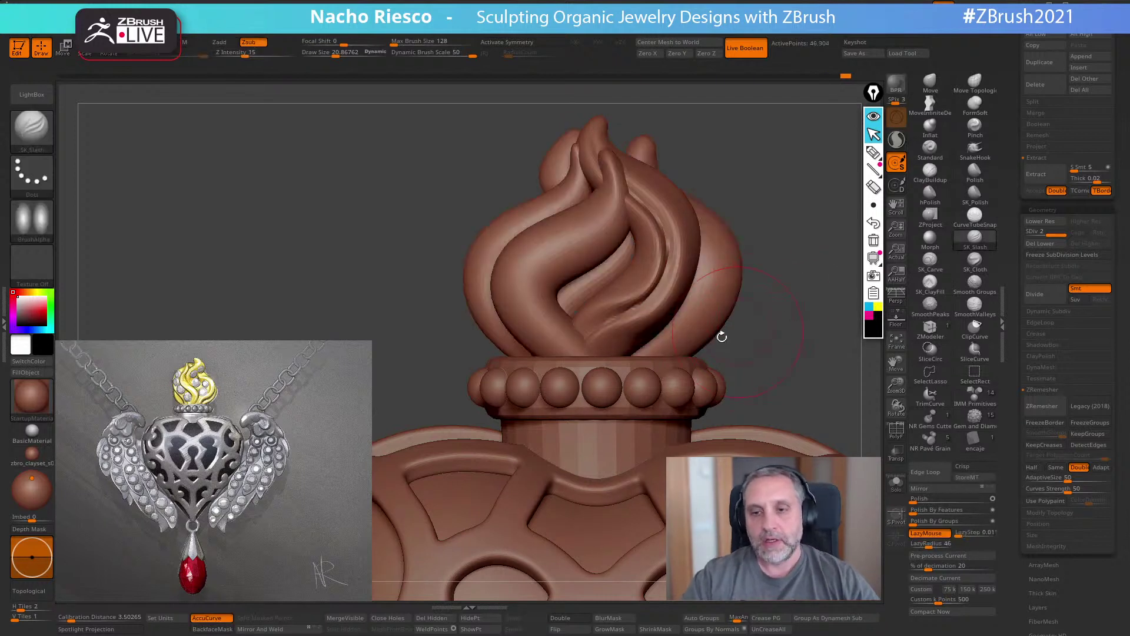
- Isolate the flame's foremost S-shaped tube, carve a double groove from its tip to its base with SK_Slash, and show all tubes
{"action": "left_click", "coordinate": [553, 266], "text": "ctrl+shift"}
{"action": "mouse_move", "coordinate": [611, 168]}
{"action": "left_mouse_down"}
{"action": "mouse_move", "coordinate": [529, 258]}
{"action": "mouse_move", "coordinate": [587, 353]}
{"action": "left_mouse_up"}
{"action": "key", "text": "ctrl+z"}
{"action": "mouse_move", "coordinate": [609, 166]}
{"action": "left_mouse_down"}
{"action": "mouse_move", "coordinate": [535, 253]}
{"action": "mouse_move", "coordinate": [579, 375]}
{"action": "left_mouse_up"}
{"action": "left_click", "coordinate": [672, 290], "text": "ctrl+shift"}
- Carve double grooves with SK_Slash along the flame's side and rear tubes, from their tips down toward the collar
{"action": "left_click_drag", "start_coordinate": [796, 259], "coordinate": [849, 264]}
{"action": "left_click_drag", "start_coordinate": [574, 193], "coordinate": [543, 356]}
{"action": "mouse_move", "coordinate": [538, 180]}
{"action": "left_mouse_down"}
{"action": "mouse_move", "coordinate": [456, 287]}
{"action": "mouse_move", "coordinate": [558, 367]}
{"action": "left_mouse_up"}
{"action": "left_click_drag", "start_coordinate": [774, 286], "coordinate": [716, 288]}
{"action": "left_click_drag", "start_coordinate": [588, 128], "coordinate": [595, 277]}
{"action": "mouse_move", "coordinate": [654, 154]}
{"action": "left_mouse_down"}
{"action": "mouse_move", "coordinate": [682, 200]}
{"action": "mouse_move", "coordinate": [613, 164]}
{"action": "mouse_move", "coordinate": [623, 171]}
{"action": "left_mouse_up"}
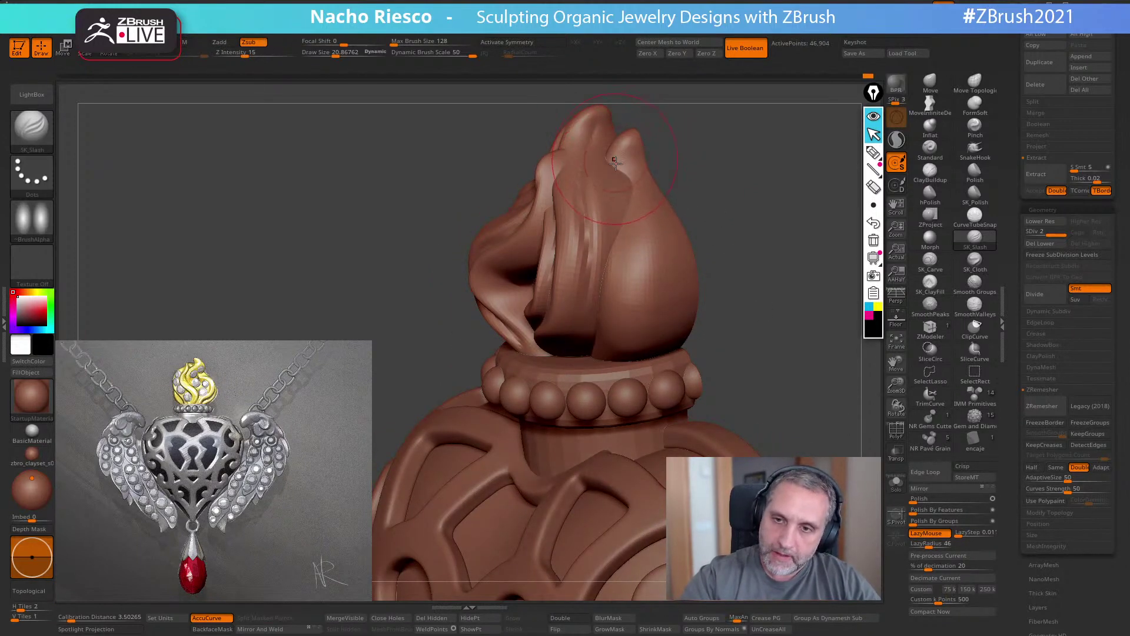
- Carve grooves down the flame's remaining outer side tube with SK_Slash at draw size about 17
{"action": "left_click", "coordinate": [975, 83]}
{"action": "key", "text": "s"}
{"action": "left_click_drag", "start_coordinate": [637, 198], "coordinate": [640, 198]}
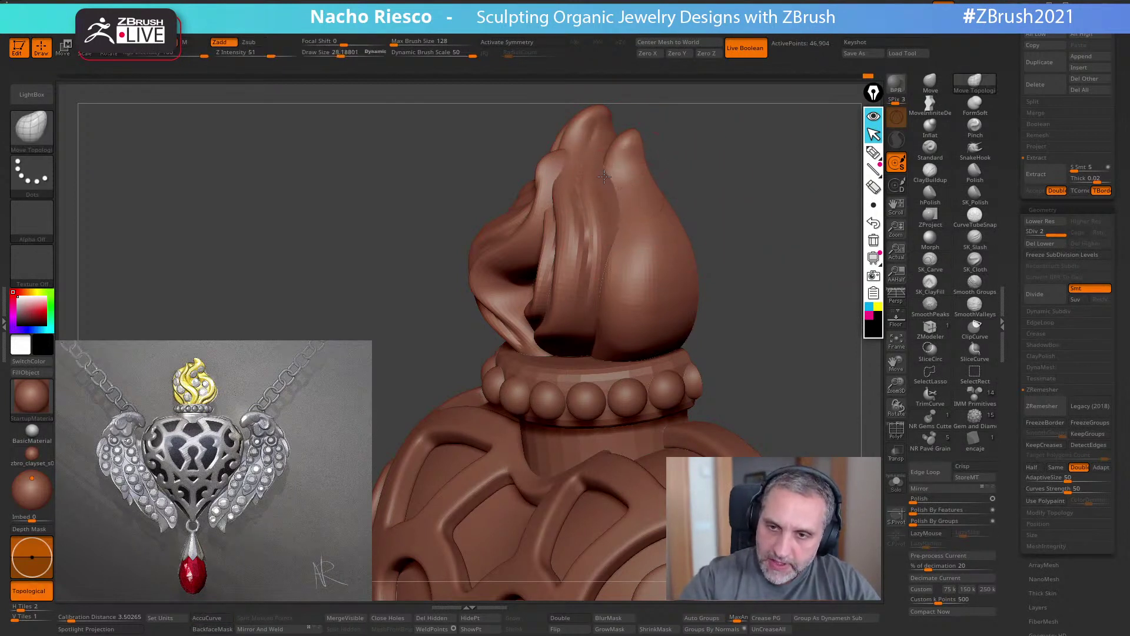
{"action": "left_click", "coordinate": [975, 238]}
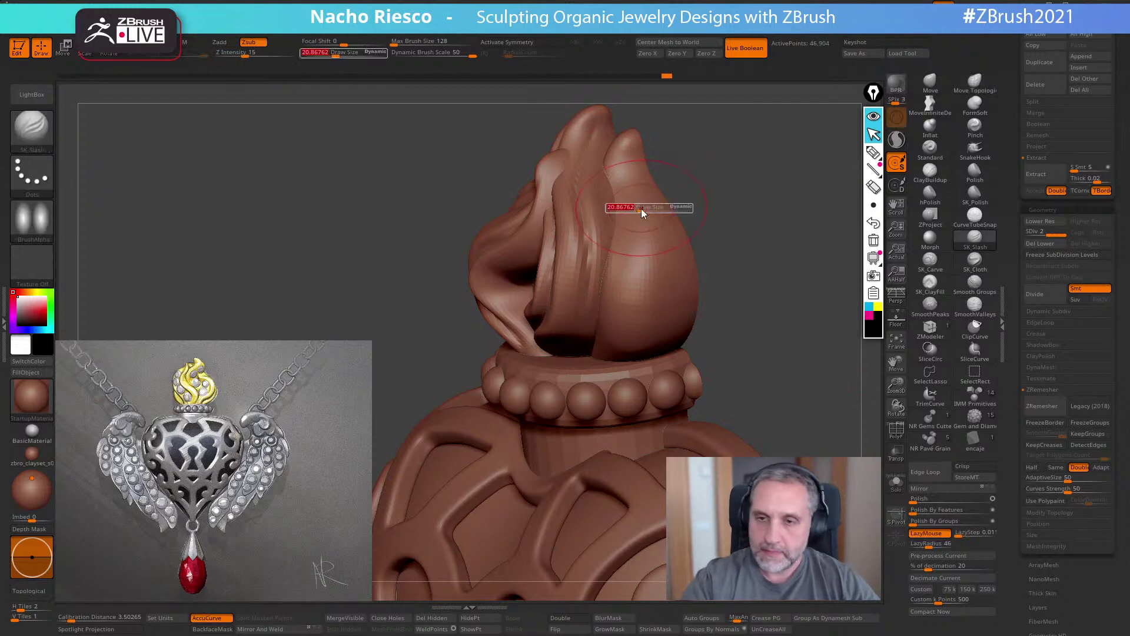
{"action": "mouse_move", "coordinate": [618, 141]}
{"action": "left_mouse_down"}
{"action": "mouse_move", "coordinate": [647, 321]}
{"action": "mouse_move", "coordinate": [625, 350]}
{"action": "left_mouse_up"}
{"action": "mouse_move", "coordinate": [754, 255]}
{"action": "left_mouse_down", "text": "shift"}
{"action": "mouse_move", "coordinate": [768, 303]}
{"action": "mouse_move", "coordinate": [777, 262]}
{"action": "mouse_move", "coordinate": [807, 292]}
{"action": "left_mouse_up", "text": "shift"}
{"action": "left_click_drag", "start_coordinate": [774, 252], "coordinate": [823, 348]}
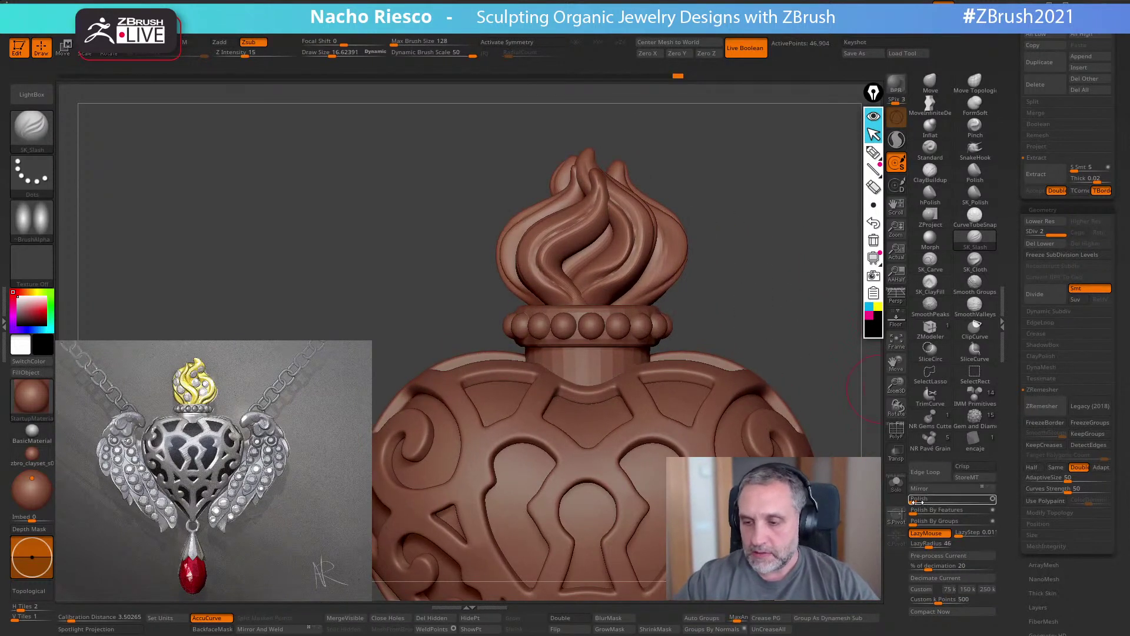
- Look through the brush folders in LightBox and close it
{"action": "mouse_move", "coordinate": [840, 433]}
{"action": "left_mouse_down", "text": "alt"}
{"action": "mouse_move", "coordinate": [772, 307]}
{"action": "mouse_move", "coordinate": [702, 360]}
{"action": "left_mouse_up", "text": "alt"}
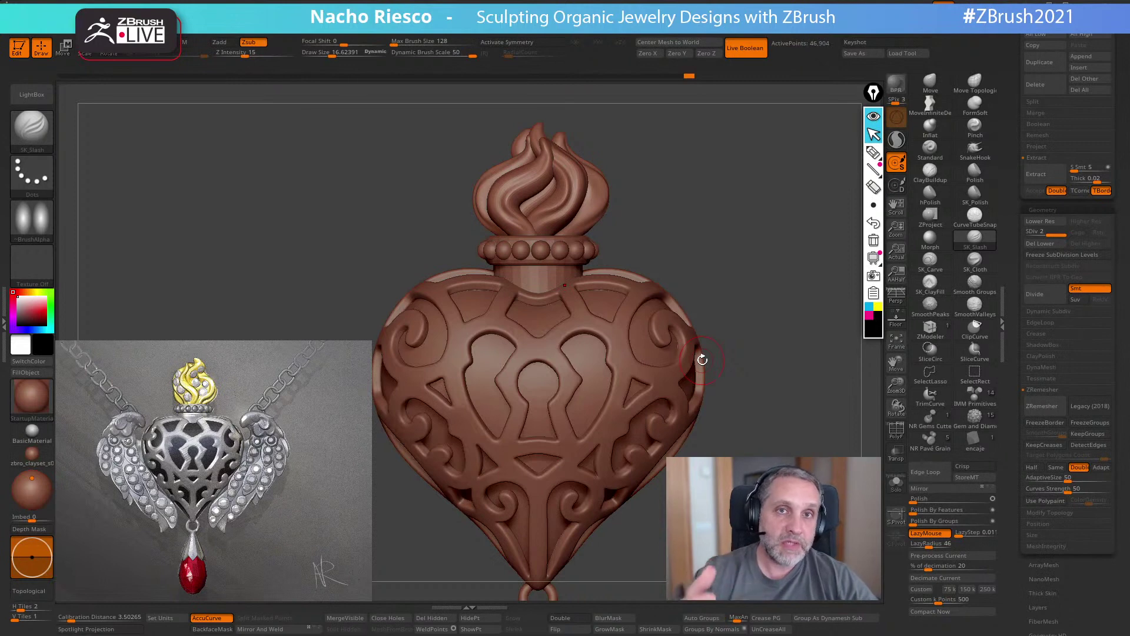
{"action": "left_click", "coordinate": [34, 140]}
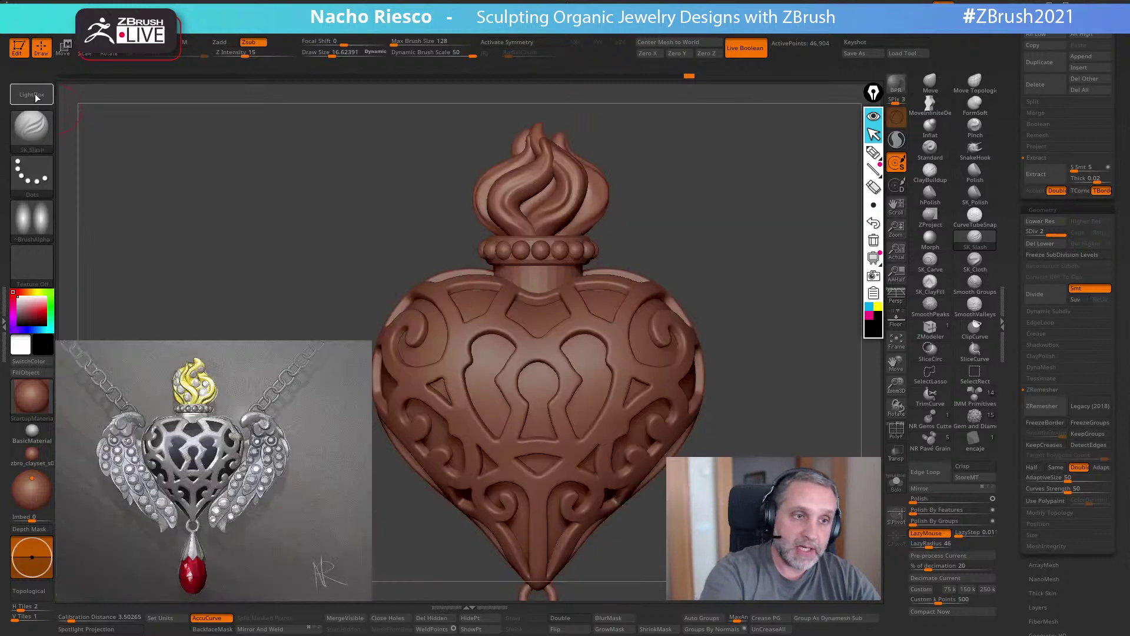
{"action": "left_click", "coordinate": [31, 94]}
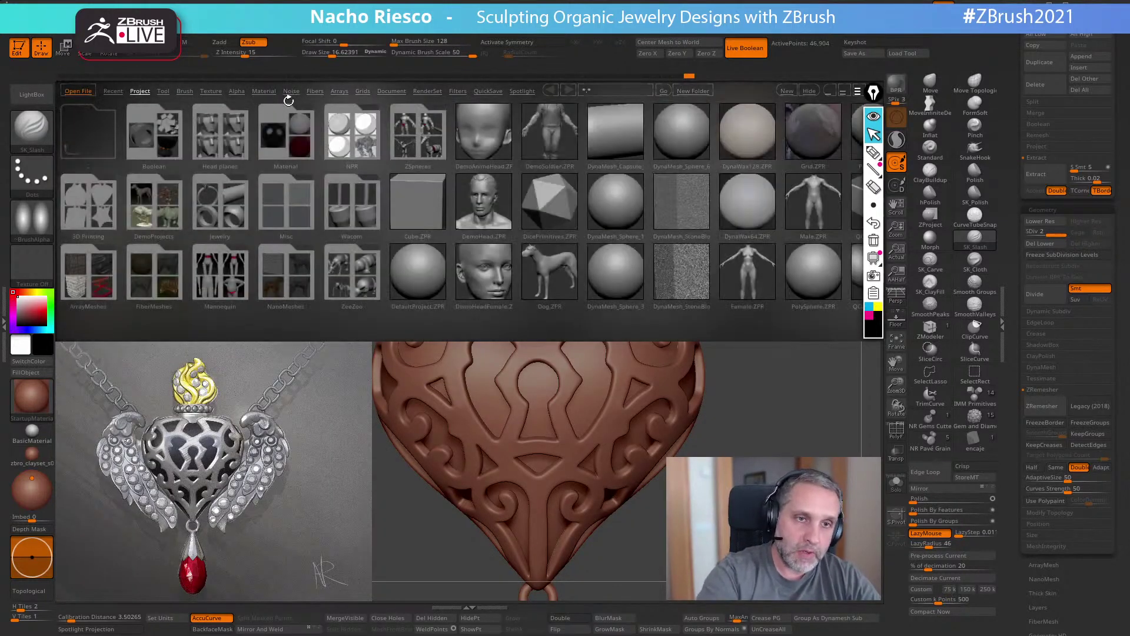
{"action": "left_click", "coordinate": [188, 91]}
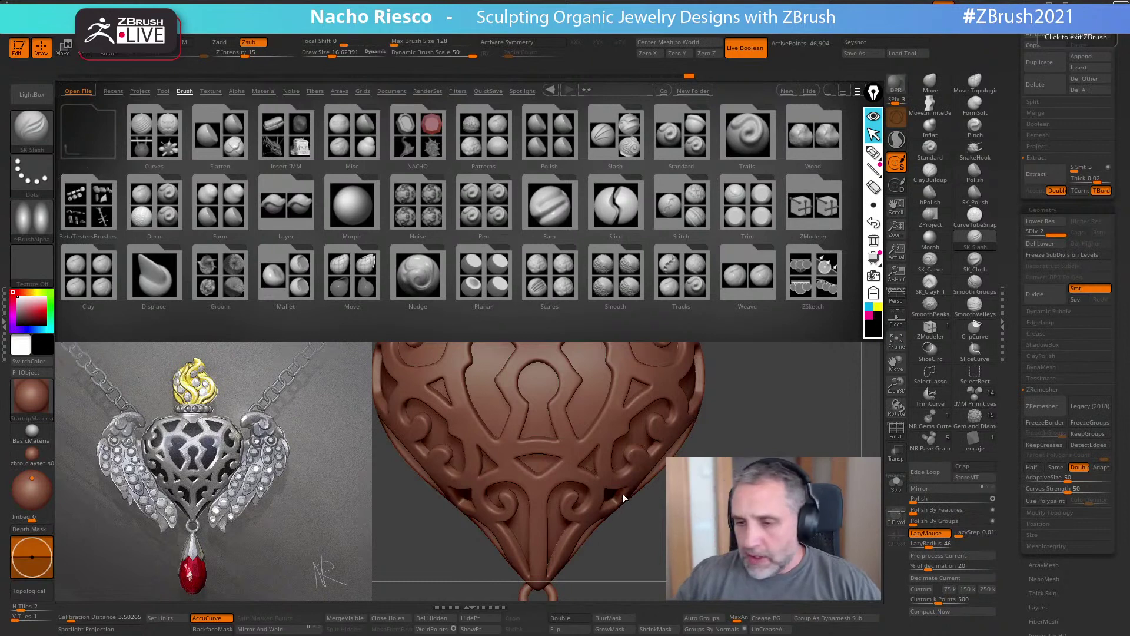
{"action": "left_click", "coordinate": [33, 94]}
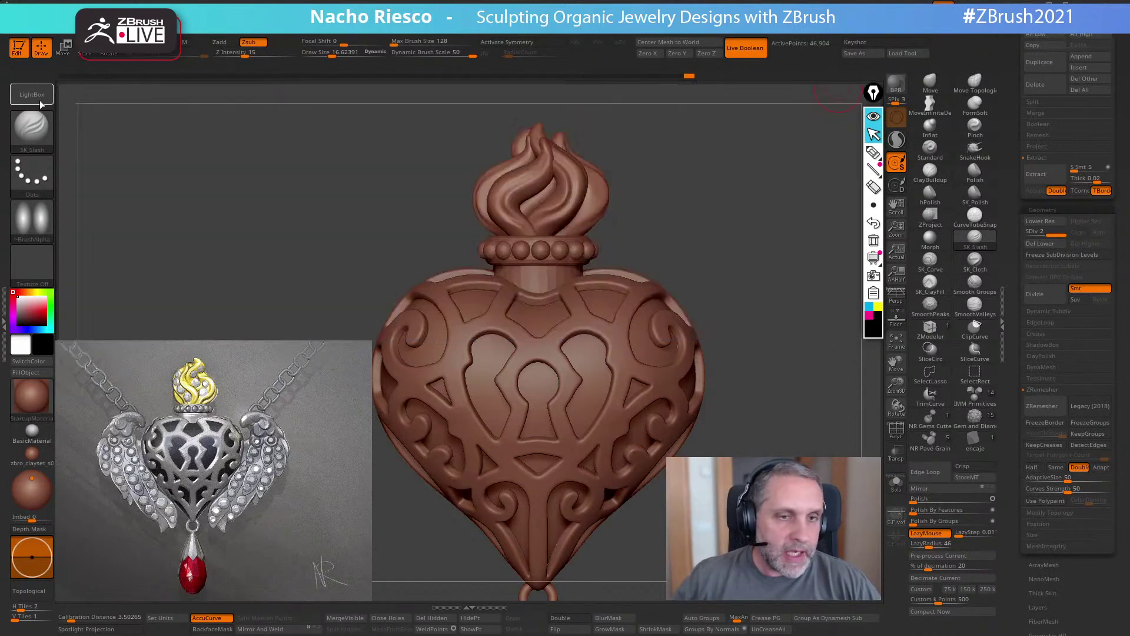
- Look at the NR Gems Cutter brush and select the NR Pavé Grain insert brush
{"action": "left_click_drag", "start_coordinate": [765, 452], "coordinate": [763, 426], "text": "alt"}
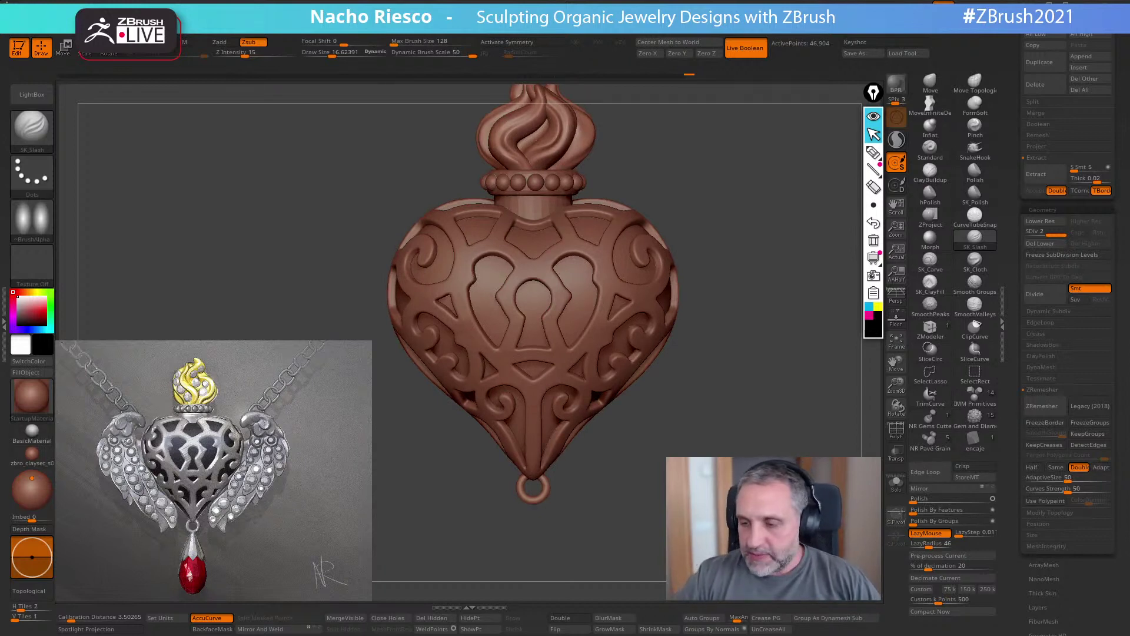
{"action": "mouse_move", "coordinate": [935, 421]}
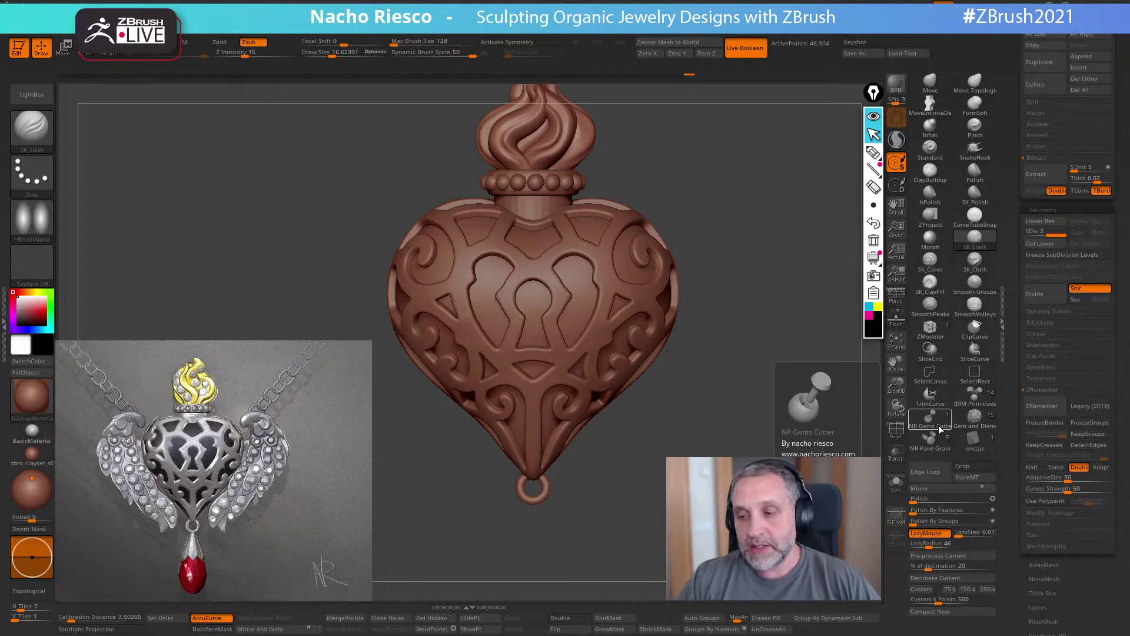
{"action": "left_click", "coordinate": [937, 418]}
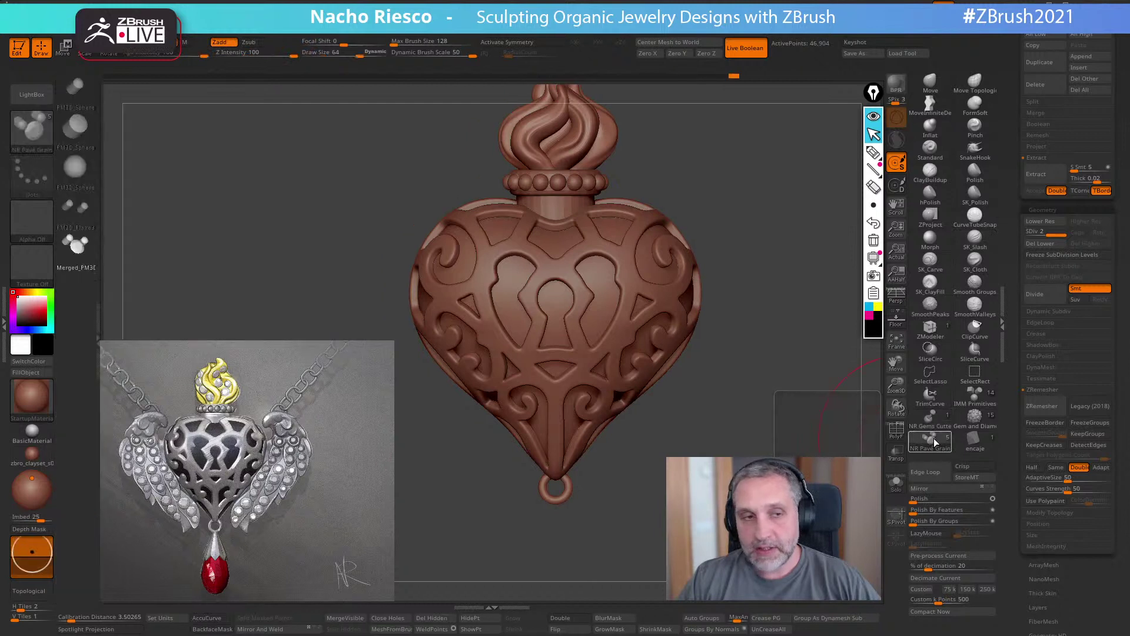
{"action": "left_click", "coordinate": [927, 440]}
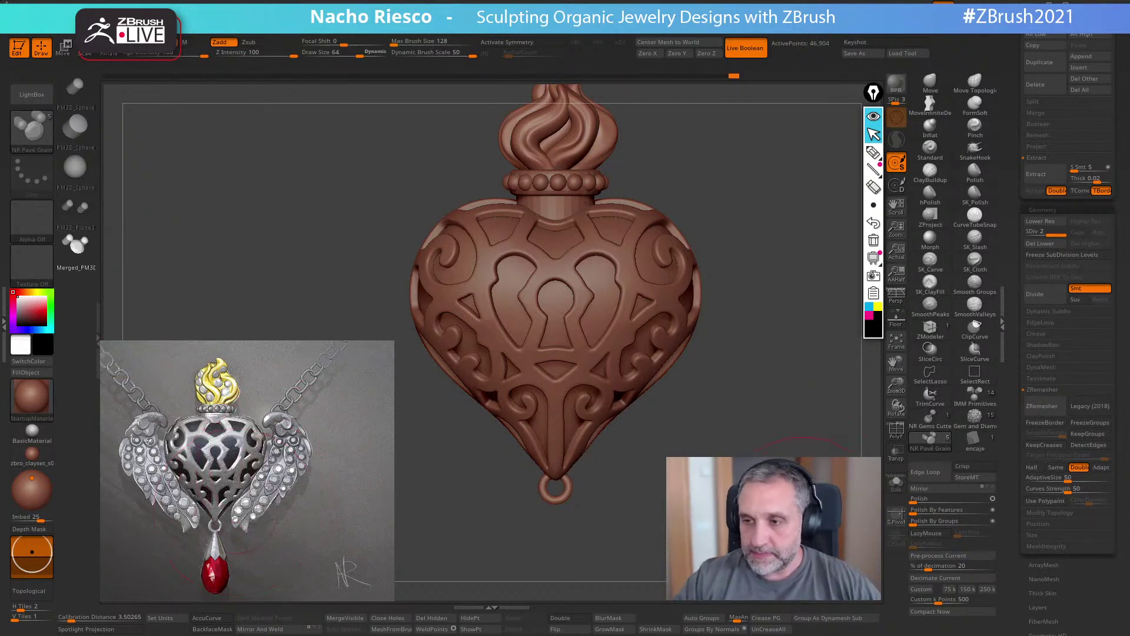
{"action": "left_click_drag", "start_coordinate": [768, 492], "coordinate": [758, 549], "text": "alt"}
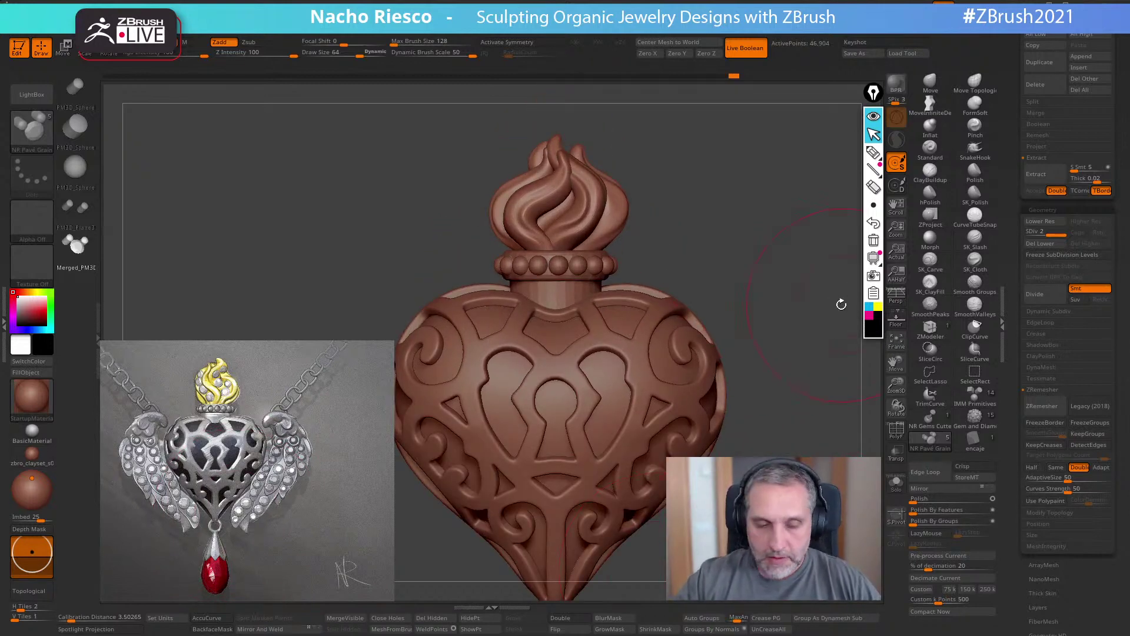
{"action": "left_click_drag", "start_coordinate": [783, 396], "coordinate": [748, 334], "text": "alt"}
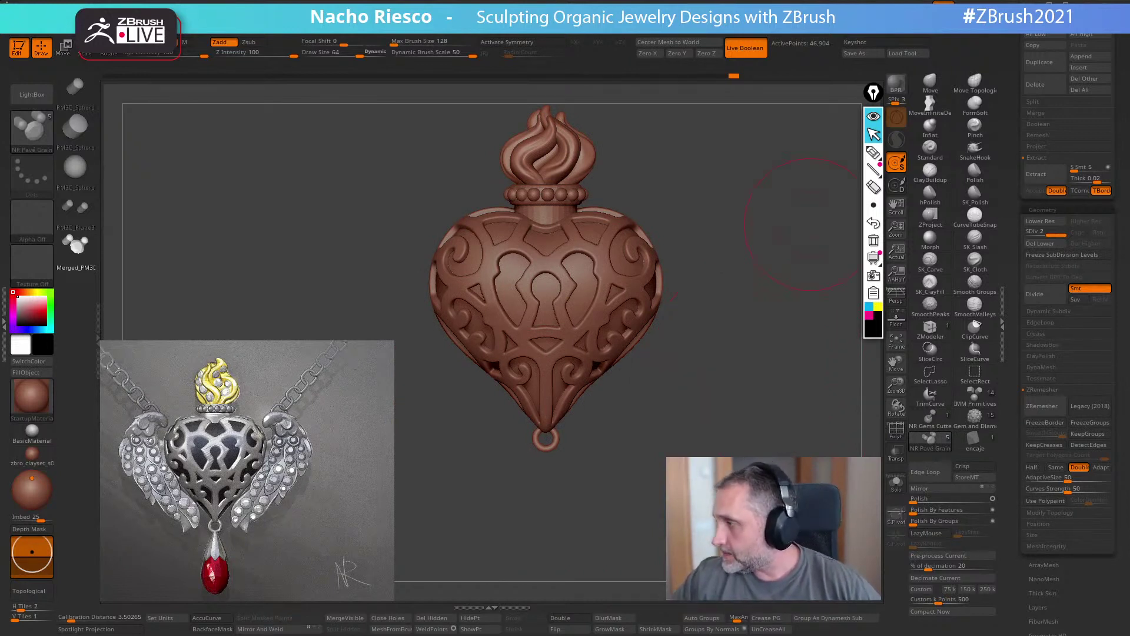
- Switch to the browser to view the skull and organic ring photos on the cam-casting page, and return to ZBrush
{"action": "key", "text": "alt+Tab"}
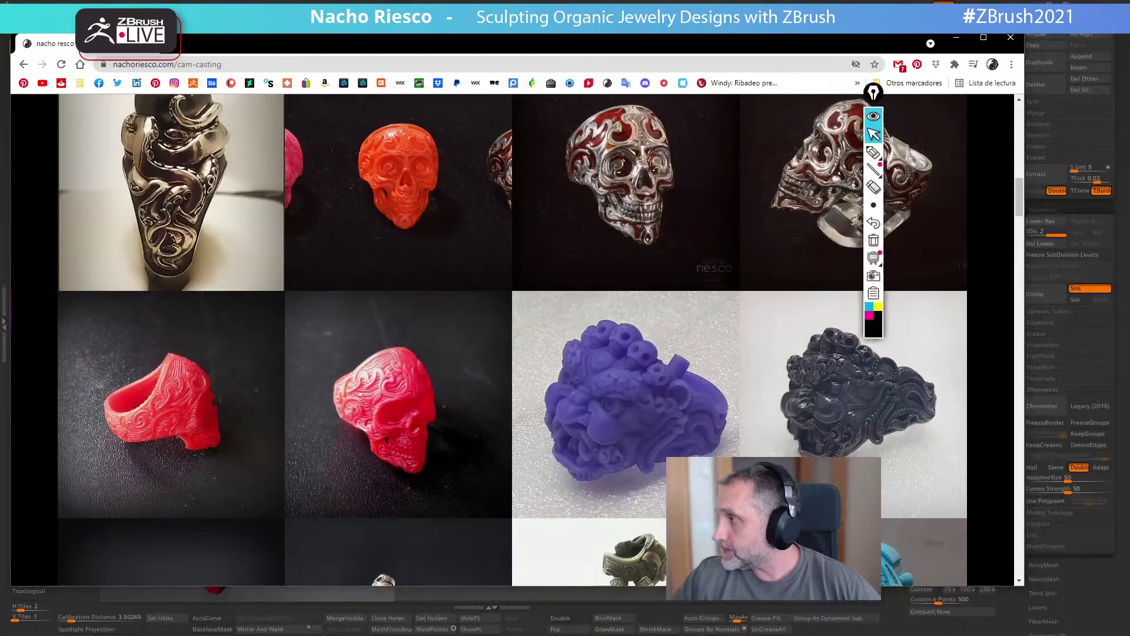
{"action": "left_click", "coordinate": [1021, 40]}
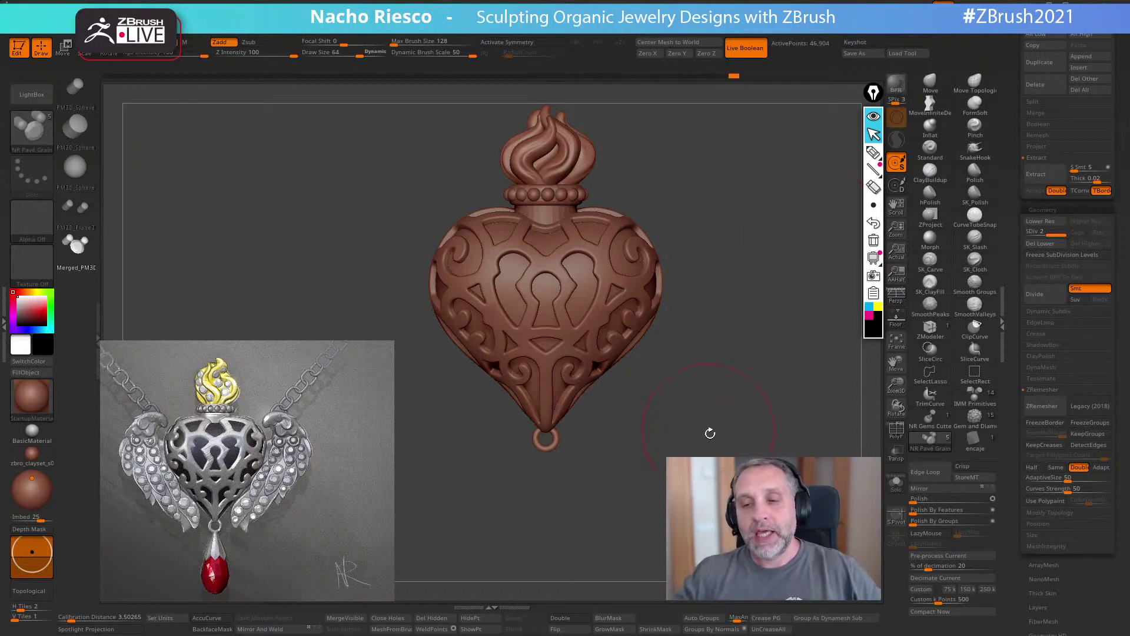
{"action": "left_click_drag", "start_coordinate": [776, 518], "coordinate": [718, 459]}
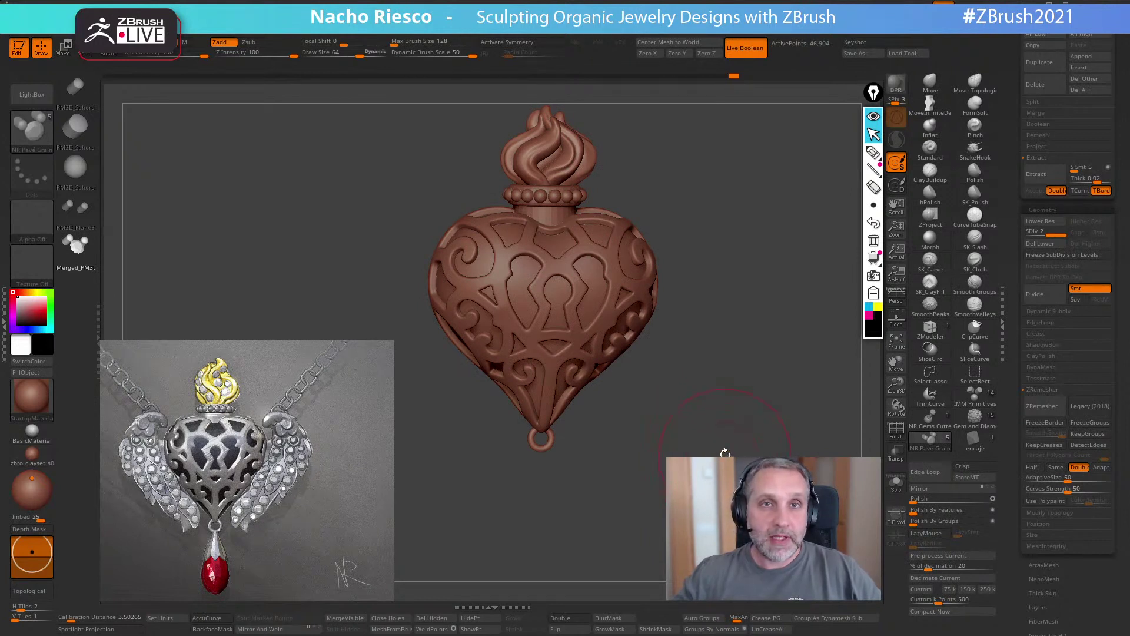
{"action": "left_click_drag", "start_coordinate": [744, 432], "coordinate": [732, 430]}
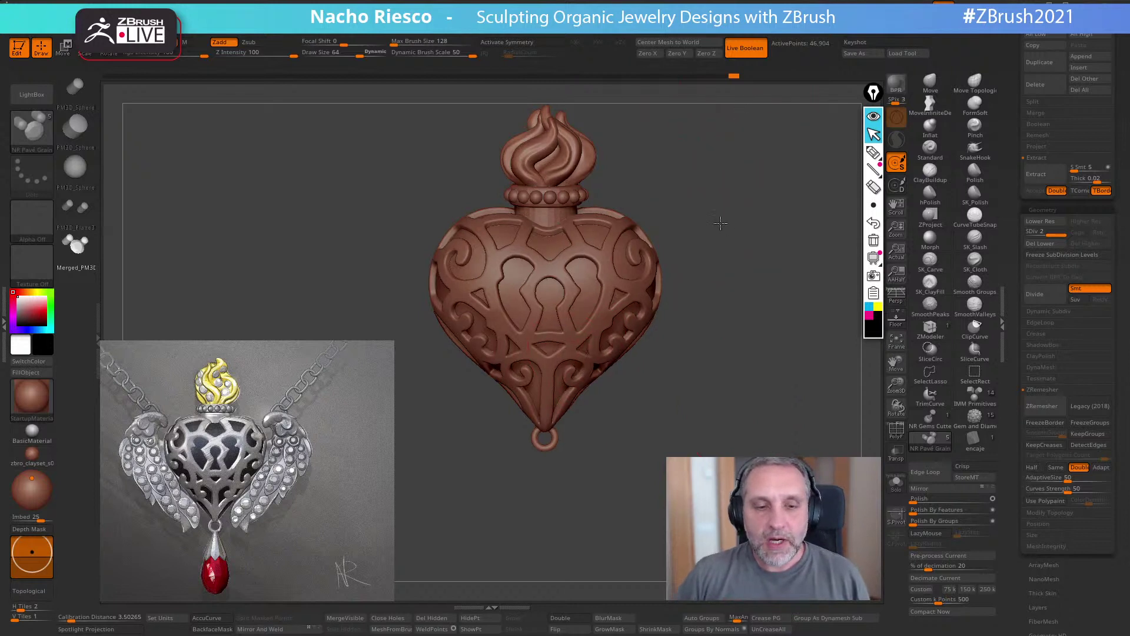
{"action": "left_click_drag", "start_coordinate": [723, 225], "coordinate": [732, 206]}
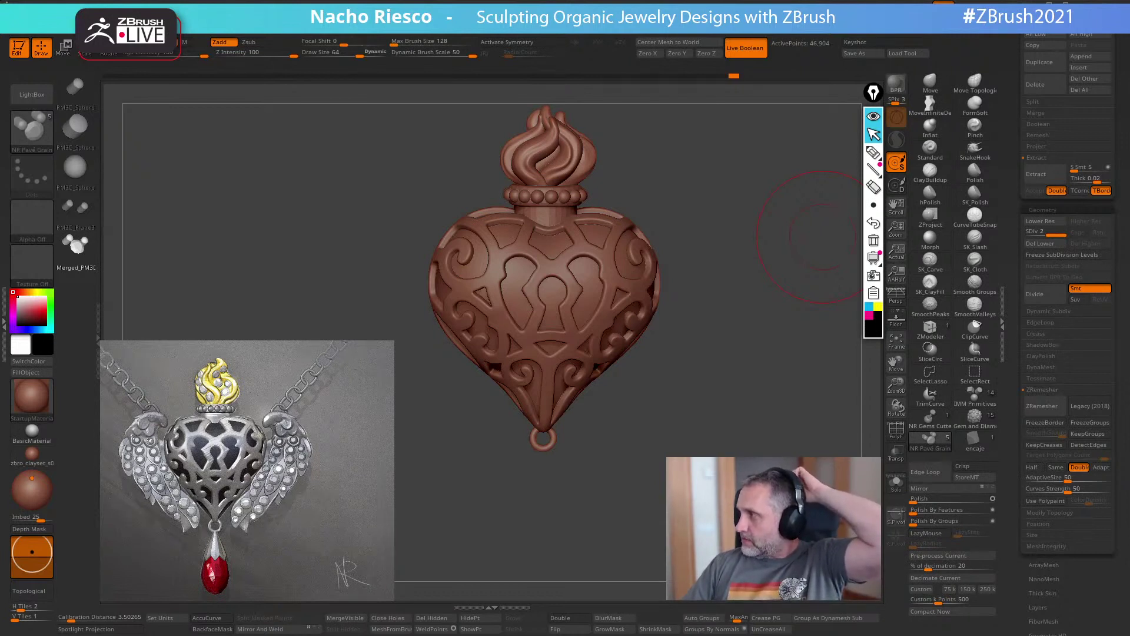
{"action": "left_click_drag", "start_coordinate": [750, 376], "coordinate": [725, 435], "text": "shift"}
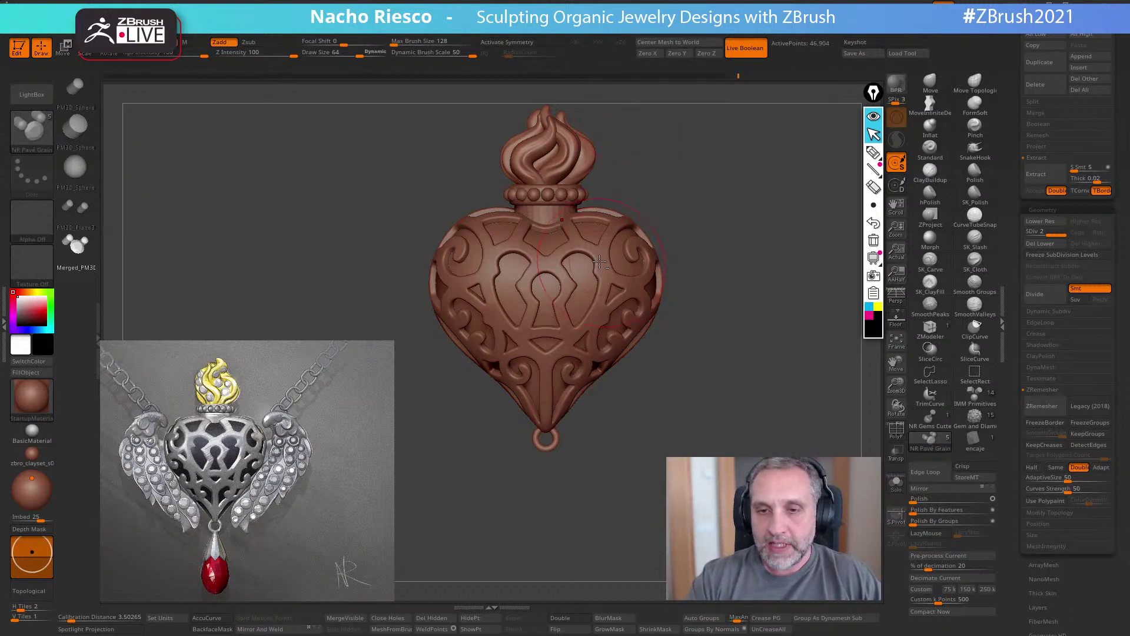
- Select the neck cylinder beneath the flame and move it sideways off centre to an X position of about 0.80
{"action": "left_click", "coordinate": [550, 213], "text": "alt"}
{"action": "left_click_drag", "start_coordinate": [683, 190], "coordinate": [691, 243], "text": "alt"}
{"action": "key", "text": "w"}
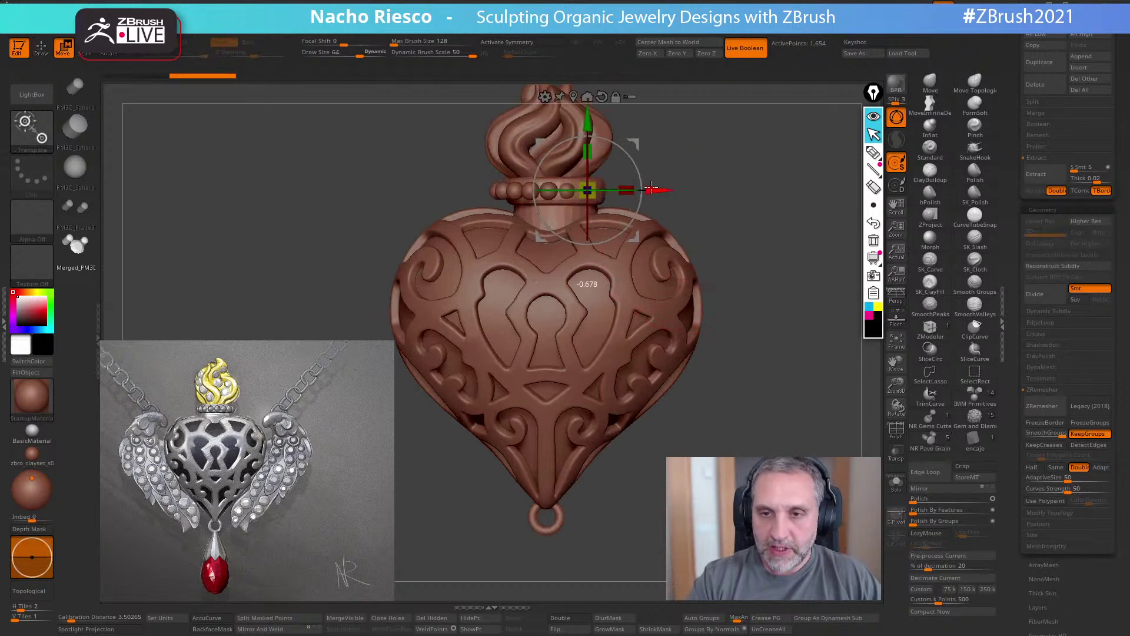
{"action": "key", "text": "q"}
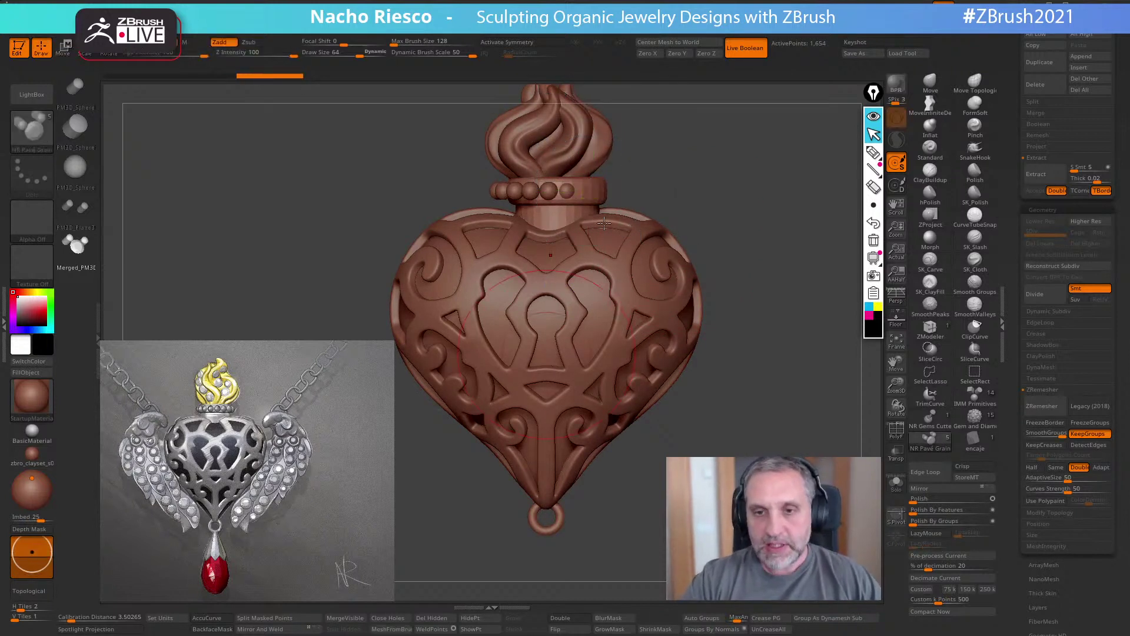
{"action": "left_click_drag", "start_coordinate": [789, 245], "coordinate": [703, 274]}
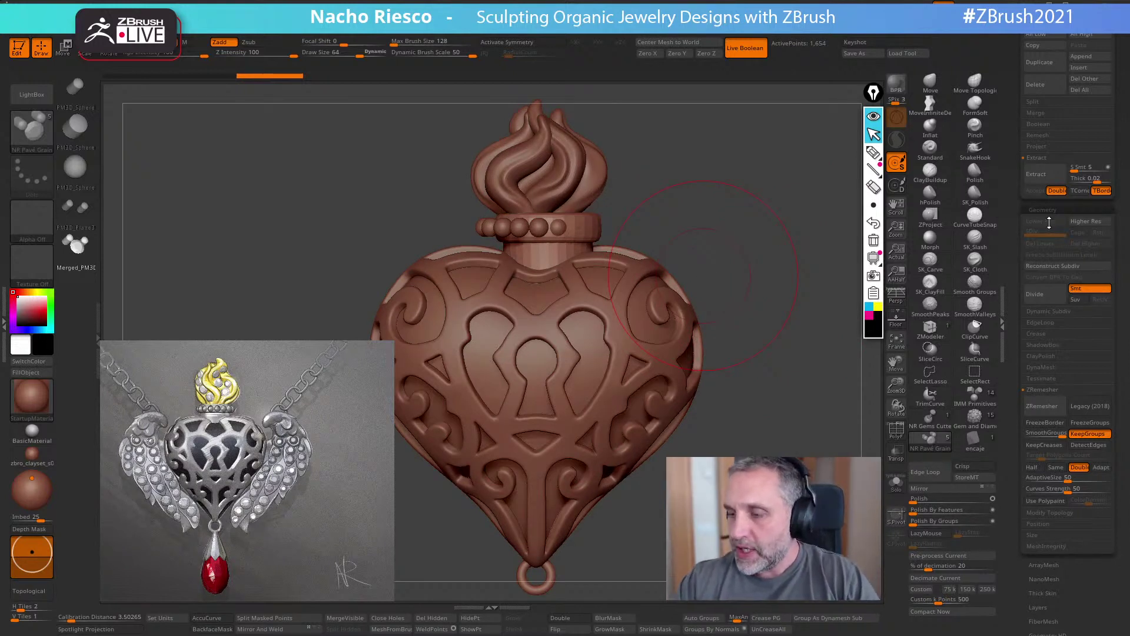
- Set the neck cylinder's X position to 0 in its geometry position settings
{"action": "scroll", "coordinate": [1021, 197], "scroll_direction": "up", "scroll_amount": 5}
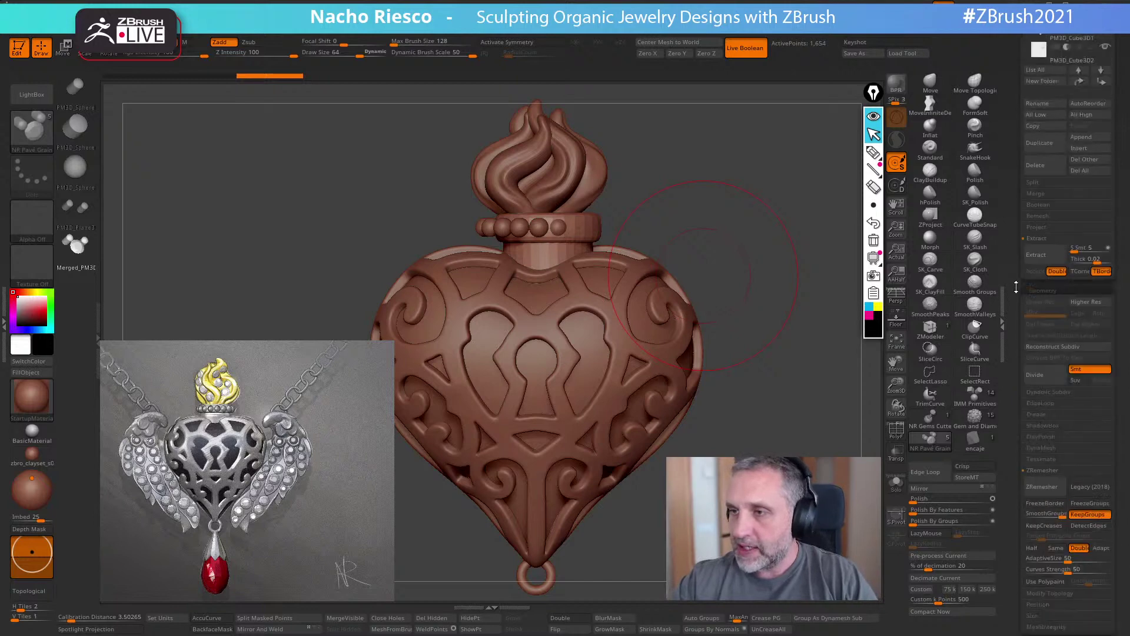
{"action": "left_click", "coordinate": [1034, 93]}
{"action": "left_click_drag", "start_coordinate": [1020, 50], "coordinate": [1019, 171]}
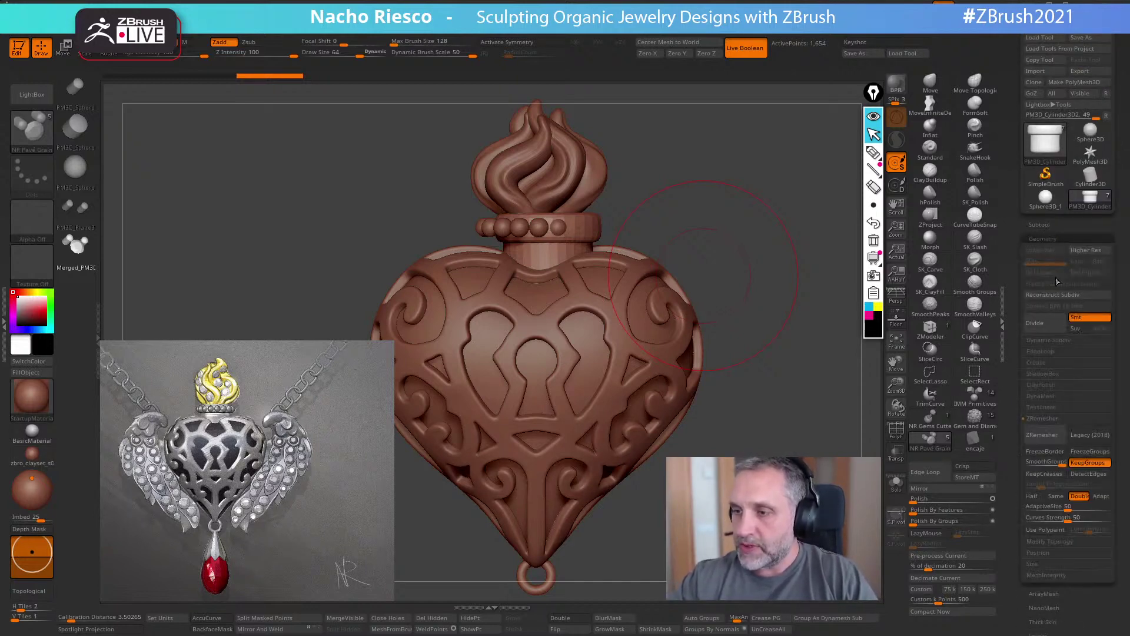
{"action": "left_click", "coordinate": [1041, 553]}
{"action": "scroll", "coordinate": [1050, 412], "scroll_direction": "down", "scroll_amount": 2}
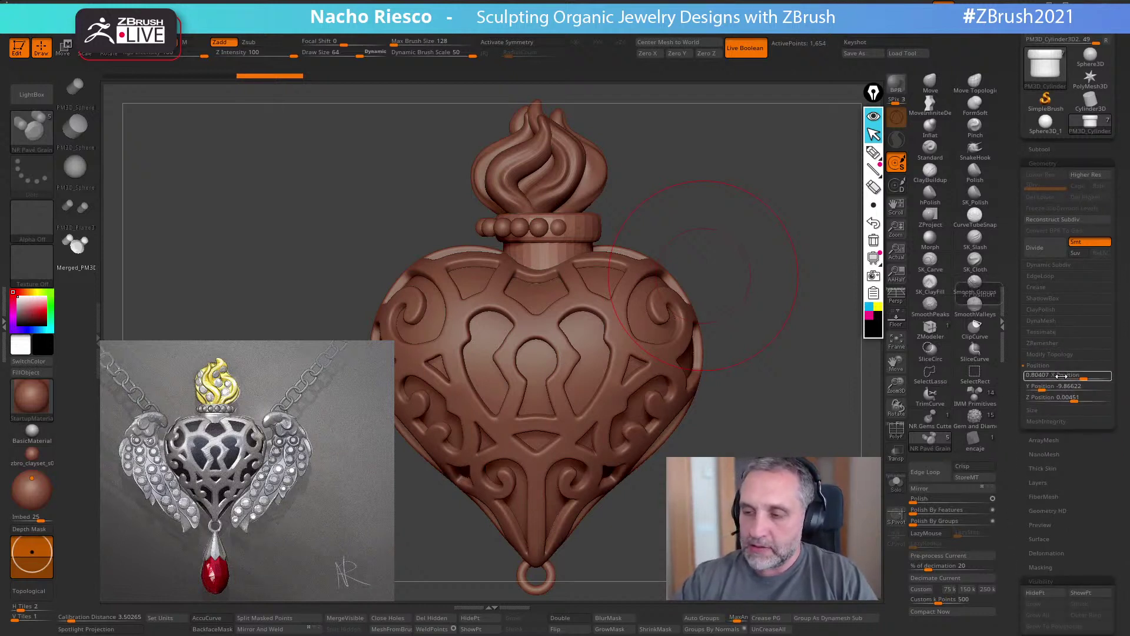
{"action": "left_click", "coordinate": [1036, 376]}
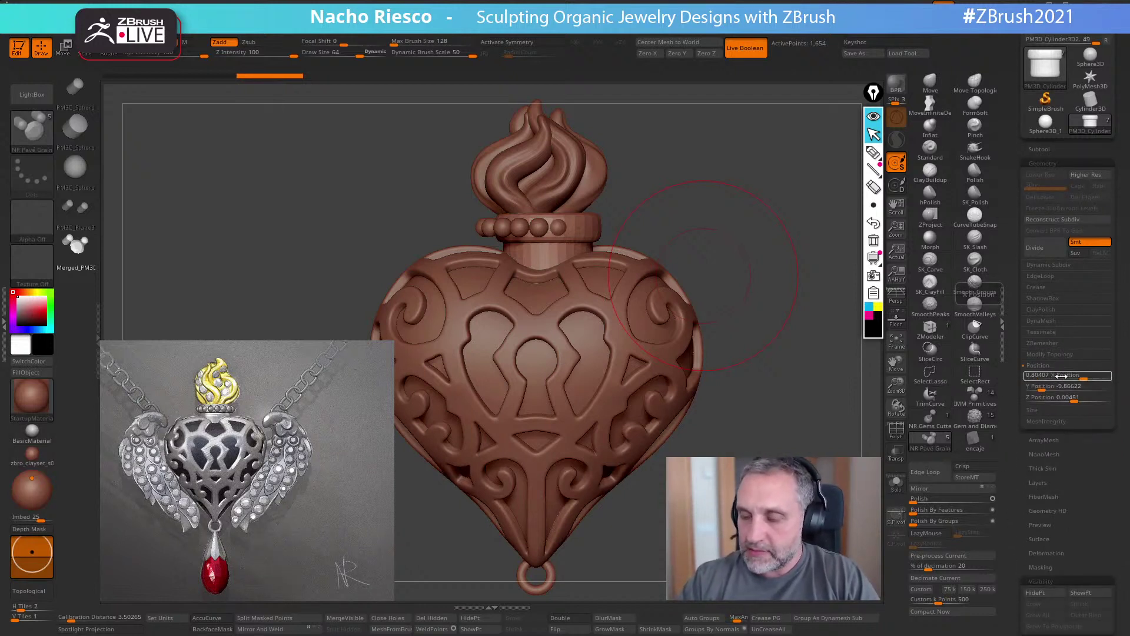
{"action": "left_click", "coordinate": [1025, 385]}
{"action": "type", "text": "0"}
{"action": "key", "text": "Return"}
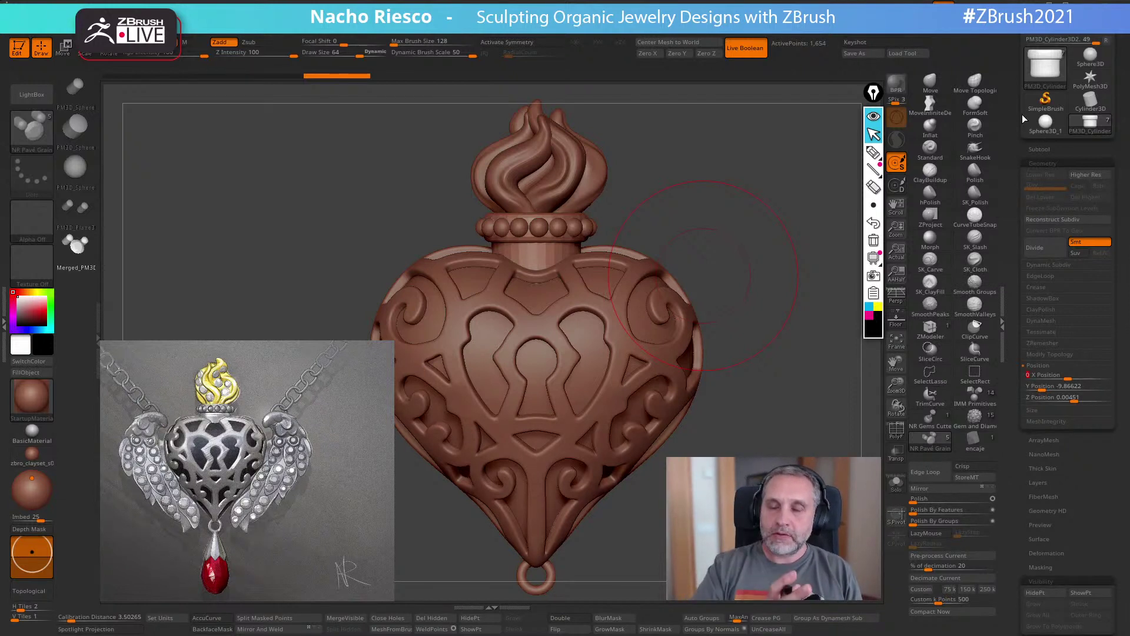
{"action": "left_click", "coordinate": [1050, 386]}
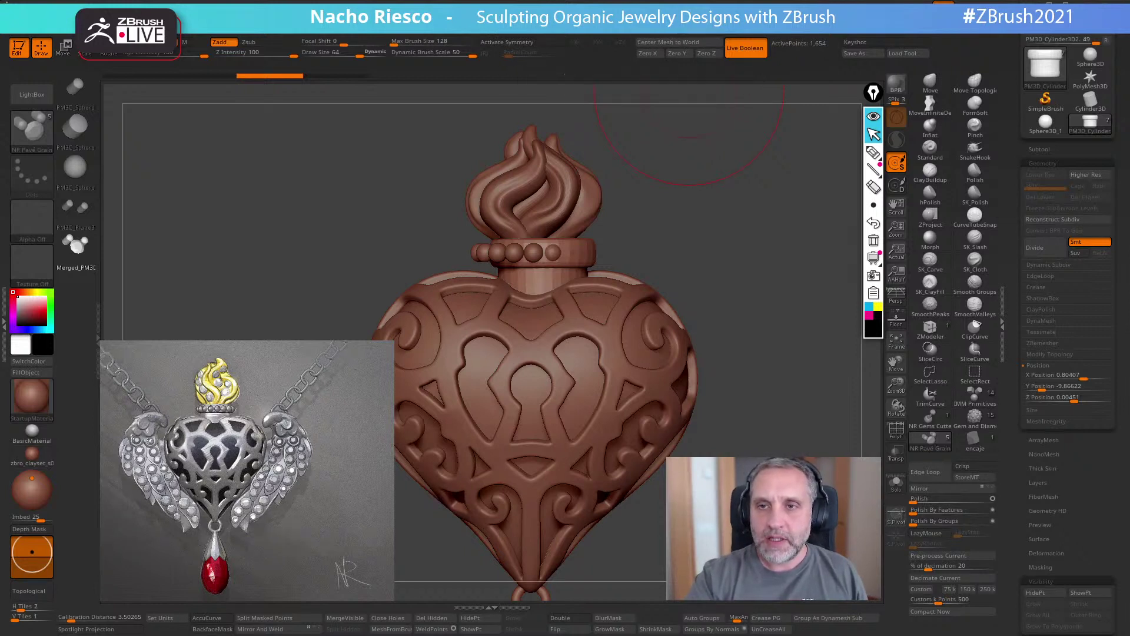
- Locate the Zero X macro among the Misc macros
{"action": "left_click", "coordinate": [683, 33]}
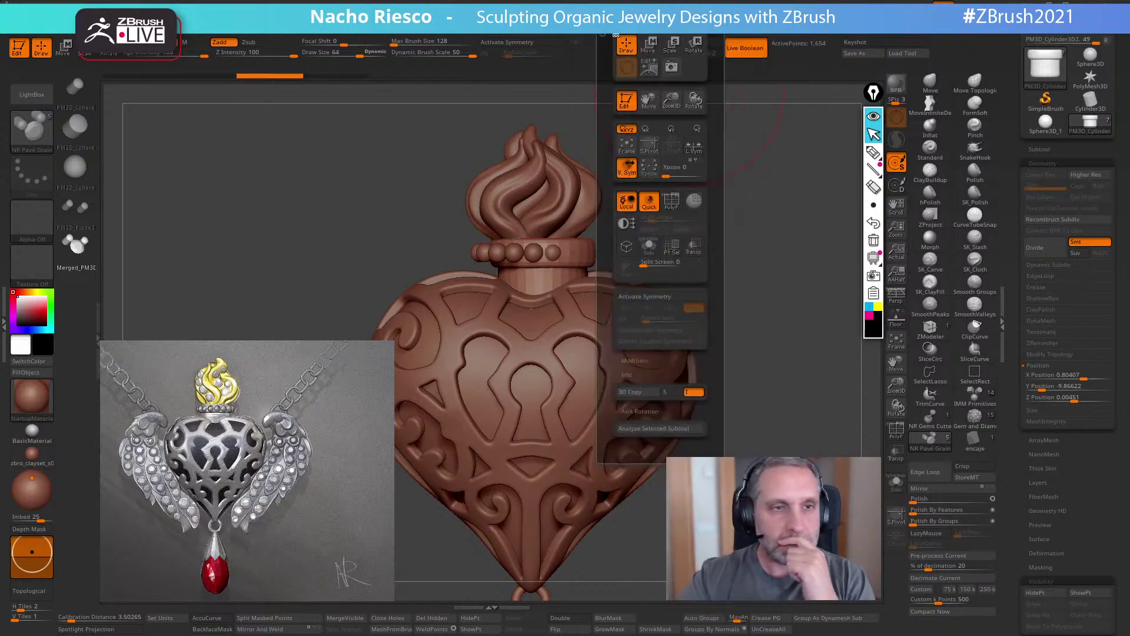
{"action": "mouse_move", "coordinate": [280, 34]}
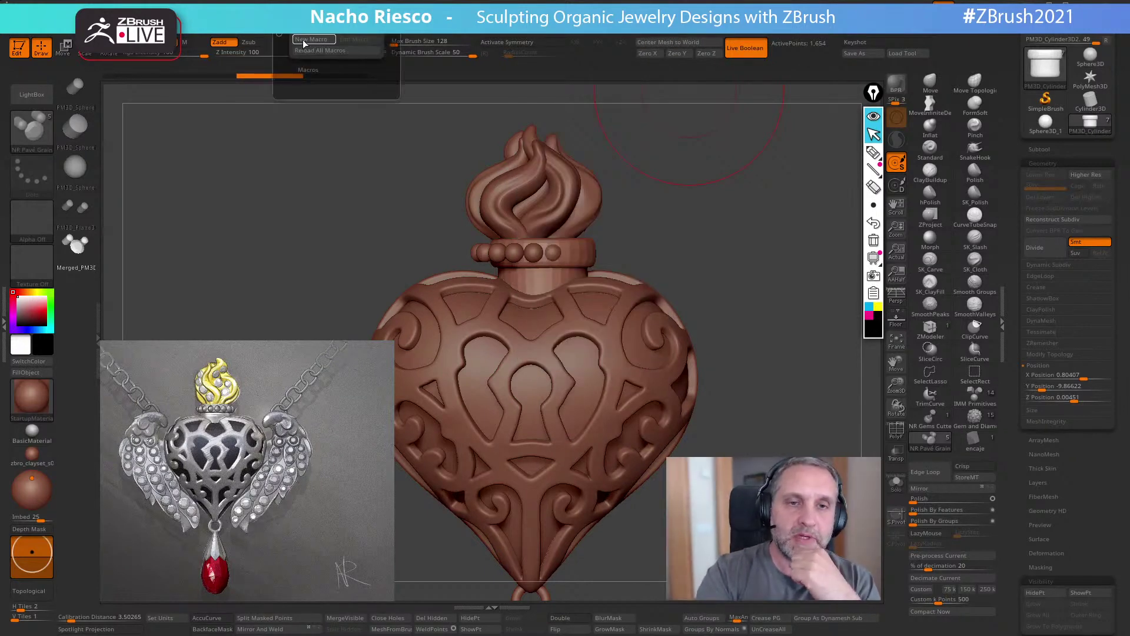
{"action": "left_click", "coordinate": [307, 71]}
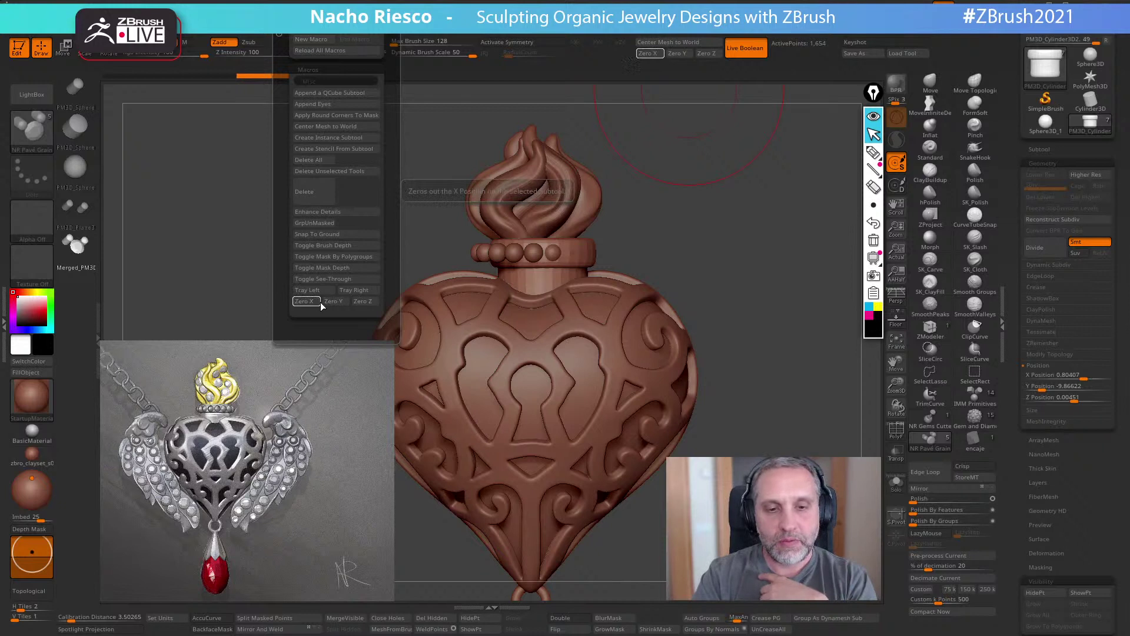
- Centre the neck cylinder on the X axis with the Zero X macro and check the pendant's alignment from several angles
{"action": "left_click", "coordinate": [303, 301]}
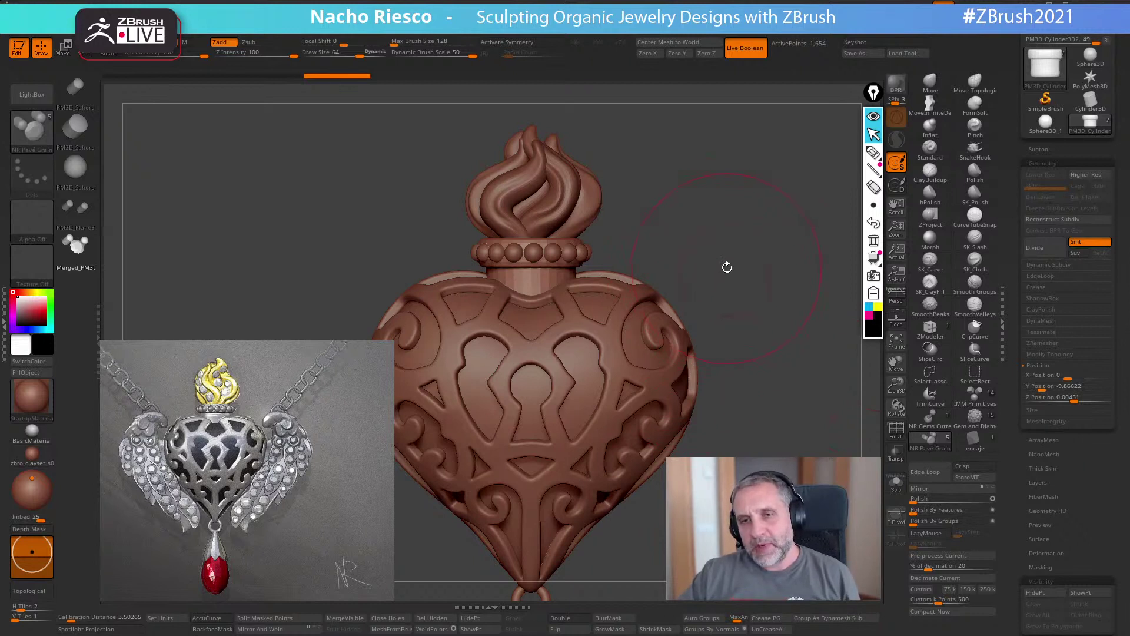
{"action": "left_click_drag", "start_coordinate": [727, 266], "coordinate": [738, 275]}
{"action": "left_click_drag", "start_coordinate": [758, 273], "coordinate": [751, 265]}
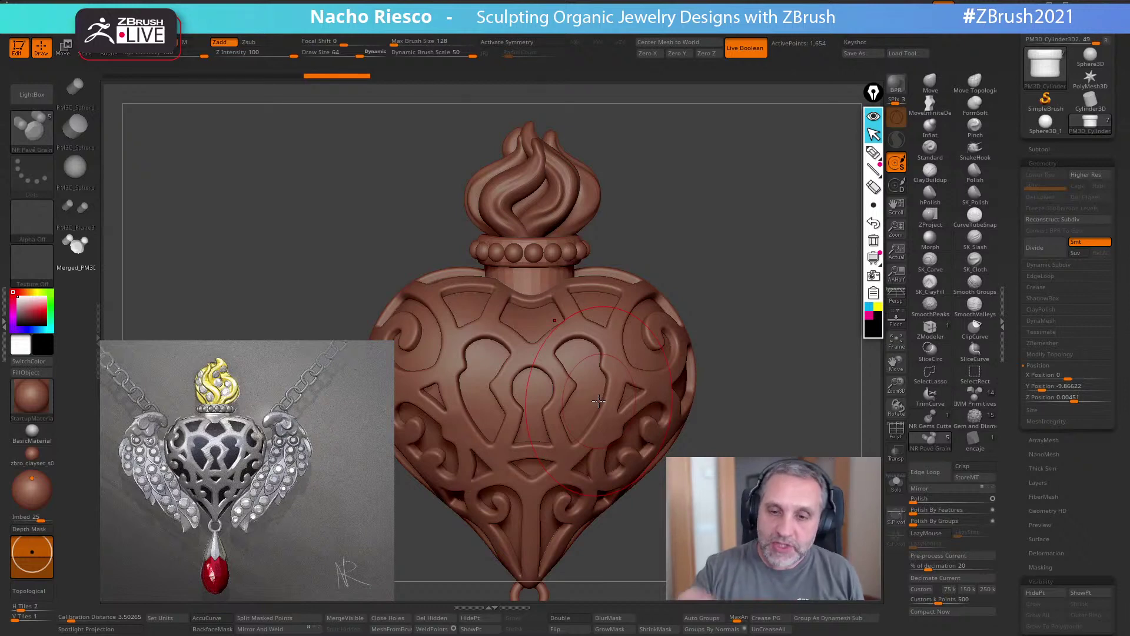
{"action": "right_click_drag", "start_coordinate": [598, 401], "coordinate": [715, 465]}
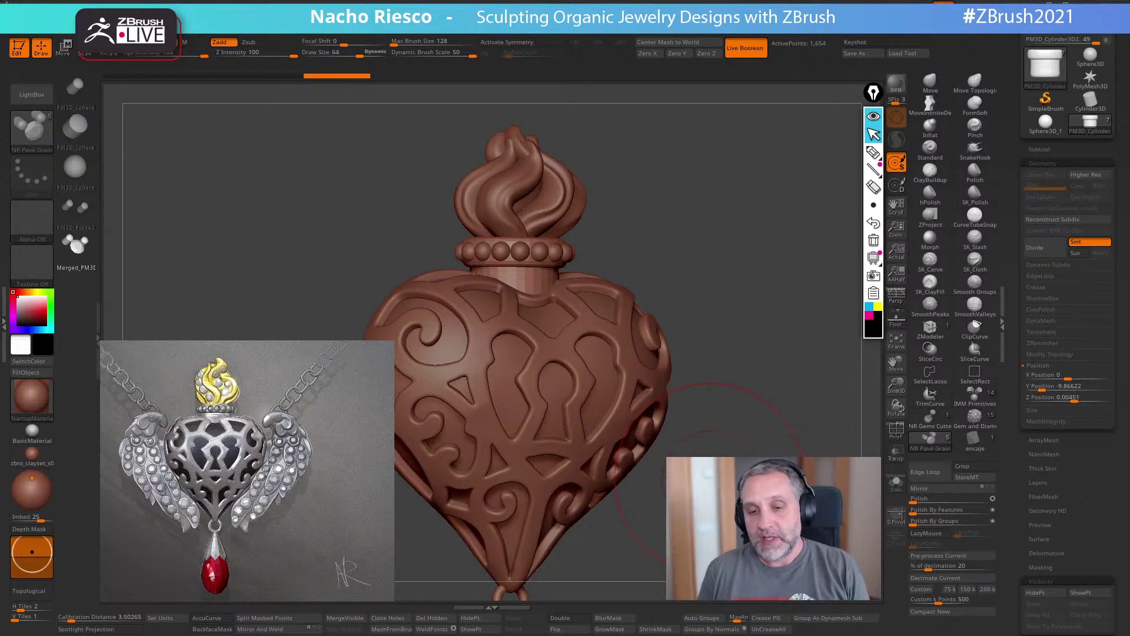
{"action": "left_click_drag", "start_coordinate": [770, 336], "coordinate": [753, 346]}
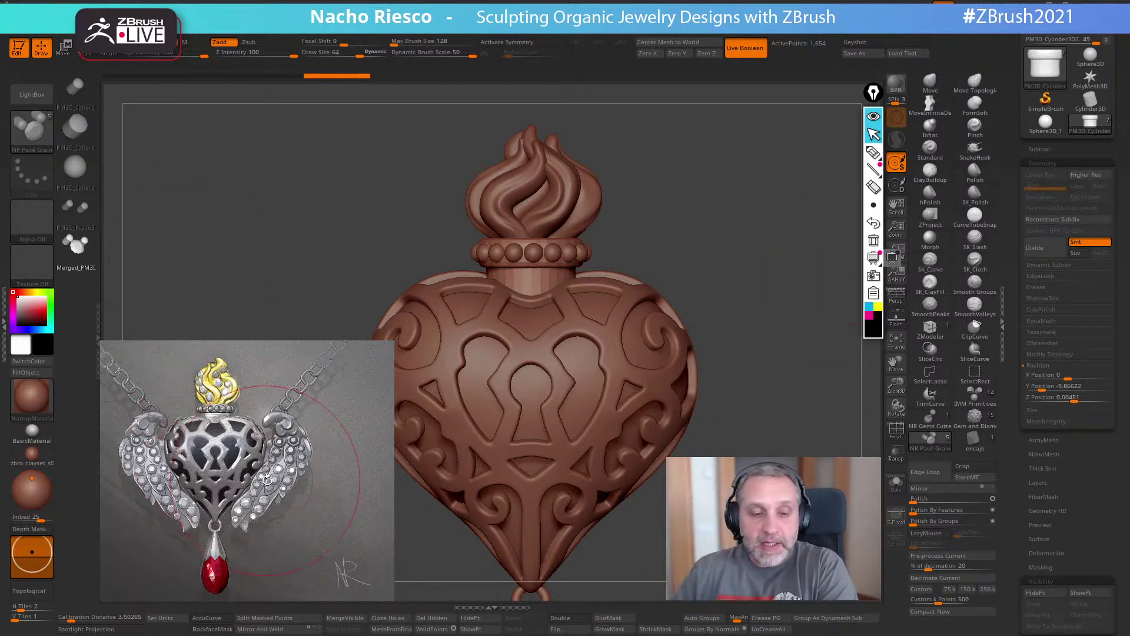
{"action": "left_click", "coordinate": [1059, 386]}
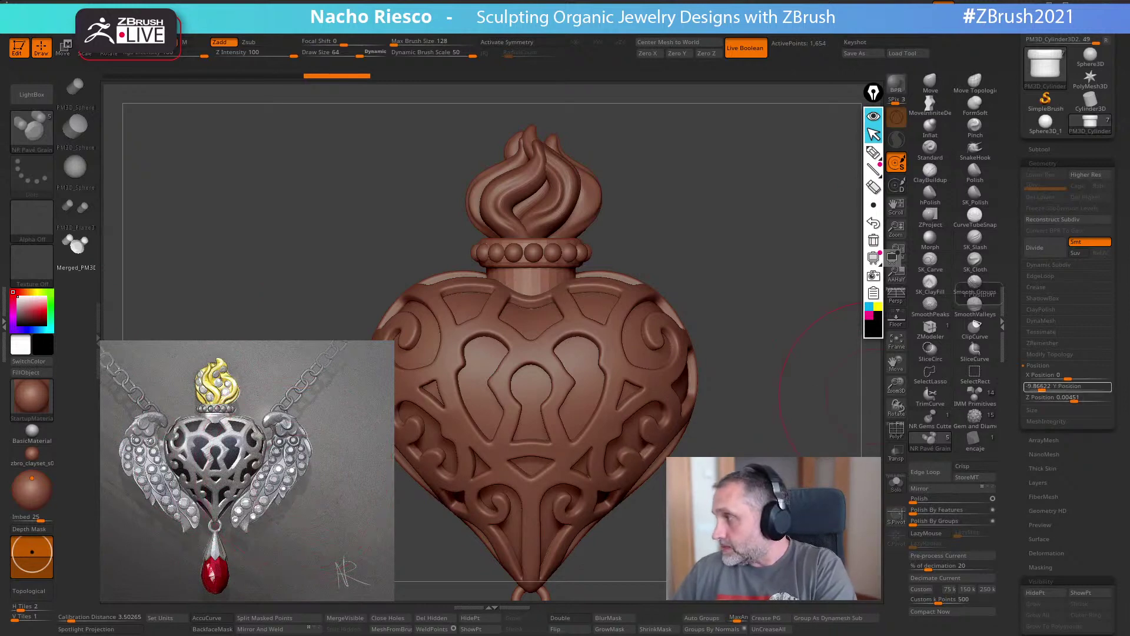
{"action": "left_click_drag", "start_coordinate": [743, 235], "coordinate": [681, 380], "text": "alt"}
{"action": "left_click_drag", "start_coordinate": [606, 462], "coordinate": [638, 477], "text": "alt"}
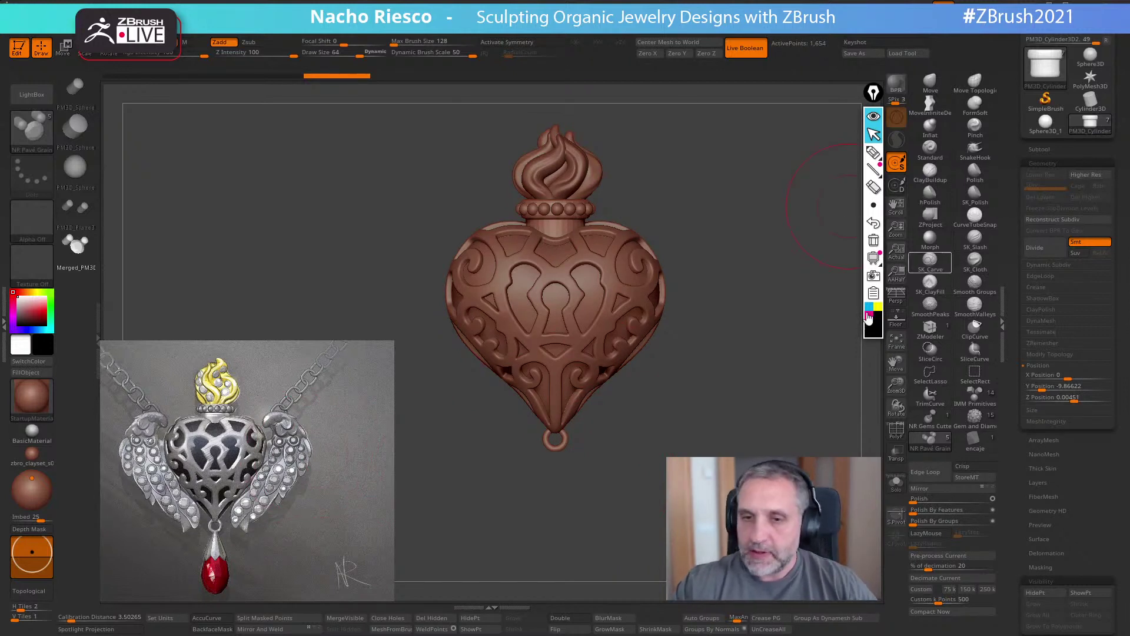
- Open the subtool list, turn off Live Boolean and select the square block behind the pendant for transforming
{"action": "left_click_drag", "start_coordinate": [1015, 177], "coordinate": [1016, 266]}
{"action": "left_click", "coordinate": [1044, 225]}
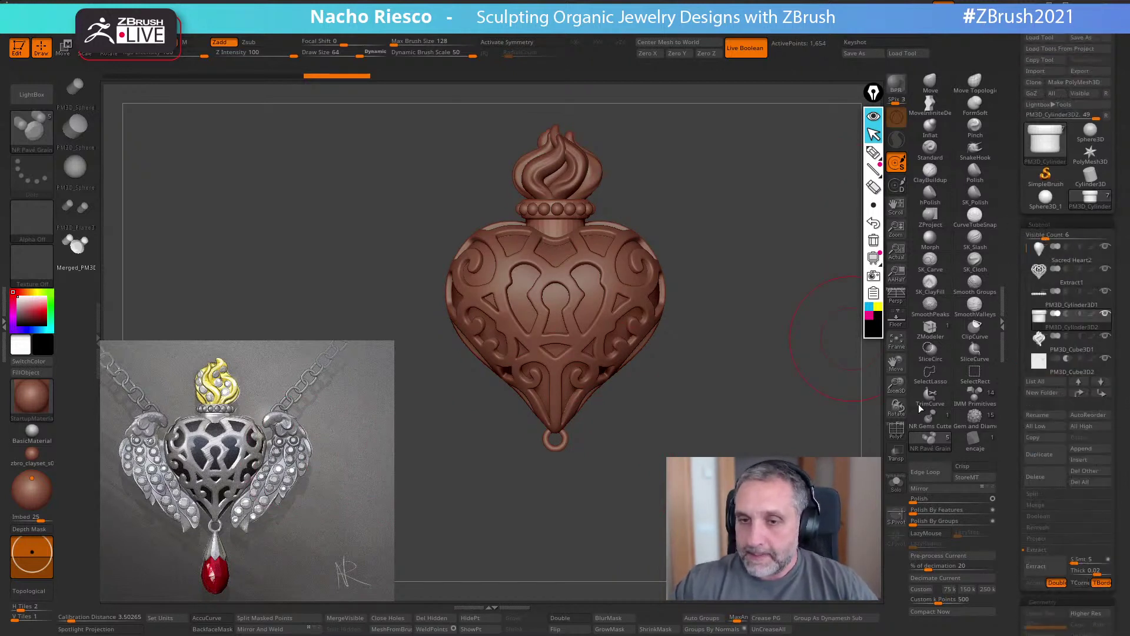
{"action": "left_click", "coordinate": [752, 53]}
{"action": "mouse_move", "coordinate": [799, 395]}
{"action": "left_mouse_down", "text": "alt"}
{"action": "mouse_move", "coordinate": [793, 345]}
{"action": "mouse_move", "coordinate": [787, 384]}
{"action": "left_mouse_up", "text": "alt"}
{"action": "left_click", "coordinate": [645, 325], "text": "alt"}
{"action": "key", "text": "w"}
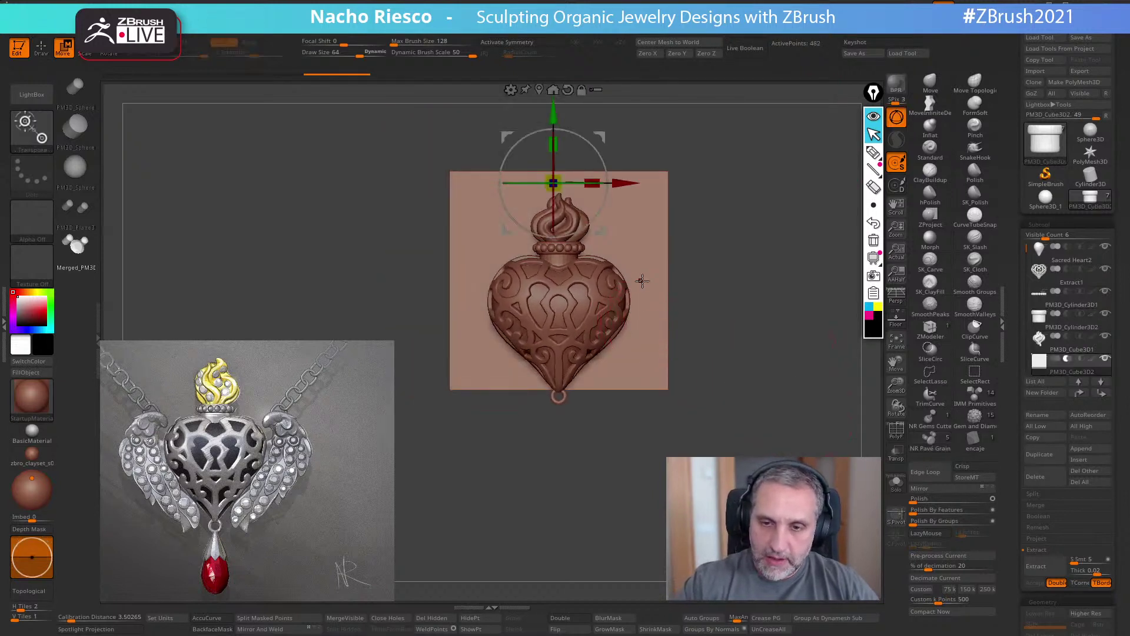
- Enlarge the square block in width and height well beyond the pendant's outline and check its polygon wireframe
{"action": "mouse_move", "coordinate": [553, 144]}
{"action": "left_mouse_down"}
{"action": "mouse_move", "coordinate": [554, 98]}
{"action": "mouse_move", "coordinate": [554, 122]}
{"action": "left_mouse_up"}
{"action": "left_click_drag", "start_coordinate": [591, 191], "coordinate": [656, 198]}
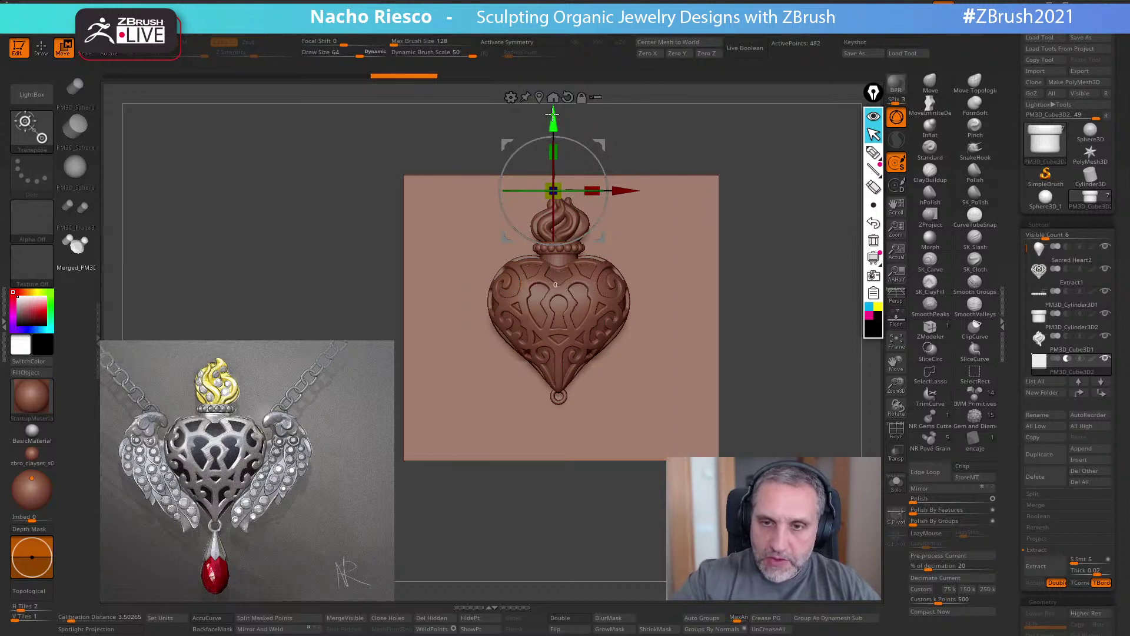
{"action": "left_click_drag", "start_coordinate": [553, 121], "coordinate": [553, 114]}
{"action": "left_click", "coordinate": [897, 431]}
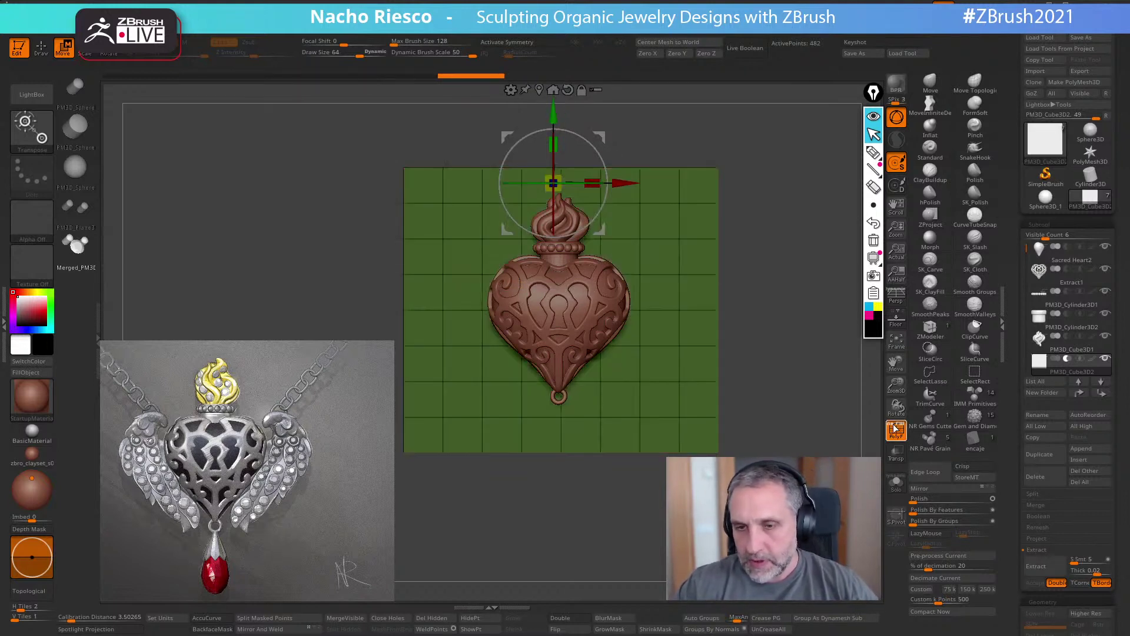
{"action": "key", "text": "shift+f"}
{"action": "key", "text": "q"}
{"action": "scroll", "coordinate": [817, 455], "scroll_direction": "up", "scroll_amount": 2}
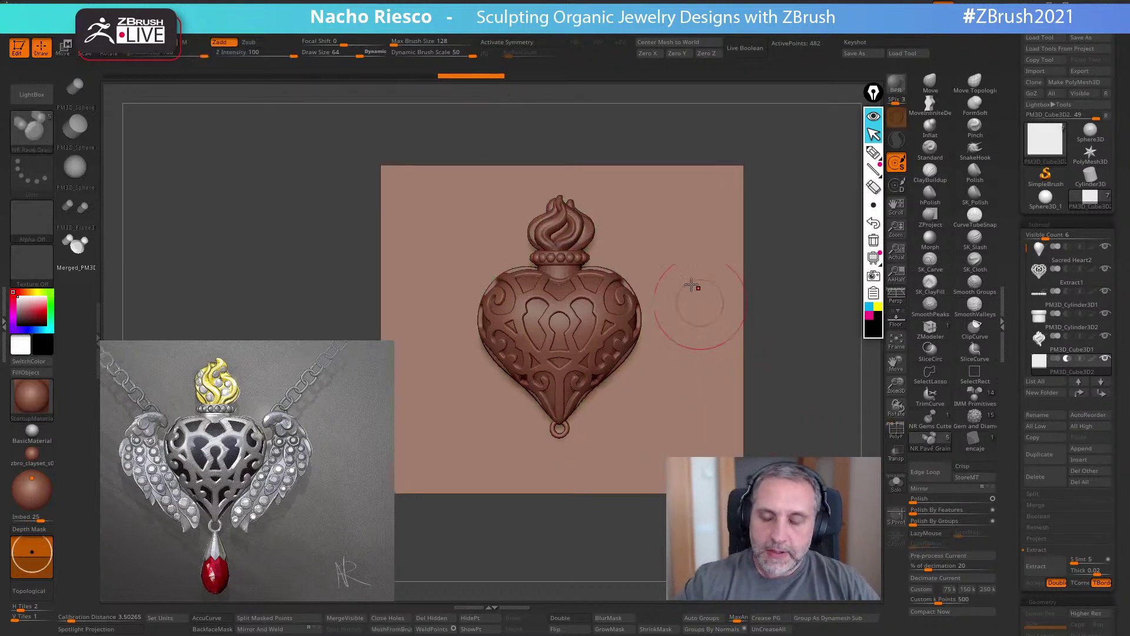
{"action": "mouse_move", "coordinate": [678, 301]}
{"action": "right_mouse_down"}
{"action": "mouse_move", "coordinate": [752, 267]}
{"action": "mouse_move", "coordinate": [672, 283]}
{"action": "right_mouse_up"}
{"action": "right_click_drag", "start_coordinate": [784, 252], "coordinate": [772, 228], "text": "alt"}
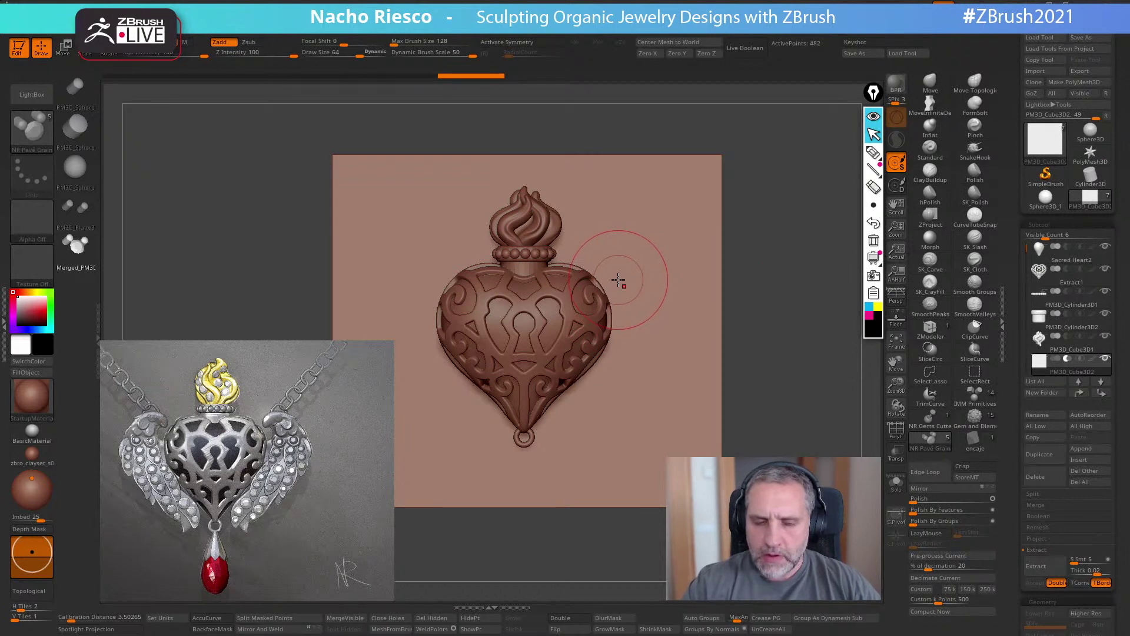
- Make the flame the active subtool and hide the square block
{"action": "left_click", "coordinate": [1100, 349]}
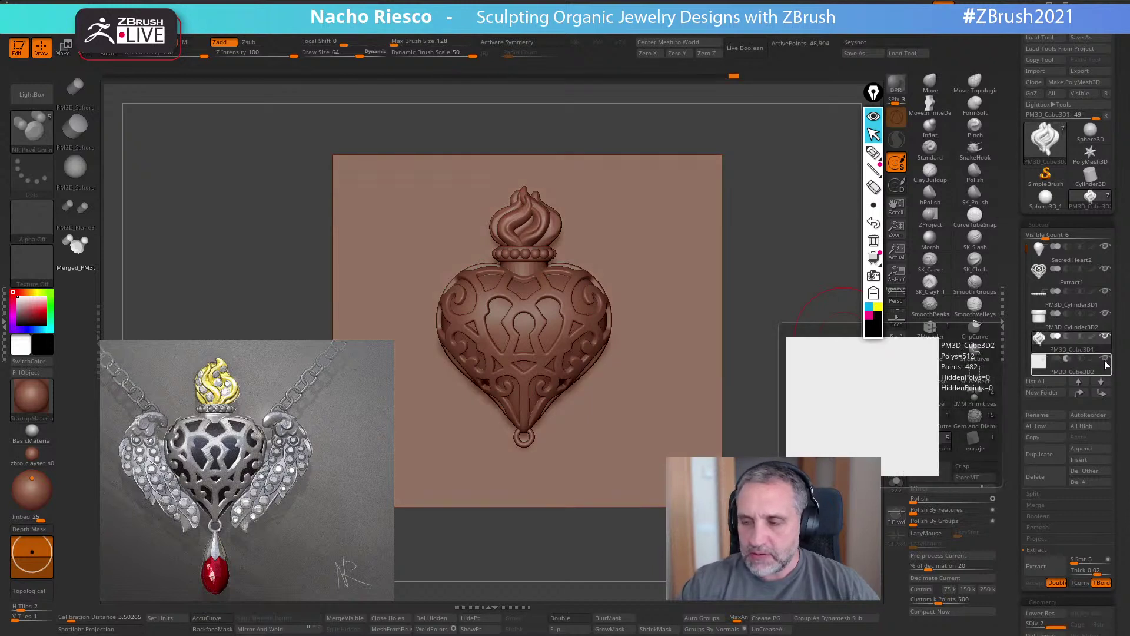
{"action": "left_click", "coordinate": [1106, 361]}
{"action": "left_click_drag", "start_coordinate": [798, 477], "coordinate": [805, 455], "text": "alt"}
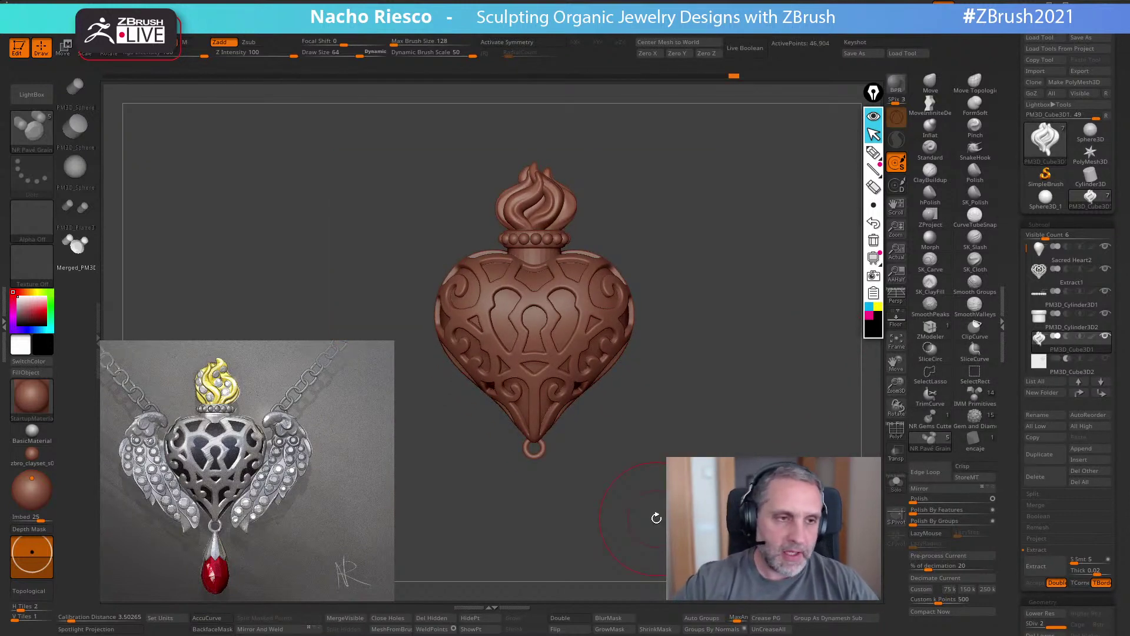
- Choose the CurveTriFill brush for drawing filled shapes
{"action": "left_click", "coordinate": [32, 130]}
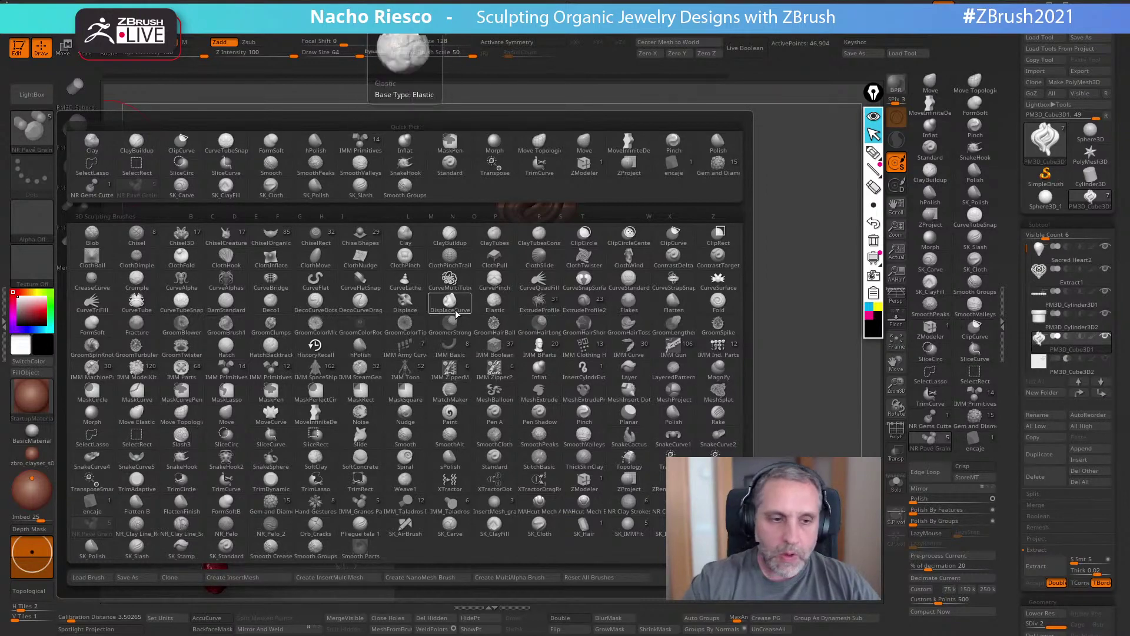
{"action": "left_click", "coordinate": [93, 304]}
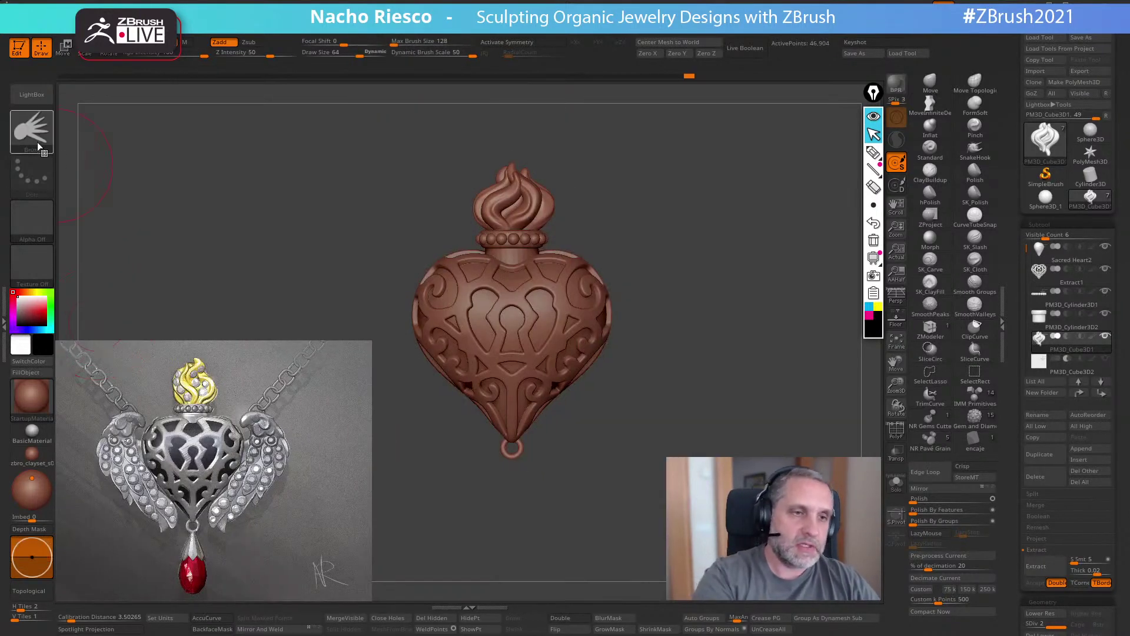
{"action": "left_click_drag", "start_coordinate": [736, 325], "coordinate": [752, 379], "text": "alt"}
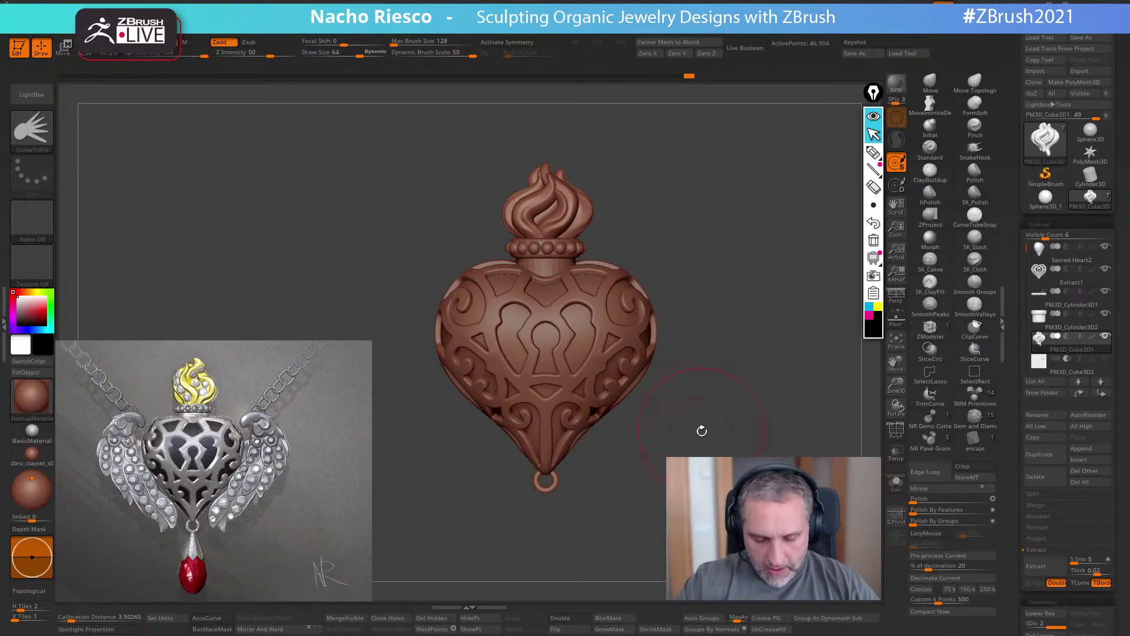
- Enlarge the Spotlight reference as a faded overlay across the canvas and align the pendant model with its heart
{"action": "key", "text": "shift+z"}
{"action": "left_click_drag", "start_coordinate": [474, 348], "coordinate": [565, 274]}
{"action": "left_click_drag", "start_coordinate": [589, 185], "coordinate": [641, 240]}
{"action": "left_click_drag", "start_coordinate": [563, 268], "coordinate": [694, 263]}
{"action": "left_click_drag", "start_coordinate": [677, 250], "coordinate": [551, 352]}
{"action": "left_click_drag", "start_coordinate": [585, 258], "coordinate": [533, 265]}
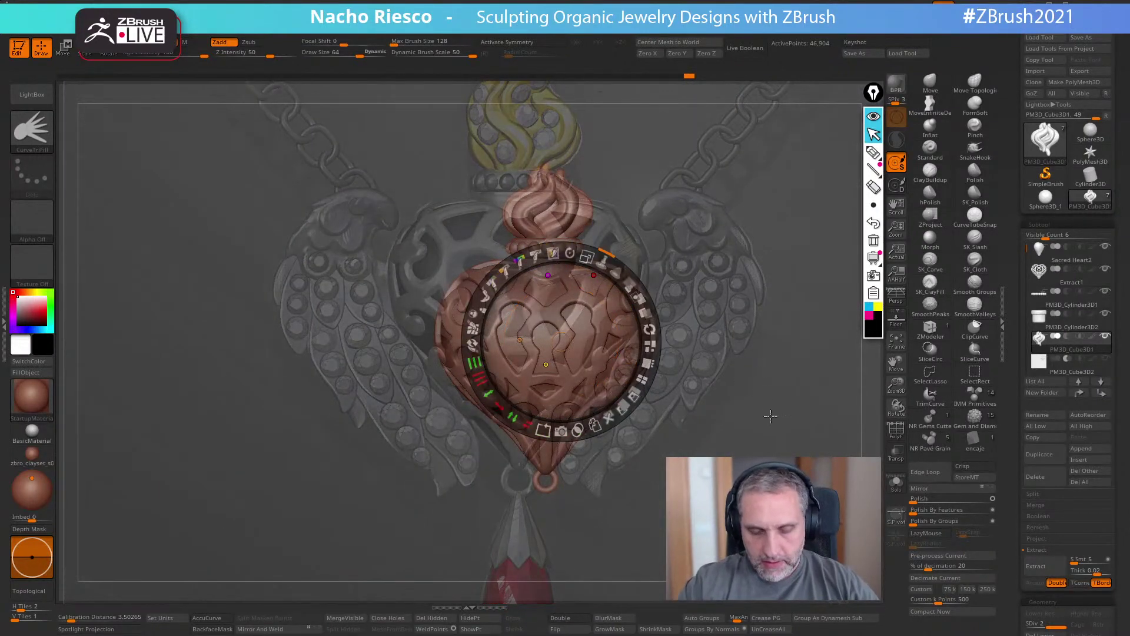
{"action": "key", "text": "z"}
{"action": "left_click_drag", "start_coordinate": [769, 421], "coordinate": [759, 391]}
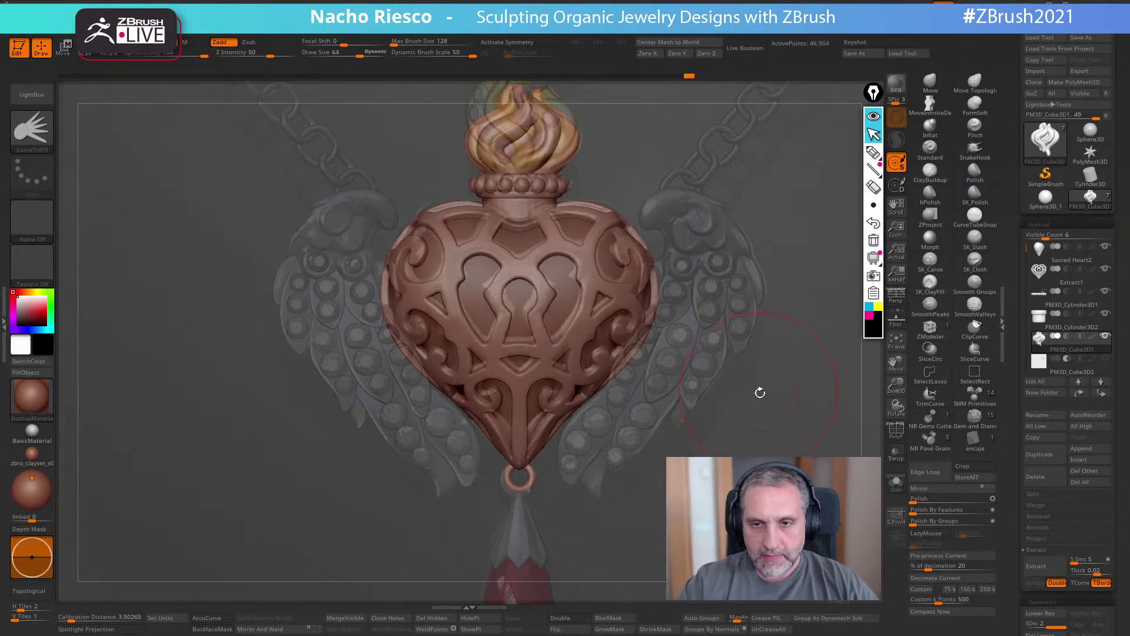
- Set the draw size to about 20 and make the beaded collar the active subtool
{"action": "key", "text": "s"}
{"action": "left_click_drag", "start_coordinate": [670, 215], "coordinate": [646, 216]}
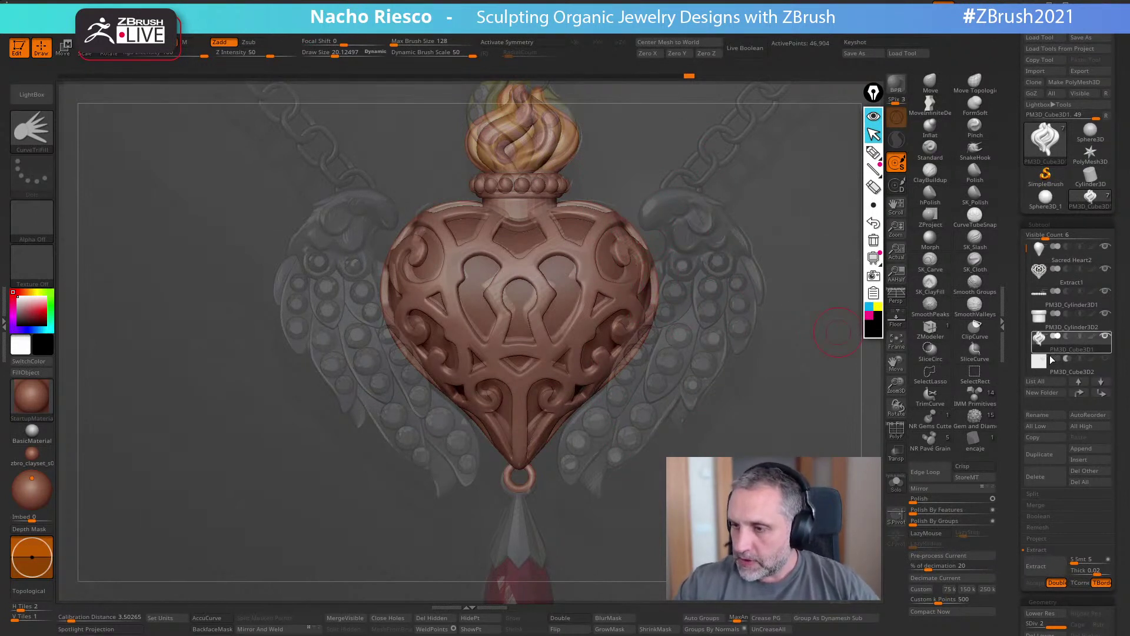
{"action": "mouse_move", "coordinate": [1044, 372]}
{"action": "left_click", "coordinate": [1045, 292]}
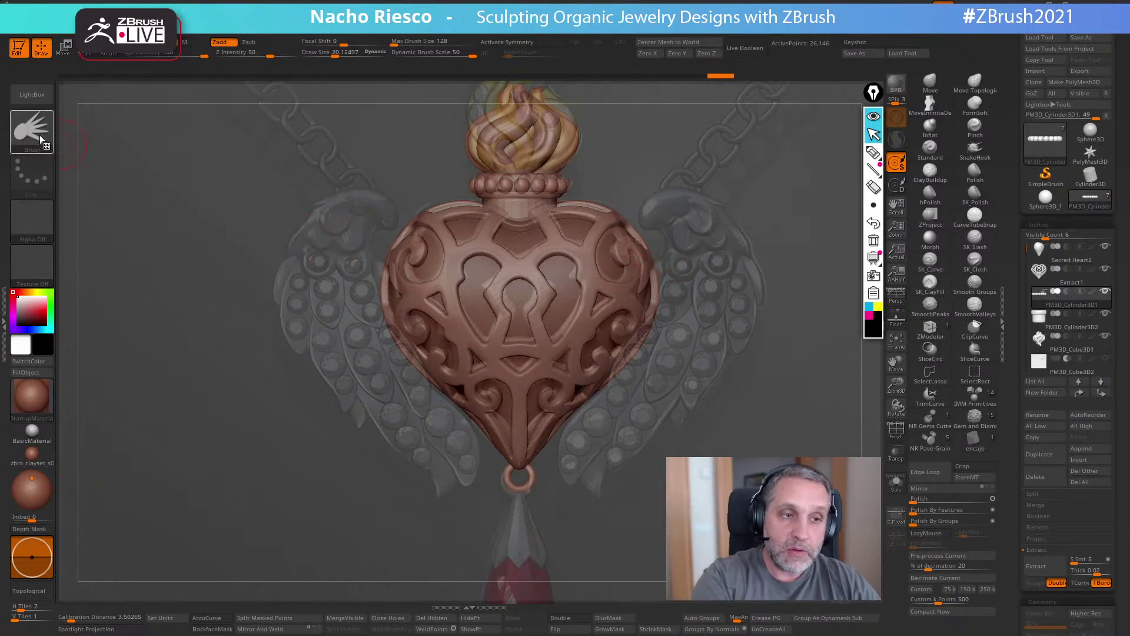
- Try a CurveTriFill outline of the wing beside the heart at a draw size of about 10, and undo it
{"action": "mouse_move", "coordinate": [40, 135]}
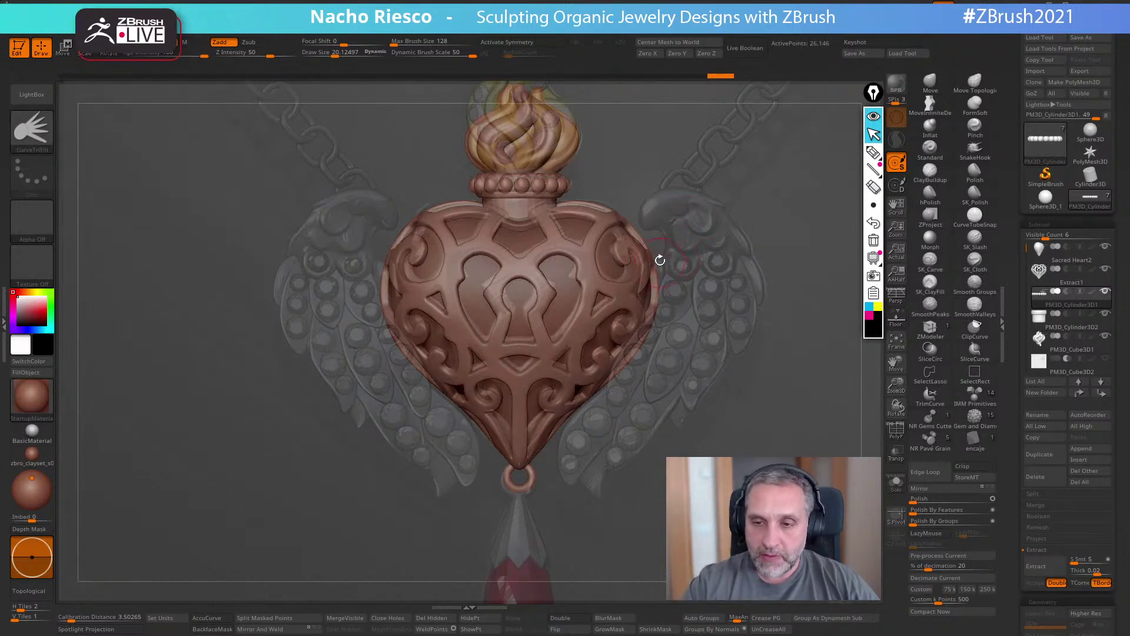
{"action": "key", "text": "s"}
{"action": "mouse_move", "coordinate": [686, 228]}
{"action": "left_mouse_down"}
{"action": "mouse_move", "coordinate": [680, 242]}
{"action": "mouse_move", "coordinate": [640, 186]}
{"action": "mouse_move", "coordinate": [743, 191]}
{"action": "mouse_move", "coordinate": [763, 338]}
{"action": "mouse_move", "coordinate": [653, 450]}
{"action": "mouse_move", "coordinate": [577, 489]}
{"action": "mouse_move", "coordinate": [655, 263]}
{"action": "left_mouse_up"}
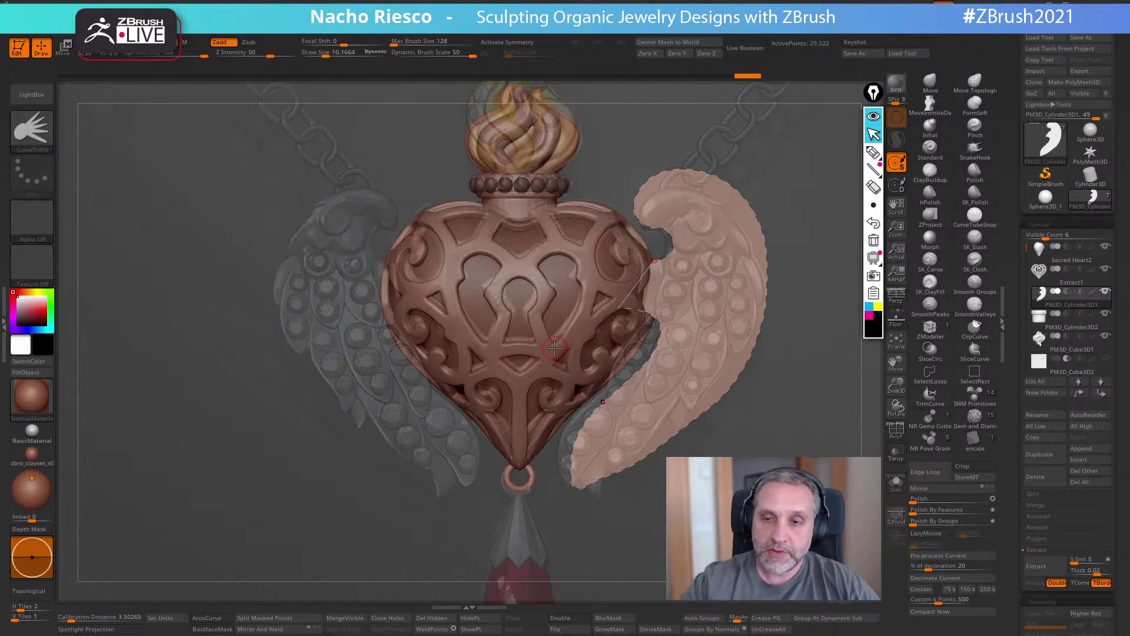
{"action": "key", "text": "ctrl+z"}
- Set the CurveTriFill brush's draw size to about 10.7
{"action": "key", "text": "s"}
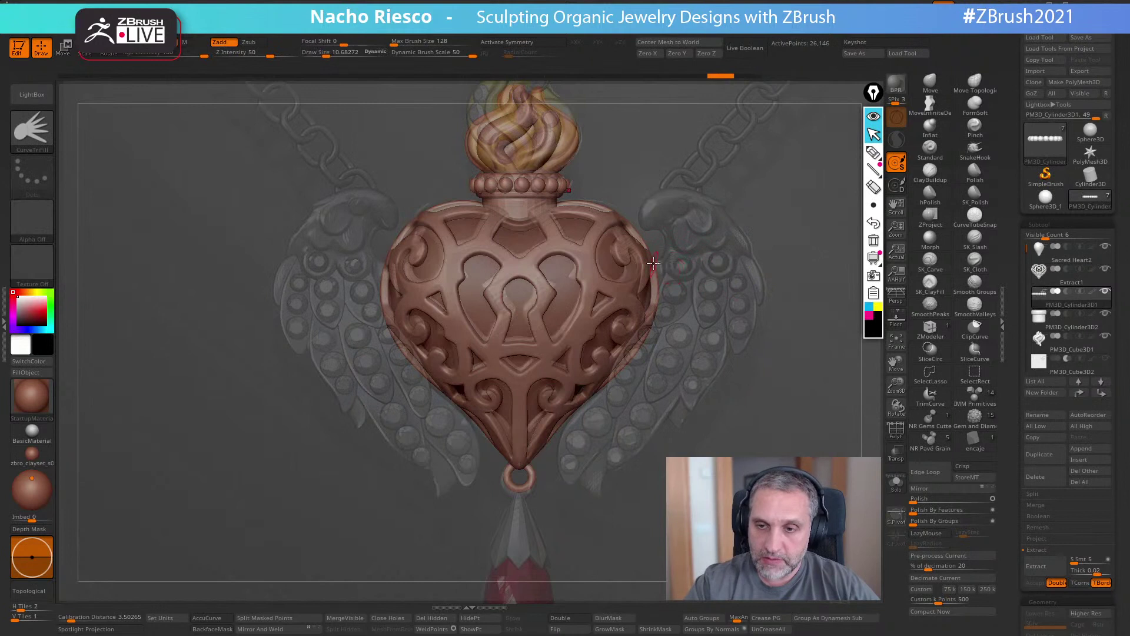
- Draw a filled wing silhouette with CurveTriFill over the reference image, tracing the wing on the heart's right side
{"action": "mouse_move", "coordinate": [596, 260]}
{"action": "left_mouse_down"}
{"action": "mouse_move", "coordinate": [654, 274]}
{"action": "mouse_move", "coordinate": [683, 242]}
{"action": "mouse_move", "coordinate": [653, 223]}
{"action": "mouse_move", "coordinate": [668, 180]}
{"action": "mouse_move", "coordinate": [715, 188]}
{"action": "mouse_move", "coordinate": [759, 318]}
{"action": "mouse_move", "coordinate": [714, 399]}
{"action": "mouse_move", "coordinate": [627, 458]}
{"action": "mouse_move", "coordinate": [583, 511]}
{"action": "mouse_move", "coordinate": [564, 509]}
{"action": "mouse_move", "coordinate": [583, 415]}
{"action": "mouse_move", "coordinate": [618, 392]}
{"action": "mouse_move", "coordinate": [594, 327]}
{"action": "mouse_move", "coordinate": [582, 324]}
{"action": "left_mouse_up"}
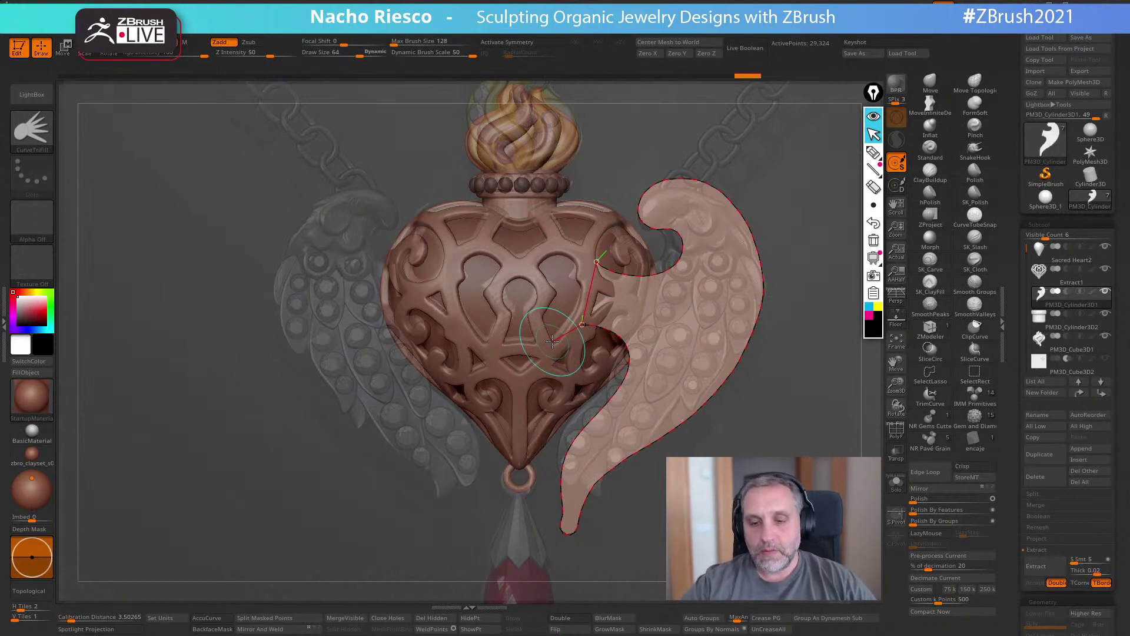
- Scale down the Spotlight reference image and place it beside the heart model, clear of the sculpture
{"action": "key", "text": "w"}
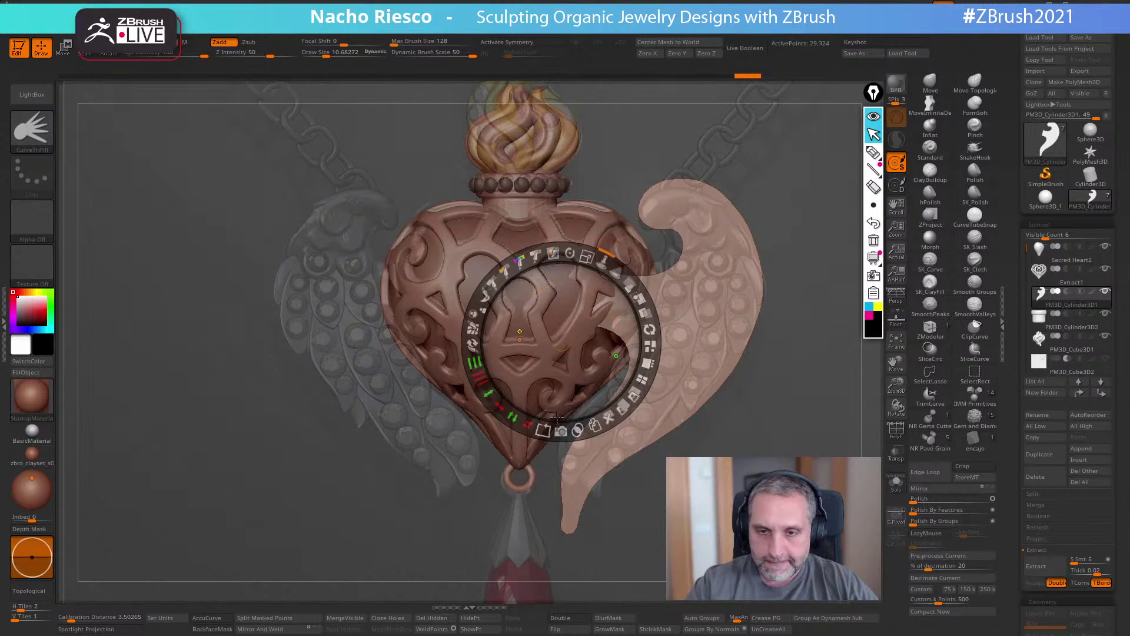
{"action": "left_click", "coordinate": [642, 378]}
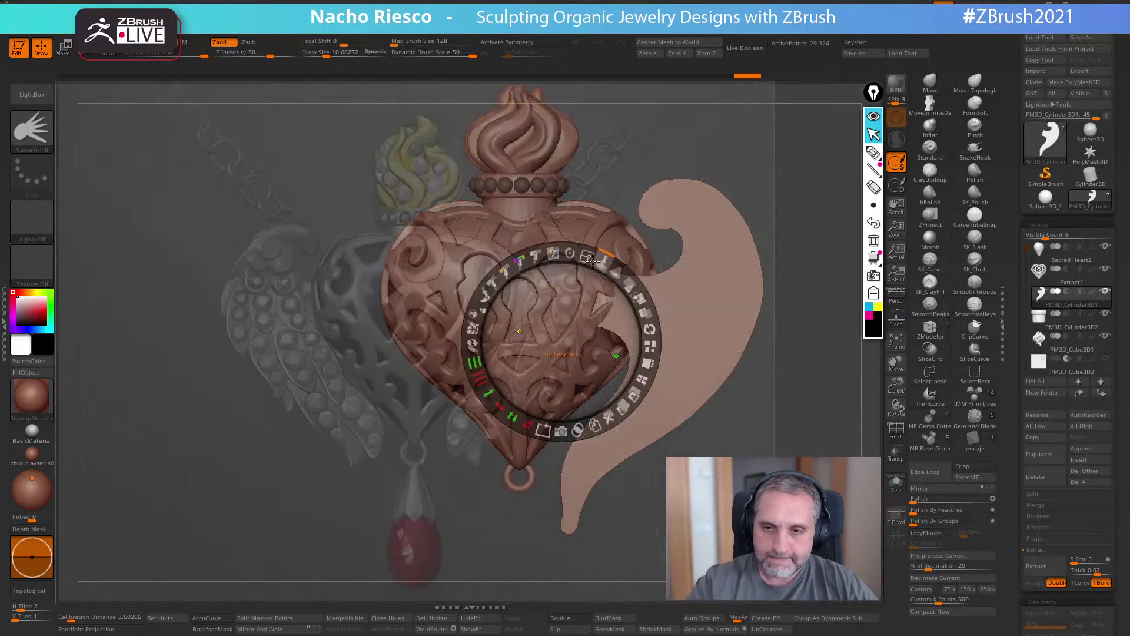
{"action": "left_click_drag", "start_coordinate": [587, 257], "coordinate": [524, 239]}
{"action": "left_click_drag", "start_coordinate": [571, 297], "coordinate": [341, 429]}
{"action": "left_click_drag", "start_coordinate": [359, 389], "coordinate": [339, 385]}
{"action": "left_click_drag", "start_coordinate": [350, 429], "coordinate": [305, 471]}
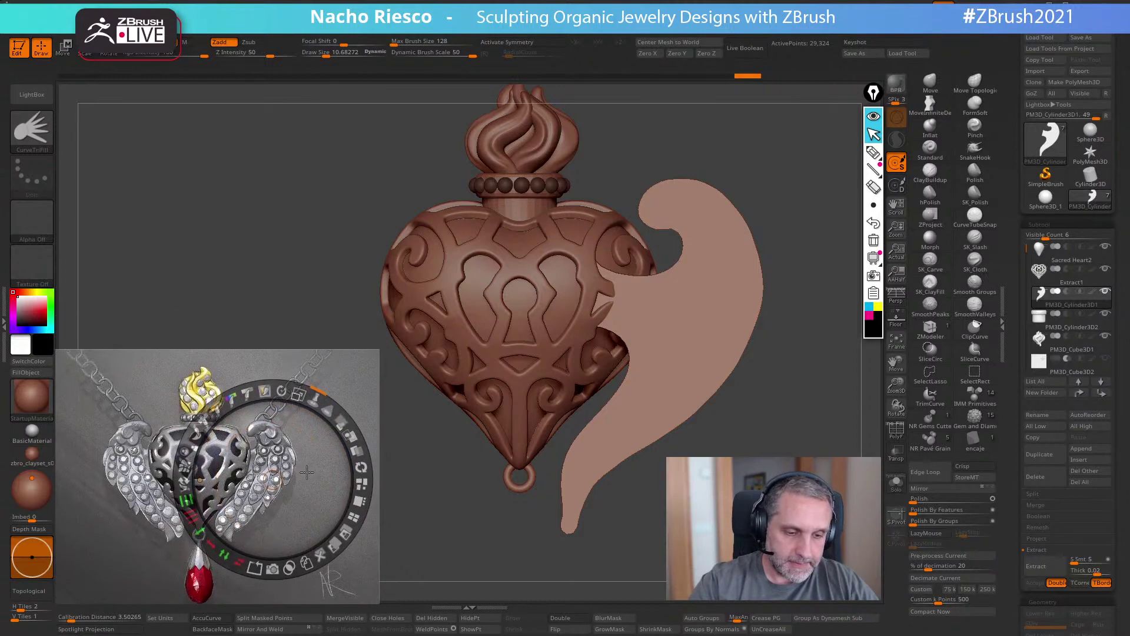
{"action": "key", "text": "z"}
- Separate the new wing into its own subtool with Split Unmasked Points
{"action": "left_click_drag", "start_coordinate": [399, 474], "coordinate": [412, 441]}
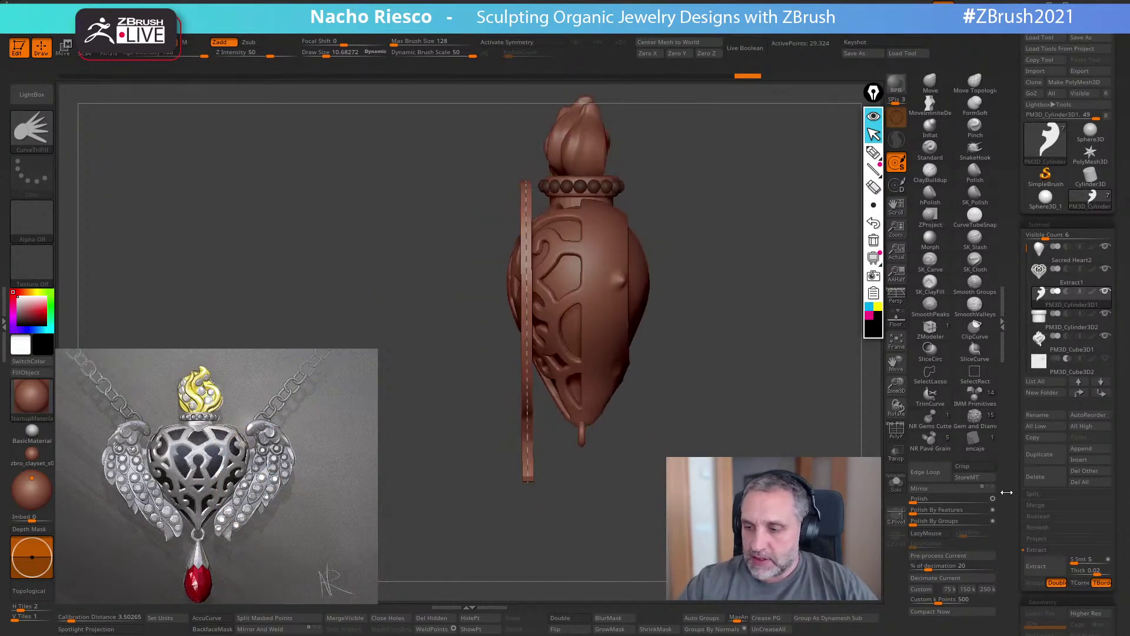
{"action": "left_click_drag", "start_coordinate": [1008, 500], "coordinate": [1009, 402]}
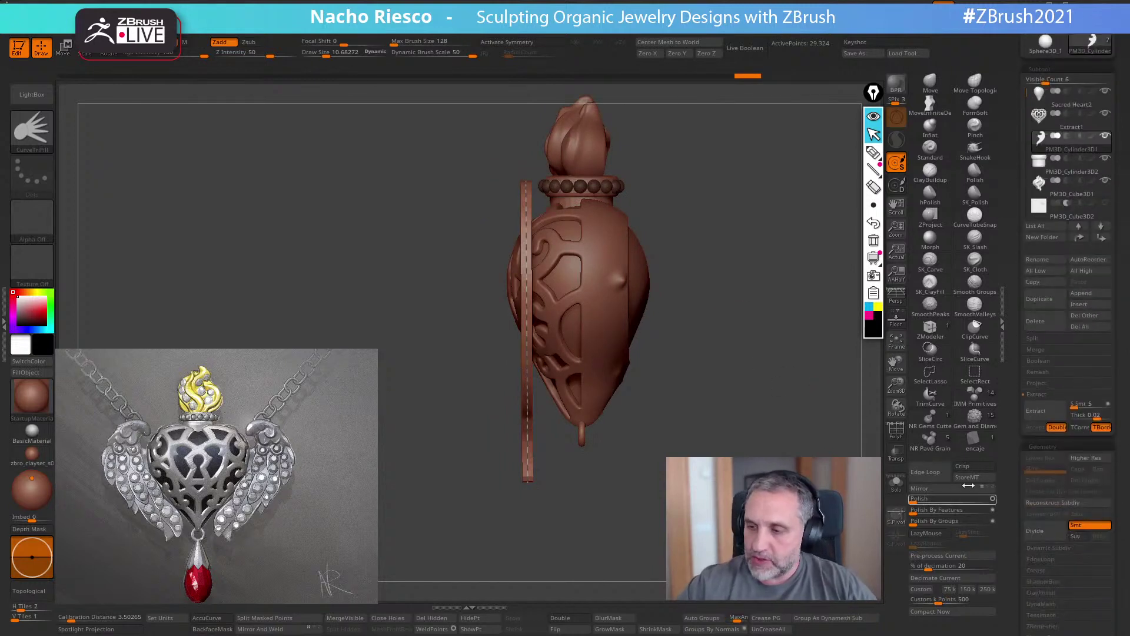
{"action": "left_click", "coordinate": [1048, 336]}
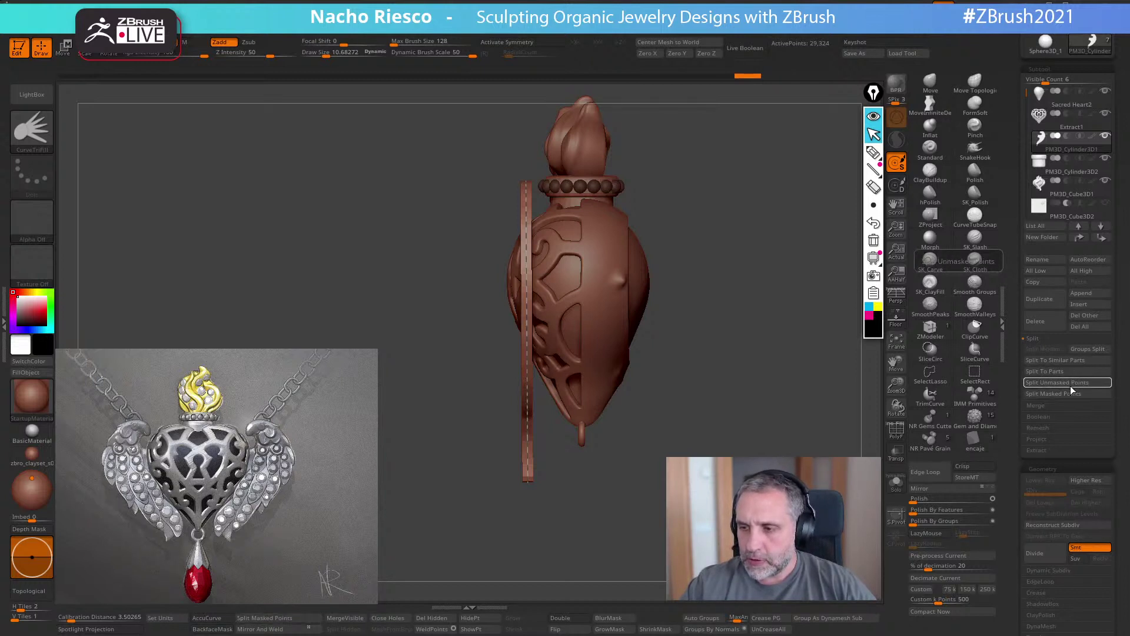
{"action": "left_click", "coordinate": [1070, 385]}
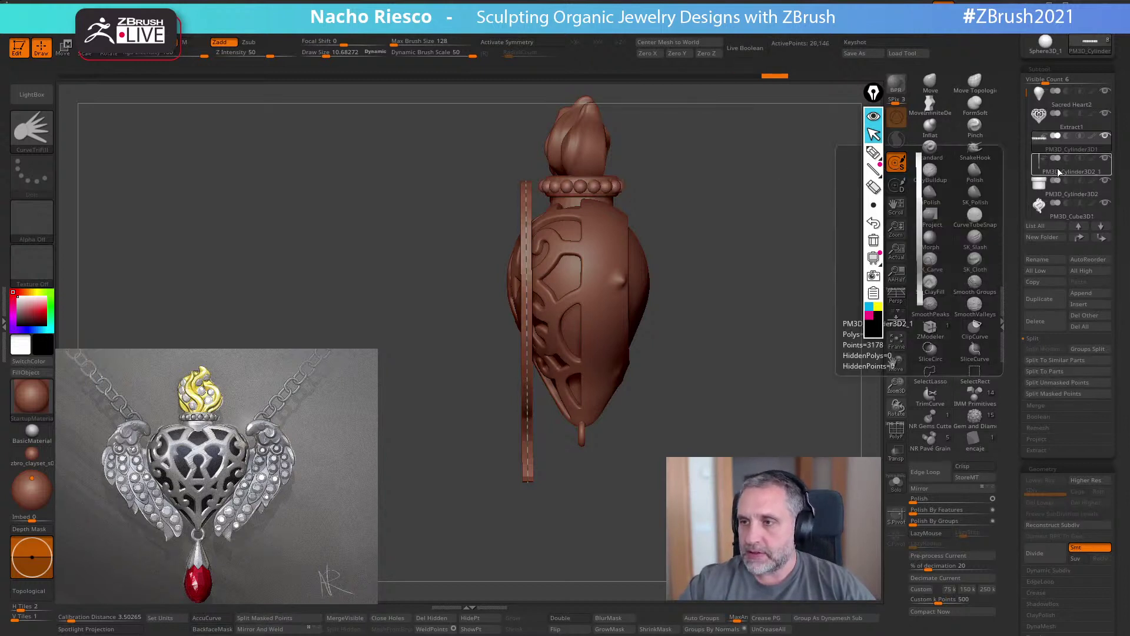
- Move the split wing along Z into the depth of the heart, with PM3D_Cube3D2 shown and Live Boolean enabled
{"action": "key", "text": "w"}
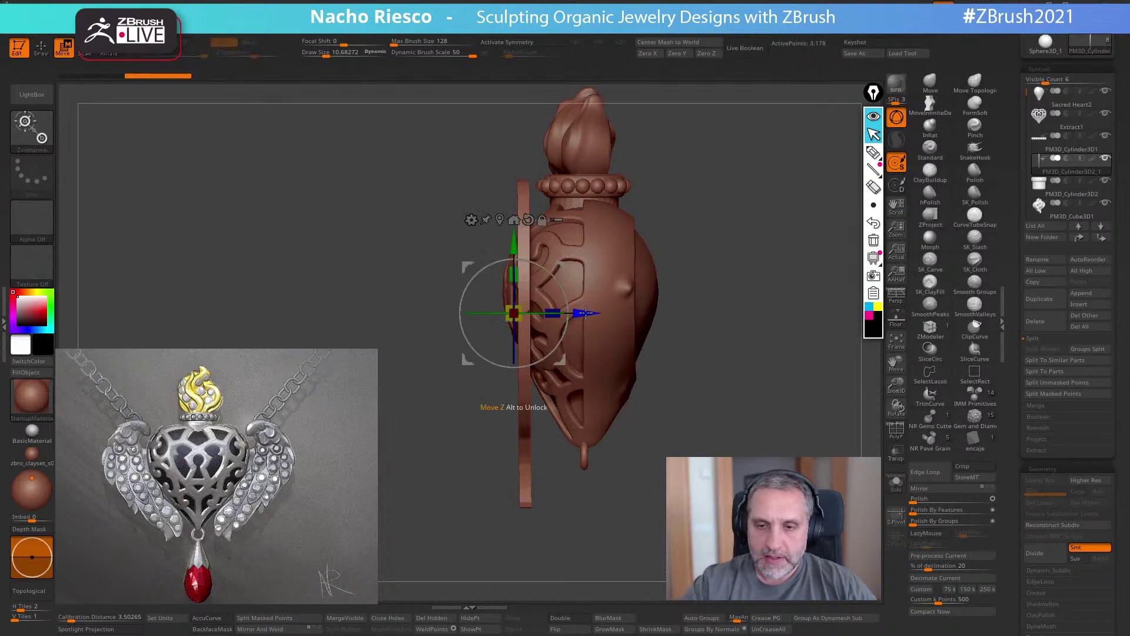
{"action": "left_click_drag", "start_coordinate": [581, 312], "coordinate": [628, 313]}
{"action": "scroll", "coordinate": [1107, 164], "scroll_direction": "down", "scroll_amount": 3}
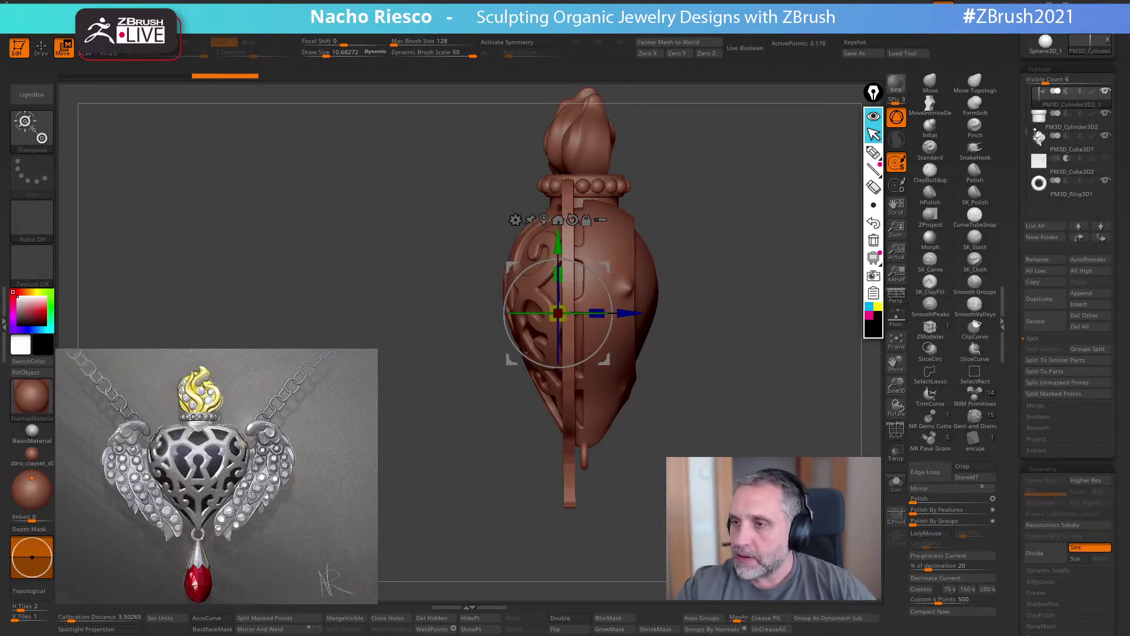
{"action": "left_click", "coordinate": [1106, 159]}
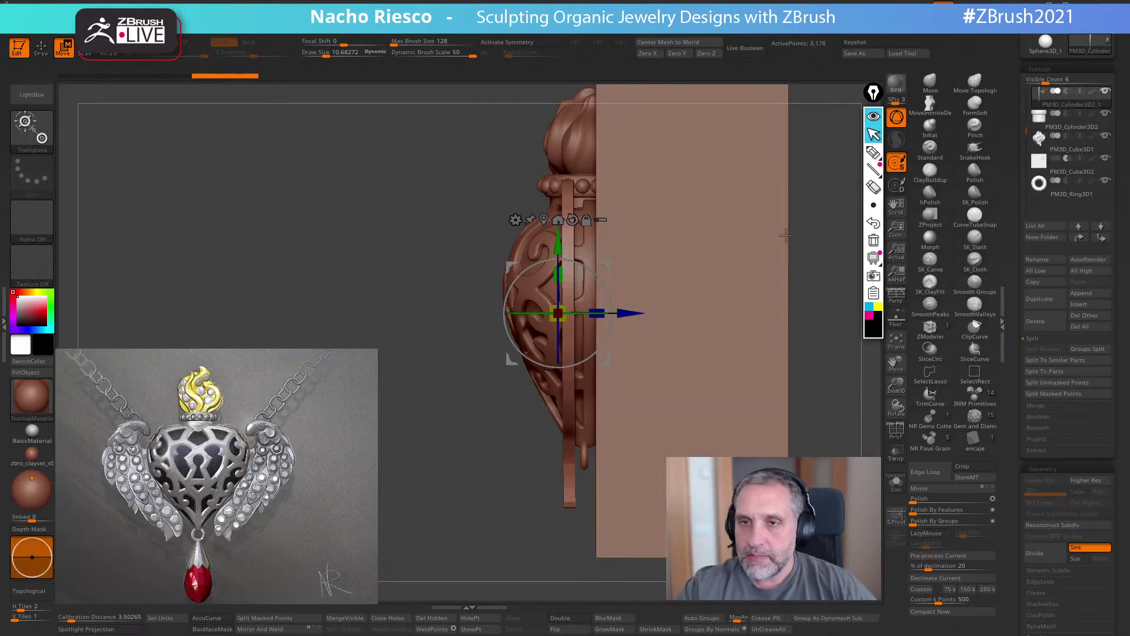
{"action": "left_click", "coordinate": [745, 48]}
{"action": "left_click_drag", "start_coordinate": [619, 313], "coordinate": [639, 311]}
{"action": "mouse_move", "coordinate": [691, 274]}
{"action": "left_mouse_down"}
{"action": "mouse_move", "coordinate": [766, 282]}
{"action": "mouse_move", "coordinate": [794, 330]}
{"action": "mouse_move", "coordinate": [608, 312]}
{"action": "mouse_move", "coordinate": [736, 318]}
{"action": "mouse_move", "coordinate": [736, 271]}
{"action": "left_mouse_up"}
{"action": "key", "text": "q"}
{"action": "mouse_move", "coordinate": [664, 530]}
{"action": "left_mouse_down", "text": "alt"}
{"action": "mouse_move", "coordinate": [664, 576]}
{"action": "mouse_move", "coordinate": [664, 552]}
{"action": "left_mouse_up", "text": "alt"}
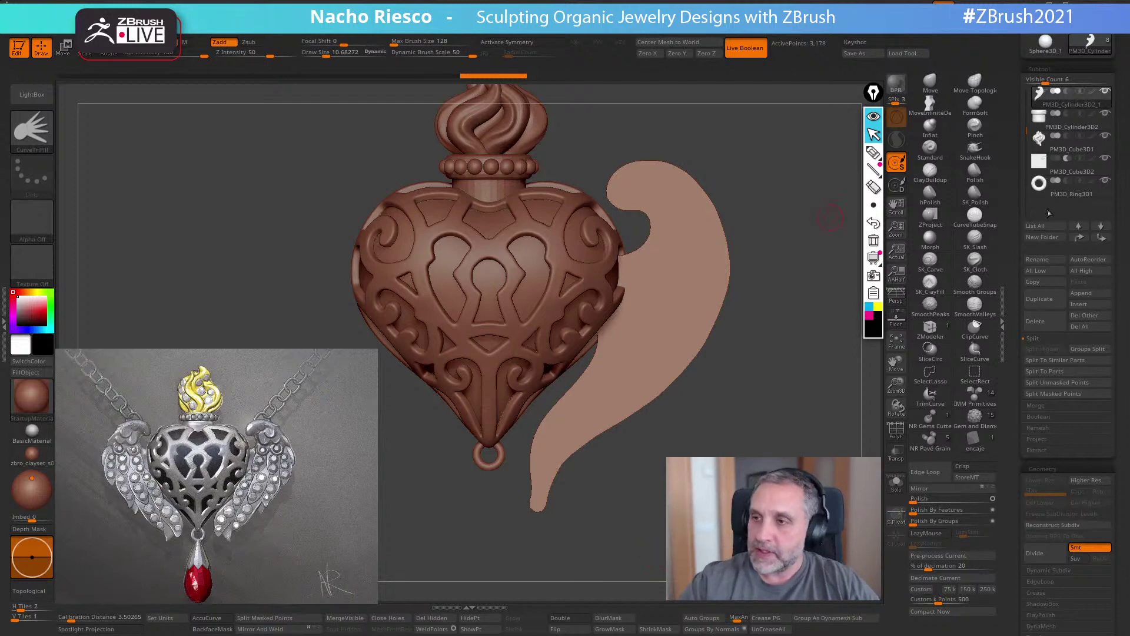
- Select the collar subtool PM3D_Cylinder3D2 and isolate it in Solo mode
{"action": "scroll", "coordinate": [1032, 350], "scroll_direction": "up", "scroll_amount": 5}
{"action": "scroll", "coordinate": [1059, 306], "scroll_direction": "up", "scroll_amount": 3}
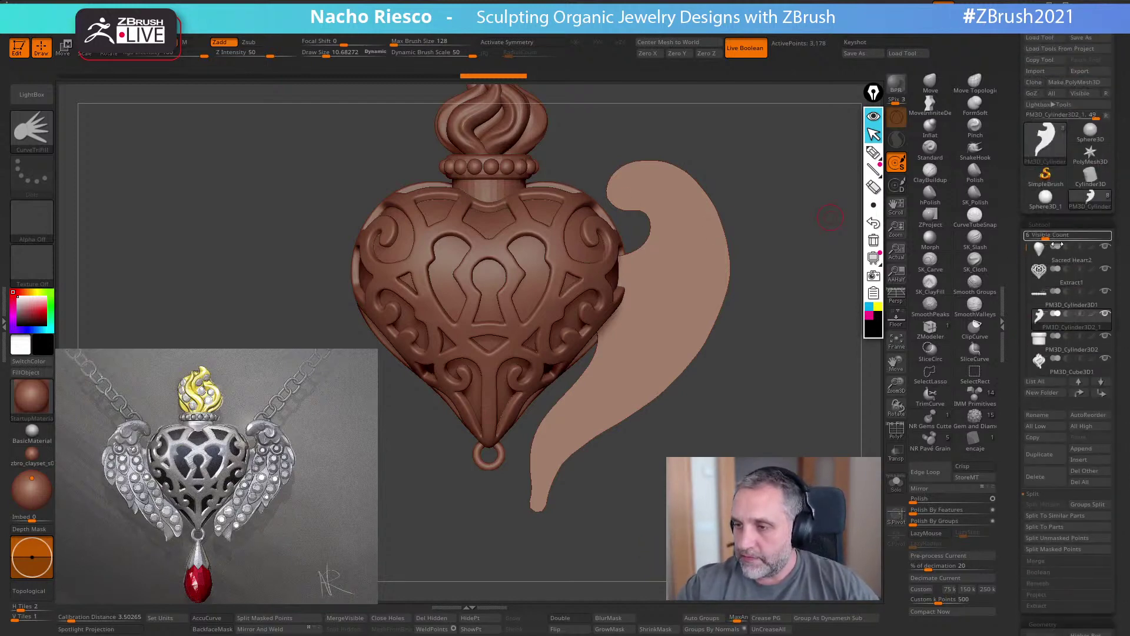
{"action": "left_click", "coordinate": [1071, 341]}
{"action": "left_click", "coordinate": [897, 485]}
{"action": "mouse_move", "coordinate": [659, 323]}
{"action": "left_mouse_down", "text": "alt"}
{"action": "mouse_move", "coordinate": [677, 356]}
{"action": "mouse_move", "coordinate": [665, 436]}
{"action": "mouse_move", "coordinate": [694, 444]}
{"action": "mouse_move", "coordinate": [721, 495]}
{"action": "left_mouse_up", "text": "alt"}
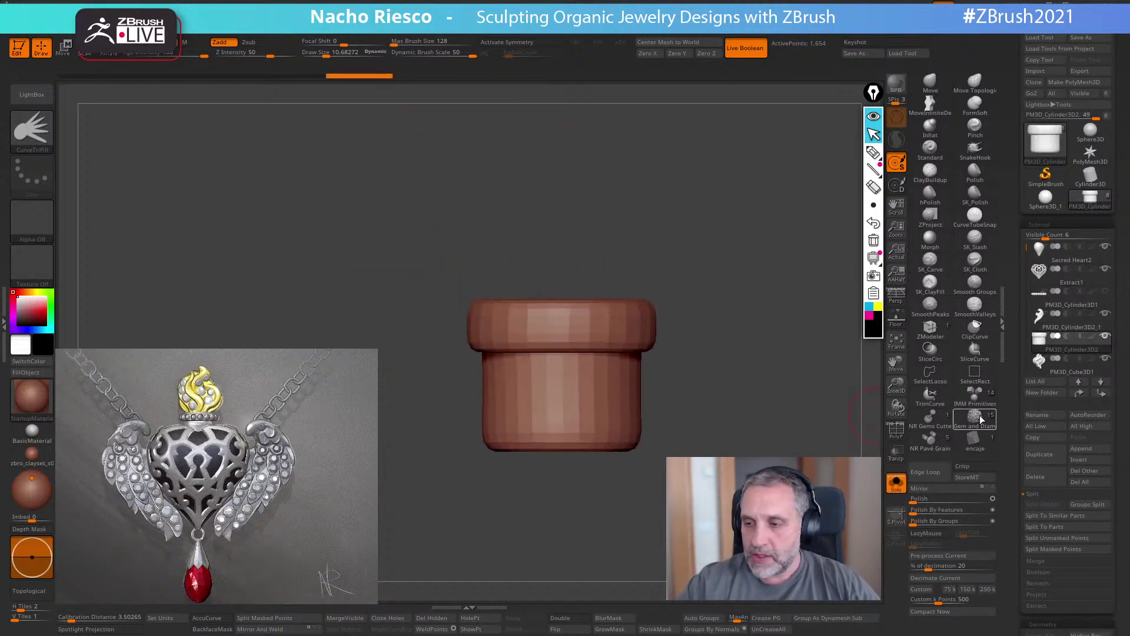
- Choose the IMM Primitives brush with the Insert Sphere mesh and enable Curve Mode in its stroke settings
{"action": "mouse_move", "coordinate": [978, 402]}
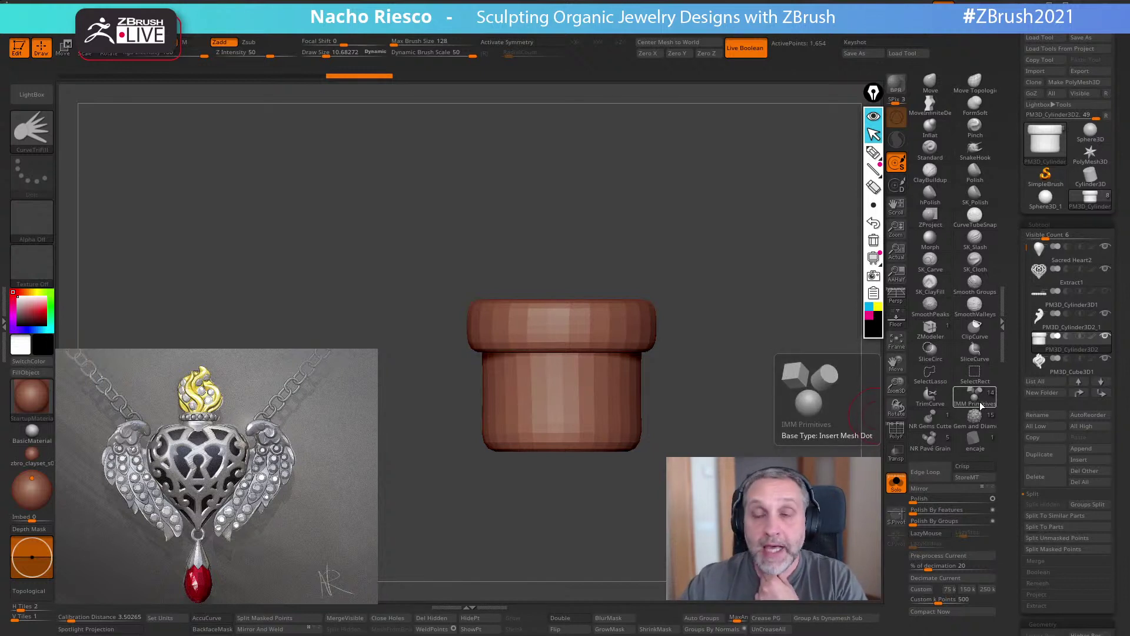
{"action": "left_click", "coordinate": [977, 398]}
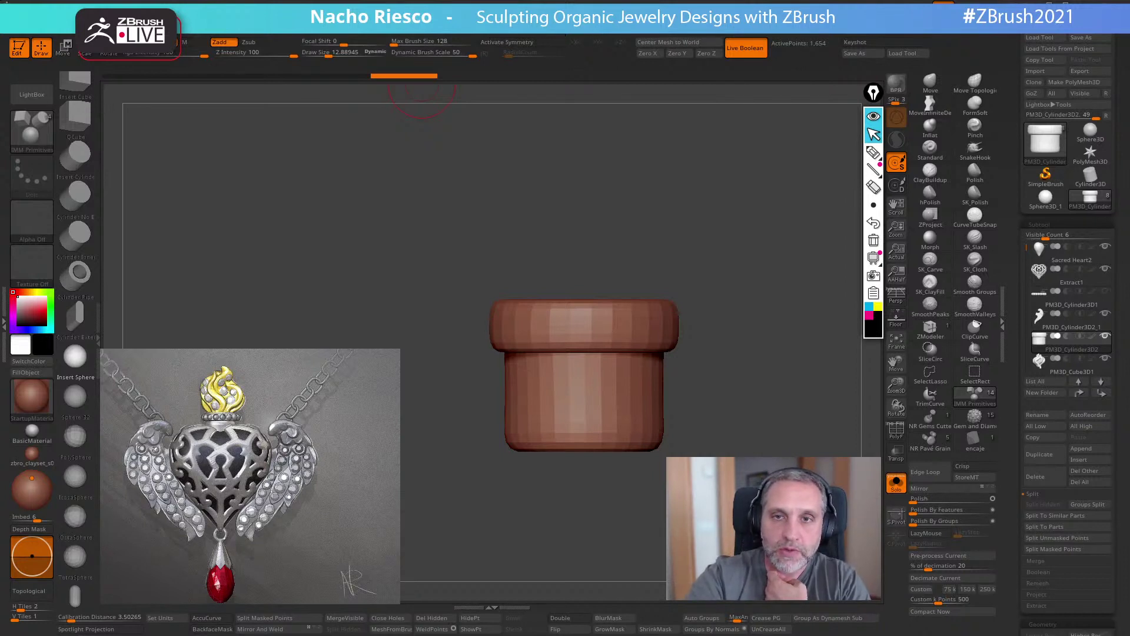
{"action": "mouse_move", "coordinate": [579, 16]}
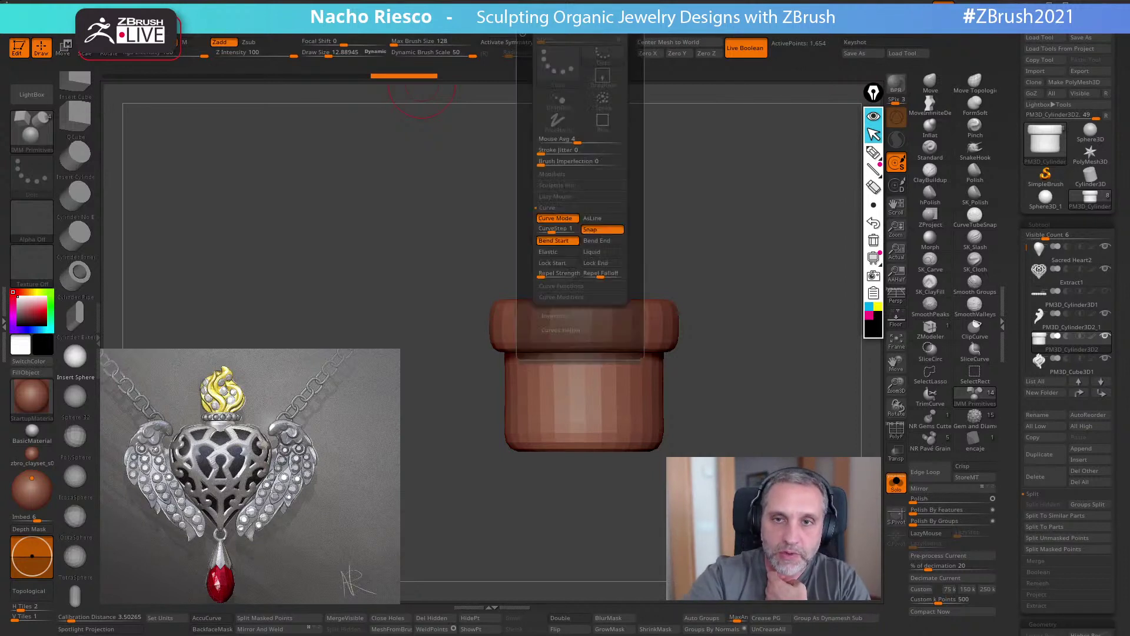
{"action": "left_click", "coordinate": [561, 220]}
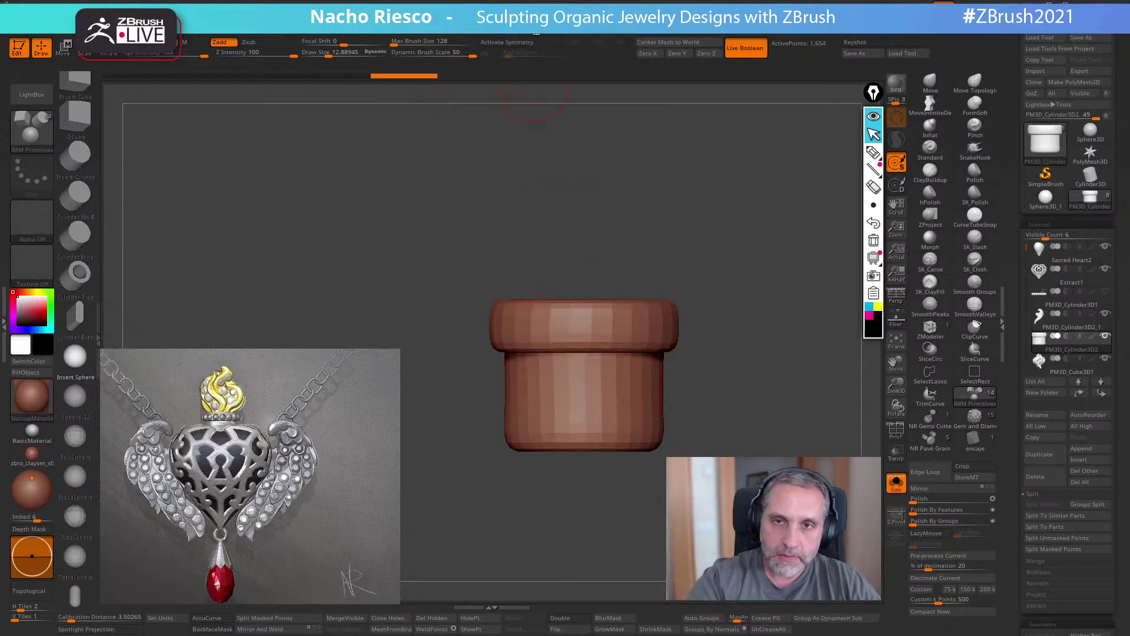
{"action": "left_click", "coordinate": [537, 33]}
{"action": "left_click", "coordinate": [561, 220]}
- Reduce the draw size and try a wavy curve of spheres across the collar's lower body, undoing it
{"action": "key", "text": "s"}
{"action": "left_click_drag", "start_coordinate": [596, 410], "coordinate": [637, 425]}
{"action": "left_click_drag", "start_coordinate": [741, 394], "coordinate": [734, 434], "text": "alt"}
{"action": "mouse_move", "coordinate": [535, 391]}
{"action": "left_mouse_down"}
{"action": "mouse_move", "coordinate": [518, 400]}
{"action": "mouse_move", "coordinate": [553, 370]}
{"action": "mouse_move", "coordinate": [665, 423]}
{"action": "mouse_move", "coordinate": [703, 411]}
{"action": "left_mouse_up"}
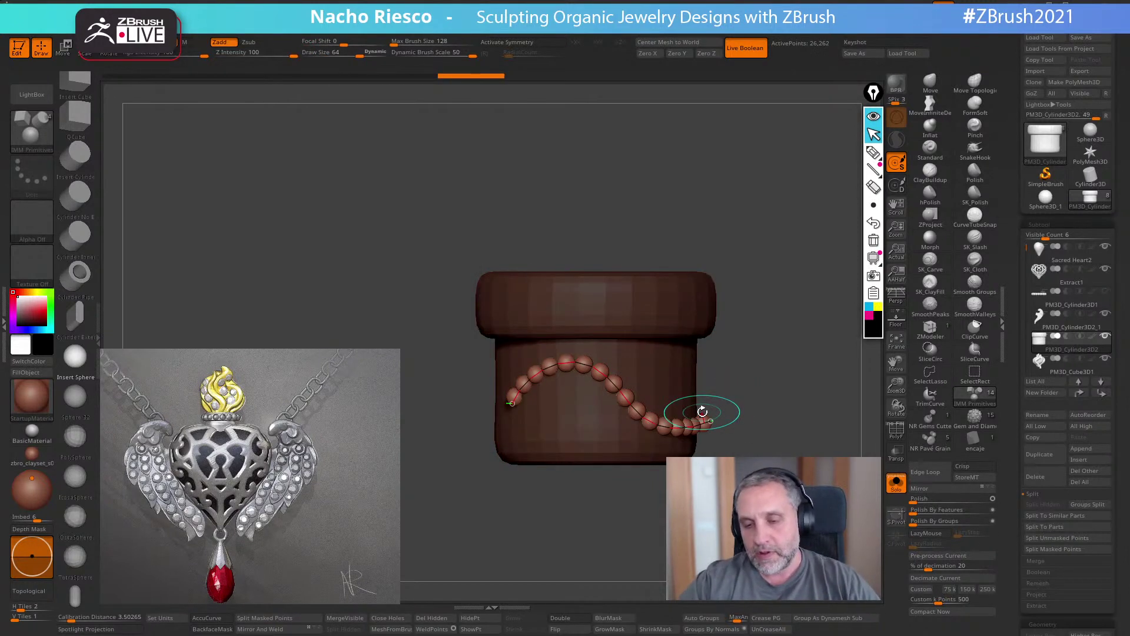
{"action": "key", "text": "ctrl+z"}
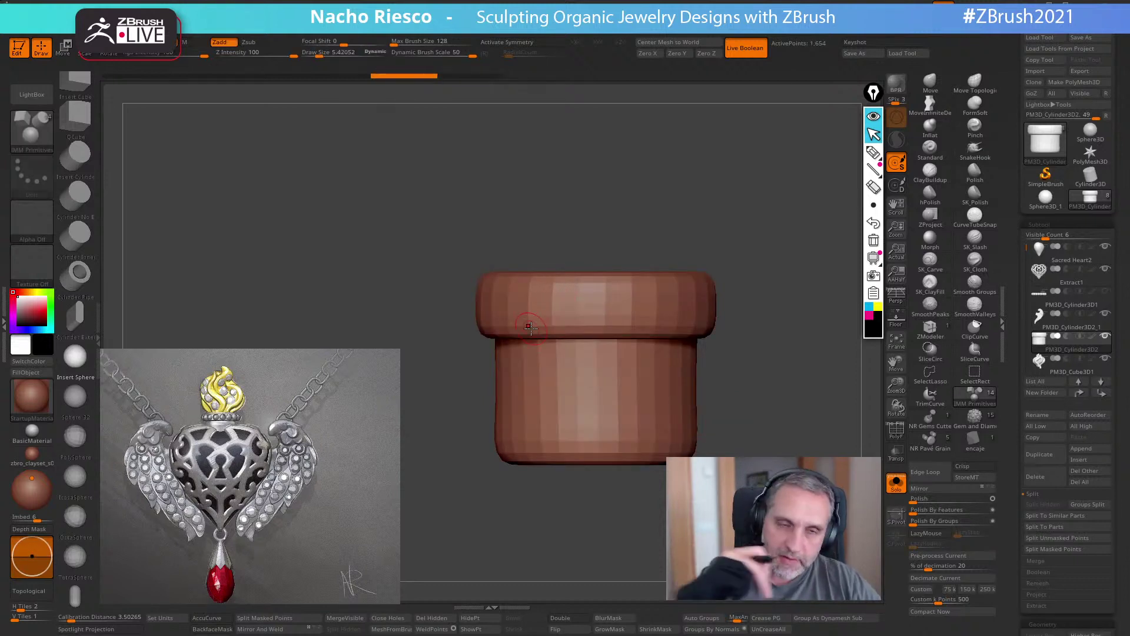
- Try a horizontal curve of spheres wrapped all around the collar's upper rim, and undo it
{"action": "left_click_drag", "start_coordinate": [776, 242], "coordinate": [742, 250], "text": "alt"}
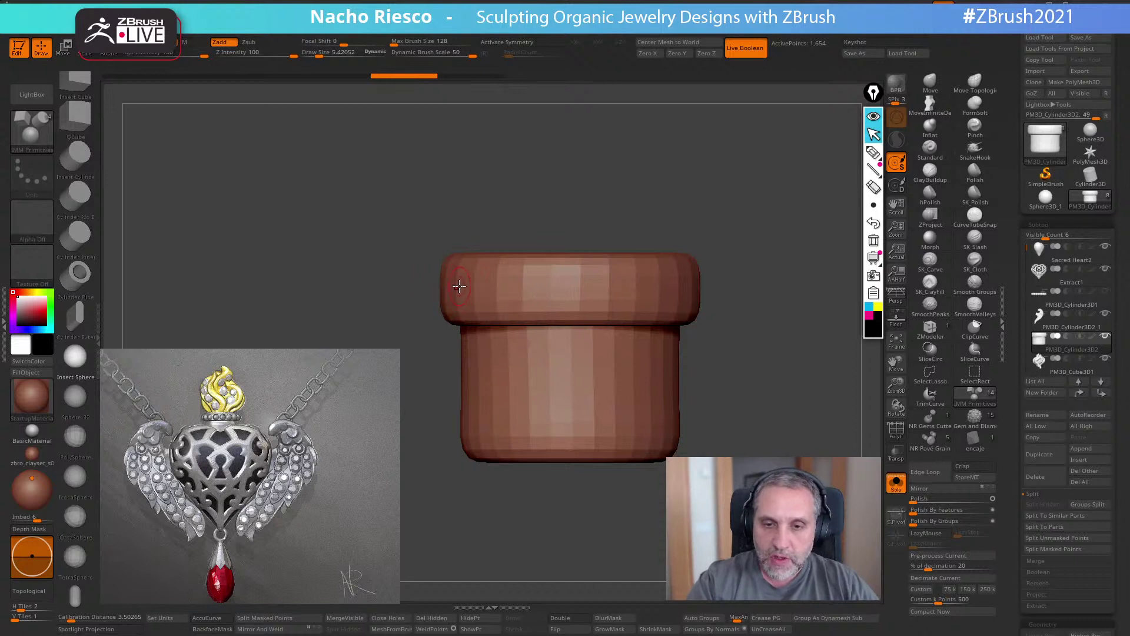
{"action": "left_click_drag", "start_coordinate": [483, 286], "coordinate": [655, 285]}
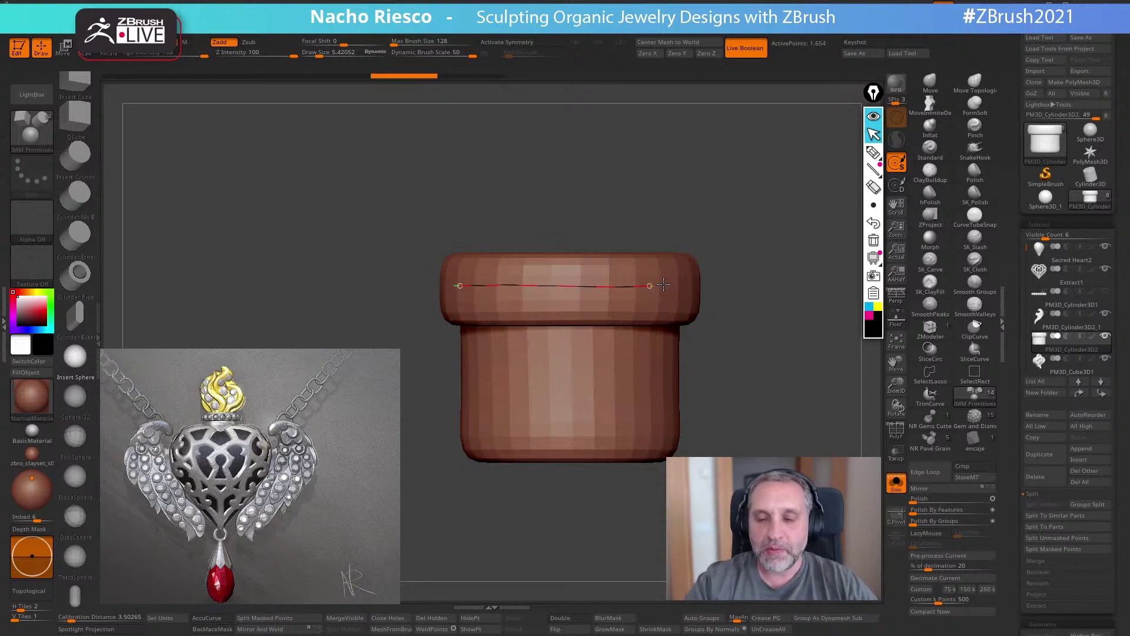
{"action": "left_click_drag", "start_coordinate": [663, 285], "coordinate": [789, 286]}
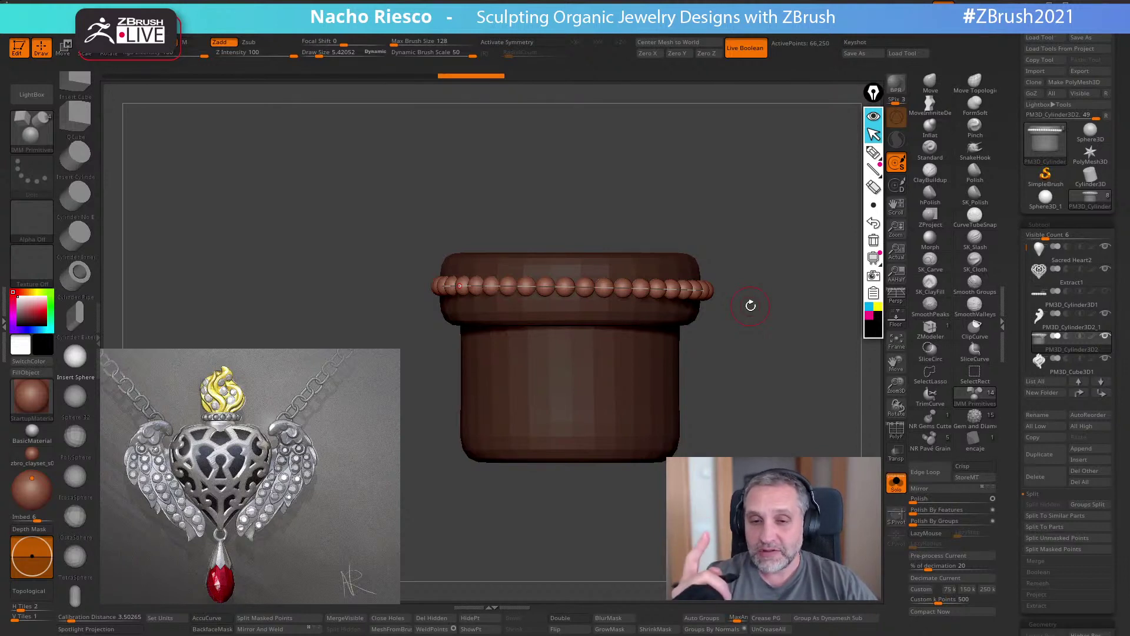
{"action": "key", "text": "ctrl+z"}
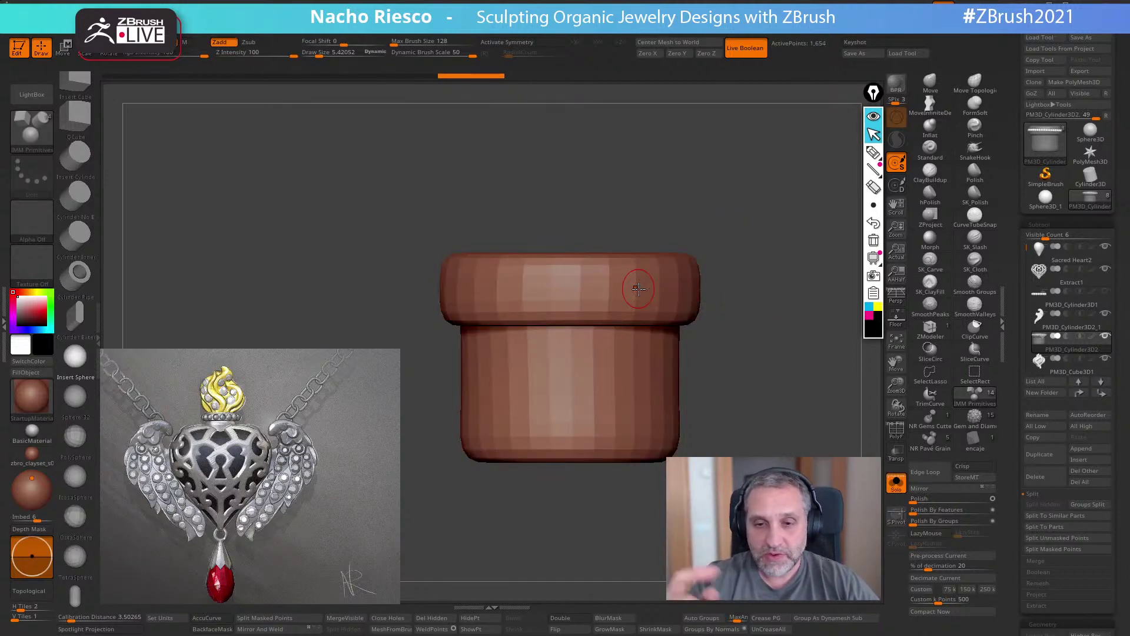
- Try horizontal sphere curves around the collar's rim and its lower body, undoing each one
{"action": "left_click_drag", "start_coordinate": [466, 293], "coordinate": [743, 299]}
{"action": "key", "text": "ctrl+z"}
{"action": "left_click_drag", "start_coordinate": [509, 367], "coordinate": [752, 375]}
{"action": "key", "text": "ctrl+z"}
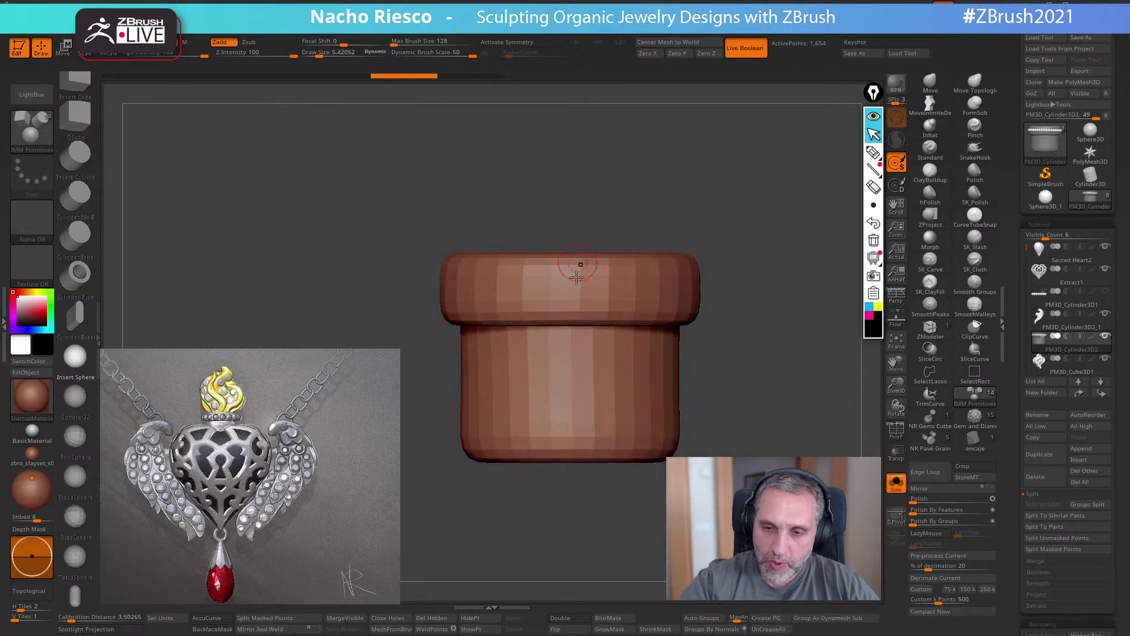
- Try vertical sphere curves running over the collar from its lower body past the rim, undoing them
{"action": "left_click_drag", "start_coordinate": [570, 429], "coordinate": [571, 157]}
{"action": "key", "text": "ctrl+z"}
{"action": "left_click_drag", "start_coordinate": [616, 421], "coordinate": [618, 202]}
{"action": "left_click_drag", "start_coordinate": [671, 235], "coordinate": [739, 262]}
{"action": "key", "text": "ctrl+z"}
- Wrap a ring of spheres around the collar's rim and enlarge the spheres by updating the curve with draw size 13.47649
{"action": "left_click_drag", "start_coordinate": [476, 287], "coordinate": [759, 297]}
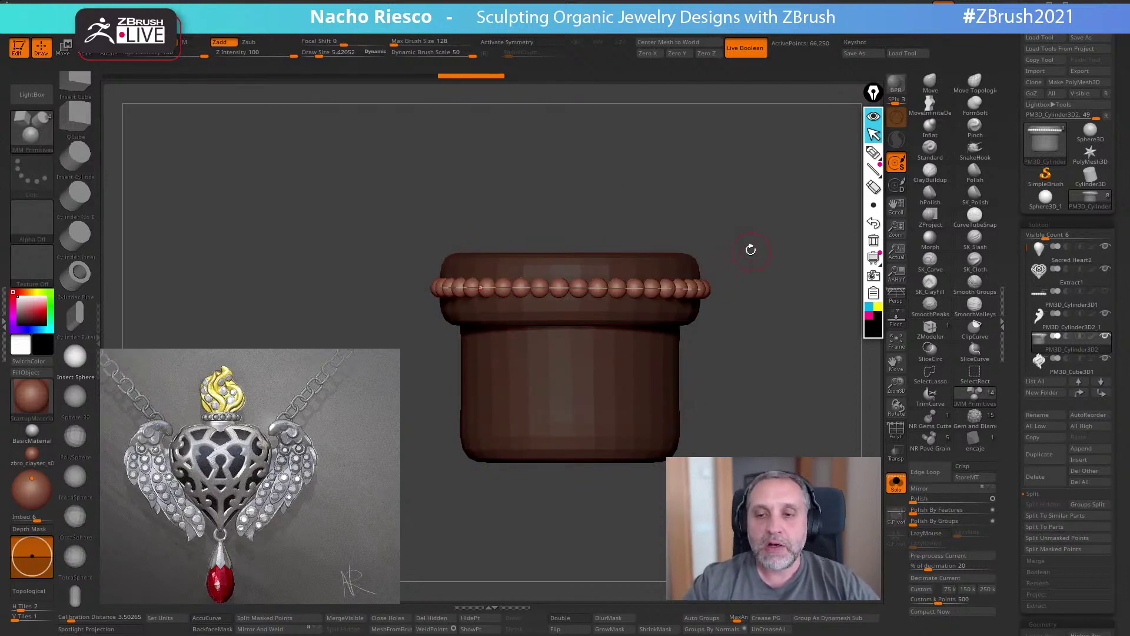
{"action": "left_click_drag", "start_coordinate": [751, 249], "coordinate": [702, 282]}
{"action": "left_click_drag", "start_coordinate": [737, 242], "coordinate": [716, 251]}
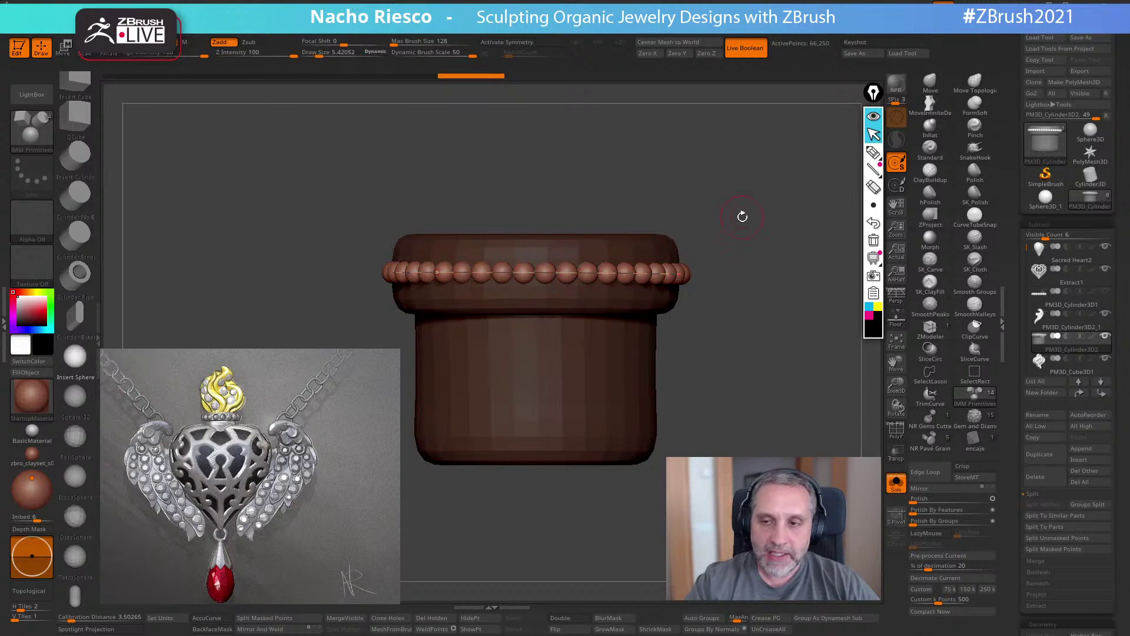
{"action": "key", "text": "s"}
{"action": "left_click_drag", "start_coordinate": [741, 219], "coordinate": [746, 218]}
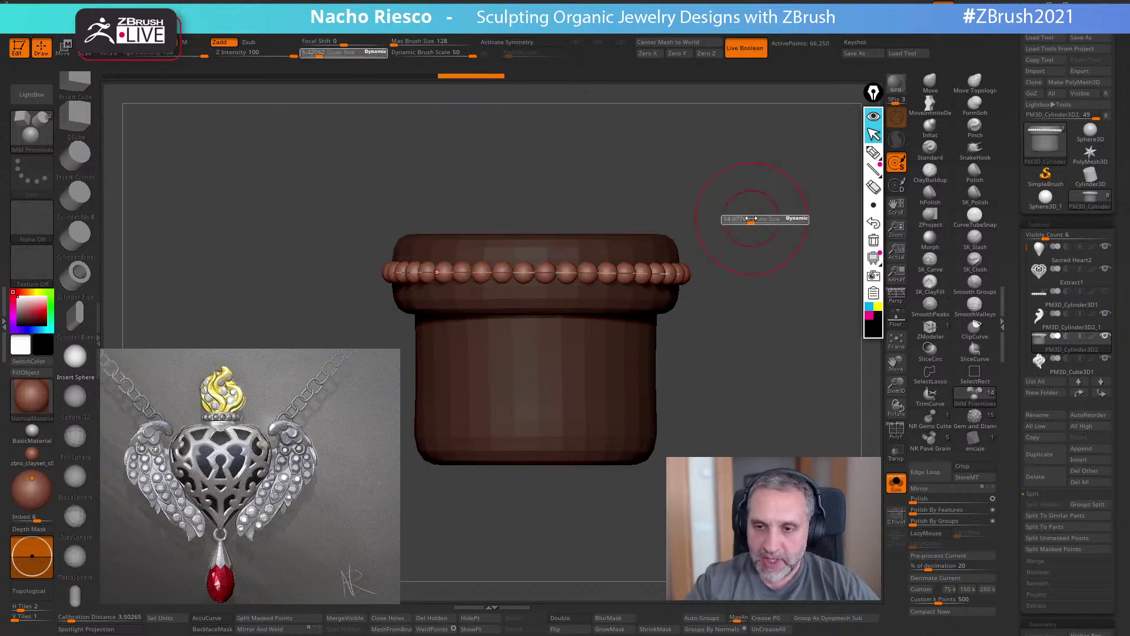
{"action": "left_click", "coordinate": [591, 275]}
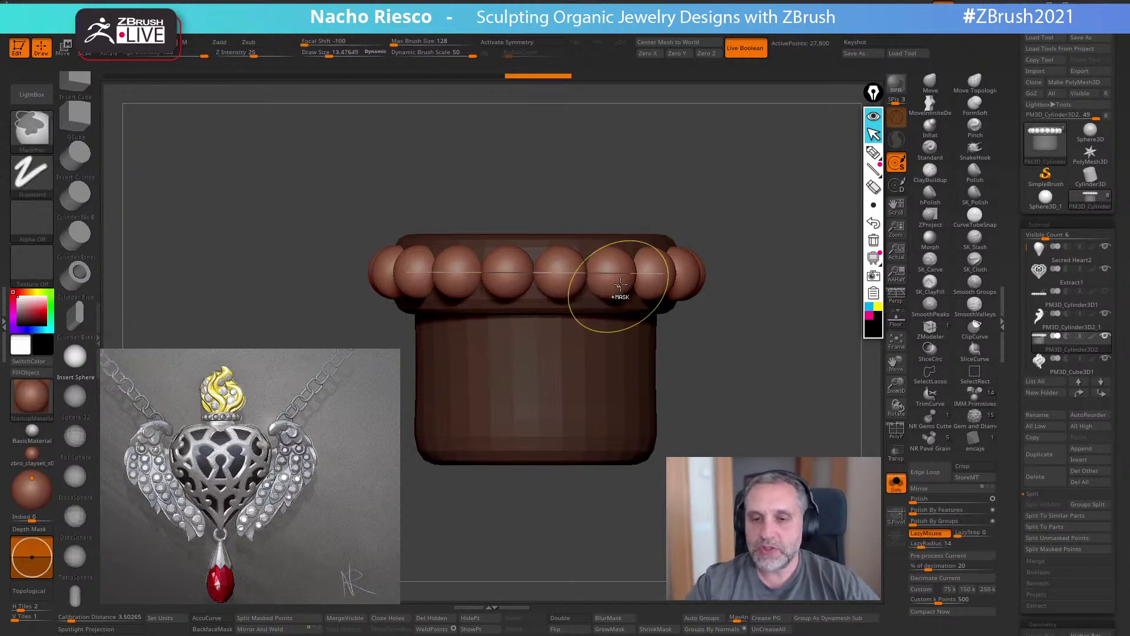
- Undo the sphere ring to restore the plain collar
{"action": "key", "text": "ctrl+z"}
{"action": "key", "text": "ctrl+z"}
{"action": "key", "text": "ctrl+z"}
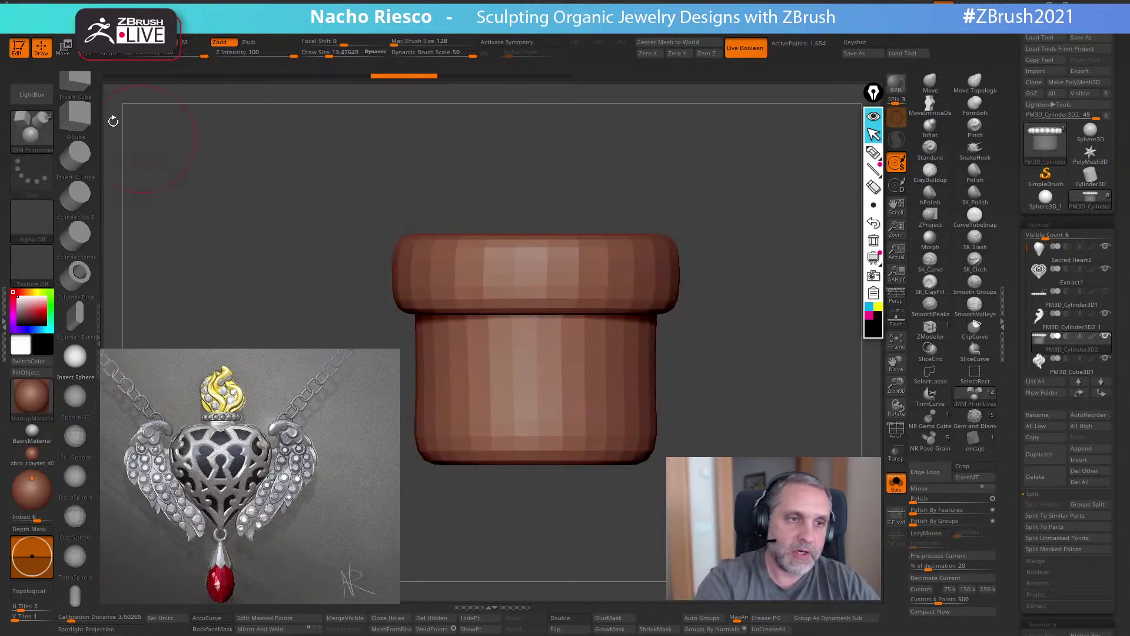
- Look through the available brushes starting with C and the Curves folder of the brush library for a curve brush
{"action": "key", "text": "comma"}
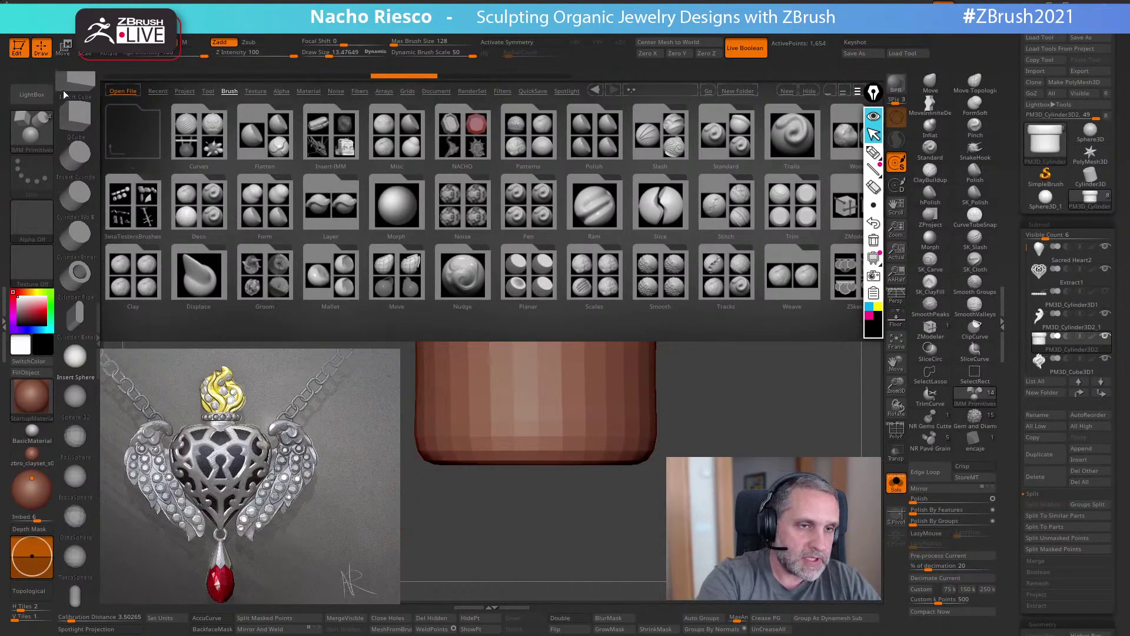
{"action": "left_click", "coordinate": [41, 95]}
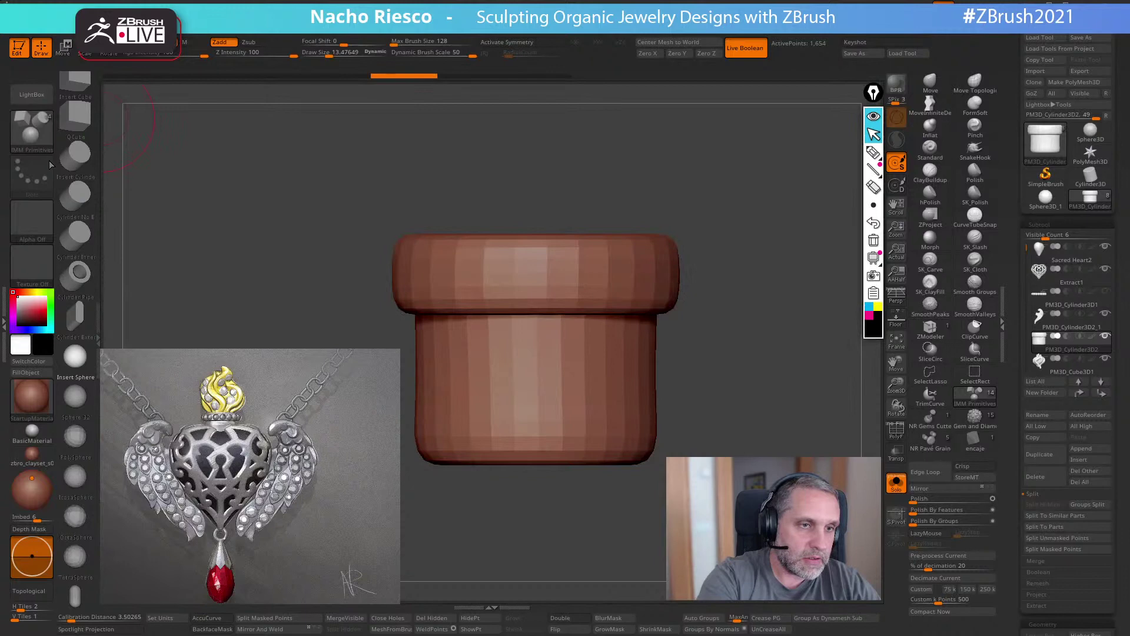
{"action": "left_click", "coordinate": [28, 131]}
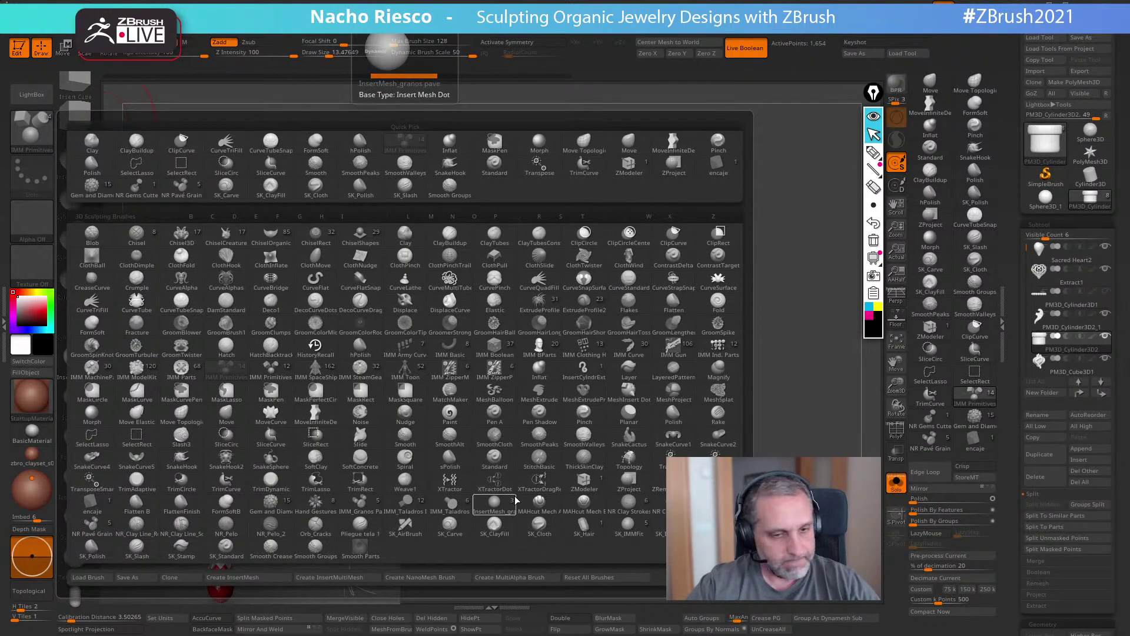
{"action": "key", "text": "c"}
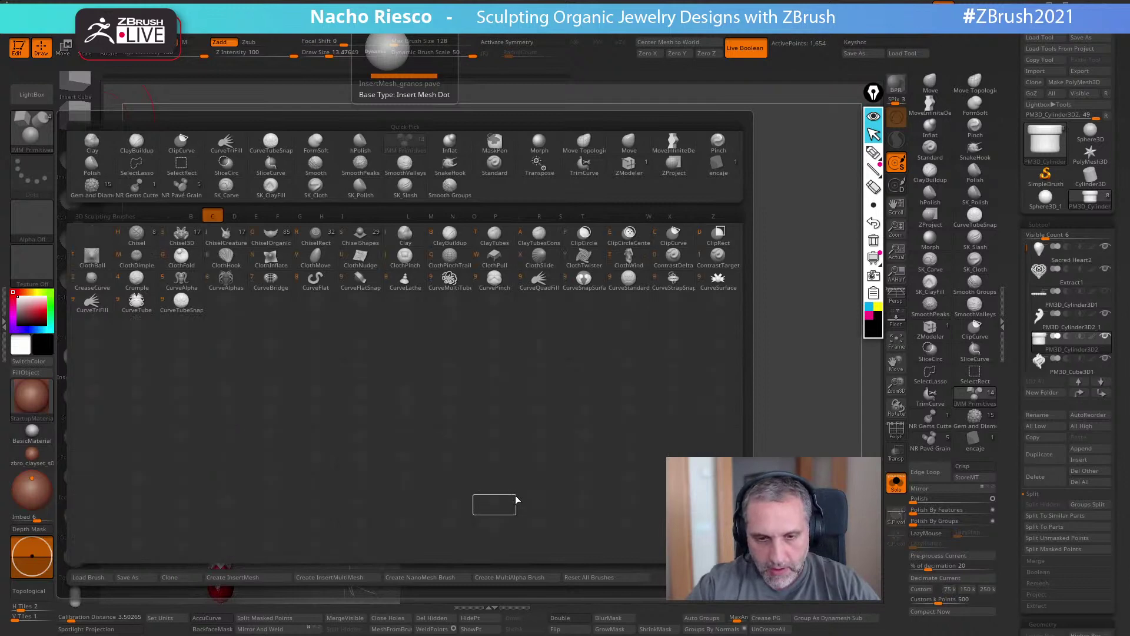
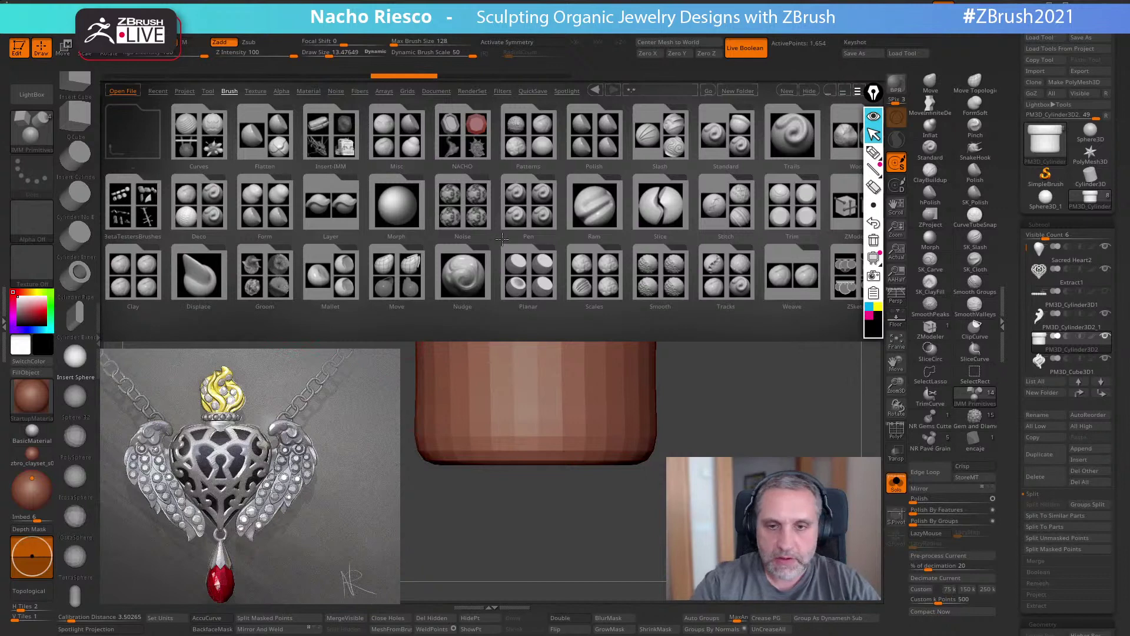
{"action": "left_click_drag", "start_coordinate": [254, 171], "coordinate": [251, 347]}
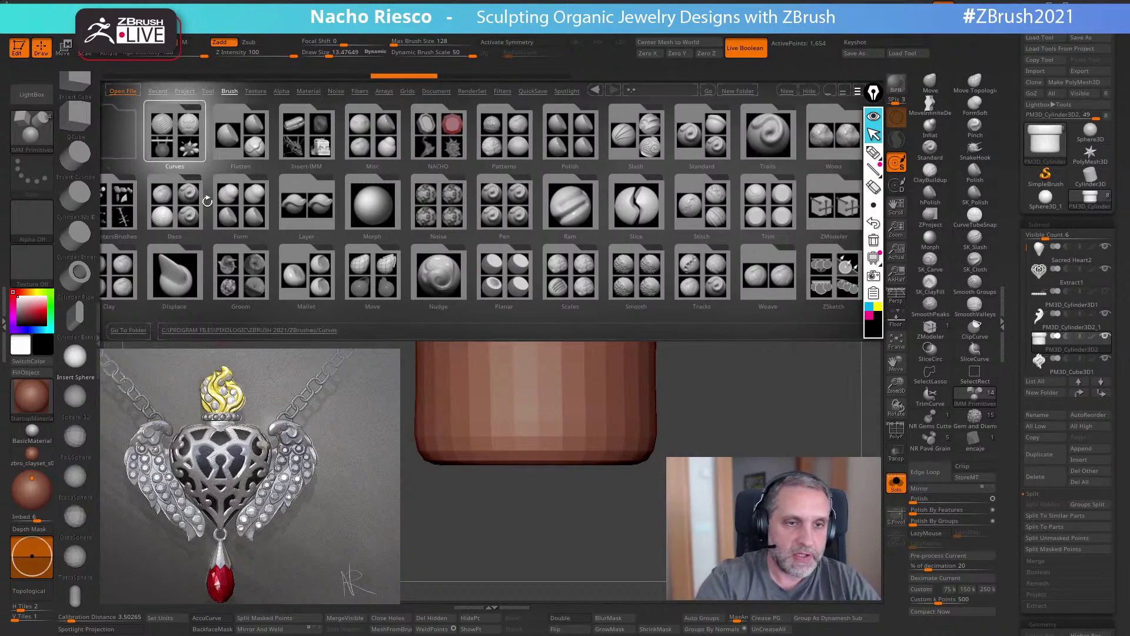
{"action": "double_click", "coordinate": [179, 140]}
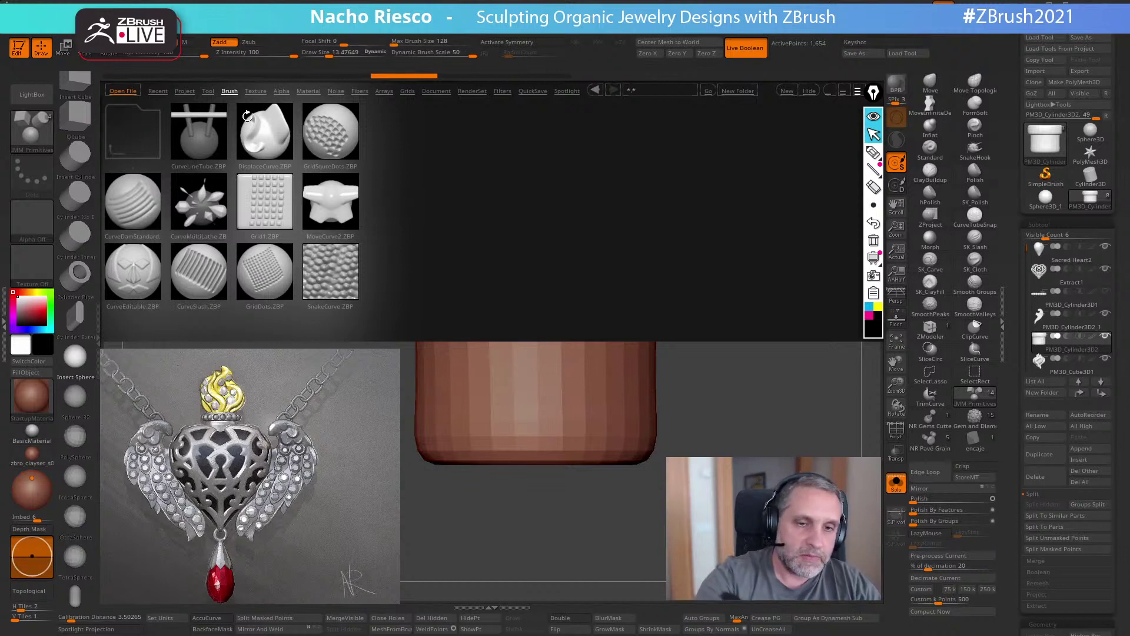
{"action": "double_click", "coordinate": [135, 126]}
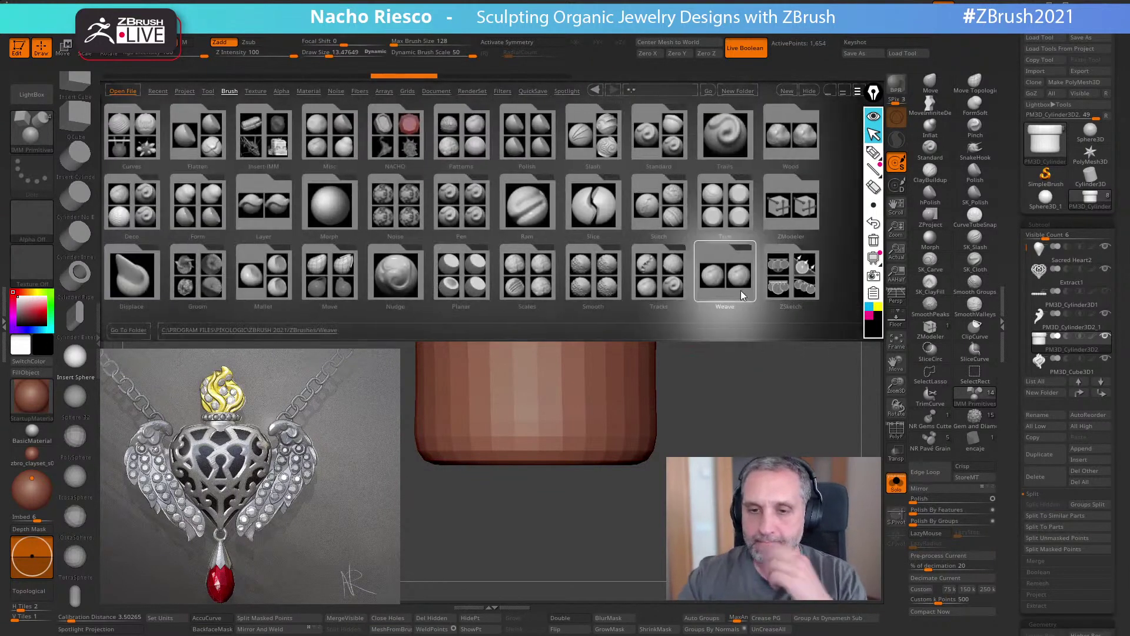
- Load the Insert Rope brush from the BetaTestersBrushes folder of the brush library
{"action": "left_click_drag", "start_coordinate": [743, 291], "coordinate": [775, 283]}
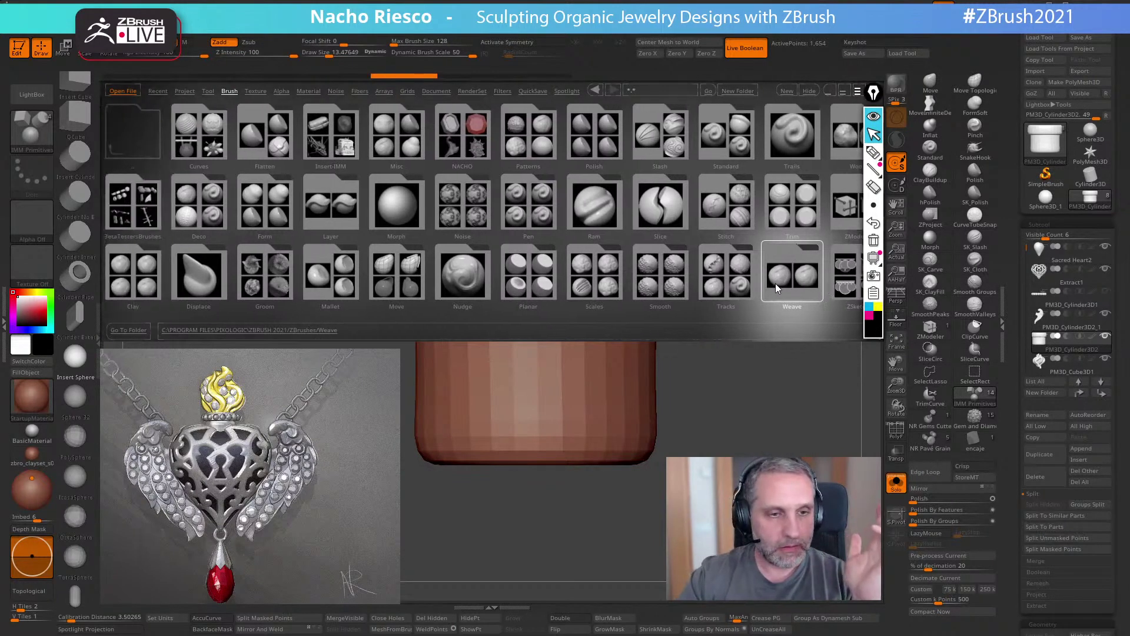
{"action": "left_click_drag", "start_coordinate": [139, 216], "coordinate": [136, 240]}
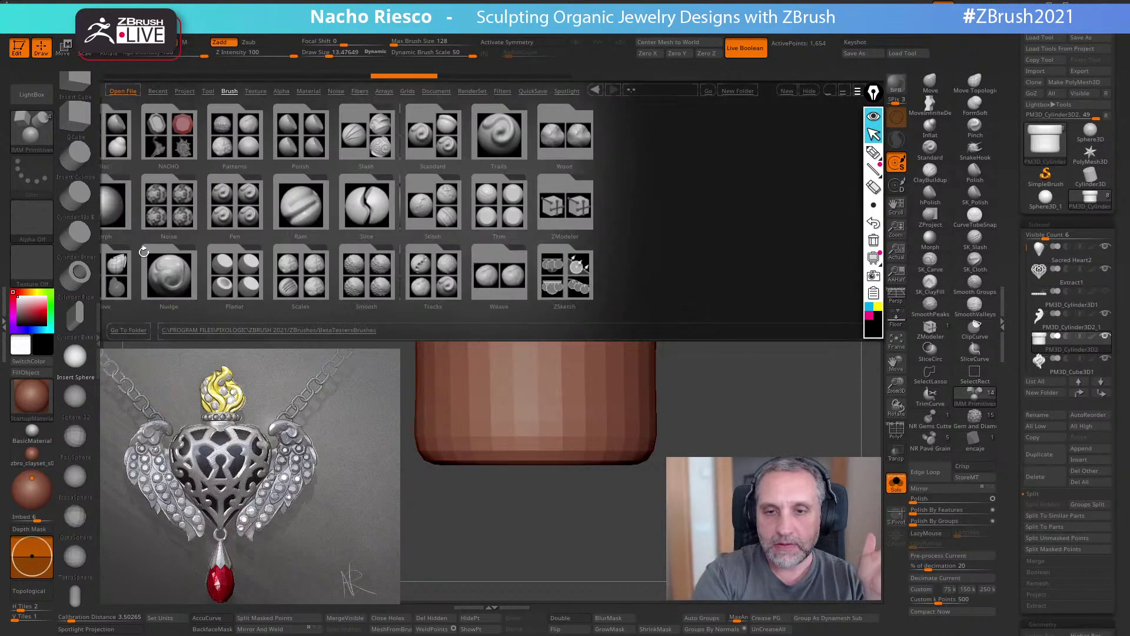
{"action": "left_click_drag", "start_coordinate": [286, 268], "coordinate": [310, 277]}
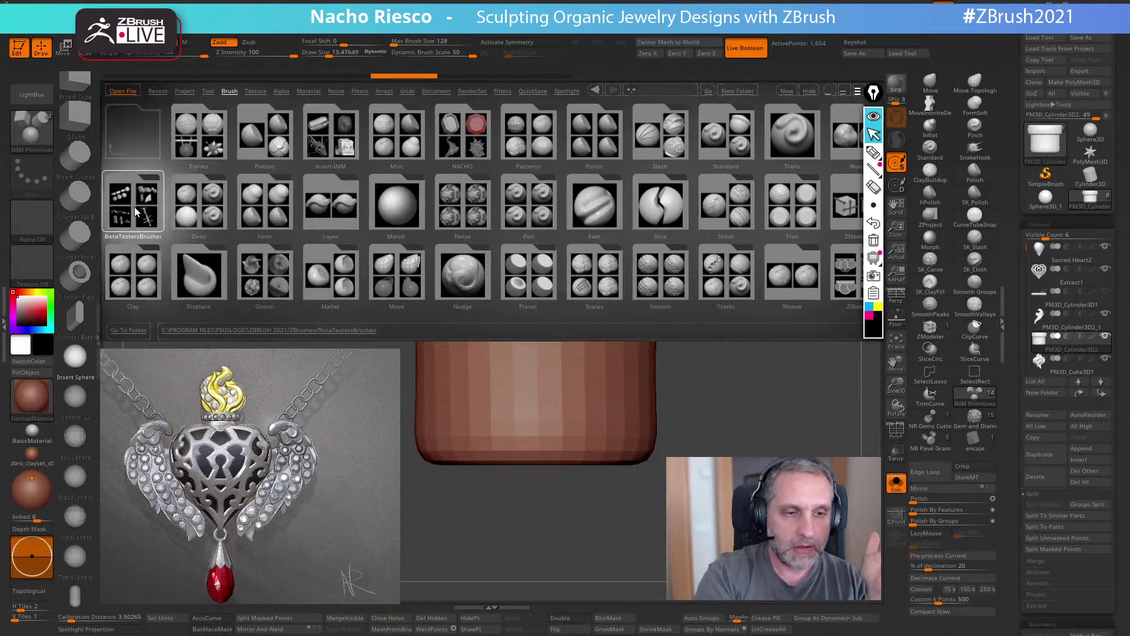
{"action": "double_click", "coordinate": [311, 278]}
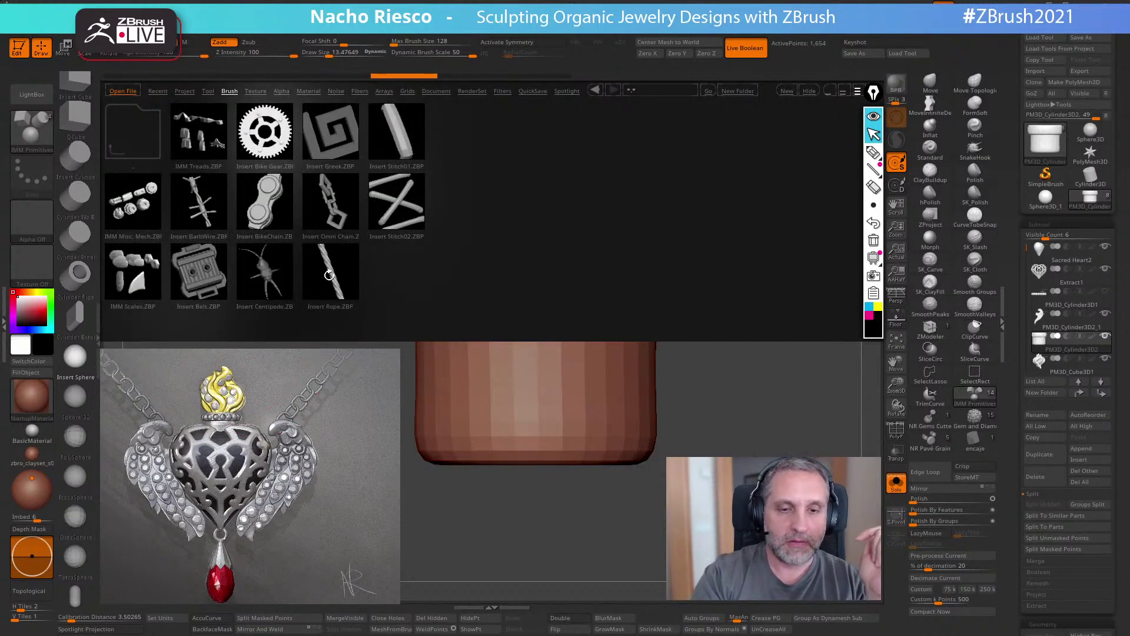
{"action": "double_click", "coordinate": [333, 277]}
- Try rope curves across the collar's lower body at different draw sizes, undoing each one
{"action": "key", "text": "s"}
{"action": "left_click_drag", "start_coordinate": [569, 389], "coordinate": [561, 390]}
{"action": "mouse_move", "coordinate": [430, 384]}
{"action": "left_mouse_down"}
{"action": "mouse_move", "coordinate": [505, 376]}
{"action": "mouse_move", "coordinate": [648, 410]}
{"action": "left_mouse_up"}
{"action": "key", "text": "ctrl+z"}
{"action": "key", "text": "s"}
{"action": "left_click_drag", "start_coordinate": [516, 380], "coordinate": [533, 380]}
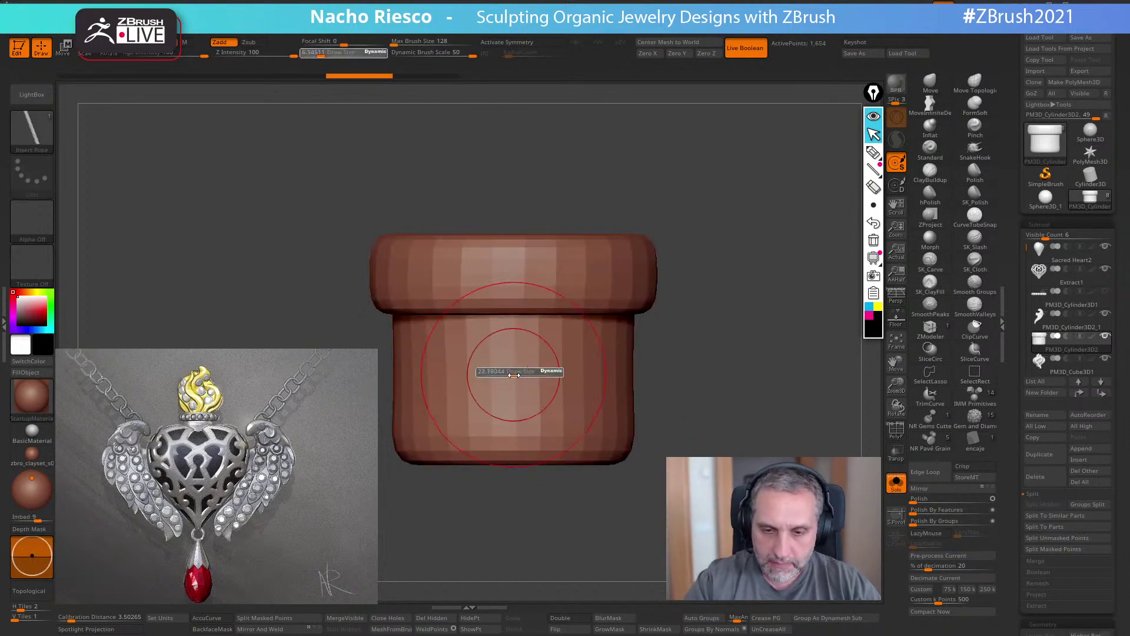
{"action": "left_click_drag", "start_coordinate": [429, 379], "coordinate": [651, 420]}
{"action": "key", "text": "ctrl+z"}
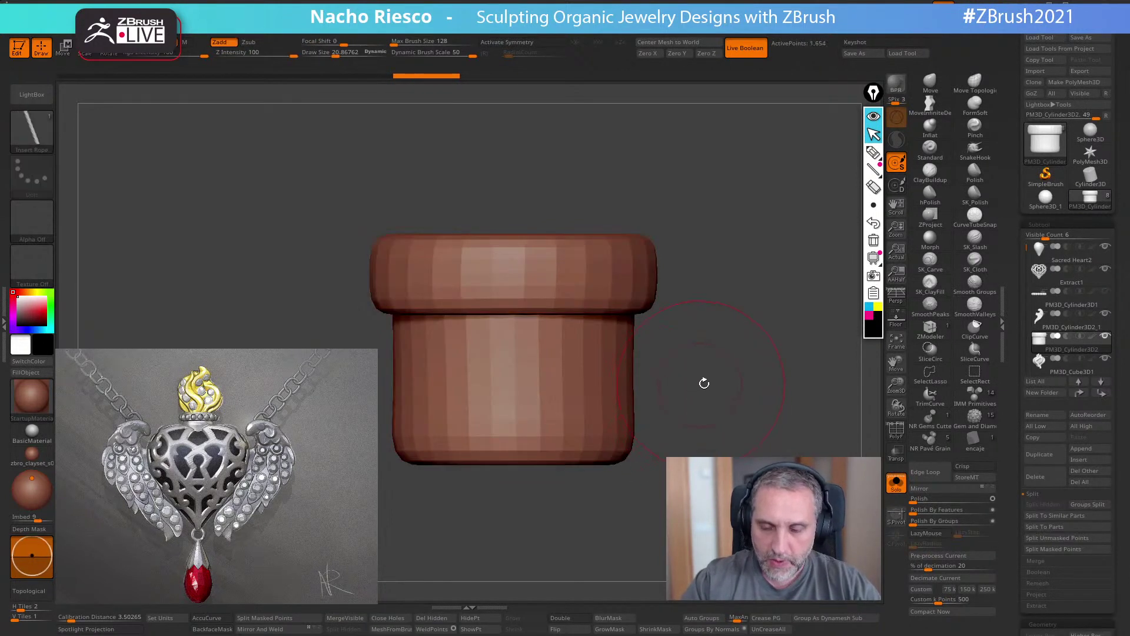
{"action": "key", "text": "ctrl+z"}
- Try wrapping a rope around the collar's rim and updating it with draw size 19.39647, undoing the result
{"action": "key", "text": "s"}
{"action": "left_click_drag", "start_coordinate": [522, 272], "coordinate": [511, 271]}
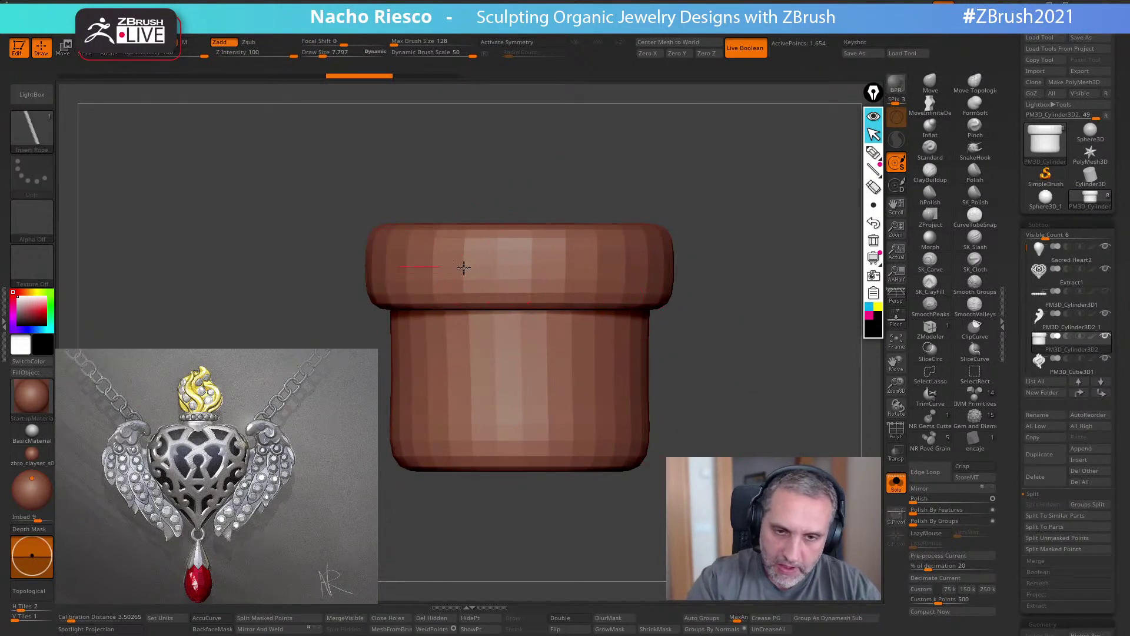
{"action": "mouse_move", "coordinate": [740, 268]}
{"action": "left_mouse_down"}
{"action": "mouse_move", "coordinate": [793, 268]}
{"action": "mouse_move", "coordinate": [799, 280]}
{"action": "left_mouse_up"}
{"action": "key", "text": "s"}
{"action": "left_click", "coordinate": [648, 265]}
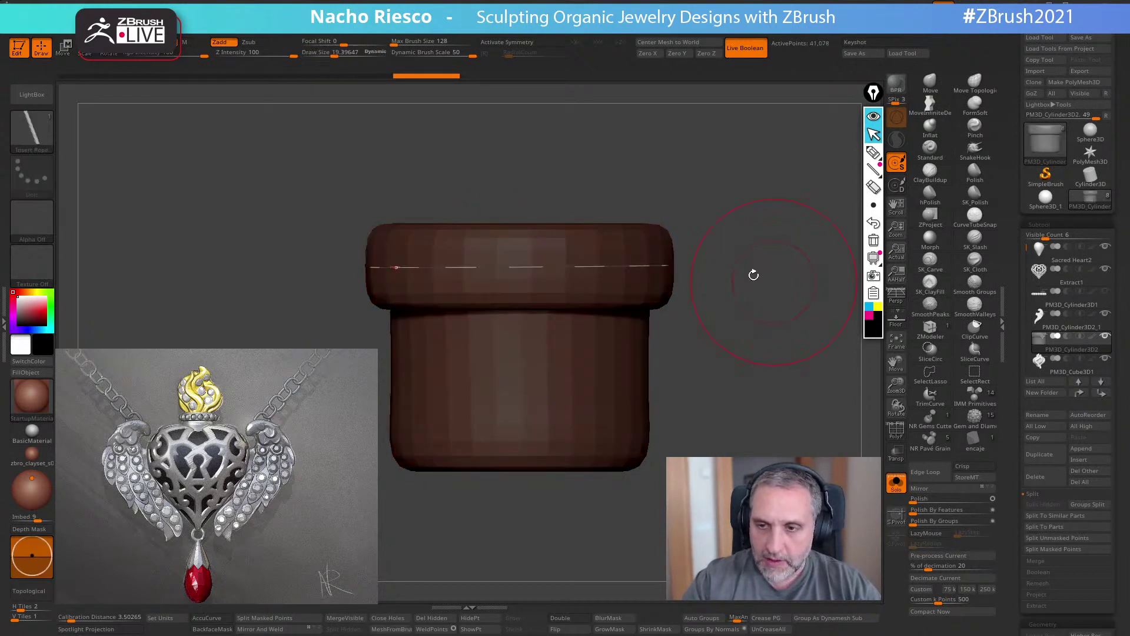
{"action": "key", "text": "s"}
{"action": "left_click_drag", "start_coordinate": [653, 266], "coordinate": [761, 299]}
{"action": "left_click", "coordinate": [658, 264]}
{"action": "key", "text": "ctrl+z"}
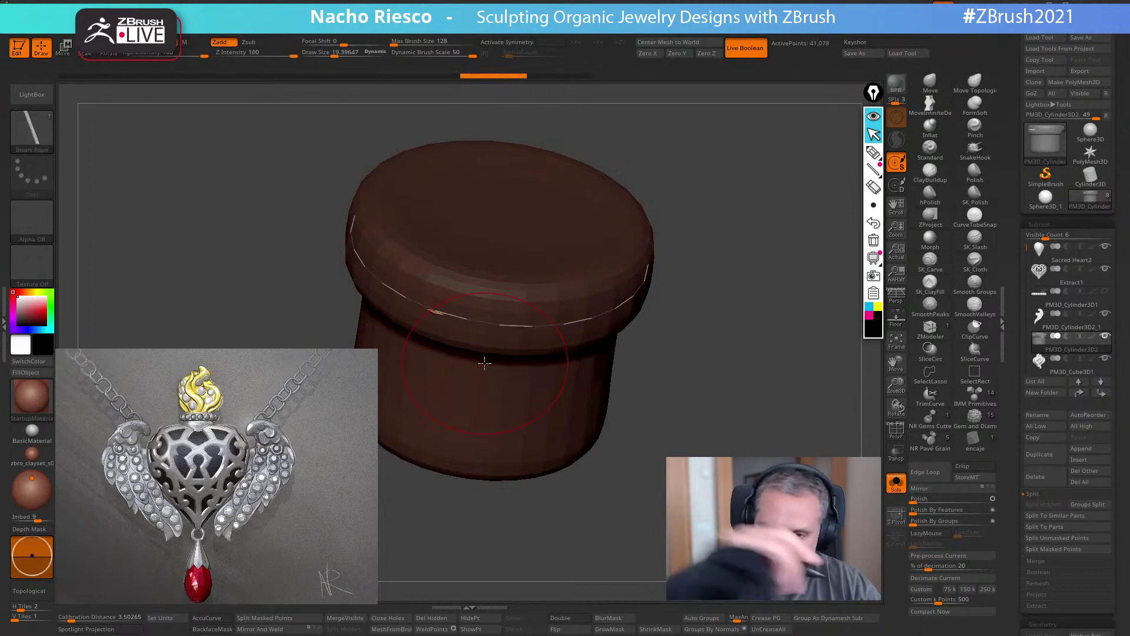
{"action": "key", "text": "ctrl+z"}
{"action": "key", "text": "ctrl+z"}
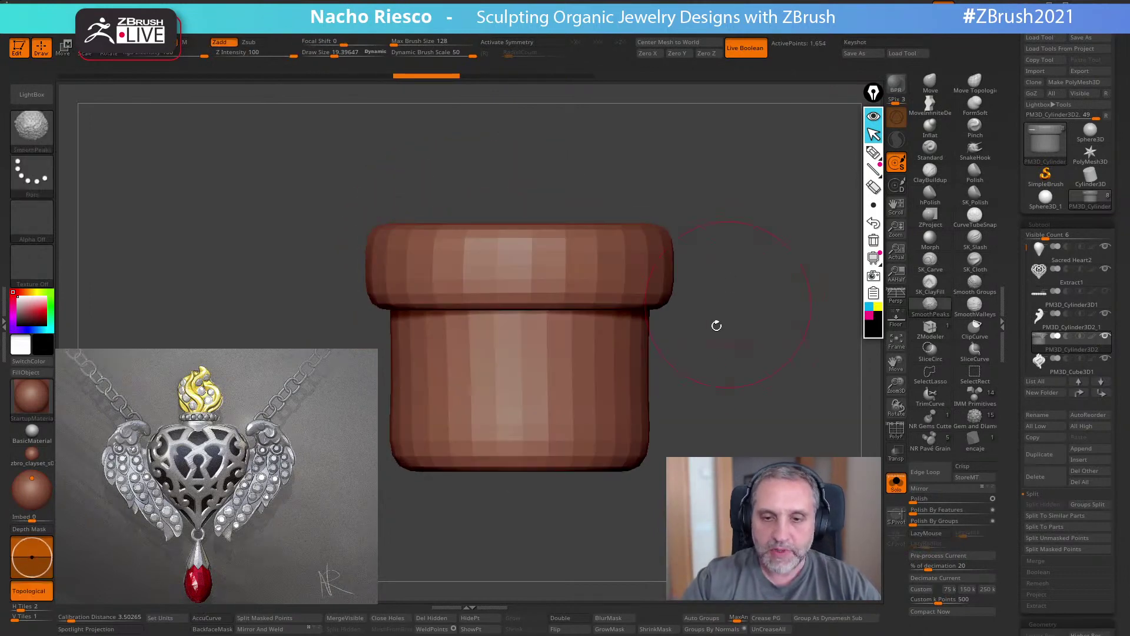
- Try wrapping a CurveTubeSnap tube around the collar's rim at draw size 7.36556, undoing it
{"action": "left_click", "coordinate": [30, 132]}
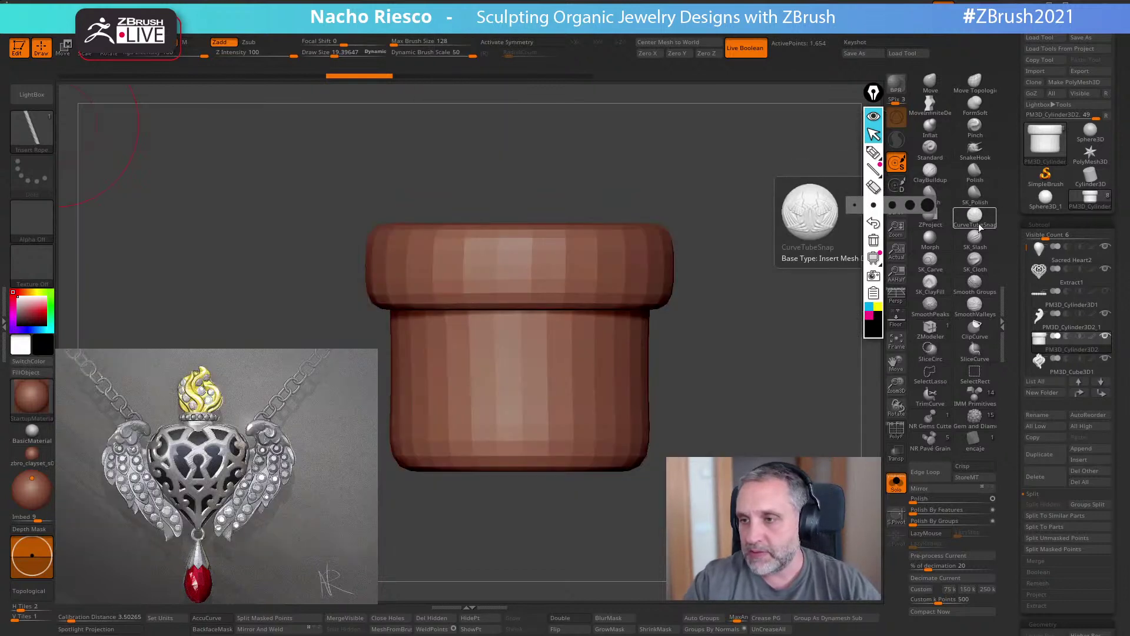
{"action": "left_click", "coordinate": [963, 225]}
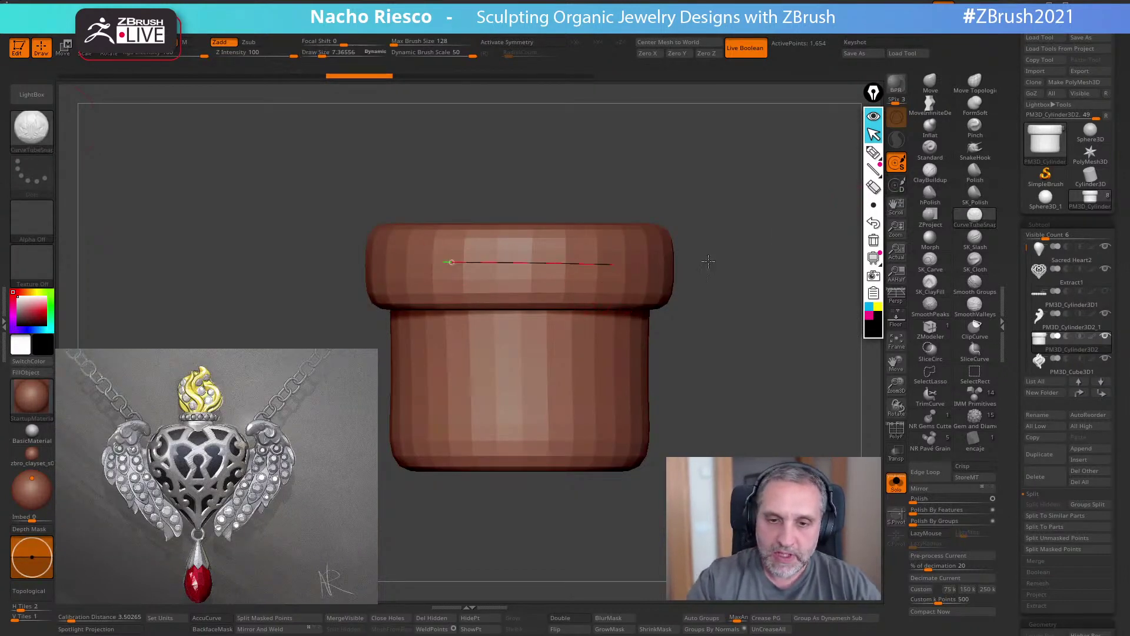
{"action": "left_click_drag", "start_coordinate": [492, 261], "coordinate": [783, 259]}
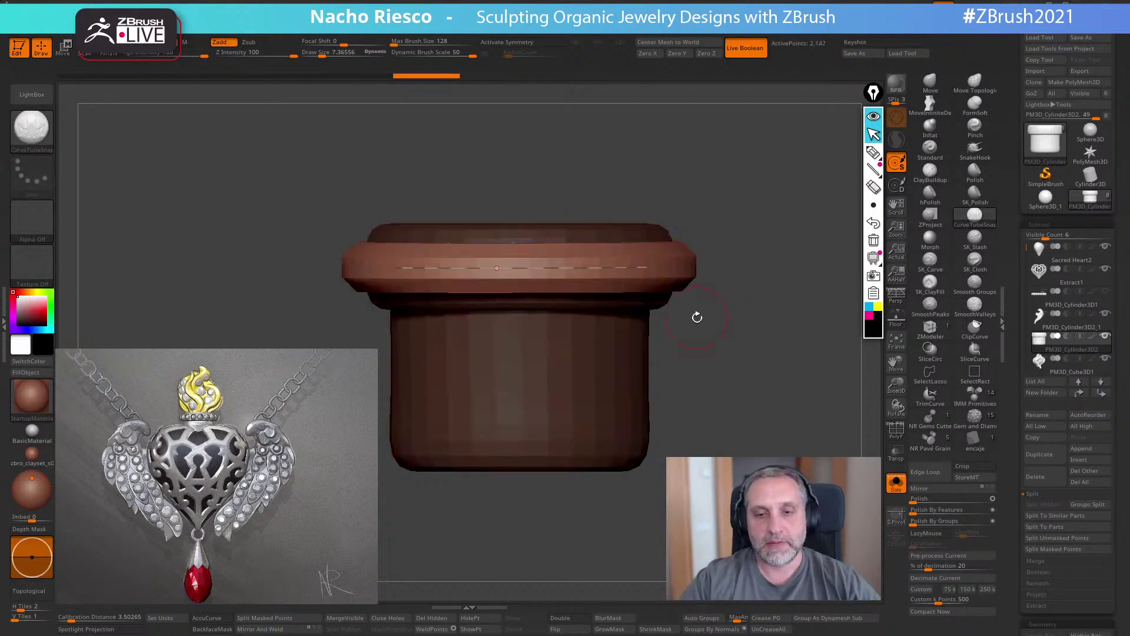
{"action": "key", "text": "ctrl+z"}
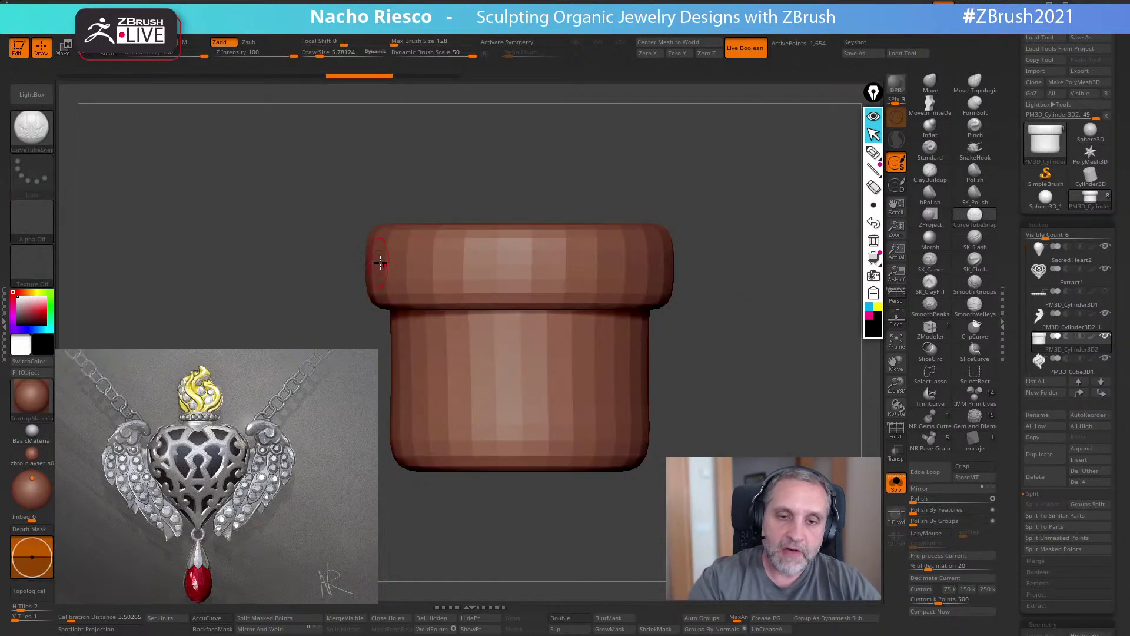
- Try an extended partial tube and a full ring around the collar's rim at draw size 5.78124, undoing both
{"action": "left_click_drag", "start_coordinate": [568, 260], "coordinate": [573, 260]}
{"action": "left_click_drag", "start_coordinate": [780, 238], "coordinate": [693, 275]}
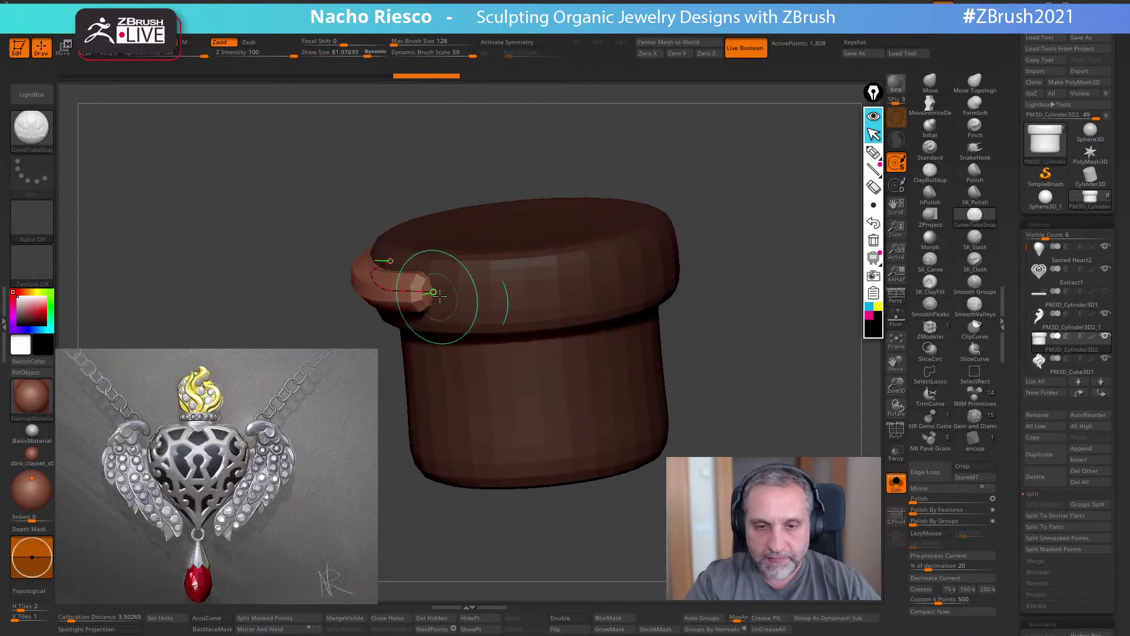
{"action": "mouse_move", "coordinate": [463, 297]}
{"action": "left_mouse_down"}
{"action": "mouse_move", "coordinate": [551, 291]}
{"action": "mouse_move", "coordinate": [436, 296]}
{"action": "mouse_move", "coordinate": [496, 299]}
{"action": "left_mouse_up"}
{"action": "key", "text": "ctrl+z"}
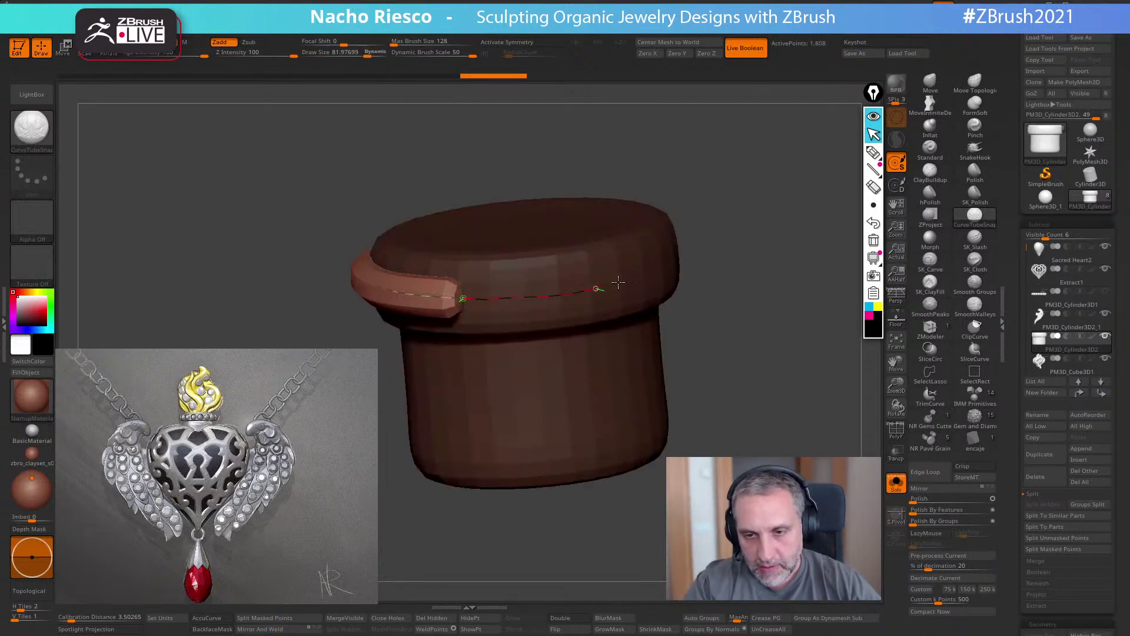
{"action": "left_click_drag", "start_coordinate": [611, 284], "coordinate": [649, 269]}
{"action": "left_click_drag", "start_coordinate": [734, 252], "coordinate": [786, 226], "text": "shift"}
{"action": "key", "text": "ctrl+z"}
{"action": "left_click_drag", "start_coordinate": [709, 295], "coordinate": [850, 266], "text": "alt"}
{"action": "key", "text": "ctrl+z"}
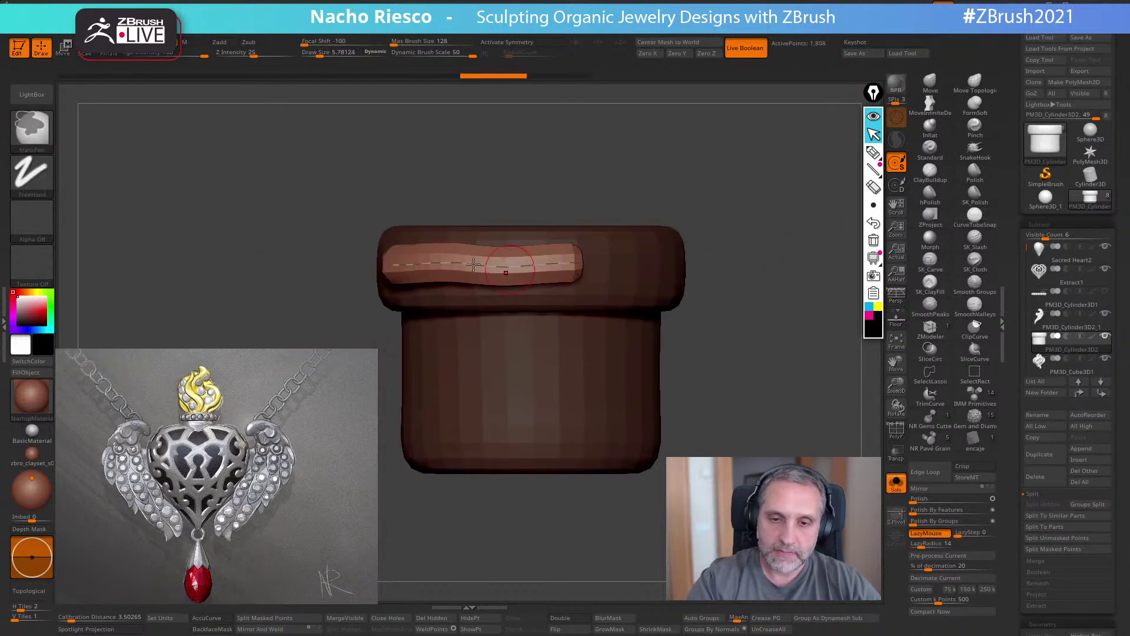
{"action": "key", "text": "ctrl+z"}
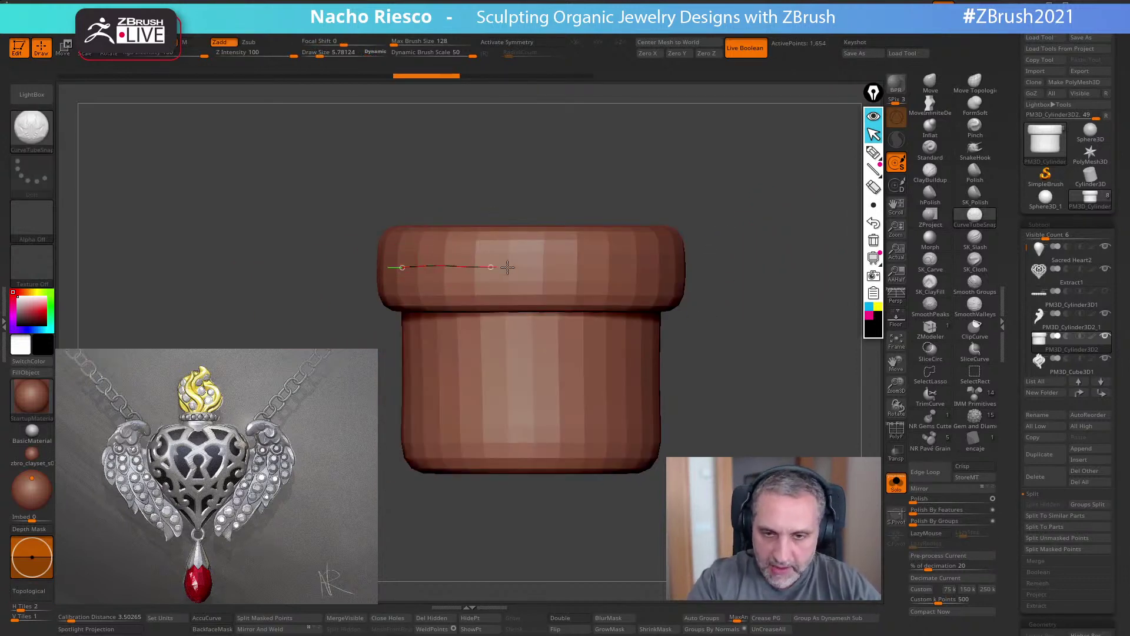
{"action": "left_click_drag", "start_coordinate": [783, 272], "coordinate": [814, 273]}
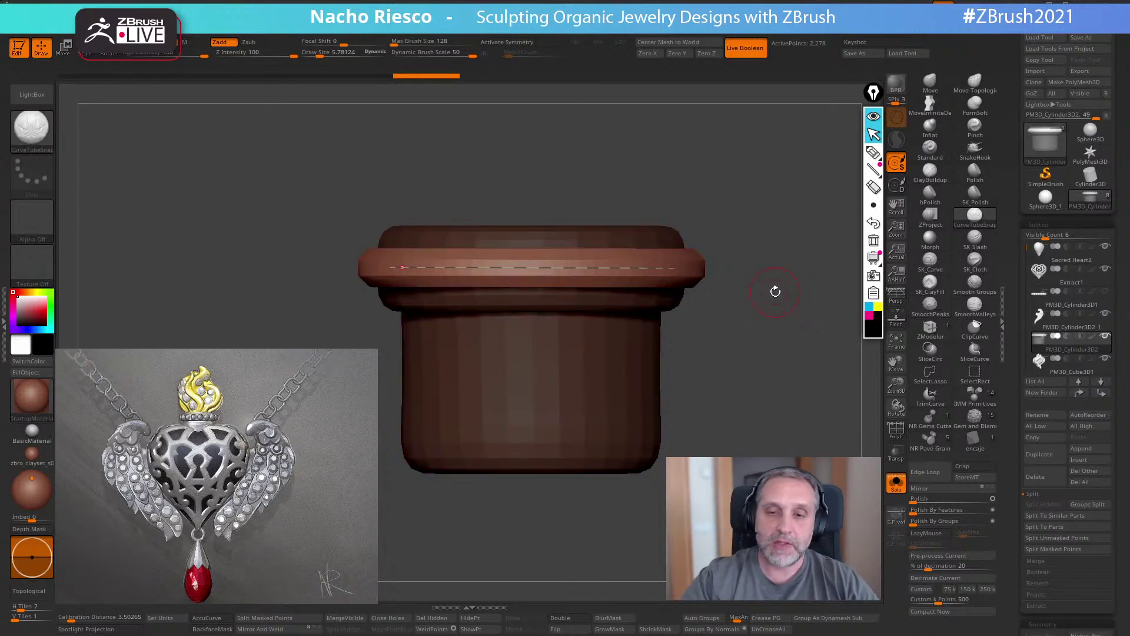
{"action": "key", "text": "ctrl+z"}
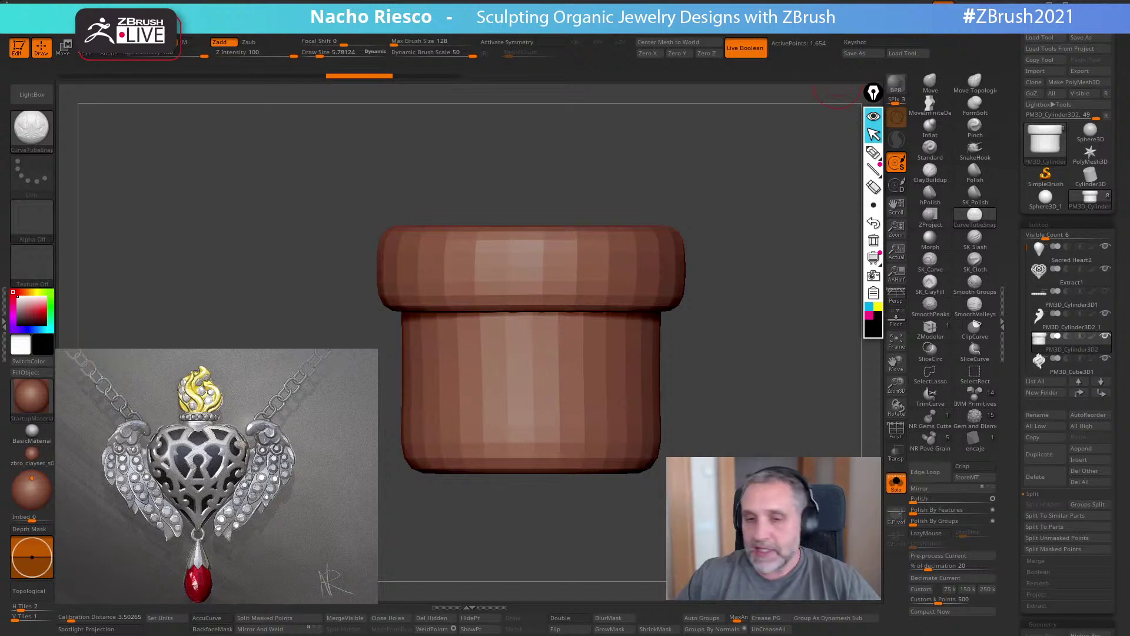
- Show all parts of the pendant again and examine the heart's openwork from the front and side
{"action": "left_click", "coordinate": [897, 483]}
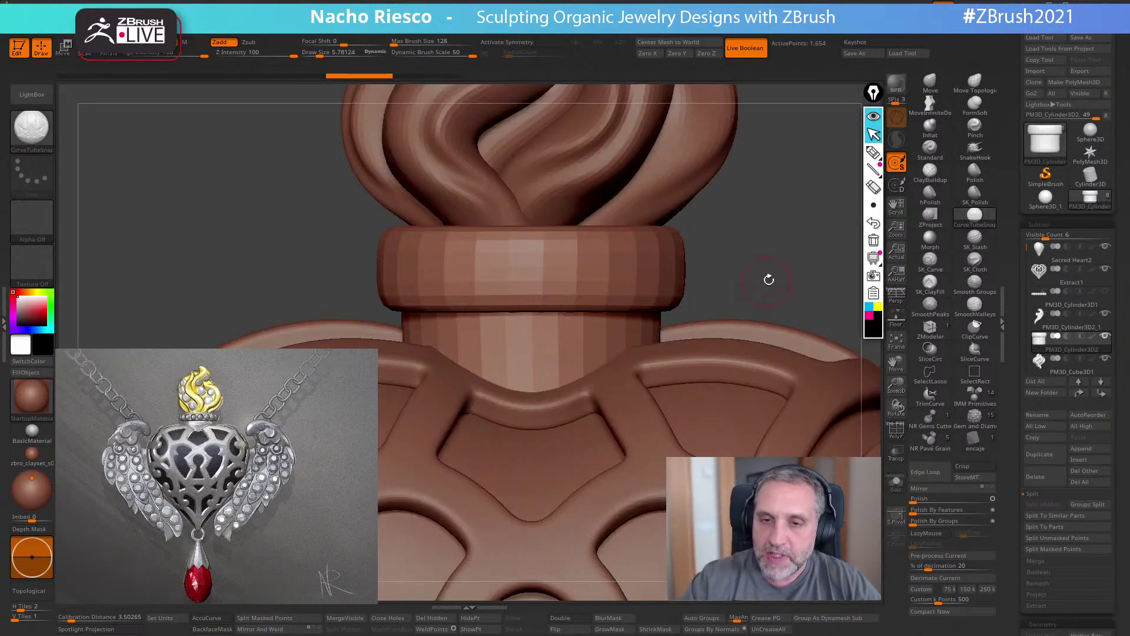
{"action": "left_click_drag", "start_coordinate": [767, 232], "coordinate": [765, 177], "text": "alt"}
{"action": "left_click_drag", "start_coordinate": [774, 252], "coordinate": [810, 203], "text": "alt"}
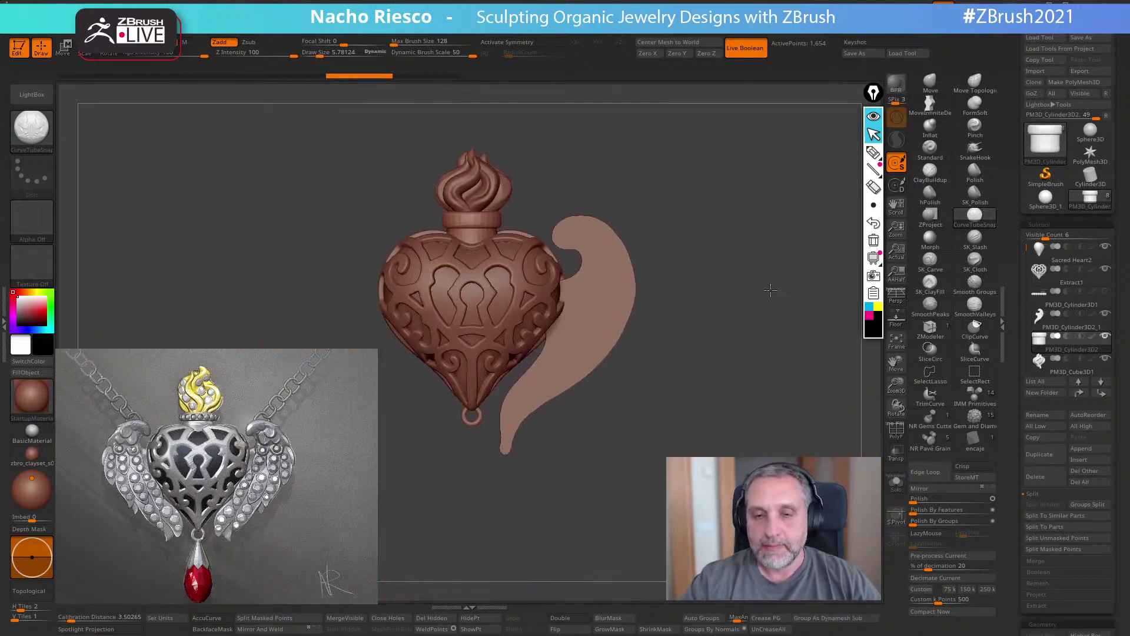
{"action": "left_click_drag", "start_coordinate": [774, 277], "coordinate": [602, 413], "text": "alt"}
{"action": "right_click_drag", "start_coordinate": [551, 313], "coordinate": [587, 302]}
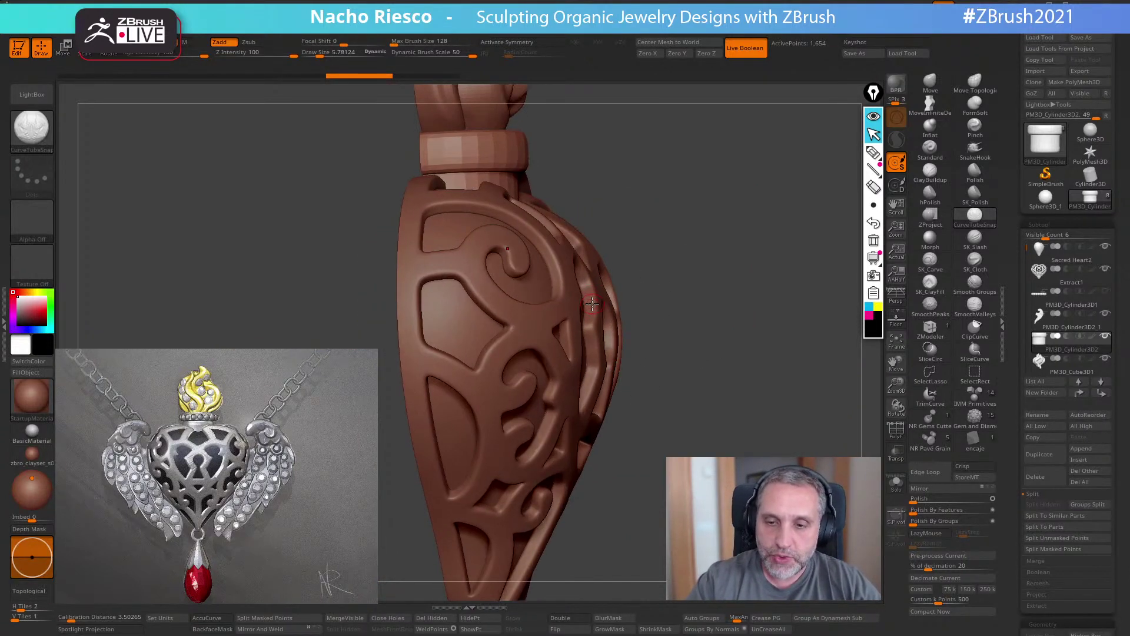
{"action": "left_click", "coordinate": [5, 324]}
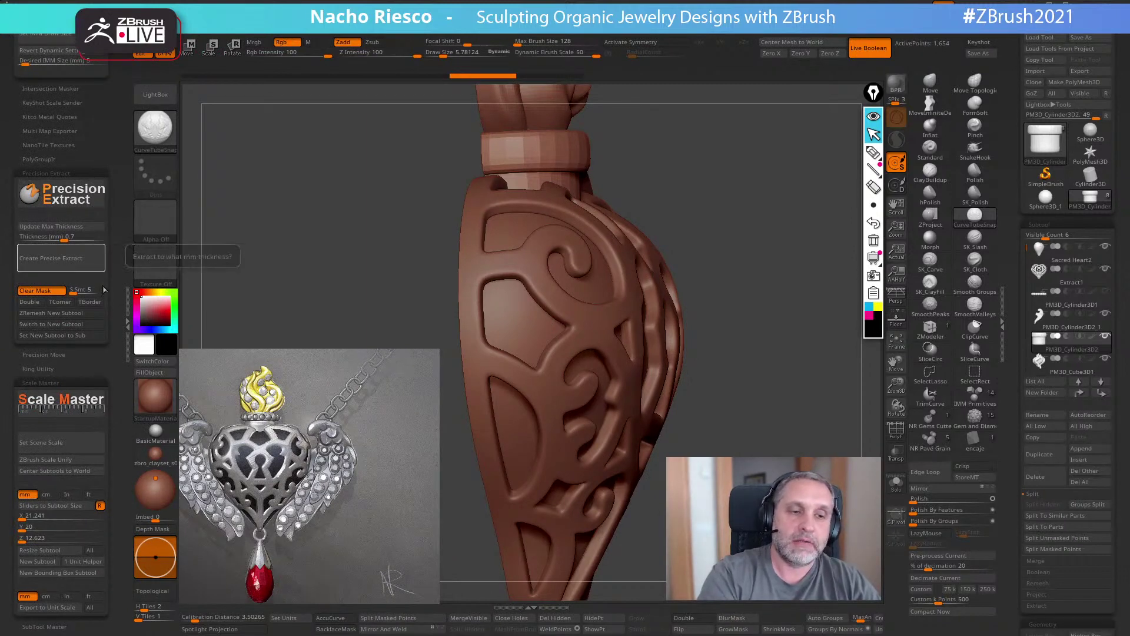
{"action": "left_click", "coordinate": [127, 322]}
{"action": "left_click_drag", "start_coordinate": [762, 336], "coordinate": [713, 264]}
- Select the wing subtool, display its polyframe and isolate it to examine the mesh on its faces and edges
{"action": "left_click", "coordinate": [542, 318], "text": "alt"}
{"action": "left_click_drag", "start_coordinate": [783, 267], "coordinate": [852, 228], "text": "shift"}
{"action": "left_click", "coordinate": [895, 433]}
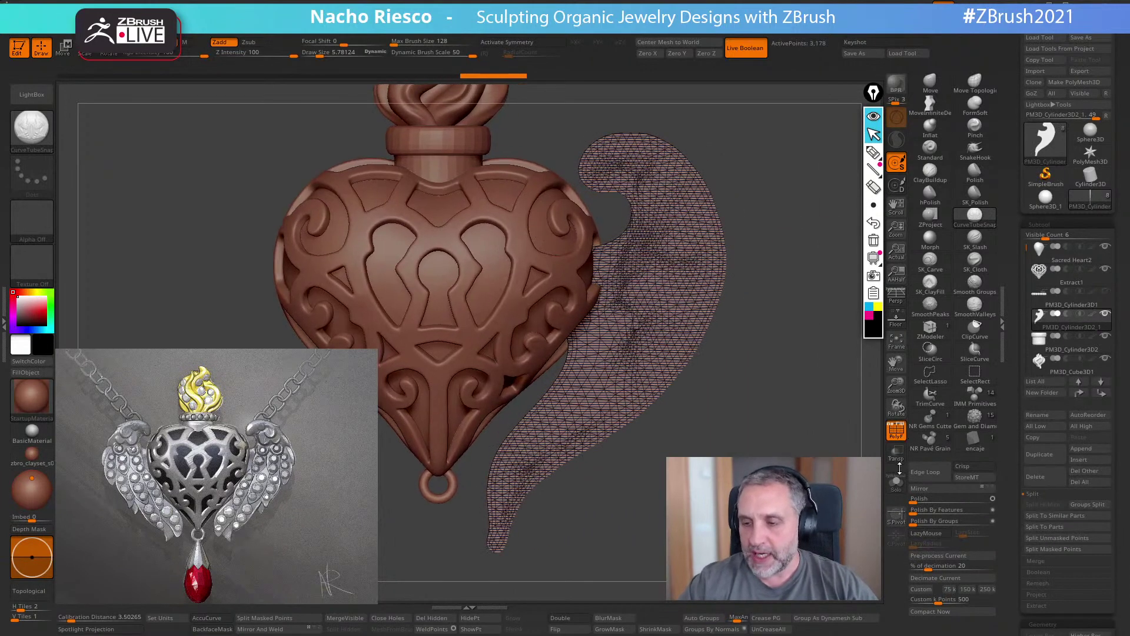
{"action": "left_click", "coordinate": [896, 483]}
{"action": "mouse_move", "coordinate": [660, 482]}
{"action": "left_mouse_down"}
{"action": "mouse_move", "coordinate": [736, 488]}
{"action": "mouse_move", "coordinate": [646, 469]}
{"action": "left_mouse_up"}
{"action": "left_click_drag", "start_coordinate": [593, 293], "coordinate": [620, 283]}
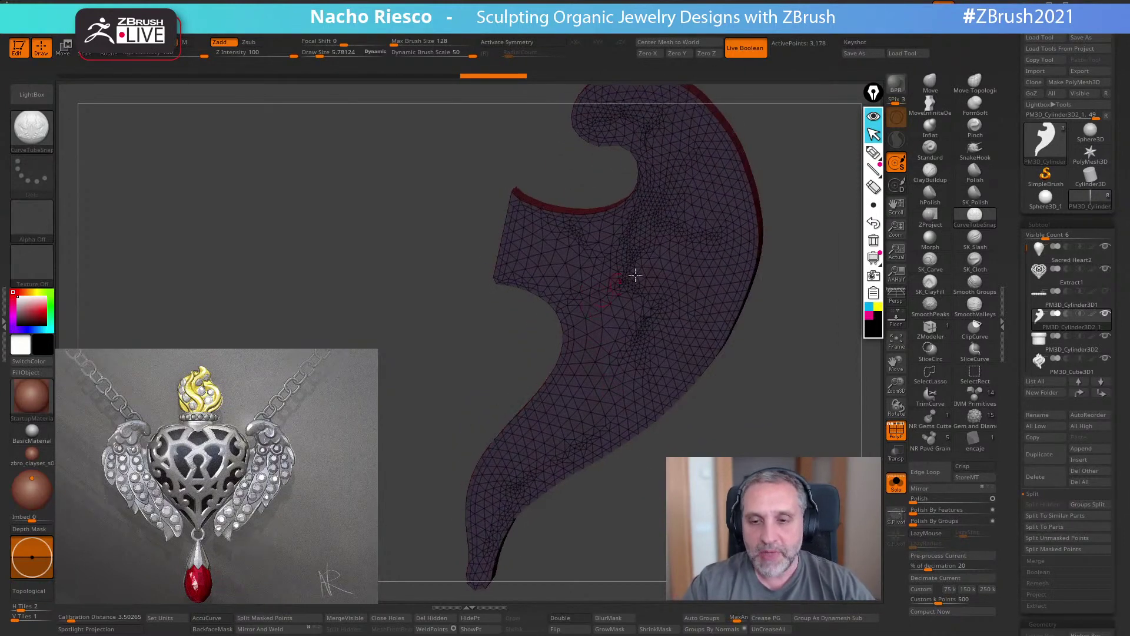
{"action": "left_click_drag", "start_coordinate": [716, 321], "coordinate": [628, 301]}
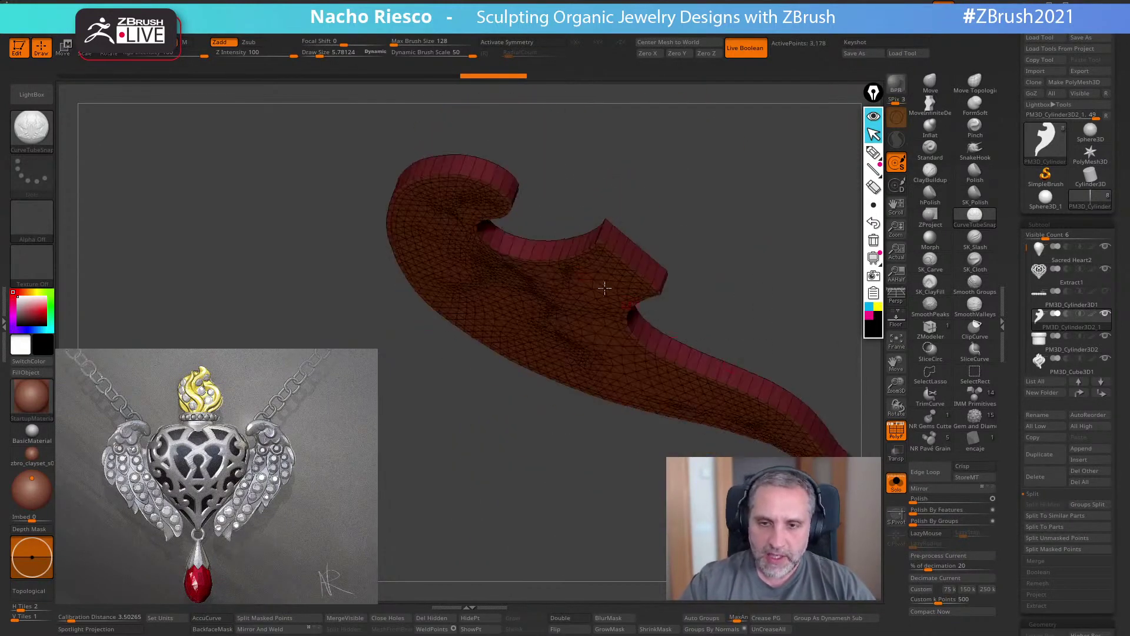
- Examine the isolated wing's mesh from the front, turn off its polyframe and show all parts of the pendant
{"action": "left_click_drag", "start_coordinate": [664, 237], "coordinate": [799, 441]}
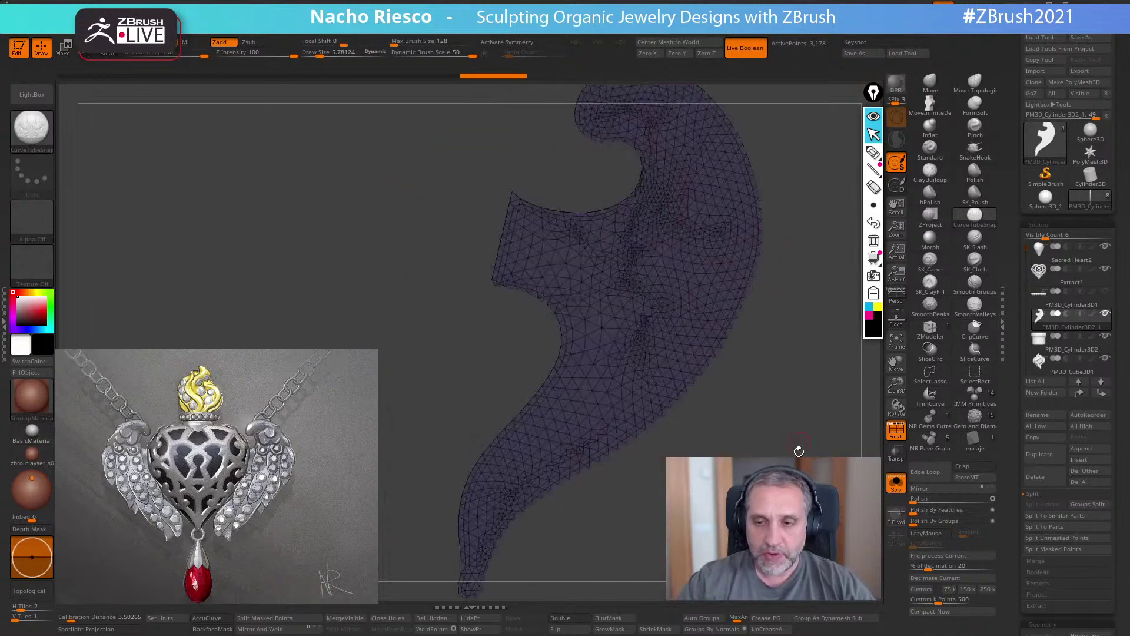
{"action": "scroll", "coordinate": [1011, 519], "scroll_direction": "down", "scroll_amount": 5}
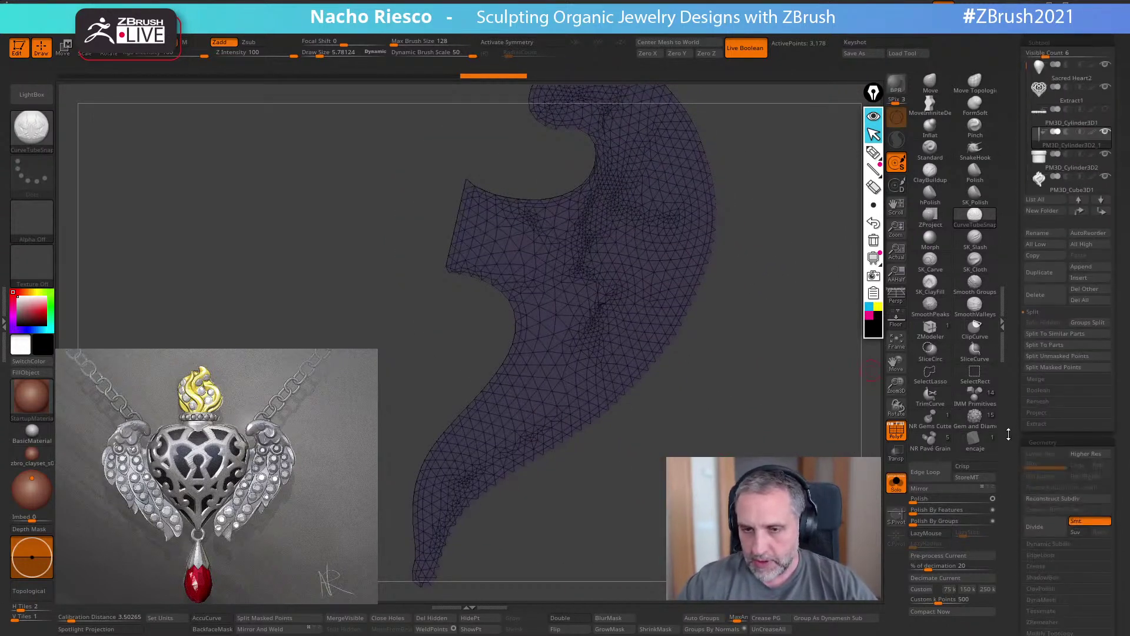
{"action": "scroll", "coordinate": [1016, 501], "scroll_direction": "down", "scroll_amount": 5}
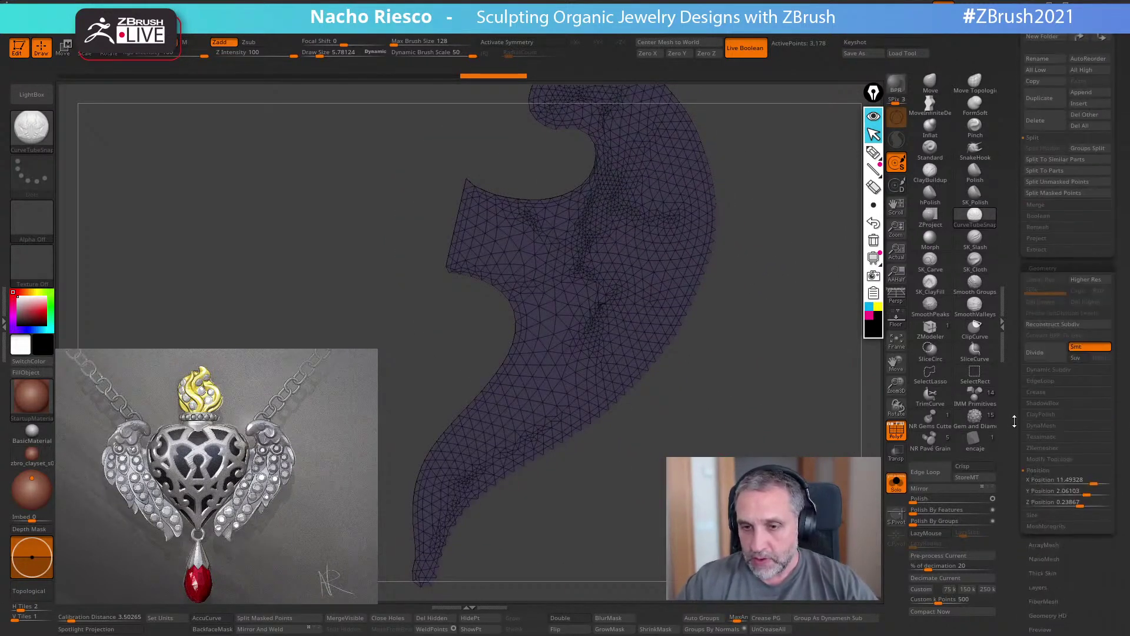
{"action": "scroll", "coordinate": [1013, 421], "scroll_direction": "down", "scroll_amount": 2}
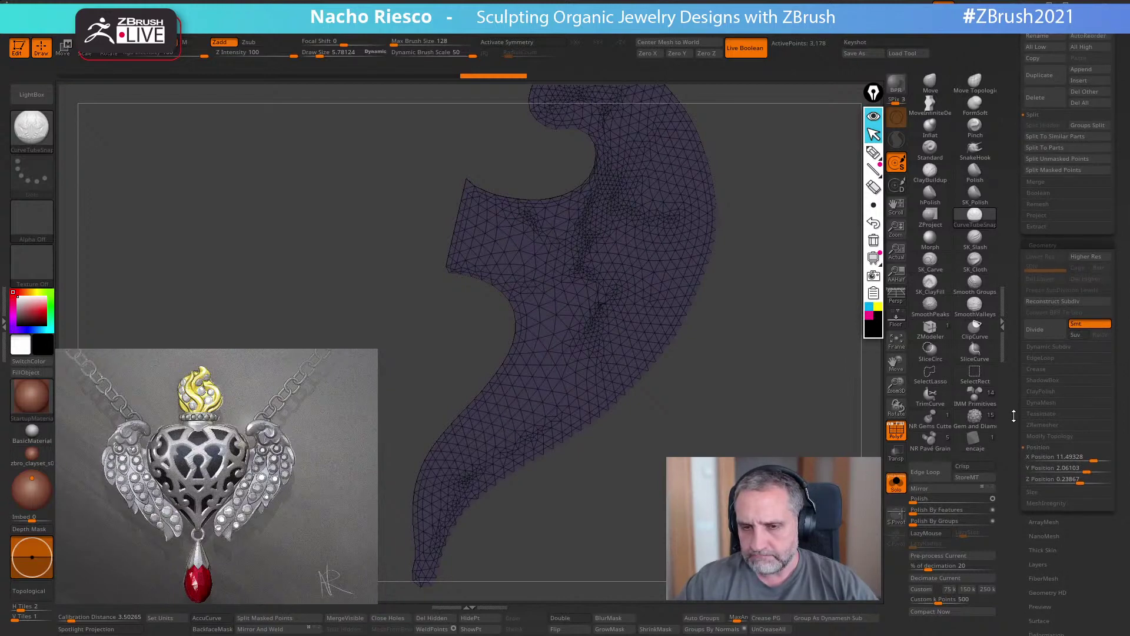
{"action": "scroll", "coordinate": [1012, 416], "scroll_direction": "up", "scroll_amount": 2}
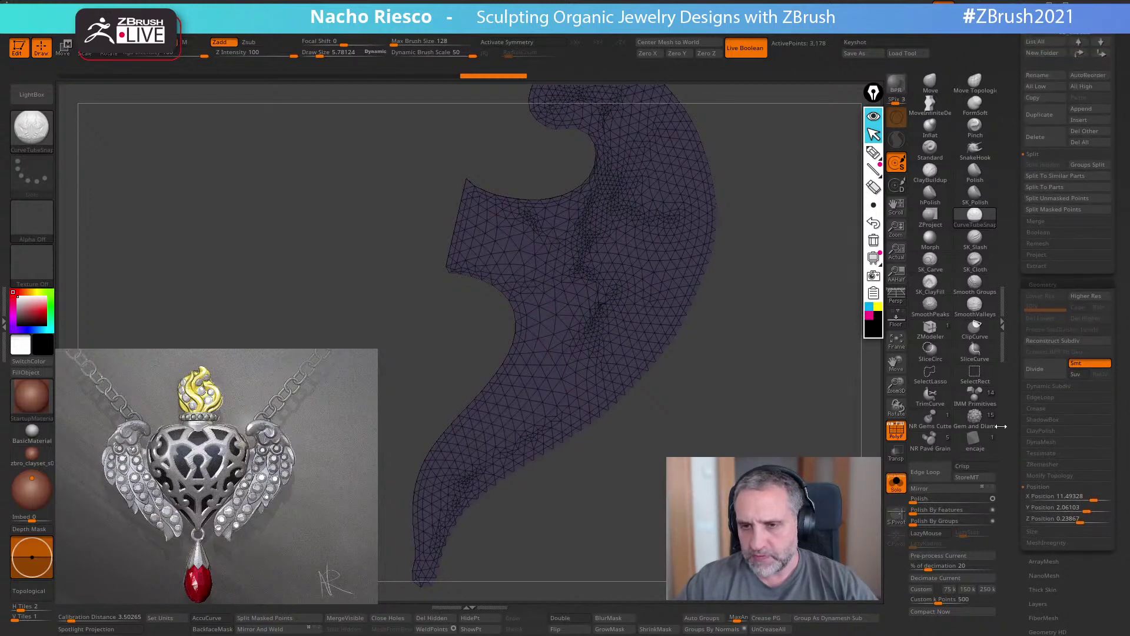
{"action": "left_click", "coordinate": [897, 432]}
{"action": "left_click", "coordinate": [896, 482]}
- Bend the lower half of the wing into a gentle curve in side view with the MoveInfiniteDepth brush at draw size 126.11154
{"action": "left_click_drag", "start_coordinate": [230, 318], "coordinate": [494, 301]}
{"action": "left_click", "coordinate": [929, 106]}
{"action": "key", "text": "s"}
{"action": "mouse_move", "coordinate": [574, 381]}
{"action": "left_mouse_down"}
{"action": "mouse_move", "coordinate": [601, 381]}
{"action": "mouse_move", "coordinate": [581, 377]}
{"action": "mouse_move", "coordinate": [554, 403]}
{"action": "mouse_move", "coordinate": [574, 464]}
{"action": "mouse_move", "coordinate": [574, 442]}
{"action": "mouse_move", "coordinate": [551, 459]}
{"action": "mouse_move", "coordinate": [549, 528]}
{"action": "mouse_move", "coordinate": [559, 531]}
{"action": "left_mouse_up"}
{"action": "key", "text": "s"}
{"action": "key", "text": "s"}
{"action": "mouse_move", "coordinate": [656, 398]}
{"action": "left_mouse_down"}
{"action": "mouse_move", "coordinate": [666, 408]}
{"action": "mouse_move", "coordinate": [524, 481]}
{"action": "left_mouse_up"}
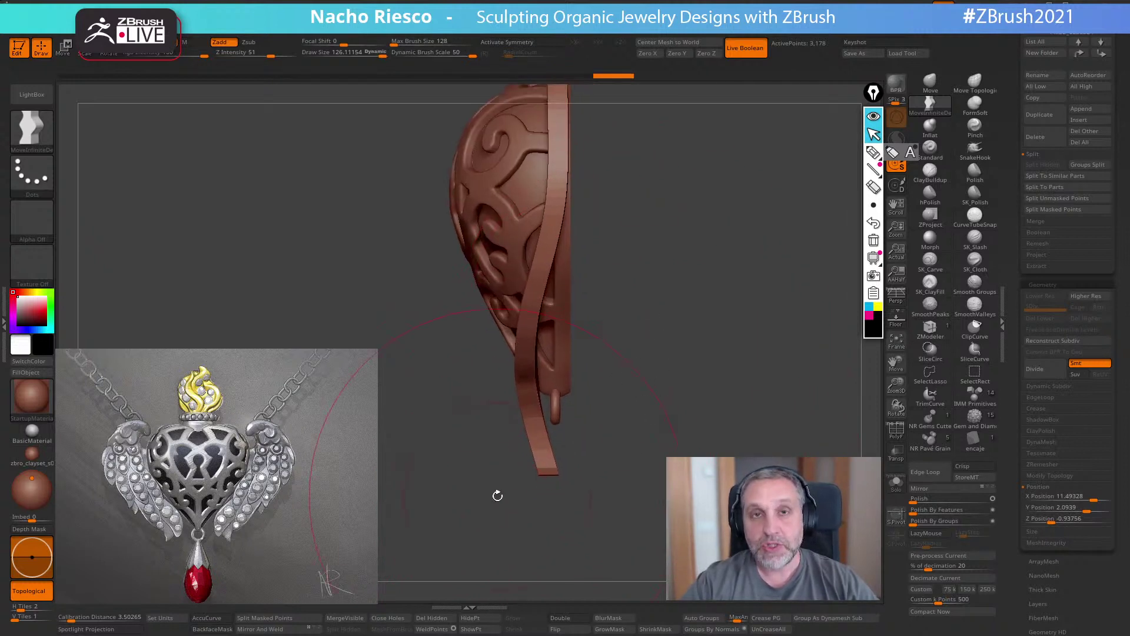
{"action": "left_click_drag", "start_coordinate": [638, 330], "coordinate": [622, 356]}
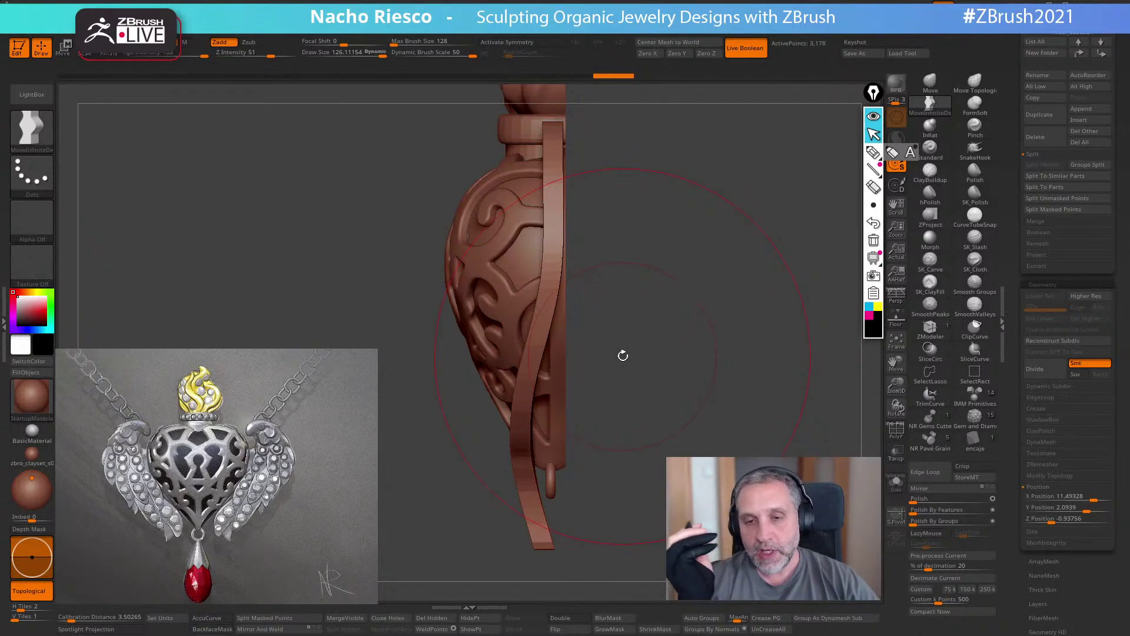
{"action": "left_click_drag", "start_coordinate": [524, 362], "coordinate": [513, 386]}
{"action": "left_click_drag", "start_coordinate": [671, 427], "coordinate": [514, 360]}
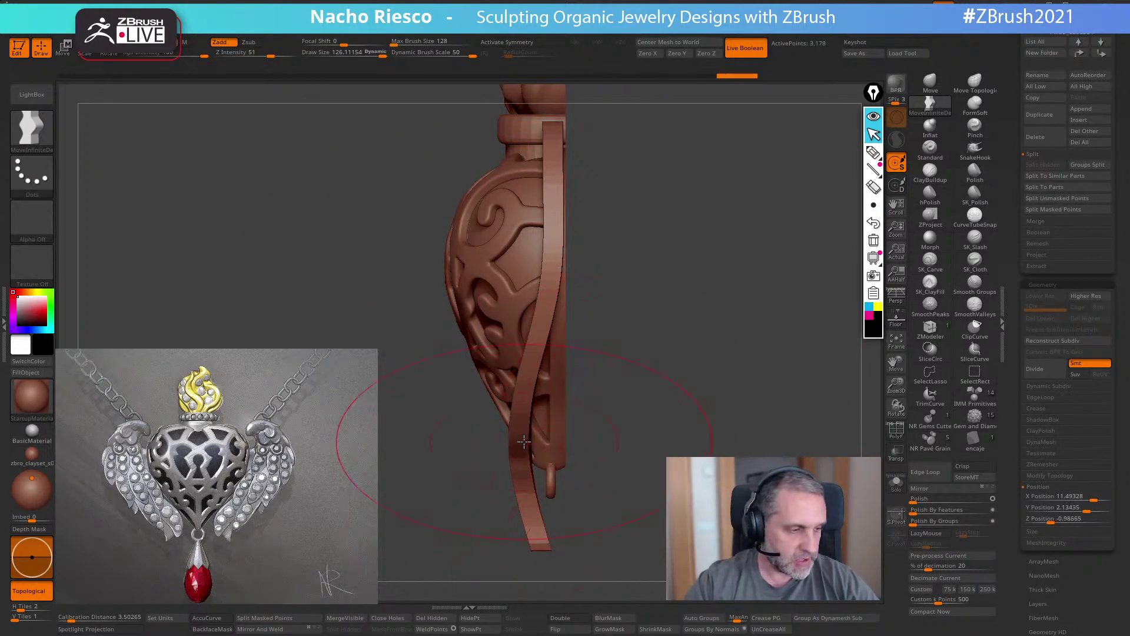
- Reshape the upper half of the wing's side profile along the heart with MoveInfiniteDepth strokes, ending at draw size 80.47048
{"action": "key", "text": "s"}
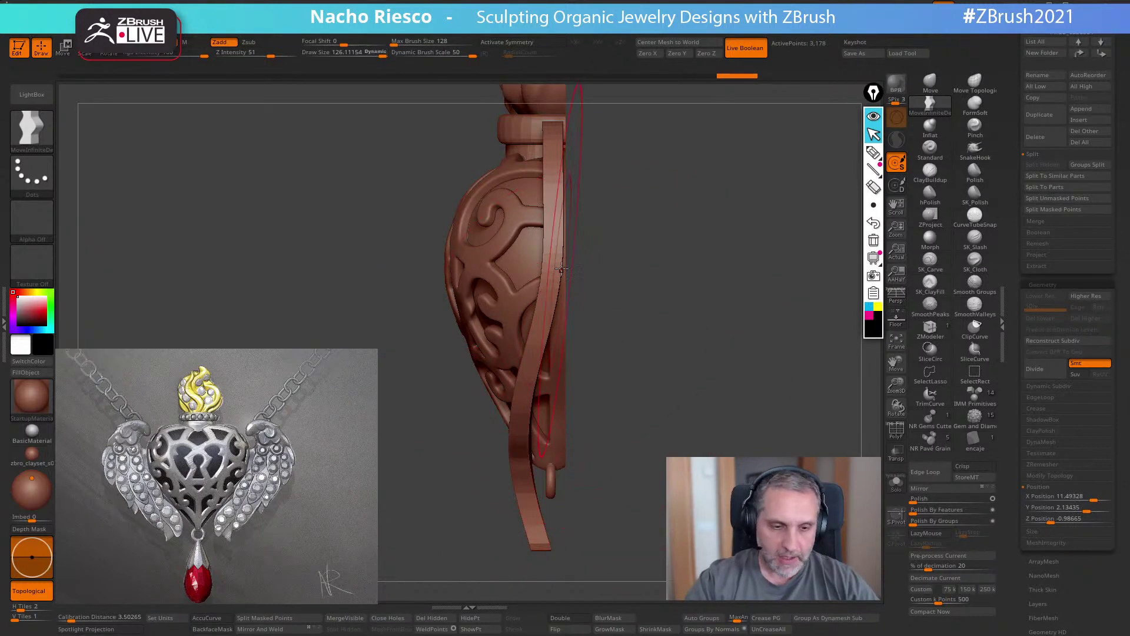
{"action": "left_click_drag", "start_coordinate": [600, 263], "coordinate": [612, 287], "text": "alt"}
{"action": "key", "text": "s"}
{"action": "mouse_move", "coordinate": [564, 174]}
{"action": "left_mouse_down"}
{"action": "mouse_move", "coordinate": [541, 173]}
{"action": "mouse_move", "coordinate": [562, 203]}
{"action": "left_mouse_up"}
{"action": "key", "text": "s"}
{"action": "mouse_move", "coordinate": [566, 203]}
{"action": "left_mouse_down"}
{"action": "mouse_move", "coordinate": [524, 195]}
{"action": "mouse_move", "coordinate": [557, 198]}
{"action": "left_mouse_up"}
{"action": "key", "text": "s"}
{"action": "left_click_drag", "start_coordinate": [553, 247], "coordinate": [565, 249]}
{"action": "key", "text": "s"}
{"action": "mouse_move", "coordinate": [561, 250]}
{"action": "left_mouse_down"}
{"action": "mouse_move", "coordinate": [572, 249]}
{"action": "mouse_move", "coordinate": [544, 201]}
{"action": "left_mouse_up"}
{"action": "key", "text": "s"}
{"action": "mouse_move", "coordinate": [545, 186]}
{"action": "left_mouse_down"}
{"action": "mouse_move", "coordinate": [688, 300]}
{"action": "mouse_move", "coordinate": [771, 412]}
{"action": "left_mouse_up"}
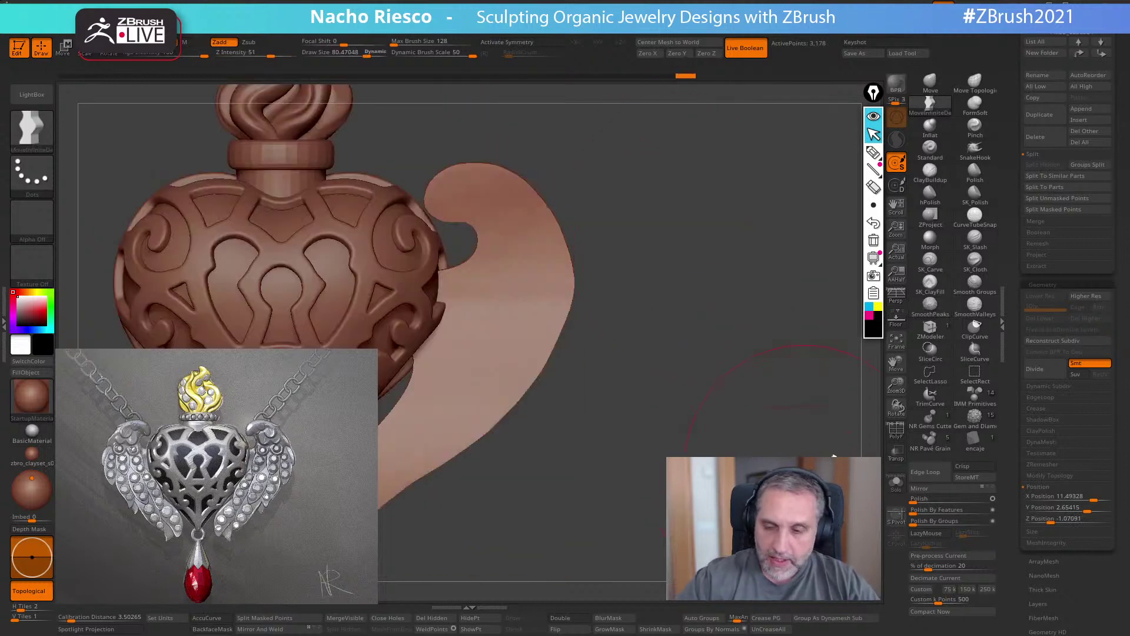
- Push the wing's inner area toward the heart at draw size 64.83242 and adjust the wing's placement with the transform gizmo
{"action": "left_click_drag", "start_coordinate": [854, 478], "coordinate": [708, 452]}
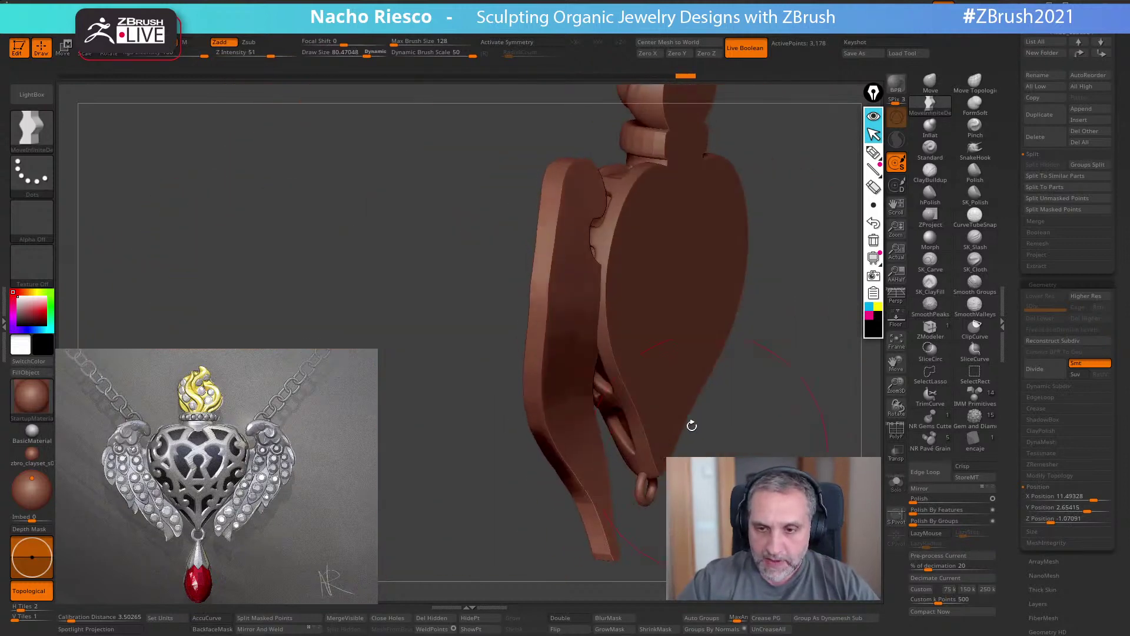
{"action": "left_click_drag", "start_coordinate": [605, 345], "coordinate": [619, 351]}
{"action": "key", "text": "s"}
{"action": "left_click", "coordinate": [607, 351]}
{"action": "right_click_drag", "start_coordinate": [621, 348], "coordinate": [697, 155], "text": "shift"}
{"action": "key", "text": "w"}
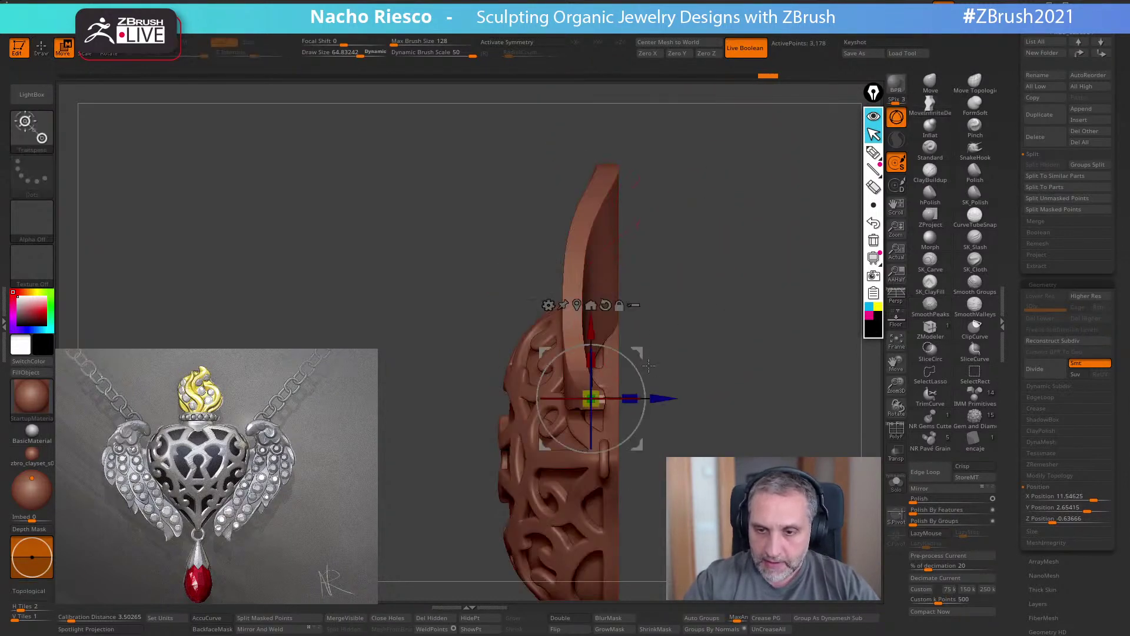
{"action": "left_click_drag", "start_coordinate": [655, 343], "coordinate": [655, 366]}
- Refine the wing's side profile with the MoveInfiniteDepth brush, first at draw size 77.49988 and with a smaller size lower down
{"action": "key", "text": "q"}
{"action": "mouse_move", "coordinate": [736, 347]}
{"action": "right_mouse_down"}
{"action": "mouse_move", "coordinate": [676, 350]}
{"action": "mouse_move", "coordinate": [808, 352]}
{"action": "mouse_move", "coordinate": [776, 383]}
{"action": "mouse_move", "coordinate": [745, 392]}
{"action": "right_mouse_up"}
{"action": "key", "text": "s"}
{"action": "left_click_drag", "start_coordinate": [653, 315], "coordinate": [658, 341]}
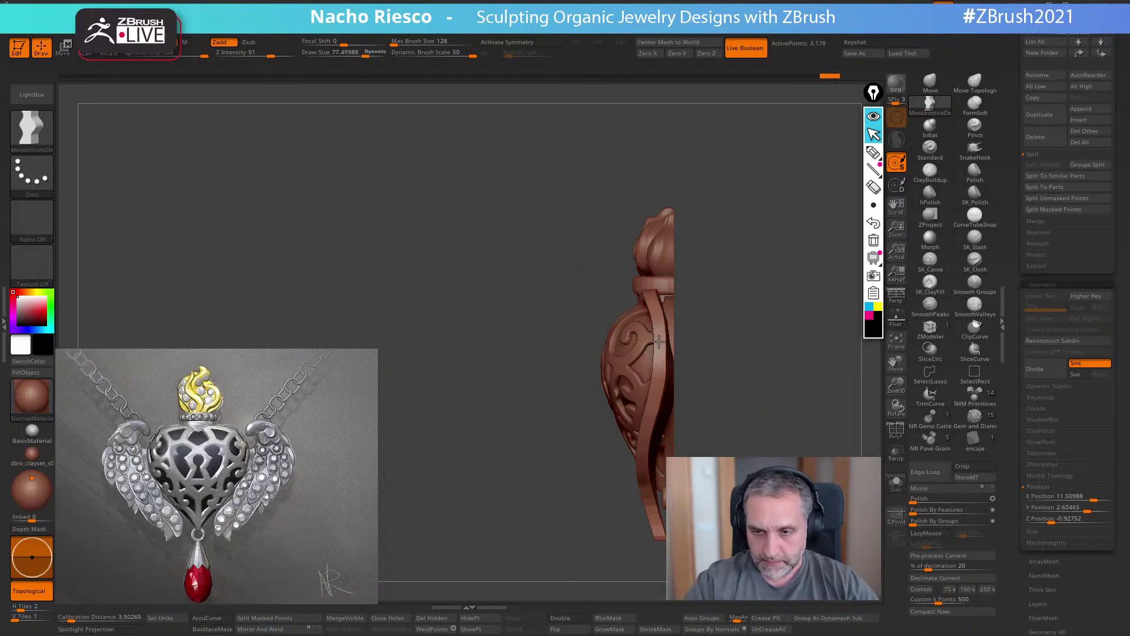
{"action": "mouse_move", "coordinate": [675, 331]}
{"action": "right_mouse_down"}
{"action": "mouse_move", "coordinate": [777, 338]}
{"action": "mouse_move", "coordinate": [732, 339]}
{"action": "mouse_move", "coordinate": [540, 434]}
{"action": "mouse_move", "coordinate": [654, 411]}
{"action": "mouse_move", "coordinate": [641, 421]}
{"action": "right_mouse_up"}
{"action": "key", "text": "s"}
{"action": "left_click_drag", "start_coordinate": [641, 421], "coordinate": [637, 422]}
- Smooth the wing's pointed tip and polish the whole wing to soften its hard edges
{"action": "mouse_move", "coordinate": [522, 454]}
{"action": "left_mouse_down", "text": "shift"}
{"action": "mouse_move", "coordinate": [535, 467]}
{"action": "mouse_move", "coordinate": [521, 454]}
{"action": "left_mouse_up", "text": "shift"}
{"action": "key", "text": "s"}
{"action": "key", "text": "shift"}
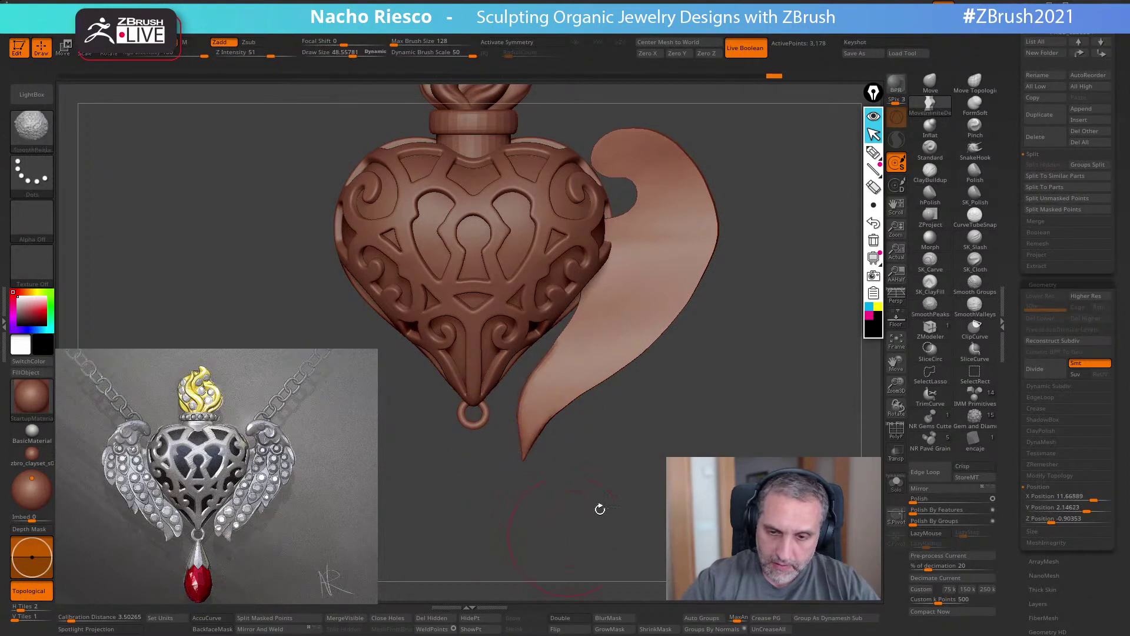
{"action": "left_click_drag", "start_coordinate": [918, 499], "coordinate": [942, 499]}
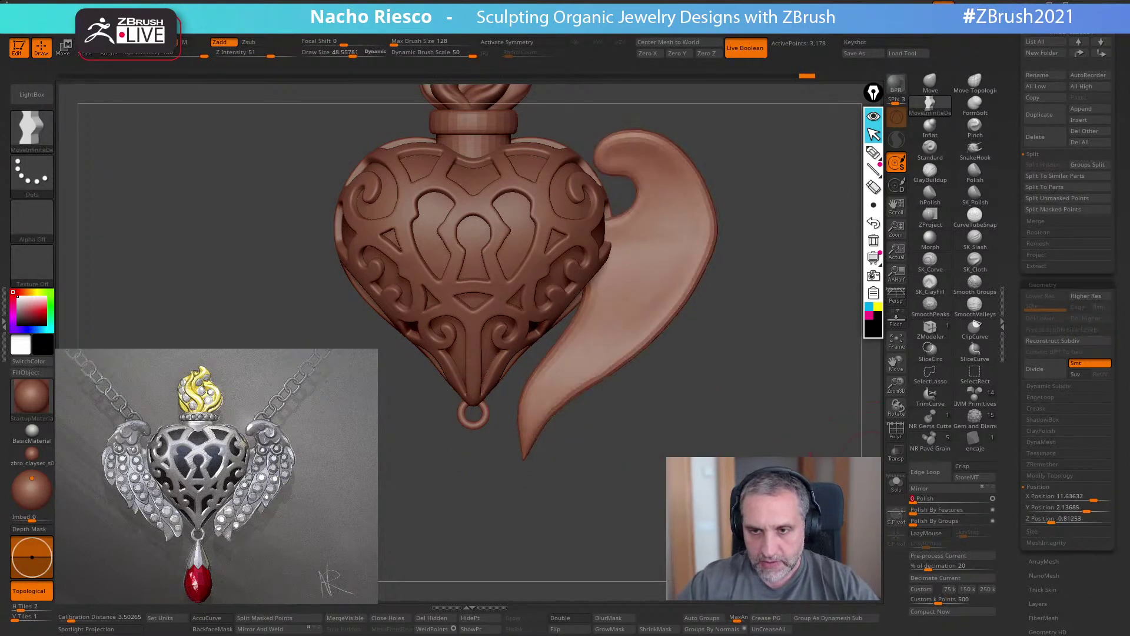
- Reshape the wing's lower tip and blade from the front at draw size 55.7721
{"action": "mouse_move", "coordinate": [557, 430]}
{"action": "left_mouse_down", "text": "alt"}
{"action": "mouse_move", "coordinate": [585, 459]}
{"action": "mouse_move", "coordinate": [608, 443]}
{"action": "left_mouse_up", "text": "alt"}
{"action": "key", "text": "s"}
{"action": "left_click_drag", "start_coordinate": [552, 392], "coordinate": [556, 393]}
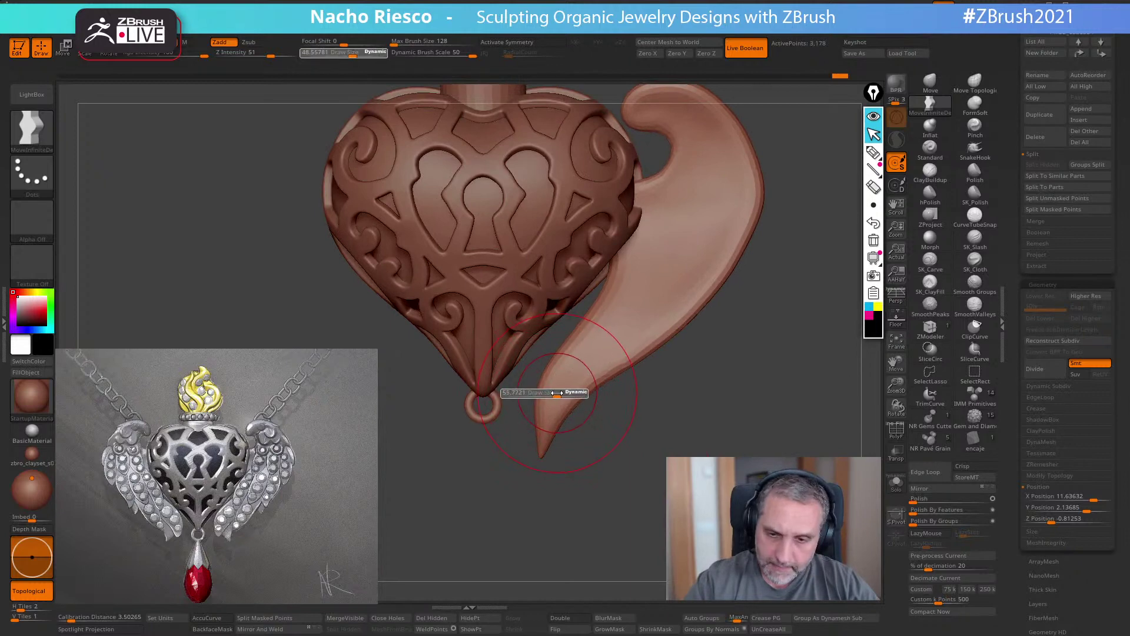
{"action": "mouse_move", "coordinate": [533, 436]}
{"action": "left_mouse_down"}
{"action": "mouse_move", "coordinate": [547, 438]}
{"action": "mouse_move", "coordinate": [549, 407]}
{"action": "mouse_move", "coordinate": [611, 349]}
{"action": "left_mouse_up"}
{"action": "key", "text": "s"}
{"action": "left_click_drag", "start_coordinate": [659, 446], "coordinate": [621, 418]}
- Pull the wing's inner edge in against the side of the heart while working from an oblique view
{"action": "mouse_move", "coordinate": [718, 277]}
{"action": "left_mouse_down"}
{"action": "mouse_move", "coordinate": [751, 315]}
{"action": "mouse_move", "coordinate": [749, 388]}
{"action": "mouse_move", "coordinate": [675, 422]}
{"action": "mouse_move", "coordinate": [736, 429]}
{"action": "left_mouse_up"}
{"action": "key", "text": "s"}
{"action": "left_click_drag", "start_coordinate": [694, 259], "coordinate": [689, 260]}
{"action": "mouse_move", "coordinate": [715, 220]}
{"action": "left_mouse_down"}
{"action": "mouse_move", "coordinate": [734, 270]}
{"action": "mouse_move", "coordinate": [642, 230]}
{"action": "left_mouse_up"}
{"action": "key", "text": "s"}
{"action": "key", "text": "s"}
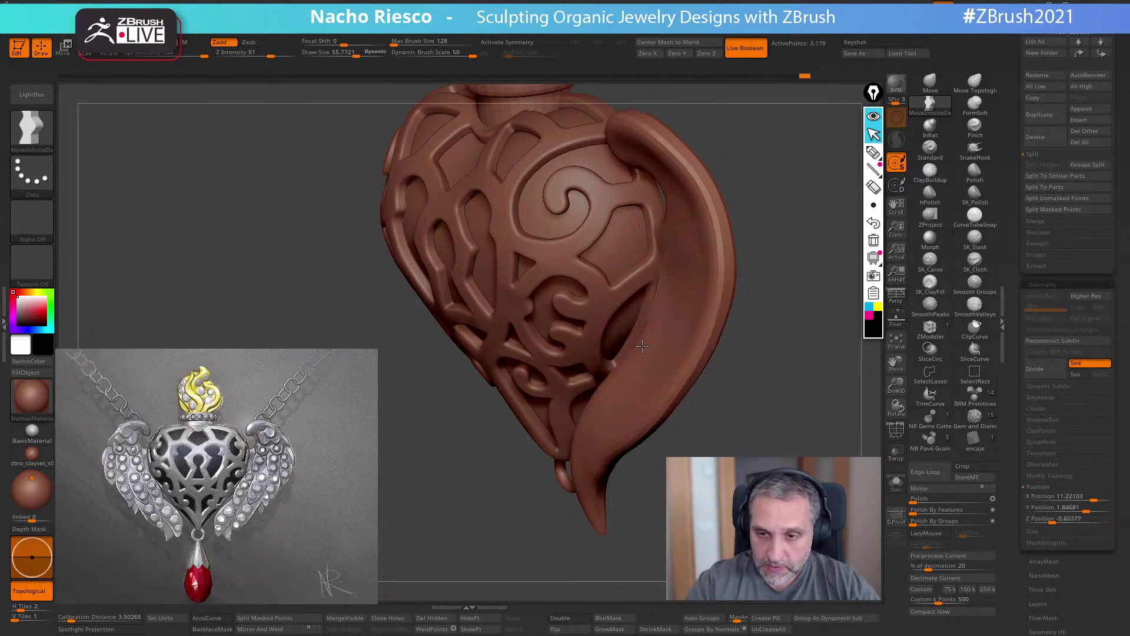
- Refine how the wing's inner edge and middle follow the heart's side, reducing the draw size to 41.85275
{"action": "left_click_drag", "start_coordinate": [749, 206], "coordinate": [767, 205]}
{"action": "key", "text": "s"}
{"action": "left_click_drag", "start_coordinate": [667, 263], "coordinate": [659, 263]}
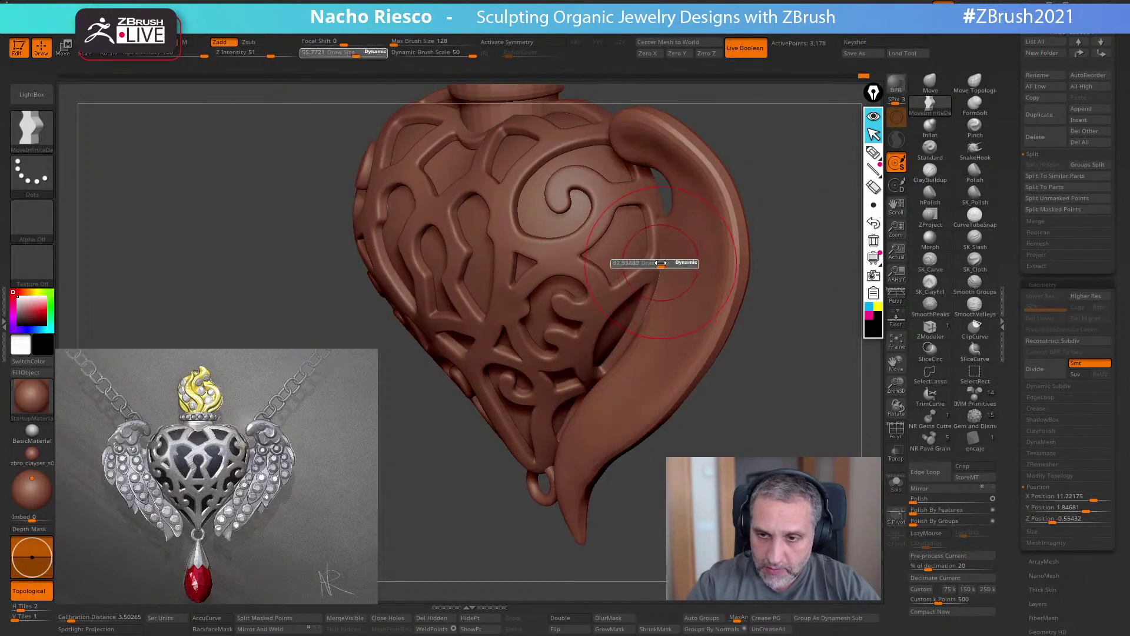
{"action": "left_click_drag", "start_coordinate": [779, 212], "coordinate": [812, 213]}
{"action": "key", "text": "s"}
{"action": "left_click_drag", "start_coordinate": [630, 335], "coordinate": [639, 335]}
{"action": "left_click_drag", "start_coordinate": [689, 424], "coordinate": [738, 429]}
{"action": "key", "text": "s"}
{"action": "left_click_drag", "start_coordinate": [636, 248], "coordinate": [623, 246]}
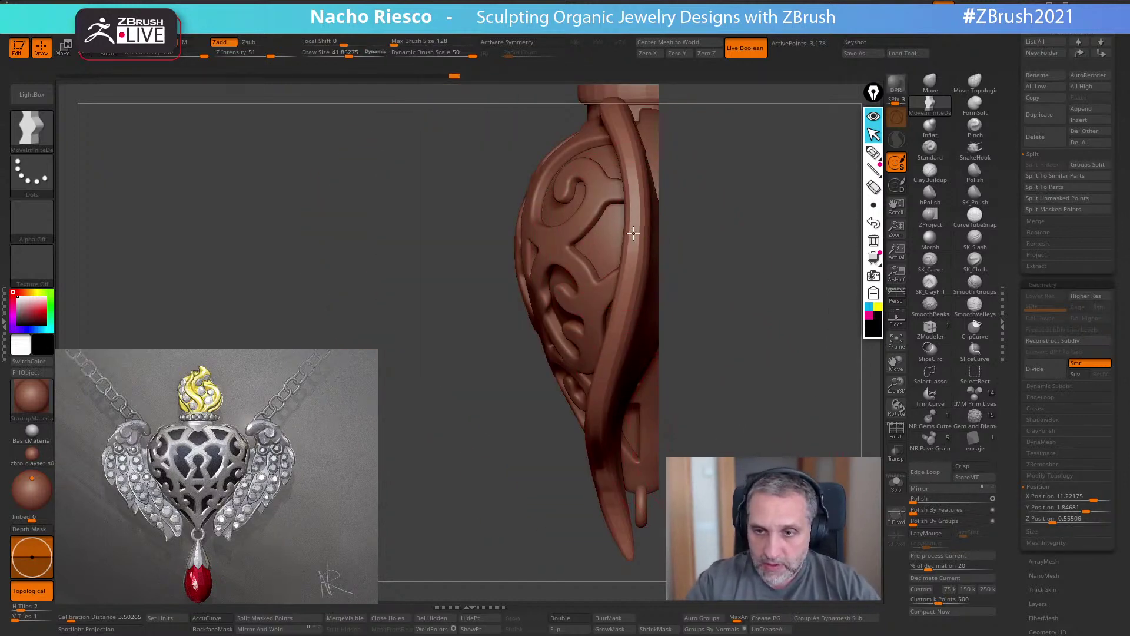
- Adjust the wing's upper curve and swing its lower tip backward in side view at draw size 53.31075
{"action": "left_click_drag", "start_coordinate": [725, 223], "coordinate": [807, 221]}
{"action": "left_click_drag", "start_coordinate": [730, 147], "coordinate": [712, 167]}
{"action": "left_click_drag", "start_coordinate": [575, 449], "coordinate": [706, 343]}
{"action": "key", "text": "s"}
{"action": "mouse_move", "coordinate": [635, 209]}
{"action": "left_mouse_down"}
{"action": "mouse_move", "coordinate": [741, 257]}
{"action": "mouse_move", "coordinate": [709, 265]}
{"action": "left_mouse_up"}
{"action": "left_click_drag", "start_coordinate": [724, 396], "coordinate": [717, 362], "text": "alt"}
{"action": "key", "text": "s"}
{"action": "left_click_drag", "start_coordinate": [614, 453], "coordinate": [592, 440]}
{"action": "left_click_drag", "start_coordinate": [588, 397], "coordinate": [642, 502]}
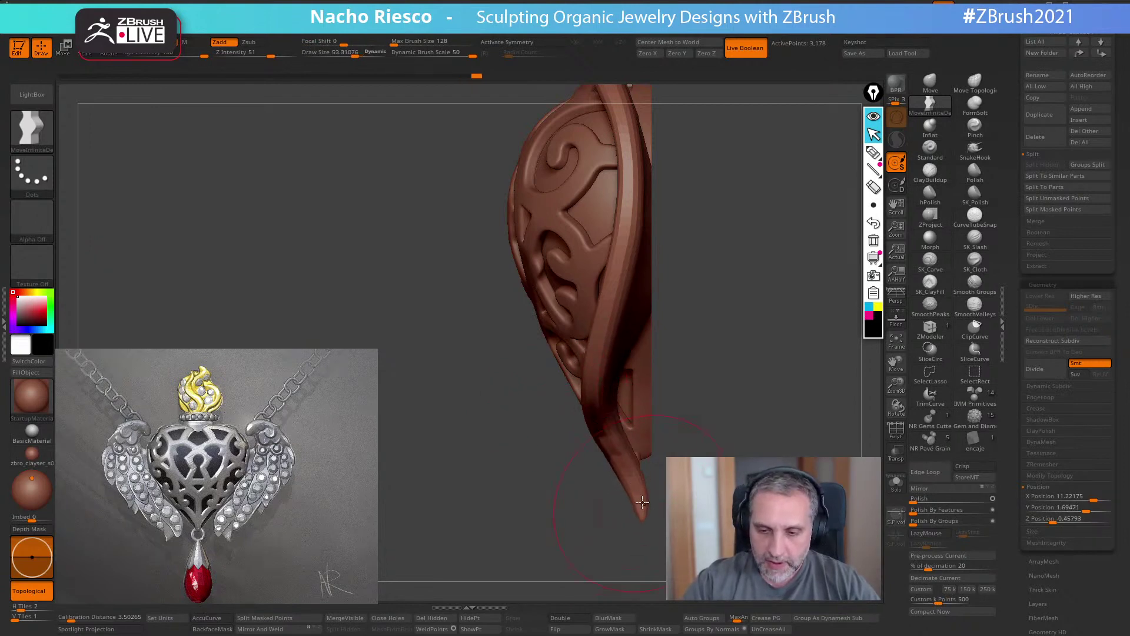
- Adjust the wing's lower tip from the front at draw size 64.83242 and check its profile from the side
{"action": "mouse_move", "coordinate": [712, 448]}
{"action": "left_mouse_down"}
{"action": "mouse_move", "coordinate": [640, 496]}
{"action": "mouse_move", "coordinate": [606, 435]}
{"action": "left_mouse_up"}
{"action": "key", "text": "s"}
{"action": "left_click_drag", "start_coordinate": [620, 500], "coordinate": [626, 500]}
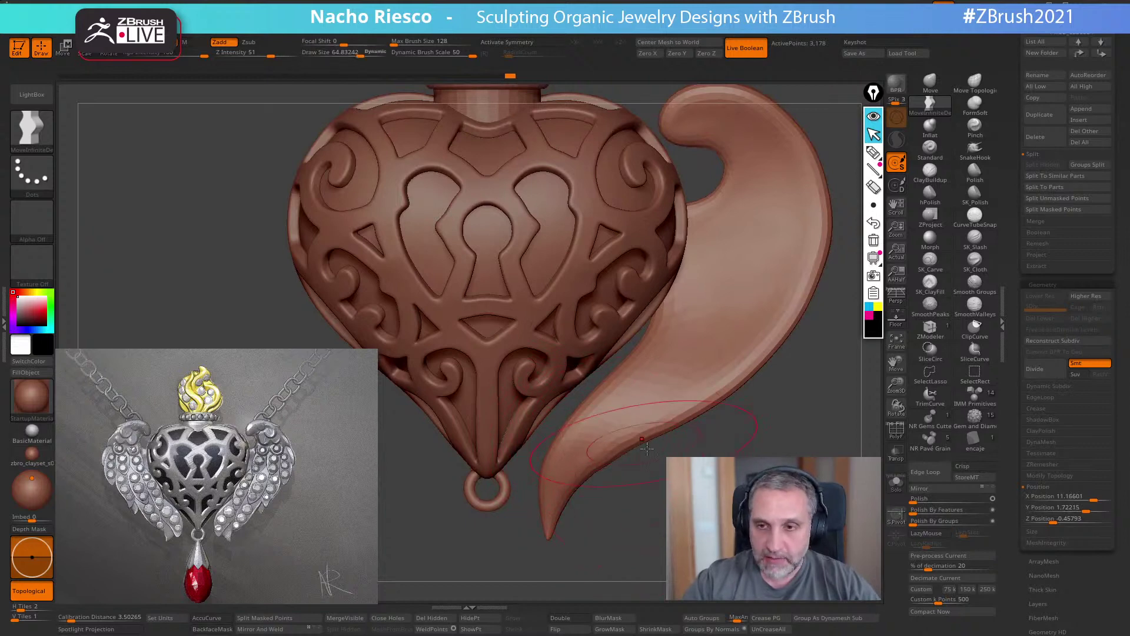
{"action": "left_click_drag", "start_coordinate": [685, 480], "coordinate": [634, 524], "text": "alt"}
{"action": "left_click_drag", "start_coordinate": [727, 494], "coordinate": [879, 465]}
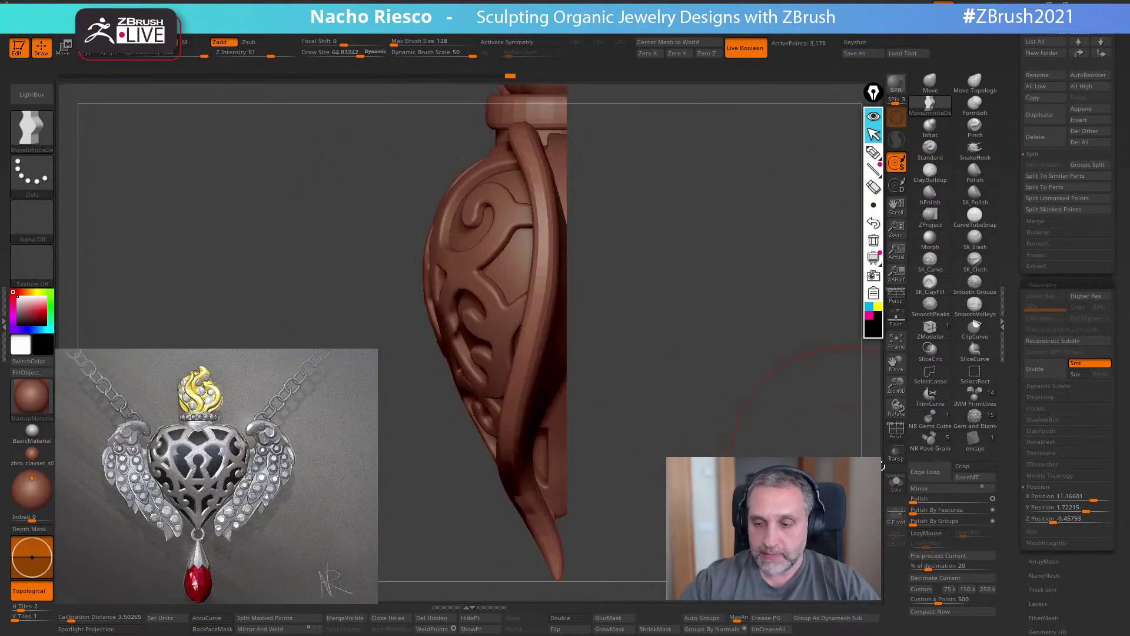
- Isolate the wing and measure its thickness from the side with a transpose line
{"action": "left_click", "coordinate": [901, 491]}
{"action": "left_click_drag", "start_coordinate": [730, 485], "coordinate": [698, 541]}
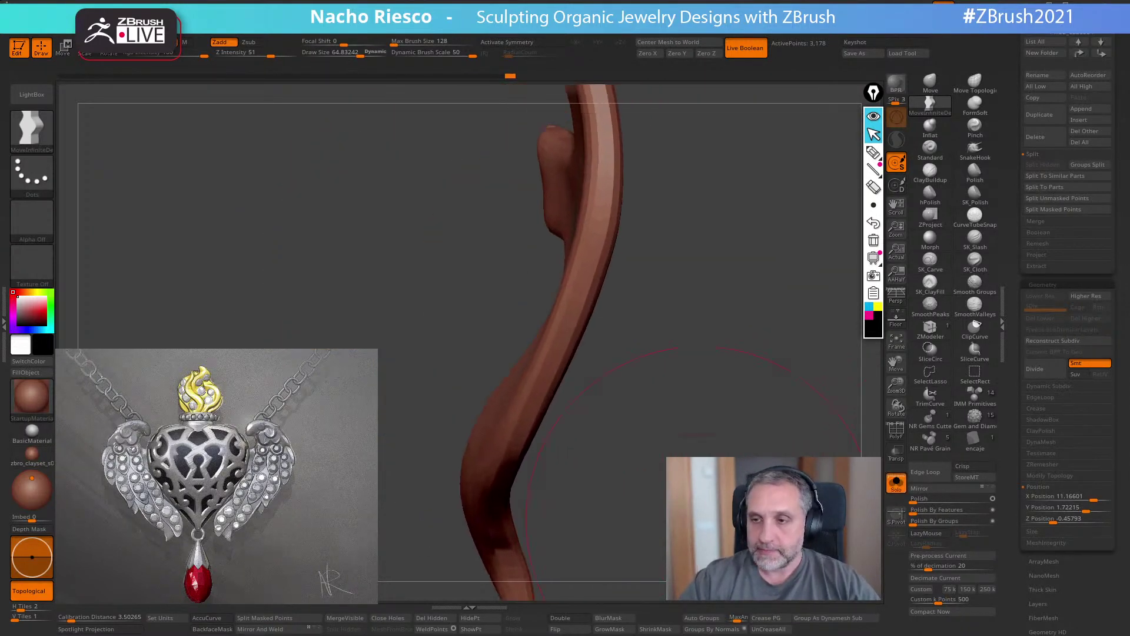
{"action": "key", "text": "w"}
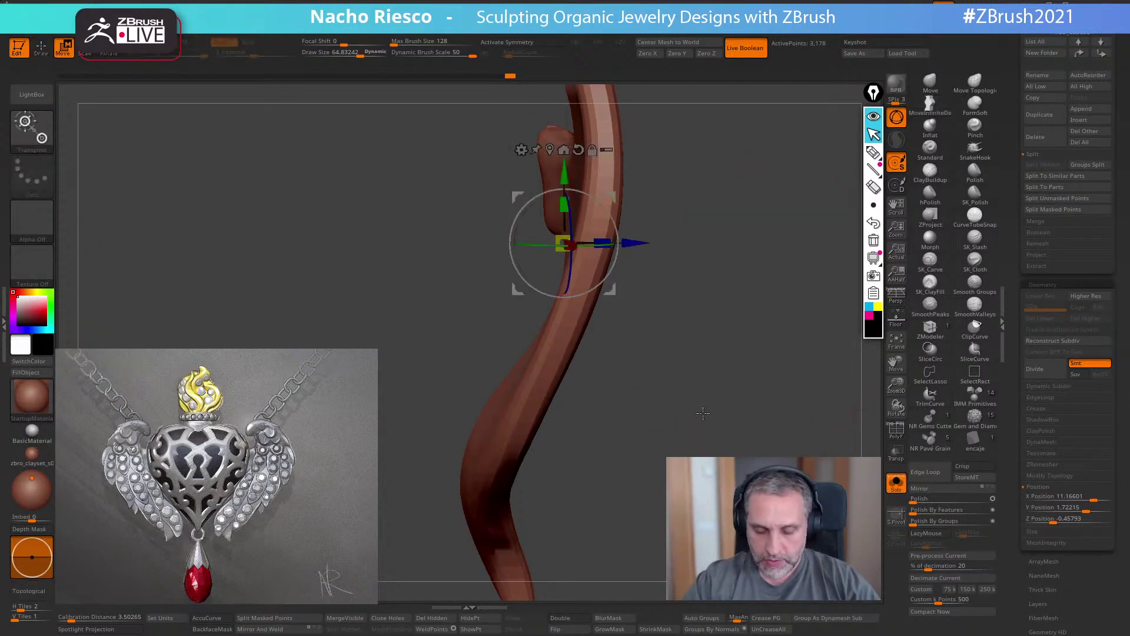
{"action": "key", "text": "y"}
{"action": "left_click_drag", "start_coordinate": [670, 352], "coordinate": [656, 391], "text": "alt"}
{"action": "left_click_drag", "start_coordinate": [545, 344], "coordinate": [601, 353]}
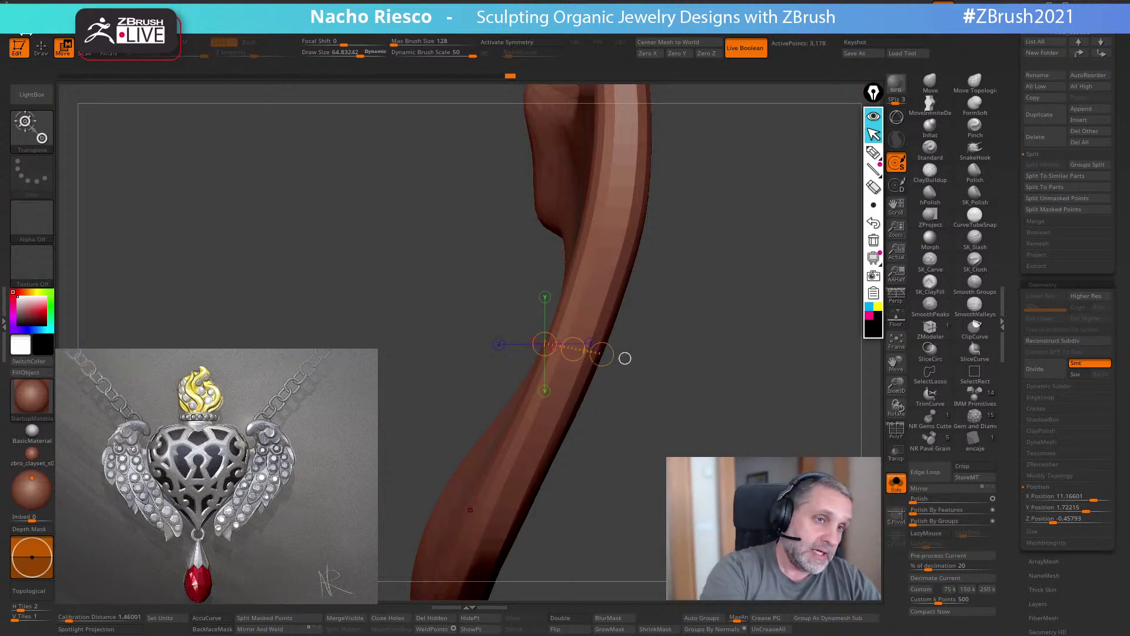
{"action": "mouse_move", "coordinate": [624, 358]}
{"action": "left_mouse_down"}
{"action": "mouse_move", "coordinate": [570, 362]}
{"action": "mouse_move", "coordinate": [631, 551]}
{"action": "left_mouse_up"}
{"action": "key", "text": "q"}
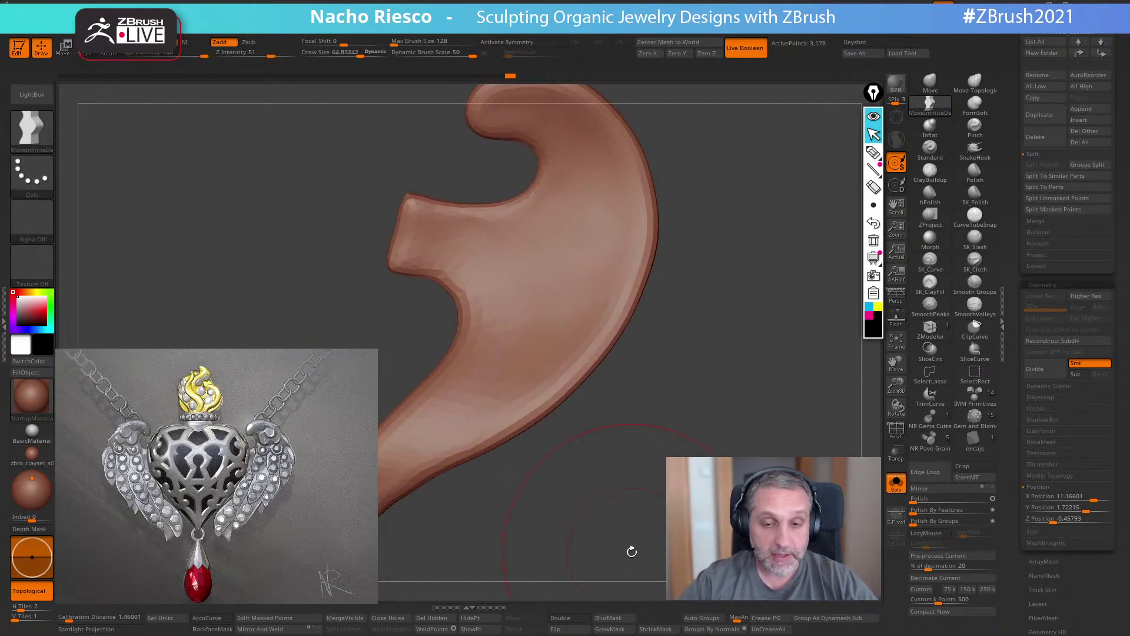
{"action": "mouse_move", "coordinate": [632, 551]}
{"action": "left_mouse_down"}
{"action": "mouse_move", "coordinate": [700, 429]}
{"action": "mouse_move", "coordinate": [744, 419]}
{"action": "mouse_move", "coordinate": [742, 455]}
{"action": "left_mouse_up"}
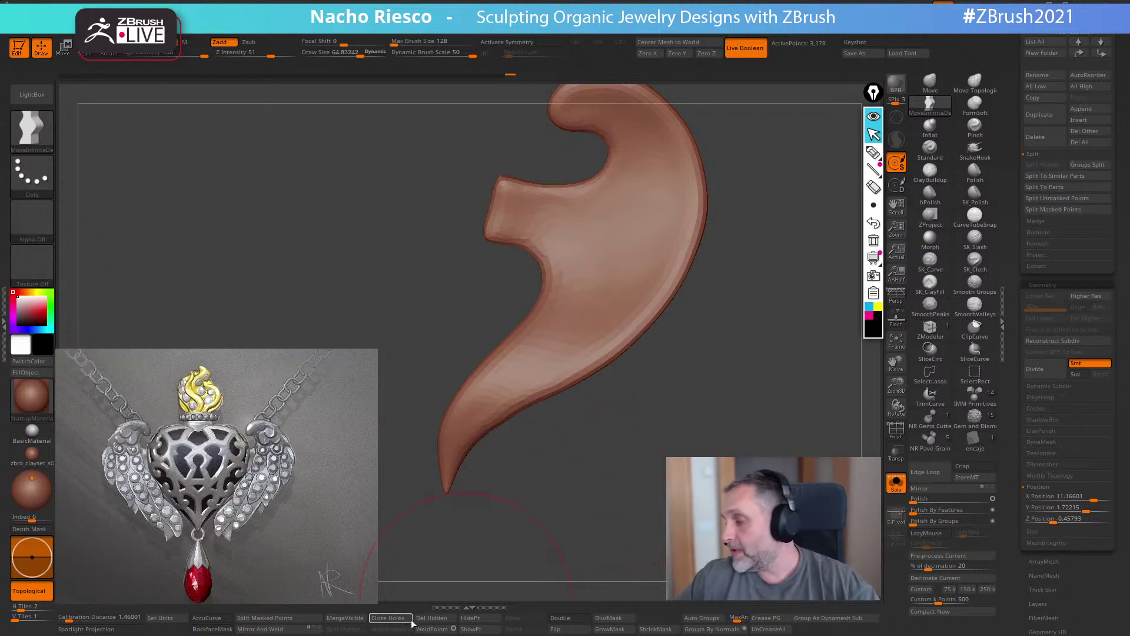
- Show all parts again and measure the pendant's height from the flame's top to the lower ring with a transpose line
{"action": "left_click", "coordinate": [895, 482]}
{"action": "left_click_drag", "start_coordinate": [498, 502], "coordinate": [725, 417], "text": "alt"}
{"action": "left_click_drag", "start_coordinate": [640, 197], "coordinate": [628, 222], "text": "alt"}
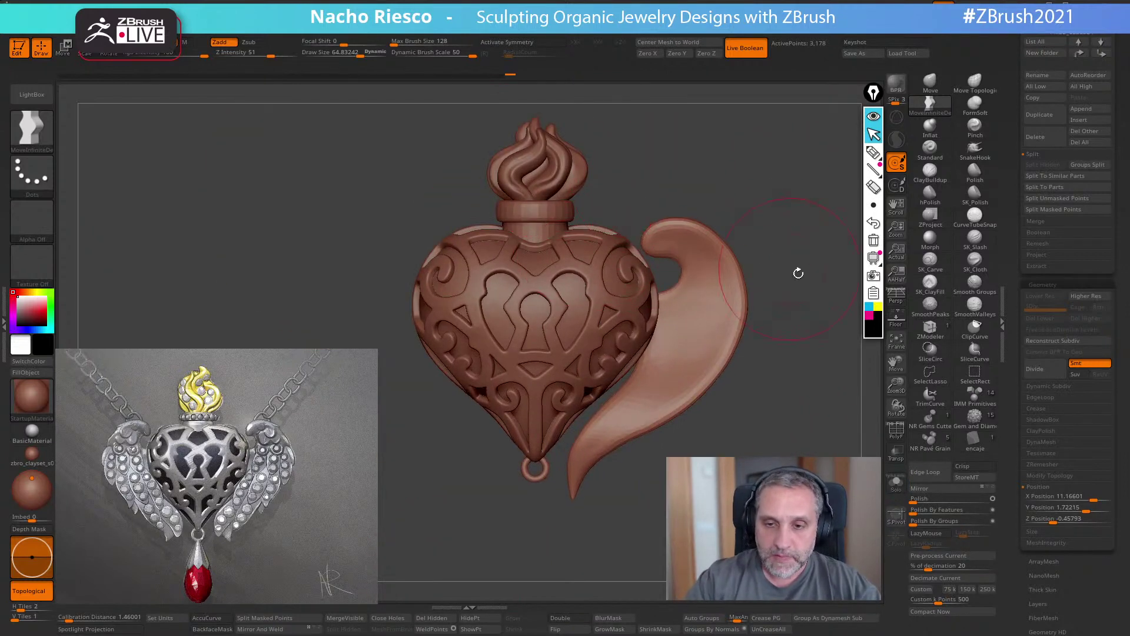
{"action": "left_click_drag", "start_coordinate": [790, 269], "coordinate": [787, 272], "text": "alt"}
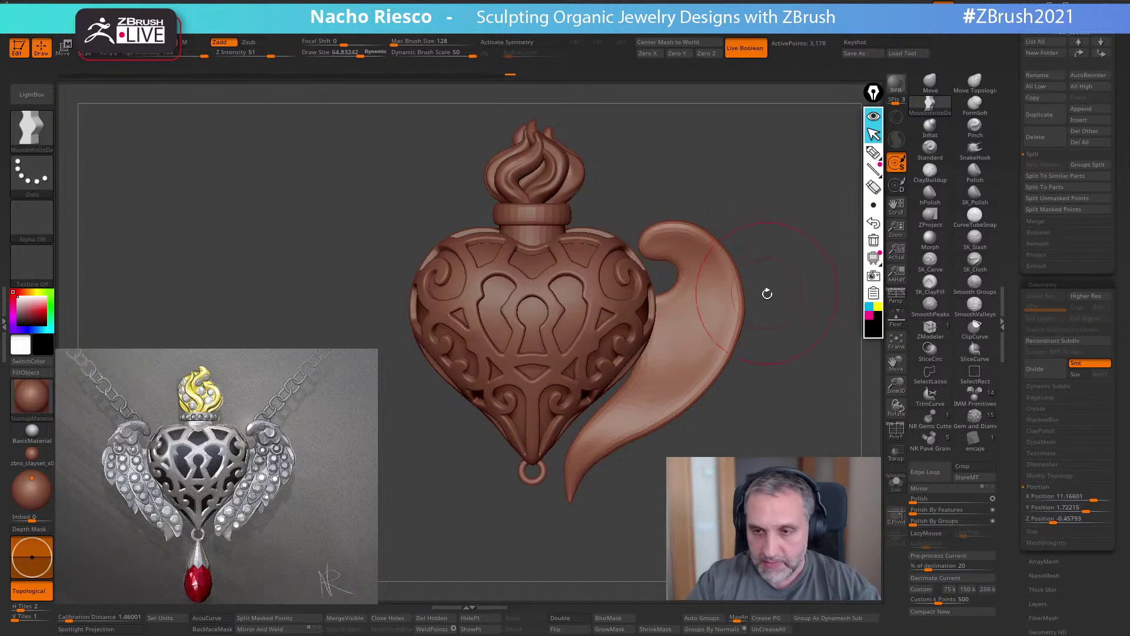
{"action": "key", "text": "w"}
{"action": "left_click_drag", "start_coordinate": [533, 120], "coordinate": [542, 465], "text": "shift"}
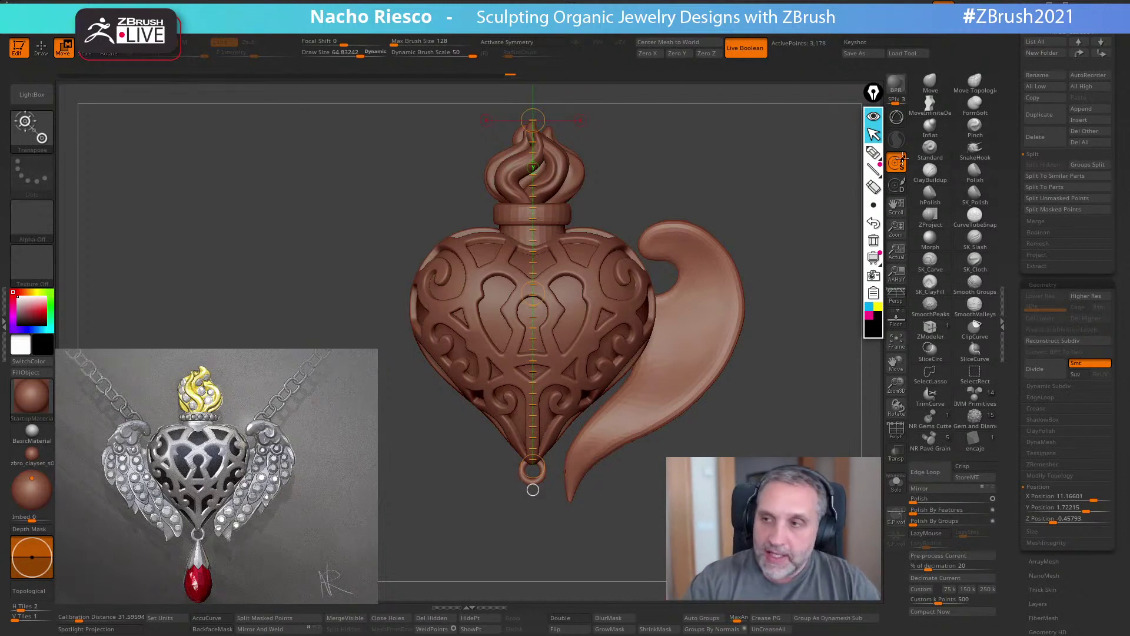
- Hide the inner Sacred Heart2 subtool and select the openwork subtool Extract1
{"action": "left_click_drag", "start_coordinate": [1007, 158], "coordinate": [1007, 250]}
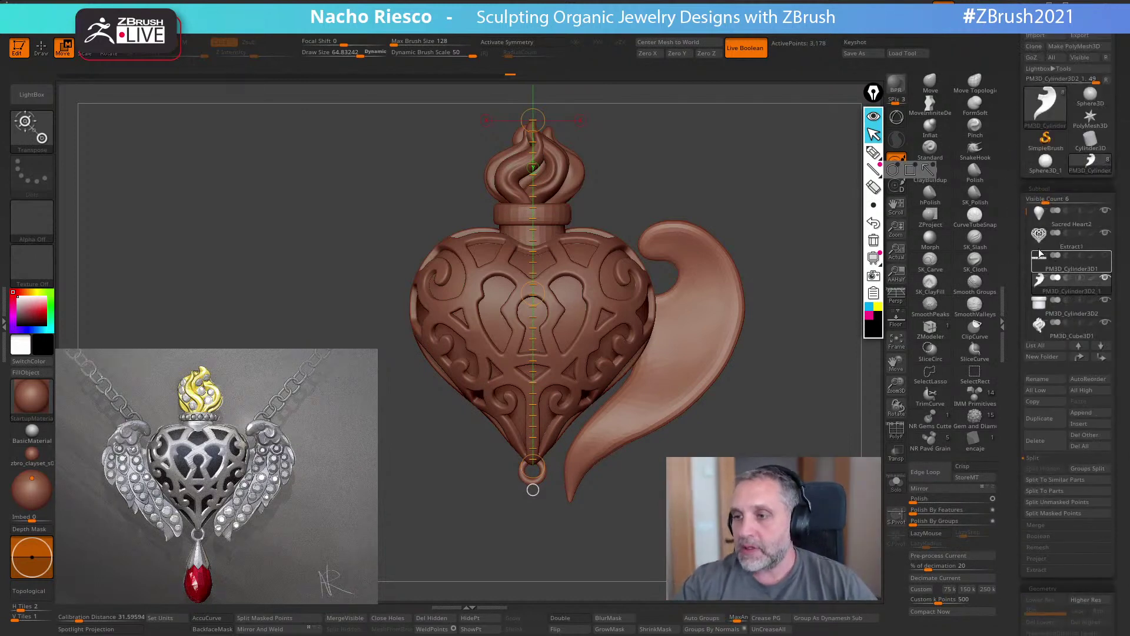
{"action": "left_click", "coordinate": [1105, 210]}
{"action": "left_click_drag", "start_coordinate": [701, 509], "coordinate": [663, 512]}
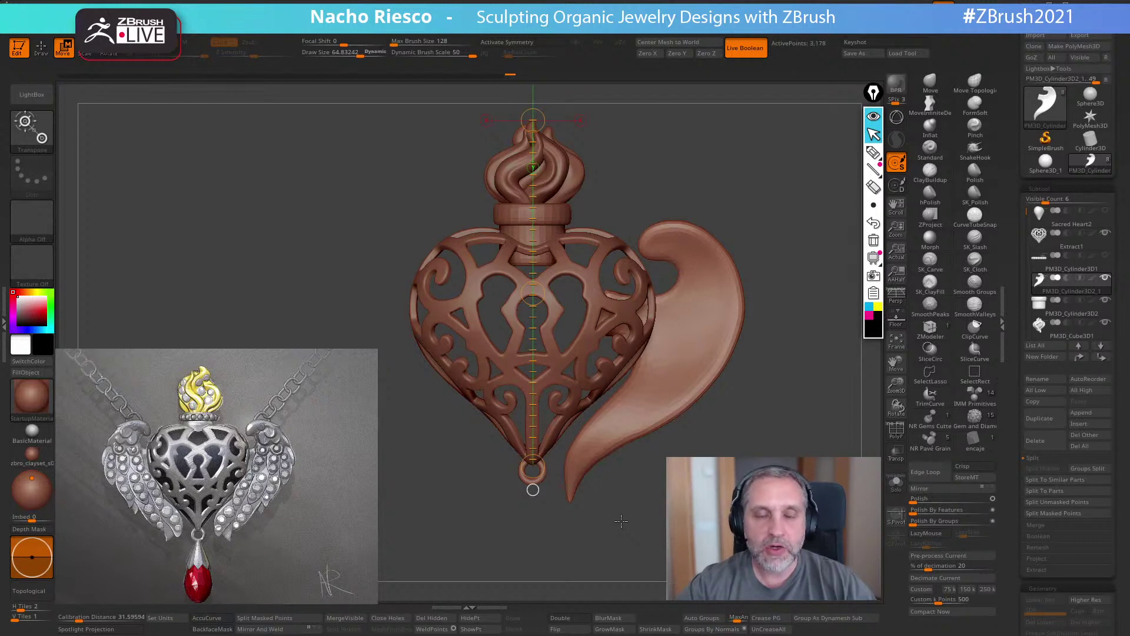
{"action": "mouse_move", "coordinate": [660, 505]}
{"action": "left_mouse_down"}
{"action": "mouse_move", "coordinate": [618, 506]}
{"action": "mouse_move", "coordinate": [639, 506]}
{"action": "left_mouse_up"}
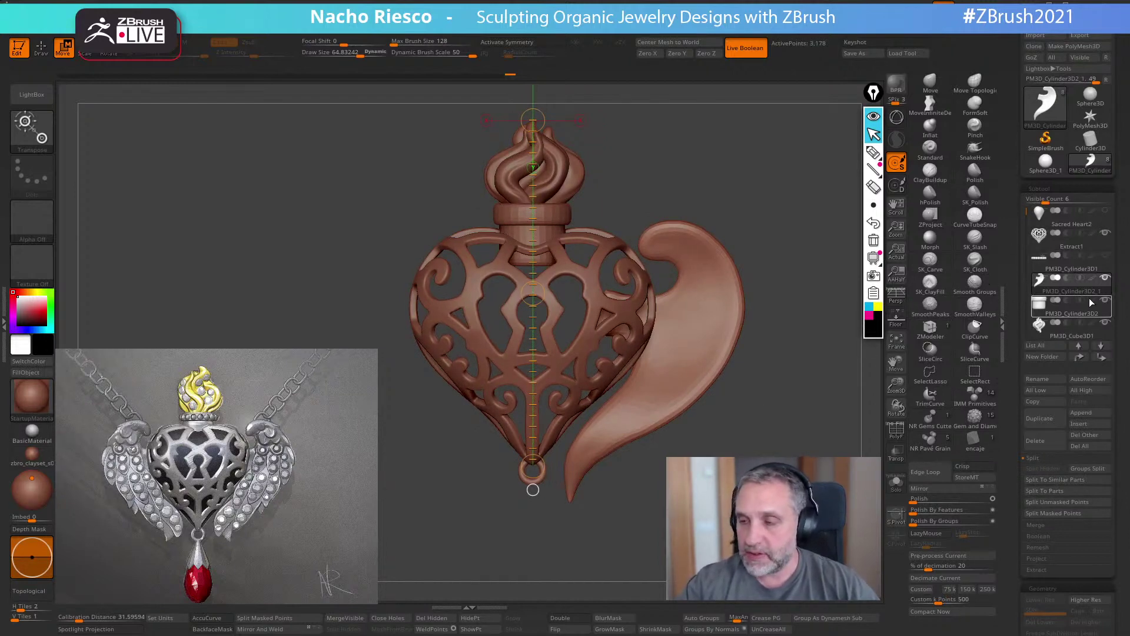
{"action": "mouse_move", "coordinate": [1103, 262]}
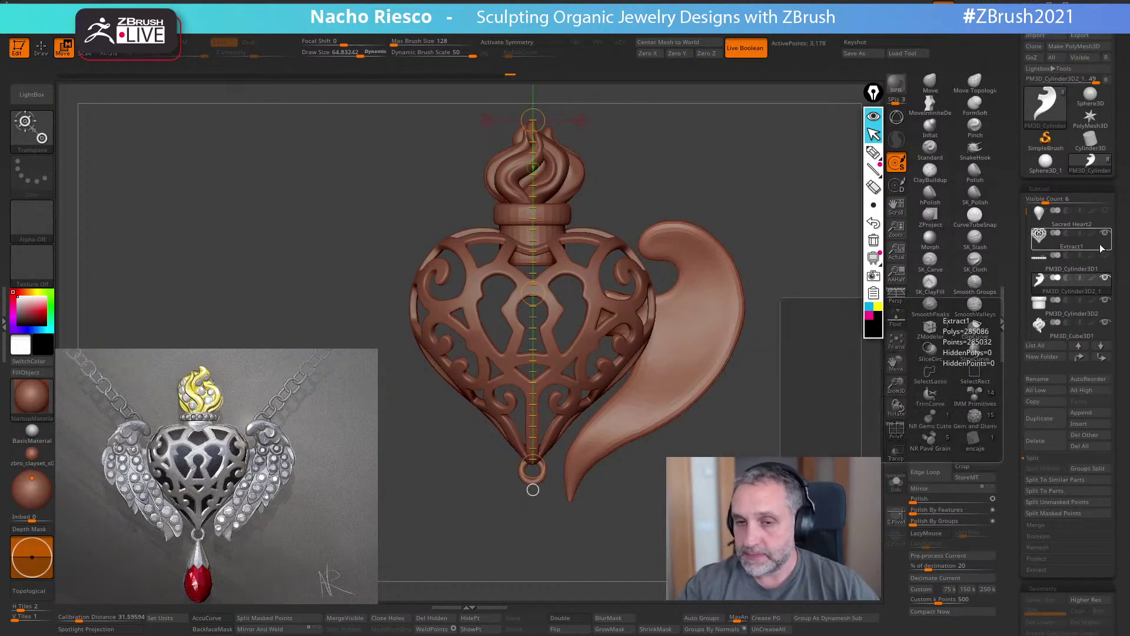
{"action": "left_click", "coordinate": [1083, 234]}
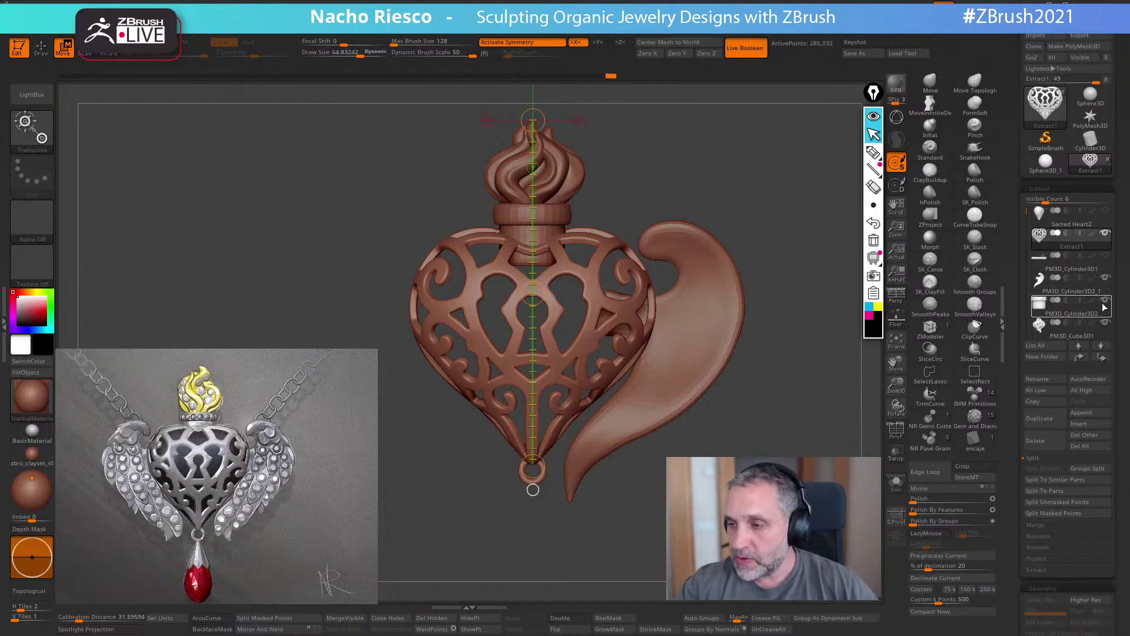
- Examine the openwork heart from an angle and the front, then return to Draw mode with the inner heart shown again
{"action": "mouse_move", "coordinate": [1105, 293]}
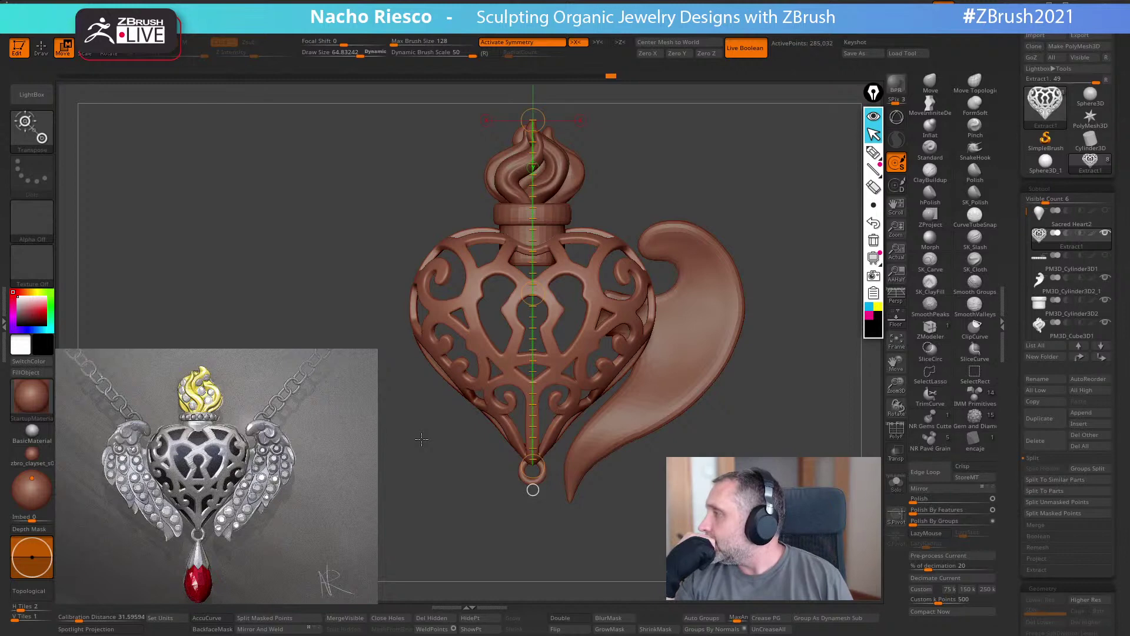
{"action": "left_click_drag", "start_coordinate": [782, 363], "coordinate": [818, 361]}
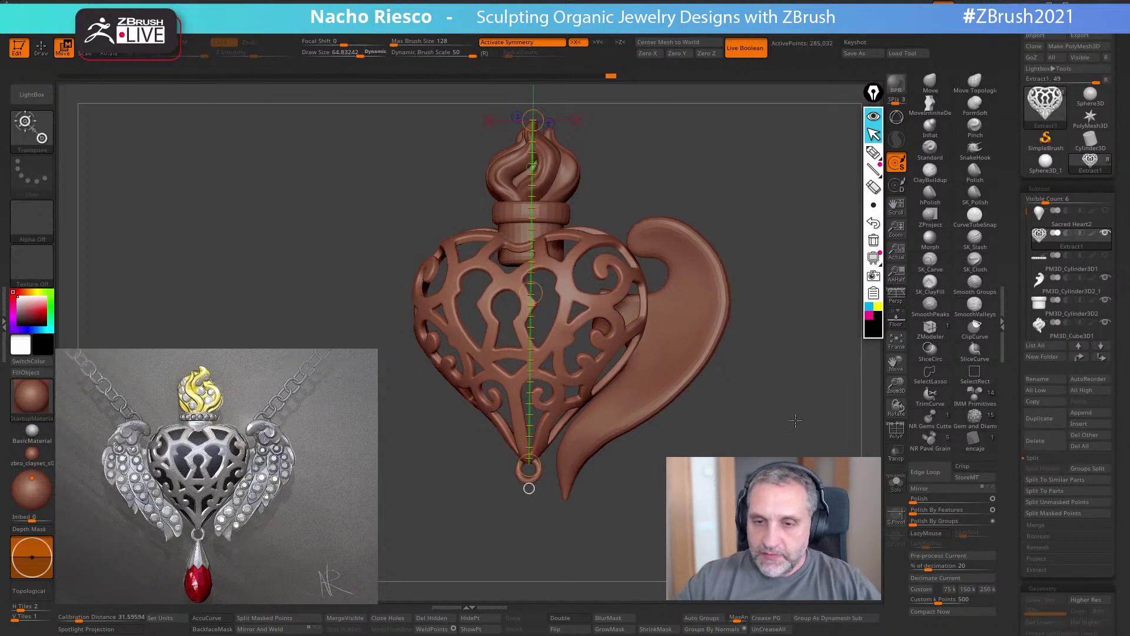
{"action": "left_click_drag", "start_coordinate": [898, 348], "coordinate": [912, 350], "text": "shift"}
{"action": "key", "text": "q"}
{"action": "mouse_move", "coordinate": [783, 453]}
{"action": "left_mouse_down", "text": "alt"}
{"action": "mouse_move", "coordinate": [765, 425]}
{"action": "mouse_move", "coordinate": [755, 522]}
{"action": "mouse_move", "coordinate": [733, 527]}
{"action": "left_mouse_up", "text": "alt"}
{"action": "left_click_drag", "start_coordinate": [677, 489], "coordinate": [731, 529]}
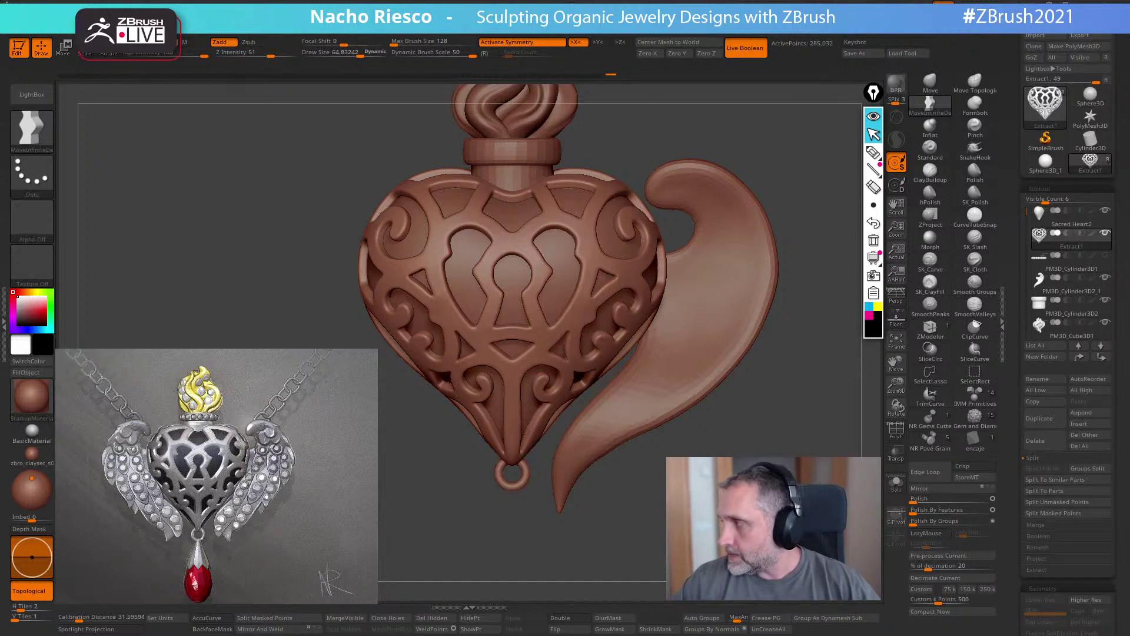
- Examine up close from the front how the wing follows the heart's outline
{"action": "left_click_drag", "start_coordinate": [1012, 519], "coordinate": [1012, 485]}
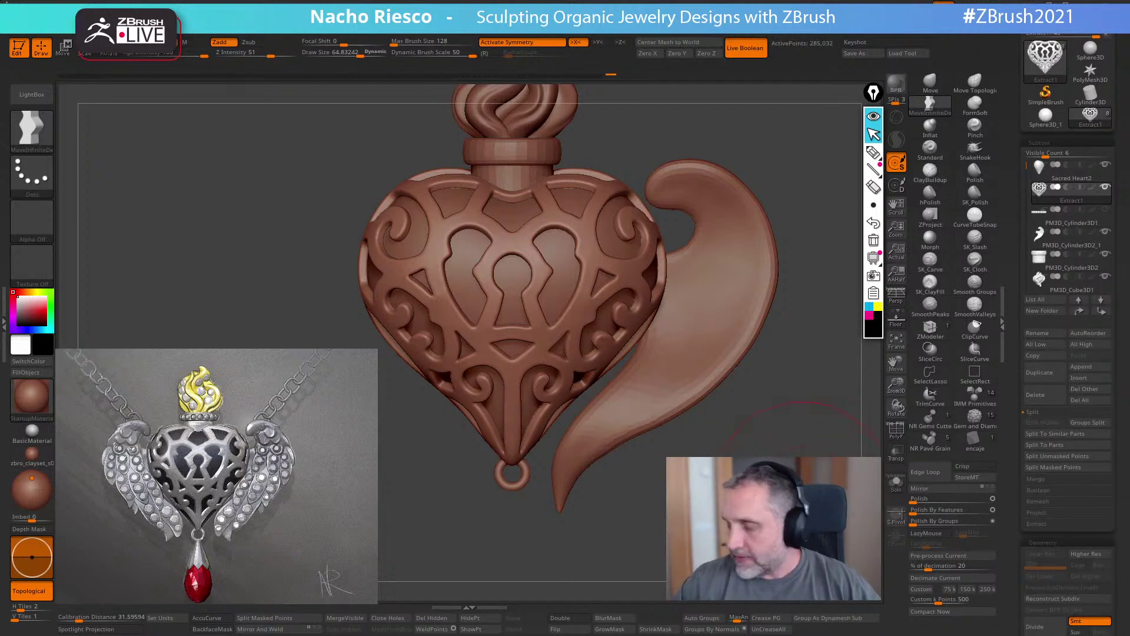
{"action": "left_click_drag", "start_coordinate": [749, 535], "coordinate": [735, 522], "text": "alt"}
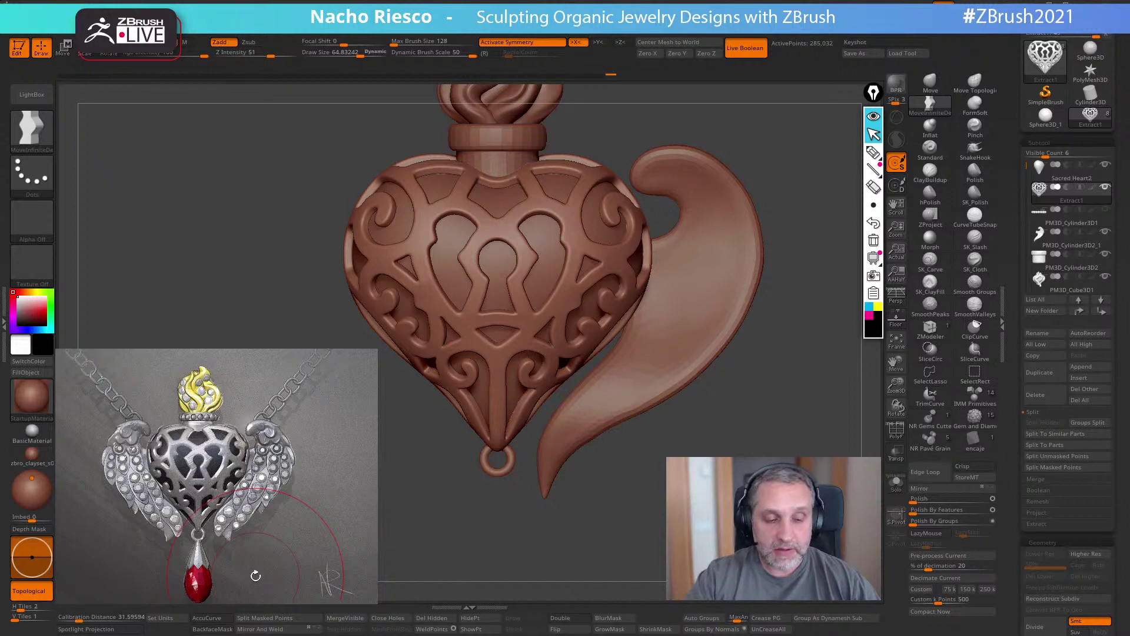
{"action": "left_click_drag", "start_coordinate": [613, 513], "coordinate": [599, 554], "text": "alt"}
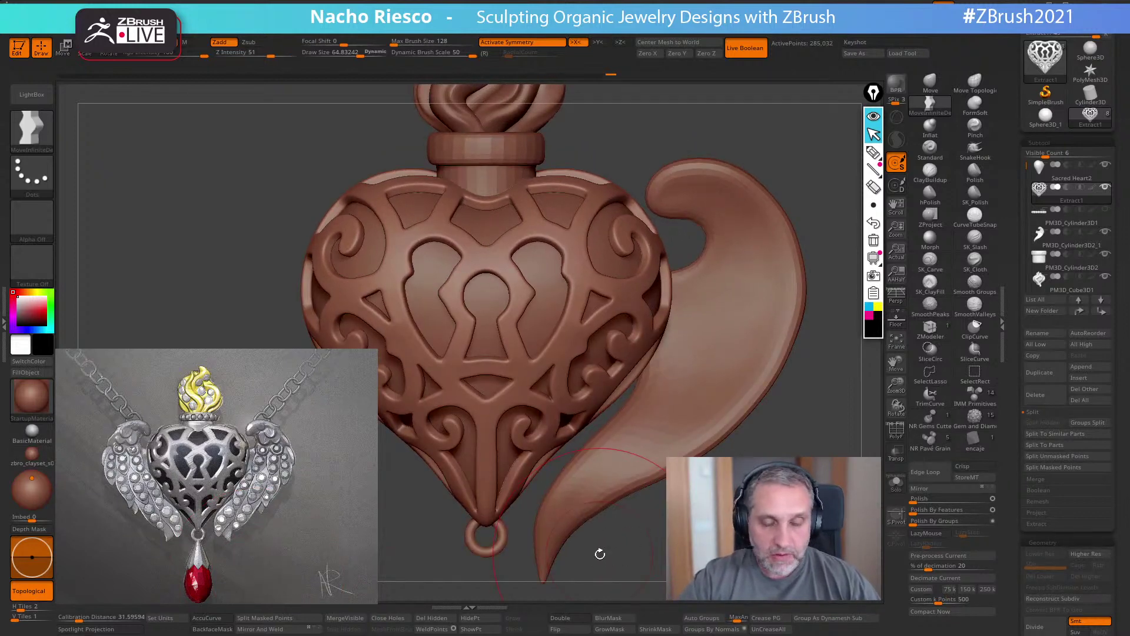
{"action": "mouse_move", "coordinate": [743, 518]}
{"action": "left_mouse_down", "text": "alt"}
{"action": "mouse_move", "coordinate": [716, 494]}
{"action": "mouse_move", "coordinate": [680, 508]}
{"action": "mouse_move", "coordinate": [692, 531]}
{"action": "mouse_move", "coordinate": [720, 527]}
{"action": "left_mouse_up", "text": "alt"}
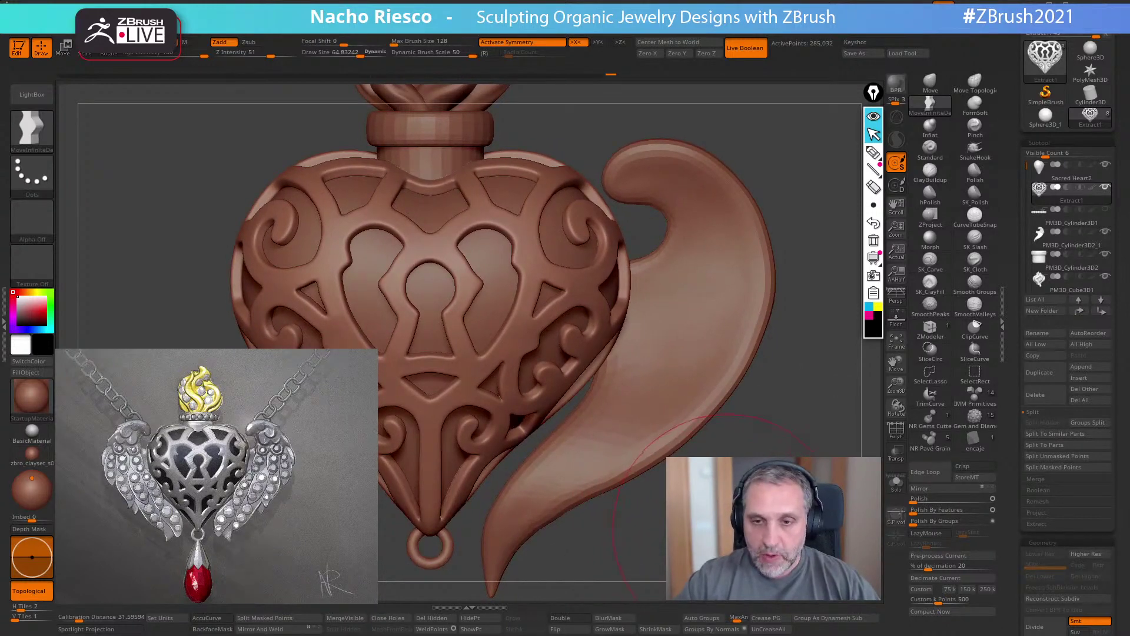
{"action": "left_click_drag", "start_coordinate": [677, 504], "coordinate": [653, 516], "text": "alt"}
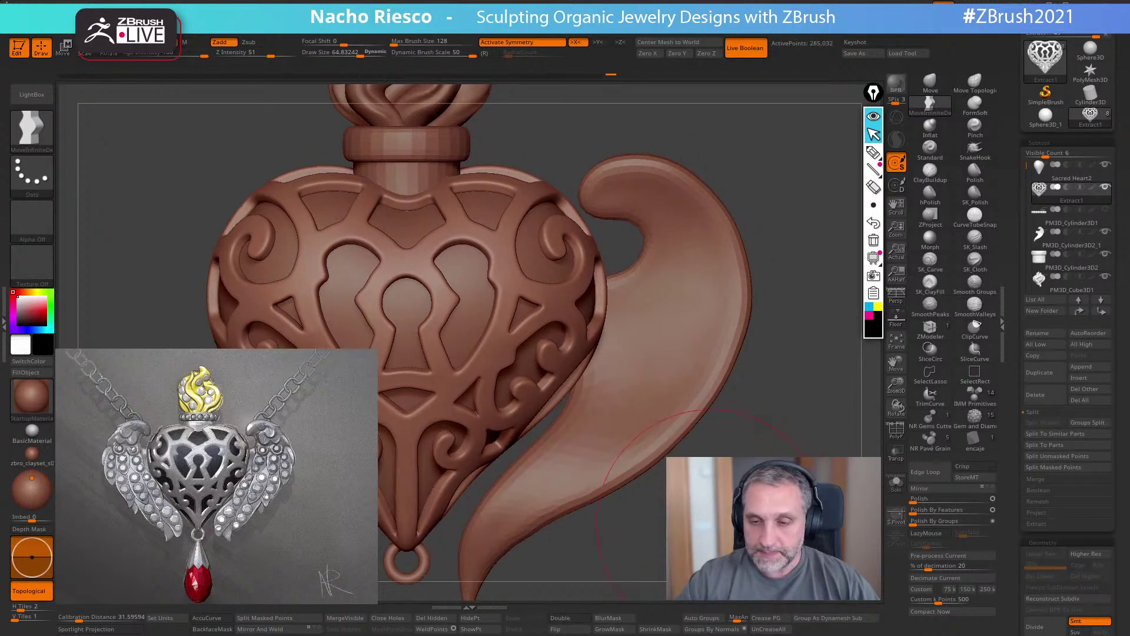
{"action": "left_click_drag", "start_coordinate": [769, 508], "coordinate": [753, 532], "text": "alt"}
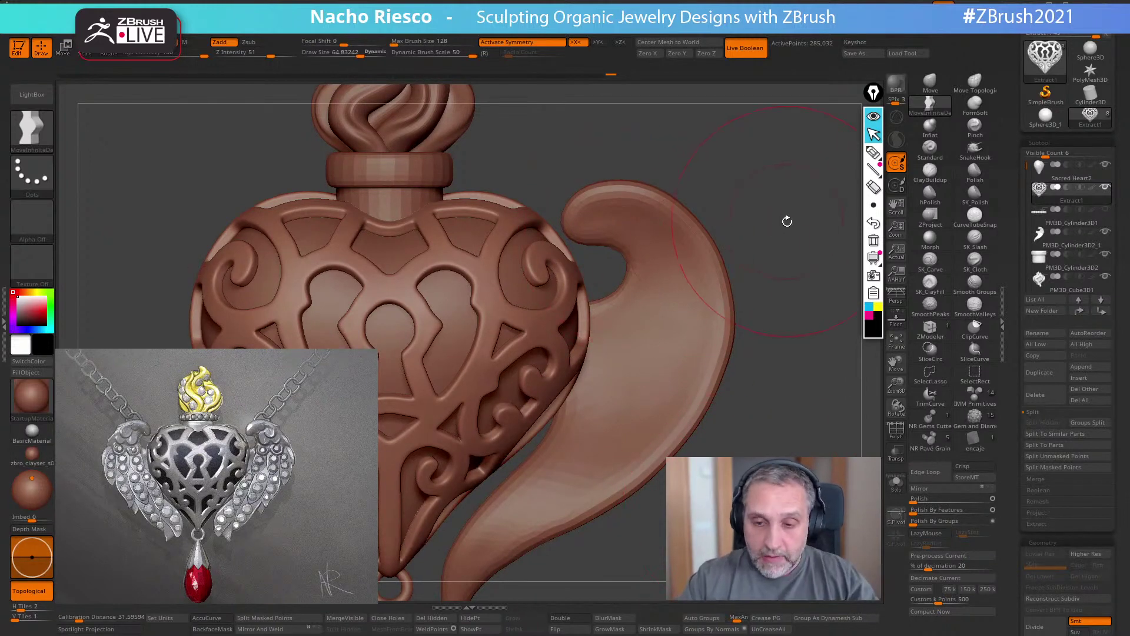
{"action": "left_click_drag", "start_coordinate": [787, 220], "coordinate": [771, 254], "text": "alt"}
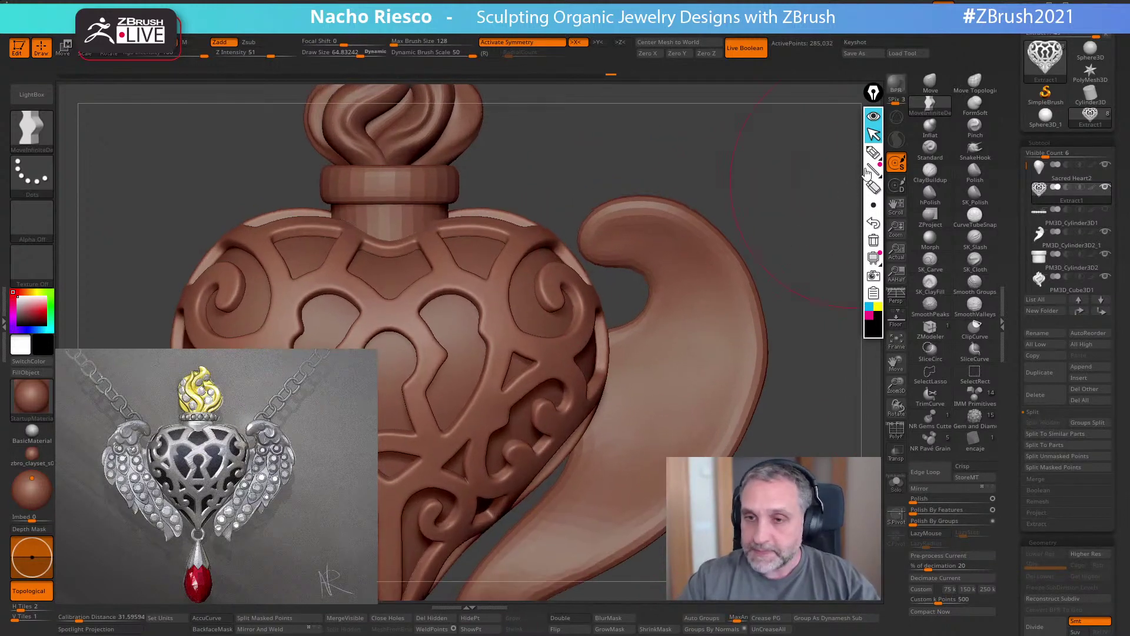
{"action": "key", "text": "ctrl"}
- Select the wing subtool and reshape its upper curl from the front with the current move brush at draw size about 52
{"action": "left_click", "coordinate": [668, 283], "text": "alt"}
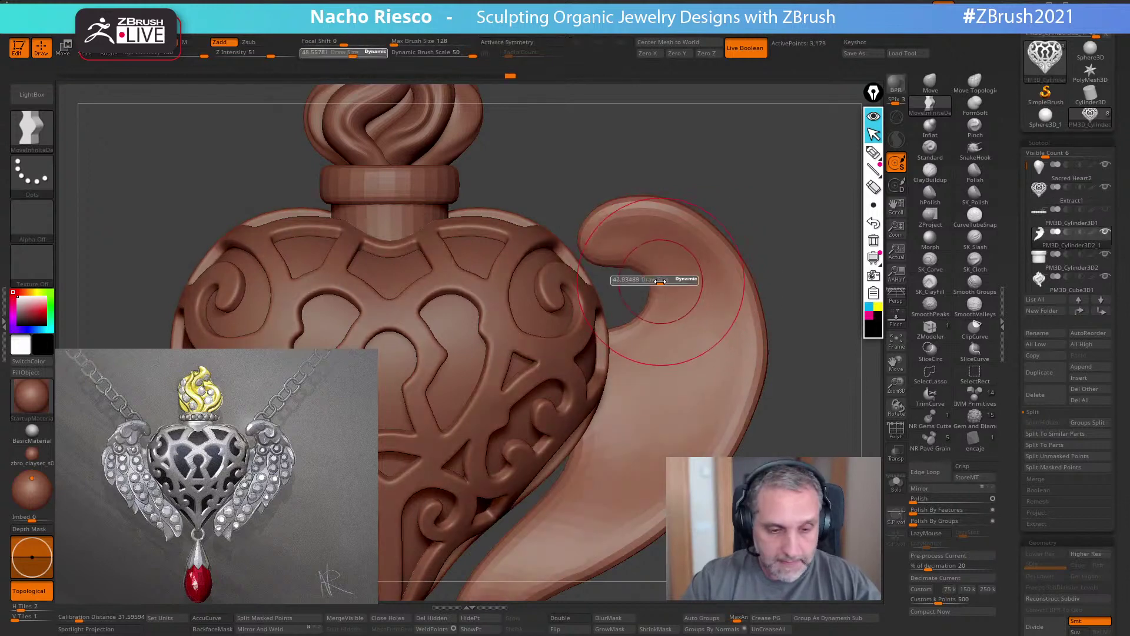
{"action": "key", "text": "s"}
{"action": "left_click_drag", "start_coordinate": [645, 286], "coordinate": [651, 286]}
{"action": "left_click_drag", "start_coordinate": [607, 253], "coordinate": [644, 201]}
{"action": "mouse_move", "coordinate": [790, 212]}
{"action": "left_mouse_down"}
{"action": "mouse_move", "coordinate": [787, 398]}
{"action": "mouse_move", "coordinate": [765, 437]}
{"action": "mouse_move", "coordinate": [777, 377]}
{"action": "left_mouse_up"}
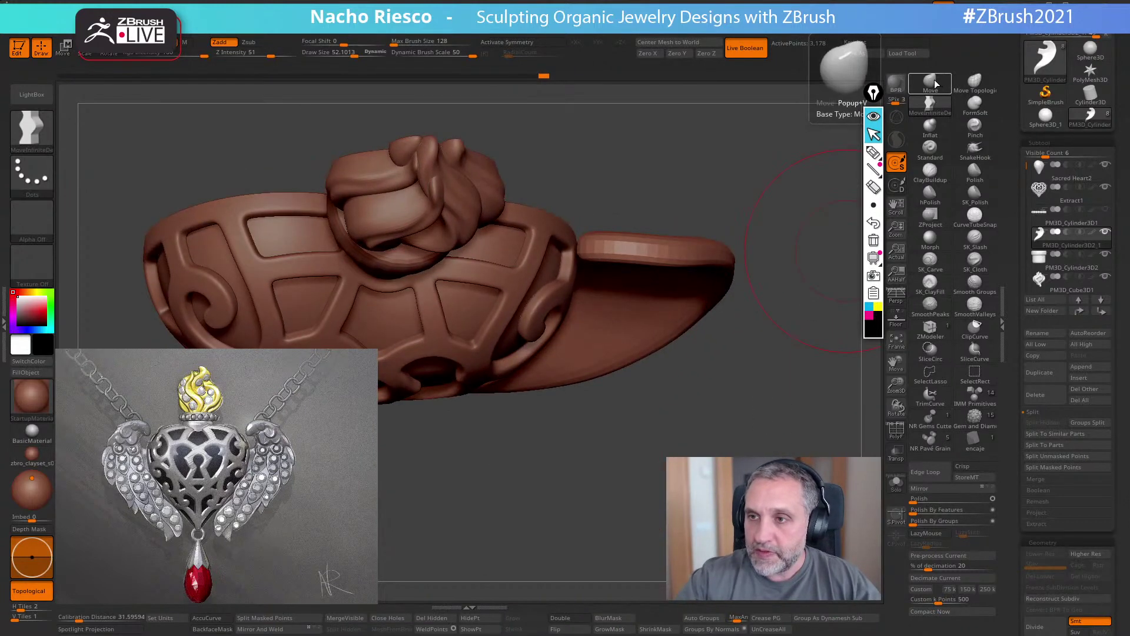
- Adjust the wing's upper curl from above using the Move brush with BackfaceMask enabled, at draw size about 53
{"action": "left_click", "coordinate": [933, 83]}
{"action": "left_click", "coordinate": [212, 628]}
{"action": "key", "text": "s"}
{"action": "mouse_move", "coordinate": [583, 268]}
{"action": "left_mouse_down"}
{"action": "mouse_move", "coordinate": [615, 268]}
{"action": "mouse_move", "coordinate": [627, 253]}
{"action": "left_mouse_up"}
{"action": "key", "text": "s"}
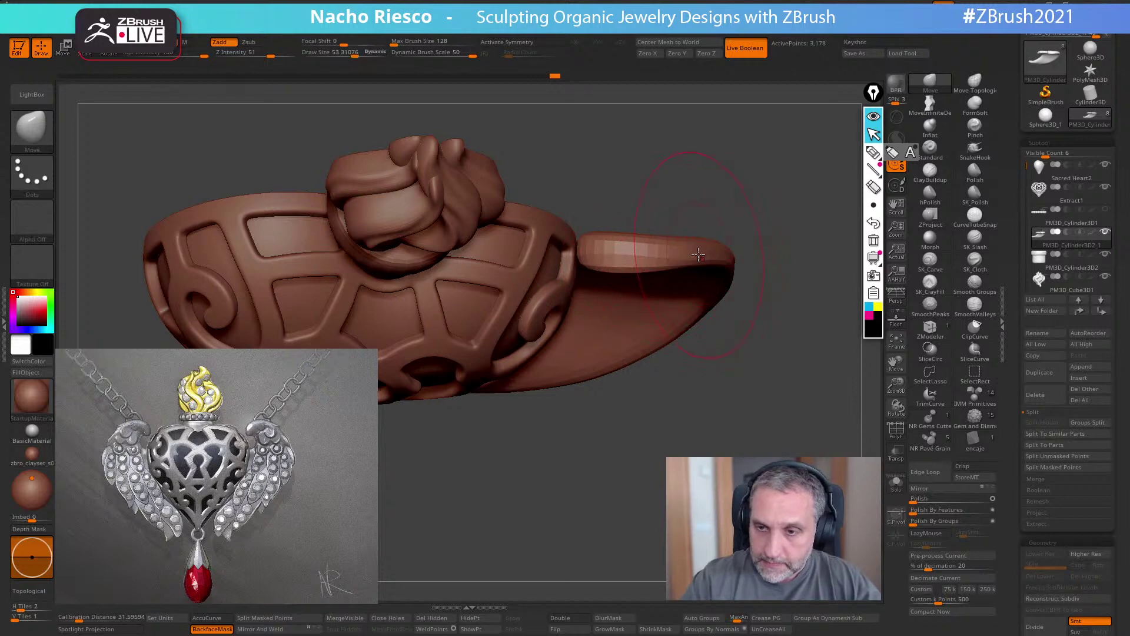
{"action": "mouse_move", "coordinate": [763, 276]}
{"action": "left_mouse_down"}
{"action": "mouse_move", "coordinate": [724, 272]}
{"action": "mouse_move", "coordinate": [771, 409]}
{"action": "mouse_move", "coordinate": [801, 230]}
{"action": "mouse_move", "coordinate": [792, 141]}
{"action": "mouse_move", "coordinate": [714, 189]}
{"action": "left_mouse_up"}
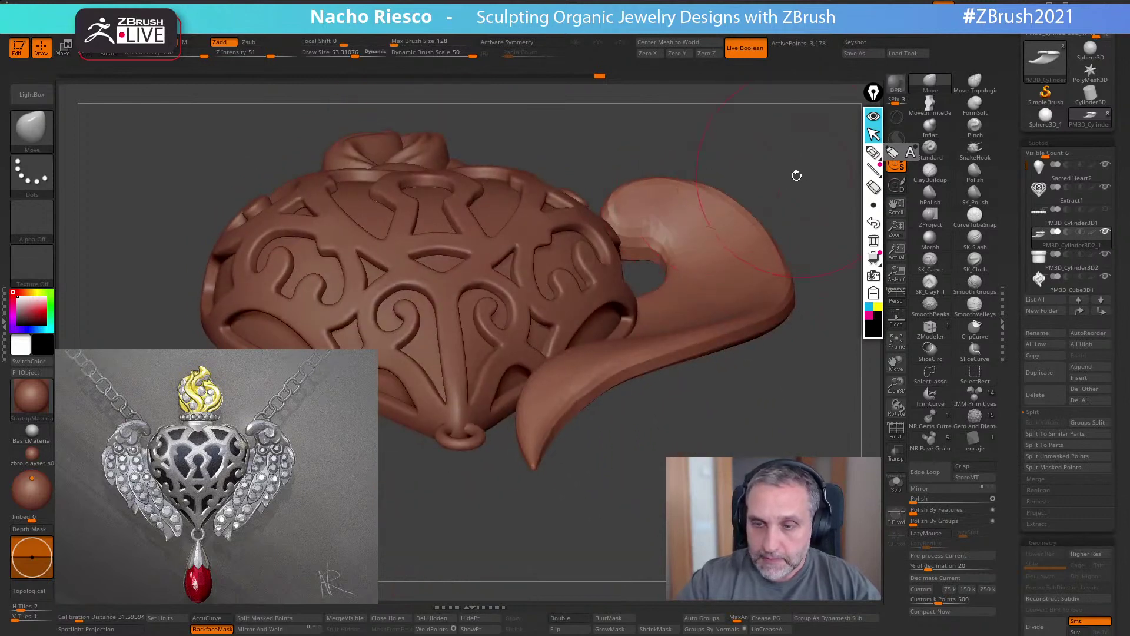
- Refine the edge of the wing's upper curl from several angles with the Move brush at draw size 41.85275
{"action": "left_click_drag", "start_coordinate": [797, 171], "coordinate": [675, 241]}
{"action": "left_click_drag", "start_coordinate": [628, 373], "coordinate": [295, 565]}
{"action": "mouse_move", "coordinate": [479, 542]}
{"action": "left_mouse_down"}
{"action": "mouse_move", "coordinate": [545, 535]}
{"action": "mouse_move", "coordinate": [652, 292]}
{"action": "mouse_move", "coordinate": [639, 291]}
{"action": "left_mouse_up"}
{"action": "key", "text": "s"}
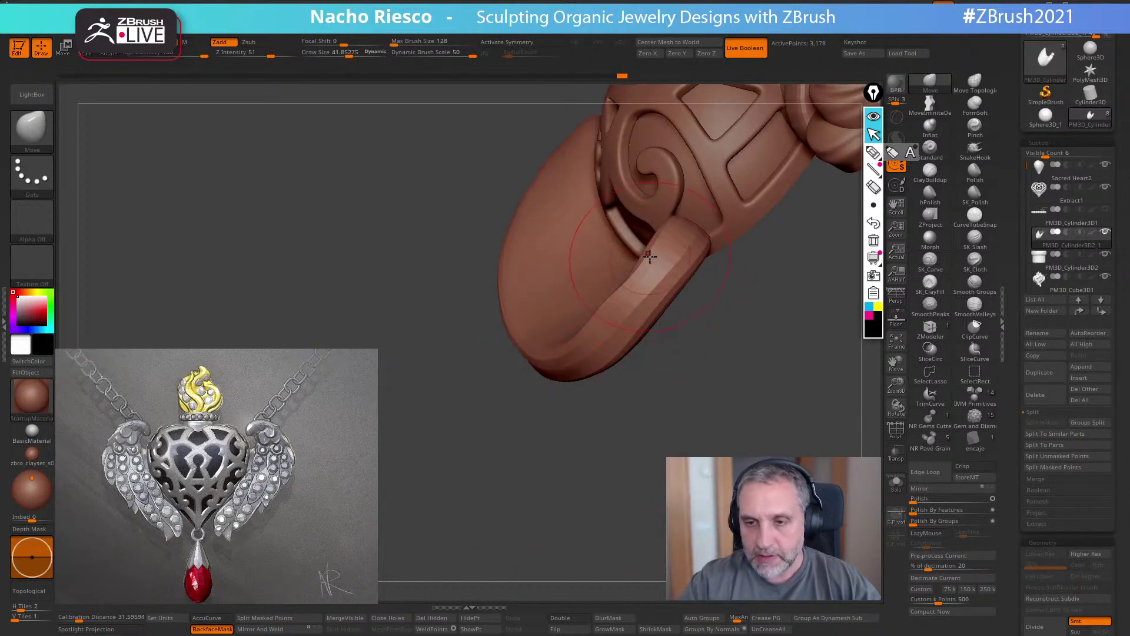
{"action": "mouse_move", "coordinate": [667, 421]}
{"action": "left_mouse_down"}
{"action": "mouse_move", "coordinate": [671, 483]}
{"action": "mouse_move", "coordinate": [650, 505]}
{"action": "left_mouse_up"}
{"action": "left_click_drag", "start_coordinate": [574, 549], "coordinate": [679, 441]}
{"action": "left_click_drag", "start_coordinate": [791, 377], "coordinate": [796, 297]}
{"action": "left_click", "coordinate": [929, 303]}
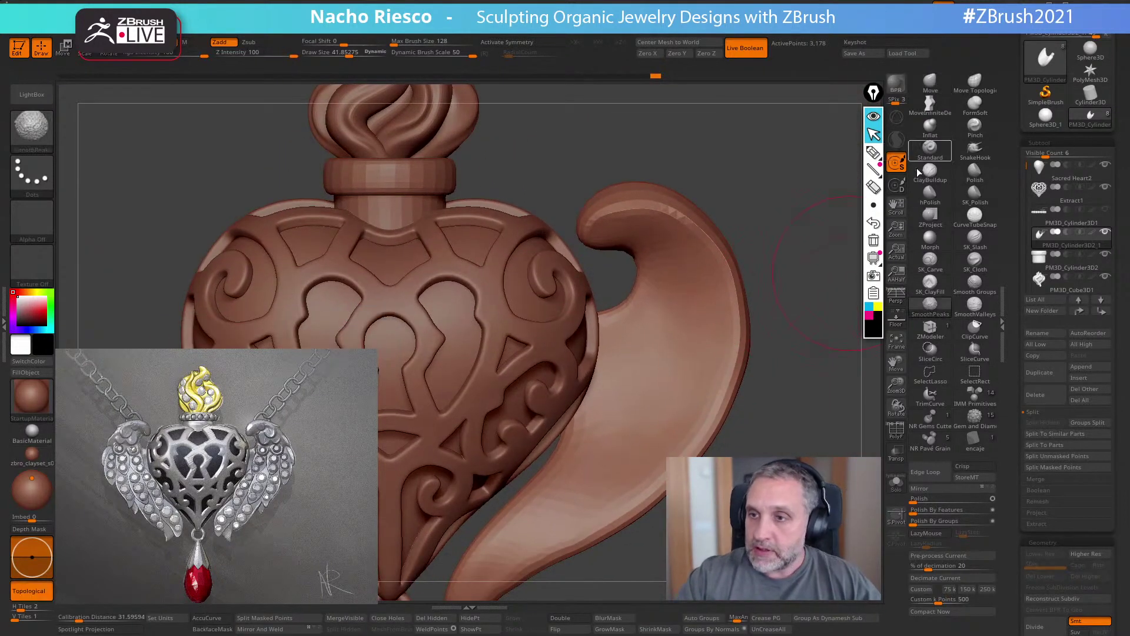
{"action": "left_click", "coordinate": [930, 82]}
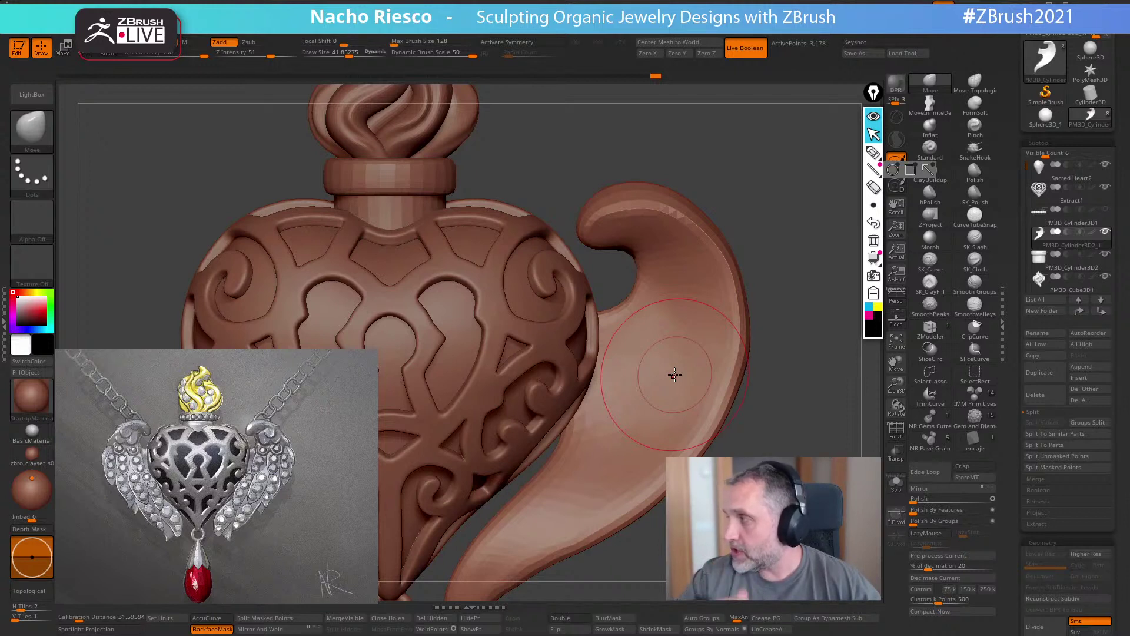
- Frame the whole pendant and save the tool over the existing file Sacred Heart2
{"action": "key", "text": "f"}
{"action": "left_click", "coordinate": [874, 56]}
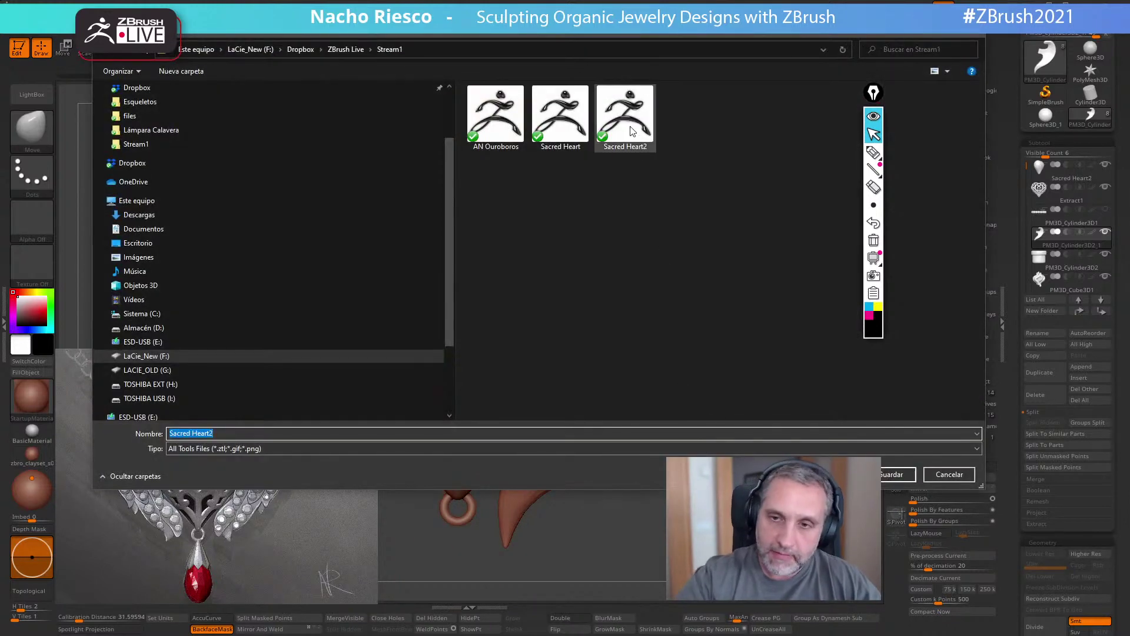
{"action": "key", "text": "Return"}
{"action": "left_click", "coordinate": [590, 314]}
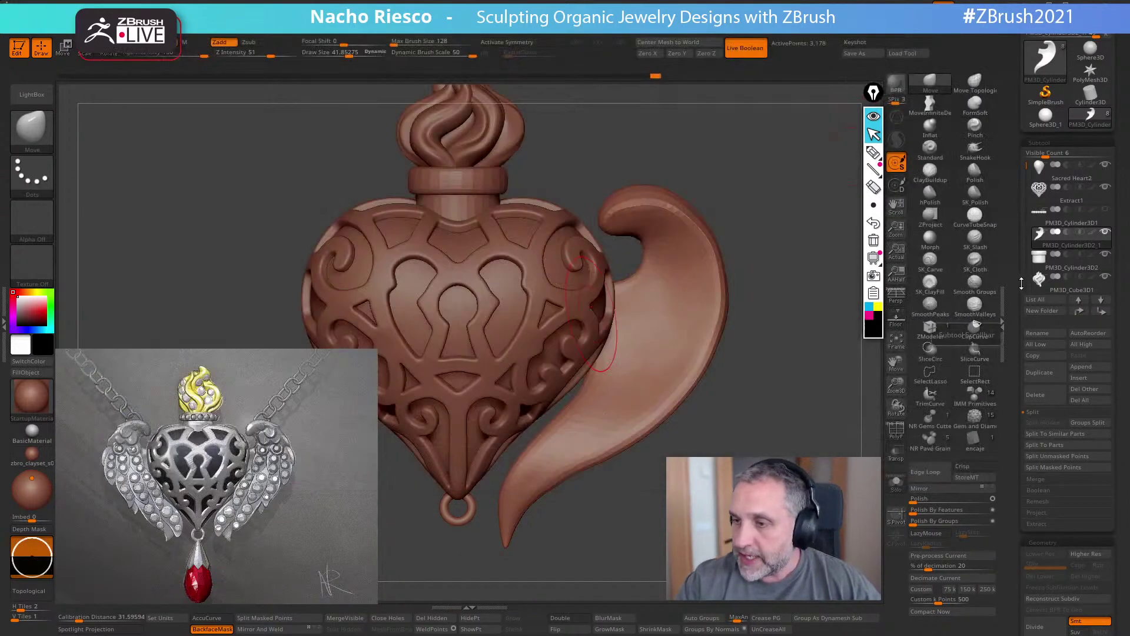
- Isolate the Sacred Heart2 subtool, step back in its undo history to the masked openwork pattern and inspect the mask from the side and front
{"action": "left_click", "coordinate": [1059, 171]}
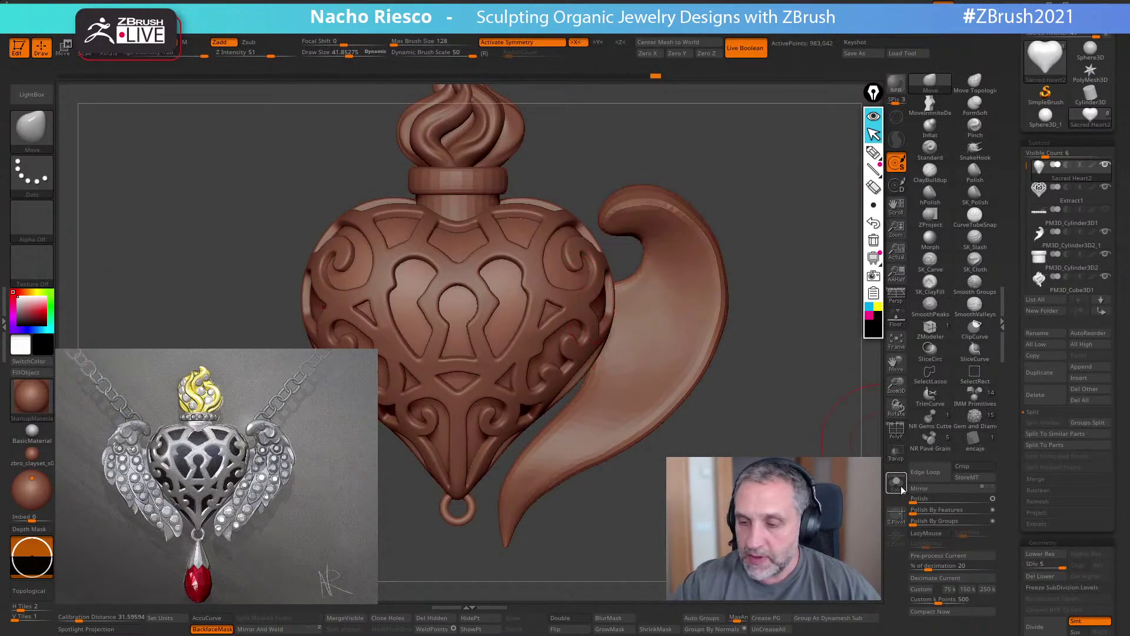
{"action": "left_click", "coordinate": [896, 481]}
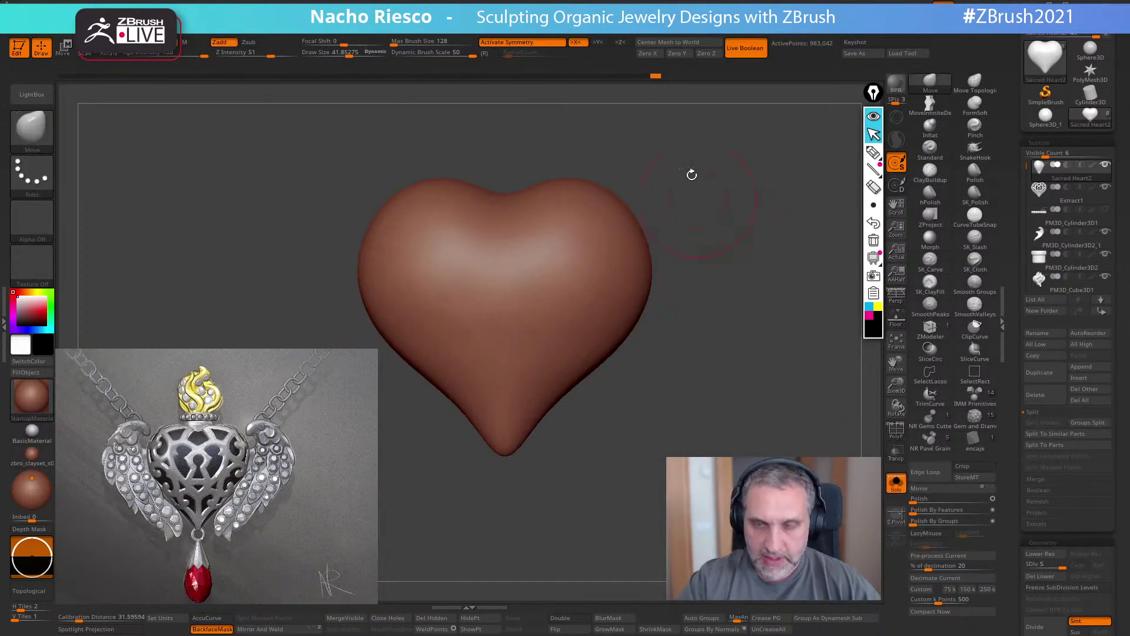
{"action": "left_click_drag", "start_coordinate": [655, 75], "coordinate": [644, 77]}
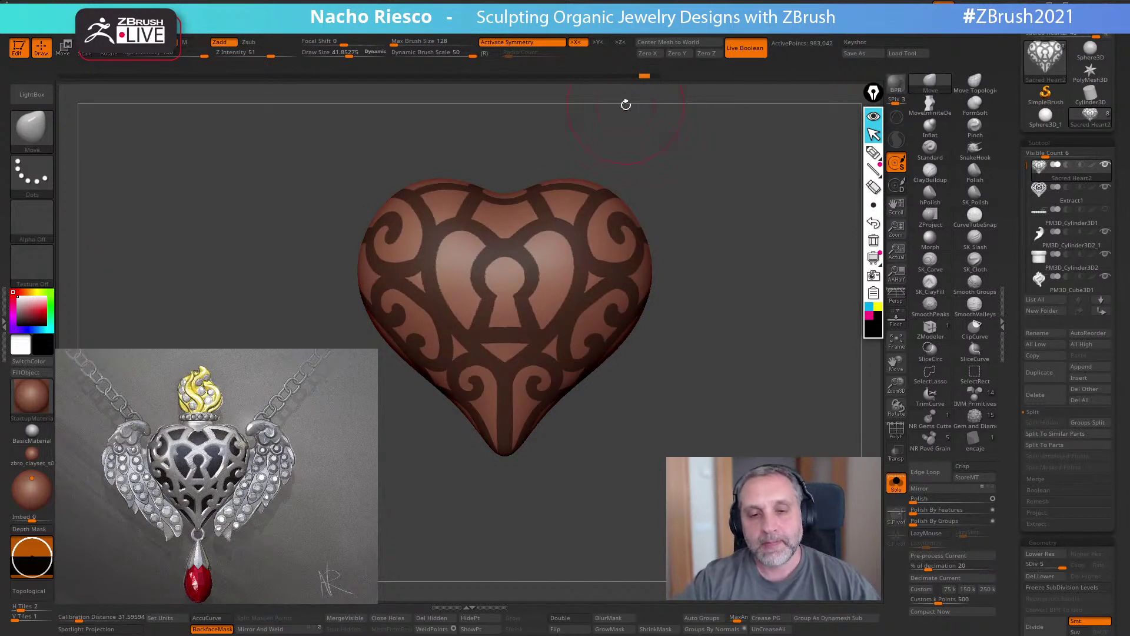
{"action": "left_click_drag", "start_coordinate": [626, 104], "coordinate": [585, 496]}
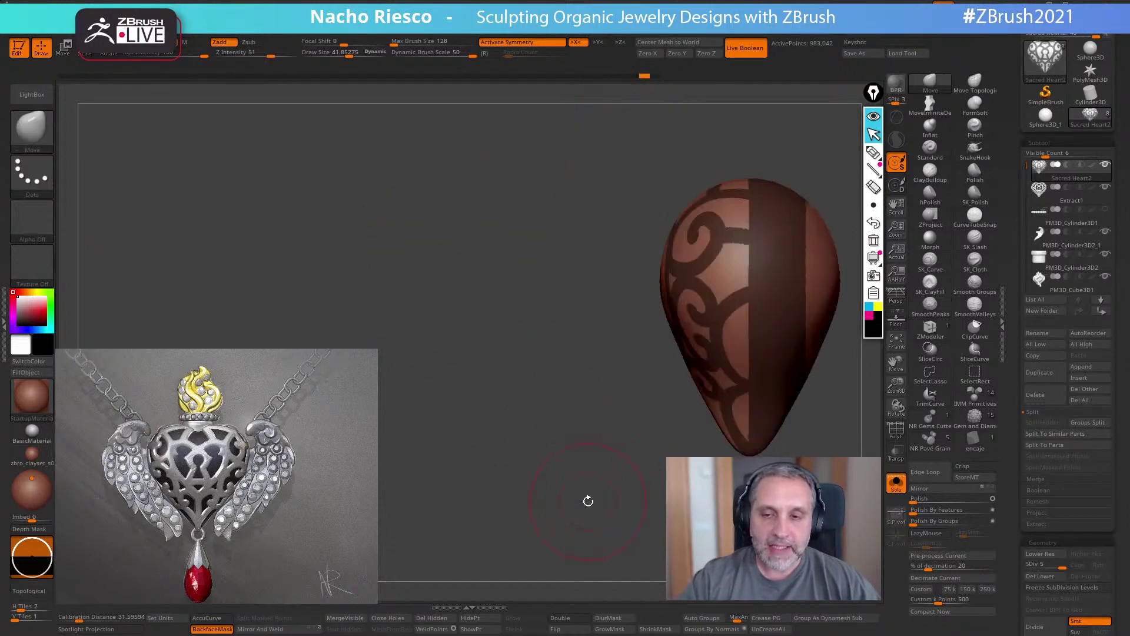
{"action": "left_click_drag", "start_coordinate": [761, 180], "coordinate": [662, 430], "text": "ctrl"}
{"action": "left_click_drag", "start_coordinate": [471, 465], "coordinate": [606, 480]}
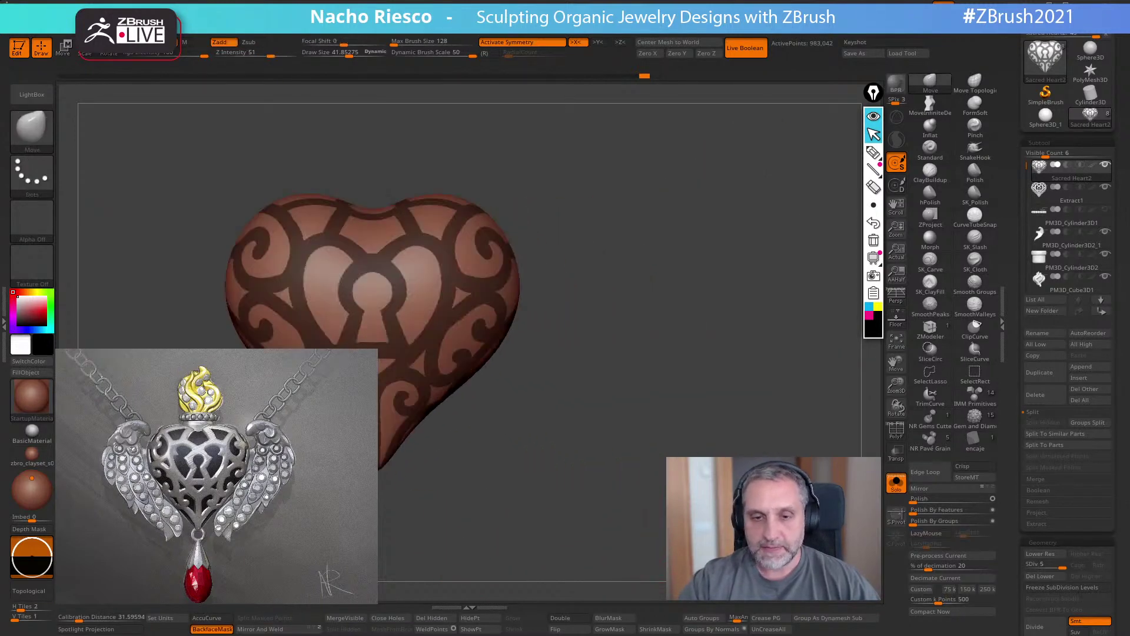
{"action": "left_click_drag", "start_coordinate": [379, 514], "coordinate": [528, 463], "text": "alt"}
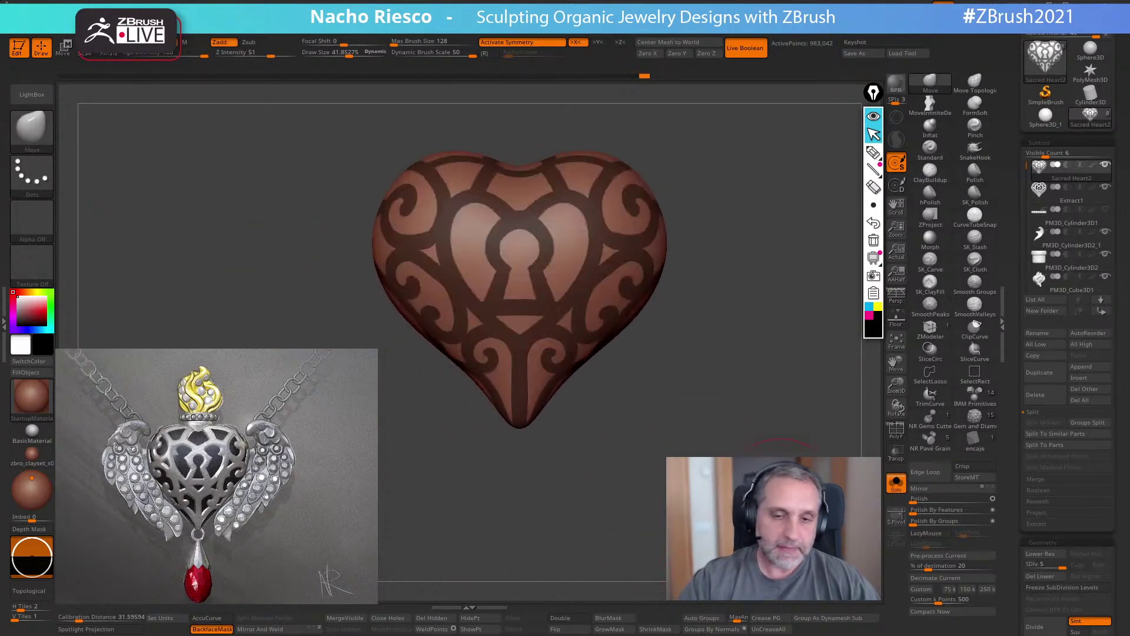
- Create a precise extract from the heart's masked pattern with a thickness of 0.7 mm and Clear Mask on
{"action": "left_click", "coordinate": [5, 325]}
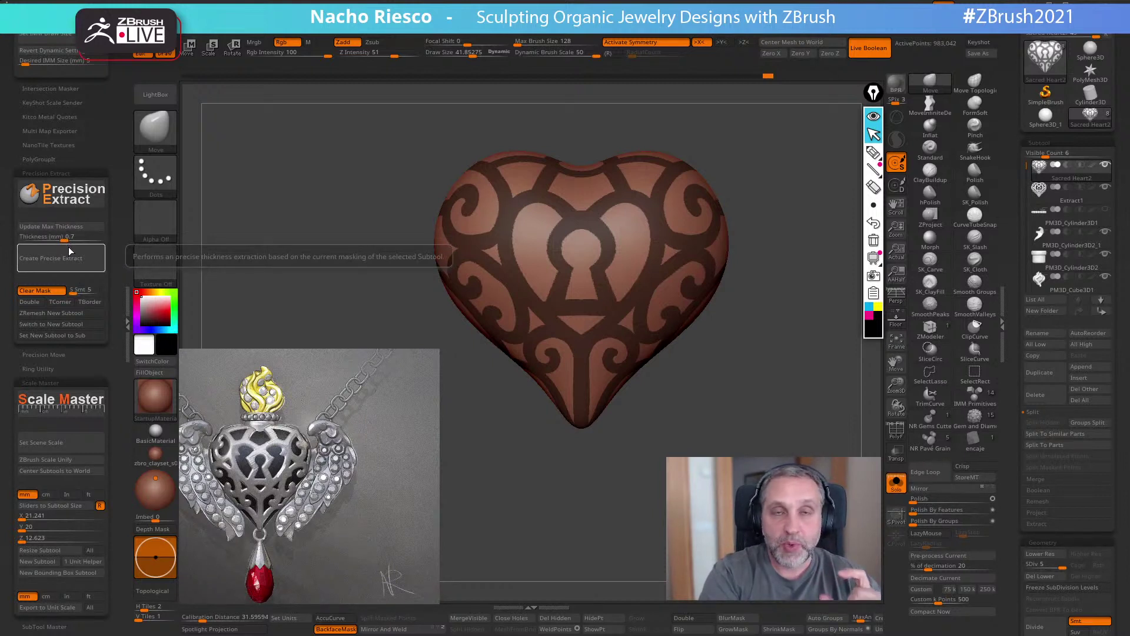
{"action": "left_click", "coordinate": [56, 237]}
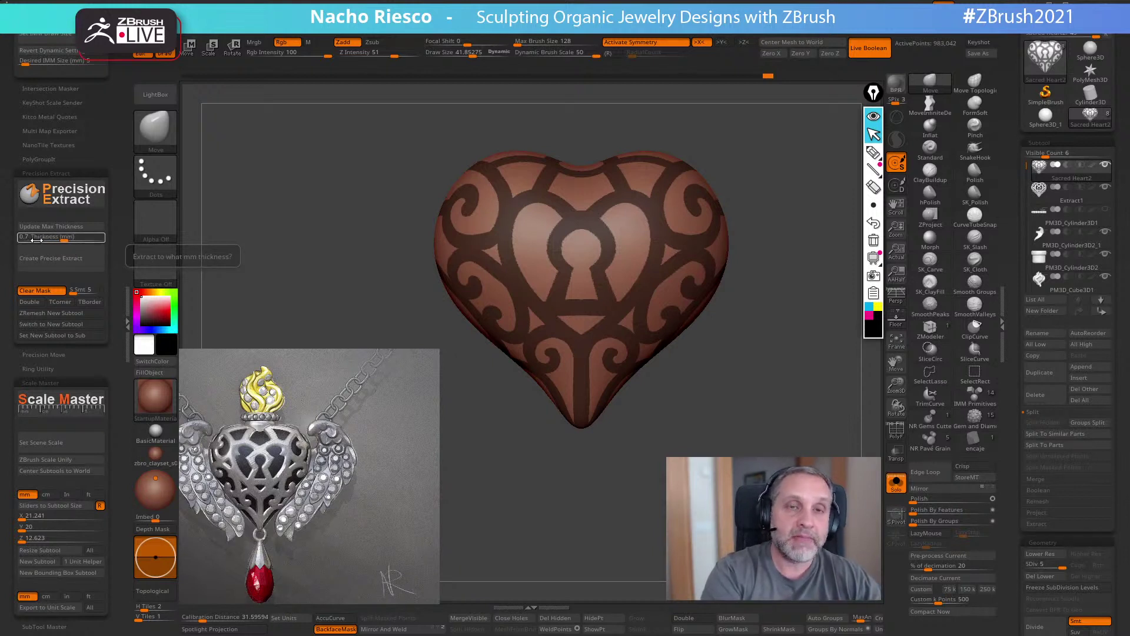
{"action": "left_click", "coordinate": [63, 259]}
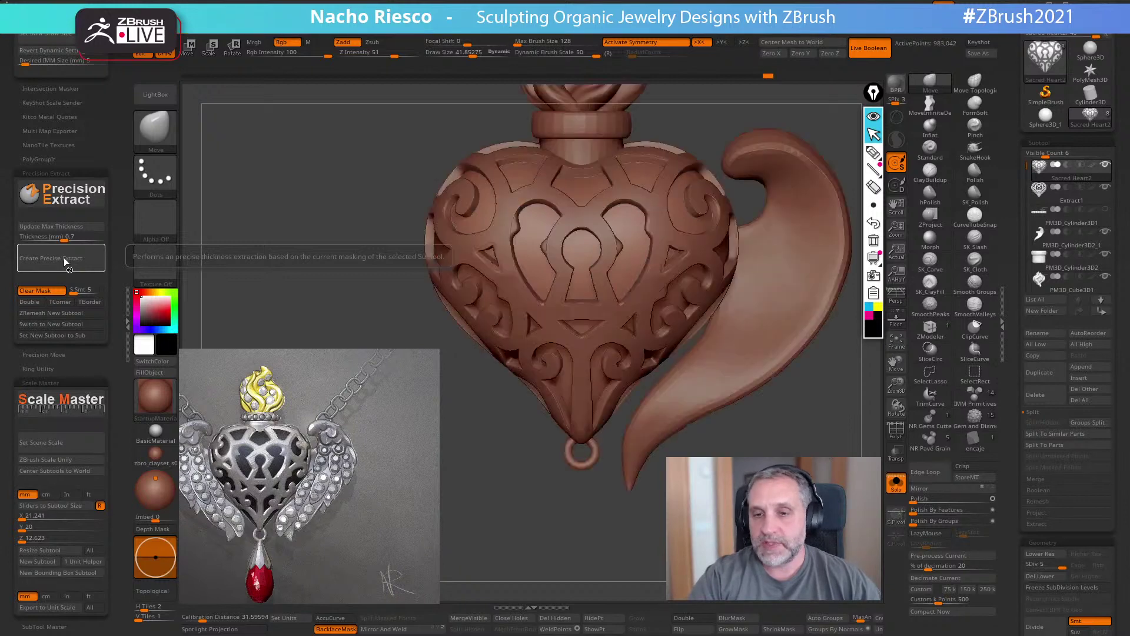
- Zoom in on an edge of the new openwork extract and measure its wall thickness with a transpose line
{"action": "left_click_drag", "start_coordinate": [735, 497], "coordinate": [743, 330]}
{"action": "mouse_move", "coordinate": [732, 283]}
{"action": "left_mouse_down", "text": "alt"}
{"action": "mouse_move", "coordinate": [745, 261]}
{"action": "mouse_move", "coordinate": [734, 386]}
{"action": "mouse_move", "coordinate": [818, 247]}
{"action": "mouse_move", "coordinate": [616, 328]}
{"action": "mouse_move", "coordinate": [632, 382]}
{"action": "mouse_move", "coordinate": [841, 213]}
{"action": "left_mouse_up", "text": "alt"}
{"action": "key", "text": "w"}
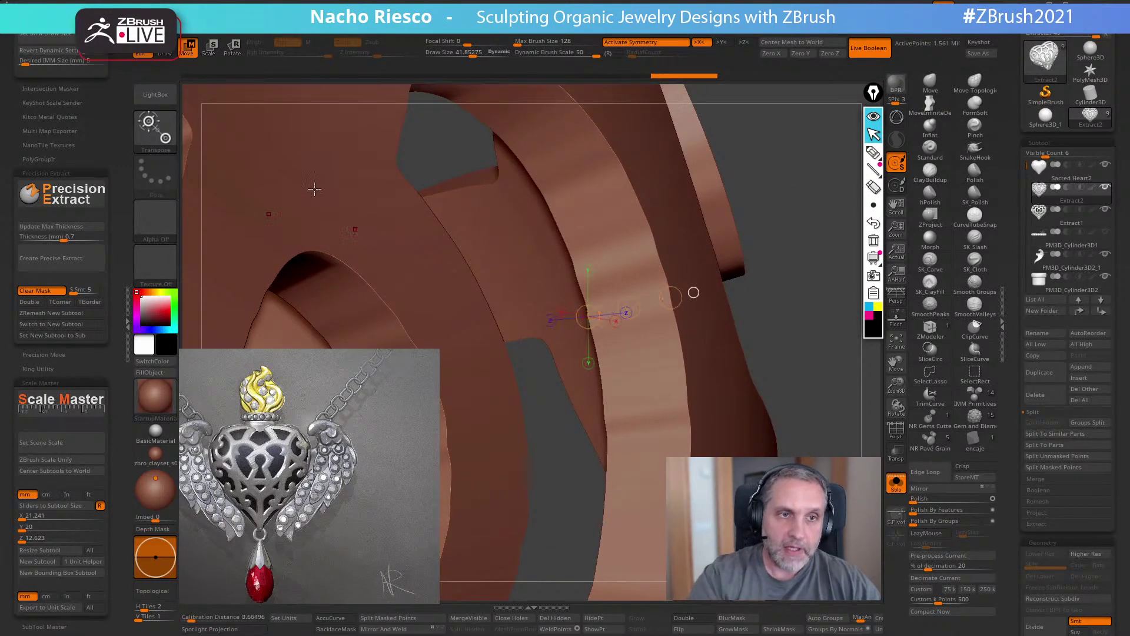
{"action": "left_click_drag", "start_coordinate": [779, 152], "coordinate": [638, 487]}
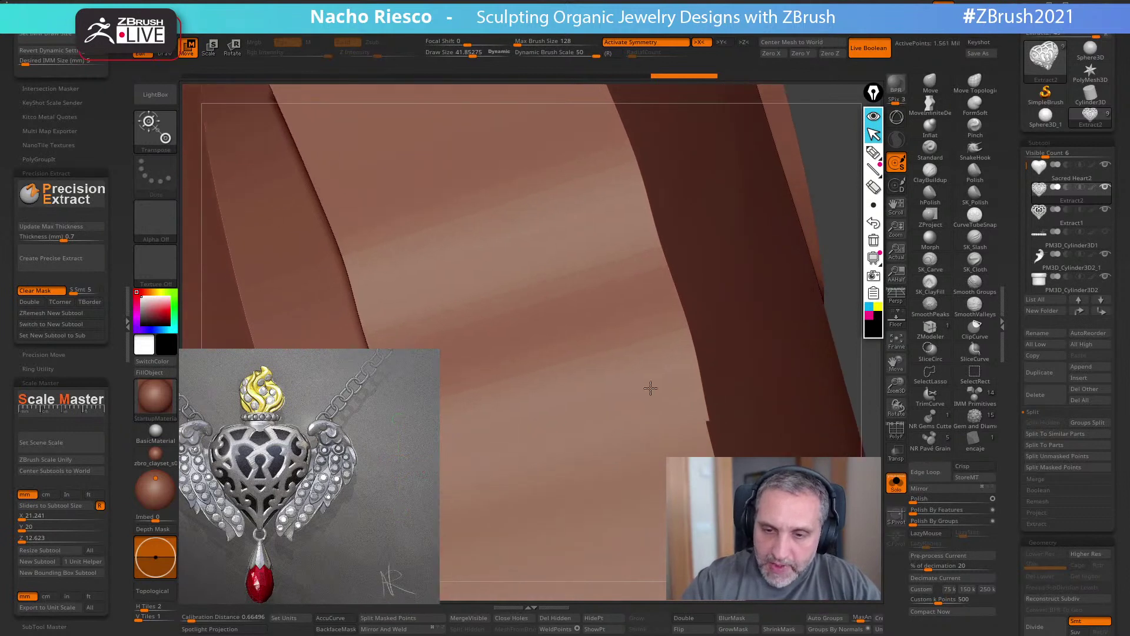
{"action": "left_click_drag", "start_coordinate": [631, 406], "coordinate": [747, 329], "text": "alt"}
{"action": "left_click_drag", "start_coordinate": [496, 327], "coordinate": [793, 251]}
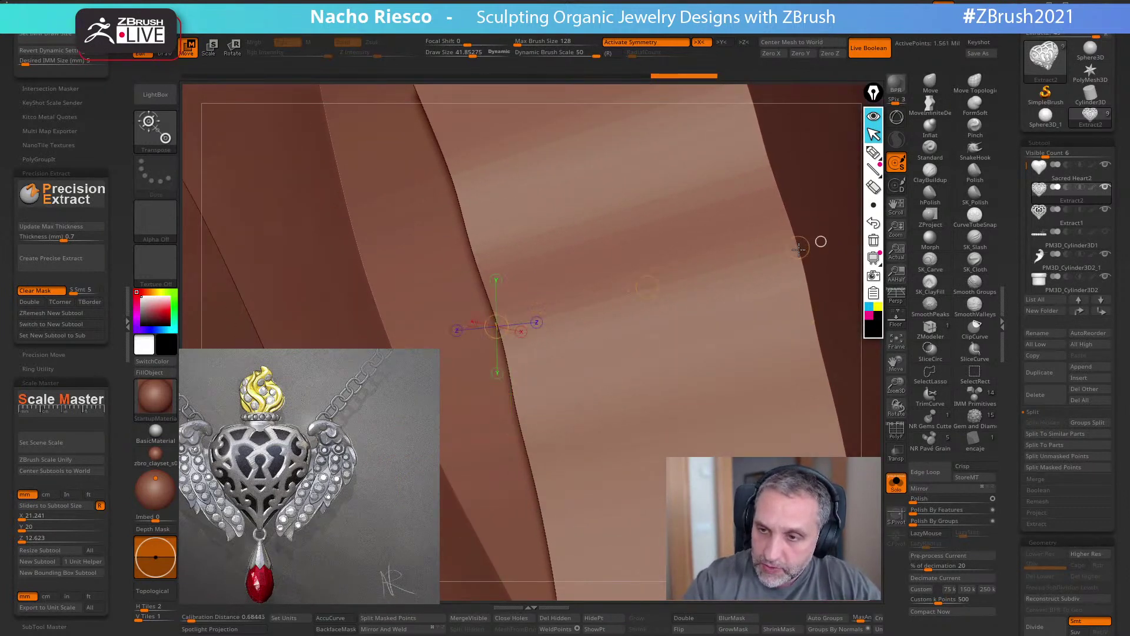
{"action": "left_click_drag", "start_coordinate": [798, 246], "coordinate": [805, 241]}
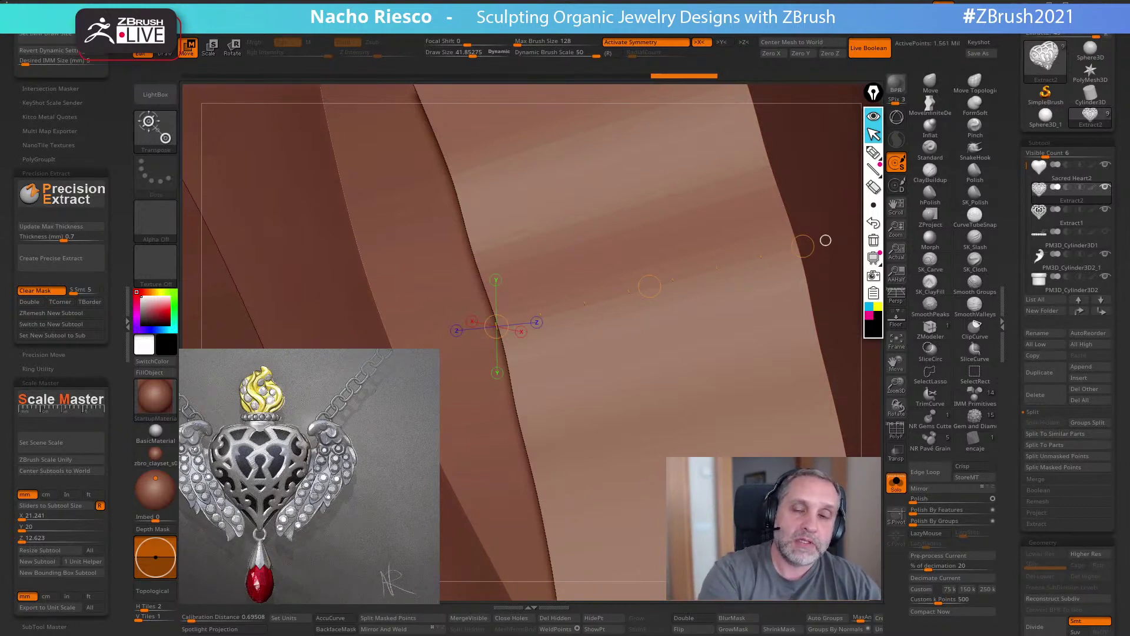
- Examine the whole openwork extract from several angles and return to Draw mode
{"action": "right_click_drag", "start_coordinate": [704, 348], "coordinate": [756, 104], "text": "ctrl"}
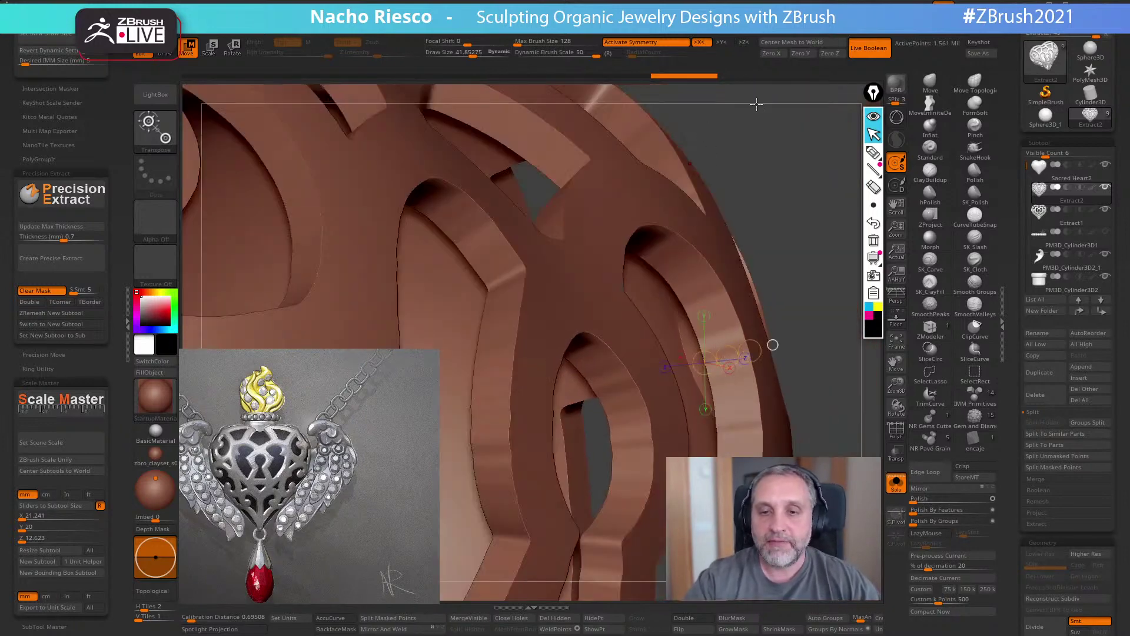
{"action": "left_click_drag", "start_coordinate": [756, 104], "coordinate": [826, 90]}
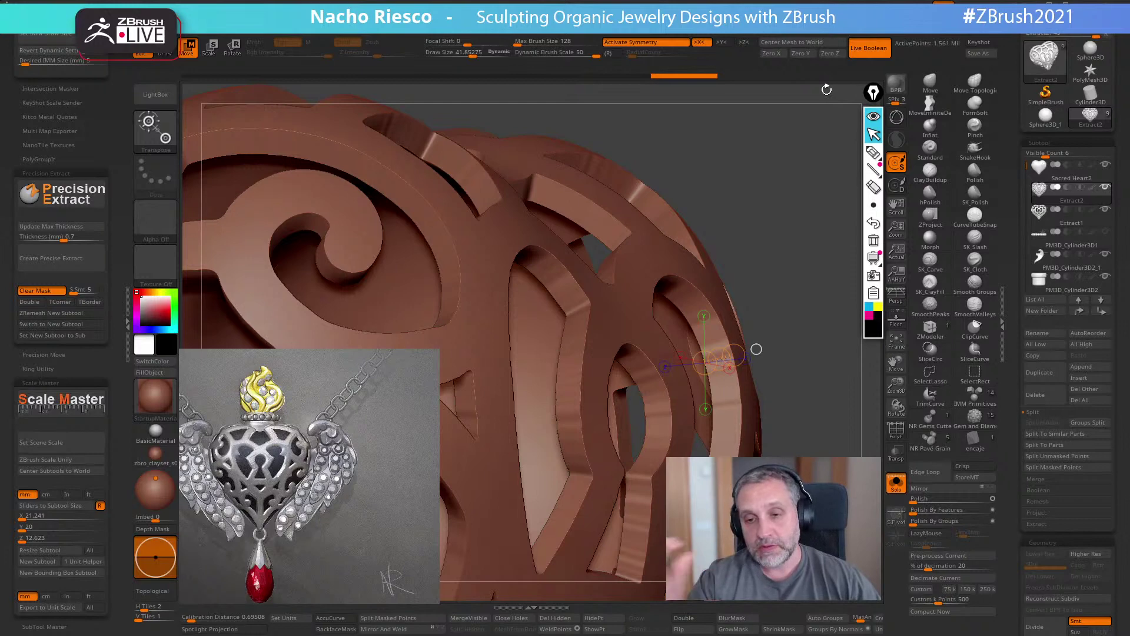
{"action": "left_click_drag", "start_coordinate": [782, 213], "coordinate": [756, 249], "text": "shift"}
{"action": "right_click_drag", "start_coordinate": [754, 223], "coordinate": [754, 152], "text": "ctrl"}
{"action": "right_click_drag", "start_coordinate": [773, 362], "coordinate": [714, 201], "text": "alt"}
{"action": "left_click_drag", "start_coordinate": [714, 202], "coordinate": [709, 433]}
{"action": "key", "text": "q"}
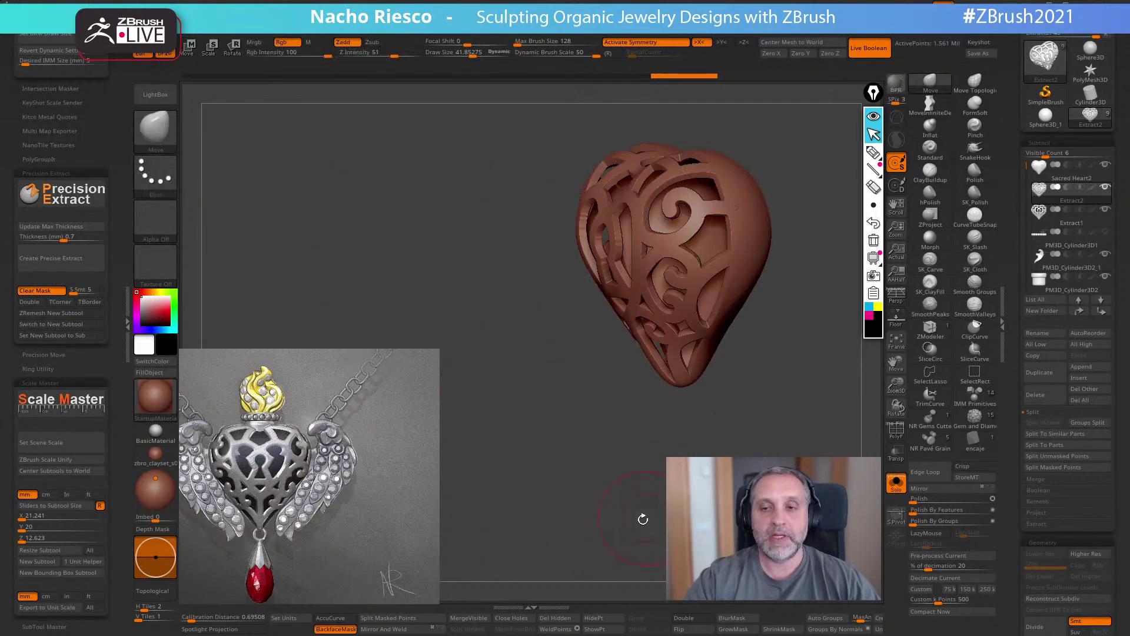
- Delete the isolated Extract2 subtool, bring the full pendant back into view and expand the standard Extract settings
{"action": "left_click_drag", "start_coordinate": [643, 516], "coordinate": [512, 524]}
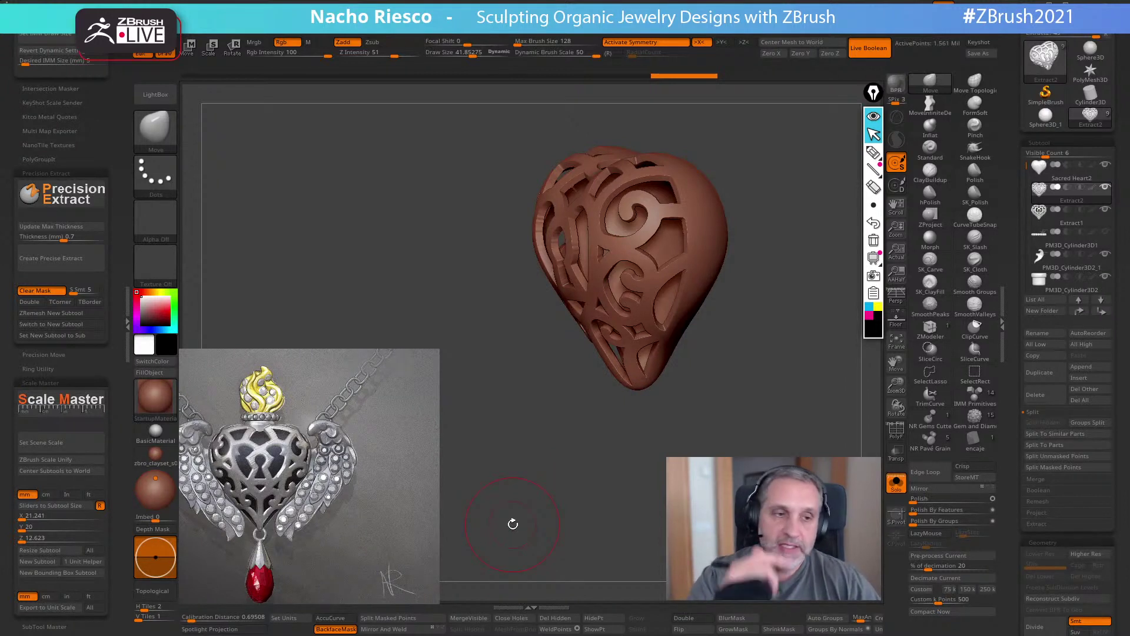
{"action": "left_click", "coordinate": [78, 238]}
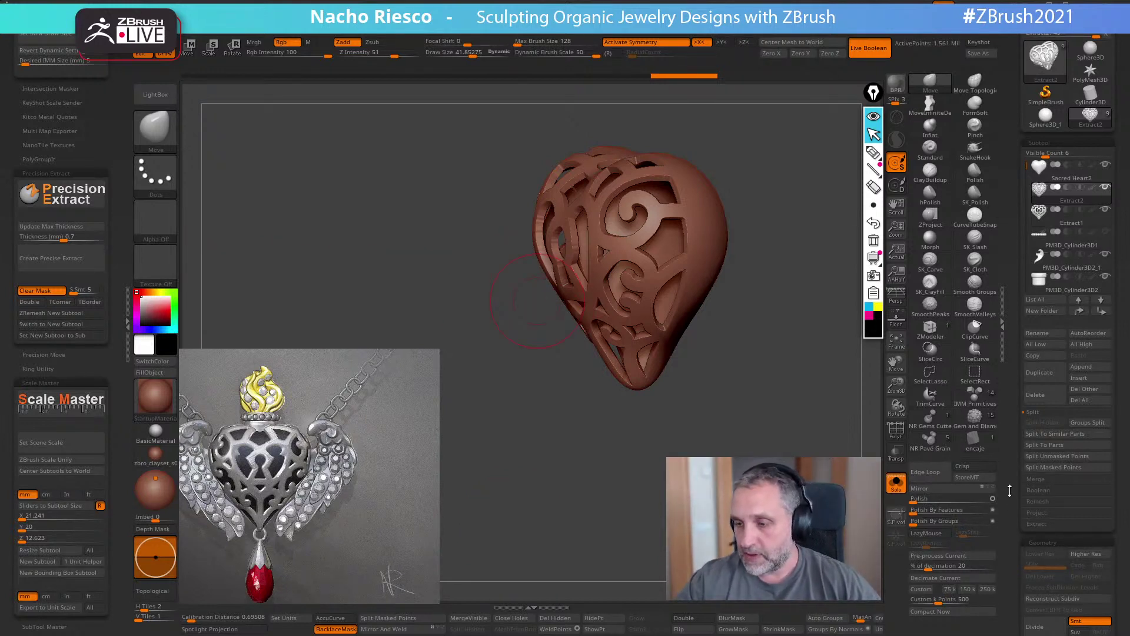
{"action": "left_click", "coordinate": [1037, 395]}
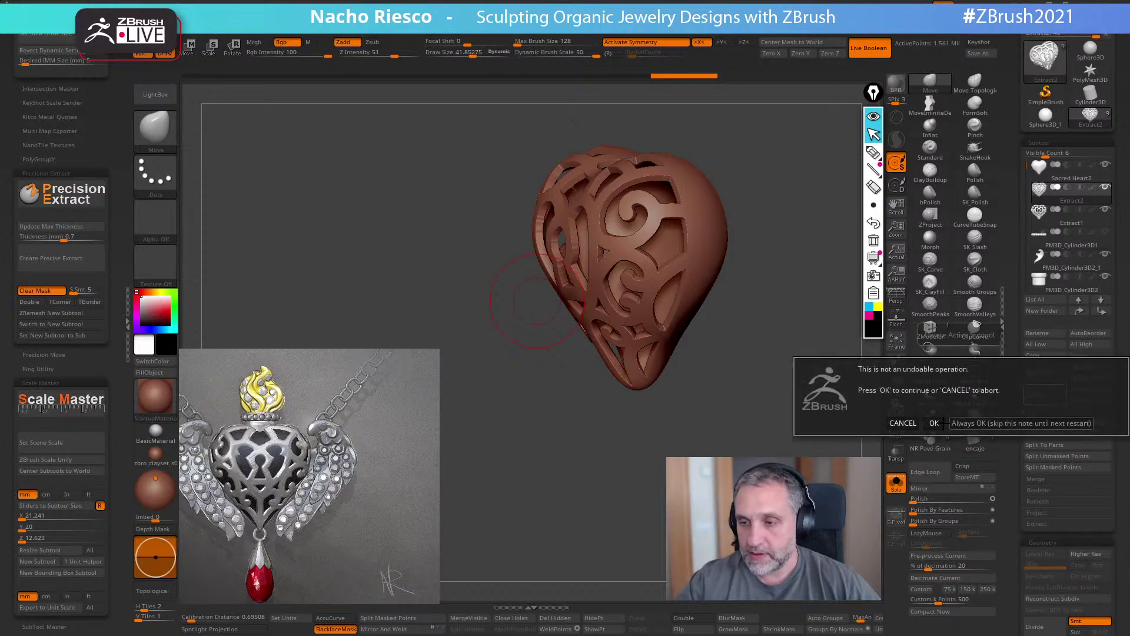
{"action": "left_click", "coordinate": [934, 424]}
{"action": "left_click", "coordinate": [896, 483]}
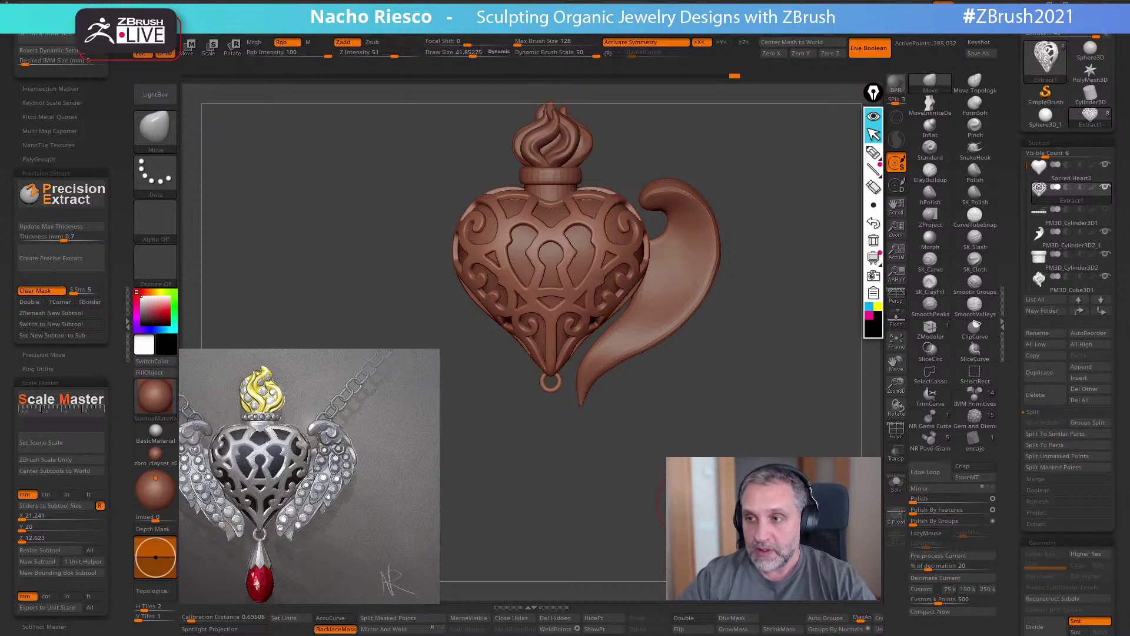
{"action": "left_click", "coordinate": [1041, 523]}
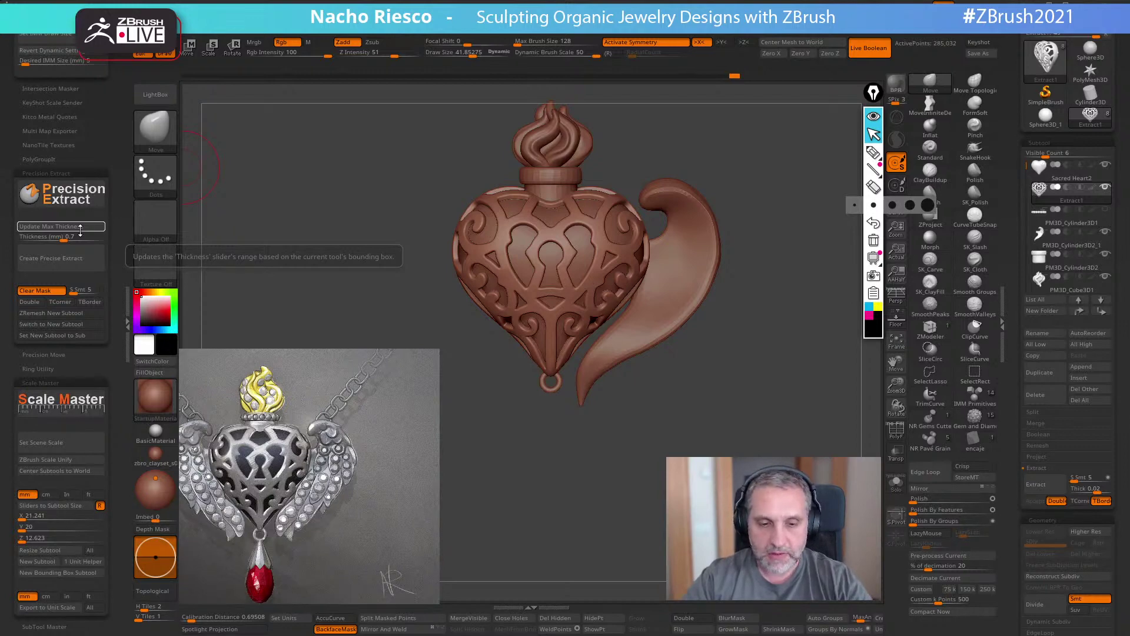
- Select the wing subtool and free up the workspace by collapsing the plugin tray and hiding the annotation tools
{"action": "left_click", "coordinate": [691, 290], "text": "alt"}
{"action": "left_click_drag", "start_coordinate": [722, 389], "coordinate": [708, 414], "text": "alt"}
{"action": "left_click", "coordinate": [127, 323]}
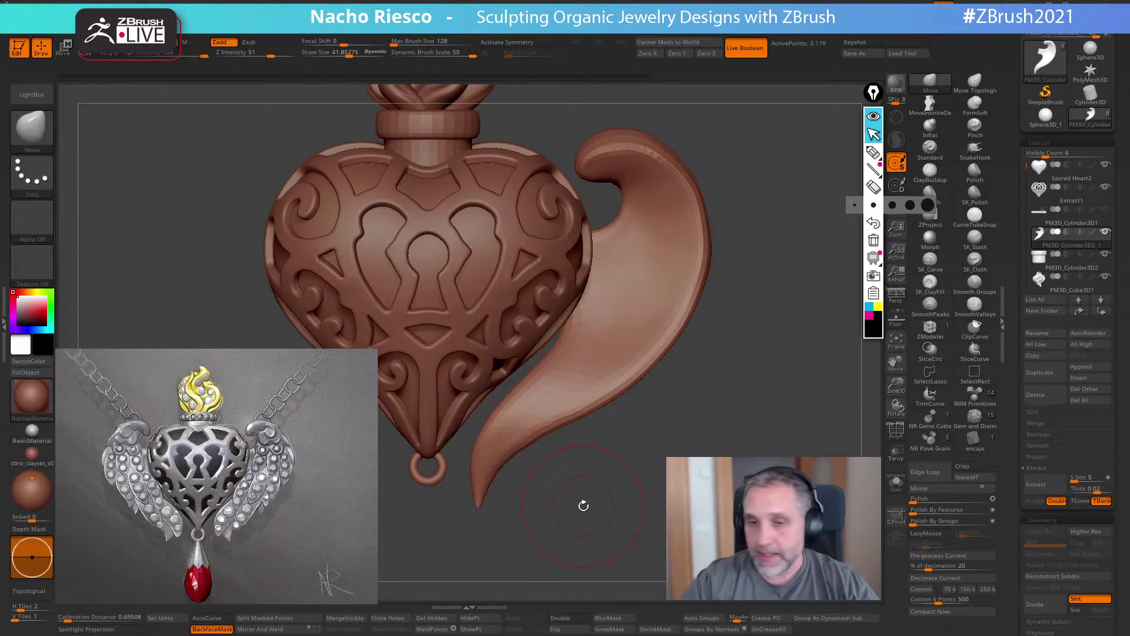
{"action": "left_click_drag", "start_coordinate": [736, 427], "coordinate": [746, 505], "text": "alt"}
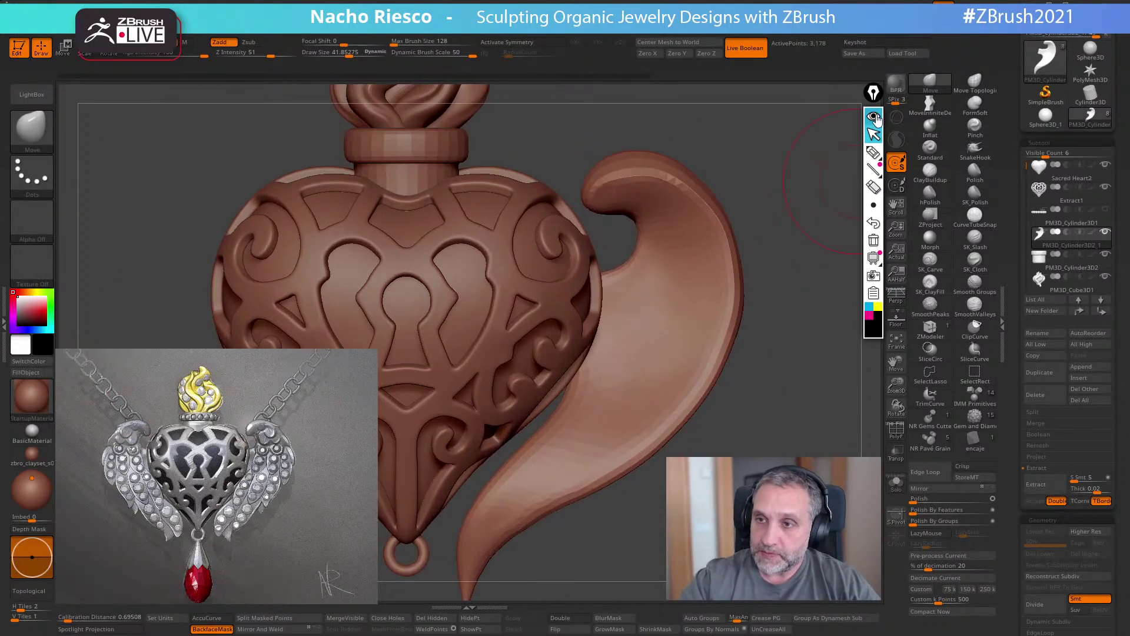
{"action": "left_click", "coordinate": [873, 117]}
{"action": "mouse_move", "coordinate": [801, 254]}
{"action": "left_mouse_down"}
{"action": "mouse_move", "coordinate": [804, 277]}
{"action": "mouse_move", "coordinate": [791, 247]}
{"action": "left_mouse_up"}
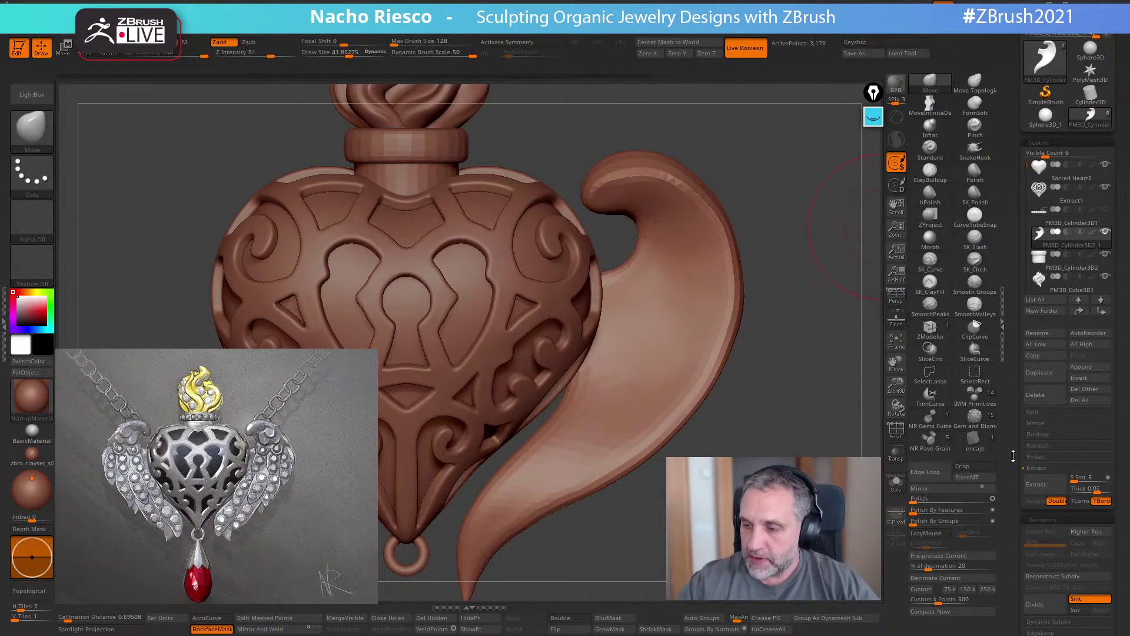
- Frame the pendant and shrink the reference drawing in Spotlight so that it sits clear of the model
{"action": "scroll", "coordinate": [1017, 331], "scroll_direction": "down", "scroll_amount": 5}
{"action": "scroll", "coordinate": [1017, 331], "scroll_direction": "up", "scroll_amount": 5}
{"action": "left_click_drag", "start_coordinate": [782, 235], "coordinate": [782, 264]}
{"action": "key", "text": "f"}
{"action": "key", "text": "shift+z"}
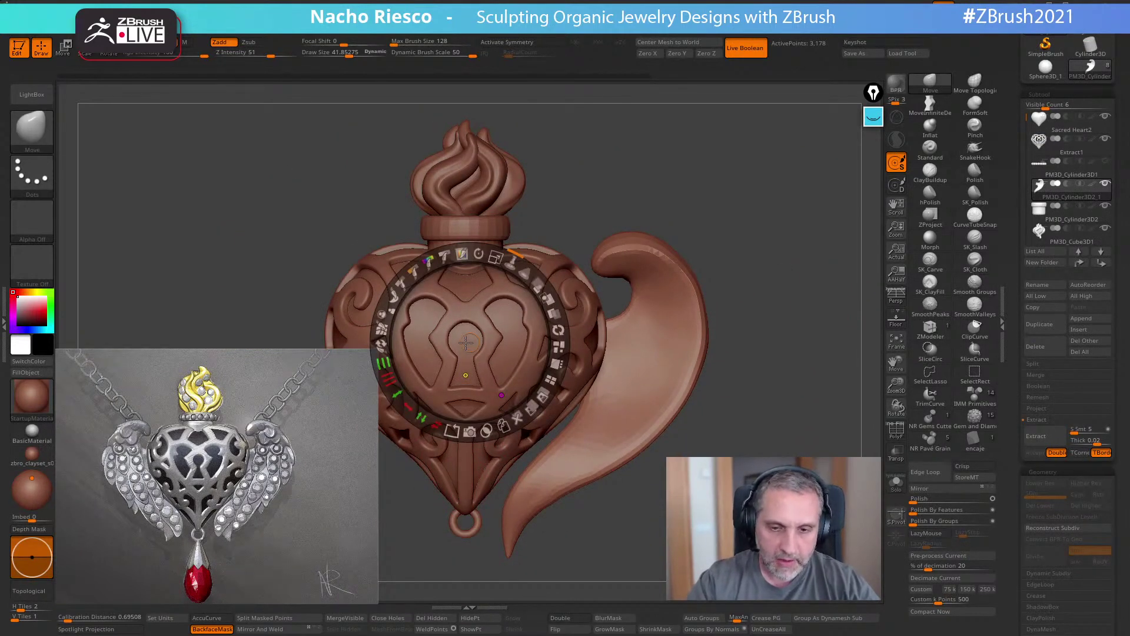
{"action": "left_click_drag", "start_coordinate": [469, 344], "coordinate": [246, 473]}
{"action": "left_click_drag", "start_coordinate": [269, 387], "coordinate": [240, 389]}
{"action": "left_click_drag", "start_coordinate": [245, 442], "coordinate": [202, 462]}
{"action": "key", "text": "z"}
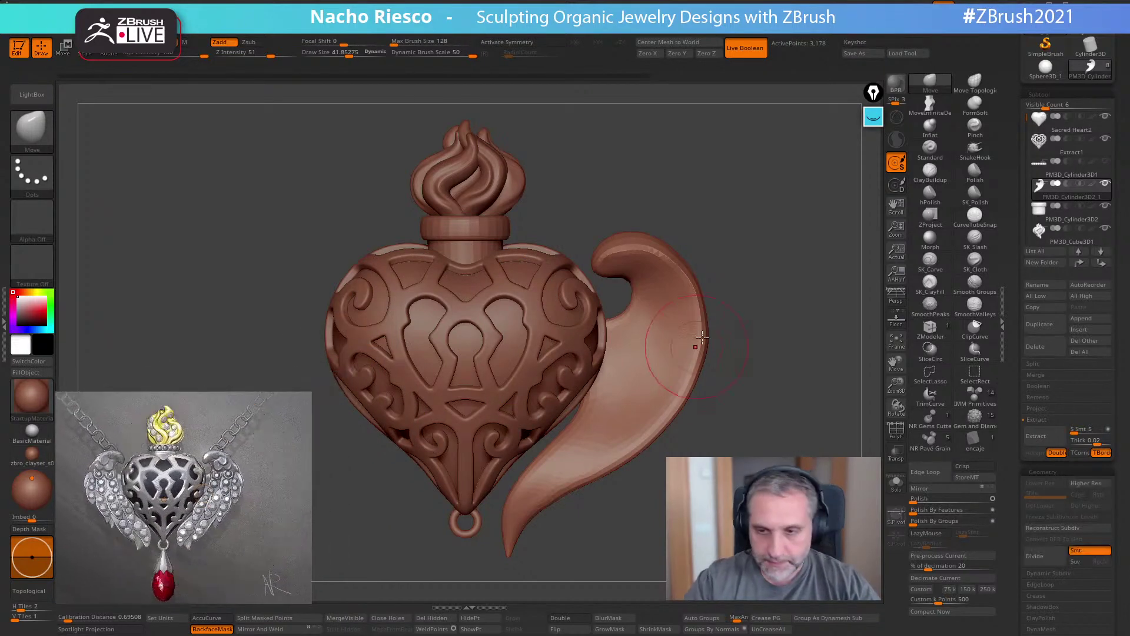
- Turn off Topological for the SmoothPeaks brush and smooth the wing's curl and outer rim at a draw size of about 29
{"action": "mouse_move", "coordinate": [734, 188]}
{"action": "left_mouse_down", "text": "alt"}
{"action": "mouse_move", "coordinate": [726, 219]}
{"action": "mouse_move", "coordinate": [759, 300]}
{"action": "left_mouse_up", "text": "alt"}
{"action": "key", "text": "shift"}
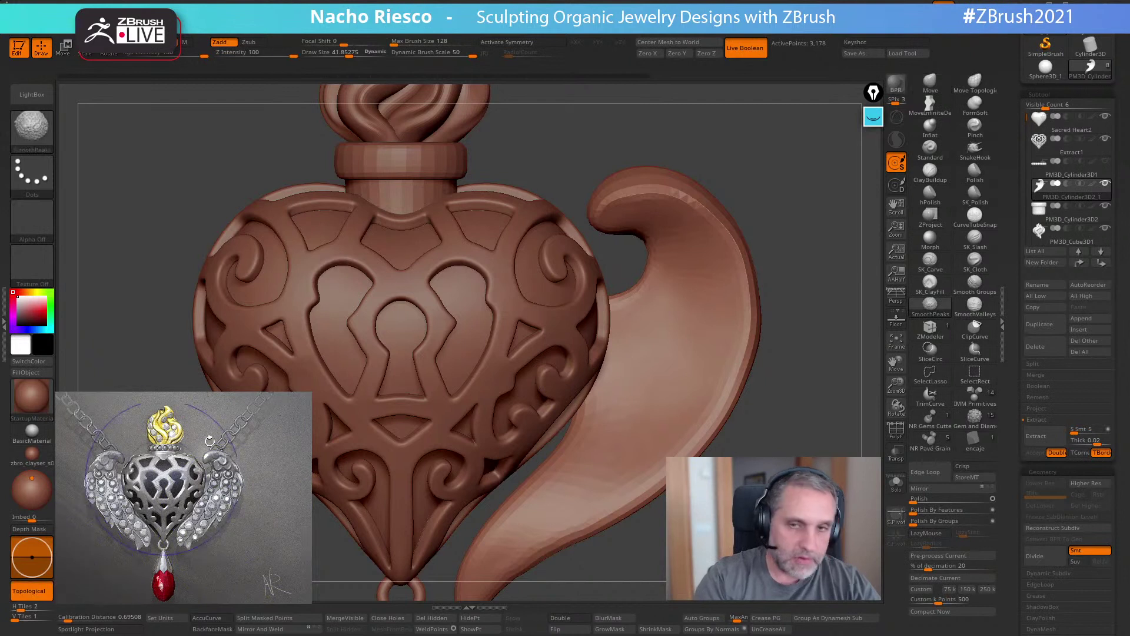
{"action": "left_click", "coordinate": [36, 592]}
{"action": "left_click", "coordinate": [37, 592]}
{"action": "left_click", "coordinate": [37, 592]}
{"action": "key", "text": "s"}
{"action": "mouse_move", "coordinate": [731, 192]}
{"action": "left_mouse_down"}
{"action": "mouse_move", "coordinate": [639, 189]}
{"action": "mouse_move", "coordinate": [709, 203]}
{"action": "mouse_move", "coordinate": [757, 295]}
{"action": "mouse_move", "coordinate": [746, 319]}
{"action": "left_mouse_up"}
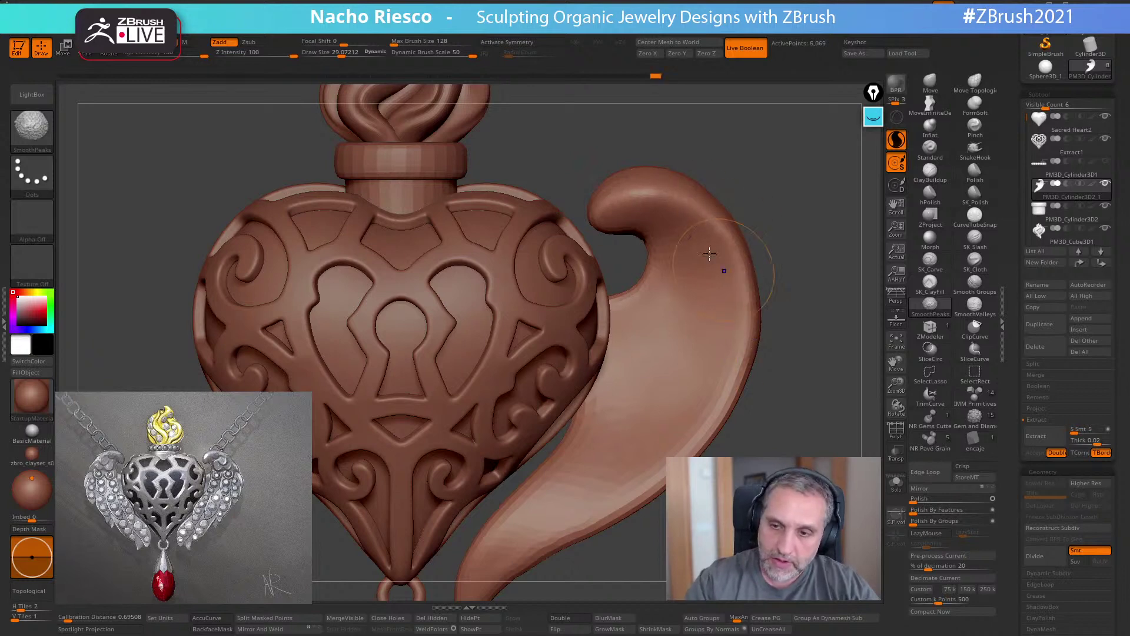
{"action": "left_click_drag", "start_coordinate": [677, 265], "coordinate": [632, 300]}
{"action": "left_click_drag", "start_coordinate": [673, 189], "coordinate": [729, 217]}
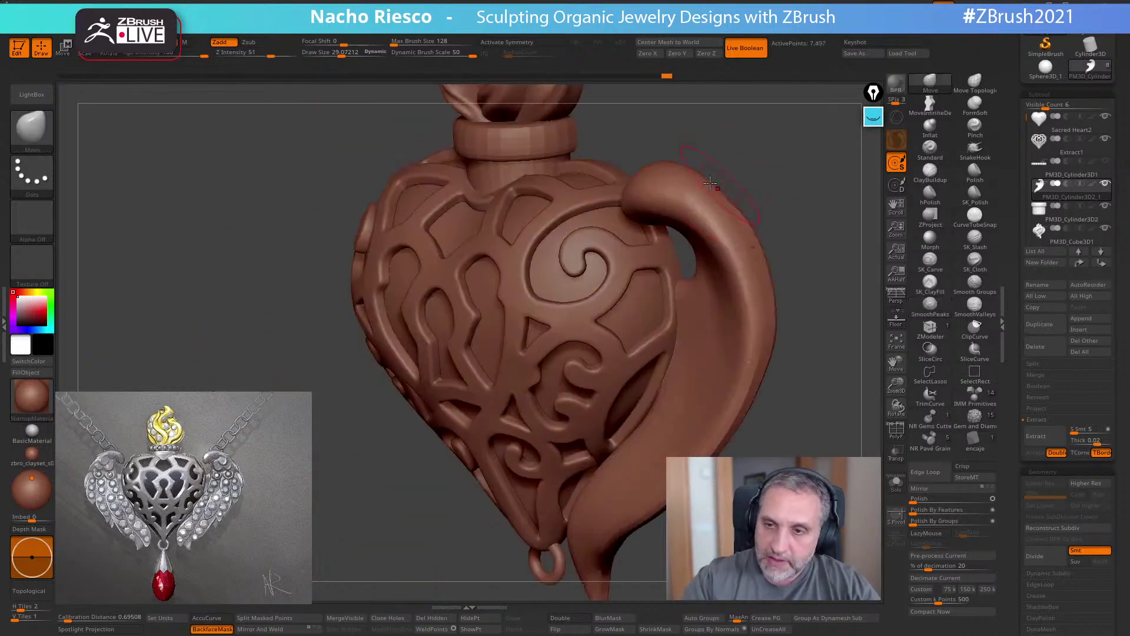
{"action": "mouse_move", "coordinate": [705, 160]}
{"action": "left_mouse_down"}
{"action": "mouse_move", "coordinate": [715, 204]}
{"action": "mouse_move", "coordinate": [806, 246]}
{"action": "mouse_move", "coordinate": [807, 263]}
{"action": "mouse_move", "coordinate": [841, 293]}
{"action": "left_mouse_up"}
- Pull the underside of the wing's curl downward into a rounder tip with the Move brush at draw sizes of about 19 to 27
{"action": "key", "text": "b"}
{"action": "key", "text": "m"}
{"action": "key", "text": "v"}
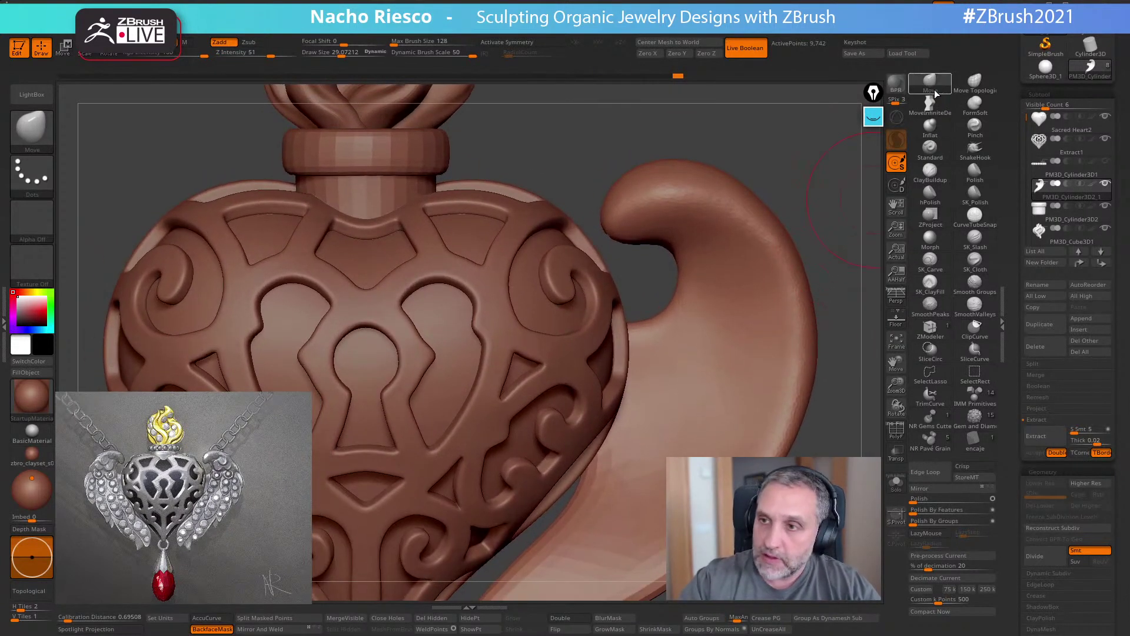
{"action": "key", "text": "s"}
{"action": "left_click_drag", "start_coordinate": [670, 224], "coordinate": [648, 232]}
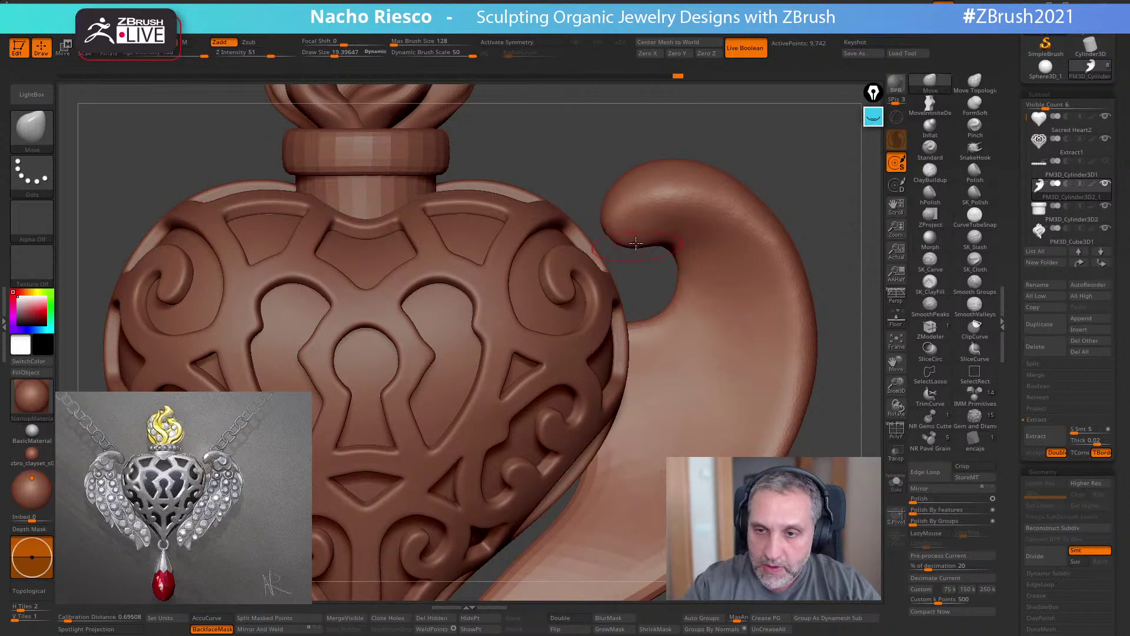
{"action": "left_click_drag", "start_coordinate": [655, 243], "coordinate": [653, 245]}
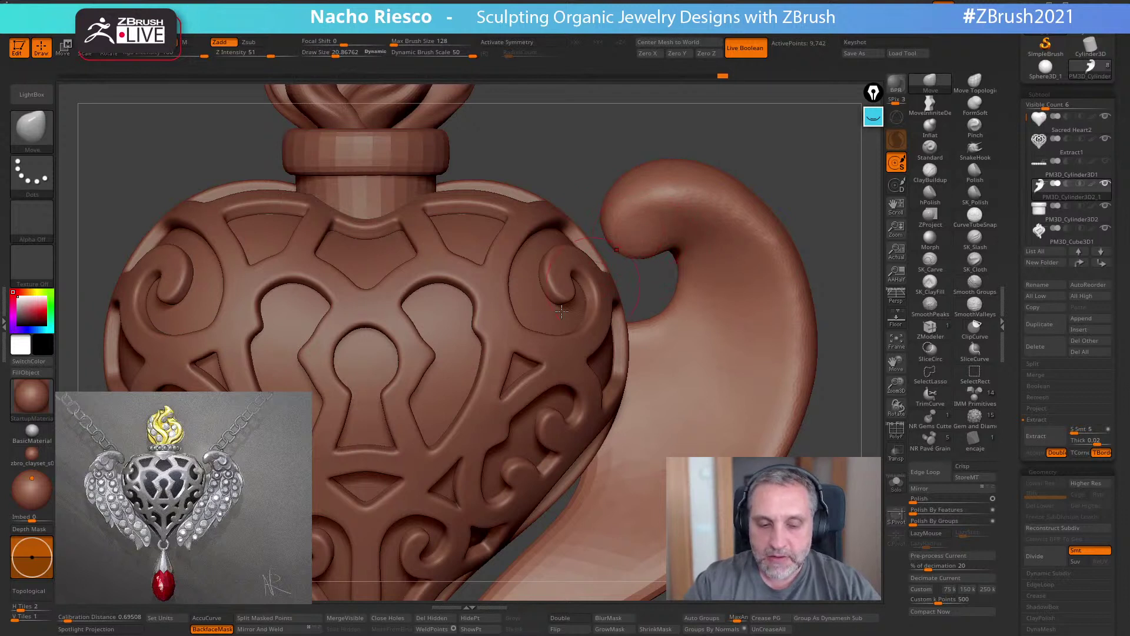
{"action": "key", "text": "s"}
{"action": "left_click_drag", "start_coordinate": [641, 233], "coordinate": [643, 231]}
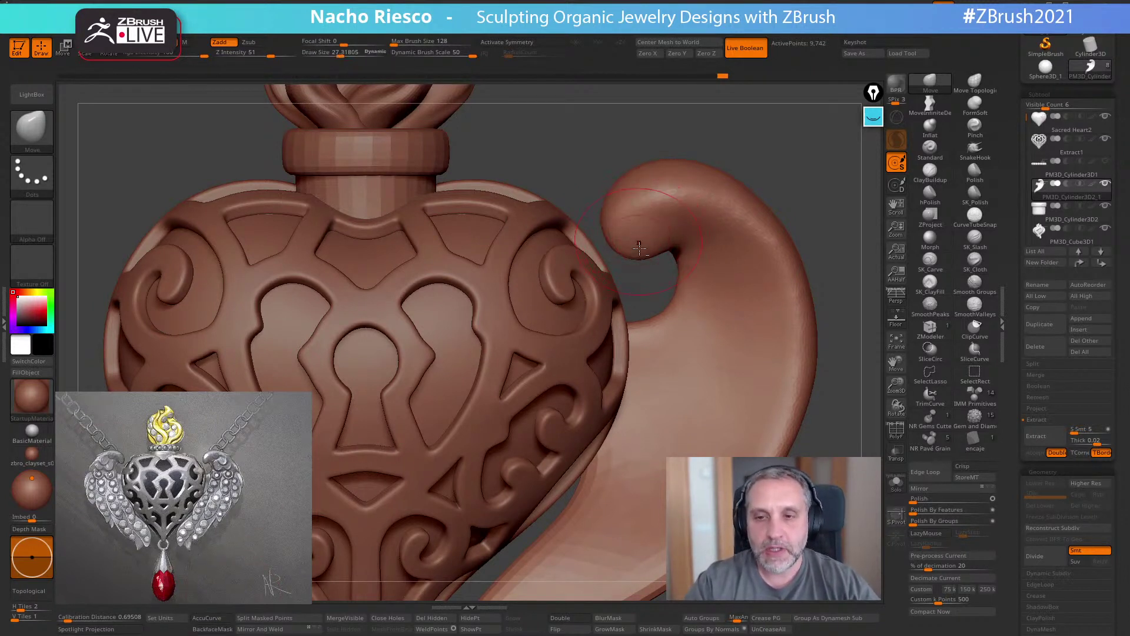
- Smooth the wing's rounded curl tip and the outer bend beside it at a draw size of about 24
{"action": "left_click_drag", "start_coordinate": [641, 238], "coordinate": [618, 209], "text": "shift"}
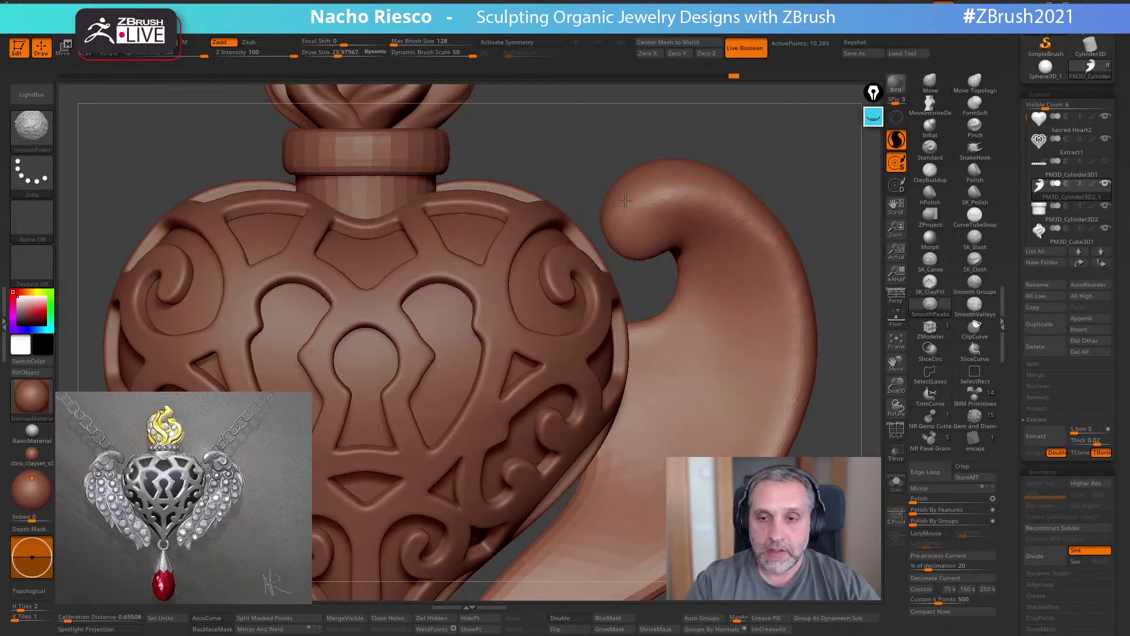
{"action": "left_click_drag", "start_coordinate": [726, 171], "coordinate": [729, 174]}
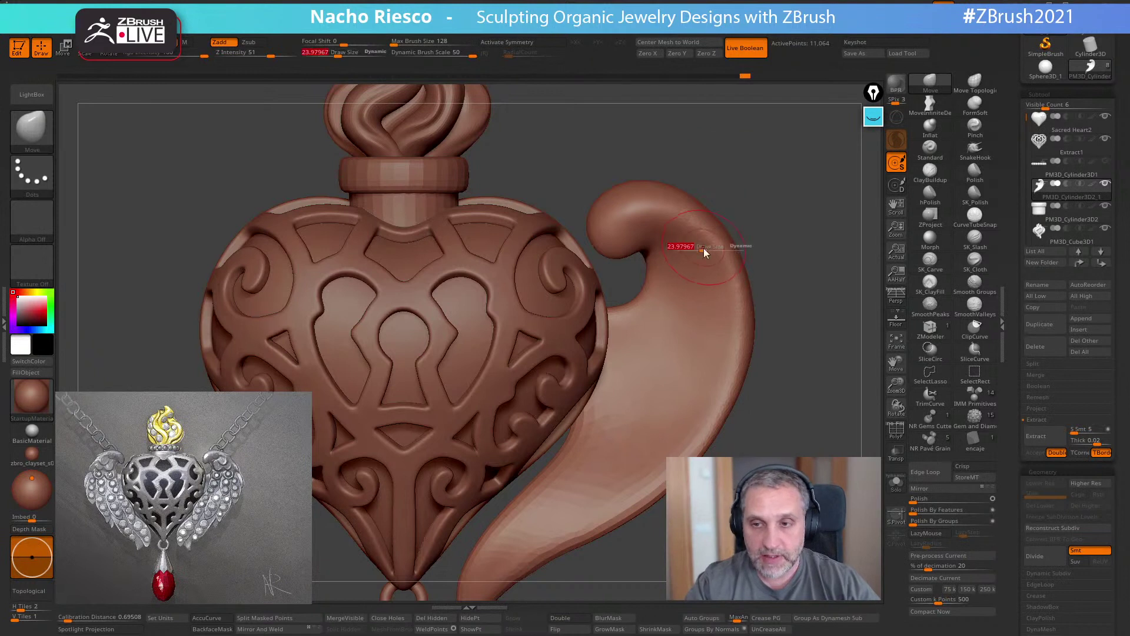
{"action": "key", "text": "shift"}
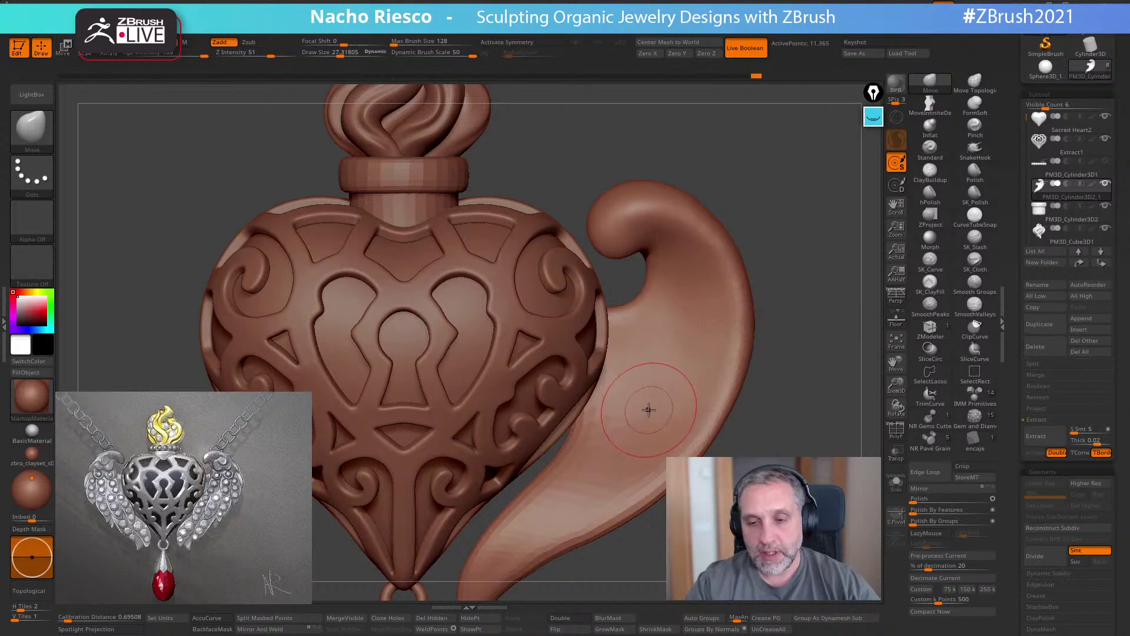
- Deepen the hollow beneath the wing's curl with the Move brush at a draw size of about 25
{"action": "left_click_drag", "start_coordinate": [779, 235], "coordinate": [823, 219], "text": "alt"}
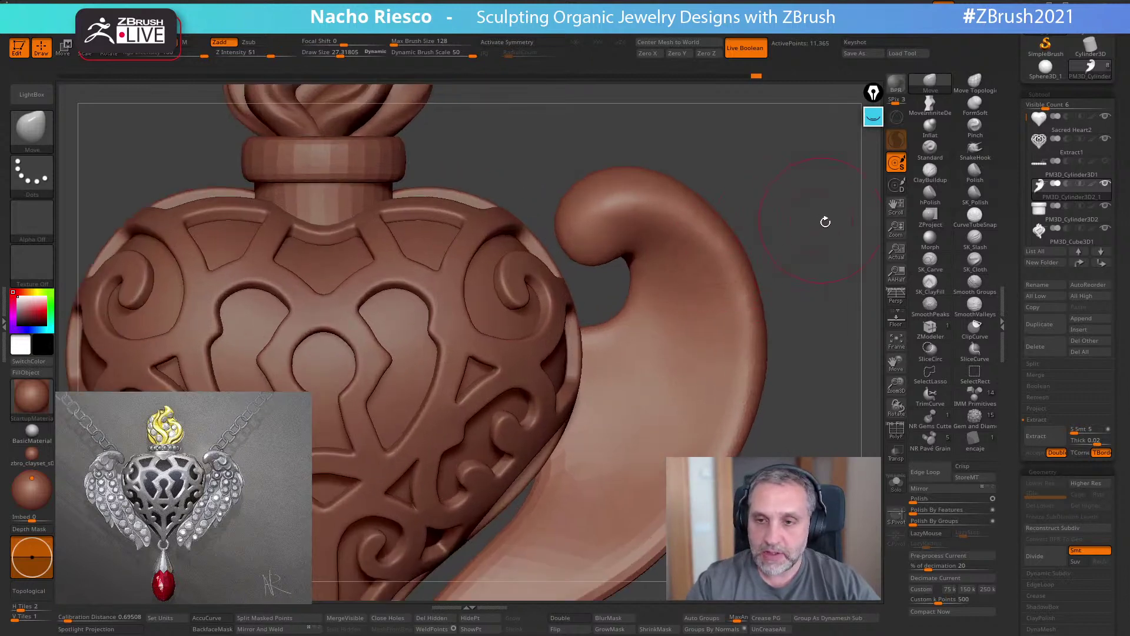
{"action": "key", "text": "s"}
{"action": "mouse_move", "coordinate": [648, 238]}
{"action": "left_mouse_down"}
{"action": "mouse_move", "coordinate": [612, 203]}
{"action": "mouse_move", "coordinate": [666, 241]}
{"action": "mouse_move", "coordinate": [690, 304]}
{"action": "left_mouse_up"}
{"action": "key", "text": "s"}
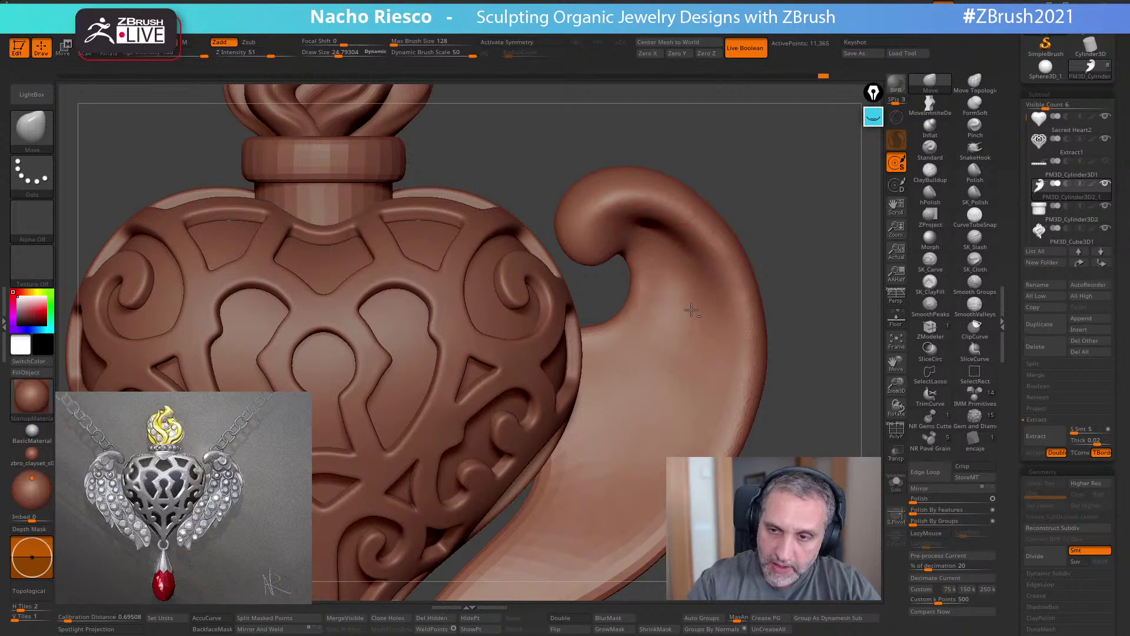
- Smooth the deepened hollow, the rim beside it and the inner face of the wing
{"action": "key", "text": "shift"}
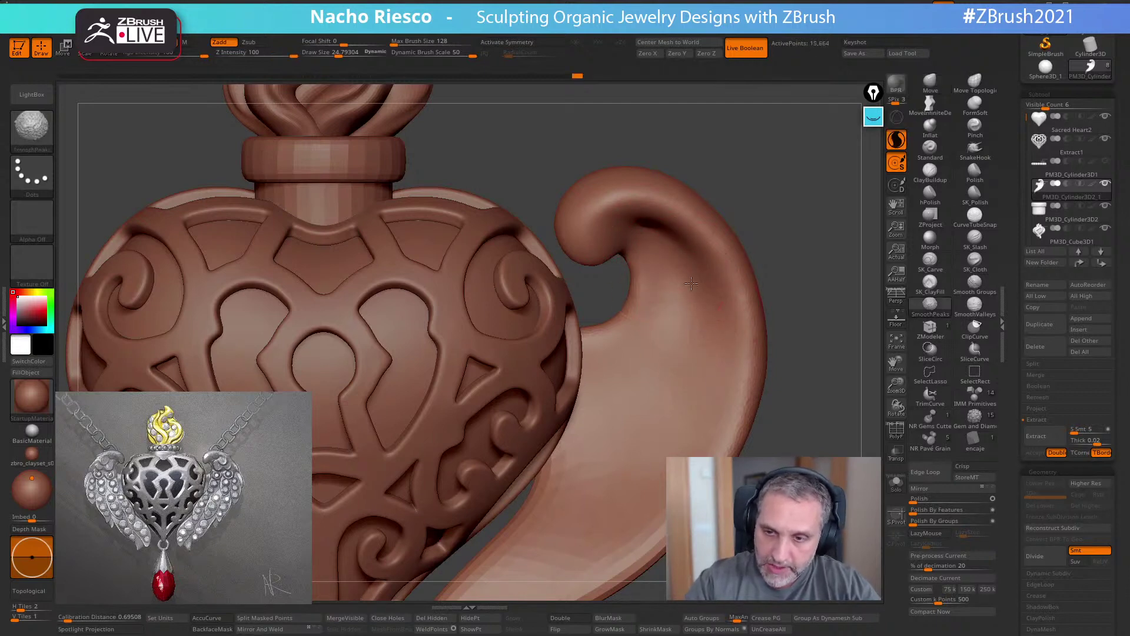
{"action": "mouse_move", "coordinate": [783, 270]}
{"action": "left_mouse_down"}
{"action": "mouse_move", "coordinate": [790, 219]}
{"action": "mouse_move", "coordinate": [802, 229]}
{"action": "left_mouse_up"}
{"action": "mouse_move", "coordinate": [646, 191]}
{"action": "left_mouse_down", "text": "shift"}
{"action": "mouse_move", "coordinate": [701, 202]}
{"action": "mouse_move", "coordinate": [762, 340]}
{"action": "left_mouse_up", "text": "shift"}
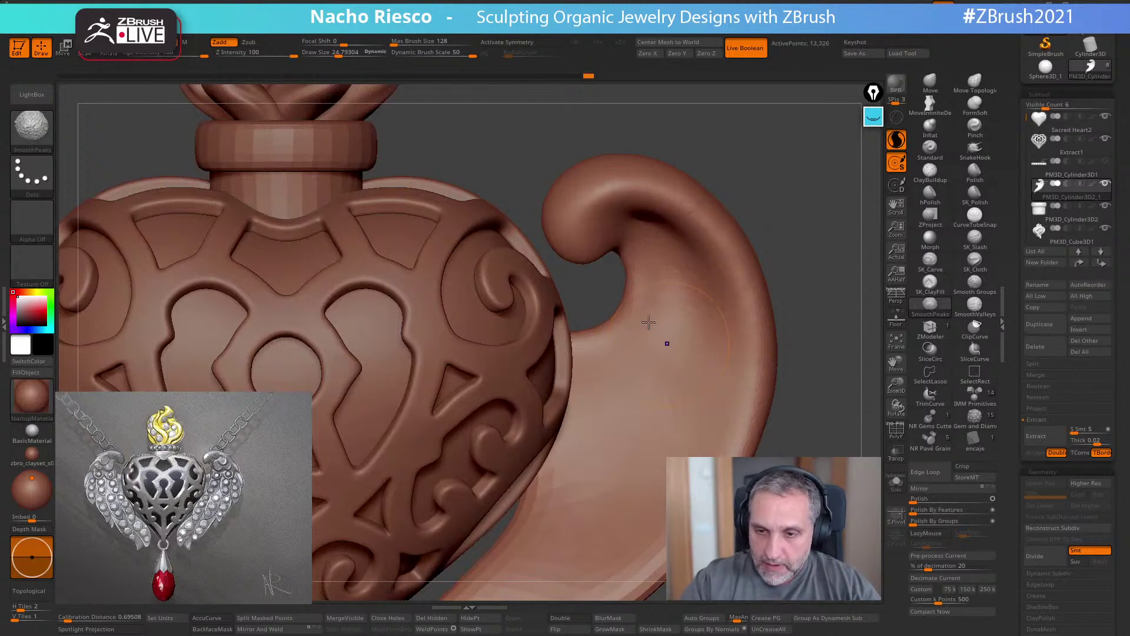
{"action": "key", "text": "f"}
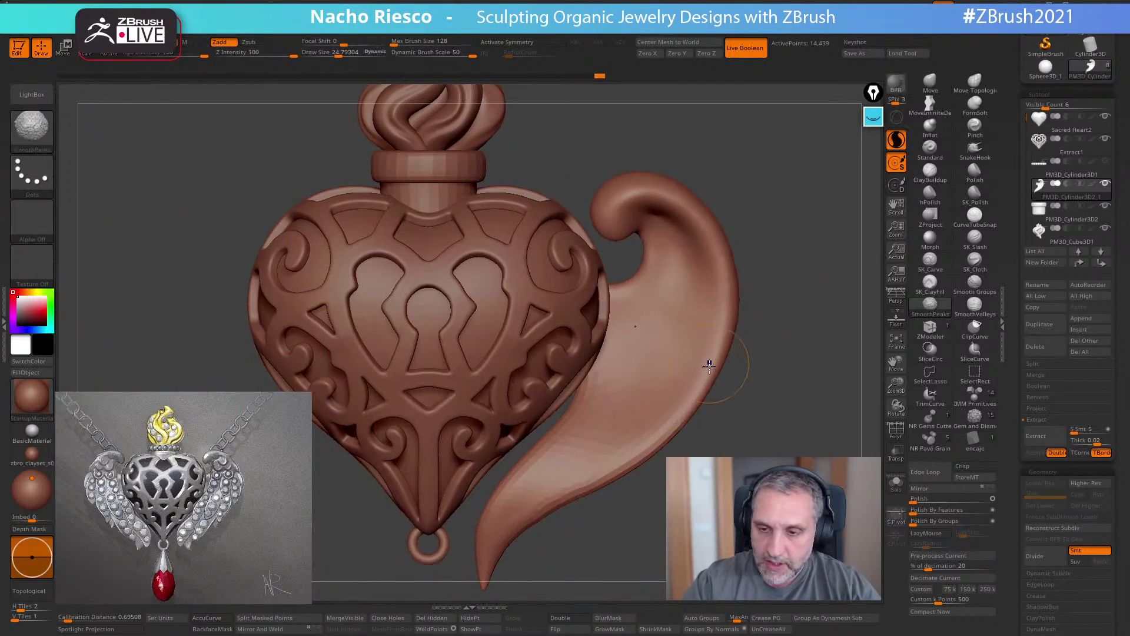
{"action": "left_click_drag", "start_coordinate": [665, 335], "coordinate": [682, 352], "text": "shift"}
{"action": "left_click_drag", "start_coordinate": [665, 312], "coordinate": [666, 272], "text": "shift"}
{"action": "left_click_drag", "start_coordinate": [796, 266], "coordinate": [713, 263]}
{"action": "left_click_drag", "start_coordinate": [670, 259], "coordinate": [668, 264], "text": "shift"}
{"action": "left_click_drag", "start_coordinate": [763, 262], "coordinate": [681, 247]}
- Refine and smooth the wing's curl from the back, side and top at a draw size of about 22
{"action": "key", "text": "s"}
{"action": "left_click", "coordinate": [677, 236]}
{"action": "mouse_move", "coordinate": [723, 206]}
{"action": "left_mouse_down"}
{"action": "mouse_move", "coordinate": [778, 210]}
{"action": "mouse_move", "coordinate": [777, 262]}
{"action": "mouse_move", "coordinate": [807, 344]}
{"action": "mouse_move", "coordinate": [766, 435]}
{"action": "mouse_move", "coordinate": [663, 295]}
{"action": "left_mouse_up"}
{"action": "key", "text": "s"}
{"action": "left_click_drag", "start_coordinate": [587, 292], "coordinate": [587, 305], "text": "shift"}
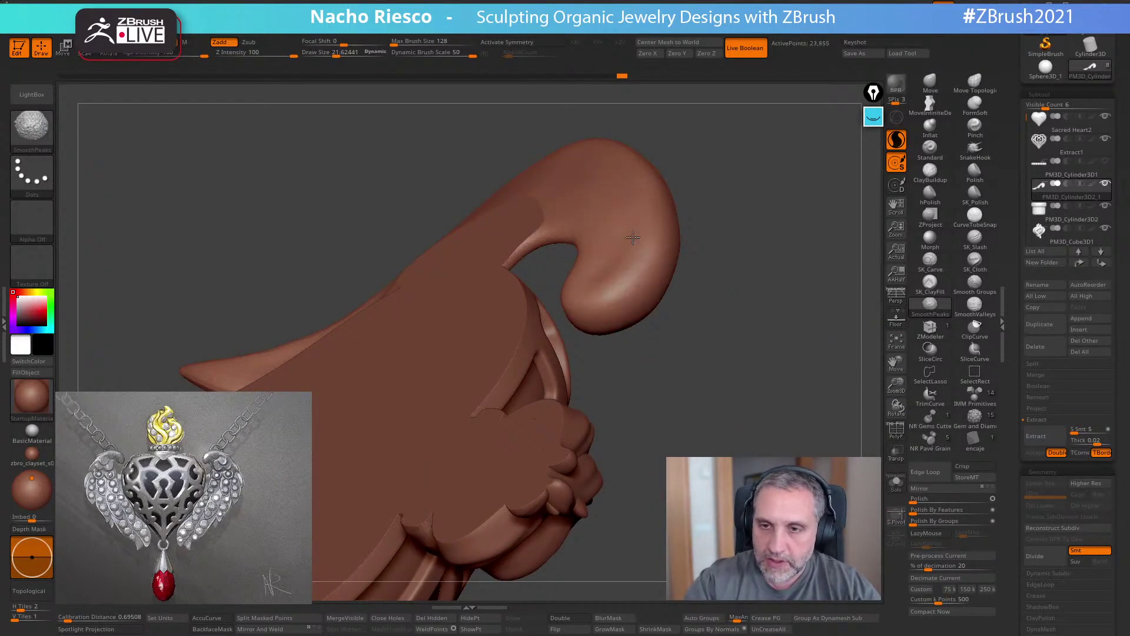
{"action": "left_click_drag", "start_coordinate": [655, 198], "coordinate": [657, 203], "text": "shift"}
{"action": "mouse_move", "coordinate": [736, 224]}
{"action": "left_mouse_down"}
{"action": "mouse_move", "coordinate": [698, 118]}
{"action": "mouse_move", "coordinate": [757, 202]}
{"action": "left_mouse_up"}
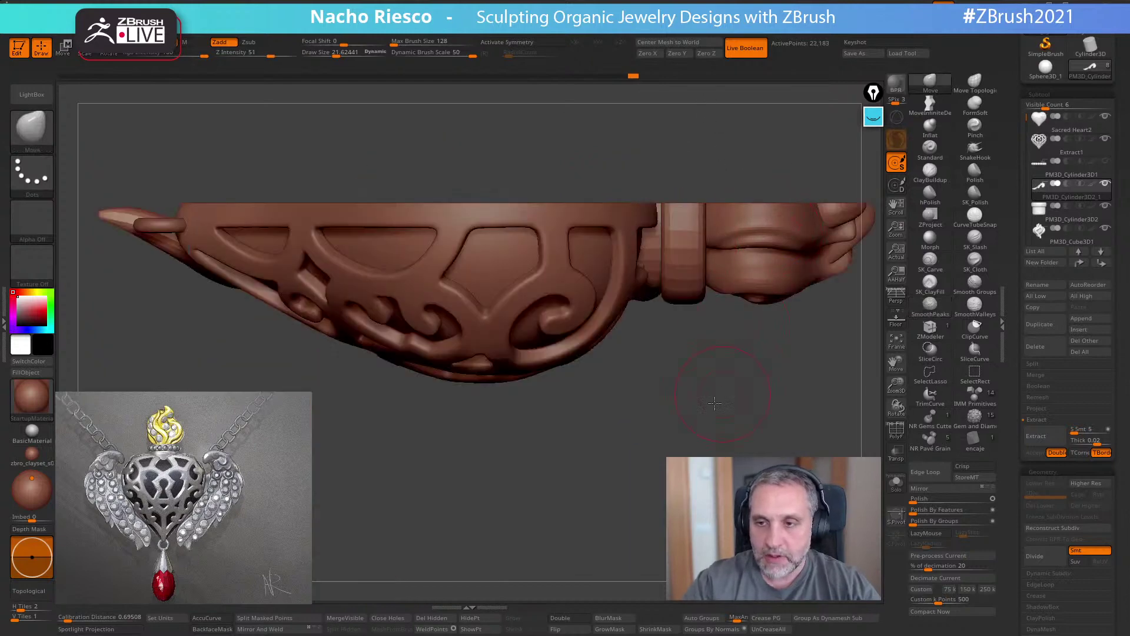
{"action": "left_click_drag", "start_coordinate": [722, 391], "coordinate": [655, 419], "text": "shift"}
{"action": "mouse_move", "coordinate": [641, 239]}
{"action": "left_mouse_down", "text": "shift"}
{"action": "mouse_move", "coordinate": [664, 233]}
{"action": "mouse_move", "coordinate": [670, 206]}
{"action": "left_mouse_up", "text": "shift"}
{"action": "mouse_move", "coordinate": [740, 233]}
{"action": "left_mouse_down"}
{"action": "mouse_move", "coordinate": [754, 180]}
{"action": "mouse_move", "coordinate": [765, 233]}
{"action": "mouse_move", "coordinate": [757, 217]}
{"action": "mouse_move", "coordinate": [745, 321]}
{"action": "mouse_move", "coordinate": [749, 277]}
{"action": "mouse_move", "coordinate": [773, 381]}
{"action": "mouse_move", "coordinate": [817, 251]}
{"action": "mouse_move", "coordinate": [804, 380]}
{"action": "left_mouse_up"}
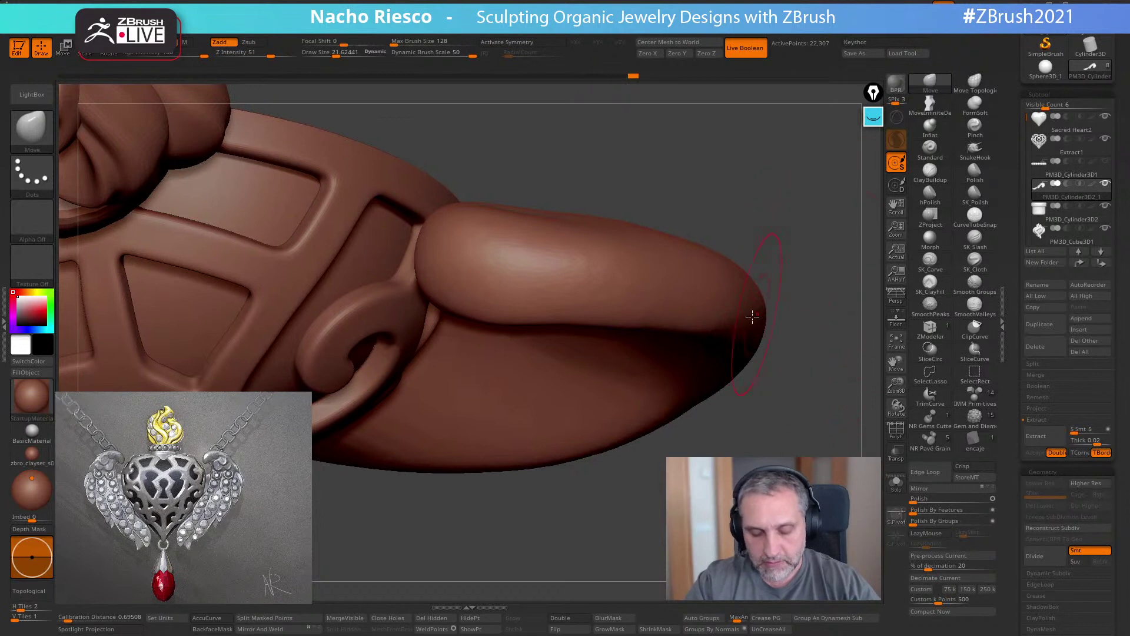
- Measure the thickness of the wing's curl from above with a transpose line and return to Draw mode
{"action": "key", "text": "w"}
{"action": "left_click_drag", "start_coordinate": [551, 221], "coordinate": [542, 320]}
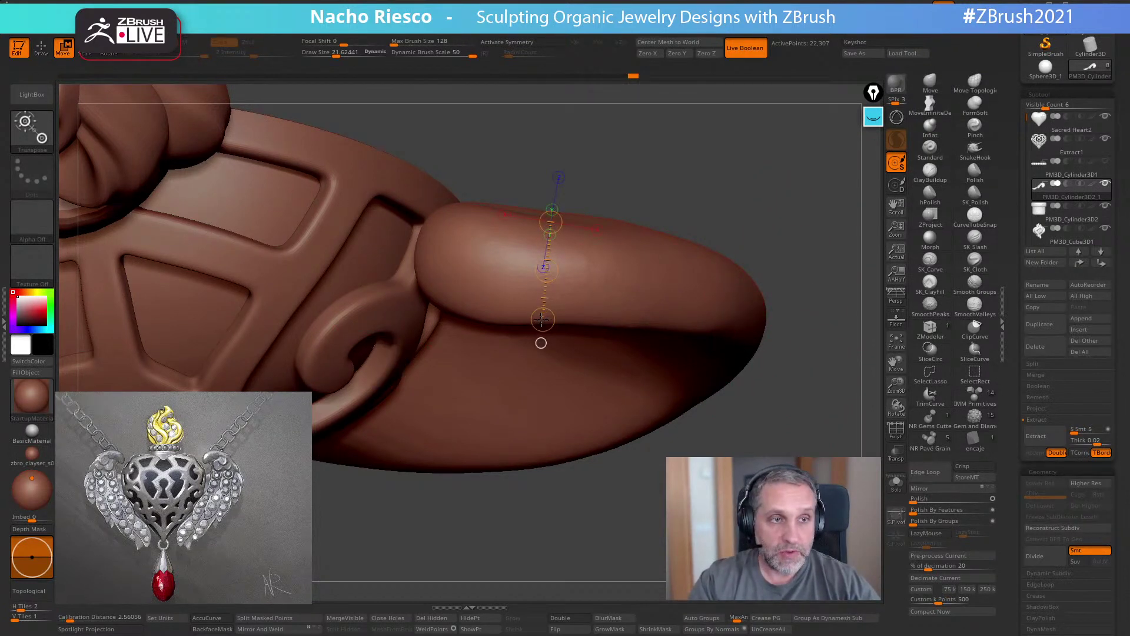
{"action": "key", "text": "q"}
- Smooth the ridge and outer edge of the wing's curl from the front at a draw size of about 21
{"action": "mouse_move", "coordinate": [795, 273]}
{"action": "left_mouse_down"}
{"action": "mouse_move", "coordinate": [785, 165]}
{"action": "mouse_move", "coordinate": [803, 267]}
{"action": "mouse_move", "coordinate": [794, 327]}
{"action": "left_mouse_up"}
{"action": "key", "text": "shift"}
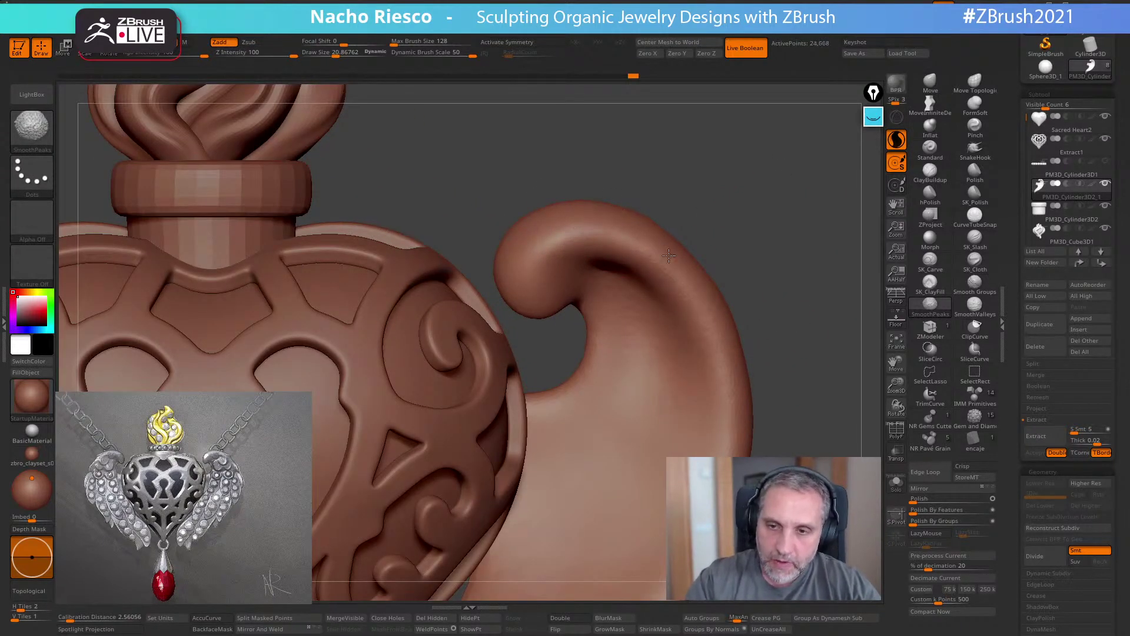
{"action": "mouse_move", "coordinate": [706, 237]}
{"action": "left_mouse_down"}
{"action": "mouse_move", "coordinate": [641, 276]}
{"action": "mouse_move", "coordinate": [802, 345]}
{"action": "mouse_move", "coordinate": [696, 257]}
{"action": "left_mouse_up"}
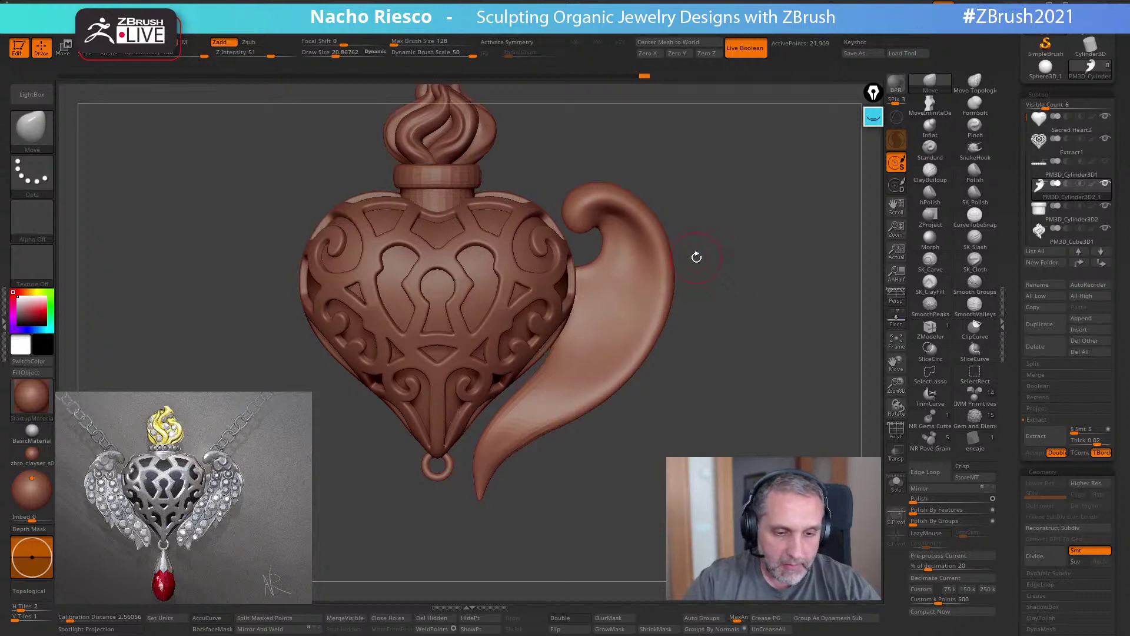
- Shorten and round off the wing's pointed lower end by smoothing it at a draw size of about 30
{"action": "mouse_move", "coordinate": [751, 396]}
{"action": "left_mouse_down", "text": "alt"}
{"action": "mouse_move", "coordinate": [754, 370]}
{"action": "mouse_move", "coordinate": [759, 393]}
{"action": "left_mouse_up", "text": "alt"}
{"action": "mouse_move", "coordinate": [490, 474]}
{"action": "left_mouse_down", "text": "shift"}
{"action": "mouse_move", "coordinate": [481, 489]}
{"action": "mouse_move", "coordinate": [480, 476]}
{"action": "left_mouse_up", "text": "shift"}
{"action": "key", "text": "s"}
{"action": "left_click_drag", "start_coordinate": [529, 524], "coordinate": [580, 452], "text": "alt"}
{"action": "mouse_move", "coordinate": [569, 400]}
{"action": "left_mouse_down", "text": "alt"}
{"action": "mouse_move", "coordinate": [566, 447]}
{"action": "mouse_move", "coordinate": [590, 439]}
{"action": "left_mouse_up", "text": "alt"}
{"action": "key", "text": "s"}
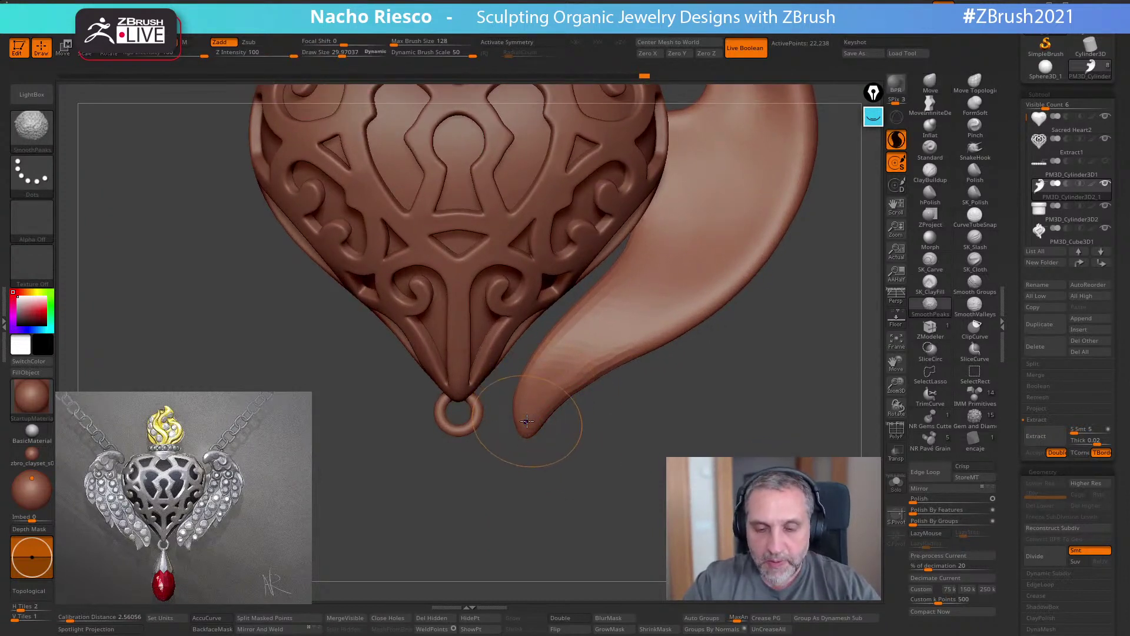
{"action": "mouse_move", "coordinate": [525, 428]}
{"action": "left_mouse_down", "text": "shift"}
{"action": "mouse_move", "coordinate": [513, 423]}
{"action": "mouse_move", "coordinate": [530, 432]}
{"action": "mouse_move", "coordinate": [547, 377]}
{"action": "mouse_move", "coordinate": [532, 431]}
{"action": "left_mouse_up", "text": "shift"}
{"action": "left_click_drag", "start_coordinate": [555, 386], "coordinate": [533, 437], "text": "shift"}
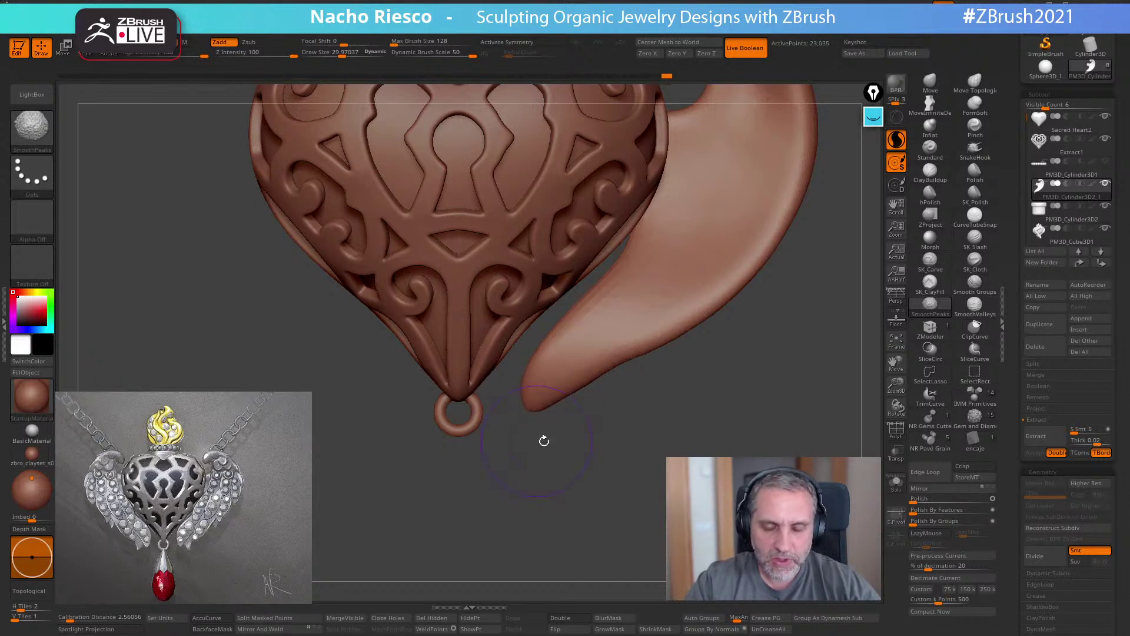
{"action": "mouse_move", "coordinate": [588, 389]}
{"action": "left_mouse_down", "text": "shift"}
{"action": "mouse_move", "coordinate": [559, 353]}
{"action": "mouse_move", "coordinate": [553, 371]}
{"action": "mouse_move", "coordinate": [609, 348]}
{"action": "left_mouse_up", "text": "shift"}
- Undo the last smoothing stroke on the wing and smooth its lower tip again at a draw size of about 34
{"action": "right_click_drag", "start_coordinate": [623, 445], "coordinate": [628, 396], "text": "ctrl"}
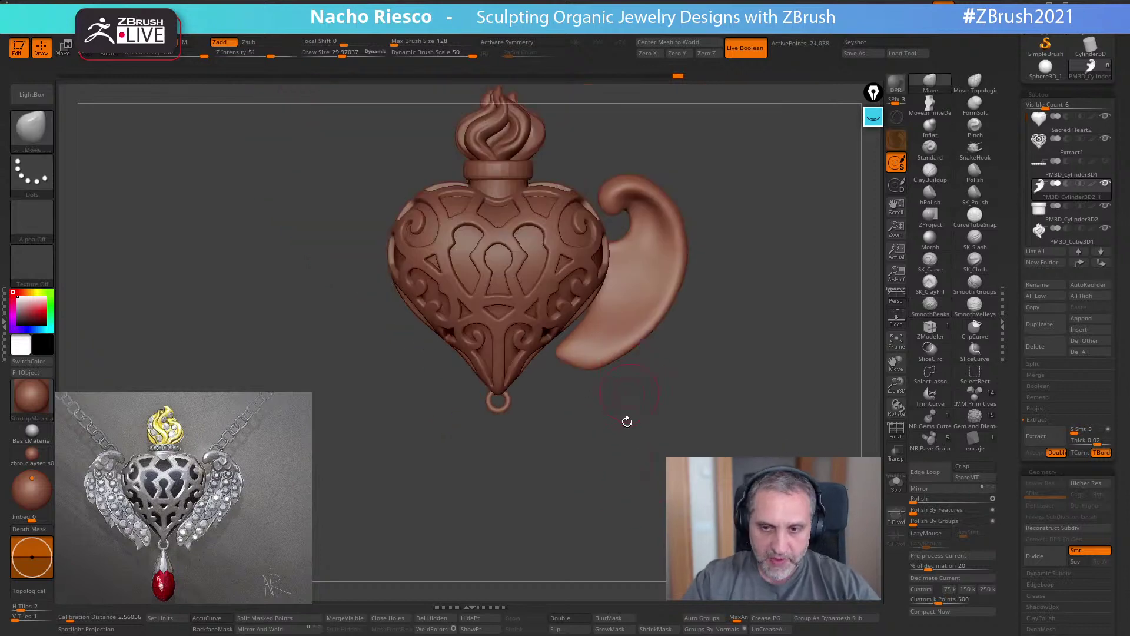
{"action": "key", "text": "ctrl+z"}
{"action": "right_click_drag", "start_coordinate": [625, 449], "coordinate": [605, 479], "text": "ctrl"}
{"action": "mouse_move", "coordinate": [538, 383]}
{"action": "left_mouse_down", "text": "shift"}
{"action": "mouse_move", "coordinate": [529, 399]}
{"action": "mouse_move", "coordinate": [545, 354]}
{"action": "left_mouse_up", "text": "shift"}
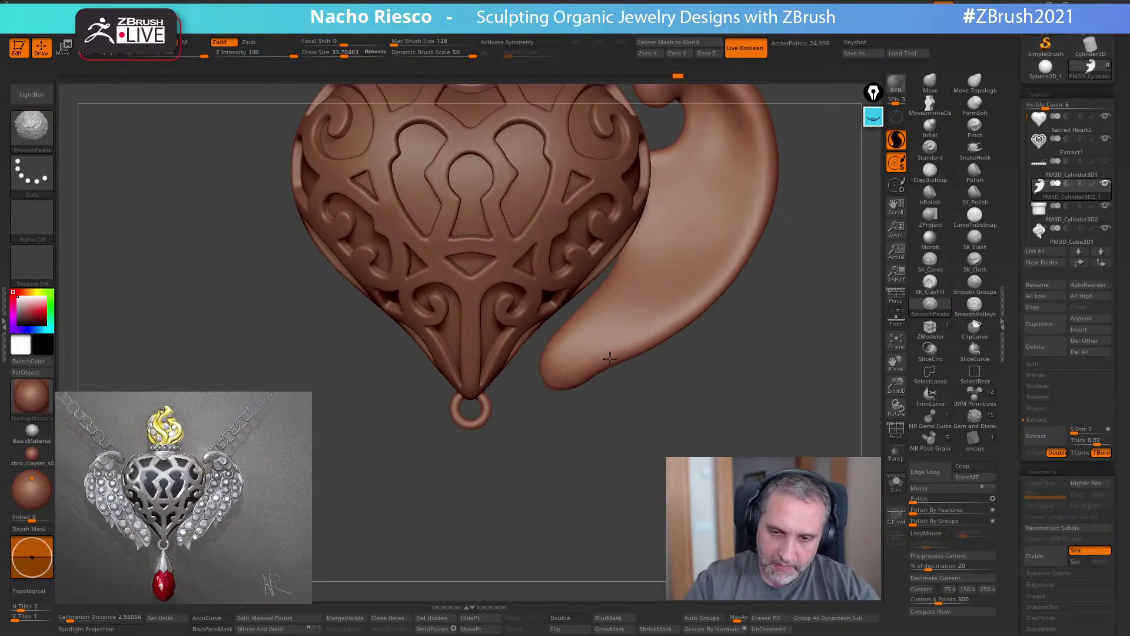
- Smooth the wing's lower tip at a draw size of about 34 and turn the model to its back
{"action": "mouse_move", "coordinate": [561, 390]}
{"action": "left_mouse_down", "text": "shift"}
{"action": "mouse_move", "coordinate": [579, 379]}
{"action": "mouse_move", "coordinate": [580, 316]}
{"action": "left_mouse_up", "text": "shift"}
{"action": "right_click_drag", "start_coordinate": [581, 317], "coordinate": [598, 296], "text": "shift"}
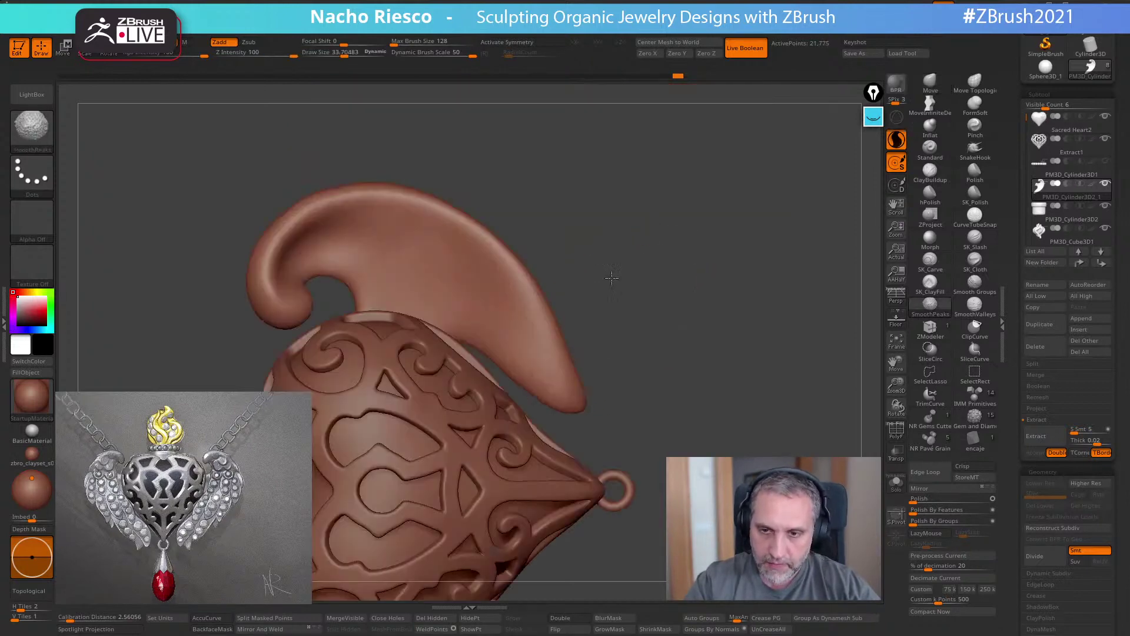
{"action": "mouse_move", "coordinate": [694, 328]}
{"action": "right_mouse_down"}
{"action": "mouse_move", "coordinate": [706, 328]}
{"action": "mouse_move", "coordinate": [701, 353]}
{"action": "right_mouse_up"}
{"action": "left_click_drag", "start_coordinate": [701, 353], "coordinate": [676, 410]}
{"action": "mouse_move", "coordinate": [746, 354]}
{"action": "left_mouse_down"}
{"action": "mouse_move", "coordinate": [569, 459]}
{"action": "mouse_move", "coordinate": [456, 399]}
{"action": "left_mouse_up"}
- Adjust the wing's inner edge from behind with the Move brush at a draw size of about 41
{"action": "key", "text": "b"}
{"action": "key", "text": "s"}
{"action": "left_click_drag", "start_coordinate": [439, 506], "coordinate": [443, 506]}
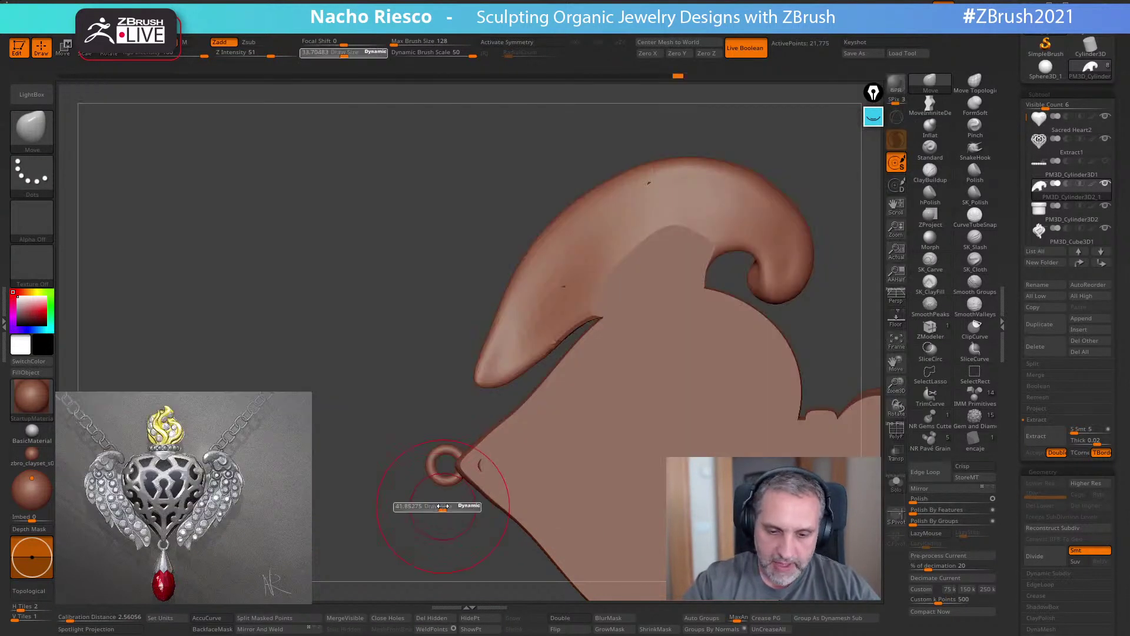
{"action": "mouse_move", "coordinate": [578, 324]}
{"action": "left_mouse_down"}
{"action": "mouse_move", "coordinate": [570, 301]}
{"action": "mouse_move", "coordinate": [614, 302]}
{"action": "left_mouse_up"}
{"action": "right_click_drag", "start_coordinate": [614, 302], "coordinate": [648, 341]}
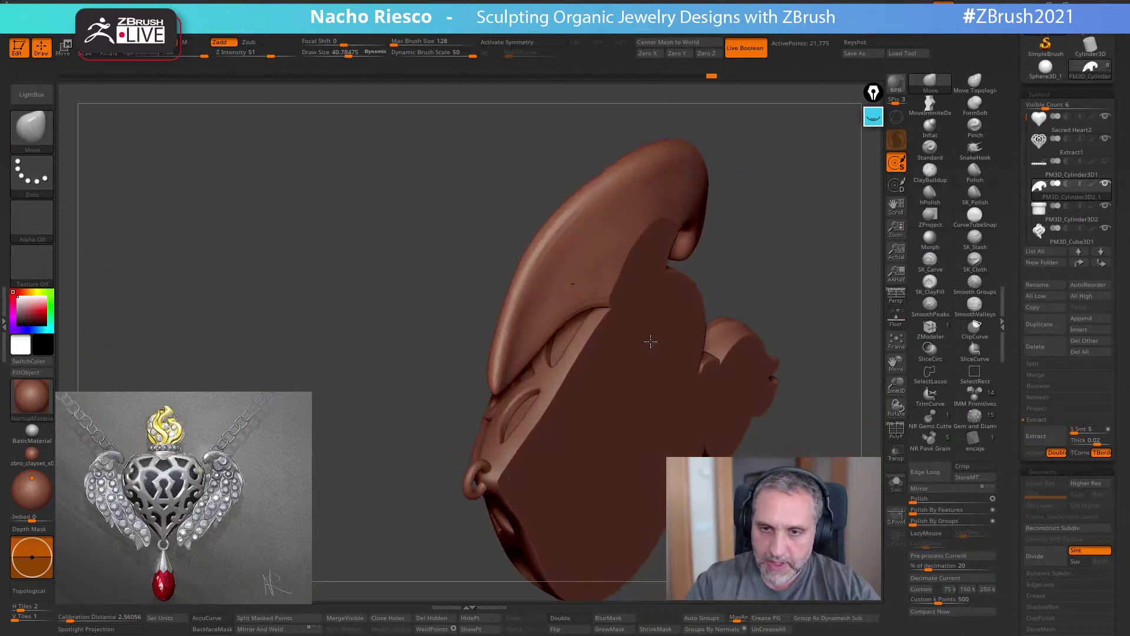
{"action": "right_click_drag", "start_coordinate": [653, 259], "coordinate": [743, 472]}
- Pull the wing's lower tip out and down from the front with the Move brush to make it more pointed
{"action": "left_click_drag", "start_coordinate": [530, 436], "coordinate": [502, 446]}
{"action": "right_click_drag", "start_coordinate": [542, 431], "coordinate": [544, 430], "text": "shift"}
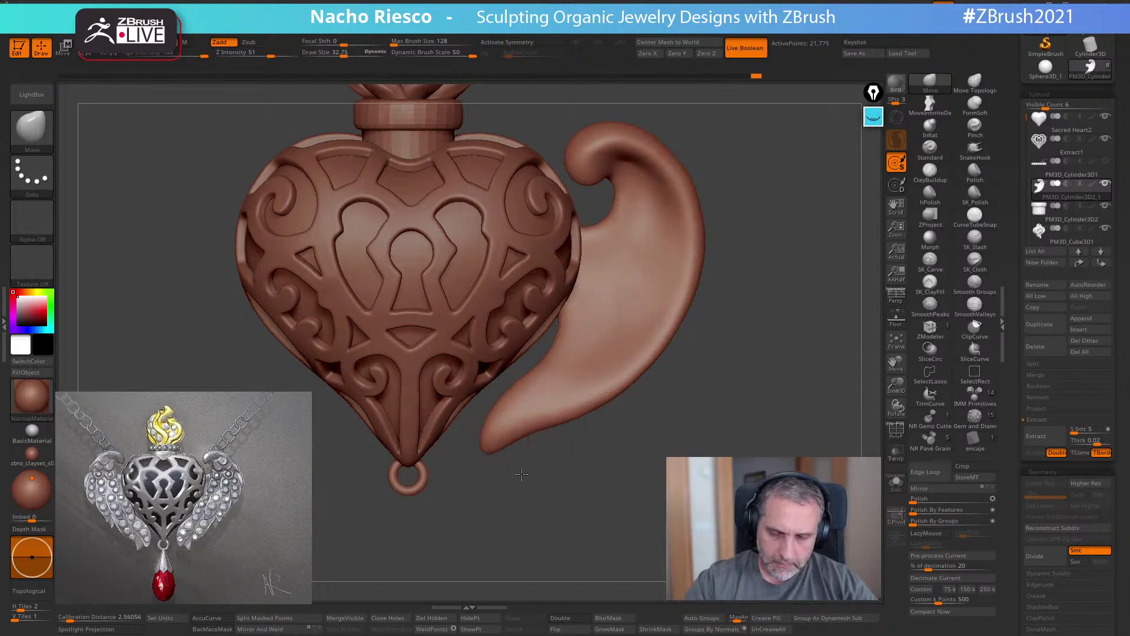
{"action": "right_click_drag", "start_coordinate": [593, 522], "coordinate": [588, 503], "text": "ctrl"}
{"action": "key", "text": "s"}
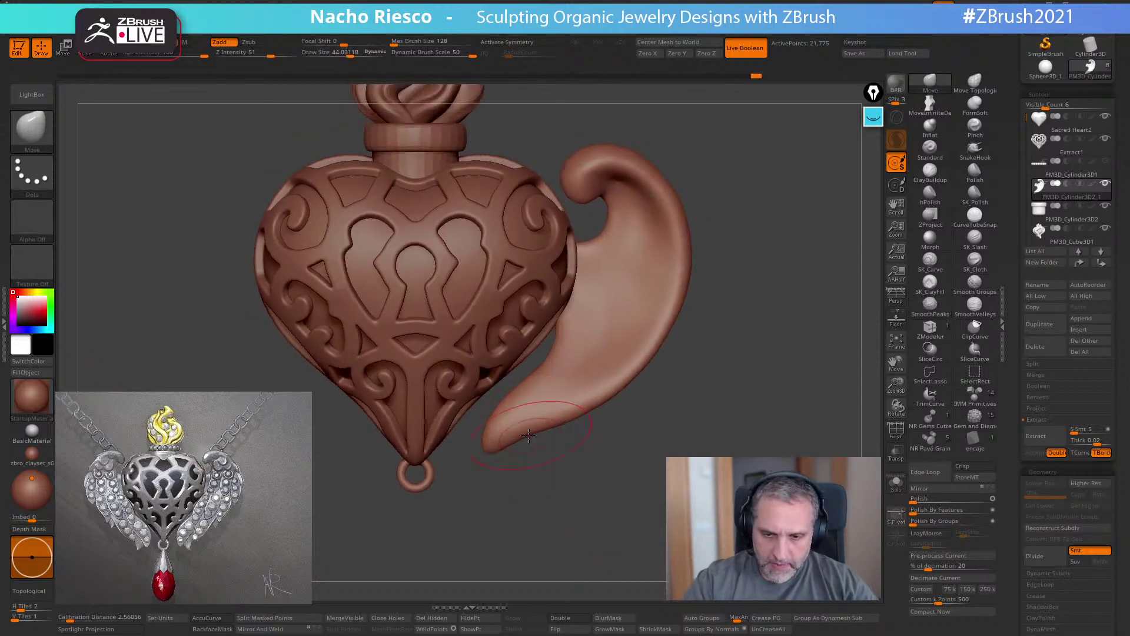
{"action": "key", "text": "s"}
{"action": "mouse_move", "coordinate": [517, 447]}
{"action": "left_mouse_down"}
{"action": "mouse_move", "coordinate": [530, 440]}
{"action": "mouse_move", "coordinate": [485, 462]}
{"action": "left_mouse_up"}
- Smooth the inner edge of the wing's lower half at a draw size of about 32
{"action": "key", "text": "s"}
{"action": "key", "text": "shift"}
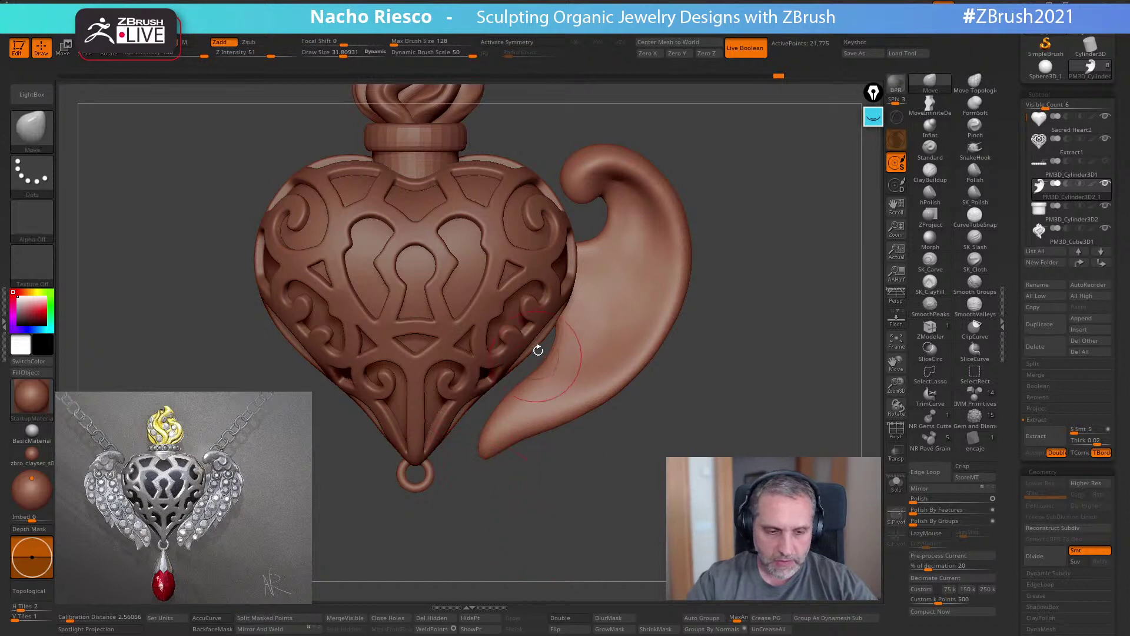
{"action": "mouse_move", "coordinate": [557, 324]}
{"action": "left_mouse_down"}
{"action": "mouse_move", "coordinate": [559, 381]}
{"action": "mouse_move", "coordinate": [506, 421]}
{"action": "left_mouse_up"}
{"action": "mouse_move", "coordinate": [716, 306]}
{"action": "left_mouse_down", "text": "alt"}
{"action": "mouse_move", "coordinate": [742, 305]}
{"action": "mouse_move", "coordinate": [644, 434]}
{"action": "mouse_move", "coordinate": [665, 453]}
{"action": "mouse_move", "coordinate": [723, 442]}
{"action": "mouse_move", "coordinate": [716, 461]}
{"action": "left_mouse_up", "text": "alt"}
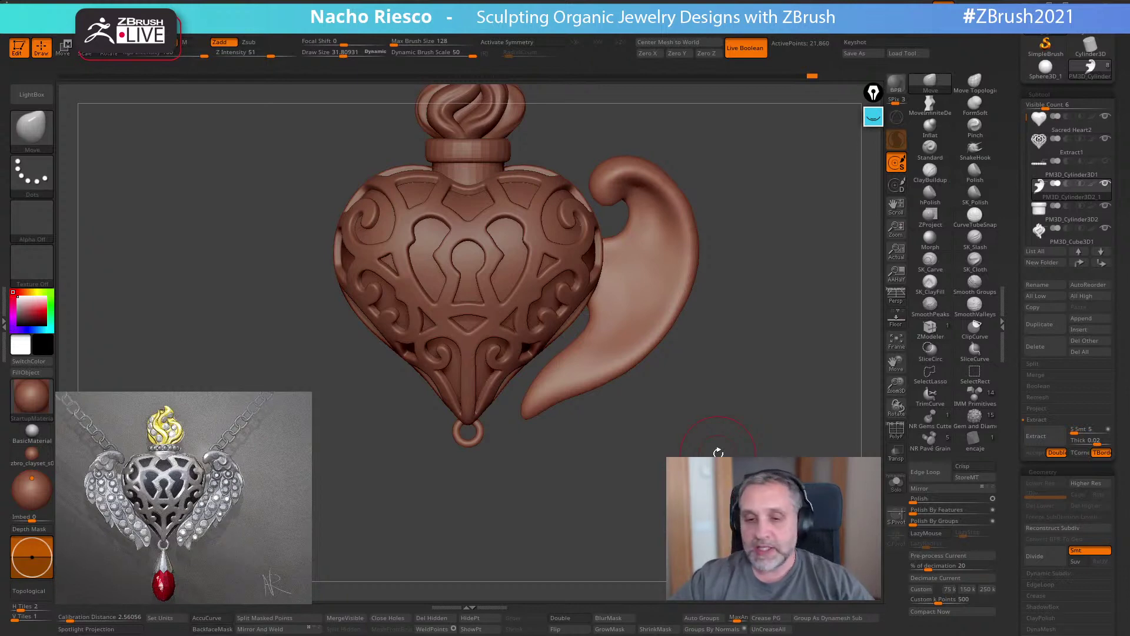
- Try reshaping the wing with the Move brush at a draw size of 128 and undo the last three changes
{"action": "mouse_move", "coordinate": [611, 444]}
{"action": "left_mouse_down", "text": "alt"}
{"action": "mouse_move", "coordinate": [545, 400]}
{"action": "mouse_move", "coordinate": [546, 414]}
{"action": "mouse_move", "coordinate": [594, 415]}
{"action": "mouse_move", "coordinate": [624, 347]}
{"action": "mouse_move", "coordinate": [675, 294]}
{"action": "mouse_move", "coordinate": [729, 288]}
{"action": "left_mouse_up", "text": "alt"}
{"action": "key", "text": "s"}
{"action": "key", "text": "s"}
{"action": "mouse_move", "coordinate": [752, 357]}
{"action": "left_mouse_down", "text": "alt"}
{"action": "mouse_move", "coordinate": [752, 325]}
{"action": "mouse_move", "coordinate": [716, 334]}
{"action": "mouse_move", "coordinate": [711, 360]}
{"action": "left_mouse_up", "text": "alt"}
{"action": "key", "text": "ctrl+z"}
{"action": "key", "text": "ctrl+z"}
{"action": "key", "text": "ctrl+z"}
{"action": "left_click_drag", "start_coordinate": [716, 353], "coordinate": [697, 383], "text": "alt"}
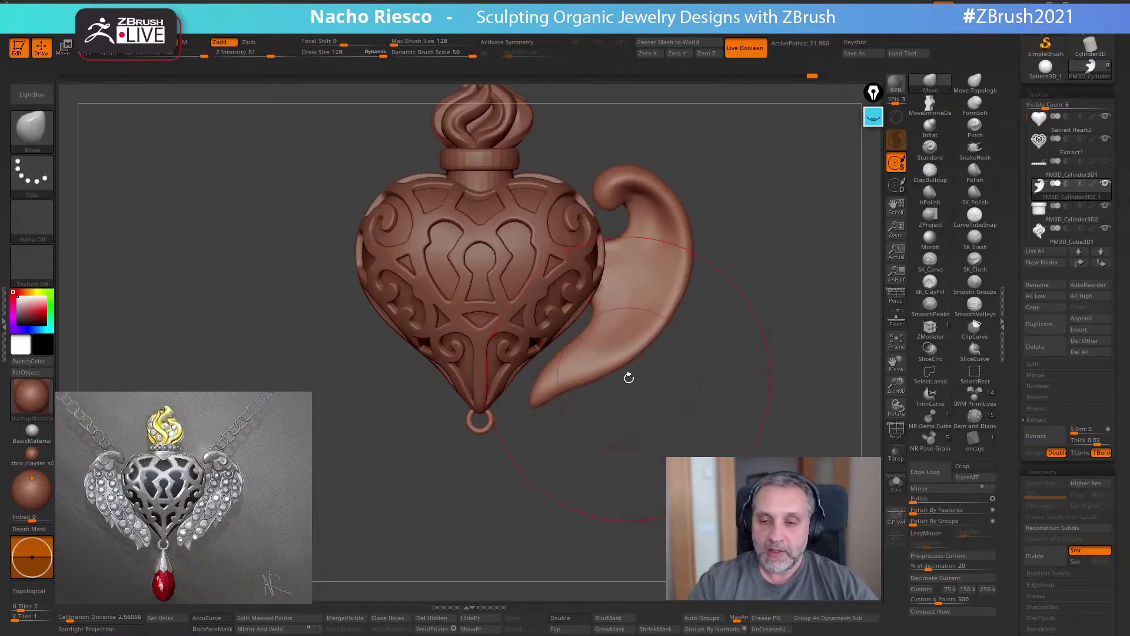
- Try smoothing the wing's lower tip at a draw size of about 33 and undo the last two strokes
{"action": "key", "text": "s"}
{"action": "mouse_move", "coordinate": [615, 378]}
{"action": "left_mouse_down"}
{"action": "mouse_move", "coordinate": [591, 374]}
{"action": "mouse_move", "coordinate": [602, 436]}
{"action": "left_mouse_up"}
{"action": "mouse_move", "coordinate": [547, 387]}
{"action": "left_mouse_down", "text": "shift"}
{"action": "mouse_move", "coordinate": [535, 401]}
{"action": "mouse_move", "coordinate": [593, 390]}
{"action": "left_mouse_up", "text": "shift"}
{"action": "key", "text": "ctrl+z"}
{"action": "key", "text": "ctrl+z"}
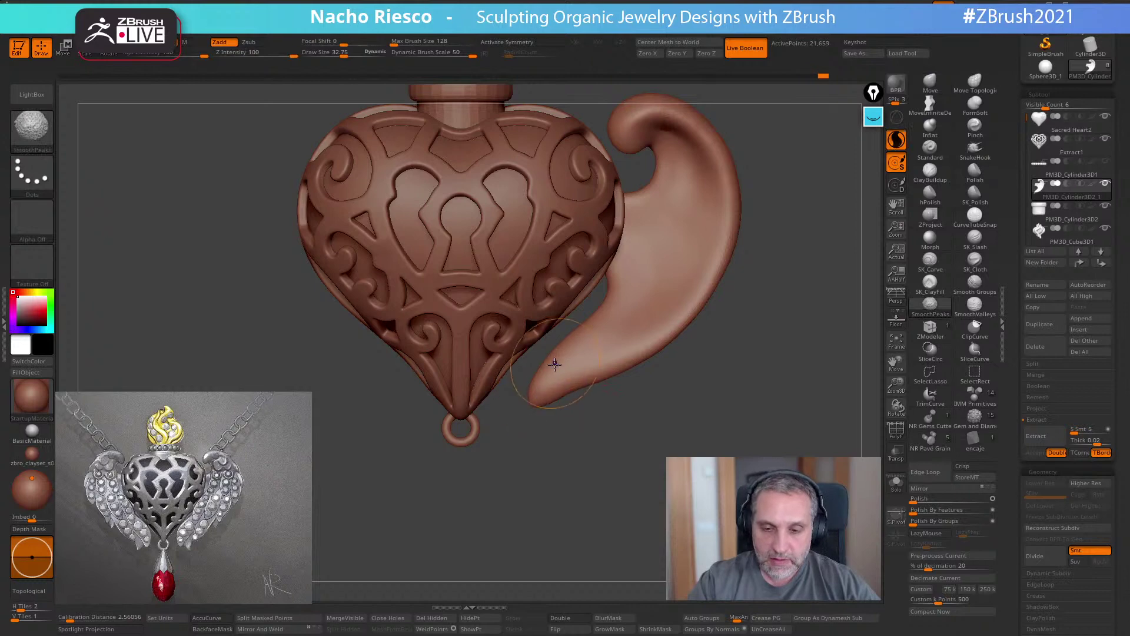
- Slim and extend the wing's lower tip with the Move brush at a draw size of about 33
{"action": "key", "text": "b"}
{"action": "key", "text": "m"}
{"action": "key", "text": "v"}
{"action": "mouse_move", "coordinate": [592, 454]}
{"action": "left_mouse_down", "text": "alt"}
{"action": "mouse_move", "coordinate": [605, 473]}
{"action": "mouse_move", "coordinate": [605, 436]}
{"action": "mouse_move", "coordinate": [599, 482]}
{"action": "mouse_move", "coordinate": [622, 450]}
{"action": "left_mouse_up", "text": "alt"}
{"action": "mouse_move", "coordinate": [681, 422]}
{"action": "left_mouse_down", "text": "alt"}
{"action": "mouse_move", "coordinate": [674, 438]}
{"action": "mouse_move", "coordinate": [699, 514]}
{"action": "left_mouse_up", "text": "alt"}
{"action": "left_click_drag", "start_coordinate": [611, 511], "coordinate": [613, 522], "text": "alt"}
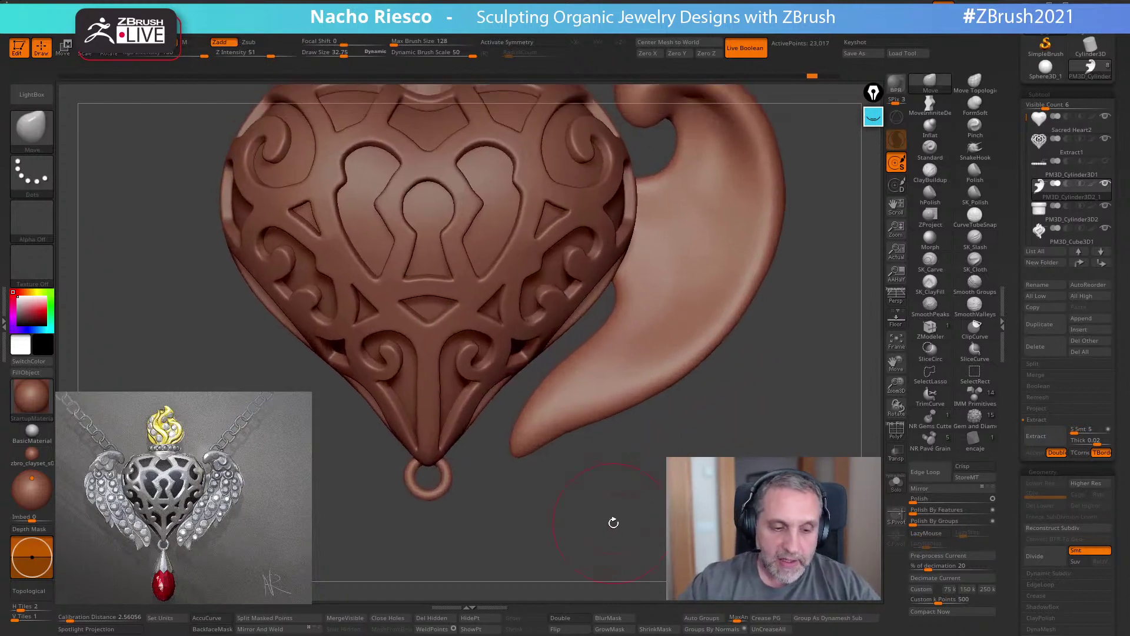
{"action": "left_click_drag", "start_coordinate": [736, 403], "coordinate": [713, 450], "text": "alt"}
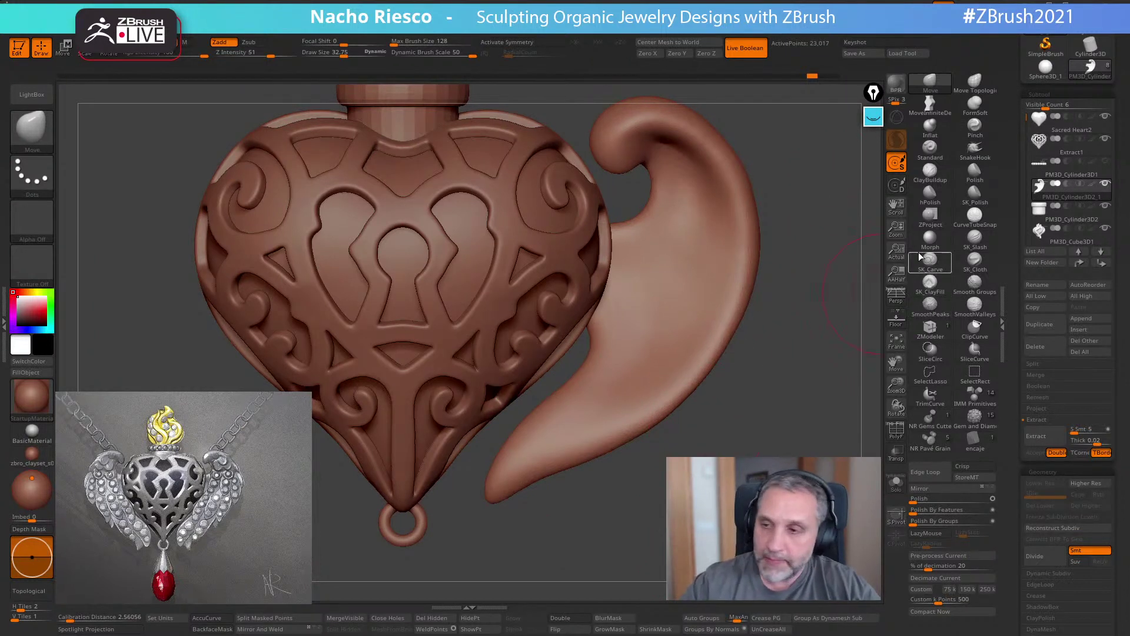
- Mask an elongated oval on the wing's inner face beside the heart at a draw size of about 10
{"action": "key", "text": "s"}
{"action": "left_click_drag", "start_coordinate": [676, 324], "coordinate": [645, 318]}
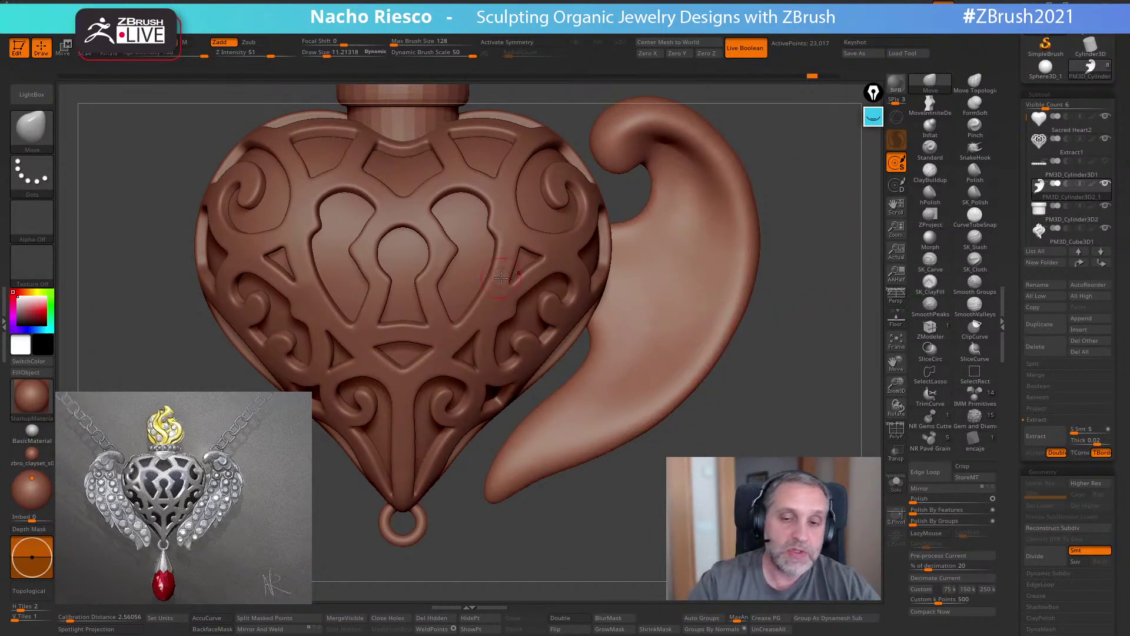
{"action": "key", "text": "s"}
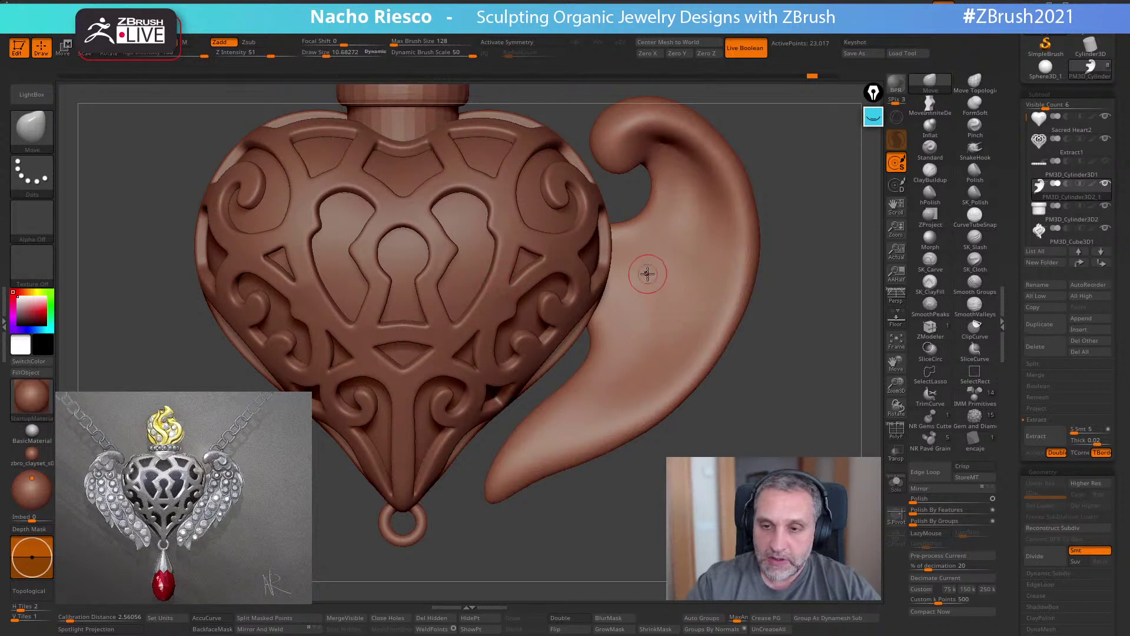
{"action": "key", "text": "ctrl"}
{"action": "key", "text": "s"}
{"action": "left_click", "coordinate": [642, 263]}
{"action": "mouse_move", "coordinate": [647, 242]}
{"action": "left_mouse_down", "text": "ctrl"}
{"action": "mouse_move", "coordinate": [621, 311]}
{"action": "mouse_move", "coordinate": [653, 338]}
{"action": "mouse_move", "coordinate": [662, 250]}
{"action": "mouse_move", "coordinate": [648, 262]}
{"action": "mouse_move", "coordinate": [636, 314]}
{"action": "mouse_move", "coordinate": [651, 244]}
{"action": "mouse_move", "coordinate": [642, 236]}
{"action": "mouse_move", "coordinate": [657, 265]}
{"action": "mouse_move", "coordinate": [650, 251]}
{"action": "left_mouse_up", "text": "ctrl"}
{"action": "mouse_move", "coordinate": [650, 251]}
{"action": "left_mouse_down", "text": "ctrl"}
{"action": "mouse_move", "coordinate": [630, 319]}
{"action": "mouse_move", "coordinate": [646, 303]}
{"action": "left_mouse_up", "text": "ctrl"}
{"action": "left_click_drag", "start_coordinate": [809, 318], "coordinate": [803, 283]}
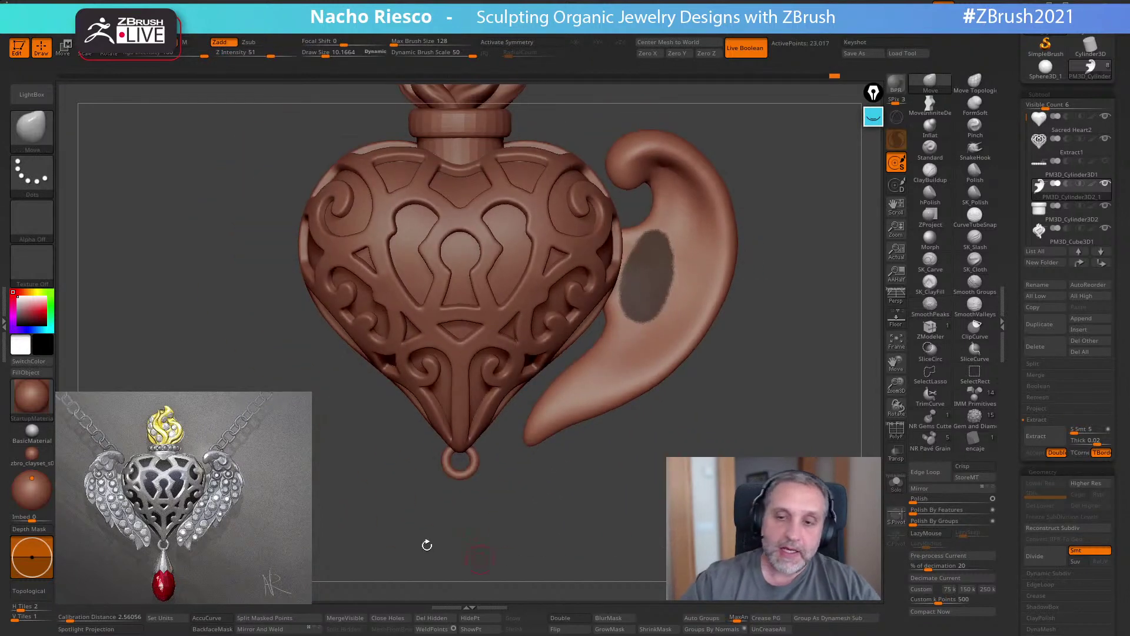
{"action": "left_click_drag", "start_coordinate": [602, 435], "coordinate": [594, 475], "text": "alt"}
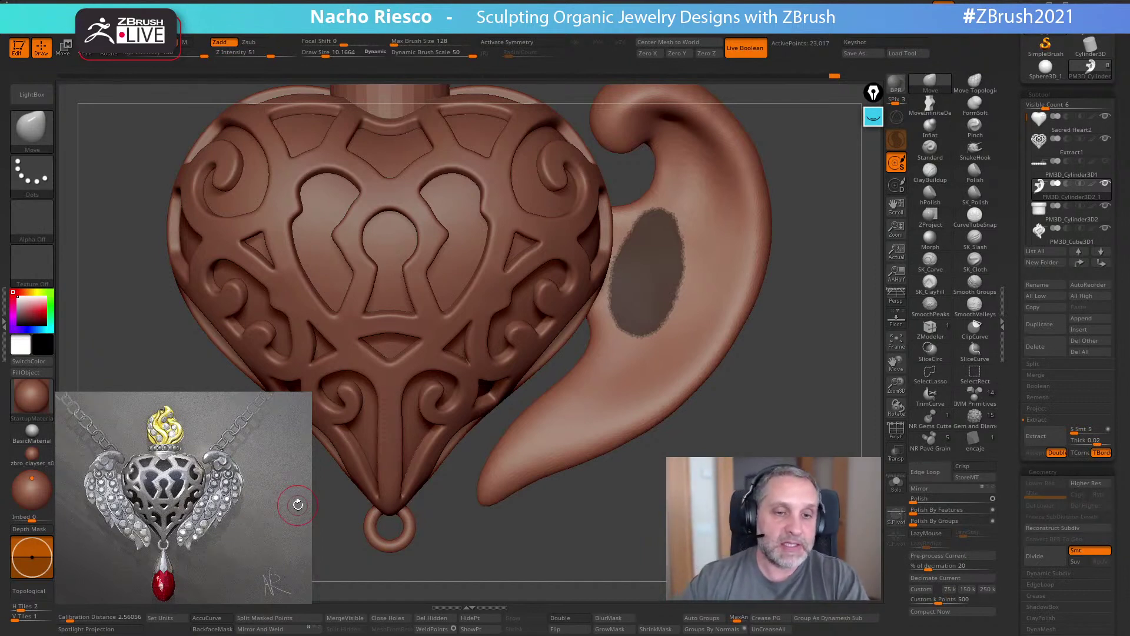
- Create a precise extract of the masked oval with a thickness of 1 mm
{"action": "left_click", "coordinate": [7, 327]}
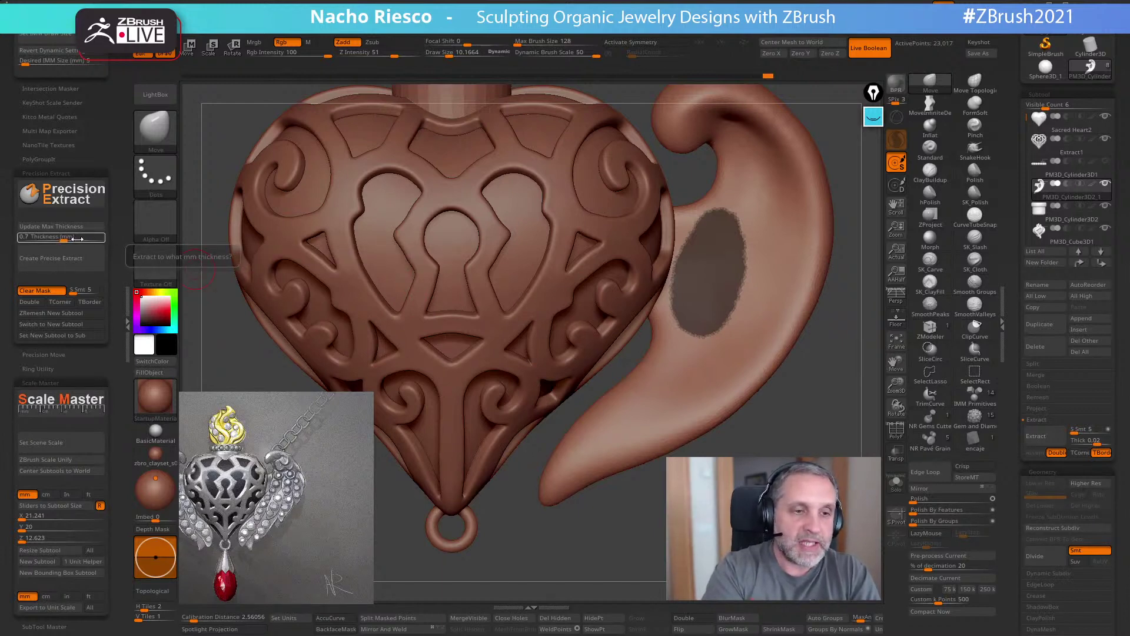
{"action": "left_click_drag", "start_coordinate": [65, 236], "coordinate": [70, 236]}
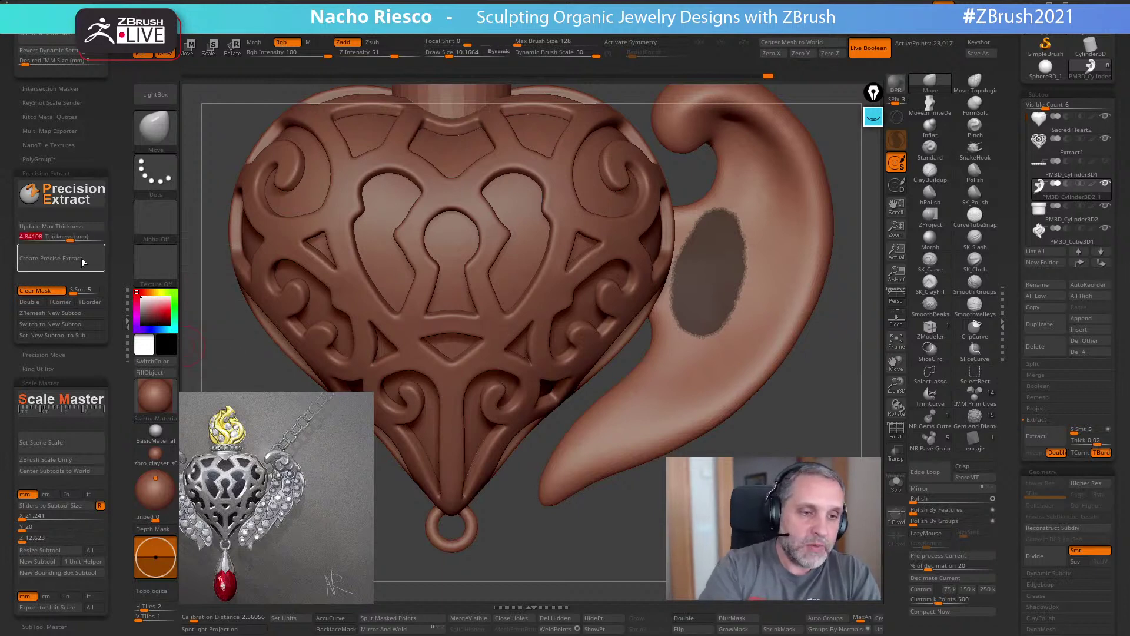
{"action": "type", "text": "1.1"}
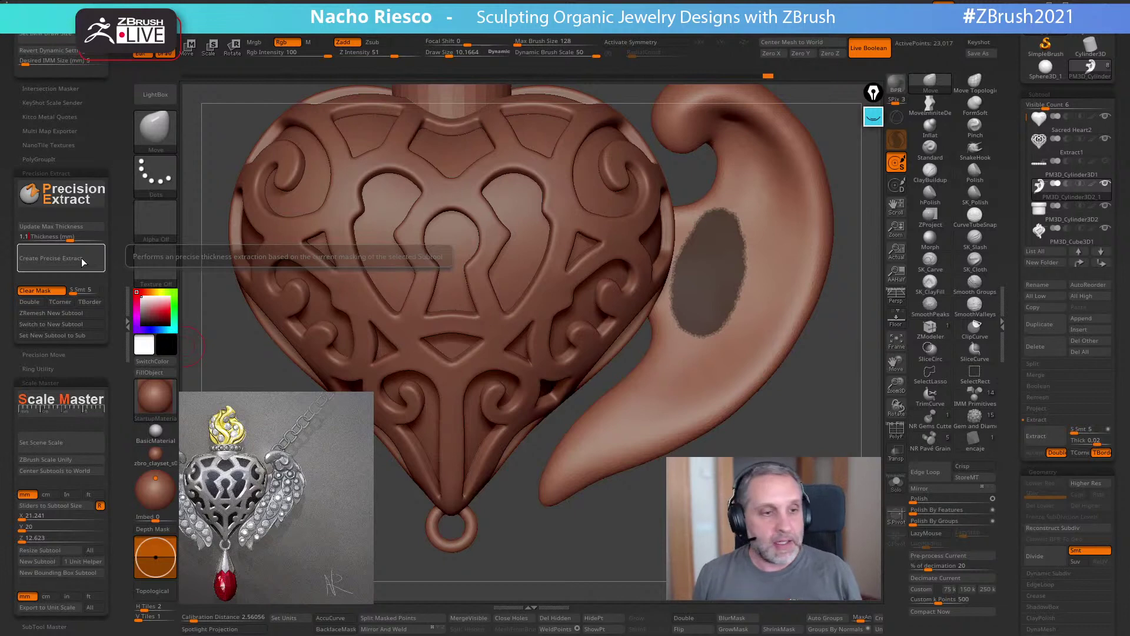
{"action": "key", "text": "BackSpace"}
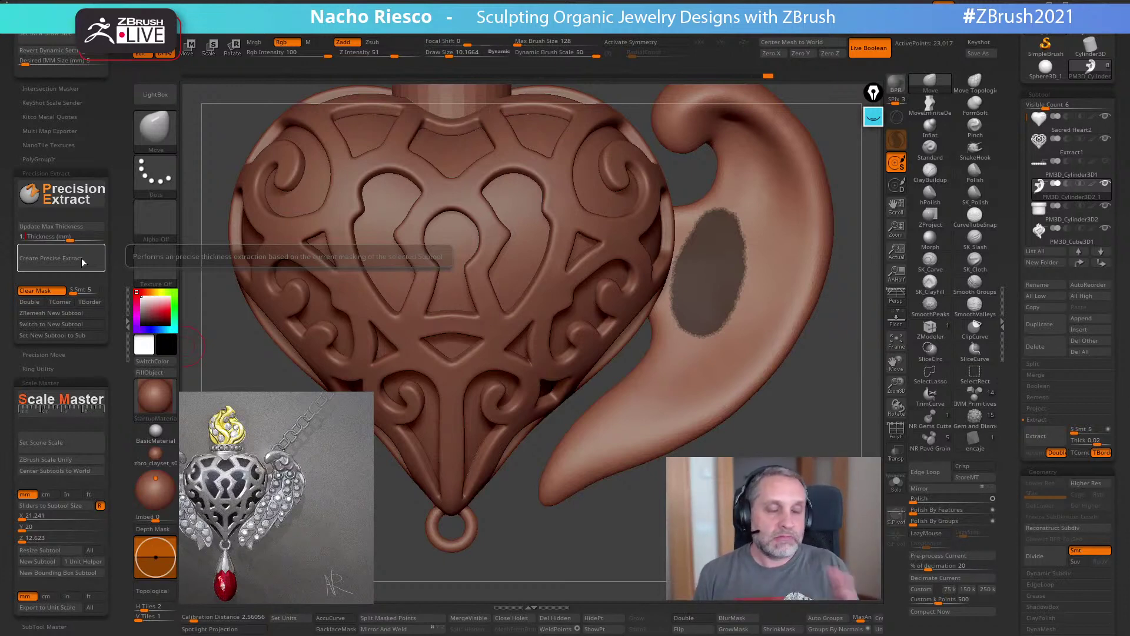
{"action": "key", "text": "BackSpace"}
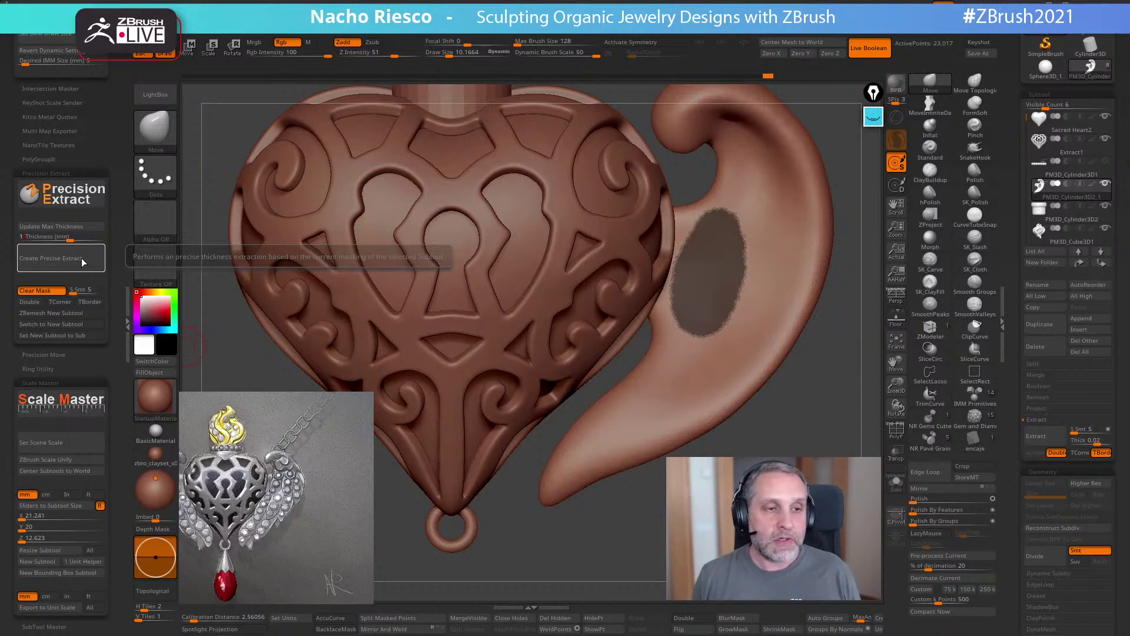
{"action": "left_click", "coordinate": [81, 257]}
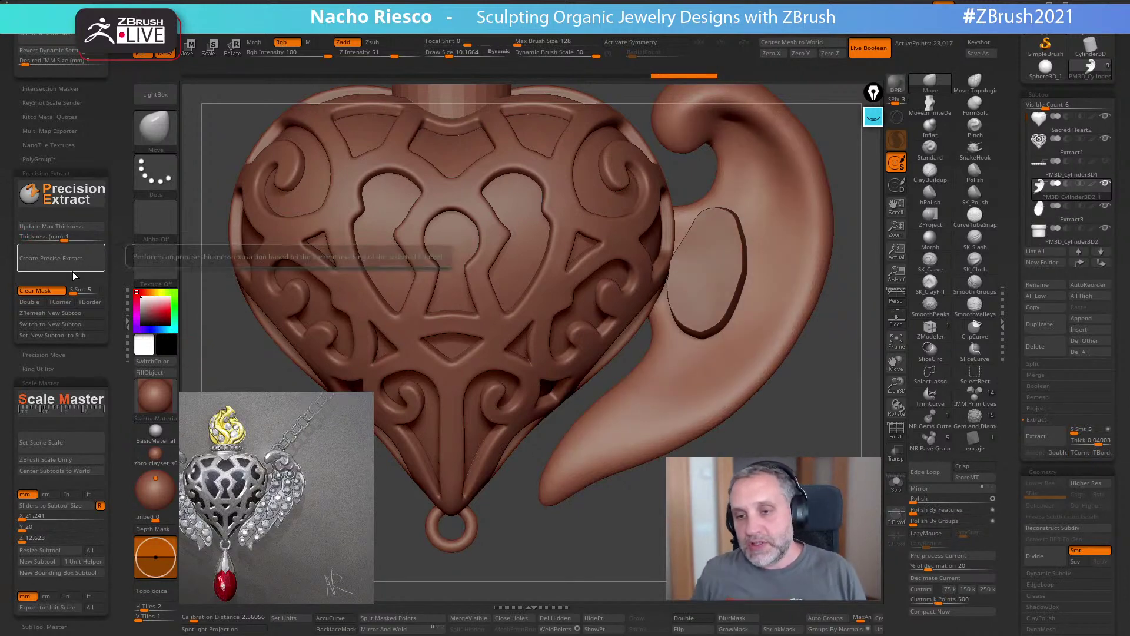
- View the extracted piece edge-on, annotate the thicknesses 1, 2 and 3 across it and the wing, and clear the annotations
{"action": "left_click_drag", "start_coordinate": [606, 541], "coordinate": [517, 530]}
{"action": "left_click_drag", "start_coordinate": [835, 295], "coordinate": [824, 341]}
{"action": "left_click_drag", "start_coordinate": [824, 235], "coordinate": [877, 168]}
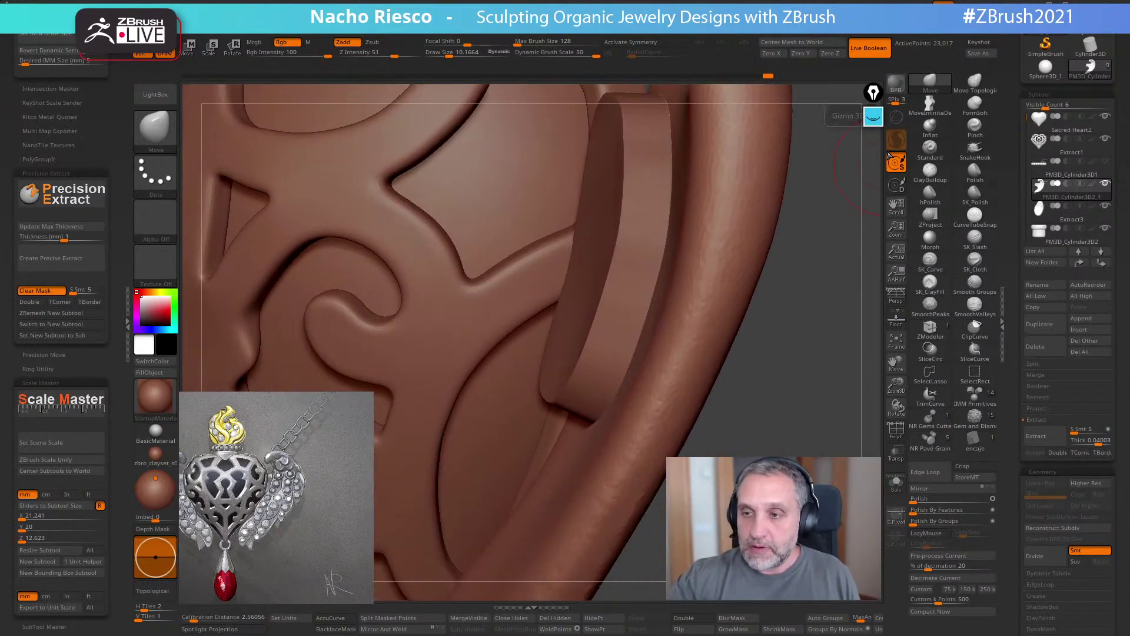
{"action": "left_click", "coordinate": [874, 116]}
{"action": "left_click", "coordinate": [873, 152]}
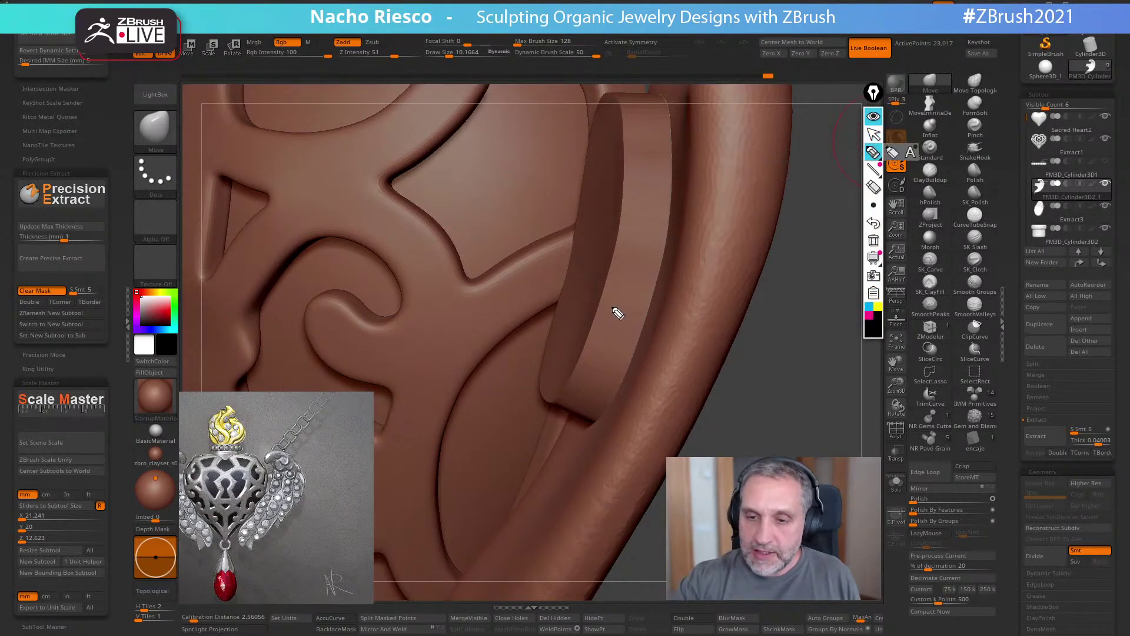
{"action": "left_click_drag", "start_coordinate": [597, 307], "coordinate": [645, 323]}
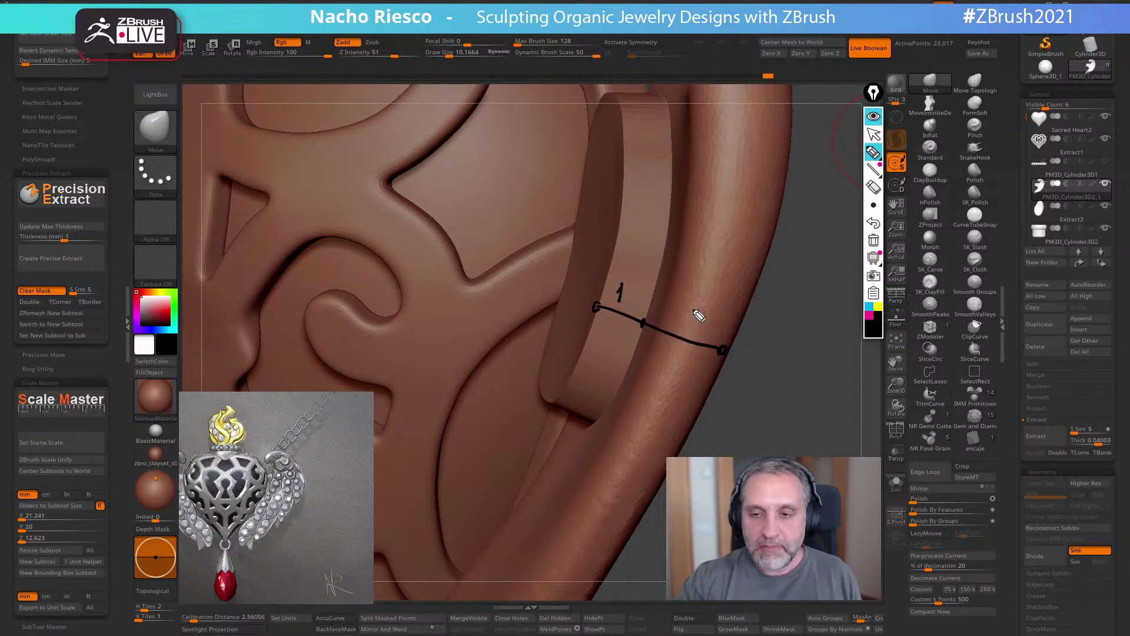
{"action": "left_click_drag", "start_coordinate": [577, 352], "coordinate": [703, 404]}
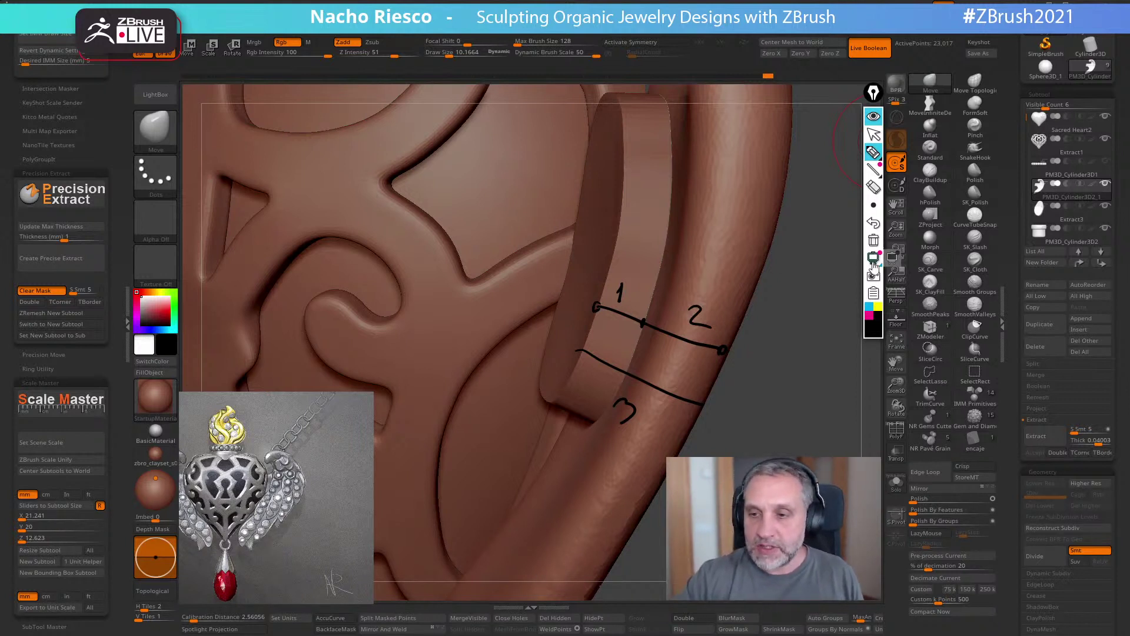
{"action": "left_click", "coordinate": [873, 241]}
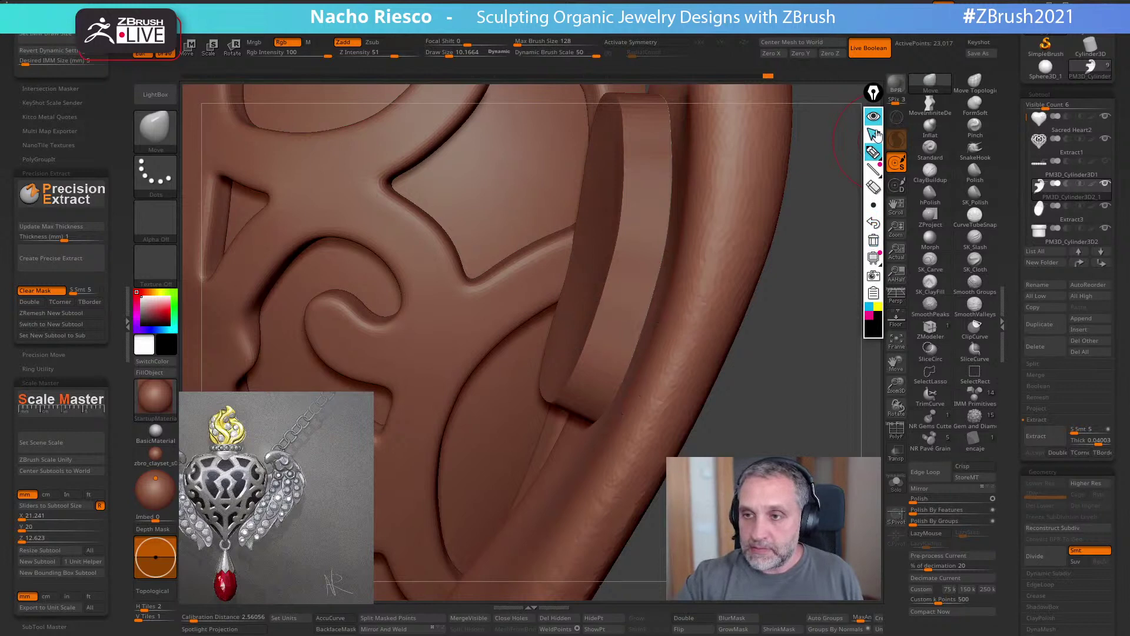
{"action": "left_click", "coordinate": [874, 134]}
- Select the extracted oval piece, then move and tilt it with the gizmo to sink it partly into the wing
{"action": "left_click", "coordinate": [607, 328], "text": "alt"}
{"action": "mouse_move", "coordinate": [755, 426]}
{"action": "left_mouse_down", "text": "alt"}
{"action": "mouse_move", "coordinate": [783, 380]}
{"action": "mouse_move", "coordinate": [757, 378]}
{"action": "mouse_move", "coordinate": [796, 366]}
{"action": "mouse_move", "coordinate": [757, 367]}
{"action": "left_mouse_up", "text": "alt"}
{"action": "key", "text": "w"}
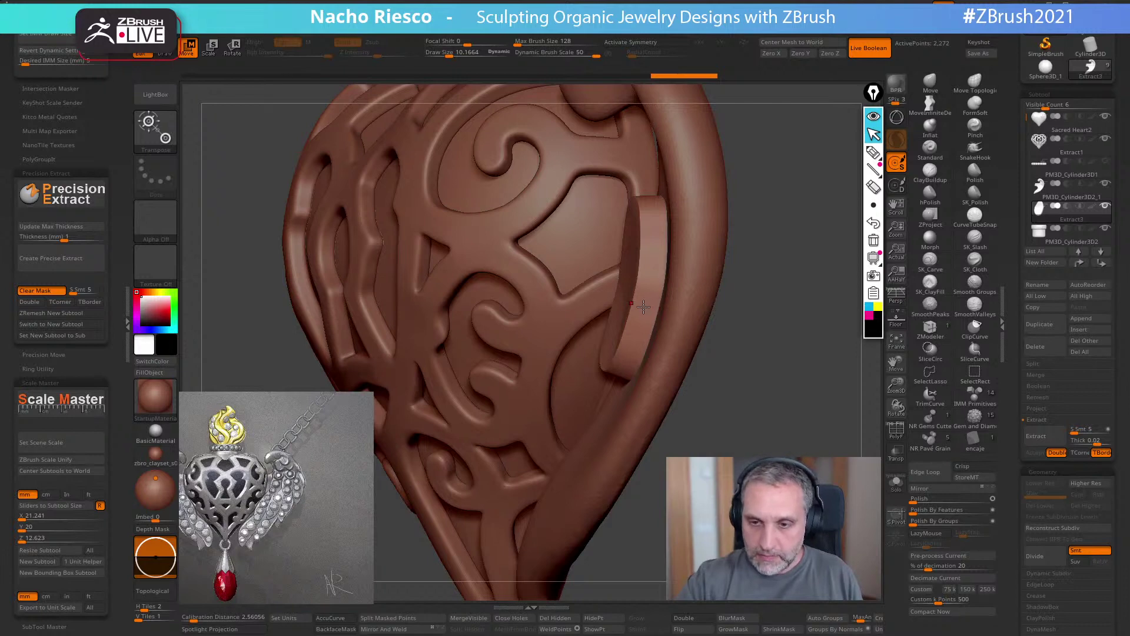
{"action": "left_click", "coordinate": [894, 122]}
{"action": "left_click", "coordinate": [634, 302], "text": "alt"}
{"action": "left_click_drag", "start_coordinate": [741, 282], "coordinate": [765, 286]}
{"action": "left_click_drag", "start_coordinate": [677, 275], "coordinate": [684, 286]}
{"action": "left_click_drag", "start_coordinate": [681, 349], "coordinate": [766, 369]}
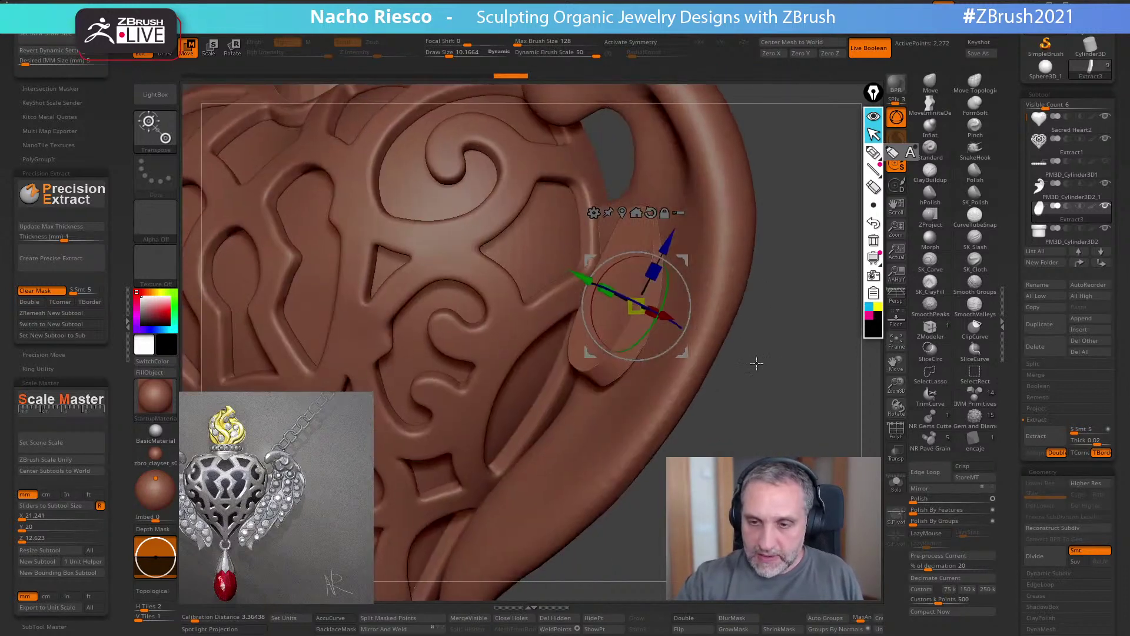
{"action": "left_click_drag", "start_coordinate": [685, 352], "coordinate": [695, 356]}
{"action": "mouse_move", "coordinate": [733, 360]}
{"action": "left_mouse_down"}
{"action": "mouse_move", "coordinate": [786, 367]}
{"action": "mouse_move", "coordinate": [767, 435]}
{"action": "left_mouse_up"}
{"action": "key", "text": "q"}
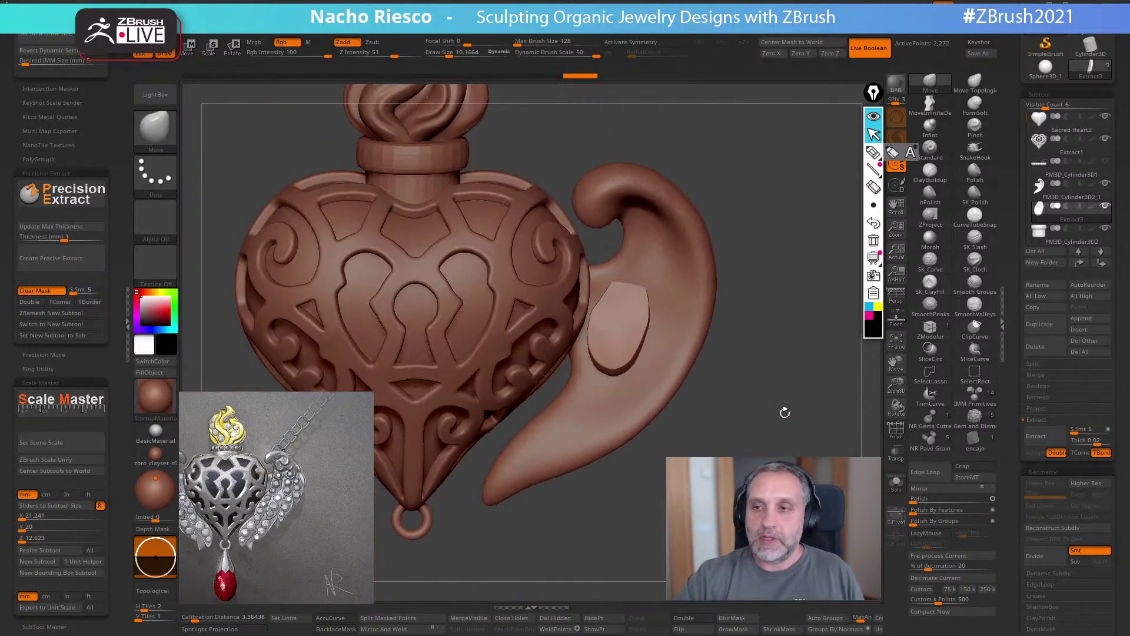
- Shape the oval into a feather with a straighter upper end using MoveInfiniteDepth at a draw size of about 53, polishing it by features
{"action": "left_click", "coordinate": [930, 105]}
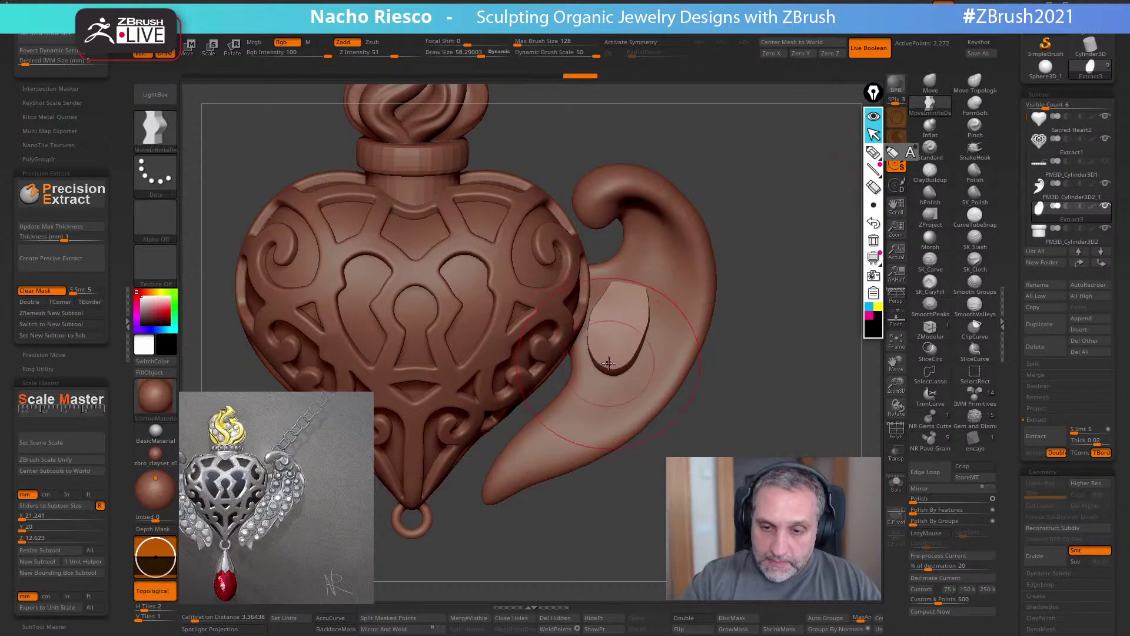
{"action": "mouse_move", "coordinate": [615, 318]}
{"action": "left_mouse_down", "text": "alt"}
{"action": "mouse_move", "coordinate": [824, 362]}
{"action": "mouse_move", "coordinate": [795, 380]}
{"action": "left_mouse_up", "text": "alt"}
{"action": "left_click", "coordinate": [919, 512]}
{"action": "left_click_drag", "start_coordinate": [612, 278], "coordinate": [605, 283]}
{"action": "left_click_drag", "start_coordinate": [794, 283], "coordinate": [789, 248]}
{"action": "key", "text": "s"}
{"action": "left_click_drag", "start_coordinate": [637, 335], "coordinate": [634, 335]}
{"action": "mouse_move", "coordinate": [711, 432]}
{"action": "left_mouse_down", "text": "alt"}
{"action": "mouse_move", "coordinate": [727, 406]}
{"action": "mouse_move", "coordinate": [730, 421]}
{"action": "left_mouse_up", "text": "alt"}
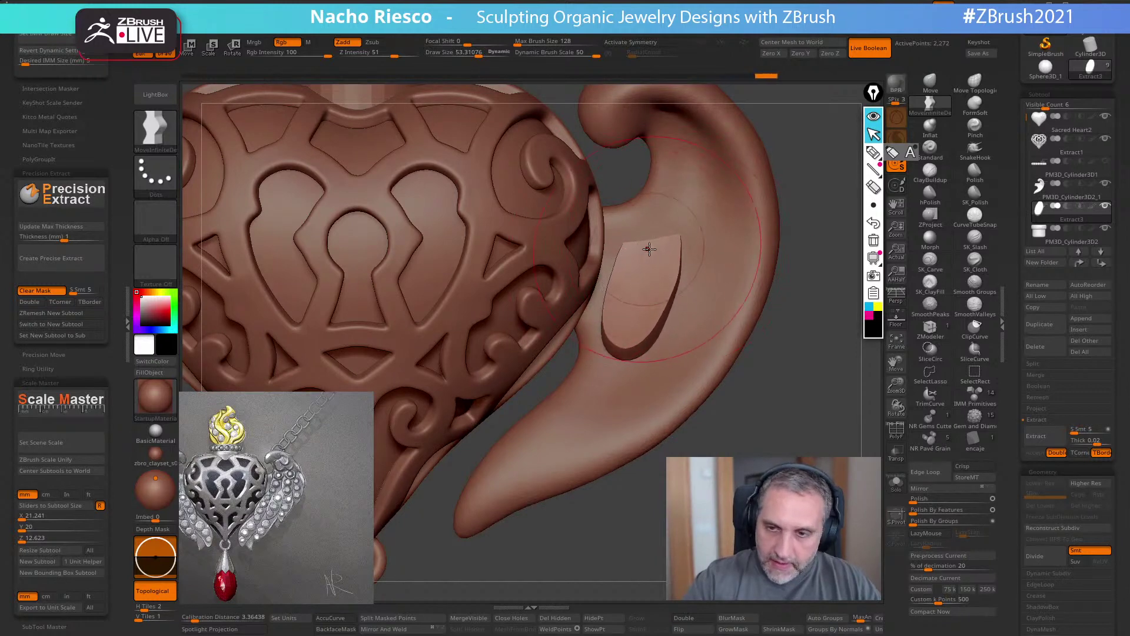
- Duplicate the feather toward the wing's outer edge and rotate the copy to follow the wing's surface
{"action": "key", "text": "w"}
{"action": "left_click_drag", "start_coordinate": [723, 343], "coordinate": [828, 364], "text": "ctrl"}
{"action": "left_click_drag", "start_coordinate": [758, 332], "coordinate": [789, 342]}
{"action": "left_click_drag", "start_coordinate": [772, 258], "coordinate": [777, 264]}
{"action": "left_click_drag", "start_coordinate": [824, 359], "coordinate": [768, 374]}
{"action": "left_click_drag", "start_coordinate": [765, 280], "coordinate": [776, 282]}
{"action": "left_click_drag", "start_coordinate": [821, 362], "coordinate": [773, 321]}
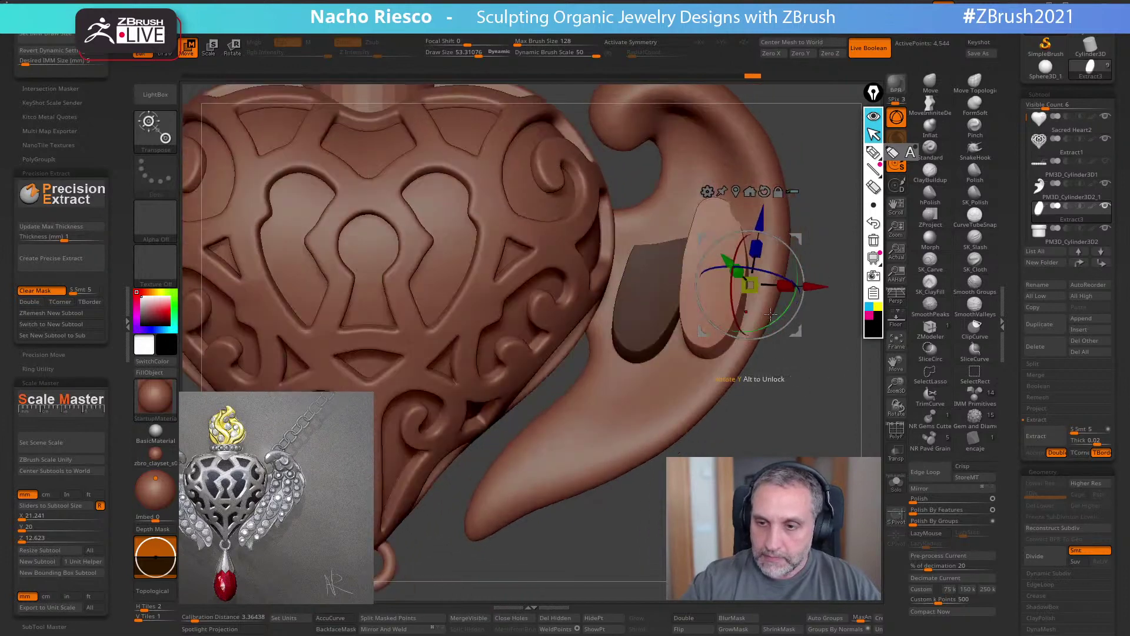
{"action": "left_click_drag", "start_coordinate": [812, 177], "coordinate": [786, 462]}
{"action": "key", "text": "q"}
- Duplicate the feather below the outer one, then rotate and fit the copy against the wing's curved surface
{"action": "key", "text": "w"}
{"action": "left_click_drag", "start_coordinate": [769, 323], "coordinate": [710, 442], "text": "ctrl"}
{"action": "left_click_drag", "start_coordinate": [780, 382], "coordinate": [785, 364]}
{"action": "left_click_drag", "start_coordinate": [667, 395], "coordinate": [659, 351]}
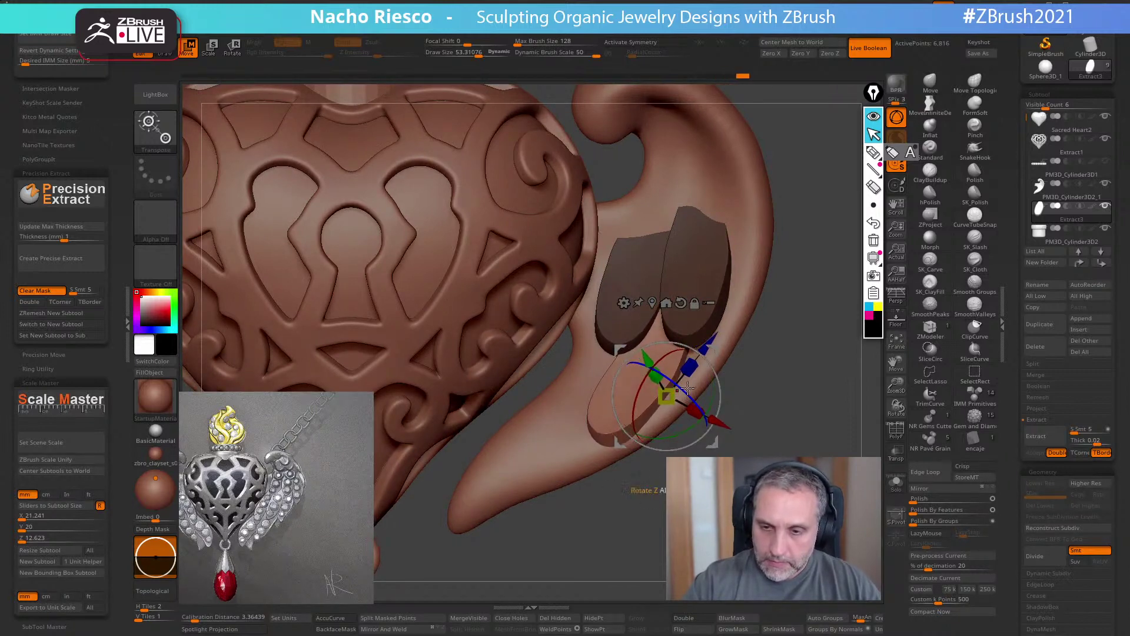
{"action": "key", "text": "q"}
{"action": "mouse_move", "coordinate": [777, 391]}
{"action": "left_mouse_down"}
{"action": "mouse_move", "coordinate": [785, 404]}
{"action": "mouse_move", "coordinate": [766, 441]}
{"action": "mouse_move", "coordinate": [726, 408]}
{"action": "left_mouse_up"}
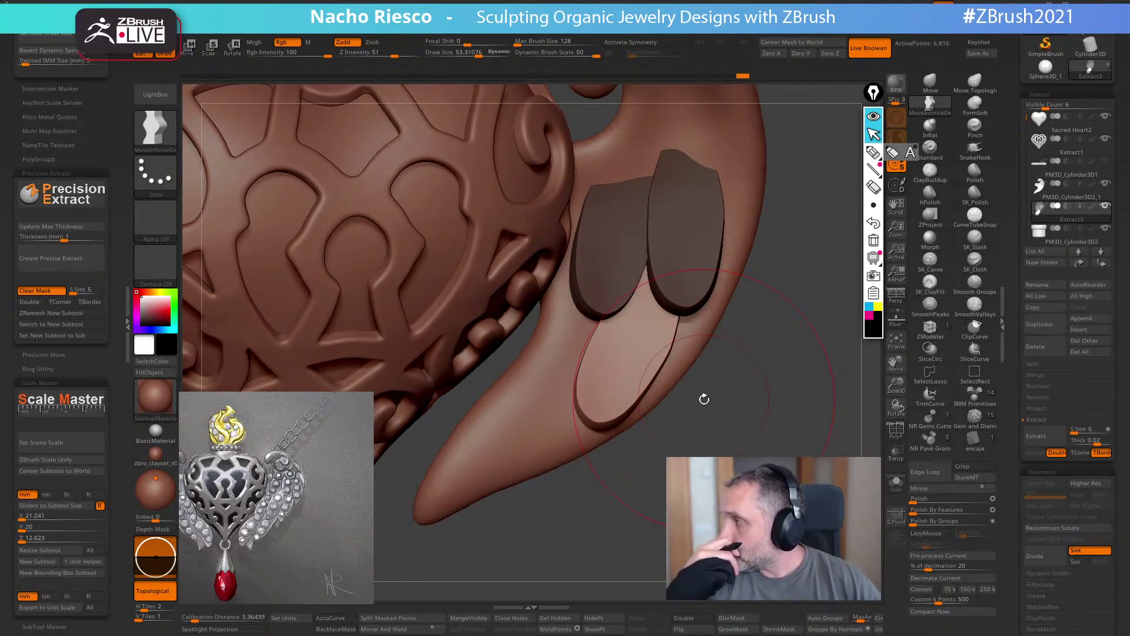
{"action": "mouse_move", "coordinate": [704, 396]}
{"action": "left_mouse_down"}
{"action": "mouse_move", "coordinate": [728, 368]}
{"action": "mouse_move", "coordinate": [677, 377]}
{"action": "left_mouse_up"}
{"action": "key", "text": "w"}
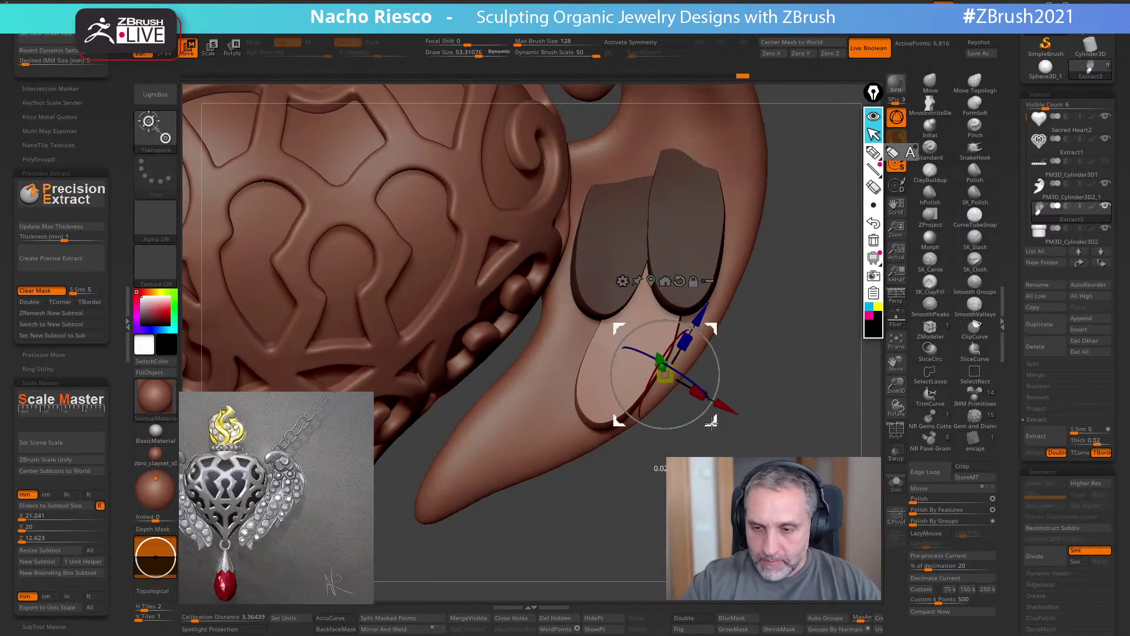
{"action": "left_click_drag", "start_coordinate": [699, 417], "coordinate": [704, 416]}
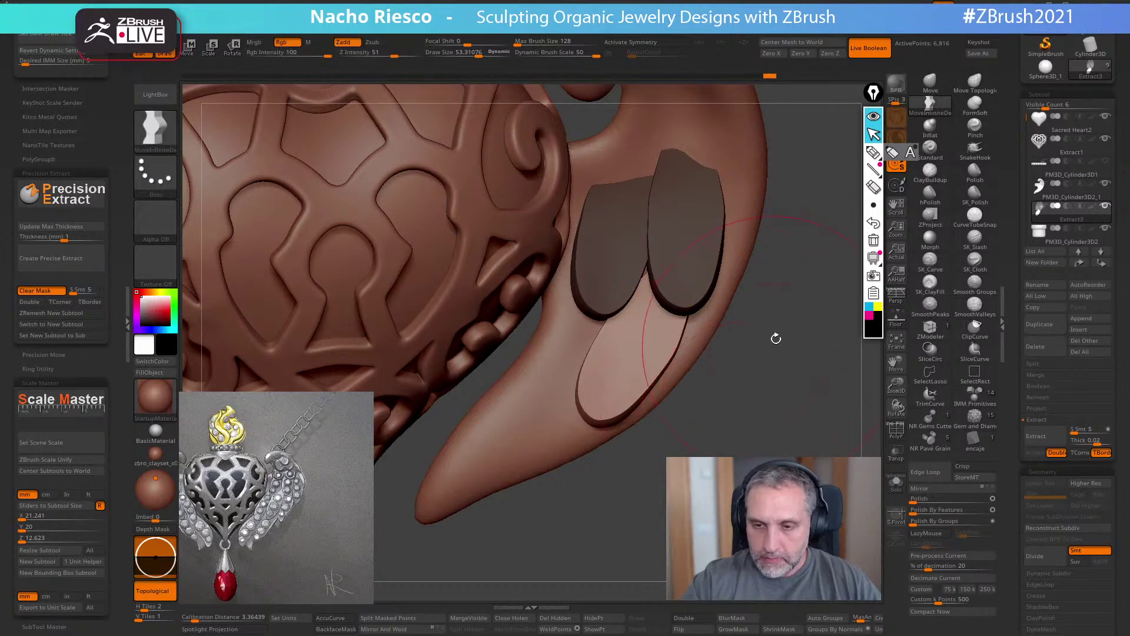
{"action": "left_click_drag", "start_coordinate": [769, 347], "coordinate": [769, 333], "text": "alt"}
- Duplicate the lower feather toward the heart and rotate and tilt the copy to overlap its neighbor in the second row
{"action": "left_click_drag", "start_coordinate": [711, 403], "coordinate": [719, 371], "text": "ctrl"}
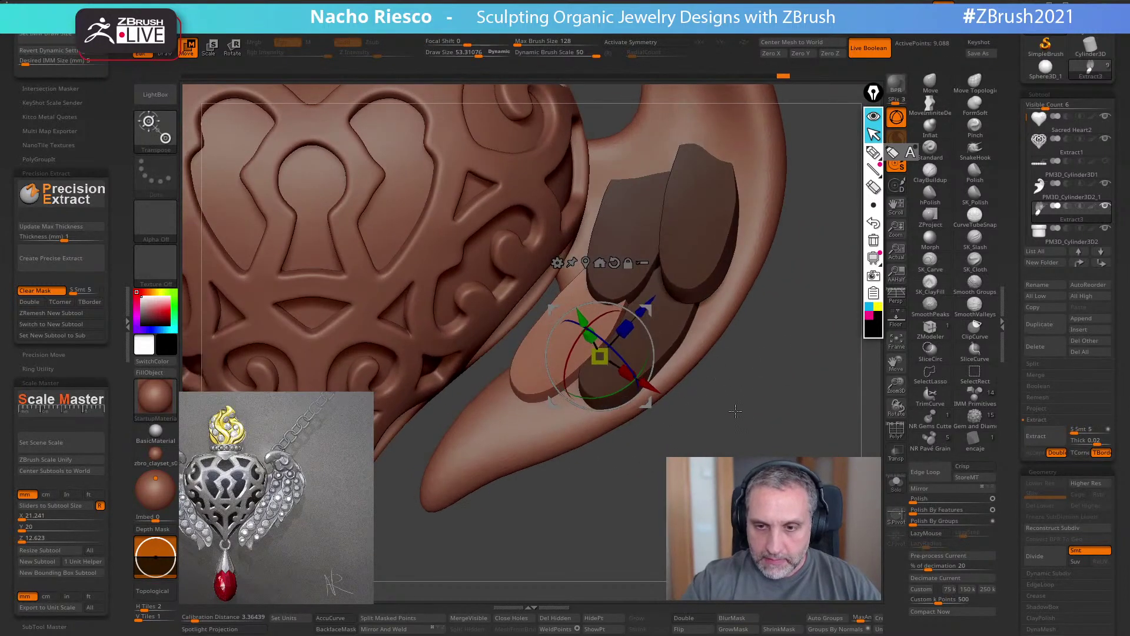
{"action": "left_click_drag", "start_coordinate": [645, 359], "coordinate": [652, 368]}
{"action": "mouse_move", "coordinate": [647, 404]}
{"action": "left_mouse_down"}
{"action": "mouse_move", "coordinate": [695, 398]}
{"action": "mouse_move", "coordinate": [742, 413]}
{"action": "mouse_move", "coordinate": [739, 424]}
{"action": "left_mouse_up"}
{"action": "key", "text": "q"}
{"action": "key", "text": "w"}
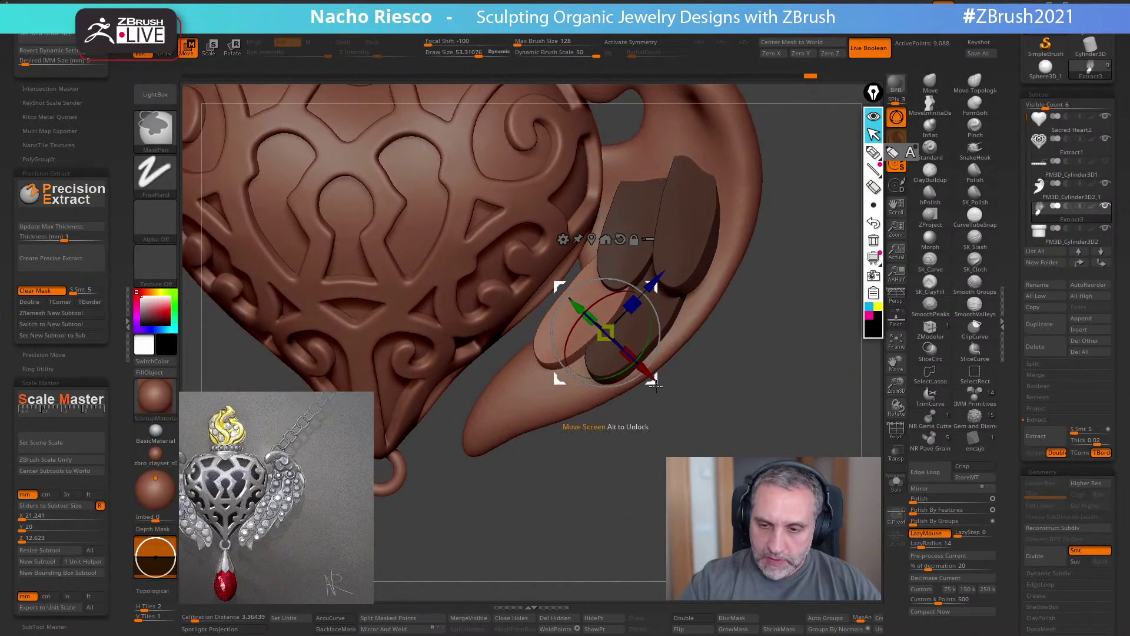
- Duplicate a feather down toward the wing tip, rotating and moving the copy to start the third row
{"action": "mouse_move", "coordinate": [655, 386]}
{"action": "left_mouse_down", "text": "ctrl"}
{"action": "mouse_move", "coordinate": [645, 404]}
{"action": "mouse_move", "coordinate": [612, 402]}
{"action": "mouse_move", "coordinate": [624, 420]}
{"action": "left_mouse_up", "text": "ctrl"}
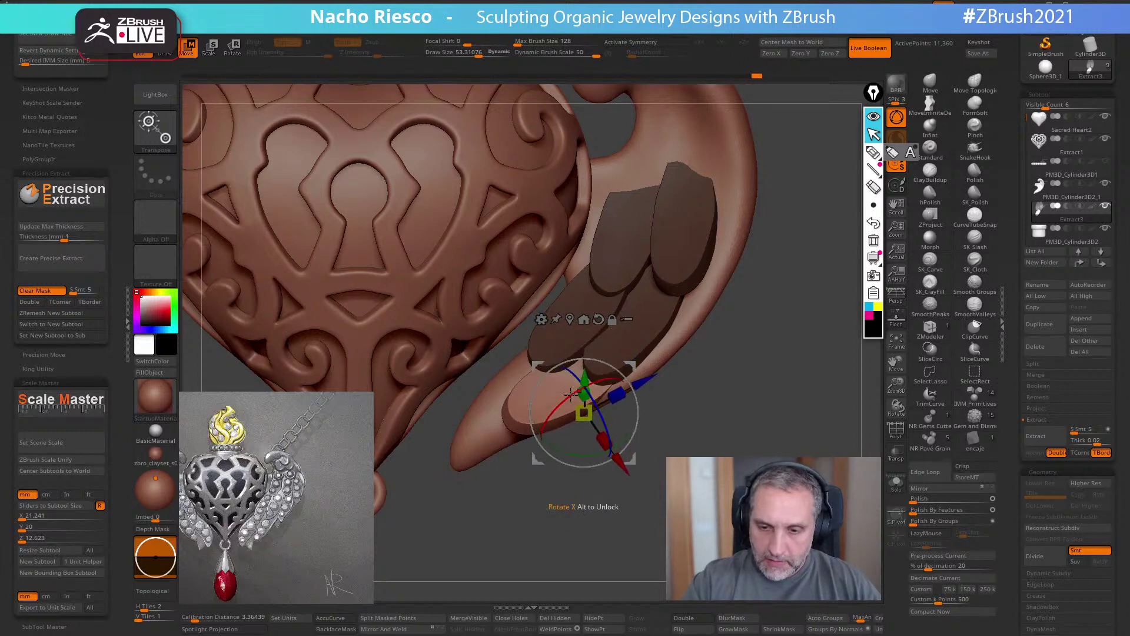
{"action": "left_click_drag", "start_coordinate": [627, 430], "coordinate": [621, 461]}
{"action": "key", "text": "q"}
{"action": "mouse_move", "coordinate": [684, 439]}
{"action": "left_mouse_down", "text": "alt"}
{"action": "mouse_move", "coordinate": [684, 390]}
{"action": "mouse_move", "coordinate": [683, 447]}
{"action": "mouse_move", "coordinate": [698, 419]}
{"action": "mouse_move", "coordinate": [682, 442]}
{"action": "left_mouse_up", "text": "alt"}
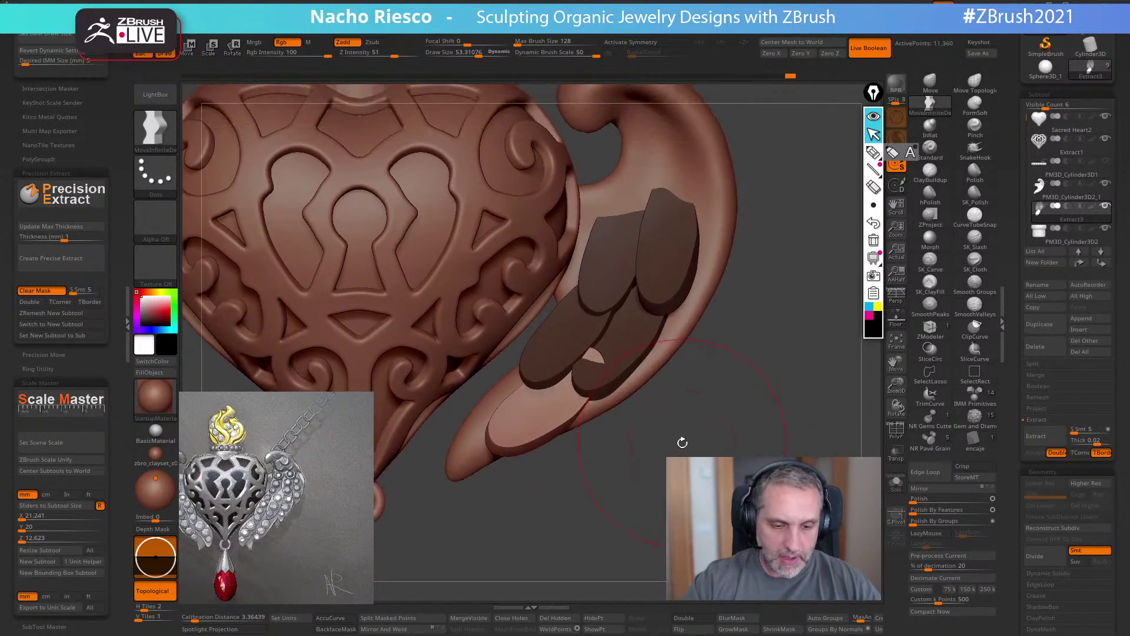
{"action": "key", "text": "w"}
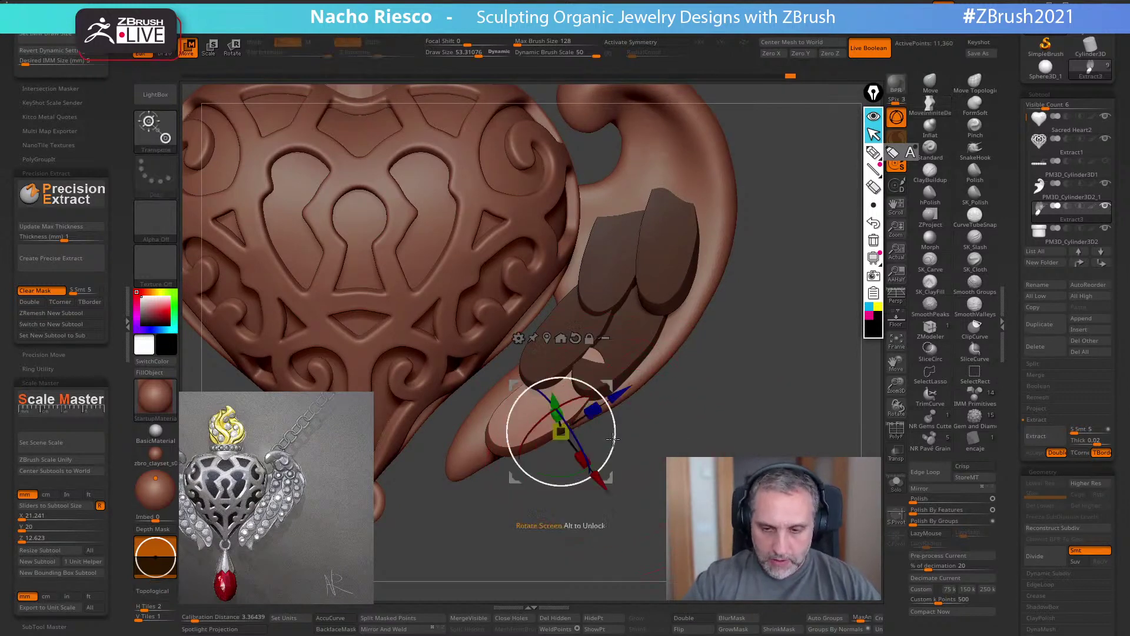
{"action": "left_click_drag", "start_coordinate": [618, 469], "coordinate": [619, 466]}
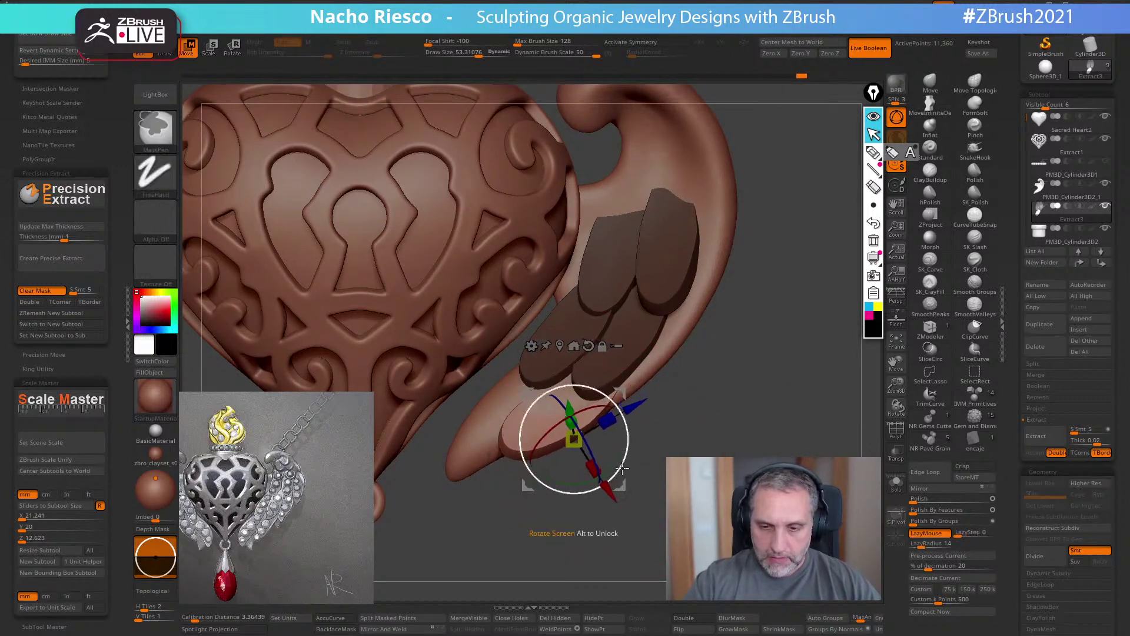
- Duplicate the third-row feather onto the wing tip and align the copy with the tip's direction
{"action": "left_click_drag", "start_coordinate": [626, 417], "coordinate": [553, 401]}
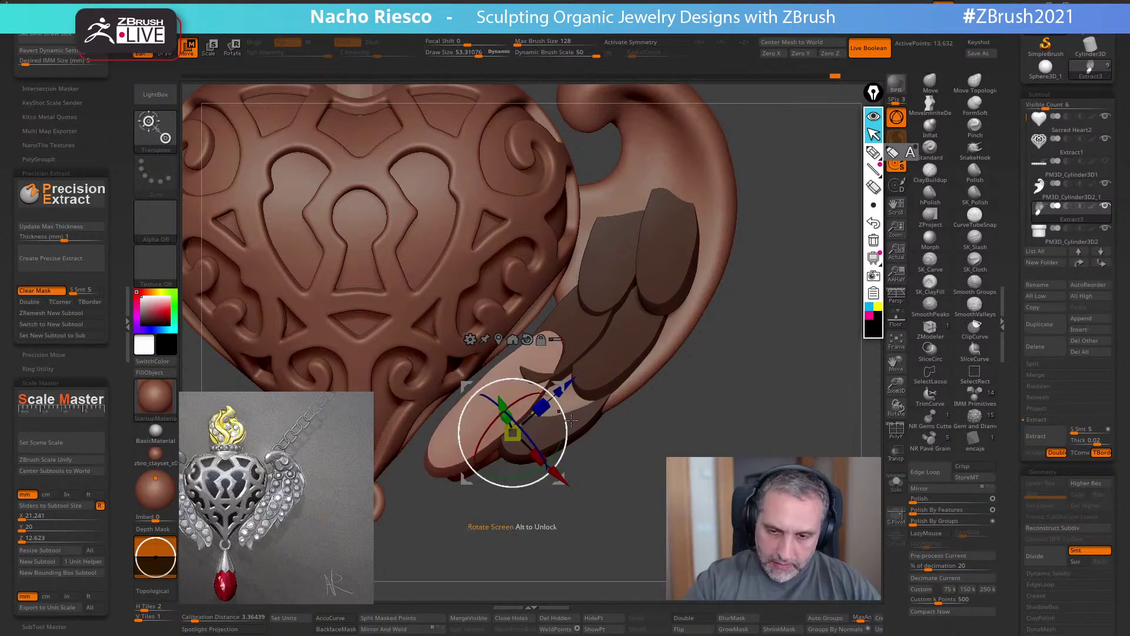
{"action": "mouse_move", "coordinate": [688, 408]}
{"action": "left_mouse_down"}
{"action": "mouse_move", "coordinate": [552, 386]}
{"action": "mouse_move", "coordinate": [539, 406]}
{"action": "left_mouse_up"}
{"action": "left_click_drag", "start_coordinate": [583, 417], "coordinate": [598, 423], "text": "shift"}
{"action": "key", "text": "q"}
{"action": "mouse_move", "coordinate": [605, 469]}
{"action": "left_mouse_down", "text": "alt"}
{"action": "mouse_move", "coordinate": [599, 429]}
{"action": "mouse_move", "coordinate": [633, 423]}
{"action": "mouse_move", "coordinate": [630, 471]}
{"action": "mouse_move", "coordinate": [629, 448]}
{"action": "left_mouse_up", "text": "alt"}
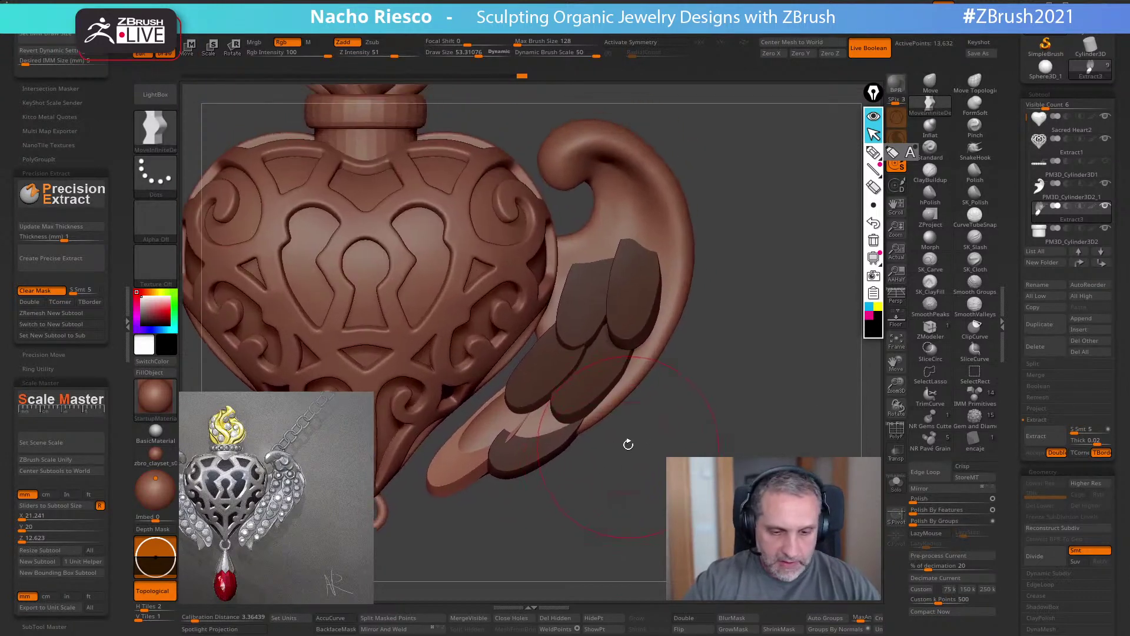
- Copy the upper outer feather onto the wing's outer rim, turning and seating it beneath its neighbor
{"action": "key", "text": "w"}
{"action": "left_click", "coordinate": [623, 282], "text": "alt"}
{"action": "left_click_drag", "start_coordinate": [658, 241], "coordinate": [761, 171], "text": "alt"}
{"action": "left_click", "coordinate": [641, 320], "text": "ctrl"}
{"action": "left_click_drag", "start_coordinate": [683, 370], "coordinate": [707, 401], "text": "ctrl"}
{"action": "left_click_drag", "start_coordinate": [816, 348], "coordinate": [709, 396]}
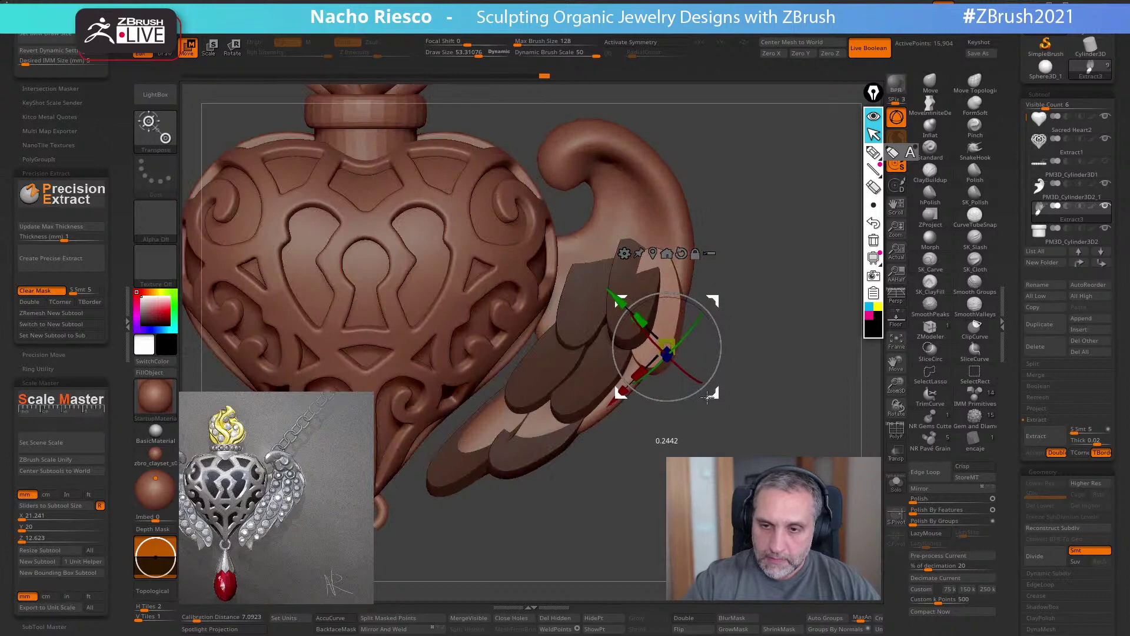
{"action": "left_click_drag", "start_coordinate": [714, 301], "coordinate": [718, 331]}
{"action": "key", "text": "q"}
{"action": "key", "text": "w"}
- Duplicate the rim feather farther down the outer edge, rotate it into the gap, and briefly isolate the feathers to check them
{"action": "left_click_drag", "start_coordinate": [714, 393], "coordinate": [675, 462], "text": "ctrl"}
{"action": "left_click_drag", "start_coordinate": [747, 445], "coordinate": [790, 381]}
{"action": "left_click_drag", "start_coordinate": [661, 385], "coordinate": [667, 401]}
{"action": "left_click_drag", "start_coordinate": [743, 406], "coordinate": [653, 459]}
{"action": "mouse_move", "coordinate": [686, 437]}
{"action": "left_mouse_down"}
{"action": "mouse_move", "coordinate": [749, 404]}
{"action": "mouse_move", "coordinate": [733, 381]}
{"action": "mouse_move", "coordinate": [725, 406]}
{"action": "left_mouse_up"}
{"action": "key", "text": "q"}
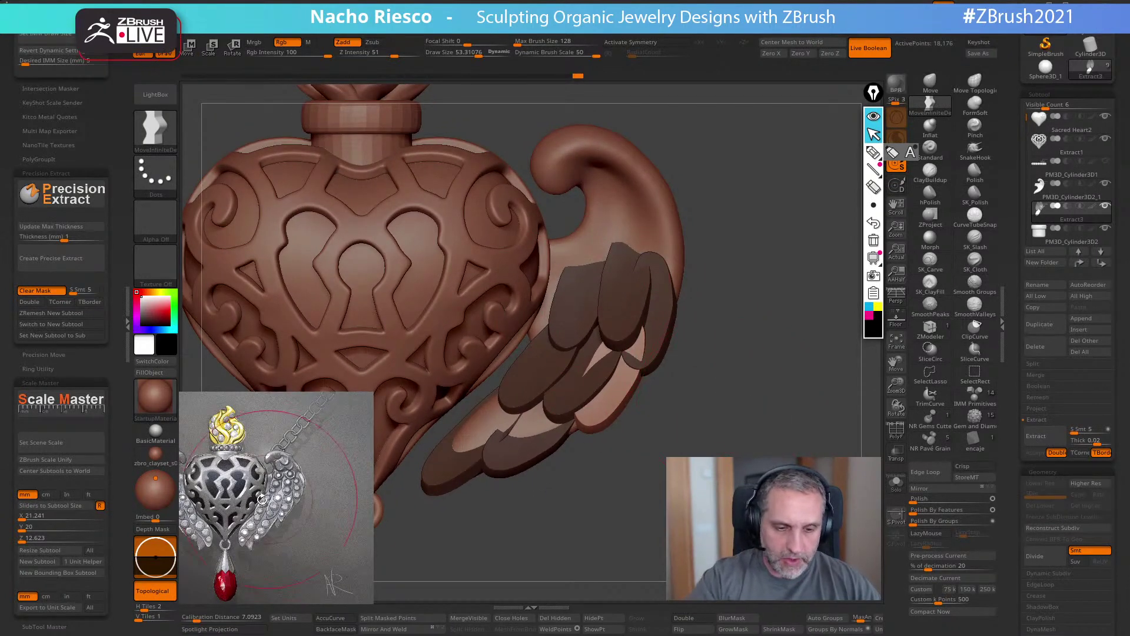
{"action": "left_click_drag", "start_coordinate": [628, 519], "coordinate": [671, 500], "text": "alt"}
{"action": "left_click_drag", "start_coordinate": [671, 500], "coordinate": [689, 457], "text": "alt"}
{"action": "left_click", "coordinate": [896, 483]}
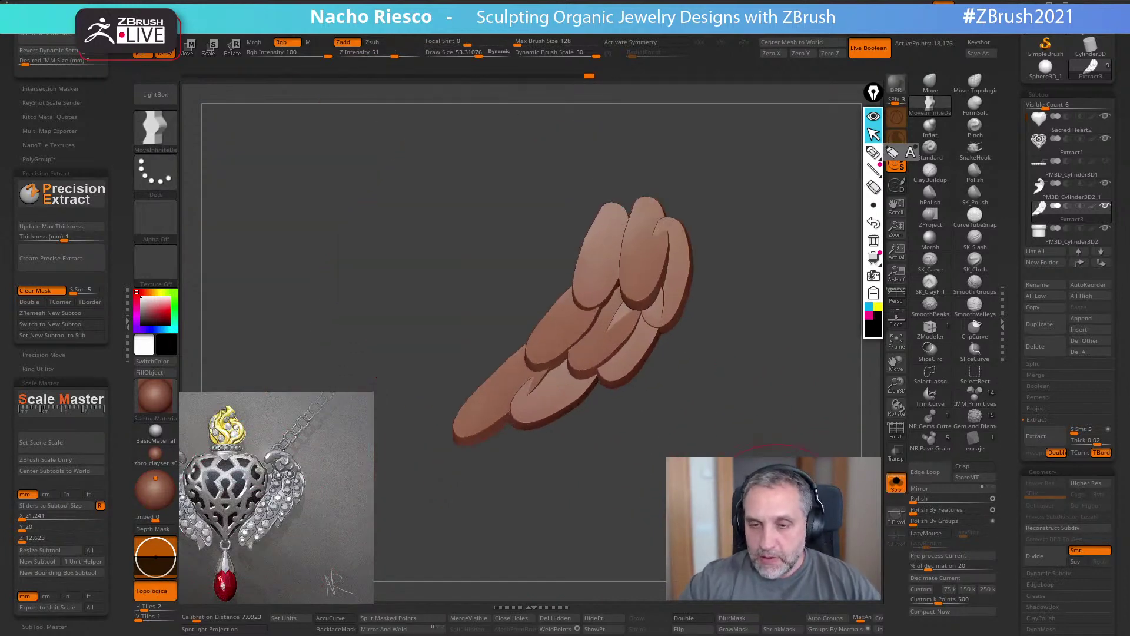
{"action": "left_click", "coordinate": [896, 483]}
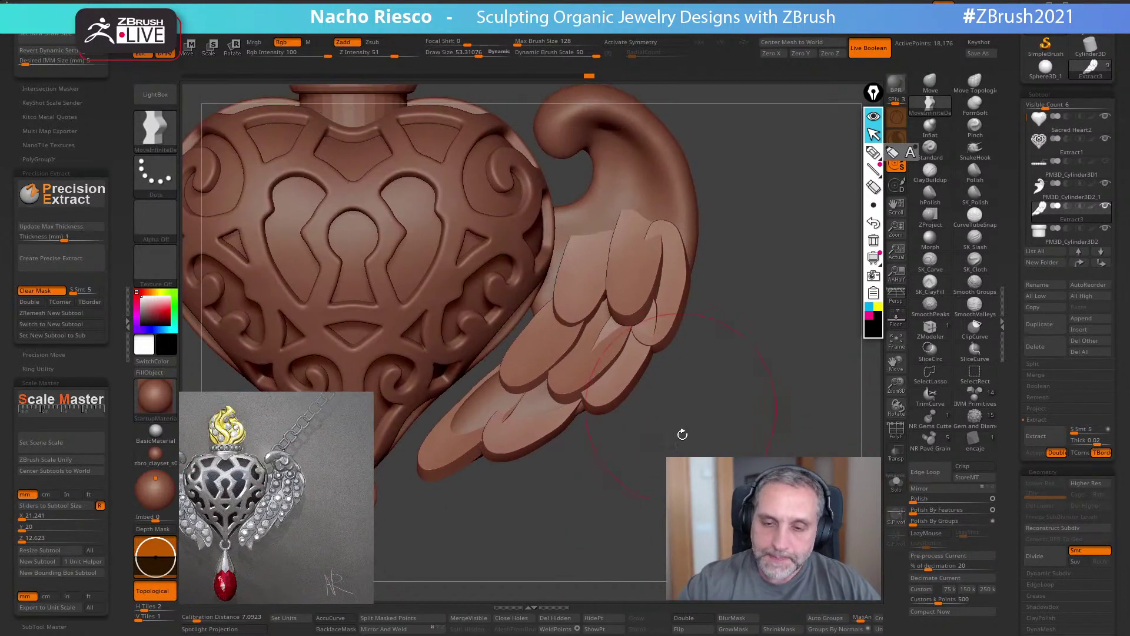
- Reshape the upper and outer-rim feathers with Move Topological at a draw size of about 41
{"action": "left_click", "coordinate": [974, 84]}
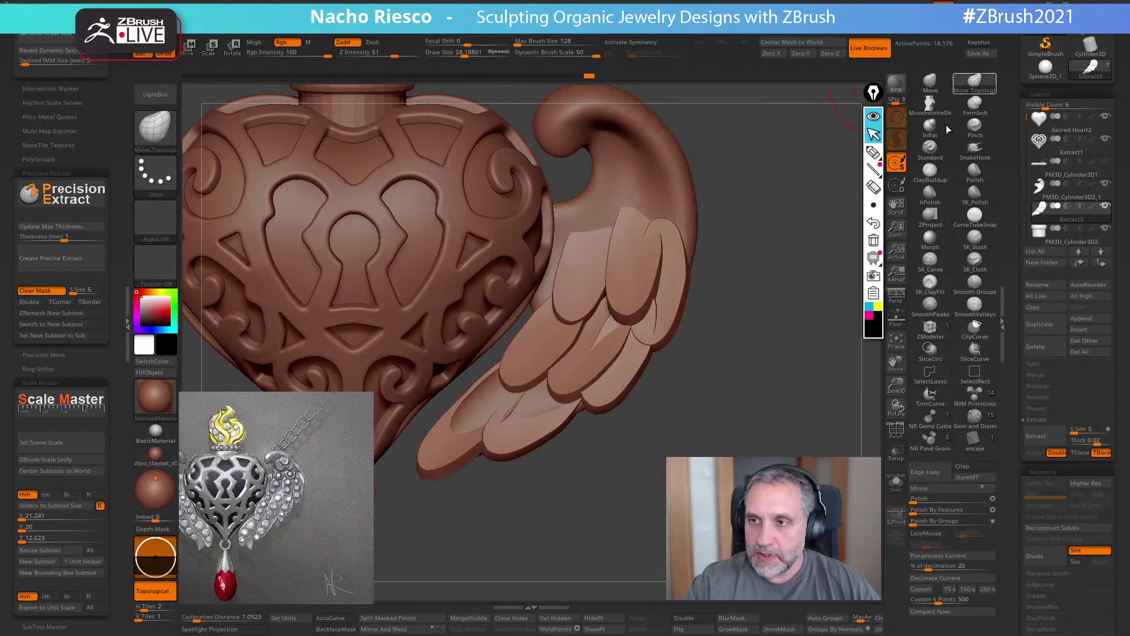
{"action": "left_click_drag", "start_coordinate": [664, 263], "coordinate": [661, 217]}
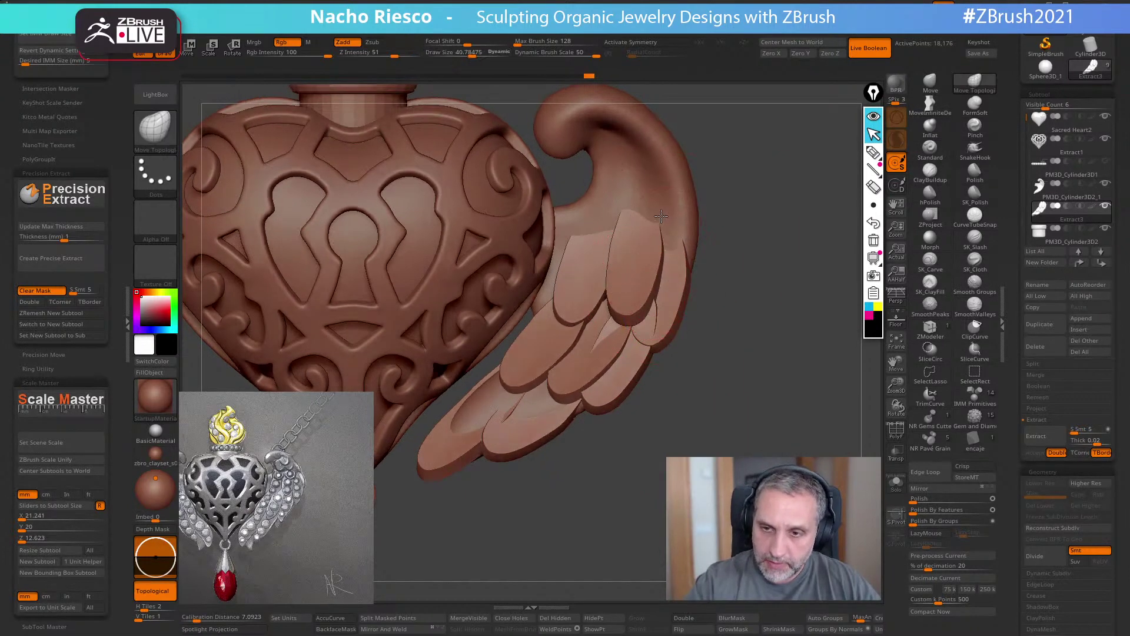
{"action": "mouse_move", "coordinate": [639, 265]}
{"action": "left_mouse_down"}
{"action": "mouse_move", "coordinate": [629, 314]}
{"action": "mouse_move", "coordinate": [648, 308]}
{"action": "left_mouse_up"}
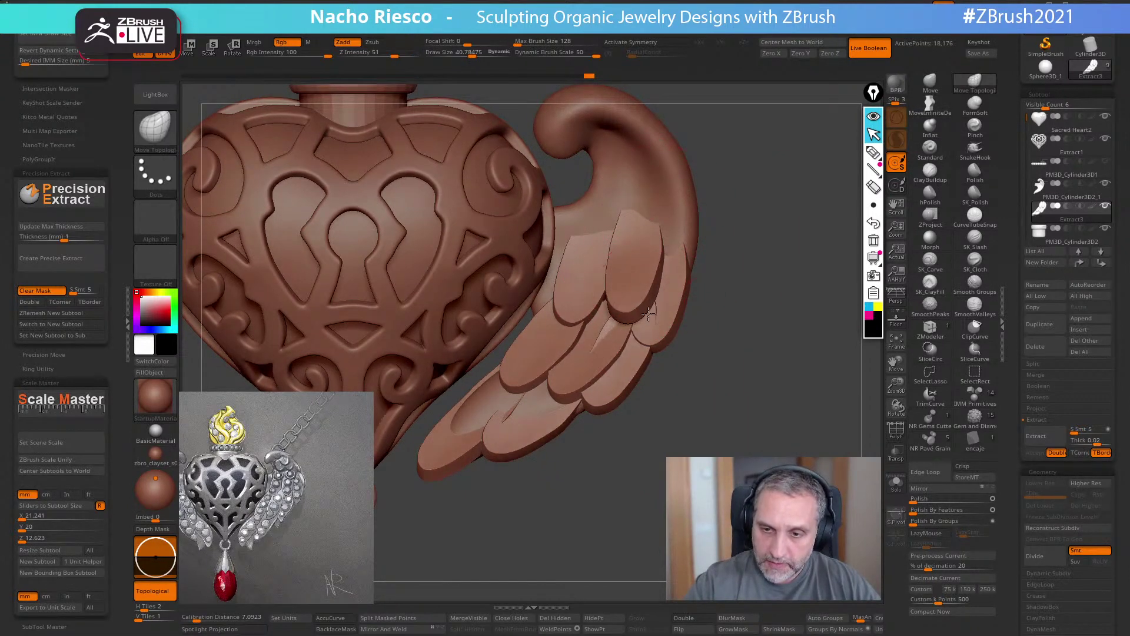
{"action": "left_click_drag", "start_coordinate": [678, 407], "coordinate": [609, 322]}
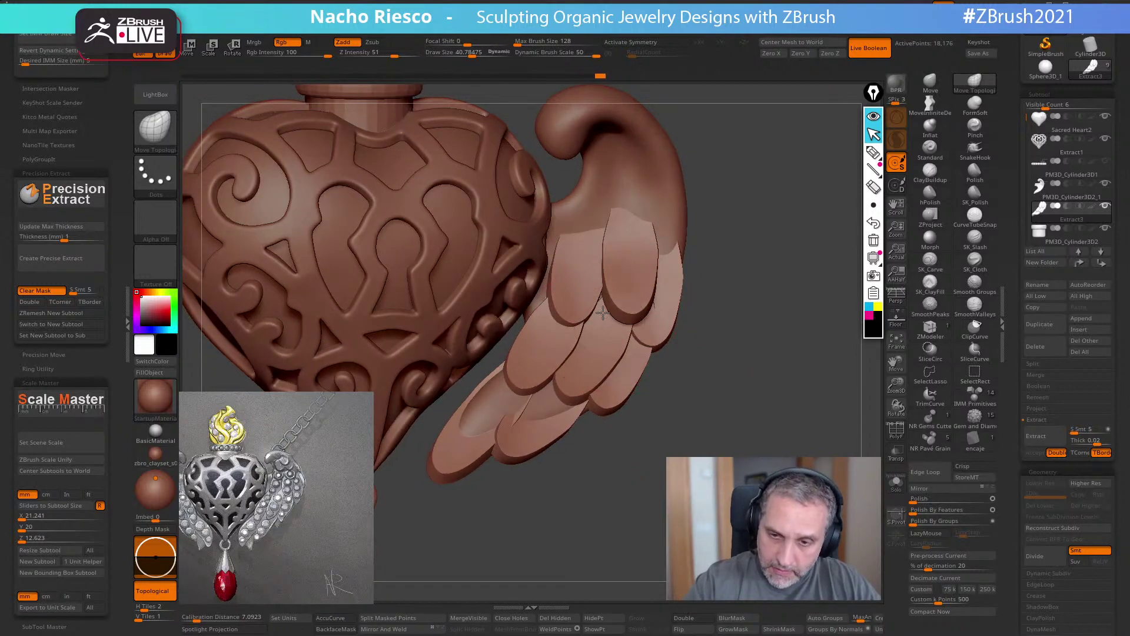
{"action": "left_click_drag", "start_coordinate": [714, 290], "coordinate": [618, 353]}
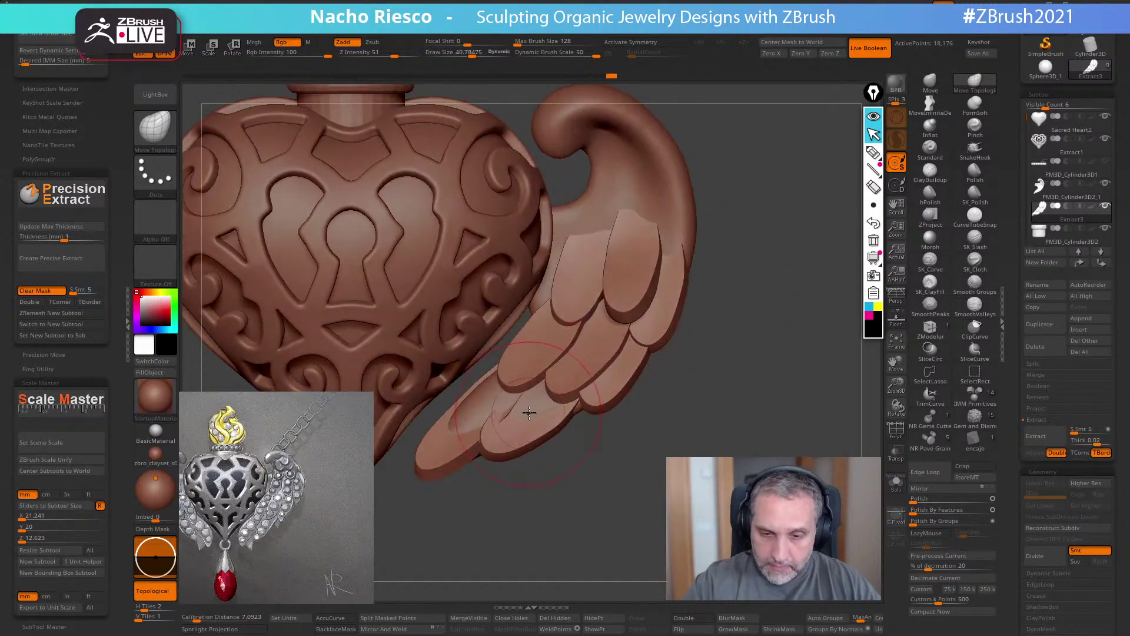
- Lengthen and widen the two feathers near the wing tip with Move Topological at draw sizes of about 45 and 51
{"action": "key", "text": "bracketright"}
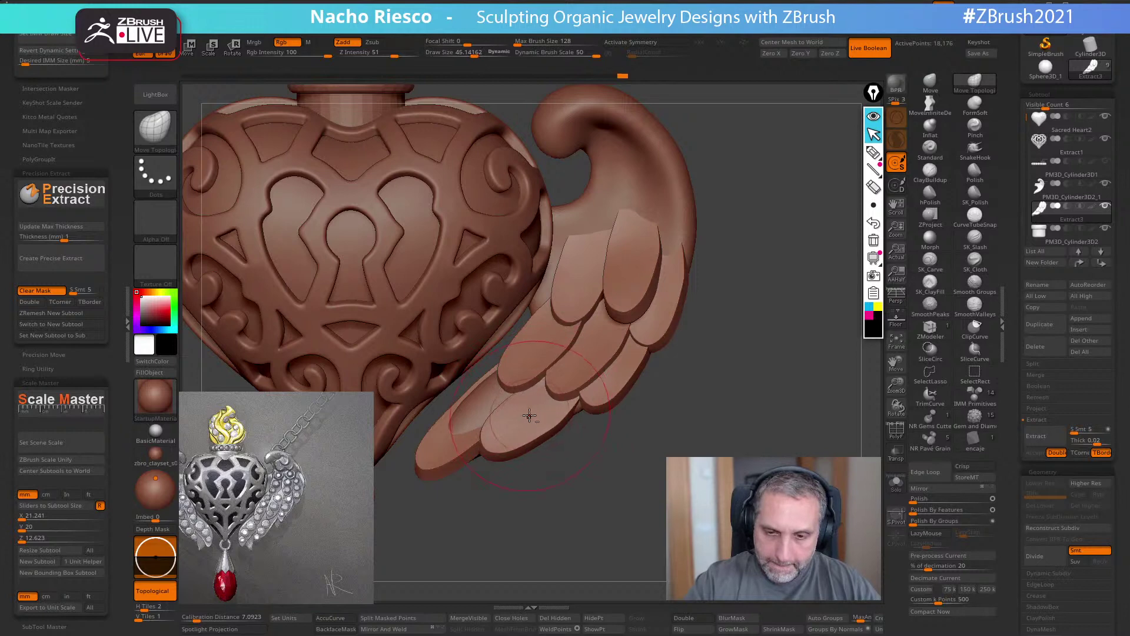
{"action": "left_click_drag", "start_coordinate": [491, 447], "coordinate": [485, 392]}
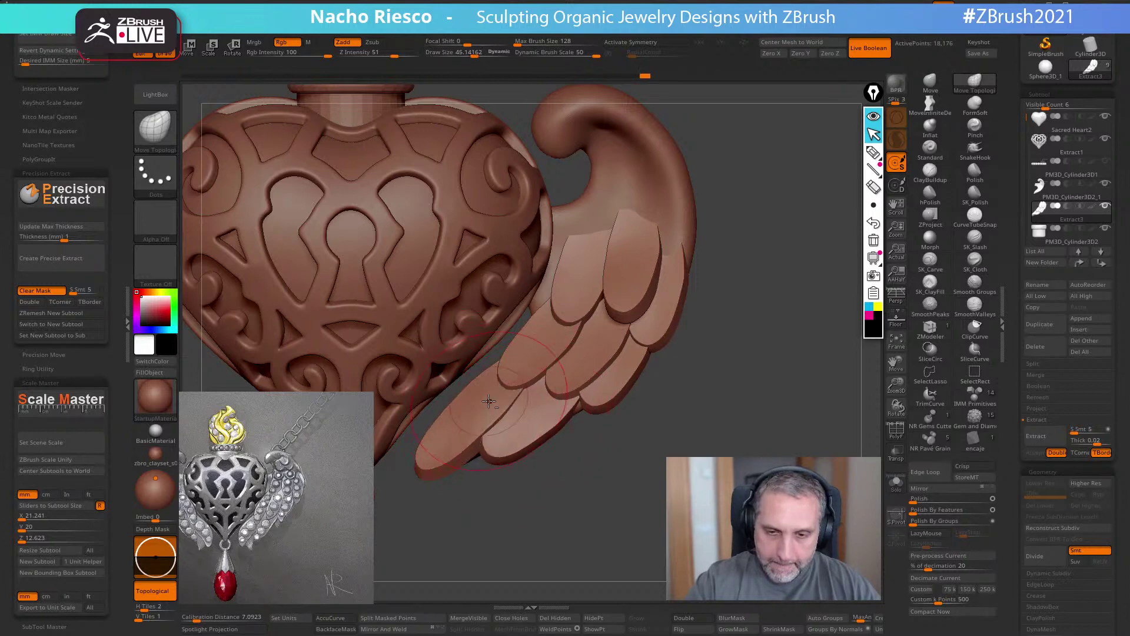
{"action": "mouse_move", "coordinate": [454, 439]}
{"action": "left_mouse_down"}
{"action": "mouse_move", "coordinate": [483, 396]}
{"action": "mouse_move", "coordinate": [489, 405]}
{"action": "left_mouse_up"}
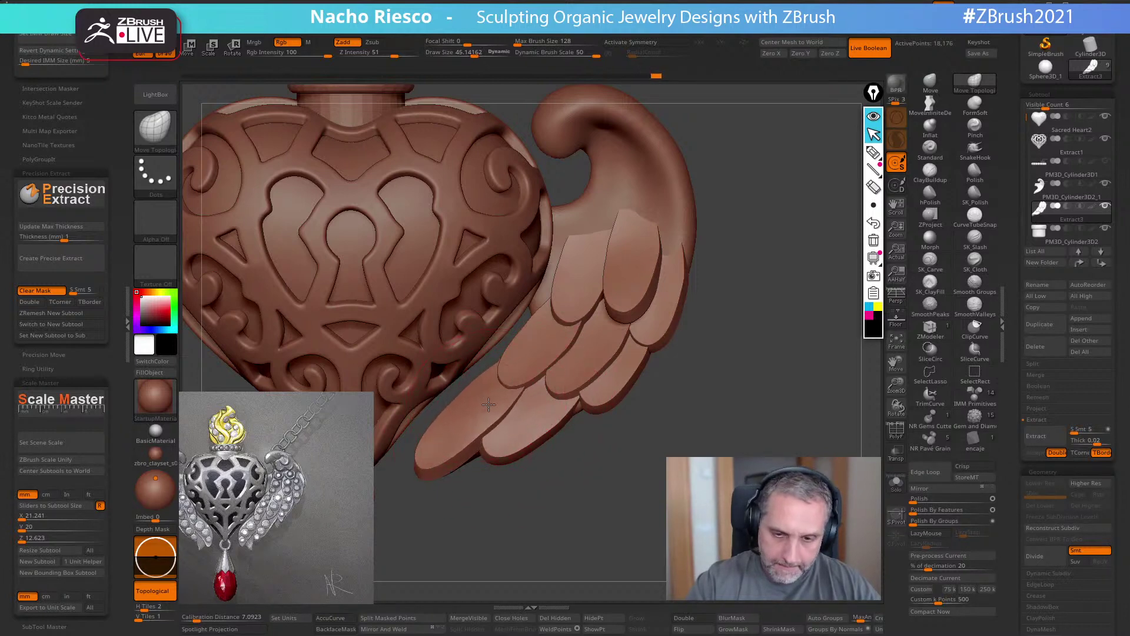
{"action": "left_click_drag", "start_coordinate": [499, 452], "coordinate": [516, 450]}
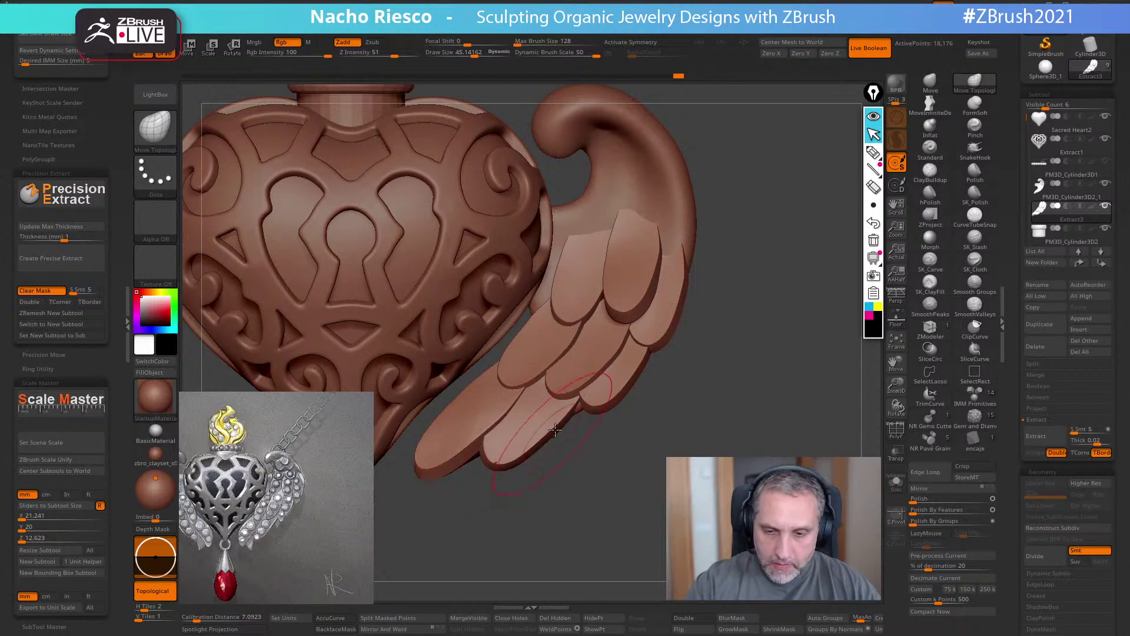
{"action": "key", "text": "s"}
{"action": "left_click", "coordinate": [580, 406]}
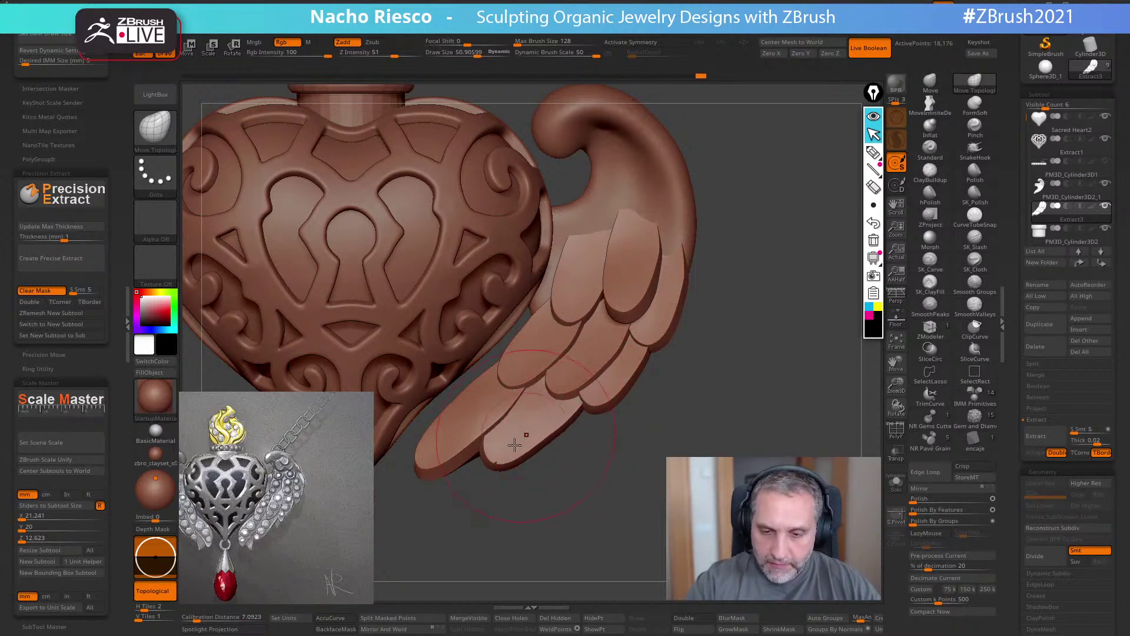
{"action": "left_click_drag", "start_coordinate": [675, 470], "coordinate": [694, 446], "text": "alt"}
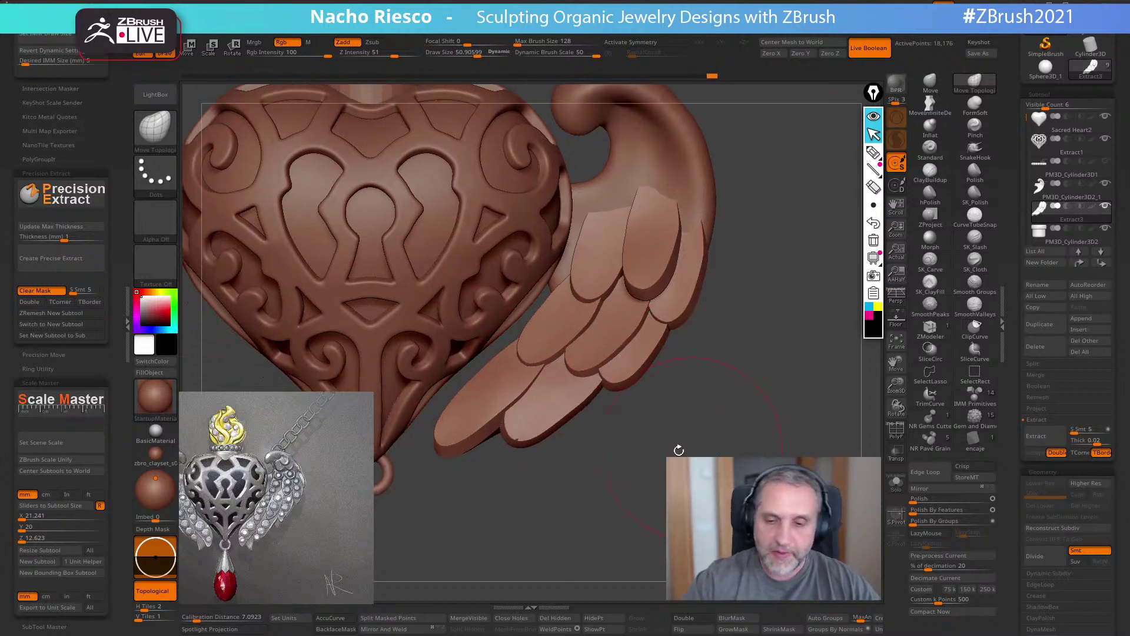
- Collapse the plugin tray, refine the inner middle feathers' edges, and inspect the feather overlaps from below and the side
{"action": "left_click", "coordinate": [127, 333]}
{"action": "left_click_drag", "start_coordinate": [650, 499], "coordinate": [652, 499]}
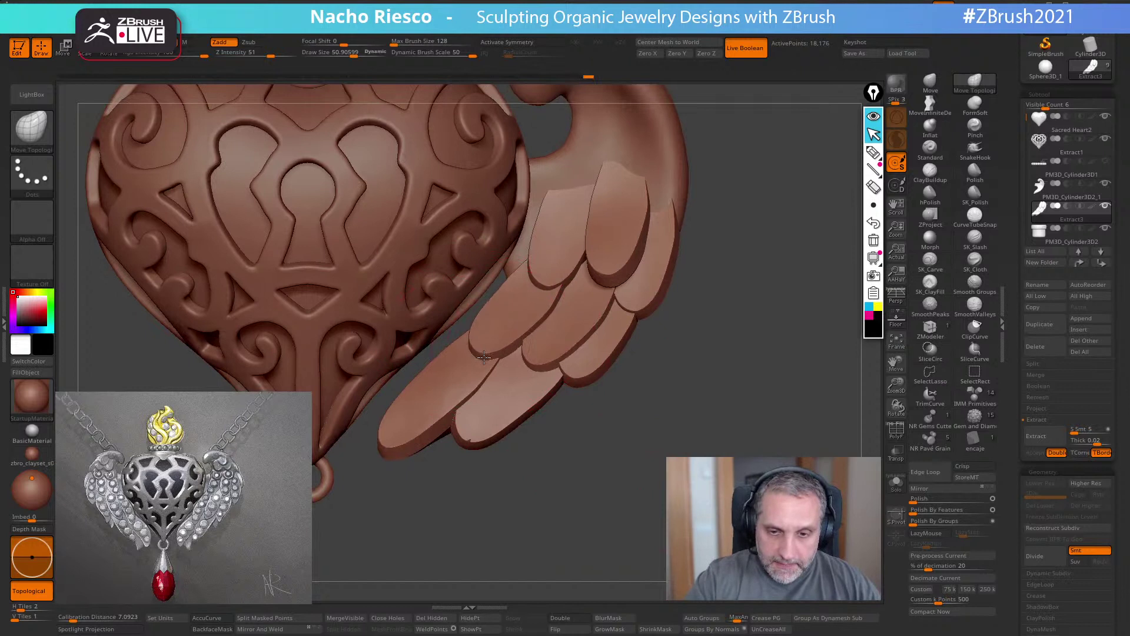
{"action": "mouse_move", "coordinate": [483, 356]}
{"action": "left_mouse_down", "text": "alt"}
{"action": "mouse_move", "coordinate": [504, 392]}
{"action": "mouse_move", "coordinate": [493, 368]}
{"action": "mouse_move", "coordinate": [497, 379]}
{"action": "left_mouse_up", "text": "alt"}
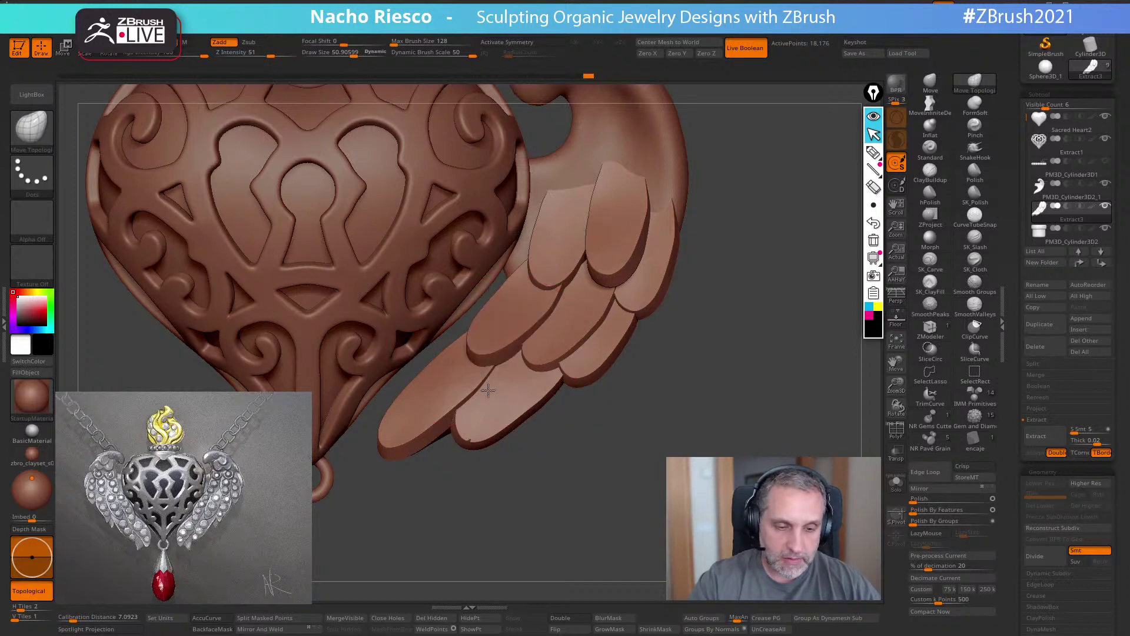
{"action": "mouse_move", "coordinate": [549, 281]}
{"action": "left_mouse_down", "text": "alt"}
{"action": "mouse_move", "coordinate": [549, 306]}
{"action": "mouse_move", "coordinate": [556, 289]}
{"action": "mouse_move", "coordinate": [535, 292]}
{"action": "left_mouse_up", "text": "alt"}
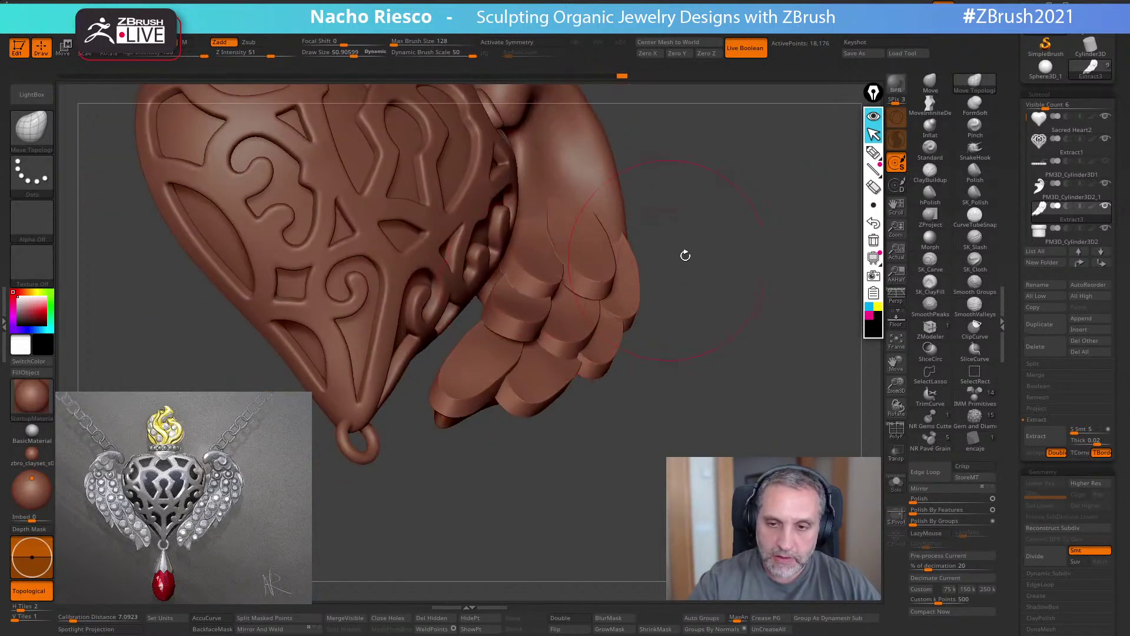
{"action": "left_click_drag", "start_coordinate": [673, 259], "coordinate": [608, 287]}
{"action": "left_click_drag", "start_coordinate": [703, 318], "coordinate": [726, 313]}
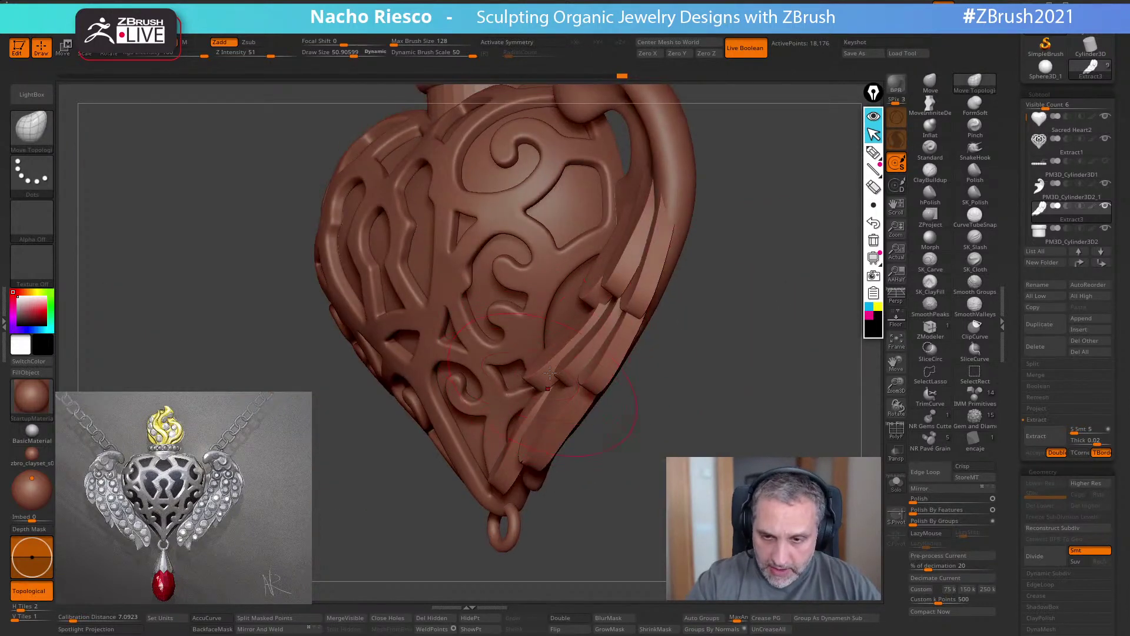
{"action": "left_click_drag", "start_coordinate": [715, 313], "coordinate": [766, 301]}
{"action": "left_click_drag", "start_coordinate": [691, 373], "coordinate": [610, 375]}
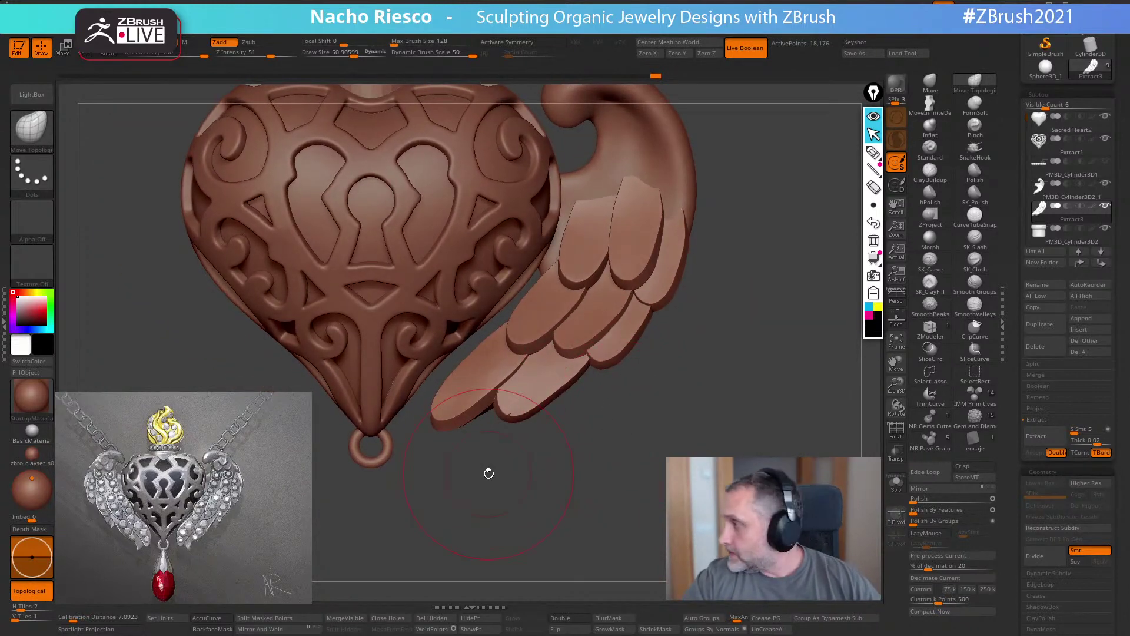
- Adjust the contours of the upper, middle and outer-rim feathers with Move Topological at a draw size of about 53
{"action": "left_click_drag", "start_coordinate": [614, 443], "coordinate": [629, 525]}
{"action": "key", "text": "s"}
{"action": "left_click_drag", "start_coordinate": [590, 273], "coordinate": [566, 246]}
{"action": "left_click_drag", "start_coordinate": [640, 218], "coordinate": [636, 216]}
{"action": "left_click_drag", "start_coordinate": [656, 267], "coordinate": [661, 266]}
{"action": "left_click_drag", "start_coordinate": [645, 313], "coordinate": [643, 310]}
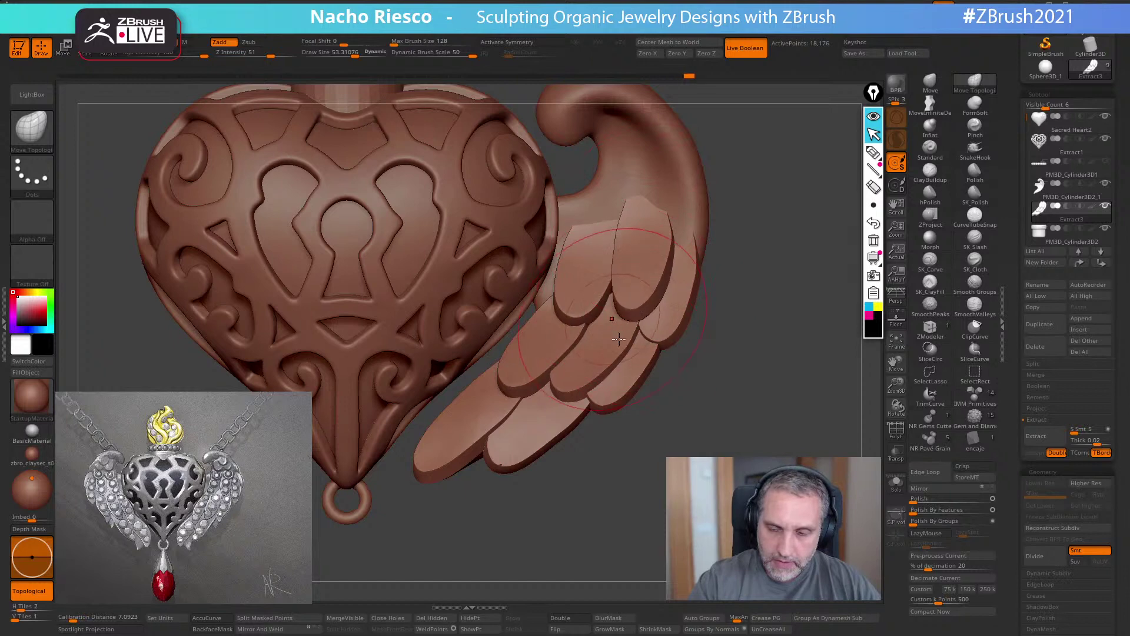
{"action": "left_click_drag", "start_coordinate": [671, 386], "coordinate": [706, 419]}
{"action": "left_click_drag", "start_coordinate": [609, 298], "coordinate": [611, 289]}
{"action": "left_click_drag", "start_coordinate": [707, 406], "coordinate": [659, 386]}
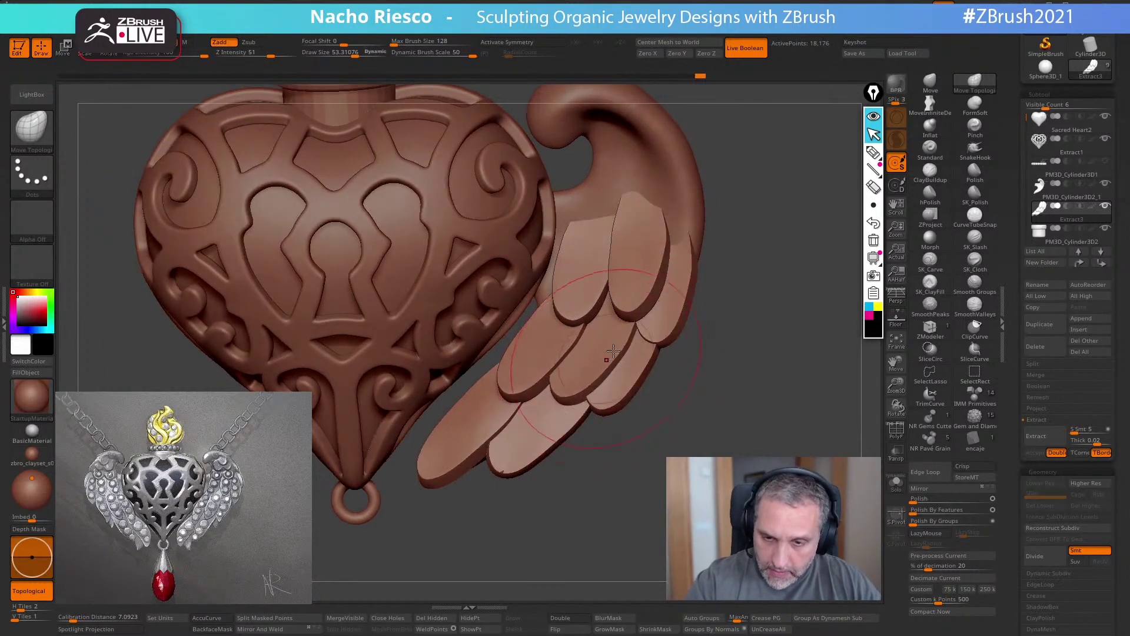
- Apply Polish By Features twice to the feathers and frame the whole pendant for review
{"action": "left_click", "coordinate": [925, 511]}
{"action": "left_click", "coordinate": [925, 511]}
{"action": "mouse_move", "coordinate": [765, 501]}
{"action": "left_mouse_down"}
{"action": "mouse_move", "coordinate": [798, 501]}
{"action": "mouse_move", "coordinate": [765, 500]}
{"action": "left_mouse_up"}
{"action": "mouse_move", "coordinate": [629, 559]}
{"action": "left_mouse_down", "text": "alt"}
{"action": "mouse_move", "coordinate": [620, 494]}
{"action": "mouse_move", "coordinate": [620, 543]}
{"action": "left_mouse_up", "text": "alt"}
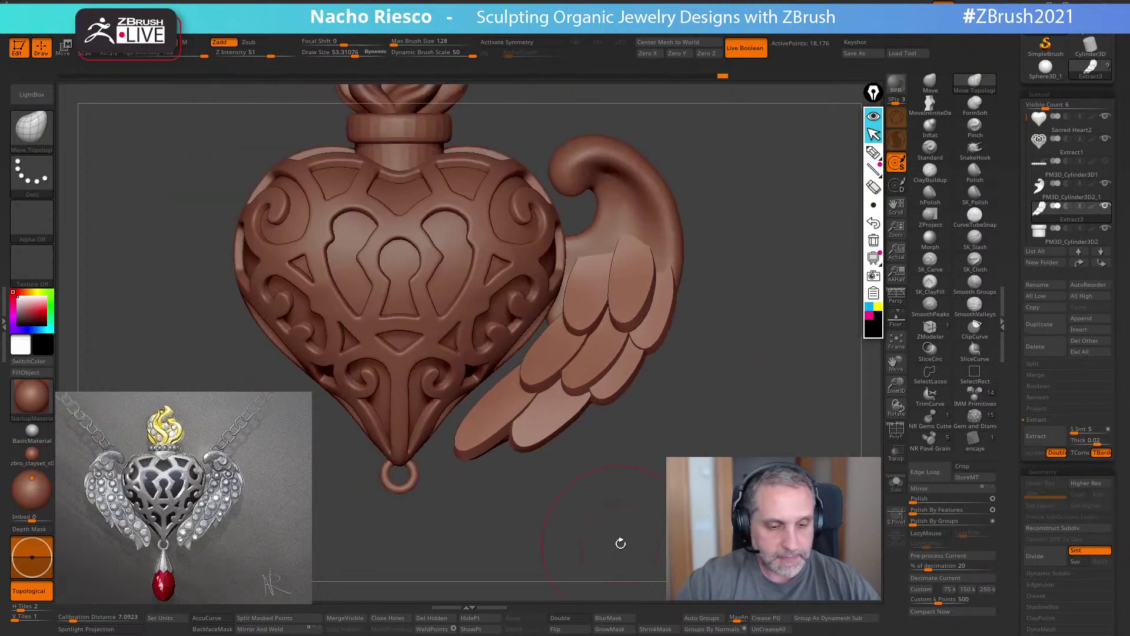
- Isolate the innermost feather at the wing tip and bend its end downward with the transpose line
{"action": "left_click_drag", "start_coordinate": [677, 465], "coordinate": [533, 417], "text": "alt"}
{"action": "key", "text": "w"}
{"action": "left_click", "coordinate": [505, 382]}
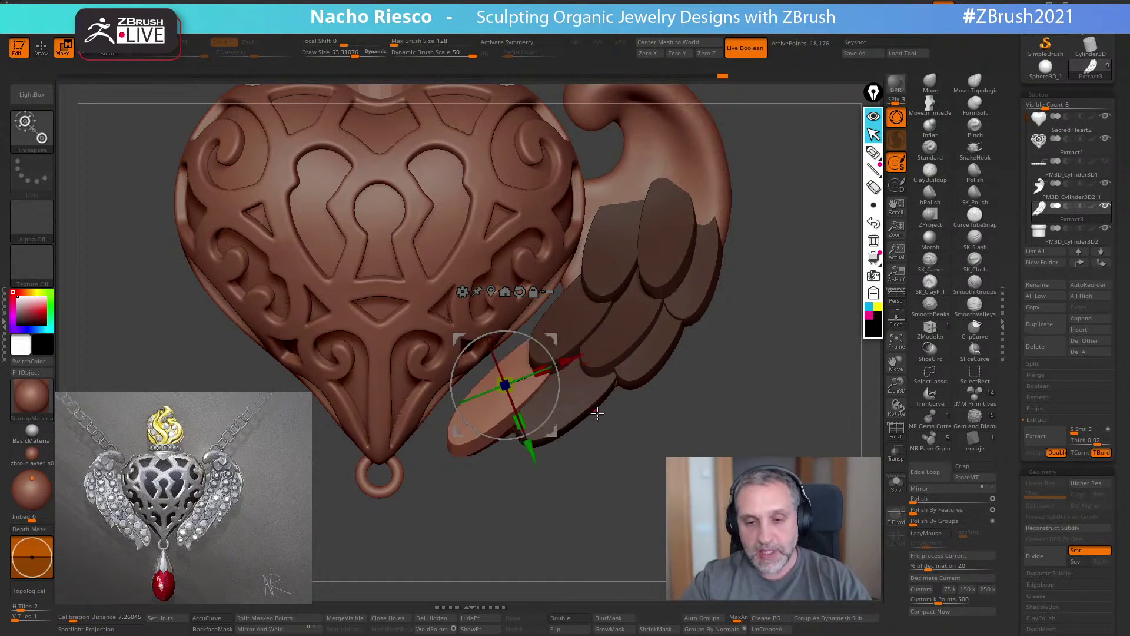
{"action": "key", "text": "y"}
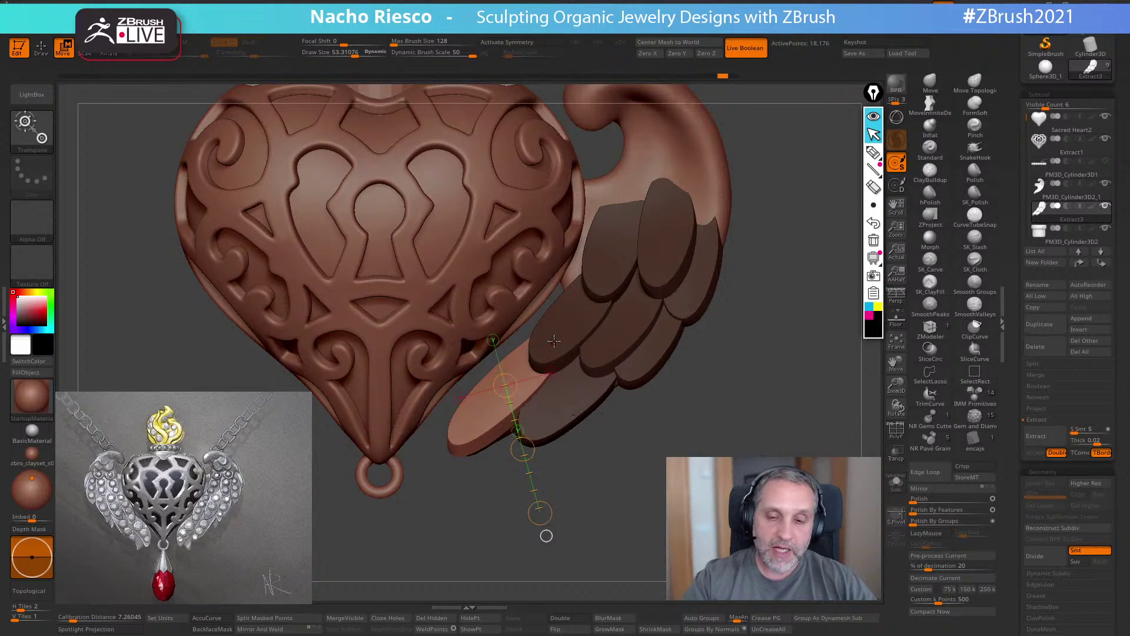
{"action": "left_click", "coordinate": [565, 322]}
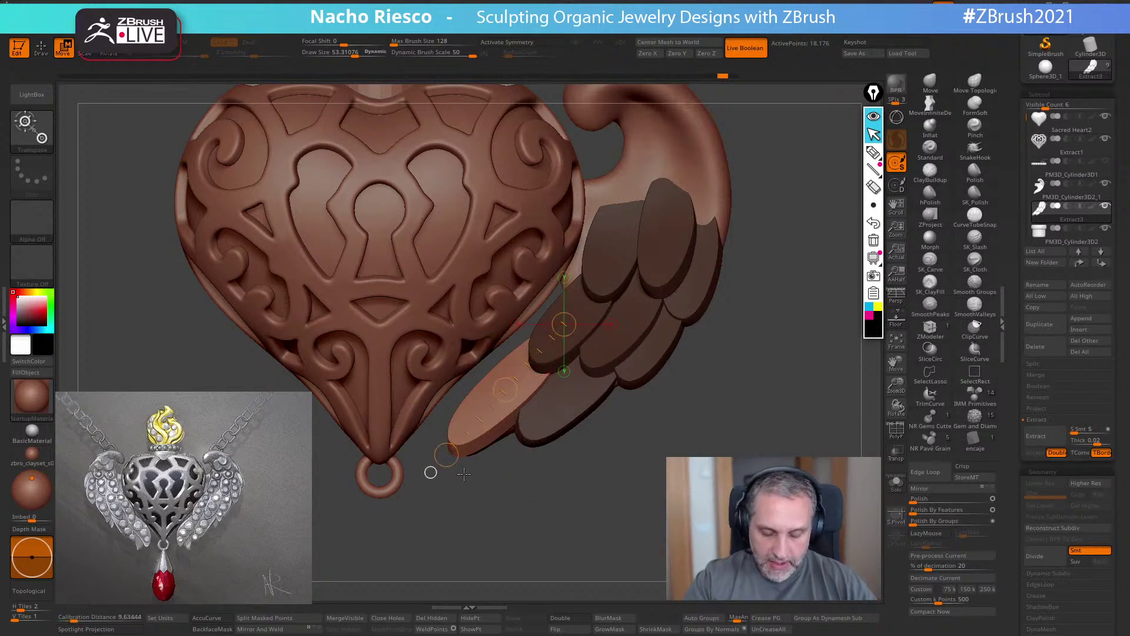
{"action": "left_click_drag", "start_coordinate": [446, 457], "coordinate": [501, 391]}
{"action": "left_click", "coordinate": [486, 423]}
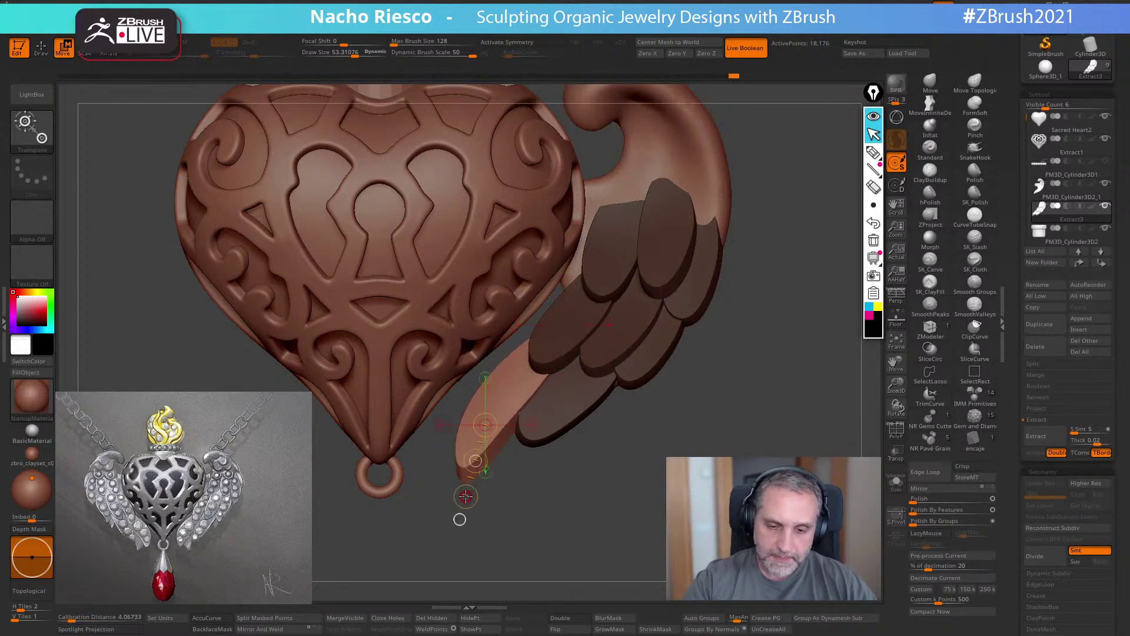
- Bend the outer tip feather and the lower outer-rim feathers one by one so their ends sweep downward
{"action": "left_click_drag", "start_coordinate": [485, 424], "coordinate": [568, 386]}
{"action": "mouse_move", "coordinate": [612, 352]}
{"action": "left_mouse_down"}
{"action": "mouse_move", "coordinate": [520, 484]}
{"action": "mouse_move", "coordinate": [565, 471]}
{"action": "mouse_move", "coordinate": [653, 484]}
{"action": "mouse_move", "coordinate": [652, 430]}
{"action": "left_mouse_up"}
{"action": "left_click_drag", "start_coordinate": [648, 327], "coordinate": [648, 361]}
{"action": "left_click_drag", "start_coordinate": [599, 439], "coordinate": [618, 420]}
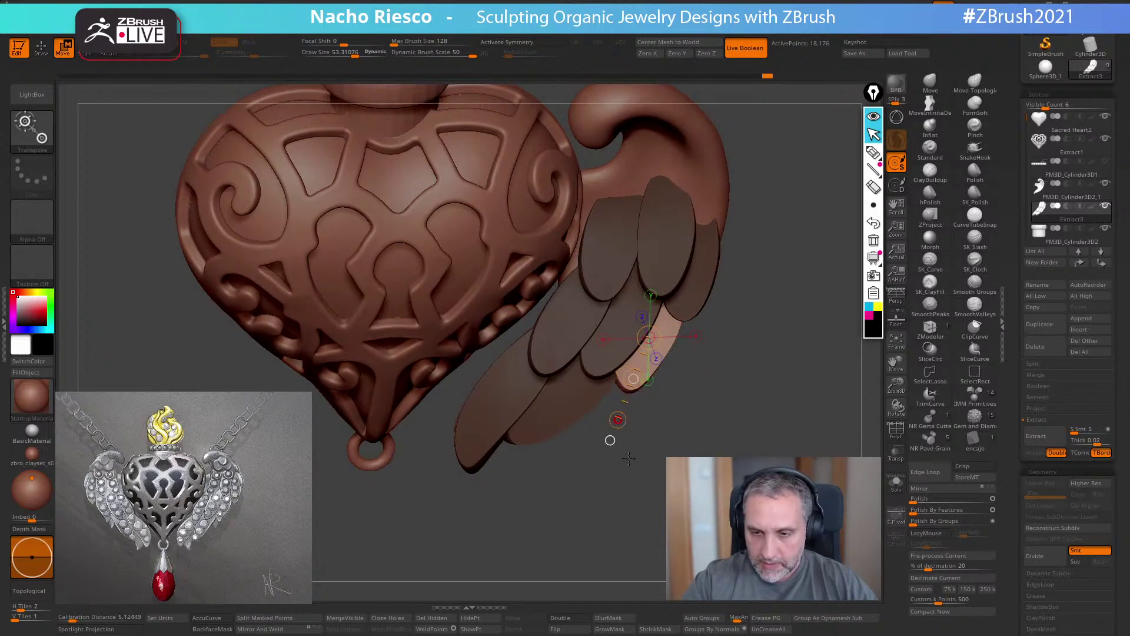
{"action": "mouse_move", "coordinate": [701, 453]}
{"action": "left_mouse_down"}
{"action": "mouse_move", "coordinate": [688, 400]}
{"action": "mouse_move", "coordinate": [690, 448]}
{"action": "left_mouse_up"}
{"action": "left_click_drag", "start_coordinate": [671, 311], "coordinate": [621, 422]}
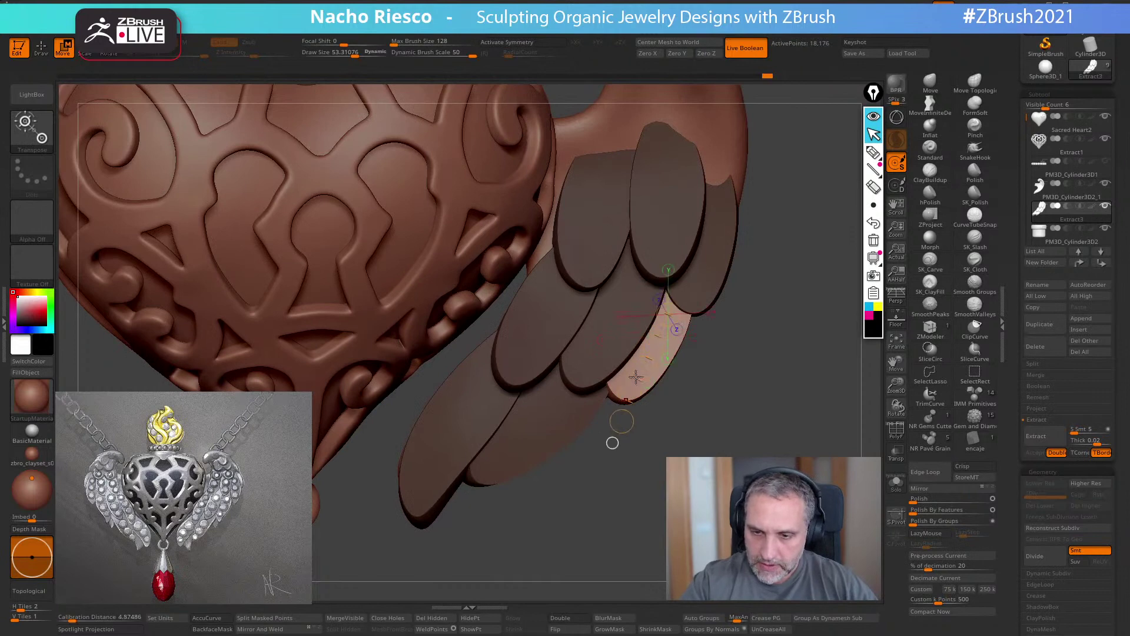
{"action": "left_click_drag", "start_coordinate": [650, 330], "coordinate": [712, 419]}
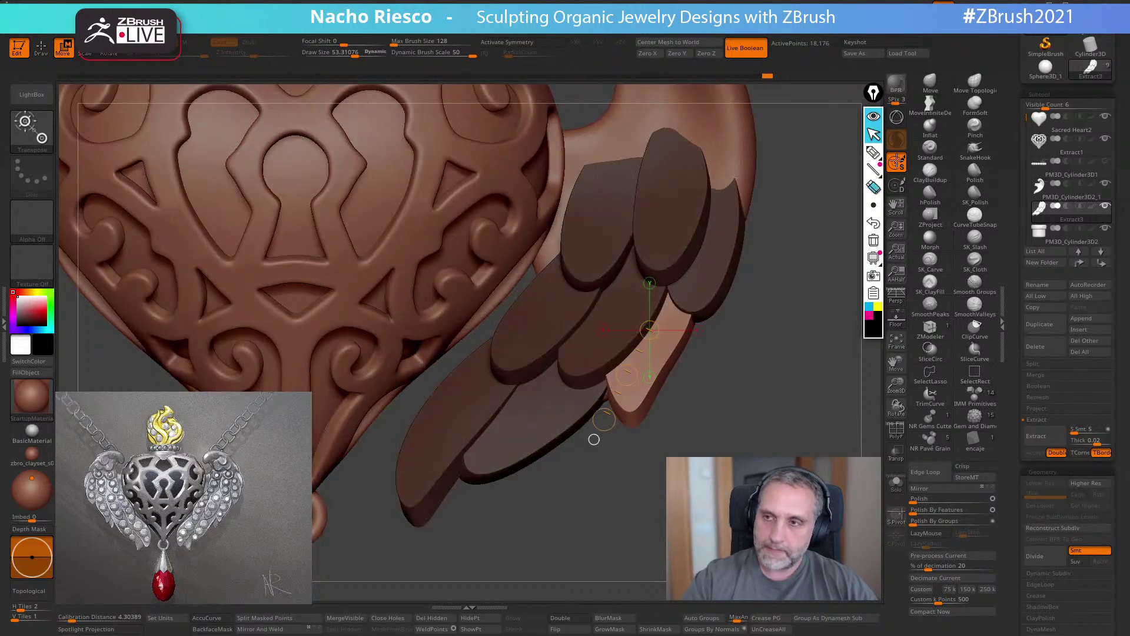
{"action": "key", "text": "q"}
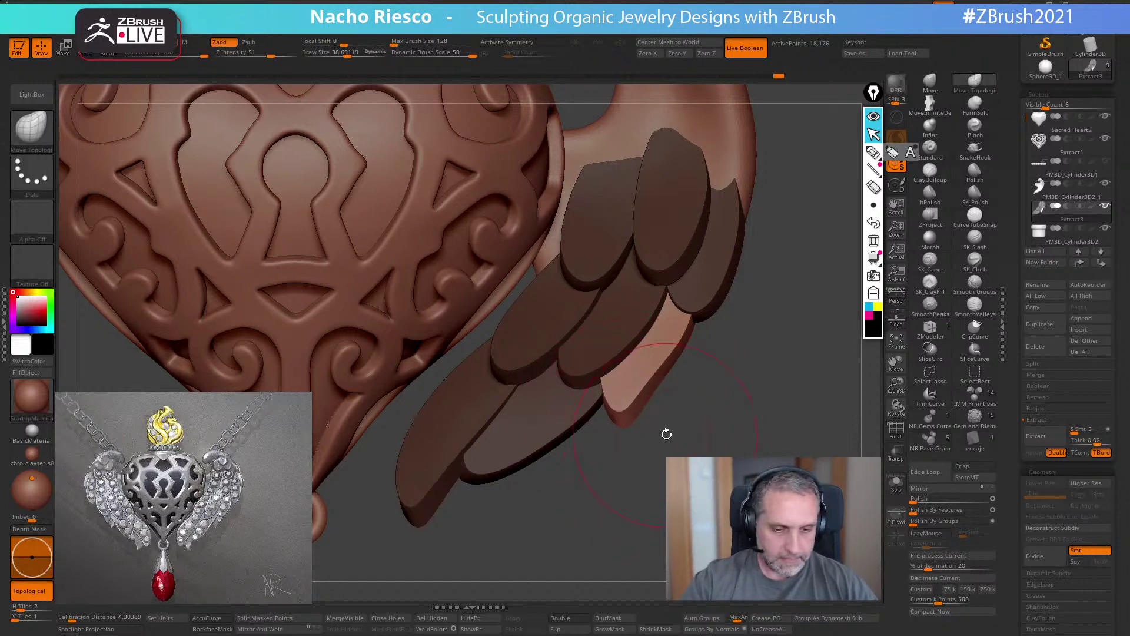
- Isolate and bend the upper centre, inner middle and upper inner feathers individually with the transpose line
{"action": "key", "text": "w"}
{"action": "left_click_drag", "start_coordinate": [675, 235], "coordinate": [668, 365], "text": "ctrl"}
{"action": "left_click_drag", "start_coordinate": [718, 410], "coordinate": [744, 438]}
{"action": "mouse_move", "coordinate": [662, 212]}
{"action": "left_mouse_down"}
{"action": "mouse_move", "coordinate": [645, 323]}
{"action": "mouse_move", "coordinate": [564, 359]}
{"action": "mouse_move", "coordinate": [596, 332]}
{"action": "mouse_move", "coordinate": [585, 337]}
{"action": "left_mouse_up"}
{"action": "mouse_move", "coordinate": [516, 335]}
{"action": "left_mouse_down", "text": "ctrl"}
{"action": "mouse_move", "coordinate": [473, 472]}
{"action": "mouse_move", "coordinate": [520, 352]}
{"action": "mouse_move", "coordinate": [491, 424]}
{"action": "mouse_move", "coordinate": [494, 501]}
{"action": "left_mouse_up", "text": "ctrl"}
{"action": "left_click_drag", "start_coordinate": [588, 534], "coordinate": [596, 465]}
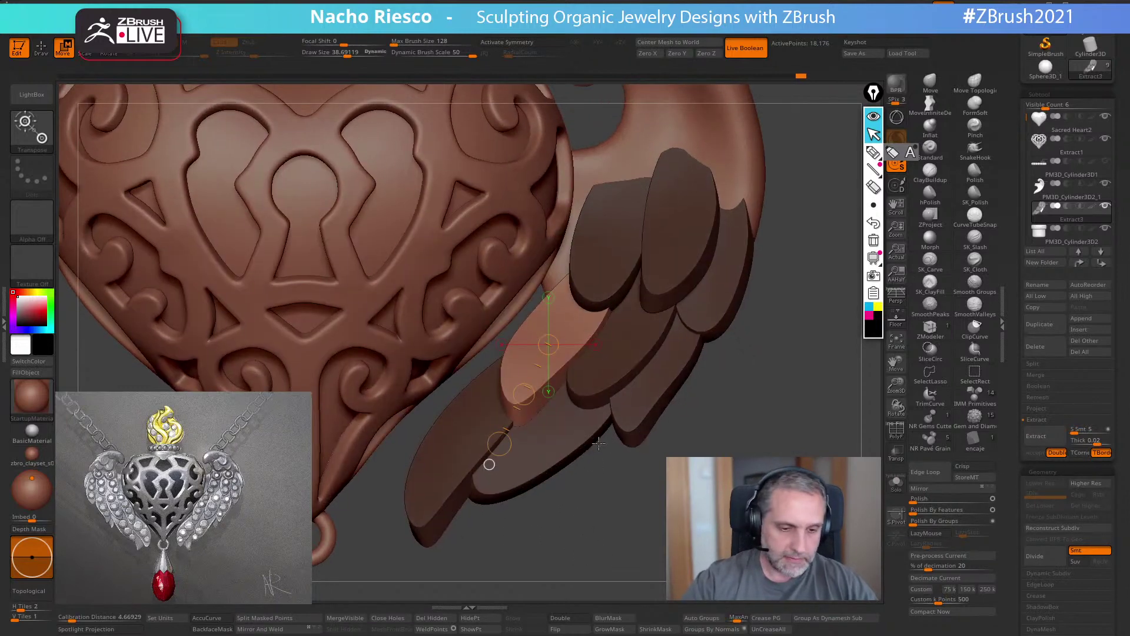
{"action": "left_click_drag", "start_coordinate": [613, 242], "coordinate": [558, 432], "text": "ctrl"}
{"action": "left_click_drag", "start_coordinate": [723, 417], "coordinate": [733, 441]}
{"action": "mouse_move", "coordinate": [630, 250]}
{"action": "left_mouse_down"}
{"action": "mouse_move", "coordinate": [574, 353]}
{"action": "mouse_move", "coordinate": [526, 395]}
{"action": "left_mouse_up"}
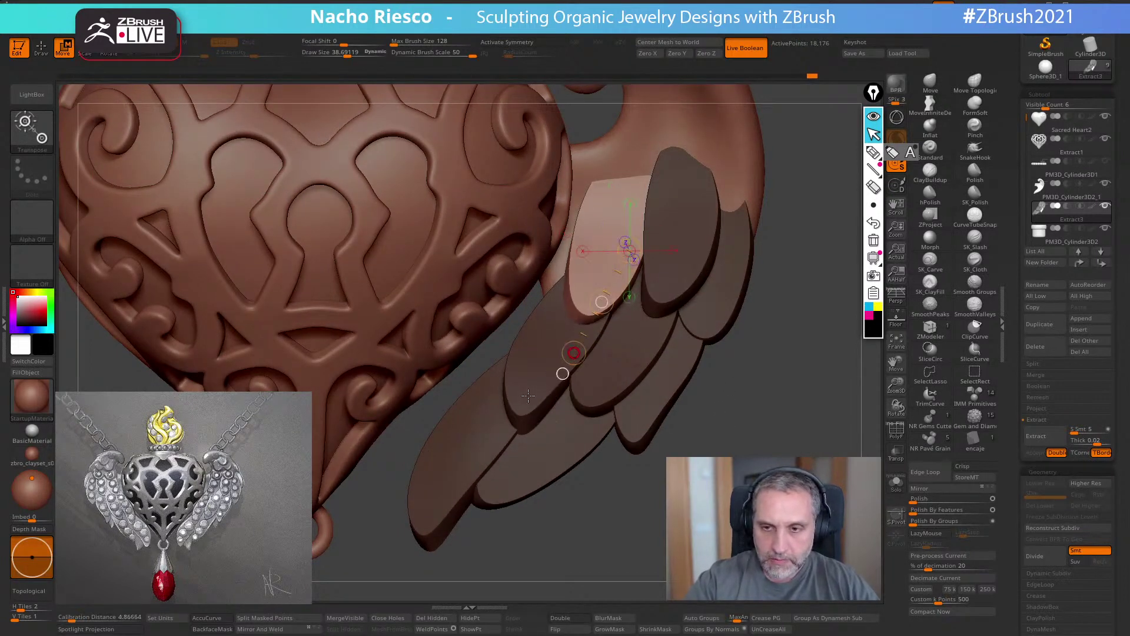
- Bend the upper outer-rim feather with the transpose line, return to sculpting mode and check the wing from the front
{"action": "left_click_drag", "start_coordinate": [730, 409], "coordinate": [724, 384]}
{"action": "left_click_drag", "start_coordinate": [727, 247], "coordinate": [715, 442], "text": "ctrl"}
{"action": "left_click_drag", "start_coordinate": [702, 324], "coordinate": [750, 144]}
{"action": "left_click_drag", "start_coordinate": [726, 285], "coordinate": [814, 347], "text": "ctrl"}
{"action": "left_click_drag", "start_coordinate": [693, 308], "coordinate": [791, 147], "text": "ctrl"}
{"action": "left_click_drag", "start_coordinate": [566, 505], "coordinate": [564, 513]}
{"action": "left_click_drag", "start_coordinate": [717, 269], "coordinate": [739, 397]}
{"action": "left_click_drag", "start_coordinate": [729, 333], "coordinate": [724, 351]}
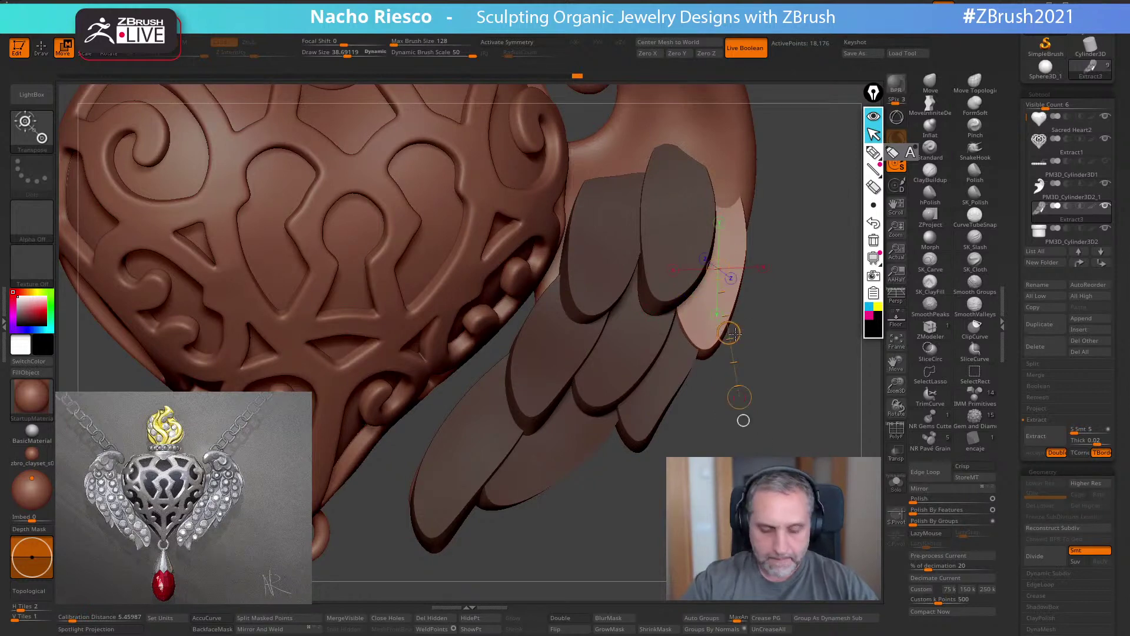
{"action": "key", "text": "q"}
{"action": "left_click_drag", "start_coordinate": [756, 344], "coordinate": [667, 536]}
{"action": "left_click_drag", "start_coordinate": [686, 433], "coordinate": [700, 500], "text": "alt"}
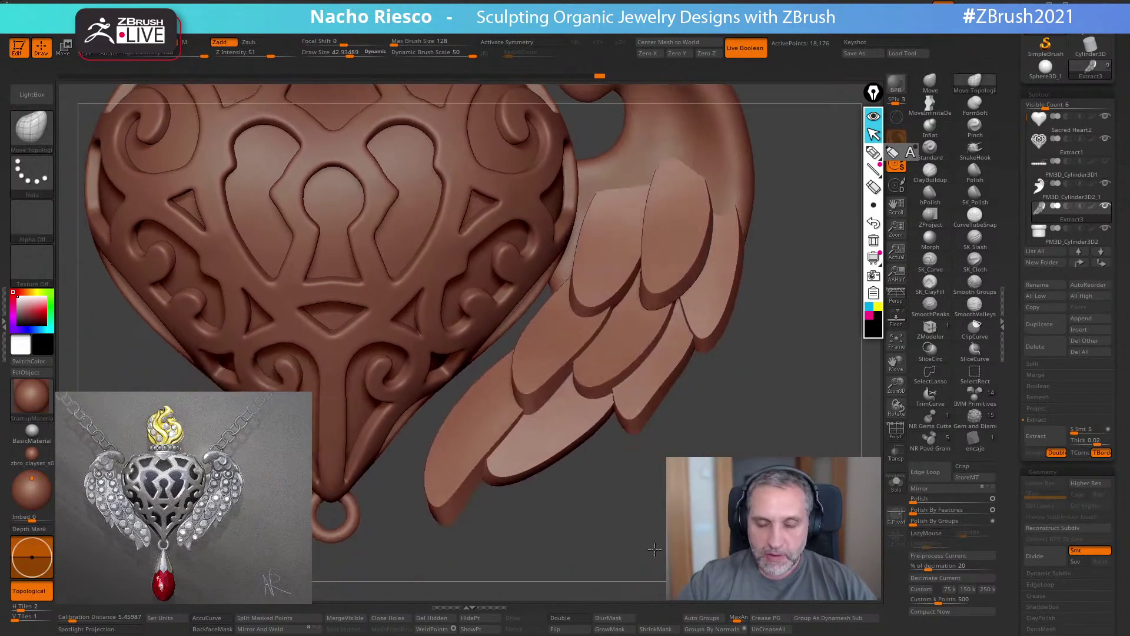
- Pull the feather ends into sharper points with the Move Infinite Depth brush, AccuCurve on, at a draw size of about 21
{"action": "left_click_drag", "start_coordinate": [654, 547], "coordinate": [630, 506]}
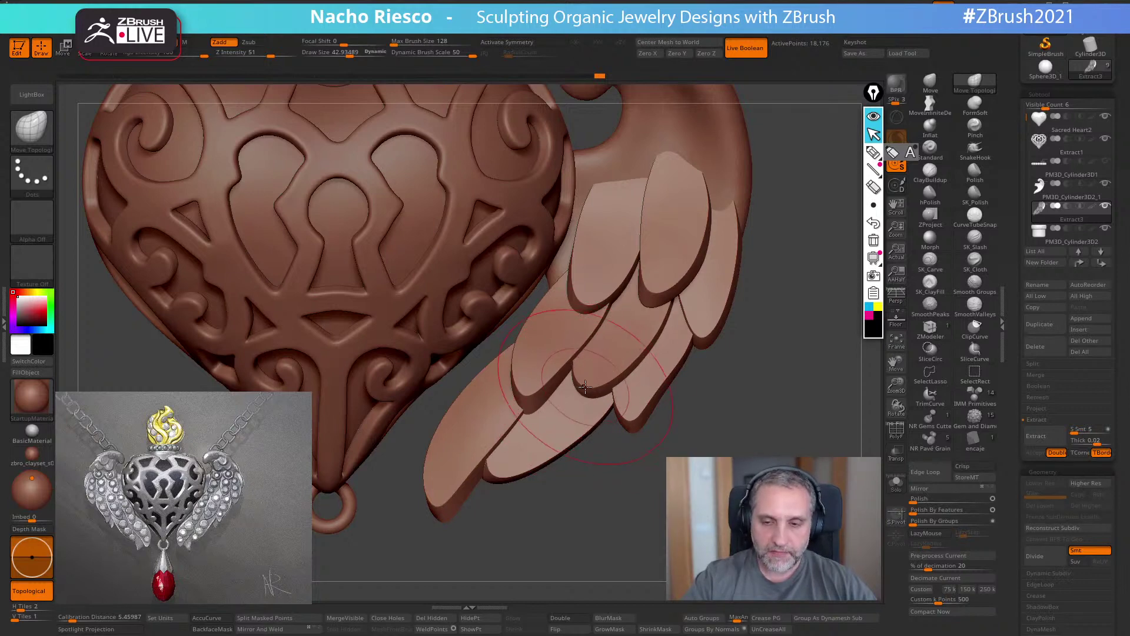
{"action": "left_click_drag", "start_coordinate": [644, 440], "coordinate": [648, 462]}
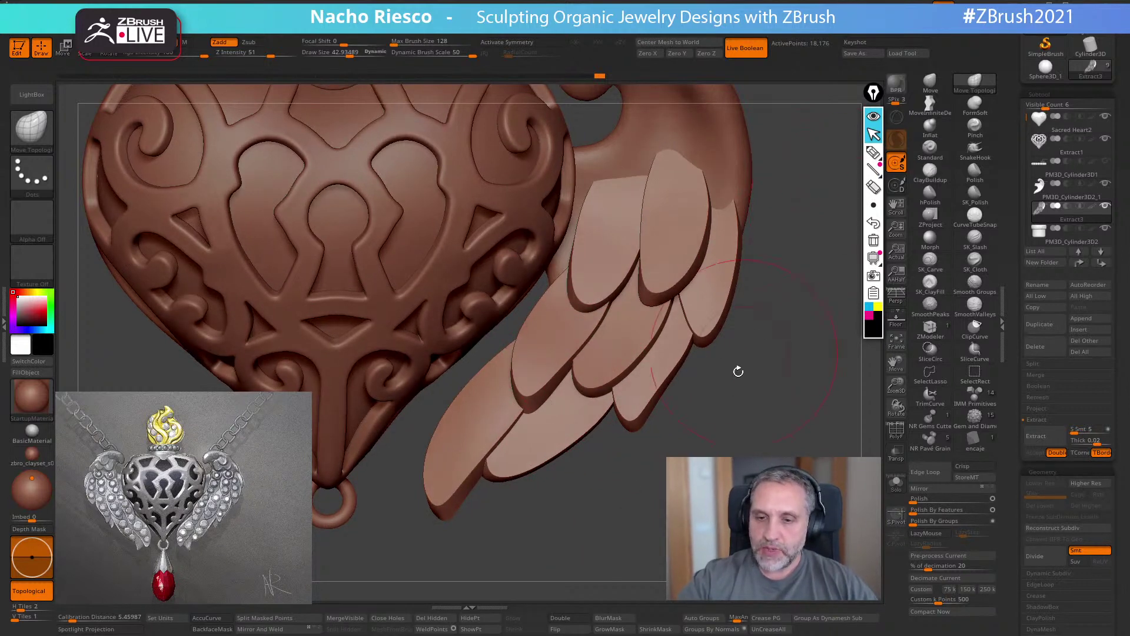
{"action": "left_click_drag", "start_coordinate": [739, 358], "coordinate": [742, 367]}
{"action": "left_click", "coordinate": [930, 106]}
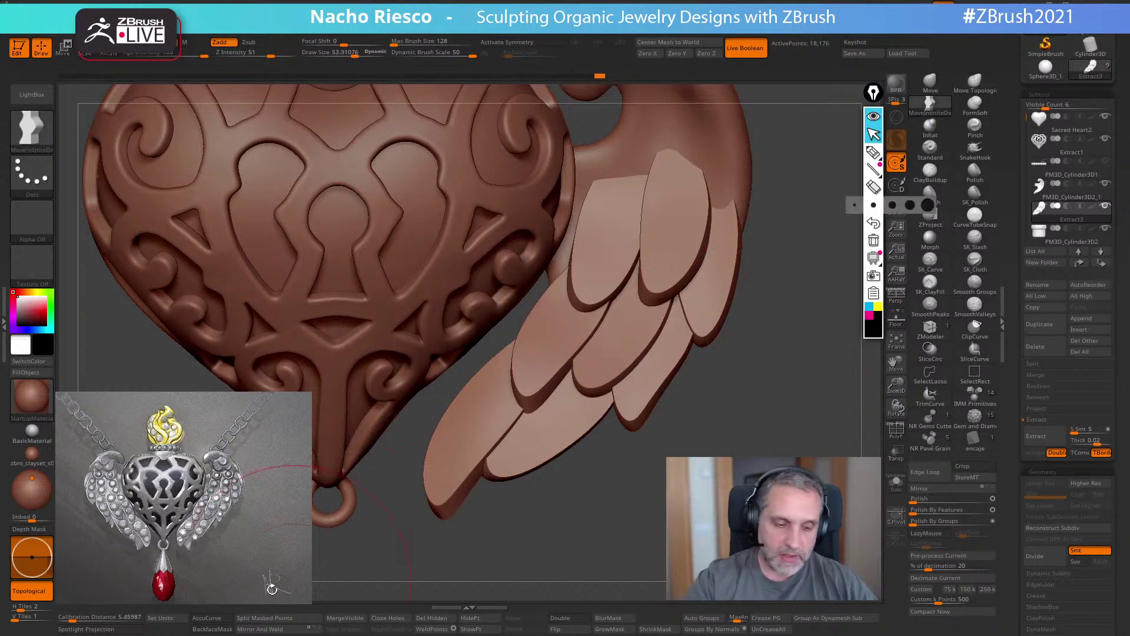
{"action": "left_click", "coordinate": [211, 624]}
{"action": "mouse_move", "coordinate": [479, 572]}
{"action": "left_mouse_down"}
{"action": "mouse_move", "coordinate": [457, 570]}
{"action": "mouse_move", "coordinate": [453, 583]}
{"action": "left_mouse_up"}
{"action": "key", "text": "s"}
{"action": "mouse_move", "coordinate": [598, 404]}
{"action": "left_mouse_down"}
{"action": "mouse_move", "coordinate": [567, 406]}
{"action": "mouse_move", "coordinate": [560, 423]}
{"action": "left_mouse_up"}
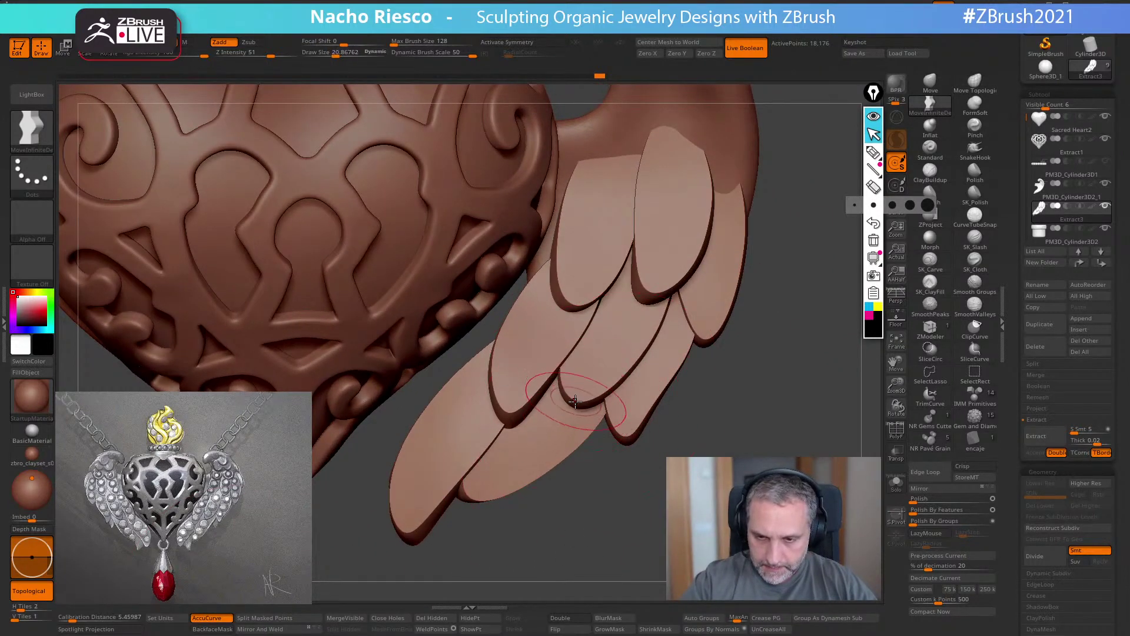
{"action": "left_click_drag", "start_coordinate": [534, 540], "coordinate": [524, 484]}
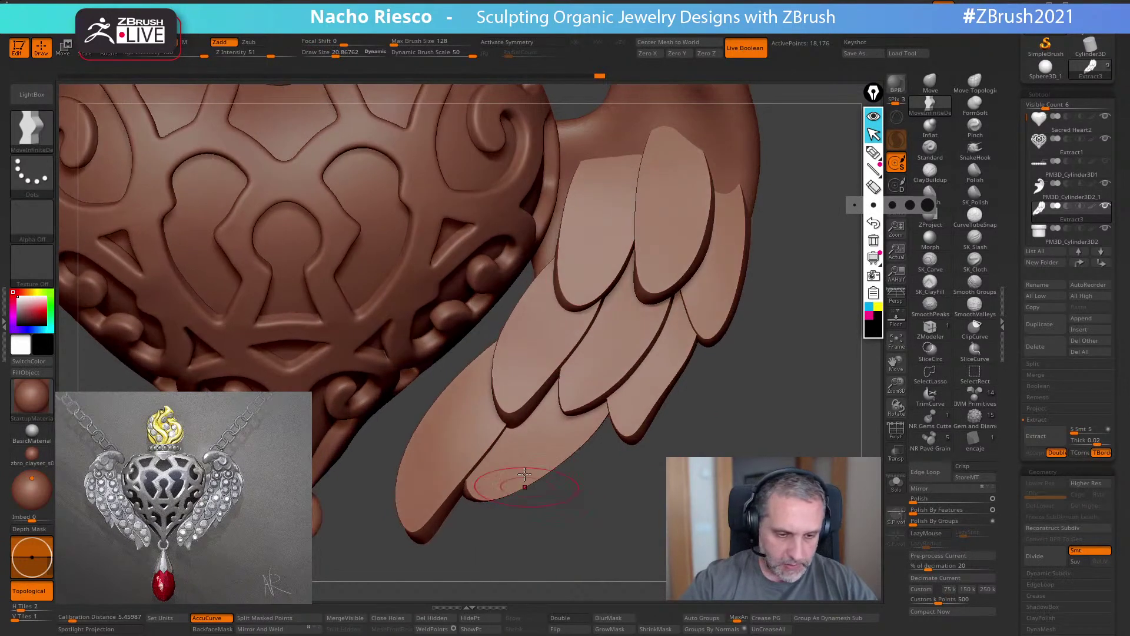
{"action": "left_click_drag", "start_coordinate": [556, 531], "coordinate": [644, 371]}
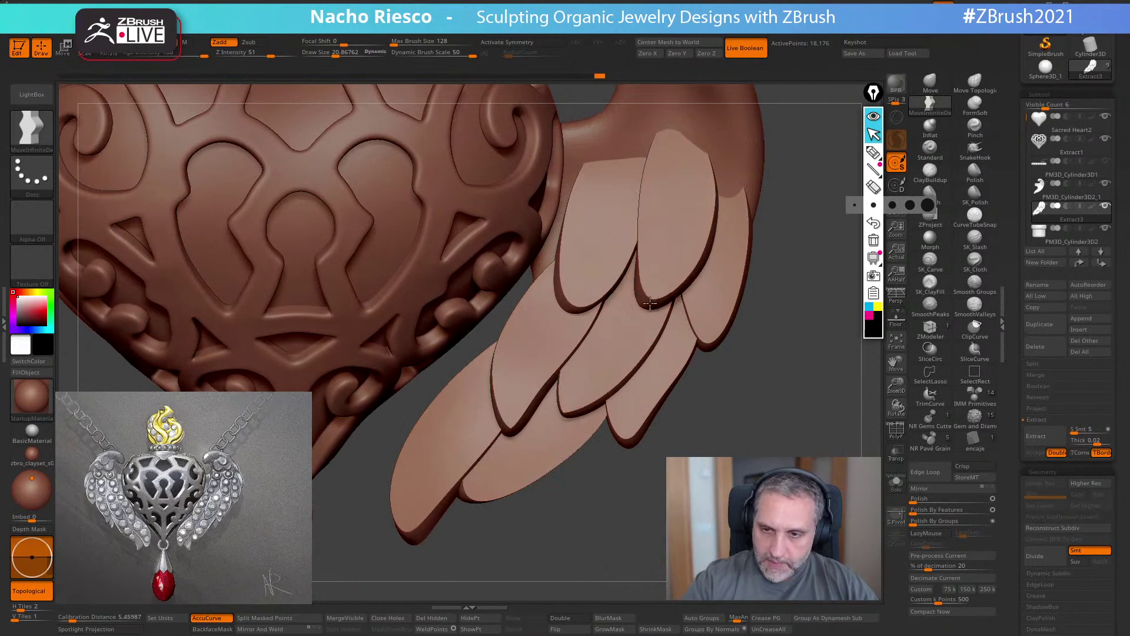
{"action": "left_click_drag", "start_coordinate": [548, 524], "coordinate": [686, 422]}
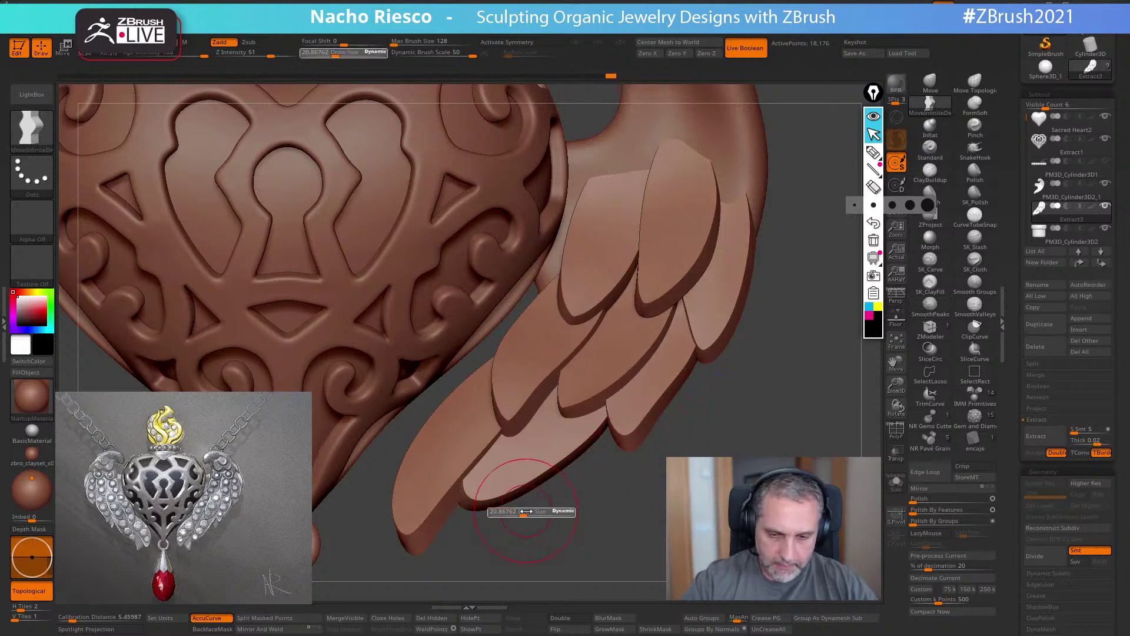
- Activate the wing base and, from behind, reshape and smooth its lower tip along the feathers at a draw size of about 37
{"action": "key", "text": "f"}
{"action": "left_click", "coordinate": [722, 256], "text": "alt"}
{"action": "mouse_move", "coordinate": [769, 358]}
{"action": "left_mouse_down", "text": "shift"}
{"action": "mouse_move", "coordinate": [665, 464]}
{"action": "mouse_move", "coordinate": [410, 469]}
{"action": "left_mouse_up", "text": "shift"}
{"action": "key", "text": "s"}
{"action": "mouse_move", "coordinate": [631, 408]}
{"action": "left_mouse_down"}
{"action": "mouse_move", "coordinate": [647, 408]}
{"action": "mouse_move", "coordinate": [629, 416]}
{"action": "left_mouse_up"}
{"action": "left_click_drag", "start_coordinate": [615, 499], "coordinate": [759, 505], "text": "shift"}
{"action": "mouse_move", "coordinate": [688, 505]}
{"action": "left_mouse_down", "text": "shift"}
{"action": "mouse_move", "coordinate": [638, 464]}
{"action": "mouse_move", "coordinate": [660, 462]}
{"action": "mouse_move", "coordinate": [656, 438]}
{"action": "mouse_move", "coordinate": [580, 477]}
{"action": "left_mouse_up", "text": "shift"}
{"action": "key", "text": "s"}
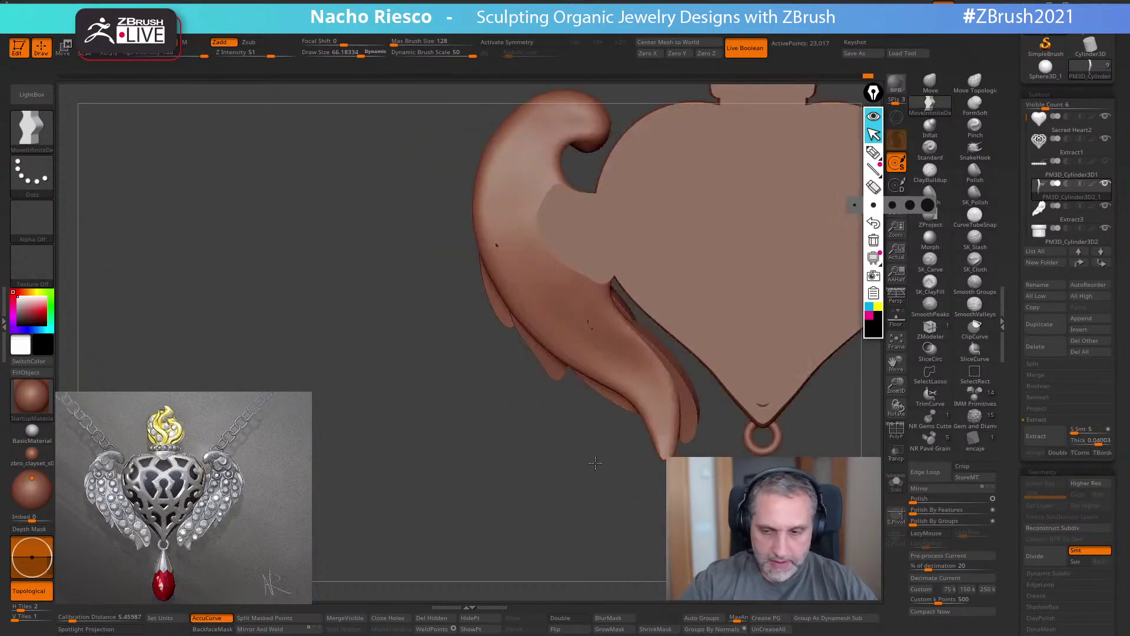
{"action": "mouse_move", "coordinate": [636, 404]}
{"action": "left_mouse_down"}
{"action": "mouse_move", "coordinate": [620, 413]}
{"action": "mouse_move", "coordinate": [632, 386]}
{"action": "mouse_move", "coordinate": [659, 422]}
{"action": "left_mouse_up"}
{"action": "key", "text": "ctrl+z"}
{"action": "key", "text": "s"}
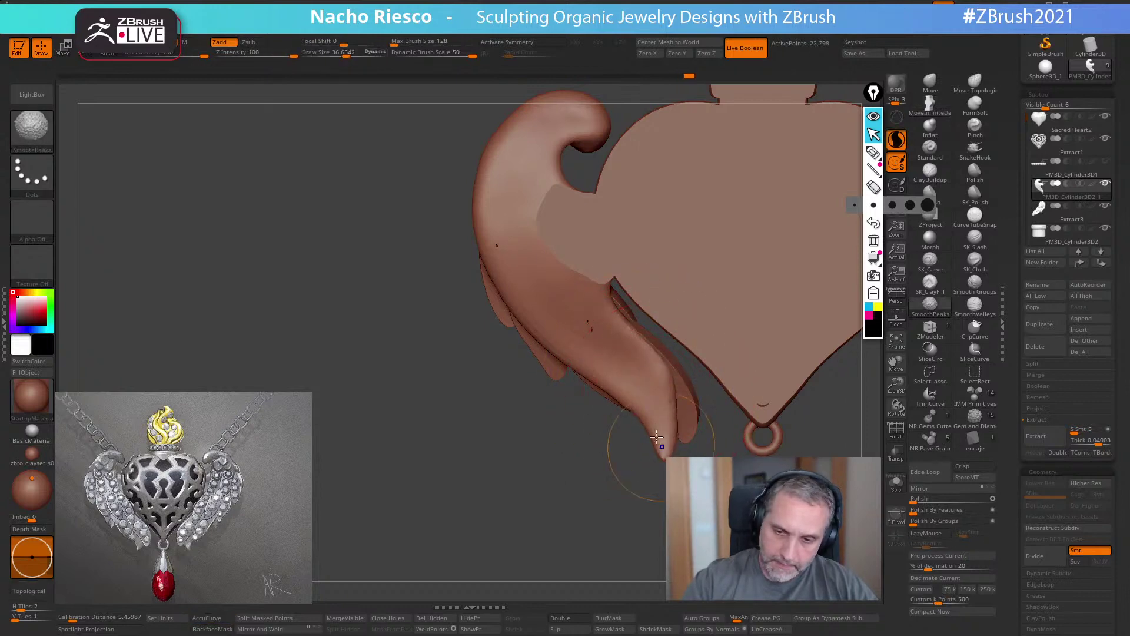
{"action": "mouse_move", "coordinate": [646, 428]}
{"action": "right_mouse_down"}
{"action": "mouse_move", "coordinate": [665, 428]}
{"action": "mouse_move", "coordinate": [748, 353]}
{"action": "mouse_move", "coordinate": [672, 402]}
{"action": "right_mouse_up"}
- Save the tool over the existing Sacred Heart2 file
{"action": "left_click", "coordinate": [864, 53]}
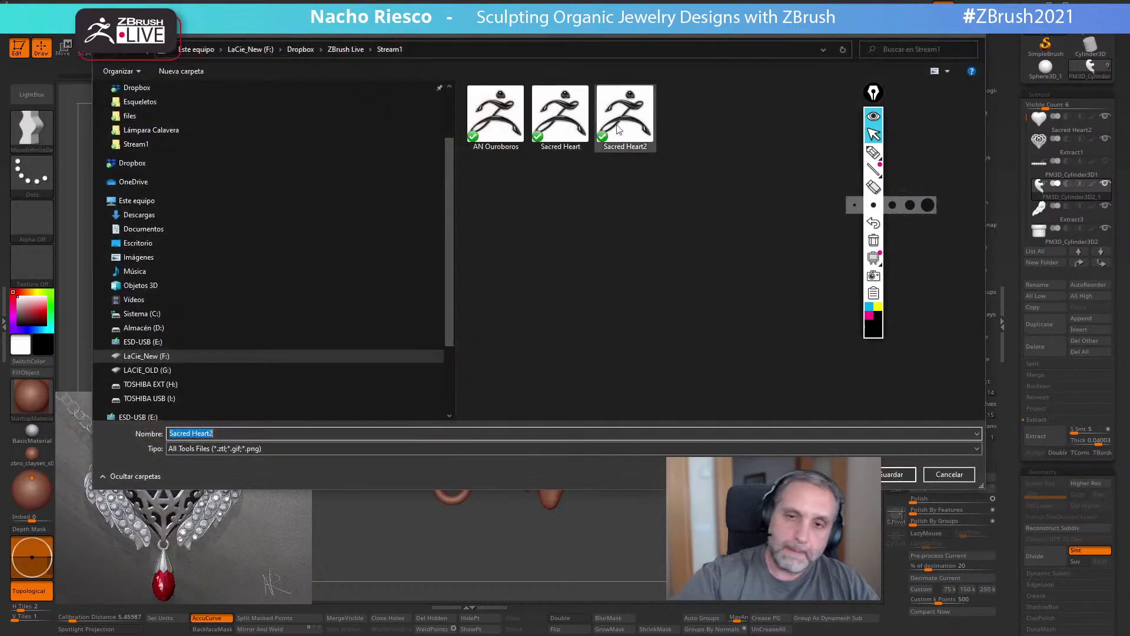
{"action": "double_click", "coordinate": [615, 125]}
{"action": "left_click", "coordinate": [589, 315]}
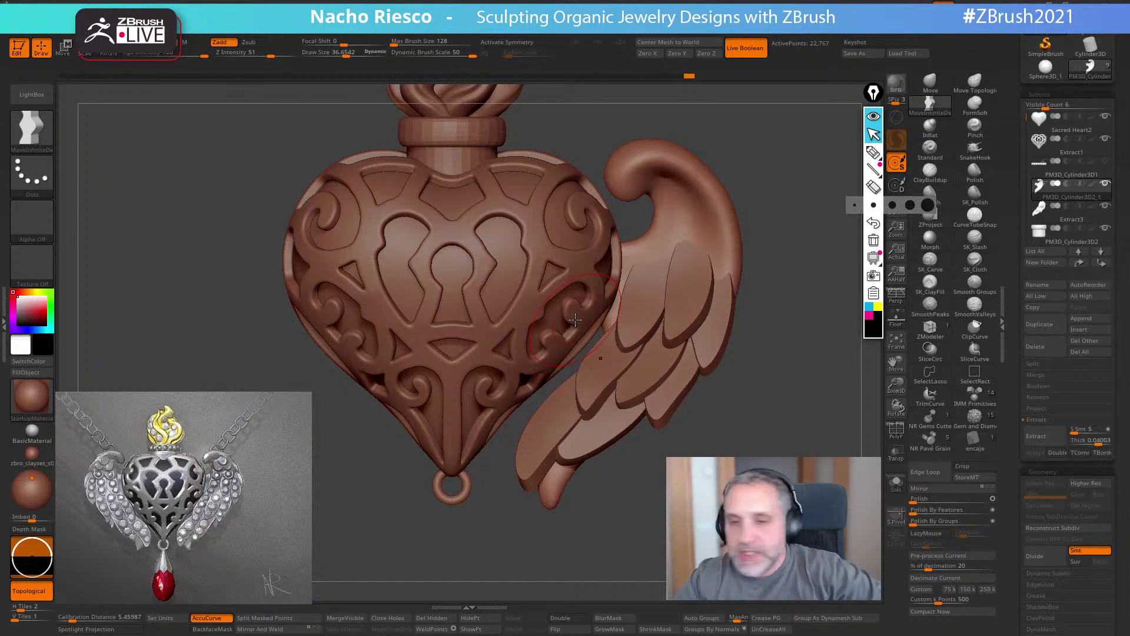
- Choose the CurveTubeSnap brush and display the flat plane subtool behind the pendant with Live Boolean turned off
{"action": "mouse_move", "coordinate": [789, 348]}
{"action": "left_mouse_down", "text": "alt"}
{"action": "mouse_move", "coordinate": [797, 408]}
{"action": "mouse_move", "coordinate": [789, 308]}
{"action": "mouse_move", "coordinate": [795, 320]}
{"action": "mouse_move", "coordinate": [827, 302]}
{"action": "left_mouse_up", "text": "alt"}
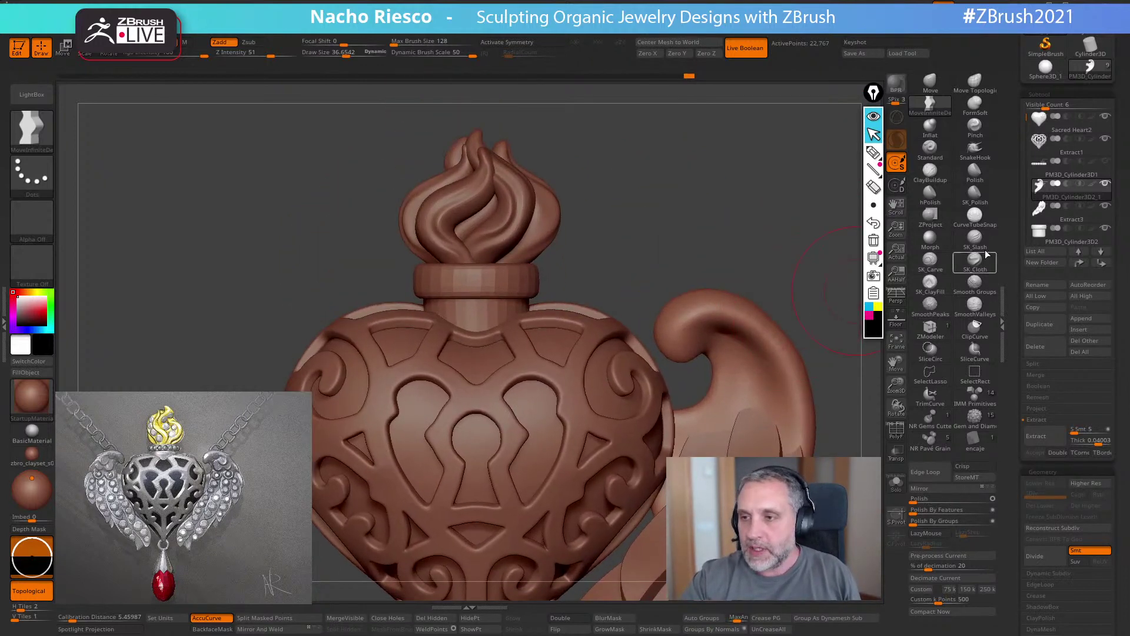
{"action": "left_click", "coordinate": [975, 217]}
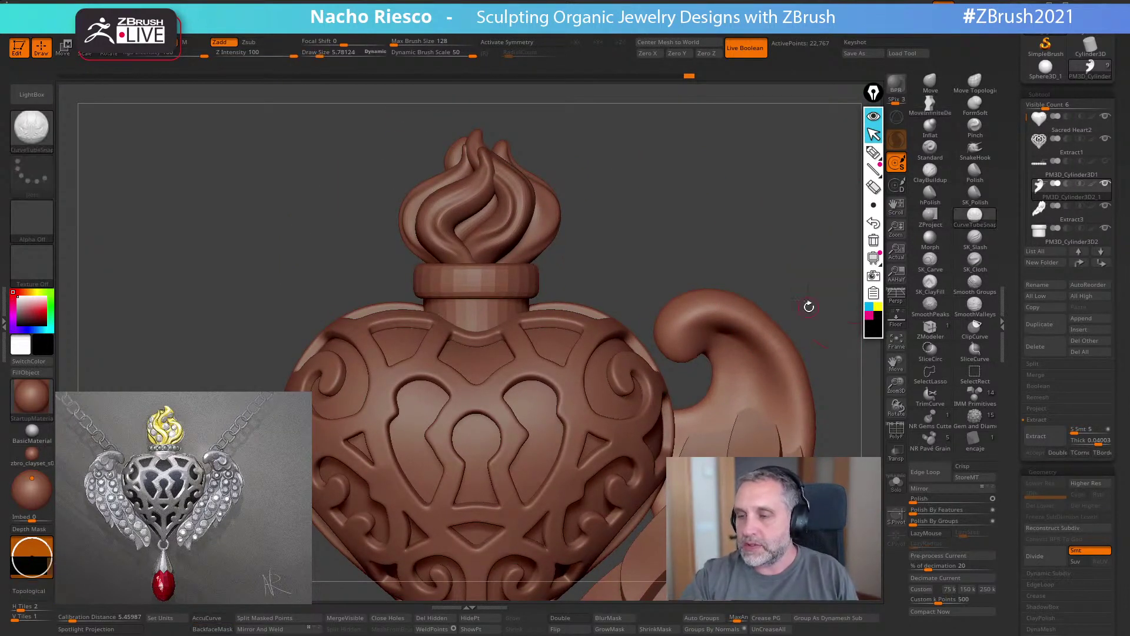
{"action": "left_click_drag", "start_coordinate": [1024, 129], "coordinate": [1087, 229]}
{"action": "left_click", "coordinate": [1094, 220]}
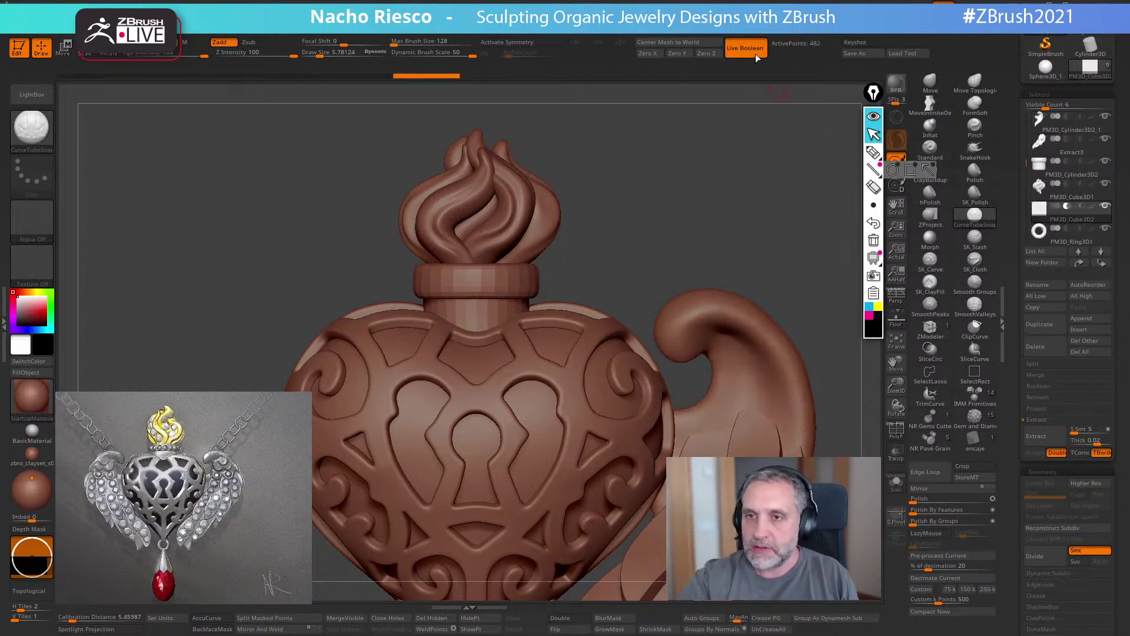
{"action": "left_click_drag", "start_coordinate": [781, 367], "coordinate": [745, 148], "text": "alt"}
{"action": "left_click_drag", "start_coordinate": [766, 300], "coordinate": [703, 347], "text": "alt"}
{"action": "key", "text": "s"}
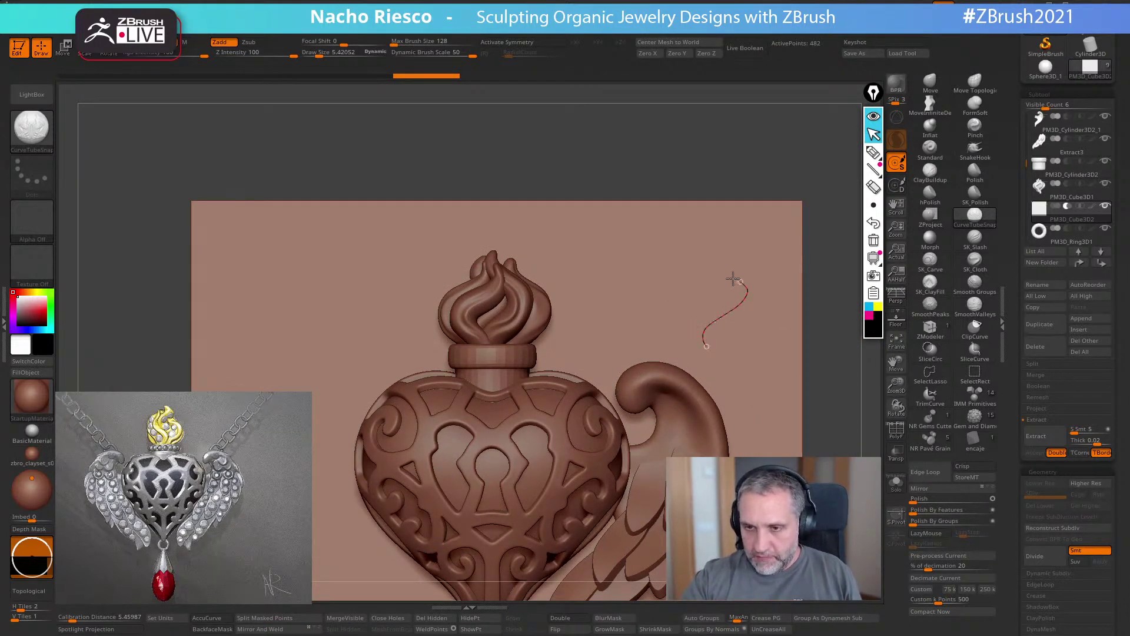
{"action": "left_click_drag", "start_coordinate": [737, 281], "coordinate": [721, 244]}
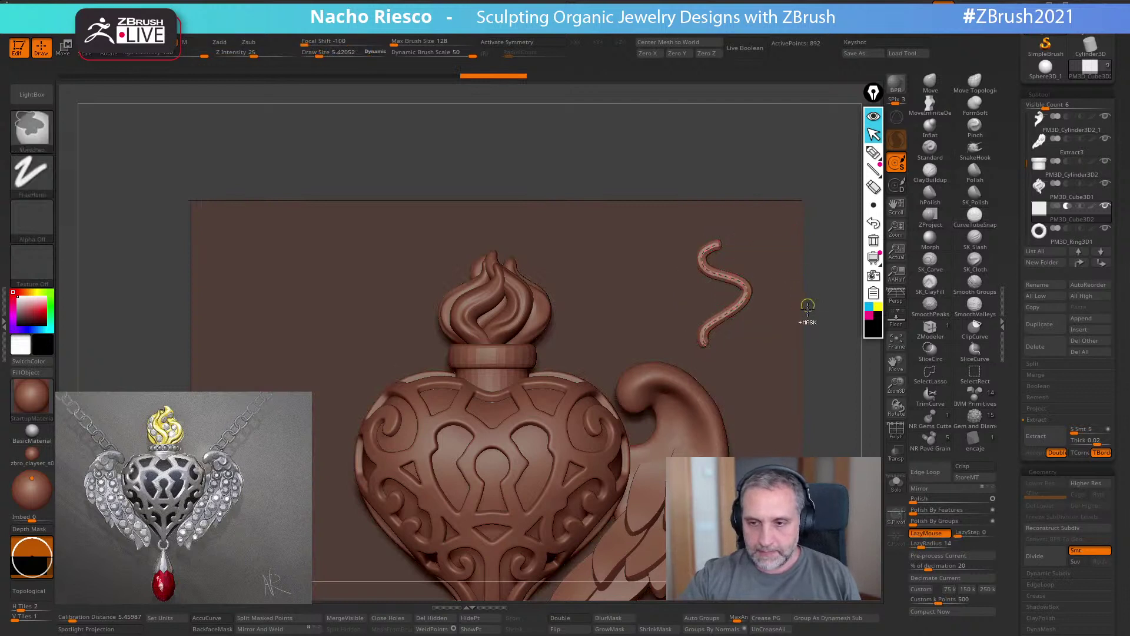
{"action": "key", "text": "ctrl+z"}
- Draw an S-shaped curve tube on the isolated plane at a draw size of about 17 and split it into its own subtool
{"action": "mouse_move", "coordinate": [832, 290]}
{"action": "left_mouse_down", "text": "alt"}
{"action": "mouse_move", "coordinate": [671, 338]}
{"action": "mouse_move", "coordinate": [680, 335]}
{"action": "left_mouse_up", "text": "alt"}
{"action": "key", "text": "s"}
{"action": "left_click_drag", "start_coordinate": [787, 337], "coordinate": [809, 252], "text": "alt"}
{"action": "left_click", "coordinate": [896, 483]}
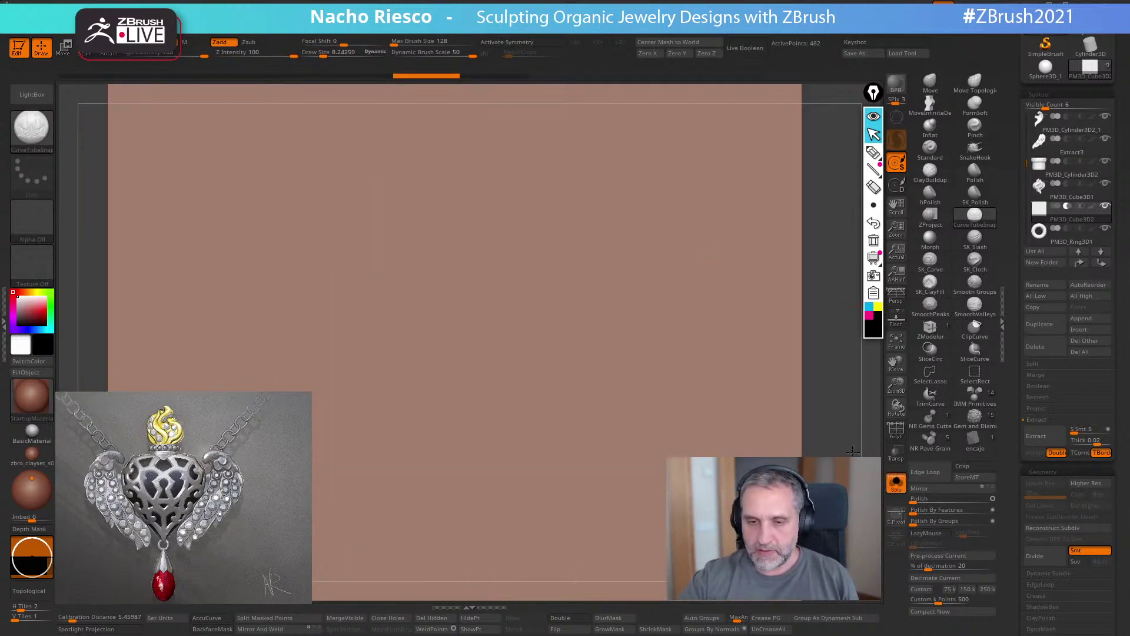
{"action": "key", "text": "s"}
{"action": "left_click_drag", "start_coordinate": [493, 414], "coordinate": [496, 413]}
{"action": "mouse_move", "coordinate": [391, 436]}
{"action": "left_mouse_down"}
{"action": "mouse_move", "coordinate": [492, 341]}
{"action": "mouse_move", "coordinate": [673, 305]}
{"action": "mouse_move", "coordinate": [658, 252]}
{"action": "left_mouse_up"}
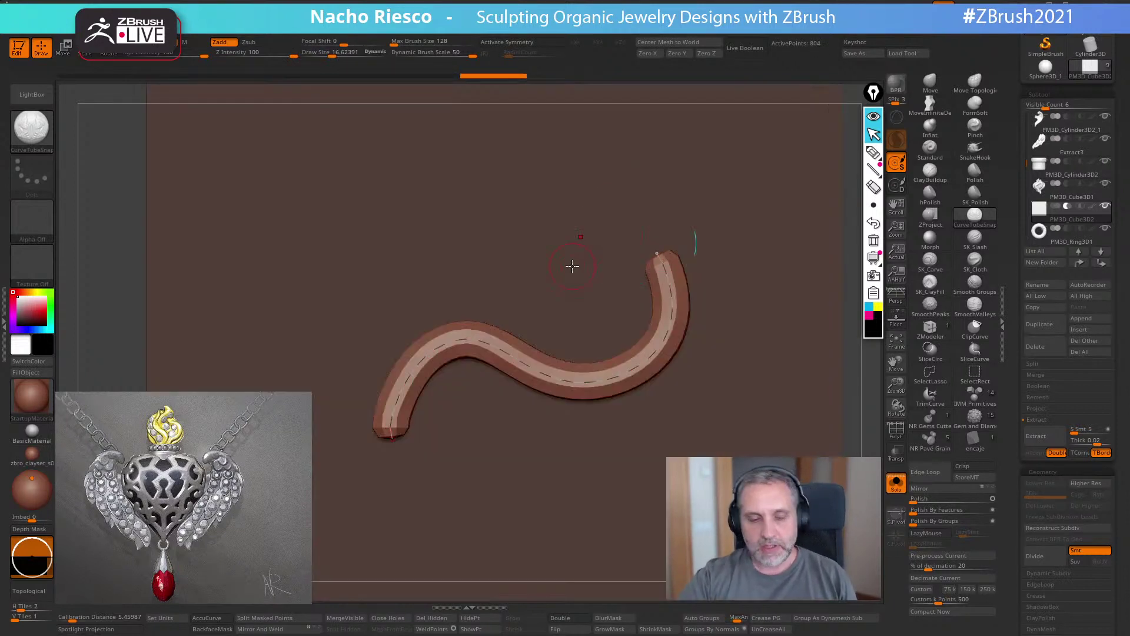
{"action": "left_click", "coordinate": [275, 619]}
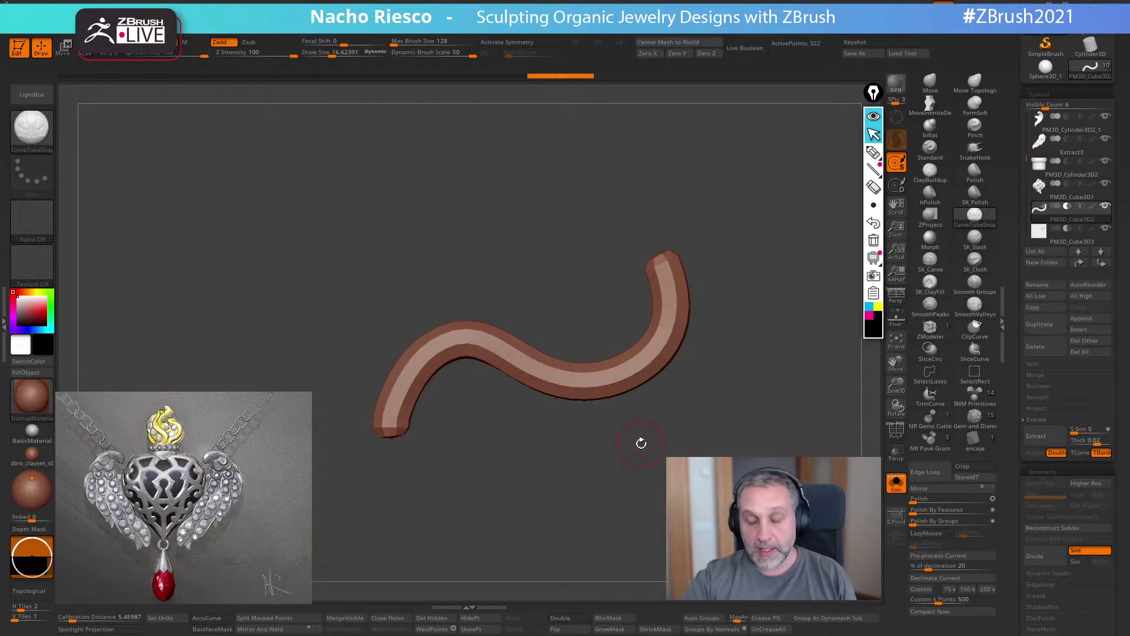
- Duplicate the S-shaped tube twice with the gizmo, offsetting the copies and turning one so the strands cross
{"action": "key", "text": "w"}
{"action": "key", "text": "y"}
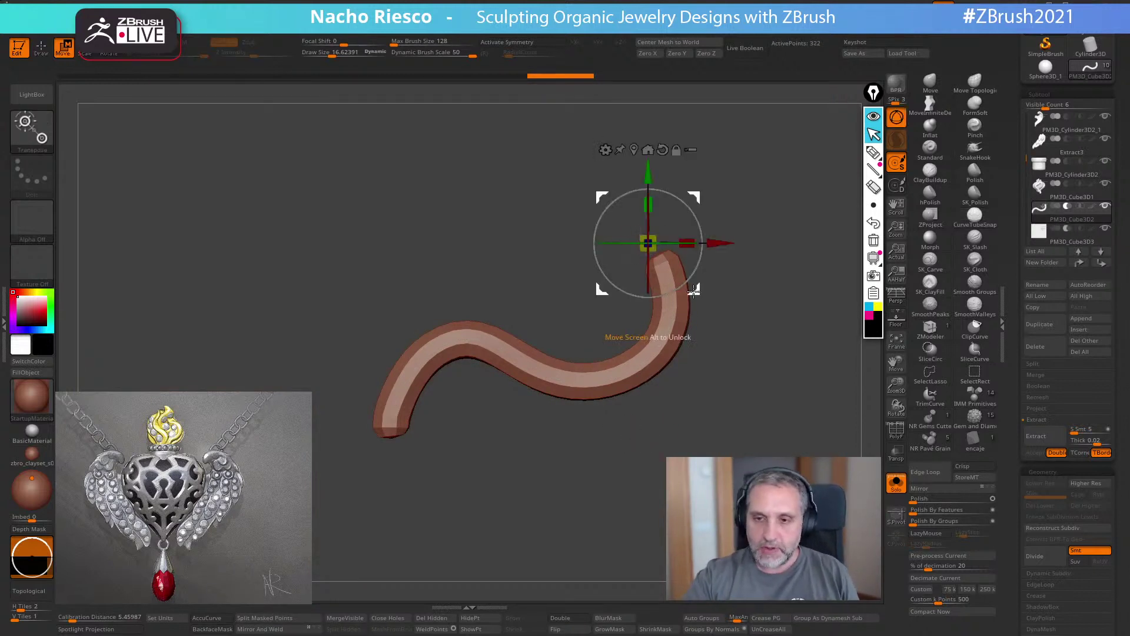
{"action": "mouse_move", "coordinate": [693, 294]}
{"action": "left_mouse_down", "text": "ctrl"}
{"action": "mouse_move", "coordinate": [672, 252]}
{"action": "mouse_move", "coordinate": [739, 235]}
{"action": "left_mouse_up", "text": "ctrl"}
{"action": "left_click_drag", "start_coordinate": [671, 247], "coordinate": [658, 267]}
{"action": "left_click_drag", "start_coordinate": [742, 270], "coordinate": [657, 325]}
{"action": "left_click_drag", "start_coordinate": [755, 278], "coordinate": [667, 347]}
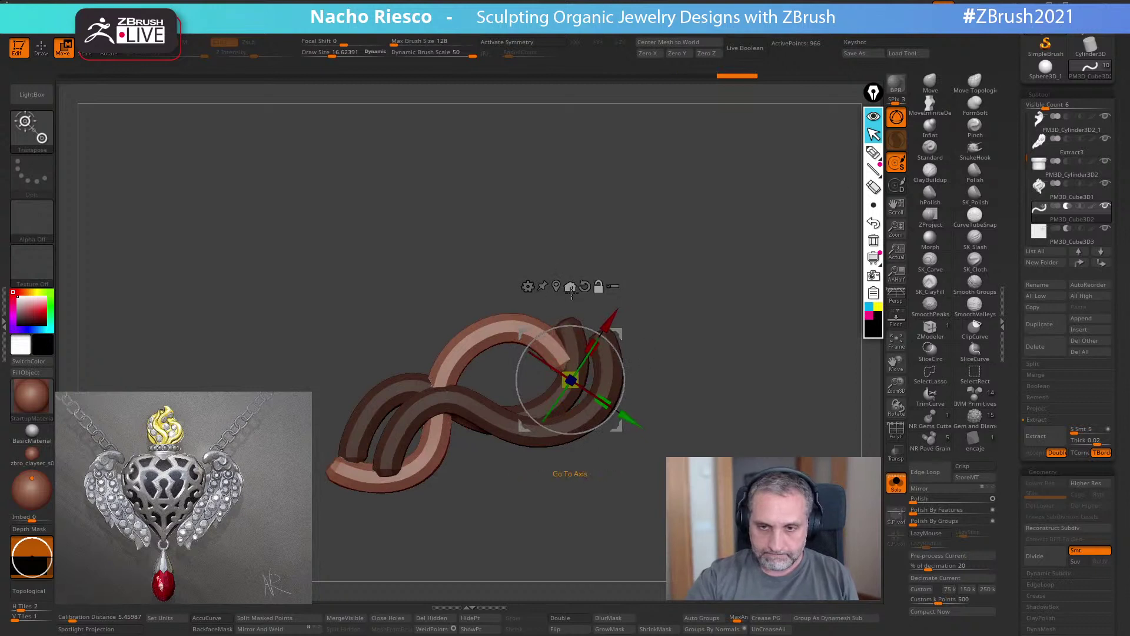
- Centre the gizmo on the crossing strand and tilt it in depth so it weaves through the other two strands
{"action": "left_click", "coordinate": [451, 403]}
{"action": "left_click_drag", "start_coordinate": [555, 273], "coordinate": [606, 385], "text": "shift"}
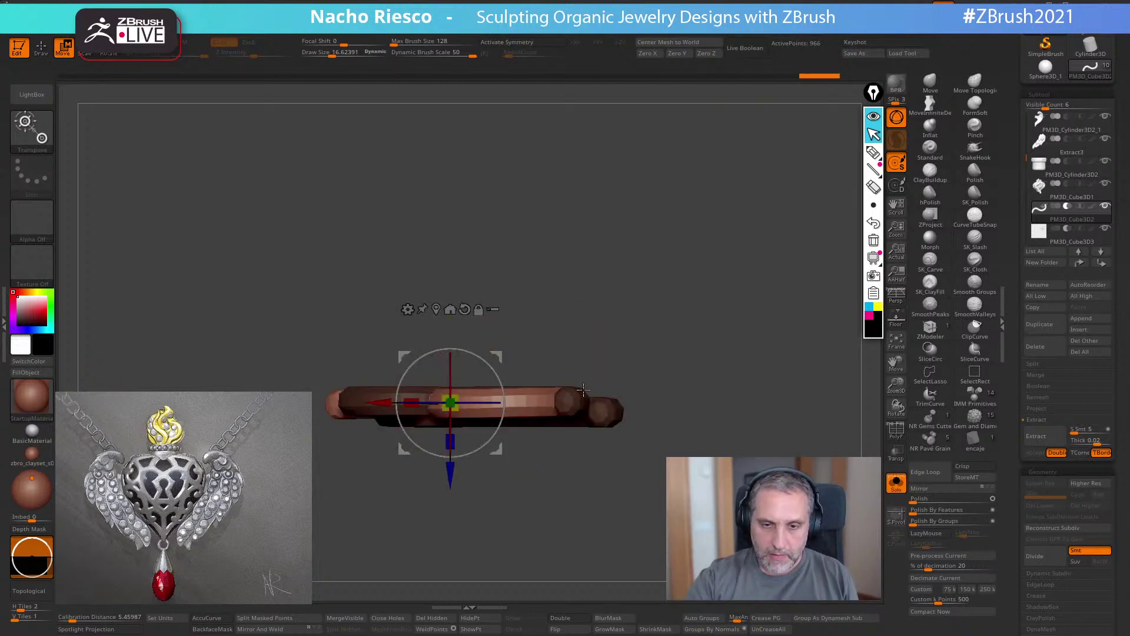
{"action": "left_click_drag", "start_coordinate": [480, 353], "coordinate": [519, 417]}
{"action": "left_click_drag", "start_coordinate": [523, 377], "coordinate": [533, 422]}
{"action": "left_click_drag", "start_coordinate": [702, 346], "coordinate": [716, 330], "text": "alt"}
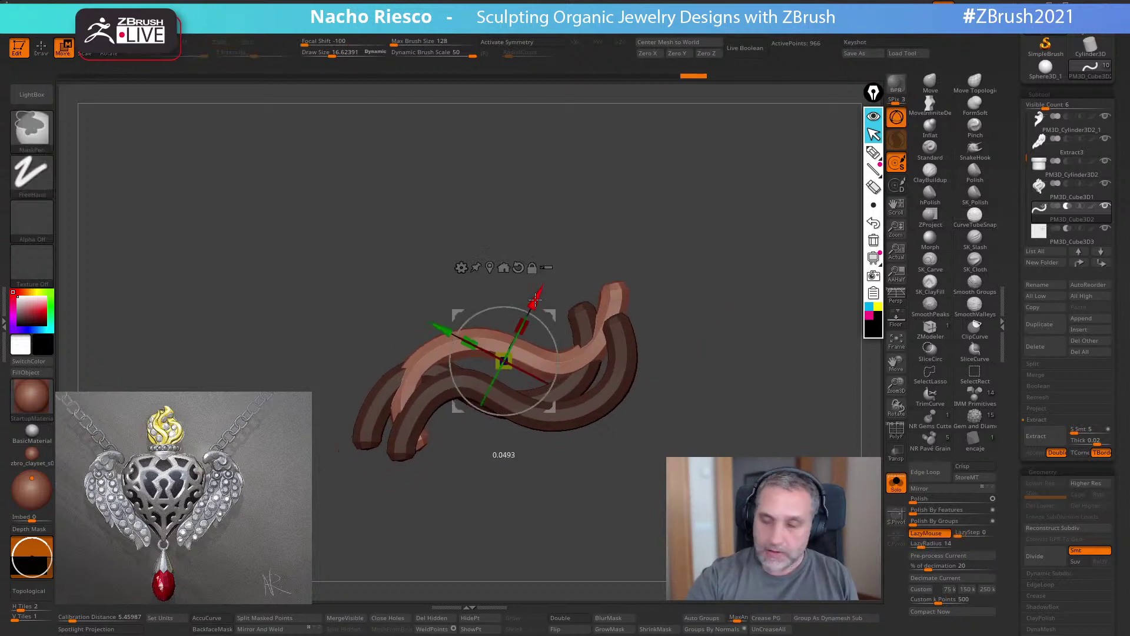
- Duplicate the crossing strand twice more with the gizmo and offset the copies in depth to complete the five-strand bundle
{"action": "left_click_drag", "start_coordinate": [559, 331], "coordinate": [527, 321]}
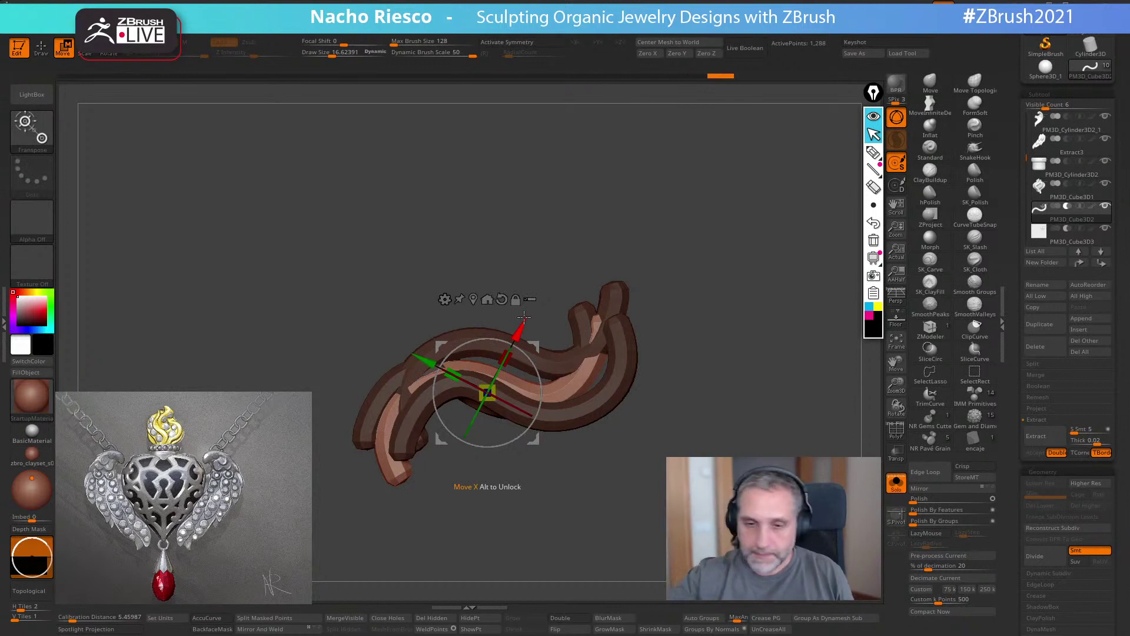
{"action": "left_click_drag", "start_coordinate": [675, 283], "coordinate": [649, 327], "text": "shift"}
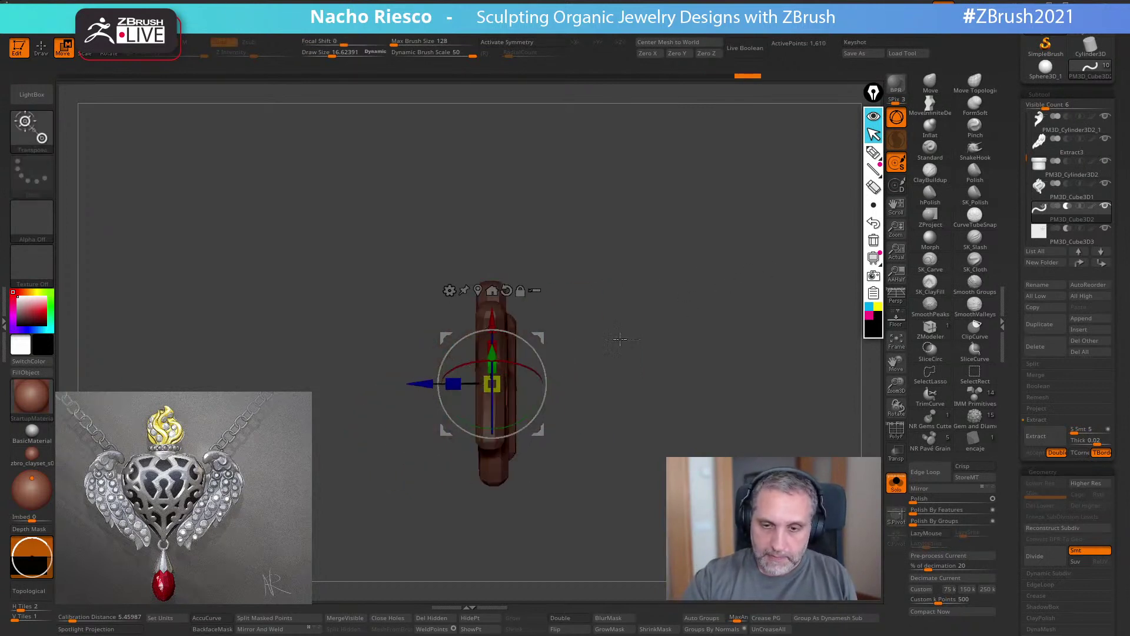
{"action": "mouse_move", "coordinate": [435, 383]}
{"action": "left_mouse_down"}
{"action": "mouse_move", "coordinate": [695, 365]}
{"action": "mouse_move", "coordinate": [722, 294]}
{"action": "mouse_move", "coordinate": [756, 255]}
{"action": "left_mouse_up"}
{"action": "key", "text": "q"}
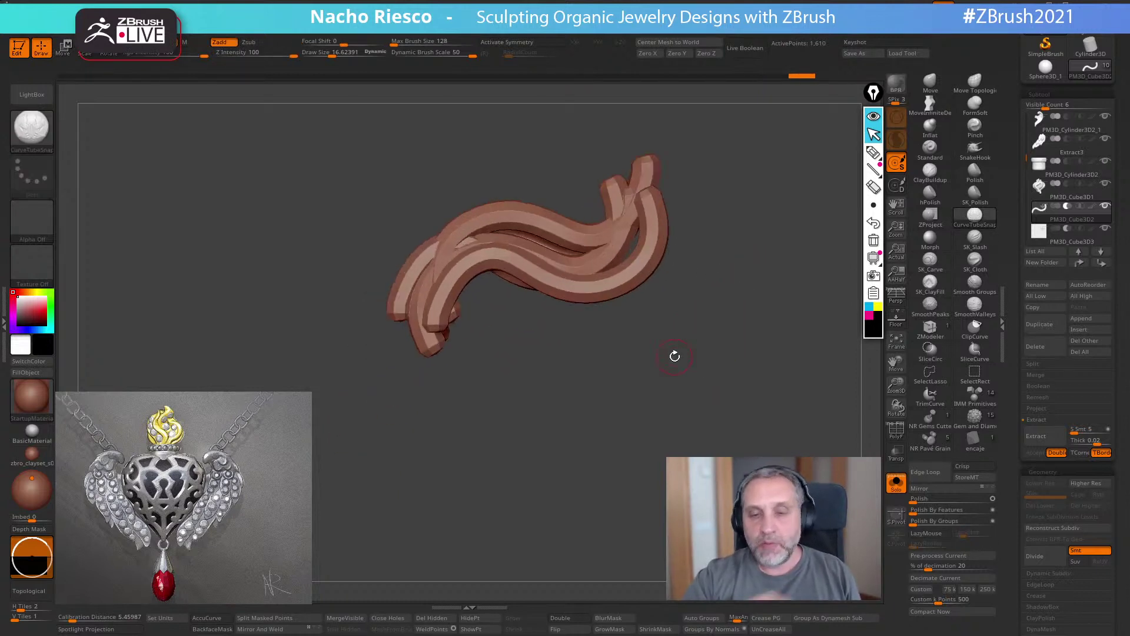
{"action": "left_click_drag", "start_coordinate": [659, 422], "coordinate": [664, 382], "text": "alt"}
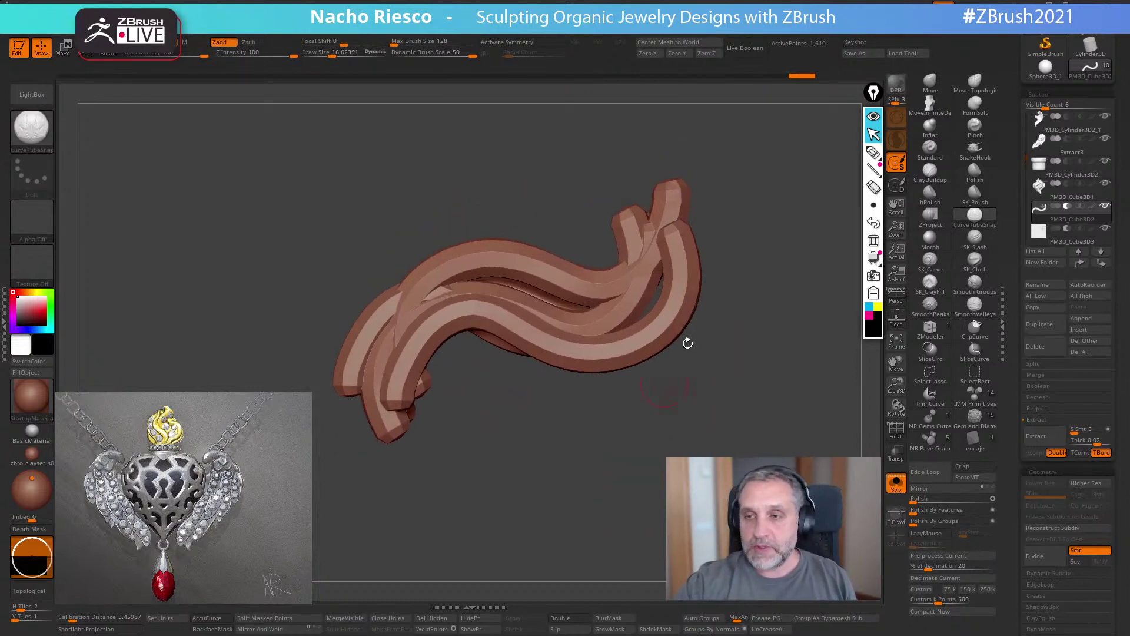
- Choose the MoveInfiniteDepth brush, enable Topological masking and BackfaceMask, and set the draw size to about 87
{"action": "left_click", "coordinate": [937, 108]}
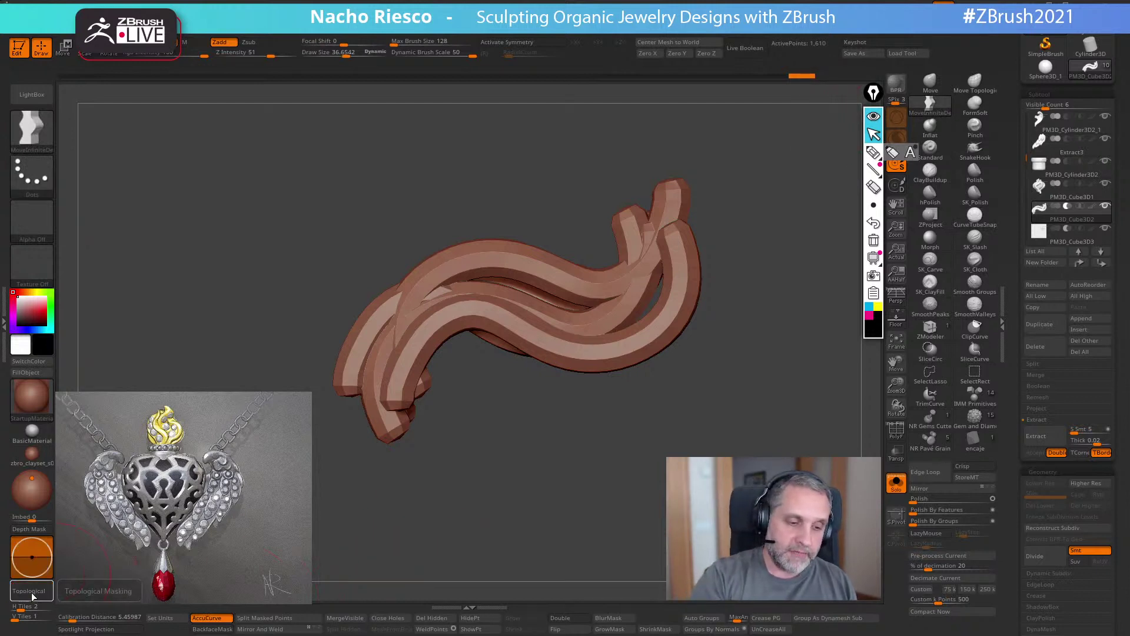
{"action": "key", "text": "s"}
{"action": "left_click_drag", "start_coordinate": [526, 355], "coordinate": [541, 355]}
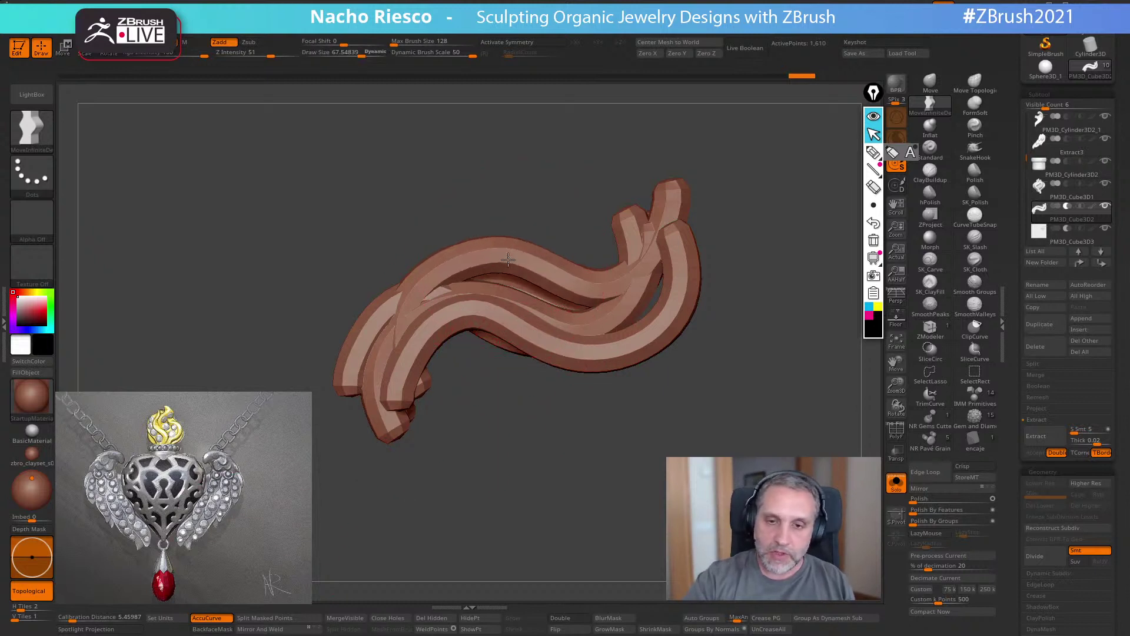
{"action": "key", "text": "s"}
{"action": "left_click_drag", "start_coordinate": [559, 280], "coordinate": [565, 280]}
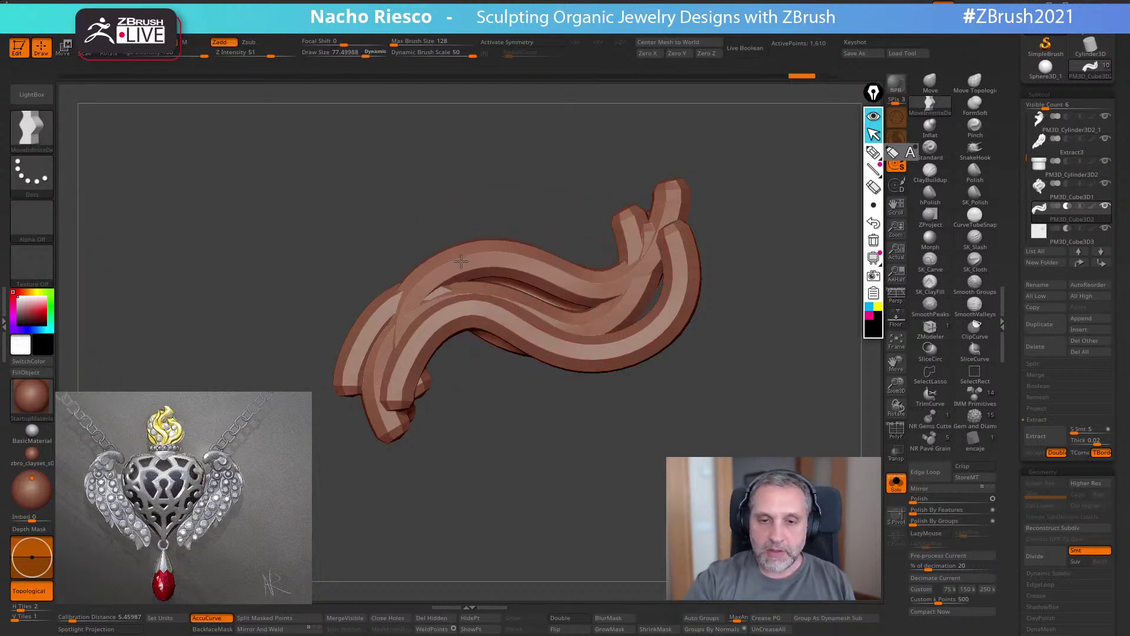
{"action": "left_click", "coordinate": [212, 629]}
{"action": "key", "text": "s"}
{"action": "left_click_drag", "start_coordinate": [450, 346], "coordinate": [456, 346]}
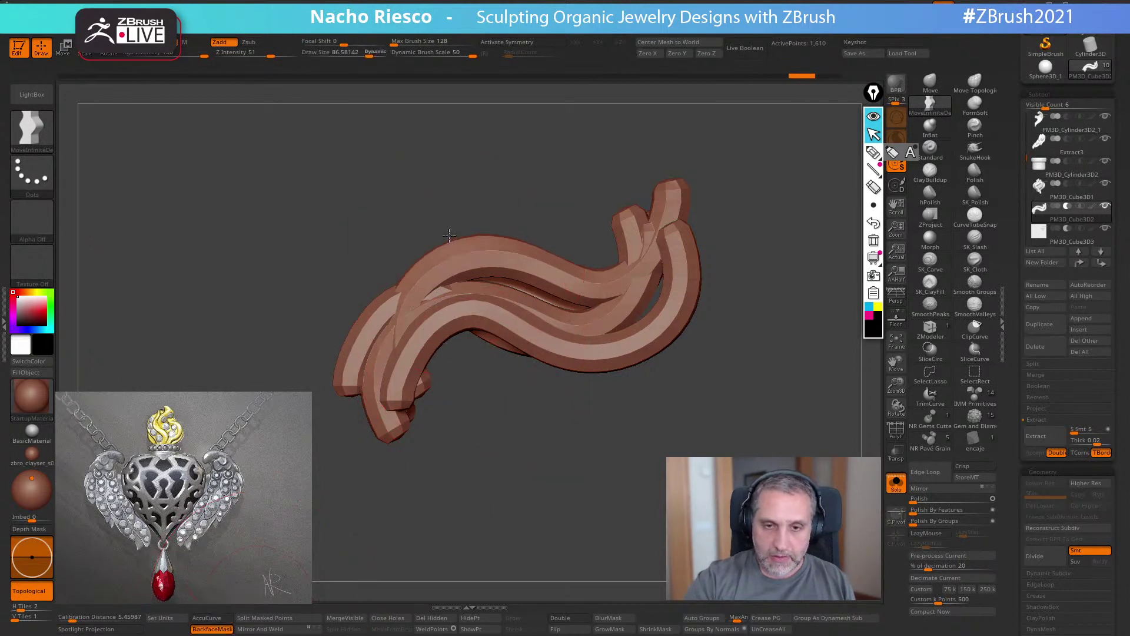
- Pull the outer sides of the front and rear strands' bends outward so the tubes swell along their curves
{"action": "left_click_drag", "start_coordinate": [579, 284], "coordinate": [579, 293]}
{"action": "left_click_drag", "start_coordinate": [582, 352], "coordinate": [588, 381]}
{"action": "mouse_move", "coordinate": [434, 318]}
{"action": "left_mouse_down"}
{"action": "mouse_move", "coordinate": [429, 301]}
{"action": "mouse_move", "coordinate": [420, 313]}
{"action": "left_mouse_up"}
{"action": "left_click_drag", "start_coordinate": [396, 369], "coordinate": [385, 365]}
{"action": "left_click_drag", "start_coordinate": [465, 302], "coordinate": [463, 294]}
{"action": "left_click_drag", "start_coordinate": [573, 468], "coordinate": [579, 510], "text": "alt"}
{"action": "left_click_drag", "start_coordinate": [579, 510], "coordinate": [562, 479], "text": "alt"}
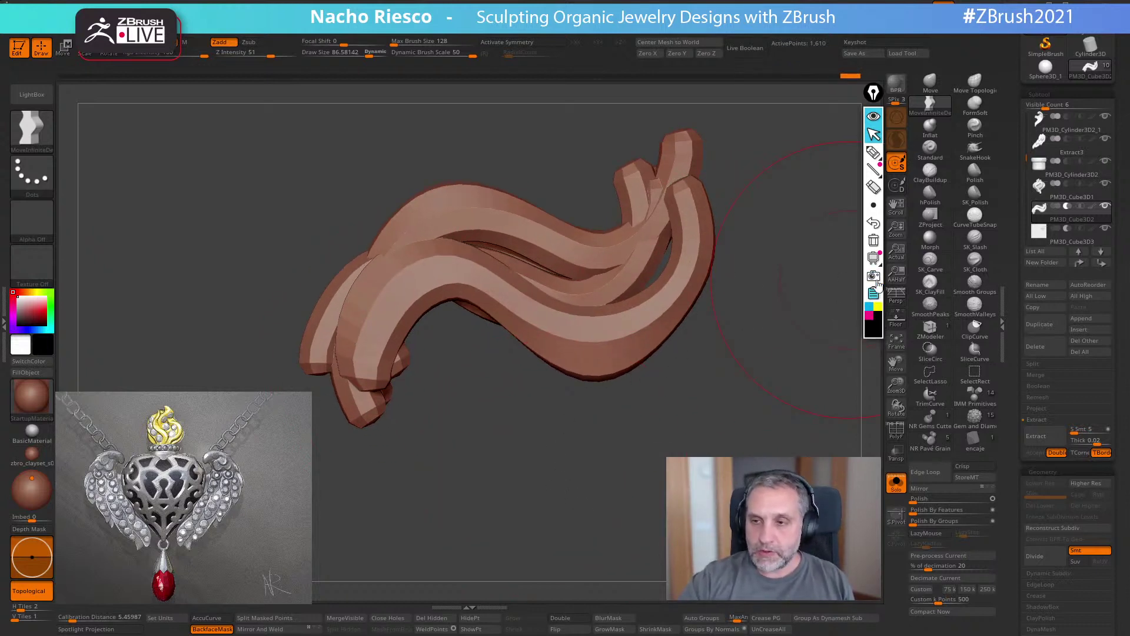
- Sketch black and yellow annotation curves showing how a strand widens on its outer bends, and clear the drawing
{"action": "mouse_move", "coordinate": [441, 489]}
{"action": "left_mouse_down"}
{"action": "mouse_move", "coordinate": [512, 411]}
{"action": "mouse_move", "coordinate": [726, 443]}
{"action": "left_mouse_up"}
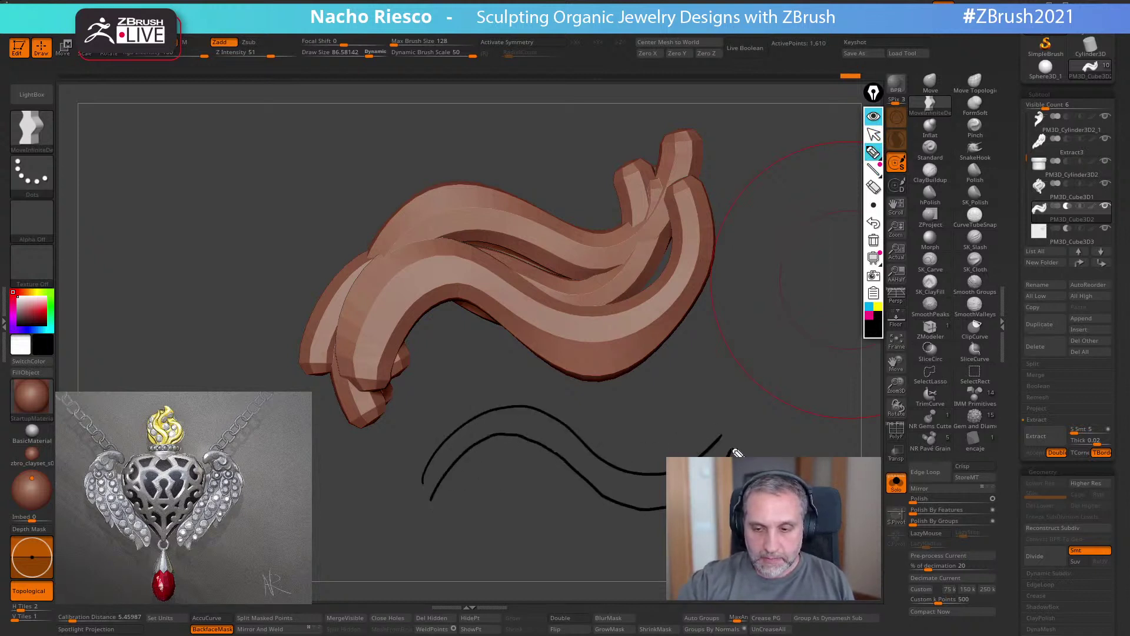
{"action": "left_click", "coordinate": [878, 308]}
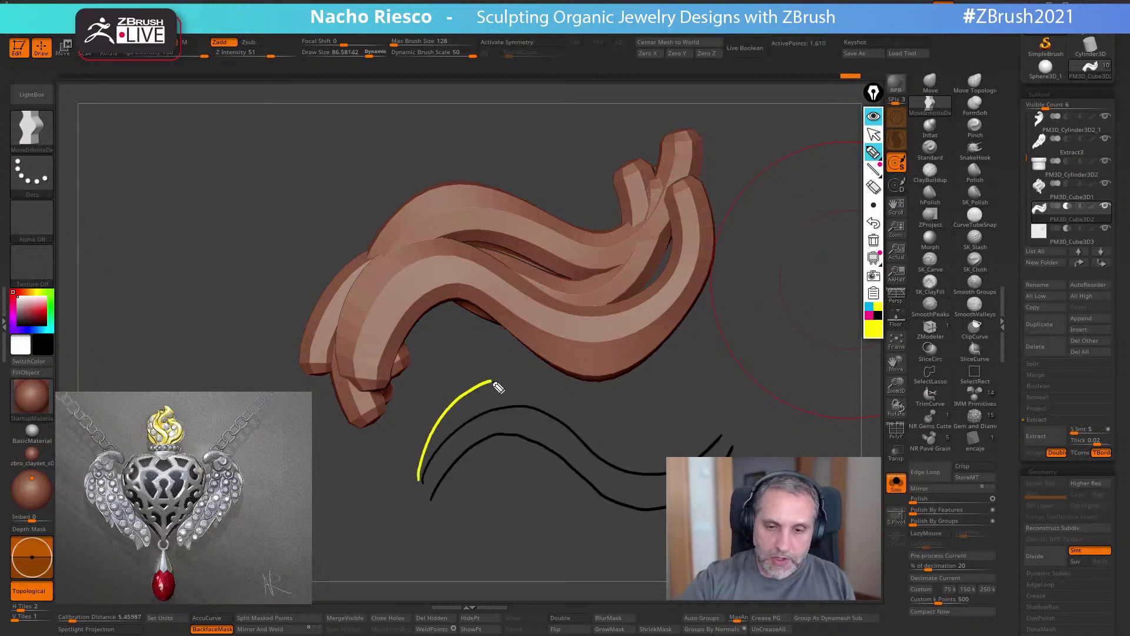
{"action": "left_click_drag", "start_coordinate": [435, 506], "coordinate": [555, 455]}
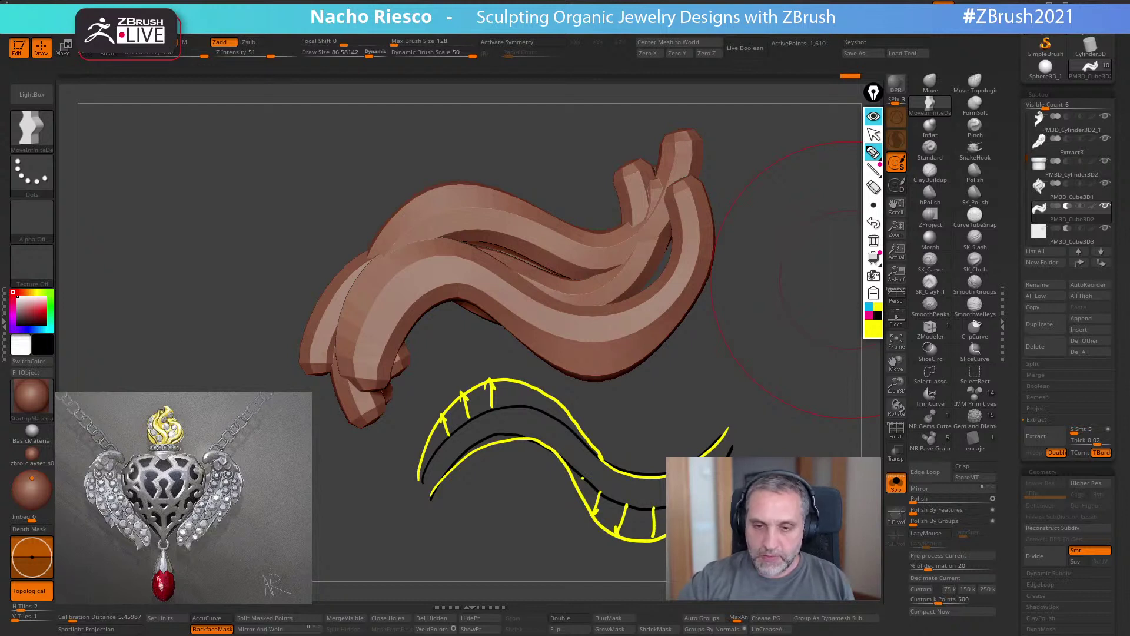
{"action": "left_click_drag", "start_coordinate": [474, 301], "coordinate": [642, 369]}
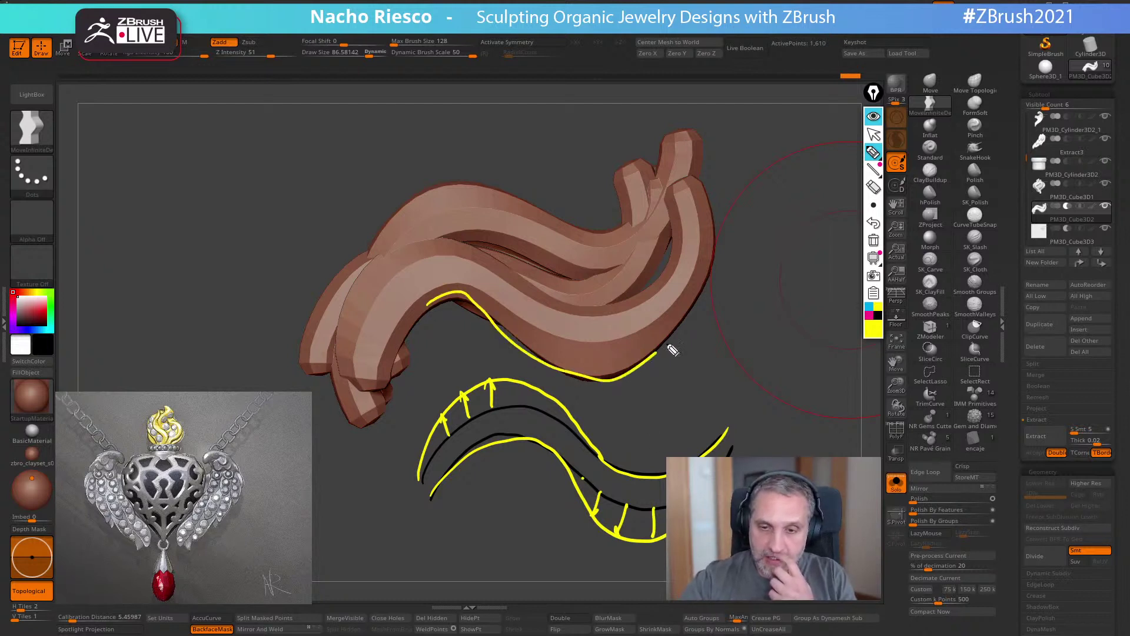
{"action": "mouse_move", "coordinate": [342, 306]}
{"action": "left_mouse_down"}
{"action": "mouse_move", "coordinate": [404, 240]}
{"action": "mouse_move", "coordinate": [532, 302]}
{"action": "mouse_move", "coordinate": [609, 379]}
{"action": "left_mouse_up"}
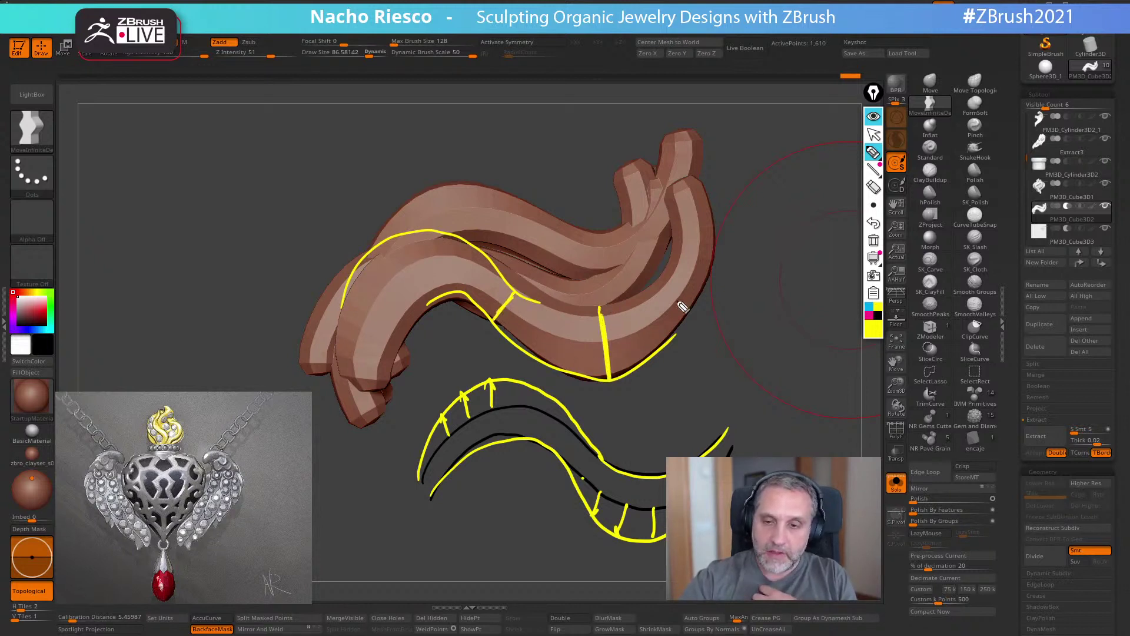
{"action": "left_click", "coordinate": [874, 240]}
{"action": "left_click", "coordinate": [873, 134]}
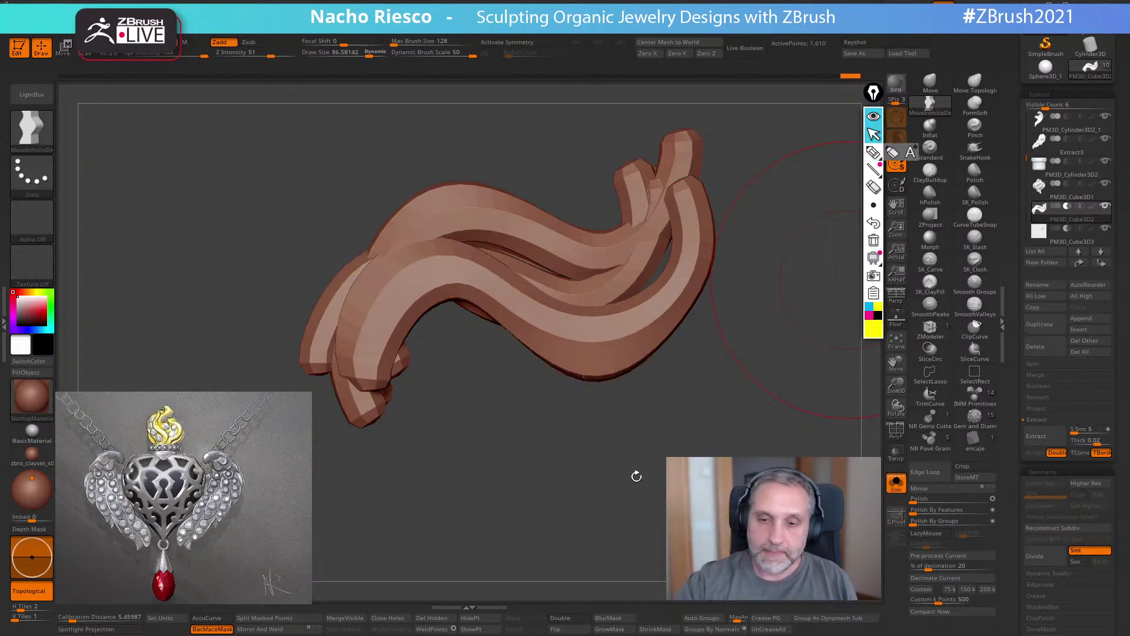
- Raise the draw size to about 99 and swell the rear strand's outer bend at the bundle's left end
{"action": "key", "text": "s"}
{"action": "left_click_drag", "start_coordinate": [549, 326], "coordinate": [554, 326]}
{"action": "mouse_move", "coordinate": [327, 228]}
{"action": "left_mouse_down"}
{"action": "mouse_move", "coordinate": [430, 365]}
{"action": "mouse_move", "coordinate": [463, 373]}
{"action": "left_mouse_up"}
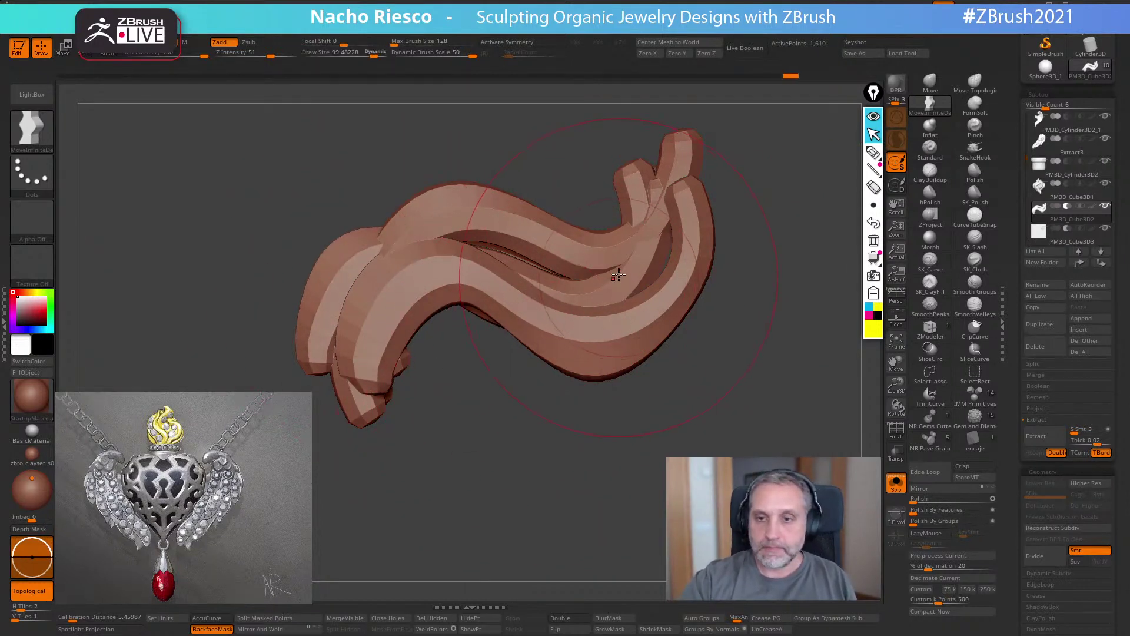
- Undo the first smoothing, turn off Sculptris Pro, and smooth the upper right strand ends into tapered tips at a draw size of about 96
{"action": "key", "text": "s"}
{"action": "left_click", "coordinate": [683, 144], "text": "shift"}
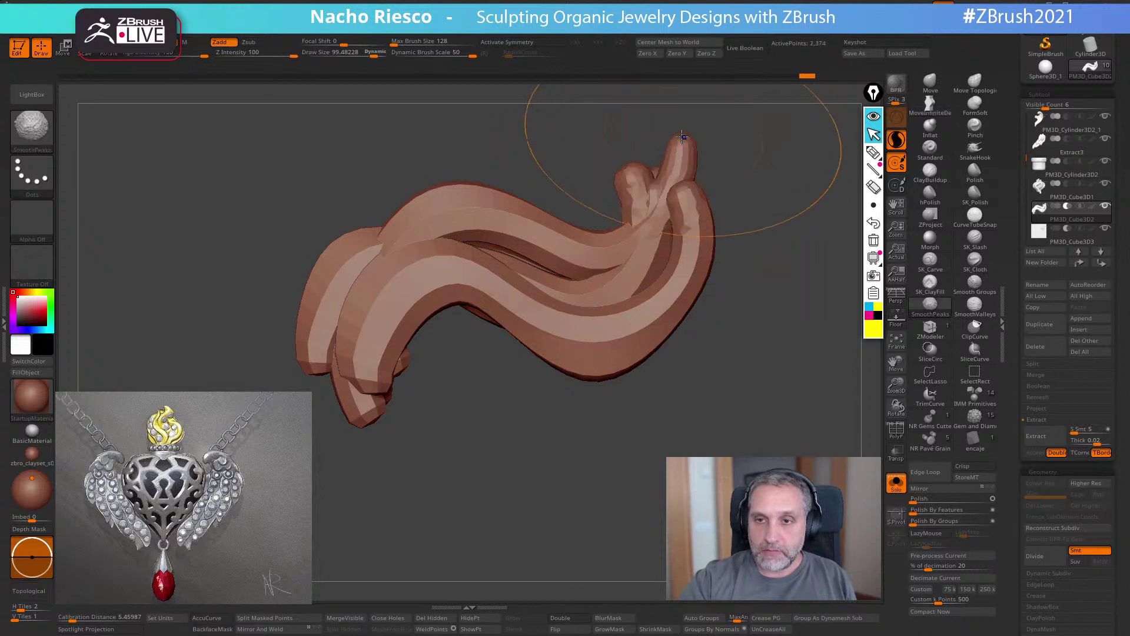
{"action": "key", "text": "ctrl+z"}
{"action": "left_click", "coordinate": [897, 140], "text": "shift"}
{"action": "mouse_move", "coordinate": [702, 215]}
{"action": "left_mouse_down", "text": "shift"}
{"action": "mouse_move", "coordinate": [677, 159]}
{"action": "mouse_move", "coordinate": [681, 294]}
{"action": "left_mouse_up", "text": "shift"}
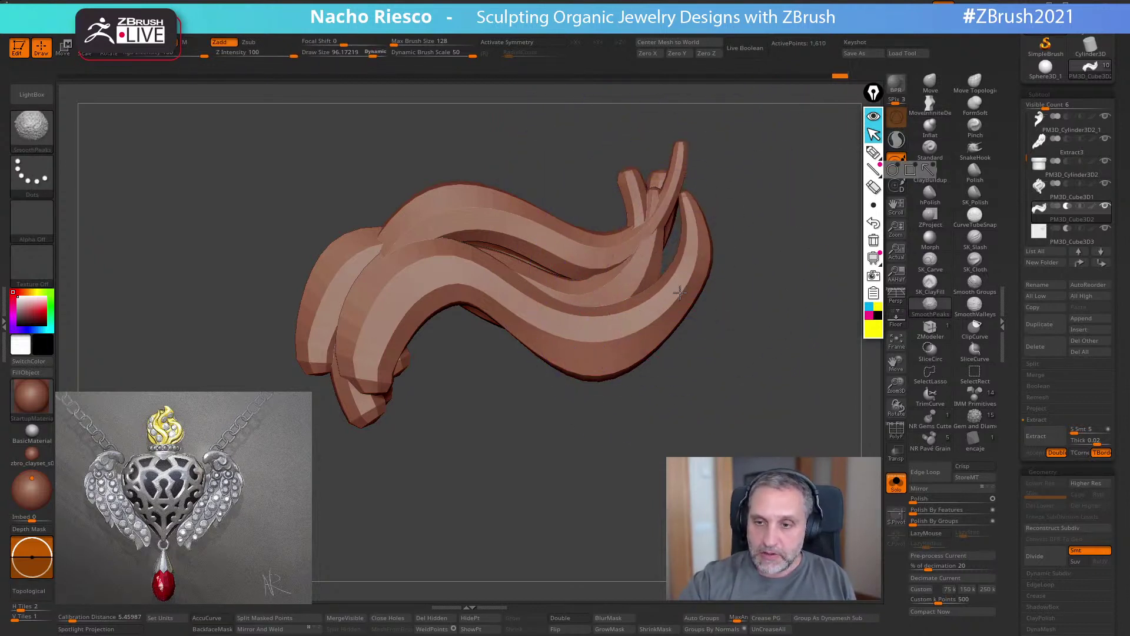
- Push the front strand's tapered end inward and fill out the underside of its left arch
{"action": "mouse_move", "coordinate": [683, 247]}
{"action": "left_mouse_down"}
{"action": "mouse_move", "coordinate": [651, 249]}
{"action": "mouse_move", "coordinate": [661, 243]}
{"action": "left_mouse_up"}
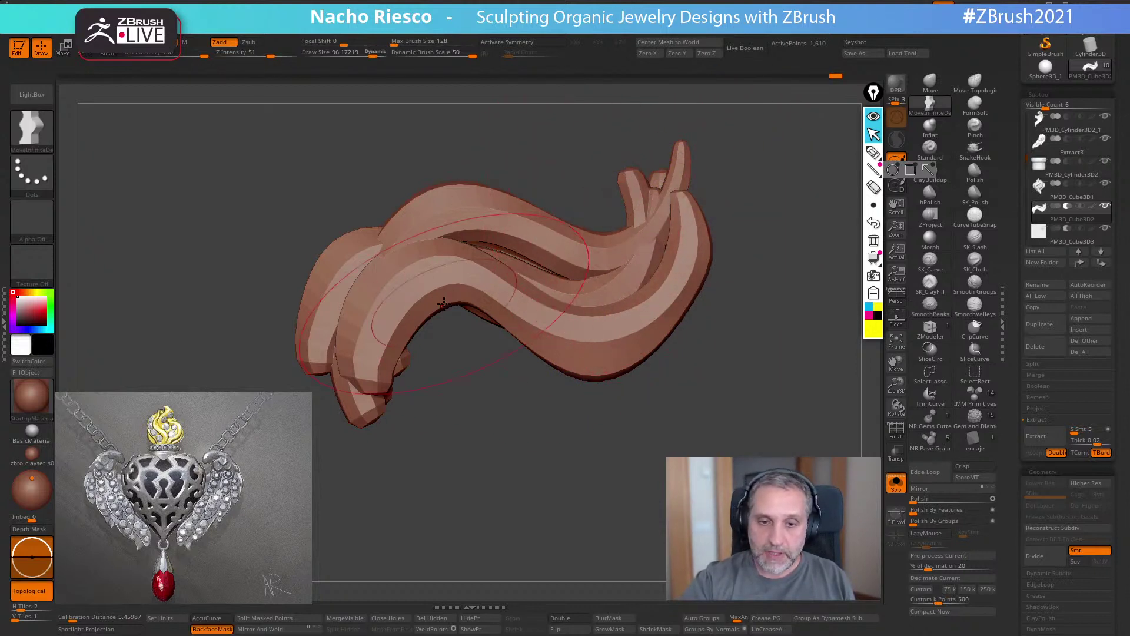
{"action": "left_click_drag", "start_coordinate": [472, 292], "coordinate": [474, 303]}
{"action": "left_click_drag", "start_coordinate": [512, 471], "coordinate": [531, 451]}
- Turn off BackfaceMask and reposition the tapered strand tips and neighbouring bends from side and front views
{"action": "left_click", "coordinate": [212, 629]}
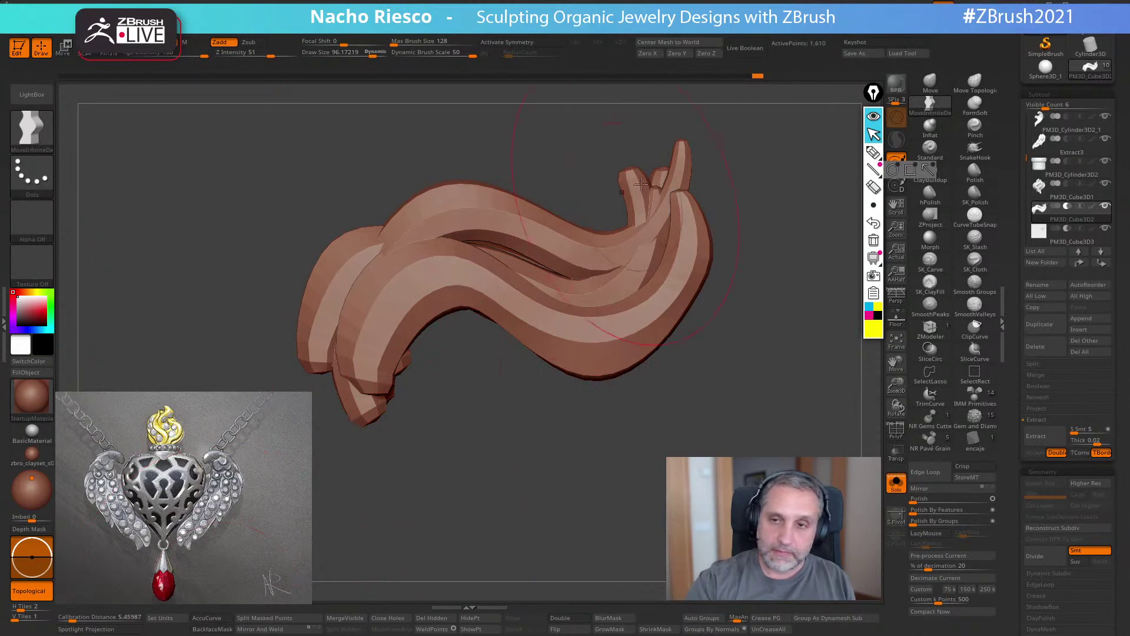
{"action": "left_click_drag", "start_coordinate": [762, 174], "coordinate": [630, 201]}
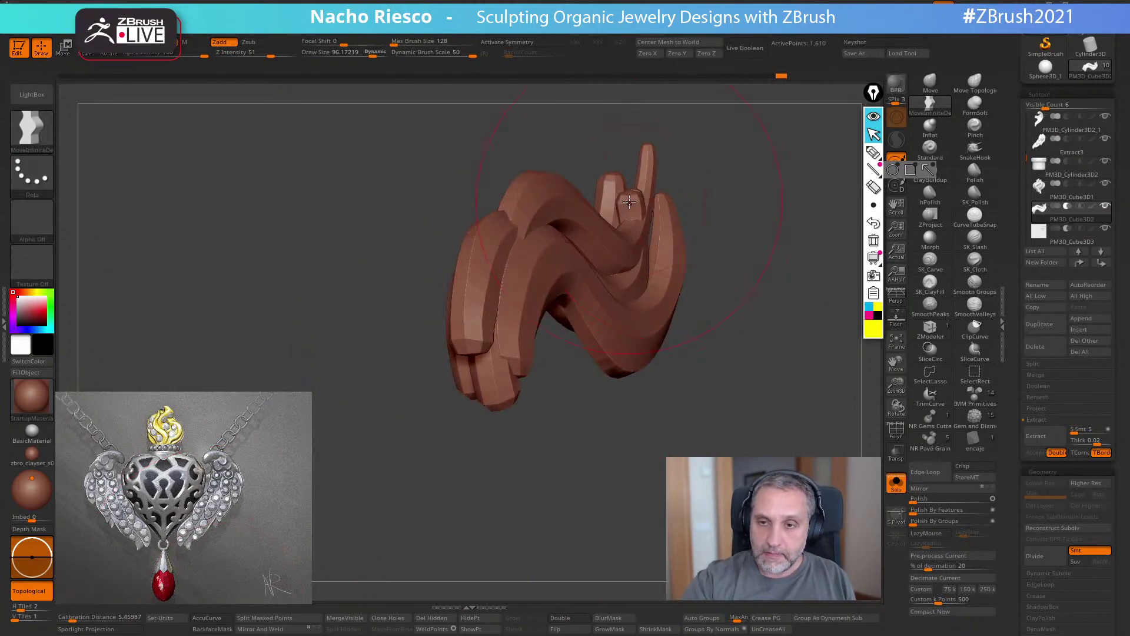
{"action": "left_click_drag", "start_coordinate": [639, 248], "coordinate": [627, 258]}
{"action": "mouse_move", "coordinate": [574, 171]}
{"action": "left_mouse_down", "text": "shift"}
{"action": "mouse_move", "coordinate": [704, 272]}
{"action": "mouse_move", "coordinate": [642, 297]}
{"action": "mouse_move", "coordinate": [631, 272]}
{"action": "mouse_move", "coordinate": [646, 319]}
{"action": "mouse_move", "coordinate": [658, 260]}
{"action": "left_mouse_up", "text": "shift"}
{"action": "left_click_drag", "start_coordinate": [685, 191], "coordinate": [663, 180]}
{"action": "left_click_drag", "start_coordinate": [646, 278], "coordinate": [652, 268]}
{"action": "left_click_drag", "start_coordinate": [674, 186], "coordinate": [668, 179]}
{"action": "left_click_drag", "start_coordinate": [605, 286], "coordinate": [607, 278]}
{"action": "mouse_move", "coordinate": [652, 250]}
{"action": "left_mouse_down"}
{"action": "mouse_move", "coordinate": [651, 232]}
{"action": "mouse_move", "coordinate": [675, 262]}
{"action": "left_mouse_up"}
- Refine the strand tips and the left arches of the bundle, reducing the draw size to about 82
{"action": "key", "text": "s"}
{"action": "left_click_drag", "start_coordinate": [675, 183], "coordinate": [688, 215]}
{"action": "key", "text": "s"}
{"action": "left_click", "coordinate": [674, 218]}
{"action": "mouse_move", "coordinate": [654, 475]}
{"action": "left_mouse_down", "text": "alt"}
{"action": "mouse_move", "coordinate": [633, 467]}
{"action": "mouse_move", "coordinate": [552, 506]}
{"action": "left_mouse_up", "text": "alt"}
{"action": "key", "text": "s"}
{"action": "left_click", "coordinate": [503, 275]}
{"action": "left_click_drag", "start_coordinate": [497, 296], "coordinate": [491, 287]}
{"action": "left_click_drag", "start_coordinate": [519, 245], "coordinate": [535, 247]}
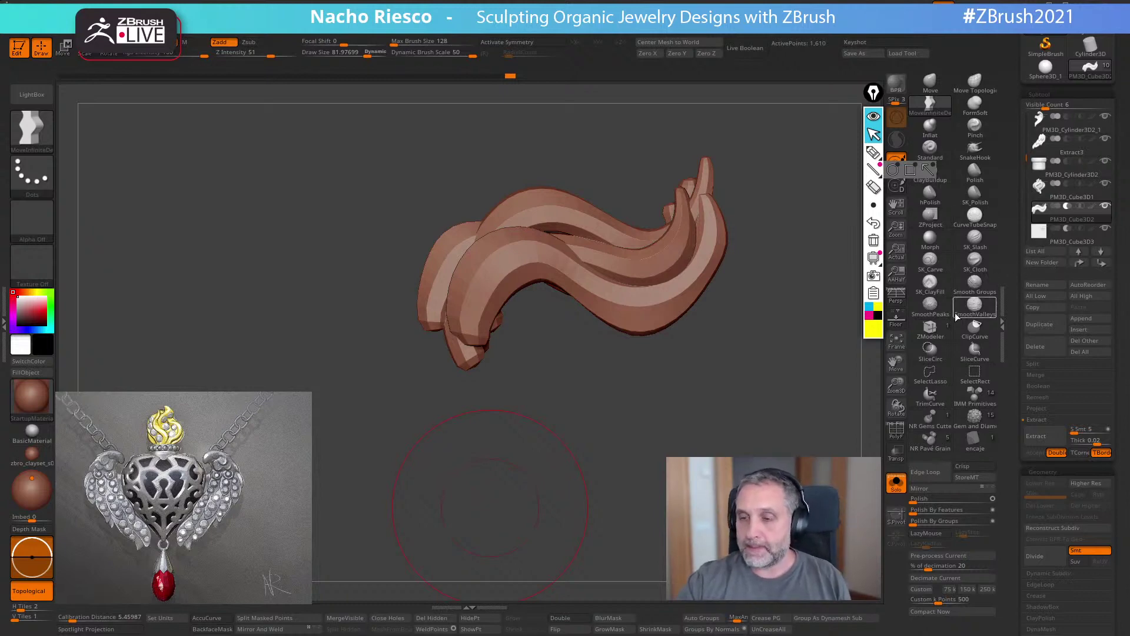
- Turn off Solo to show the whole pendant and delete the subtool containing the strand bundle
{"action": "left_click", "coordinate": [895, 483]}
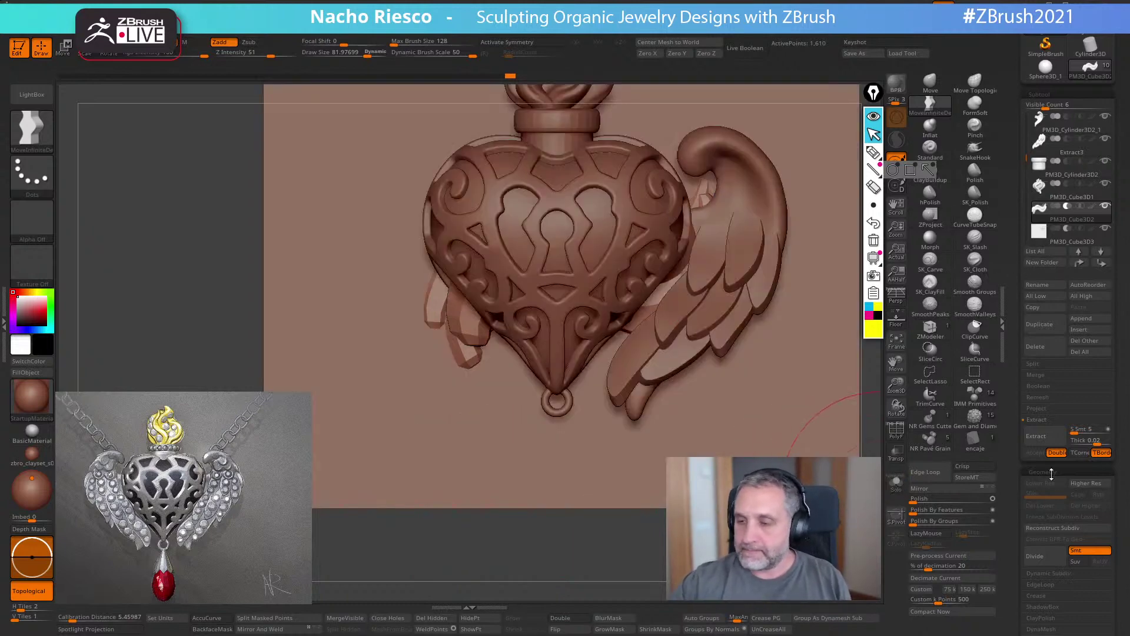
{"action": "left_click", "coordinate": [1050, 351]}
{"action": "left_click", "coordinate": [989, 369]}
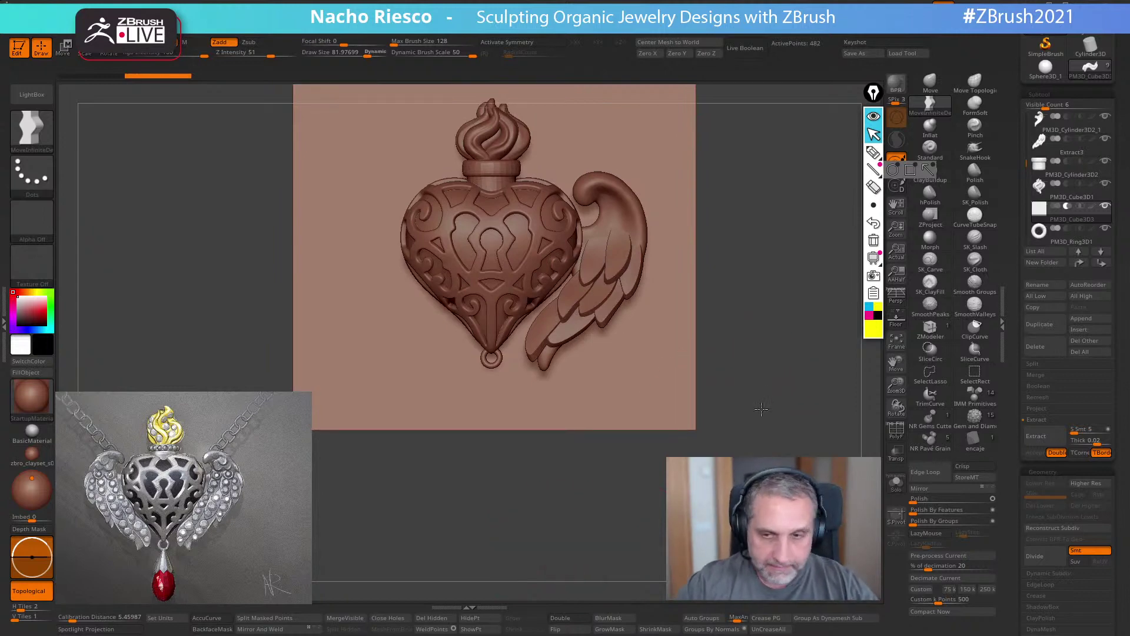
- Select the wing's feather subtool and set the MoveInfiniteDepth draw size to about 88
{"action": "left_click_drag", "start_coordinate": [761, 397], "coordinate": [713, 423], "text": "alt"}
{"action": "left_click", "coordinate": [648, 358], "text": "alt"}
{"action": "left_click_drag", "start_coordinate": [819, 195], "coordinate": [807, 147], "text": "alt"}
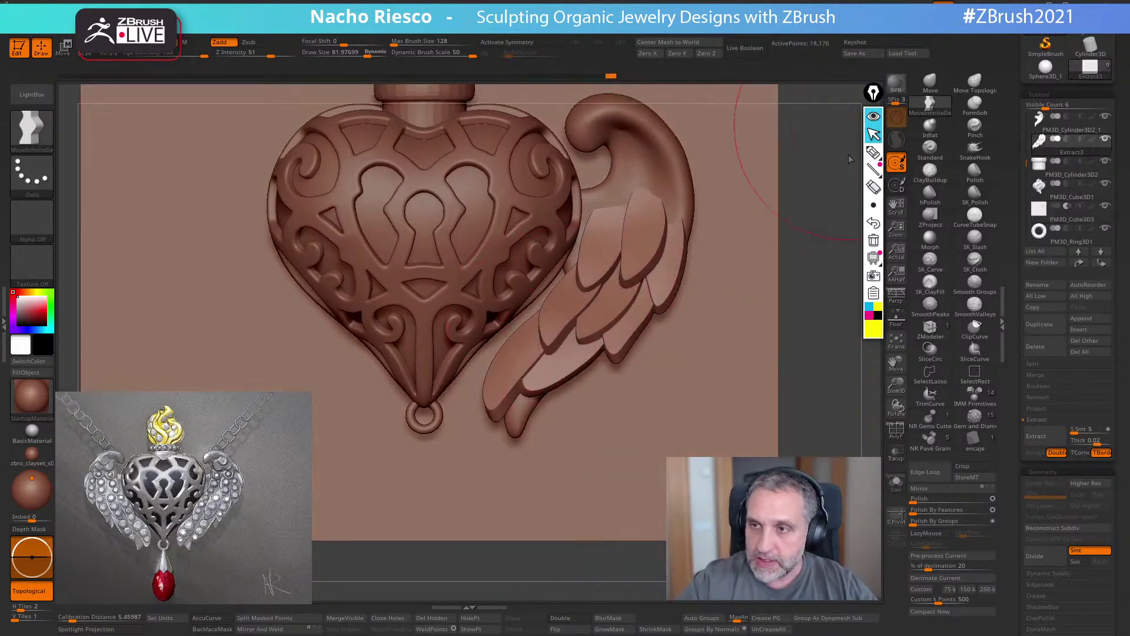
{"action": "key", "text": "s"}
{"action": "mouse_move", "coordinate": [588, 294]}
{"action": "left_mouse_down"}
{"action": "mouse_move", "coordinate": [566, 299]}
{"action": "mouse_move", "coordinate": [571, 275]}
{"action": "left_mouse_up"}
- Enable BackfaceMask and shift the edges of the overlapping wing feathers in depth with the MoveInfiniteDepth brush
{"action": "mouse_move", "coordinate": [570, 277]}
{"action": "right_mouse_down"}
{"action": "mouse_move", "coordinate": [588, 265]}
{"action": "mouse_move", "coordinate": [556, 262]}
{"action": "right_mouse_up"}
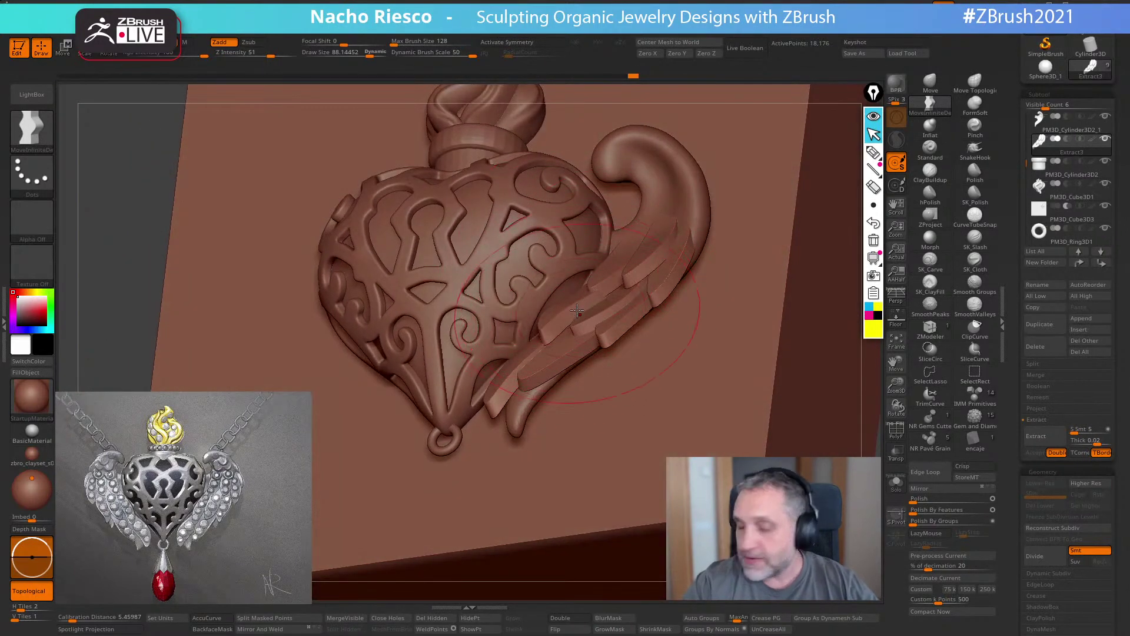
{"action": "right_click_drag", "start_coordinate": [577, 315], "coordinate": [582, 319]}
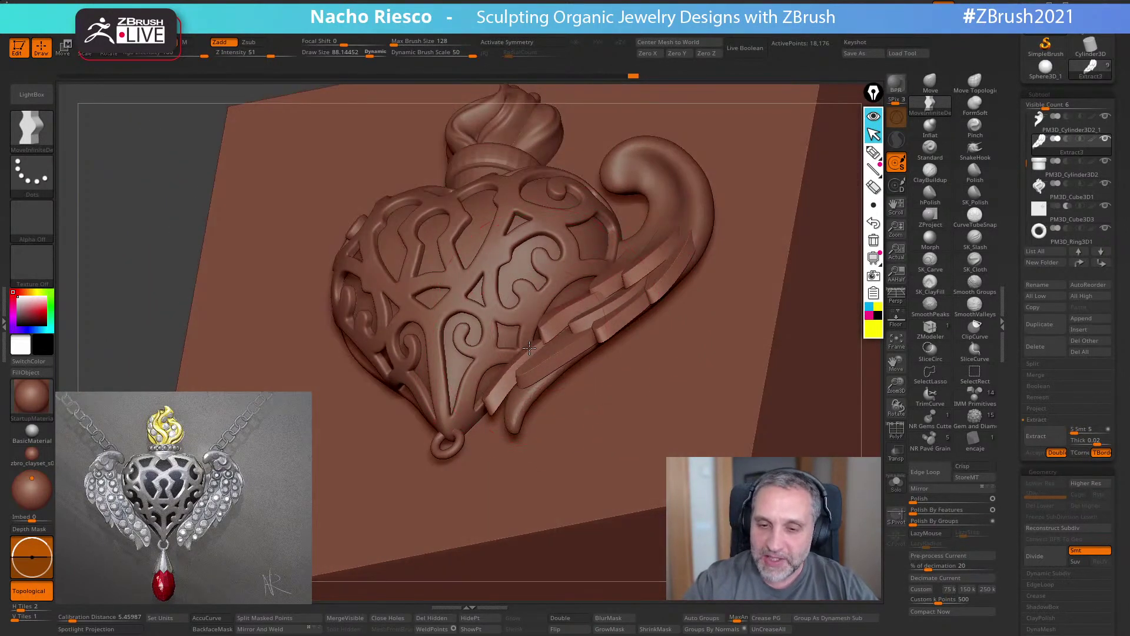
{"action": "right_click_drag", "start_coordinate": [553, 330], "coordinate": [581, 305]}
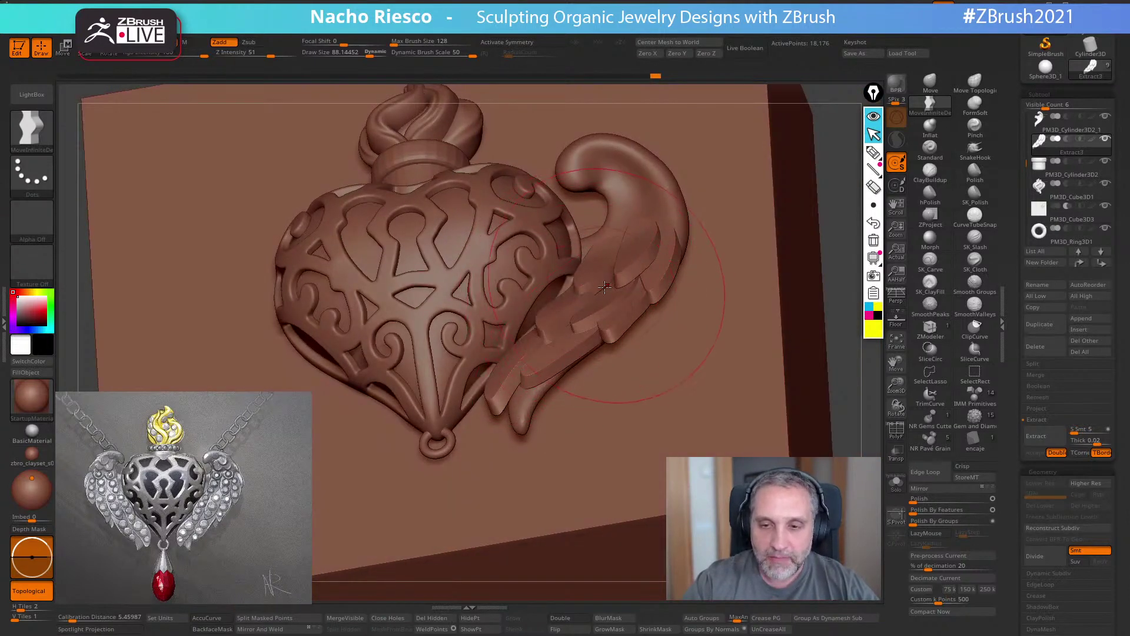
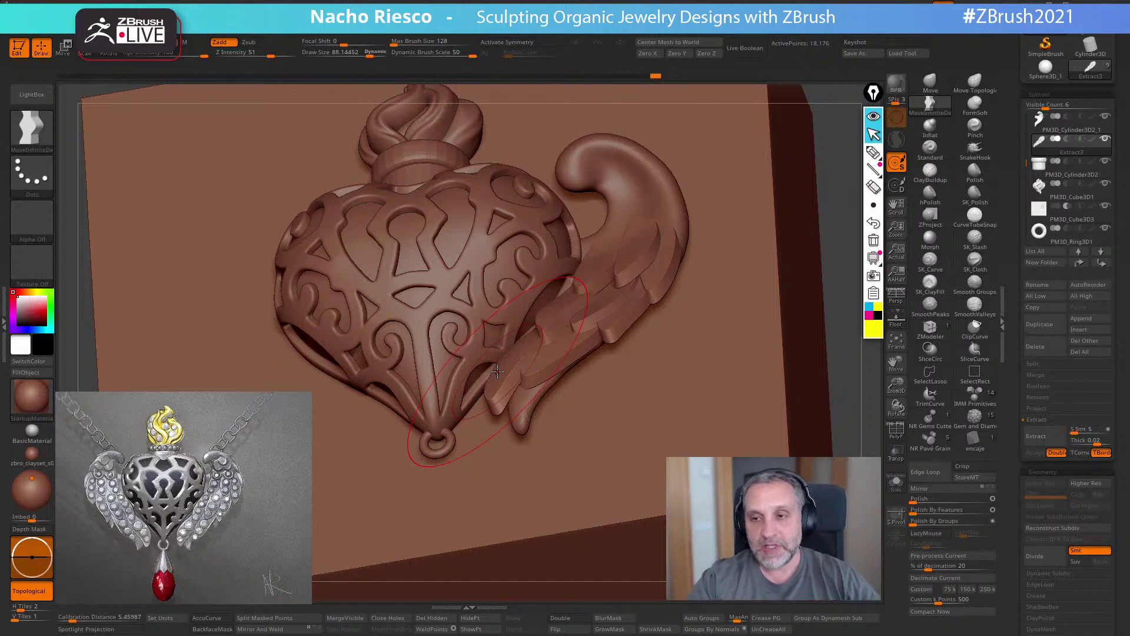
{"action": "left_click_drag", "start_coordinate": [588, 383], "coordinate": [643, 371]}
{"action": "left_click_drag", "start_coordinate": [383, 365], "coordinate": [471, 423]}
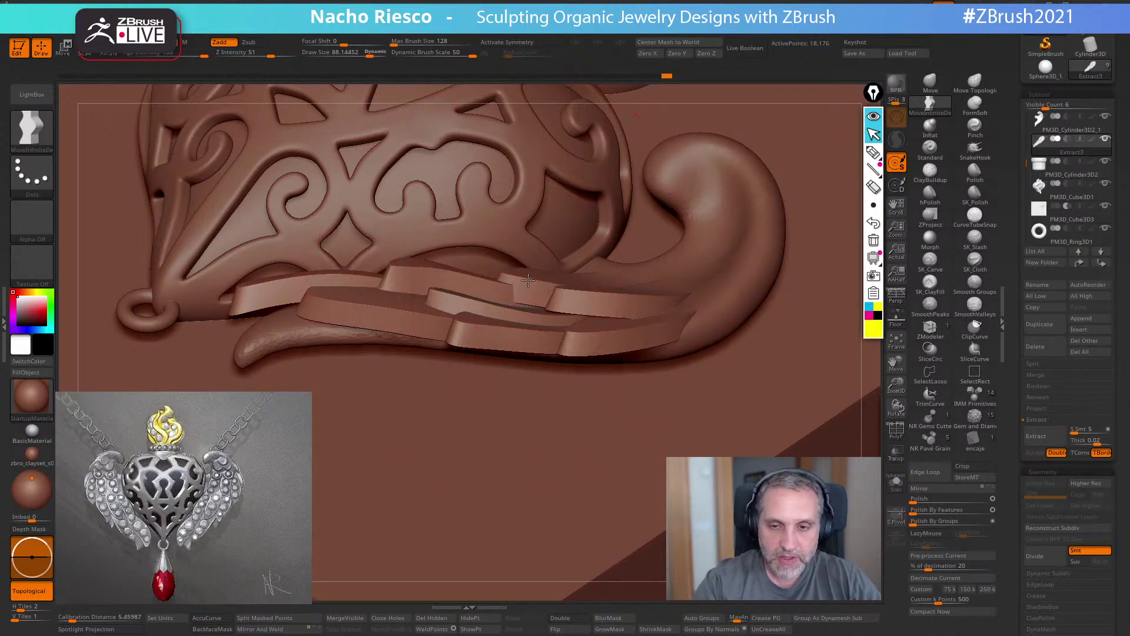
{"action": "left_click_drag", "start_coordinate": [580, 300], "coordinate": [581, 294]}
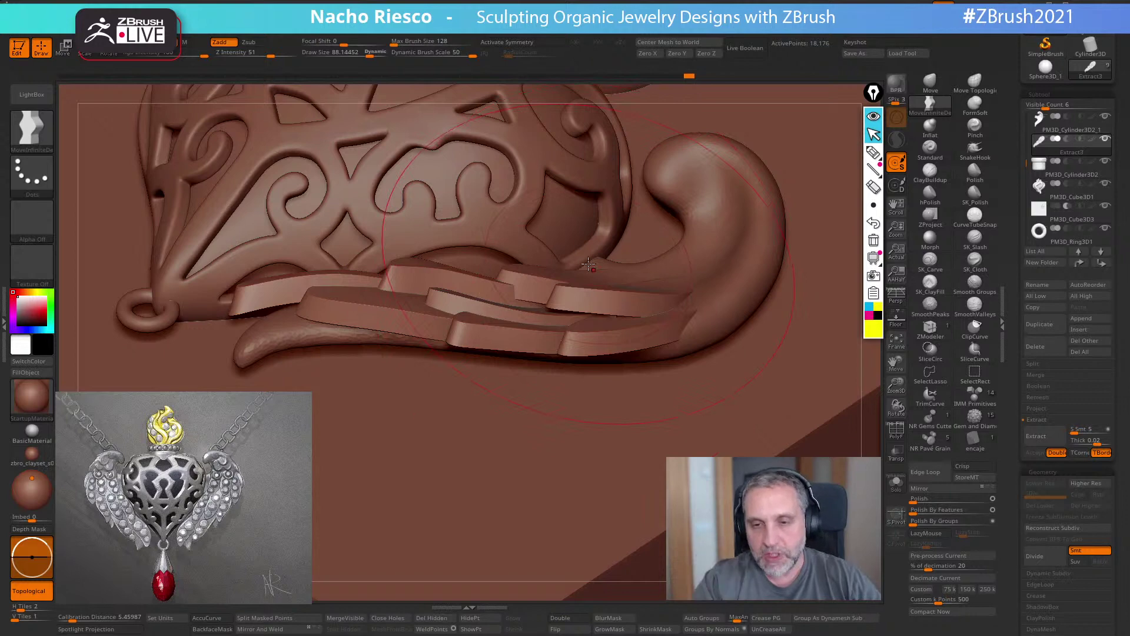
{"action": "right_click_drag", "start_coordinate": [624, 256], "coordinate": [649, 242]}
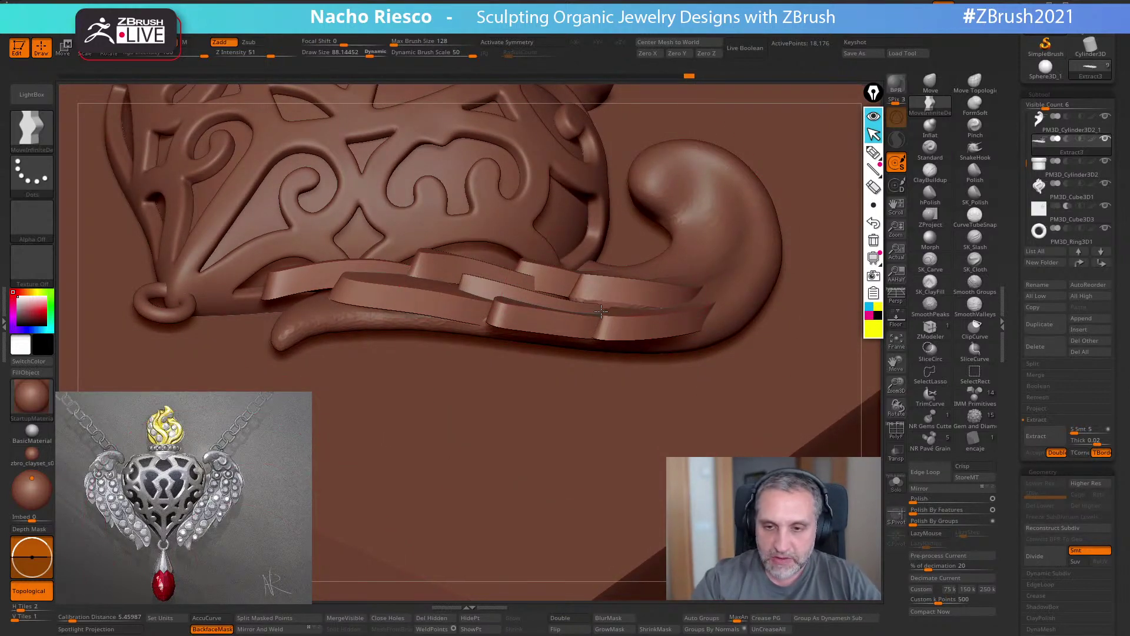
{"action": "key", "text": "ctrl"}
{"action": "left_click_drag", "start_coordinate": [622, 295], "coordinate": [616, 312]}
{"action": "left_click_drag", "start_coordinate": [560, 288], "coordinate": [560, 309]}
{"action": "mouse_move", "coordinate": [561, 310]}
{"action": "right_mouse_down"}
{"action": "mouse_move", "coordinate": [554, 360]}
{"action": "mouse_move", "coordinate": [619, 292]}
{"action": "right_mouse_up"}
{"action": "left_click_drag", "start_coordinate": [625, 287], "coordinate": [620, 291]}
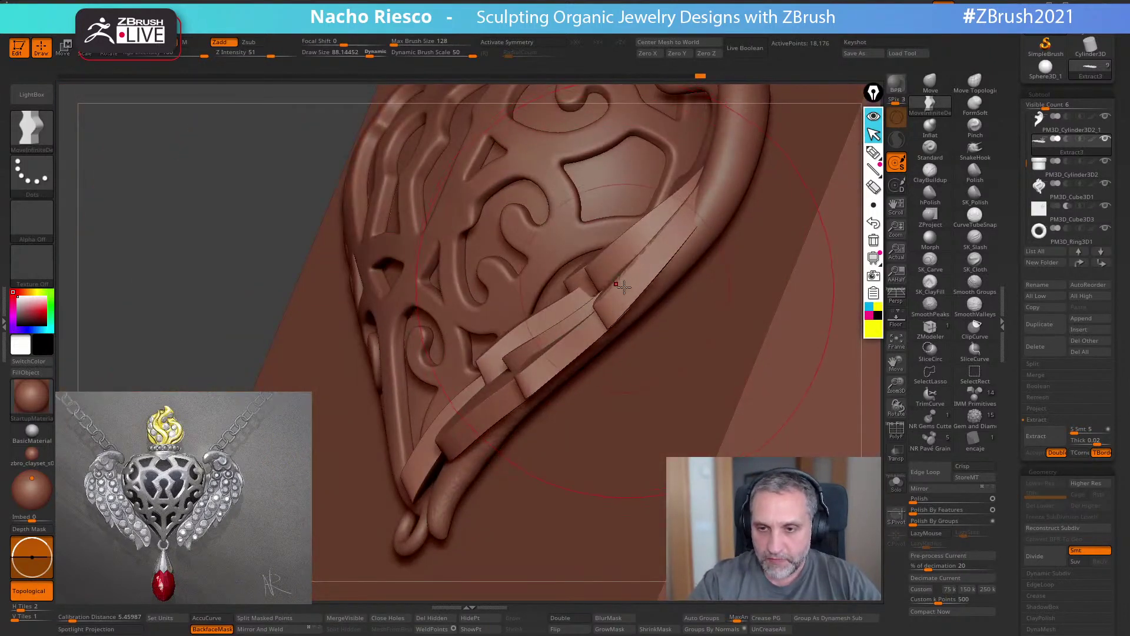
- Adjust the depth of the wing's lower feathers with the Move Infinite Depth brush
{"action": "right_click_drag", "start_coordinate": [622, 288], "coordinate": [643, 306], "text": "shift"}
{"action": "right_click_drag", "start_coordinate": [588, 387], "coordinate": [559, 361]}
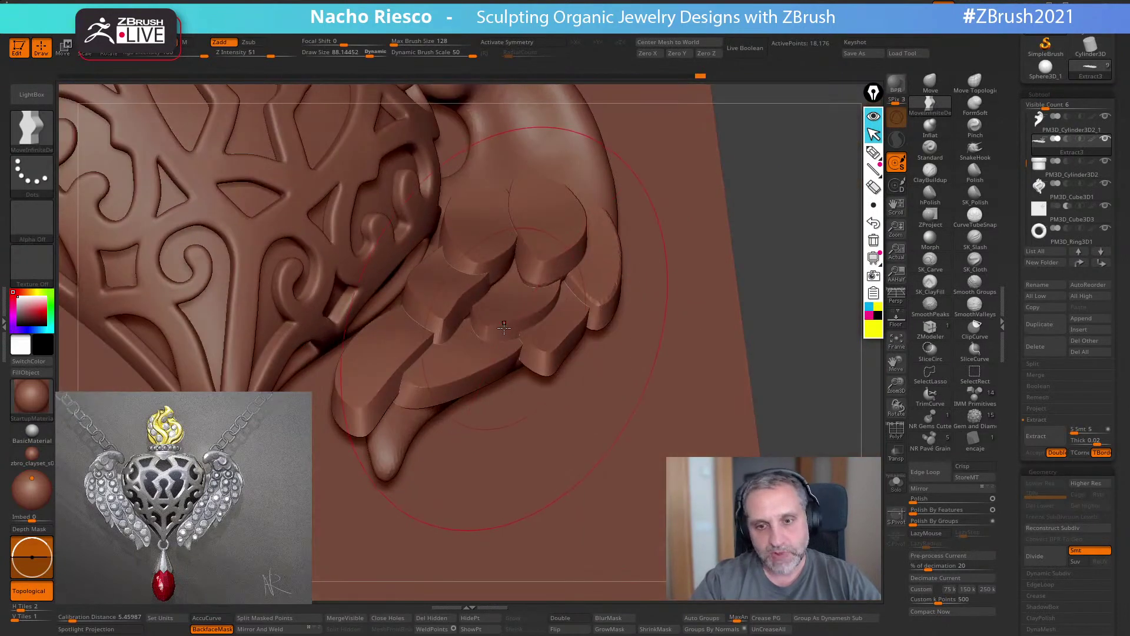
{"action": "left_click_drag", "start_coordinate": [443, 312], "coordinate": [440, 310]}
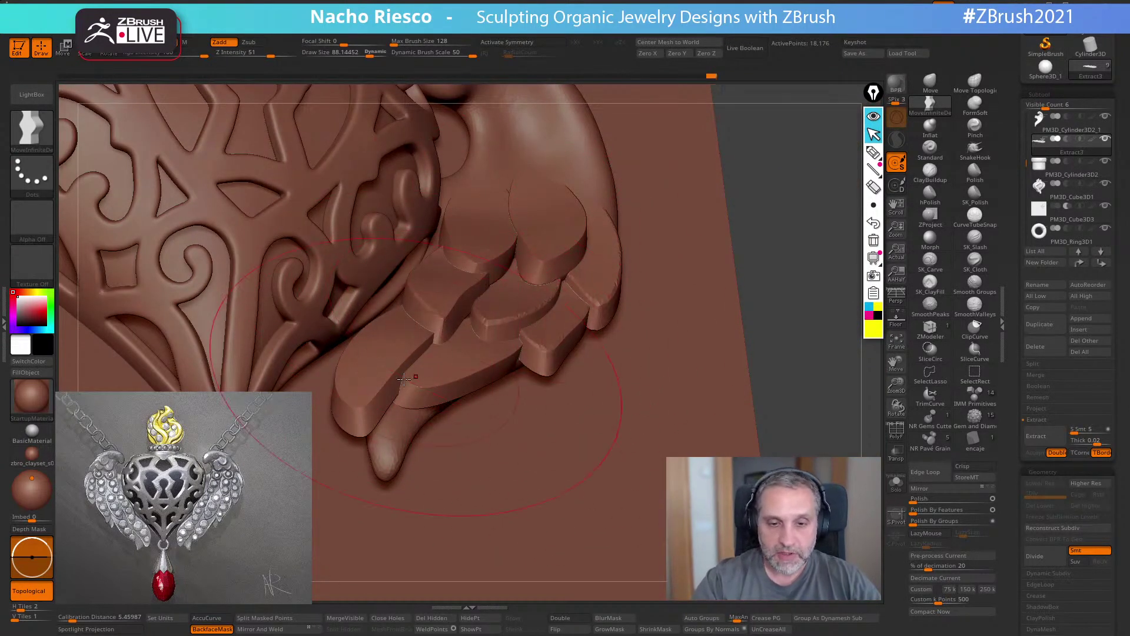
{"action": "right_click_drag", "start_coordinate": [384, 408], "coordinate": [403, 437], "text": "shift"}
{"action": "left_click_drag", "start_coordinate": [403, 437], "coordinate": [402, 438]}
{"action": "right_click_drag", "start_coordinate": [537, 343], "coordinate": [538, 383], "text": "ctrl"}
{"action": "right_click_drag", "start_coordinate": [643, 302], "coordinate": [672, 400], "text": "alt"}
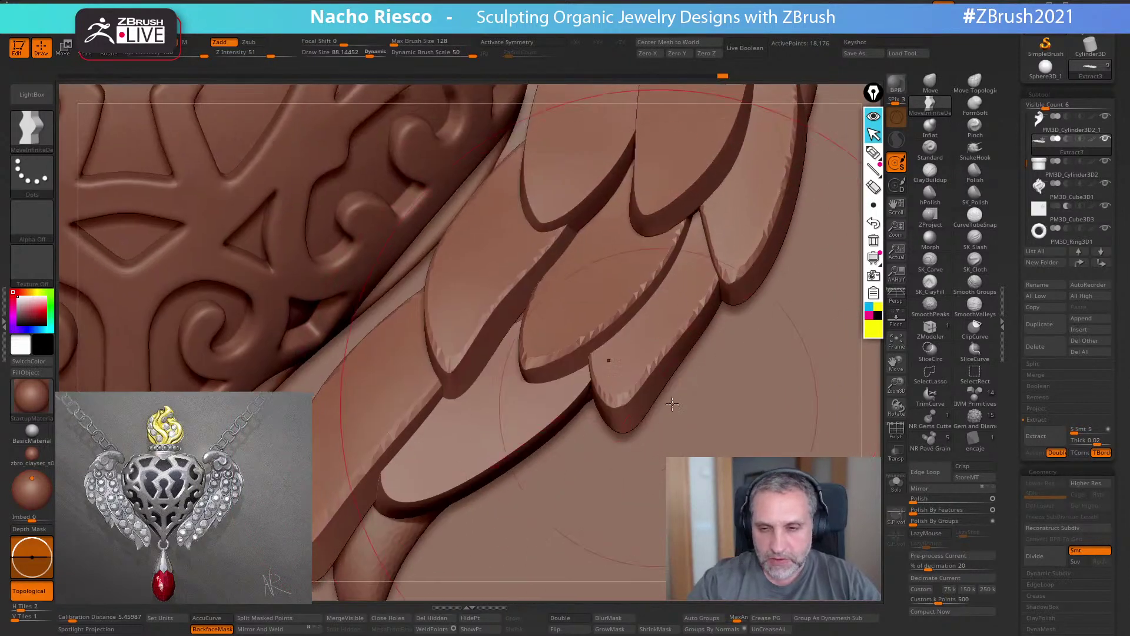
- Isolate the feather mesh, display its wireframe and examine the topology of the side walls
{"action": "left_click", "coordinate": [896, 431]}
{"action": "right_click_drag", "start_coordinate": [776, 432], "coordinate": [763, 406]}
{"action": "left_click", "coordinate": [896, 483]}
{"action": "right_click_drag", "start_coordinate": [759, 448], "coordinate": [771, 547]}
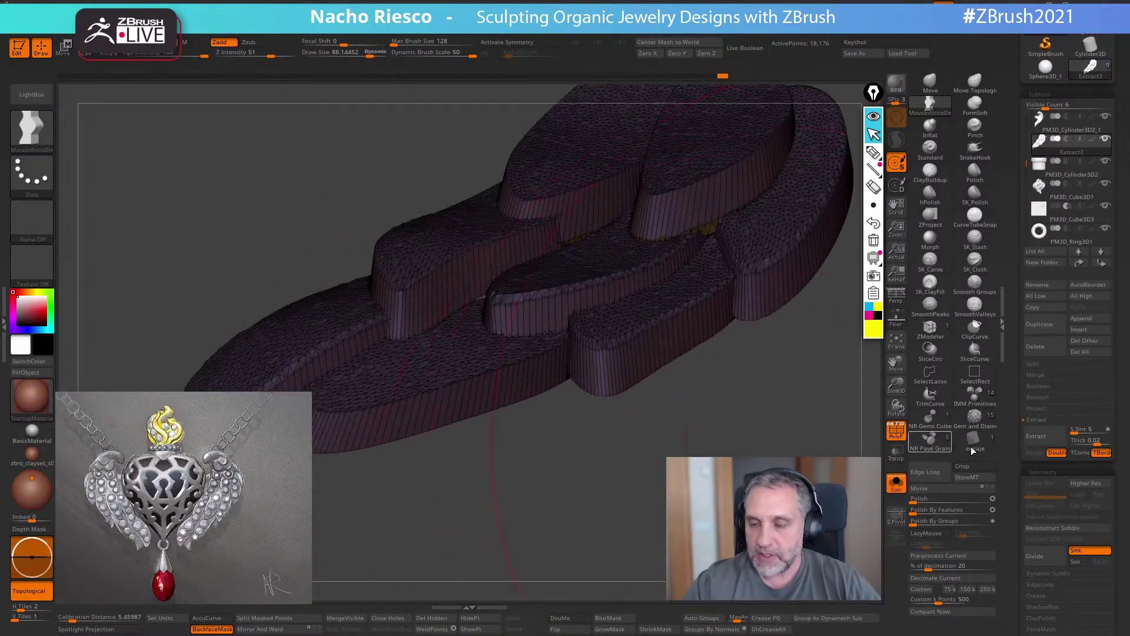
- ZRemesh the feathers with KeepGroups on and the polygon target set to Same, and restore the full shaded model
{"action": "scroll", "coordinate": [1062, 161], "scroll_direction": "down", "scroll_amount": 10}
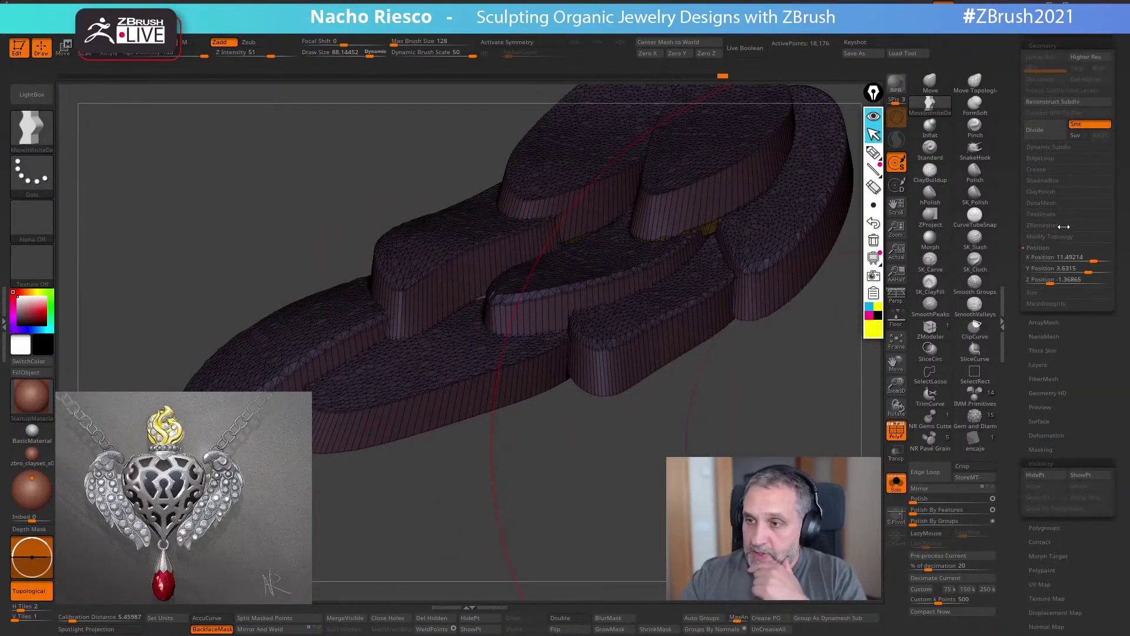
{"action": "left_click", "coordinate": [1084, 226]}
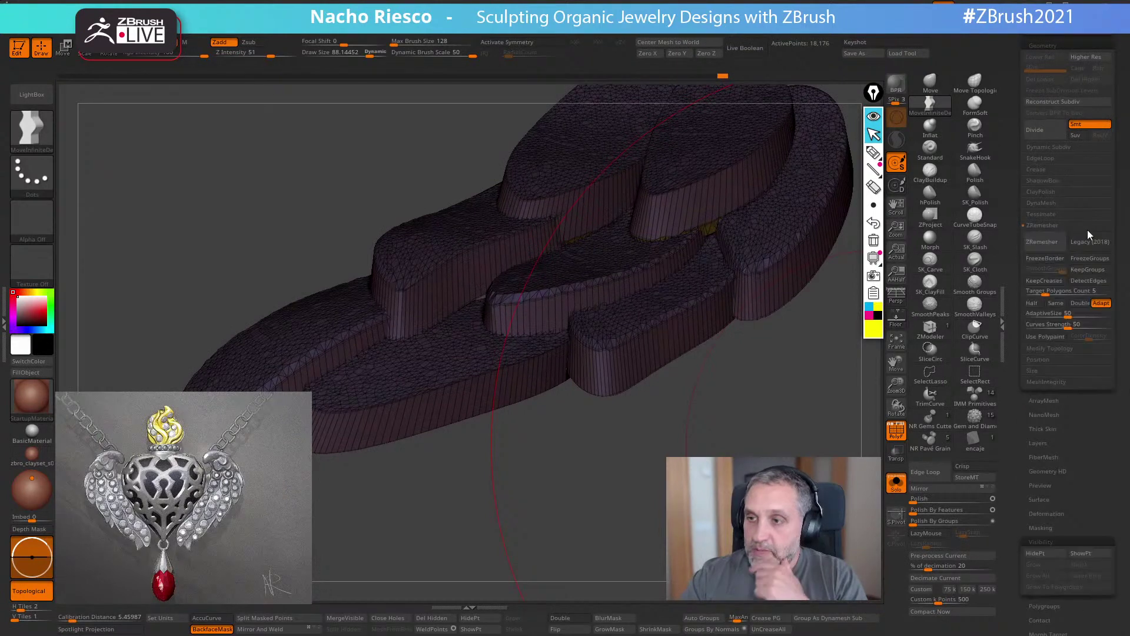
{"action": "left_click", "coordinate": [1090, 270]}
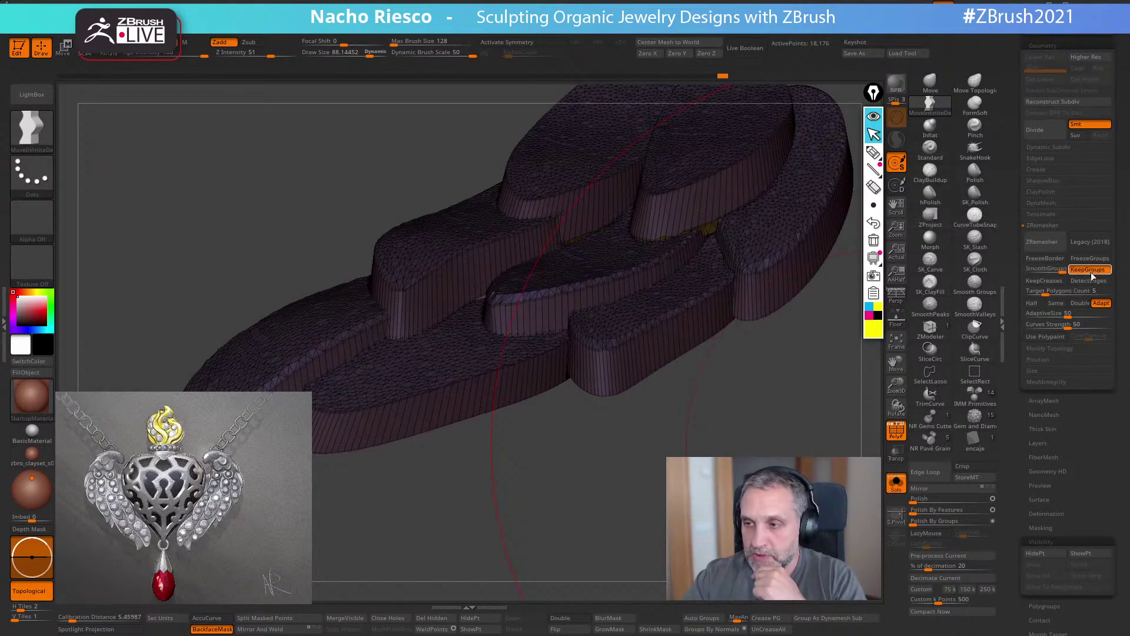
{"action": "left_click", "coordinate": [1099, 304]}
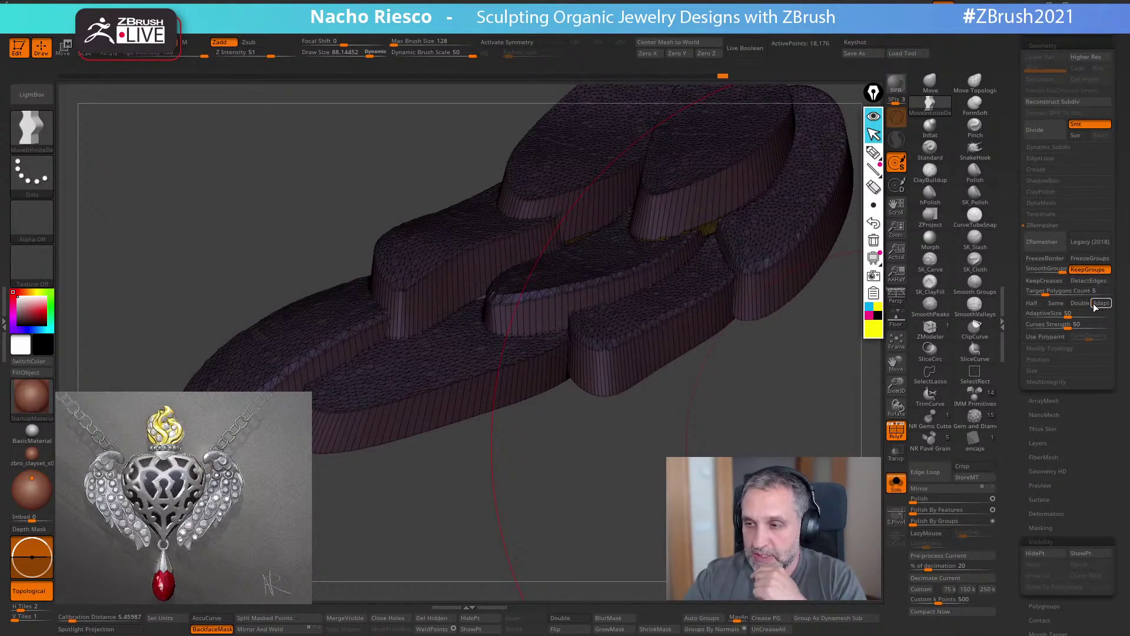
{"action": "left_click", "coordinate": [1057, 303]}
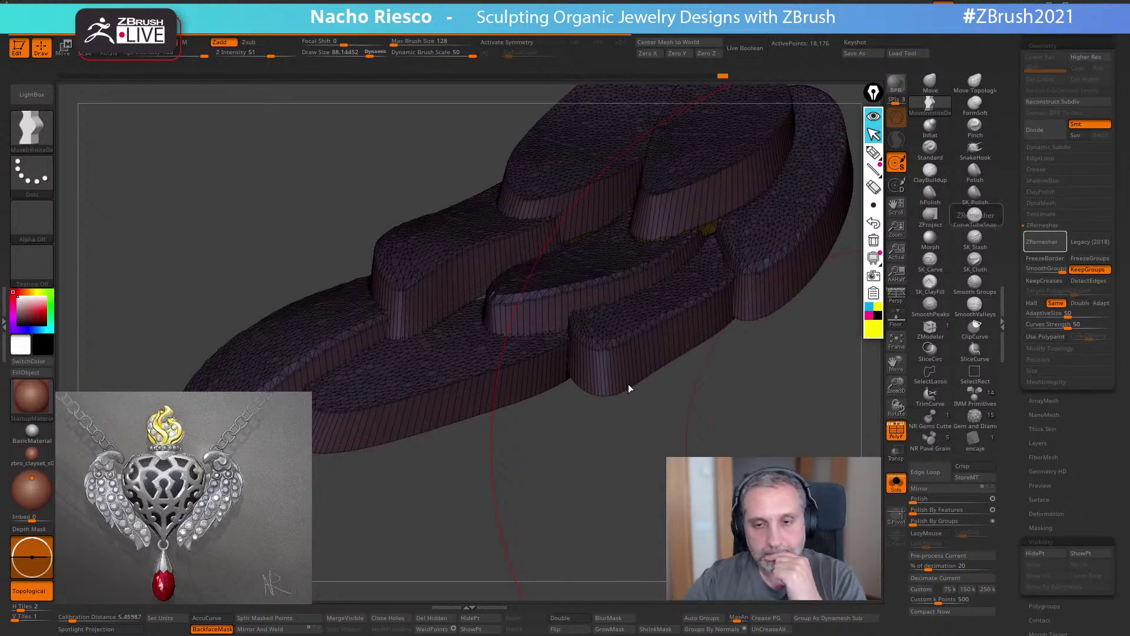
{"action": "mouse_move", "coordinate": [628, 383]}
{"action": "left_mouse_down"}
{"action": "mouse_move", "coordinate": [765, 365]}
{"action": "mouse_move", "coordinate": [819, 388]}
{"action": "mouse_move", "coordinate": [806, 377]}
{"action": "mouse_move", "coordinate": [807, 412]}
{"action": "mouse_move", "coordinate": [773, 403]}
{"action": "mouse_move", "coordinate": [554, 476]}
{"action": "mouse_move", "coordinate": [627, 389]}
{"action": "mouse_move", "coordinate": [603, 457]}
{"action": "left_mouse_up"}
{"action": "left_click", "coordinate": [895, 431]}
{"action": "left_click", "coordinate": [896, 484]}
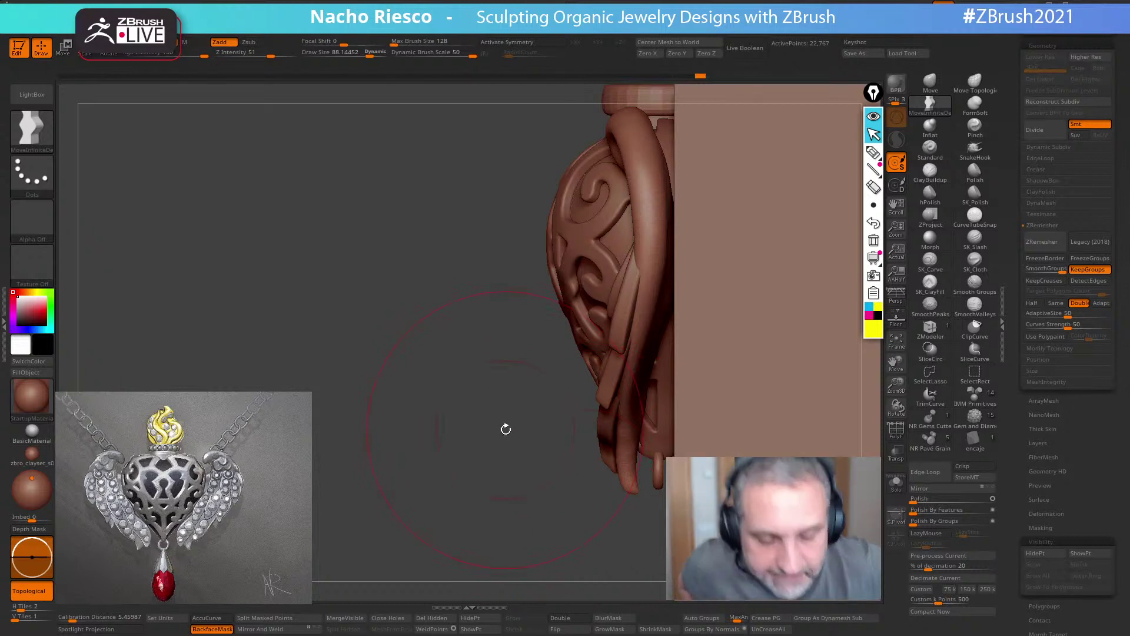
- Reshape the wing's side profile with the Move brush at a draw size of about 58
{"action": "mouse_move", "coordinate": [506, 429]}
{"action": "left_mouse_down"}
{"action": "mouse_move", "coordinate": [502, 532]}
{"action": "mouse_move", "coordinate": [472, 482]}
{"action": "mouse_move", "coordinate": [507, 489]}
{"action": "mouse_move", "coordinate": [495, 517]}
{"action": "mouse_move", "coordinate": [462, 507]}
{"action": "mouse_move", "coordinate": [473, 500]}
{"action": "left_mouse_up"}
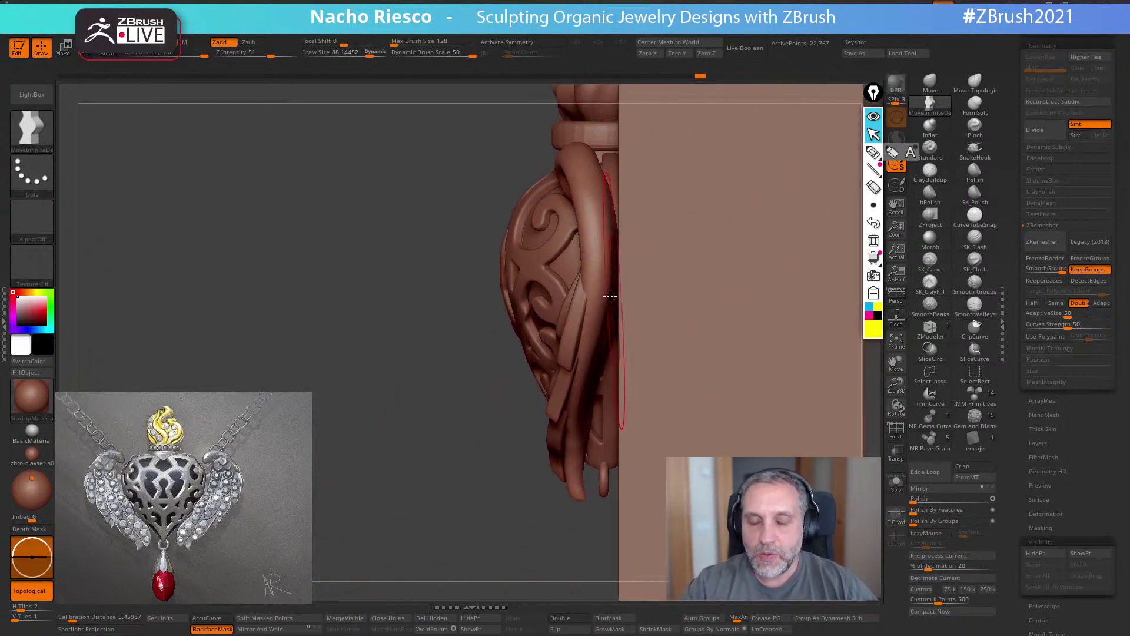
{"action": "left_click", "coordinate": [931, 85]}
{"action": "key", "text": "s"}
{"action": "left_click_drag", "start_coordinate": [458, 333], "coordinate": [509, 333]}
{"action": "left_click_drag", "start_coordinate": [588, 253], "coordinate": [582, 178]}
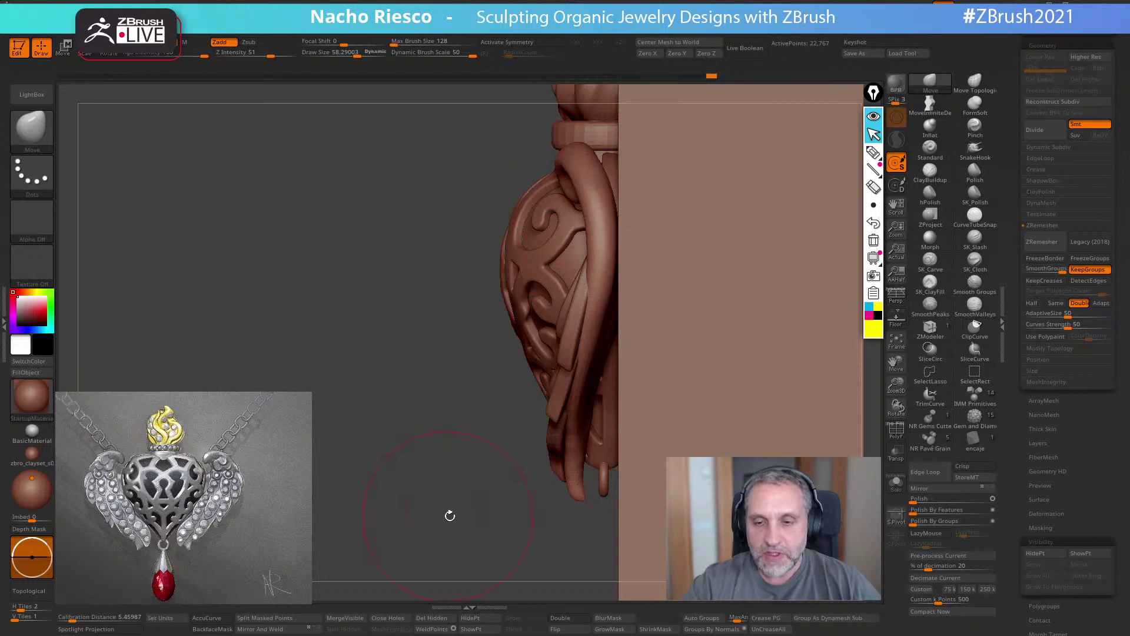
{"action": "left_click_drag", "start_coordinate": [365, 513], "coordinate": [462, 509]}
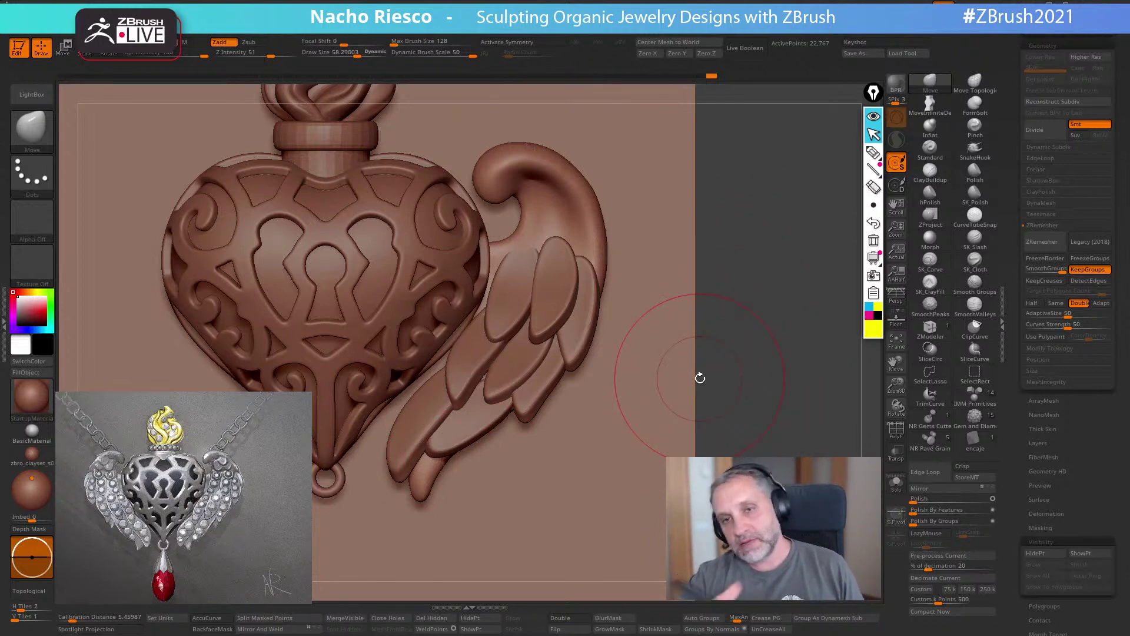
{"action": "left_click_drag", "start_coordinate": [774, 330], "coordinate": [774, 353]}
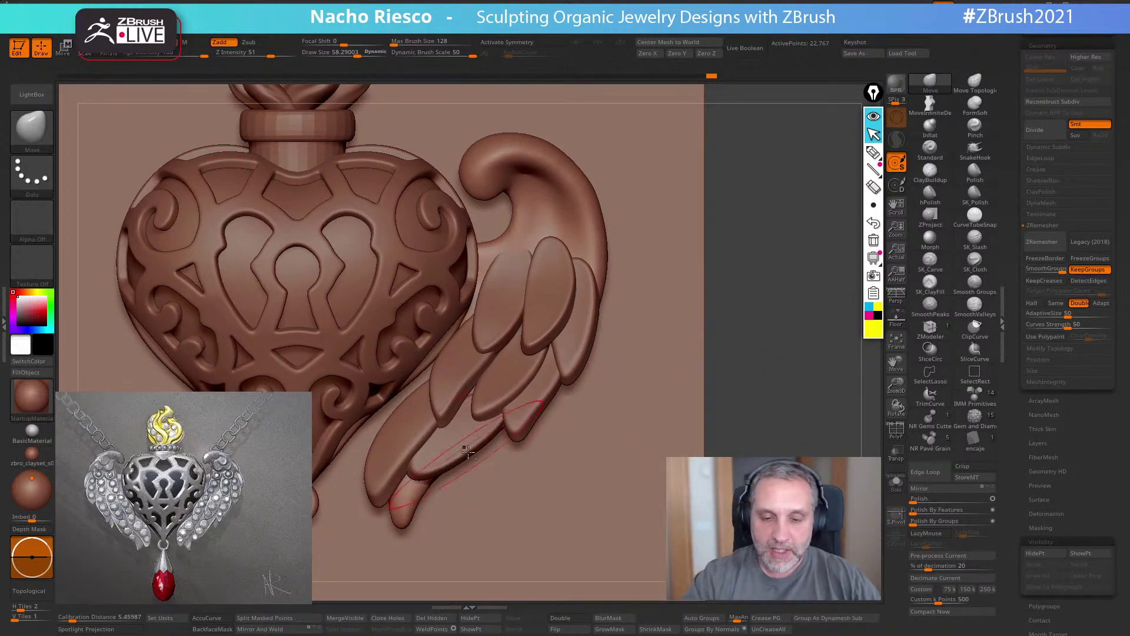
- Make the feathers the active subtool and adjust the lower ones with the Move Topological brush at a draw size of about 61
{"action": "left_click", "coordinate": [429, 464], "text": "alt"}
{"action": "left_click", "coordinate": [977, 83]}
{"action": "key", "text": "s"}
{"action": "left_click_drag", "start_coordinate": [460, 453], "coordinate": [484, 452]}
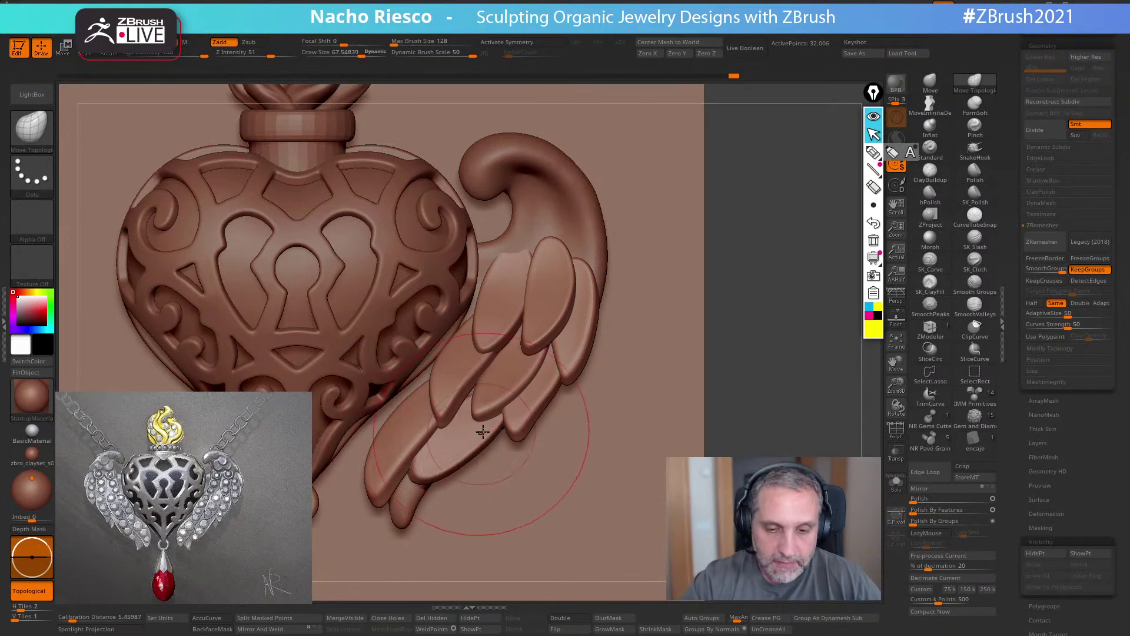
{"action": "right_click_drag", "start_coordinate": [477, 436], "coordinate": [554, 347]}
{"action": "right_click_drag", "start_coordinate": [553, 348], "coordinate": [538, 385], "text": "ctrl"}
{"action": "key", "text": "s"}
{"action": "left_click_drag", "start_coordinate": [537, 385], "coordinate": [534, 386]}
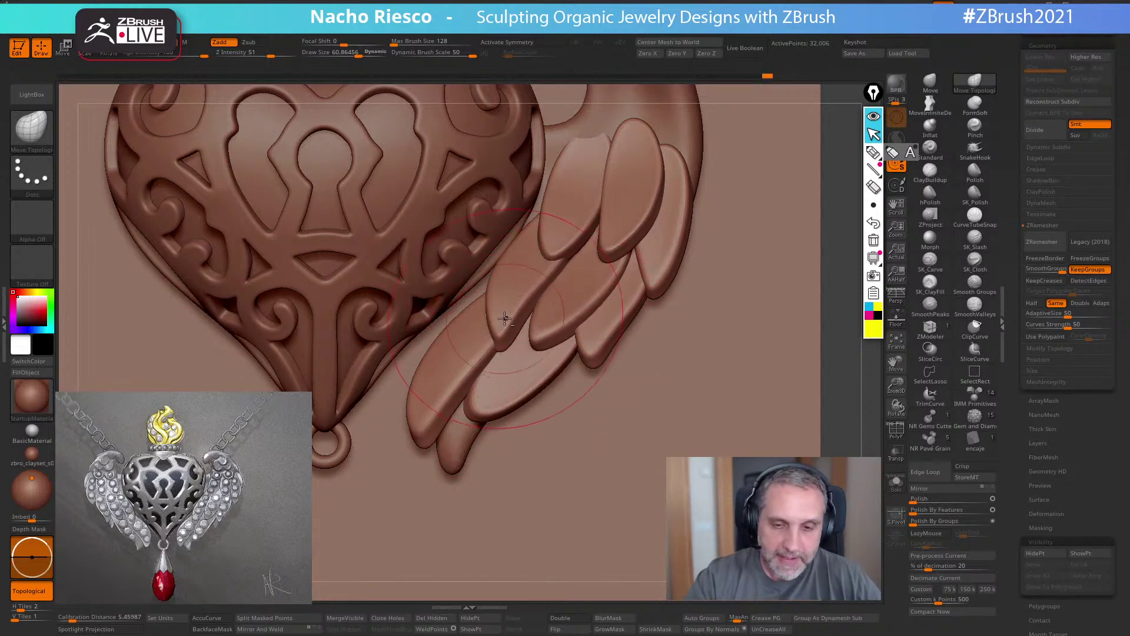
- Refine how the feathers overlap in depth with the Move Topological brush, working from tilted angles
{"action": "right_click_drag", "start_coordinate": [509, 360], "coordinate": [513, 337]}
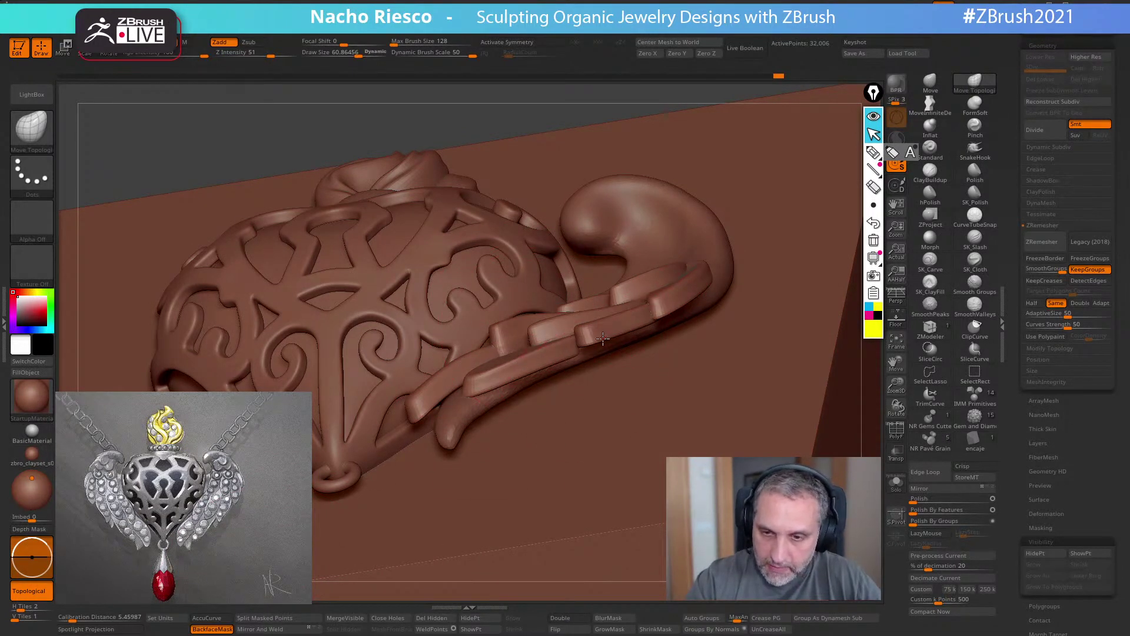
{"action": "mouse_move", "coordinate": [629, 298]}
{"action": "right_mouse_down"}
{"action": "mouse_move", "coordinate": [641, 290]}
{"action": "mouse_move", "coordinate": [638, 311]}
{"action": "right_mouse_up"}
{"action": "mouse_move", "coordinate": [456, 401]}
{"action": "right_mouse_down"}
{"action": "mouse_move", "coordinate": [574, 413]}
{"action": "mouse_move", "coordinate": [695, 447]}
{"action": "mouse_move", "coordinate": [696, 388]}
{"action": "mouse_move", "coordinate": [671, 315]}
{"action": "right_mouse_up"}
{"action": "right_click_drag", "start_coordinate": [825, 369], "coordinate": [847, 356], "text": "ctrl"}
{"action": "right_click_drag", "start_coordinate": [847, 356], "coordinate": [661, 416]}
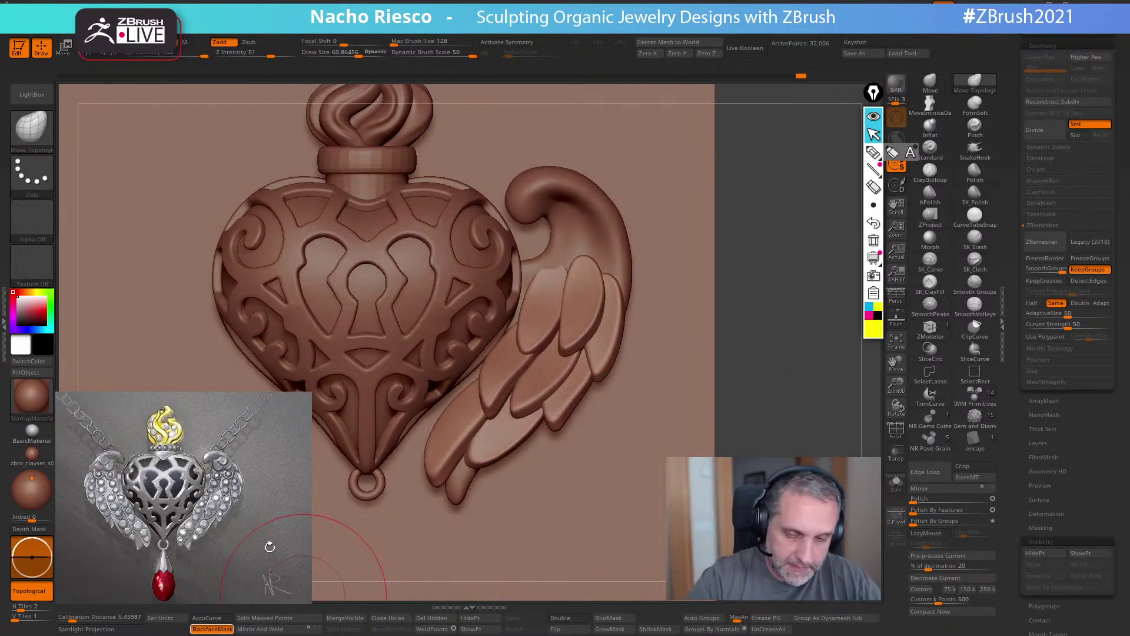
- Extend the upper feather ends into the wing with the Move Topological brush at a draw size of about 56
{"action": "mouse_move", "coordinate": [581, 250]}
{"action": "right_mouse_down"}
{"action": "mouse_move", "coordinate": [669, 231]}
{"action": "mouse_move", "coordinate": [574, 280]}
{"action": "right_mouse_up"}
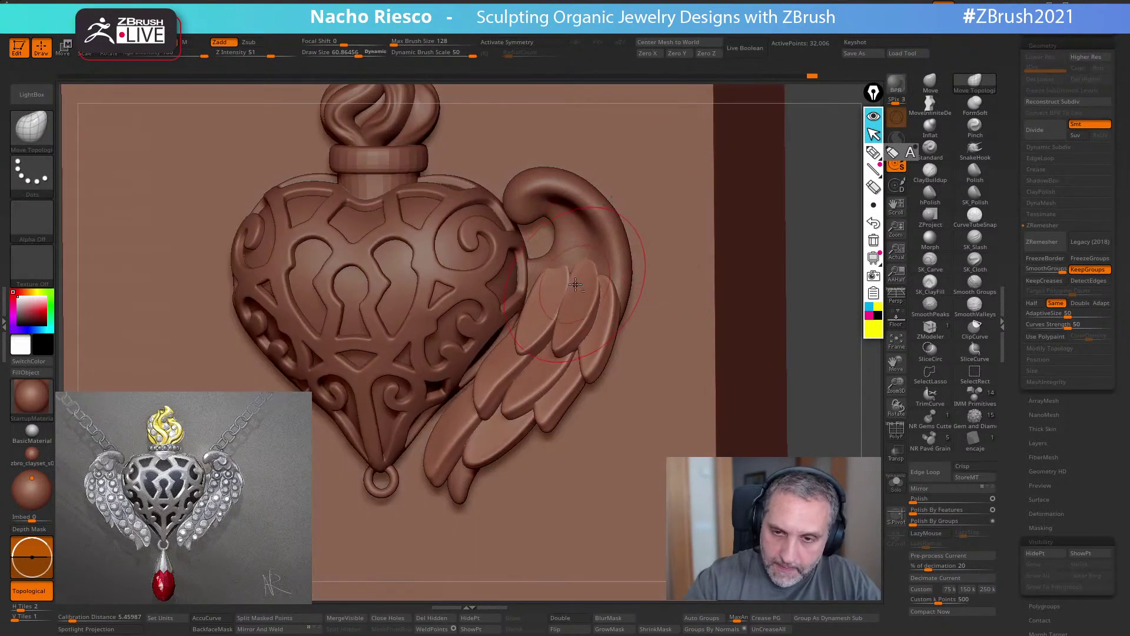
{"action": "key", "text": "s"}
{"action": "left_click_drag", "start_coordinate": [581, 274], "coordinate": [576, 274]}
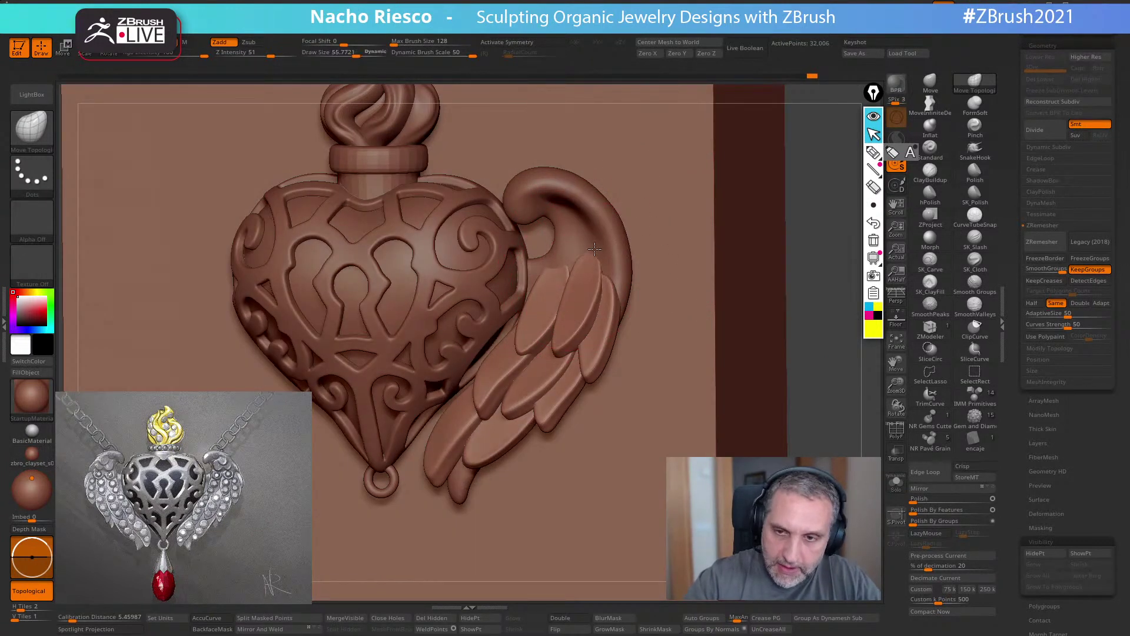
{"action": "right_click_drag", "start_coordinate": [809, 242], "coordinate": [763, 345], "text": "shift"}
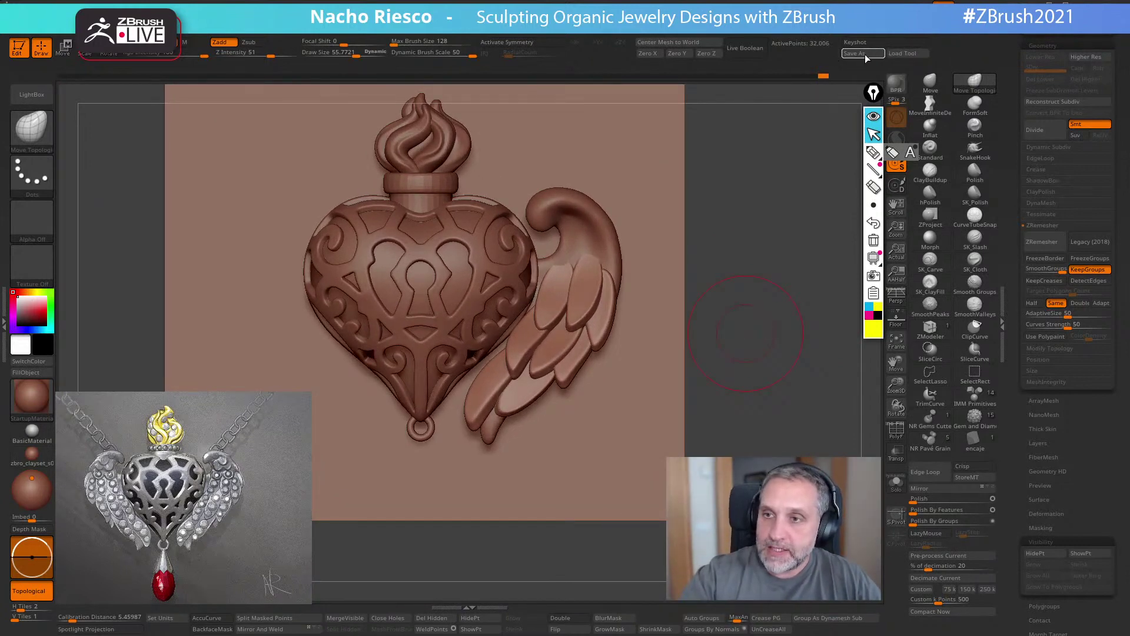
- Save the tool as Sacred Heart2 in the Stream1 folder, replacing the existing file
{"action": "key", "text": "ctrl+s"}
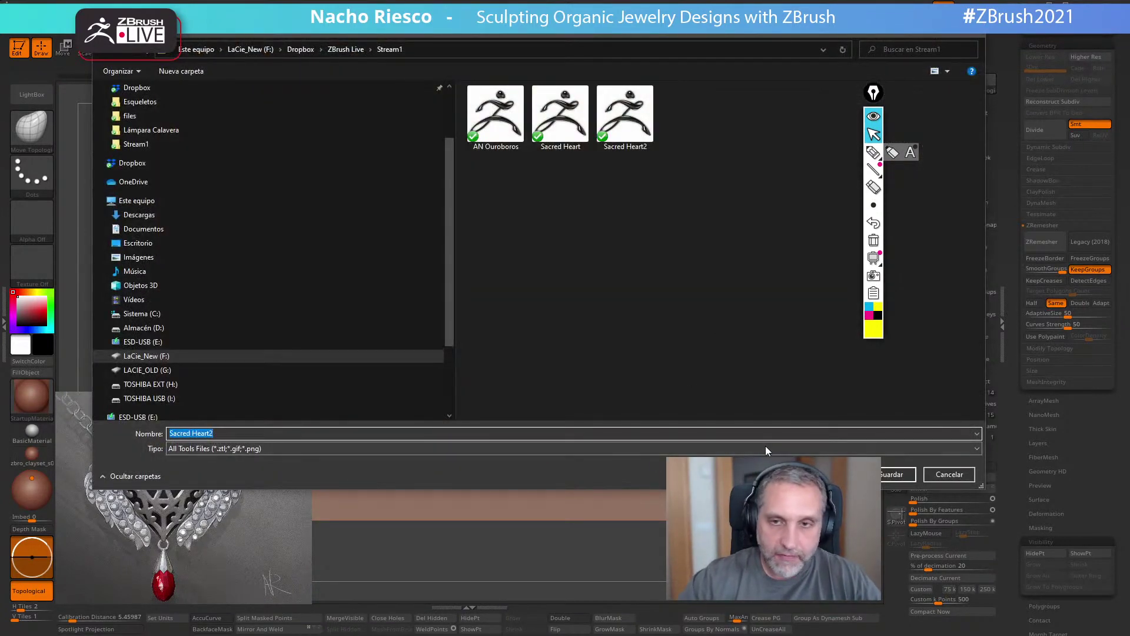
{"action": "left_click", "coordinate": [892, 475]}
{"action": "left_click", "coordinate": [586, 315]}
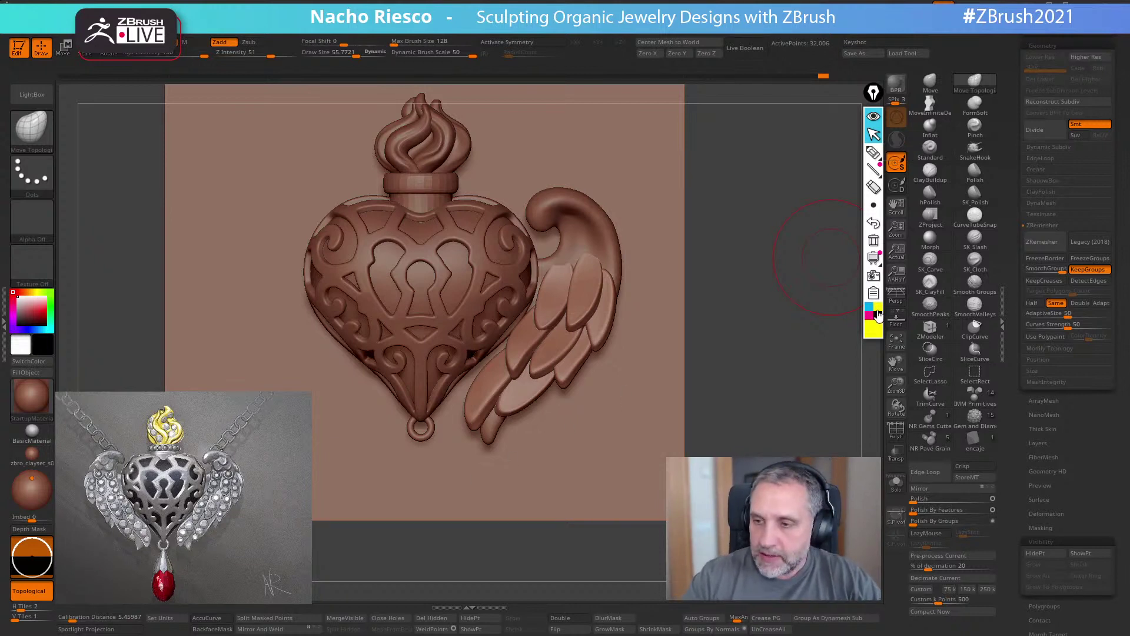
- Annotate the upper wing with small black feather outlines, and clear the annotation
{"action": "left_click", "coordinate": [874, 152]}
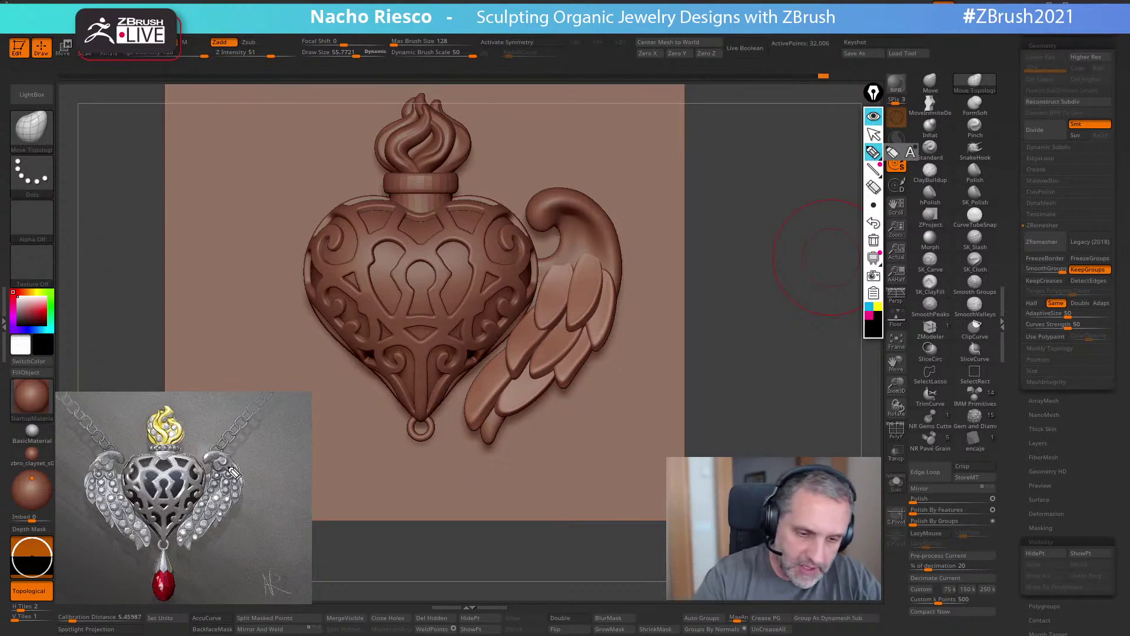
{"action": "mouse_move", "coordinate": [559, 256]}
{"action": "left_mouse_down"}
{"action": "mouse_move", "coordinate": [576, 265]}
{"action": "mouse_move", "coordinate": [591, 247]}
{"action": "mouse_move", "coordinate": [577, 242]}
{"action": "mouse_move", "coordinate": [582, 226]}
{"action": "left_mouse_up"}
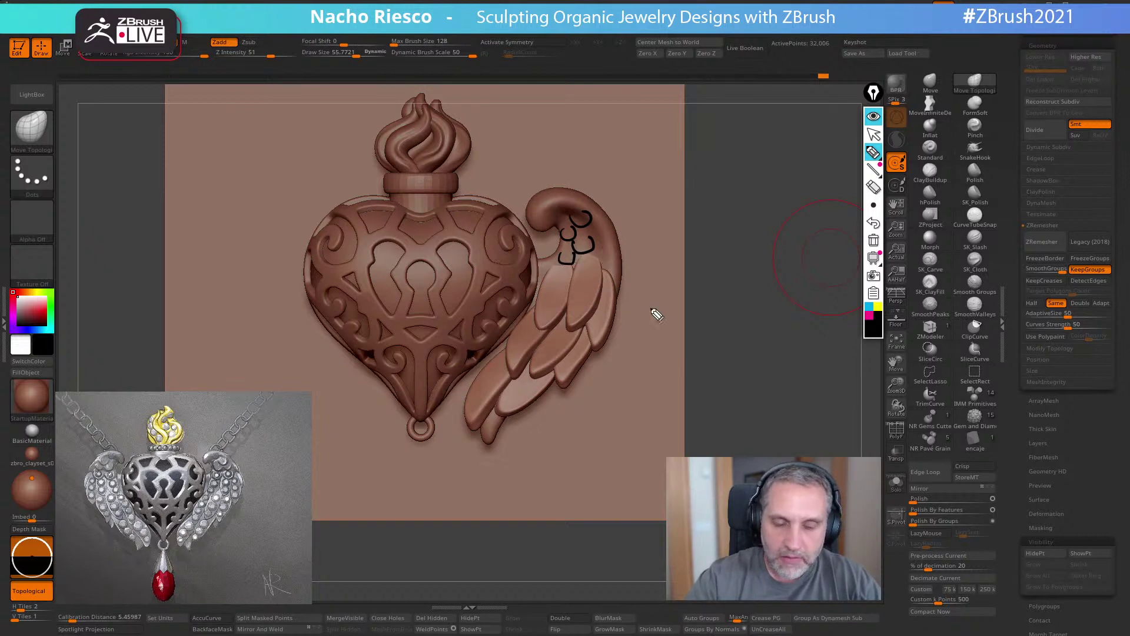
{"action": "left_click", "coordinate": [874, 240]}
{"action": "left_click", "coordinate": [874, 134]}
- Create a Plane3D, convert it to a PolyMesh3D and frame it at a larger size for masking
{"action": "scroll", "coordinate": [1039, 166], "scroll_direction": "up", "scroll_amount": 10}
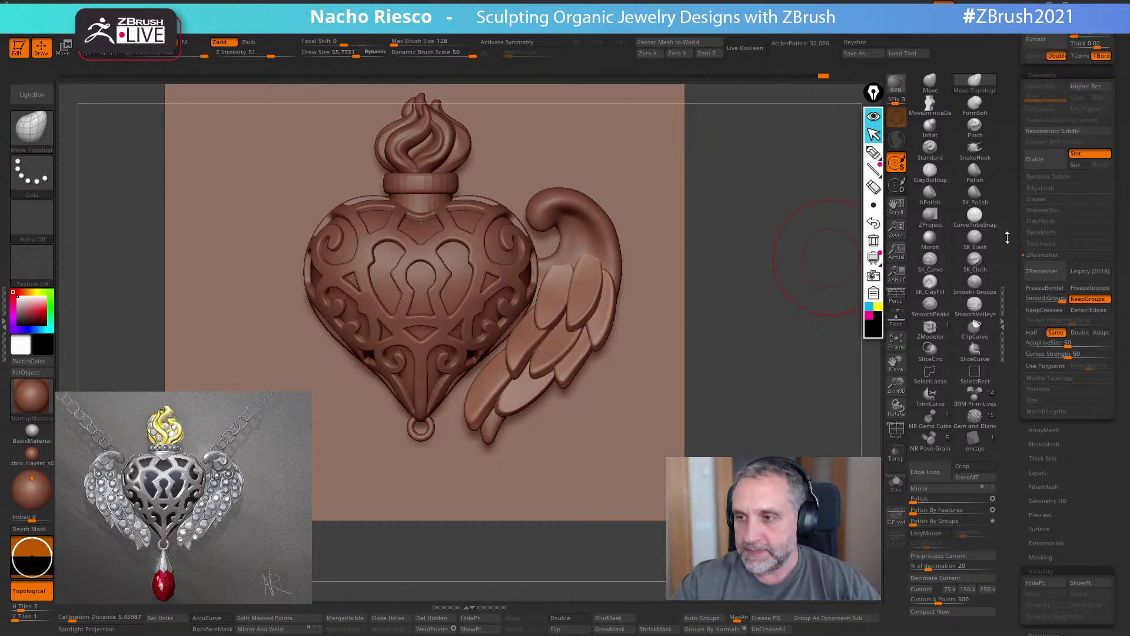
{"action": "left_click", "coordinate": [1047, 111]}
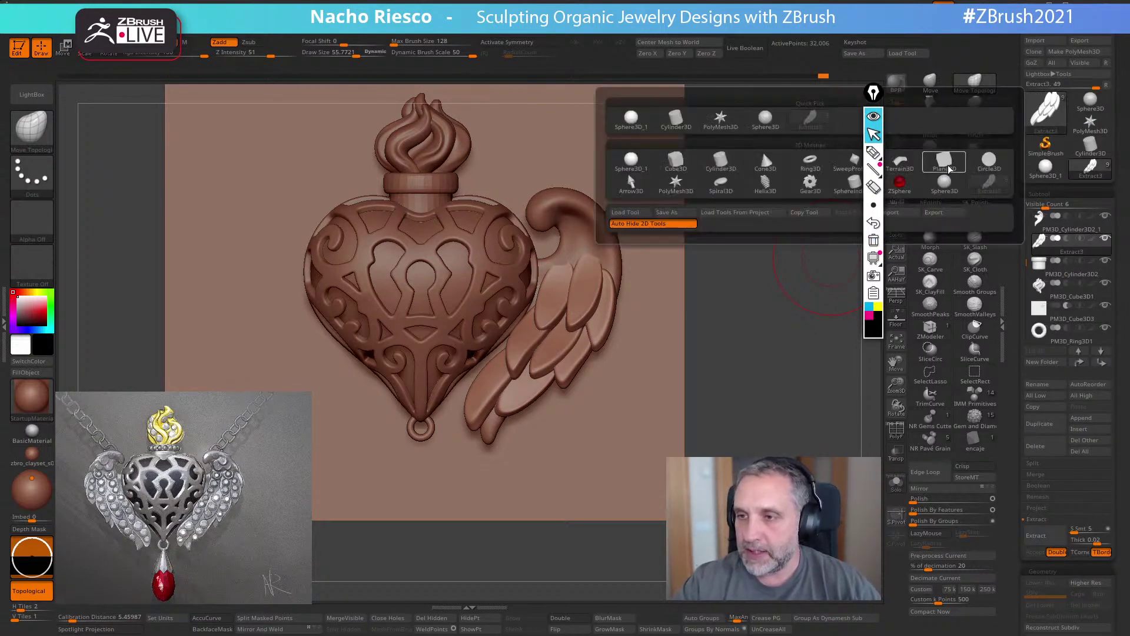
{"action": "left_click", "coordinate": [950, 168]}
{"action": "left_click", "coordinate": [1074, 52]}
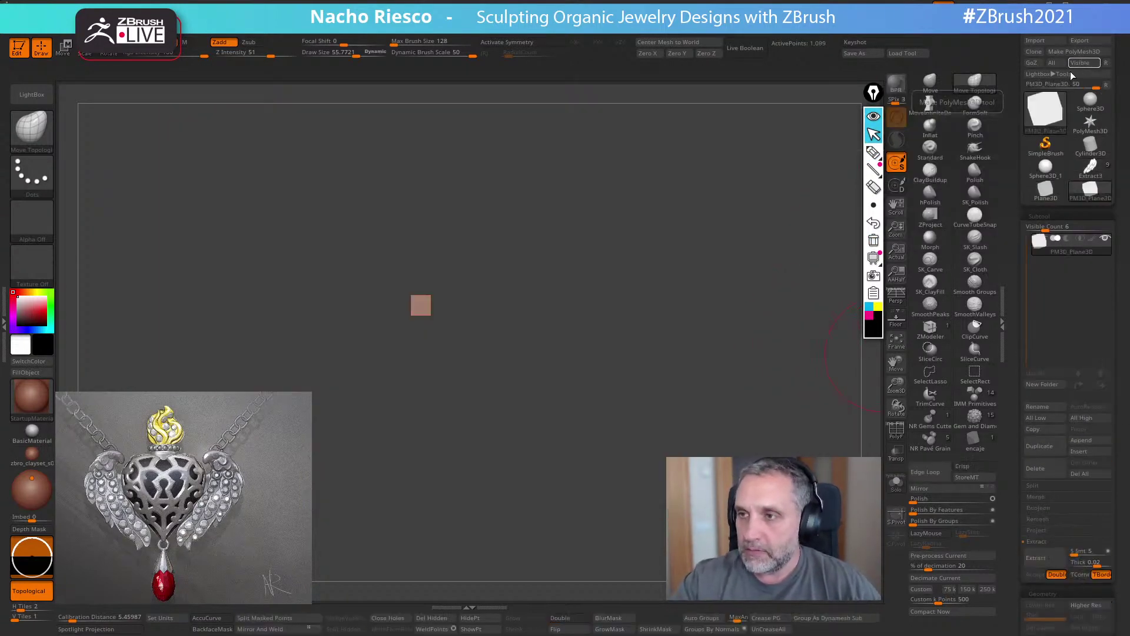
{"action": "left_click_drag", "start_coordinate": [706, 446], "coordinate": [683, 435], "text": "alt"}
{"action": "left_click_drag", "start_coordinate": [671, 355], "coordinate": [761, 608], "text": "alt"}
{"action": "left_click_drag", "start_coordinate": [730, 376], "coordinate": [770, 495], "text": "alt"}
- Turn off subdivision smoothing and divide the plane up to subdivision level 6
{"action": "scroll", "coordinate": [1037, 384], "scroll_direction": "down", "scroll_amount": 10}
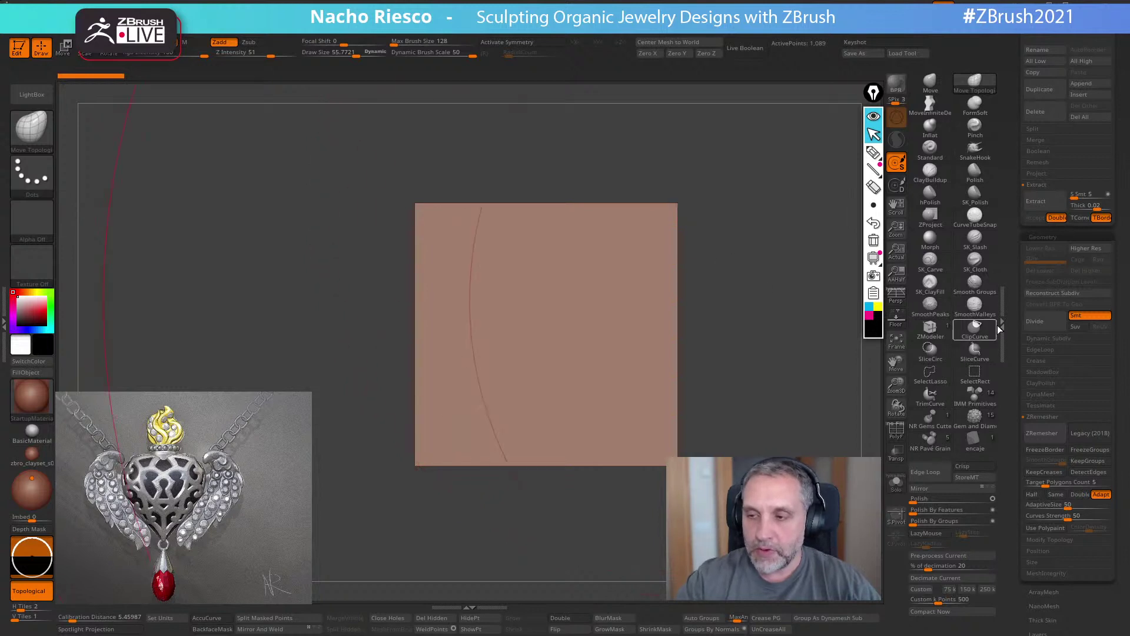
{"action": "left_click", "coordinate": [1045, 327]}
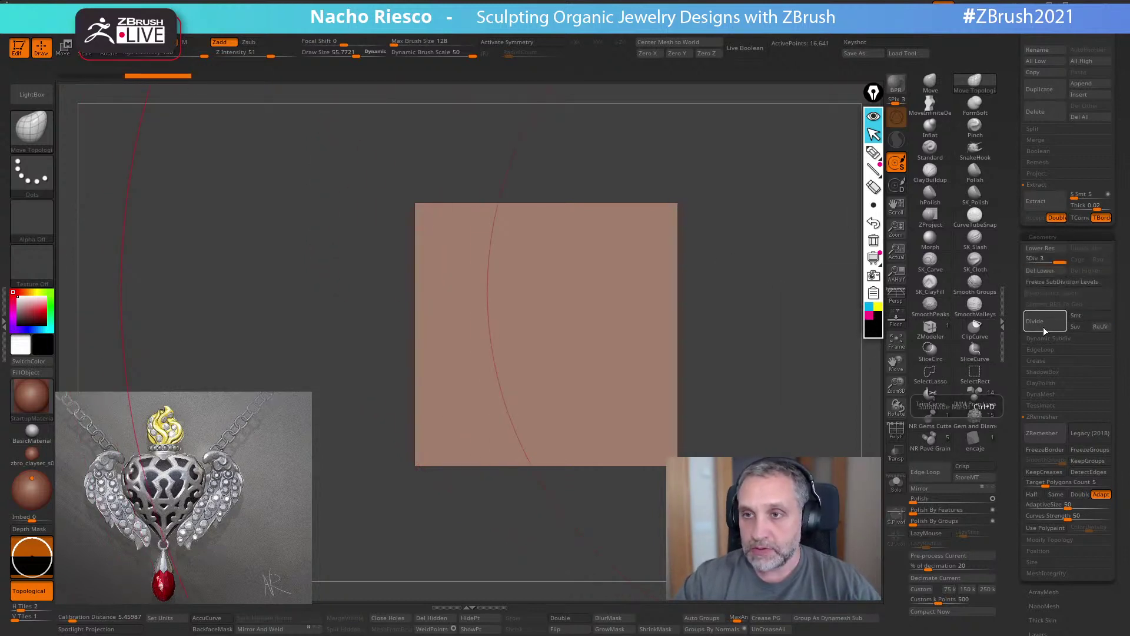
{"action": "left_click", "coordinate": [1043, 327]}
{"action": "left_click", "coordinate": [1043, 327]}
{"action": "left_click", "coordinate": [1042, 326]}
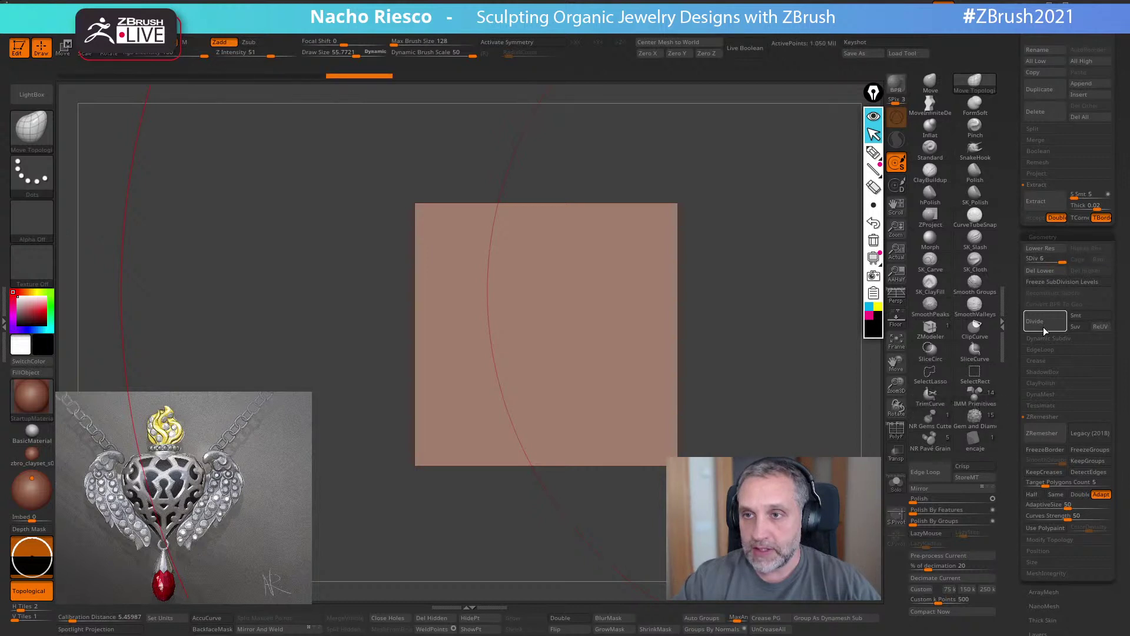
- Activate X symmetry and mask a filled, flat-topped oval feather shape on the plane with a small MaskPen brush
{"action": "mouse_move", "coordinate": [757, 295]}
{"action": "left_mouse_down"}
{"action": "mouse_move", "coordinate": [703, 330]}
{"action": "mouse_move", "coordinate": [647, 333]}
{"action": "left_mouse_up"}
{"action": "key", "text": "s"}
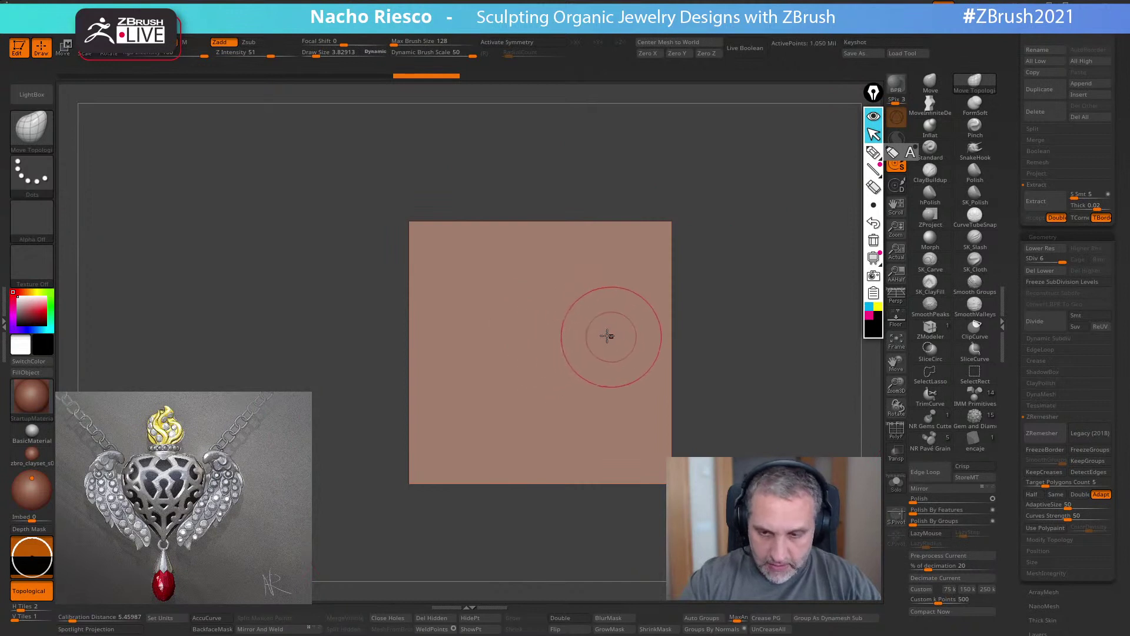
{"action": "key", "text": "x"}
{"action": "mouse_move", "coordinate": [512, 277]}
{"action": "left_mouse_down", "text": "ctrl"}
{"action": "mouse_move", "coordinate": [465, 383]}
{"action": "mouse_move", "coordinate": [535, 429]}
{"action": "mouse_move", "coordinate": [504, 298]}
{"action": "mouse_move", "coordinate": [530, 383]}
{"action": "mouse_move", "coordinate": [539, 310]}
{"action": "mouse_move", "coordinate": [481, 304]}
{"action": "left_mouse_up", "text": "ctrl"}
{"action": "key", "text": "s"}
{"action": "left_click_drag", "start_coordinate": [470, 370], "coordinate": [493, 427], "text": "ctrl"}
{"action": "left_click_drag", "start_coordinate": [542, 453], "coordinate": [565, 450], "text": "ctrl"}
{"action": "mouse_move", "coordinate": [501, 260]}
{"action": "left_mouse_down", "text": "ctrl"}
{"action": "mouse_move", "coordinate": [465, 336]}
{"action": "mouse_move", "coordinate": [475, 405]}
{"action": "left_mouse_up", "text": "ctrl"}
{"action": "left_click_drag", "start_coordinate": [505, 443], "coordinate": [539, 455], "text": "ctrl"}
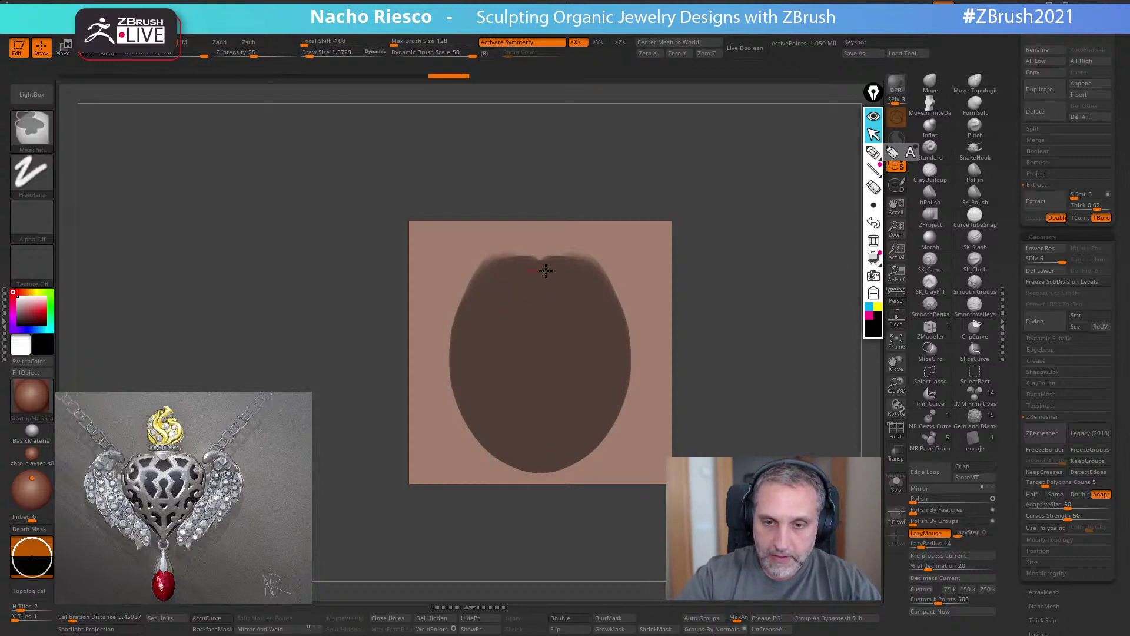
{"action": "left_click_drag", "start_coordinate": [542, 270], "coordinate": [612, 328], "text": "ctrl"}
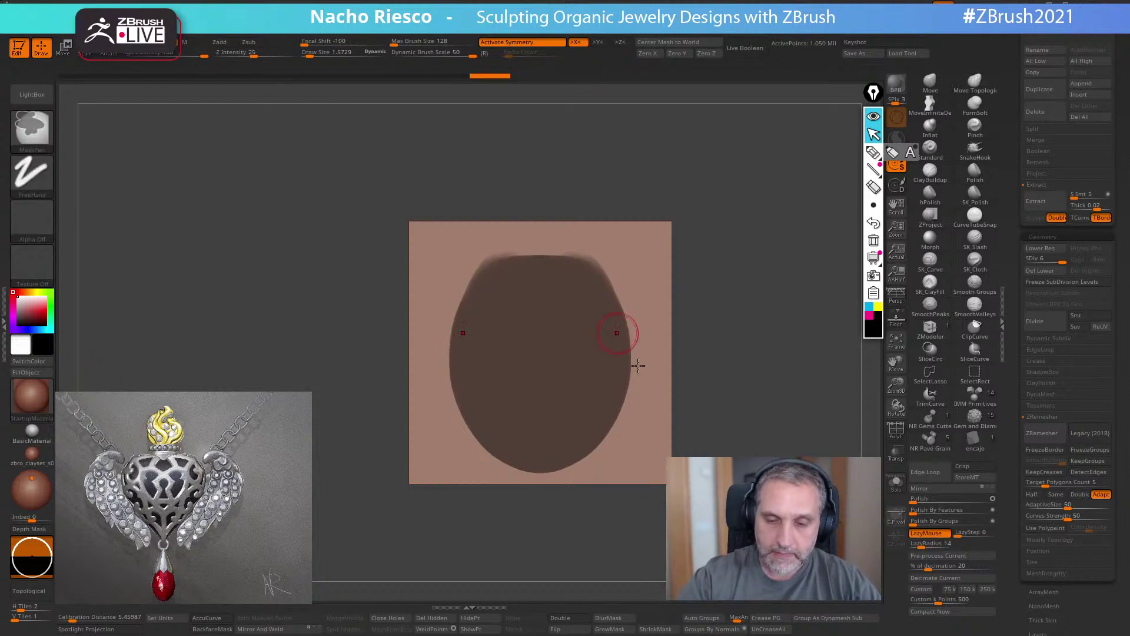
- Blur the edges of the feather-shaped mask and invert it
{"action": "left_click", "coordinate": [612, 623]}
{"action": "left_click", "coordinate": [654, 524], "text": "ctrl"}
{"action": "mouse_move", "coordinate": [654, 524]}
{"action": "left_mouse_down"}
{"action": "mouse_move", "coordinate": [824, 532]}
{"action": "mouse_move", "coordinate": [646, 532]}
{"action": "left_mouse_up"}
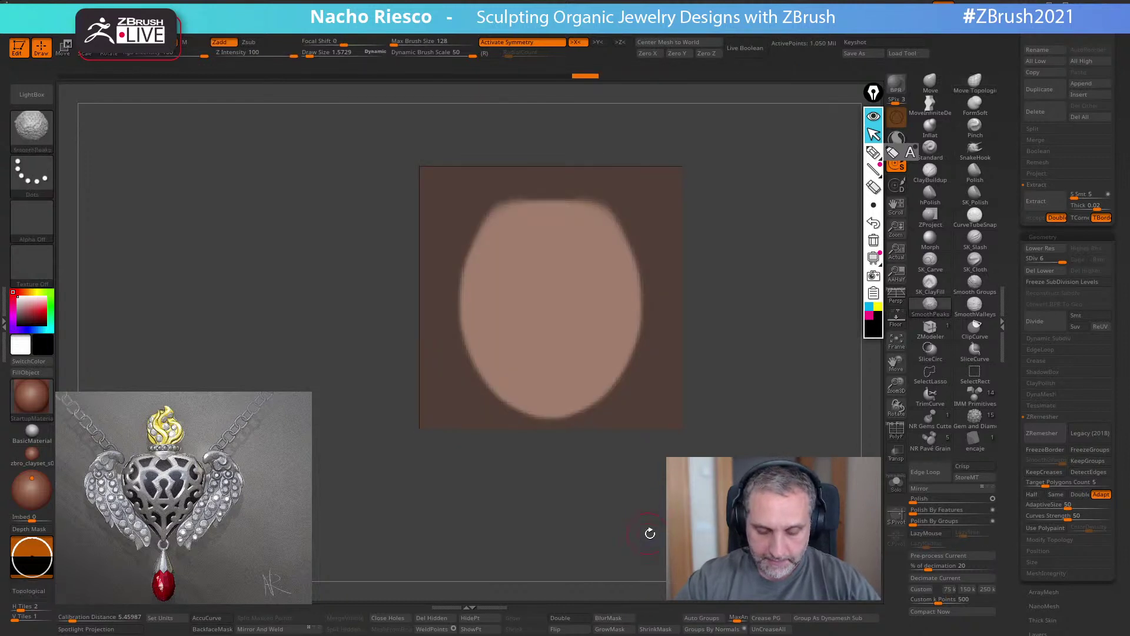
- Raise the unmasked feather shape off the plane with the Move Topological brush, making it thickest at its rounded end
{"action": "key", "text": "r"}
{"action": "mouse_move", "coordinate": [560, 229]}
{"action": "left_mouse_down"}
{"action": "mouse_move", "coordinate": [560, 127]}
{"action": "mouse_move", "coordinate": [684, 154]}
{"action": "left_mouse_up"}
{"action": "left_click_drag", "start_coordinate": [606, 176], "coordinate": [591, 146]}
{"action": "left_click_drag", "start_coordinate": [712, 203], "coordinate": [682, 219], "text": "shift"}
{"action": "key", "text": "q"}
{"action": "left_click_drag", "start_coordinate": [754, 389], "coordinate": [732, 438], "text": "alt"}
{"action": "mouse_move", "coordinate": [733, 435]}
{"action": "left_mouse_down"}
{"action": "mouse_move", "coordinate": [765, 427]}
{"action": "mouse_move", "coordinate": [765, 408]}
{"action": "left_mouse_up"}
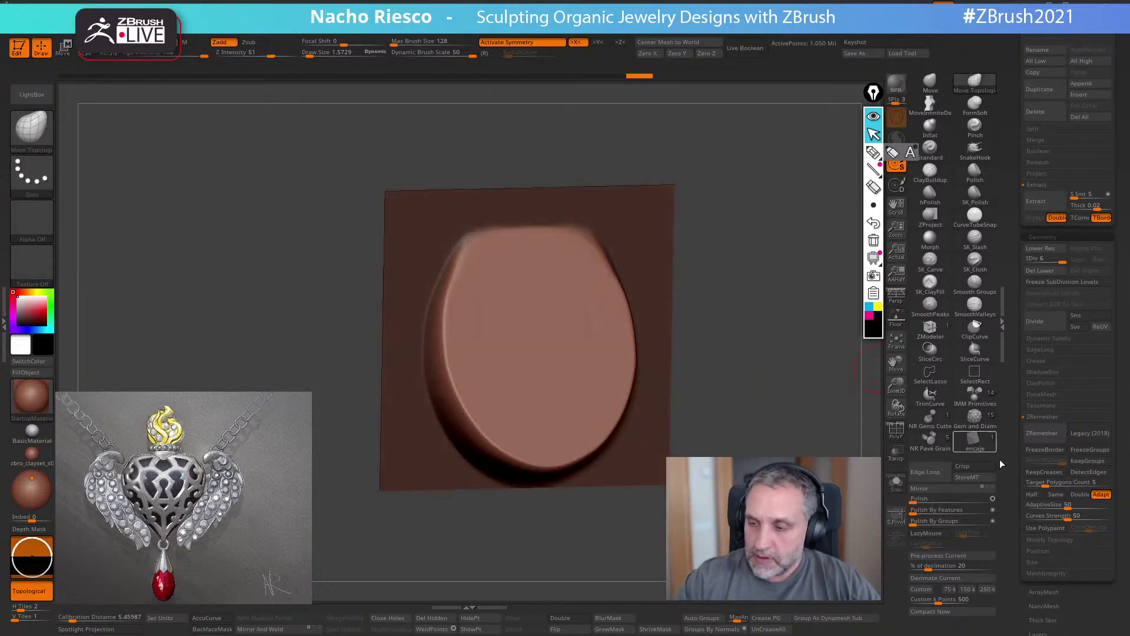
{"action": "left_click_drag", "start_coordinate": [993, 510], "coordinate": [925, 514]}
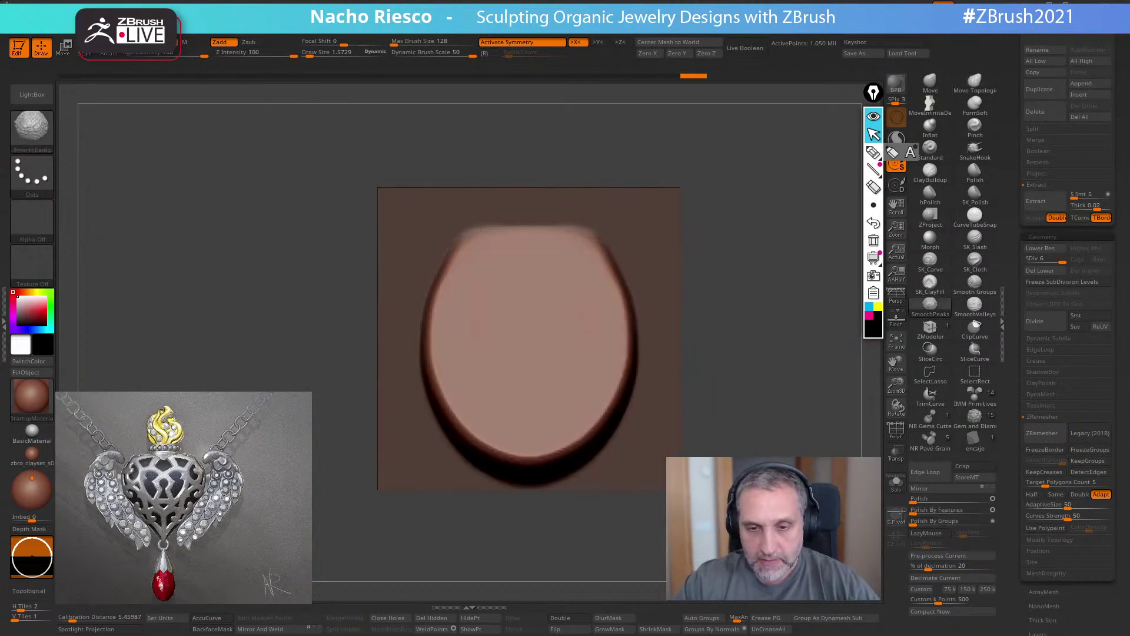
- Prepare the ClayBuildup brush for the feather with a draw size of about 3 and its alpha turned off
{"action": "left_click", "coordinate": [930, 171]}
{"action": "key", "text": "s"}
{"action": "left_click_drag", "start_coordinate": [560, 336], "coordinate": [618, 338]}
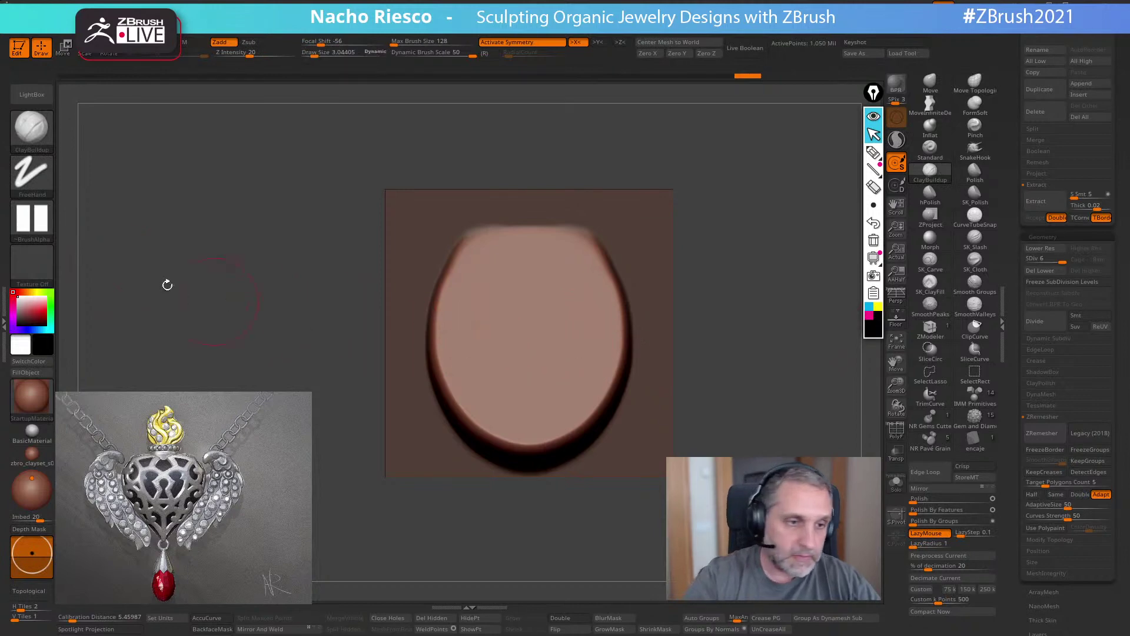
{"action": "left_click", "coordinate": [32, 219]}
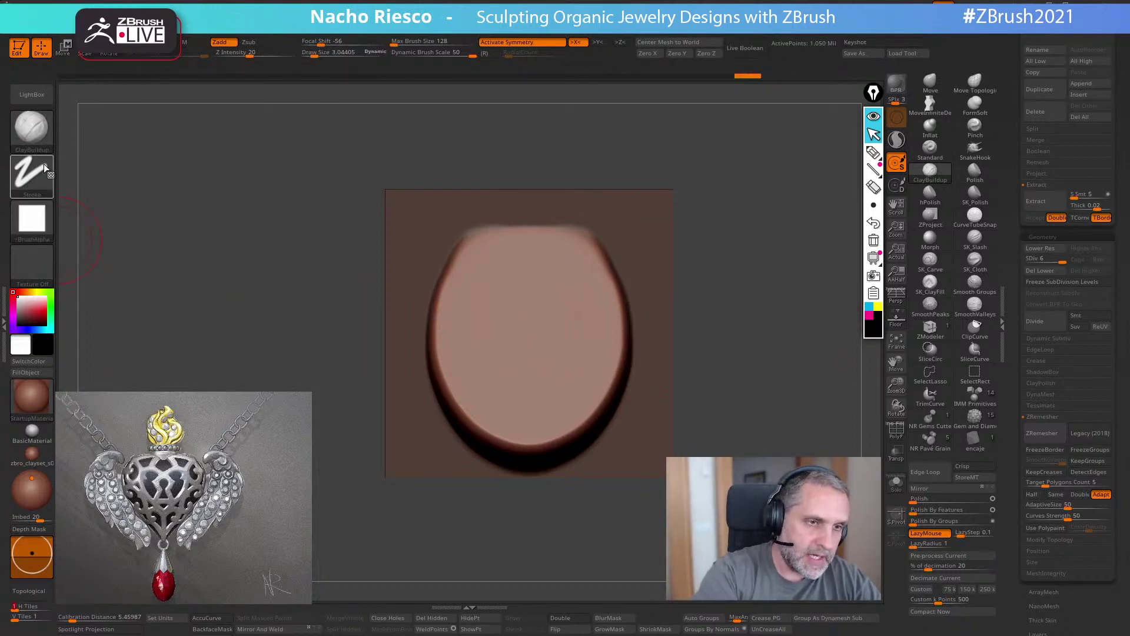
{"action": "left_click", "coordinate": [33, 227]}
{"action": "left_click", "coordinate": [97, 282]}
- Build up a raised rim along the feather's sides and rounded end with ClayBuildup strokes, smoothing them lightly
{"action": "key", "text": "s"}
{"action": "mouse_move", "coordinate": [535, 322]}
{"action": "left_mouse_down"}
{"action": "mouse_move", "coordinate": [494, 324]}
{"action": "mouse_move", "coordinate": [447, 365]}
{"action": "mouse_move", "coordinate": [533, 435]}
{"action": "left_mouse_up"}
{"action": "key", "text": "s"}
{"action": "left_click_drag", "start_coordinate": [465, 266], "coordinate": [515, 266]}
{"action": "mouse_move", "coordinate": [451, 312]}
{"action": "left_mouse_down", "text": "shift"}
{"action": "mouse_move", "coordinate": [506, 420]}
{"action": "mouse_move", "coordinate": [535, 430]}
{"action": "left_mouse_up", "text": "shift"}
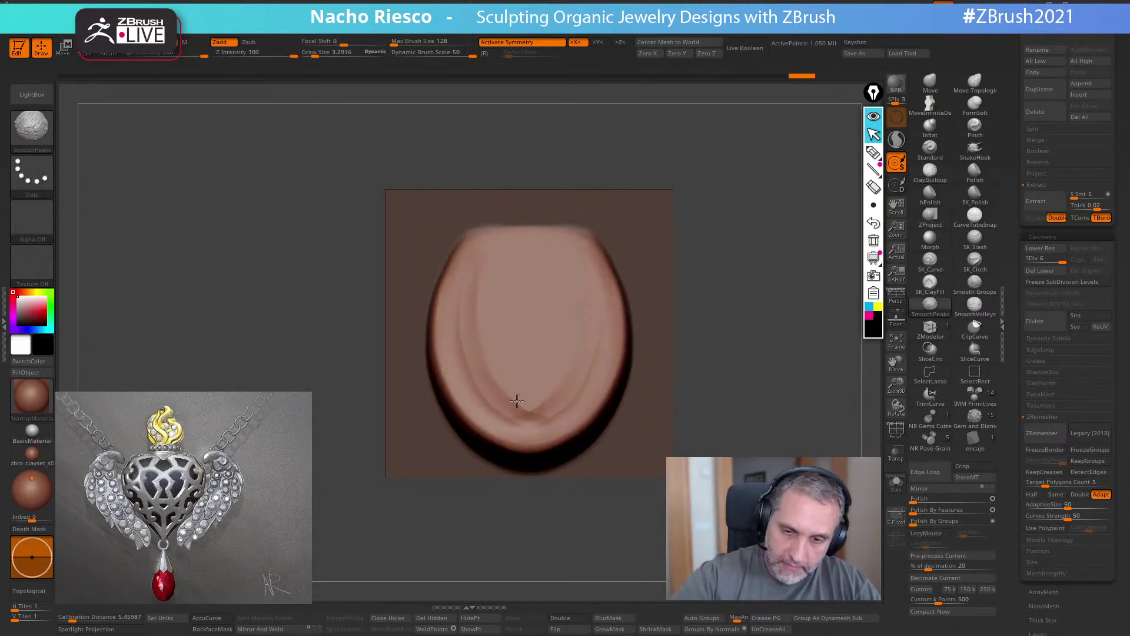
- Drop the plane to subdivision level 5 and blend the clay strokes on the feather with the SmoothValleys and SmoothPeaks brushes
{"action": "left_click", "coordinate": [974, 305], "text": "shift"}
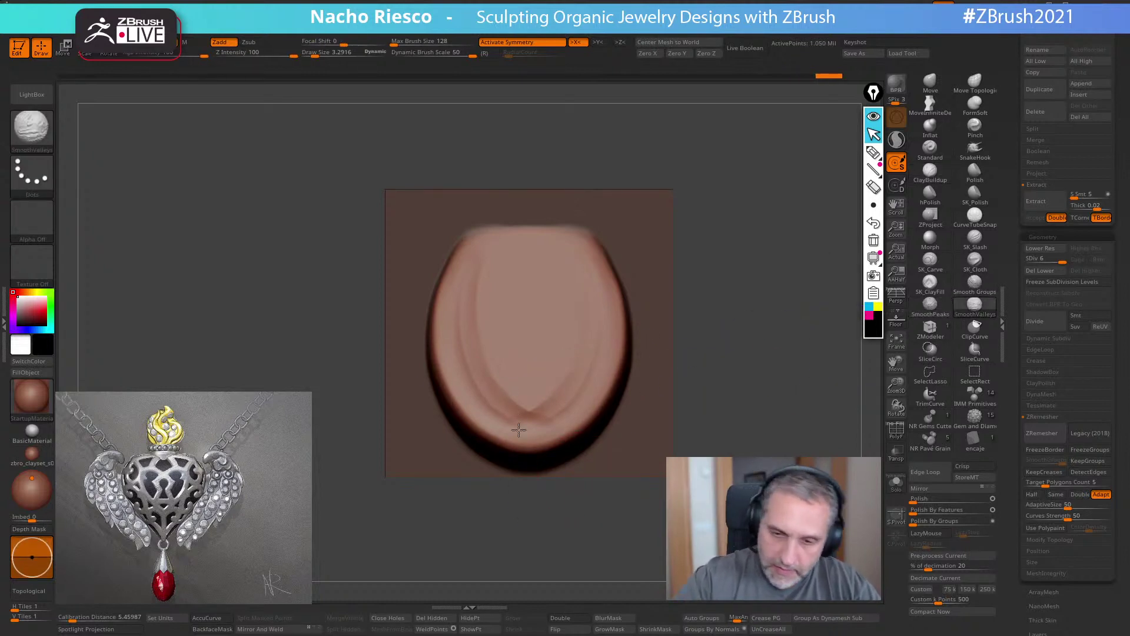
{"action": "key", "text": "shift+d"}
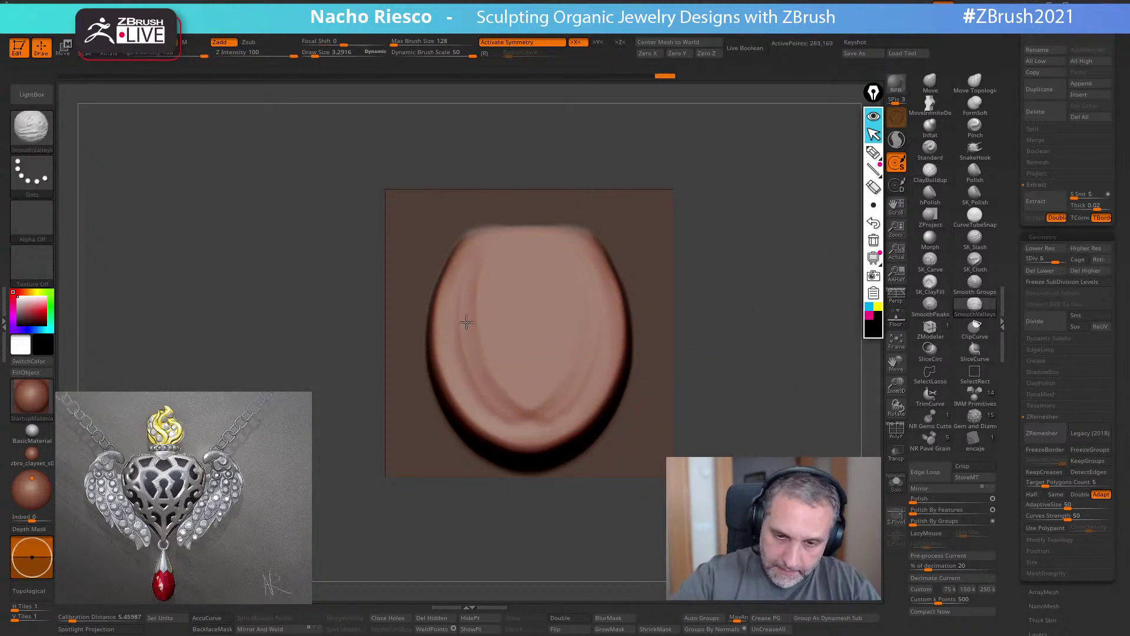
{"action": "left_click", "coordinate": [930, 304], "text": "shift"}
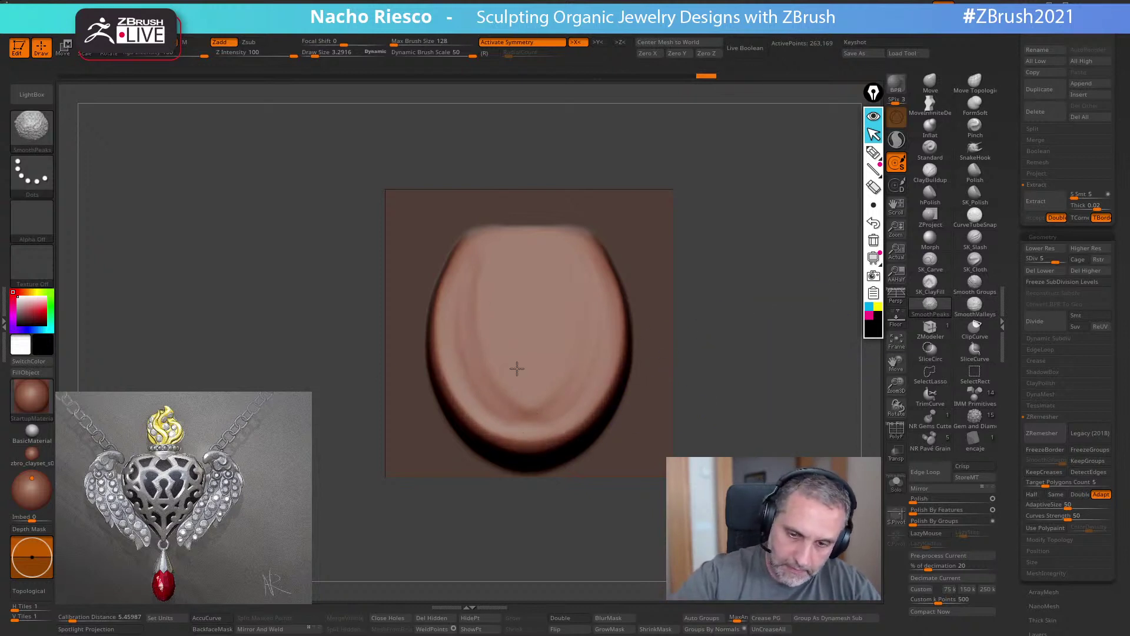
{"action": "left_click", "coordinate": [988, 313], "text": "shift"}
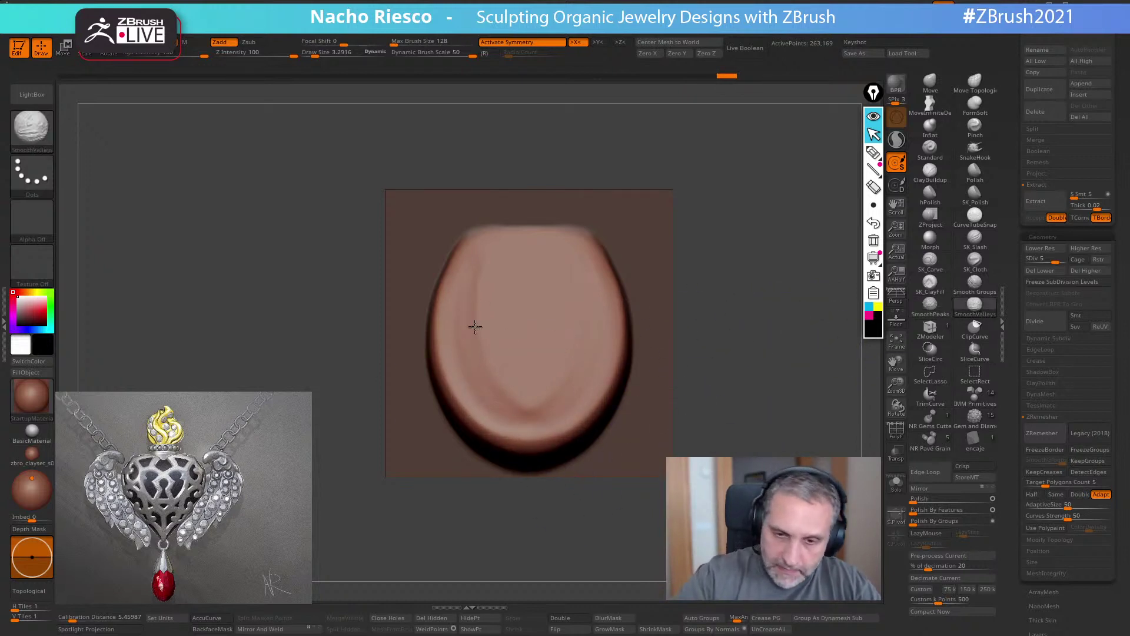
{"action": "left_click_drag", "start_coordinate": [537, 380], "coordinate": [523, 373], "text": "shift"}
- Reshape the feather's centre and upper area with the Move brush at a draw size of about 7.4
{"action": "left_click_drag", "start_coordinate": [828, 326], "coordinate": [852, 322], "text": "alt"}
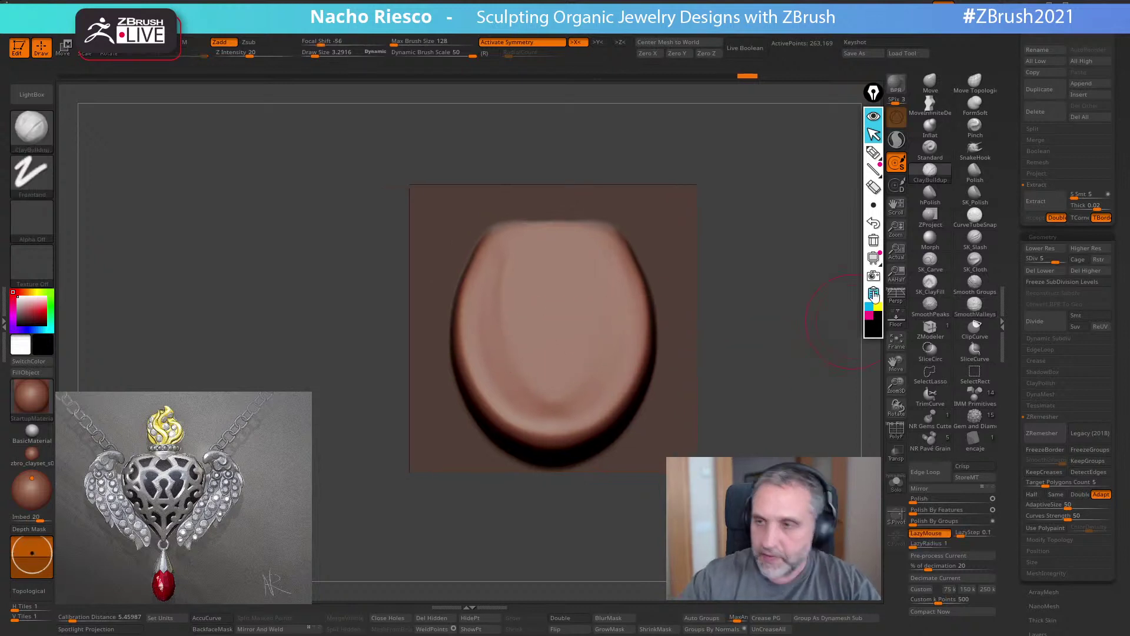
{"action": "left_click", "coordinate": [930, 83]}
{"action": "key", "text": "s"}
{"action": "mouse_move", "coordinate": [507, 348]}
{"action": "left_mouse_down"}
{"action": "mouse_move", "coordinate": [565, 348]}
{"action": "mouse_move", "coordinate": [526, 352]}
{"action": "left_mouse_up"}
{"action": "right_click_drag", "start_coordinate": [545, 346], "coordinate": [553, 358]}
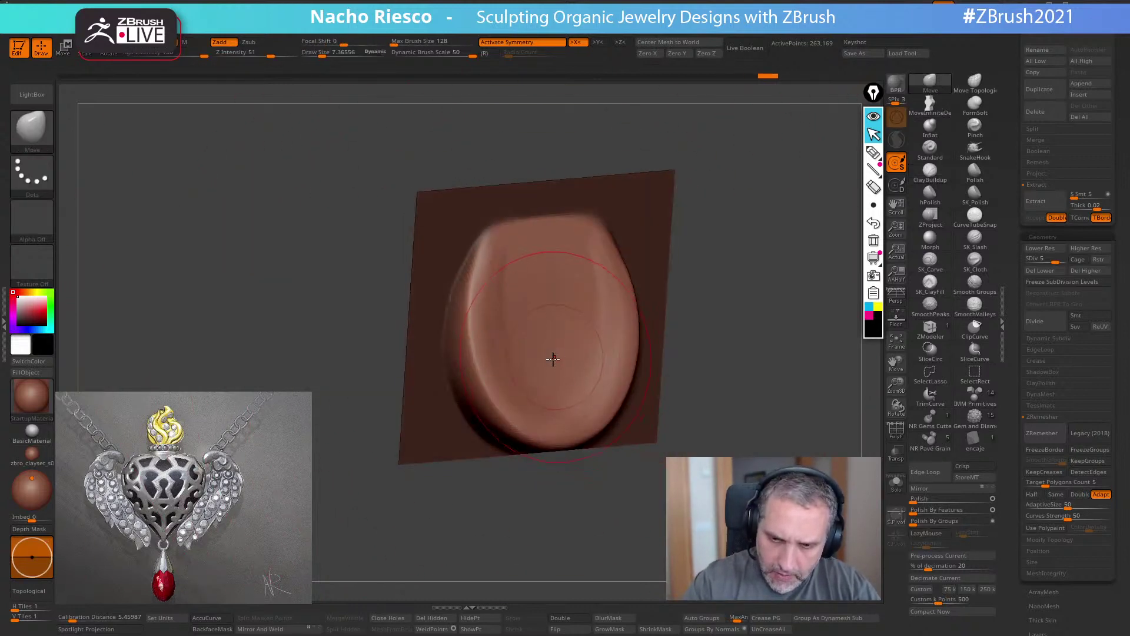
{"action": "mouse_move", "coordinate": [548, 359]}
{"action": "left_mouse_down"}
{"action": "mouse_move", "coordinate": [546, 345]}
{"action": "mouse_move", "coordinate": [553, 358]}
{"action": "left_mouse_up"}
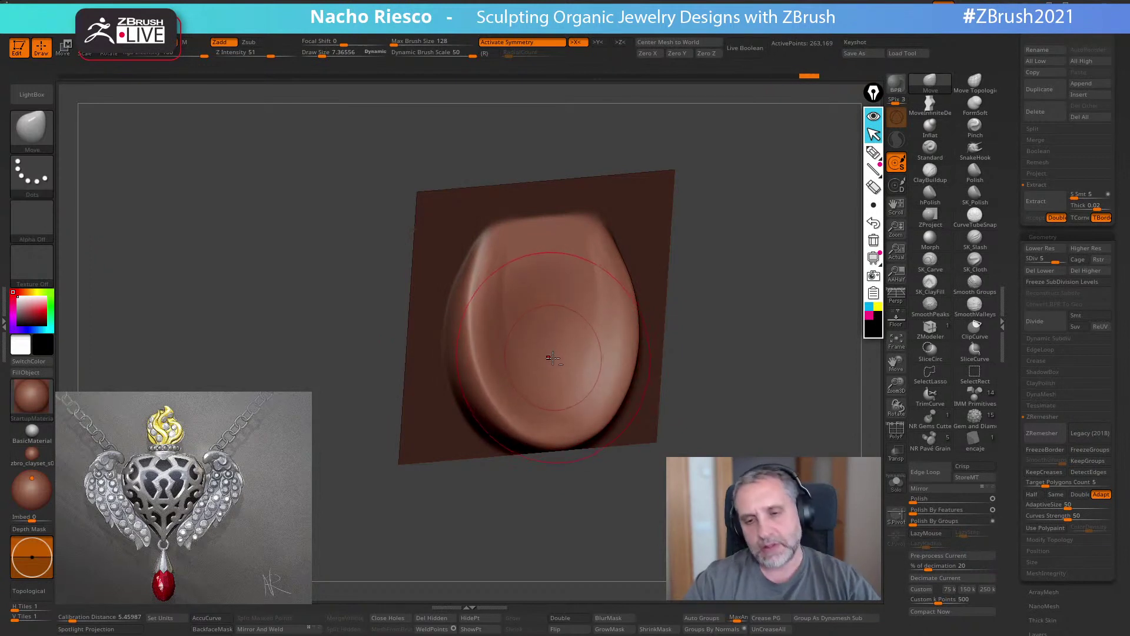
{"action": "left_click_drag", "start_coordinate": [695, 264], "coordinate": [701, 257], "text": "shift"}
{"action": "left_click_drag", "start_coordinate": [542, 270], "coordinate": [549, 264]}
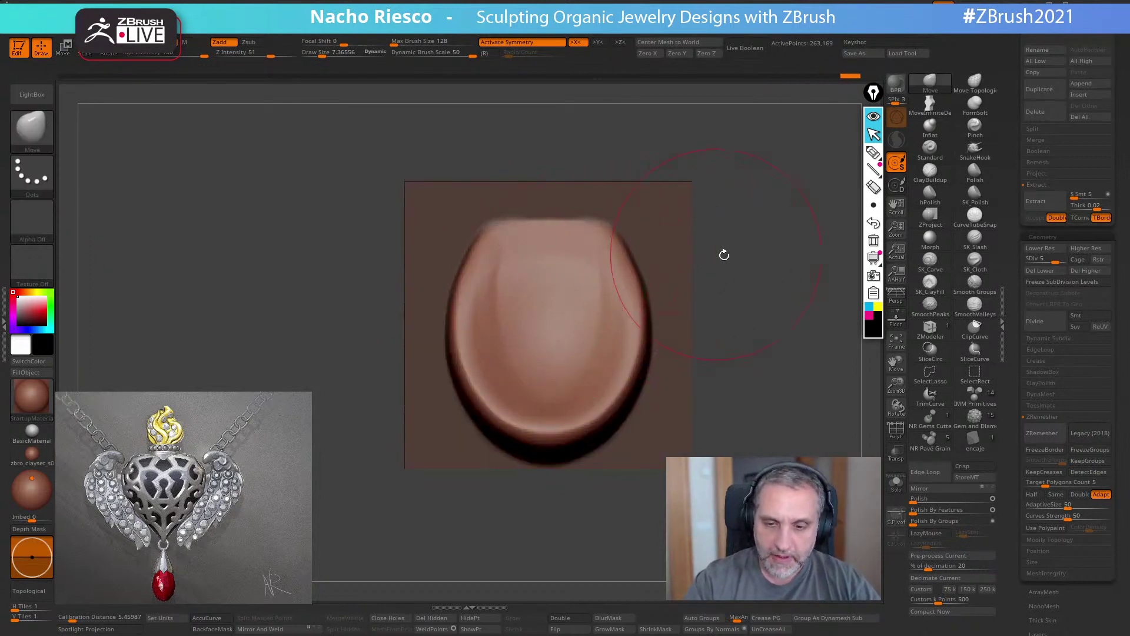
- Clear the mask from the plane and smooth the feather's inner surface
{"action": "left_click_drag", "start_coordinate": [506, 300], "coordinate": [503, 316], "text": "shift"}
{"action": "left_click_drag", "start_coordinate": [759, 307], "coordinate": [694, 336], "text": "ctrl"}
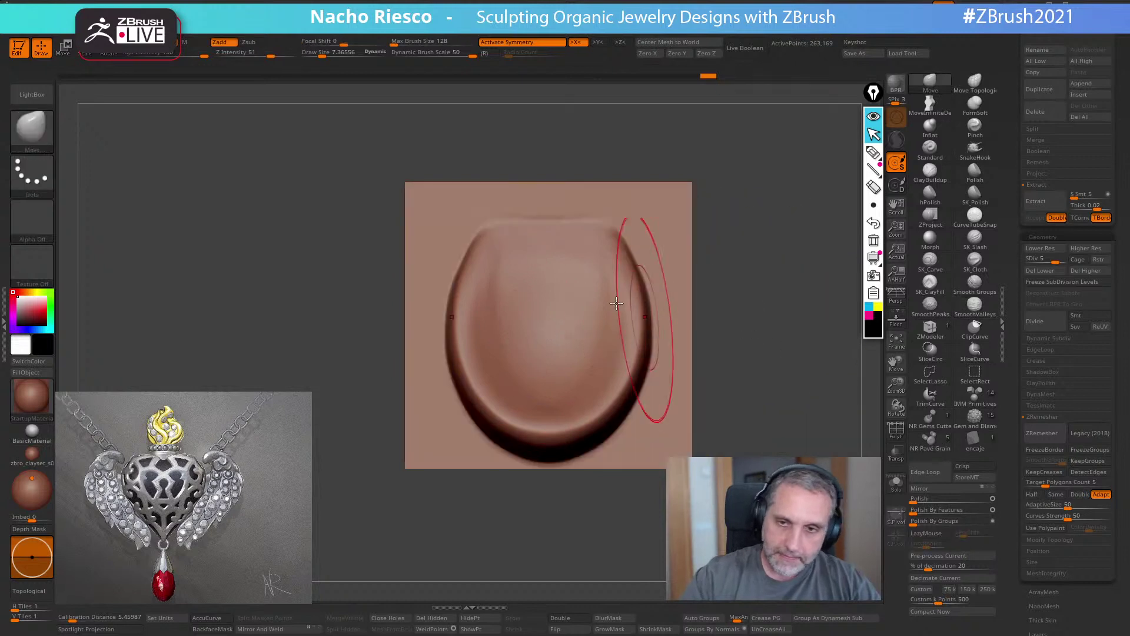
{"action": "left_click_drag", "start_coordinate": [527, 271], "coordinate": [494, 293], "text": "shift"}
- Carve parallel grooves down the feather's middle with the SK_Slash brush to form a quill, smoothing where they fade out
{"action": "mouse_move", "coordinate": [764, 339]}
{"action": "left_mouse_down", "text": "alt"}
{"action": "mouse_move", "coordinate": [767, 309]}
{"action": "mouse_move", "coordinate": [762, 343]}
{"action": "mouse_move", "coordinate": [772, 338]}
{"action": "left_mouse_up", "text": "alt"}
{"action": "left_click", "coordinate": [974, 239]}
{"action": "key", "text": "s"}
{"action": "mouse_move", "coordinate": [565, 262]}
{"action": "left_mouse_down"}
{"action": "mouse_move", "coordinate": [537, 257]}
{"action": "mouse_move", "coordinate": [539, 339]}
{"action": "left_mouse_up"}
{"action": "left_click_drag", "start_coordinate": [542, 227], "coordinate": [550, 392]}
{"action": "left_click_drag", "start_coordinate": [542, 228], "coordinate": [544, 380]}
{"action": "left_click_drag", "start_coordinate": [574, 447], "coordinate": [575, 430]}
{"action": "key", "text": "shift"}
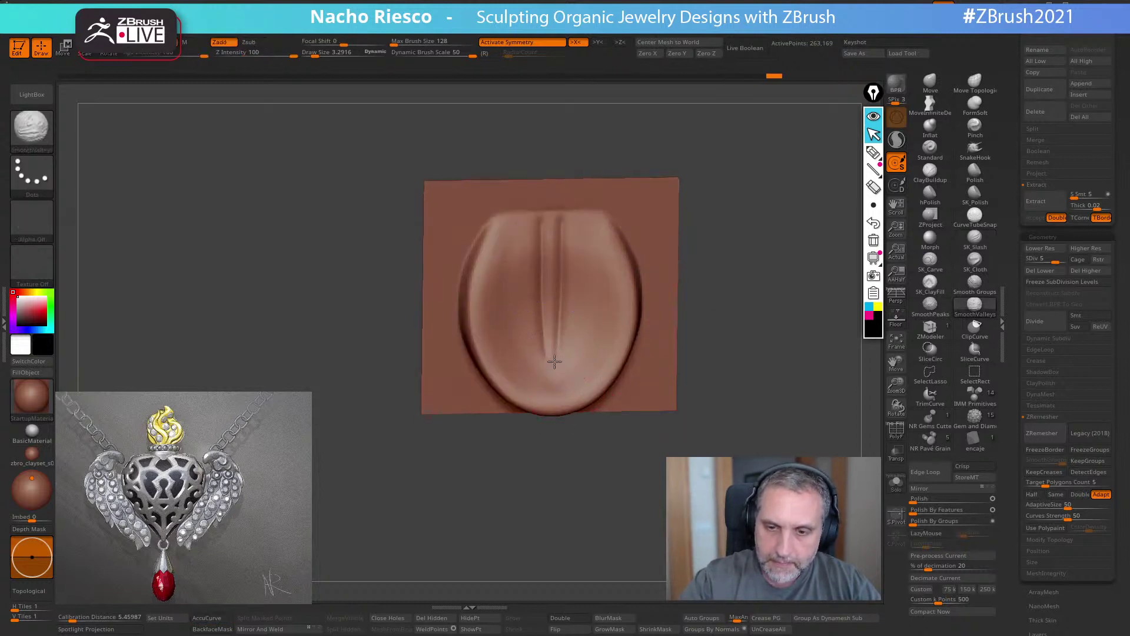
- Refine the quill grooves near the feather's flat end with SK_Slash at a draw size of about 1.7
{"action": "left_click_drag", "start_coordinate": [704, 418], "coordinate": [700, 400], "text": "shift"}
{"action": "key", "text": "s"}
{"action": "left_click_drag", "start_coordinate": [560, 235], "coordinate": [555, 236]}
{"action": "key", "text": "shift"}
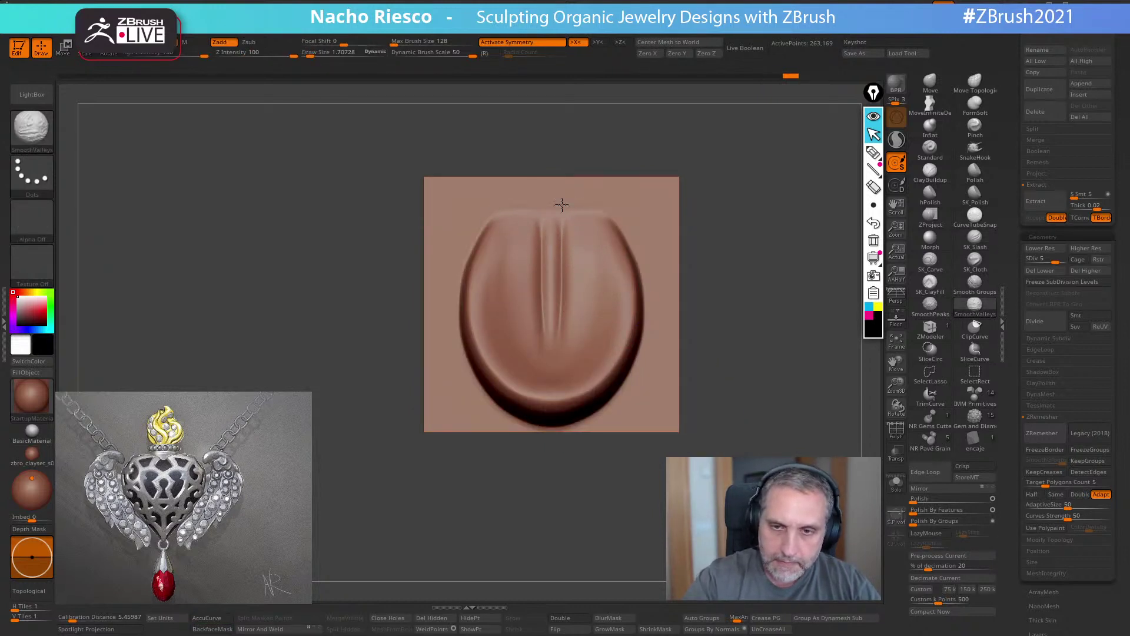
{"action": "mouse_move", "coordinate": [700, 402]}
{"action": "left_mouse_down", "text": "shift"}
{"action": "mouse_move", "coordinate": [757, 361]}
{"action": "mouse_move", "coordinate": [752, 373]}
{"action": "mouse_move", "coordinate": [801, 357]}
{"action": "mouse_move", "coordinate": [762, 378]}
{"action": "mouse_move", "coordinate": [763, 406]}
{"action": "mouse_move", "coordinate": [785, 366]}
{"action": "mouse_move", "coordinate": [749, 410]}
{"action": "left_mouse_up", "text": "shift"}
{"action": "left_click_drag", "start_coordinate": [748, 410], "coordinate": [745, 426], "text": "alt"}
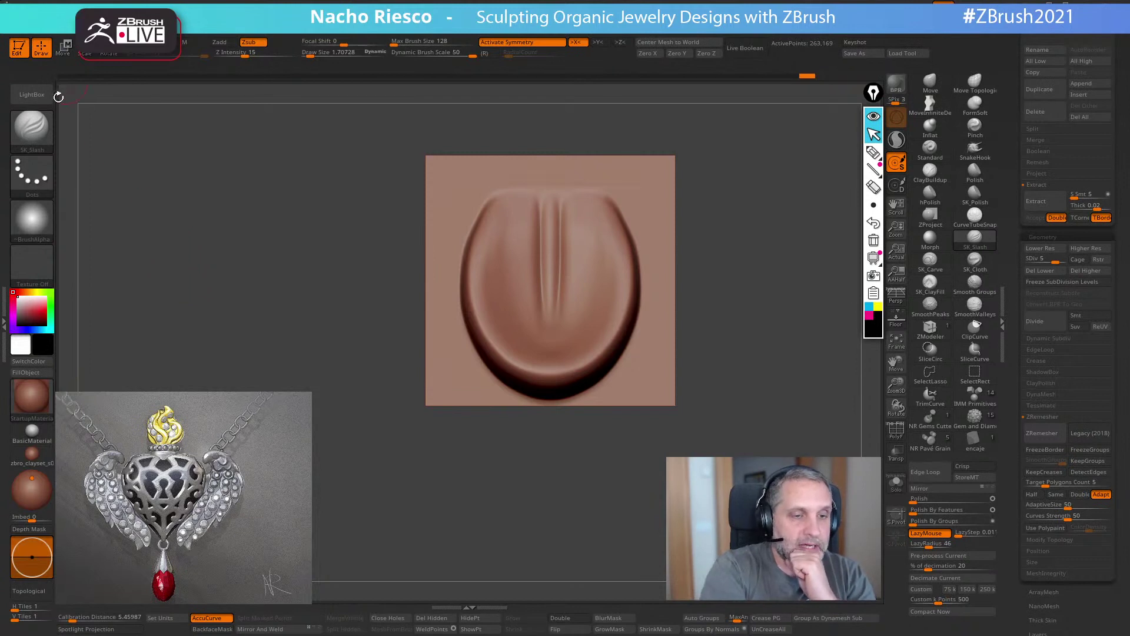
{"action": "mouse_move", "coordinate": [23, 20]}
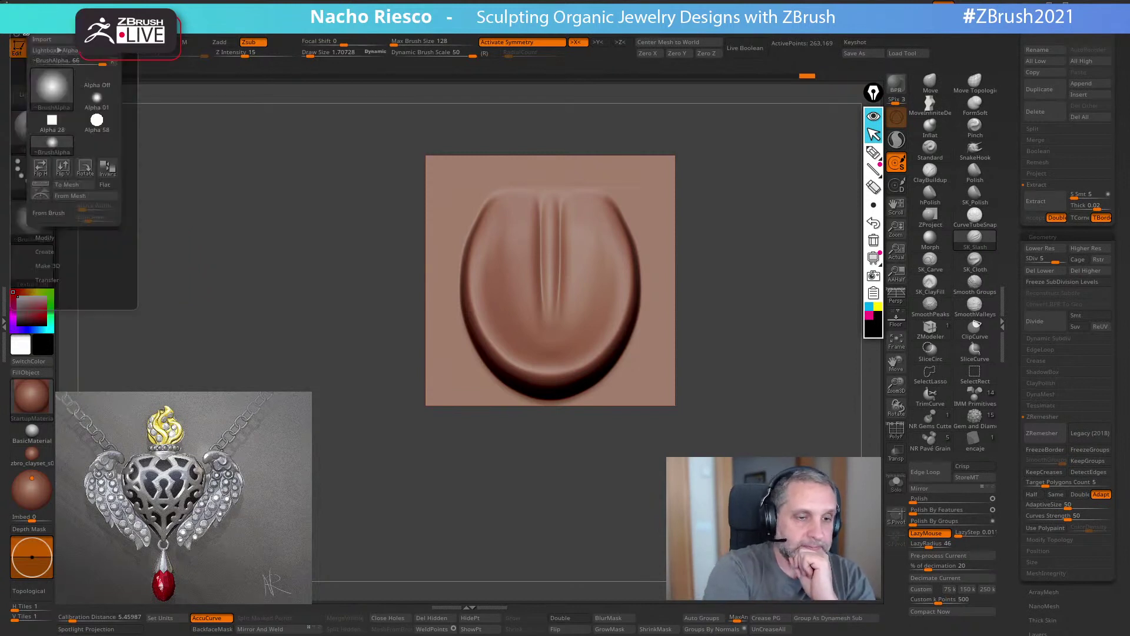
{"action": "left_click", "coordinate": [85, 197]}
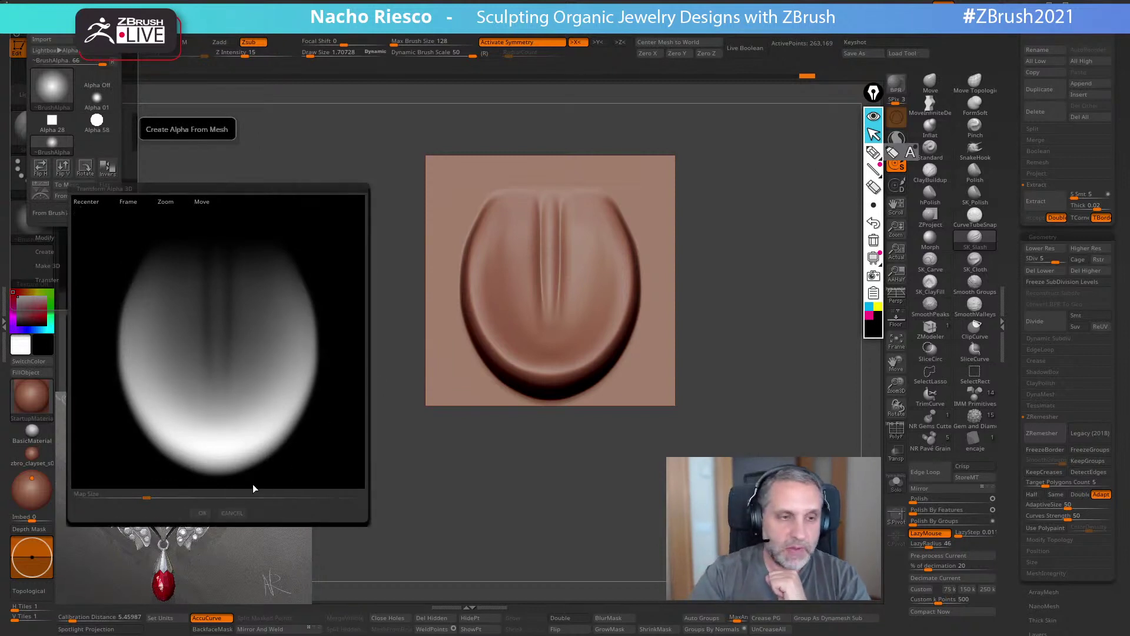
{"action": "left_click", "coordinate": [232, 512]}
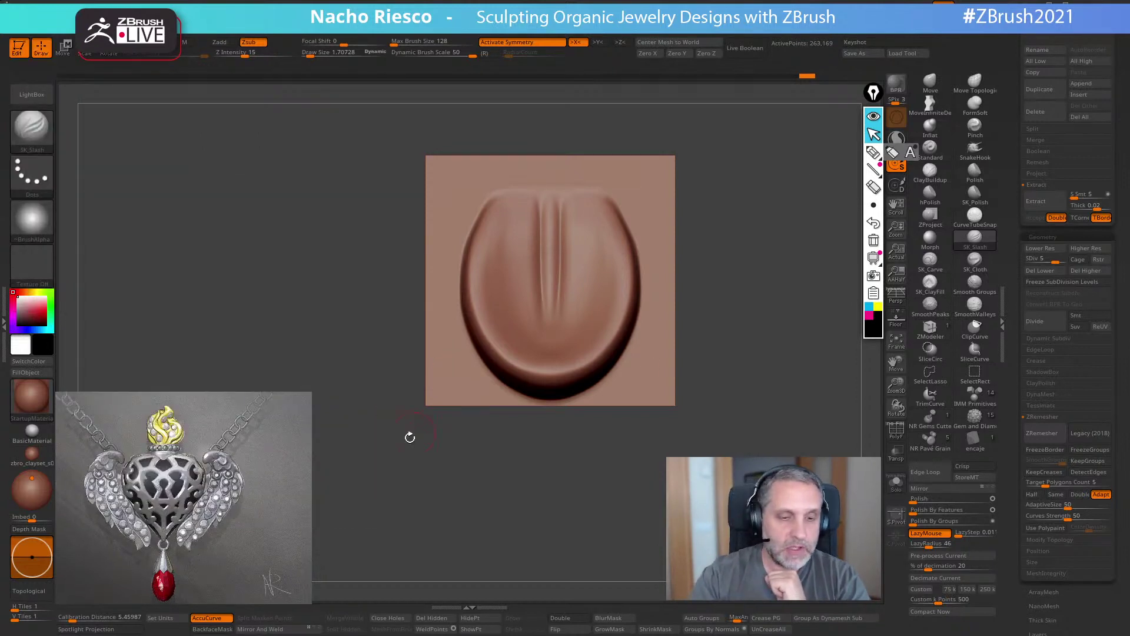
- Select the Standard brush and create a new alpha for it from the feather mesh
{"action": "left_click", "coordinate": [936, 154]}
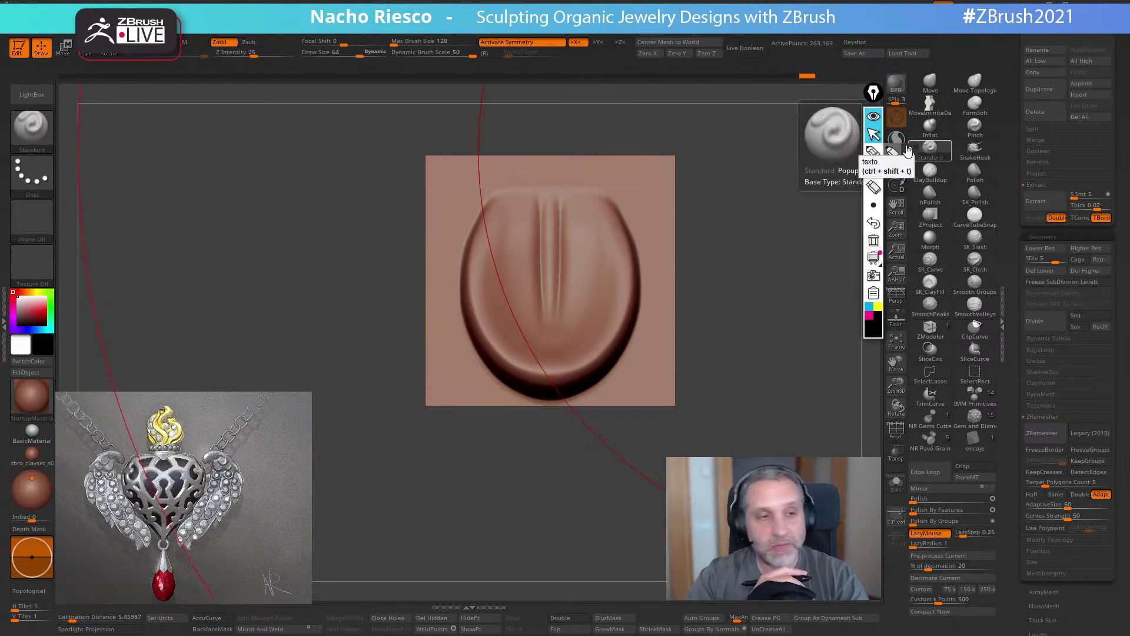
{"action": "left_click", "coordinate": [32, 219]}
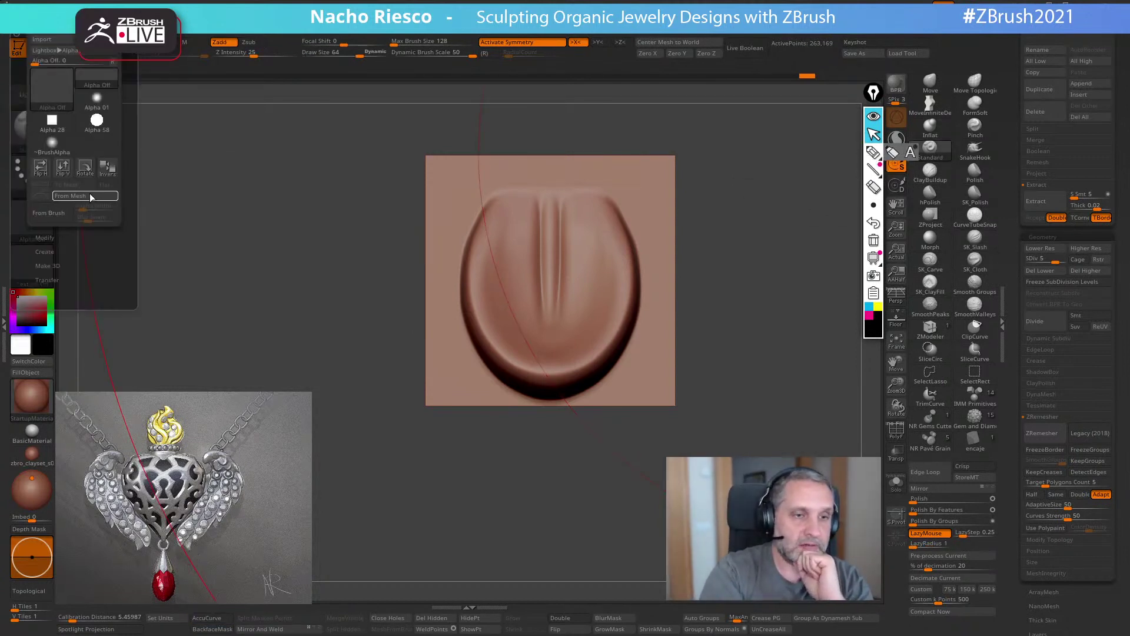
{"action": "left_click", "coordinate": [87, 193]}
{"action": "left_click", "coordinate": [203, 511]}
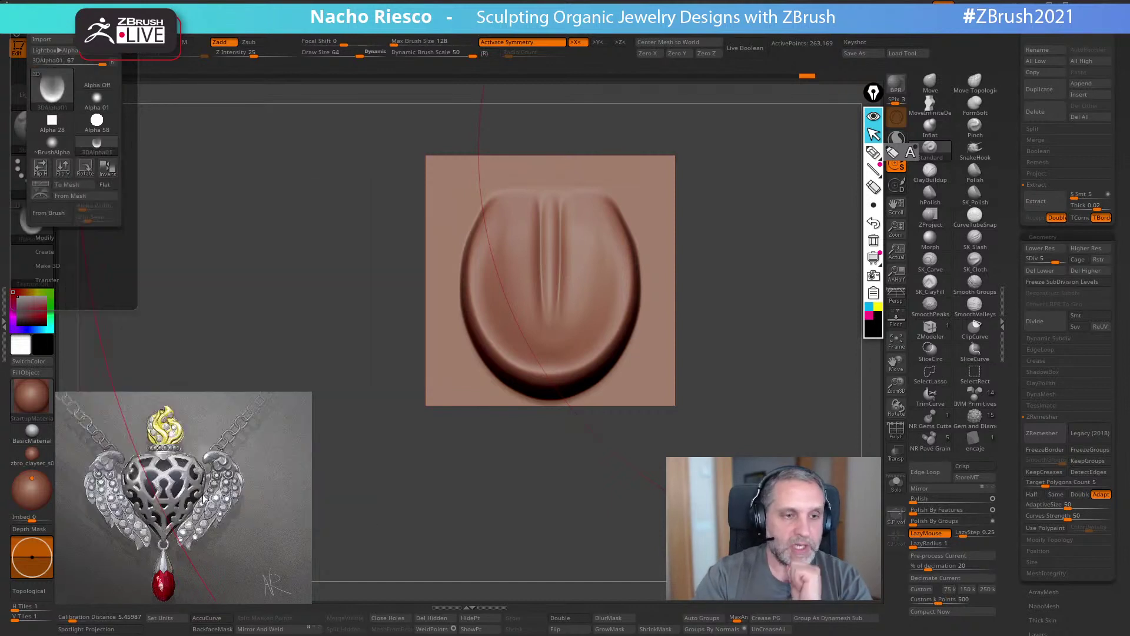
{"action": "mouse_move", "coordinate": [33, 228]}
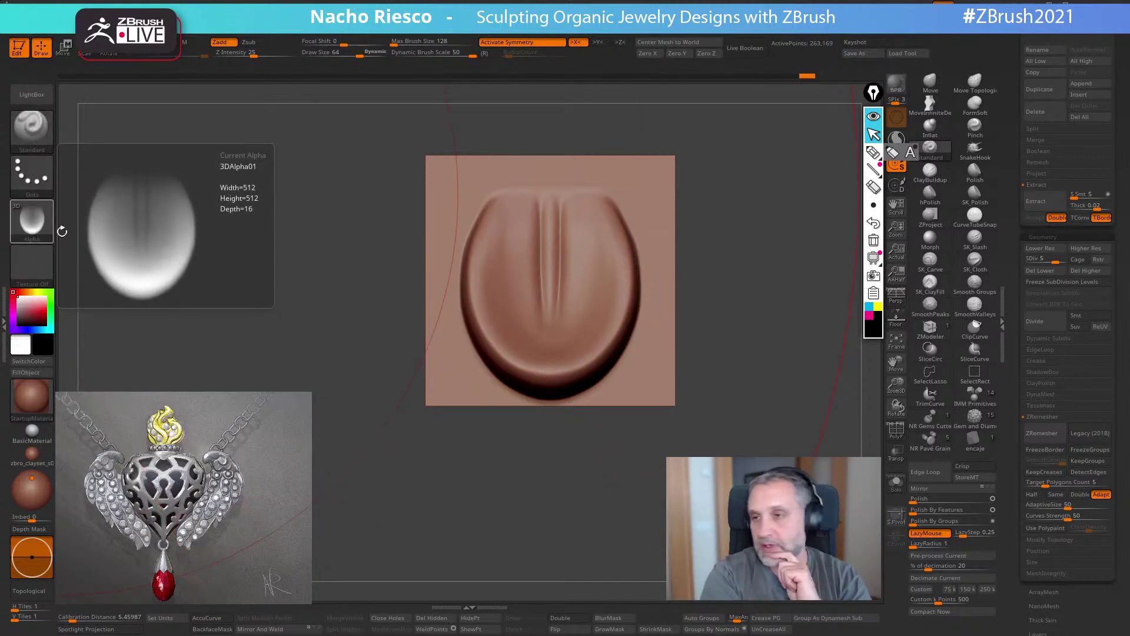
- Switch back to the pendant tool, select the curled wing base subtool and isolate it with Solo
{"action": "left_click_drag", "start_coordinate": [1016, 205], "coordinate": [1014, 307]}
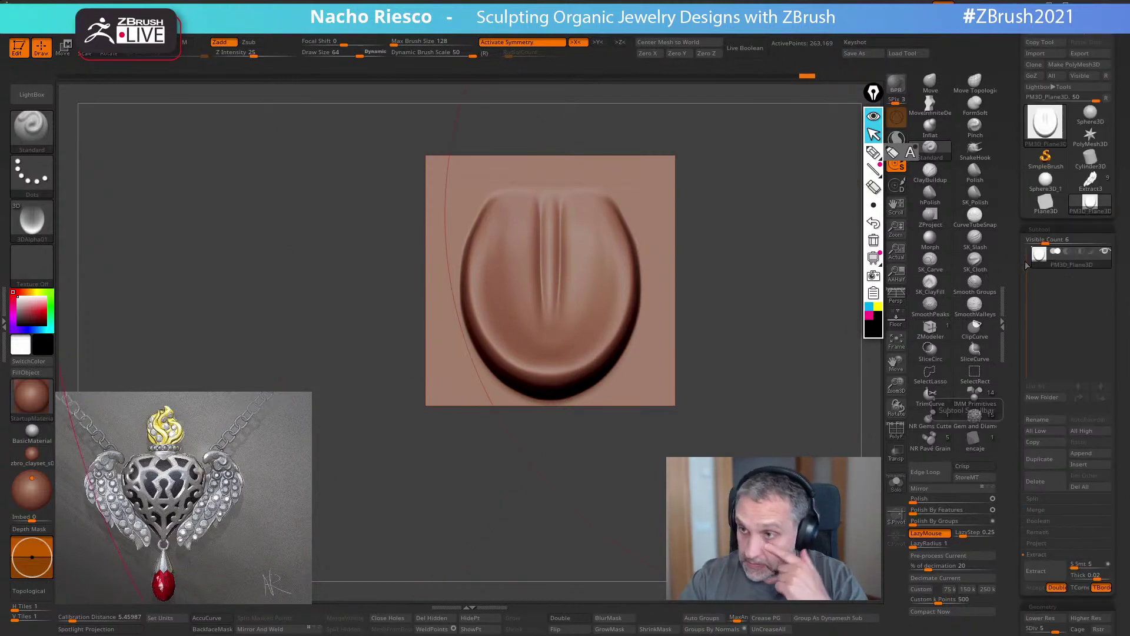
{"action": "left_click", "coordinate": [1090, 183]}
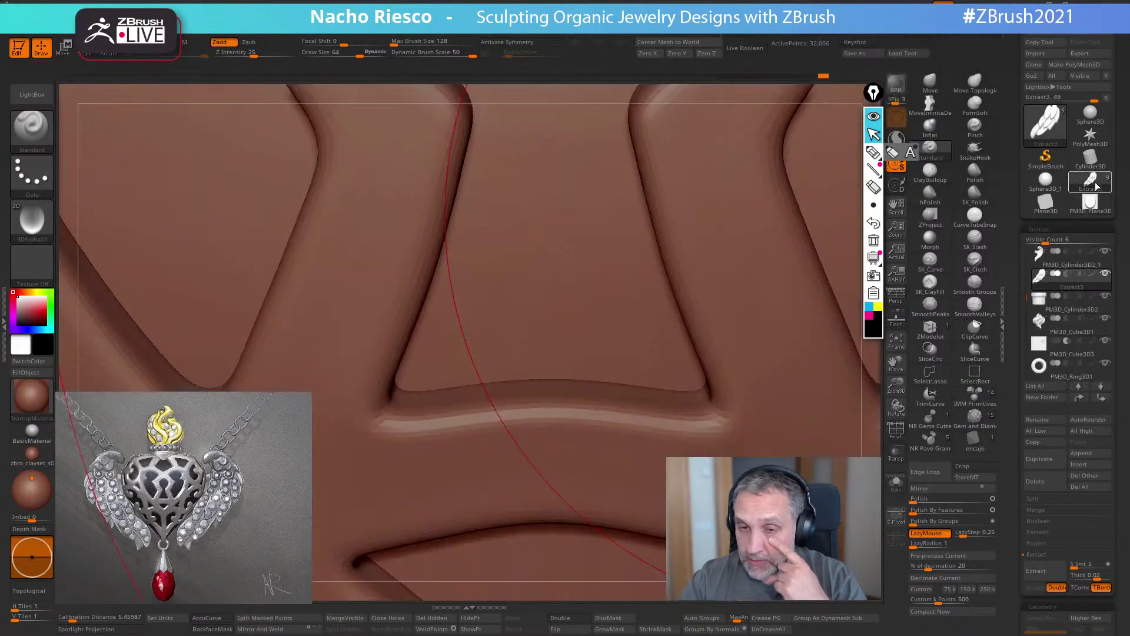
{"action": "left_click", "coordinate": [903, 347]}
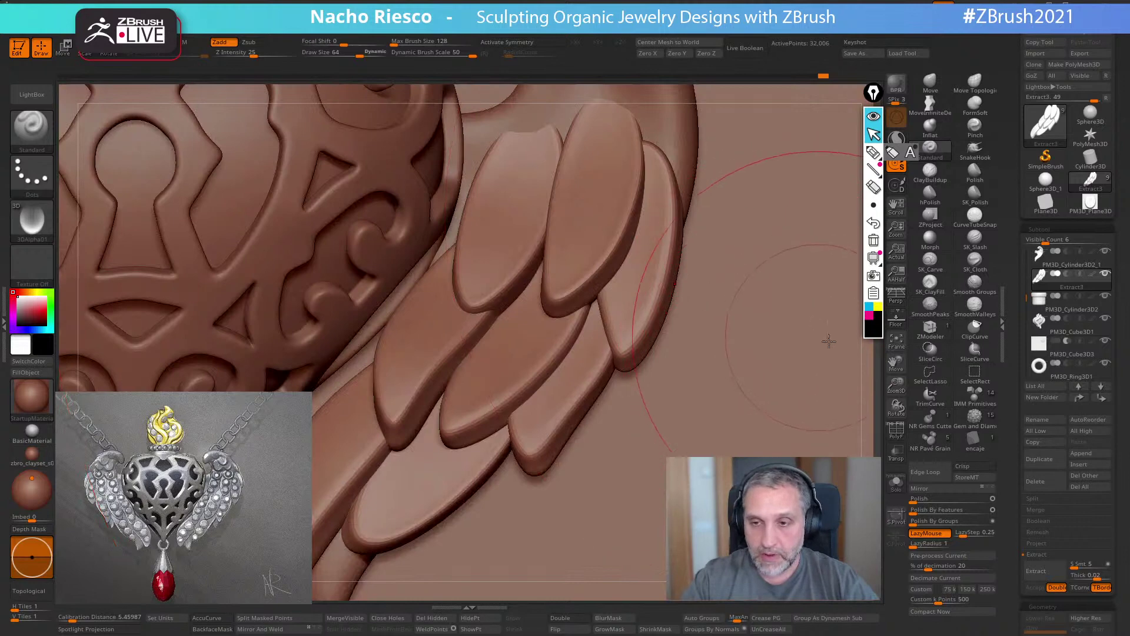
{"action": "left_click", "coordinate": [899, 346]}
{"action": "left_click_drag", "start_coordinate": [827, 347], "coordinate": [724, 340], "text": "shift"}
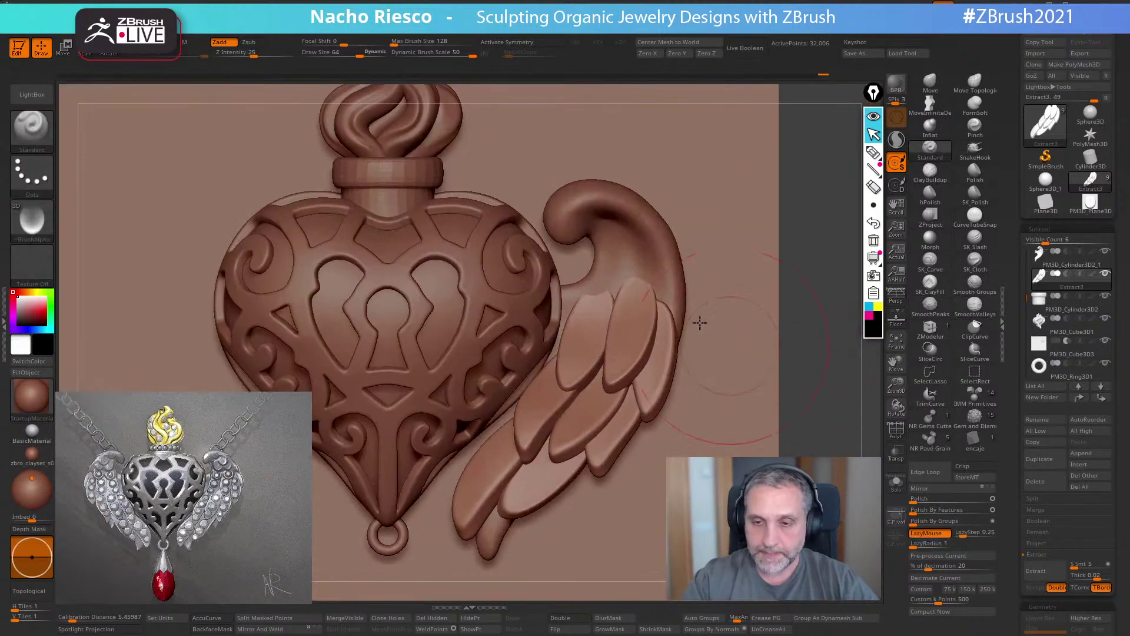
{"action": "left_click", "coordinate": [654, 261], "text": "alt"}
{"action": "left_click", "coordinate": [895, 481]}
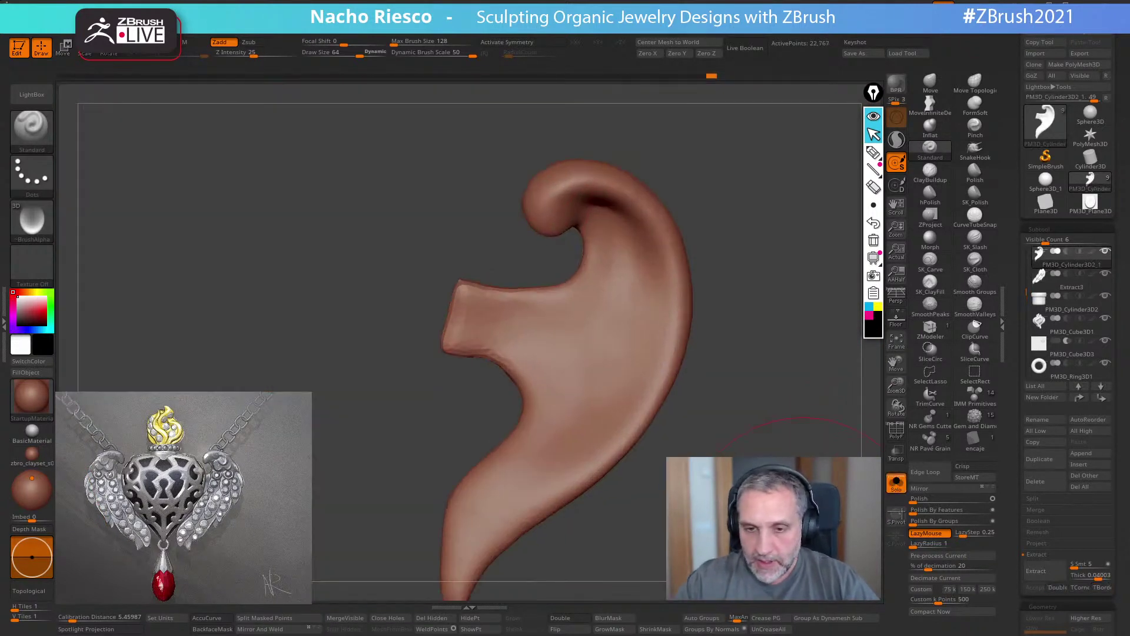
- Smooth the wing base's angular connecting stub with Sculptris Pro at a draw size of about 46, checking the wireframe density
{"action": "key", "text": "s"}
{"action": "mouse_move", "coordinate": [526, 337]}
{"action": "left_mouse_down"}
{"action": "mouse_move", "coordinate": [496, 313]}
{"action": "mouse_move", "coordinate": [530, 307]}
{"action": "left_mouse_up"}
{"action": "left_click", "coordinate": [904, 433]}
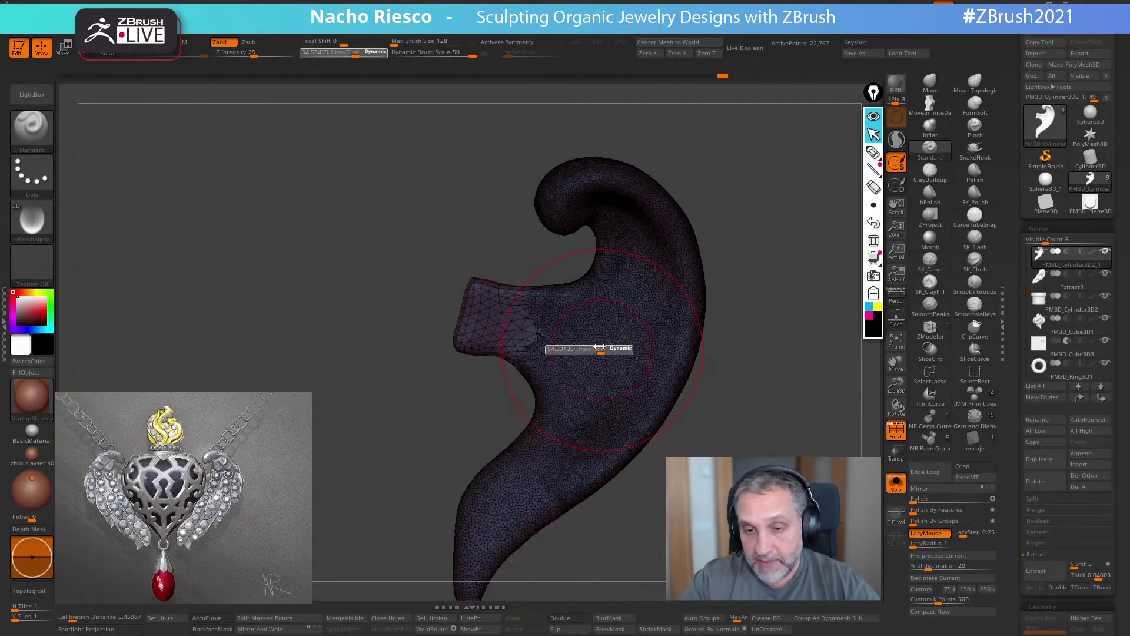
{"action": "left_click", "coordinate": [931, 305]}
{"action": "key", "text": "s"}
{"action": "mouse_move", "coordinate": [535, 323]}
{"action": "left_mouse_down"}
{"action": "mouse_move", "coordinate": [516, 316]}
{"action": "mouse_move", "coordinate": [498, 329]}
{"action": "left_mouse_up"}
{"action": "left_click", "coordinate": [896, 435]}
{"action": "left_click_drag", "start_coordinate": [803, 478], "coordinate": [788, 462], "text": "alt"}
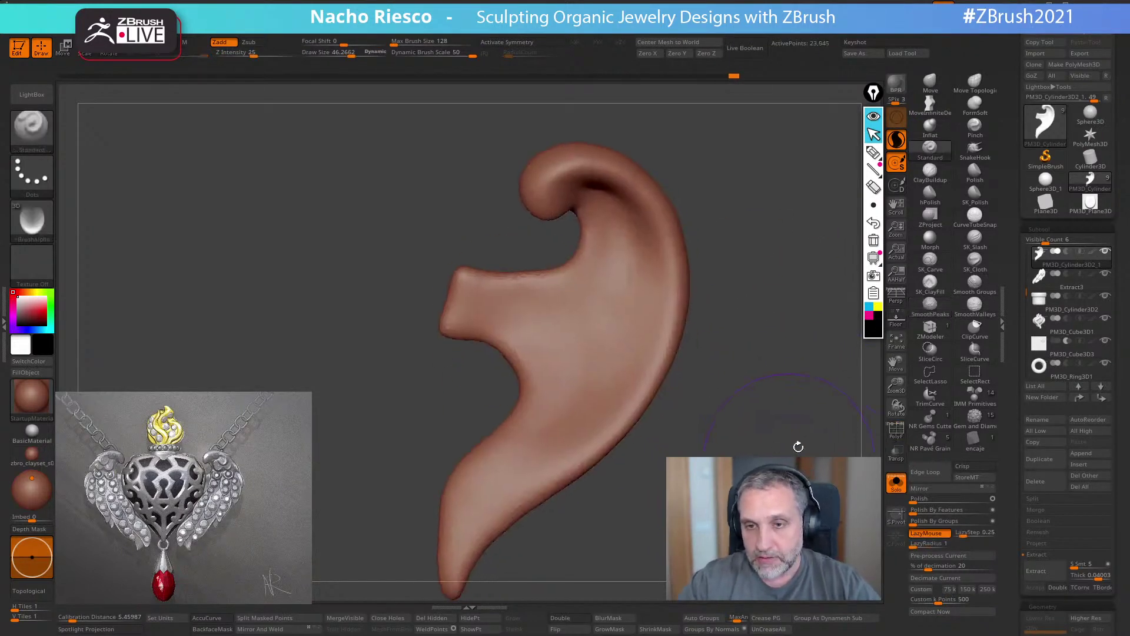
- Open the wing base's DynaMesh geometry settings and the DynaMesh Utility plugin
{"action": "scroll", "coordinate": [1011, 490], "scroll_direction": "down", "scroll_amount": 5}
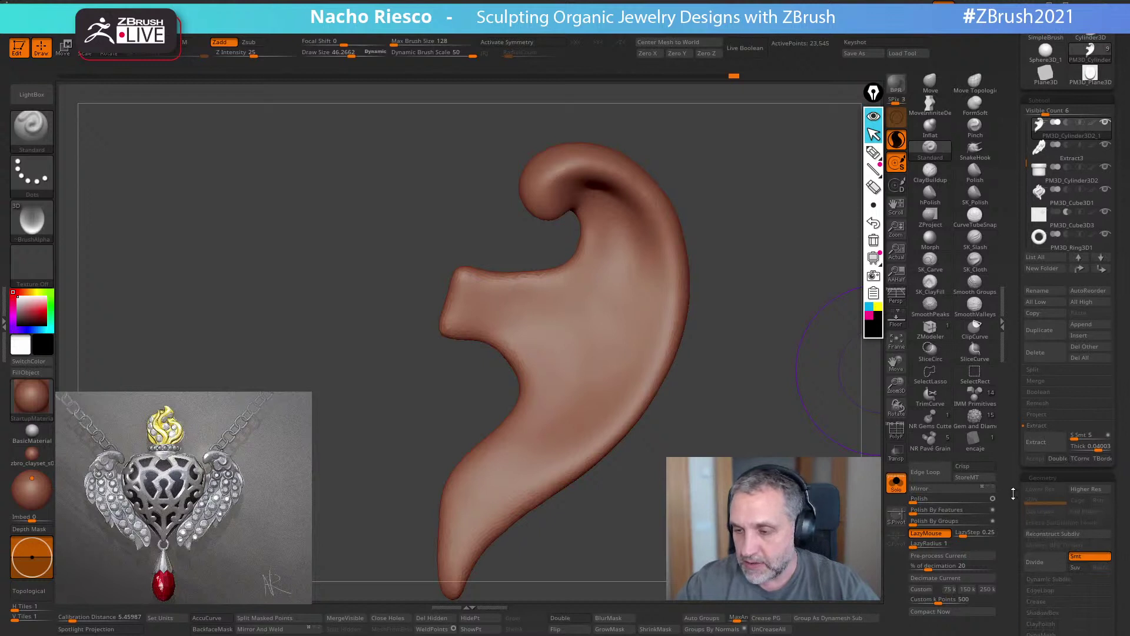
{"action": "scroll", "coordinate": [1013, 495], "scroll_direction": "down", "scroll_amount": 4}
{"action": "scroll", "coordinate": [1003, 432], "scroll_direction": "up", "scroll_amount": 2}
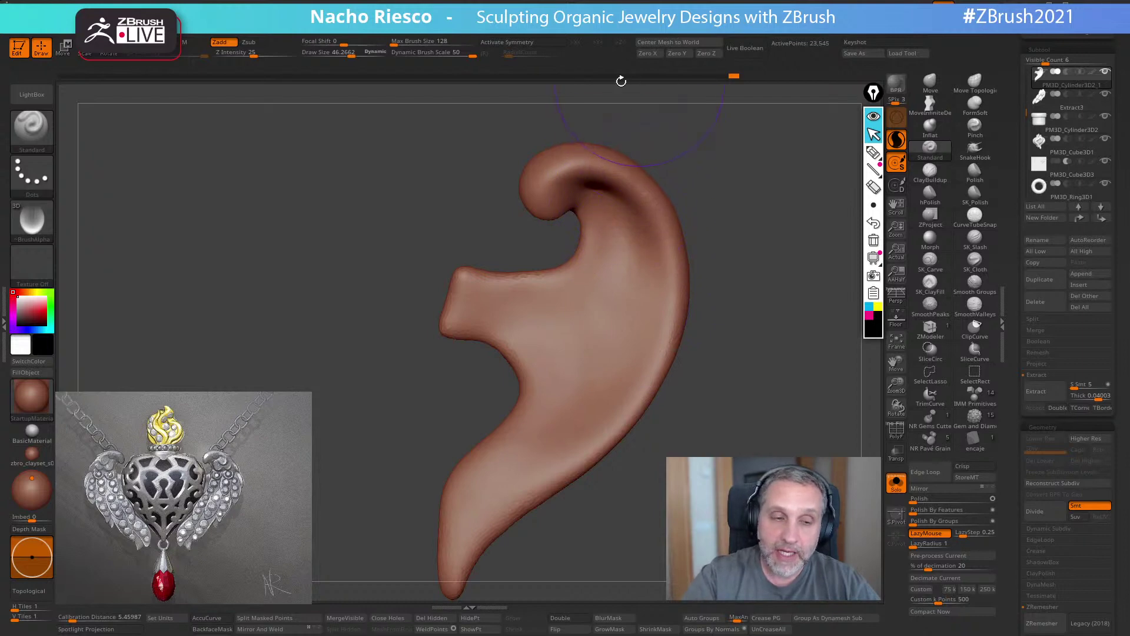
{"action": "left_click", "coordinate": [4, 321]}
{"action": "left_click_drag", "start_coordinate": [1016, 542], "coordinate": [1023, 431]}
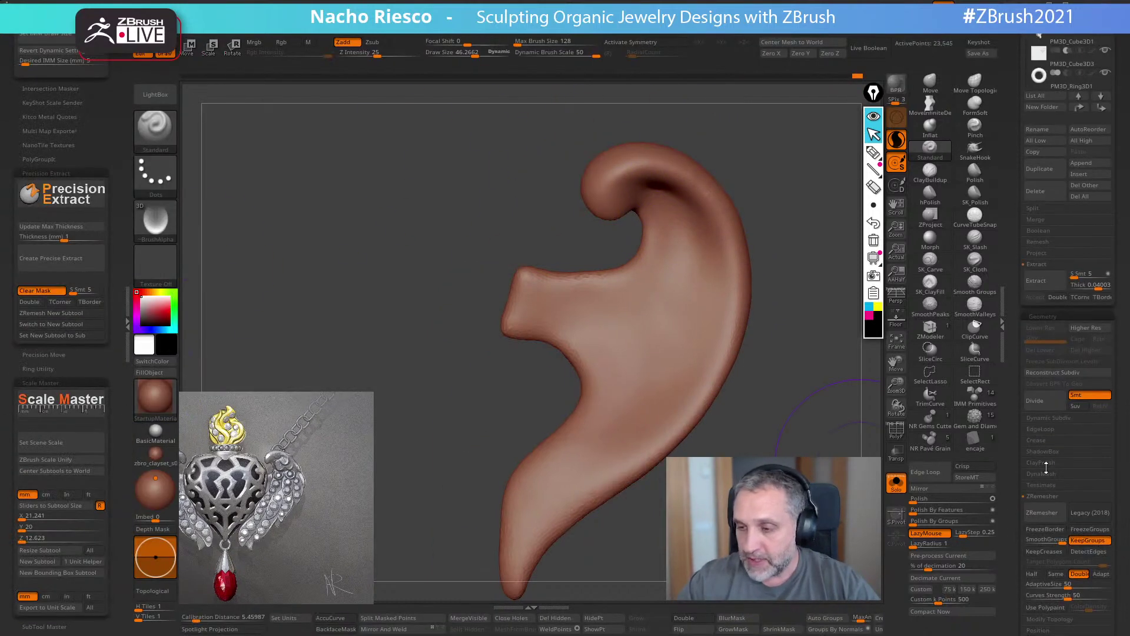
{"action": "left_click", "coordinate": [1048, 474]}
{"action": "left_click_drag", "start_coordinate": [95, 132], "coordinate": [86, 247]}
{"action": "left_click", "coordinate": [61, 209]}
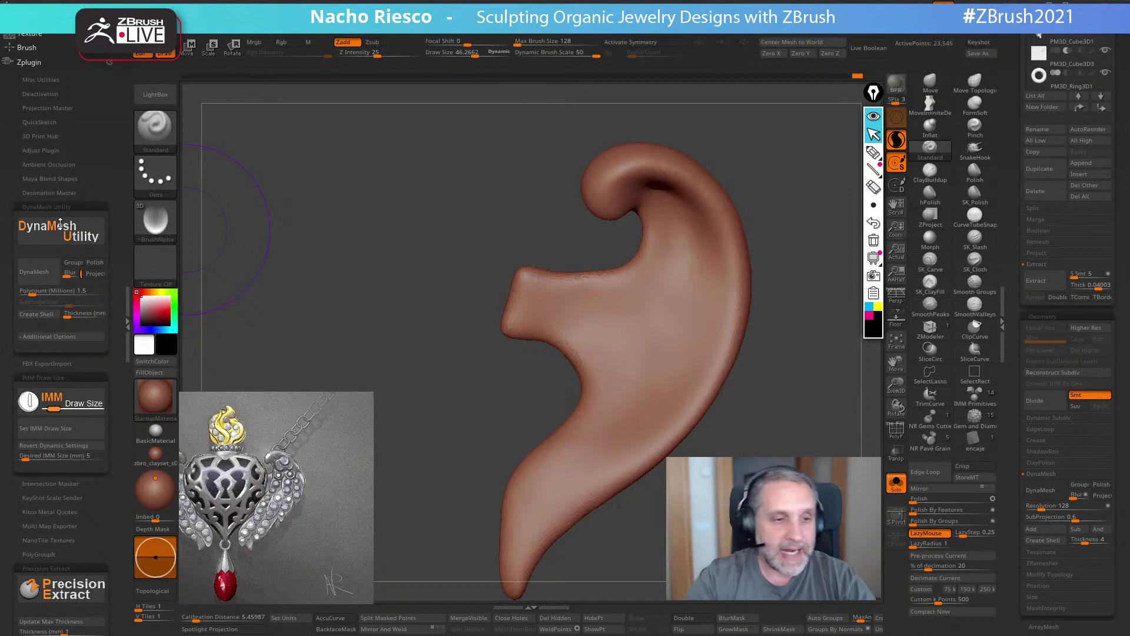
- DynaMesh the wing base through the DynaMesh Utility with a target polycount of 1 million and Blur at 0
{"action": "left_click", "coordinate": [67, 290]}
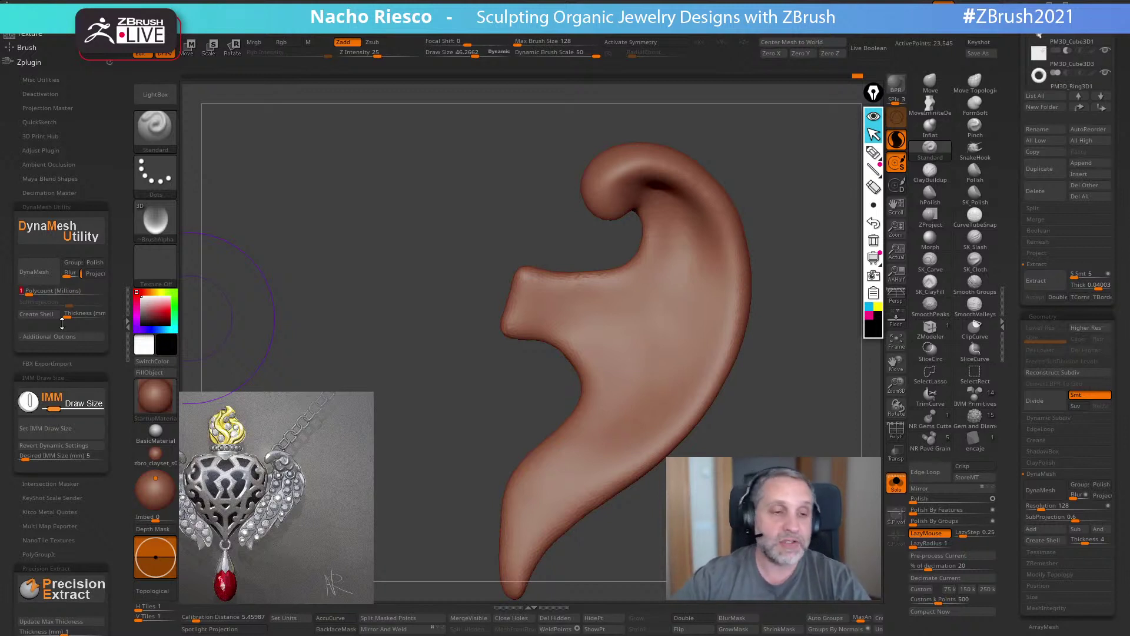
{"action": "left_click", "coordinate": [66, 274]}
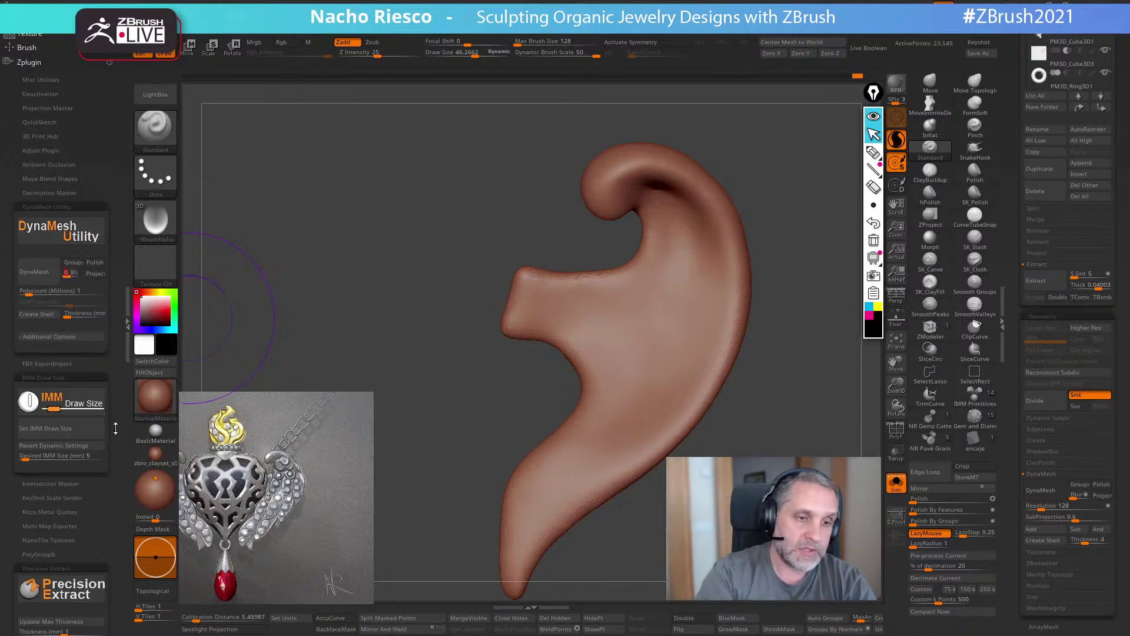
{"action": "key", "text": "Return"}
{"action": "left_click", "coordinate": [39, 278]}
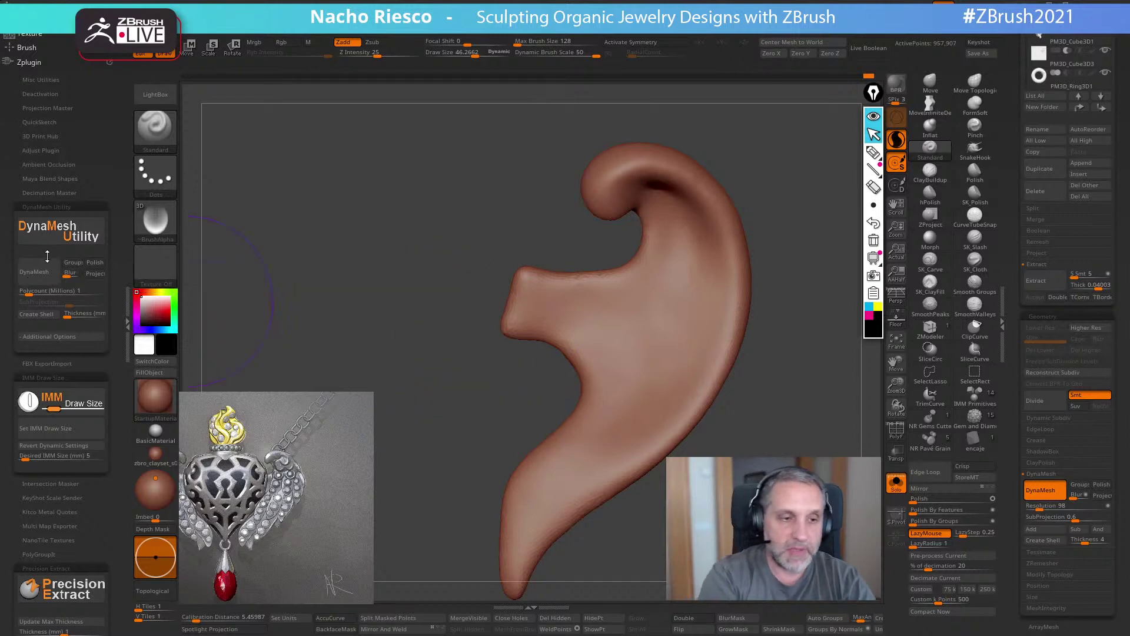
{"action": "left_click", "coordinate": [49, 291]}
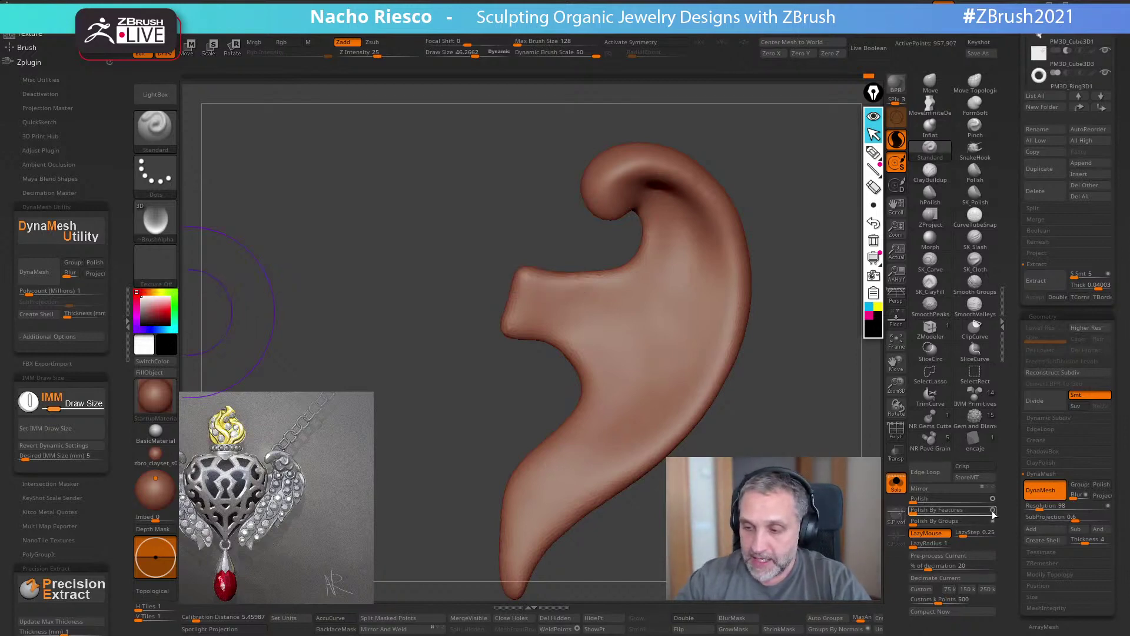
- Set the Standard brush's stroke to DragRect and its draw size to about 24, with the whole pendant shown again
{"action": "left_click", "coordinate": [896, 482]}
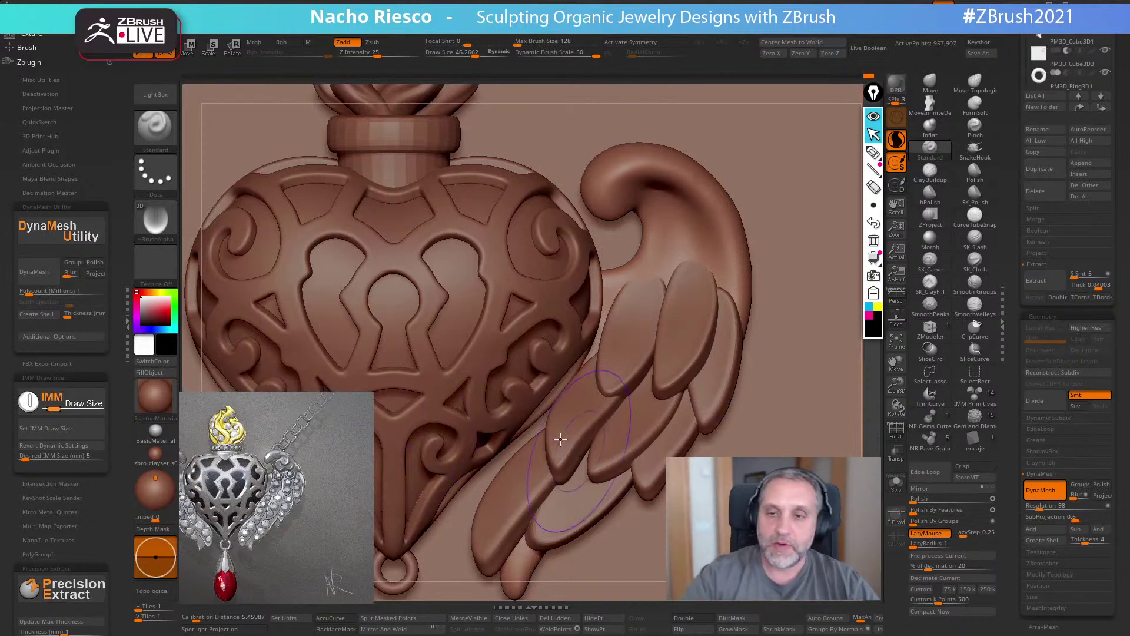
{"action": "left_click", "coordinate": [128, 322]}
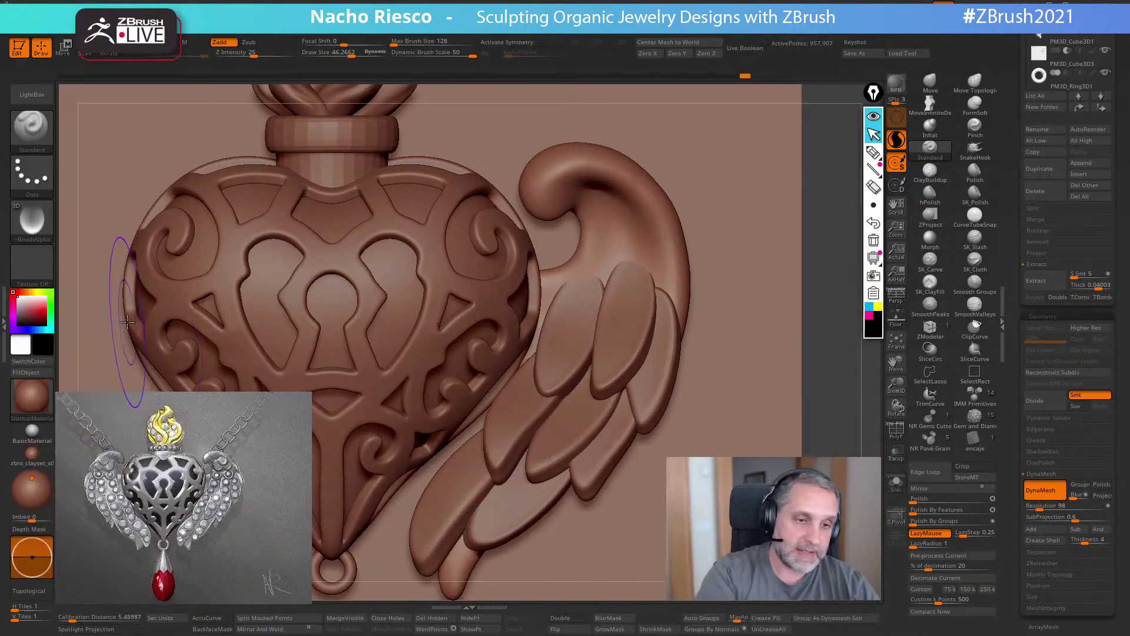
{"action": "left_click", "coordinate": [896, 483]}
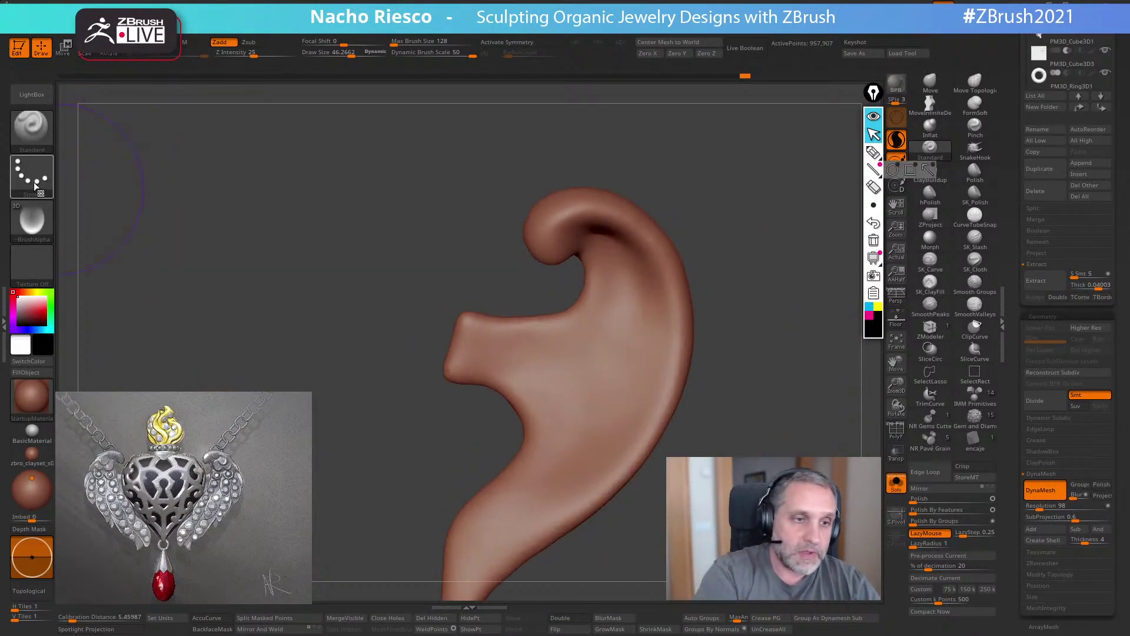
{"action": "left_click", "coordinate": [36, 183]}
{"action": "left_click", "coordinate": [136, 188]}
{"action": "mouse_move", "coordinate": [747, 265]}
{"action": "left_mouse_down"}
{"action": "mouse_move", "coordinate": [776, 277]}
{"action": "mouse_move", "coordinate": [820, 398]}
{"action": "left_mouse_up"}
{"action": "left_click", "coordinate": [896, 484]}
{"action": "key", "text": "s"}
{"action": "left_click_drag", "start_coordinate": [579, 320], "coordinate": [566, 318]}
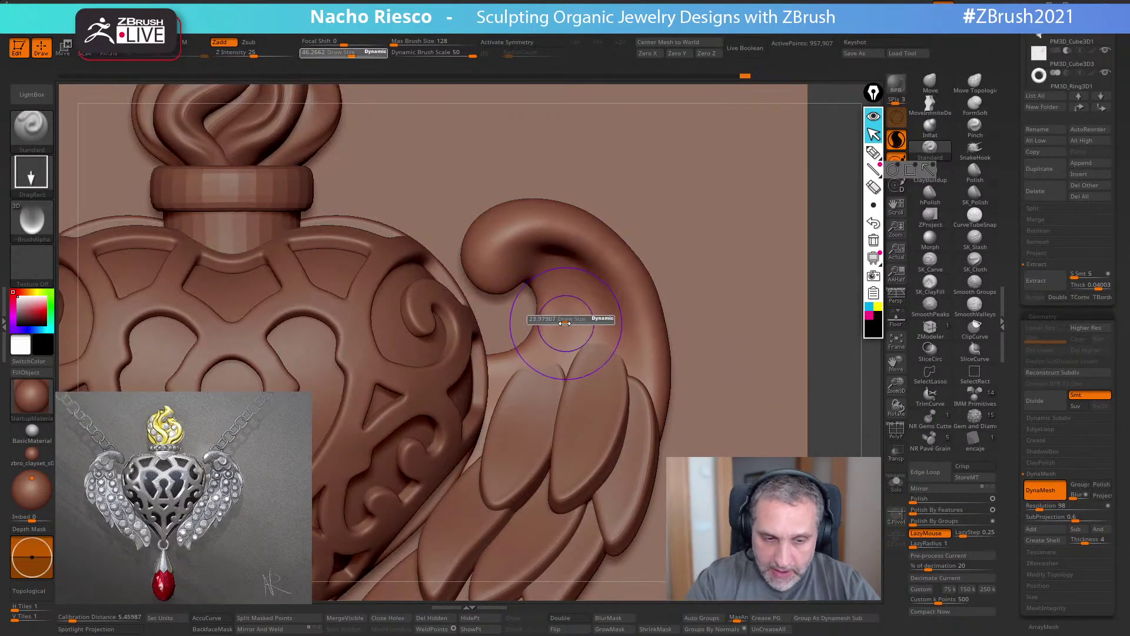
- Test feather stamps above the large feathers with Sculptris Pro off, Z Intensity raised to 100 and Focal Shift set to -40
{"action": "left_click_drag", "start_coordinate": [565, 356], "coordinate": [565, 365]}
{"action": "key", "text": "ctrl+z"}
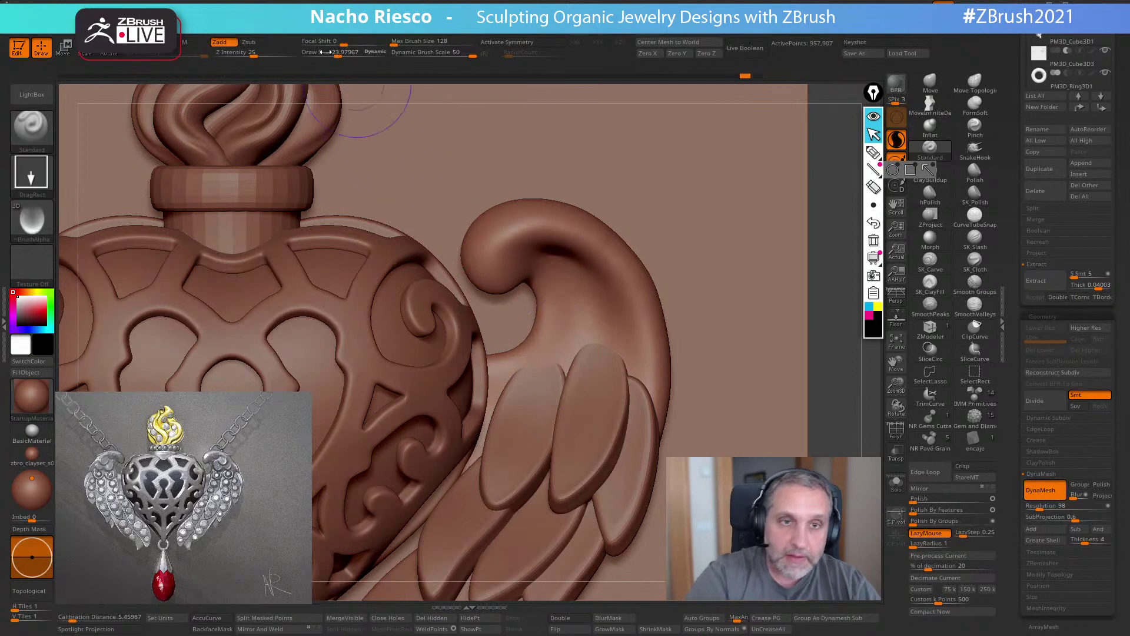
{"action": "left_click_drag", "start_coordinate": [268, 54], "coordinate": [289, 53]}
{"action": "left_click_drag", "start_coordinate": [565, 346], "coordinate": [560, 393]}
{"action": "key", "text": "ctrl+z"}
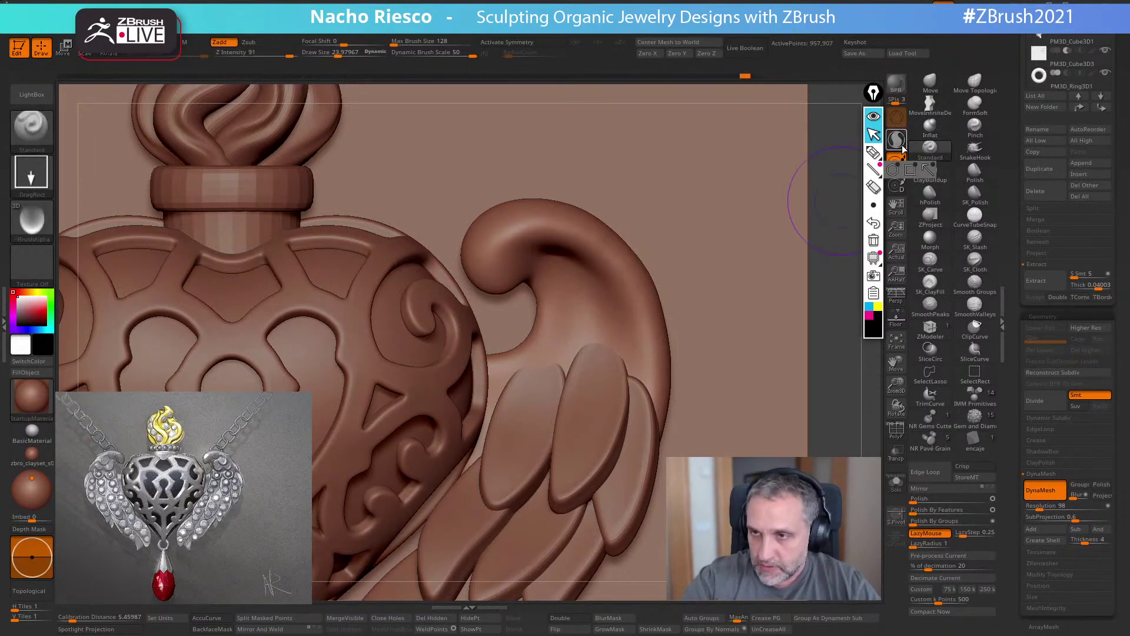
{"action": "left_click_drag", "start_coordinate": [566, 347], "coordinate": [564, 397]}
{"action": "key", "text": "ctrl+z"}
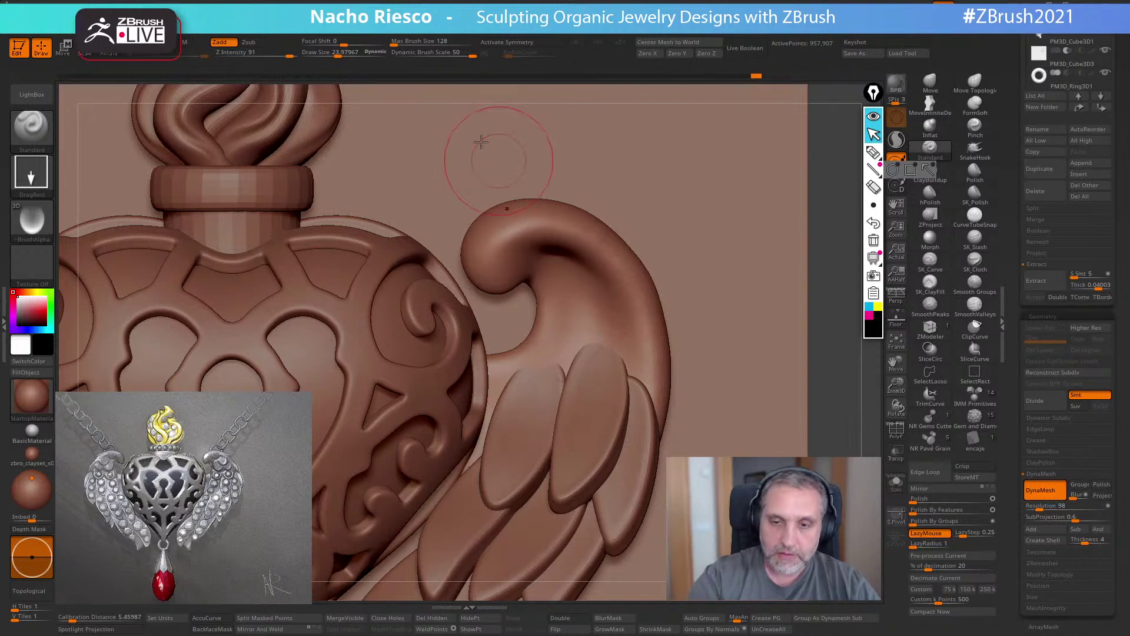
{"action": "left_click_drag", "start_coordinate": [290, 53], "coordinate": [328, 45]}
{"action": "left_click_drag", "start_coordinate": [562, 398], "coordinate": [554, 385]}
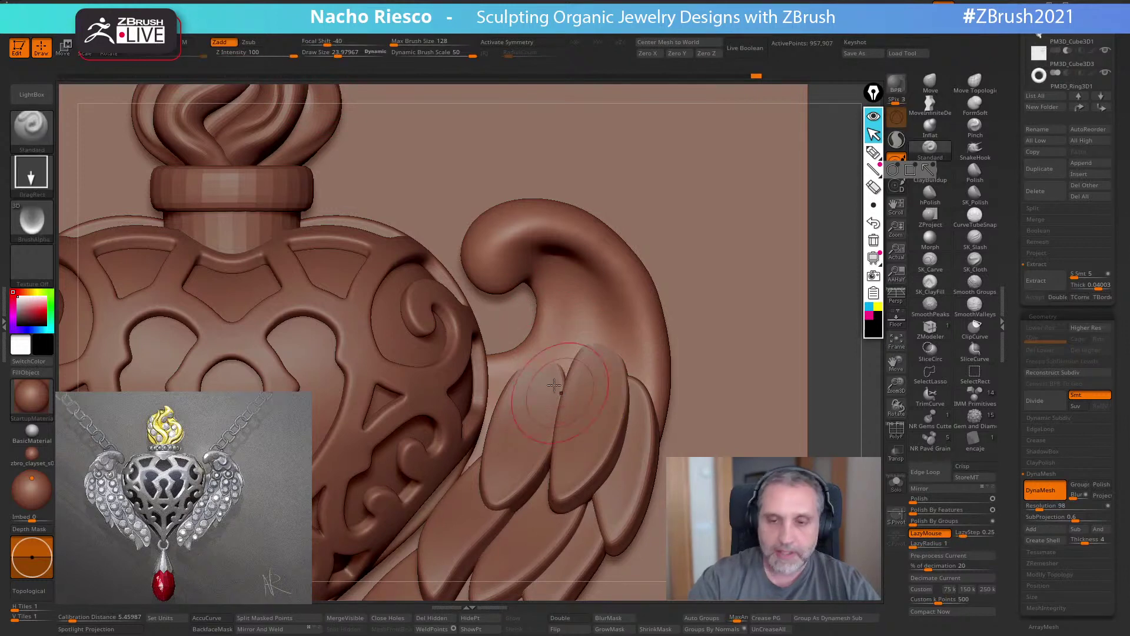
- Flip the feather alpha vertically and stamp small overlapping feathers on the upper wing just above the large feathers
{"action": "left_click", "coordinate": [32, 218]}
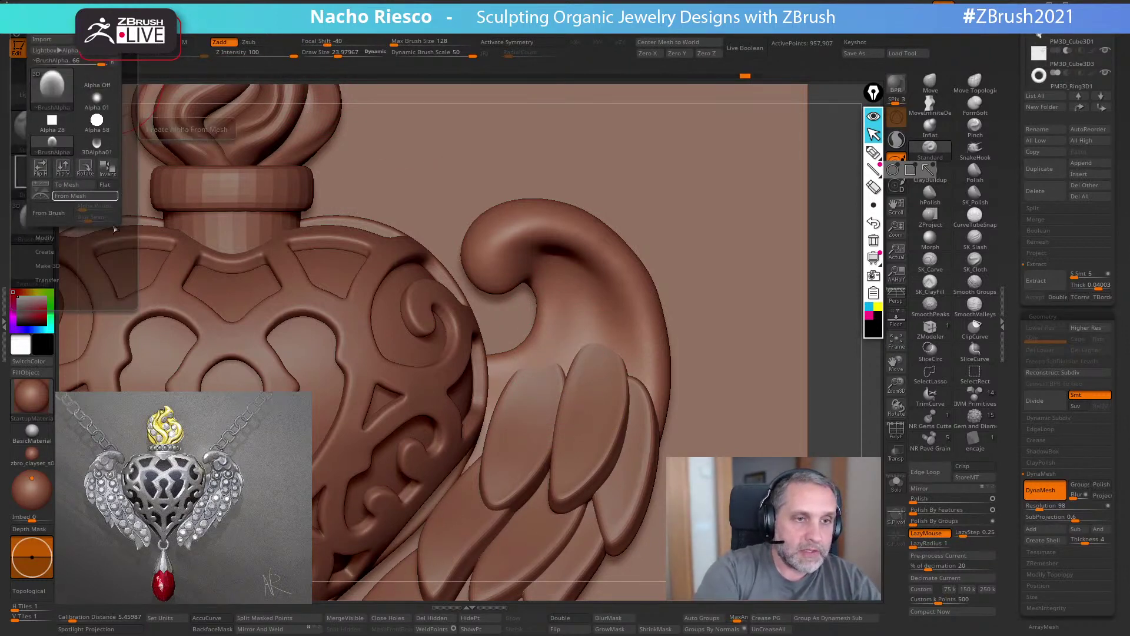
{"action": "mouse_move", "coordinate": [564, 389]}
{"action": "left_mouse_down", "text": "shift"}
{"action": "mouse_move", "coordinate": [569, 294]}
{"action": "mouse_move", "coordinate": [600, 319]}
{"action": "mouse_move", "coordinate": [606, 301]}
{"action": "mouse_move", "coordinate": [588, 289]}
{"action": "mouse_move", "coordinate": [606, 306]}
{"action": "mouse_move", "coordinate": [572, 258]}
{"action": "mouse_move", "coordinate": [601, 246]}
{"action": "left_mouse_up", "text": "shift"}
{"action": "key", "text": "ctrl+z"}
{"action": "key", "text": "ctrl+z"}
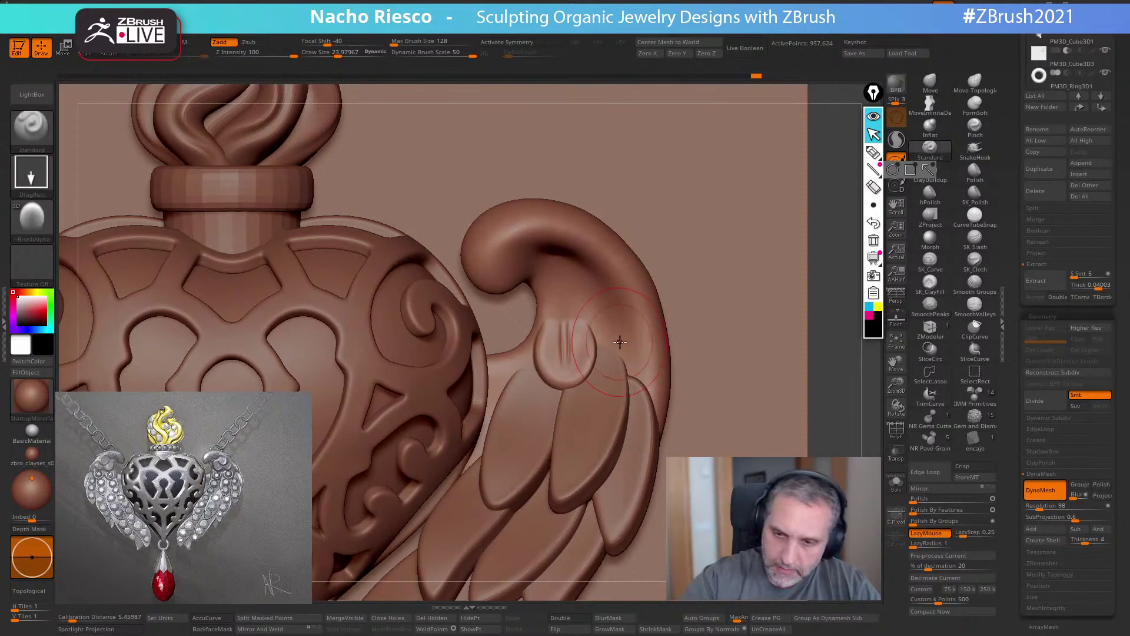
{"action": "left_click_drag", "start_coordinate": [619, 346], "coordinate": [569, 221]}
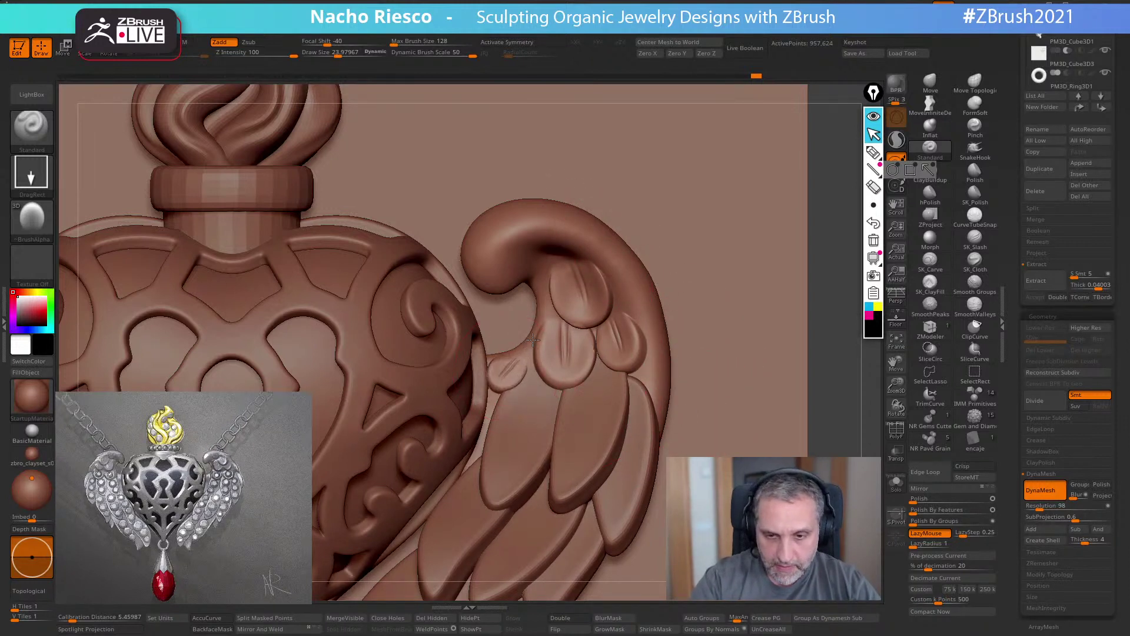
{"action": "left_click_drag", "start_coordinate": [515, 363], "coordinate": [533, 330]}
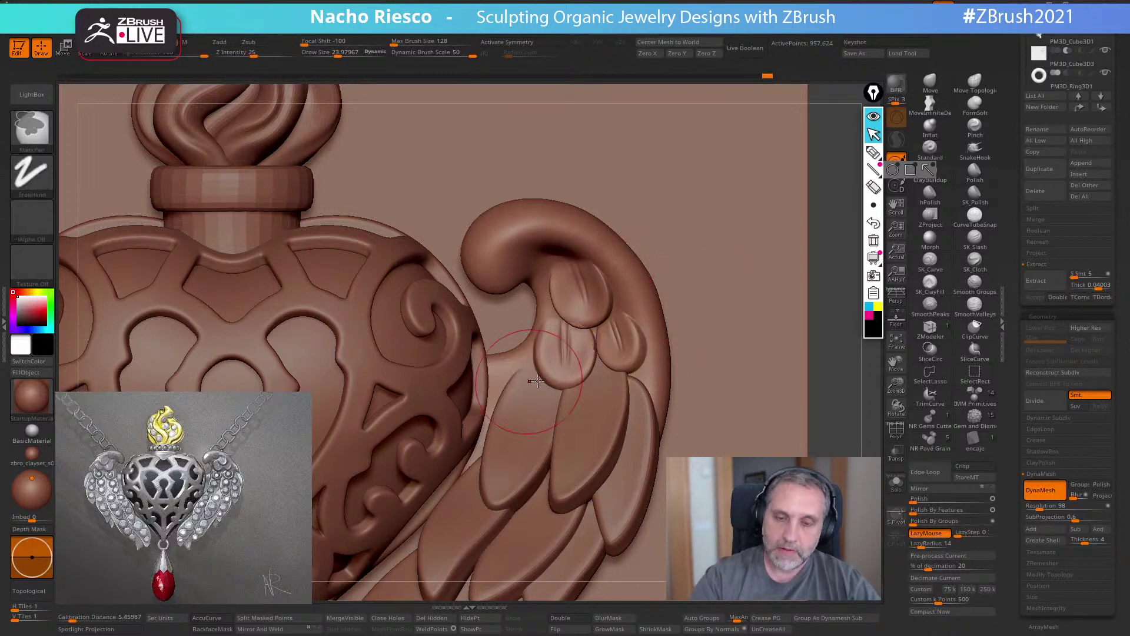
- Stamp a feather where the isolated wing base meets the connecting stub, show the full pendant and undo the extra trial stamps
{"action": "left_click", "coordinate": [895, 483]}
{"action": "left_click_drag", "start_coordinate": [846, 452], "coordinate": [854, 452]}
{"action": "left_click_drag", "start_coordinate": [505, 366], "coordinate": [548, 323]}
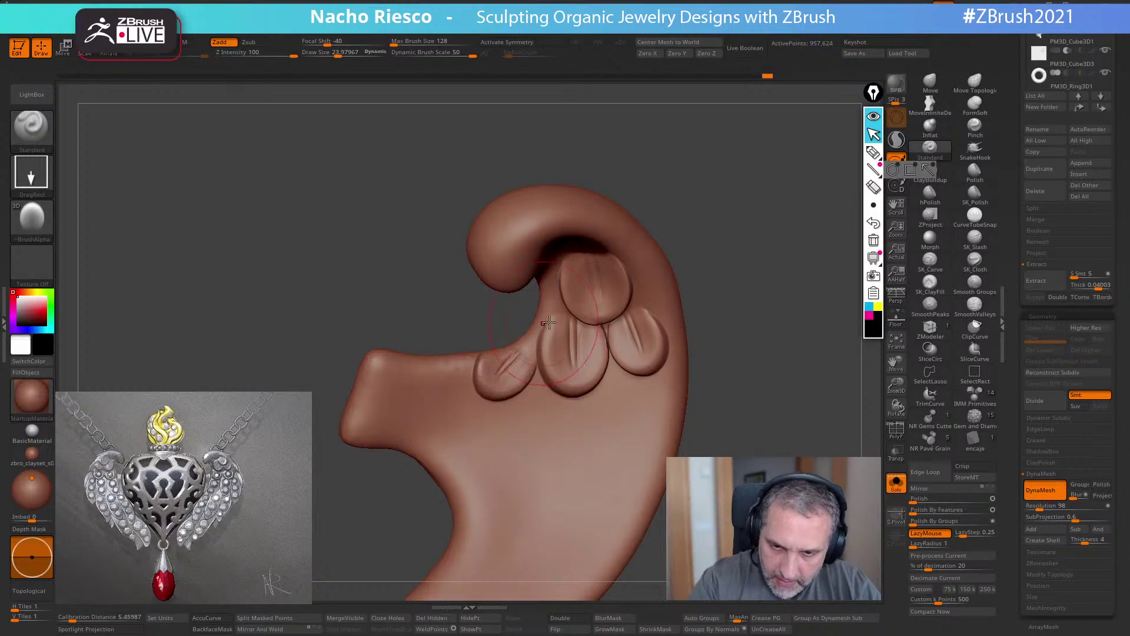
{"action": "left_click", "coordinate": [896, 483]}
{"action": "left_click_drag", "start_coordinate": [853, 438], "coordinate": [839, 471], "text": "shift"}
{"action": "key", "text": "ctrl+z"}
{"action": "mouse_move", "coordinate": [502, 348]}
{"action": "left_mouse_down"}
{"action": "mouse_move", "coordinate": [527, 309]}
{"action": "mouse_move", "coordinate": [515, 295]}
{"action": "mouse_move", "coordinate": [503, 336]}
{"action": "mouse_move", "coordinate": [515, 300]}
{"action": "left_mouse_up"}
{"action": "key", "text": "ctrl+z"}
{"action": "right_click_drag", "start_coordinate": [513, 296], "coordinate": [649, 230]}
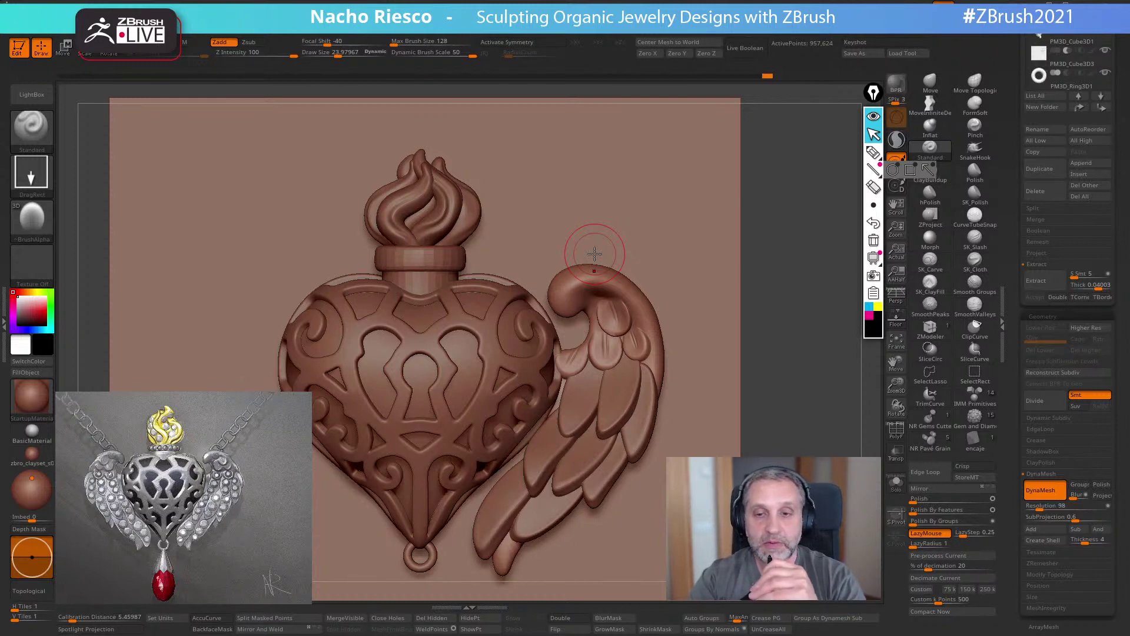
- Reshape the stamped feather beside the heart with the Move brush, reducing the draw size from about 32 to 22
{"action": "left_click", "coordinate": [930, 82]}
{"action": "left_click_drag", "start_coordinate": [801, 260], "coordinate": [799, 297], "text": "alt"}
{"action": "key", "text": "s"}
{"action": "mouse_move", "coordinate": [550, 354]}
{"action": "left_mouse_down"}
{"action": "mouse_move", "coordinate": [583, 356]}
{"action": "mouse_move", "coordinate": [541, 358]}
{"action": "mouse_move", "coordinate": [551, 377]}
{"action": "left_mouse_up"}
{"action": "key", "text": "s"}
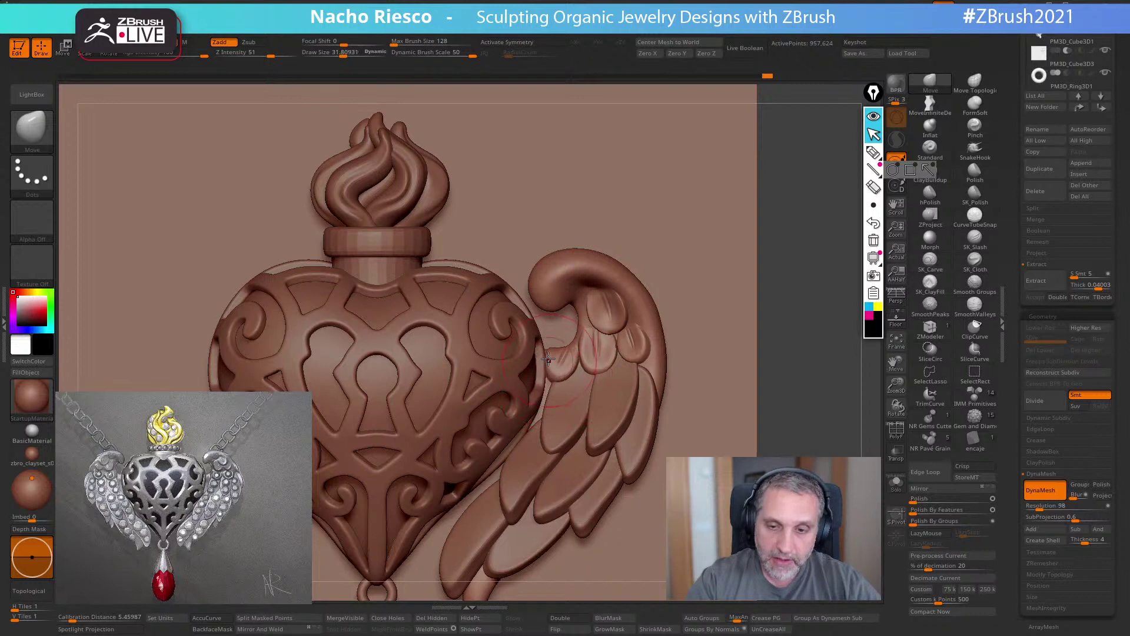
{"action": "key", "text": "s"}
{"action": "left_click_drag", "start_coordinate": [555, 372], "coordinate": [625, 359]}
- Adjust the stamped upper-wing feathers with the Move brush at a draw size of about 15, checking them from an angled view
{"action": "key", "text": "s"}
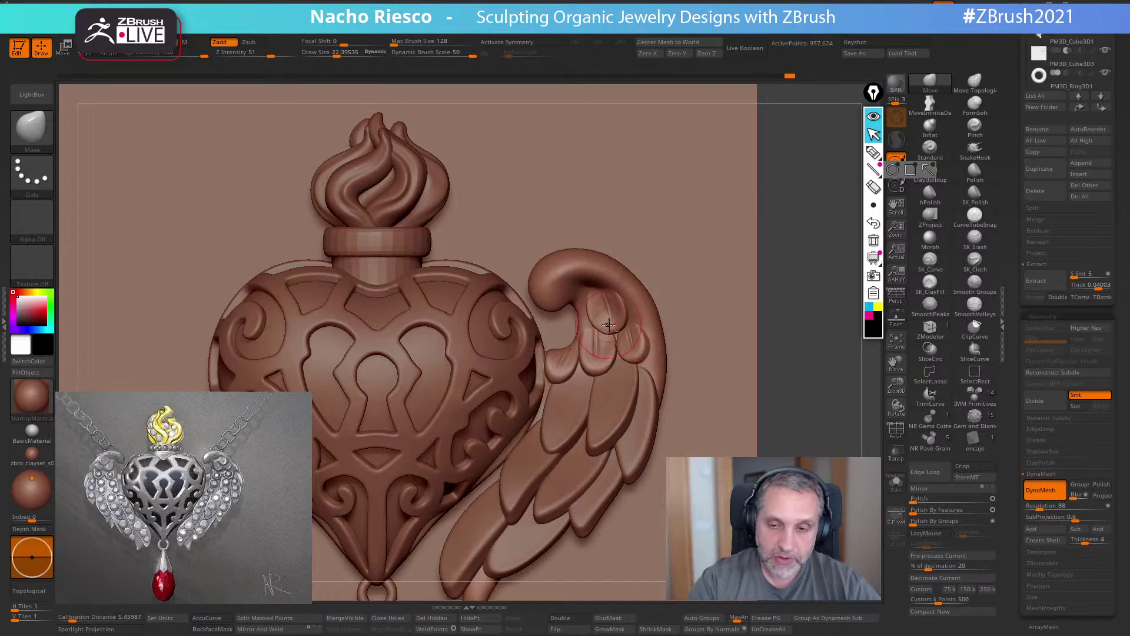
{"action": "left_click_drag", "start_coordinate": [693, 303], "coordinate": [649, 332]}
{"action": "key", "text": "shift"}
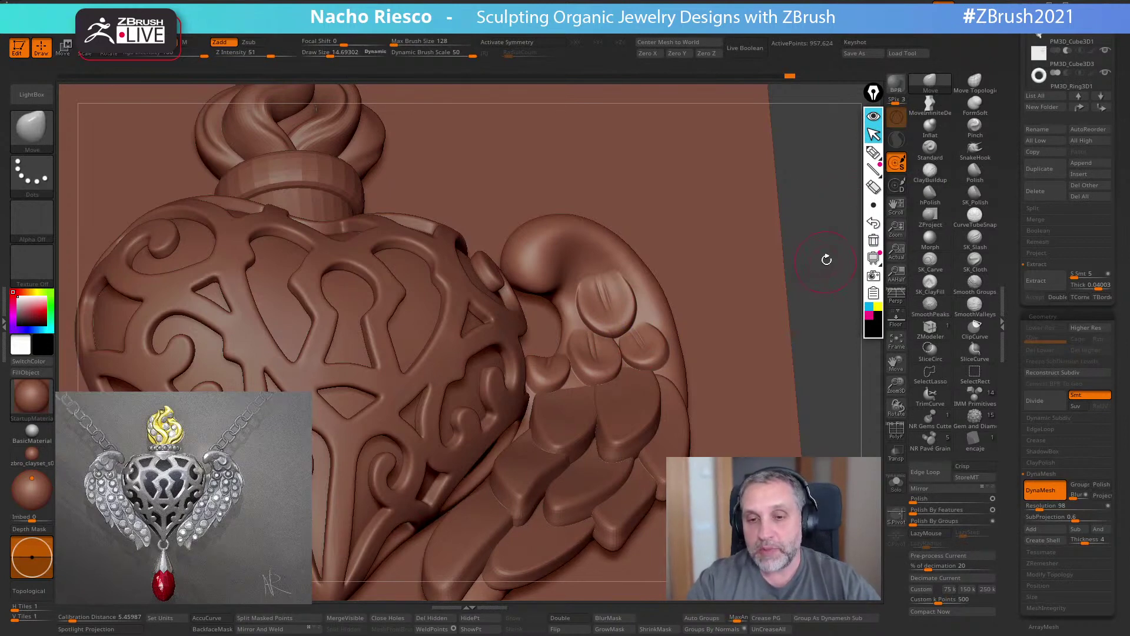
{"action": "left_click_drag", "start_coordinate": [827, 260], "coordinate": [828, 270]}
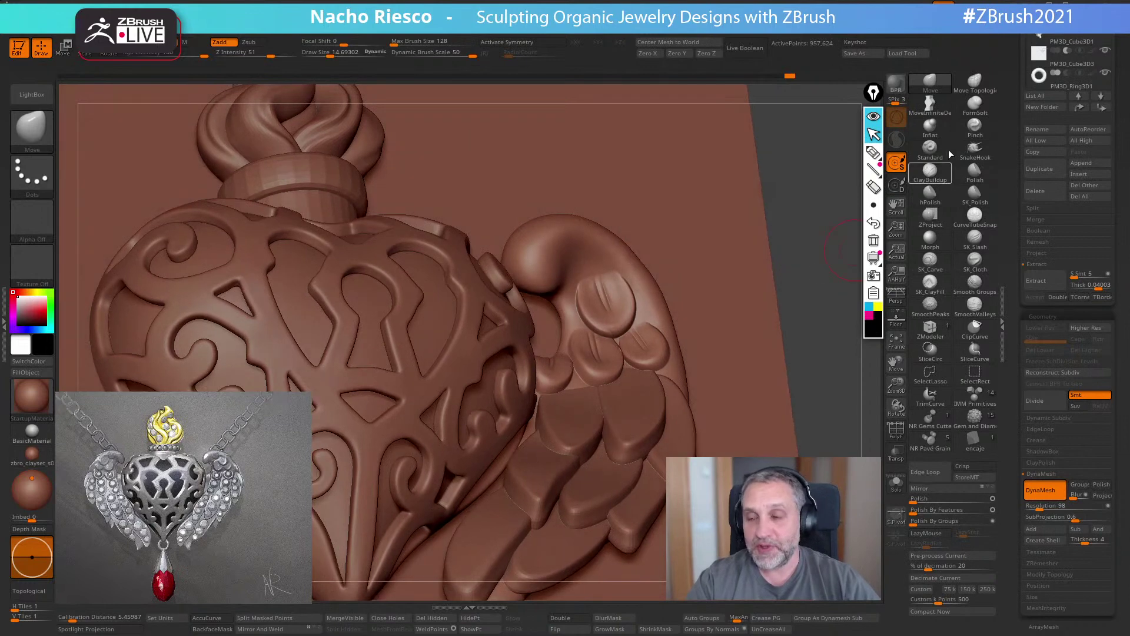
{"action": "key", "text": "shift"}
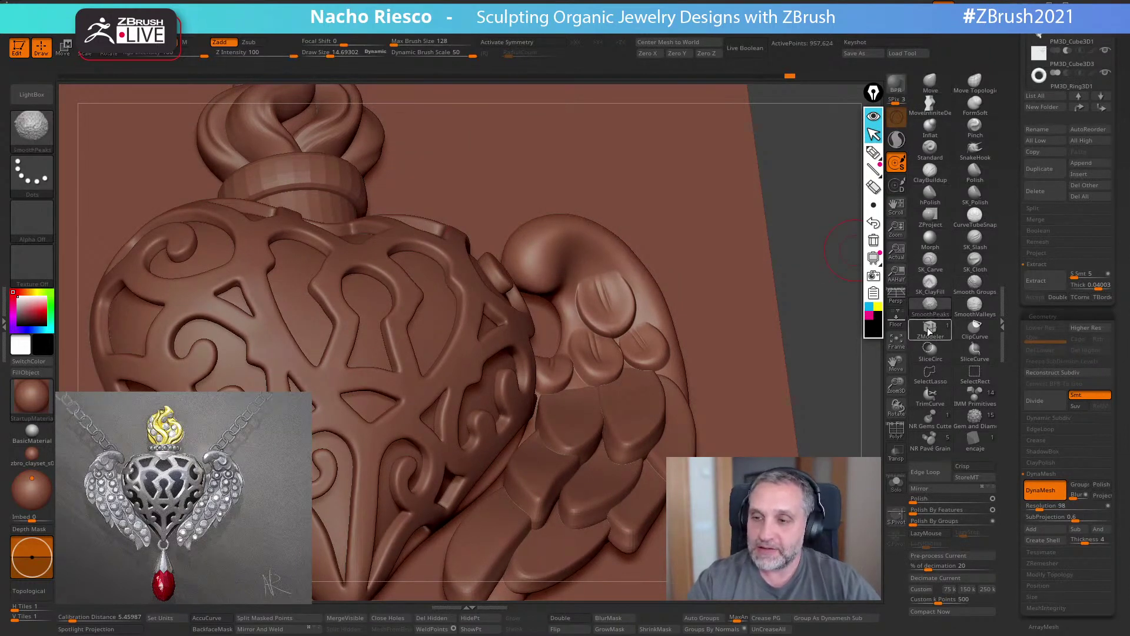
{"action": "left_click_drag", "start_coordinate": [820, 260], "coordinate": [818, 265], "text": "shift"}
{"action": "mouse_move", "coordinate": [612, 324]}
{"action": "right_mouse_down"}
{"action": "mouse_move", "coordinate": [625, 284]}
{"action": "mouse_move", "coordinate": [647, 292]}
{"action": "right_mouse_up"}
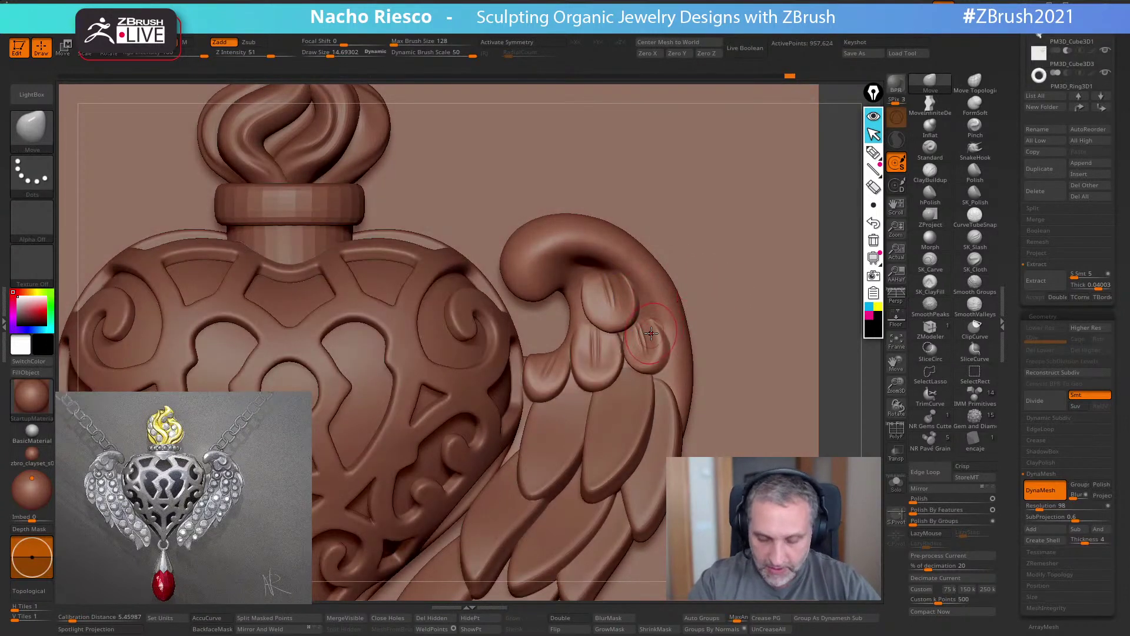
- Stamp a feather with the Standard brush in the hollow under the wing's curl, undoing the unwanted trial stamps
{"action": "left_click", "coordinate": [930, 147]}
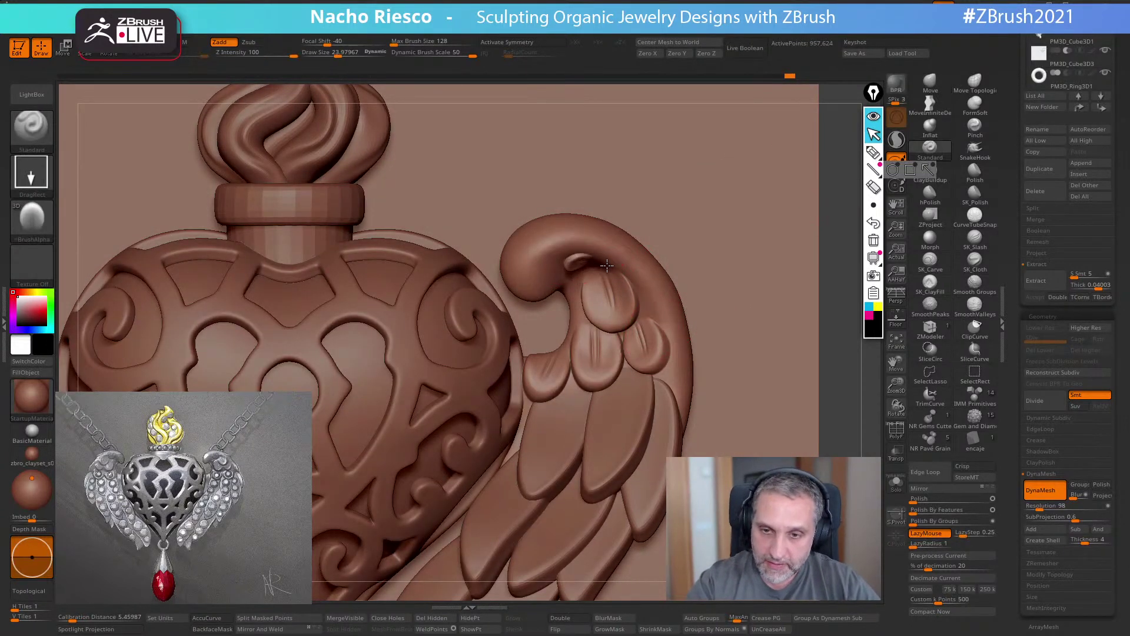
{"action": "right_click_drag", "start_coordinate": [579, 259], "coordinate": [575, 242]}
{"action": "left_click_drag", "start_coordinate": [589, 248], "coordinate": [550, 215]}
{"action": "mouse_move", "coordinate": [547, 216]}
{"action": "right_mouse_down"}
{"action": "mouse_move", "coordinate": [578, 252]}
{"action": "mouse_move", "coordinate": [565, 233]}
{"action": "right_mouse_up"}
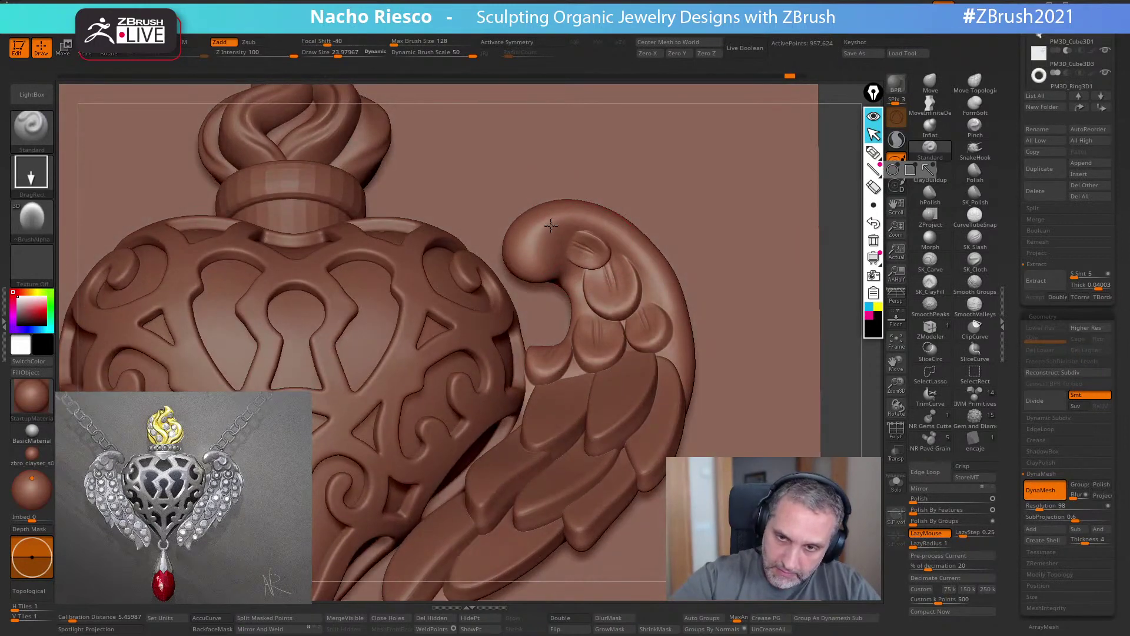
{"action": "key", "text": "ctrl+z"}
{"action": "left_click_drag", "start_coordinate": [546, 234], "coordinate": [543, 234]}
{"action": "key", "text": "ctrl+z"}
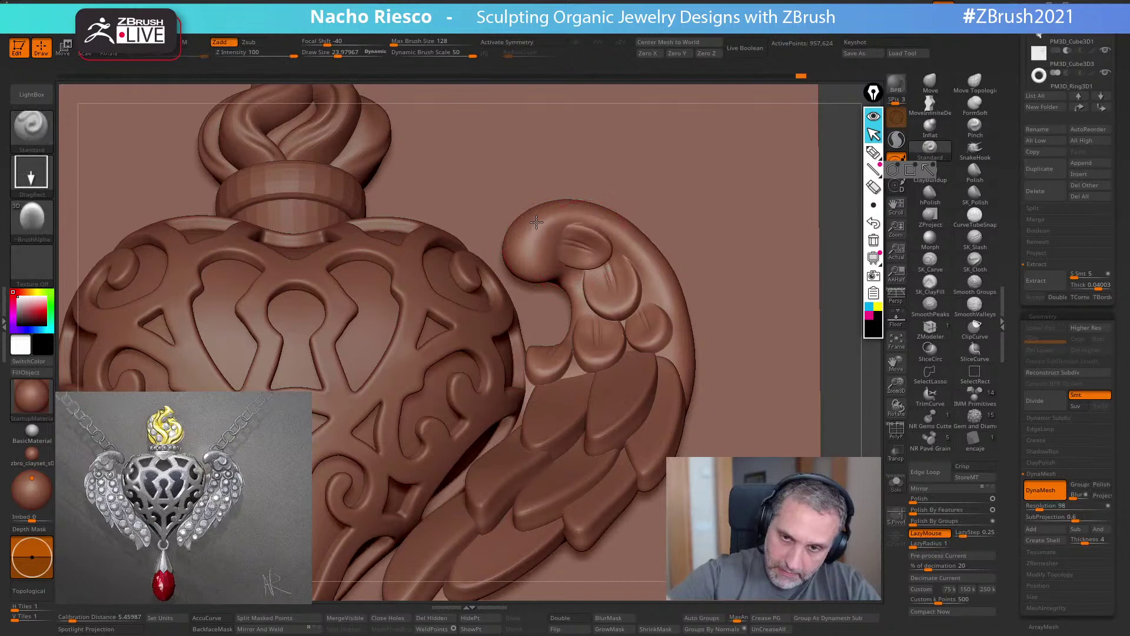
{"action": "mouse_move", "coordinate": [536, 221]}
{"action": "right_mouse_down"}
{"action": "mouse_move", "coordinate": [612, 282]}
{"action": "mouse_move", "coordinate": [660, 348]}
{"action": "mouse_move", "coordinate": [533, 291]}
{"action": "right_mouse_up"}
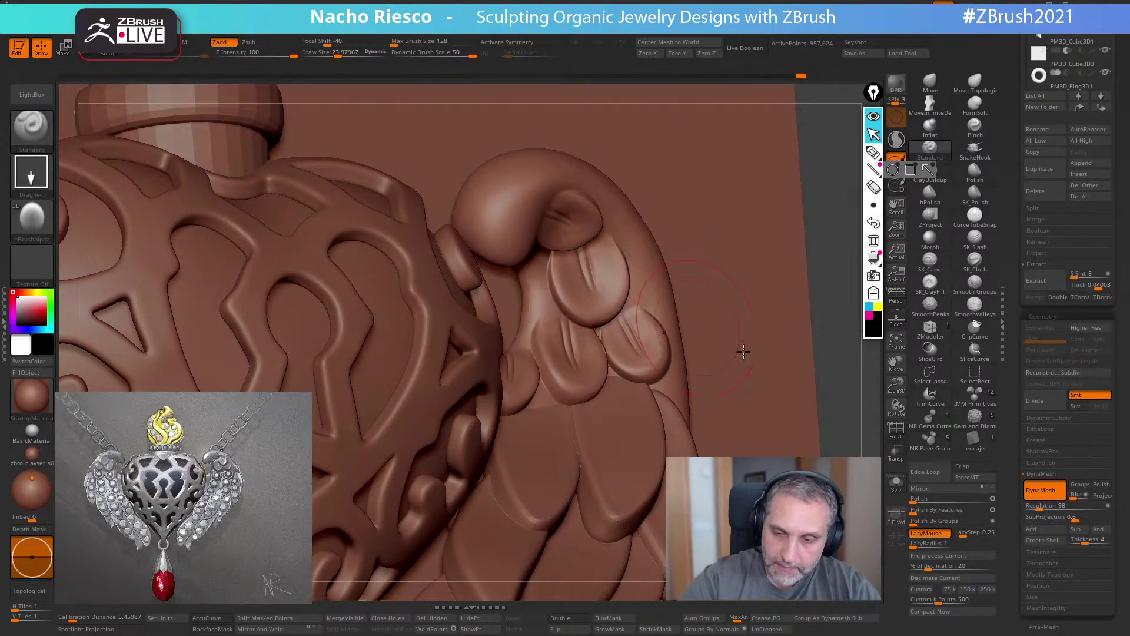
- Isolate the wing base and stamp a small feather on its narrow inner edge below the curl, undoing the misplaced attempts
{"action": "left_click", "coordinate": [895, 485]}
{"action": "left_click_drag", "start_coordinate": [530, 296], "coordinate": [530, 272]}
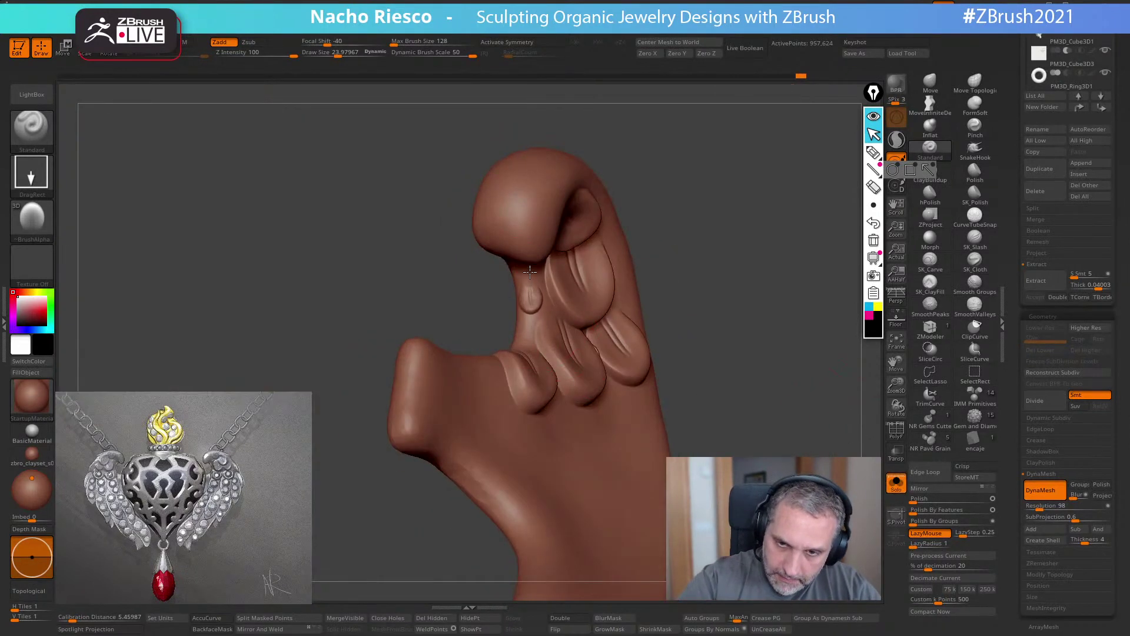
{"action": "mouse_move", "coordinate": [716, 216]}
{"action": "left_mouse_down"}
{"action": "mouse_move", "coordinate": [732, 252]}
{"action": "mouse_move", "coordinate": [779, 226]}
{"action": "left_mouse_up"}
{"action": "key", "text": "ctrl+z"}
{"action": "left_click_drag", "start_coordinate": [521, 269], "coordinate": [524, 257]}
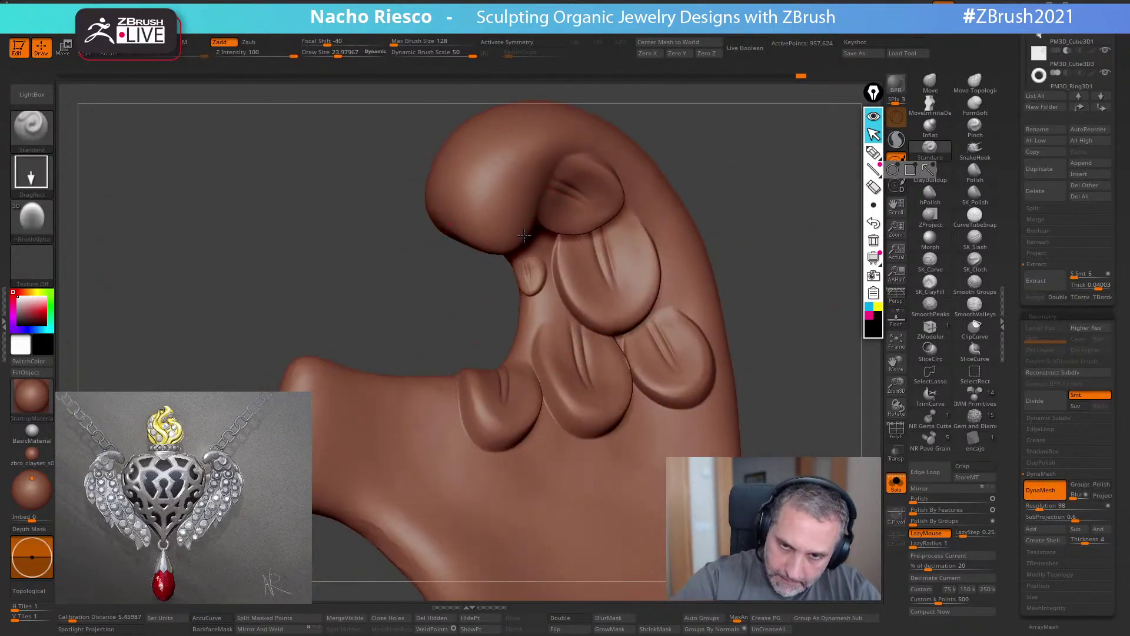
{"action": "key", "text": "ctrl+z"}
{"action": "left_click_drag", "start_coordinate": [532, 295], "coordinate": [529, 260]}
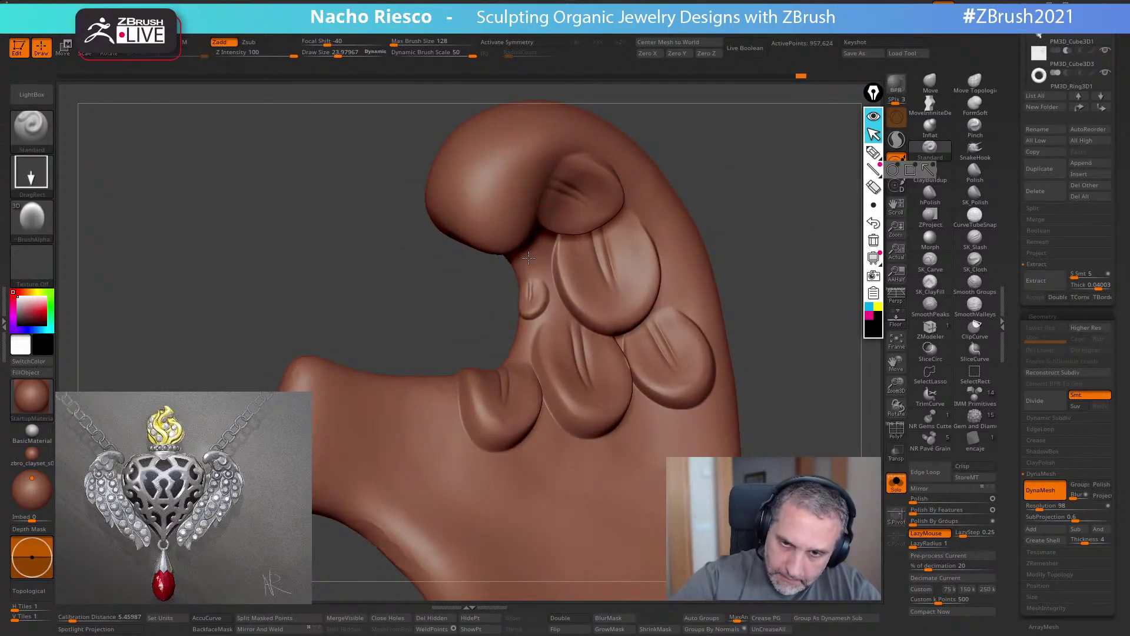
- Inspect the isolated wing base from several angles, restore the hidden parts and examine the wing against the whole pendant
{"action": "left_click_drag", "start_coordinate": [721, 227], "coordinate": [759, 237]}
{"action": "right_click_drag", "start_coordinate": [759, 237], "coordinate": [774, 237], "text": "ctrl"}
{"action": "left_click_drag", "start_coordinate": [774, 238], "coordinate": [688, 266]}
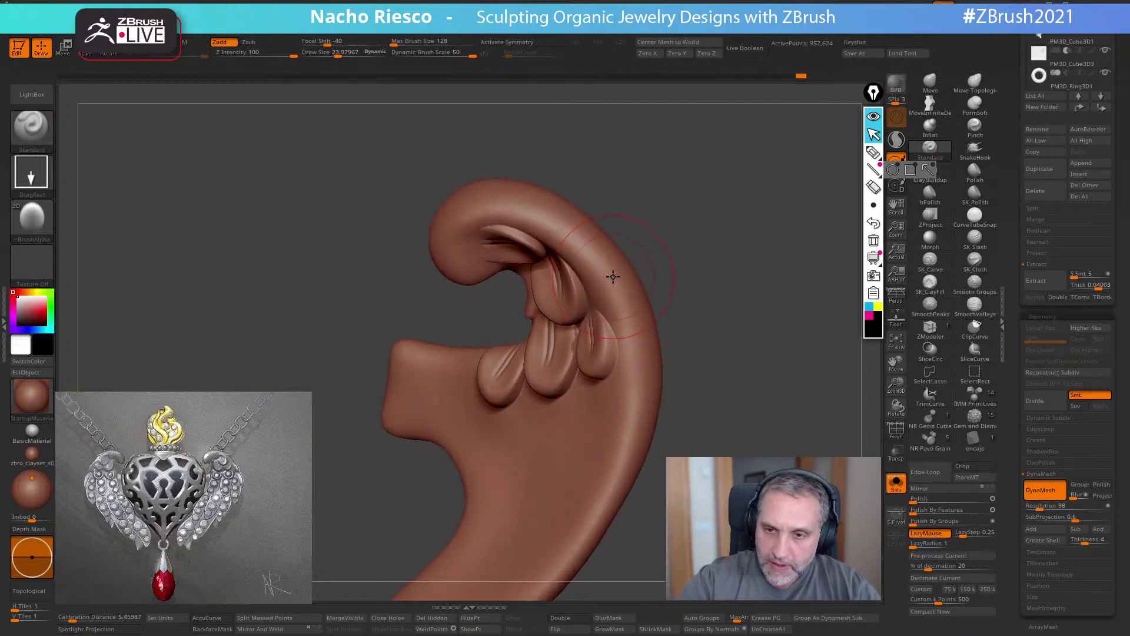
{"action": "mouse_move", "coordinate": [635, 220]}
{"action": "left_mouse_down"}
{"action": "mouse_move", "coordinate": [668, 201]}
{"action": "mouse_move", "coordinate": [701, 302]}
{"action": "mouse_move", "coordinate": [646, 355]}
{"action": "left_mouse_up"}
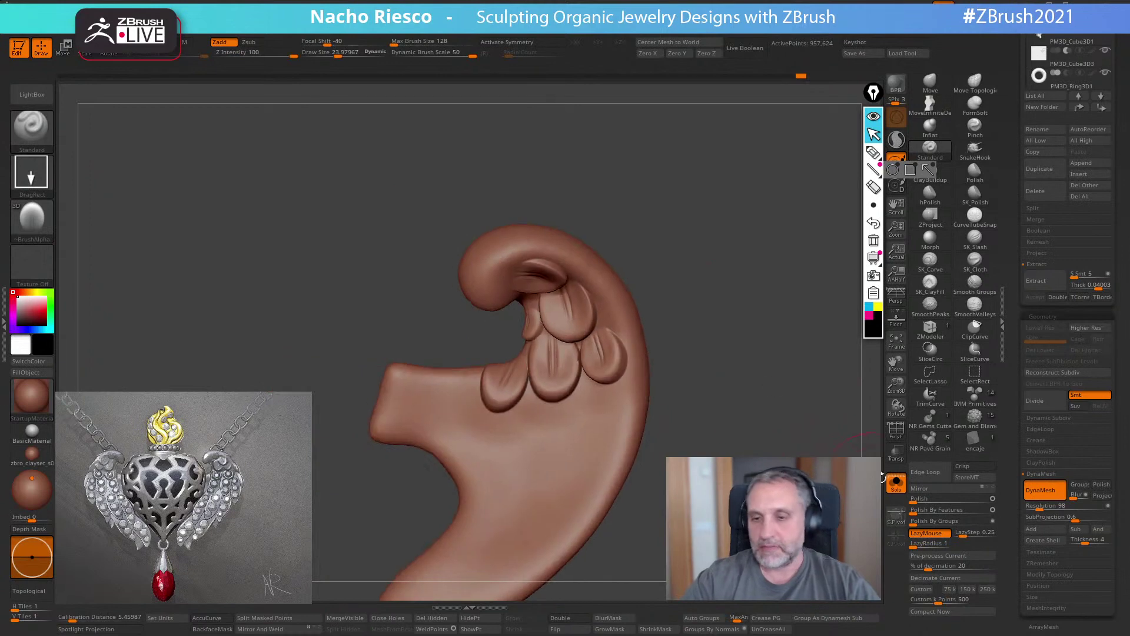
{"action": "left_click", "coordinate": [895, 481]}
{"action": "key", "text": "f"}
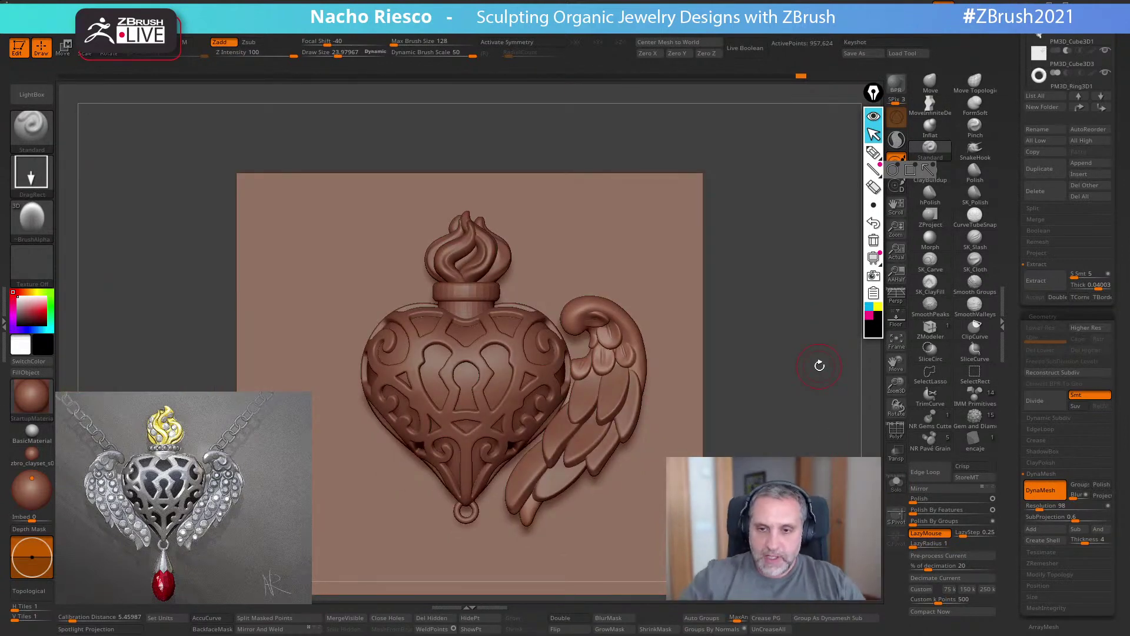
{"action": "left_click_drag", "start_coordinate": [767, 287], "coordinate": [746, 396], "text": "alt"}
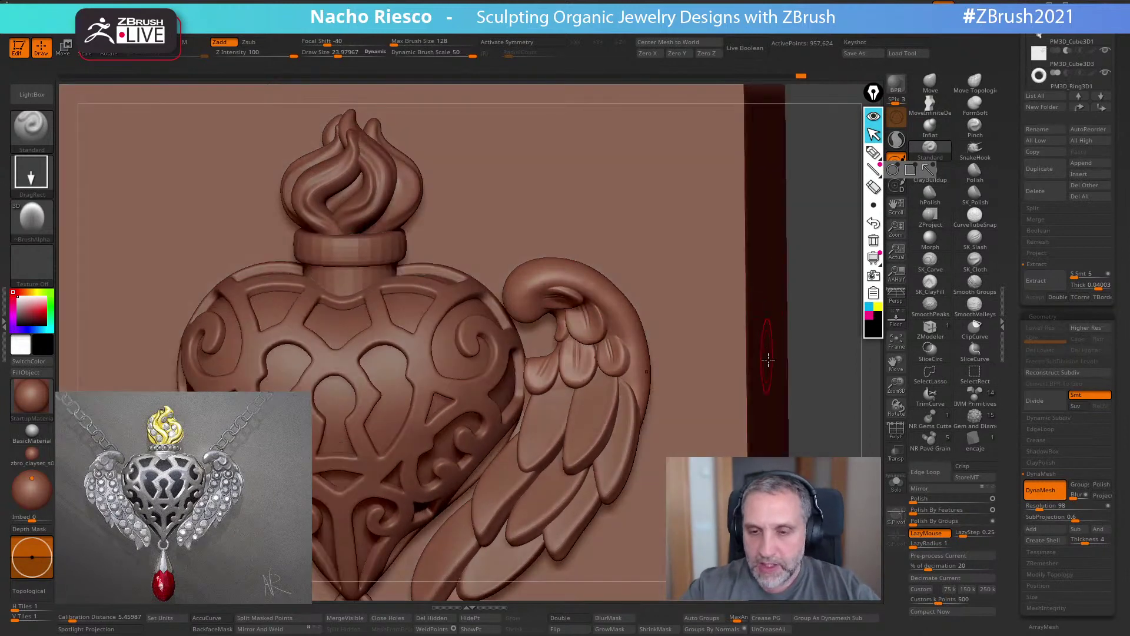
{"action": "left_click_drag", "start_coordinate": [819, 358], "coordinate": [777, 407]}
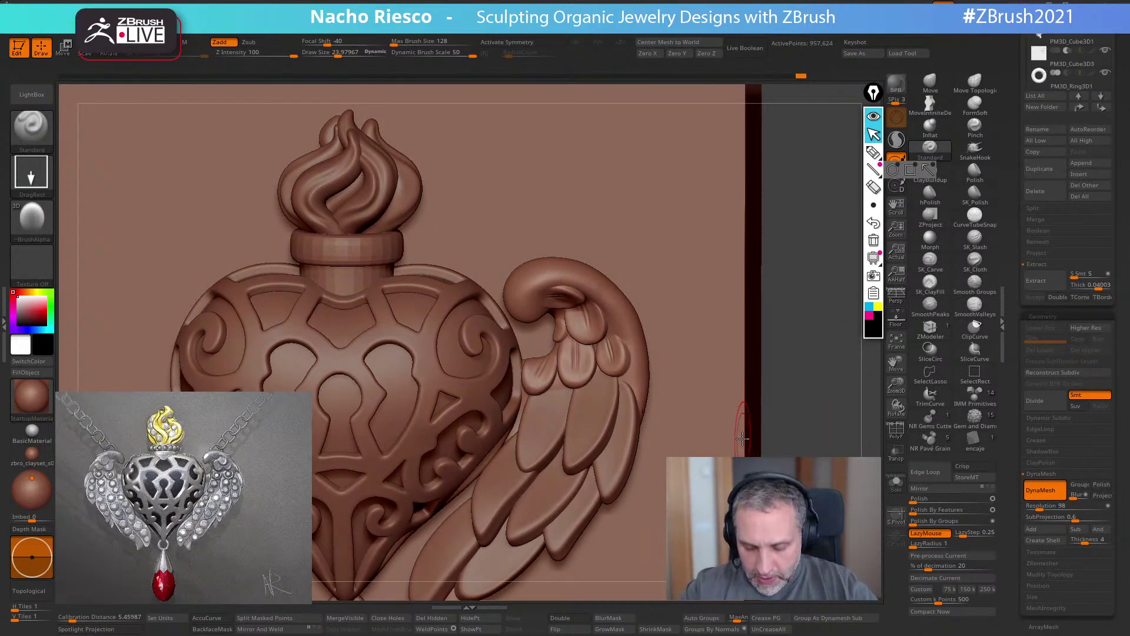
- Choose the Slide brush, reduce the draw size to about 15 and pull a feather tip out of the wing's upper outer edge
{"action": "key", "text": "b"}
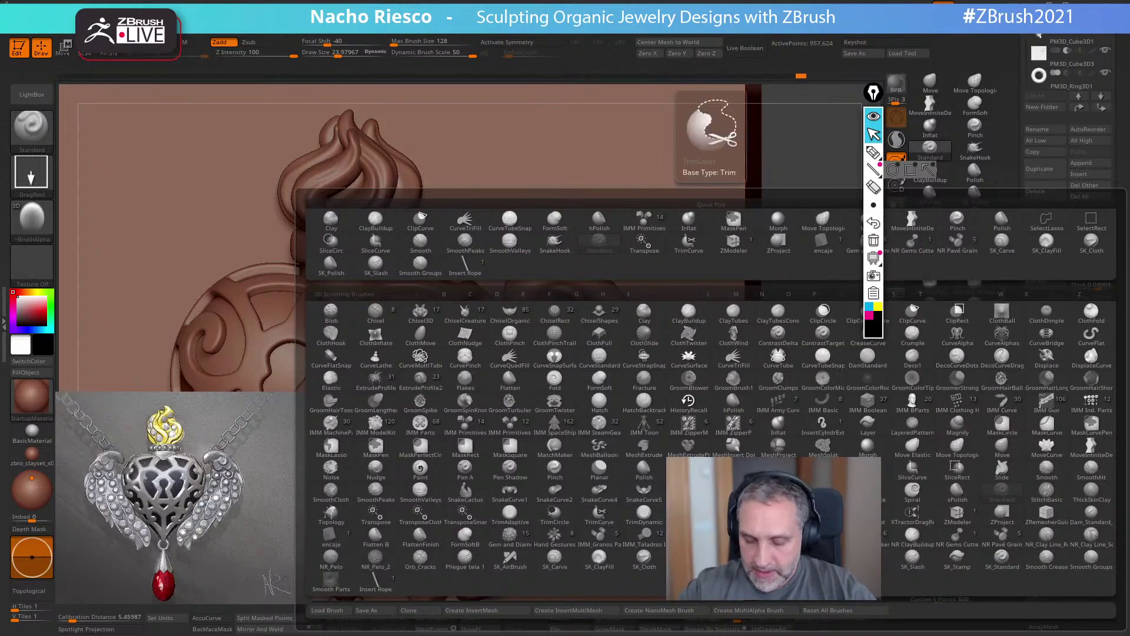
{"action": "key", "text": "s"}
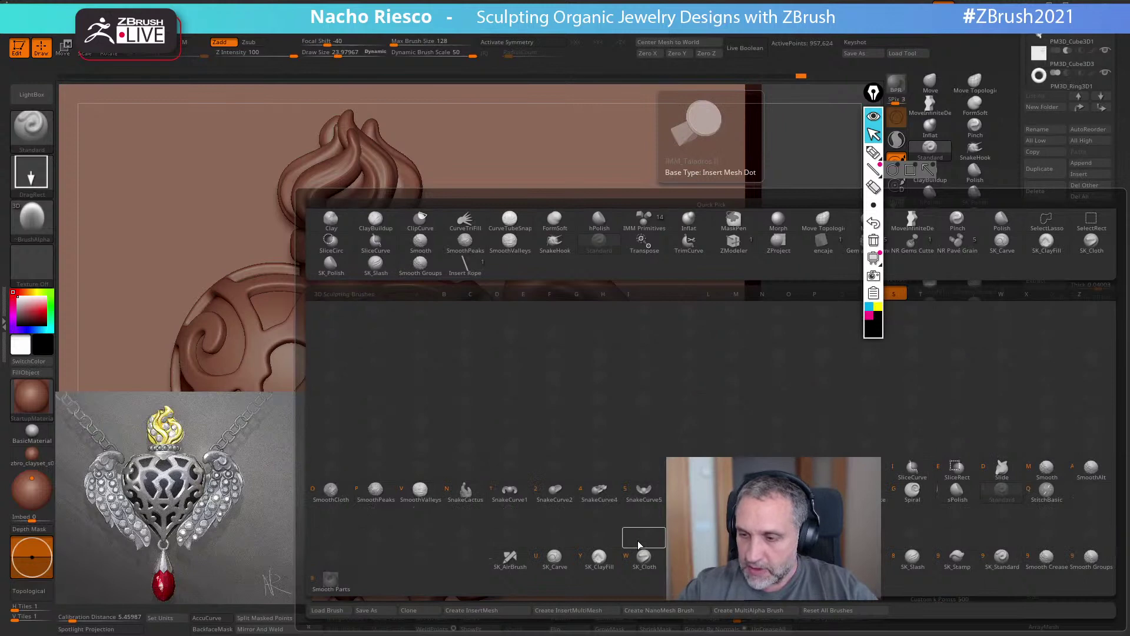
{"action": "key", "text": "d"}
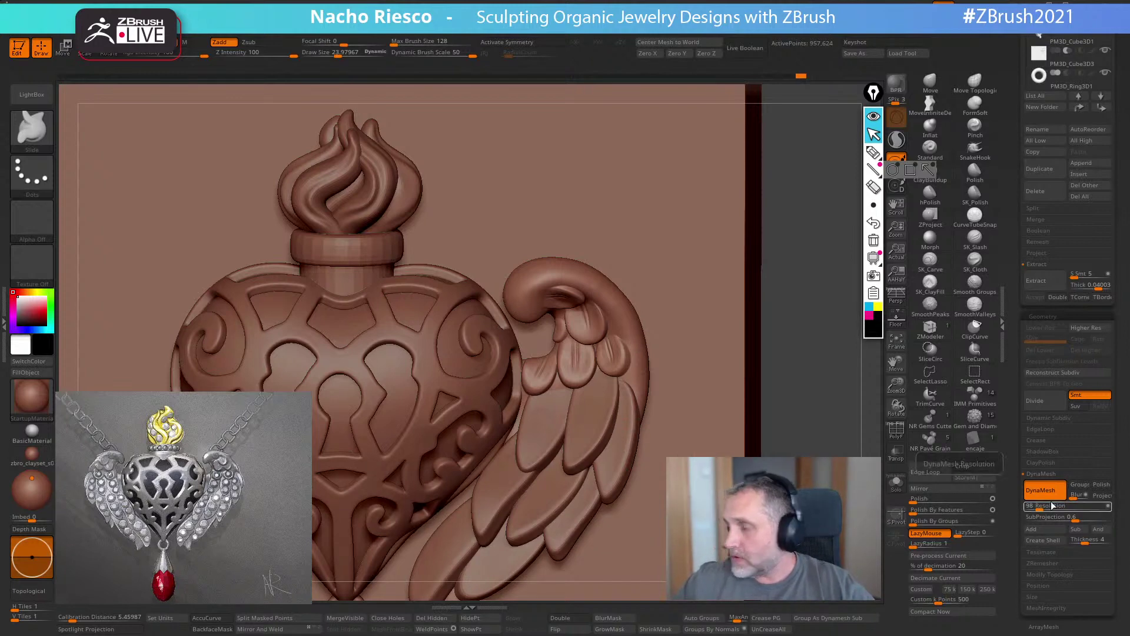
{"action": "left_click_drag", "start_coordinate": [562, 562], "coordinate": [594, 521]}
{"action": "left_click_drag", "start_coordinate": [805, 422], "coordinate": [813, 418]}
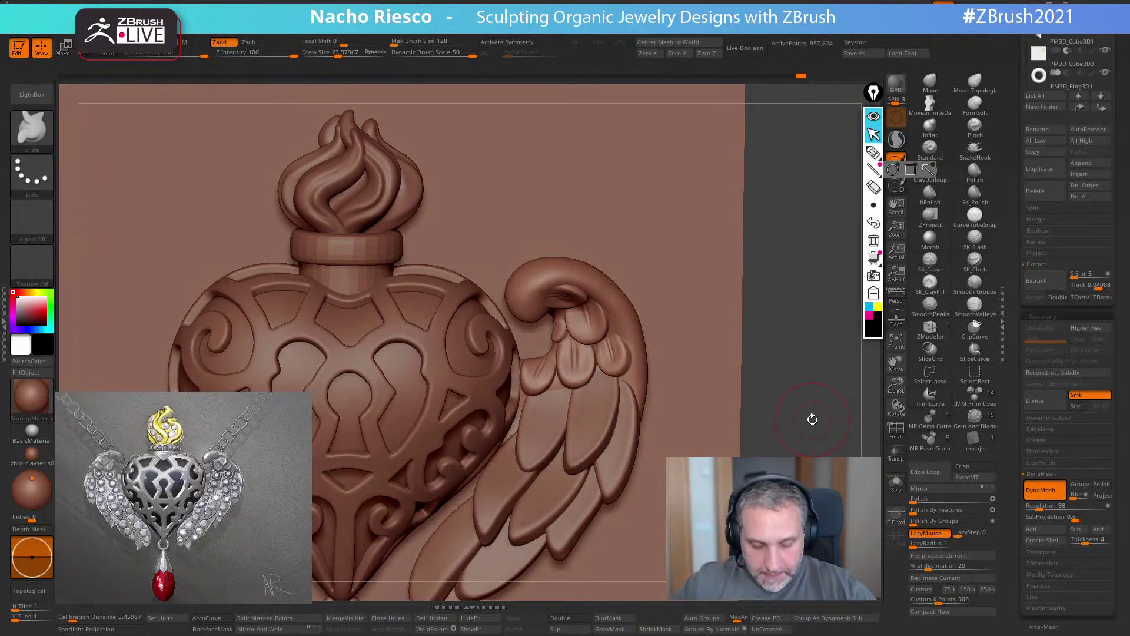
{"action": "left_click", "coordinate": [5, 325]}
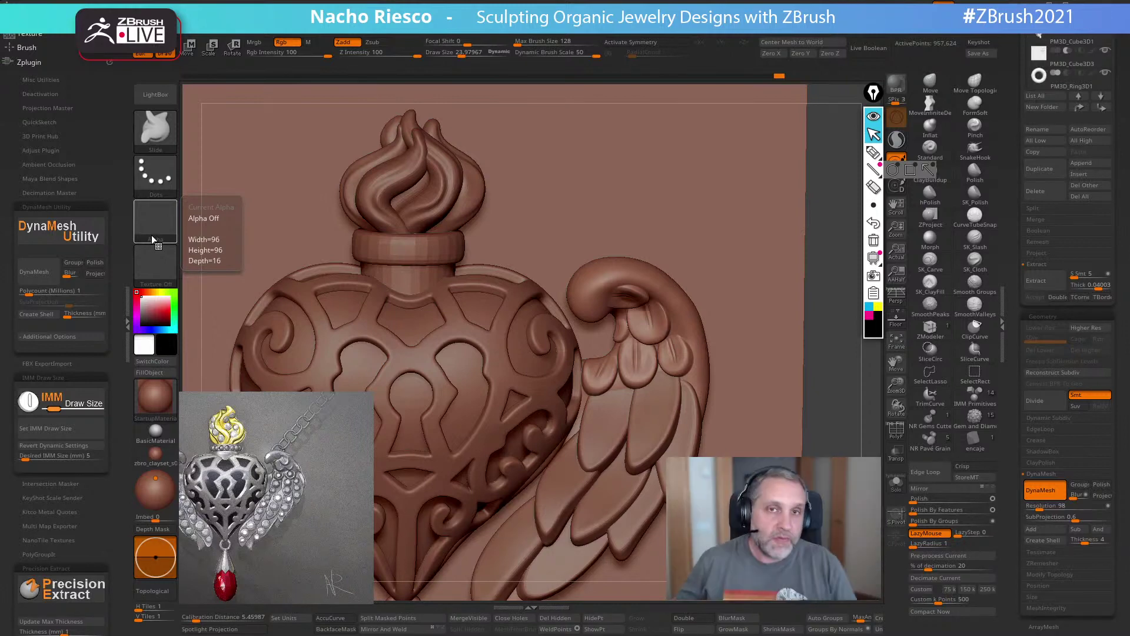
{"action": "mouse_move", "coordinate": [837, 247]}
{"action": "left_mouse_down"}
{"action": "mouse_move", "coordinate": [827, 258]}
{"action": "mouse_move", "coordinate": [754, 255]}
{"action": "mouse_move", "coordinate": [808, 275]}
{"action": "mouse_move", "coordinate": [791, 300]}
{"action": "left_mouse_up"}
{"action": "left_click", "coordinate": [125, 324]}
{"action": "key", "text": "s"}
{"action": "left_click_drag", "start_coordinate": [511, 229], "coordinate": [541, 242]}
{"action": "left_click_drag", "start_coordinate": [559, 184], "coordinate": [576, 171], "text": "shift"}
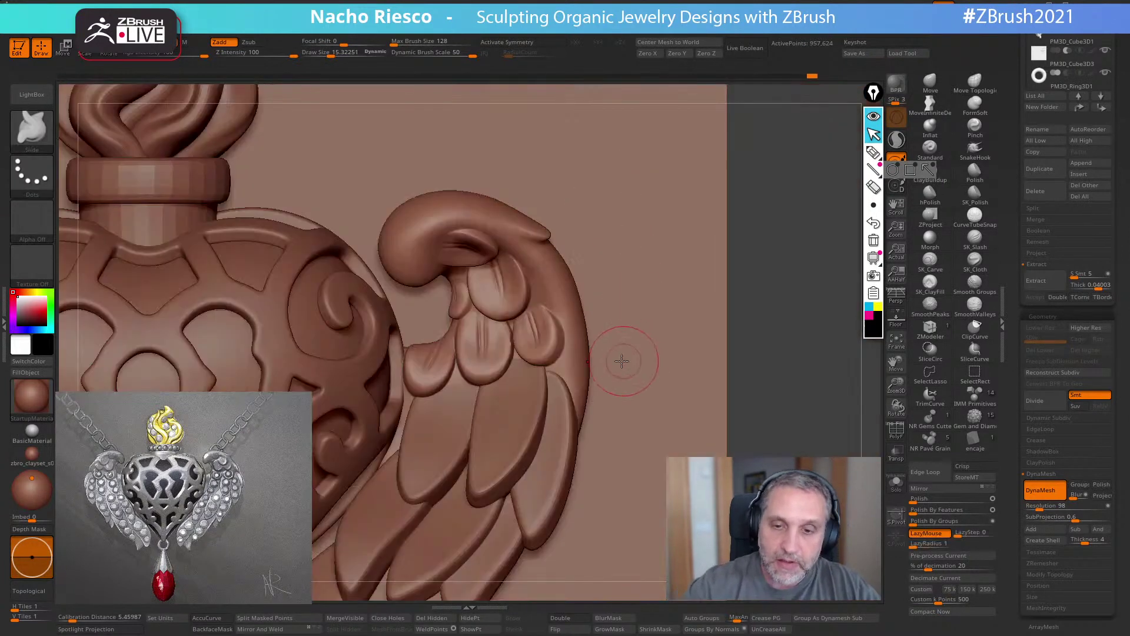
- Pull two more feather tips along the wing's outer edge with the Slide brush, raising the draw size to about 17
{"action": "left_click_drag", "start_coordinate": [624, 360], "coordinate": [556, 340]}
{"action": "mouse_move", "coordinate": [525, 271]}
{"action": "left_mouse_down"}
{"action": "mouse_move", "coordinate": [574, 339]}
{"action": "mouse_move", "coordinate": [591, 415]}
{"action": "left_mouse_up"}
{"action": "key", "text": "s"}
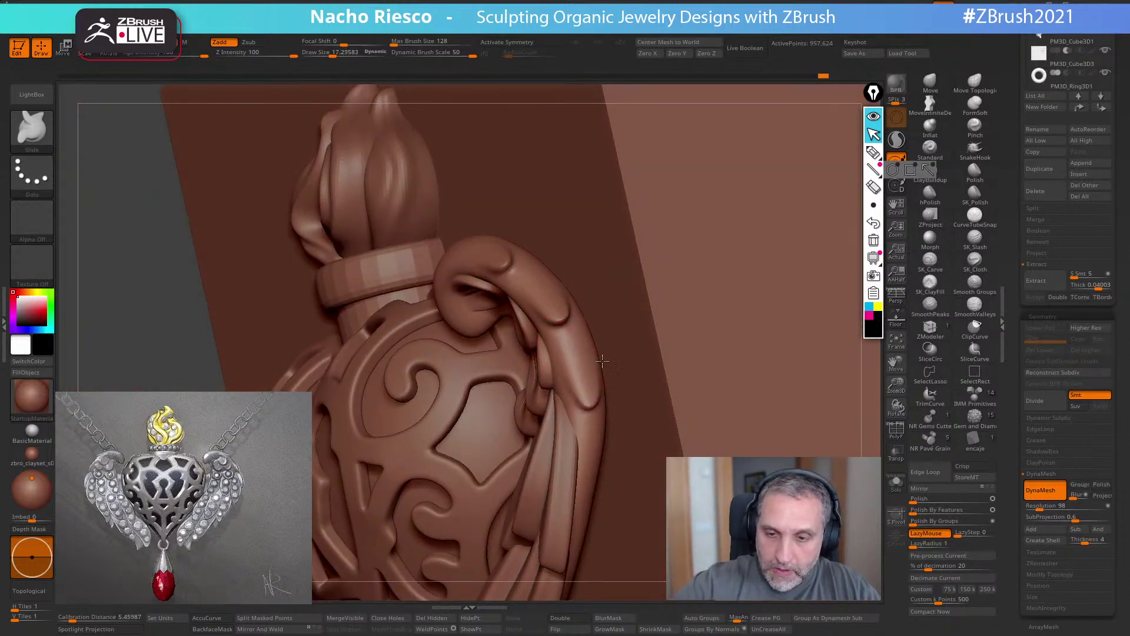
{"action": "left_click_drag", "start_coordinate": [589, 362], "coordinate": [651, 338], "text": "shift"}
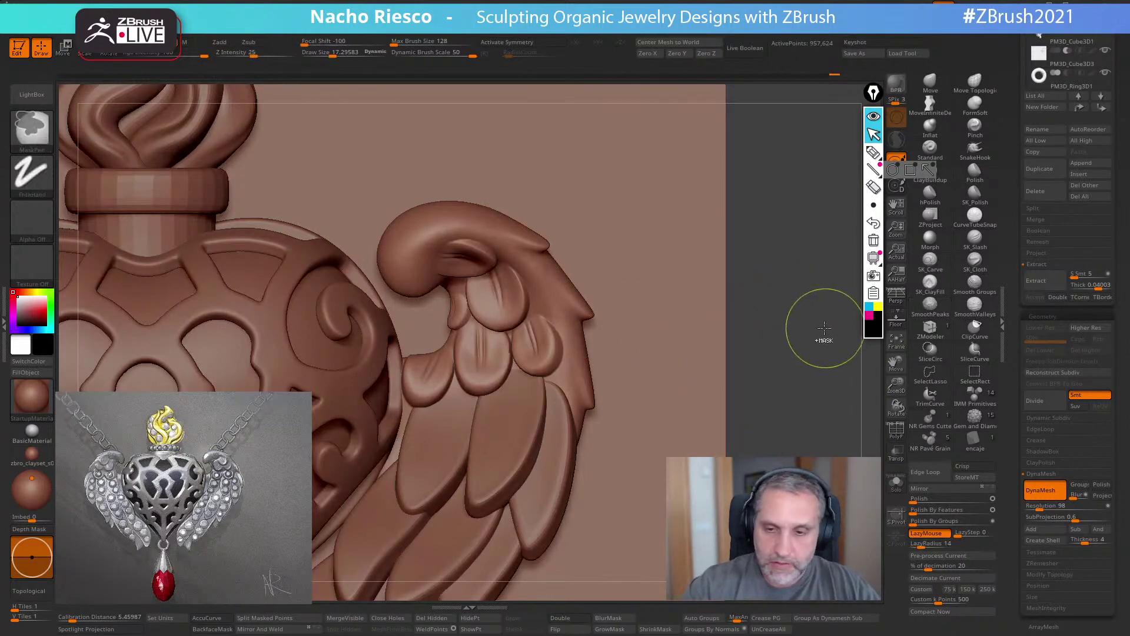
{"action": "mouse_move", "coordinate": [825, 328]}
{"action": "left_mouse_down"}
{"action": "mouse_move", "coordinate": [583, 347]}
{"action": "mouse_move", "coordinate": [624, 344]}
{"action": "mouse_move", "coordinate": [565, 335]}
{"action": "left_mouse_up"}
- Undo the lowest feather tip on the outer edge and pull it out again with the Slide brush at a draw size of about 12
{"action": "key", "text": "bracketleft"}
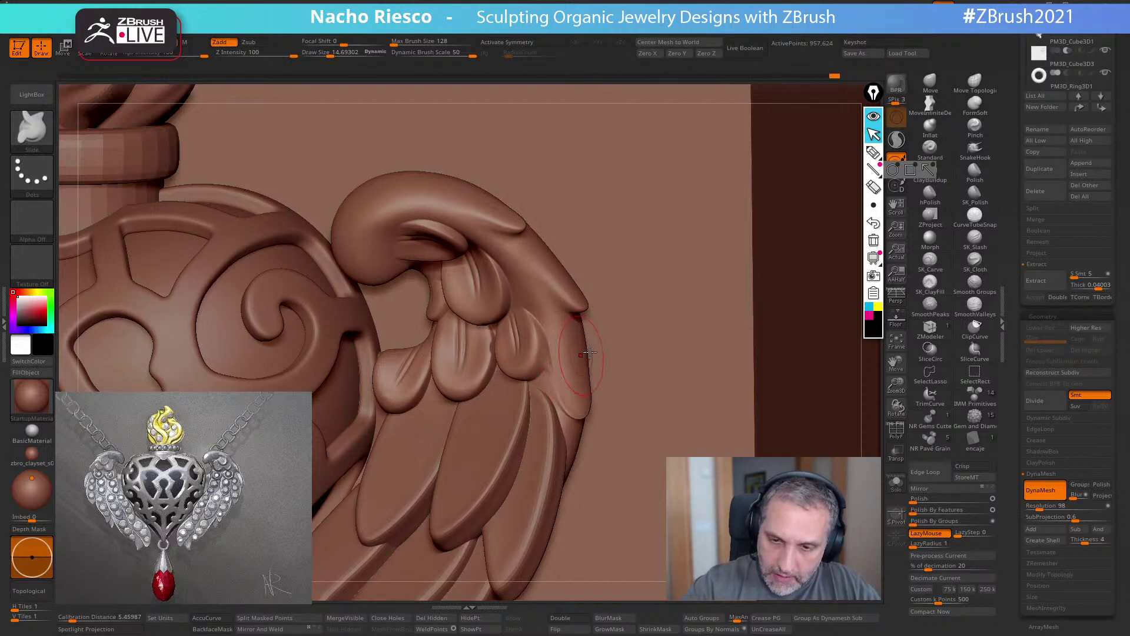
{"action": "key", "text": "ctrl+z"}
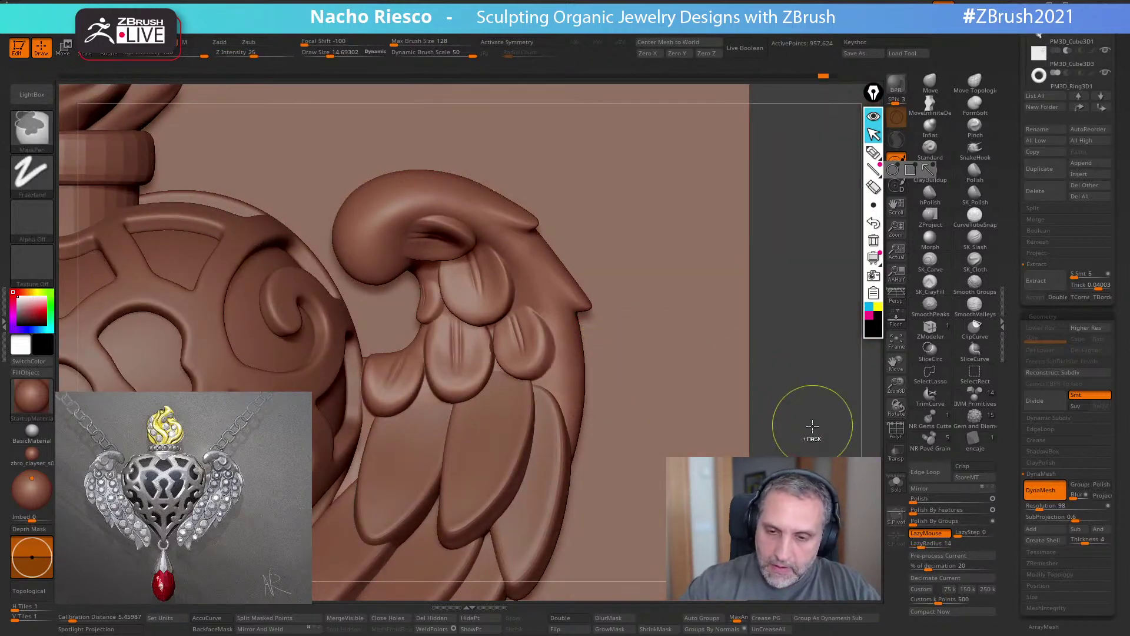
{"action": "right_click_drag", "start_coordinate": [814, 432], "coordinate": [819, 479], "text": "ctrl"}
{"action": "left_click", "coordinate": [977, 479]}
{"action": "right_click_drag", "start_coordinate": [823, 412], "coordinate": [812, 365]}
{"action": "key", "text": "s"}
{"action": "left_click_drag", "start_coordinate": [565, 342], "coordinate": [569, 350]}
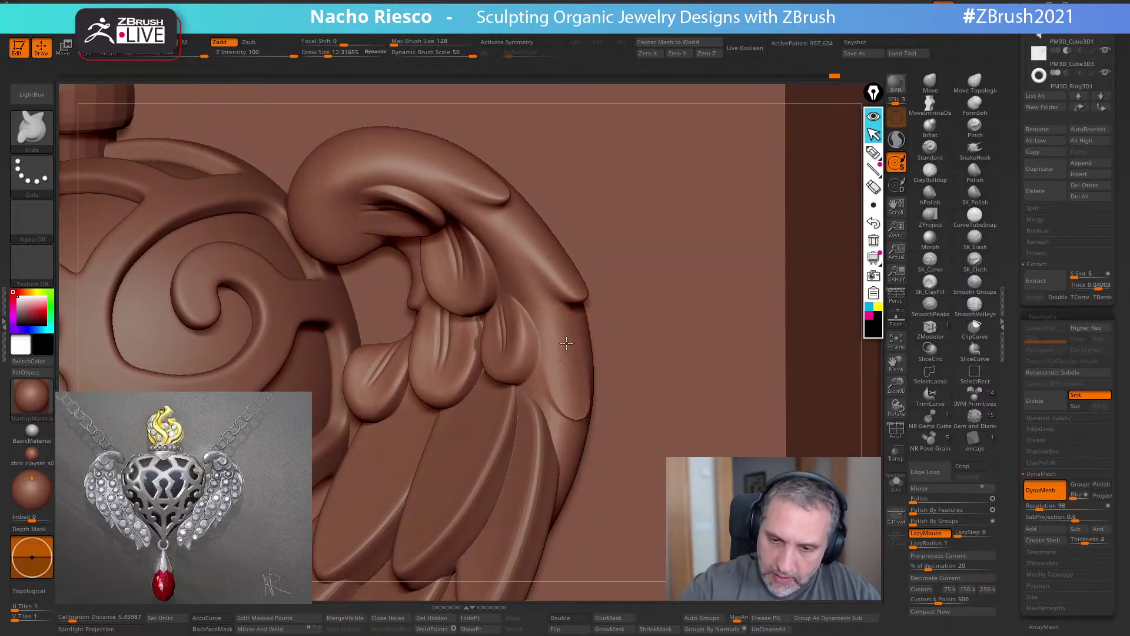
{"action": "right_click_drag", "start_coordinate": [565, 359], "coordinate": [595, 359]}
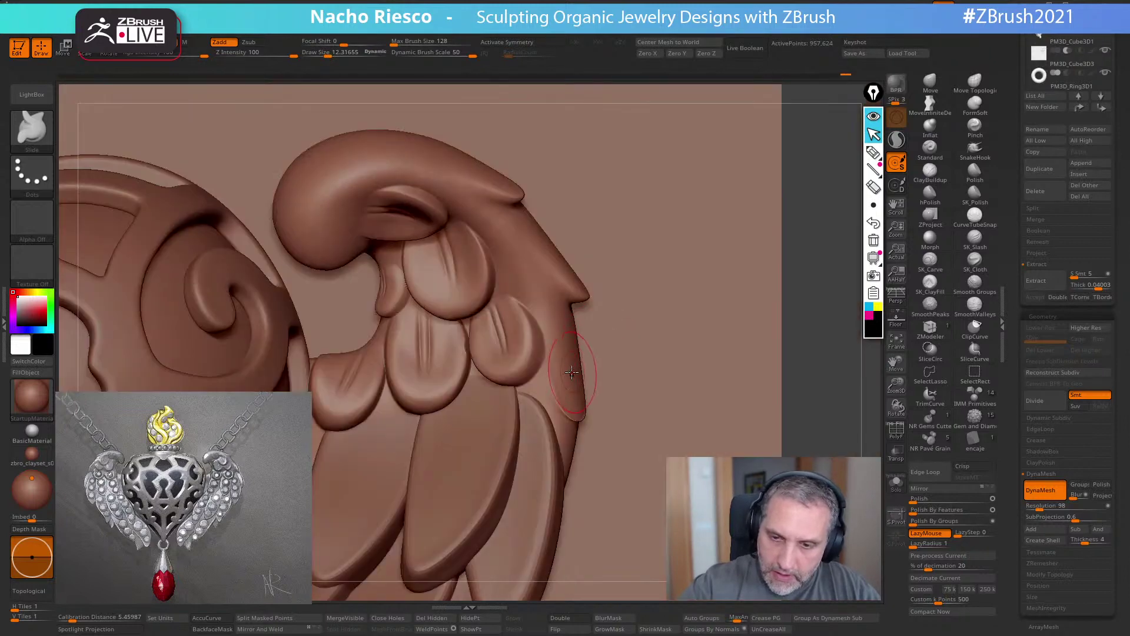
- Slide additional small feather tips out of the front of the wing's outer band and the curl beside the stamped feathers
{"action": "right_click_drag", "start_coordinate": [530, 277], "coordinate": [531, 256]}
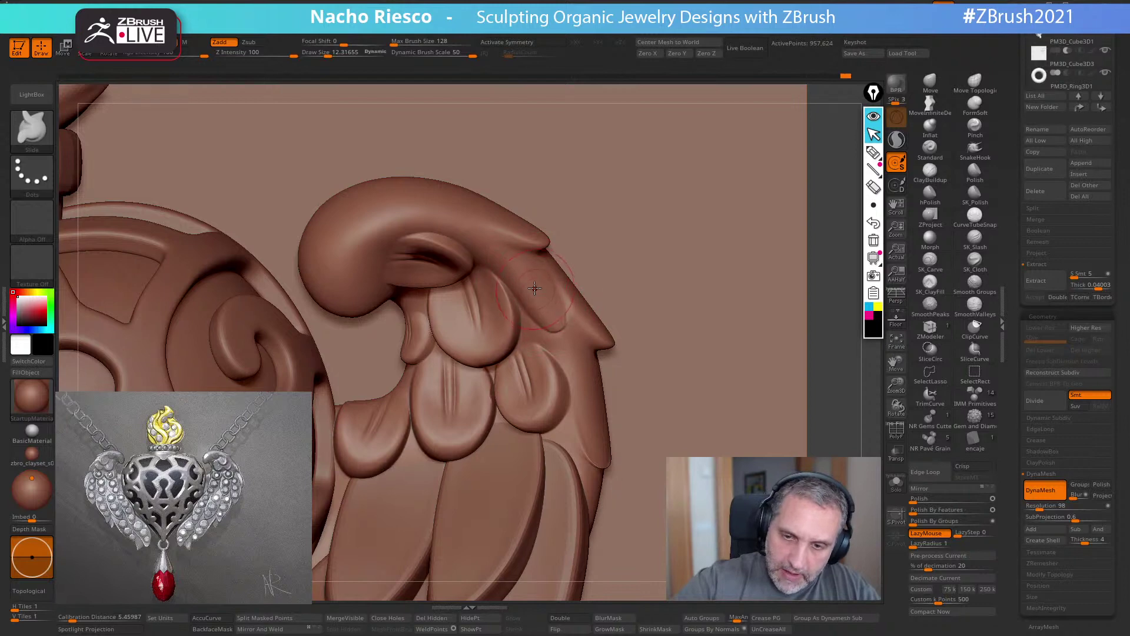
{"action": "right_click_drag", "start_coordinate": [536, 289], "coordinate": [599, 314]}
{"action": "key", "text": "ctrl"}
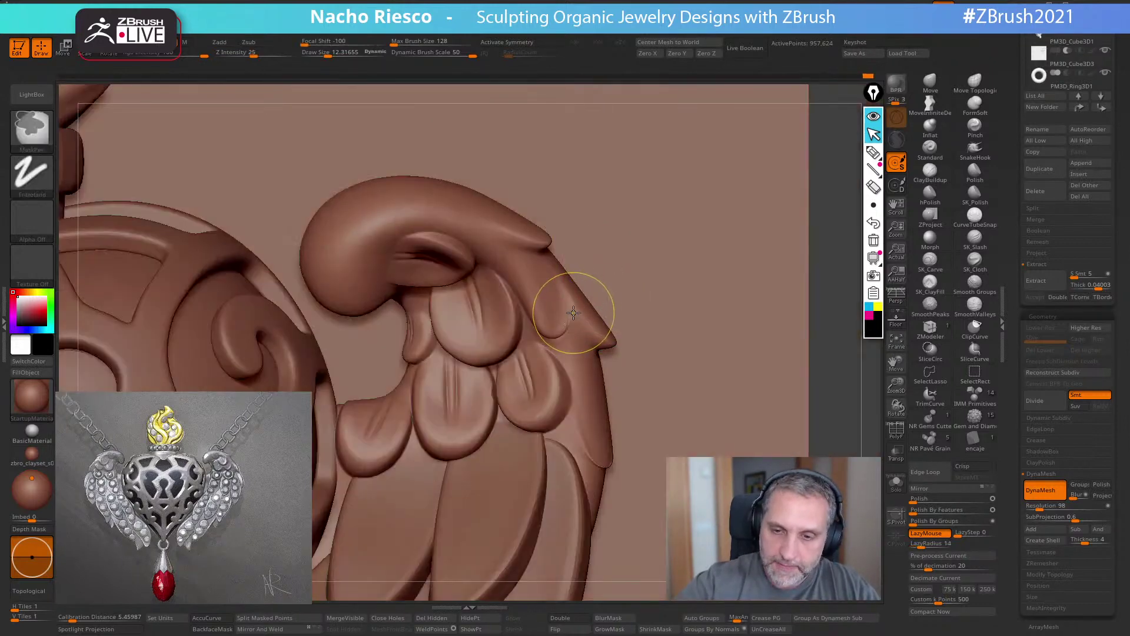
{"action": "right_click_drag", "start_coordinate": [466, 244], "coordinate": [444, 213]}
{"action": "left_click_drag", "start_coordinate": [444, 213], "coordinate": [469, 219]}
{"action": "mouse_move", "coordinate": [482, 222]}
{"action": "right_mouse_down"}
{"action": "mouse_move", "coordinate": [580, 258]}
{"action": "mouse_move", "coordinate": [576, 244]}
{"action": "mouse_move", "coordinate": [627, 333]}
{"action": "mouse_move", "coordinate": [579, 346]}
{"action": "right_mouse_up"}
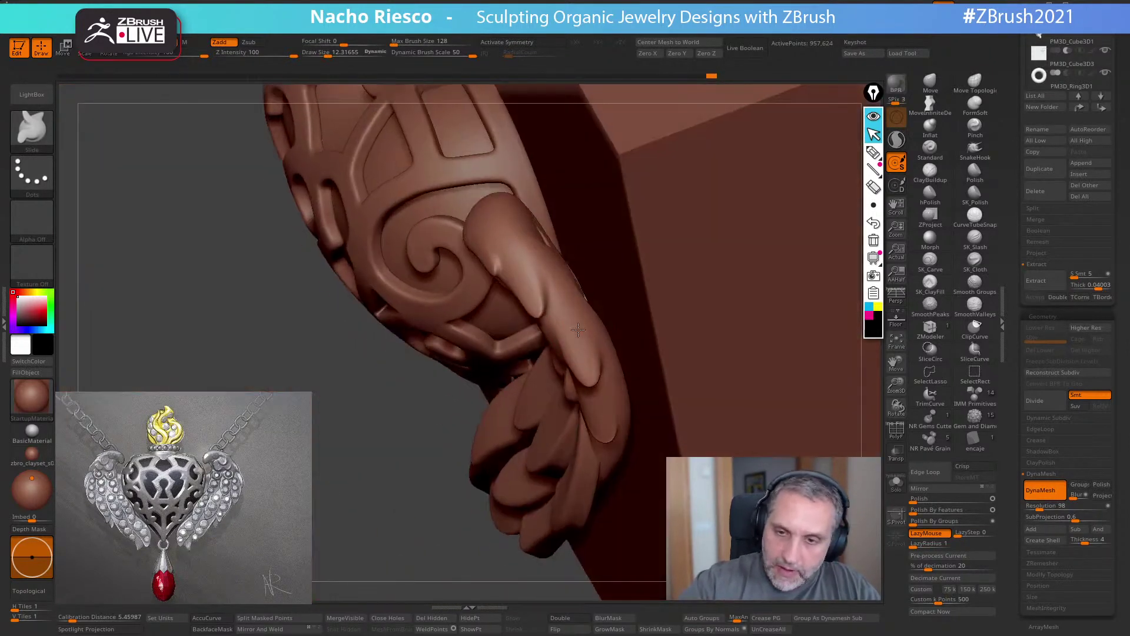
- Pull a feather tip out of the crest of the wing's curl with the Slide brush at a draw size of about 16
{"action": "mouse_move", "coordinate": [562, 299]}
{"action": "right_mouse_down"}
{"action": "mouse_move", "coordinate": [598, 348]}
{"action": "mouse_move", "coordinate": [606, 339]}
{"action": "right_mouse_up"}
{"action": "key", "text": "s"}
{"action": "left_click_drag", "start_coordinate": [514, 236], "coordinate": [530, 244]}
{"action": "right_click_drag", "start_coordinate": [517, 238], "coordinate": [629, 411]}
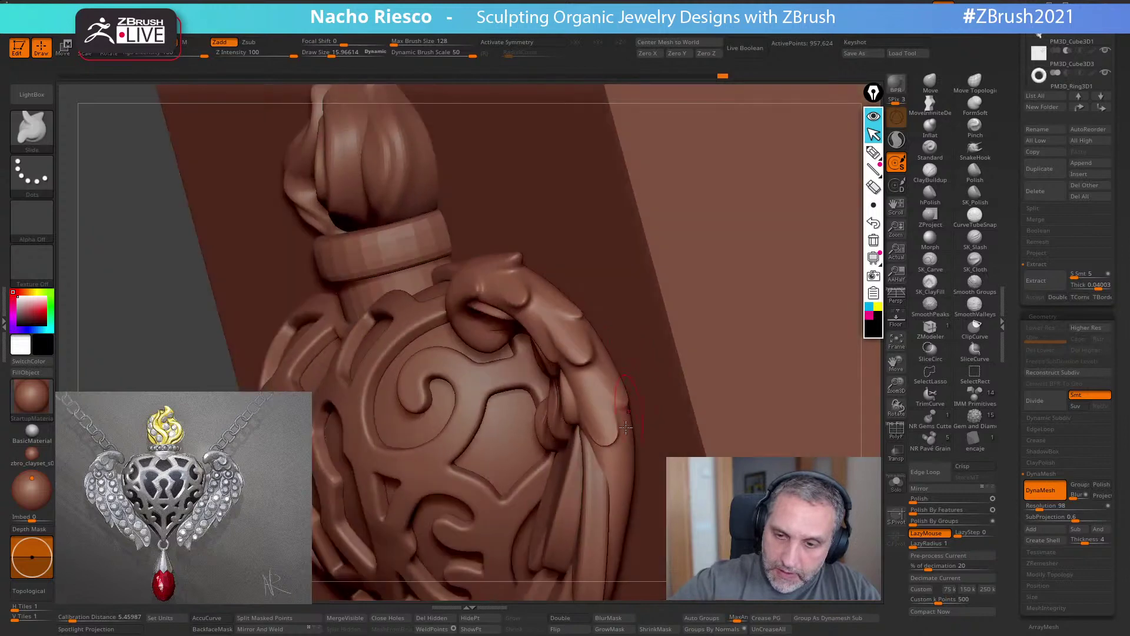
{"action": "left_click_drag", "start_coordinate": [622, 457], "coordinate": [625, 500]}
{"action": "mouse_move", "coordinate": [626, 503]}
{"action": "right_mouse_down", "text": "shift"}
{"action": "mouse_move", "coordinate": [671, 492]}
{"action": "mouse_move", "coordinate": [653, 291]}
{"action": "right_mouse_up", "text": "shift"}
- Adjust the crest feather tip with the Move brush, turning on BackfaceMask and raising the draw size to about 22
{"action": "mouse_move", "coordinate": [787, 282]}
{"action": "right_mouse_down", "text": "ctrl"}
{"action": "mouse_move", "coordinate": [845, 234]}
{"action": "mouse_move", "coordinate": [806, 188]}
{"action": "right_mouse_up", "text": "ctrl"}
{"action": "left_click", "coordinate": [929, 83]}
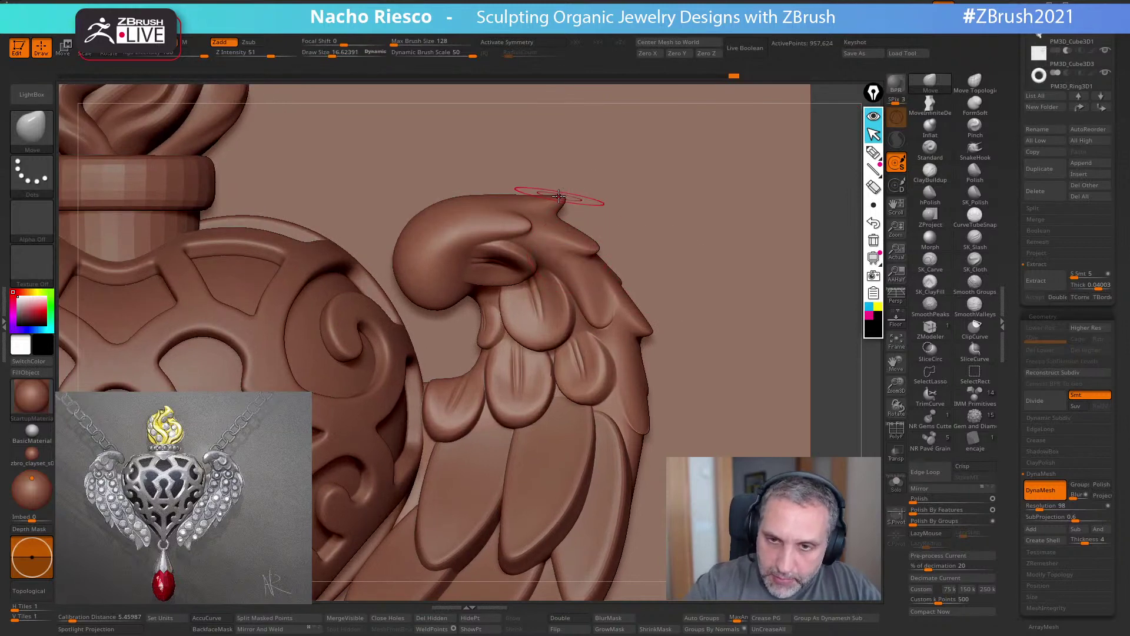
{"action": "left_click_drag", "start_coordinate": [561, 201], "coordinate": [563, 205]}
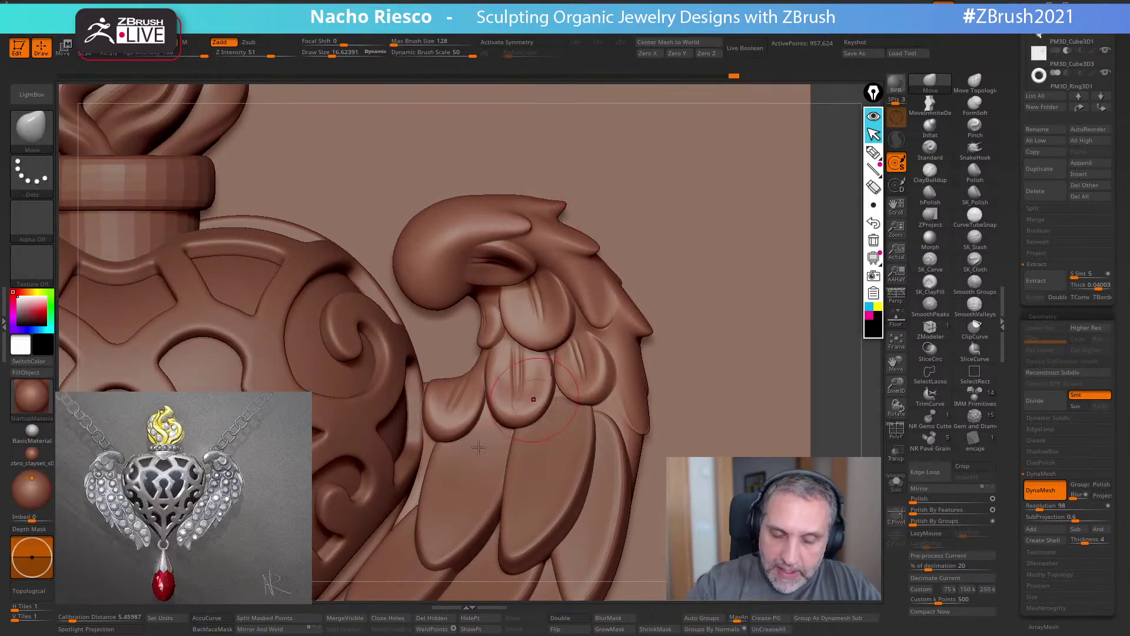
{"action": "left_click", "coordinate": [214, 629]}
{"action": "right_click_drag", "start_coordinate": [567, 244], "coordinate": [565, 210], "text": "ctrl"}
{"action": "key", "text": "s"}
{"action": "left_click_drag", "start_coordinate": [563, 203], "coordinate": [565, 203]}
- Isolate the wing base and remesh it with DynaMesh
{"action": "left_click", "coordinate": [896, 482]}
{"action": "right_click_drag", "start_coordinate": [799, 387], "coordinate": [805, 356], "text": "shift"}
{"action": "mouse_move", "coordinate": [805, 356]}
{"action": "right_mouse_down", "text": "ctrl"}
{"action": "mouse_move", "coordinate": [806, 331]}
{"action": "mouse_move", "coordinate": [807, 392]}
{"action": "right_mouse_up", "text": "ctrl"}
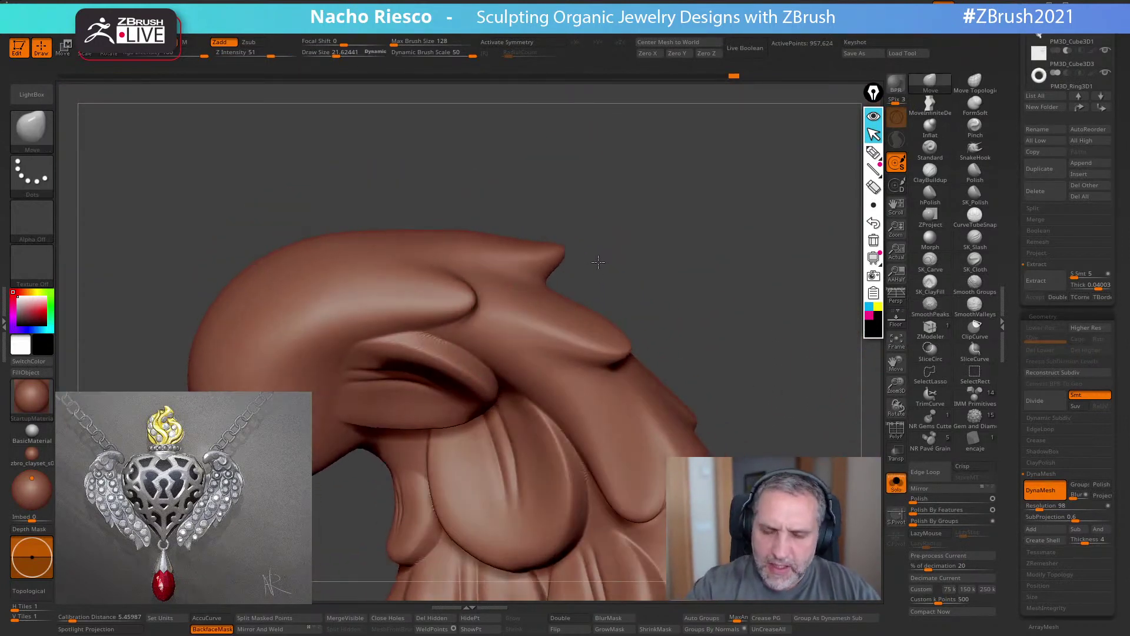
{"action": "left_click_drag", "start_coordinate": [634, 232], "coordinate": [637, 272], "text": "ctrl"}
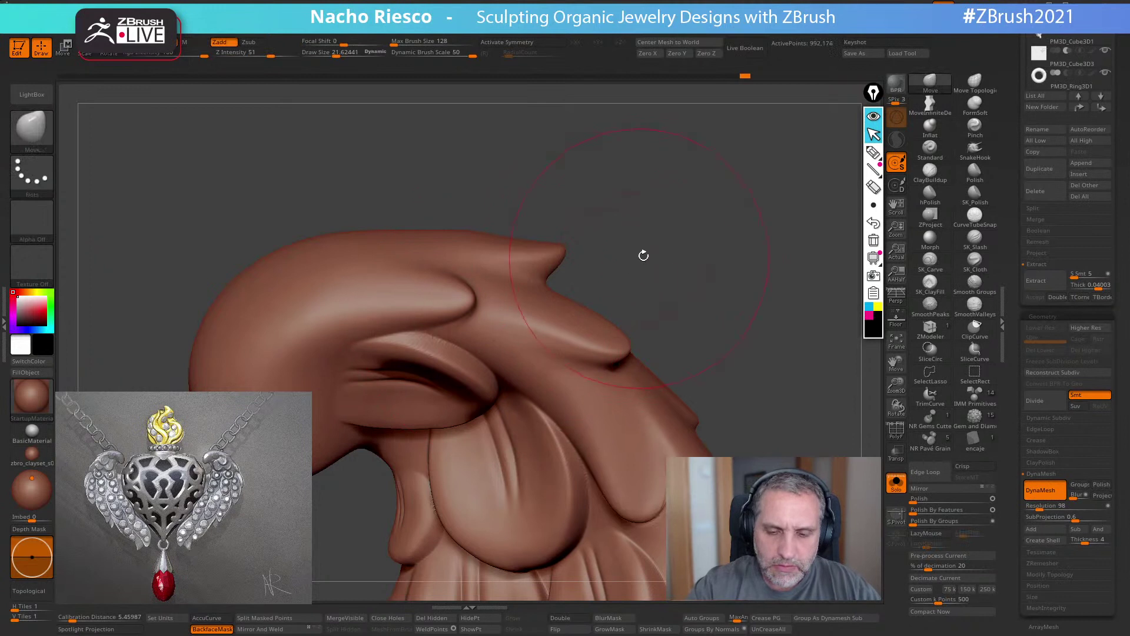
- Reshape the crest feather tip with the Move brush, reducing the draw size to about 16
{"action": "right_click_drag", "start_coordinate": [624, 274], "coordinate": [623, 266]}
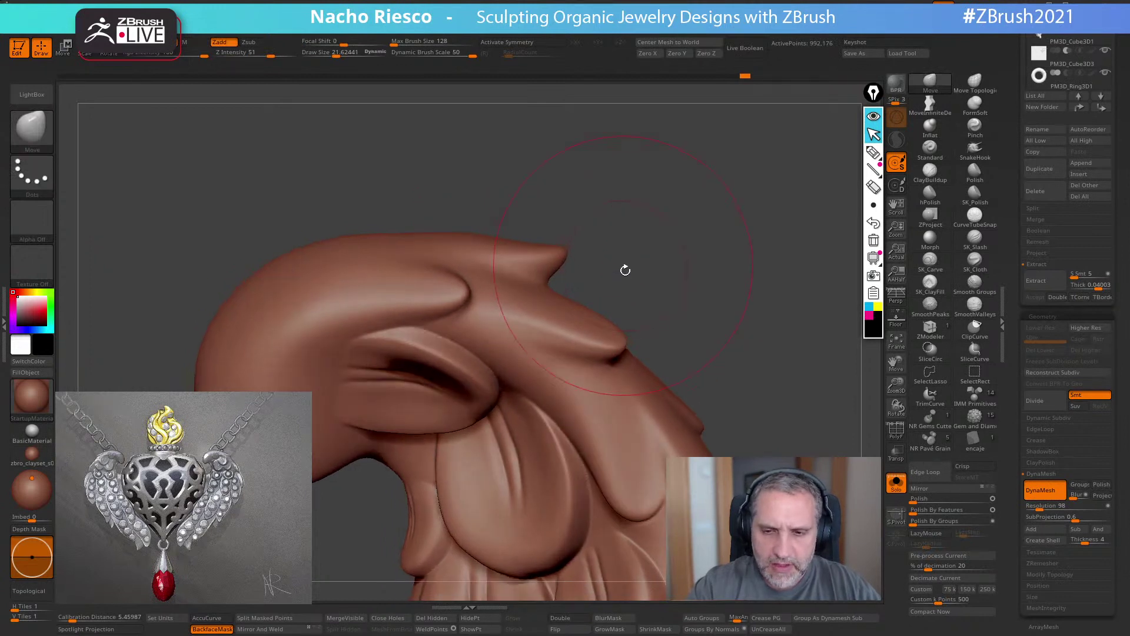
{"action": "key", "text": "s"}
{"action": "left_click_drag", "start_coordinate": [625, 276], "coordinate": [619, 275]}
{"action": "mouse_move", "coordinate": [624, 274]}
{"action": "right_mouse_down"}
{"action": "mouse_move", "coordinate": [611, 271]}
{"action": "mouse_move", "coordinate": [625, 248]}
{"action": "mouse_move", "coordinate": [585, 260]}
{"action": "right_mouse_up"}
{"action": "key", "text": "s"}
{"action": "left_click_drag", "start_coordinate": [585, 260], "coordinate": [564, 342]}
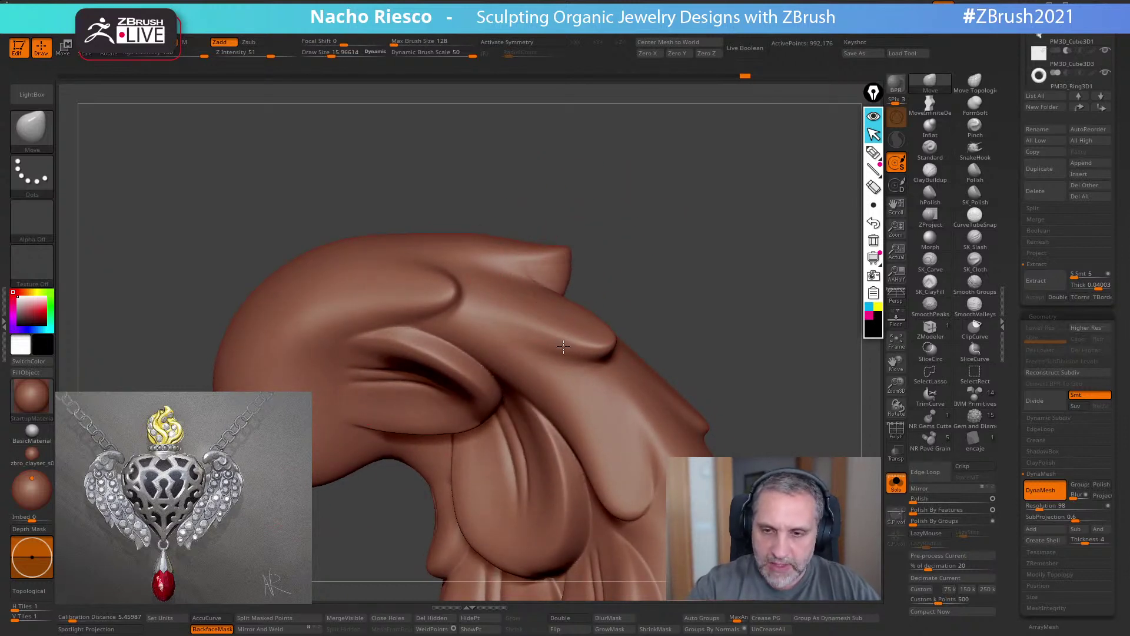
- Refine and smooth the feather tips along the wing's outer edge, working from several viewing angles
{"action": "mouse_move", "coordinate": [586, 332]}
{"action": "right_mouse_down"}
{"action": "mouse_move", "coordinate": [694, 227]}
{"action": "mouse_move", "coordinate": [656, 292]}
{"action": "mouse_move", "coordinate": [764, 290]}
{"action": "mouse_move", "coordinate": [712, 383]}
{"action": "right_mouse_up"}
{"action": "mouse_move", "coordinate": [661, 483]}
{"action": "right_mouse_down"}
{"action": "mouse_move", "coordinate": [707, 323]}
{"action": "mouse_move", "coordinate": [716, 362]}
{"action": "right_mouse_up"}
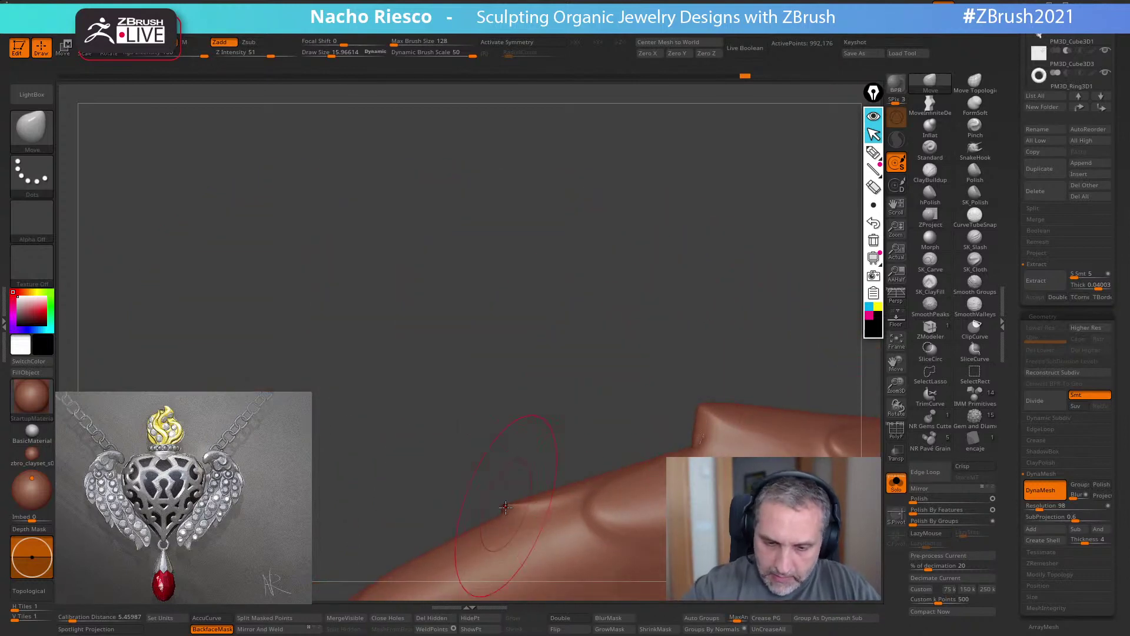
{"action": "mouse_move", "coordinate": [553, 353]}
{"action": "right_mouse_down"}
{"action": "mouse_move", "coordinate": [658, 444]}
{"action": "mouse_move", "coordinate": [669, 434]}
{"action": "mouse_move", "coordinate": [684, 303]}
{"action": "mouse_move", "coordinate": [588, 312]}
{"action": "mouse_move", "coordinate": [676, 310]}
{"action": "mouse_move", "coordinate": [413, 293]}
{"action": "mouse_move", "coordinate": [600, 295]}
{"action": "mouse_move", "coordinate": [671, 280]}
{"action": "mouse_move", "coordinate": [734, 383]}
{"action": "mouse_move", "coordinate": [775, 376]}
{"action": "mouse_move", "coordinate": [744, 361]}
{"action": "mouse_move", "coordinate": [731, 449]}
{"action": "mouse_move", "coordinate": [575, 353]}
{"action": "right_mouse_up"}
{"action": "right_click_drag", "start_coordinate": [747, 348], "coordinate": [526, 192]}
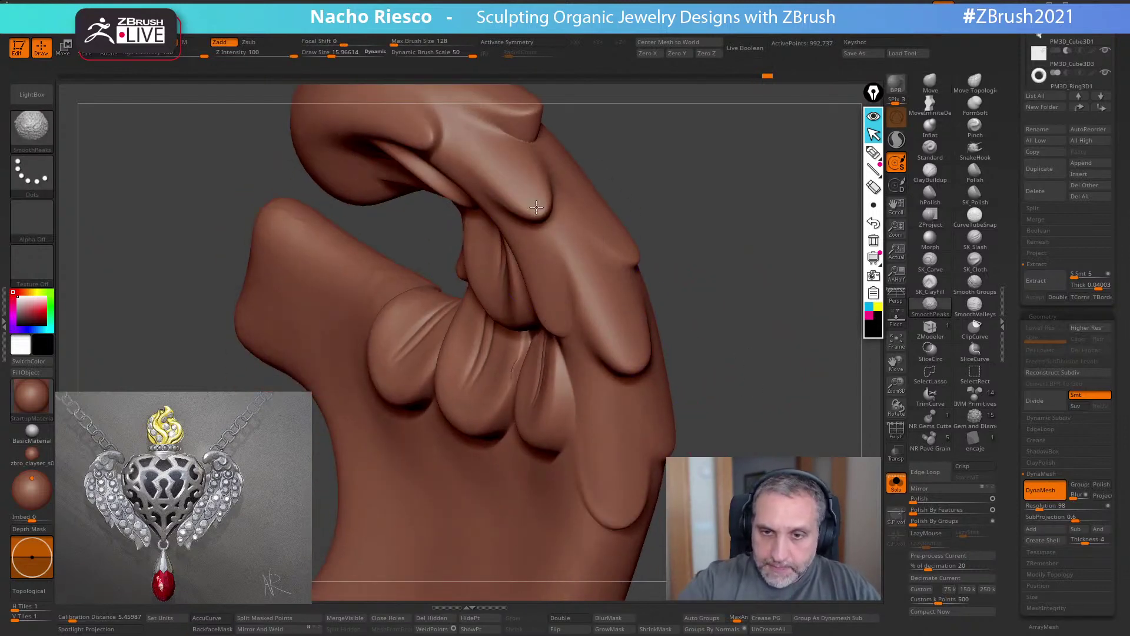
{"action": "mouse_move", "coordinate": [530, 100]}
{"action": "right_mouse_down"}
{"action": "mouse_move", "coordinate": [713, 348]}
{"action": "mouse_move", "coordinate": [747, 320]}
{"action": "mouse_move", "coordinate": [765, 429]}
{"action": "right_mouse_up"}
- Choose the Smooth brush and soften the crest feather at a draw size of about 12
{"action": "left_click", "coordinate": [25, 132]}
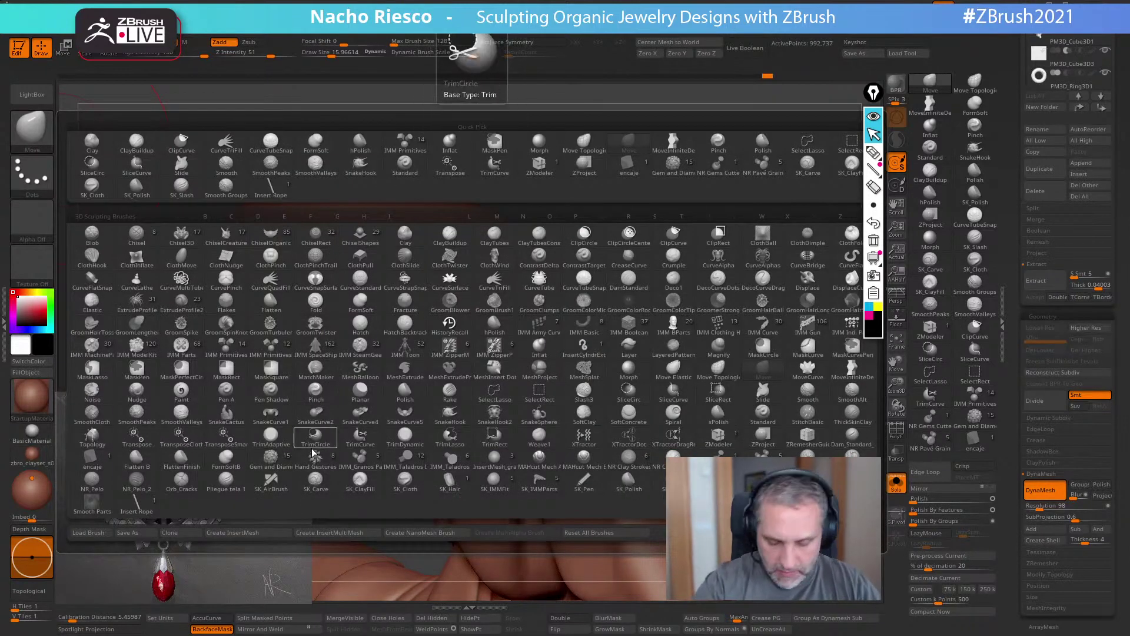
{"action": "key", "text": "s"}
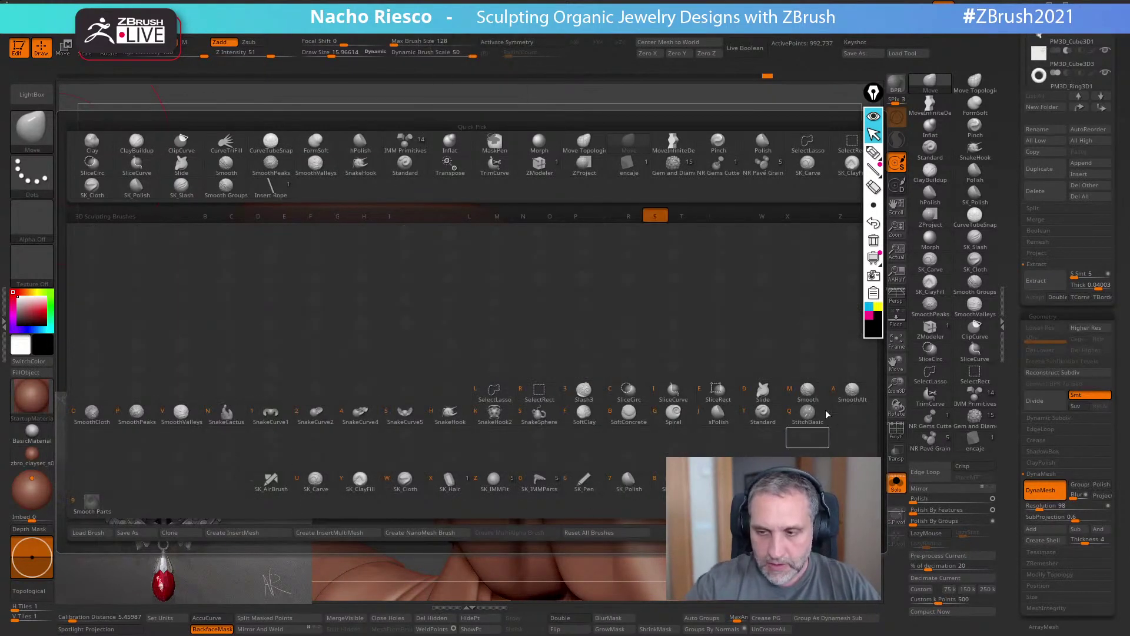
{"action": "left_click", "coordinate": [810, 394]}
{"action": "right_click_drag", "start_coordinate": [729, 373], "coordinate": [751, 368]}
{"action": "key", "text": "s"}
{"action": "left_click_drag", "start_coordinate": [555, 293], "coordinate": [557, 301]}
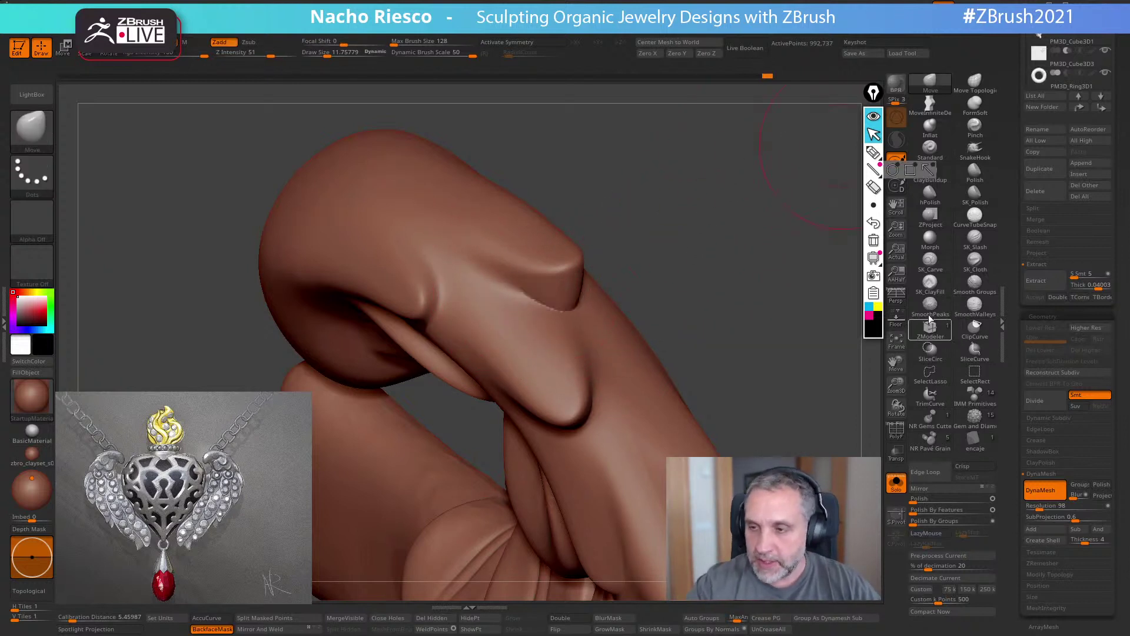
- Touch up the crest feather with the Move brush at a draw size of about 7 and soften its ridge with SmoothPeaks
{"action": "left_click_drag", "start_coordinate": [618, 261], "coordinate": [607, 267], "text": "alt"}
{"action": "key", "text": "s"}
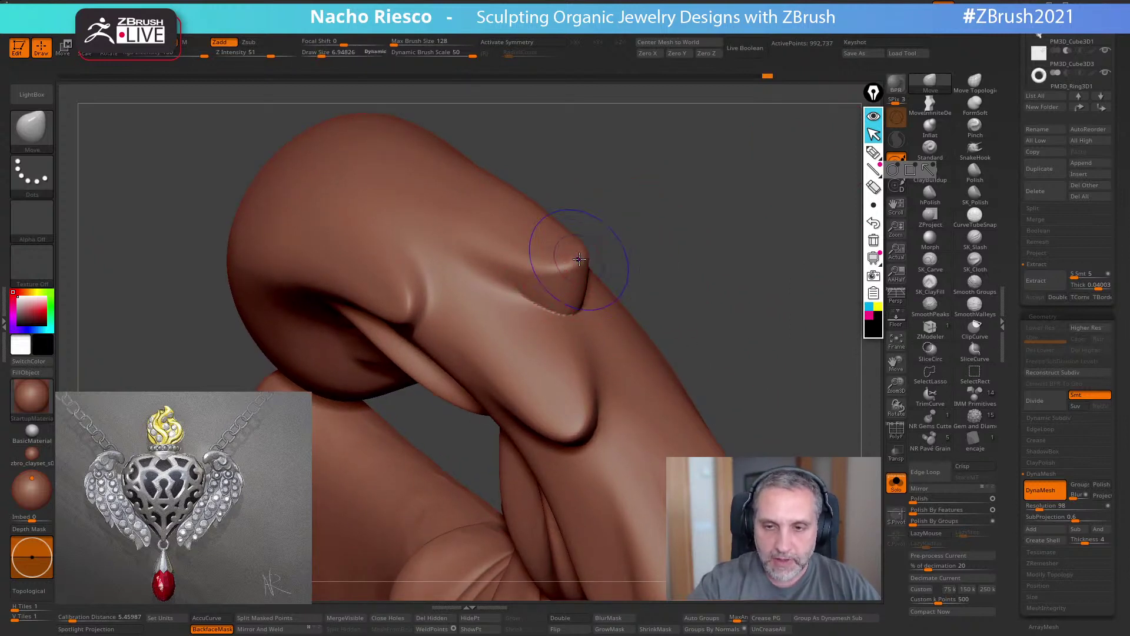
{"action": "key", "text": "shift"}
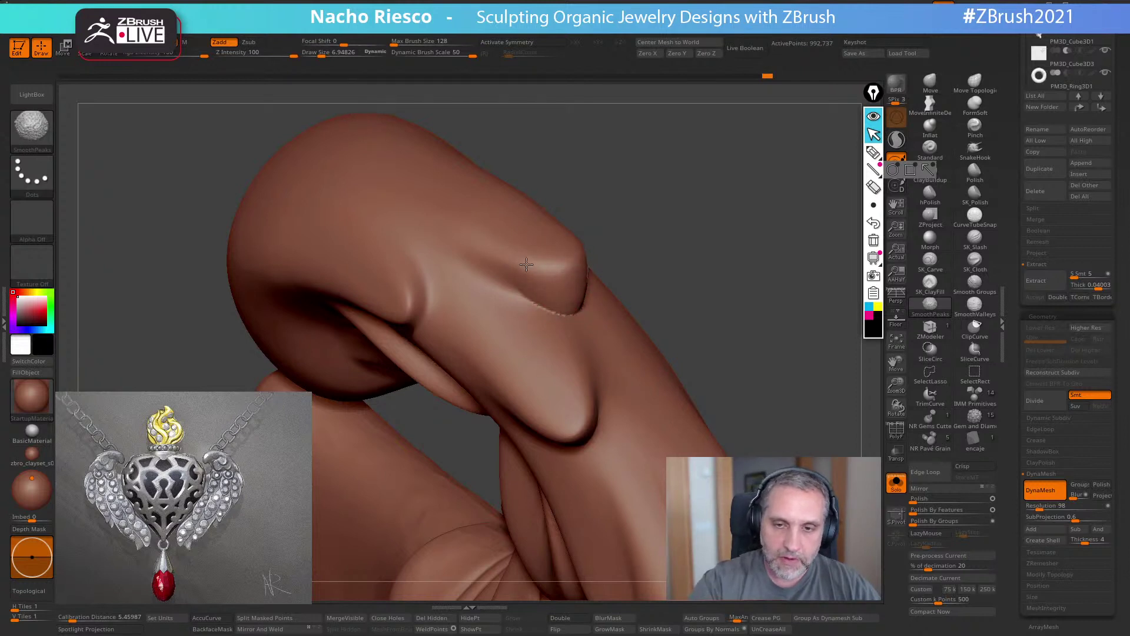
{"action": "left_click_drag", "start_coordinate": [531, 298], "coordinate": [544, 323]}
{"action": "key", "text": "shift"}
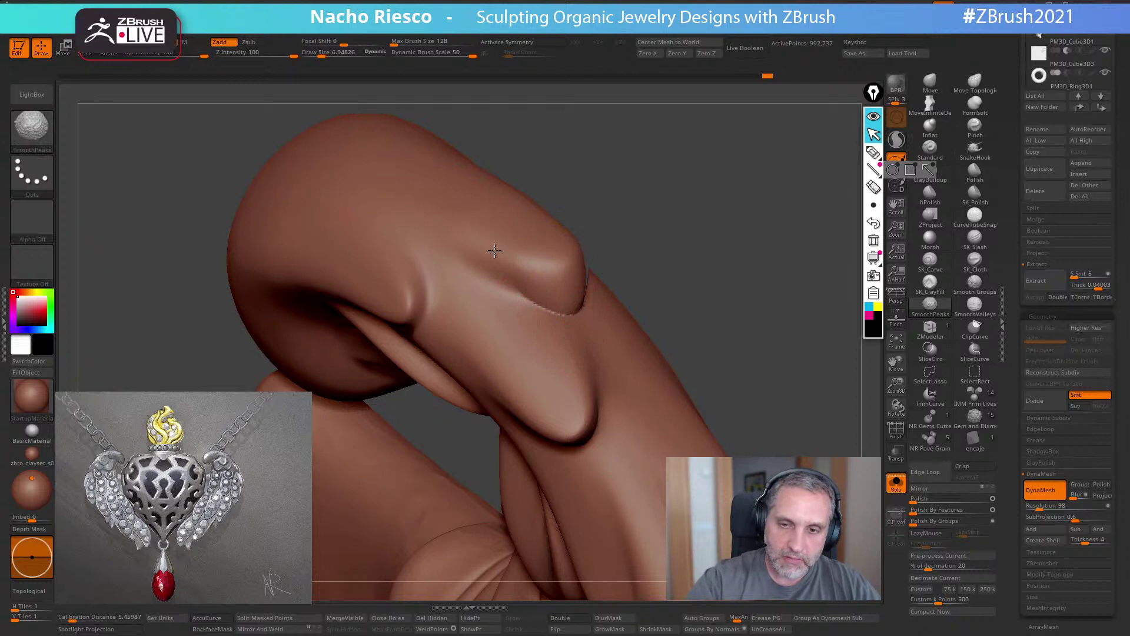
- Soften the feather ridges and tips along the wing's crest with SmoothPeaks at a draw size of about 11, working from several angles
{"action": "left_click_drag", "start_coordinate": [615, 221], "coordinate": [631, 207]}
{"action": "key", "text": "shift"}
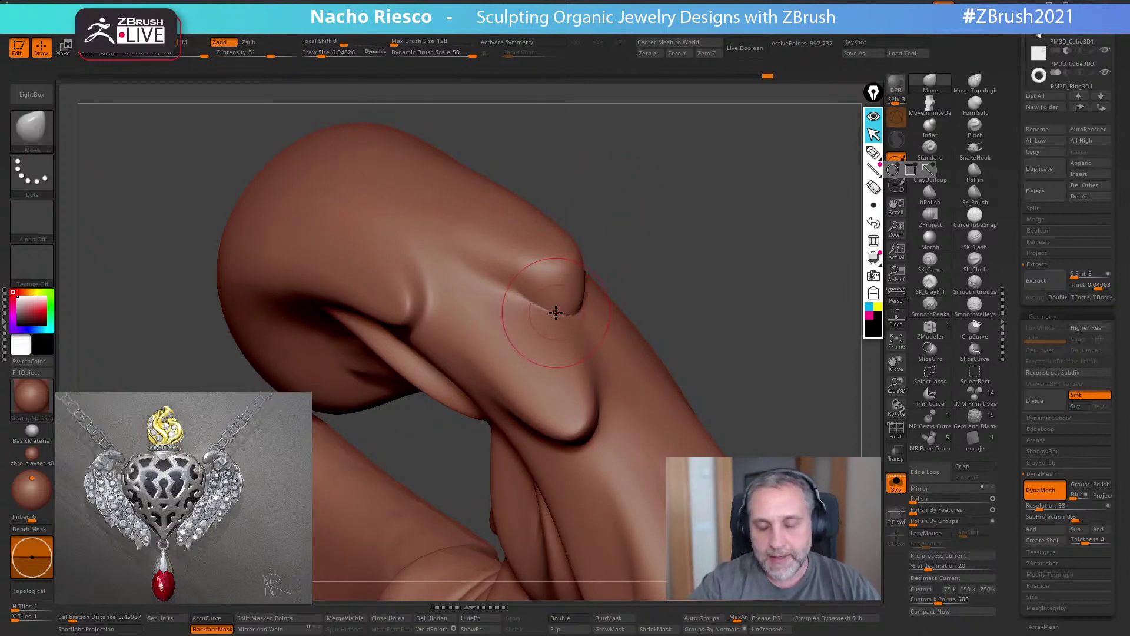
{"action": "left_click_drag", "start_coordinate": [660, 230], "coordinate": [655, 277]}
{"action": "key", "text": "shift"}
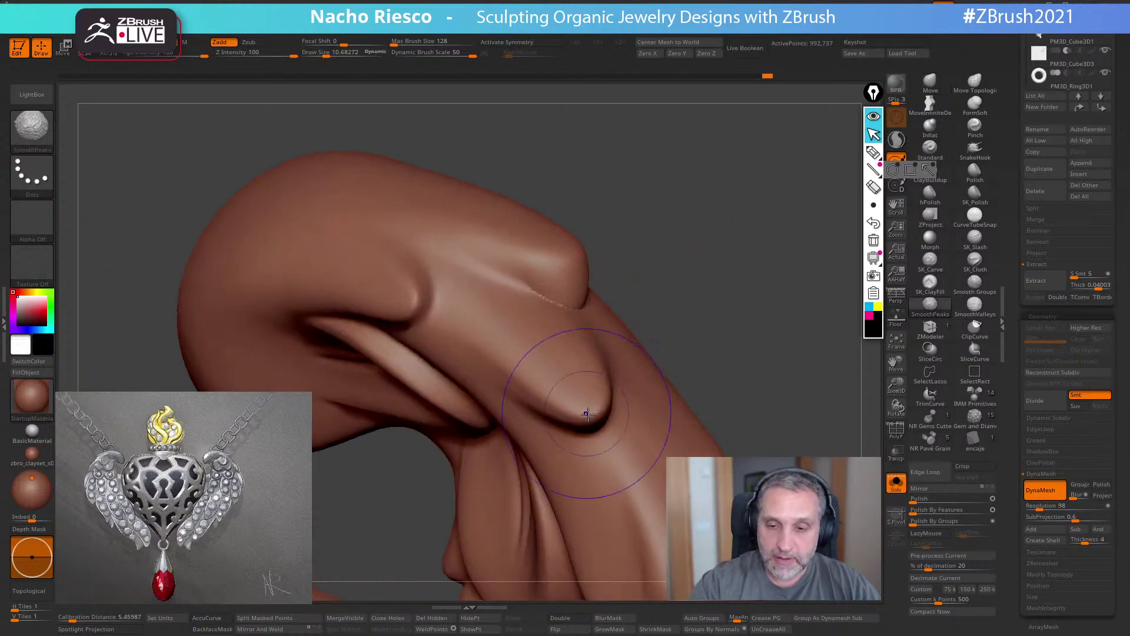
{"action": "left_click_drag", "start_coordinate": [654, 350], "coordinate": [630, 312]}
{"action": "key", "text": "shift"}
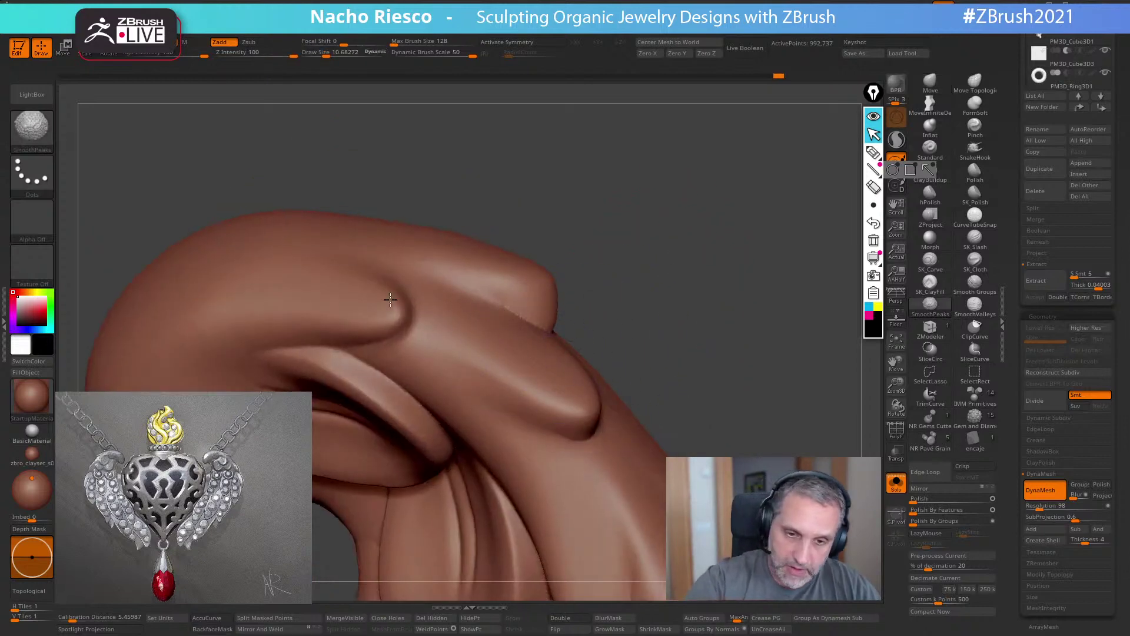
{"action": "key", "text": "shift"}
{"action": "mouse_move", "coordinate": [676, 436]}
{"action": "left_mouse_down", "text": "alt"}
{"action": "mouse_move", "coordinate": [729, 336]}
{"action": "mouse_move", "coordinate": [766, 402]}
{"action": "mouse_move", "coordinate": [659, 393]}
{"action": "left_mouse_up", "text": "alt"}
{"action": "key", "text": "shift"}
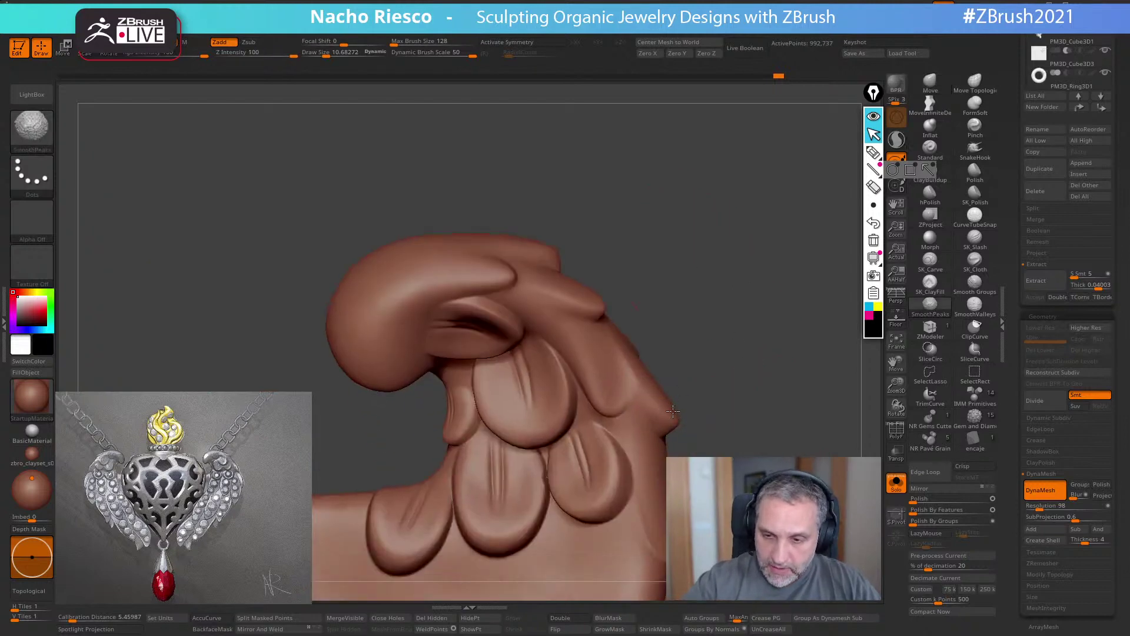
- Reshape the feather tips on the crest with the Move brush at a draw size of about 12
{"action": "mouse_move", "coordinate": [737, 370]}
{"action": "left_mouse_down"}
{"action": "mouse_move", "coordinate": [741, 381]}
{"action": "mouse_move", "coordinate": [771, 371]}
{"action": "mouse_move", "coordinate": [786, 406]}
{"action": "mouse_move", "coordinate": [815, 353]}
{"action": "left_mouse_up"}
{"action": "key", "text": "s"}
{"action": "left_click_drag", "start_coordinate": [535, 314], "coordinate": [553, 297]}
{"action": "key", "text": "s"}
{"action": "left_click_drag", "start_coordinate": [552, 295], "coordinate": [560, 290]}
{"action": "left_click_drag", "start_coordinate": [645, 192], "coordinate": [669, 269]}
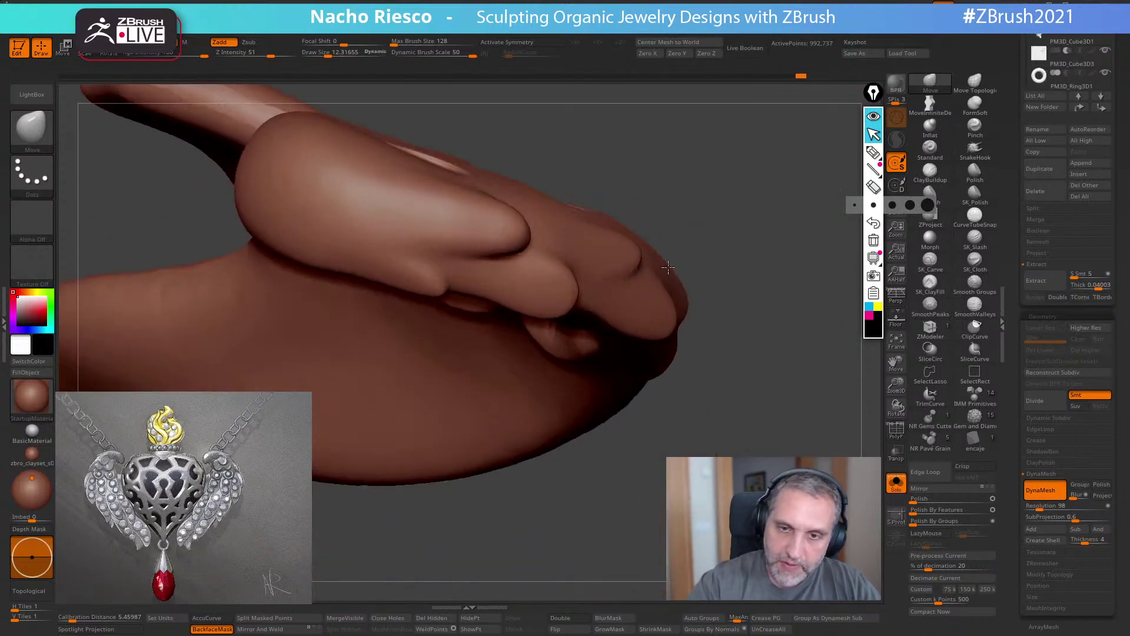
{"action": "left_click_drag", "start_coordinate": [496, 236], "coordinate": [509, 213]}
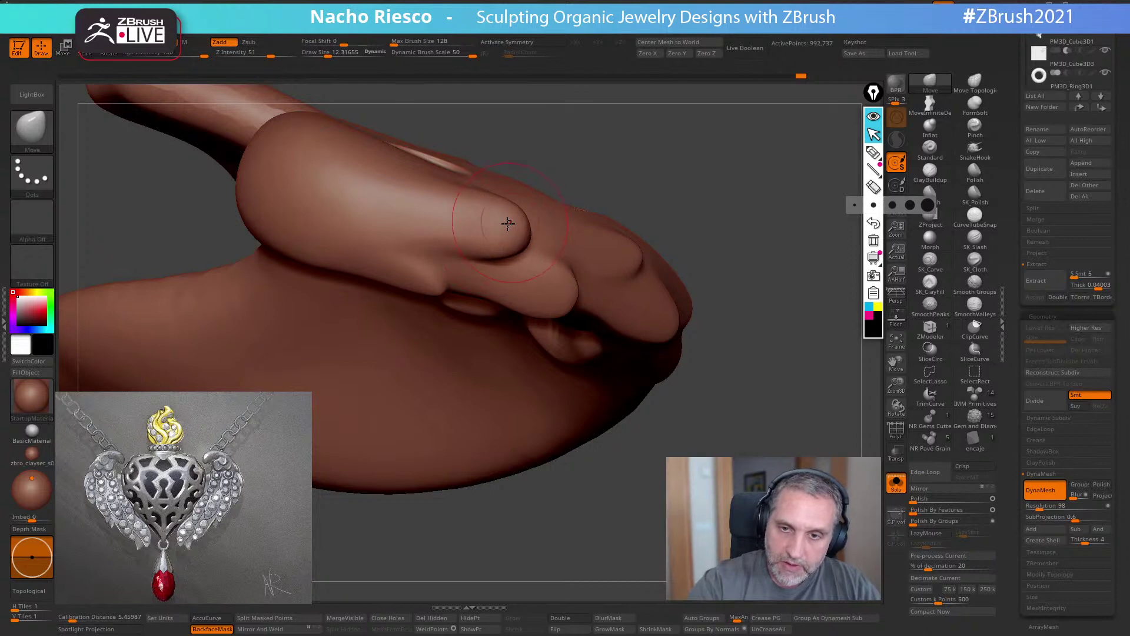
- Adjust the feather tips down the wing's outer edge with the Move brush, reducing the draw size to about 10
{"action": "left_click_drag", "start_coordinate": [671, 197], "coordinate": [676, 124]}
{"action": "mouse_move", "coordinate": [664, 178]}
{"action": "left_mouse_down"}
{"action": "mouse_move", "coordinate": [429, 277]}
{"action": "mouse_move", "coordinate": [625, 173]}
{"action": "mouse_move", "coordinate": [622, 317]}
{"action": "left_mouse_up"}
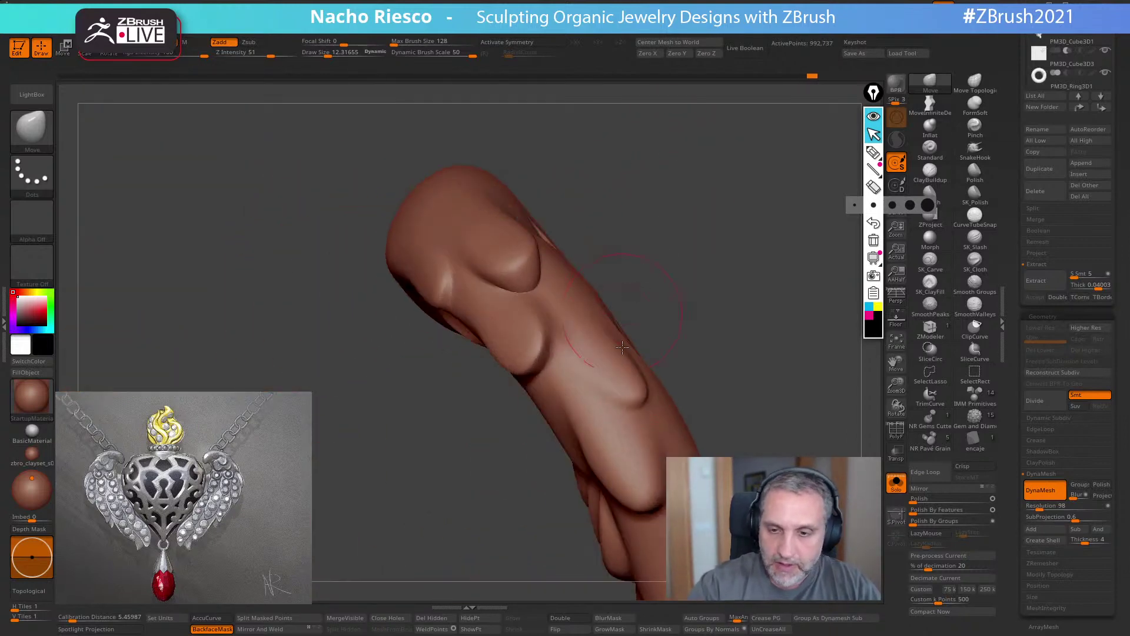
{"action": "left_click_drag", "start_coordinate": [619, 486], "coordinate": [624, 493]}
{"action": "key", "text": "s"}
{"action": "left_click_drag", "start_coordinate": [700, 295], "coordinate": [616, 386]}
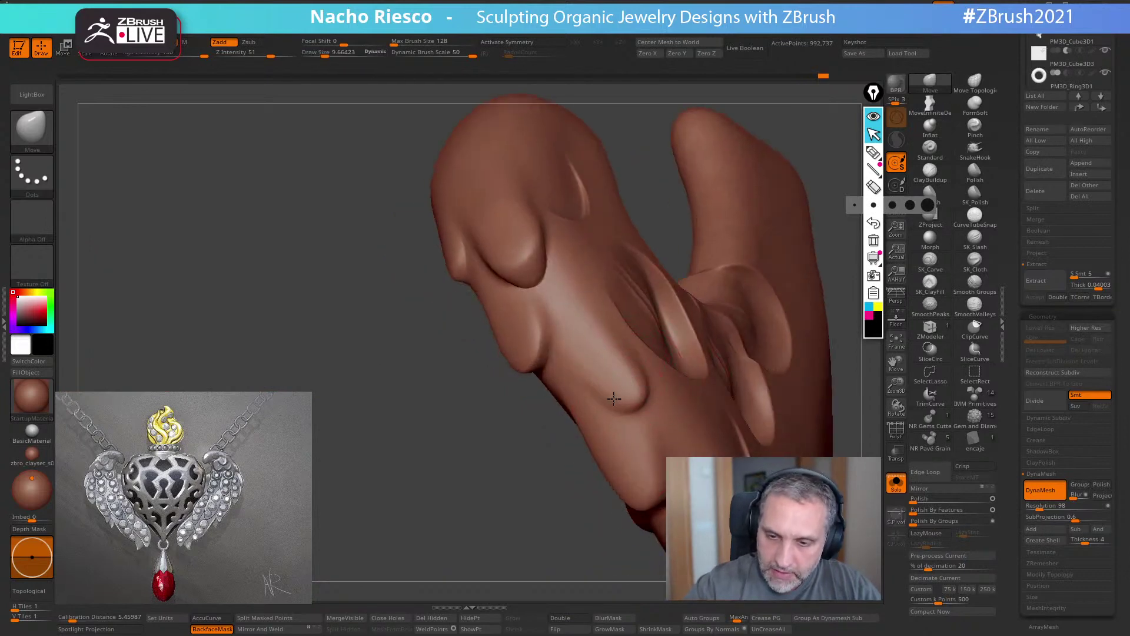
{"action": "right_click_drag", "start_coordinate": [623, 374], "coordinate": [642, 362]}
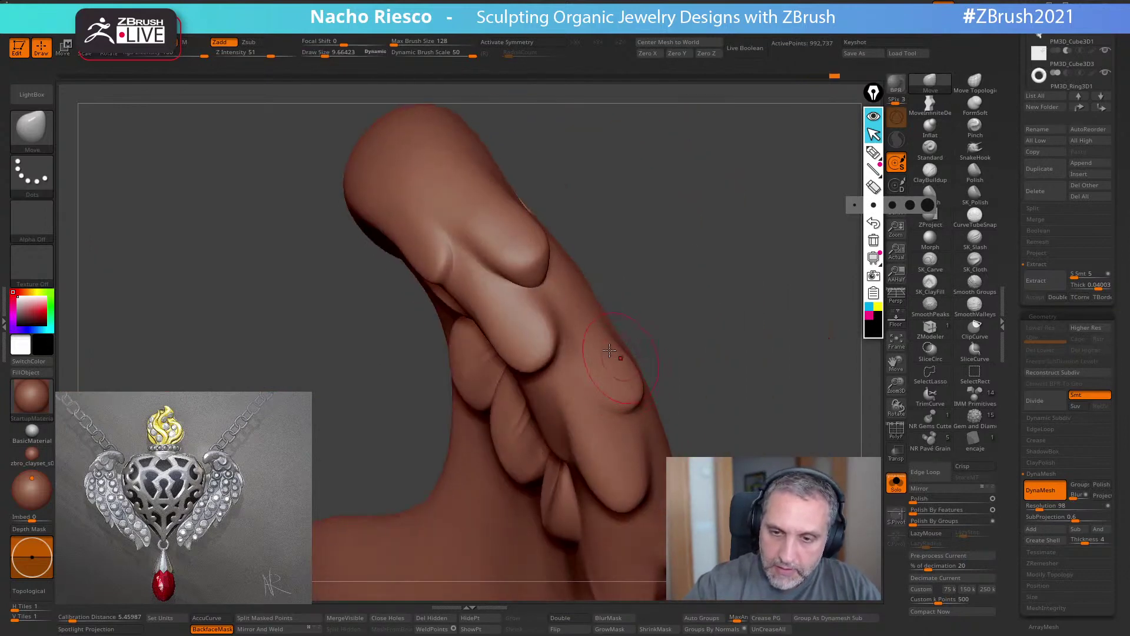
{"action": "mouse_move", "coordinate": [612, 297]}
{"action": "right_mouse_down"}
{"action": "mouse_move", "coordinate": [652, 281]}
{"action": "mouse_move", "coordinate": [691, 313]}
{"action": "mouse_move", "coordinate": [697, 296]}
{"action": "right_mouse_up"}
{"action": "mouse_move", "coordinate": [753, 369]}
{"action": "right_mouse_down"}
{"action": "mouse_move", "coordinate": [753, 322]}
{"action": "mouse_move", "coordinate": [764, 411]}
{"action": "mouse_move", "coordinate": [778, 383]}
{"action": "right_mouse_up"}
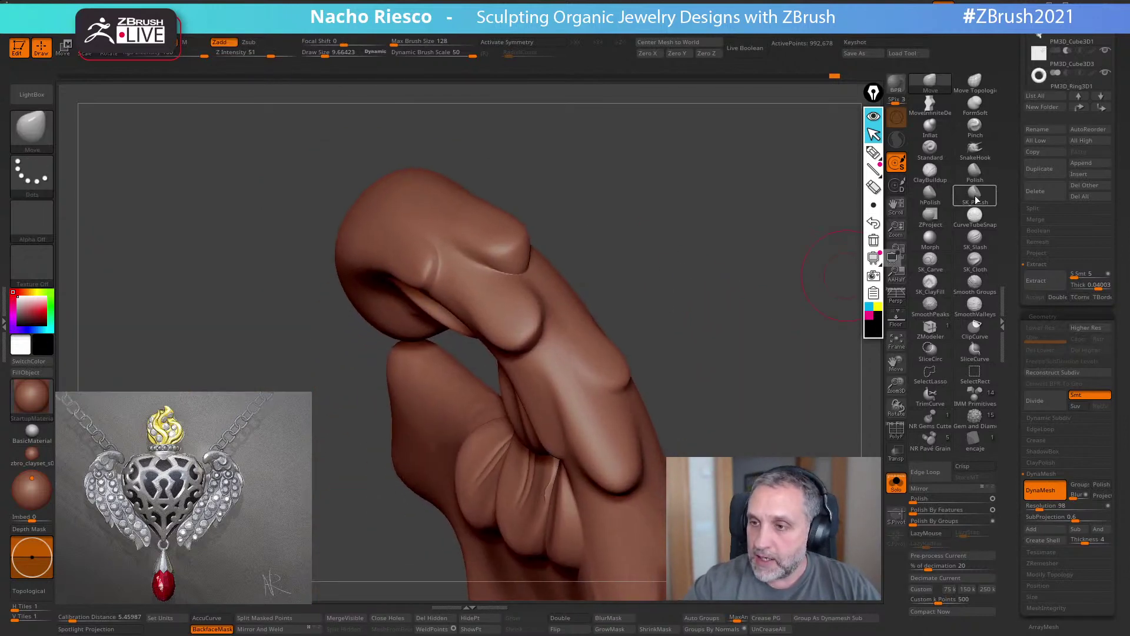
- Flatten the crest and outer-edge feathers with the SK_Polish brush at a draw size of about 10
{"action": "left_click", "coordinate": [975, 196]}
{"action": "key", "text": "s"}
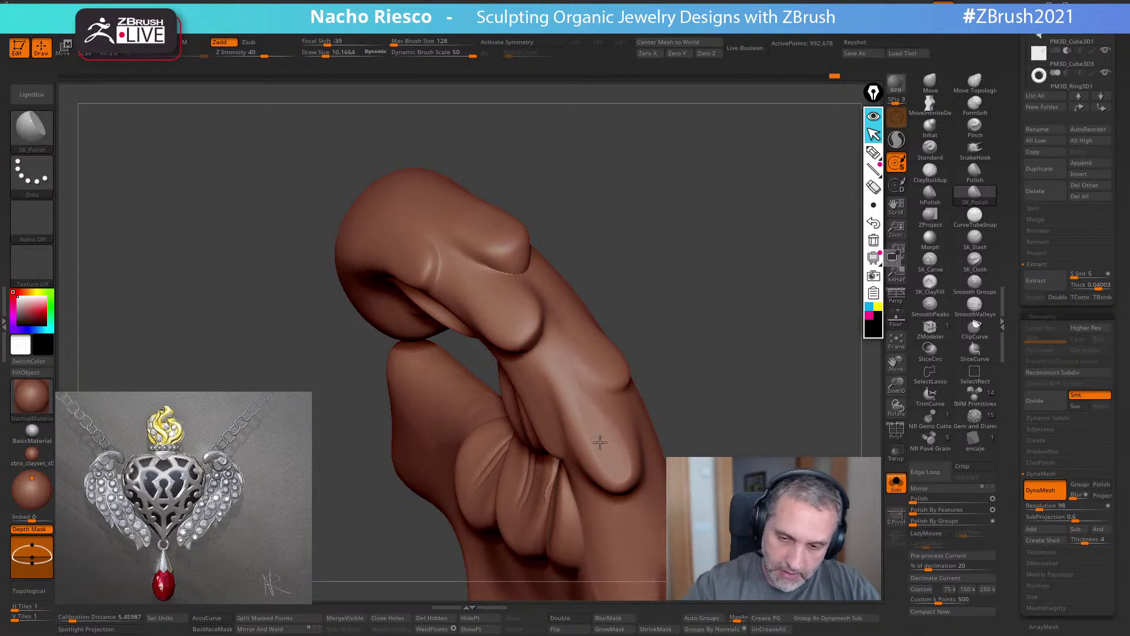
{"action": "right_click_drag", "start_coordinate": [692, 325], "coordinate": [655, 349]}
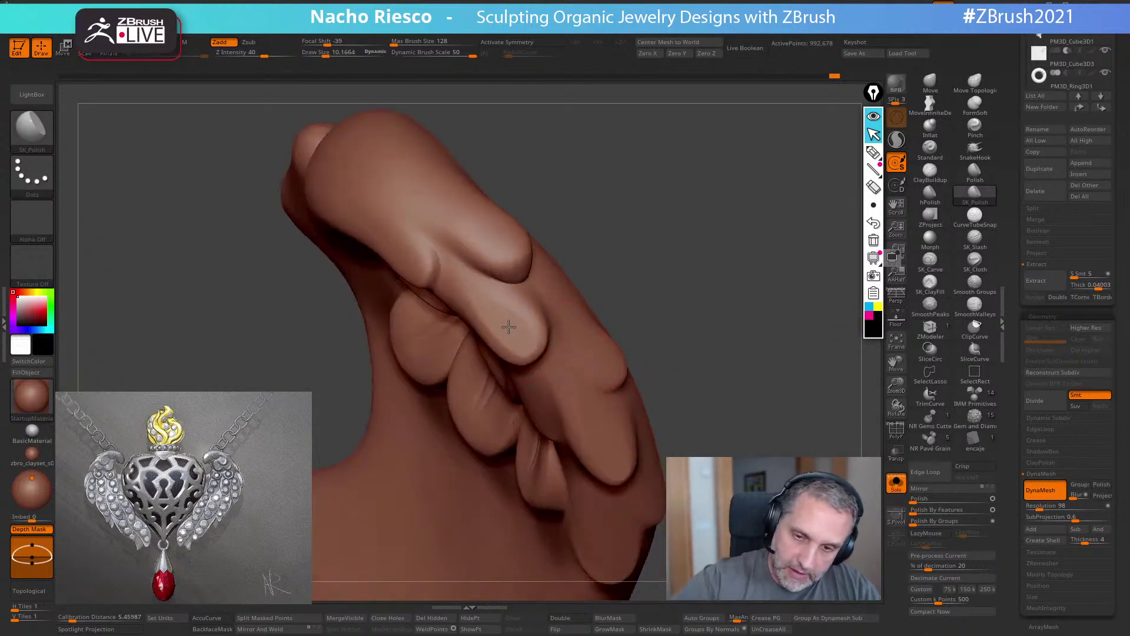
{"action": "right_click_drag", "start_coordinate": [506, 317], "coordinate": [569, 268]}
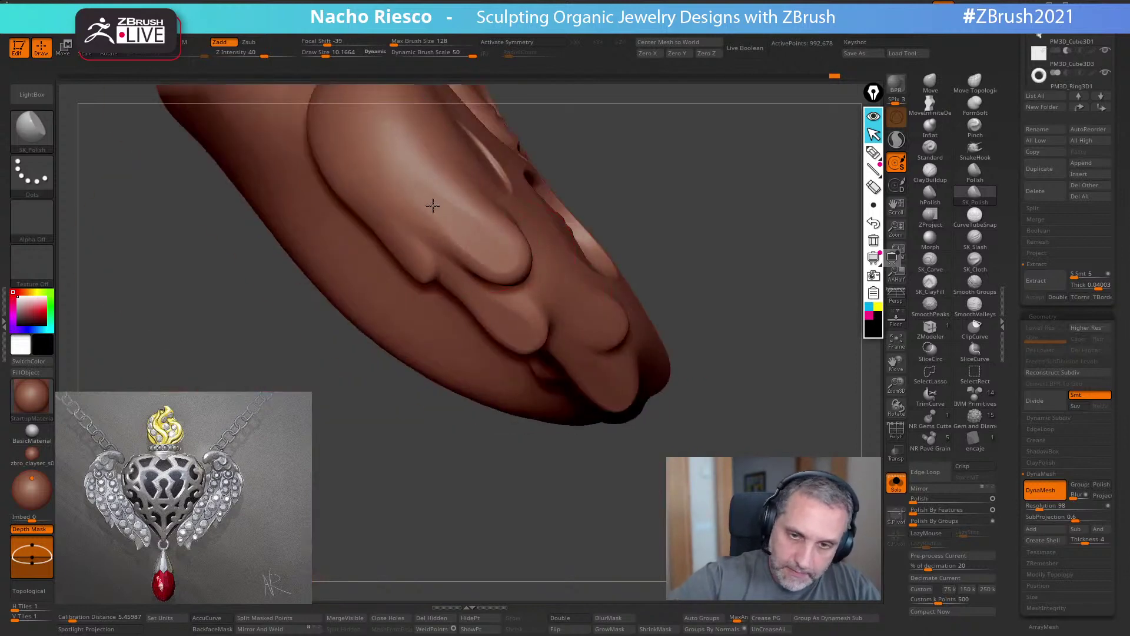
{"action": "mouse_move", "coordinate": [571, 221]}
{"action": "right_mouse_down"}
{"action": "mouse_move", "coordinate": [734, 234]}
{"action": "mouse_move", "coordinate": [542, 297]}
{"action": "right_mouse_up"}
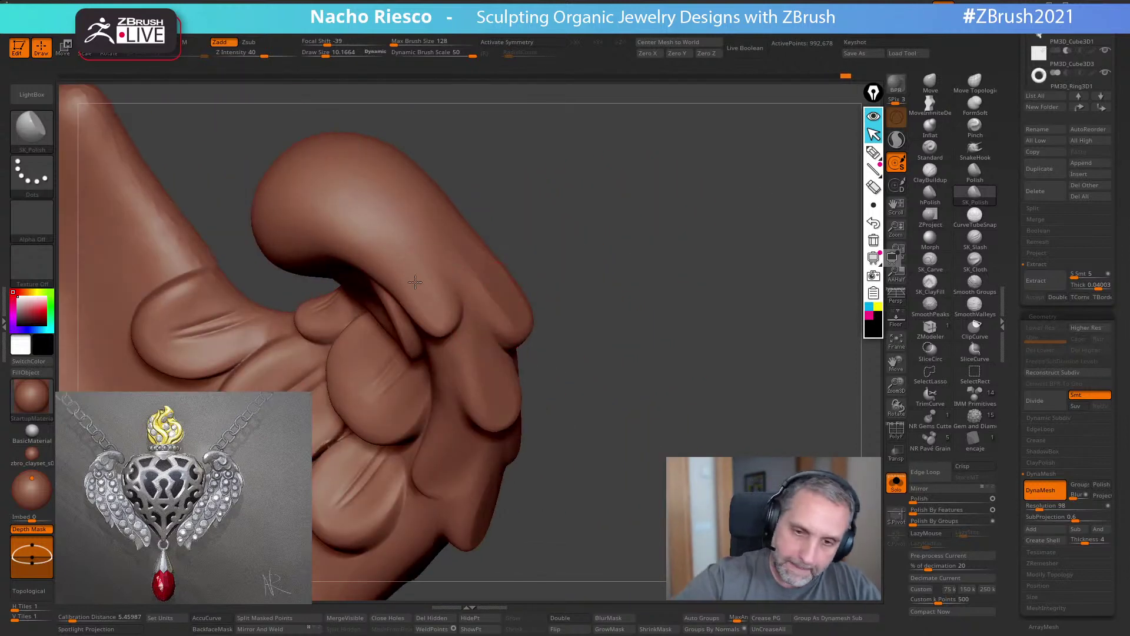
{"action": "mouse_move", "coordinate": [407, 270]}
{"action": "right_mouse_down"}
{"action": "mouse_move", "coordinate": [634, 262]}
{"action": "mouse_move", "coordinate": [701, 302]}
{"action": "mouse_move", "coordinate": [506, 417]}
{"action": "mouse_move", "coordinate": [548, 481]}
{"action": "right_mouse_up"}
{"action": "mouse_move", "coordinate": [560, 387]}
{"action": "right_mouse_down"}
{"action": "mouse_move", "coordinate": [694, 308]}
{"action": "mouse_move", "coordinate": [676, 353]}
{"action": "mouse_move", "coordinate": [741, 230]}
{"action": "mouse_move", "coordinate": [750, 312]}
{"action": "mouse_move", "coordinate": [769, 317]}
{"action": "mouse_move", "coordinate": [750, 295]}
{"action": "mouse_move", "coordinate": [758, 332]}
{"action": "right_mouse_up"}
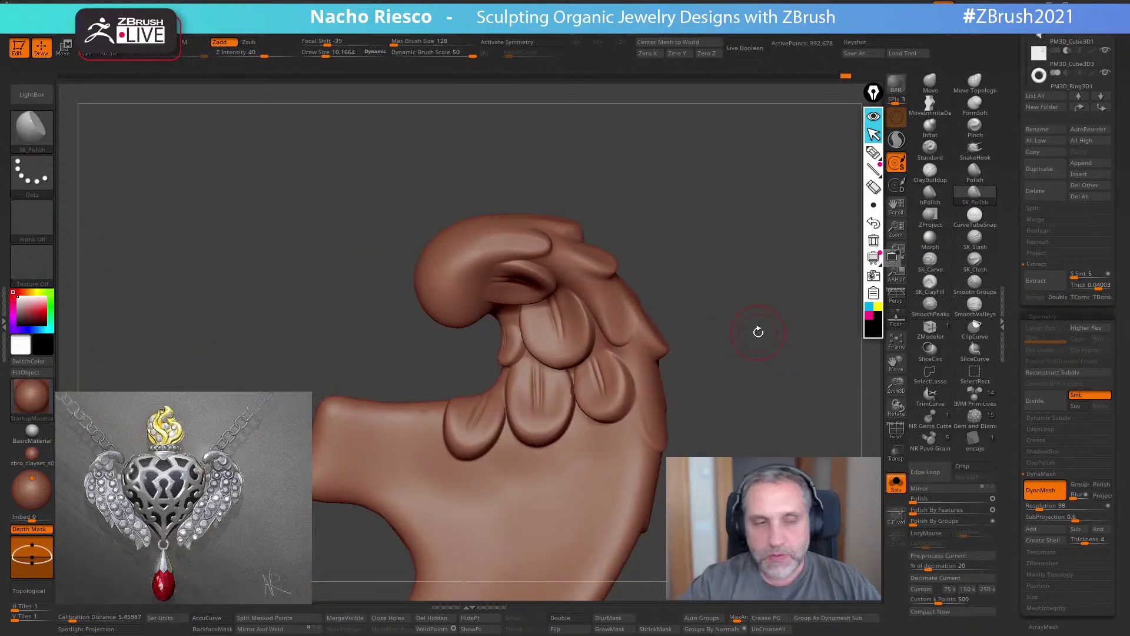
- Load the Slash2 brush from the Slash folder of the brush library
{"action": "left_click", "coordinate": [39, 96]}
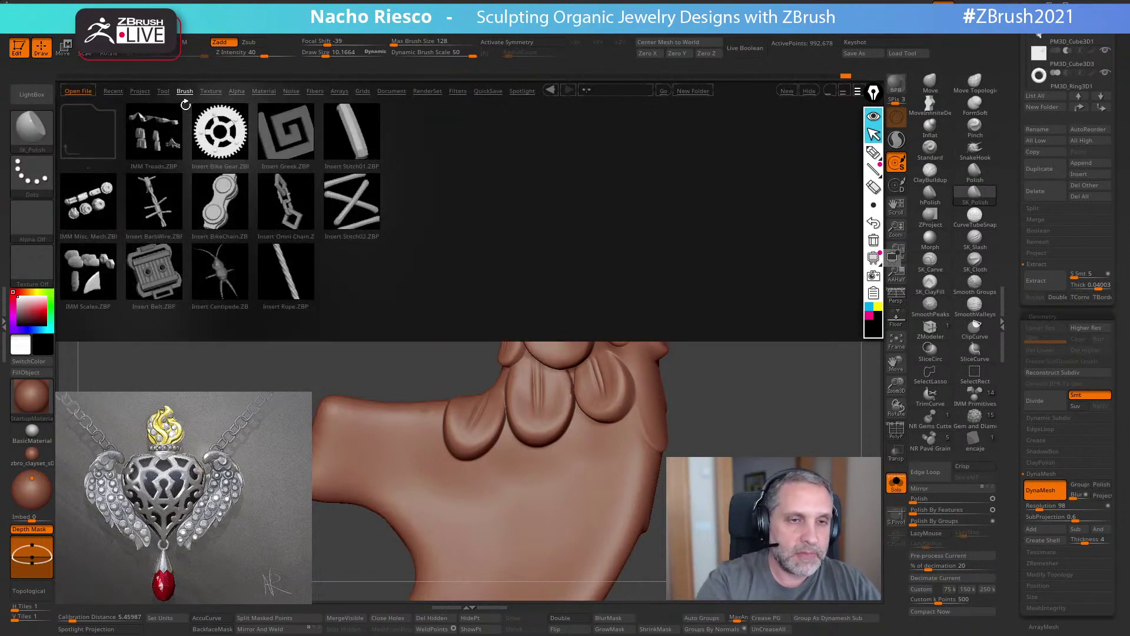
{"action": "left_click", "coordinate": [184, 91]}
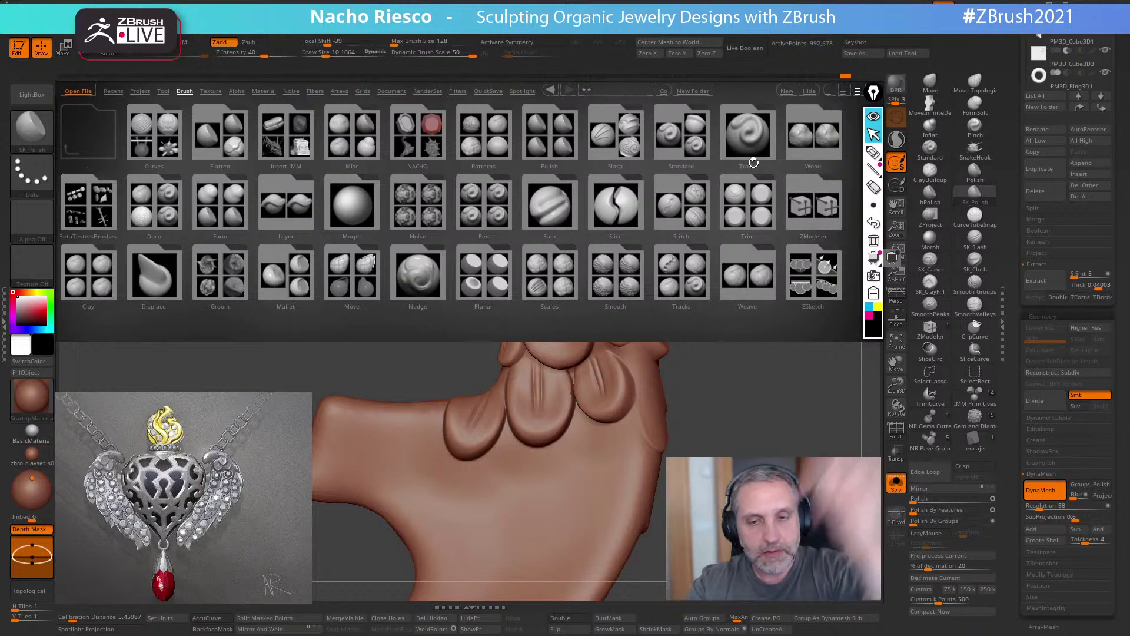
{"action": "left_click", "coordinate": [625, 149]}
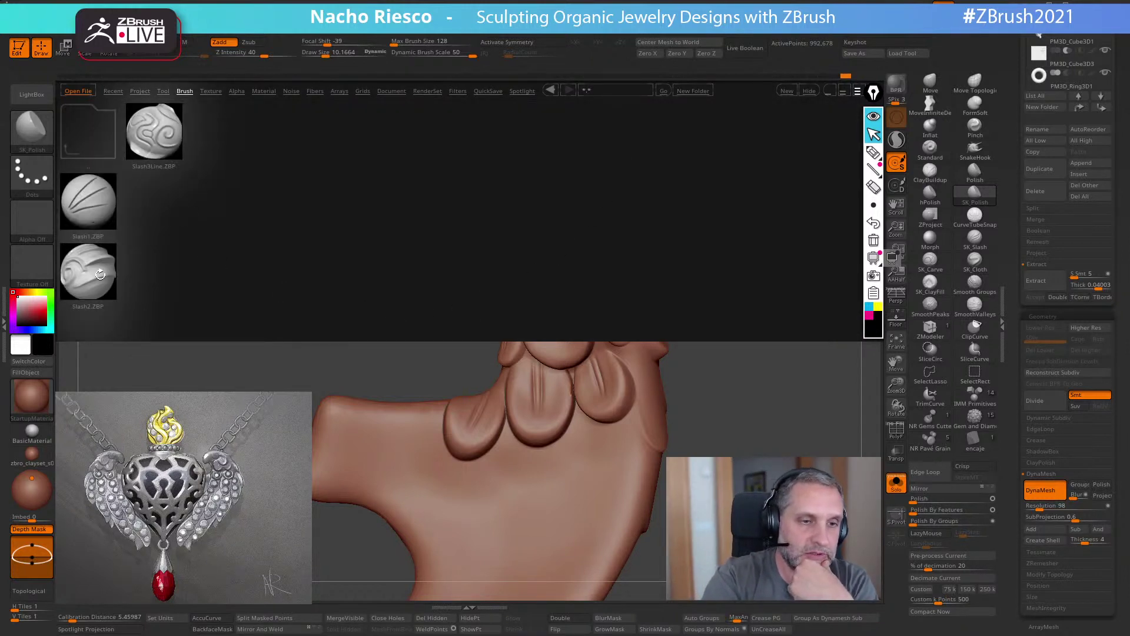
{"action": "double_click", "coordinate": [94, 281]}
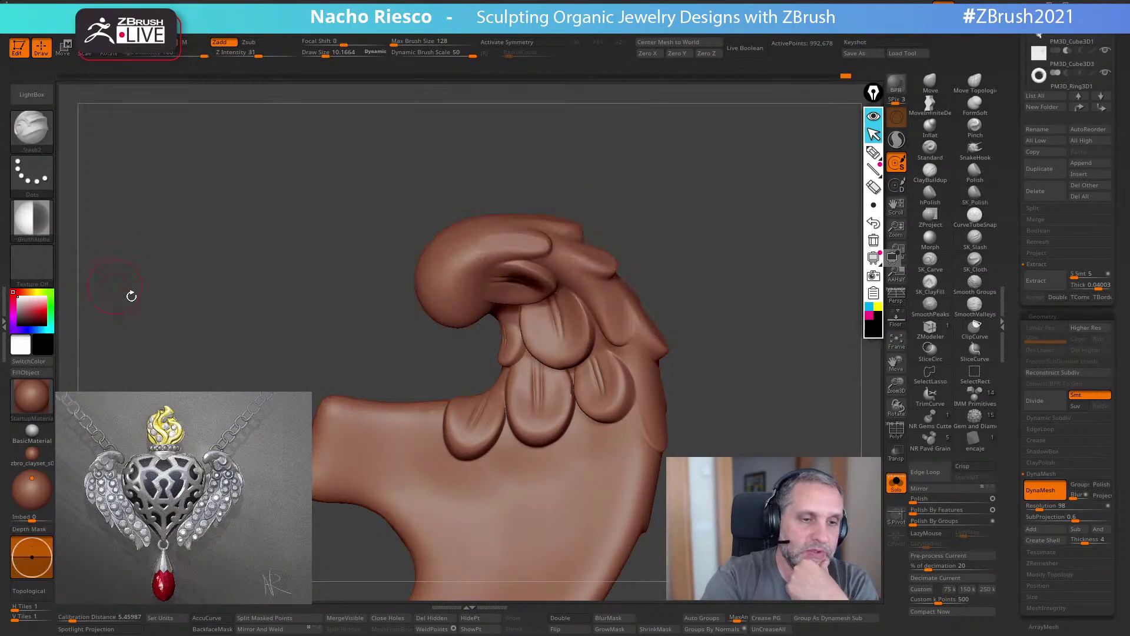
{"action": "left_click_drag", "start_coordinate": [685, 263], "coordinate": [770, 246]}
{"action": "mouse_move", "coordinate": [402, 253]}
{"action": "left_mouse_down"}
{"action": "mouse_move", "coordinate": [434, 257]}
{"action": "mouse_move", "coordinate": [410, 227]}
{"action": "left_mouse_up"}
{"action": "left_click_drag", "start_coordinate": [682, 175], "coordinate": [637, 152]}
{"action": "key", "text": "ctrl+z"}
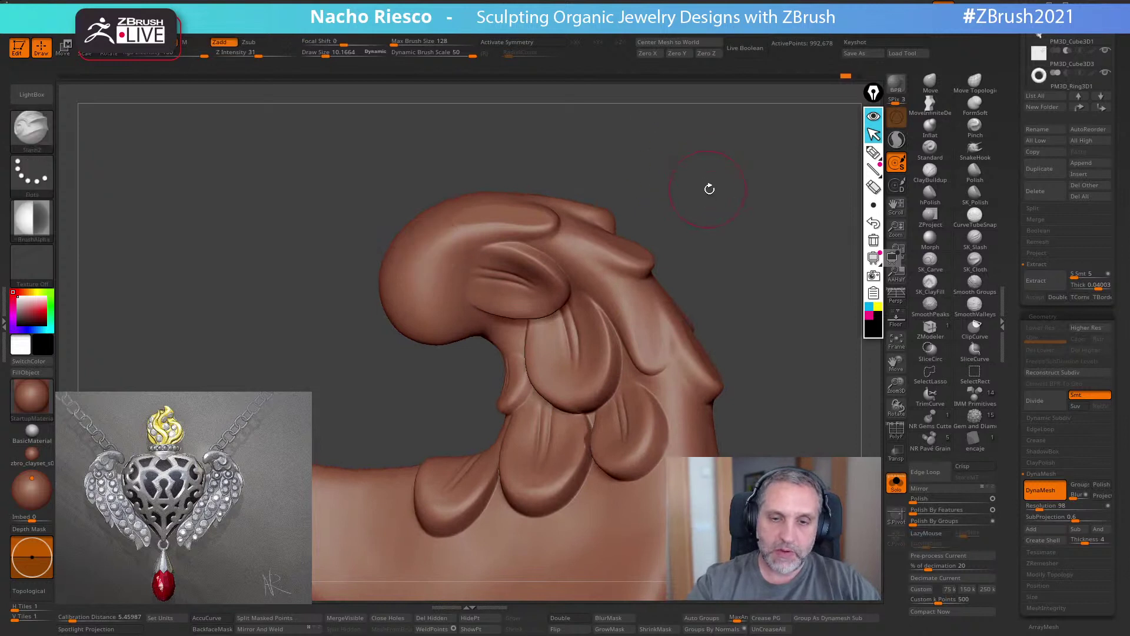
- Carve a small feather outline into the wing's rounded crest with Slash2 at Z Intensity 11 and a draw size of about 7
{"action": "left_click_drag", "start_coordinate": [706, 186], "coordinate": [721, 206]}
{"action": "left_click_drag", "start_coordinate": [290, 139], "coordinate": [303, 162]}
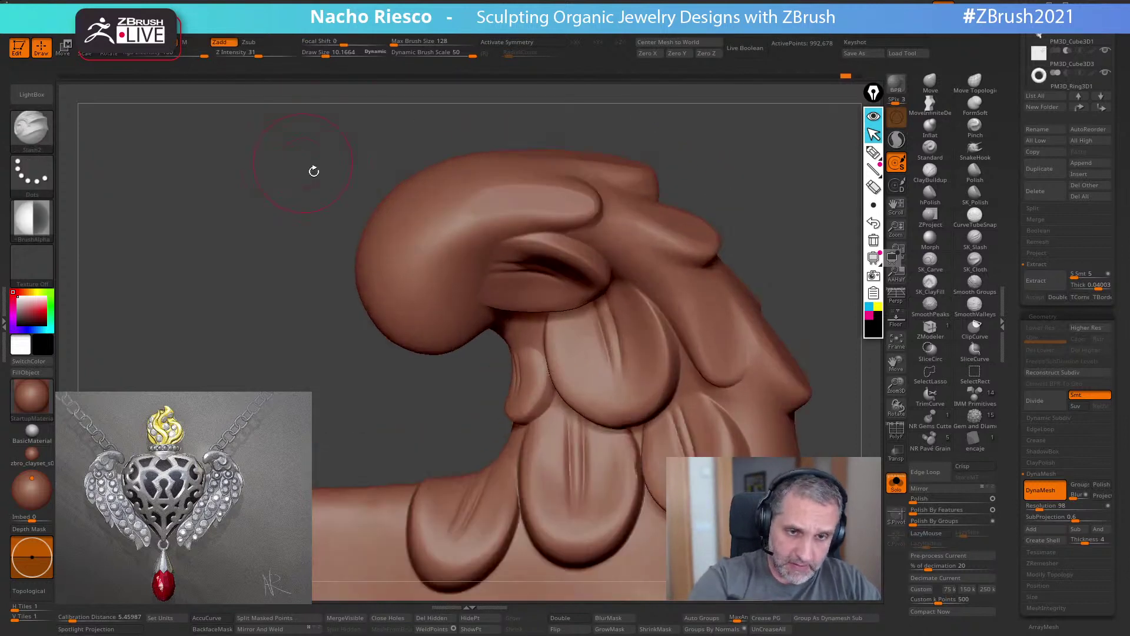
{"action": "left_click_drag", "start_coordinate": [255, 53], "coordinate": [241, 56]}
{"action": "mouse_move", "coordinate": [426, 258]}
{"action": "left_mouse_down"}
{"action": "mouse_move", "coordinate": [470, 231]}
{"action": "mouse_move", "coordinate": [433, 203]}
{"action": "left_mouse_up"}
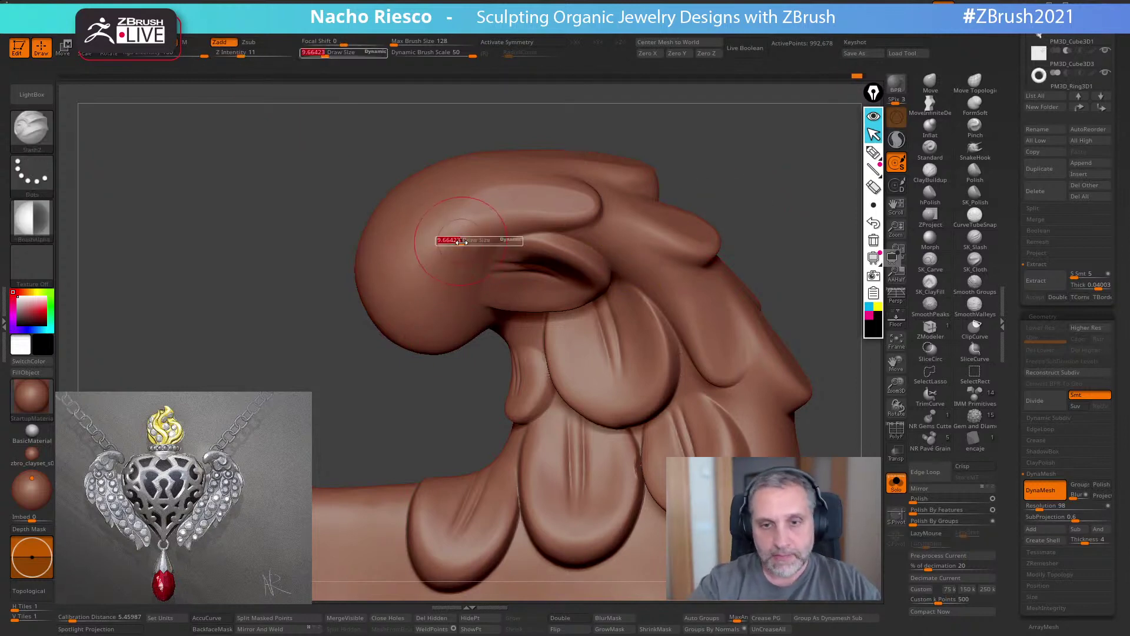
{"action": "mouse_move", "coordinate": [465, 242]}
{"action": "right_mouse_down"}
{"action": "mouse_move", "coordinate": [501, 220]}
{"action": "mouse_move", "coordinate": [481, 288]}
{"action": "right_mouse_up"}
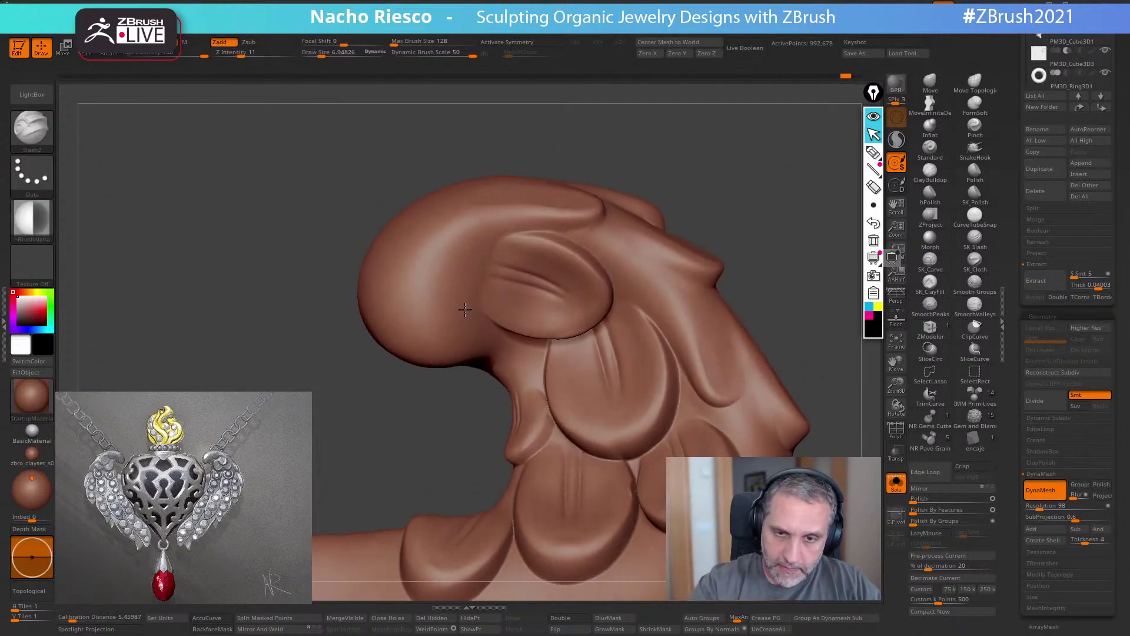
{"action": "mouse_move", "coordinate": [424, 268]}
{"action": "left_mouse_down"}
{"action": "mouse_move", "coordinate": [453, 281]}
{"action": "mouse_move", "coordinate": [478, 225]}
{"action": "mouse_move", "coordinate": [447, 227]}
{"action": "left_mouse_up"}
- Carve a second small feather outline directly below the first one on the rounded crest
{"action": "mouse_move", "coordinate": [719, 194]}
{"action": "right_mouse_down"}
{"action": "mouse_move", "coordinate": [755, 170]}
{"action": "mouse_move", "coordinate": [587, 289]}
{"action": "right_mouse_up"}
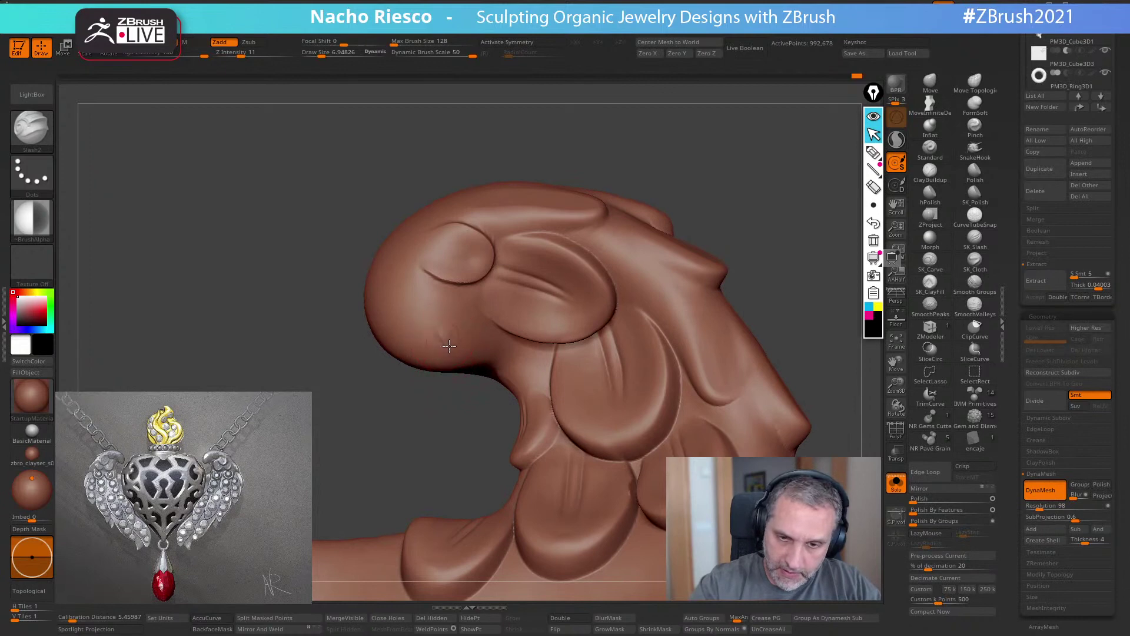
{"action": "mouse_move", "coordinate": [477, 352]}
{"action": "left_mouse_down"}
{"action": "mouse_move", "coordinate": [491, 320]}
{"action": "mouse_move", "coordinate": [442, 302]}
{"action": "left_mouse_up"}
{"action": "mouse_move", "coordinate": [755, 195]}
{"action": "right_mouse_down"}
{"action": "mouse_move", "coordinate": [760, 212]}
{"action": "mouse_move", "coordinate": [756, 183]}
{"action": "mouse_move", "coordinate": [696, 220]}
{"action": "right_mouse_up"}
{"action": "left_click_drag", "start_coordinate": [439, 314], "coordinate": [476, 290]}
{"action": "mouse_move", "coordinate": [563, 307]}
{"action": "right_mouse_down"}
{"action": "mouse_move", "coordinate": [767, 214]}
{"action": "mouse_move", "coordinate": [565, 253]}
{"action": "right_mouse_up"}
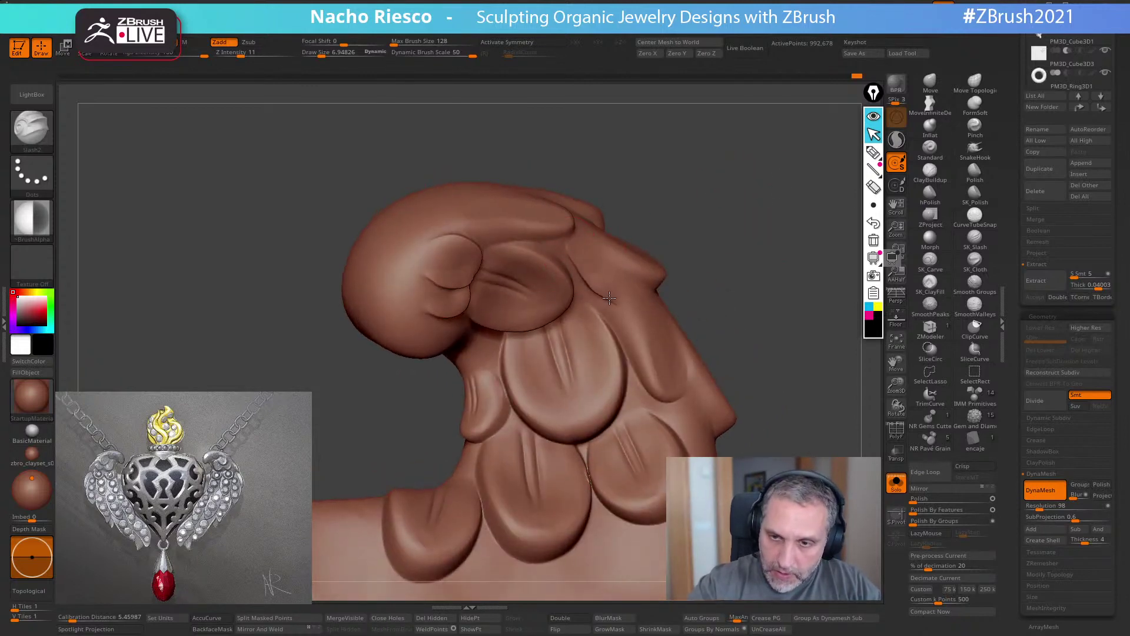
- Carve the rounded outline of the upper outer-edge feather, reducing the Slash2 draw size to about 6.5
{"action": "mouse_move", "coordinate": [736, 252]}
{"action": "right_mouse_down"}
{"action": "mouse_move", "coordinate": [753, 254]}
{"action": "mouse_move", "coordinate": [742, 237]}
{"action": "mouse_move", "coordinate": [589, 260]}
{"action": "right_mouse_up"}
{"action": "mouse_move", "coordinate": [600, 294]}
{"action": "left_mouse_down"}
{"action": "mouse_move", "coordinate": [615, 303]}
{"action": "mouse_move", "coordinate": [641, 292]}
{"action": "left_mouse_up"}
{"action": "mouse_move", "coordinate": [749, 245]}
{"action": "right_mouse_down"}
{"action": "mouse_move", "coordinate": [762, 263]}
{"action": "mouse_move", "coordinate": [718, 187]}
{"action": "right_mouse_up"}
{"action": "mouse_move", "coordinate": [742, 224]}
{"action": "right_mouse_down"}
{"action": "mouse_move", "coordinate": [736, 210]}
{"action": "mouse_move", "coordinate": [630, 216]}
{"action": "right_mouse_up"}
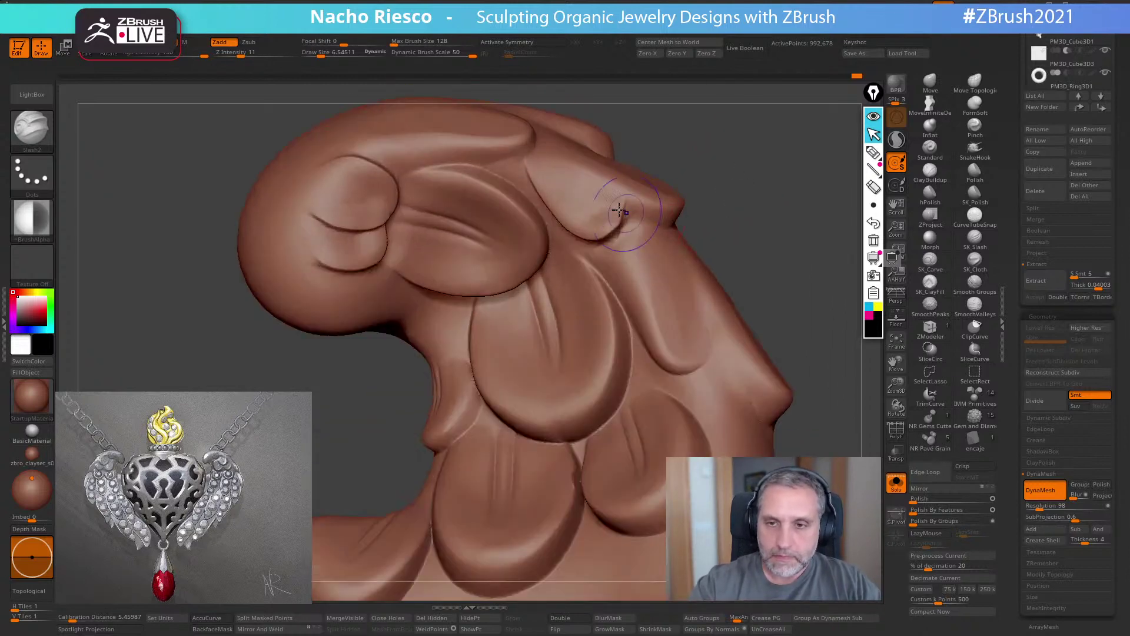
- Smooth the carving beside the small crest feathers and remesh the wing with DynaMesh
{"action": "key", "text": "shift"}
{"action": "left_click_drag", "start_coordinate": [406, 250], "coordinate": [382, 214], "text": "shift"}
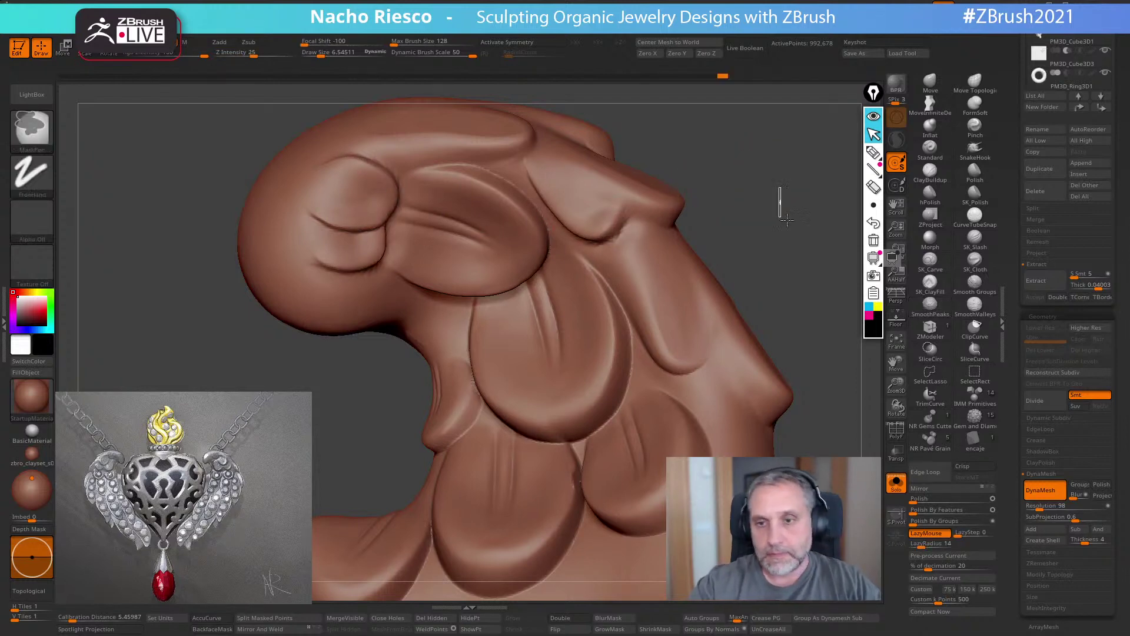
{"action": "mouse_move", "coordinate": [761, 212]}
{"action": "left_mouse_down"}
{"action": "mouse_move", "coordinate": [769, 194]}
{"action": "mouse_move", "coordinate": [841, 244]}
{"action": "left_mouse_up"}
- Deepen the outline of the upper outer-edge feather with the SK_Slash brush, using Alpha 39 and a draw size of about 5.4
{"action": "left_click", "coordinate": [975, 238]}
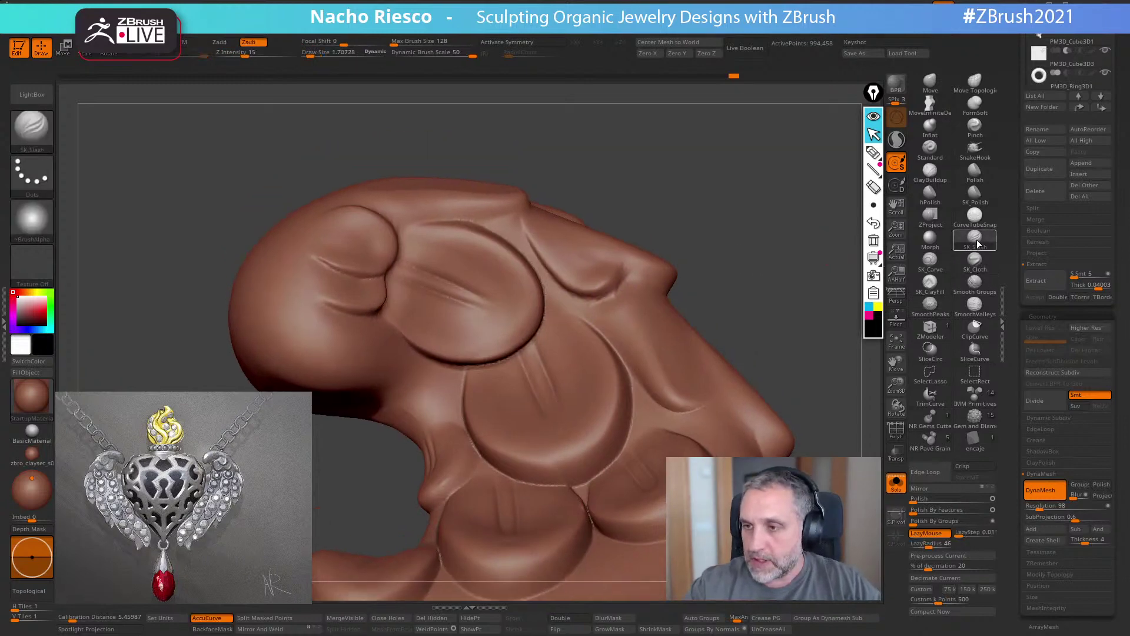
{"action": "left_click", "coordinate": [32, 219]}
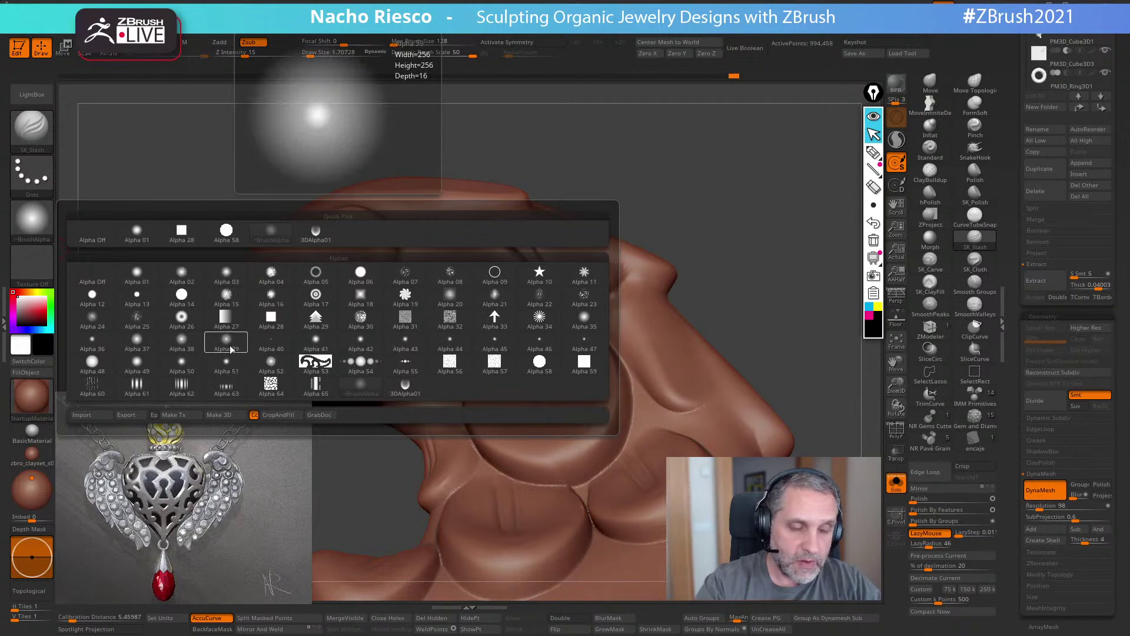
{"action": "left_click", "coordinate": [231, 349]}
{"action": "key", "text": "s"}
{"action": "left_click_drag", "start_coordinate": [605, 254], "coordinate": [612, 253]}
{"action": "left_click_drag", "start_coordinate": [535, 261], "coordinate": [552, 286]}
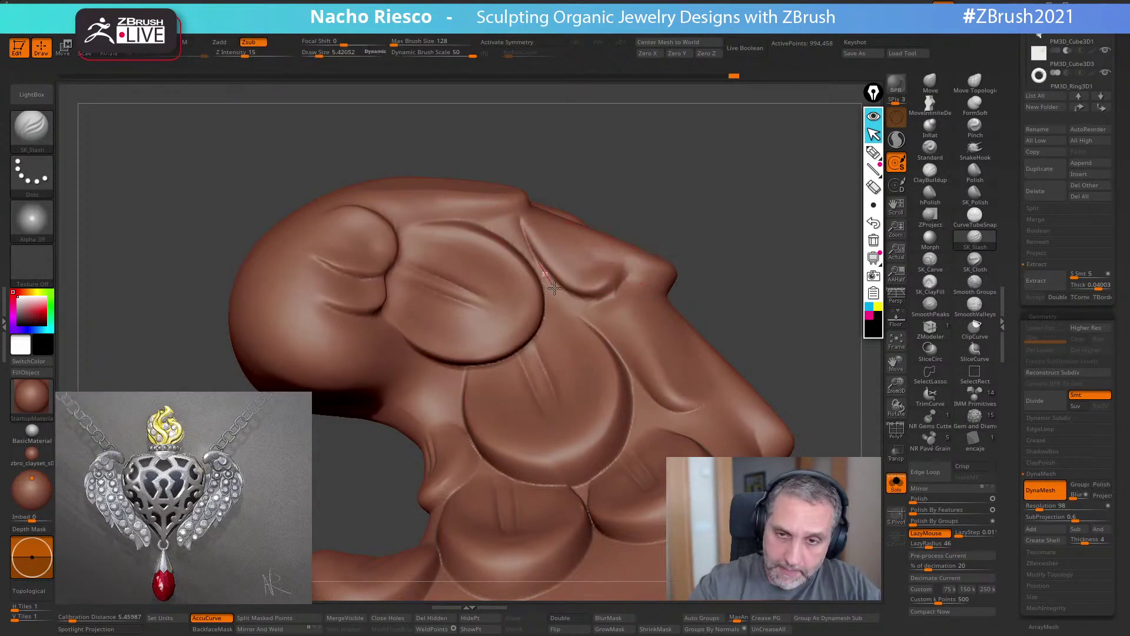
{"action": "left_click_drag", "start_coordinate": [607, 308], "coordinate": [632, 270]}
{"action": "left_click_drag", "start_coordinate": [710, 194], "coordinate": [712, 210]}
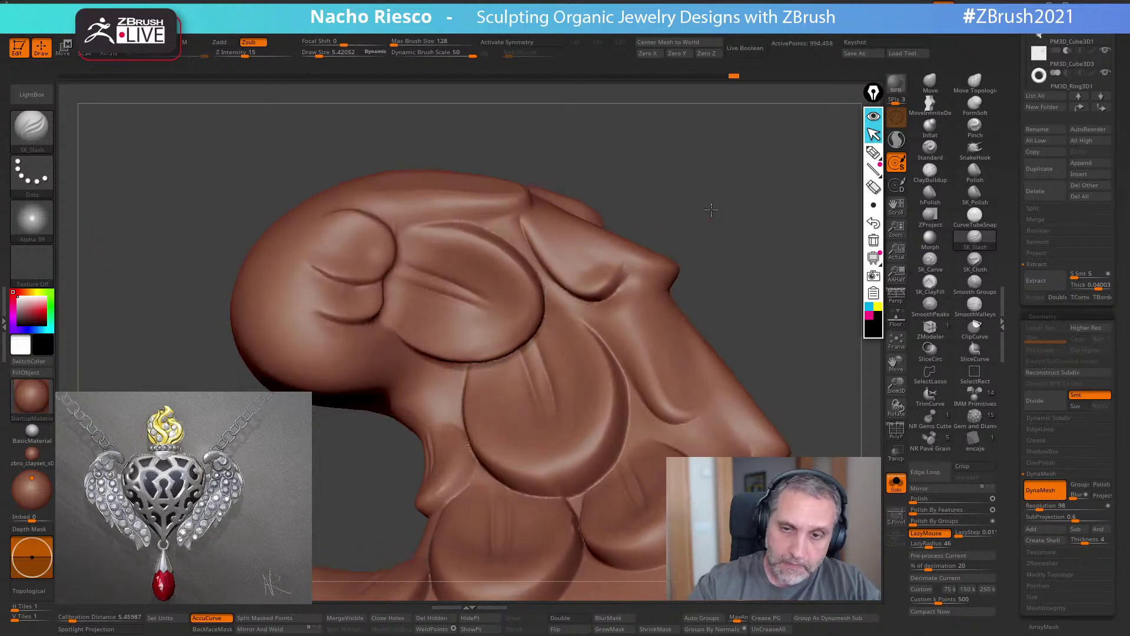
{"action": "mouse_move", "coordinate": [523, 218]}
{"action": "left_mouse_down"}
{"action": "mouse_move", "coordinate": [585, 297]}
{"action": "mouse_move", "coordinate": [618, 272]}
{"action": "left_mouse_up"}
{"action": "left_click_drag", "start_coordinate": [692, 188], "coordinate": [675, 230]}
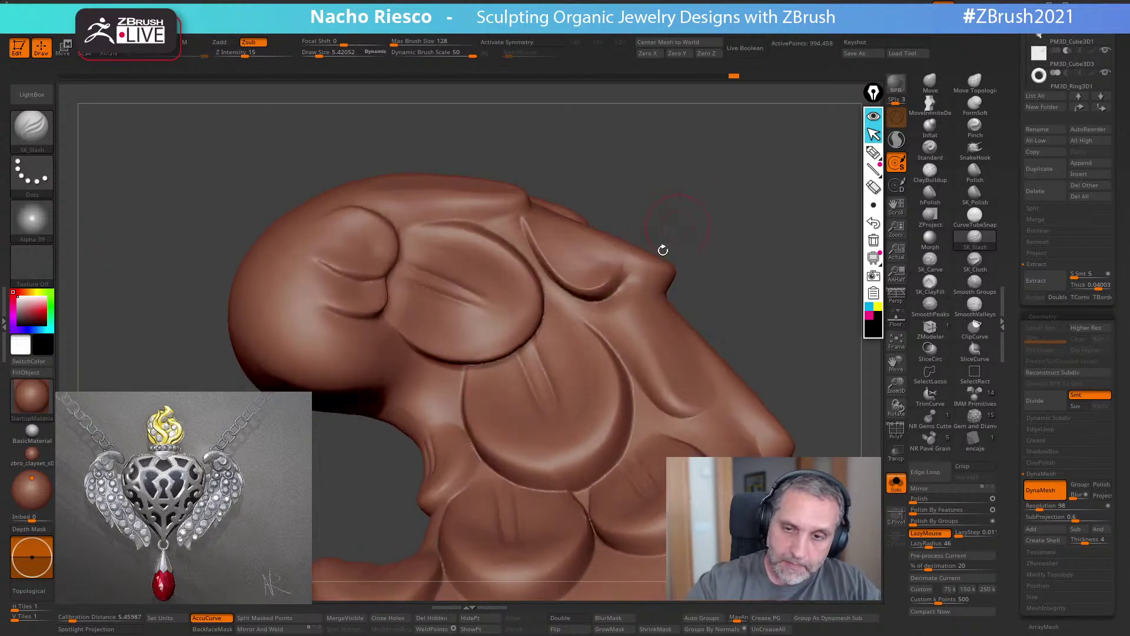
- Carve the edges of the long feather below it with SK_Slash, redoing one groove and smoothing the groove ends
{"action": "mouse_move", "coordinate": [552, 300]}
{"action": "left_mouse_down"}
{"action": "mouse_move", "coordinate": [597, 328]}
{"action": "mouse_move", "coordinate": [623, 365]}
{"action": "left_mouse_up"}
{"action": "left_click_drag", "start_coordinate": [759, 298], "coordinate": [735, 309]}
{"action": "mouse_move", "coordinate": [619, 295]}
{"action": "left_mouse_down"}
{"action": "mouse_move", "coordinate": [620, 334]}
{"action": "mouse_move", "coordinate": [677, 412]}
{"action": "mouse_move", "coordinate": [706, 383]}
{"action": "left_mouse_up"}
{"action": "mouse_move", "coordinate": [760, 376]}
{"action": "left_mouse_down"}
{"action": "mouse_move", "coordinate": [769, 266]}
{"action": "mouse_move", "coordinate": [786, 255]}
{"action": "left_mouse_up"}
{"action": "key", "text": "ctrl+z"}
{"action": "mouse_move", "coordinate": [620, 292]}
{"action": "left_mouse_down"}
{"action": "mouse_move", "coordinate": [625, 344]}
{"action": "mouse_move", "coordinate": [658, 416]}
{"action": "mouse_move", "coordinate": [707, 380]}
{"action": "left_mouse_up"}
{"action": "left_click_drag", "start_coordinate": [729, 330], "coordinate": [718, 324]}
{"action": "left_click_drag", "start_coordinate": [696, 385], "coordinate": [678, 419], "text": "shift"}
{"action": "left_click_drag", "start_coordinate": [620, 295], "coordinate": [620, 319], "text": "shift"}
{"action": "mouse_move", "coordinate": [741, 277]}
{"action": "left_mouse_down"}
{"action": "mouse_move", "coordinate": [777, 291]}
{"action": "mouse_move", "coordinate": [779, 263]}
{"action": "mouse_move", "coordinate": [747, 215]}
{"action": "left_mouse_up"}
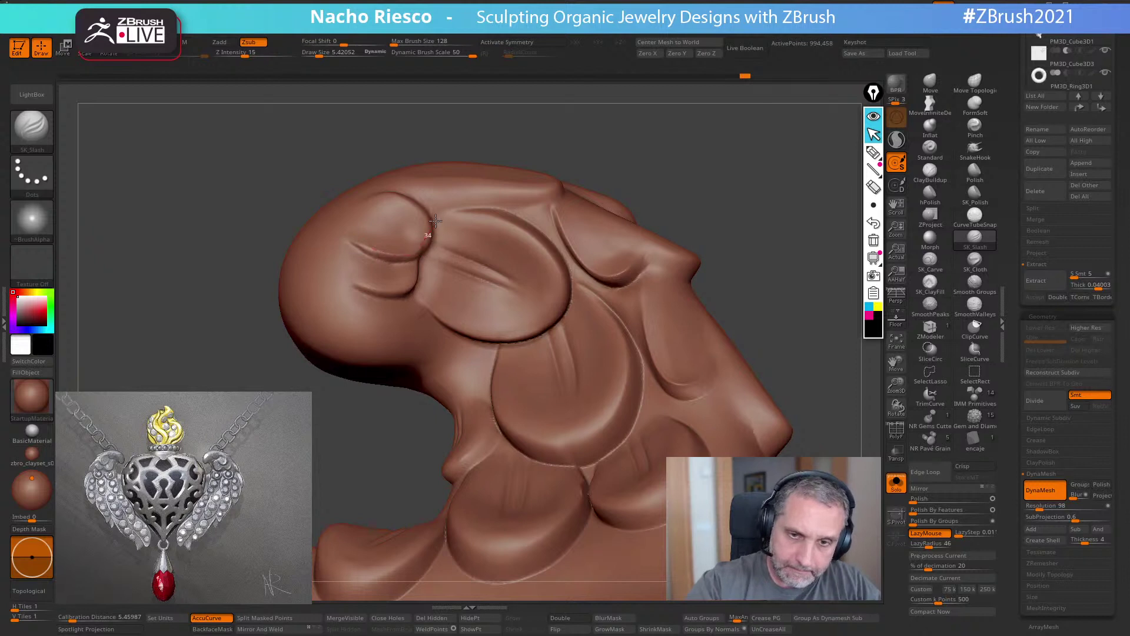
- Carve the edges of the small crest feathers and the long top feather with SK_Slash, smoothing the groove along the top feather
{"action": "left_click_drag", "start_coordinate": [405, 195], "coordinate": [351, 192]}
{"action": "left_click_drag", "start_coordinate": [711, 185], "coordinate": [714, 187]}
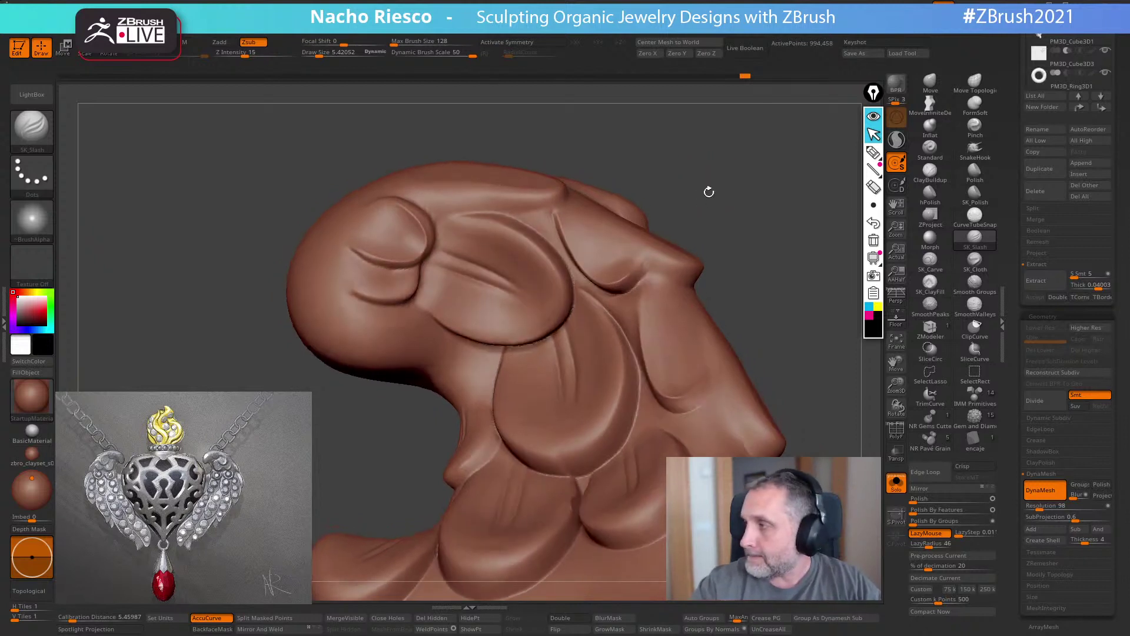
{"action": "left_click_drag", "start_coordinate": [354, 287], "coordinate": [392, 304]}
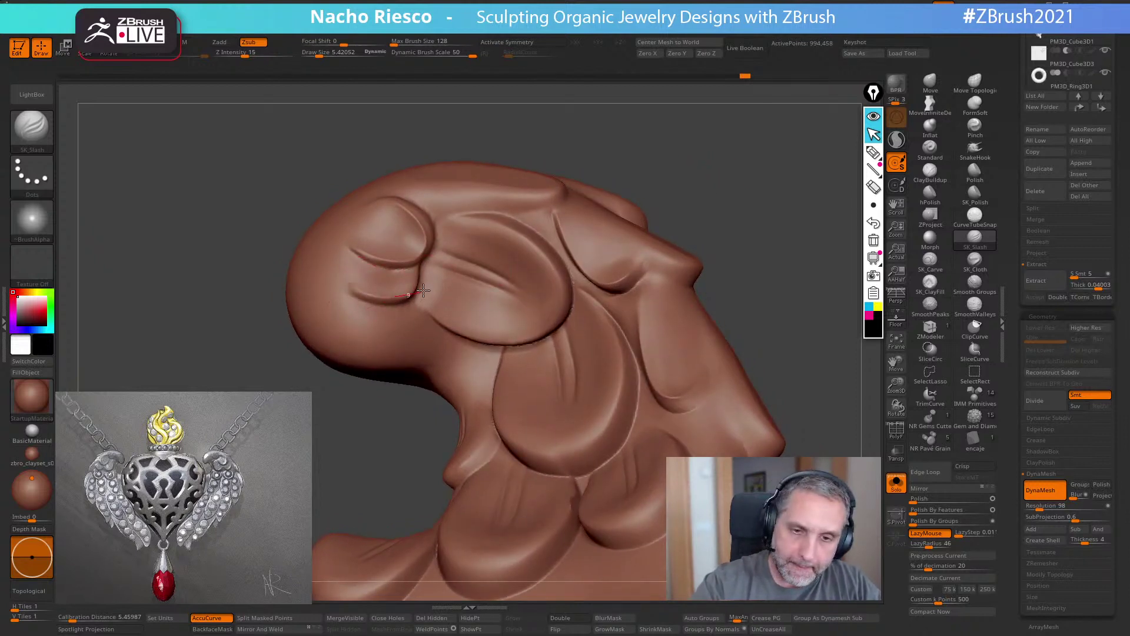
{"action": "mouse_move", "coordinate": [678, 146]}
{"action": "left_mouse_down"}
{"action": "mouse_move", "coordinate": [714, 156]}
{"action": "mouse_move", "coordinate": [462, 203]}
{"action": "mouse_move", "coordinate": [497, 186]}
{"action": "left_mouse_up"}
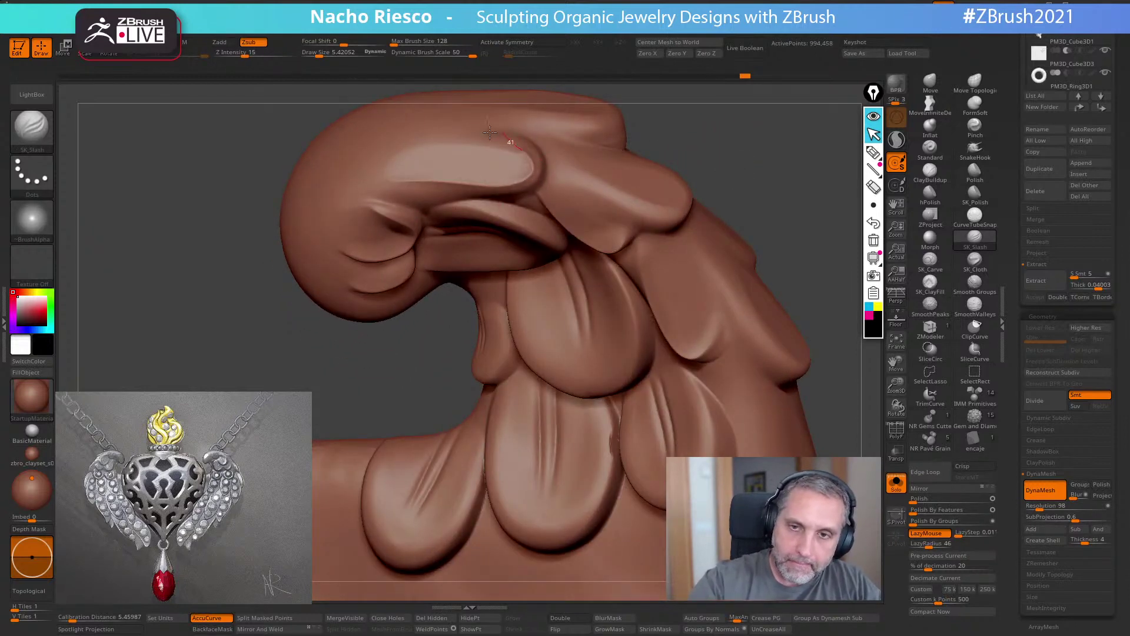
{"action": "left_click_drag", "start_coordinate": [498, 133], "coordinate": [376, 157]}
{"action": "left_click_drag", "start_coordinate": [454, 145], "coordinate": [414, 152], "text": "shift"}
{"action": "left_click_drag", "start_coordinate": [812, 135], "coordinate": [786, 131]}
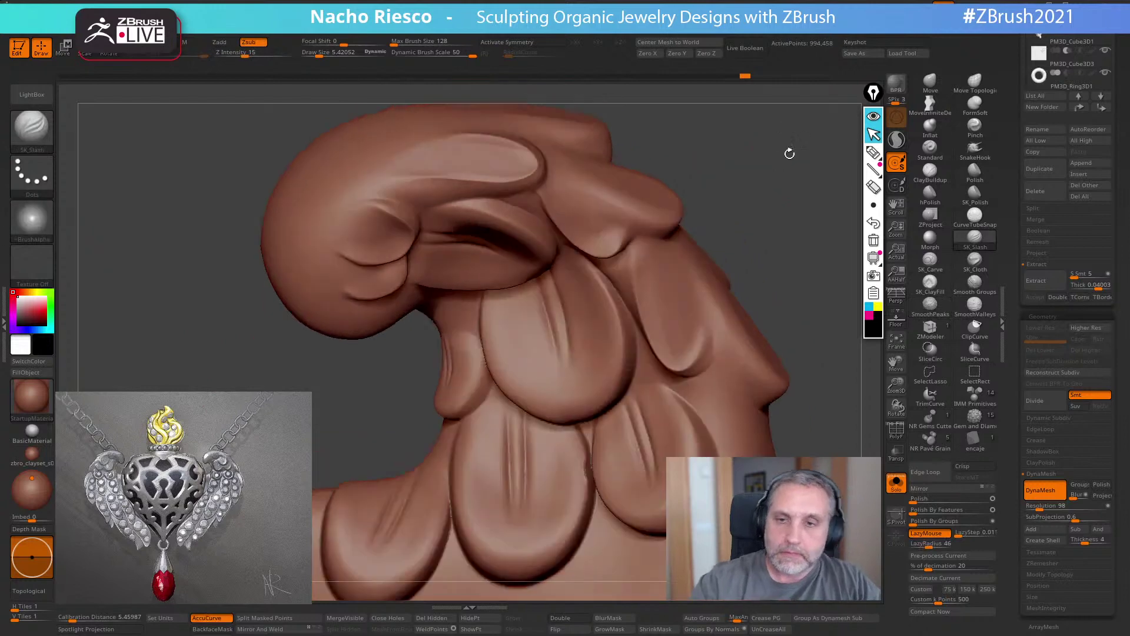
- Carve the groove beneath the second outer-edge feather's tip with SK_Slash at a draw size of about 6.2
{"action": "left_click_drag", "start_coordinate": [802, 235], "coordinate": [762, 98], "text": "alt"}
{"action": "left_click_drag", "start_coordinate": [712, 211], "coordinate": [709, 270], "text": "alt"}
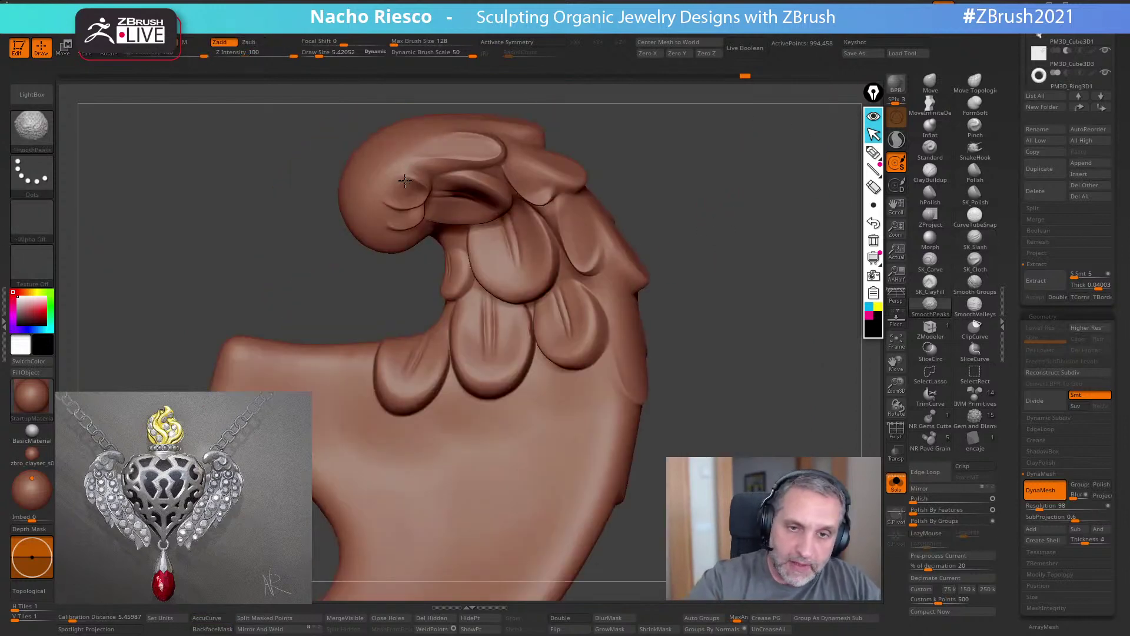
{"action": "mouse_move", "coordinate": [736, 341]}
{"action": "left_mouse_down", "text": "alt"}
{"action": "mouse_move", "coordinate": [777, 330]}
{"action": "mouse_move", "coordinate": [772, 321]}
{"action": "left_mouse_up", "text": "alt"}
{"action": "left_click_drag", "start_coordinate": [766, 389], "coordinate": [769, 437], "text": "alt"}
{"action": "mouse_move", "coordinate": [828, 247]}
{"action": "left_mouse_down", "text": "alt"}
{"action": "mouse_move", "coordinate": [734, 318]}
{"action": "mouse_move", "coordinate": [754, 331]}
{"action": "left_mouse_up", "text": "alt"}
{"action": "left_click_drag", "start_coordinate": [690, 257], "coordinate": [671, 246]}
{"action": "key", "text": "s"}
{"action": "left_click_drag", "start_coordinate": [590, 312], "coordinate": [592, 313]}
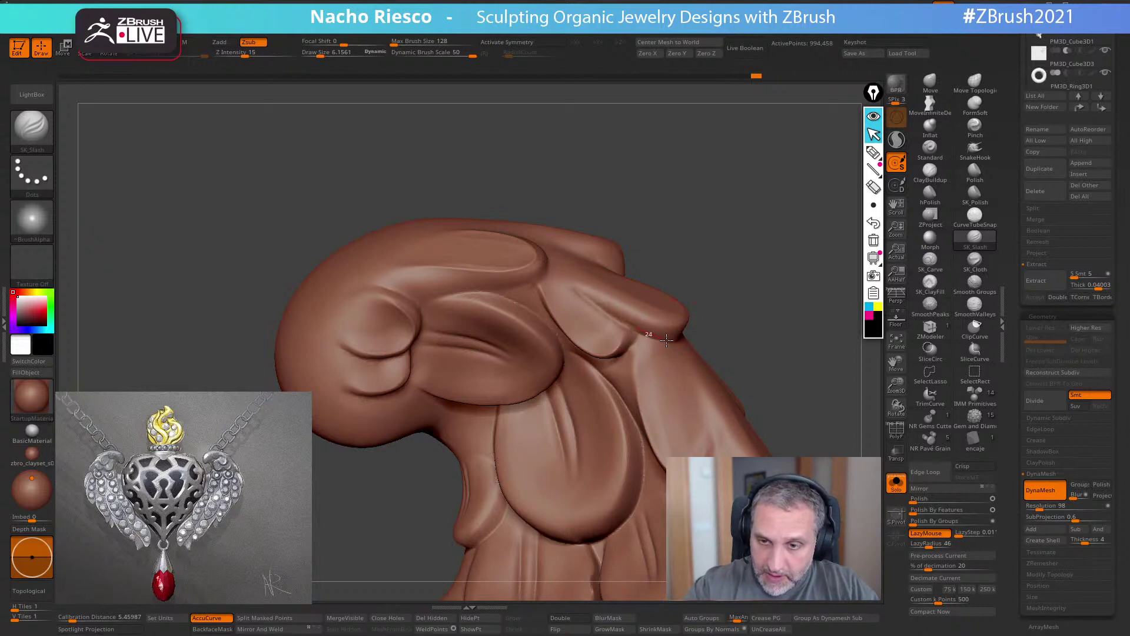
{"action": "mouse_move", "coordinate": [754, 265]}
{"action": "left_mouse_down"}
{"action": "mouse_move", "coordinate": [787, 335]}
{"action": "mouse_move", "coordinate": [849, 312]}
{"action": "left_mouse_up"}
- Smooth the surface of the small feather beside the outer edge with the SmoothValleys brush
{"action": "left_click", "coordinate": [974, 303]}
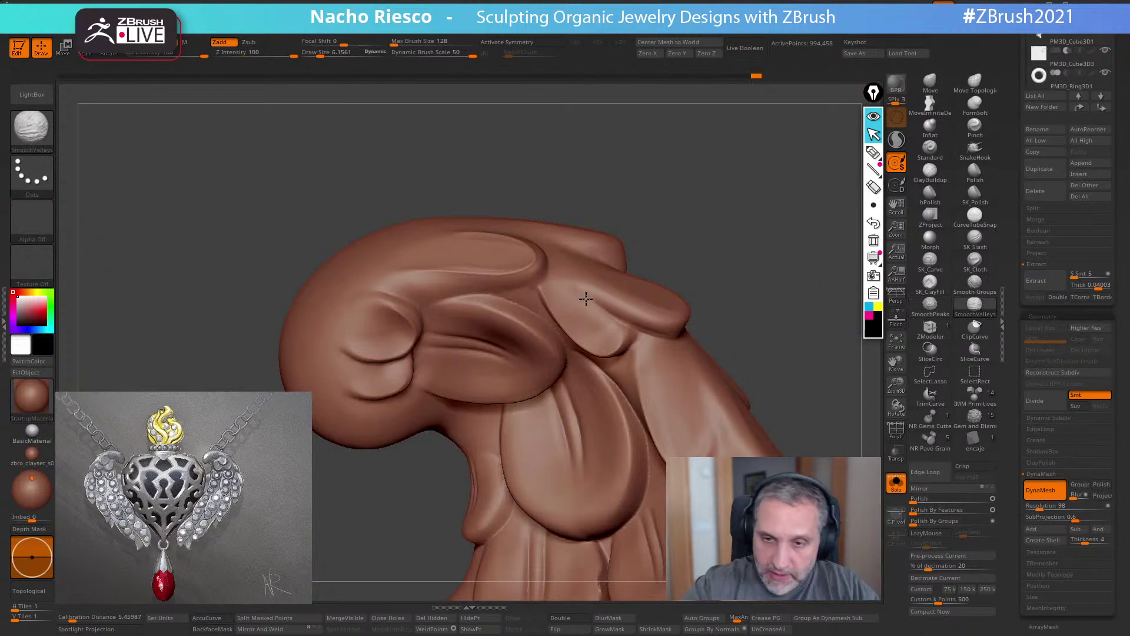
{"action": "left_click_drag", "start_coordinate": [763, 252], "coordinate": [757, 280]}
{"action": "left_click_drag", "start_coordinate": [609, 313], "coordinate": [587, 322], "text": "shift"}
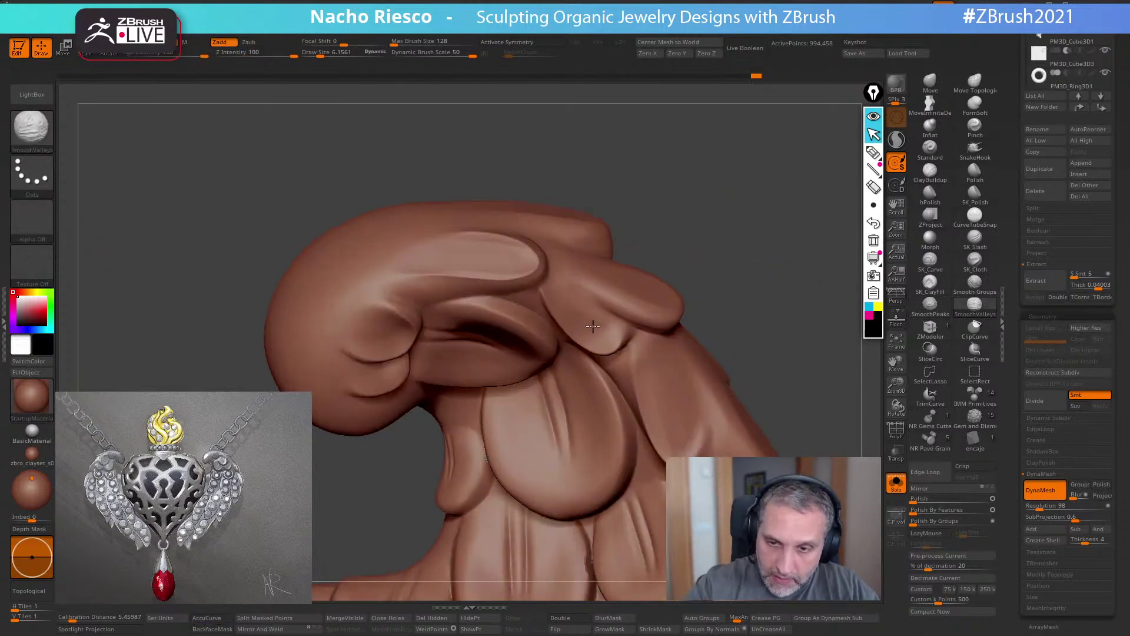
{"action": "left_click_drag", "start_coordinate": [731, 290], "coordinate": [738, 221]}
- Show the whole pendant and adjust the topmost outer feather tip using the Move brush with AccuCurve at a draw size of about 20.9
{"action": "left_click", "coordinate": [896, 484]}
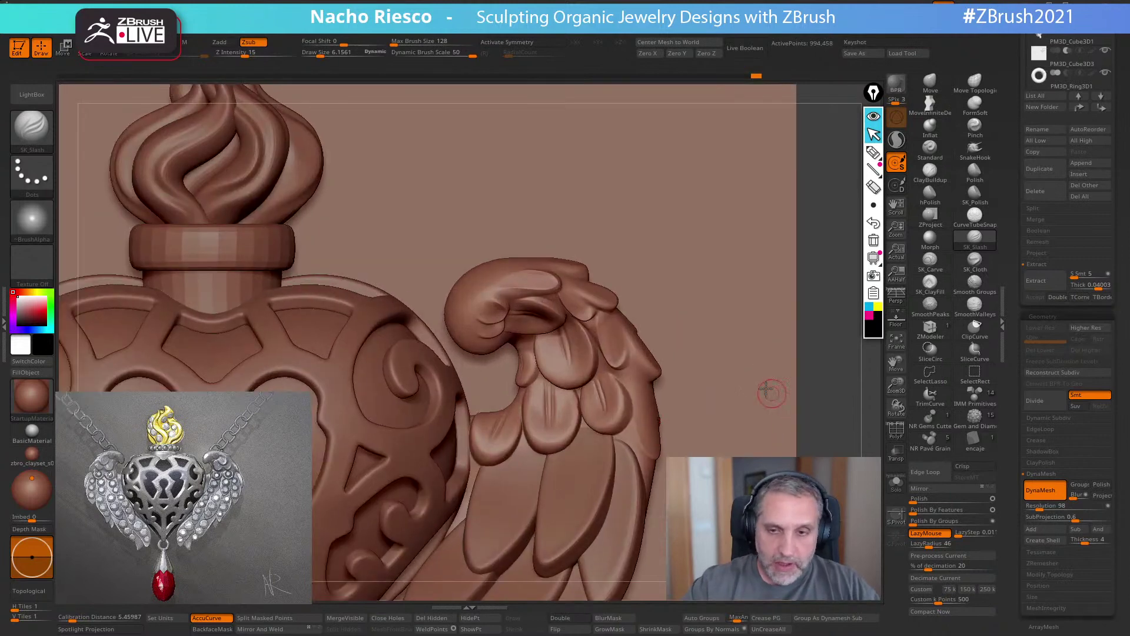
{"action": "key", "text": "b"}
{"action": "key", "text": "m"}
{"action": "key", "text": "v"}
{"action": "key", "text": "s"}
{"action": "left_click_drag", "start_coordinate": [583, 269], "coordinate": [584, 260]}
{"action": "left_click", "coordinate": [213, 631]}
{"action": "key", "text": "s"}
{"action": "key", "text": "s"}
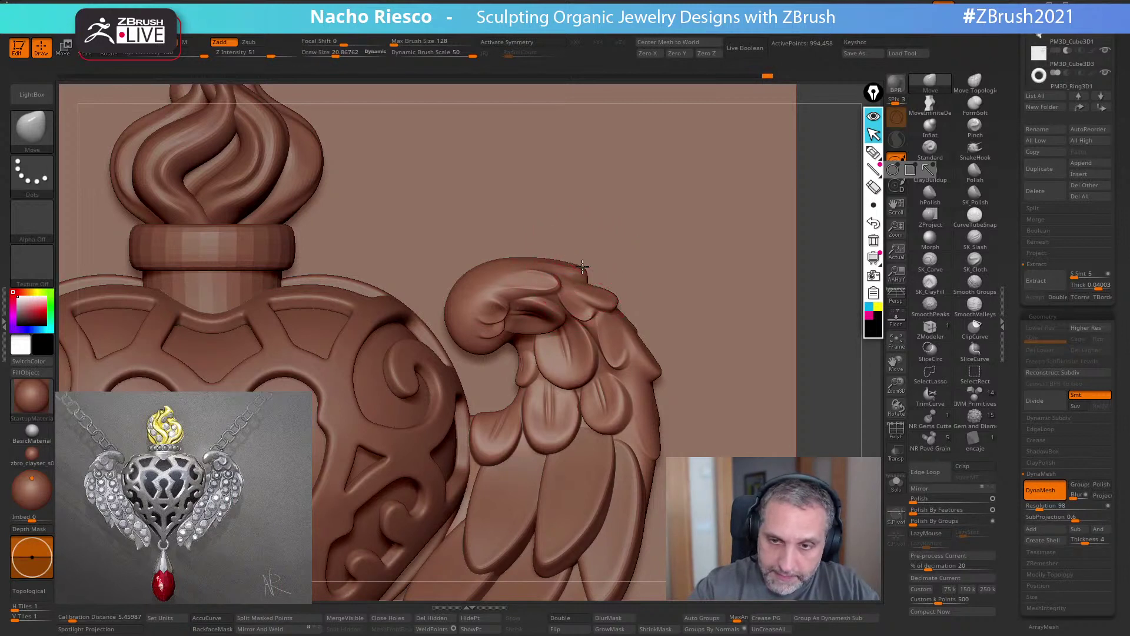
- Reshape the top and inner contour of the wing's curled crest with the Move brush
{"action": "key", "text": "s"}
{"action": "left_click_drag", "start_coordinate": [478, 265], "coordinate": [484, 266]}
{"action": "key", "text": "s"}
{"action": "mouse_move", "coordinate": [489, 350]}
{"action": "left_mouse_down"}
{"action": "mouse_move", "coordinate": [498, 345]}
{"action": "mouse_move", "coordinate": [476, 347]}
{"action": "left_mouse_up"}
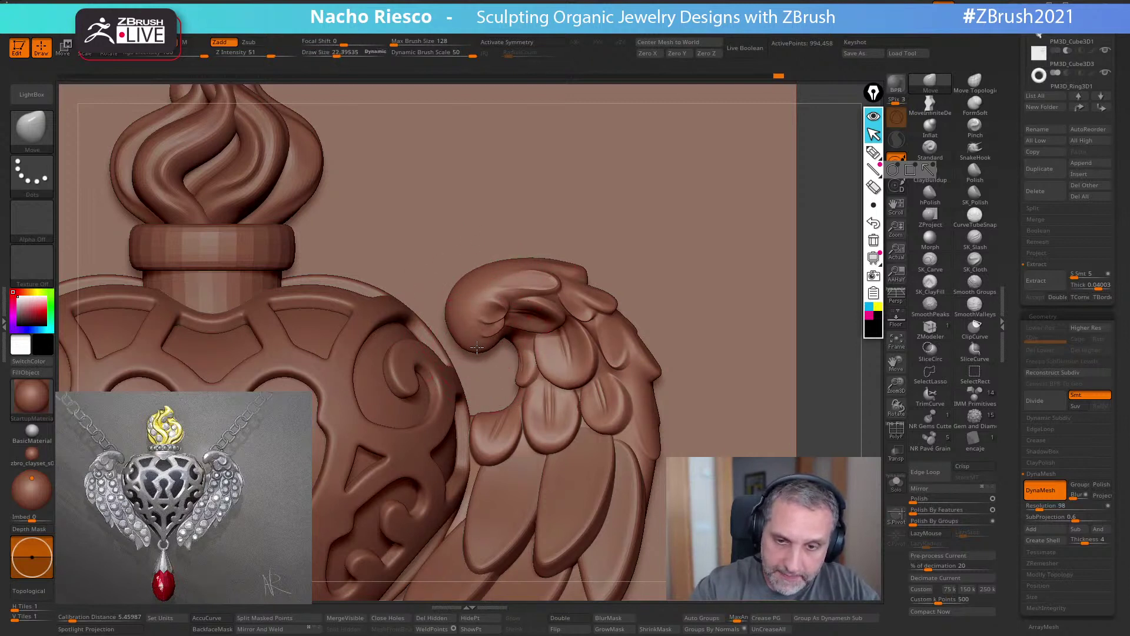
{"action": "mouse_move", "coordinate": [459, 308]}
{"action": "left_mouse_down"}
{"action": "mouse_move", "coordinate": [471, 308]}
{"action": "mouse_move", "coordinate": [453, 309]}
{"action": "left_mouse_up"}
- Adjust the small feathers and the outer edge of the wing with the Move brush, using draw sizes of about 27.3 and 22.4
{"action": "key", "text": "s"}
{"action": "scroll", "coordinate": [452, 308], "scroll_direction": "down", "scroll_amount": 2}
{"action": "left_click_drag", "start_coordinate": [761, 310], "coordinate": [757, 385]}
{"action": "scroll", "coordinate": [751, 295], "scroll_direction": "down", "scroll_amount": 1}
{"action": "scroll", "coordinate": [489, 383], "scroll_direction": "up", "scroll_amount": 2}
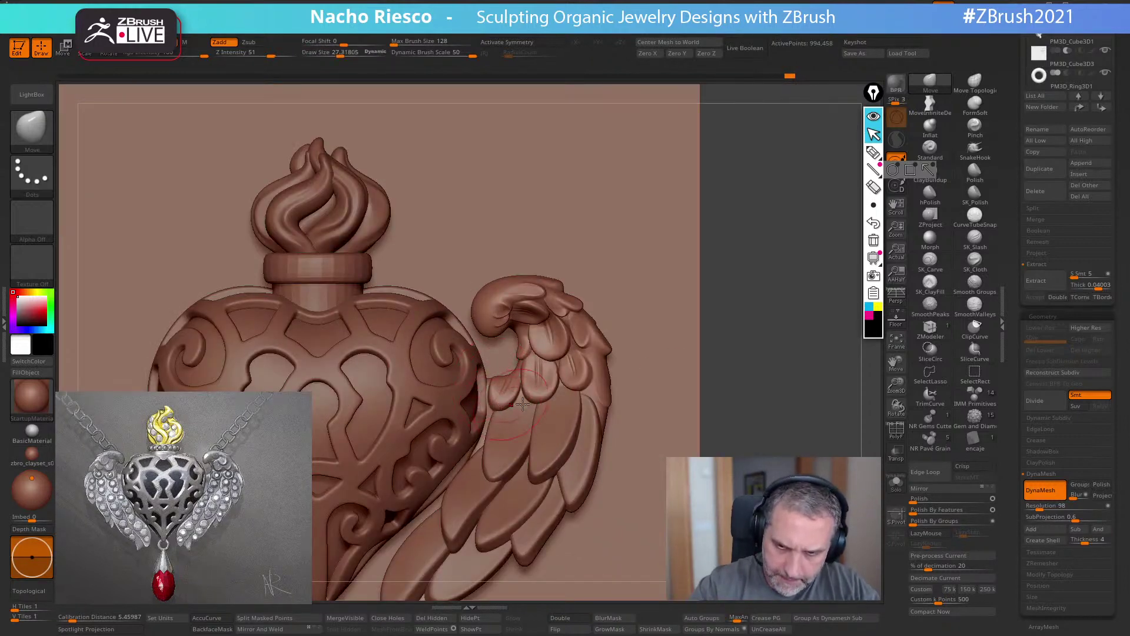
{"action": "scroll", "coordinate": [535, 422], "scroll_direction": "up", "scroll_amount": 2}
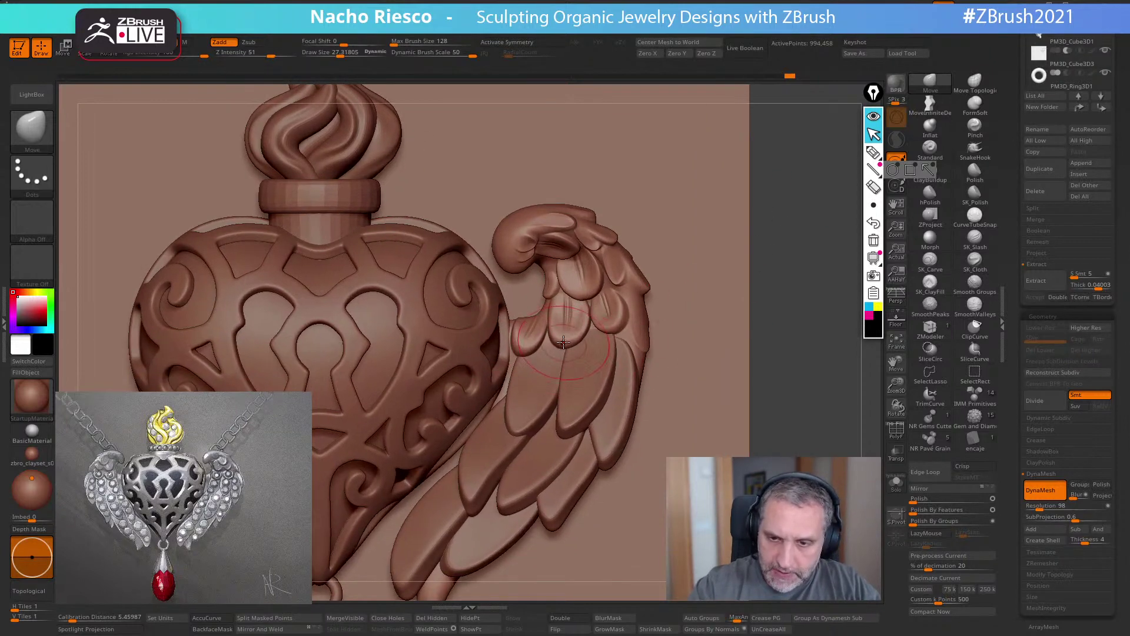
{"action": "left_click", "coordinate": [209, 618]}
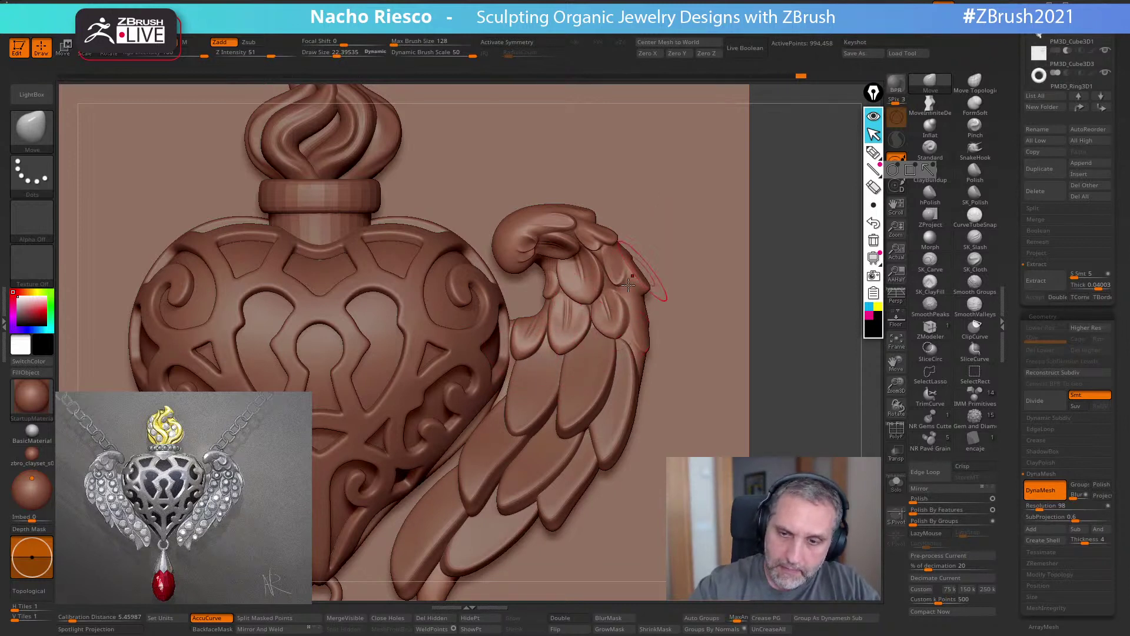
- Frame the whole pendant and turn on Live Boolean
{"action": "key", "text": "f"}
{"action": "left_click_drag", "start_coordinate": [759, 293], "coordinate": [731, 211], "text": "alt"}
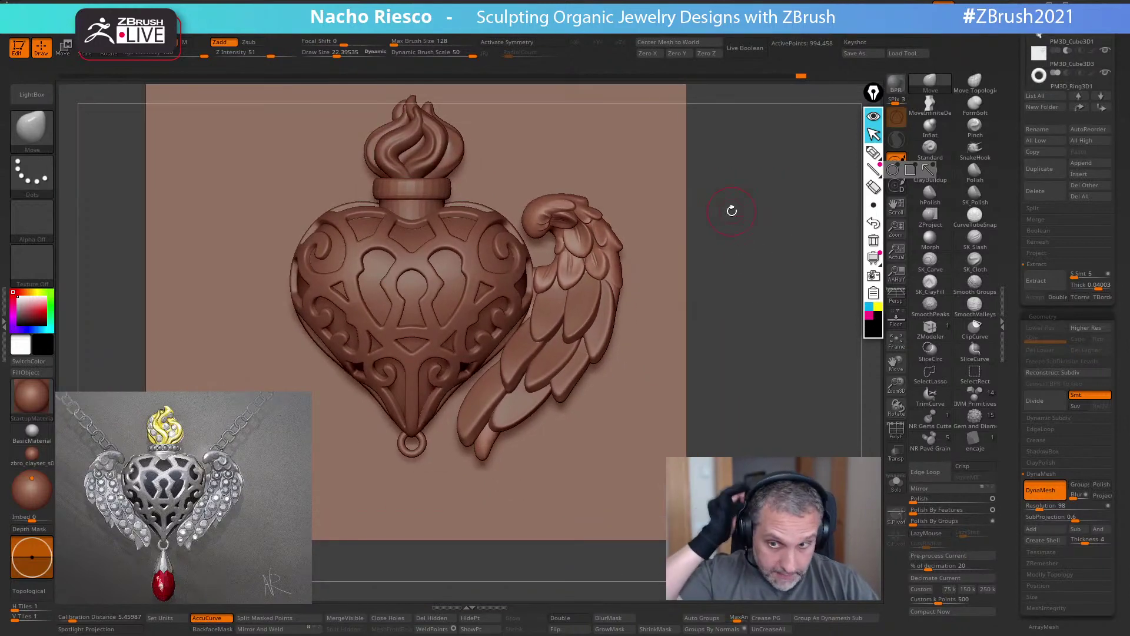
{"action": "left_click_drag", "start_coordinate": [803, 360], "coordinate": [760, 387]}
{"action": "left_click", "coordinate": [745, 49]}
{"action": "mouse_move", "coordinate": [814, 279]}
{"action": "left_mouse_down"}
{"action": "mouse_move", "coordinate": [791, 359]}
{"action": "mouse_move", "coordinate": [760, 275]}
{"action": "mouse_move", "coordinate": [744, 332]}
{"action": "left_mouse_up"}
- Smooth the side and back of the wing with SmoothPeaks at a draw size of about 38.7, and isolate the wing
{"action": "key", "text": "shift"}
{"action": "left_click", "coordinate": [936, 309]}
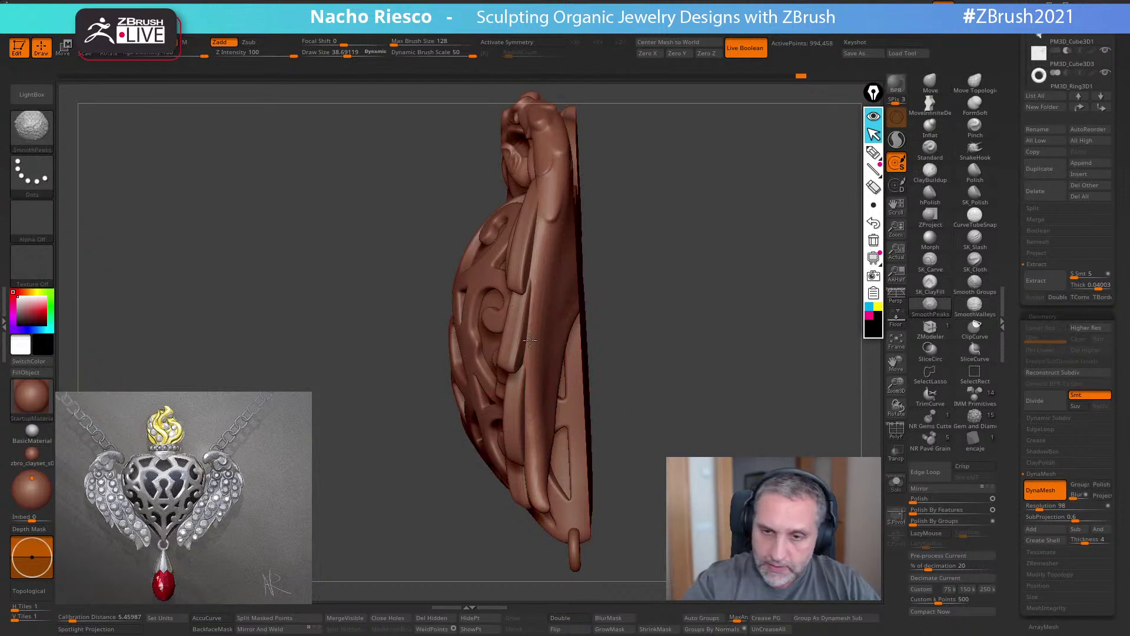
{"action": "left_click_drag", "start_coordinate": [661, 327], "coordinate": [568, 341]}
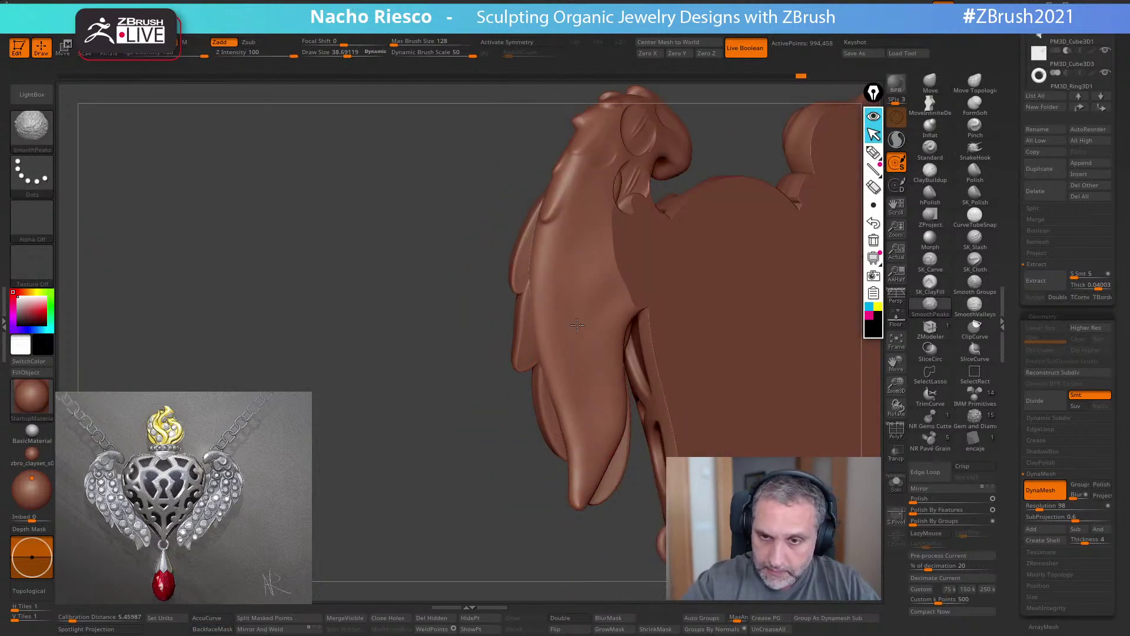
{"action": "left_click_drag", "start_coordinate": [506, 482], "coordinate": [552, 469]}
{"action": "left_click", "coordinate": [896, 483]}
{"action": "mouse_move", "coordinate": [729, 306]}
{"action": "left_mouse_down"}
{"action": "mouse_move", "coordinate": [724, 318]}
{"action": "mouse_move", "coordinate": [751, 344]}
{"action": "mouse_move", "coordinate": [725, 336]}
{"action": "left_mouse_up"}
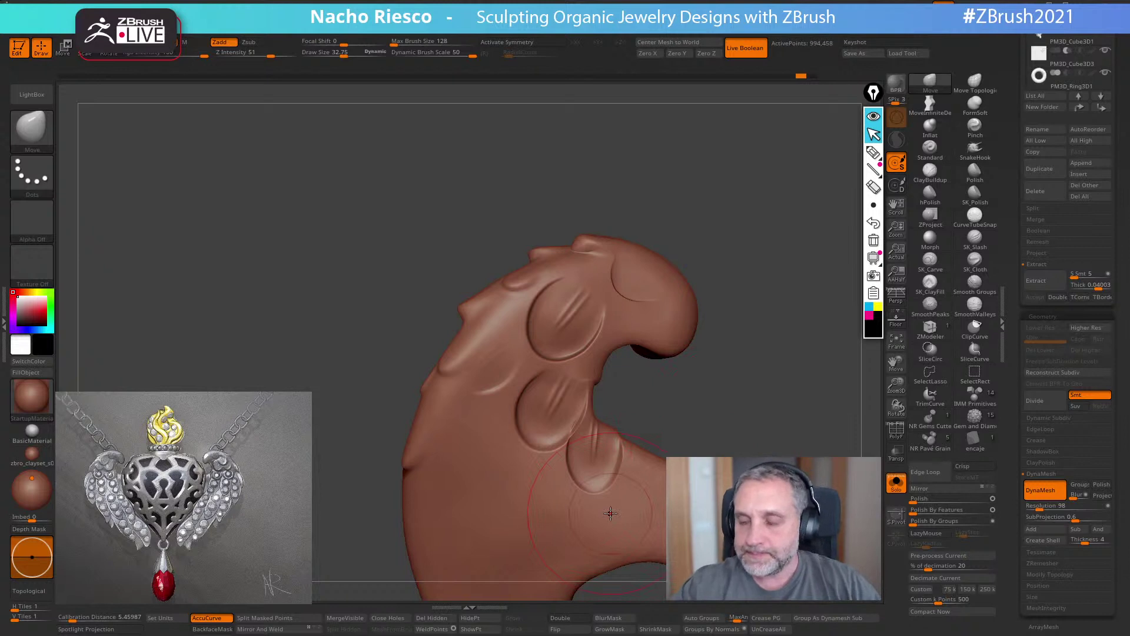
- Fill the uppermost carved feather imprint on the wing's back with SK_ClayFill at a draw size of about 12.9
{"action": "mouse_move", "coordinate": [944, 294]}
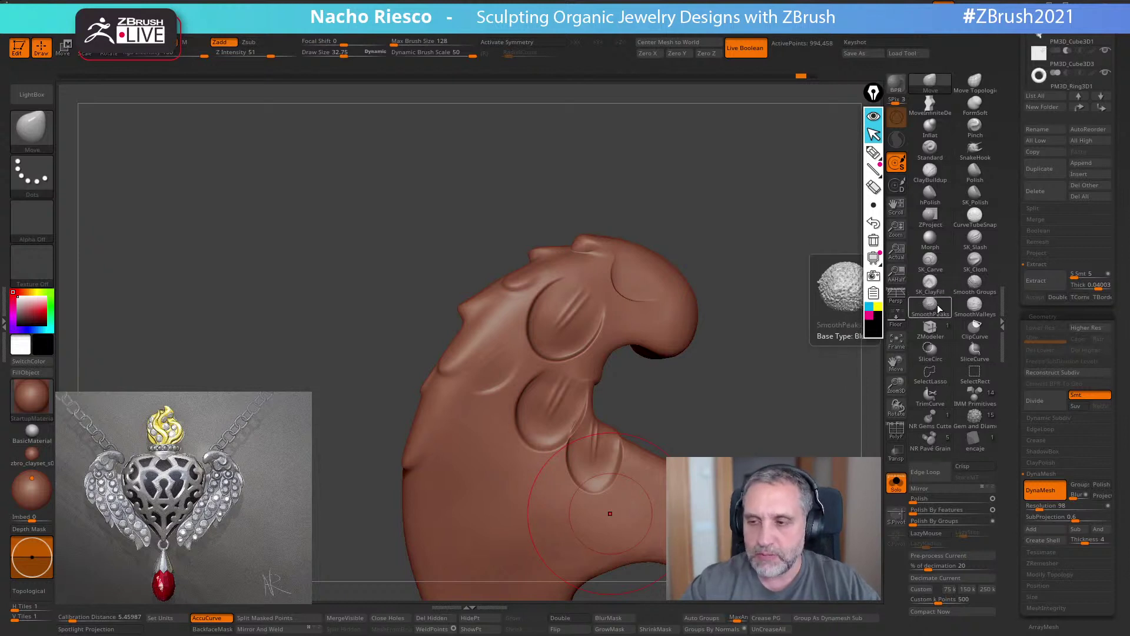
{"action": "left_click", "coordinate": [930, 284]}
{"action": "key", "text": "s"}
{"action": "left_click_drag", "start_coordinate": [559, 350], "coordinate": [546, 350]}
{"action": "scroll", "coordinate": [551, 302], "scroll_direction": "up", "scroll_amount": 3}
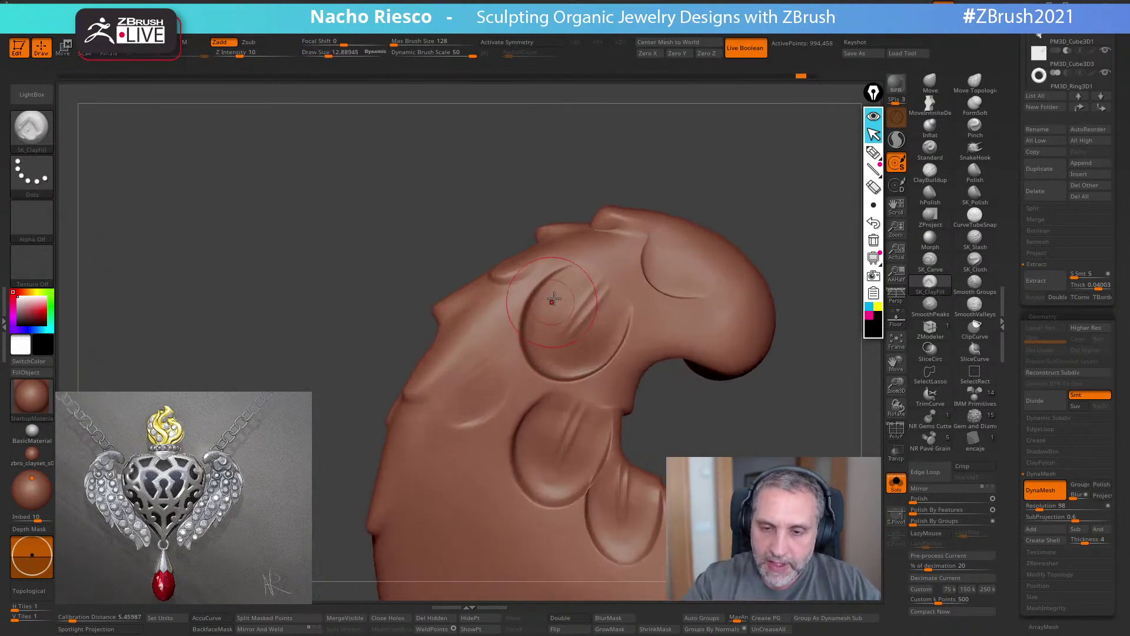
{"action": "mouse_move", "coordinate": [542, 313]}
{"action": "left_mouse_down"}
{"action": "mouse_move", "coordinate": [540, 336]}
{"action": "mouse_move", "coordinate": [566, 367]}
{"action": "mouse_move", "coordinate": [595, 347]}
{"action": "mouse_move", "coordinate": [579, 348]}
{"action": "mouse_move", "coordinate": [592, 353]}
{"action": "left_mouse_up"}
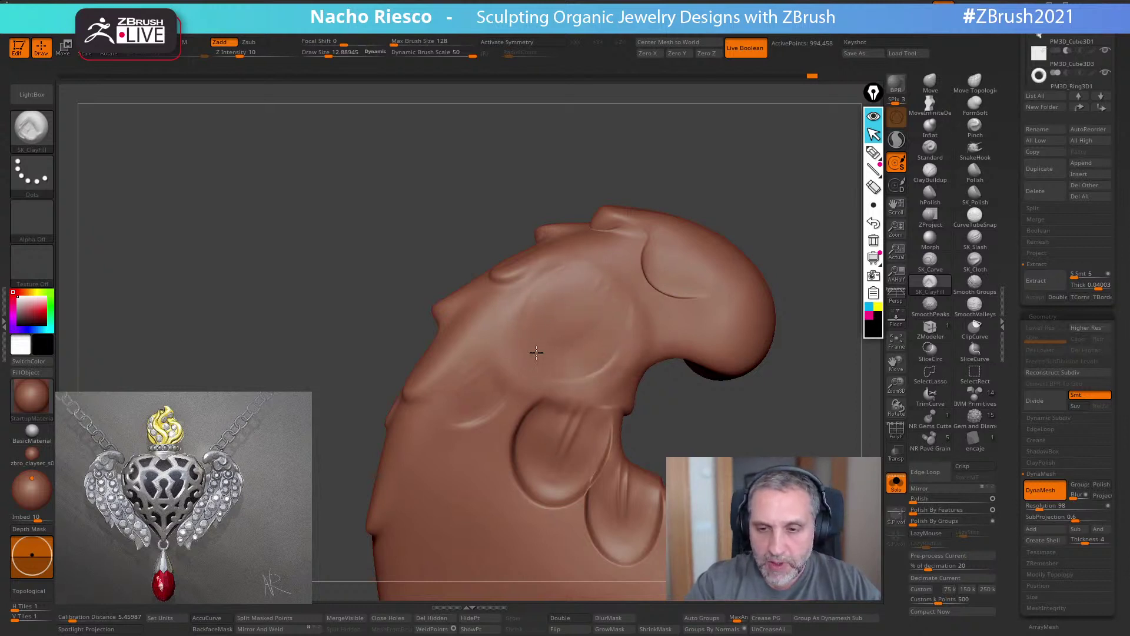
- Fill the remaining feather imprints on the wing's back with SK_ClayFill, enlarging the draw size to about 16.6
{"action": "right_click_drag", "start_coordinate": [717, 247], "coordinate": [621, 349]}
{"action": "left_click_drag", "start_coordinate": [547, 383], "coordinate": [525, 435]}
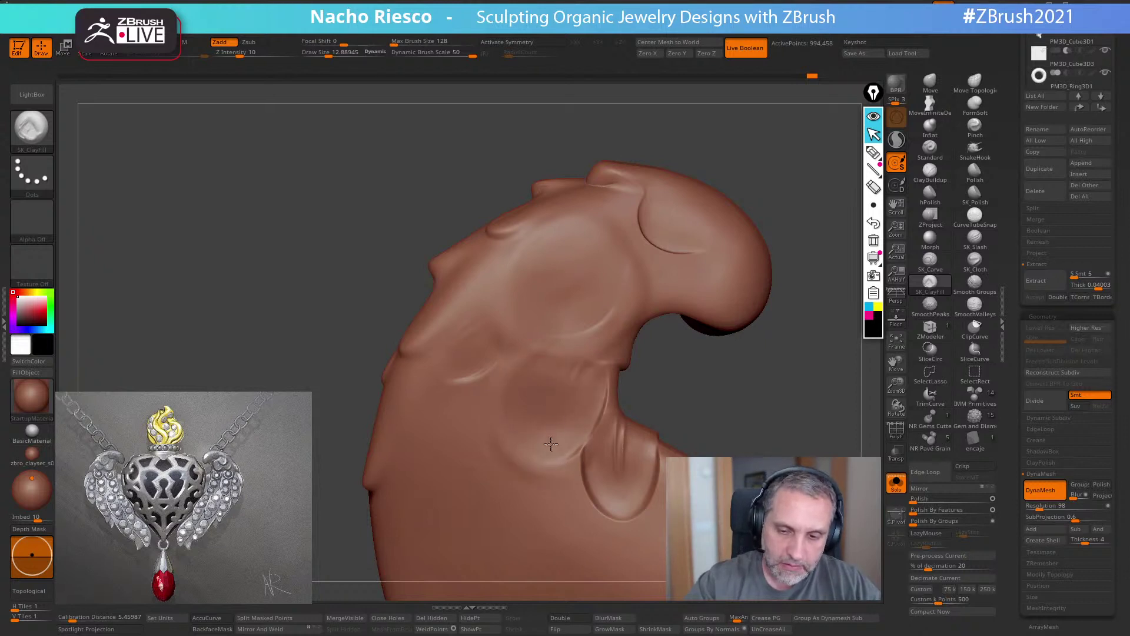
{"action": "mouse_move", "coordinate": [606, 472]}
{"action": "left_mouse_down"}
{"action": "mouse_move", "coordinate": [614, 488]}
{"action": "mouse_move", "coordinate": [610, 461]}
{"action": "left_mouse_up"}
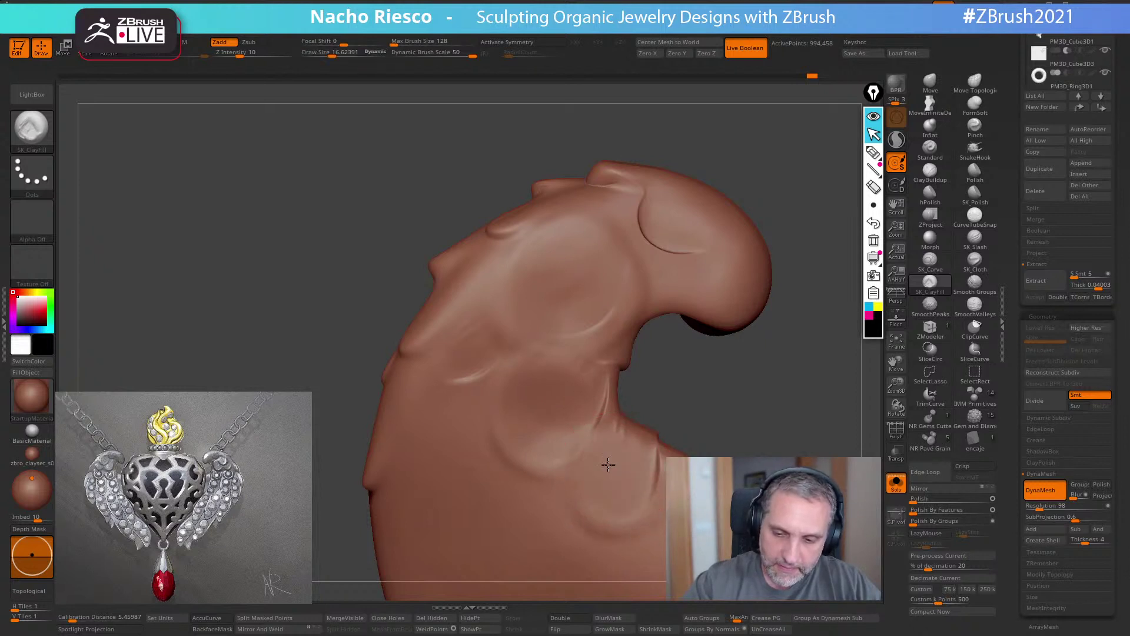
{"action": "left_click_drag", "start_coordinate": [551, 400], "coordinate": [551, 440]}
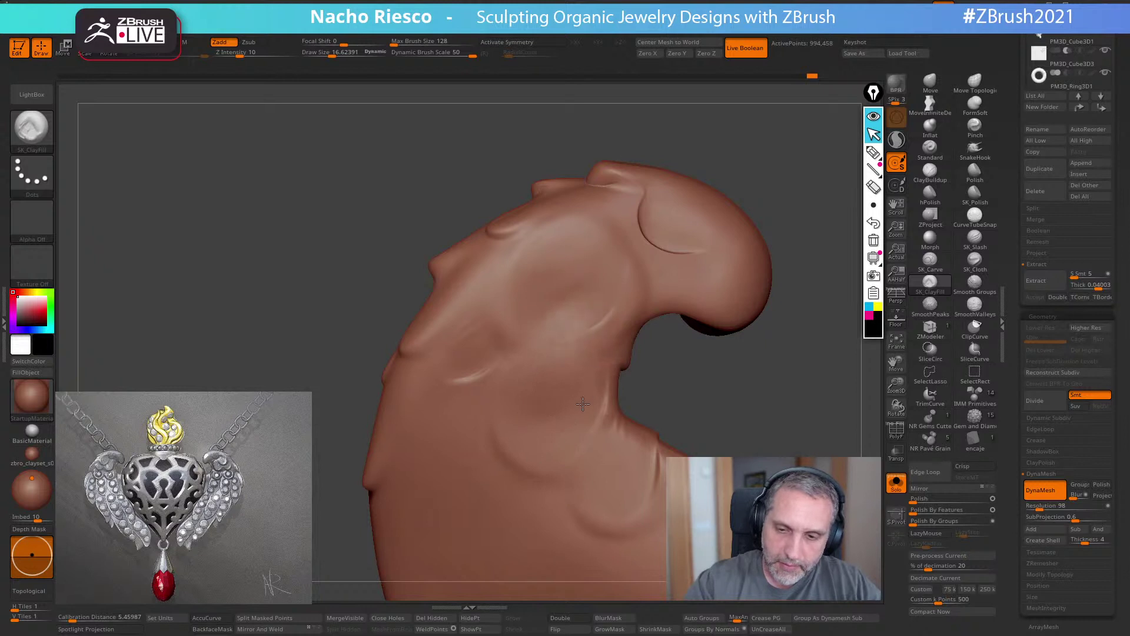
{"action": "left_click_drag", "start_coordinate": [556, 318], "coordinate": [508, 337]}
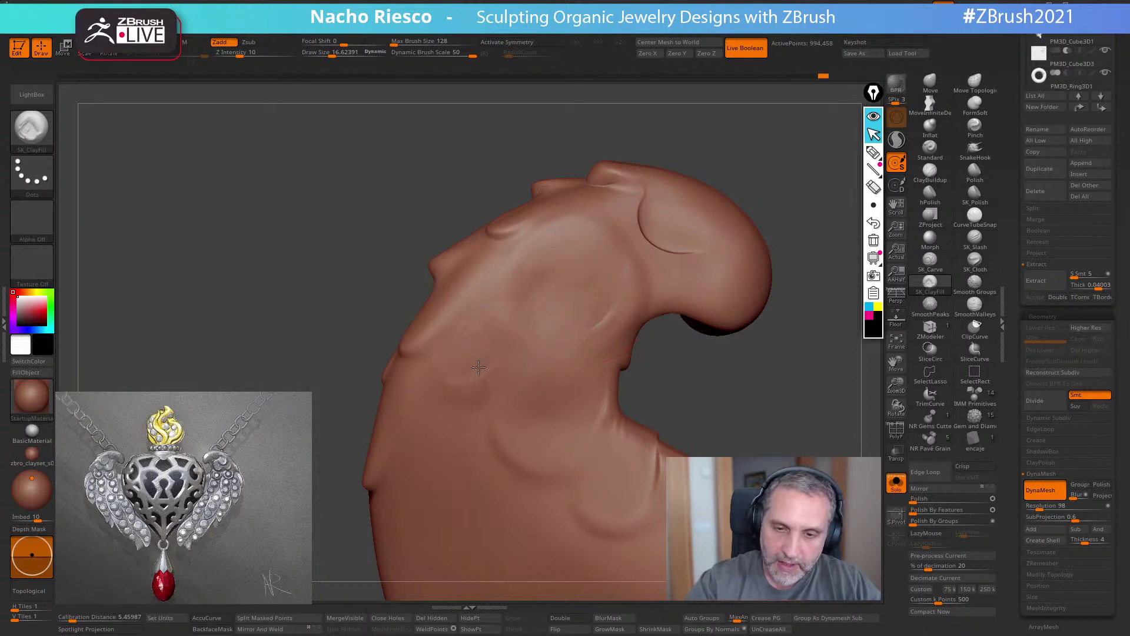
{"action": "left_click_drag", "start_coordinate": [802, 254], "coordinate": [821, 282]}
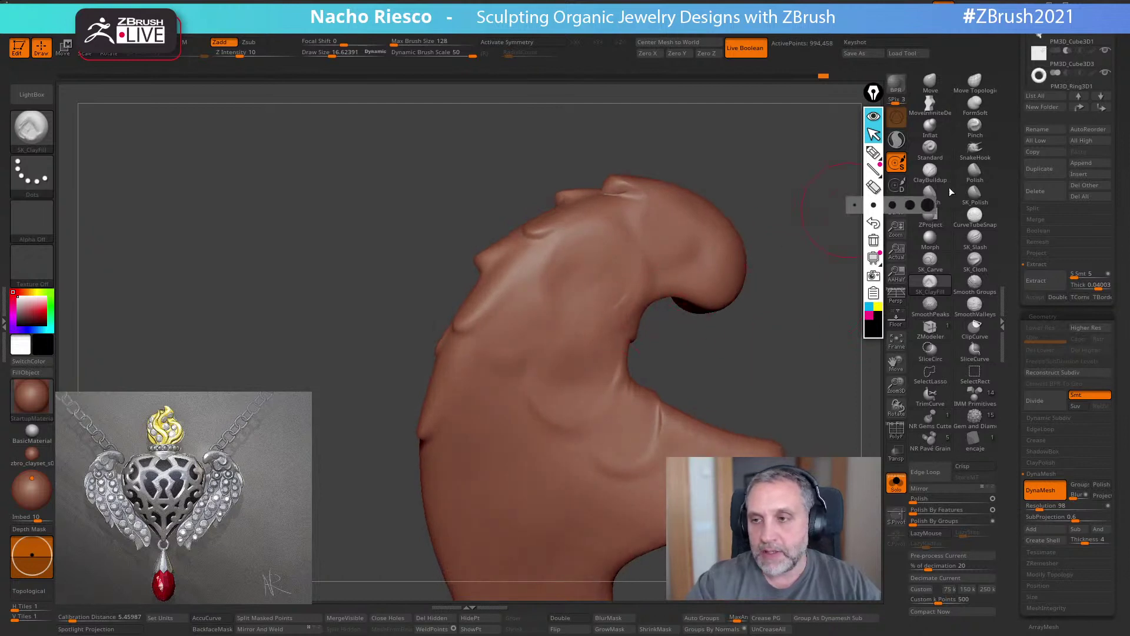
- Flatten the filled back of the wing and crest with SK_Polish at a draw size of about 28.2
{"action": "left_click", "coordinate": [975, 198]}
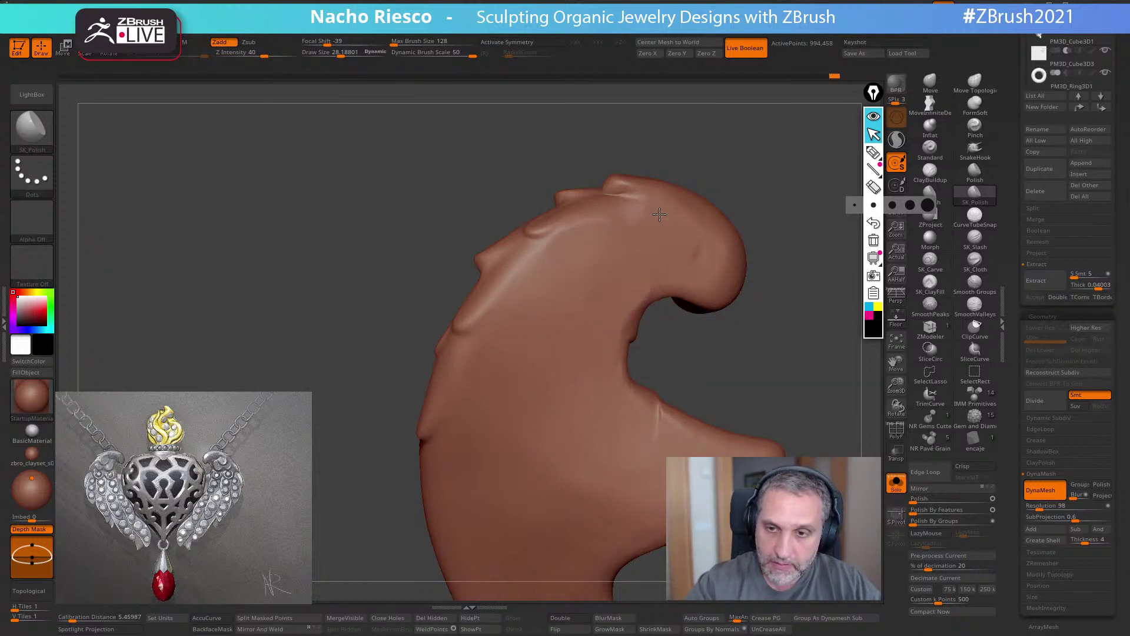
{"action": "left_click_drag", "start_coordinate": [724, 315], "coordinate": [716, 270]}
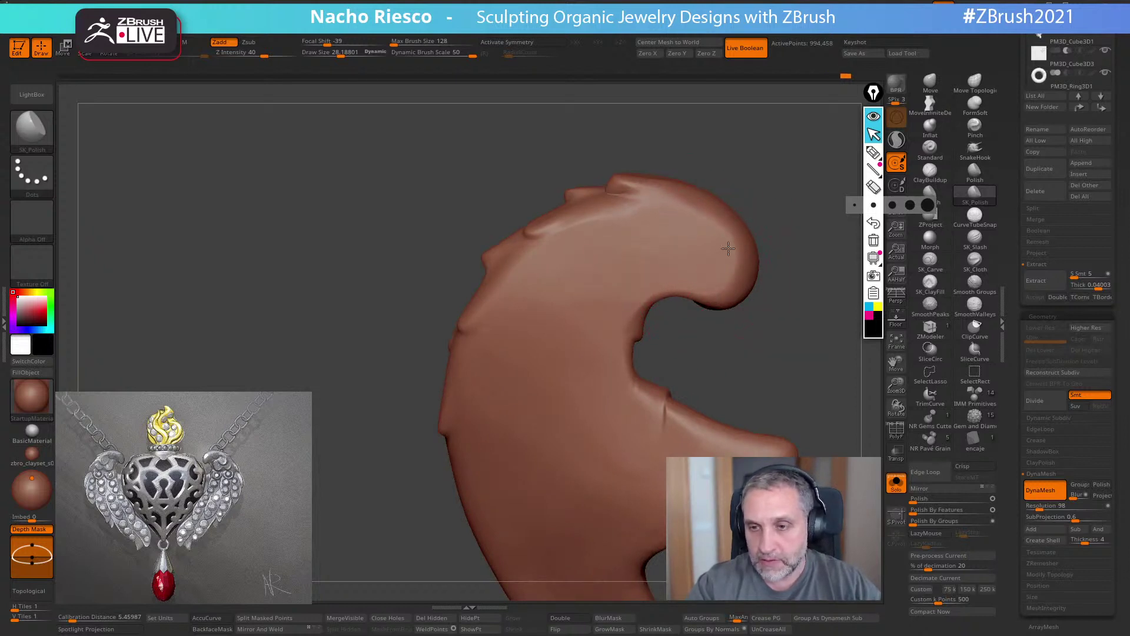
{"action": "left_click_drag", "start_coordinate": [795, 244], "coordinate": [656, 220]}
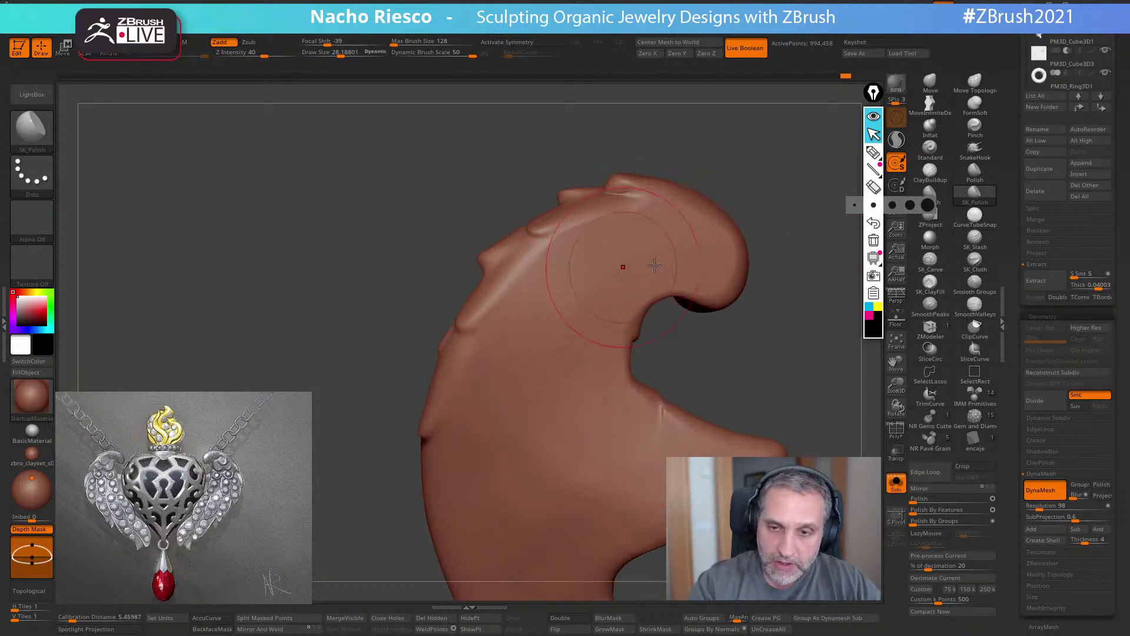
- Reduce the draw size to about 22.4 and smooth the inner curve of the wing's back beneath the crest with SmoothPeaks
{"action": "right_click_drag", "start_coordinate": [647, 416], "coordinate": [668, 405]}
{"action": "key", "text": "bracketleft"}
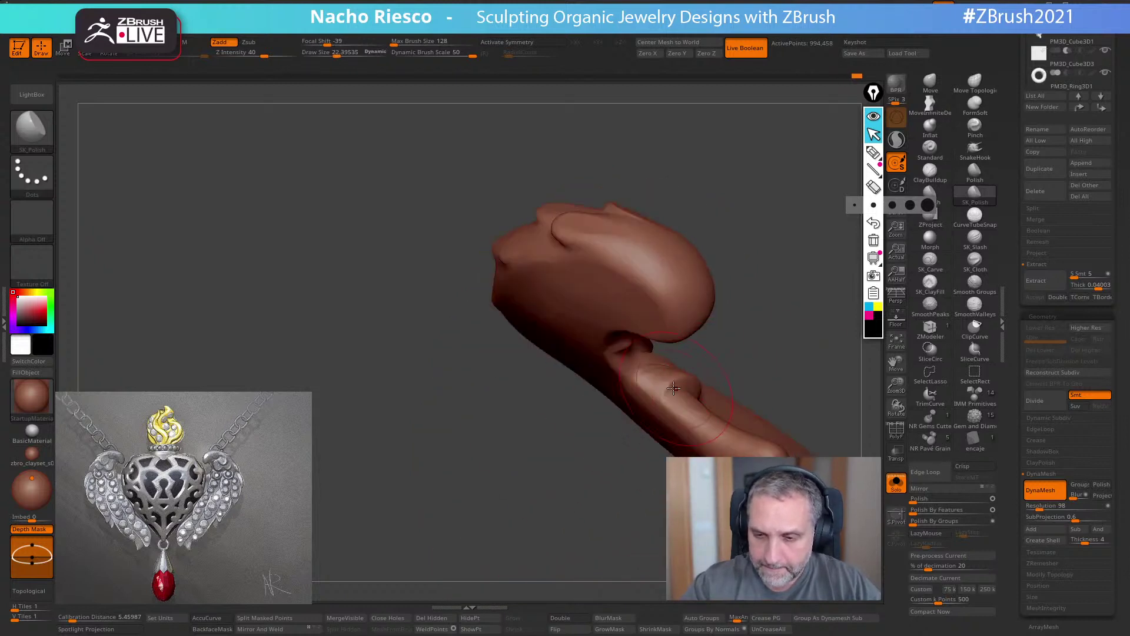
{"action": "key", "text": "shift"}
{"action": "right_click_drag", "start_coordinate": [728, 441], "coordinate": [656, 301]}
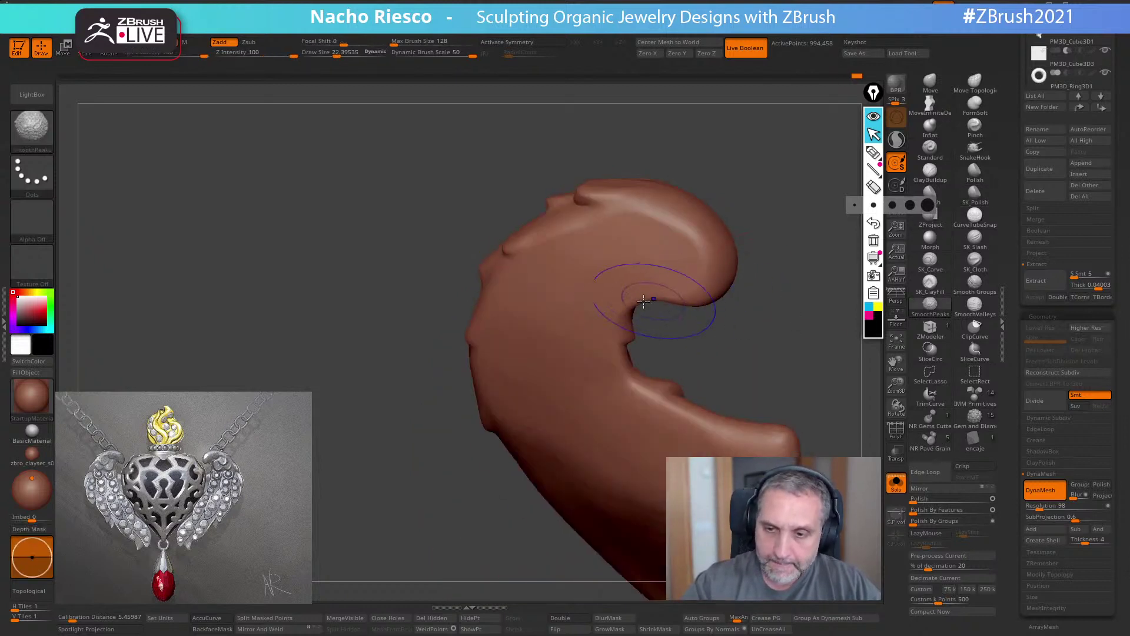
{"action": "mouse_move", "coordinate": [792, 349]}
{"action": "right_mouse_down"}
{"action": "mouse_move", "coordinate": [789, 381]}
{"action": "mouse_move", "coordinate": [782, 285]}
{"action": "mouse_move", "coordinate": [677, 344]}
{"action": "mouse_move", "coordinate": [648, 306]}
{"action": "mouse_move", "coordinate": [612, 297]}
{"action": "mouse_move", "coordinate": [653, 306]}
{"action": "mouse_move", "coordinate": [866, 454]}
{"action": "right_mouse_up"}
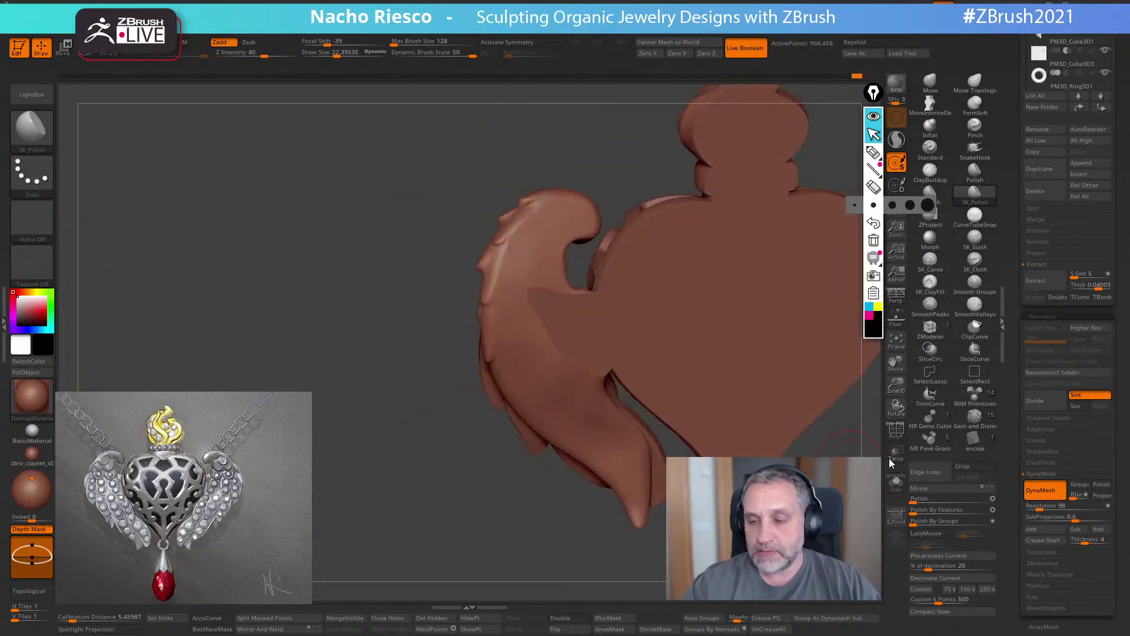
- Examine the back of the wing against the whole pendant, switching between the isolated wing and the full model
{"action": "left_click", "coordinate": [895, 484]}
{"action": "right_click_drag", "start_coordinate": [765, 335], "coordinate": [756, 380]}
{"action": "left_click", "coordinate": [896, 483]}
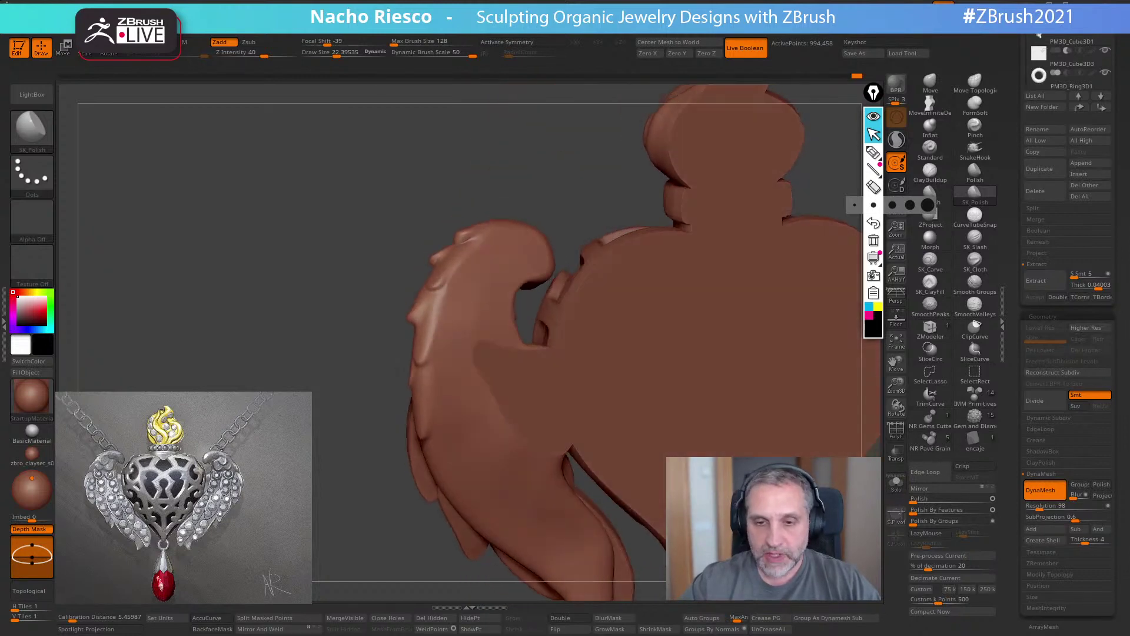
{"action": "right_click_drag", "start_coordinate": [706, 353], "coordinate": [824, 353]}
{"action": "left_click", "coordinate": [897, 484]}
{"action": "right_click_drag", "start_coordinate": [706, 406], "coordinate": [667, 445]}
- Isolate a section of the wing to show its cross-section and measure its thickness with a transpose line
{"action": "left_click_drag", "start_coordinate": [527, 169], "coordinate": [804, 303], "text": "ctrl+shift"}
{"action": "mouse_move", "coordinate": [788, 290]}
{"action": "right_mouse_down"}
{"action": "mouse_move", "coordinate": [618, 530]}
{"action": "mouse_move", "coordinate": [567, 570]}
{"action": "mouse_move", "coordinate": [643, 529]}
{"action": "mouse_move", "coordinate": [393, 386]}
{"action": "mouse_move", "coordinate": [539, 312]}
{"action": "mouse_move", "coordinate": [565, 412]}
{"action": "mouse_move", "coordinate": [613, 496]}
{"action": "right_mouse_up"}
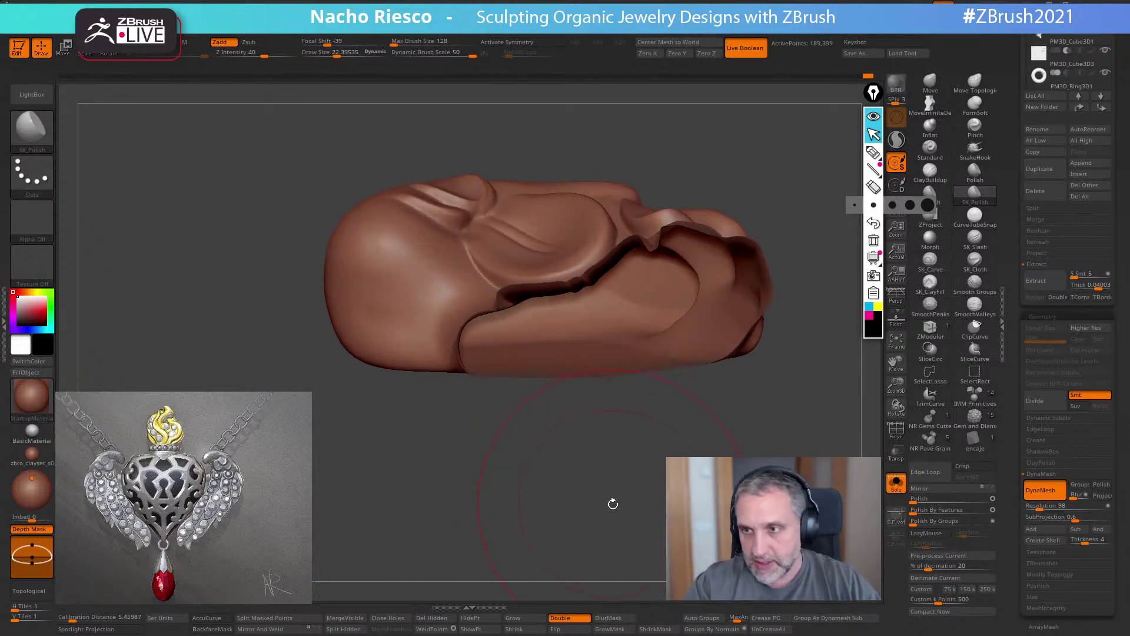
{"action": "key", "text": "w"}
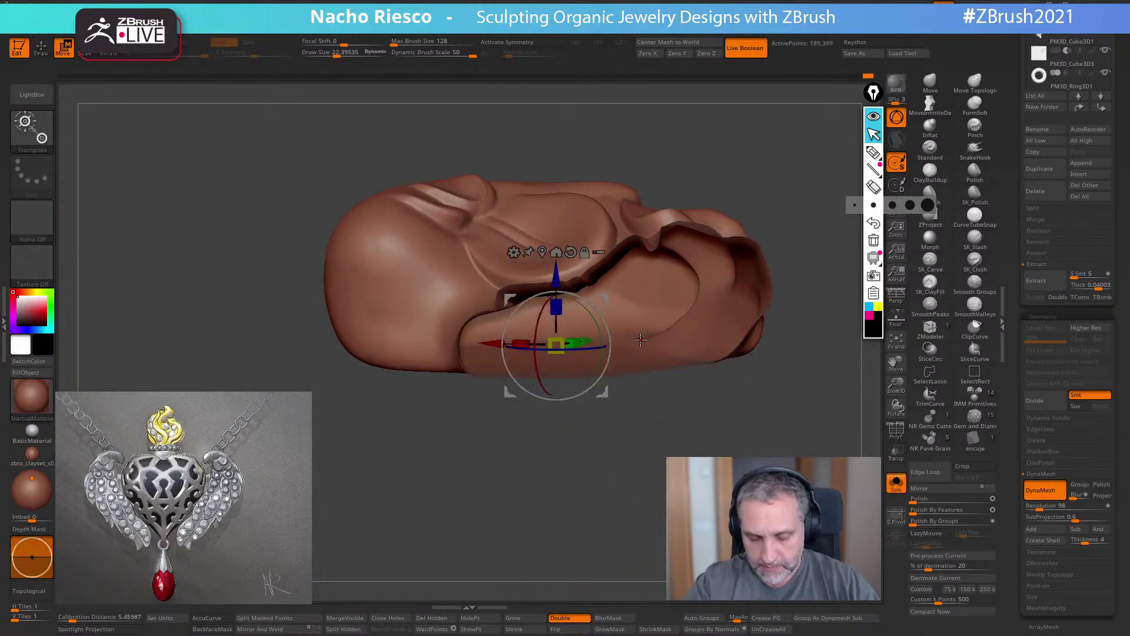
{"action": "key", "text": "y"}
{"action": "left_click_drag", "start_coordinate": [619, 246], "coordinate": [629, 284]}
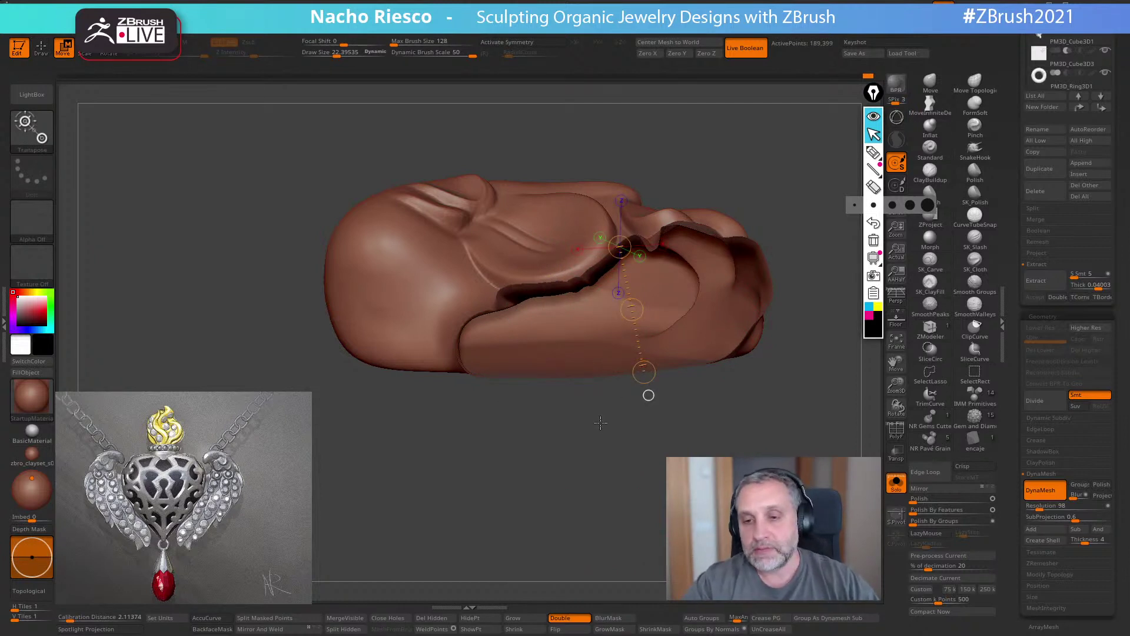
{"action": "mouse_move", "coordinate": [600, 423]}
{"action": "right_mouse_down"}
{"action": "mouse_move", "coordinate": [535, 512]}
{"action": "mouse_move", "coordinate": [606, 421]}
{"action": "right_mouse_up"}
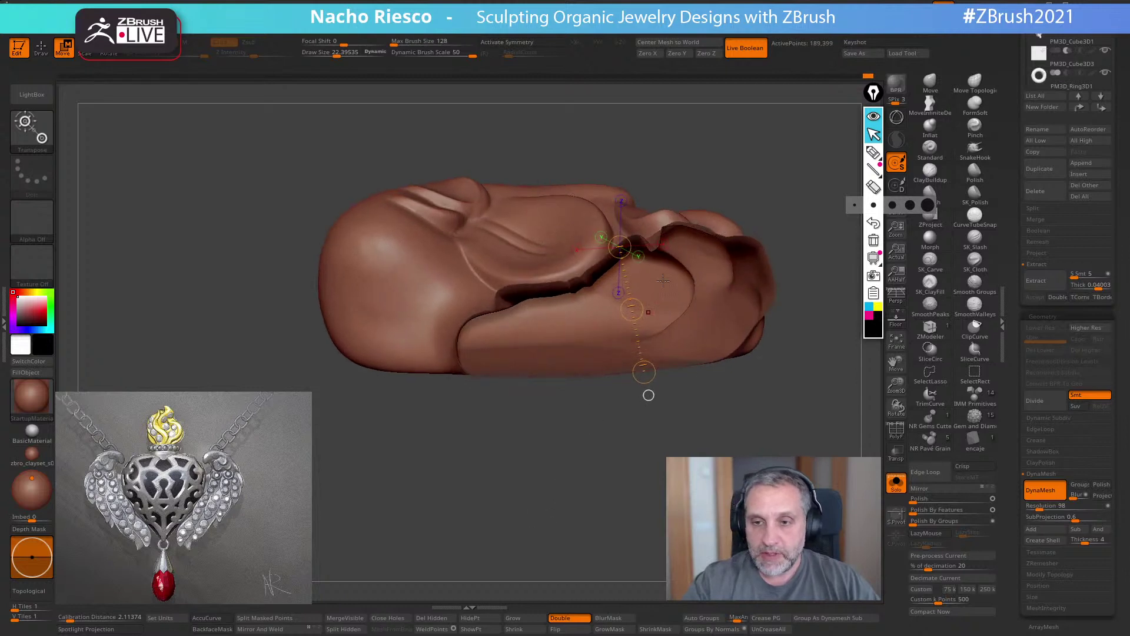
{"action": "mouse_move", "coordinate": [692, 226]}
{"action": "right_mouse_down"}
{"action": "mouse_move", "coordinate": [744, 202]}
{"action": "mouse_move", "coordinate": [783, 253]}
{"action": "mouse_move", "coordinate": [786, 286]}
{"action": "mouse_move", "coordinate": [820, 306]}
{"action": "right_mouse_up"}
{"action": "key", "text": "q"}
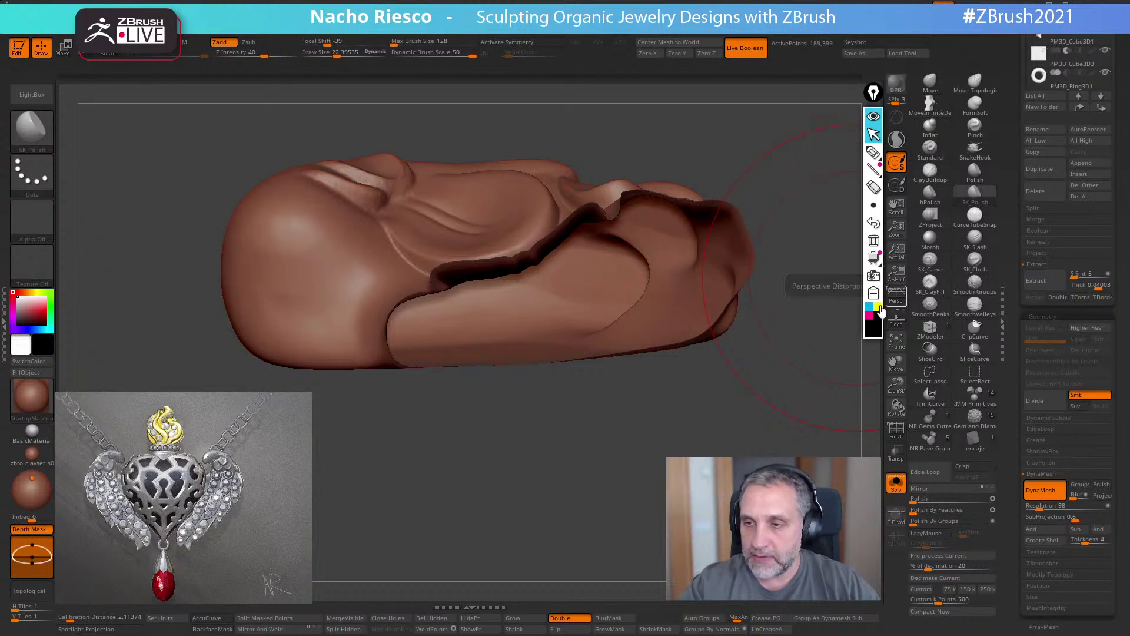
- Annotate a hatched curved area along the underside of the wing's cross-section as material for hollowing, and clear the annotation
{"action": "left_click", "coordinate": [873, 152]}
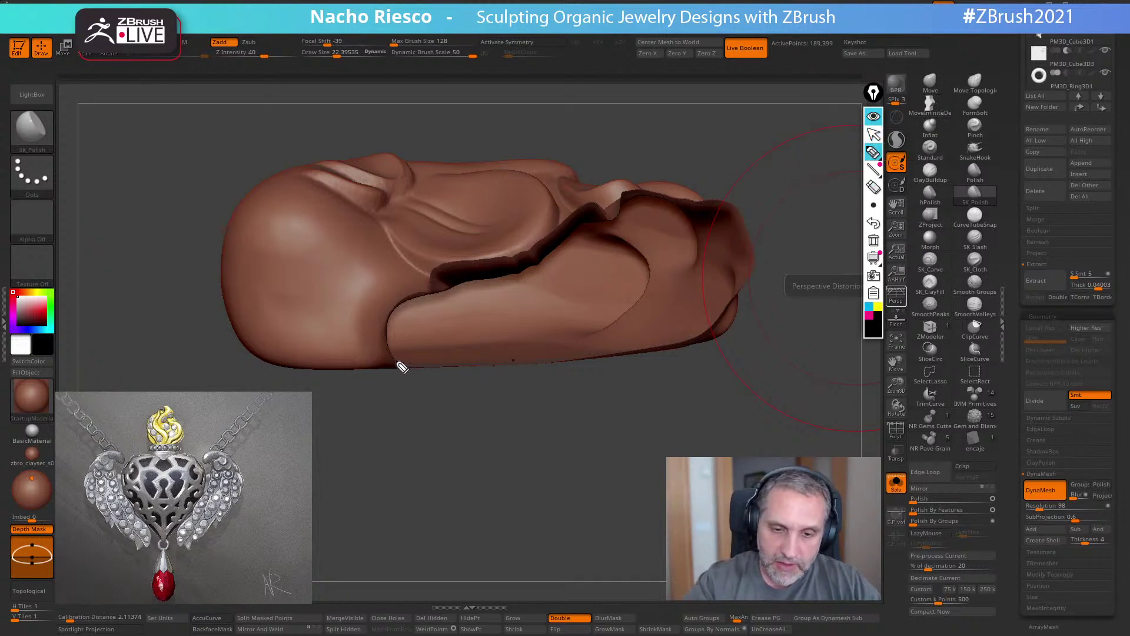
{"action": "mouse_move", "coordinate": [427, 374]}
{"action": "left_mouse_down"}
{"action": "mouse_move", "coordinate": [537, 320]}
{"action": "mouse_move", "coordinate": [595, 312]}
{"action": "mouse_move", "coordinate": [645, 327]}
{"action": "left_mouse_up"}
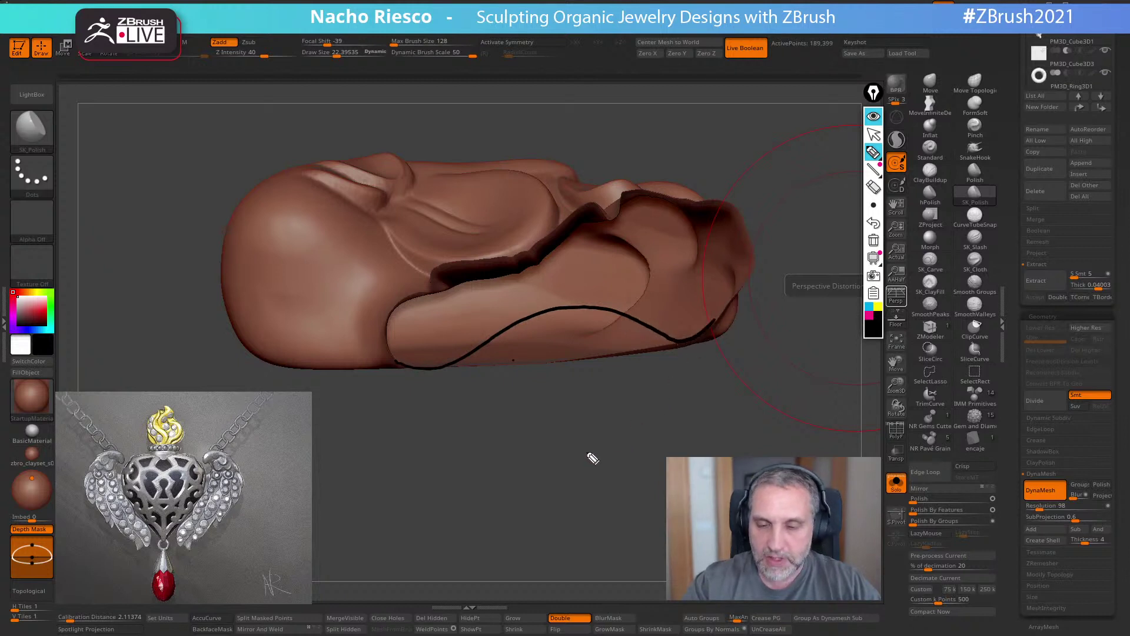
{"action": "left_click_drag", "start_coordinate": [512, 320], "coordinate": [482, 365]}
{"action": "mouse_move", "coordinate": [539, 308]}
{"action": "left_mouse_down"}
{"action": "mouse_move", "coordinate": [505, 360]}
{"action": "mouse_move", "coordinate": [527, 368]}
{"action": "left_mouse_up"}
{"action": "mouse_move", "coordinate": [580, 309]}
{"action": "left_mouse_down"}
{"action": "mouse_move", "coordinate": [544, 362]}
{"action": "mouse_move", "coordinate": [566, 357]}
{"action": "left_mouse_up"}
{"action": "mouse_move", "coordinate": [604, 309]}
{"action": "left_mouse_down"}
{"action": "mouse_move", "coordinate": [583, 370]}
{"action": "mouse_move", "coordinate": [609, 364]}
{"action": "left_mouse_up"}
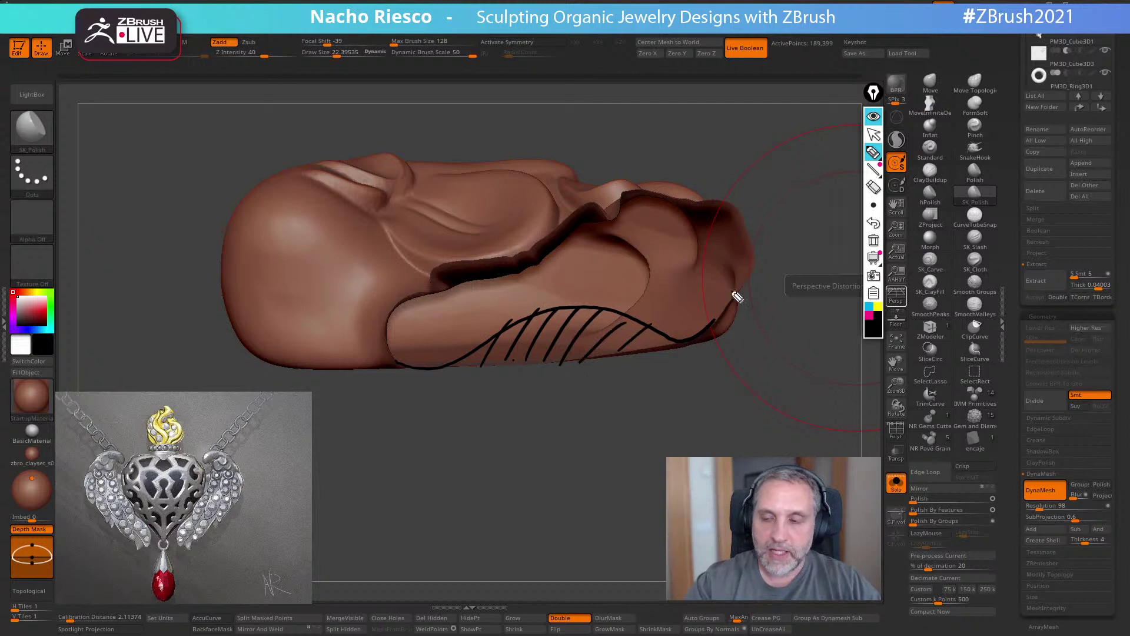
{"action": "left_click", "coordinate": [874, 240]}
{"action": "left_click", "coordinate": [873, 134]}
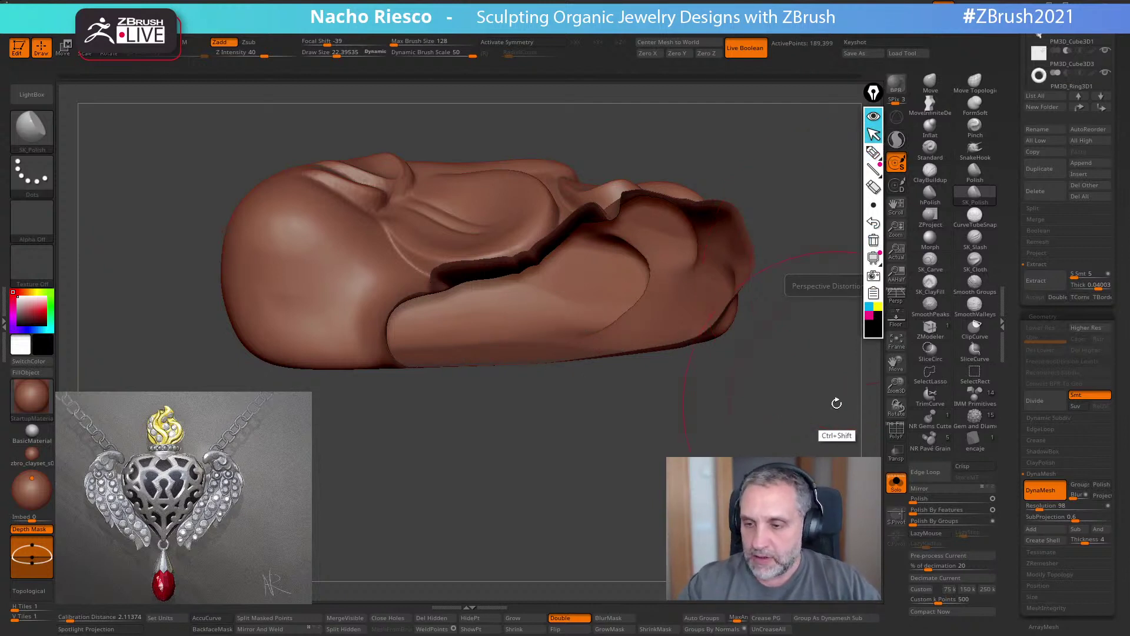
- Show the whole wing, mask its back from the crest downward at a draw size of about 13.5, and invert the mask
{"action": "left_click", "coordinate": [824, 425], "text": "ctrl+shift"}
{"action": "mouse_move", "coordinate": [824, 424]}
{"action": "left_mouse_down"}
{"action": "mouse_move", "coordinate": [759, 244]}
{"action": "mouse_move", "coordinate": [741, 232]}
{"action": "left_mouse_up"}
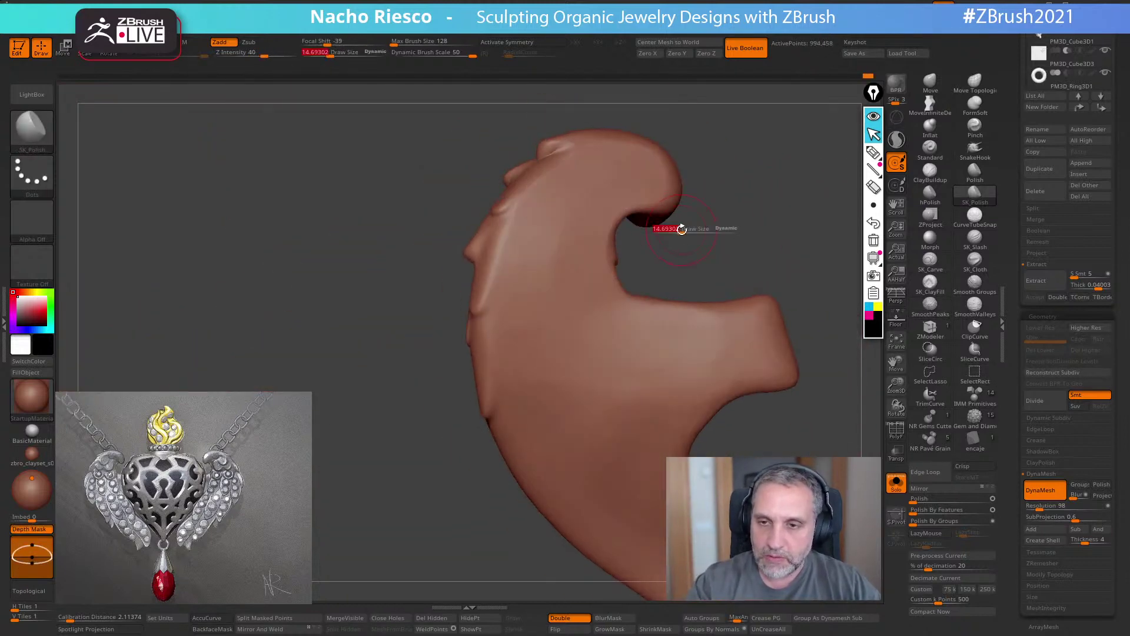
{"action": "key", "text": "ctrl"}
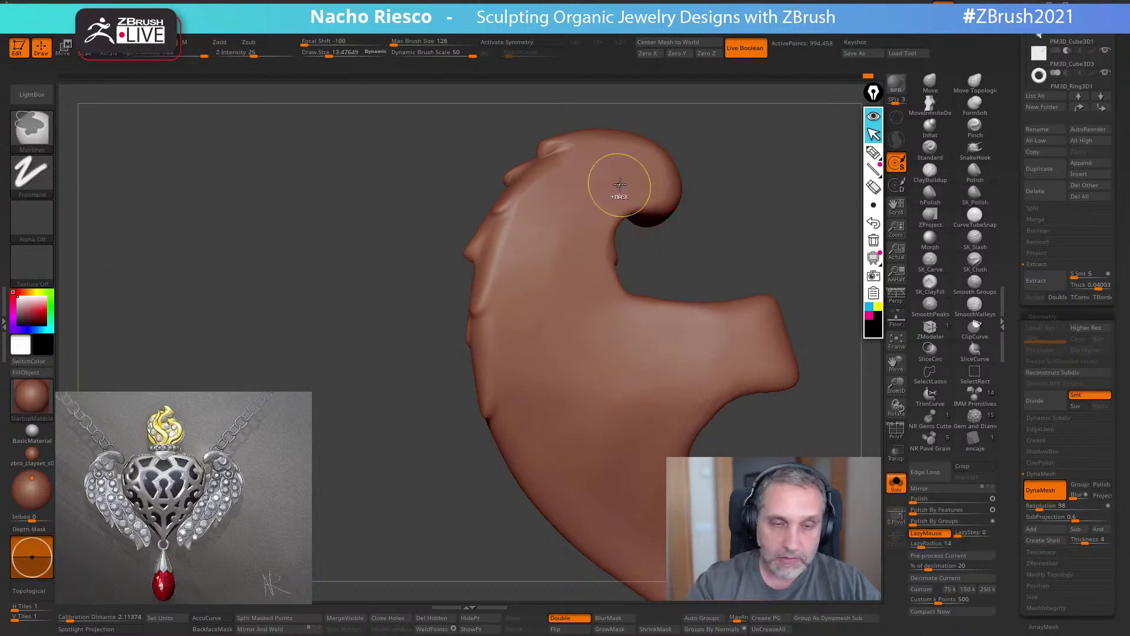
{"action": "mouse_move", "coordinate": [612, 184]}
{"action": "left_mouse_down", "text": "ctrl"}
{"action": "mouse_move", "coordinate": [588, 202]}
{"action": "mouse_move", "coordinate": [594, 168]}
{"action": "mouse_move", "coordinate": [547, 218]}
{"action": "mouse_move", "coordinate": [524, 295]}
{"action": "mouse_move", "coordinate": [539, 408]}
{"action": "mouse_move", "coordinate": [594, 492]}
{"action": "mouse_move", "coordinate": [585, 207]}
{"action": "mouse_move", "coordinate": [555, 348]}
{"action": "mouse_move", "coordinate": [611, 473]}
{"action": "mouse_move", "coordinate": [594, 283]}
{"action": "mouse_move", "coordinate": [647, 471]}
{"action": "left_mouse_up", "text": "ctrl"}
{"action": "key", "text": "ctrl+z"}
{"action": "left_click_drag", "start_coordinate": [635, 177], "coordinate": [608, 169], "text": "ctrl"}
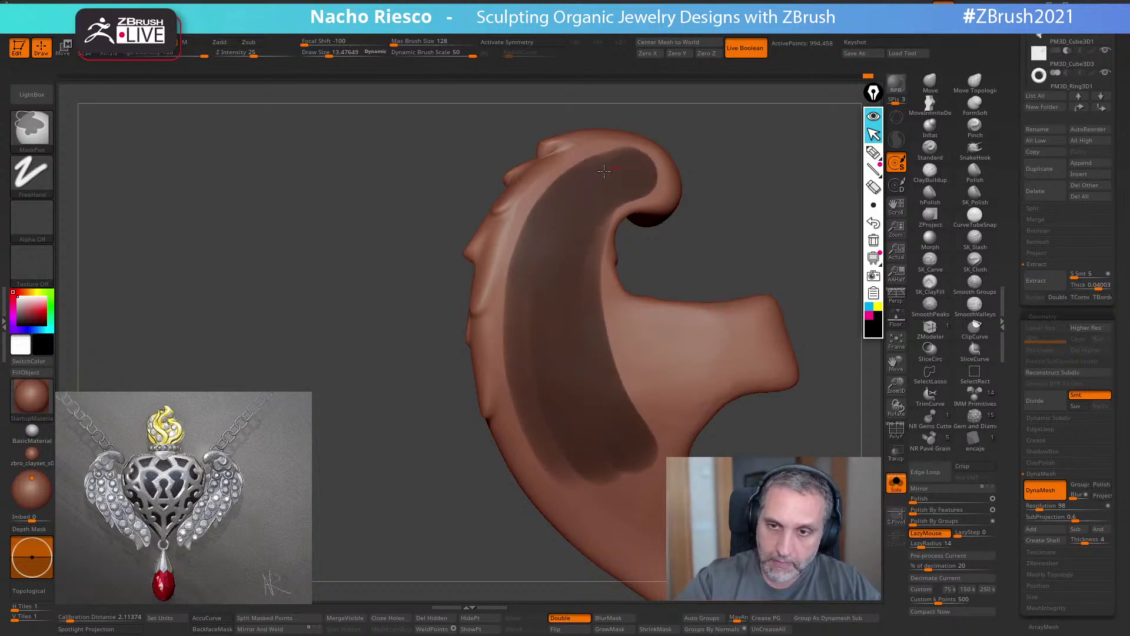
{"action": "left_click_drag", "start_coordinate": [529, 246], "coordinate": [535, 391], "text": "ctrl"}
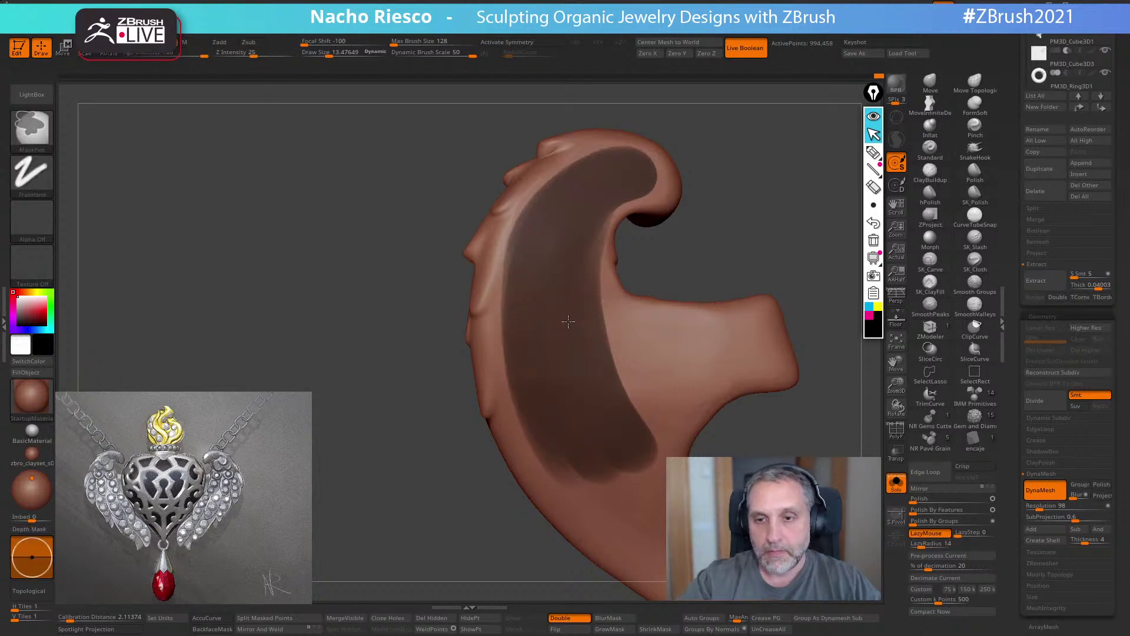
{"action": "left_click_drag", "start_coordinate": [739, 200], "coordinate": [790, 267]}
- Delete the wing's stored morph target and flip its normals, with double-sided display off, to see the shell from inside
{"action": "left_click", "coordinate": [559, 620]}
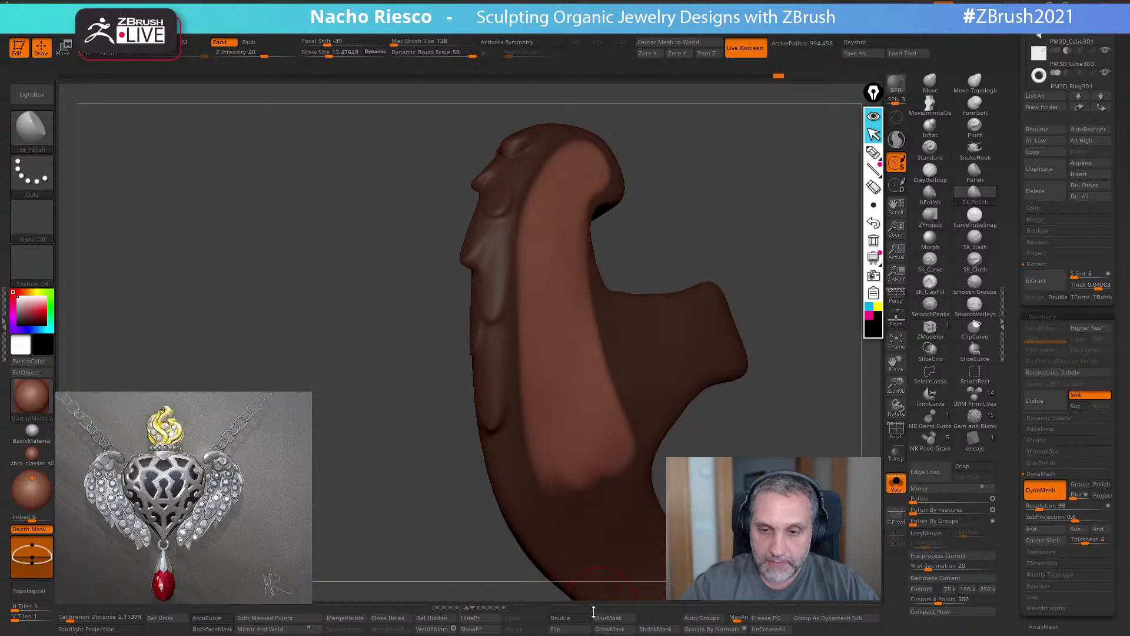
{"action": "left_click", "coordinate": [555, 628]}
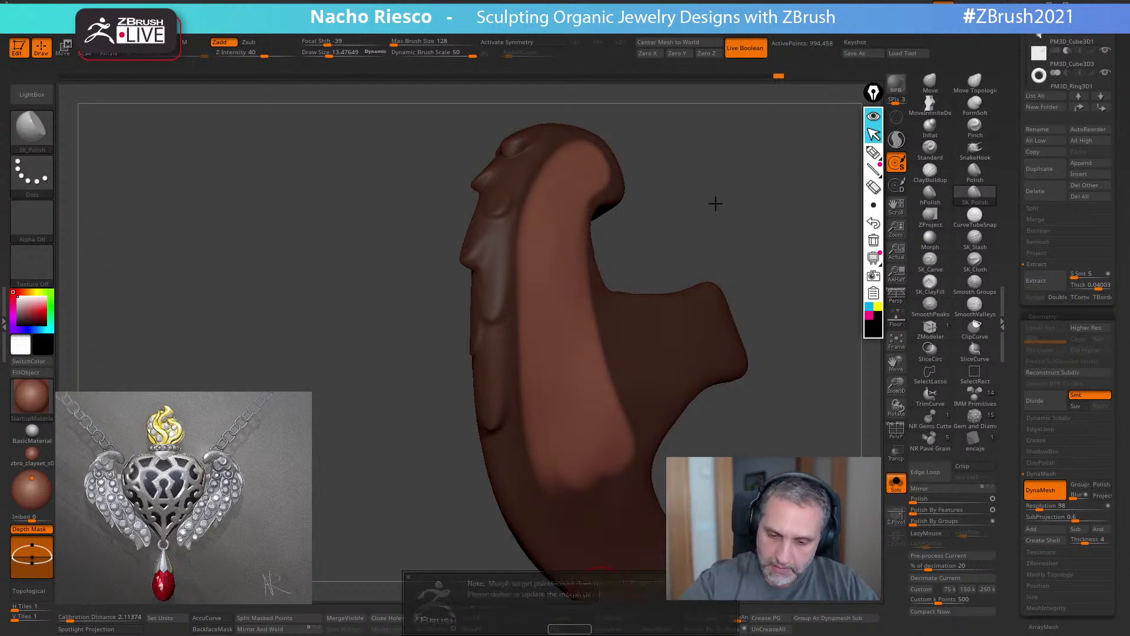
{"action": "scroll", "coordinate": [1037, 518], "scroll_direction": "down", "scroll_amount": 5}
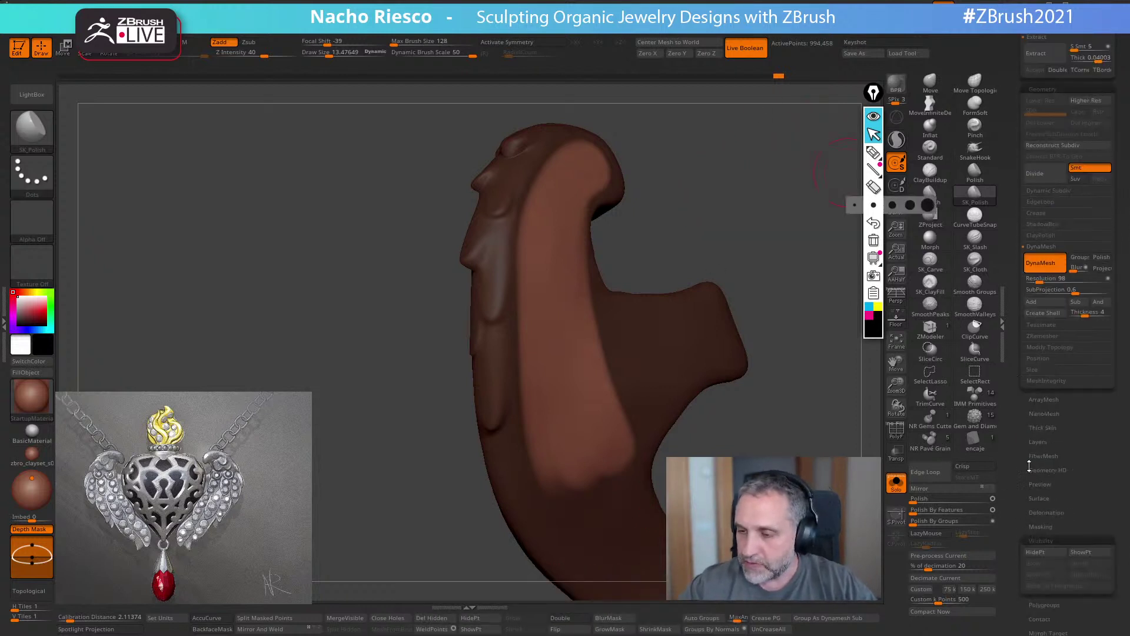
{"action": "scroll", "coordinate": [1039, 524], "scroll_direction": "down", "scroll_amount": 2}
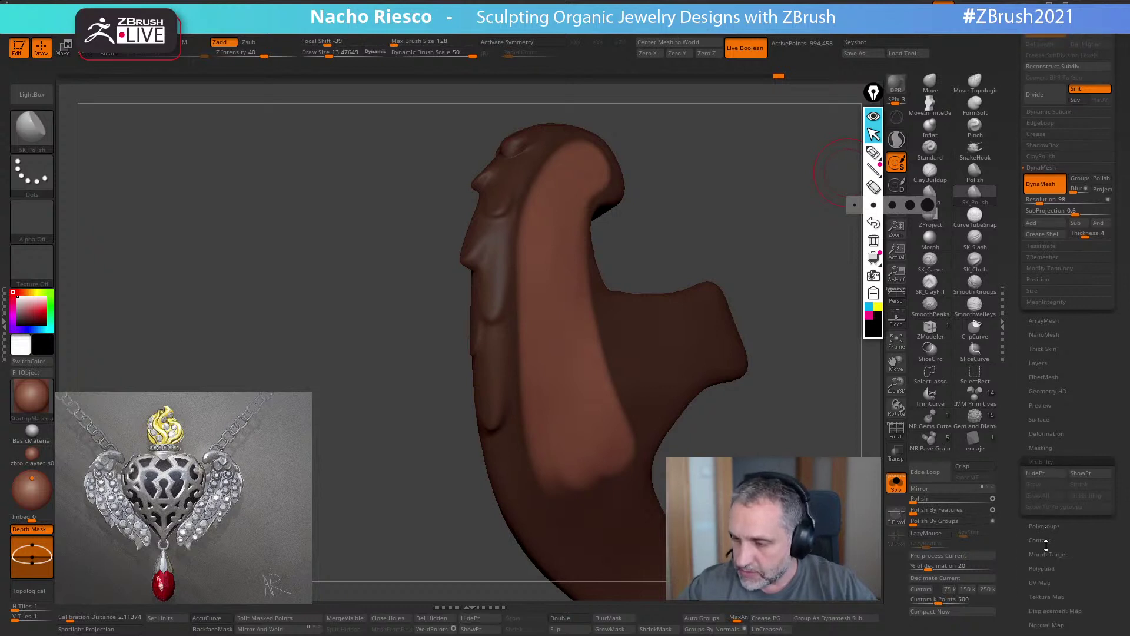
{"action": "left_click", "coordinate": [1046, 554]}
{"action": "scroll", "coordinate": [1040, 533], "scroll_direction": "down", "scroll_amount": 2}
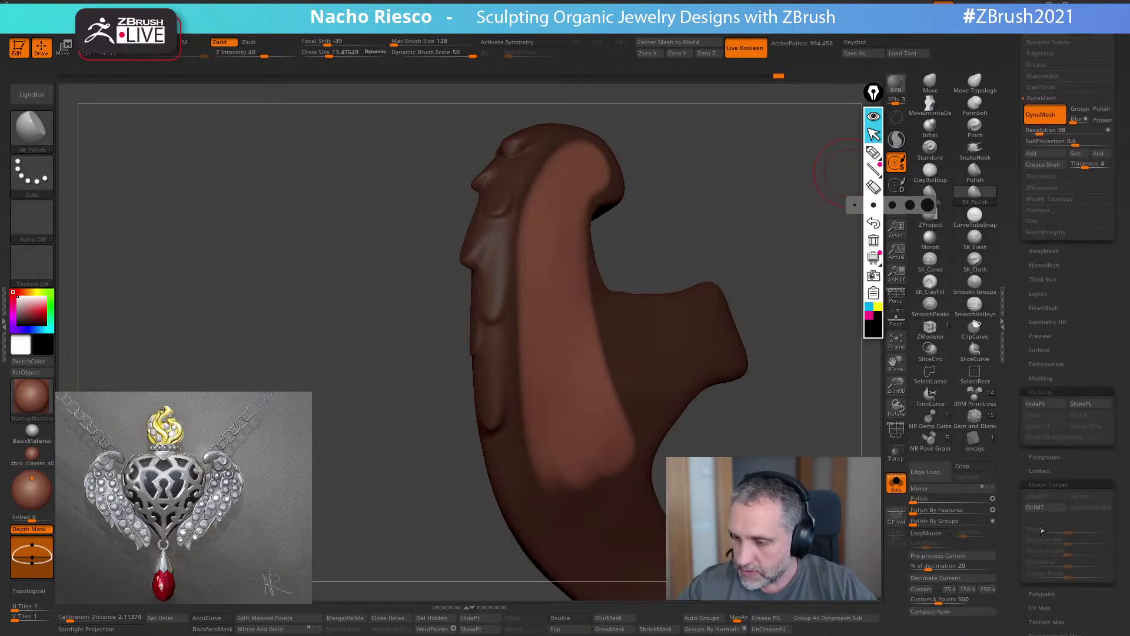
{"action": "left_click", "coordinate": [1042, 510]}
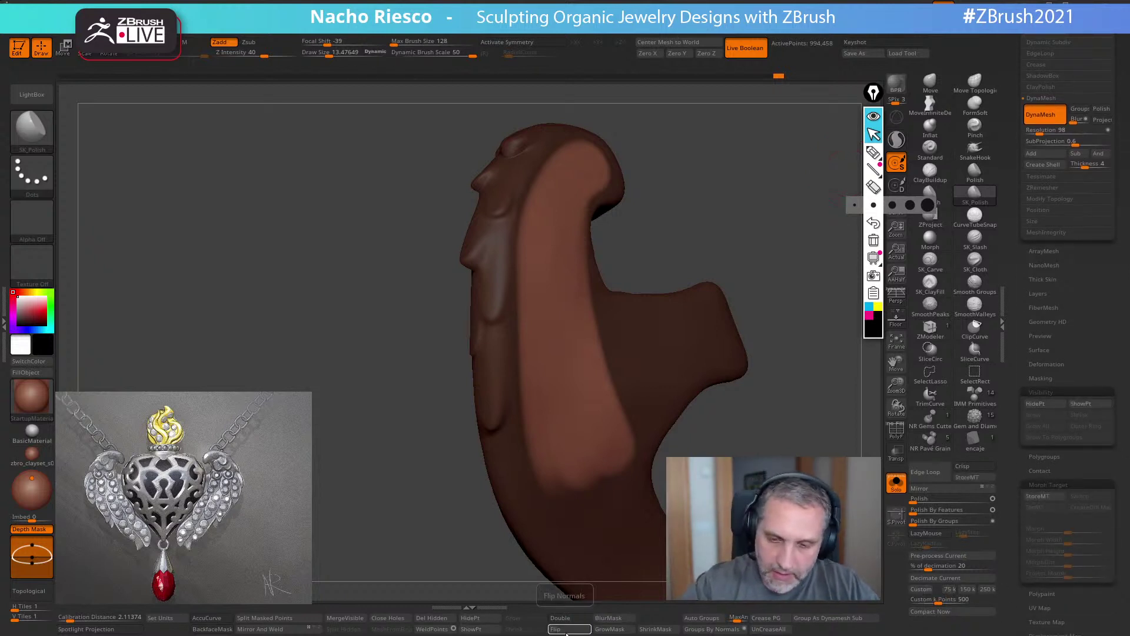
{"action": "left_click_drag", "start_coordinate": [706, 470], "coordinate": [815, 439]}
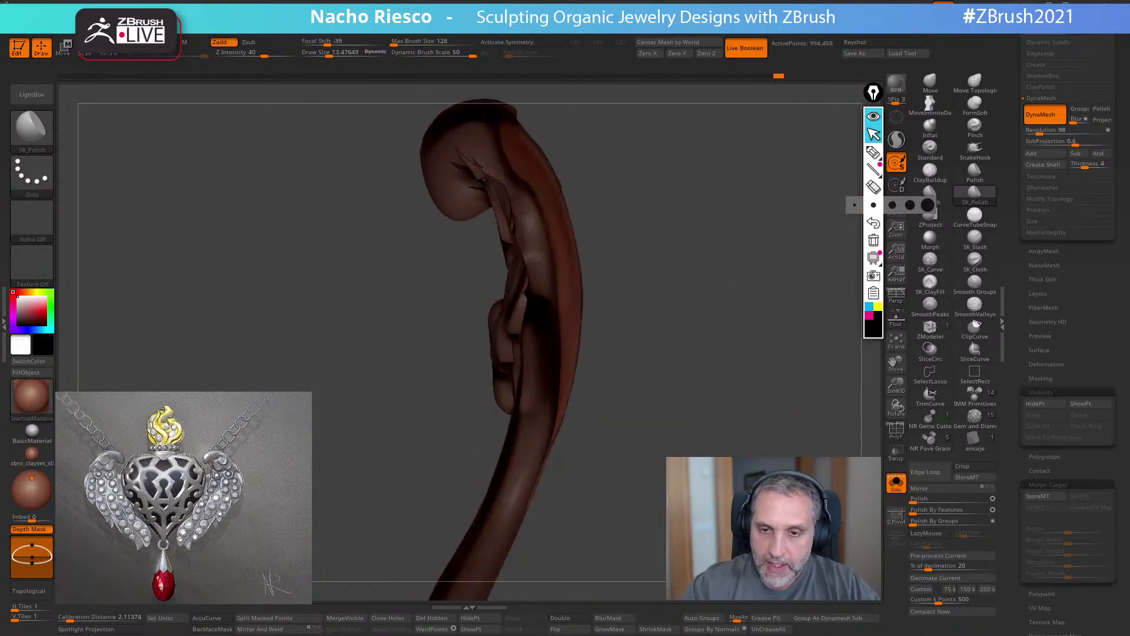
- Try to push the unmasked strip of the wing's back inward along a transpose line to hollow it
{"action": "key", "text": "w"}
{"action": "left_click_drag", "start_coordinate": [499, 218], "coordinate": [582, 195]}
{"action": "mouse_move", "coordinate": [778, 359]}
{"action": "left_mouse_down"}
{"action": "mouse_move", "coordinate": [836, 353]}
{"action": "mouse_move", "coordinate": [721, 347]}
{"action": "left_mouse_up"}
{"action": "left_click_drag", "start_coordinate": [552, 307], "coordinate": [454, 306]}
{"action": "left_click_drag", "start_coordinate": [688, 280], "coordinate": [721, 282]}
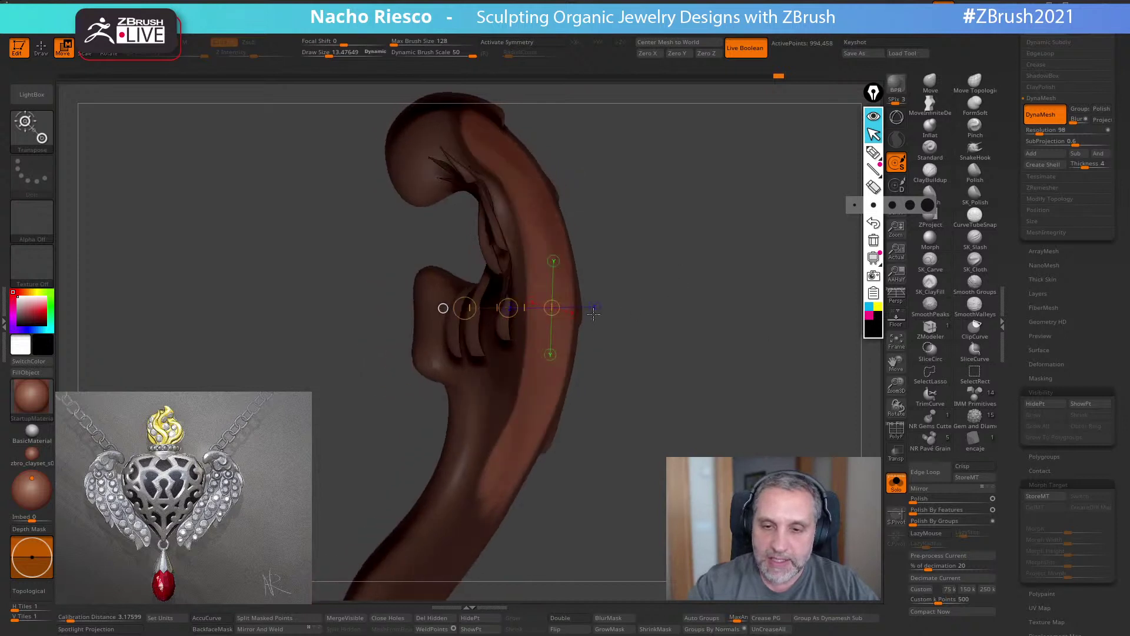
{"action": "left_click_drag", "start_coordinate": [507, 308], "coordinate": [492, 312]}
{"action": "left_click_drag", "start_coordinate": [623, 255], "coordinate": [610, 311]}
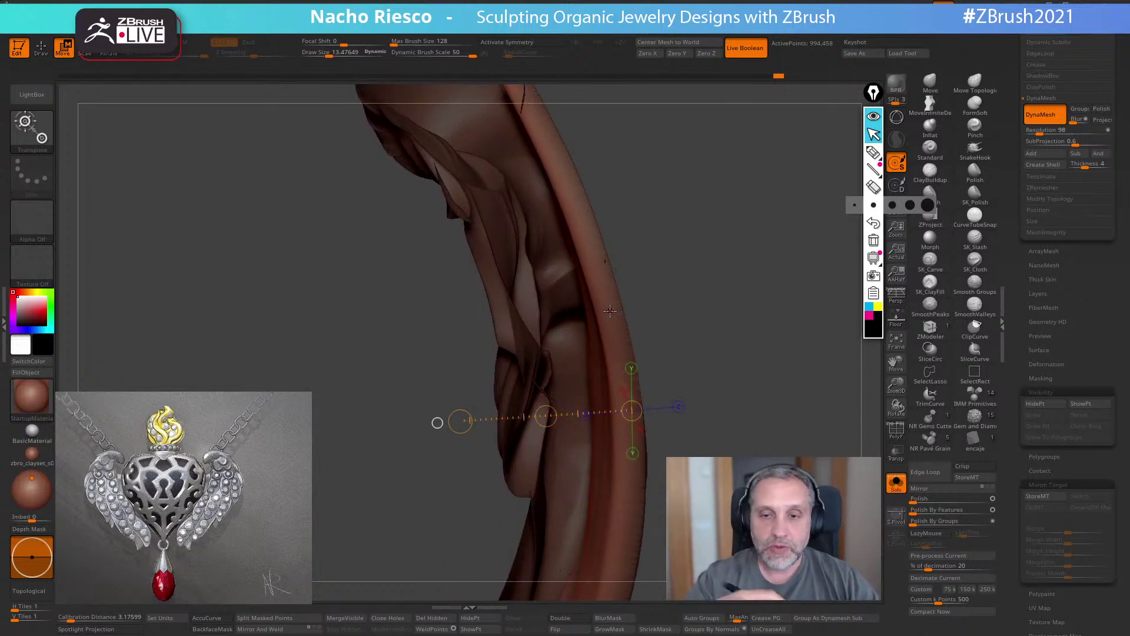
{"action": "left_click_drag", "start_coordinate": [651, 247], "coordinate": [653, 264], "text": "alt"}
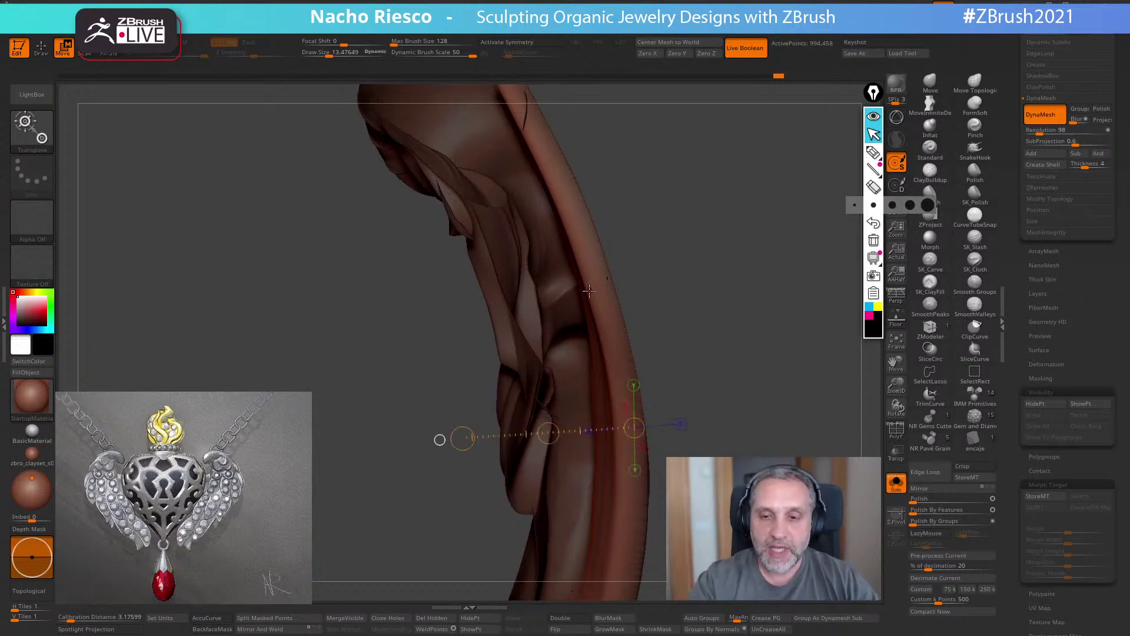
- Check the wall thickness between the recessed back and the front feathers with short transpose lines
{"action": "left_click_drag", "start_coordinate": [587, 289], "coordinate": [538, 314]}
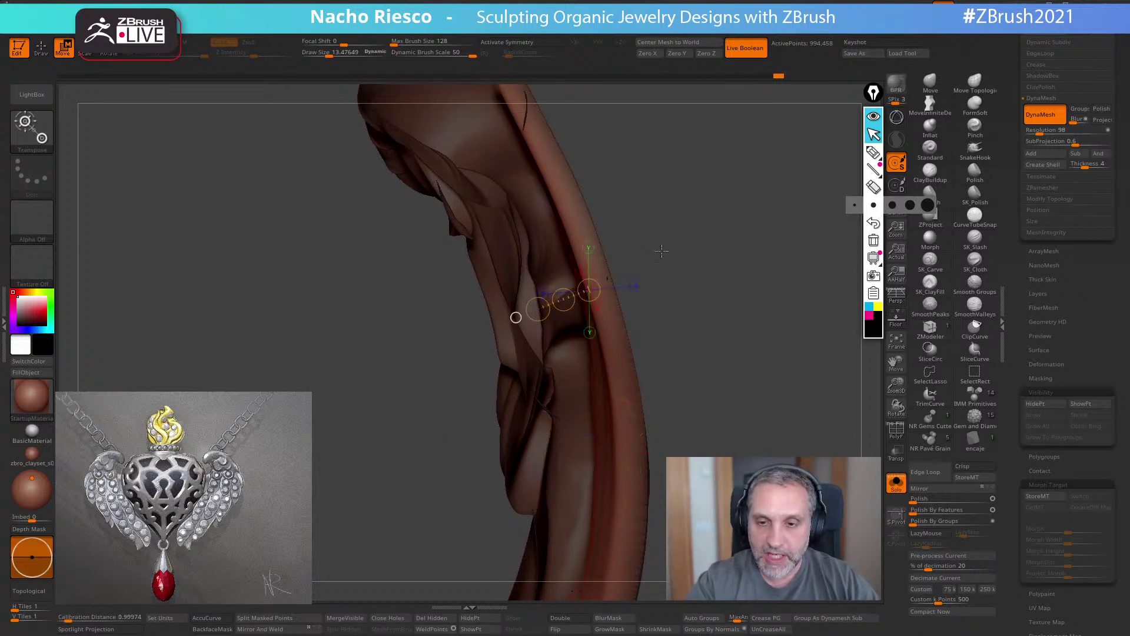
{"action": "left_click_drag", "start_coordinate": [644, 260], "coordinate": [656, 319]}
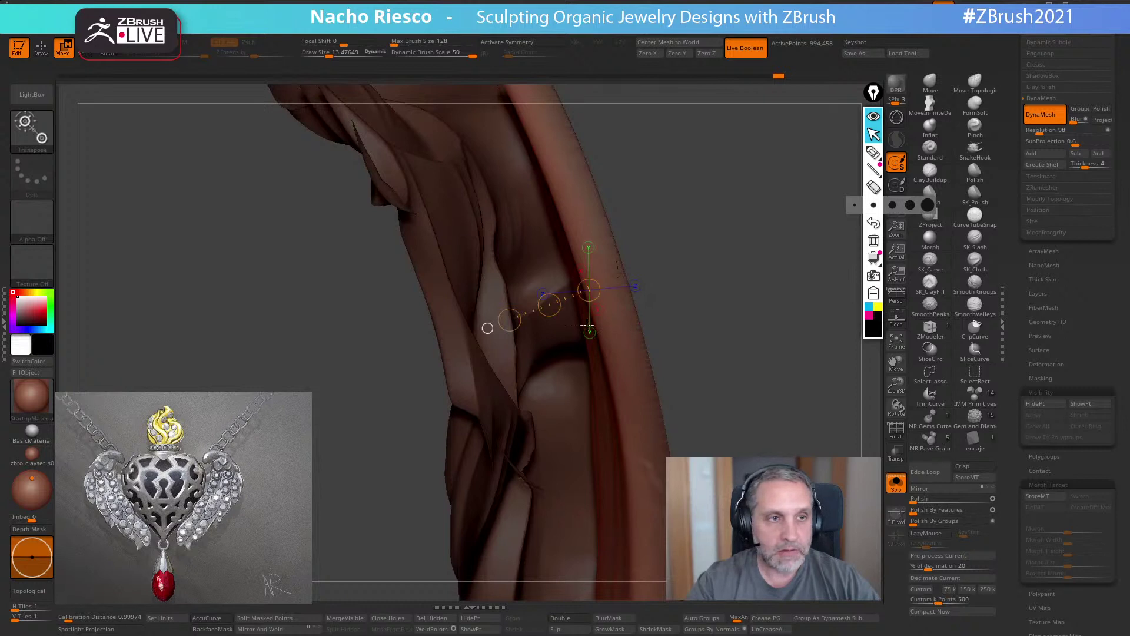
{"action": "left_click_drag", "start_coordinate": [550, 307], "coordinate": [548, 315]}
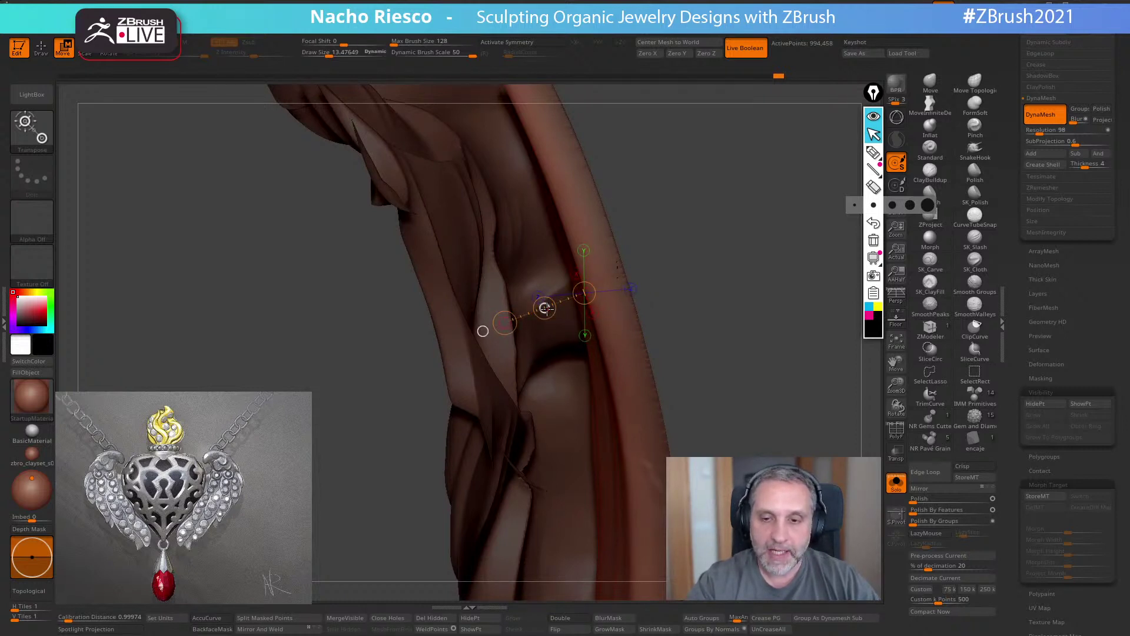
{"action": "left_click_drag", "start_coordinate": [544, 309], "coordinate": [532, 315]}
{"action": "mouse_move", "coordinate": [662, 243]}
{"action": "left_mouse_down"}
{"action": "mouse_move", "coordinate": [686, 240]}
{"action": "mouse_move", "coordinate": [672, 240]}
{"action": "left_mouse_up"}
{"action": "left_click", "coordinate": [478, 193]}
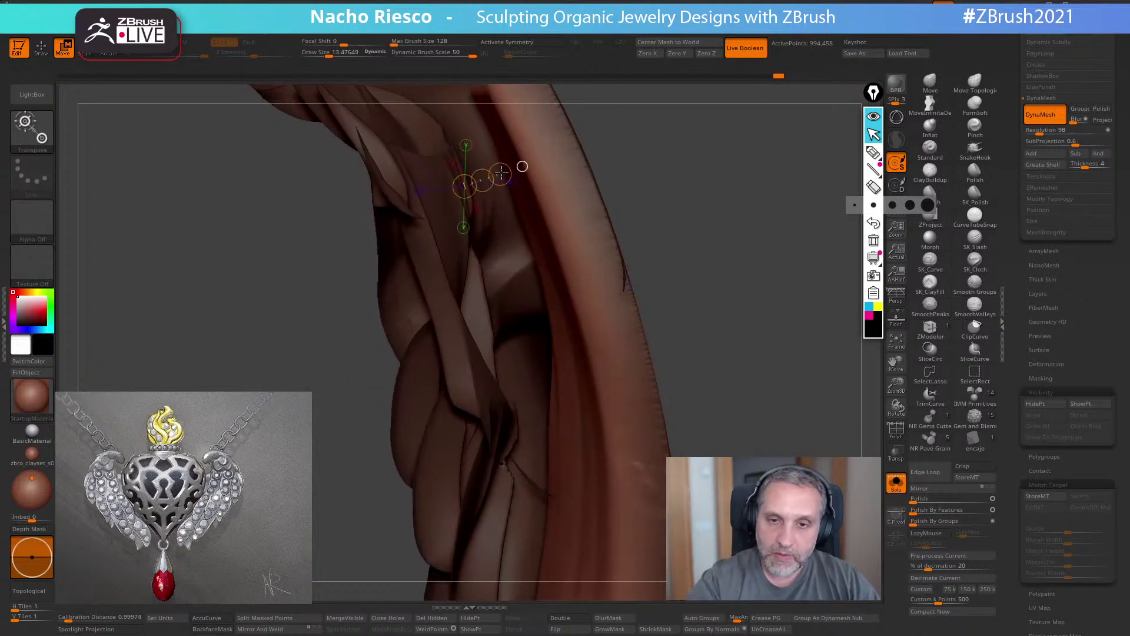
{"action": "left_click_drag", "start_coordinate": [736, 293], "coordinate": [736, 330], "text": "alt"}
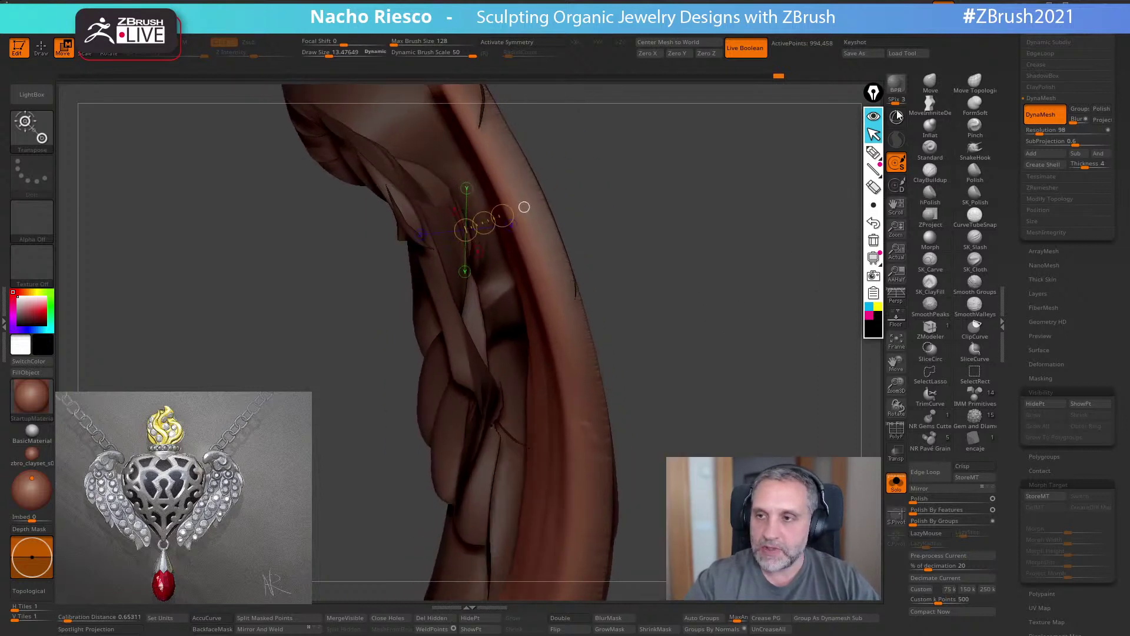
- Push the unmasked recess surface toward the feathers with the Move brush at a draw size of about 31.8
{"action": "left_click", "coordinate": [930, 83]}
{"action": "key", "text": "s"}
{"action": "left_click", "coordinate": [505, 261]}
{"action": "left_click_drag", "start_coordinate": [502, 212], "coordinate": [524, 208]}
{"action": "mouse_move", "coordinate": [668, 294]}
{"action": "left_mouse_down"}
{"action": "mouse_move", "coordinate": [643, 248]}
{"action": "mouse_move", "coordinate": [625, 249]}
{"action": "mouse_move", "coordinate": [657, 156]}
{"action": "mouse_move", "coordinate": [701, 403]}
{"action": "left_mouse_up"}
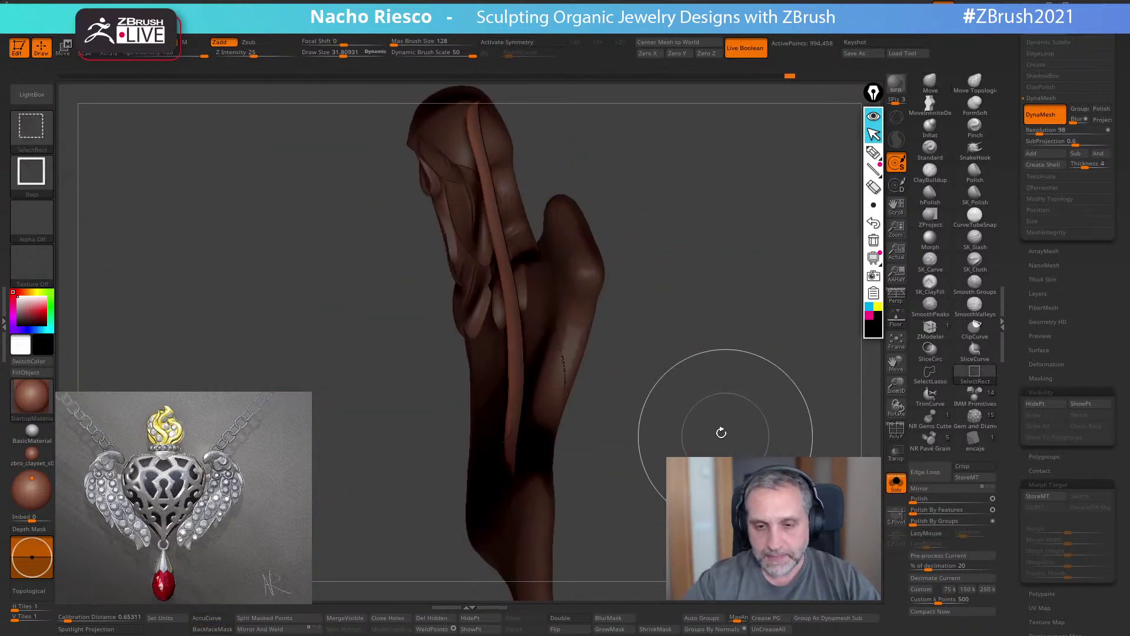
- Clear the mask and flip the normals back to inspect the recess on the isolated wing and on the full pendant
{"action": "left_click_drag", "start_coordinate": [654, 493], "coordinate": [641, 524], "text": "ctrl"}
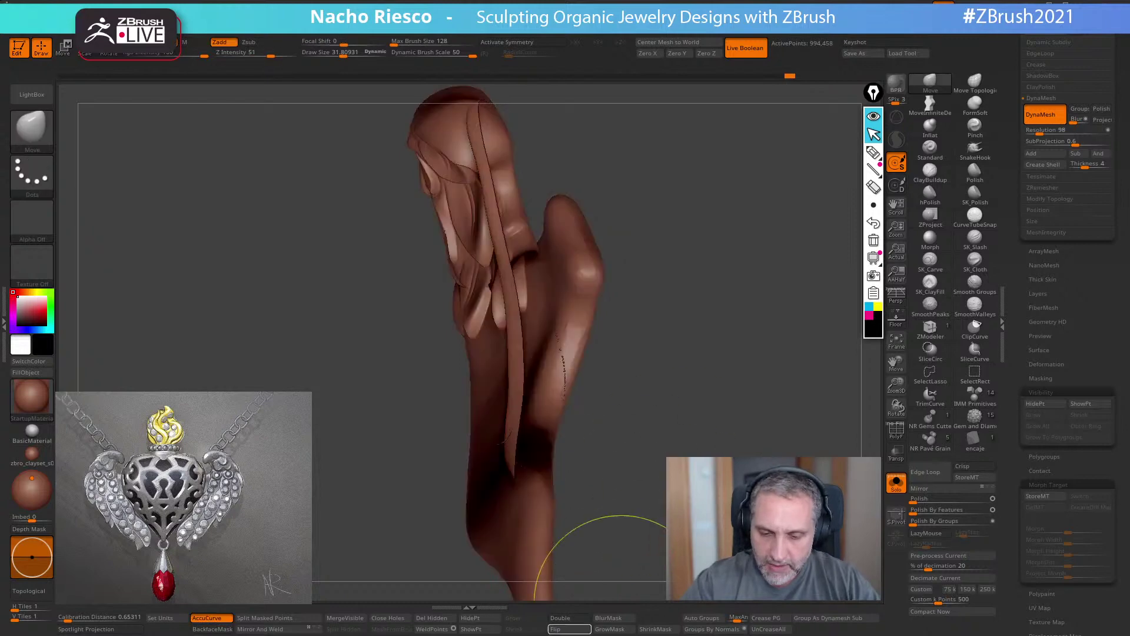
{"action": "left_click", "coordinate": [549, 627]}
{"action": "mouse_move", "coordinate": [824, 436]}
{"action": "left_mouse_down"}
{"action": "mouse_move", "coordinate": [725, 465]}
{"action": "mouse_move", "coordinate": [774, 424]}
{"action": "mouse_move", "coordinate": [794, 454]}
{"action": "mouse_move", "coordinate": [694, 446]}
{"action": "left_mouse_up"}
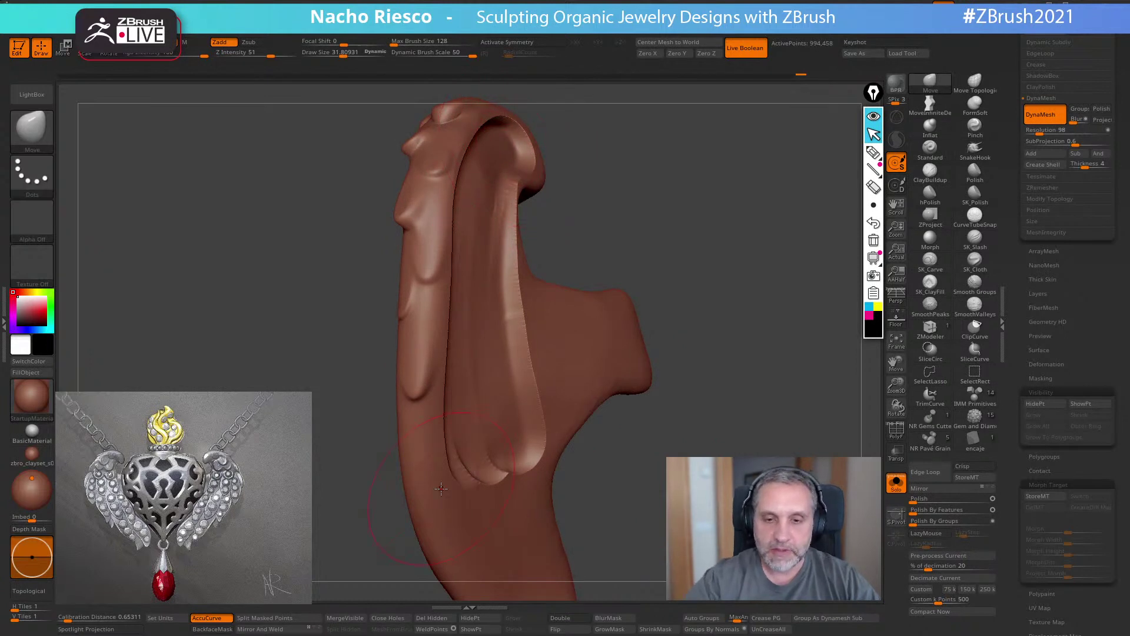
{"action": "left_click_drag", "start_coordinate": [751, 339], "coordinate": [622, 384]}
{"action": "left_click_drag", "start_coordinate": [718, 338], "coordinate": [735, 298], "text": "alt"}
{"action": "left_click", "coordinate": [897, 486]}
{"action": "left_click_drag", "start_coordinate": [801, 414], "coordinate": [718, 416]}
{"action": "left_click", "coordinate": [896, 483]}
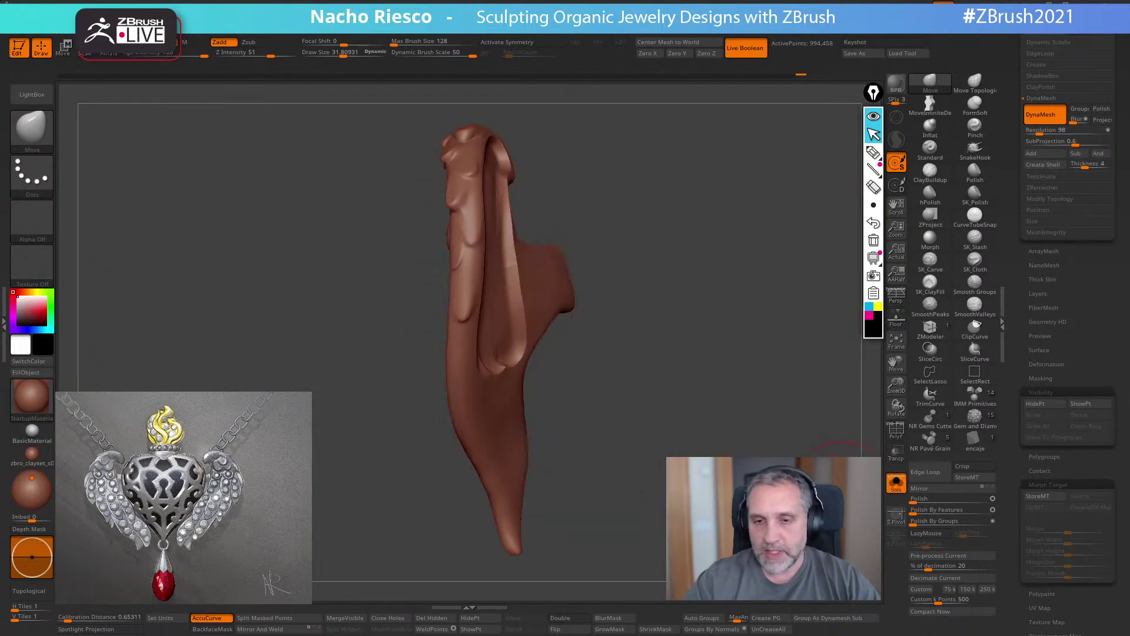
- Undo the trial hollowing of the wing's back, including the mask and morph target changes, and show the full pendant
{"action": "key", "text": "ctrl+z"}
{"action": "key", "text": "ctrl+z"}
{"action": "left_click_drag", "start_coordinate": [764, 472], "coordinate": [799, 497]}
{"action": "left_click", "coordinate": [896, 482]}
{"action": "key", "text": "ctrl+z"}
{"action": "key", "text": "ctrl+z"}
{"action": "key", "text": "ctrl+z"}
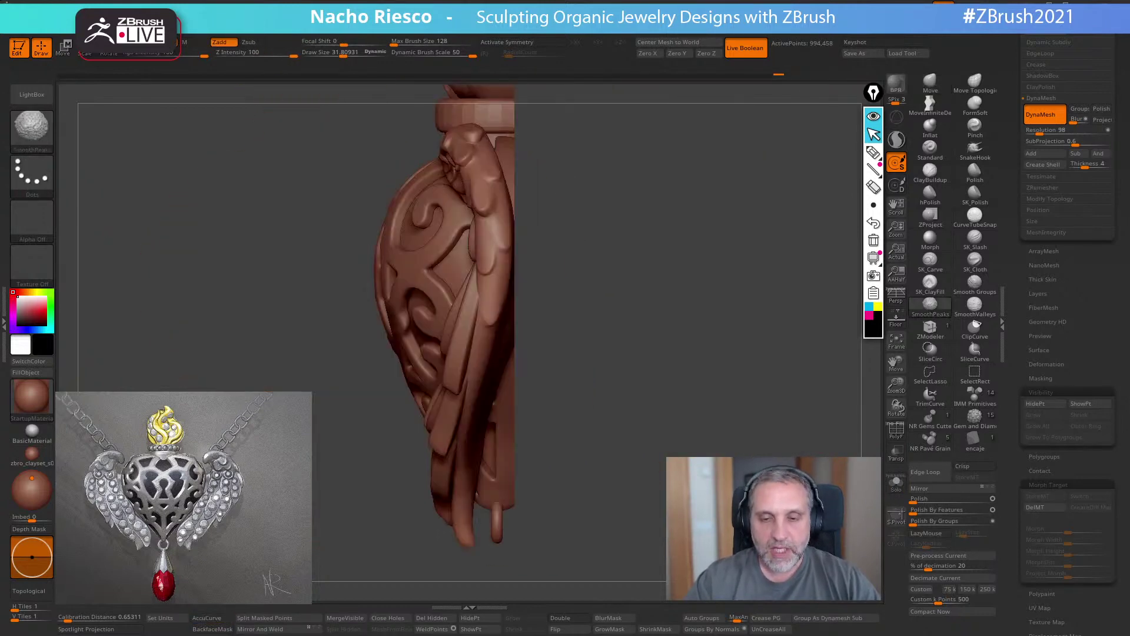
- Flatten the surface of the wing's back with the hPolish brush, using draw sizes of about 40.8 and 32.8
{"action": "left_click_drag", "start_coordinate": [624, 471], "coordinate": [665, 469]}
{"action": "left_click_drag", "start_coordinate": [679, 428], "coordinate": [640, 436]}
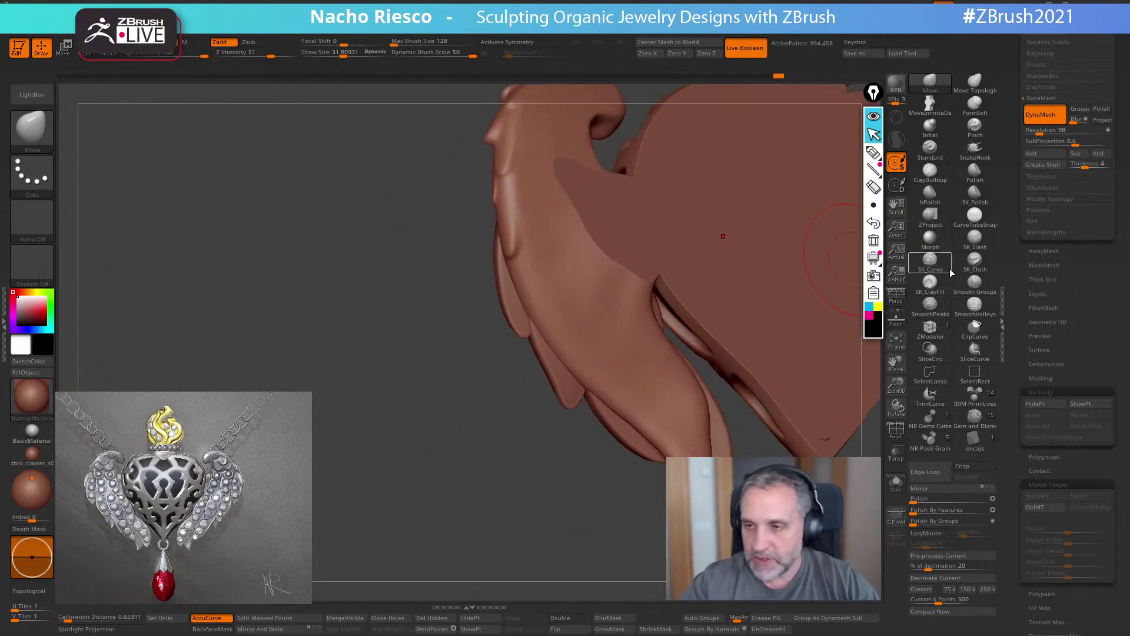
{"action": "left_click", "coordinate": [930, 193]}
{"action": "key", "text": "]"}
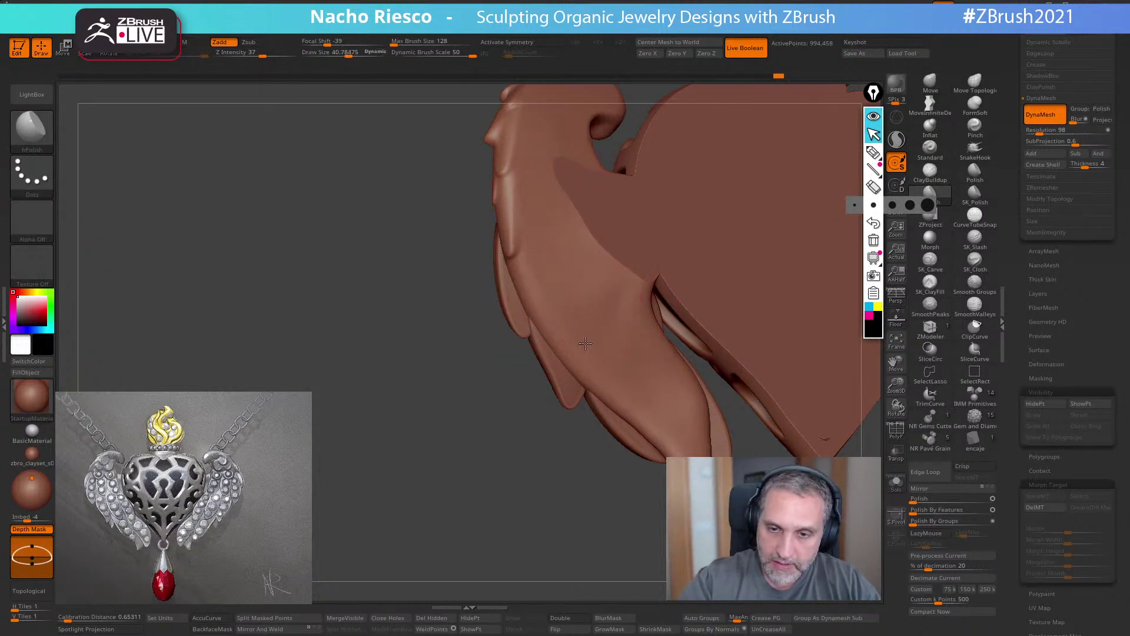
{"action": "mouse_move", "coordinate": [688, 444]}
{"action": "left_mouse_down"}
{"action": "mouse_move", "coordinate": [507, 233]}
{"action": "mouse_move", "coordinate": [540, 185]}
{"action": "left_mouse_up"}
{"action": "key", "text": "["}
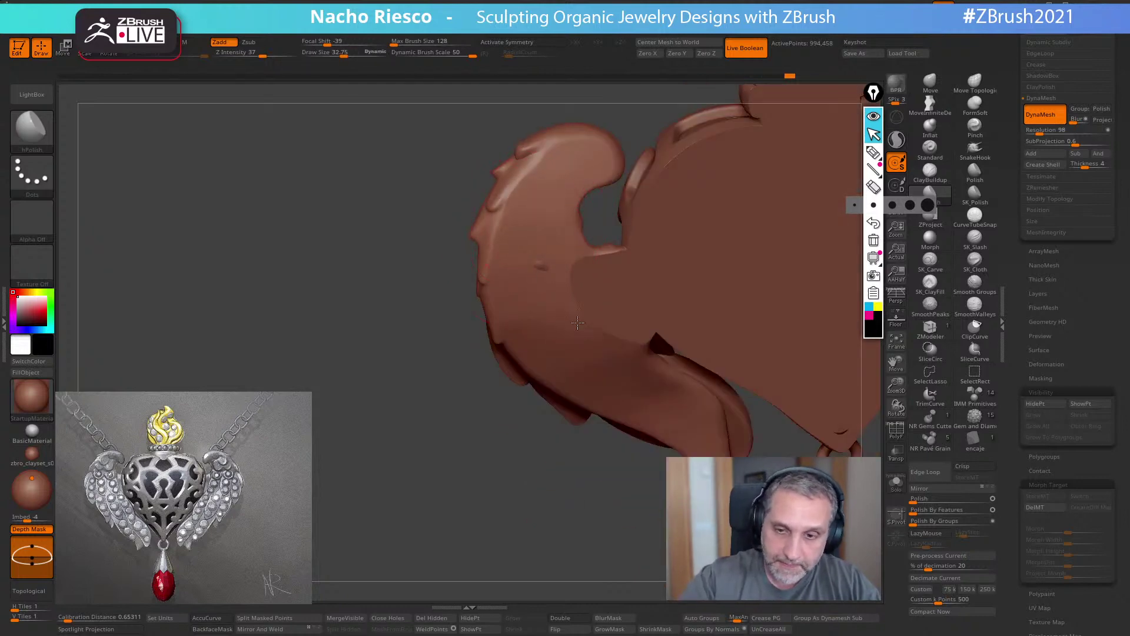
{"action": "right_click_drag", "start_coordinate": [568, 302], "coordinate": [823, 259]}
- Define the feather edges along the wing's back and lower tip with the SK_Slash brush at a draw size of about 18.7, smoothing between strokes
{"action": "left_click", "coordinate": [975, 240]}
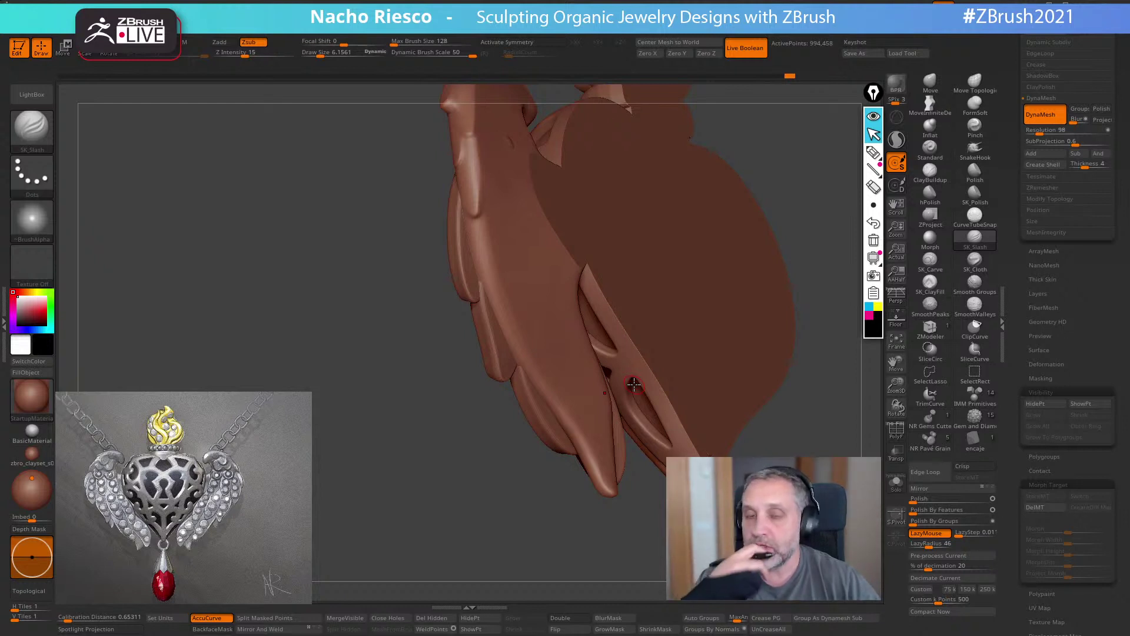
{"action": "left_click_drag", "start_coordinate": [777, 209], "coordinate": [748, 235]}
{"action": "key", "text": "s"}
{"action": "left_click_drag", "start_coordinate": [479, 310], "coordinate": [506, 310]}
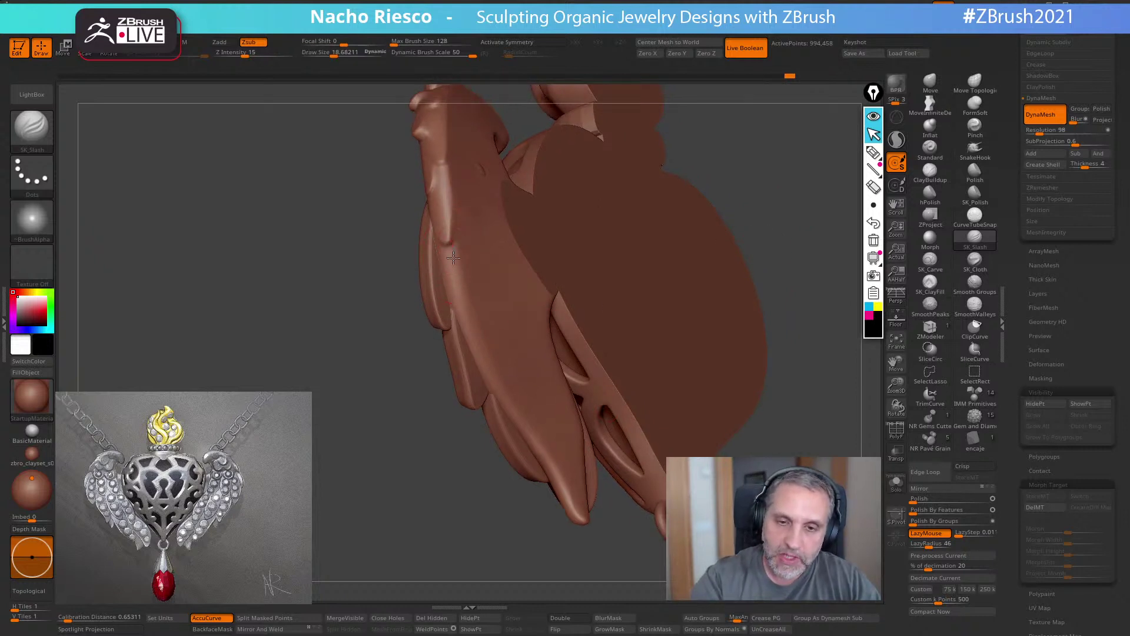
{"action": "mouse_move", "coordinate": [510, 407]}
{"action": "left_mouse_down"}
{"action": "mouse_move", "coordinate": [599, 557]}
{"action": "mouse_move", "coordinate": [591, 470]}
{"action": "left_mouse_up"}
{"action": "key", "text": "shift"}
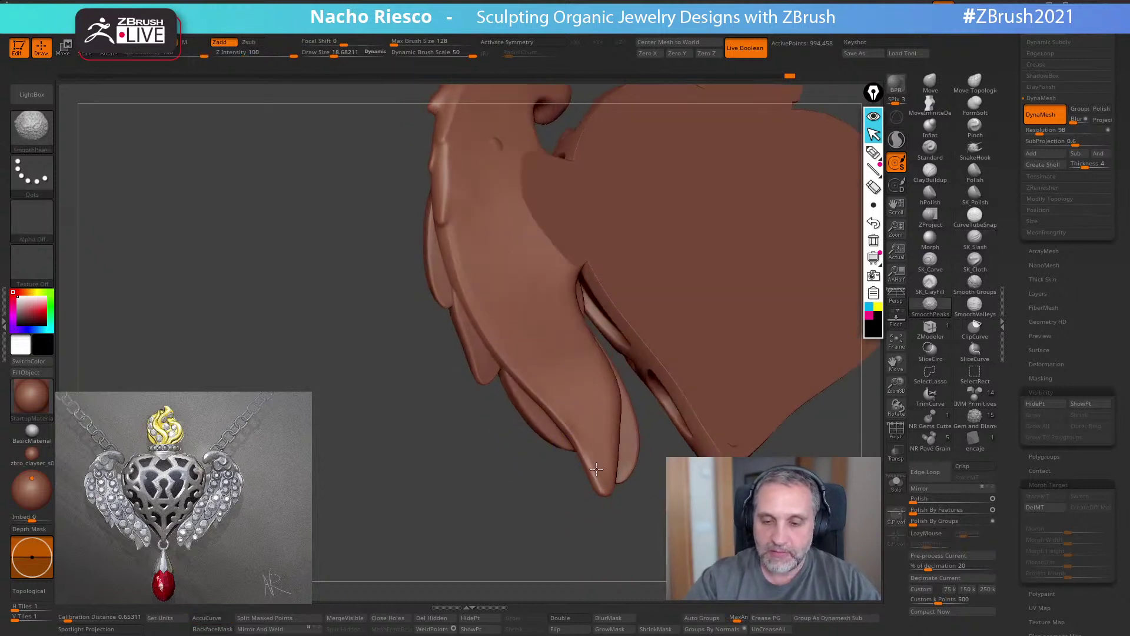
{"action": "mouse_move", "coordinate": [604, 521]}
{"action": "left_mouse_down"}
{"action": "mouse_move", "coordinate": [618, 542]}
{"action": "mouse_move", "coordinate": [566, 421]}
{"action": "left_mouse_up"}
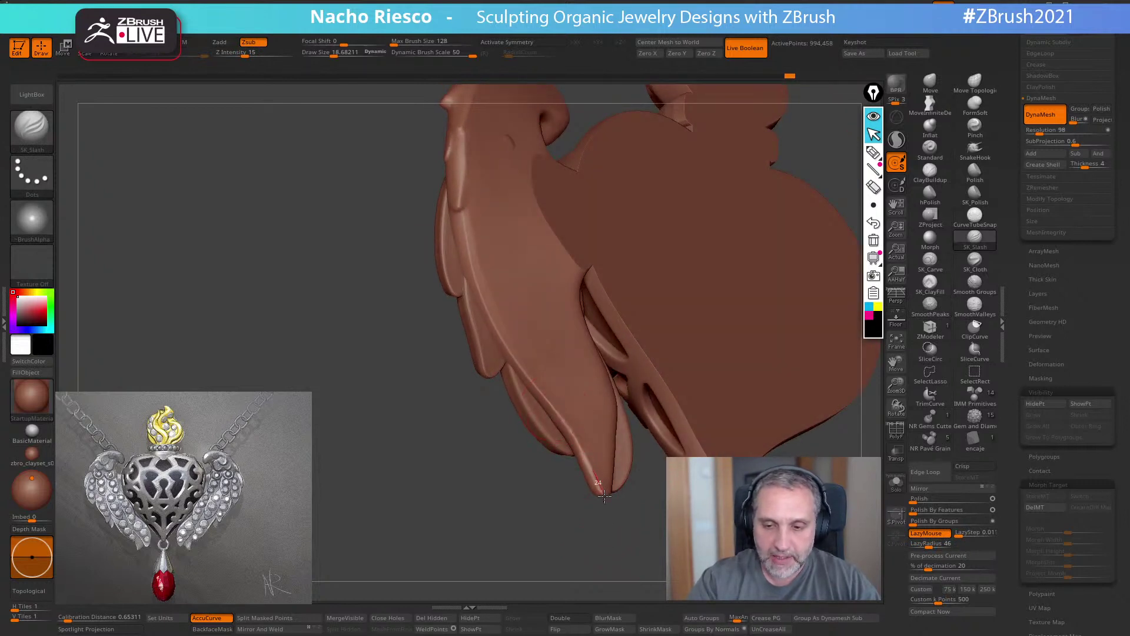
{"action": "left_click_drag", "start_coordinate": [608, 527], "coordinate": [621, 454]}
{"action": "key", "text": "ctrl+z"}
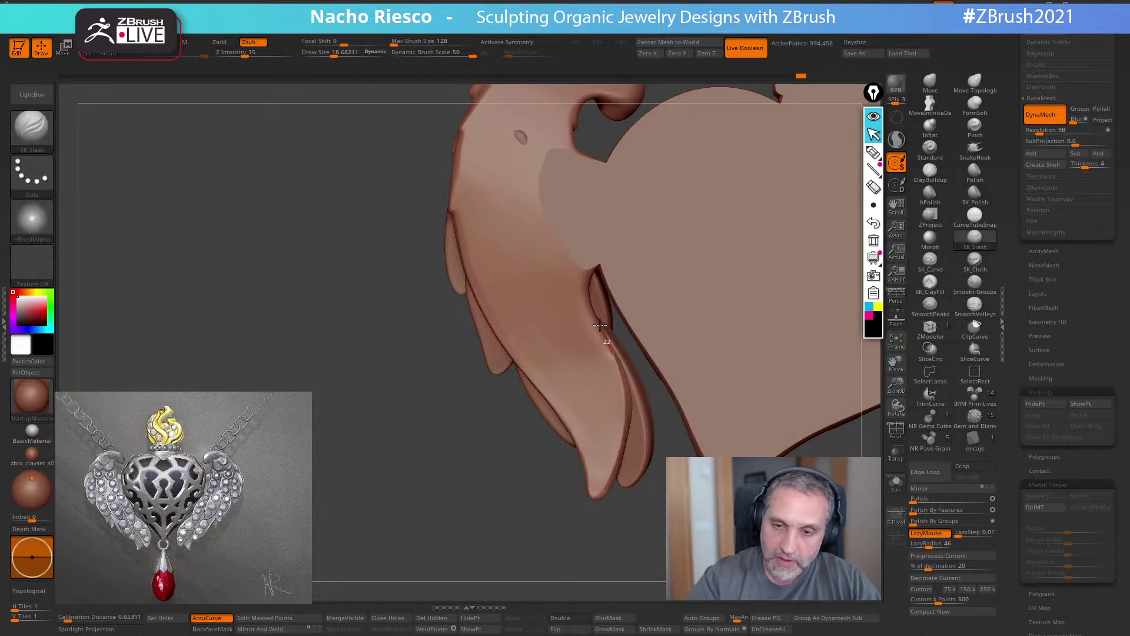
{"action": "mouse_move", "coordinate": [612, 547]}
{"action": "left_mouse_down"}
{"action": "mouse_move", "coordinate": [610, 570]}
{"action": "mouse_move", "coordinate": [606, 539]}
{"action": "mouse_move", "coordinate": [622, 537]}
{"action": "mouse_move", "coordinate": [575, 530]}
{"action": "mouse_move", "coordinate": [603, 563]}
{"action": "mouse_move", "coordinate": [583, 553]}
{"action": "left_mouse_up"}
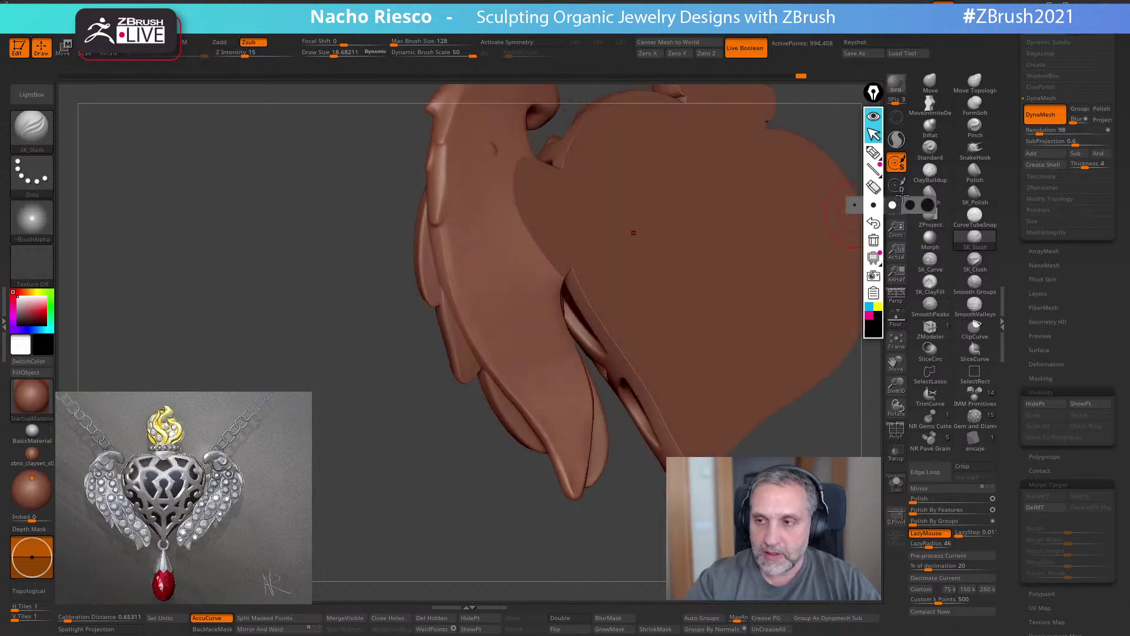
- Polish the wing's back and lower feathers with the SK_Polish brush at draw sizes of about 23.2 and 27.3
{"action": "left_click", "coordinate": [973, 193]}
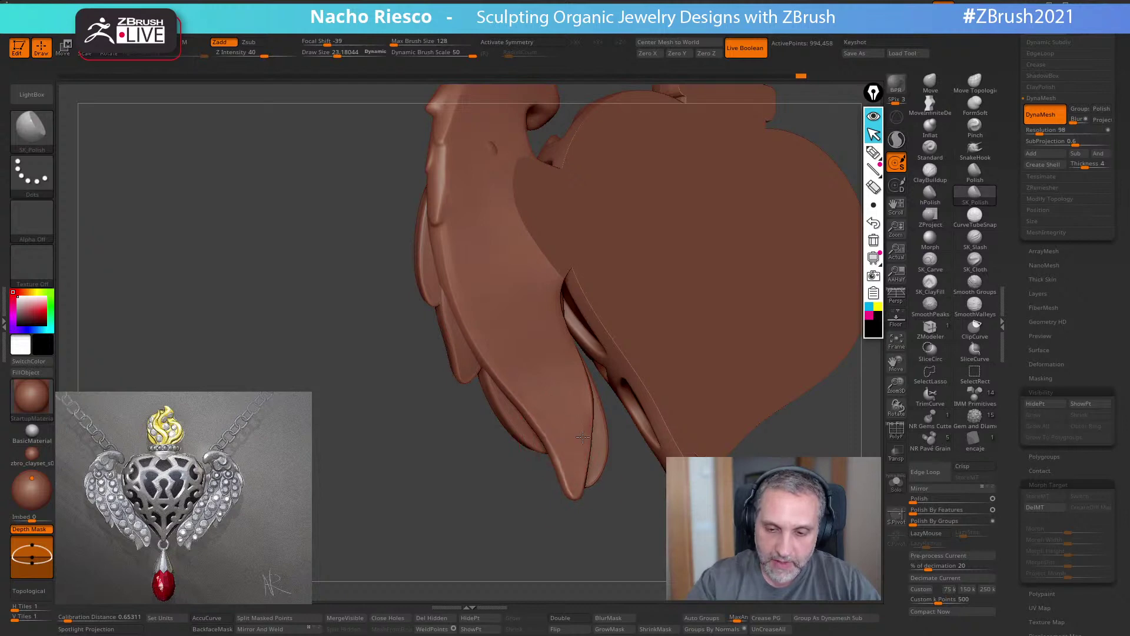
{"action": "right_click_drag", "start_coordinate": [570, 466], "coordinate": [570, 434]}
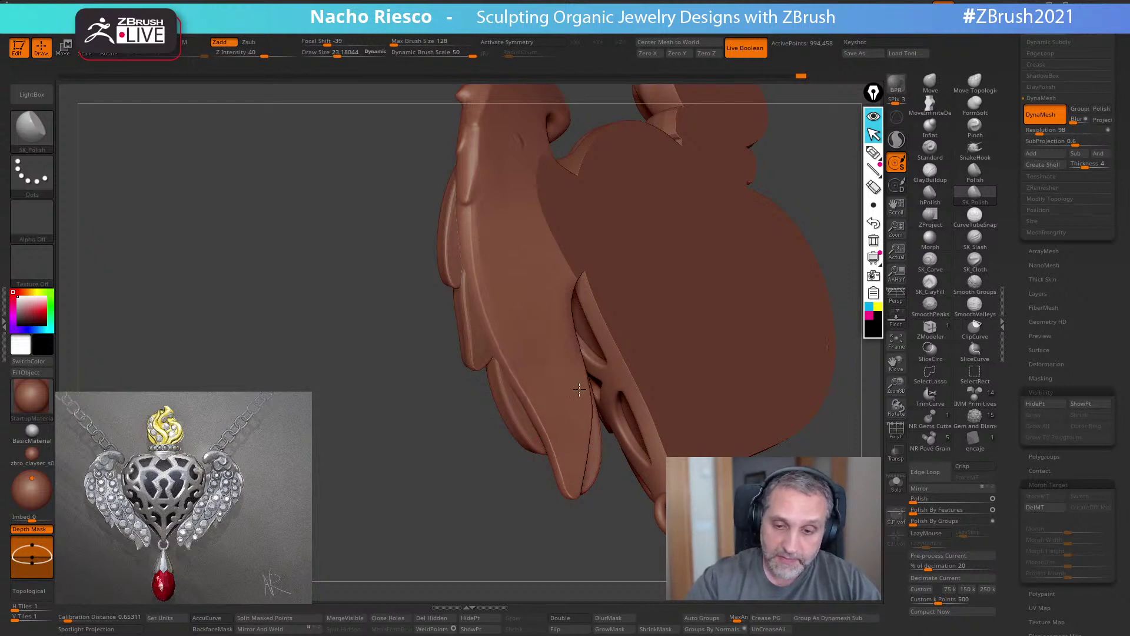
{"action": "key", "text": "s"}
{"action": "left_click_drag", "start_coordinate": [566, 401], "coordinate": [570, 402]}
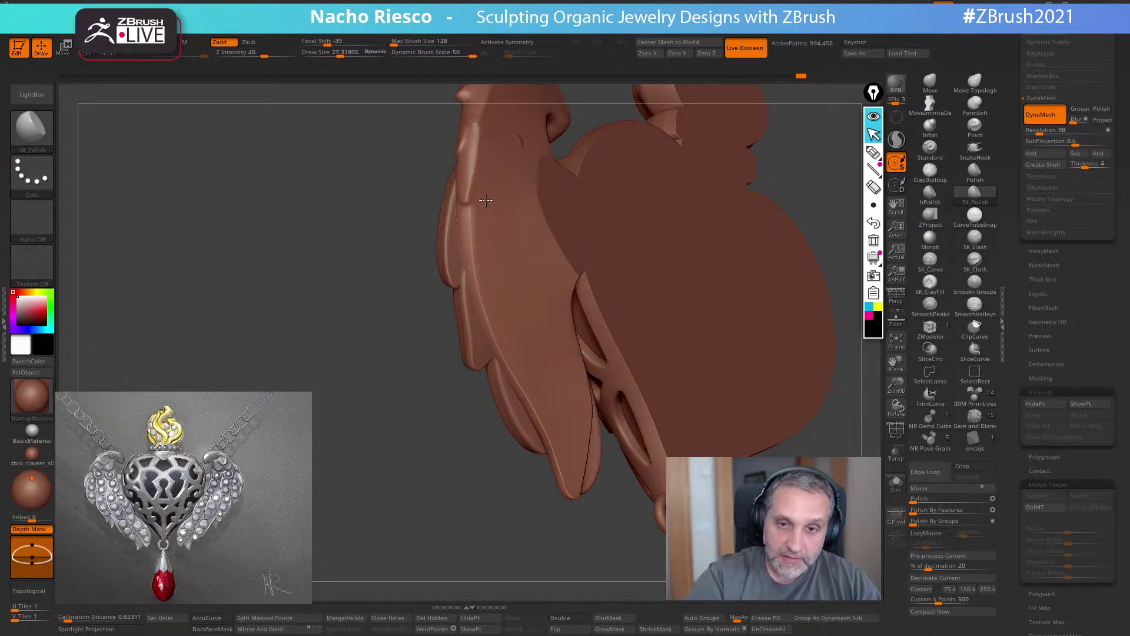
{"action": "left_click_drag", "start_coordinate": [509, 307], "coordinate": [511, 315]}
{"action": "mouse_move", "coordinate": [511, 315]}
{"action": "right_mouse_down"}
{"action": "mouse_move", "coordinate": [691, 313]}
{"action": "mouse_move", "coordinate": [714, 338]}
{"action": "mouse_move", "coordinate": [708, 351]}
{"action": "right_mouse_up"}
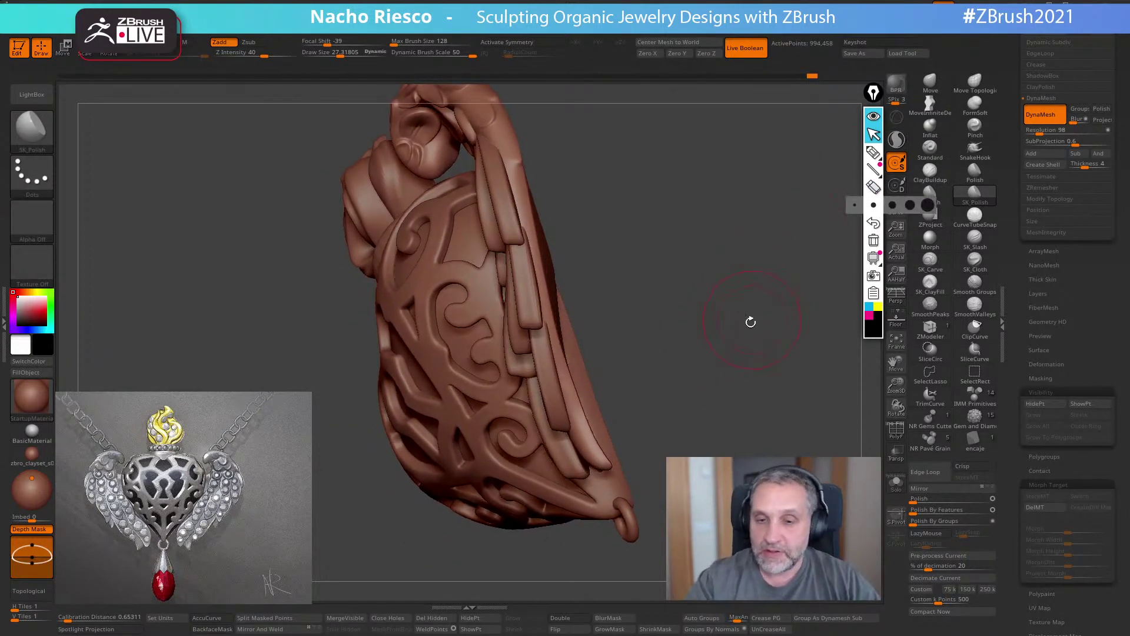
- Adjust the side profile of the wing's lower feathers with the Move brush at a draw size of about 44
{"action": "left_click", "coordinate": [930, 82]}
{"action": "key", "text": "s"}
{"action": "left_click_drag", "start_coordinate": [589, 439], "coordinate": [599, 439]}
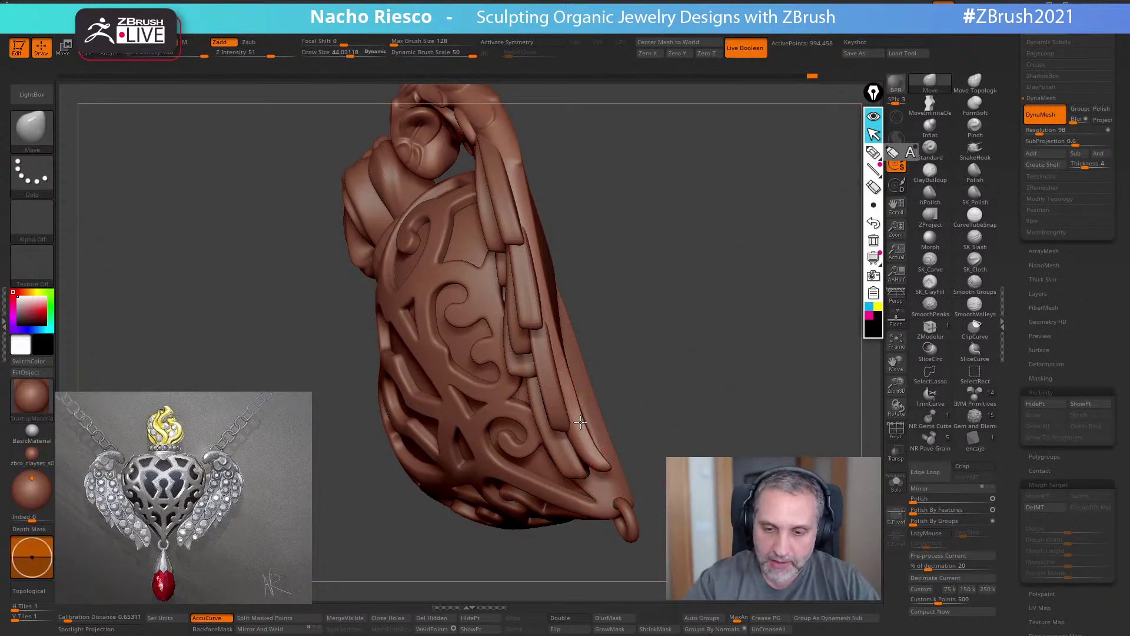
{"action": "right_click_drag", "start_coordinate": [662, 415], "coordinate": [634, 444]}
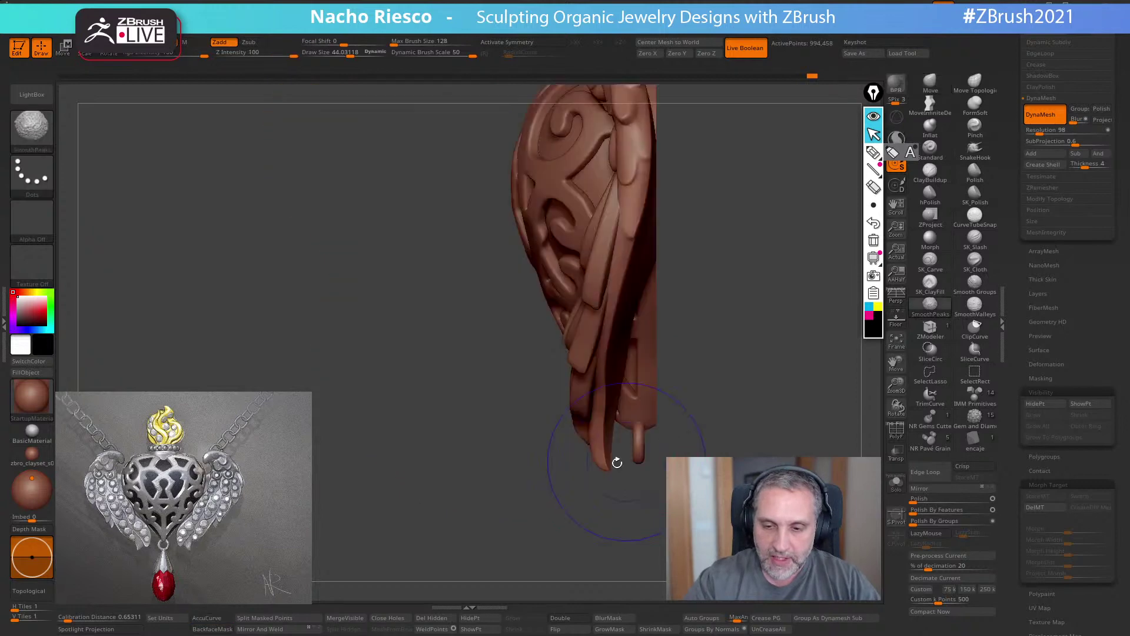
{"action": "right_click_drag", "start_coordinate": [587, 526], "coordinate": [593, 482]}
{"action": "right_click_drag", "start_coordinate": [571, 537], "coordinate": [512, 570]}
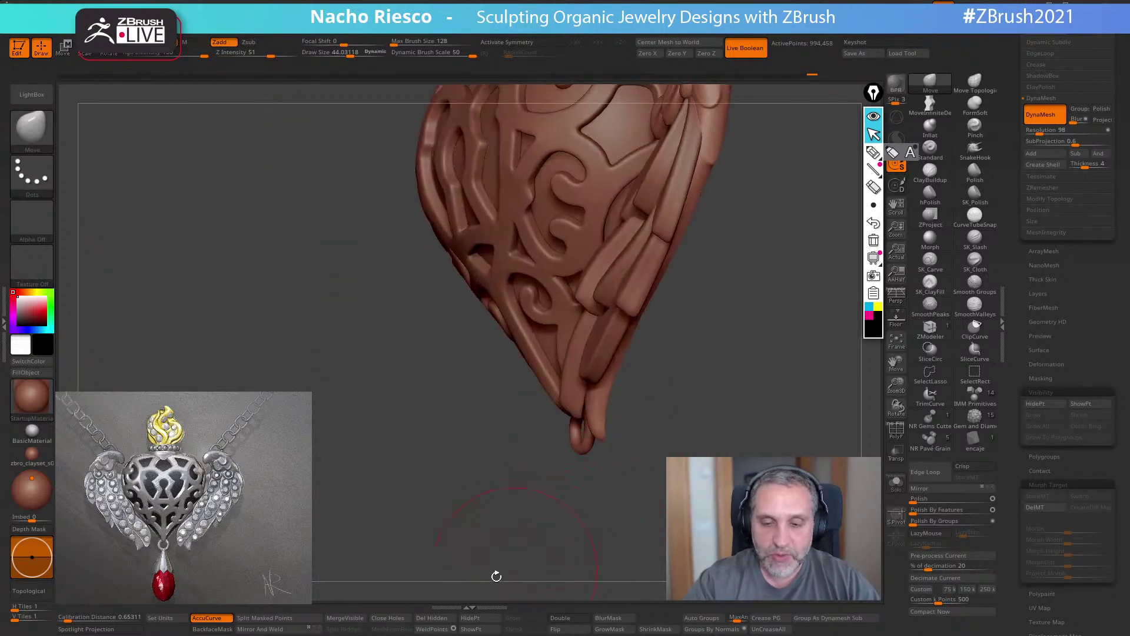
{"action": "mouse_move", "coordinate": [664, 530]}
{"action": "right_mouse_down"}
{"action": "mouse_move", "coordinate": [665, 549]}
{"action": "mouse_move", "coordinate": [612, 551]}
{"action": "right_mouse_up"}
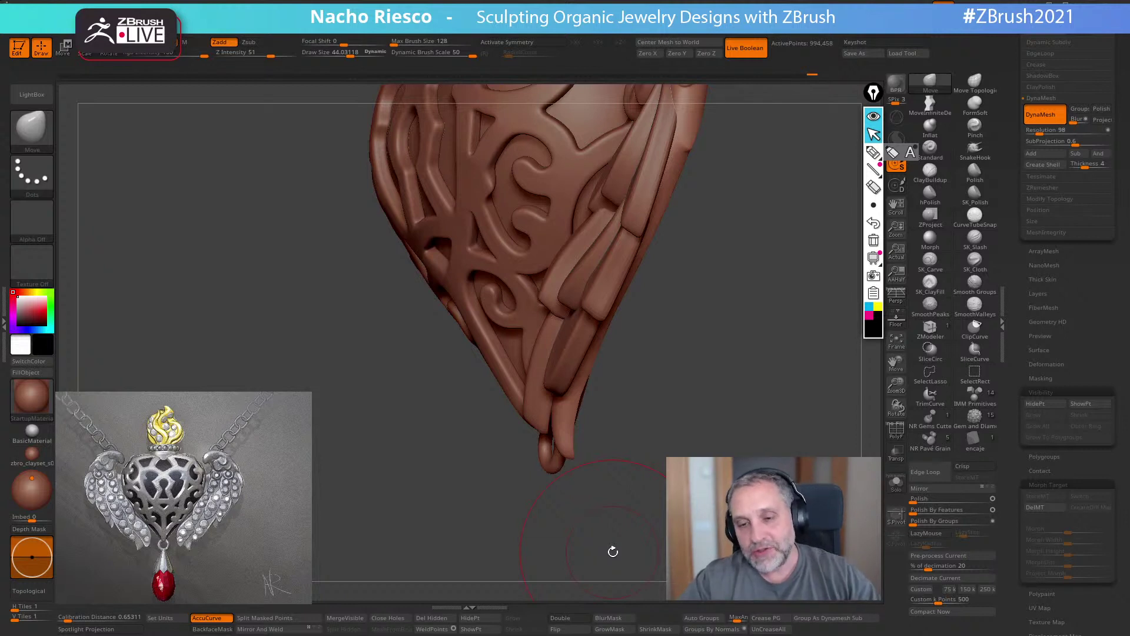
- Turn off AccuCurve and reshape the lowest feather tips with the Move brush at a draw size of about 32.8
{"action": "key", "text": "s"}
{"action": "left_click_drag", "start_coordinate": [540, 449], "coordinate": [536, 449]}
{"action": "left_click", "coordinate": [219, 619]}
{"action": "left_click", "coordinate": [219, 628]}
{"action": "key", "text": "bracketright"}
{"action": "left_click_drag", "start_coordinate": [595, 445], "coordinate": [566, 434]}
{"action": "mouse_move", "coordinate": [602, 492]}
{"action": "left_mouse_down"}
{"action": "mouse_move", "coordinate": [592, 524]}
{"action": "mouse_move", "coordinate": [600, 529]}
{"action": "mouse_move", "coordinate": [603, 480]}
{"action": "mouse_move", "coordinate": [621, 503]}
{"action": "mouse_move", "coordinate": [530, 499]}
{"action": "mouse_move", "coordinate": [537, 525]}
{"action": "mouse_move", "coordinate": [581, 524]}
{"action": "mouse_move", "coordinate": [529, 407]}
{"action": "mouse_move", "coordinate": [552, 408]}
{"action": "left_mouse_up"}
{"action": "key", "text": "s"}
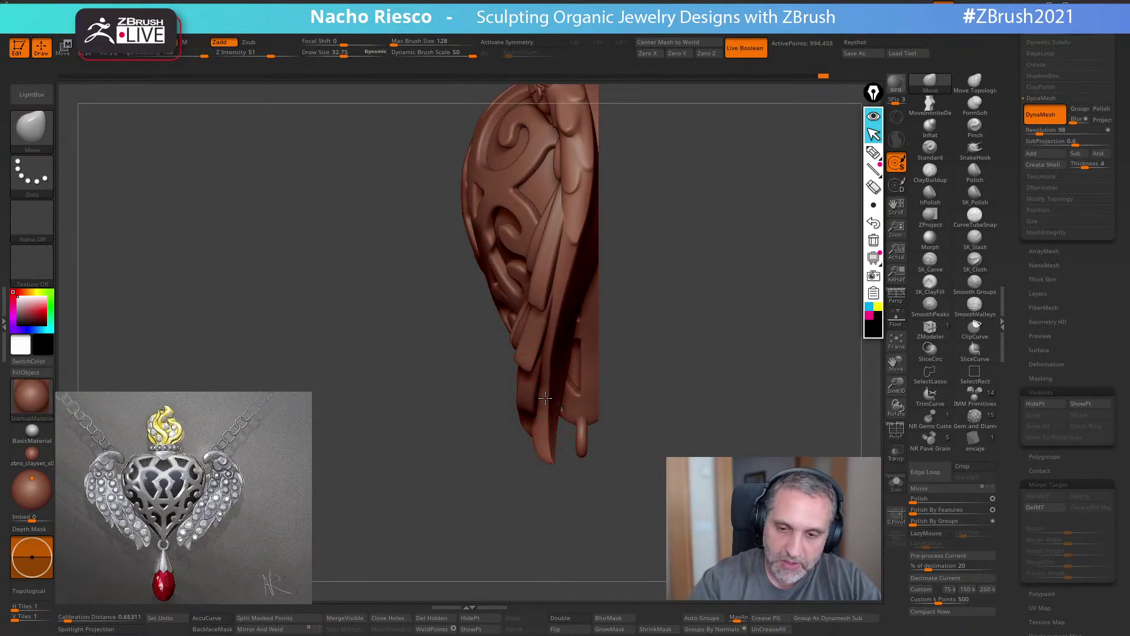
- Save the tool over the existing Sacred Heart2 file
{"action": "left_click_drag", "start_coordinate": [501, 508], "coordinate": [779, 410]}
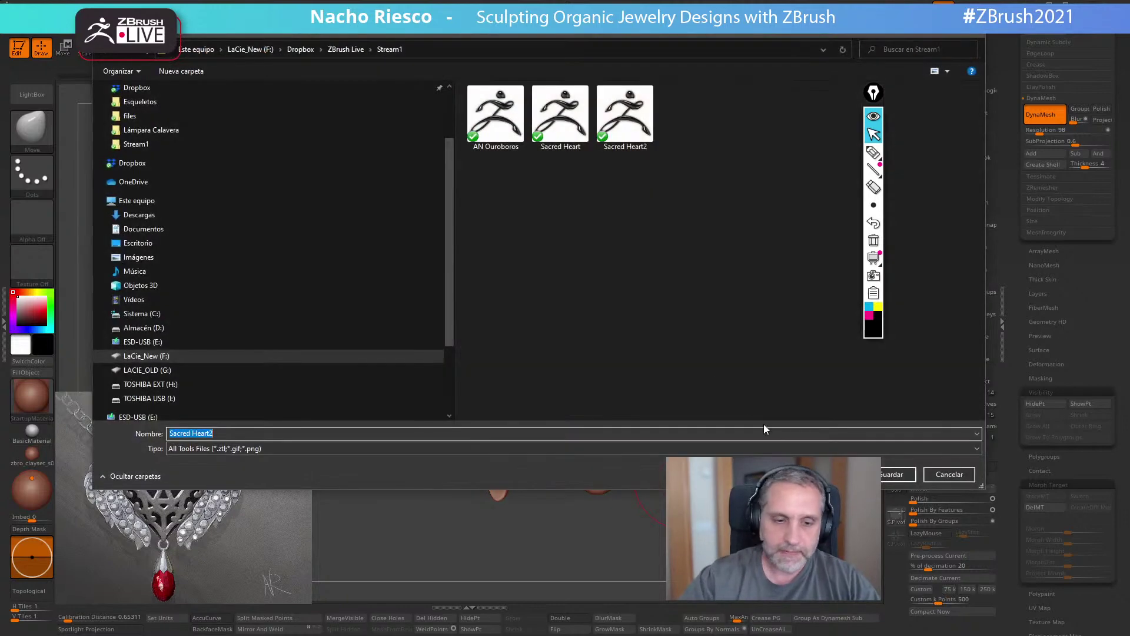
{"action": "left_click", "coordinate": [890, 479]}
{"action": "left_click", "coordinate": [588, 315]}
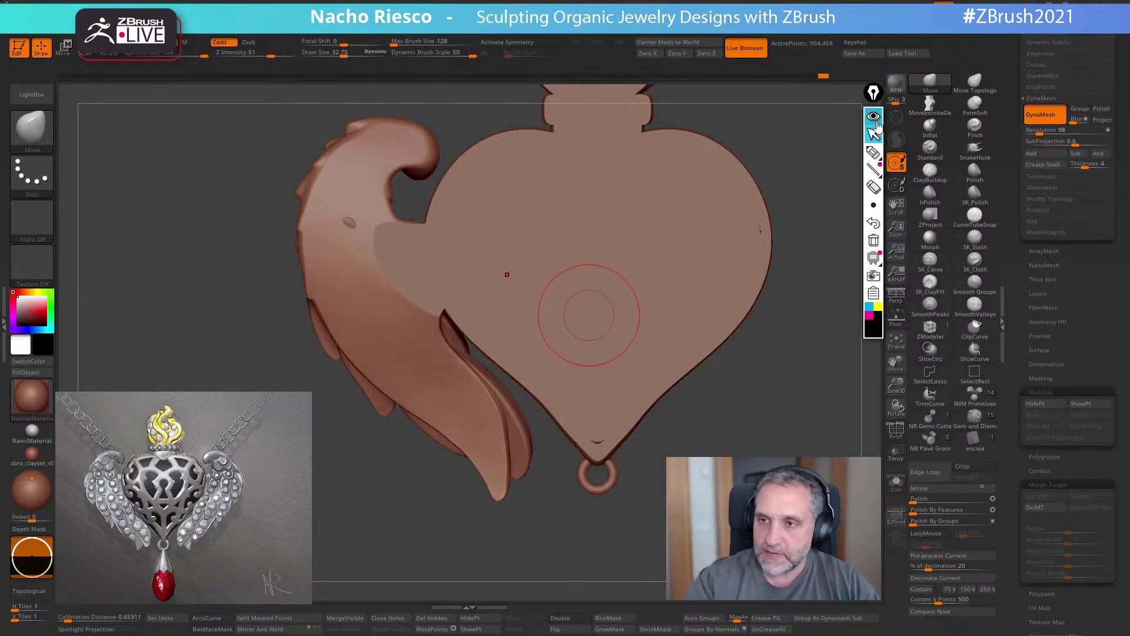
- Draw a black annotation outlining the wing and an inset contour around the heart's flat back
{"action": "left_click", "coordinate": [874, 154]}
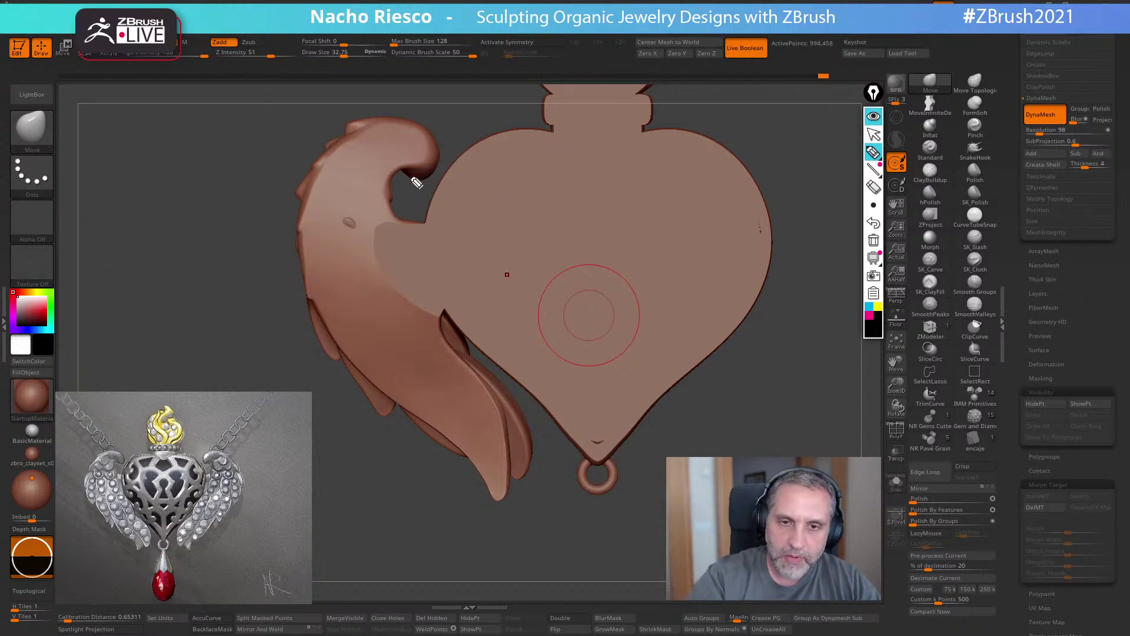
{"action": "mouse_move", "coordinate": [446, 162]}
{"action": "left_mouse_down"}
{"action": "mouse_move", "coordinate": [401, 122]}
{"action": "mouse_move", "coordinate": [309, 183]}
{"action": "mouse_move", "coordinate": [322, 319]}
{"action": "mouse_move", "coordinate": [499, 496]}
{"action": "mouse_move", "coordinate": [530, 456]}
{"action": "mouse_move", "coordinate": [445, 321]}
{"action": "left_mouse_up"}
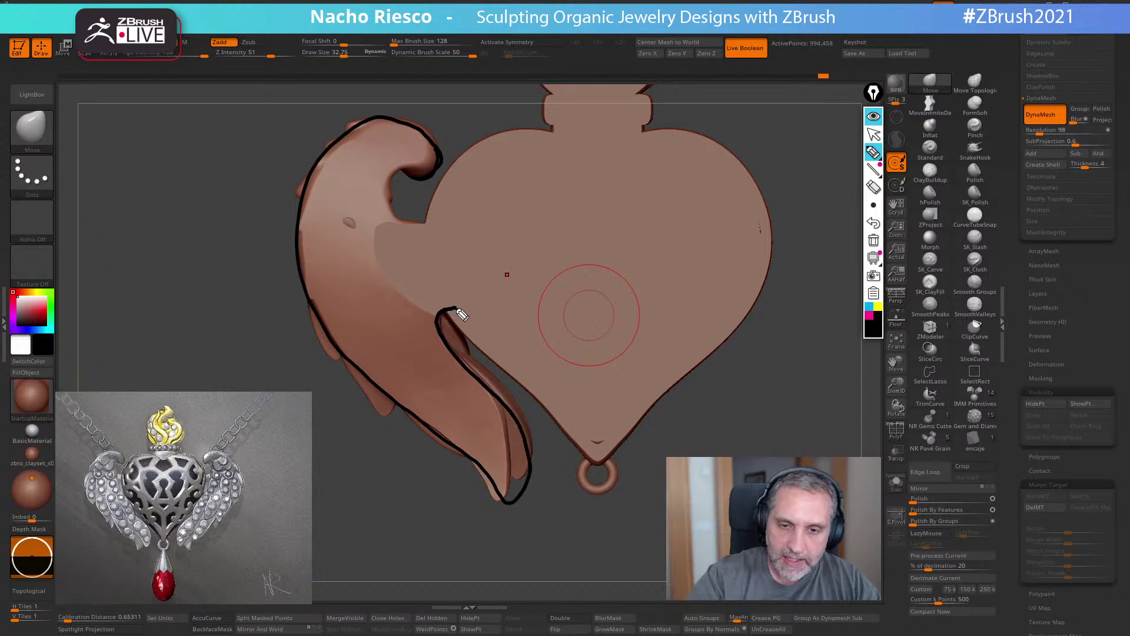
{"action": "mouse_move", "coordinate": [434, 176]}
{"action": "left_mouse_down"}
{"action": "mouse_move", "coordinate": [390, 224]}
{"action": "mouse_move", "coordinate": [434, 243]}
{"action": "mouse_move", "coordinate": [477, 170]}
{"action": "mouse_move", "coordinate": [530, 152]}
{"action": "mouse_move", "coordinate": [618, 151]}
{"action": "left_mouse_up"}
{"action": "mouse_move", "coordinate": [467, 313]}
{"action": "left_mouse_down"}
{"action": "mouse_move", "coordinate": [587, 425]}
{"action": "mouse_move", "coordinate": [676, 360]}
{"action": "mouse_move", "coordinate": [745, 272]}
{"action": "mouse_move", "coordinate": [699, 166]}
{"action": "mouse_move", "coordinate": [614, 154]}
{"action": "left_mouse_up"}
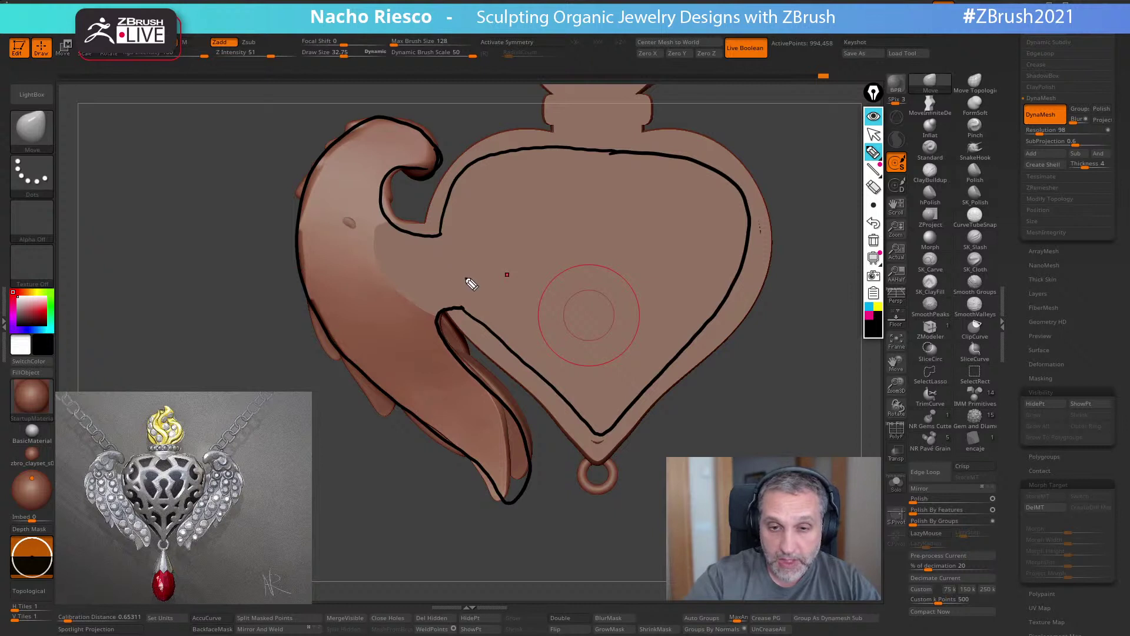
- Sketch a second, inner contour on the heart's back and a spiral scroll ornament inside its upper corner
{"action": "mouse_move", "coordinate": [453, 240]}
{"action": "left_mouse_down"}
{"action": "mouse_move", "coordinate": [462, 200]}
{"action": "mouse_move", "coordinate": [505, 172]}
{"action": "mouse_move", "coordinate": [575, 166]}
{"action": "mouse_move", "coordinate": [705, 185]}
{"action": "mouse_move", "coordinate": [734, 232]}
{"action": "mouse_move", "coordinate": [682, 332]}
{"action": "mouse_move", "coordinate": [617, 407]}
{"action": "mouse_move", "coordinate": [577, 398]}
{"action": "mouse_move", "coordinate": [474, 284]}
{"action": "mouse_move", "coordinate": [454, 236]}
{"action": "left_mouse_up"}
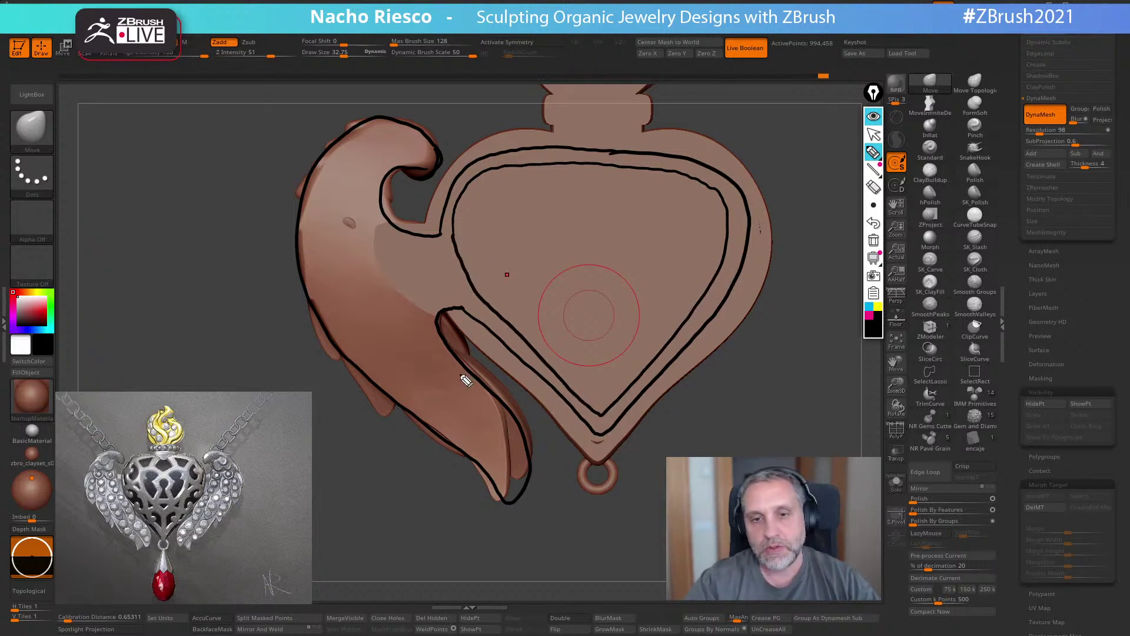
{"action": "left_click_drag", "start_coordinate": [523, 171], "coordinate": [466, 265]}
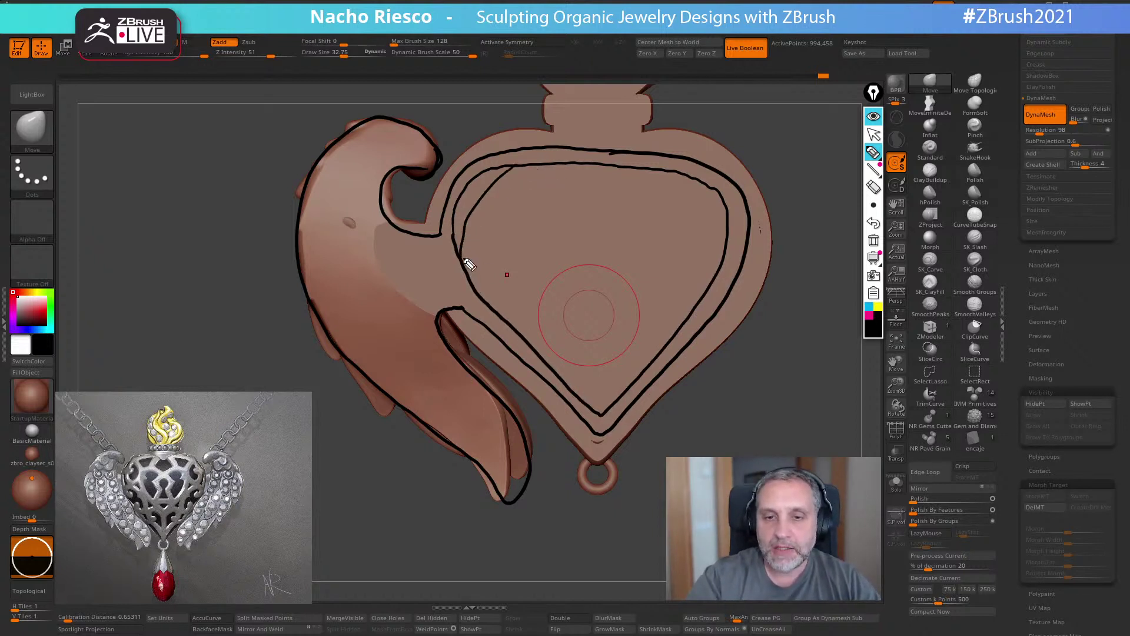
{"action": "mouse_move", "coordinate": [530, 169]}
{"action": "left_mouse_down"}
{"action": "mouse_move", "coordinate": [518, 252]}
{"action": "mouse_move", "coordinate": [517, 215]}
{"action": "mouse_move", "coordinate": [498, 200]}
{"action": "left_mouse_up"}
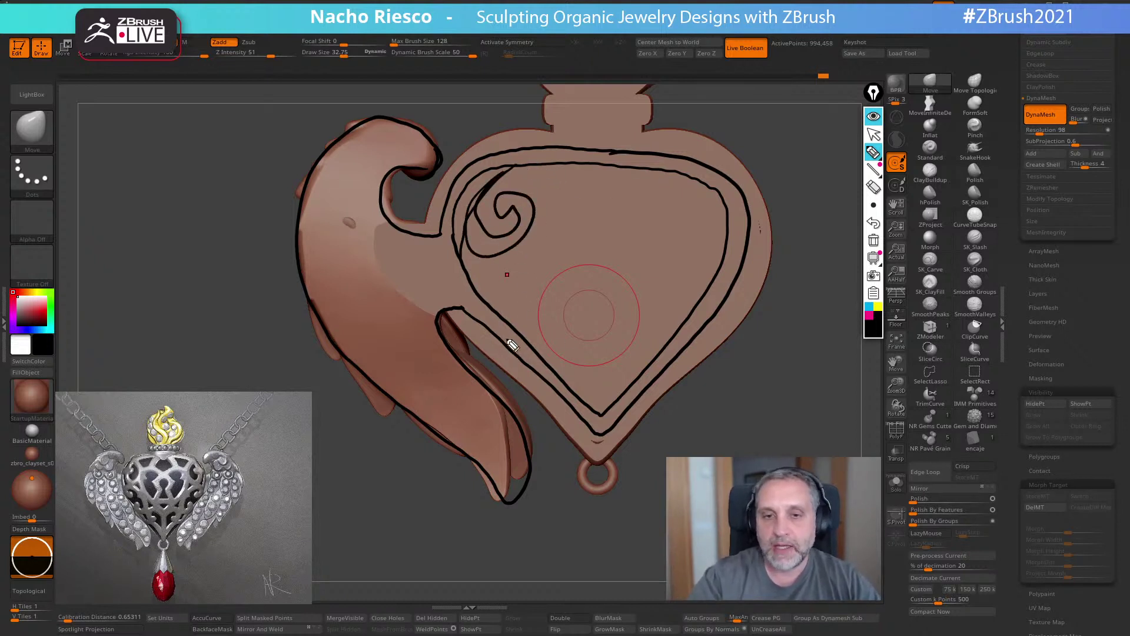
- Label the heart's outer rim 1 in magenta and the band between the two inner contours 2 in cyan
{"action": "left_click", "coordinate": [871, 316]}
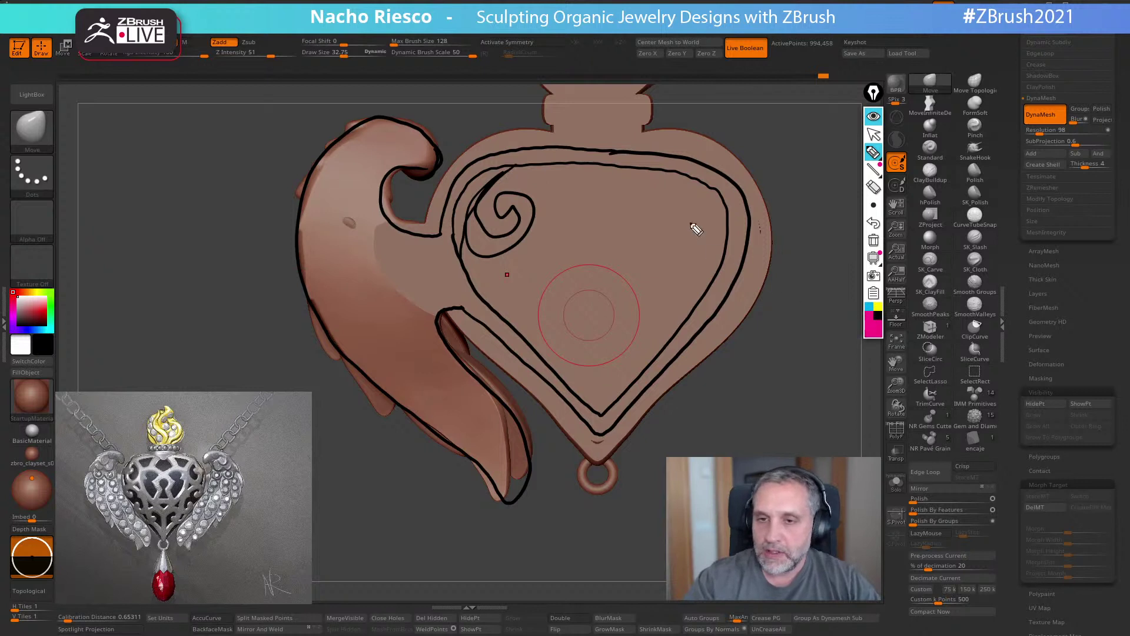
{"action": "left_click_drag", "start_coordinate": [696, 146], "coordinate": [744, 108]}
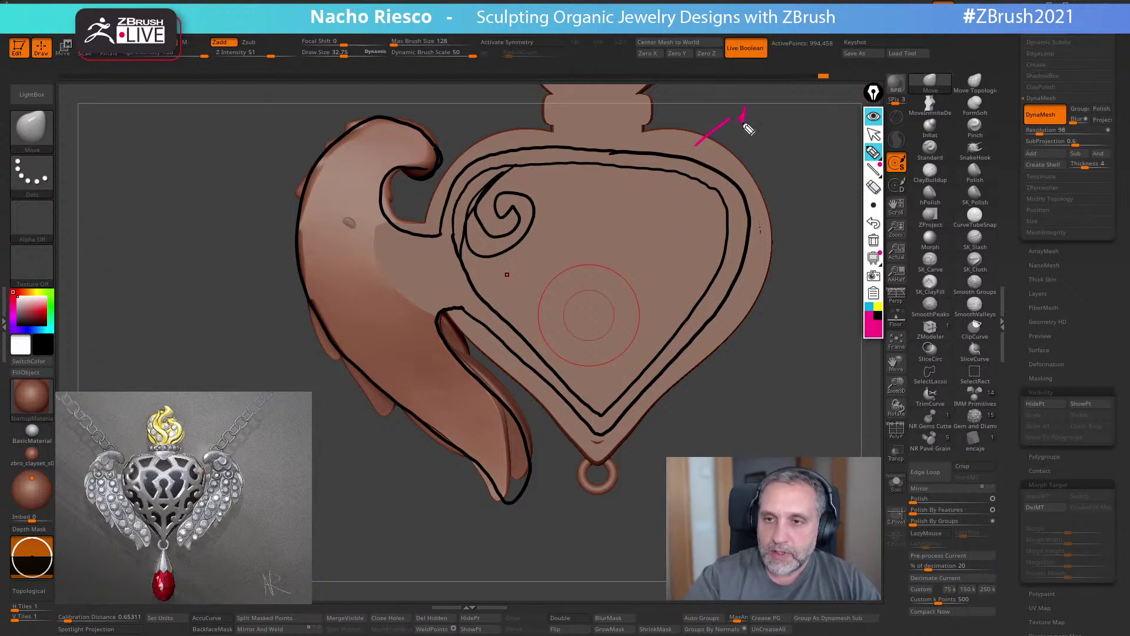
{"action": "left_click", "coordinate": [871, 310]}
{"action": "left_click_drag", "start_coordinate": [736, 210], "coordinate": [824, 171]}
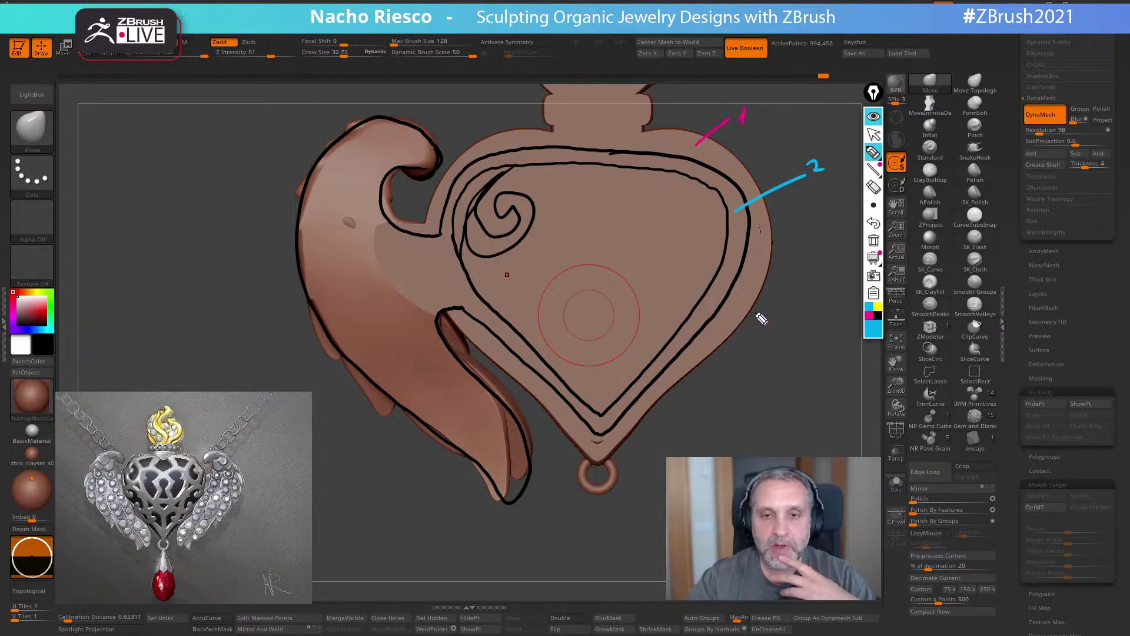
- Erase all on-screen annotations and show the full pendant from the front
{"action": "left_click", "coordinate": [874, 241]}
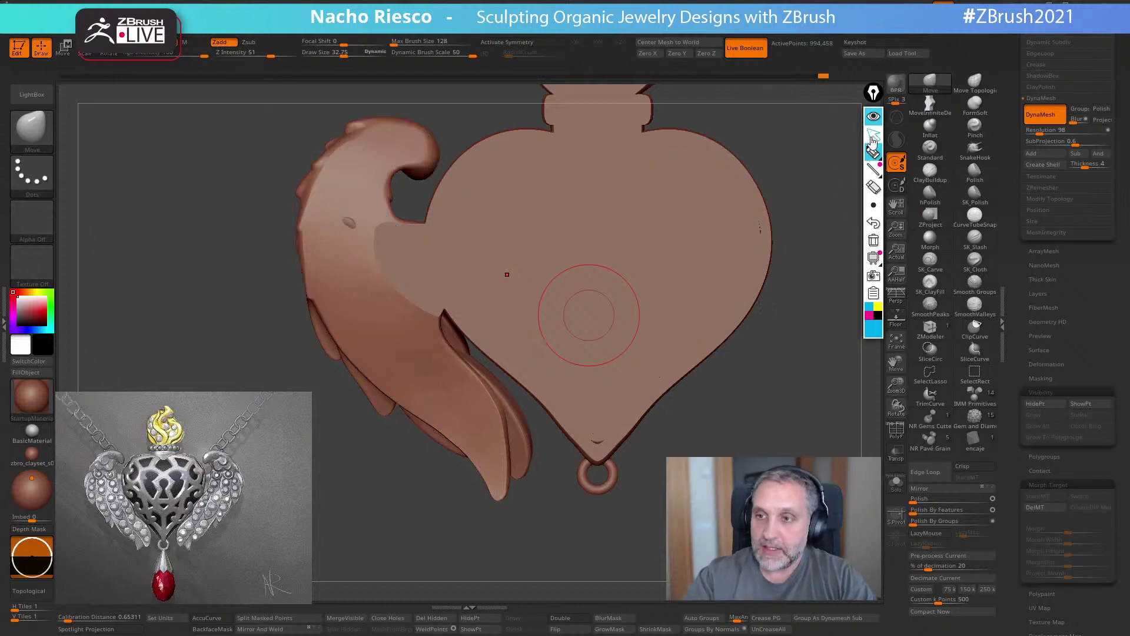
{"action": "left_click", "coordinate": [874, 135]}
{"action": "mouse_move", "coordinate": [759, 435]}
{"action": "left_mouse_down"}
{"action": "mouse_move", "coordinate": [795, 459]}
{"action": "mouse_move", "coordinate": [865, 465]}
{"action": "left_mouse_up"}
{"action": "key", "text": "f"}
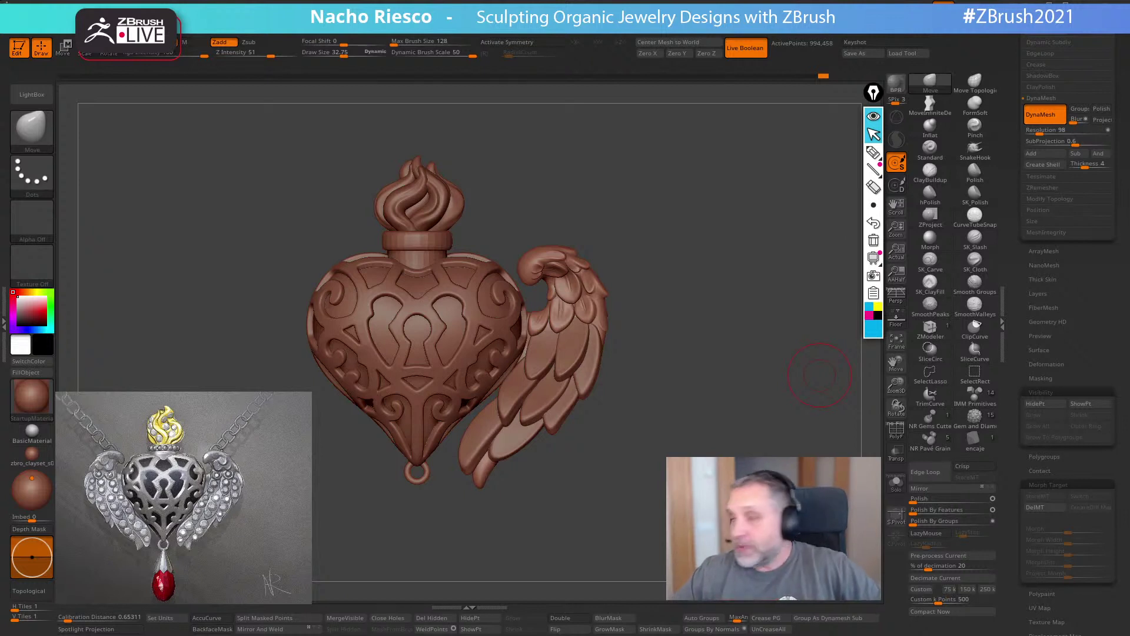
{"action": "mouse_move", "coordinate": [703, 442]}
{"action": "left_mouse_down"}
{"action": "mouse_move", "coordinate": [706, 455]}
{"action": "mouse_move", "coordinate": [719, 443]}
{"action": "left_mouse_up"}
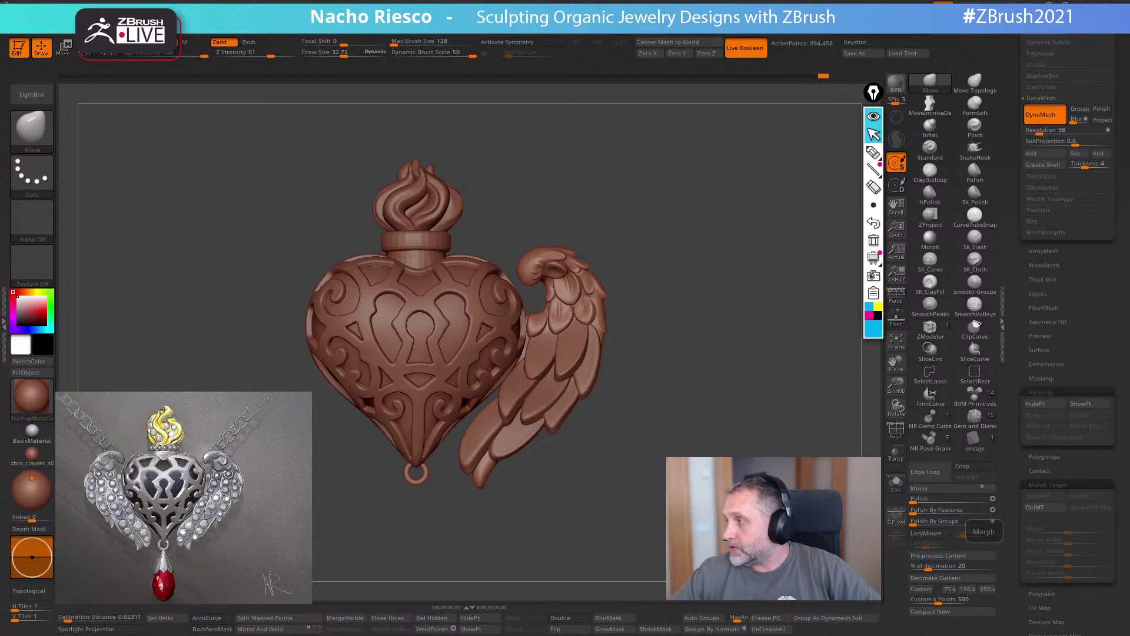
{"action": "left_click_drag", "start_coordinate": [701, 353], "coordinate": [680, 354]}
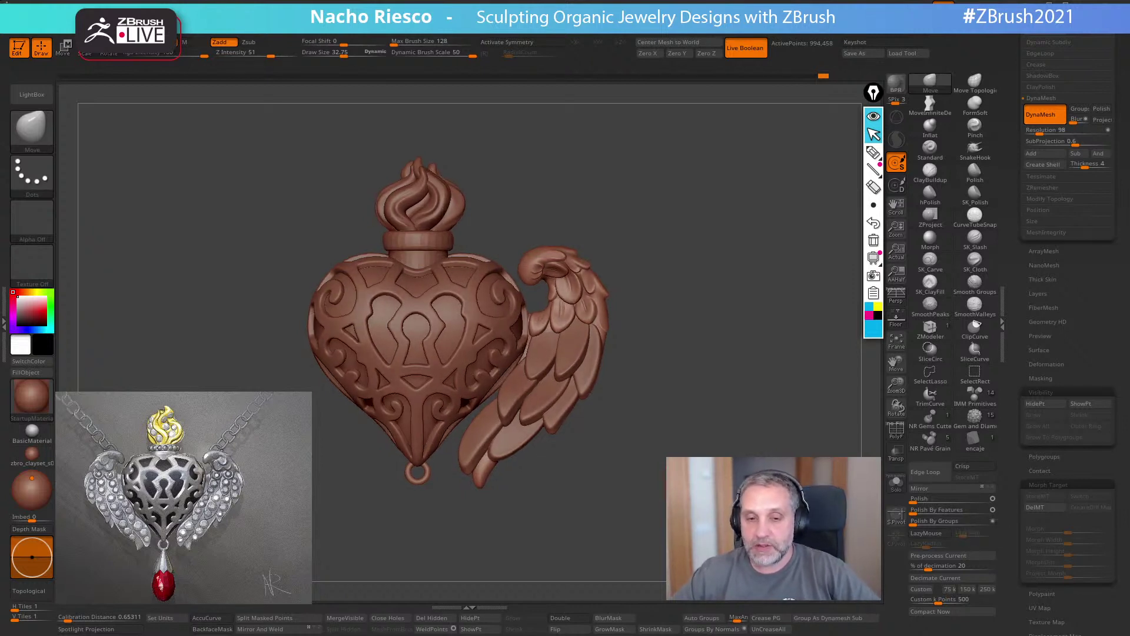
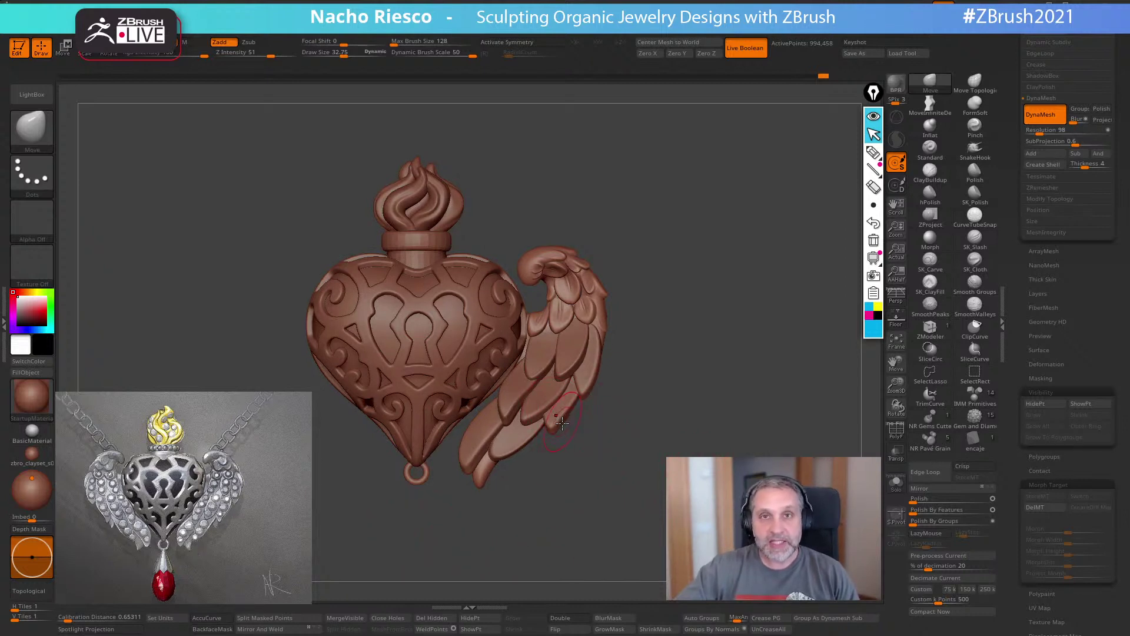
{"action": "left_click_drag", "start_coordinate": [618, 479], "coordinate": [662, 513]}
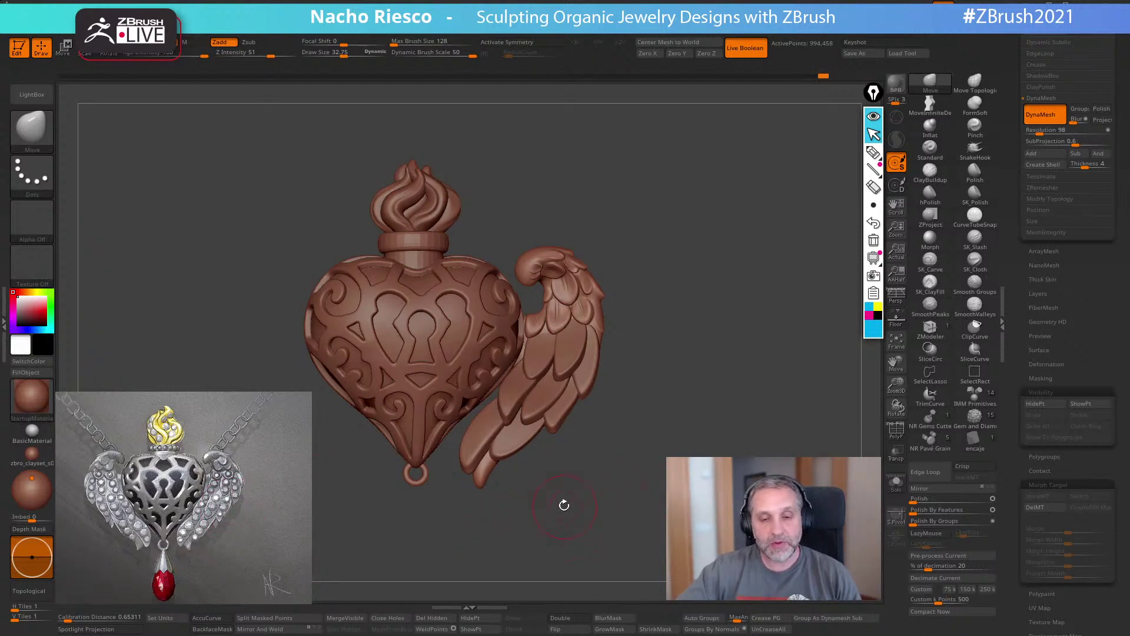
{"action": "mouse_move", "coordinate": [615, 490]}
{"action": "left_mouse_down"}
{"action": "mouse_move", "coordinate": [606, 515]}
{"action": "mouse_move", "coordinate": [624, 492]}
{"action": "left_mouse_up"}
{"action": "left_click_drag", "start_coordinate": [649, 415], "coordinate": [653, 518]}
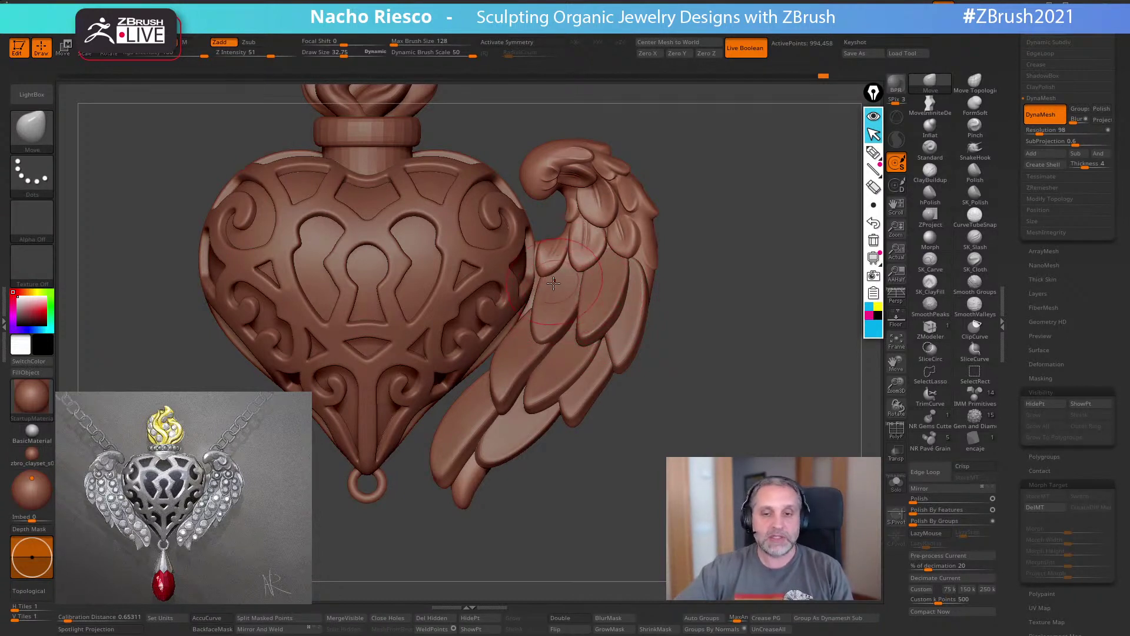
{"action": "left_click_drag", "start_coordinate": [676, 423], "coordinate": [656, 440]}
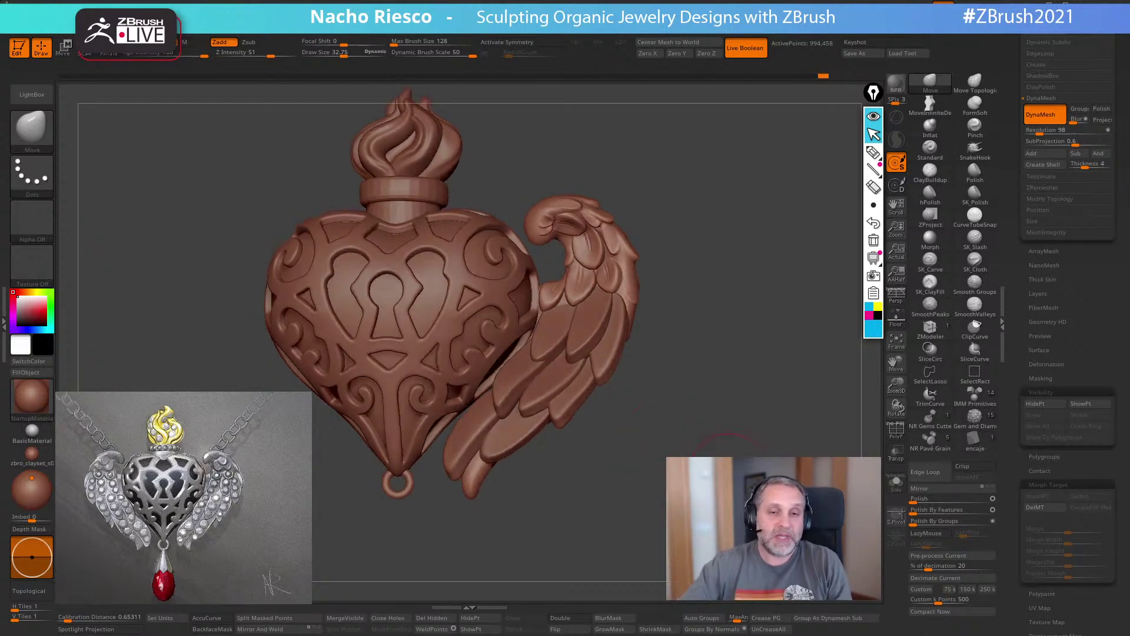
{"action": "left_click_drag", "start_coordinate": [659, 418], "coordinate": [669, 415]}
{"action": "left_click_drag", "start_coordinate": [661, 459], "coordinate": [652, 450]}
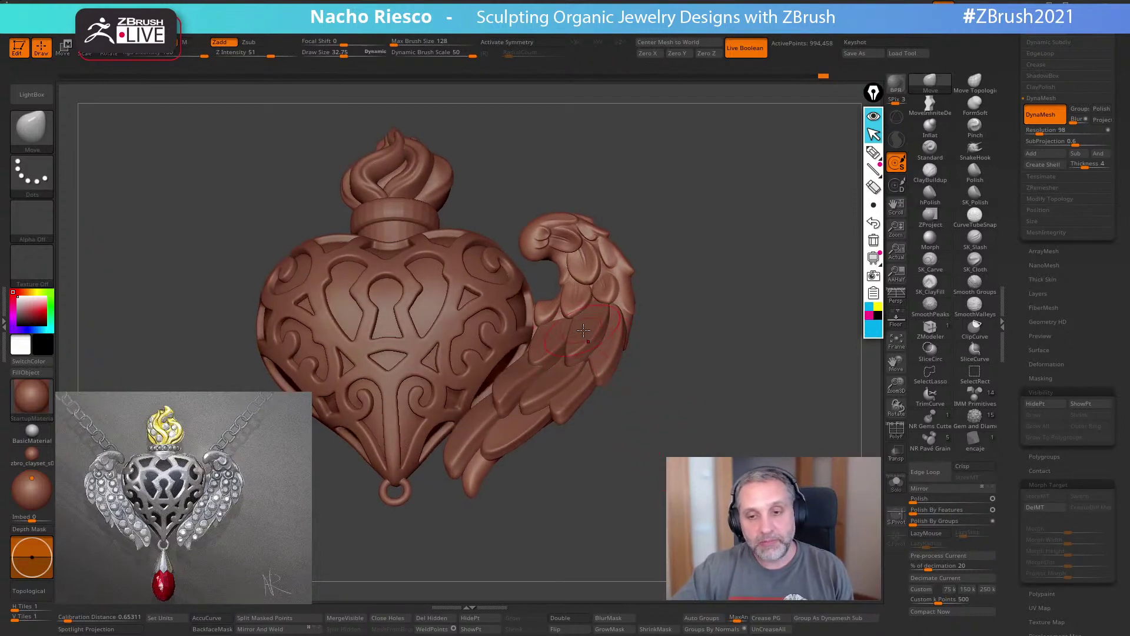
{"action": "left_click_drag", "start_coordinate": [710, 393], "coordinate": [684, 492]}
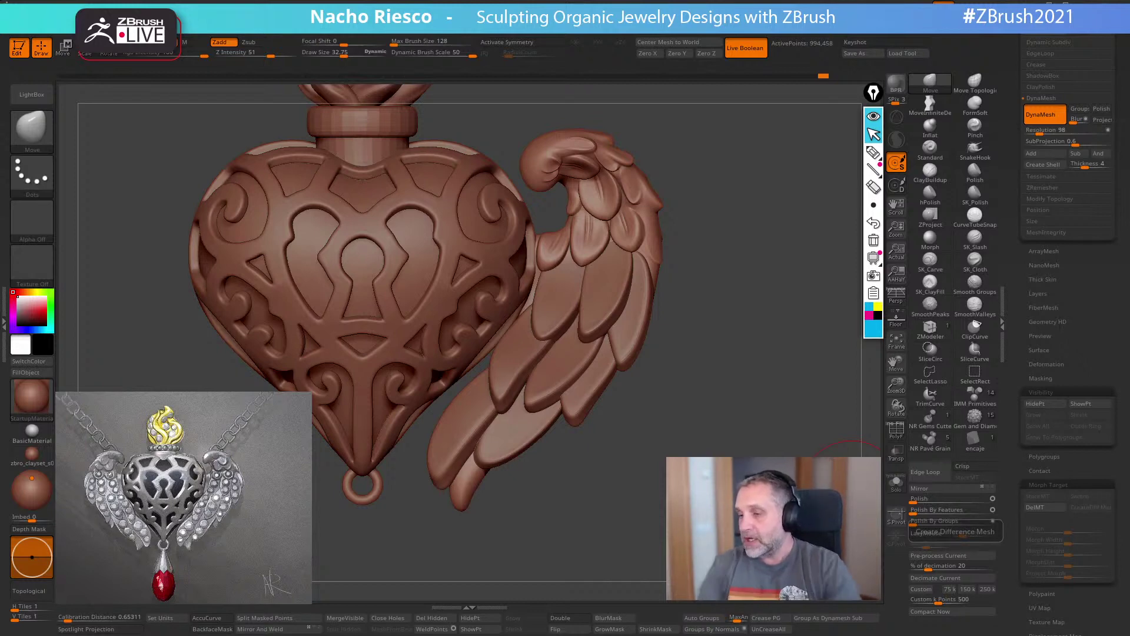
- Switch to the Chrome browser, maximize the jewelry portfolio website and open its Cam & Casting gallery
{"action": "key", "text": "super"}
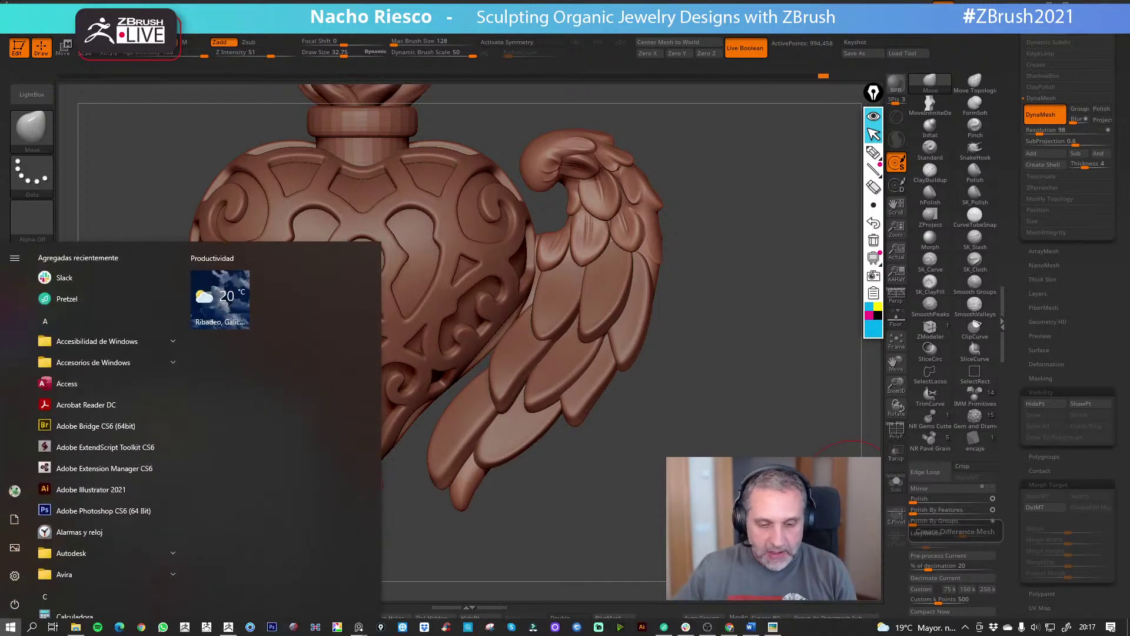
{"action": "left_click", "coordinate": [140, 628]}
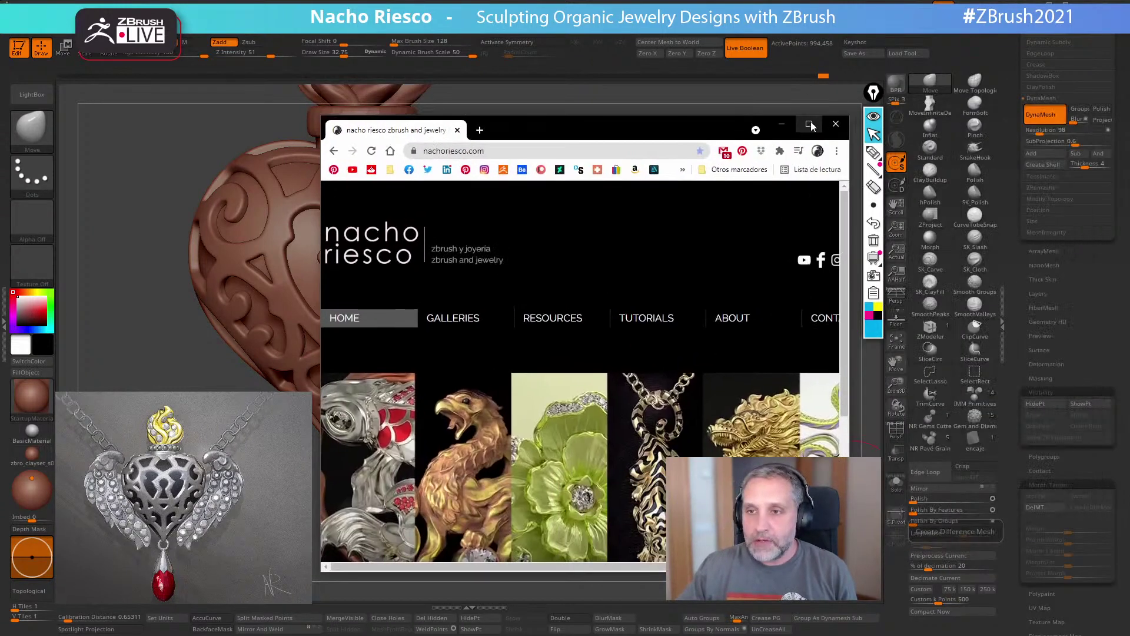
{"action": "left_click", "coordinate": [809, 124]}
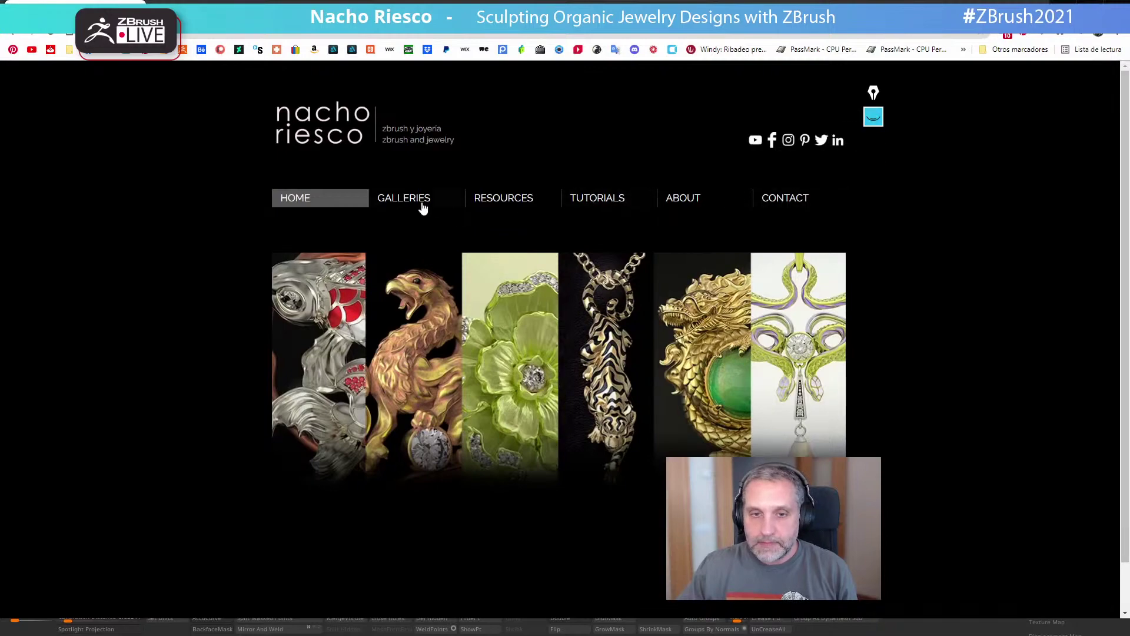
{"action": "left_click", "coordinate": [389, 201]}
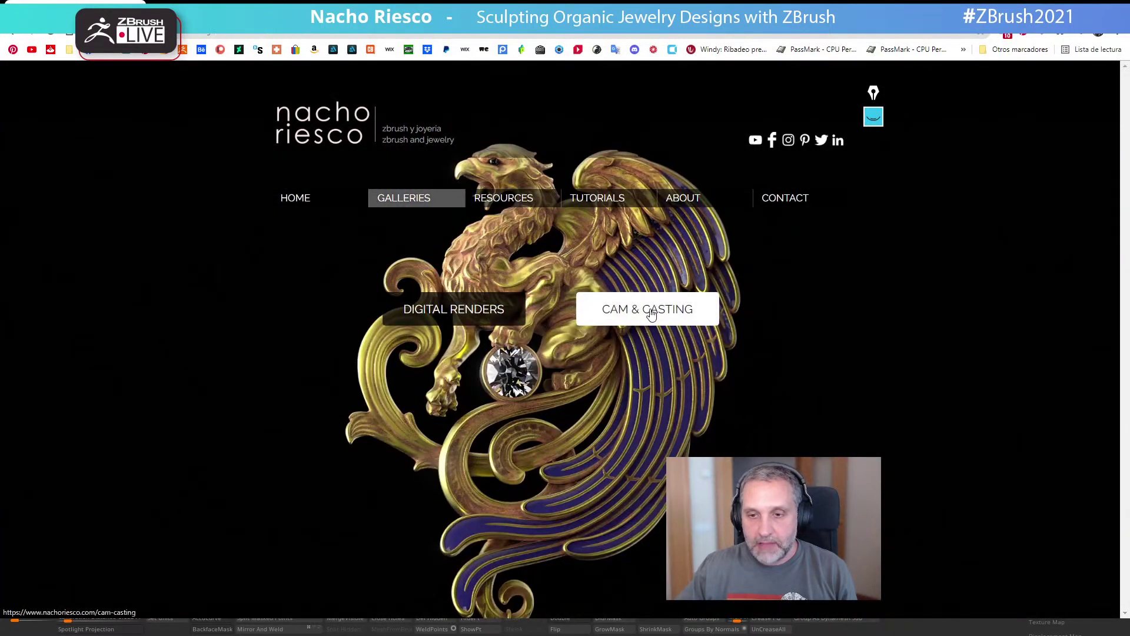
{"action": "left_click", "coordinate": [651, 314]}
- Examine the gallery's red dragon prints, griffin brooch castings and gold snake pendants as examples of finished backs
{"action": "scroll", "coordinate": [574, 351], "scroll_direction": "down", "scroll_amount": 1}
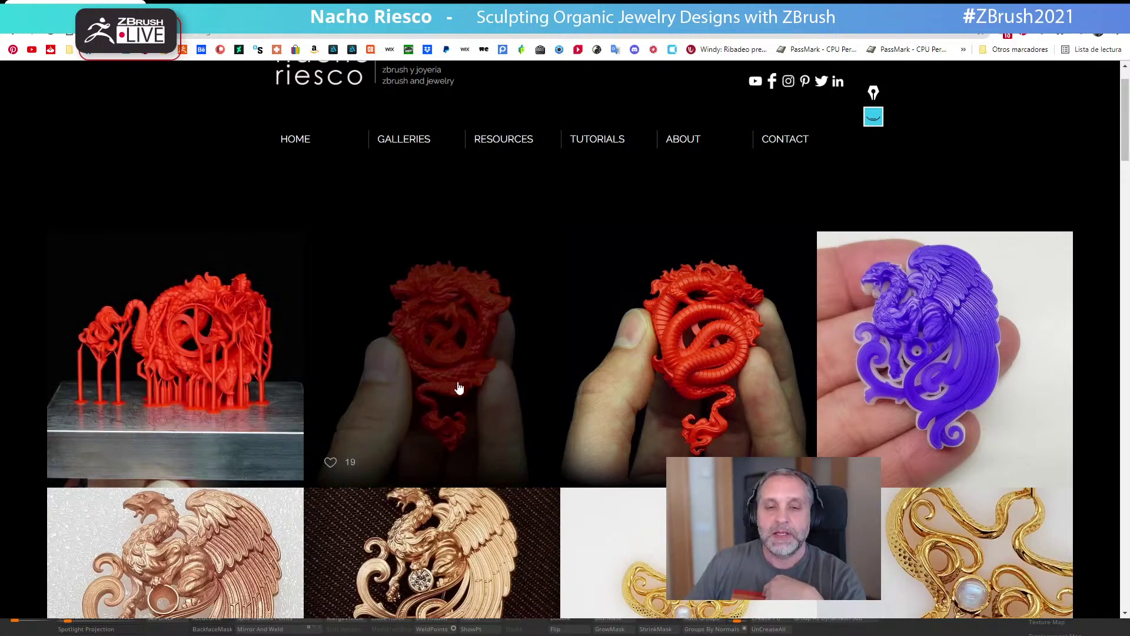
{"action": "scroll", "coordinate": [461, 389], "scroll_direction": "down", "scroll_amount": 1}
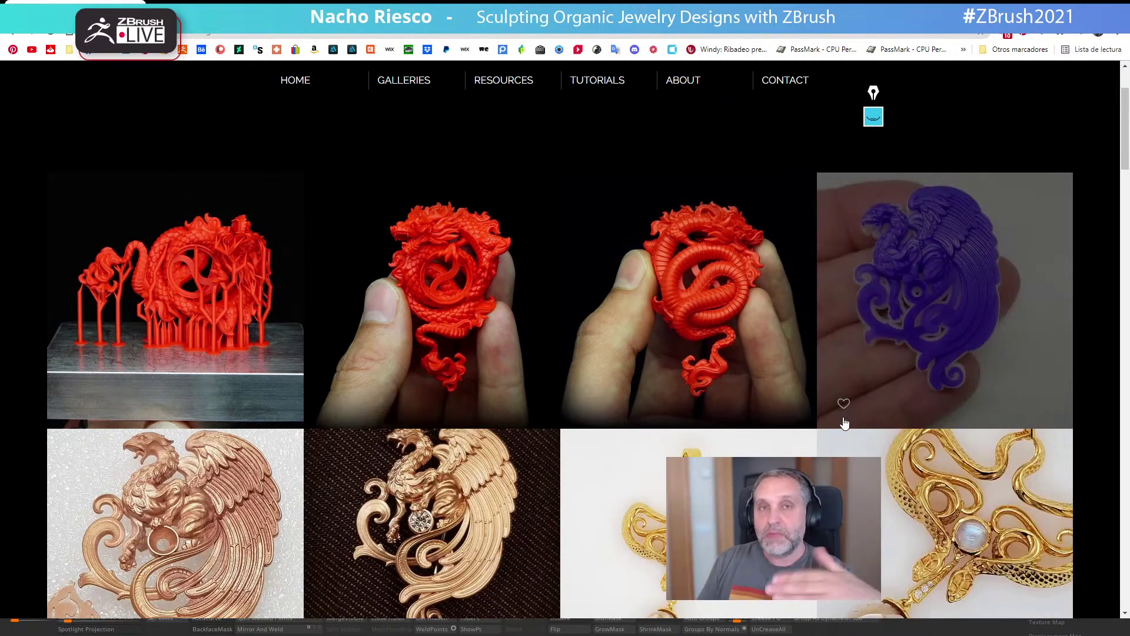
{"action": "scroll", "coordinate": [844, 429], "scroll_direction": "down", "scroll_amount": 1}
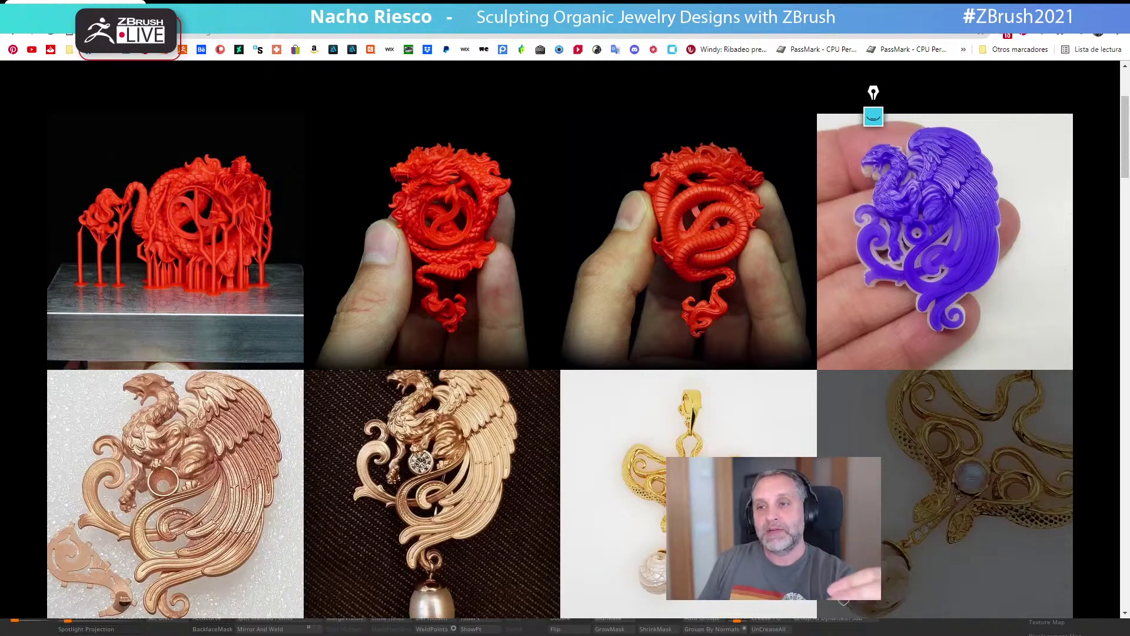
{"action": "scroll", "coordinate": [689, 439], "scroll_direction": "down", "scroll_amount": 1}
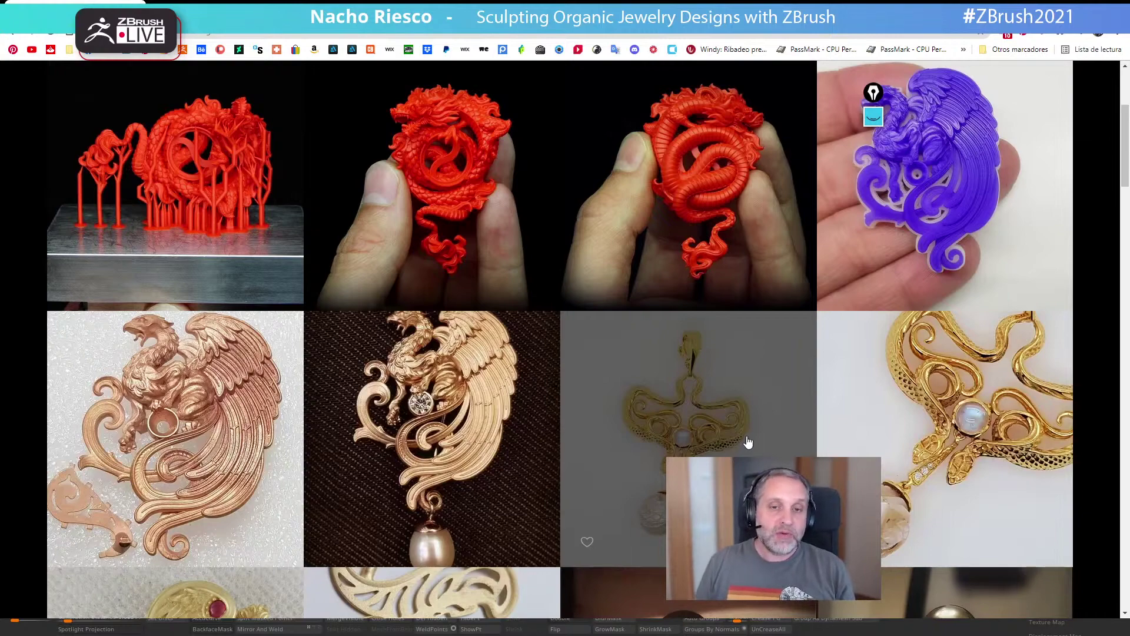
{"action": "scroll", "coordinate": [499, 402], "scroll_direction": "down", "scroll_amount": 2}
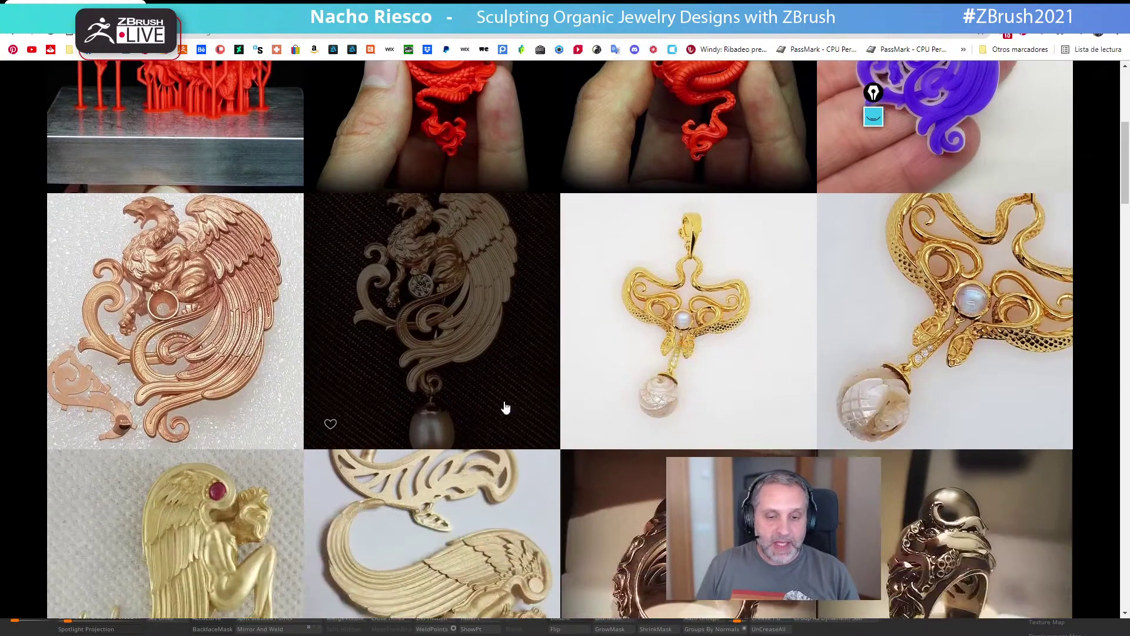
{"action": "scroll", "coordinate": [523, 429], "scroll_direction": "up", "scroll_amount": 3}
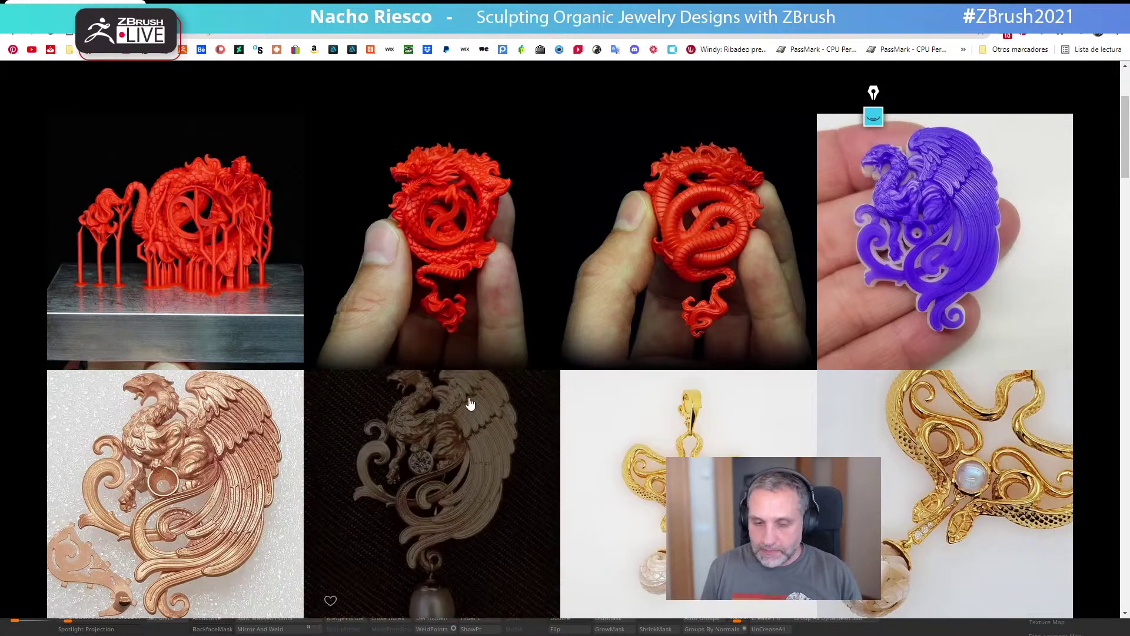
{"action": "scroll", "coordinate": [471, 420], "scroll_direction": "down", "scroll_amount": 4}
{"action": "scroll", "coordinate": [426, 424], "scroll_direction": "down", "scroll_amount": 1}
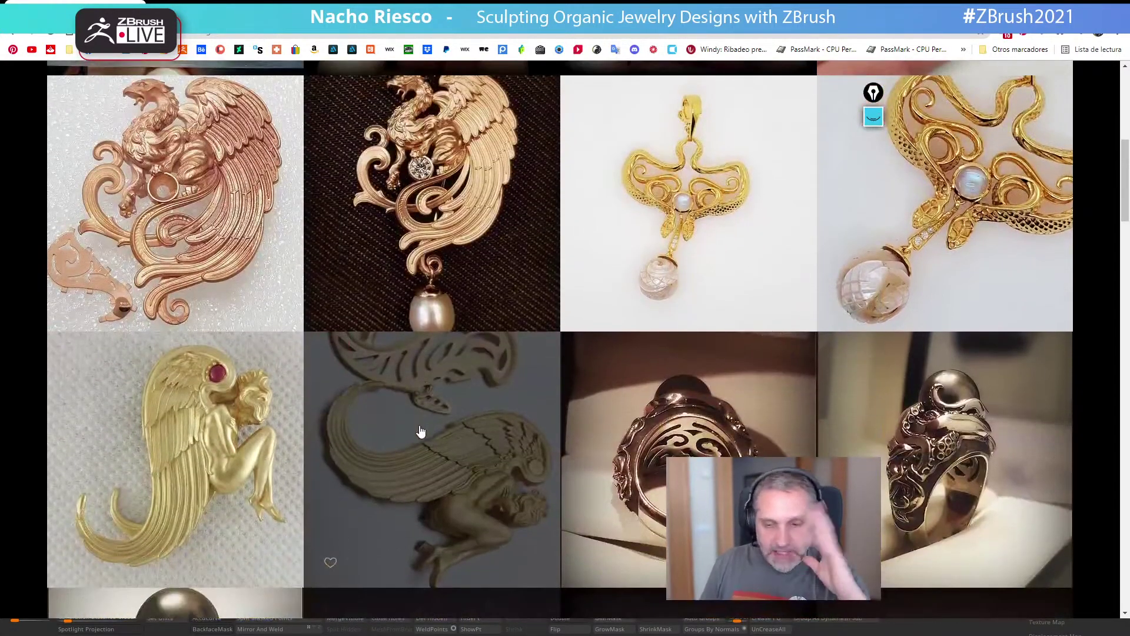
- Examine the winged-figure brooch, pearl ring, skull rings and animal-head rings in the gallery, returning to its first rows
{"action": "scroll", "coordinate": [455, 451], "scroll_direction": "down", "scroll_amount": 7}
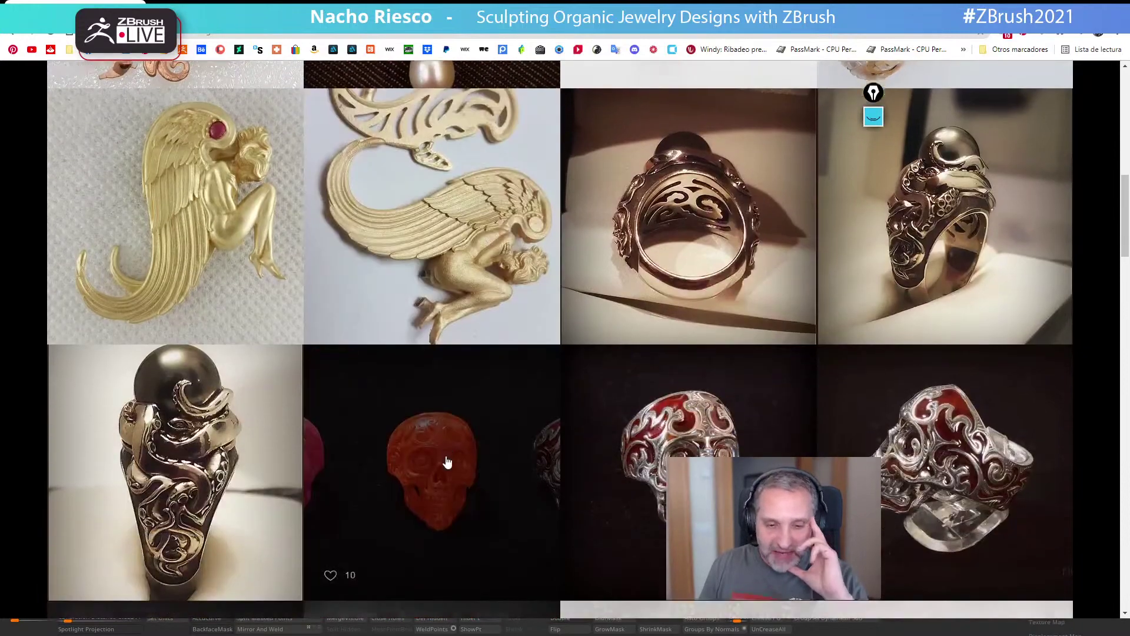
{"action": "scroll", "coordinate": [444, 466], "scroll_direction": "down", "scroll_amount": 3}
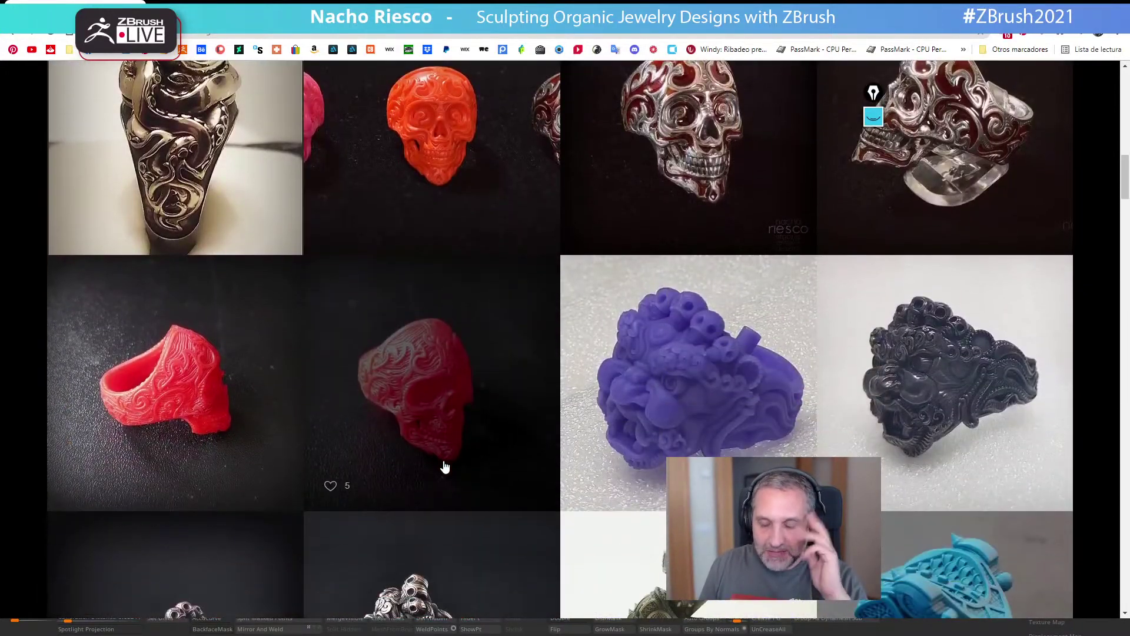
{"action": "scroll", "coordinate": [439, 464], "scroll_direction": "down", "scroll_amount": 4}
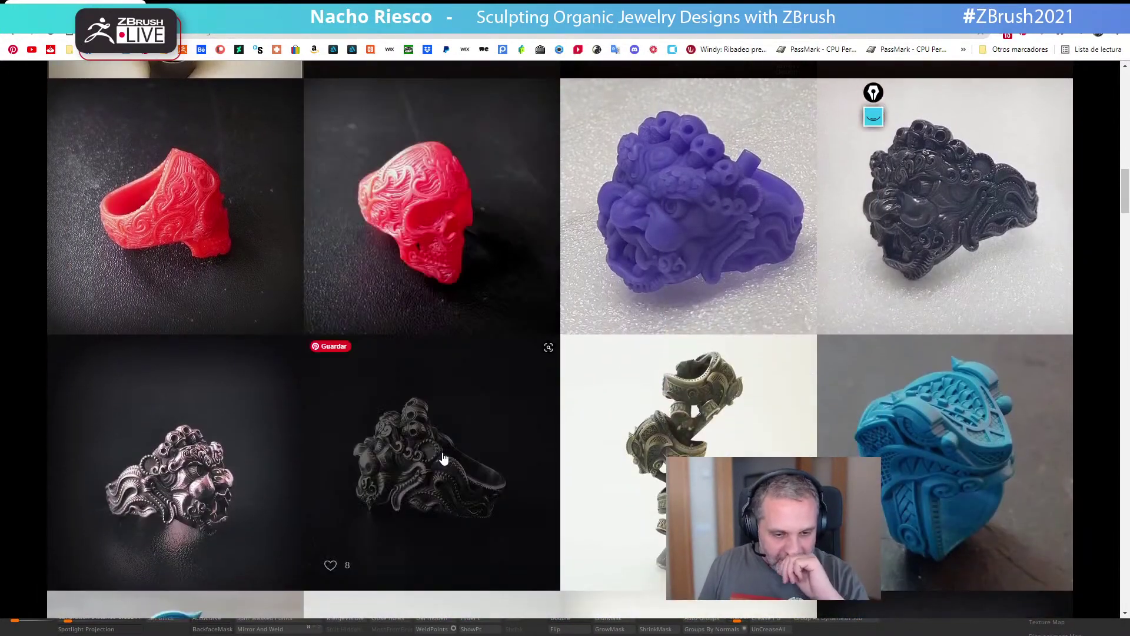
{"action": "scroll", "coordinate": [445, 456], "scroll_direction": "down", "scroll_amount": 4}
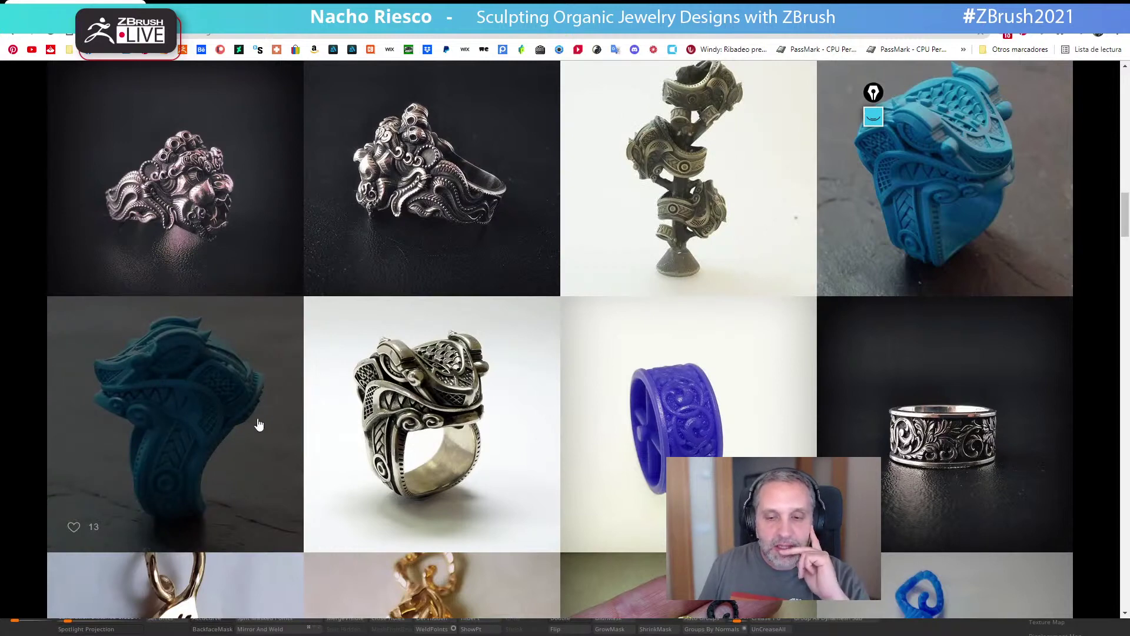
{"action": "scroll", "coordinate": [706, 500], "scroll_direction": "up", "scroll_amount": 2}
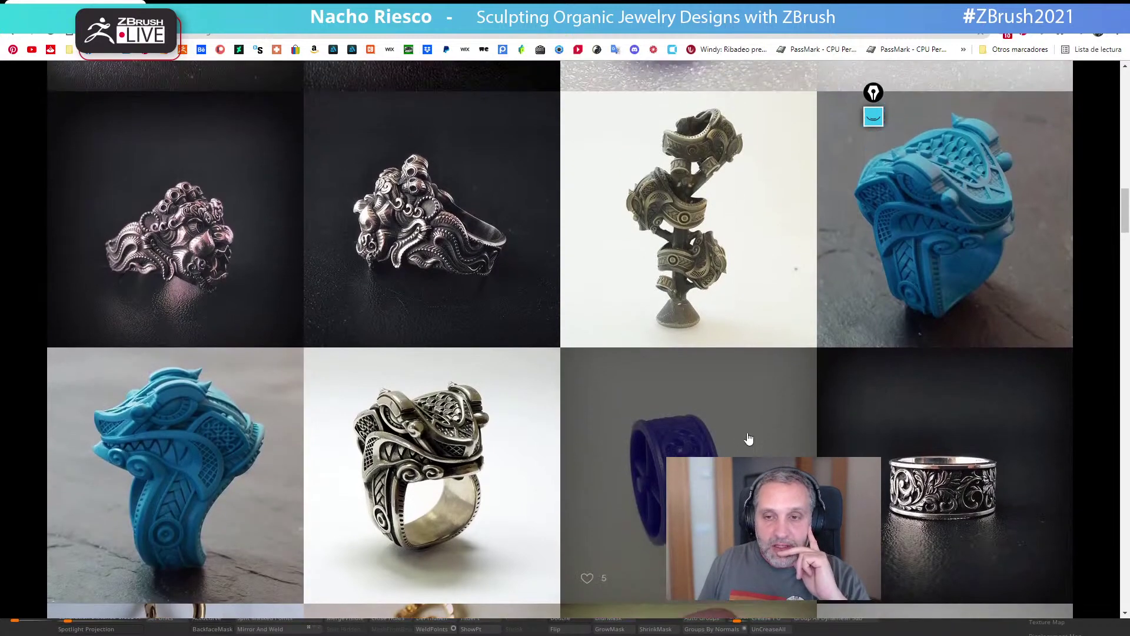
{"action": "scroll", "coordinate": [718, 277], "scroll_direction": "up", "scroll_amount": 5}
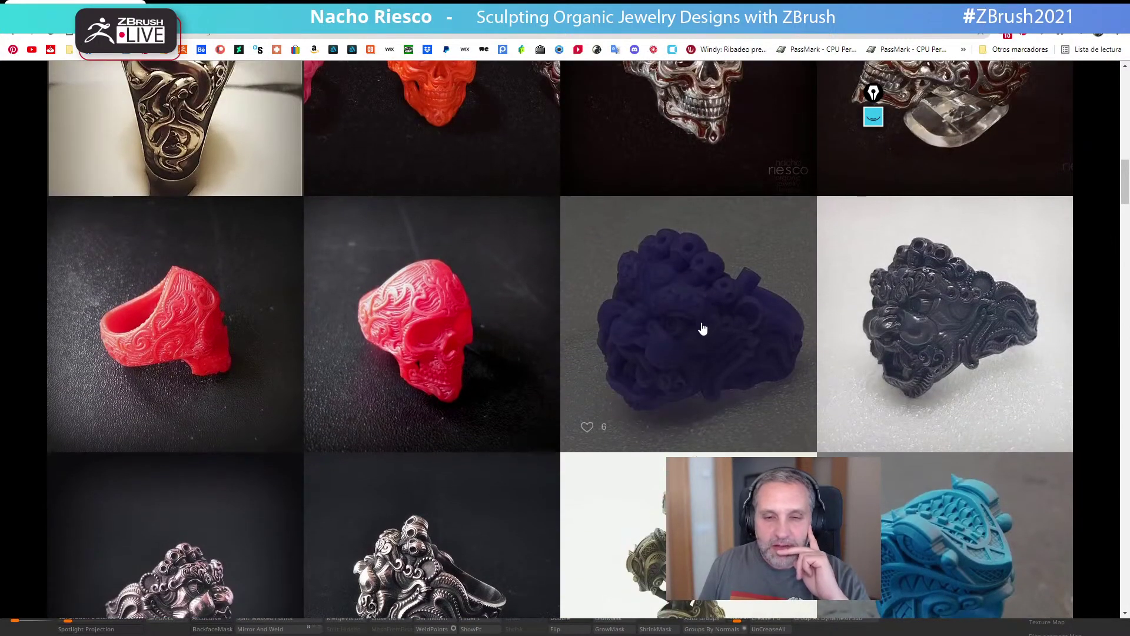
{"action": "scroll", "coordinate": [697, 336], "scroll_direction": "down", "scroll_amount": 2}
{"action": "scroll", "coordinate": [387, 312], "scroll_direction": "up", "scroll_amount": 2}
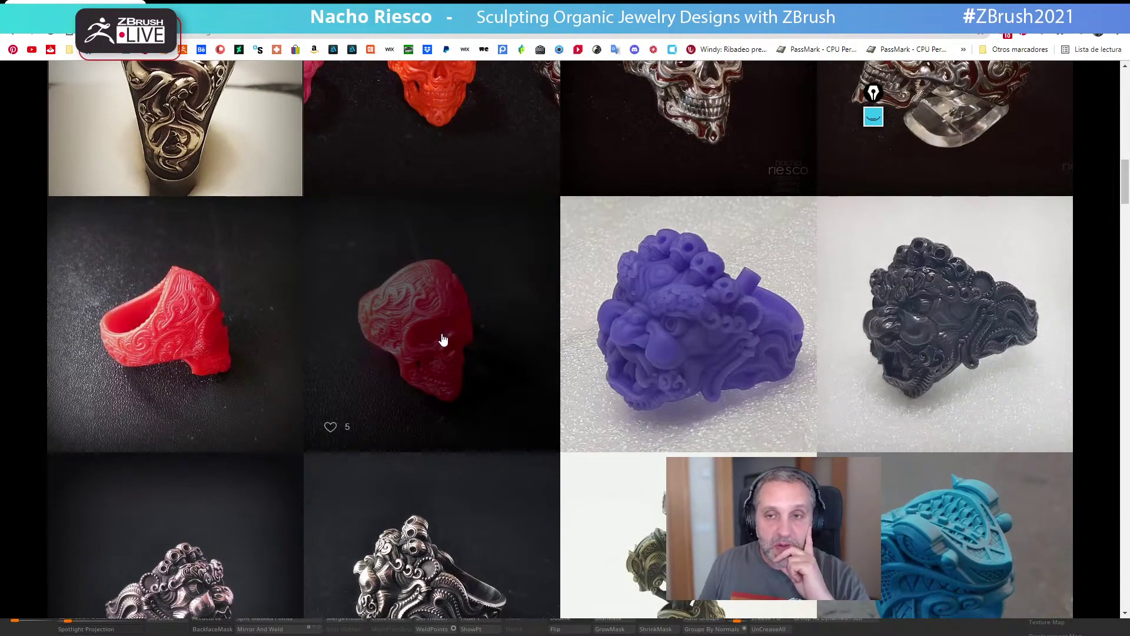
{"action": "scroll", "coordinate": [443, 339], "scroll_direction": "up", "scroll_amount": 4}
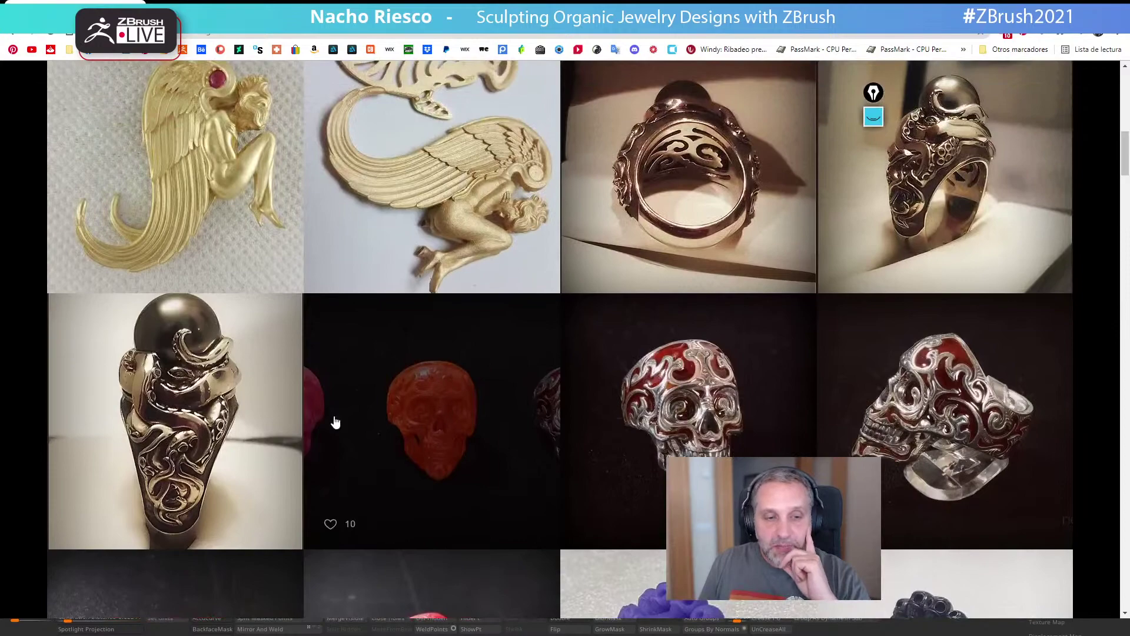
{"action": "scroll", "coordinate": [336, 417], "scroll_direction": "up", "scroll_amount": 7}
{"action": "scroll", "coordinate": [479, 164], "scroll_direction": "up", "scroll_amount": 2}
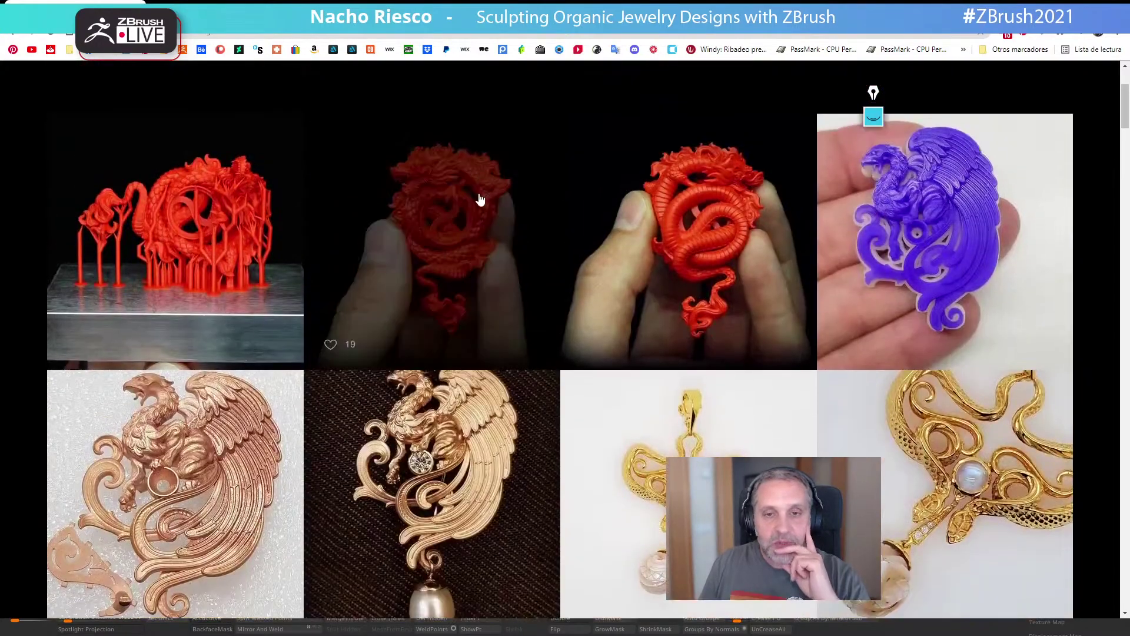
- Examine the tiger and cameo pieces with their separate openwork back plates and the printed rings further down the gallery
{"action": "scroll", "coordinate": [475, 248], "scroll_direction": "down", "scroll_amount": 14}
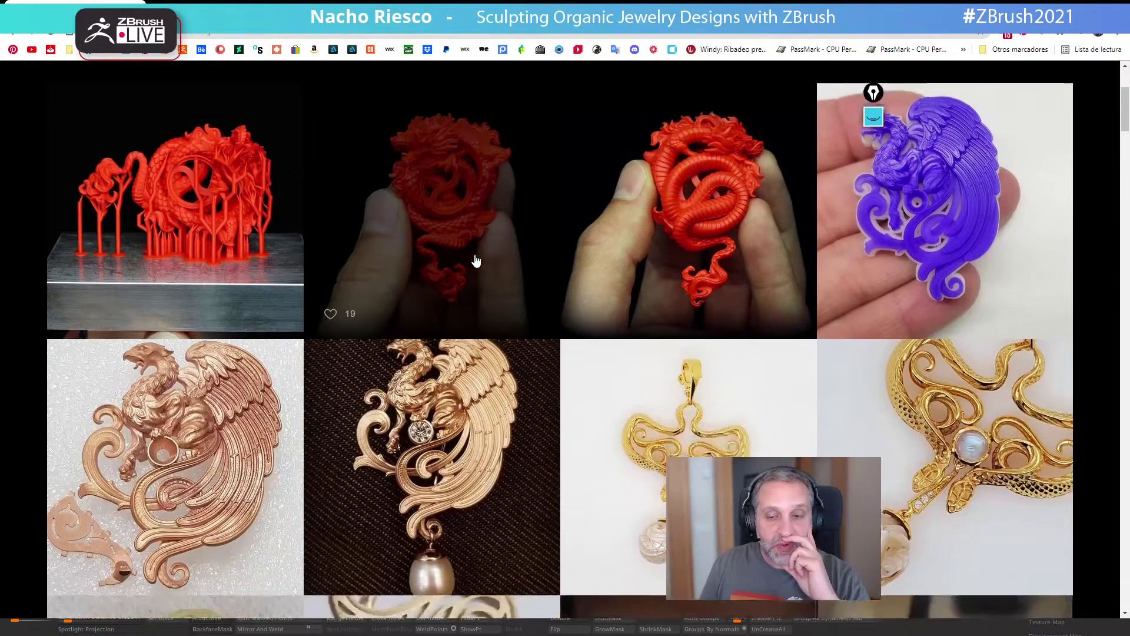
{"action": "scroll", "coordinate": [474, 293], "scroll_direction": "down", "scroll_amount": 16}
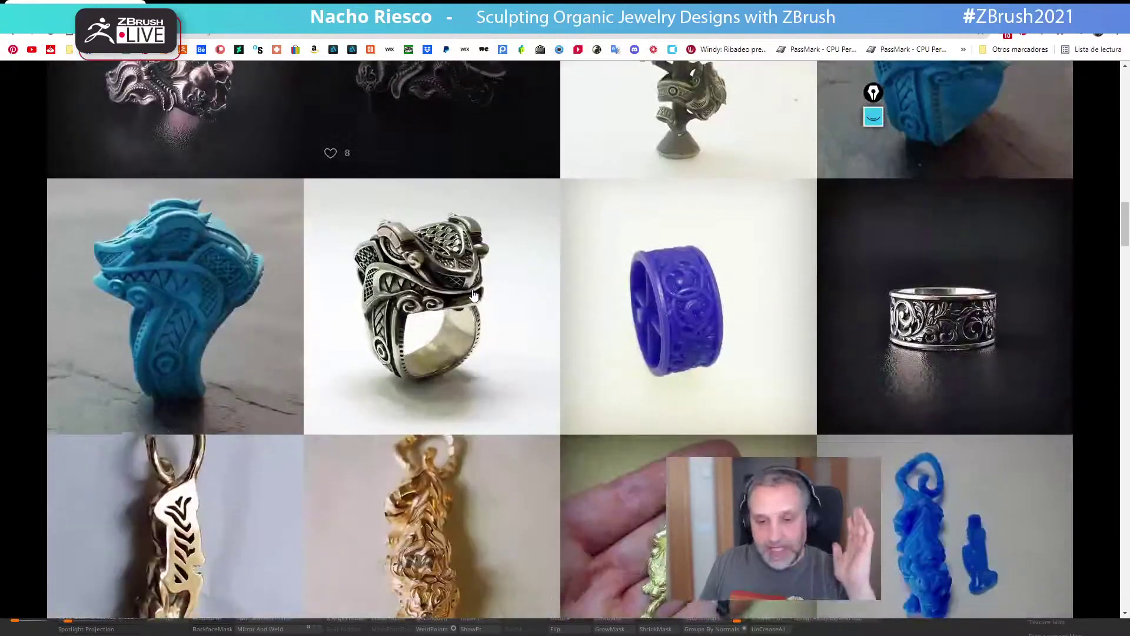
{"action": "scroll", "coordinate": [474, 297], "scroll_direction": "down", "scroll_amount": 4}
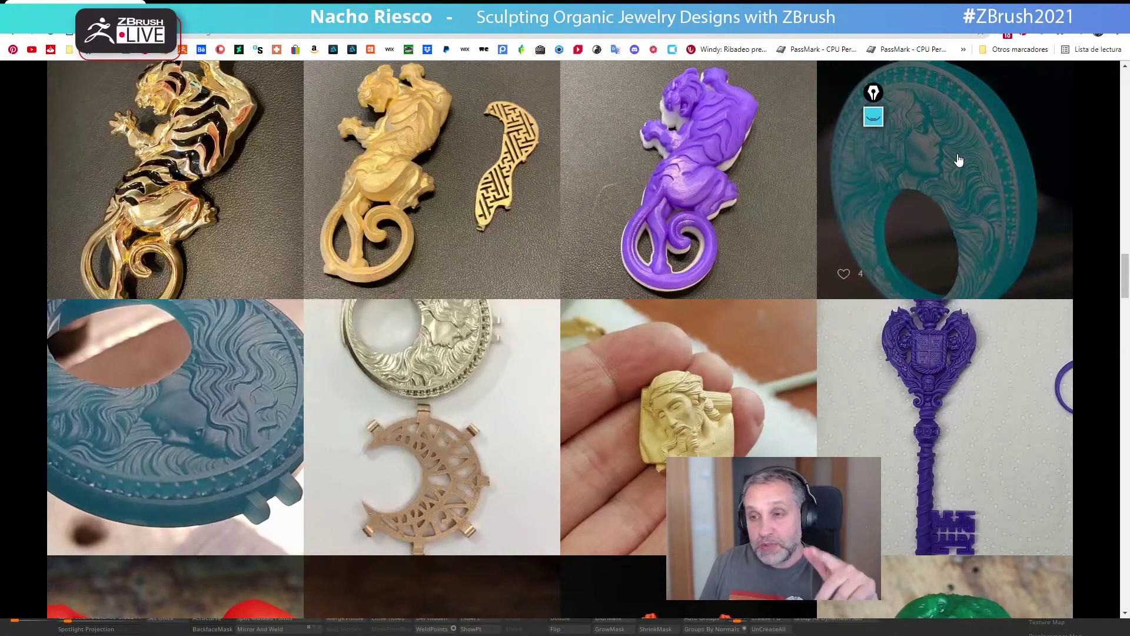
{"action": "scroll", "coordinate": [957, 161], "scroll_direction": "down", "scroll_amount": 6}
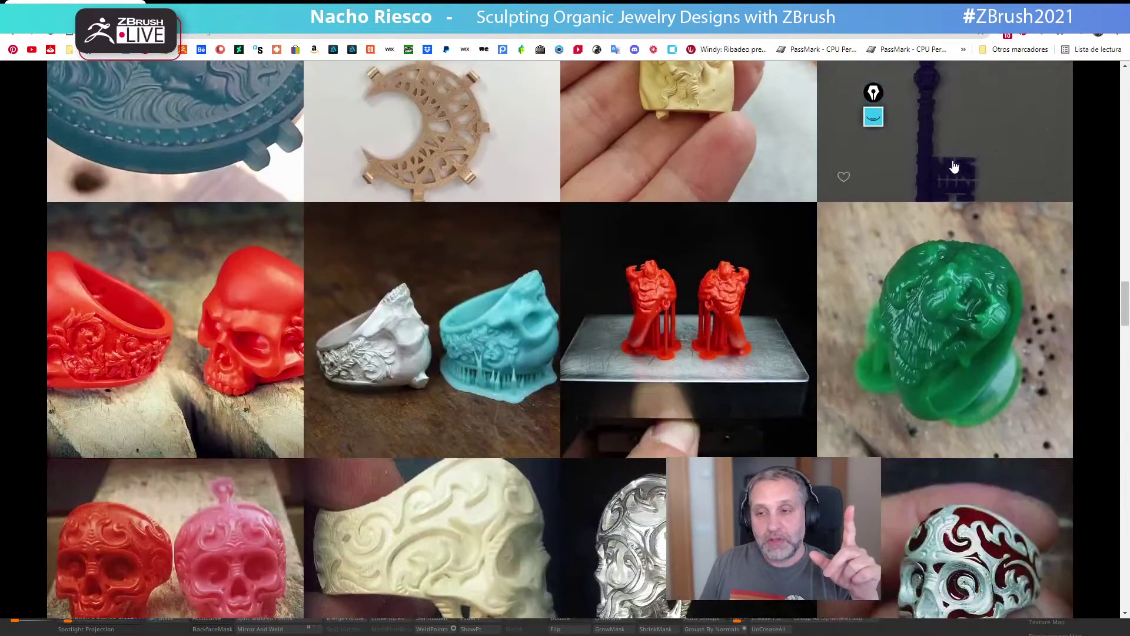
{"action": "scroll", "coordinate": [954, 166], "scroll_direction": "down", "scroll_amount": 2}
{"action": "scroll", "coordinate": [912, 221], "scroll_direction": "down", "scroll_amount": 5}
{"action": "scroll", "coordinate": [910, 219], "scroll_direction": "down", "scroll_amount": 5}
{"action": "scroll", "coordinate": [910, 220], "scroll_direction": "up", "scroll_amount": 6}
{"action": "scroll", "coordinate": [907, 221], "scroll_direction": "up", "scroll_amount": 6}
{"action": "scroll", "coordinate": [824, 226], "scroll_direction": "up", "scroll_amount": 8}
{"action": "scroll", "coordinate": [817, 235], "scroll_direction": "down", "scroll_amount": 8}
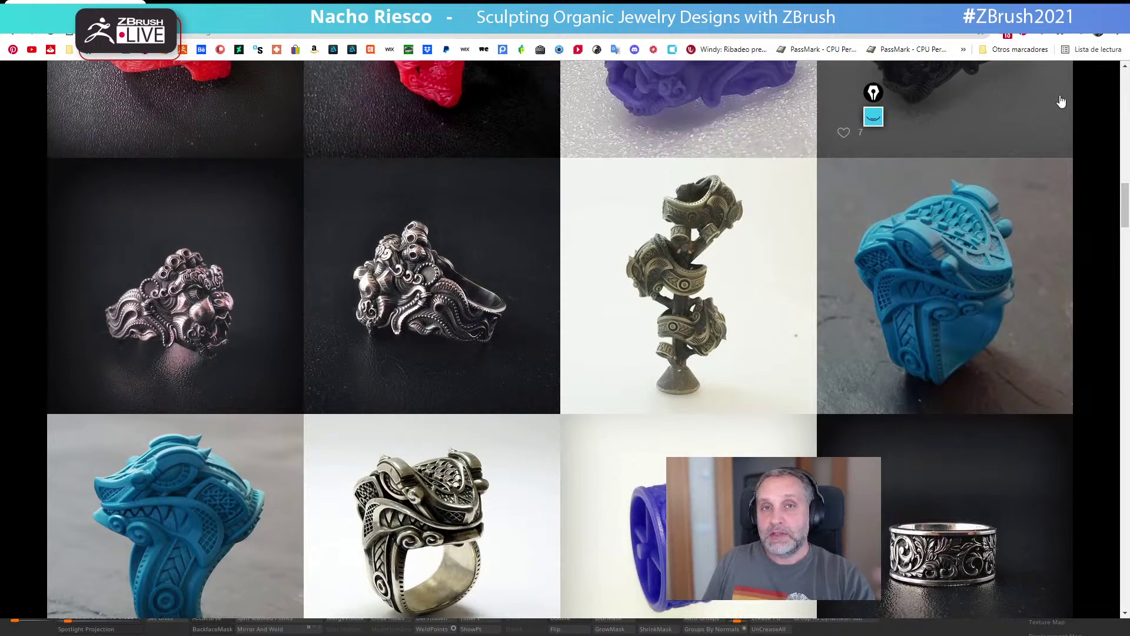
{"action": "scroll", "coordinate": [883, 366], "scroll_direction": "up", "scroll_amount": 3}
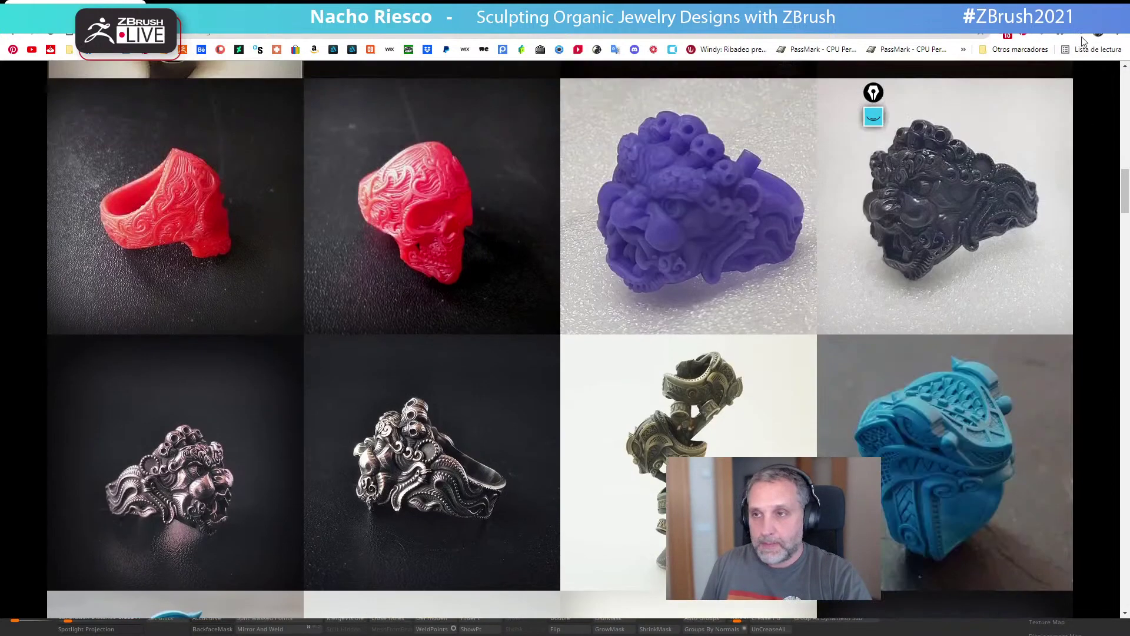
- Switch back to ZBrush and inspect the pendant's flat back and side, returning to the front view
{"action": "left_click", "coordinate": [1063, 2]}
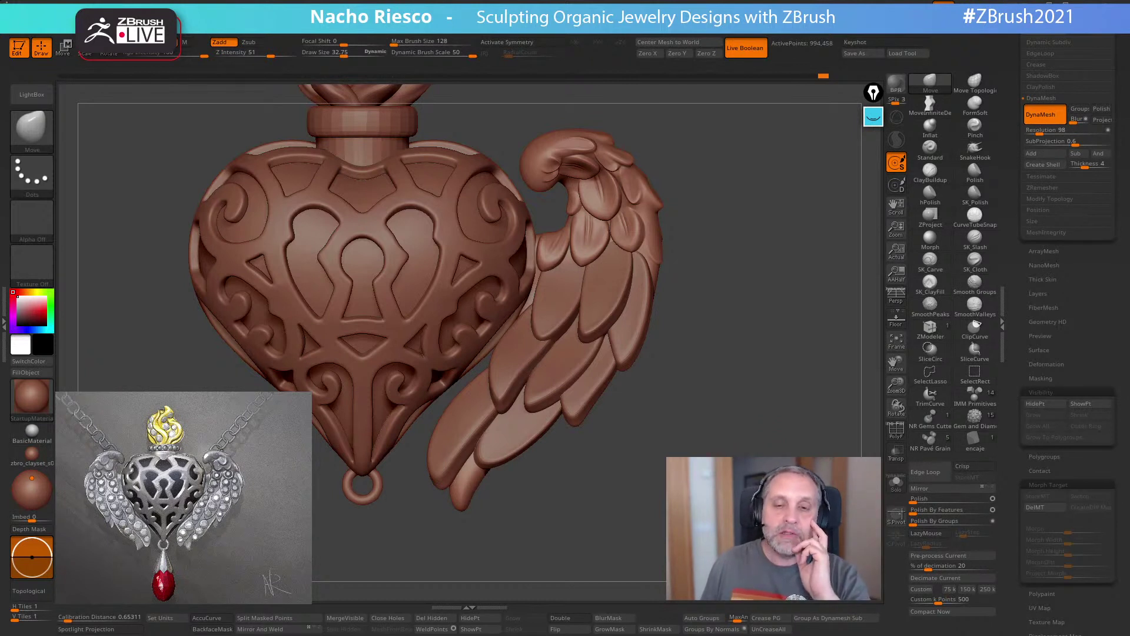
{"action": "left_click_drag", "start_coordinate": [686, 442], "coordinate": [649, 507]}
{"action": "key", "text": "f"}
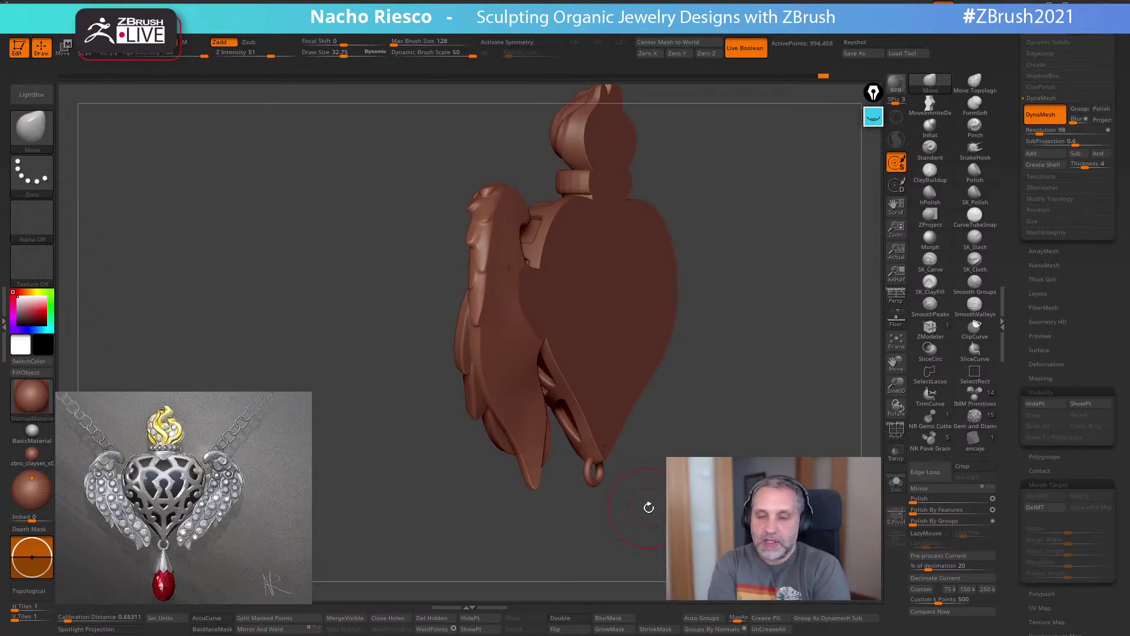
{"action": "left_click_drag", "start_coordinate": [719, 432], "coordinate": [562, 329]}
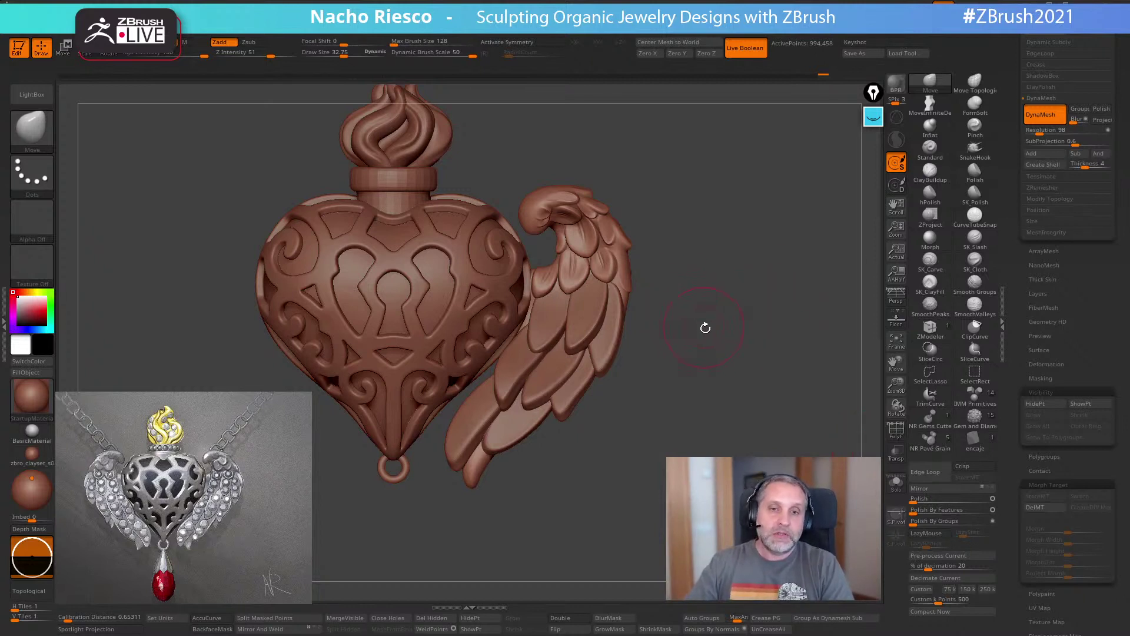
{"action": "left_click_drag", "start_coordinate": [722, 335], "coordinate": [734, 366]}
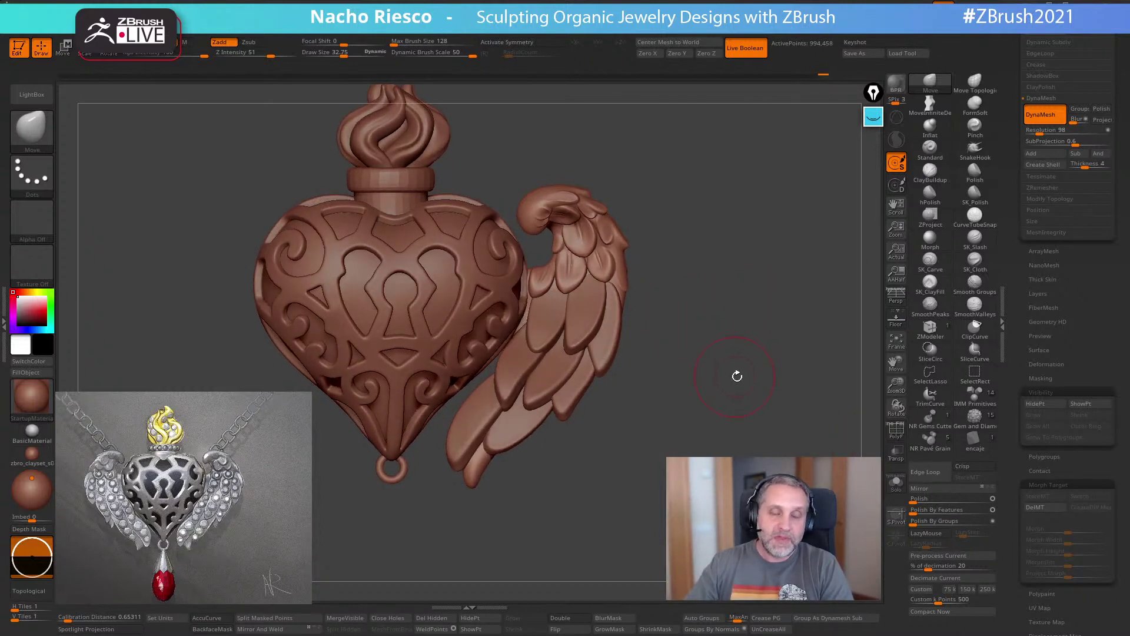